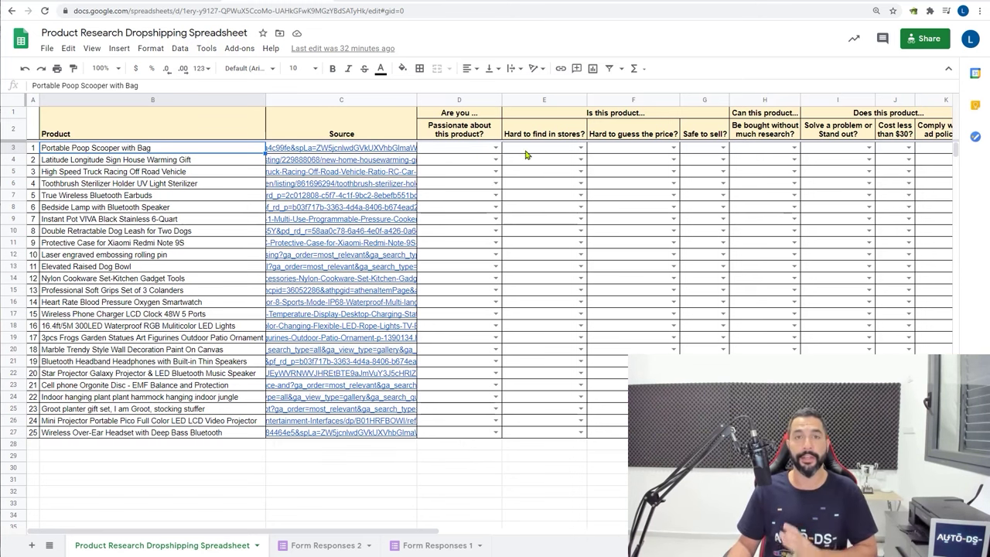
left_click(129, 135)
left_click_drag(129, 135, 160, 405)
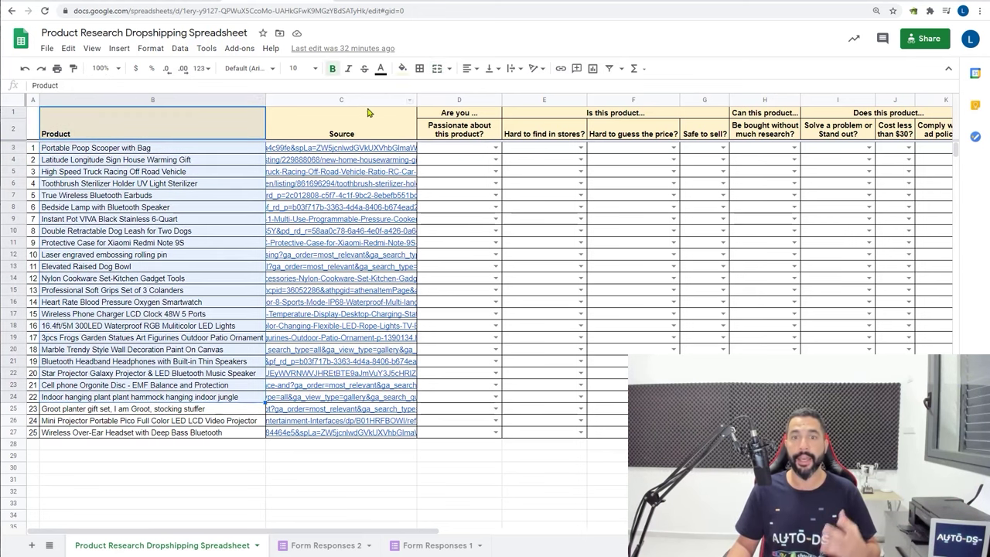
left_click(348, 128)
left_click_drag(326, 341, 332, 408)
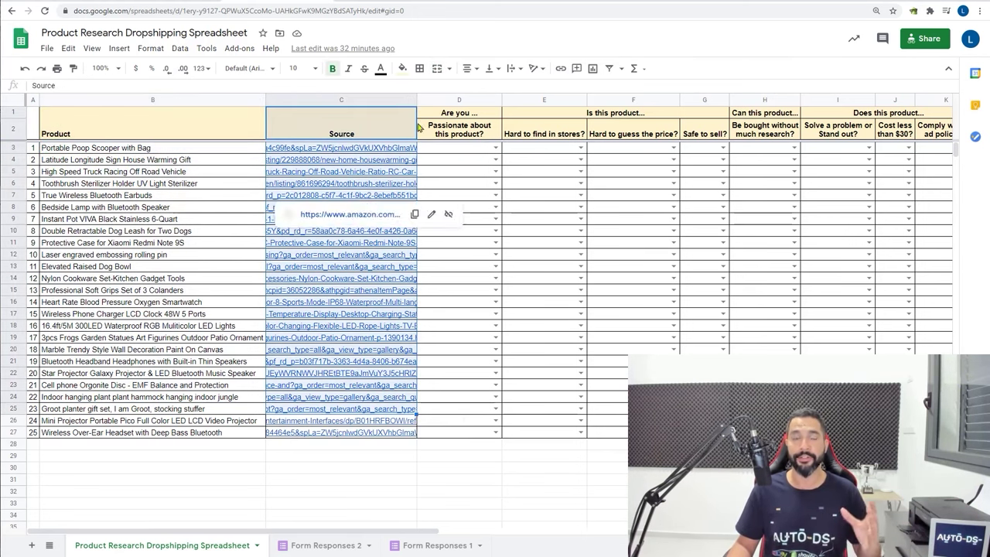
left_click(455, 114)
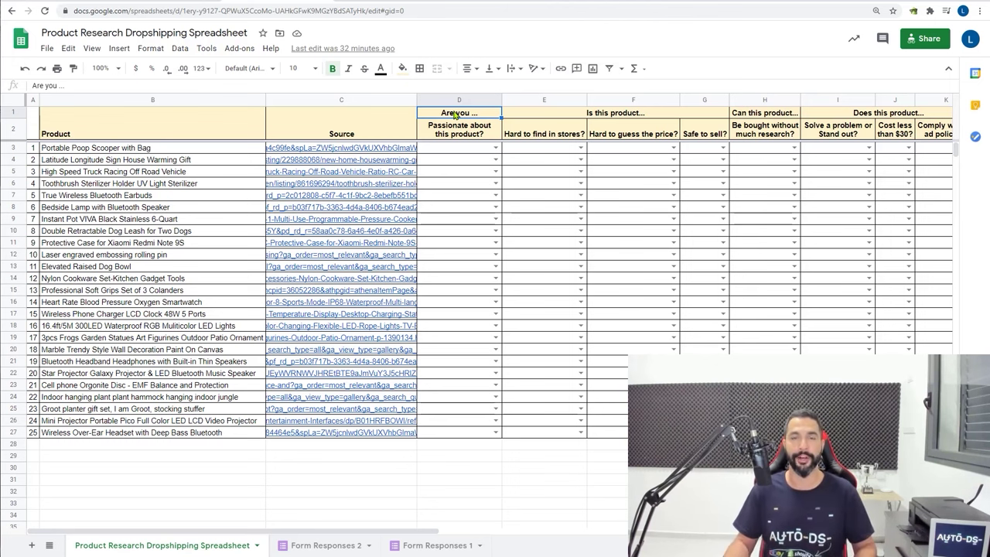
Set D3, 'Passionate about this product?', to Yes for the Portable Poop Scooper
left_click(496, 151)
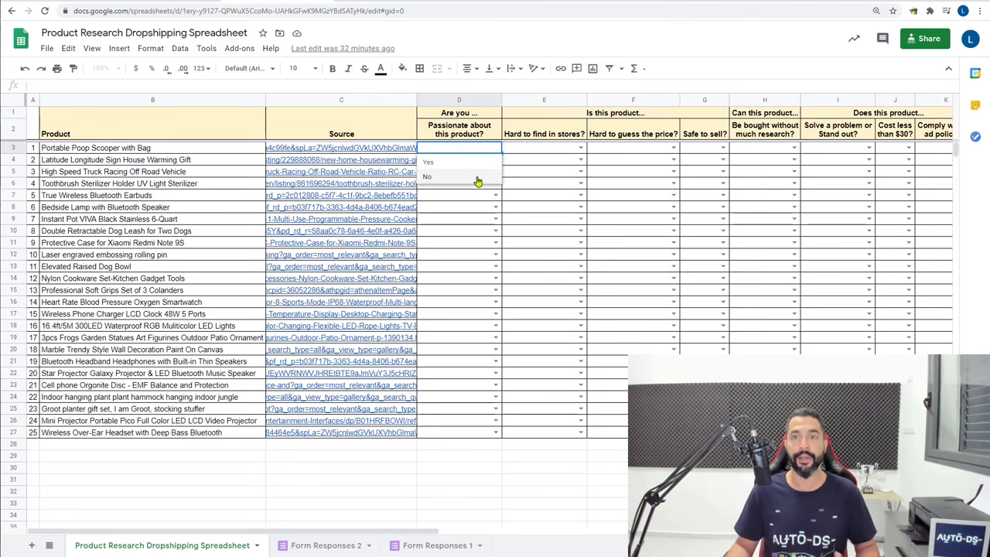
left_click(478, 177)
key("Right")
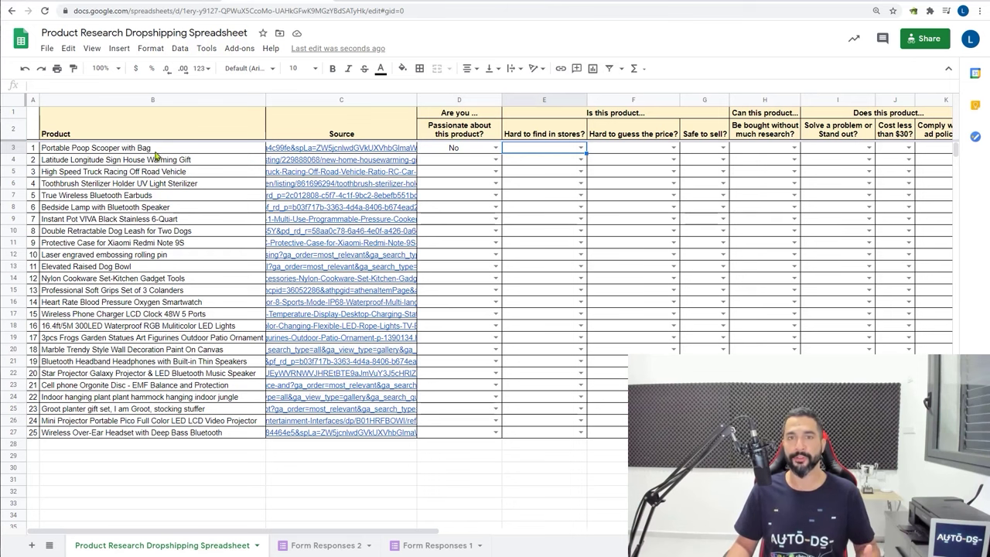
left_click(495, 148)
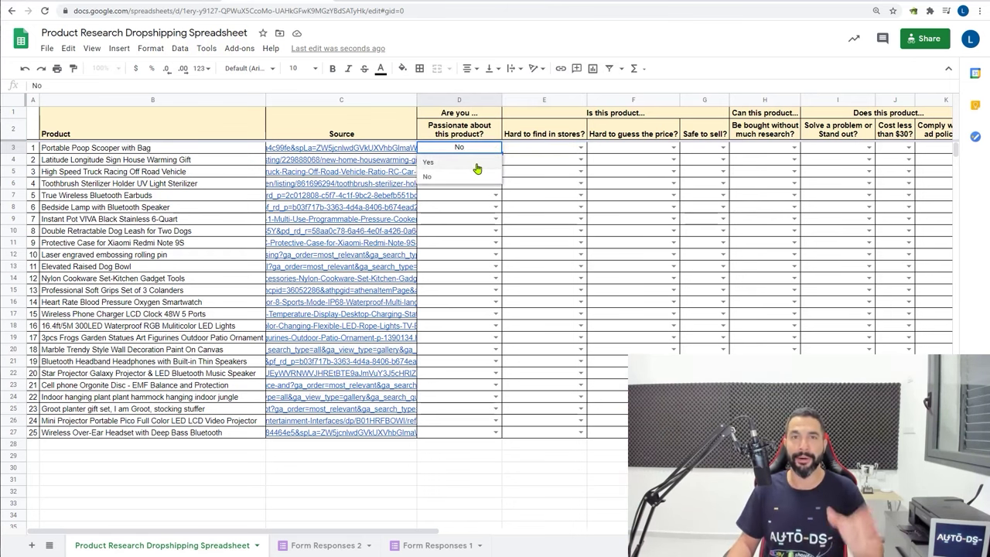
left_click(477, 164)
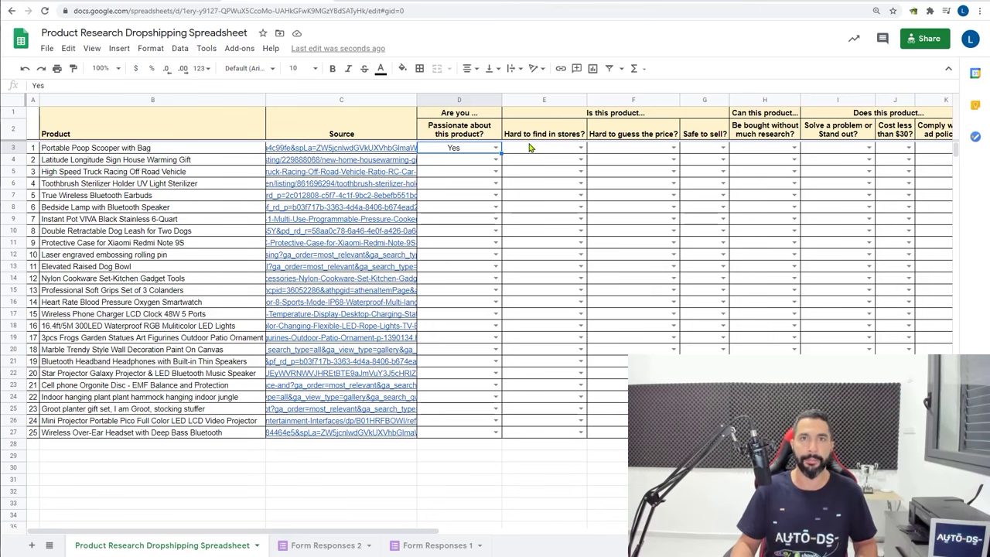
Choose Yes in E3 for 'Hard to find in stores?'
left_click(530, 147)
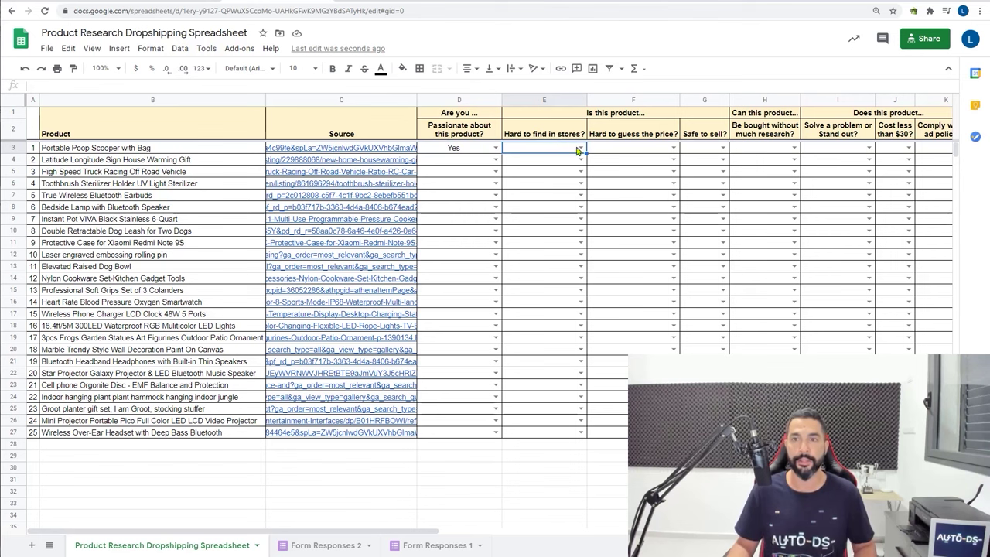
left_click(579, 148)
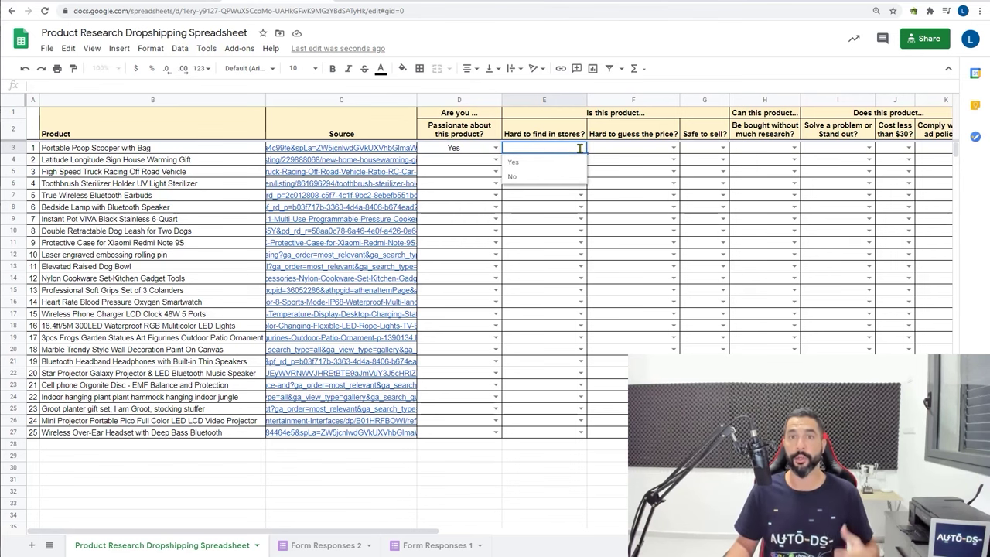
left_click(545, 164)
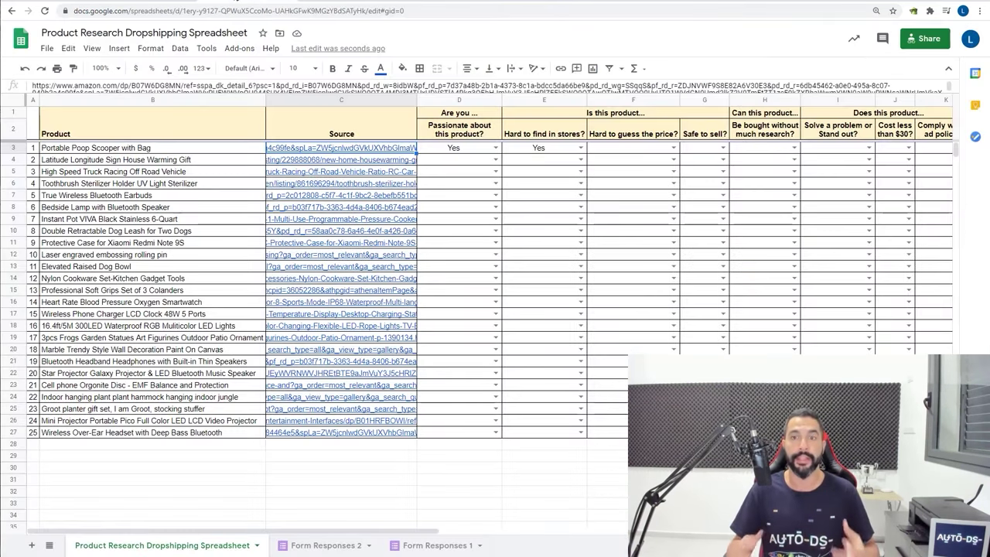
Choose Yes in F3 ('Hard to guess the price?') and G3 ('Safe to sell?') for the scooper
left_click(673, 148)
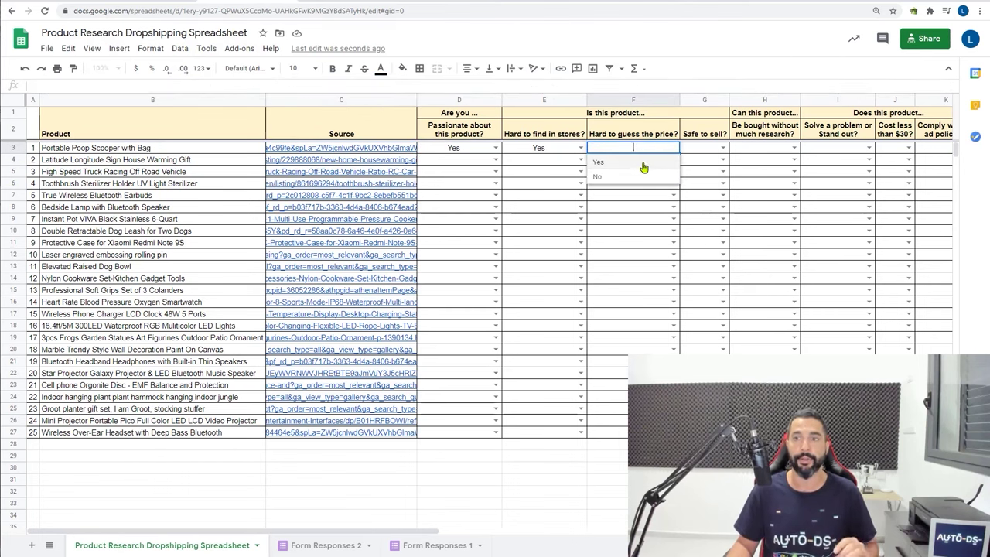
left_click(645, 165)
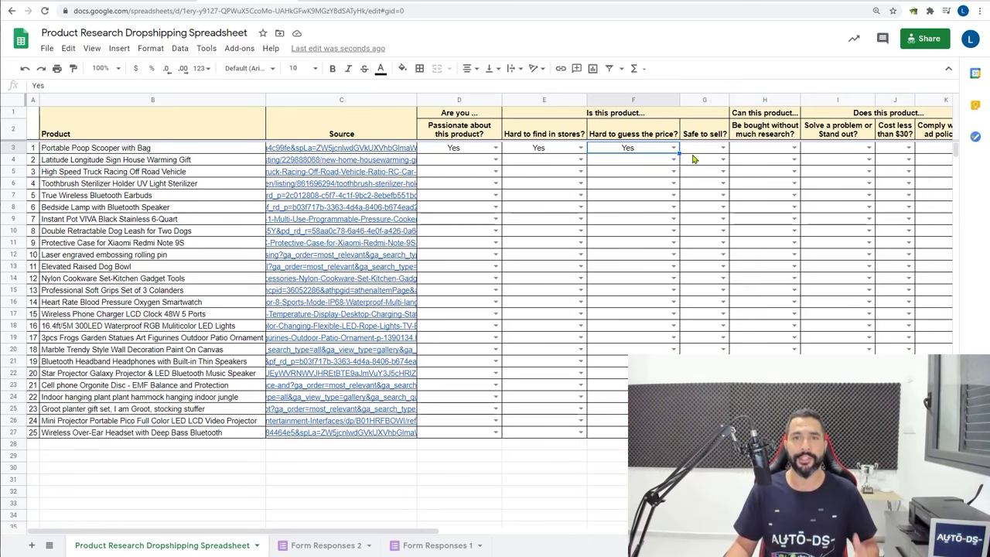
left_click(723, 148)
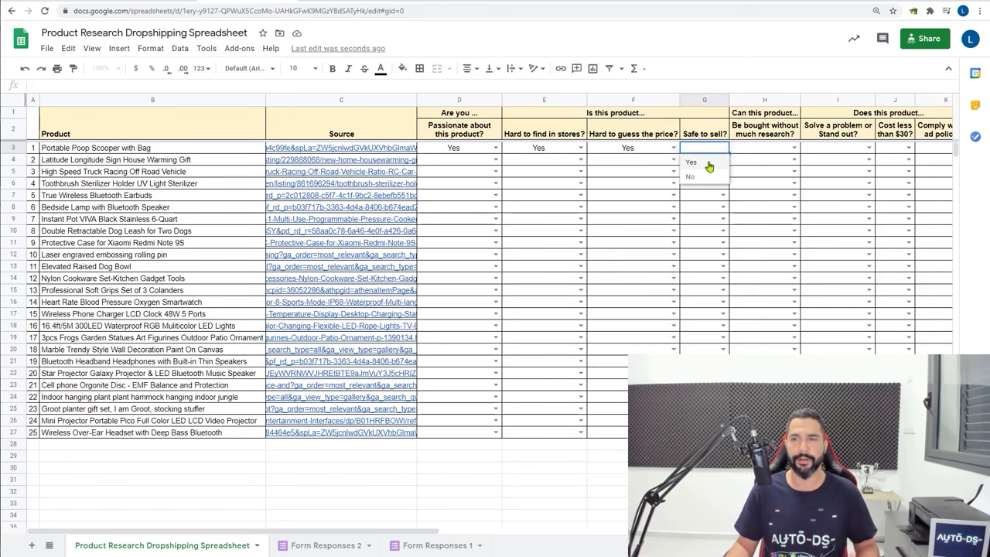
left_click(709, 164)
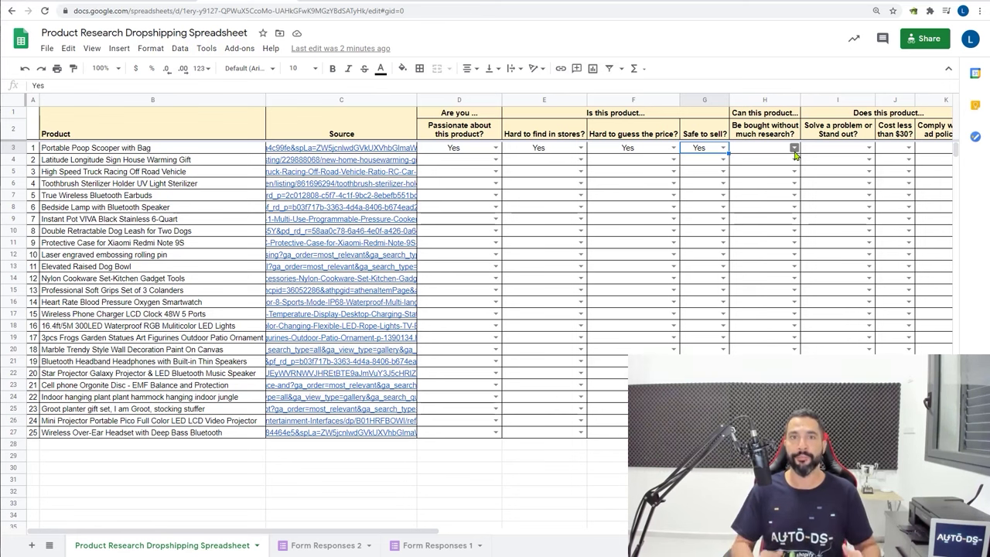
Set H3 to Yes for 'bought without much research'
left_click(795, 154)
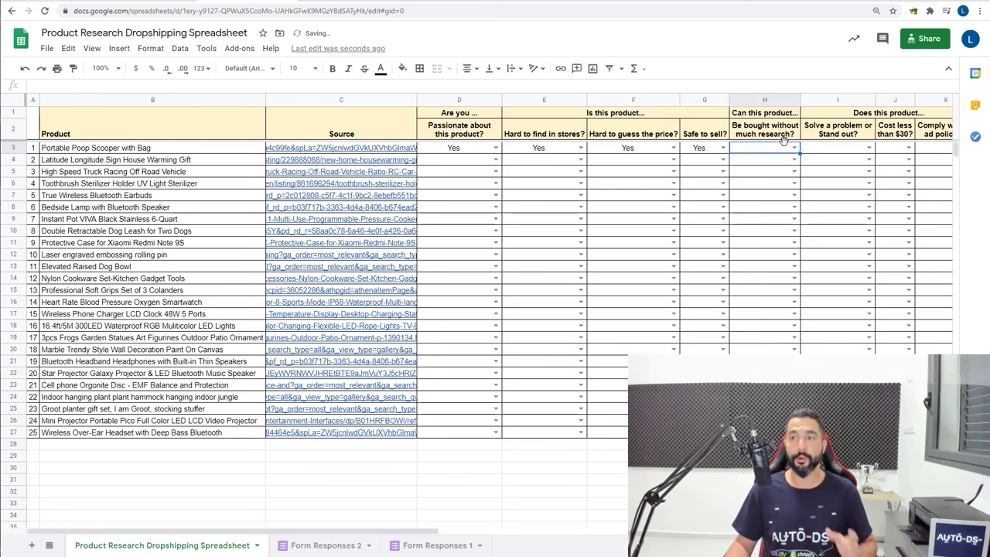
left_click(795, 150)
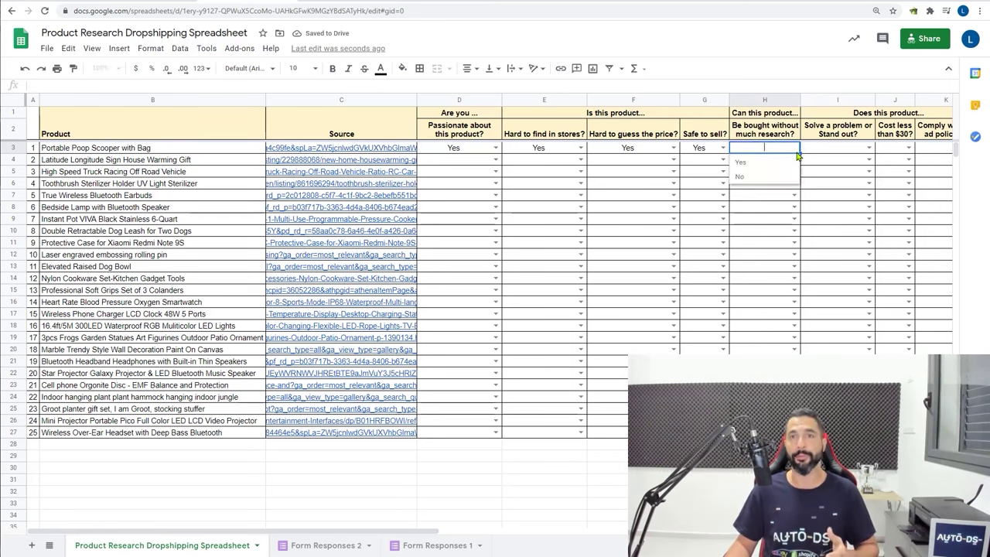
left_click(780, 166)
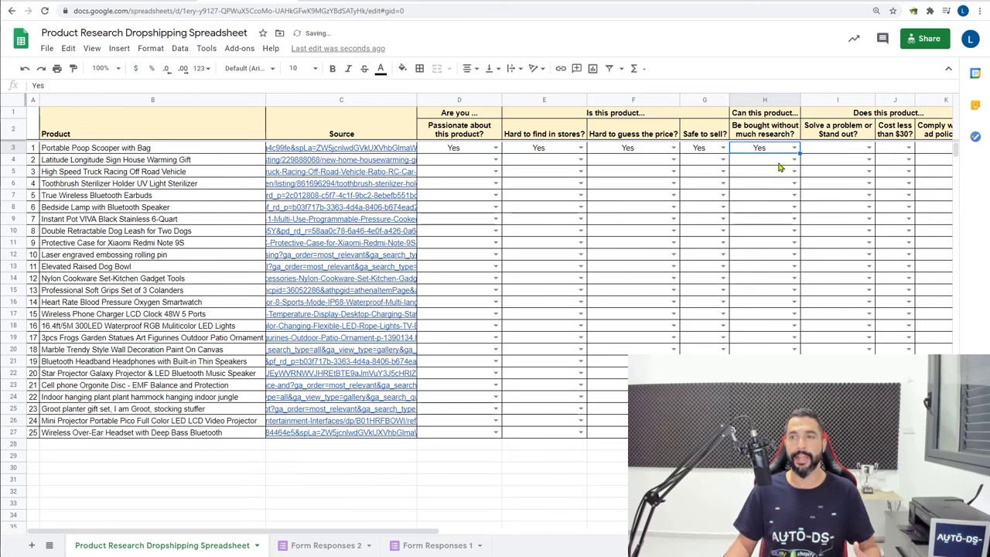
Check the scooper's Amazon product page against the 'Solve a problem or Stand out?' criterion
left_click(870, 116)
left_click(863, 135)
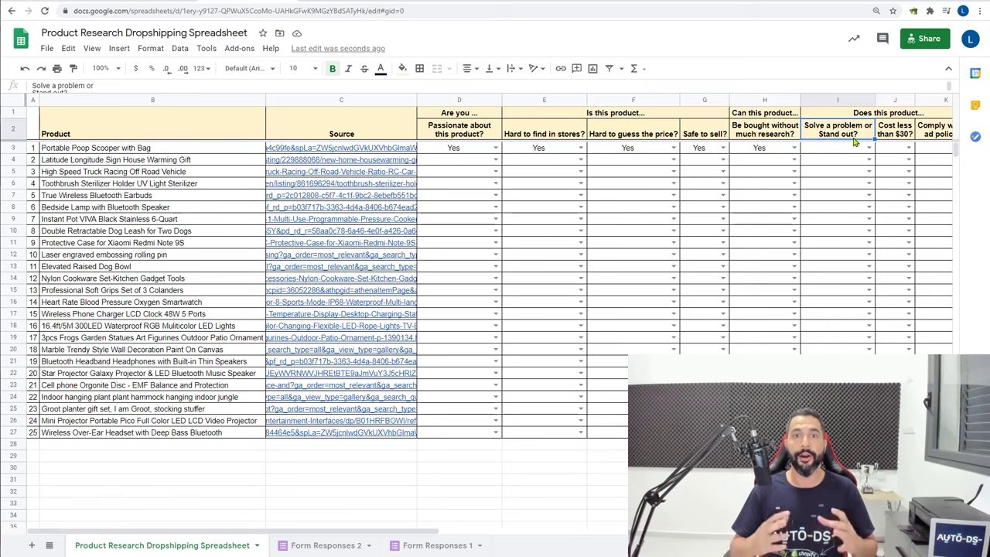
left_click(362, 4)
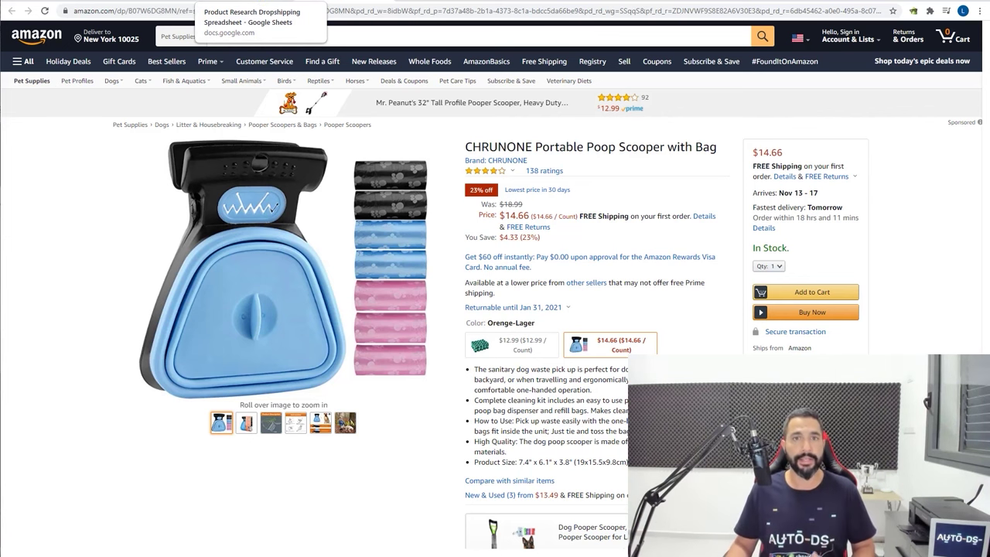
left_click(260, 2)
Set I3 to Yes for solving a problem or standing out
left_click(869, 148)
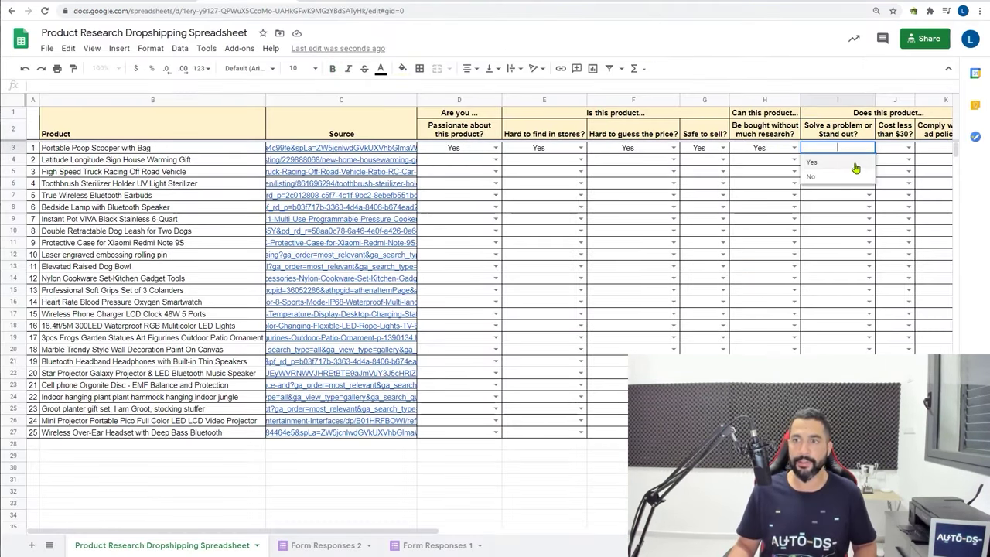
left_click(855, 168)
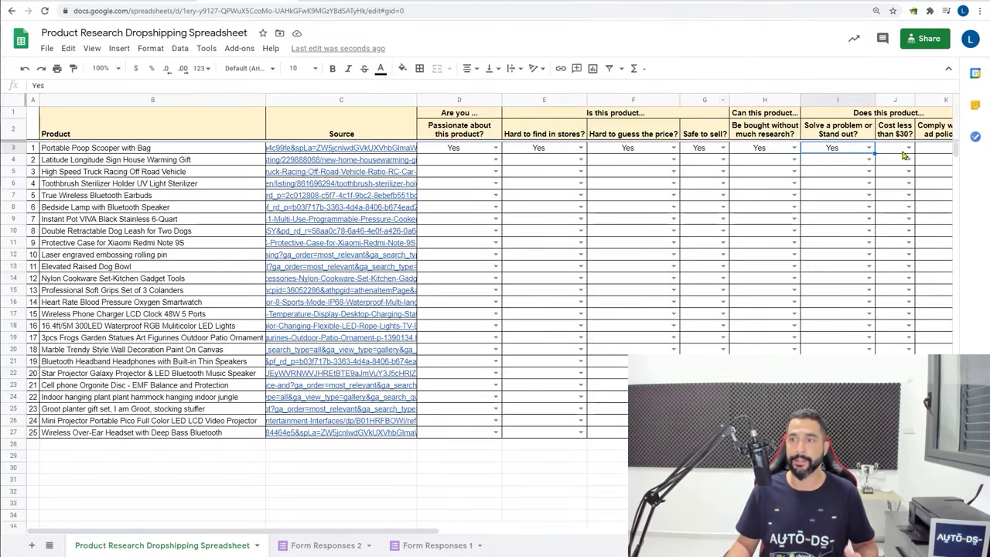
left_click(904, 155)
Choose Yes in J3 for 'Cost less than $30?'
left_click(909, 148)
left_click(897, 168)
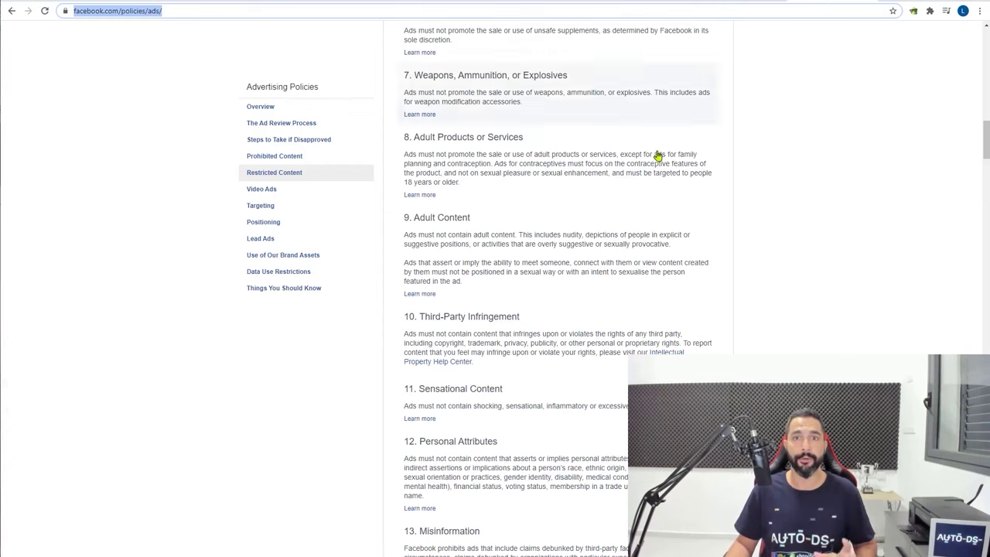
scroll(658, 159, "down", 3)
scroll(652, 188, "up", 8)
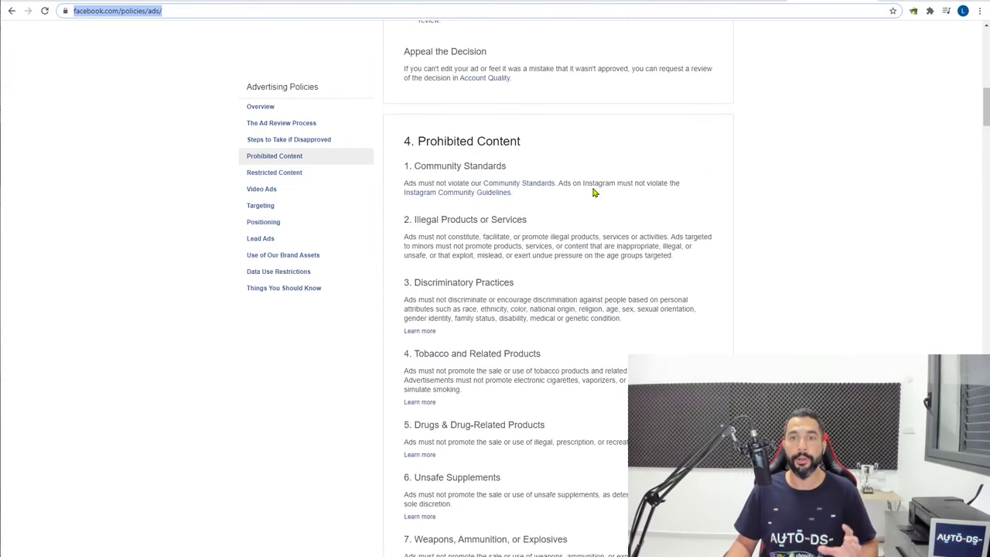
scroll(593, 195, "up", 2)
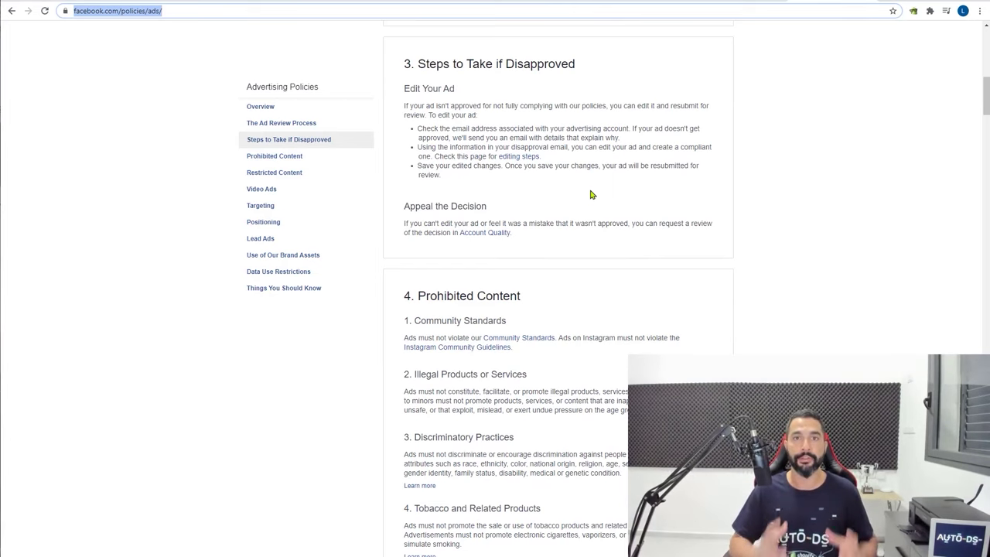
scroll(593, 194, "down", 2)
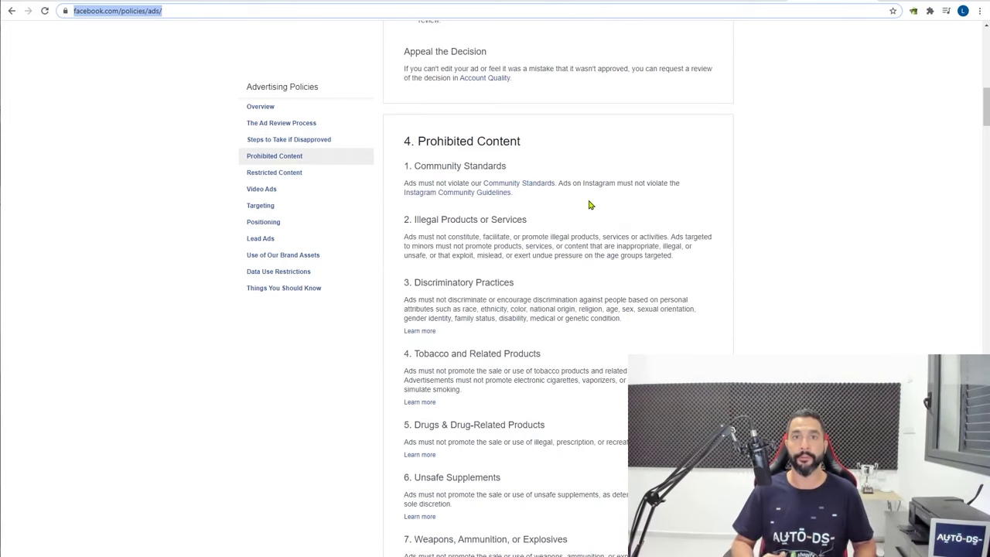
scroll(592, 208, "down", 1)
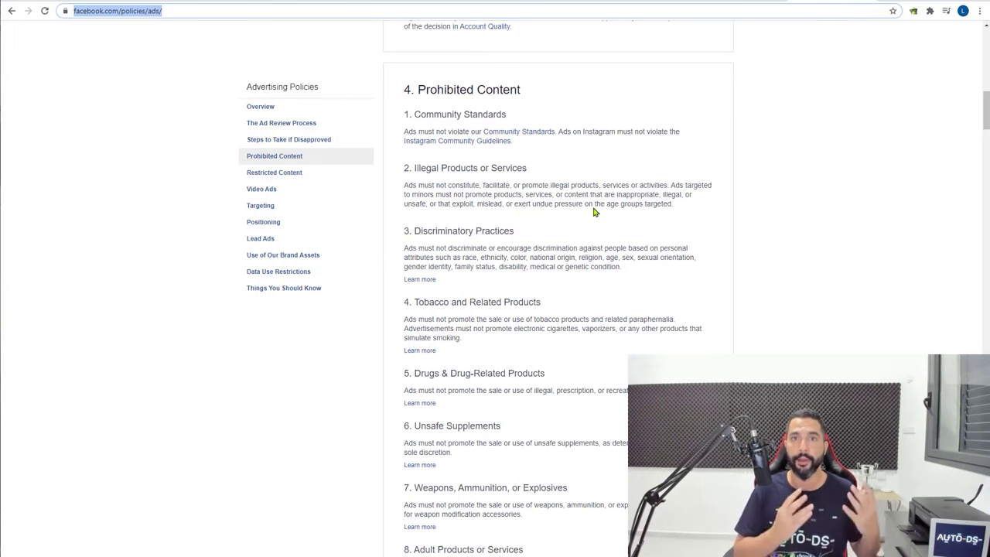
scroll(595, 213, "down", 2)
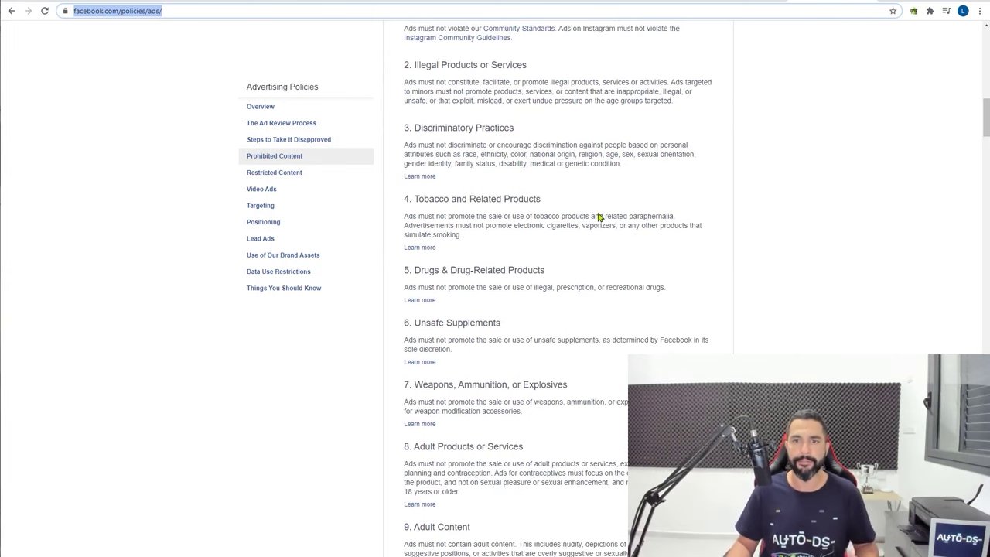
scroll(597, 218, "down", 4)
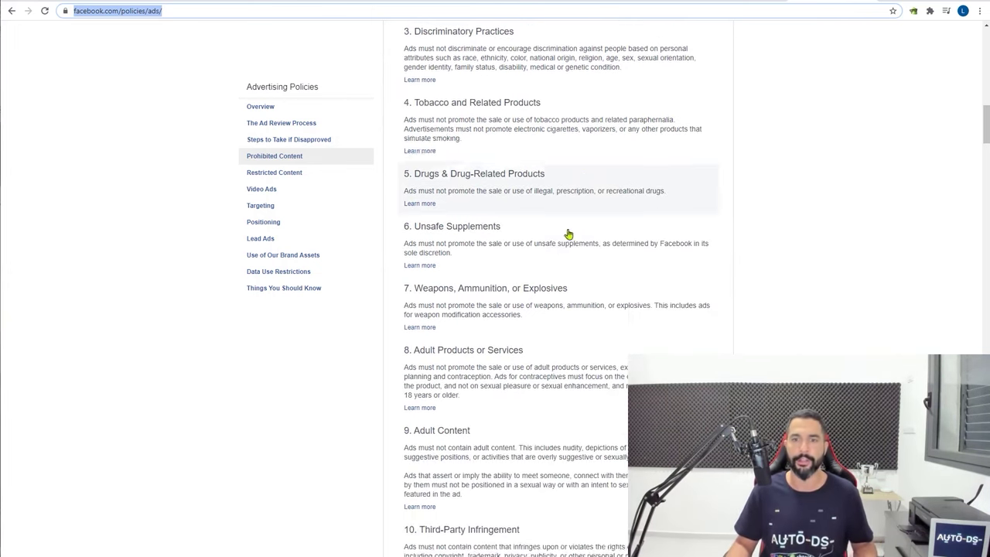
scroll(492, 286, "down", 7)
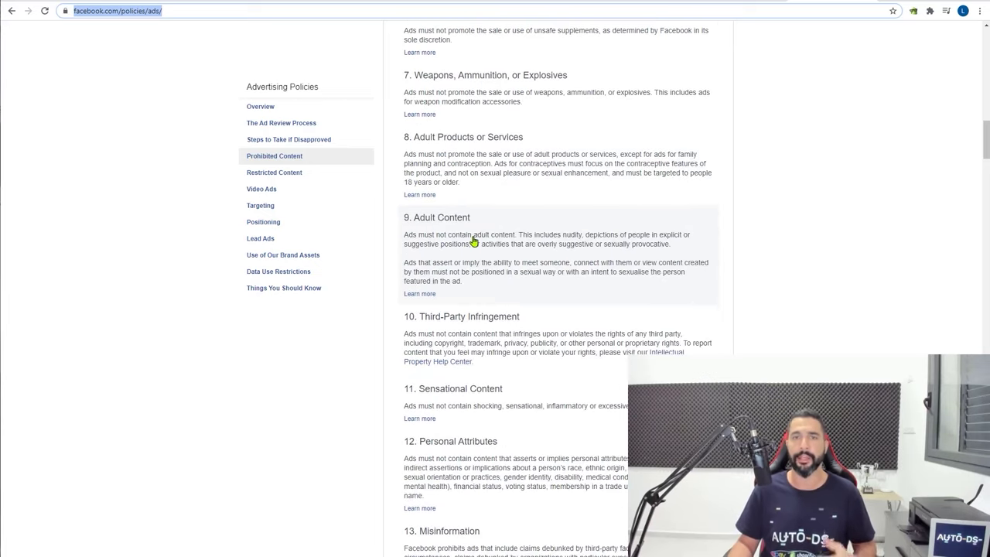
scroll(537, 271, "down", 10)
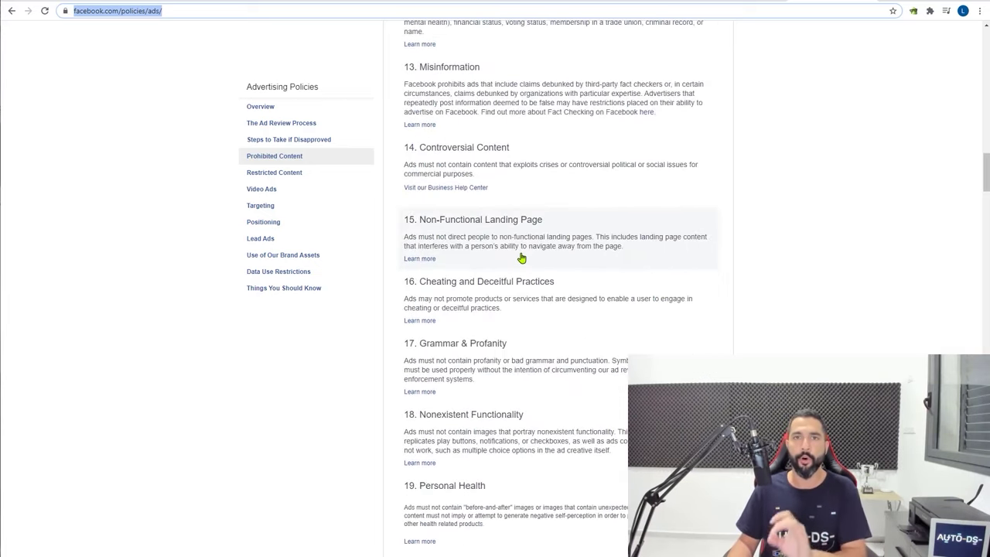
scroll(521, 263, "down", 15)
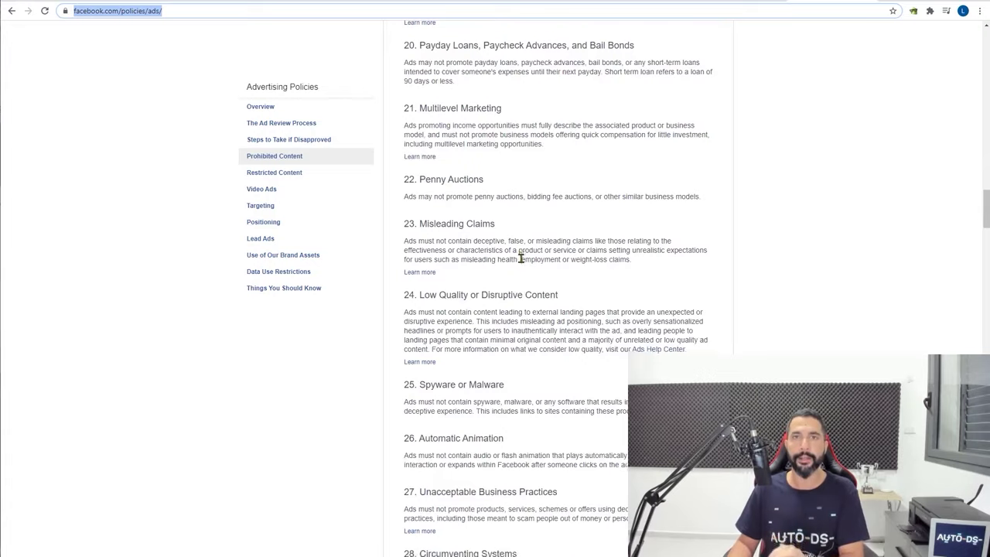
scroll(521, 255, "down", 4)
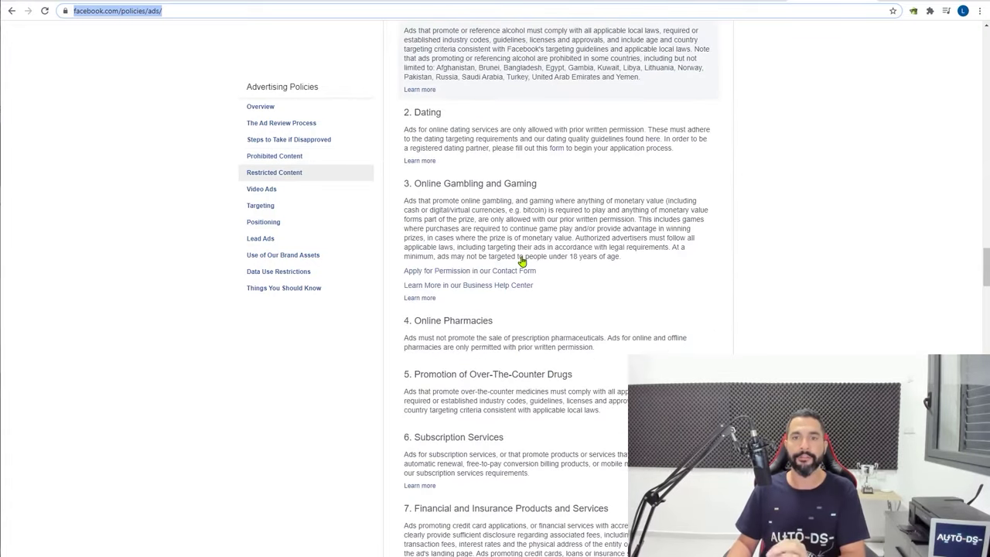
scroll(522, 260, "up", 3)
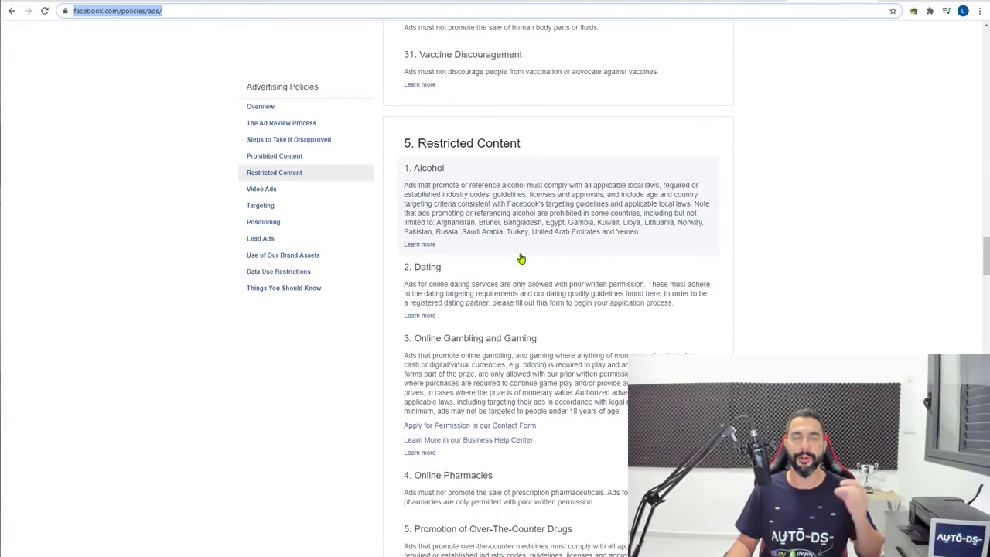
scroll(521, 258, "up", 10)
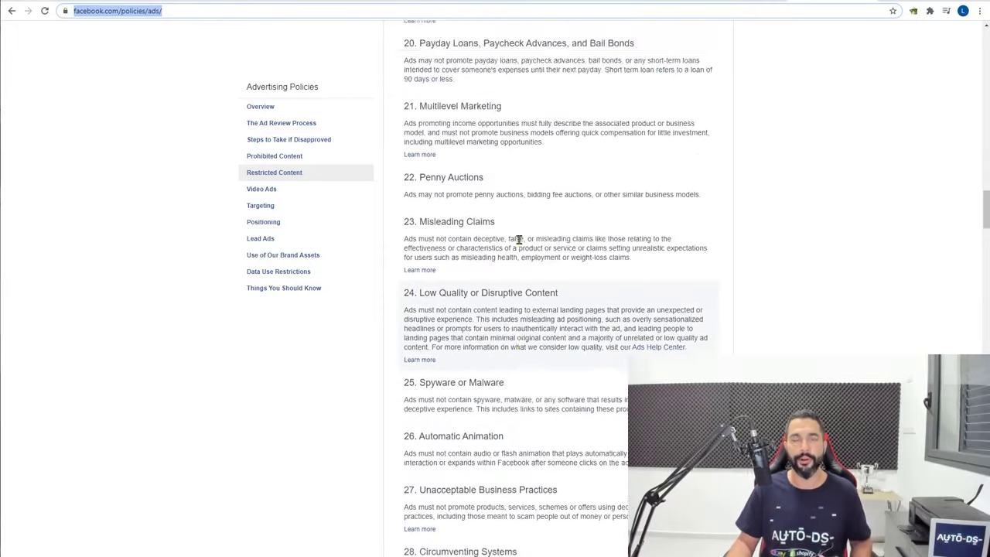
scroll(519, 240, "up", 20)
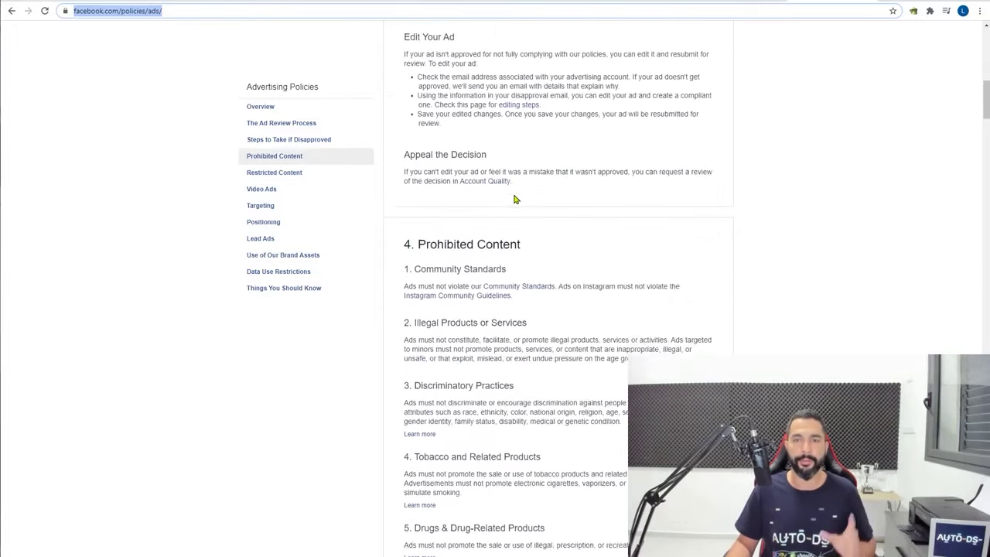
scroll(511, 202, "down", 14)
scroll(513, 209, "up", 12)
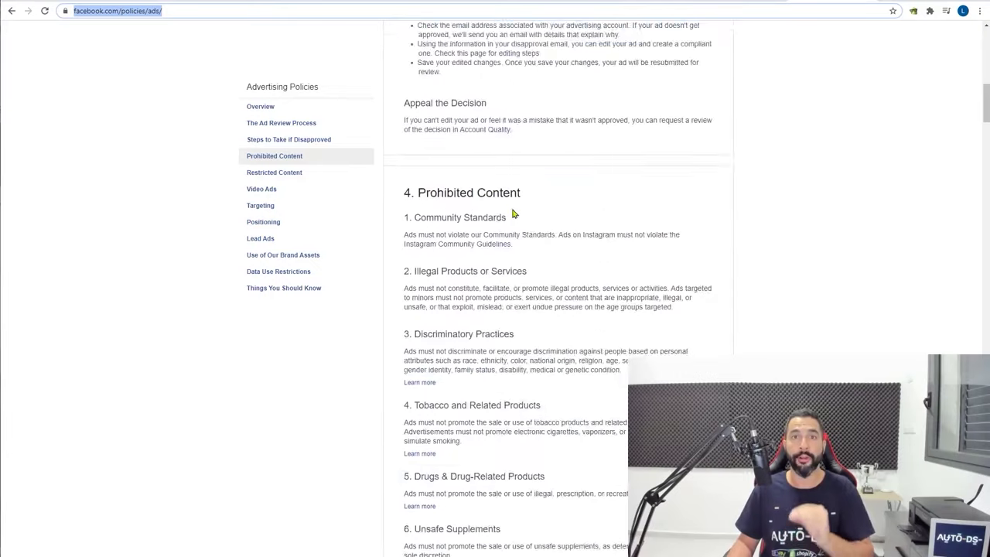
scroll(513, 213, "up", 7)
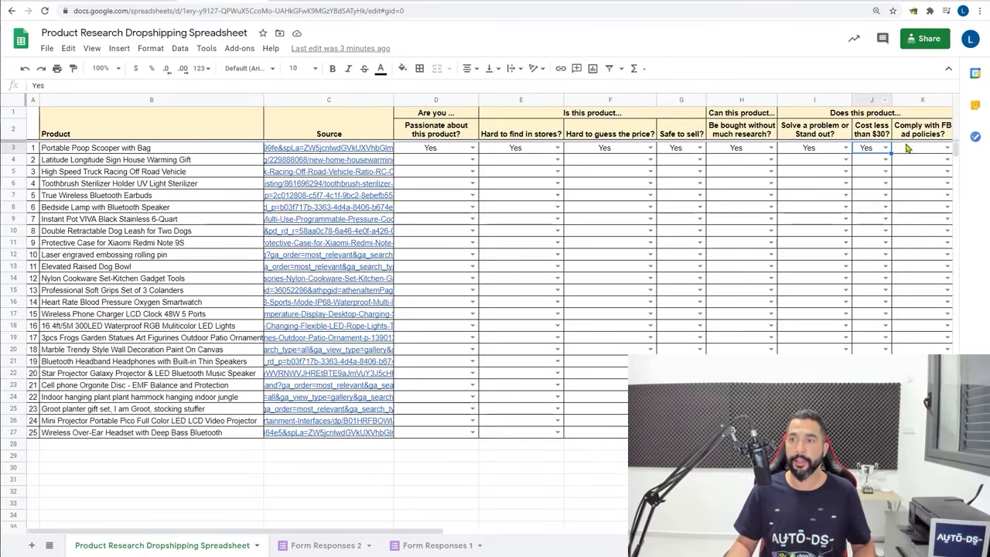
Answer Yes in K3 for FB ad policy compliance, then select criteria columns D through J
left_click(936, 151)
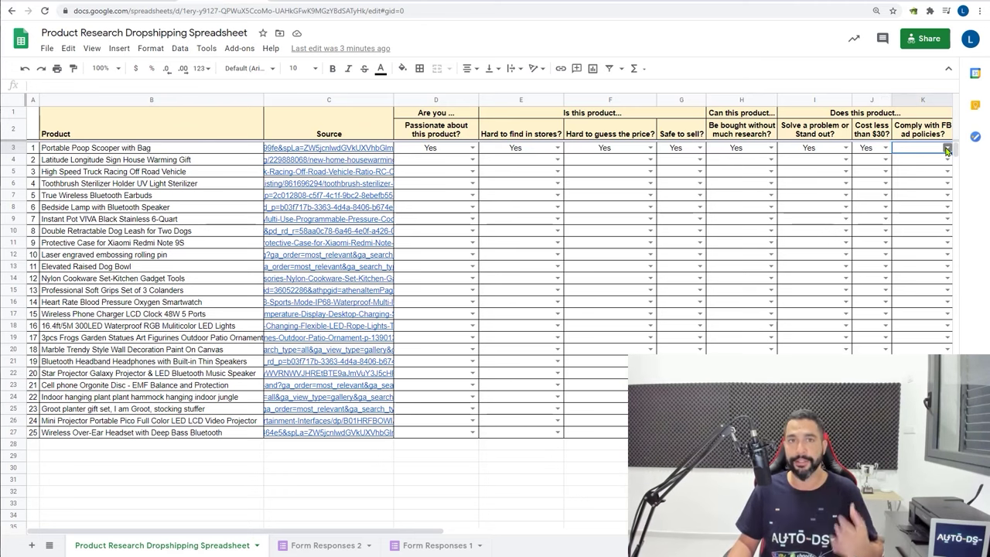
left_click(947, 149)
left_click(919, 163)
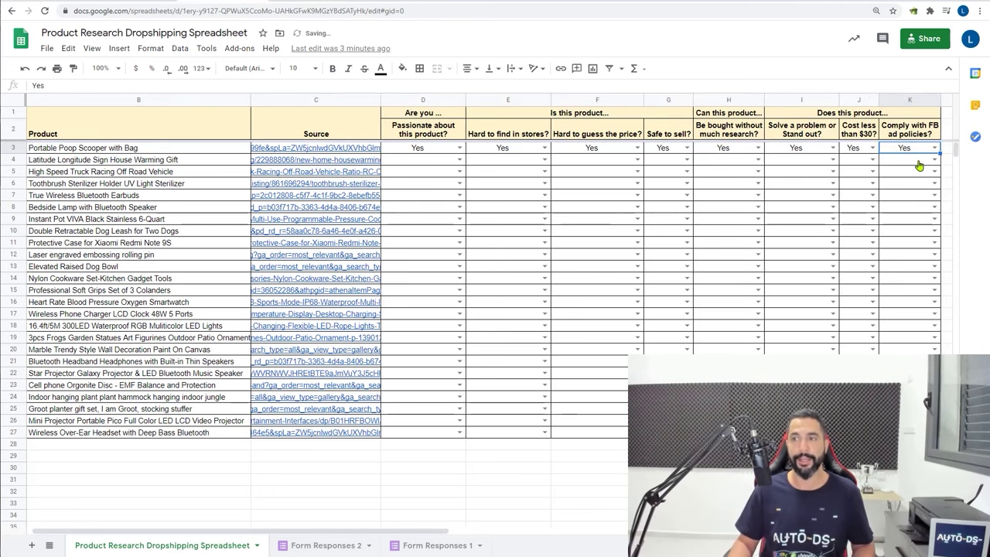
left_click(799, 193)
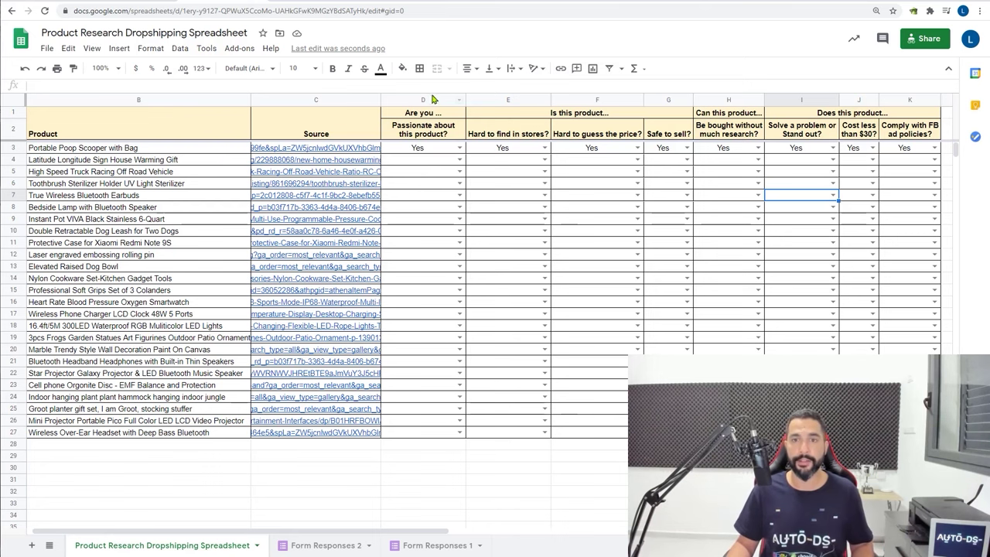
left_click_drag(430, 100, 906, 93)
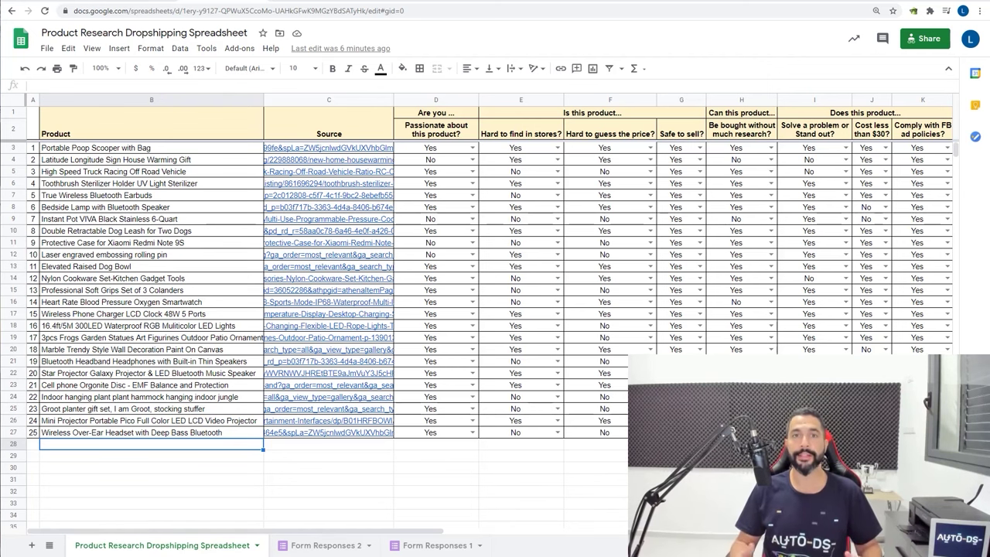
left_click(460, 148)
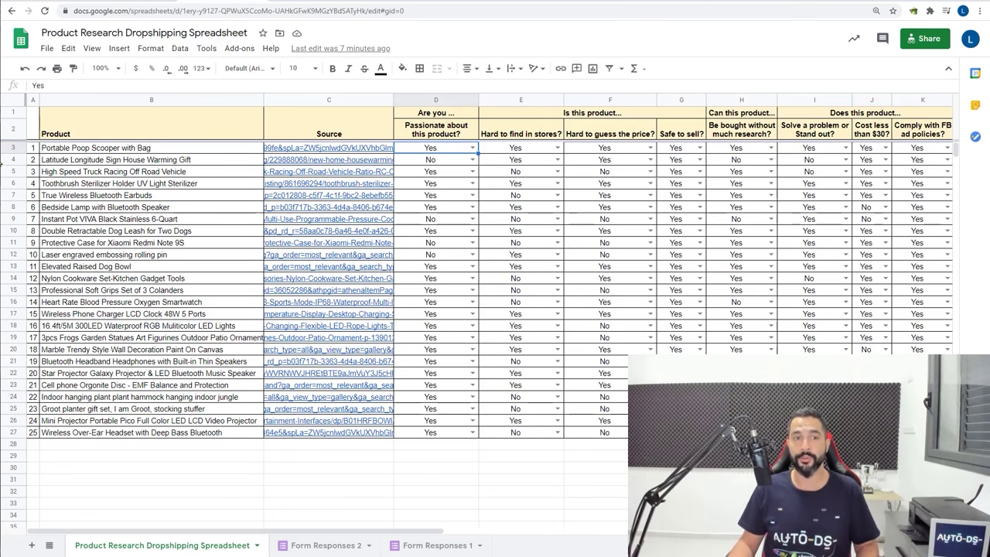
Hide the product rows with No answers: rows 4–5 and 7–9
right_click(11, 148)
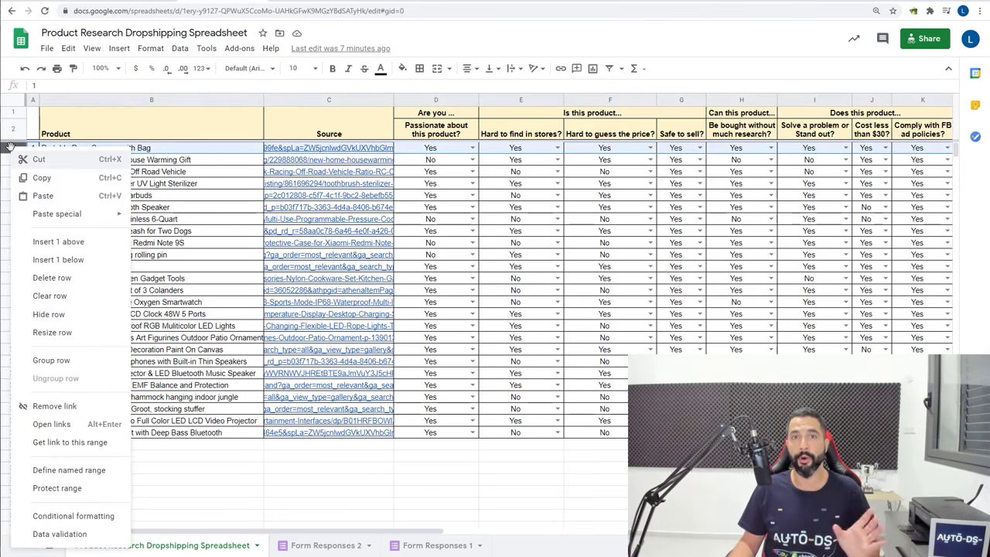
left_click(62, 316)
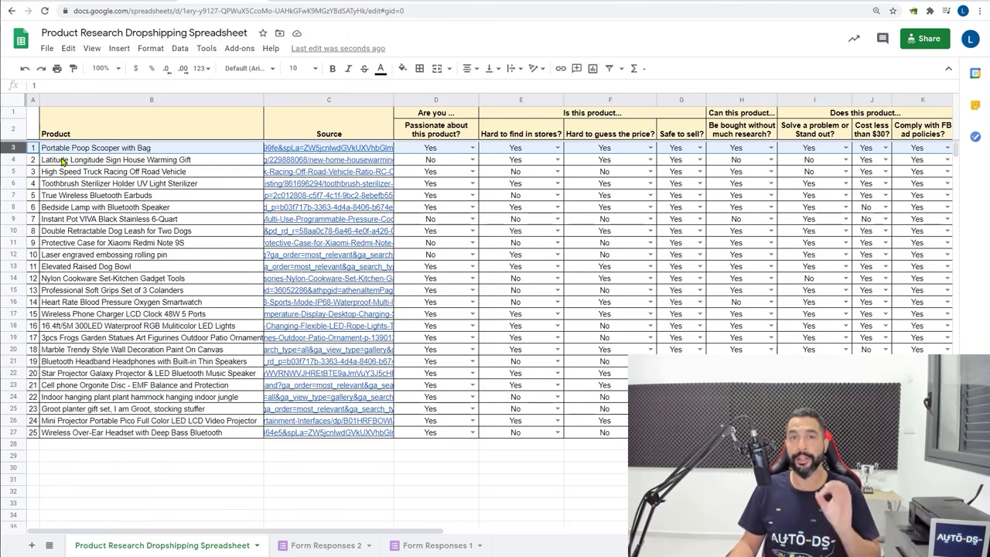
left_click_drag(14, 160, 14, 279)
right_click(12, 164)
left_click(71, 322)
right_click(78, 190)
left_click(116, 265)
right_click(135, 189)
left_click(178, 266)
Hide the remaining No-answer rows 11–12, 14–16, 18–19, 21 and 24–27
left_click(13, 219, "shift")
right_click(176, 219)
left_click(240, 322)
right_click(13, 219)
left_click(62, 323)
right_click(15, 221)
left_click(70, 324)
right_click(14, 278)
left_click(74, 324)
left_click(214, 336)
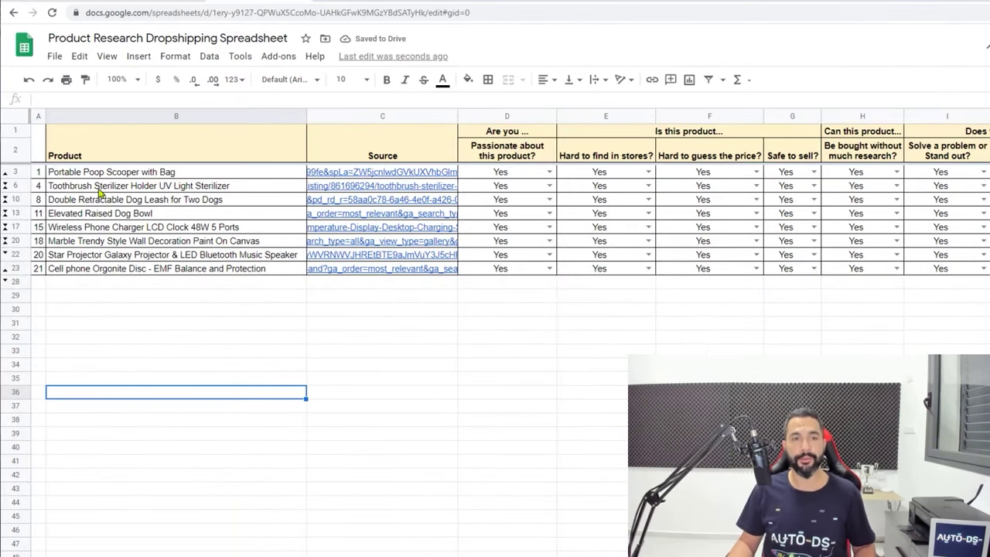
Review each remaining product name, from the Poop Scooper through the Star Projector Galaxy Projector
left_click(96, 173)
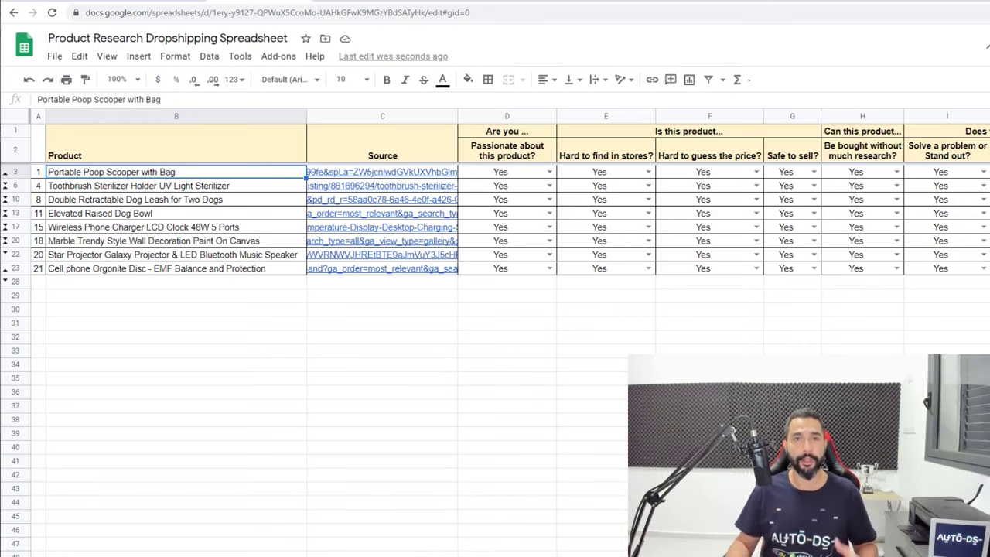
left_click(255, 194)
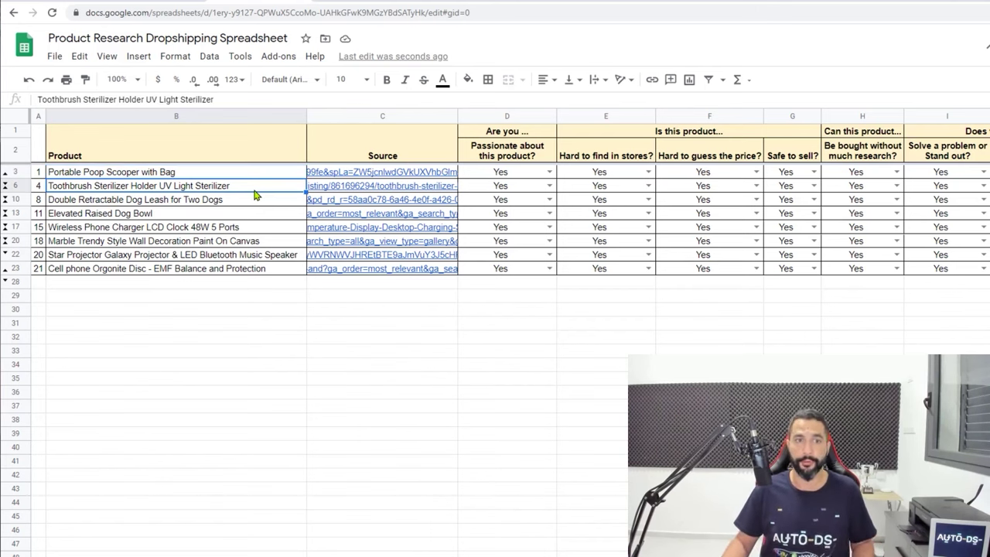
left_click(139, 175)
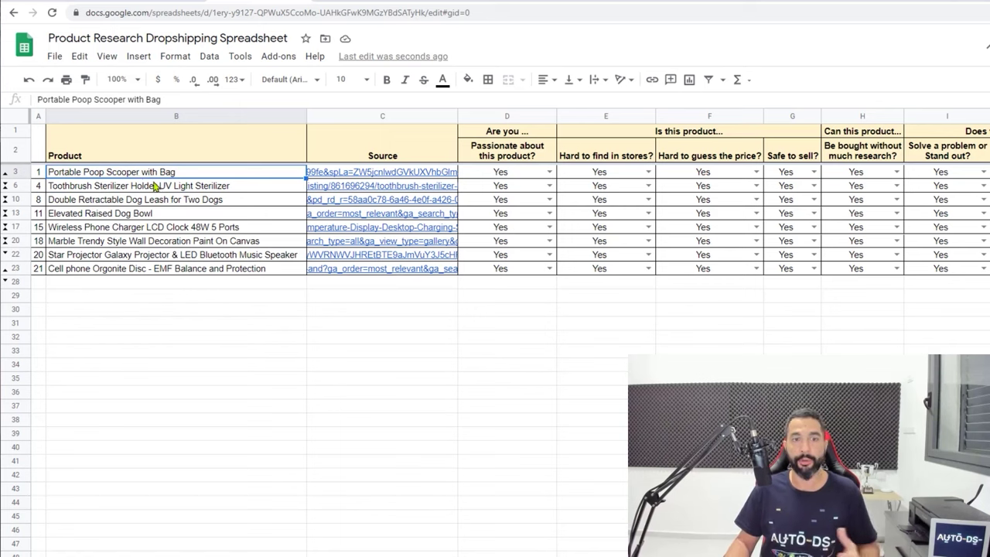
left_click(152, 187)
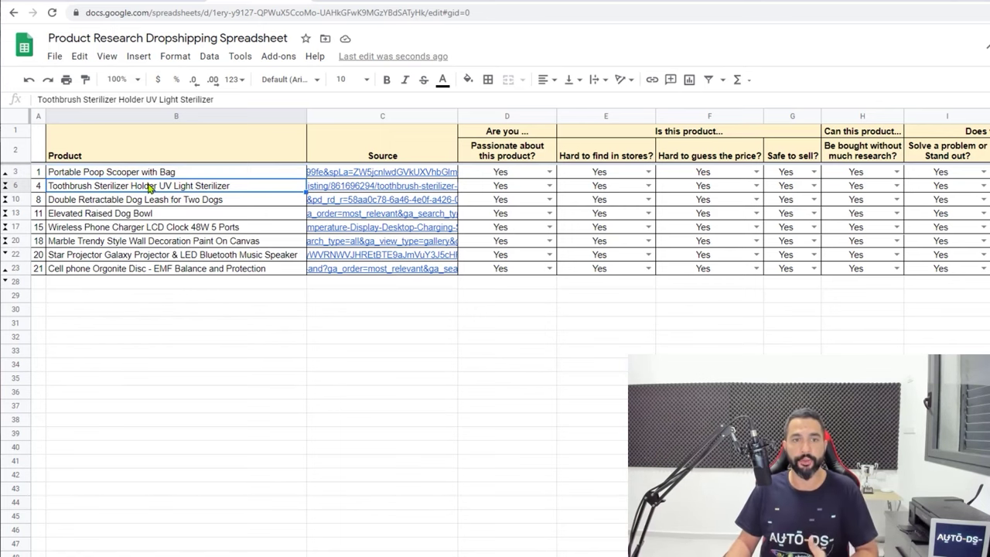
left_click(148, 201)
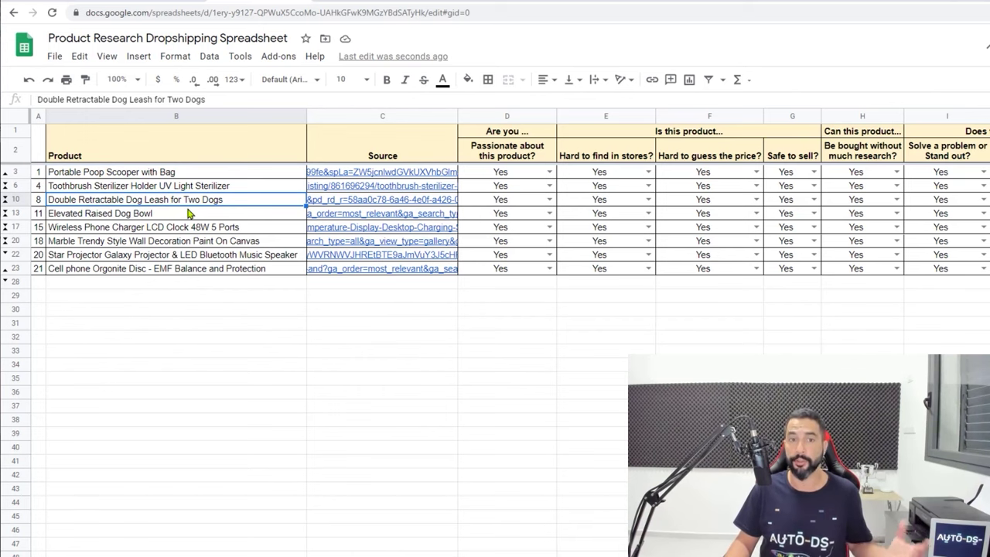
left_click(185, 216)
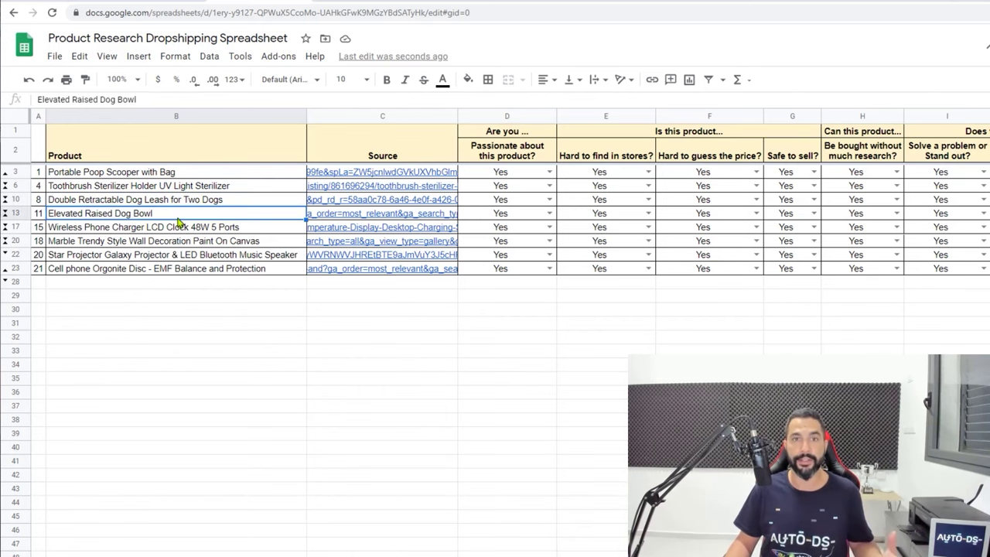
left_click(182, 226)
left_click(147, 242)
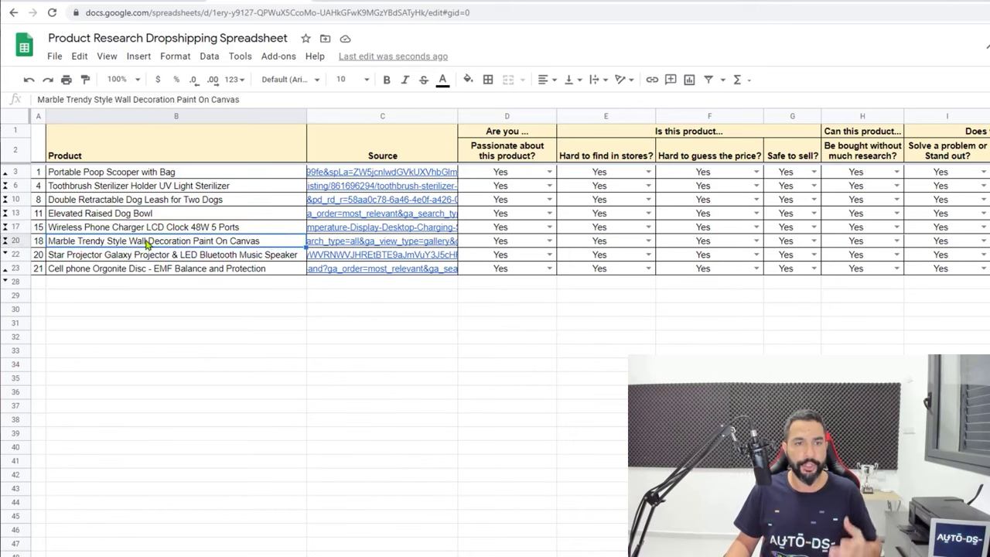
left_click(113, 258)
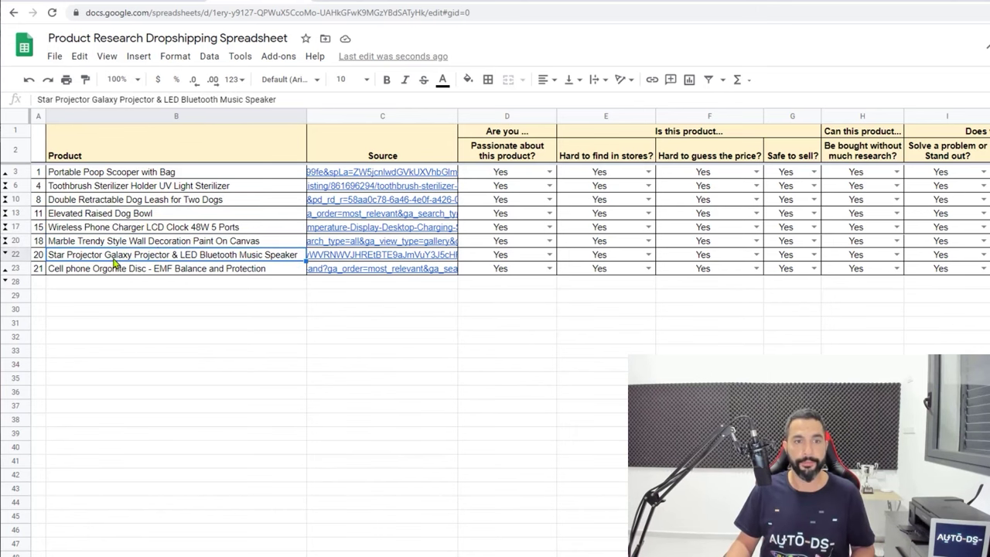
Open the Cell phone Orgonite Disc's source link in C23 to its Etsy listing
left_click(116, 271)
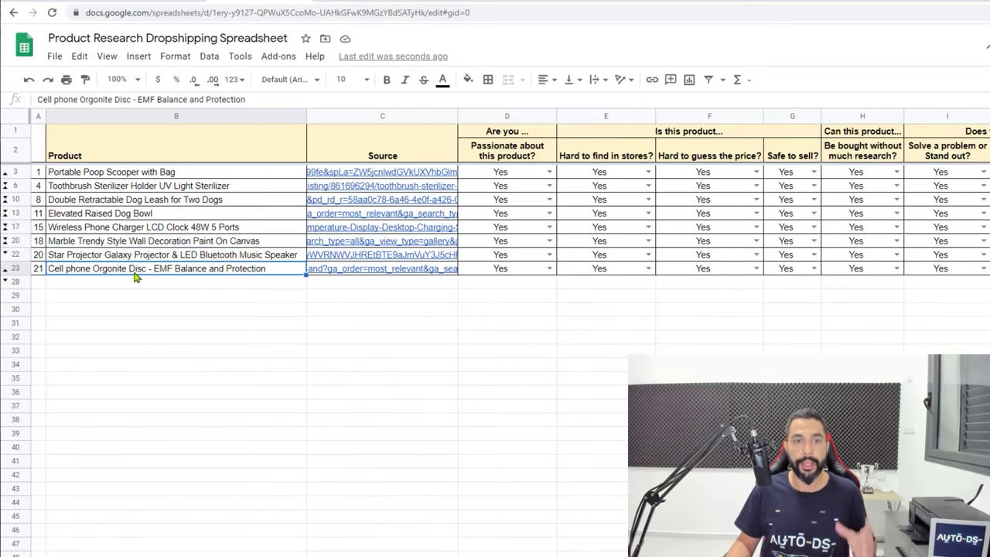
left_click(342, 273)
left_click(354, 291)
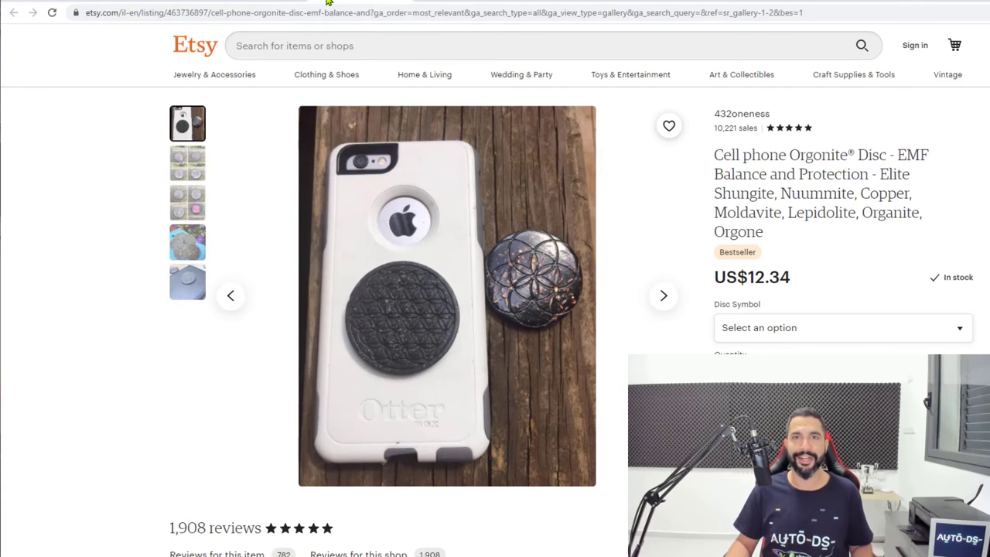
left_click(328, 1)
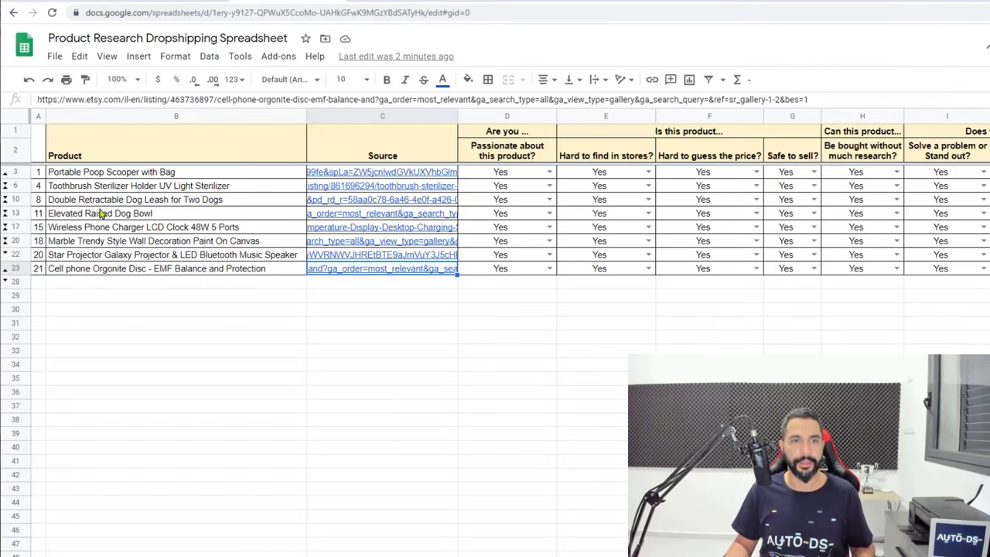
left_click_drag(86, 177, 94, 215)
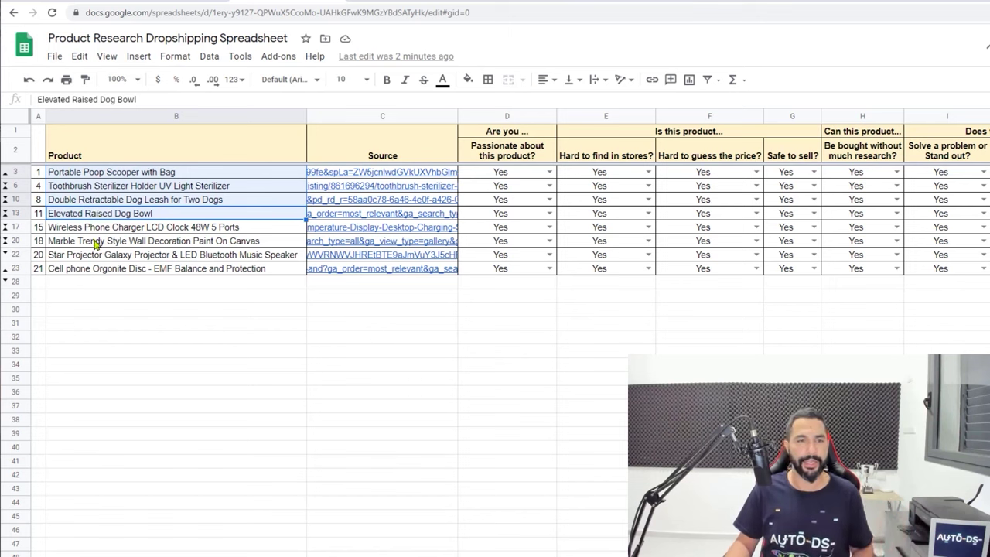
left_click_drag(95, 228, 91, 269)
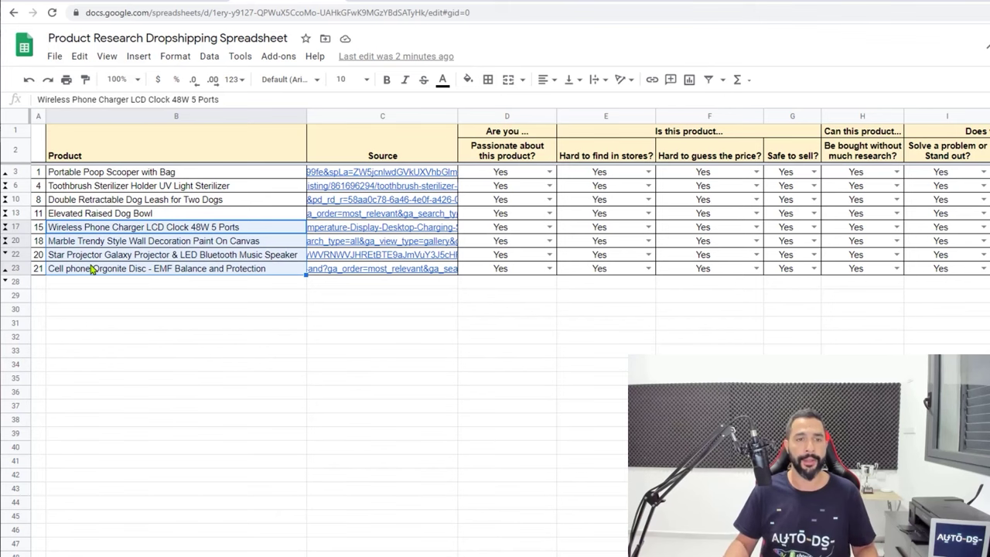
left_click_drag(87, 174, 83, 214)
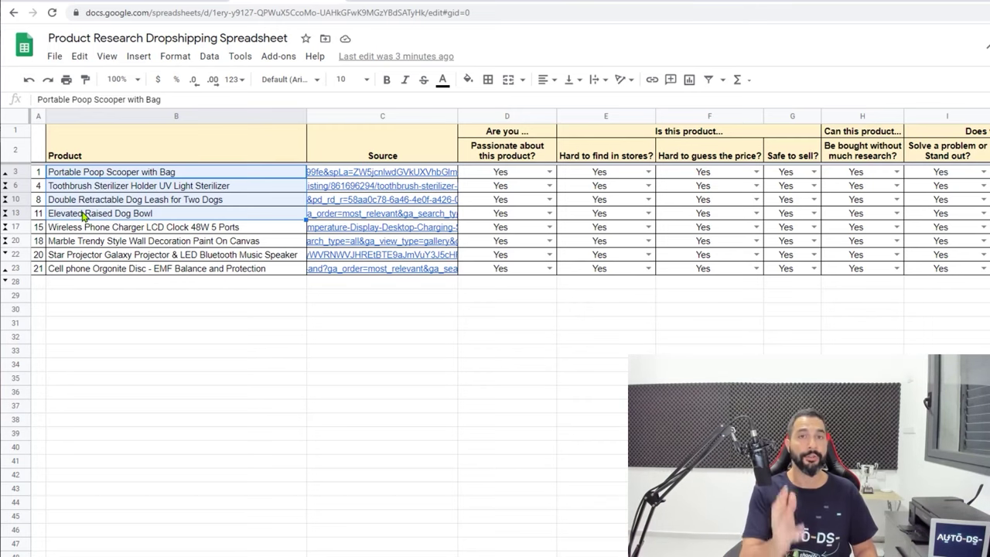
Hide rows 17–23, removing the rejected products from the table
left_click(16, 227)
left_click(17, 268, "shift")
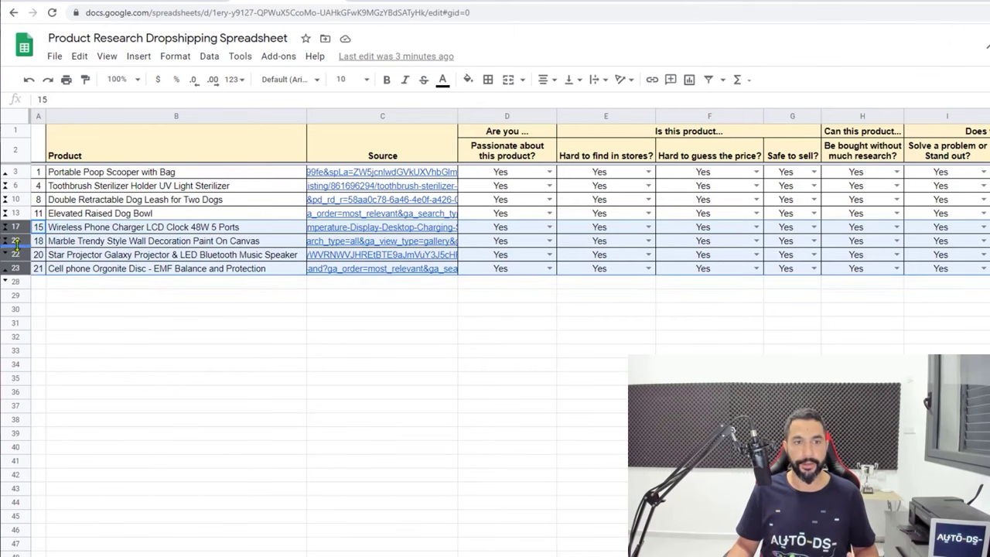
right_click(17, 252)
mouse_move(17, 251)
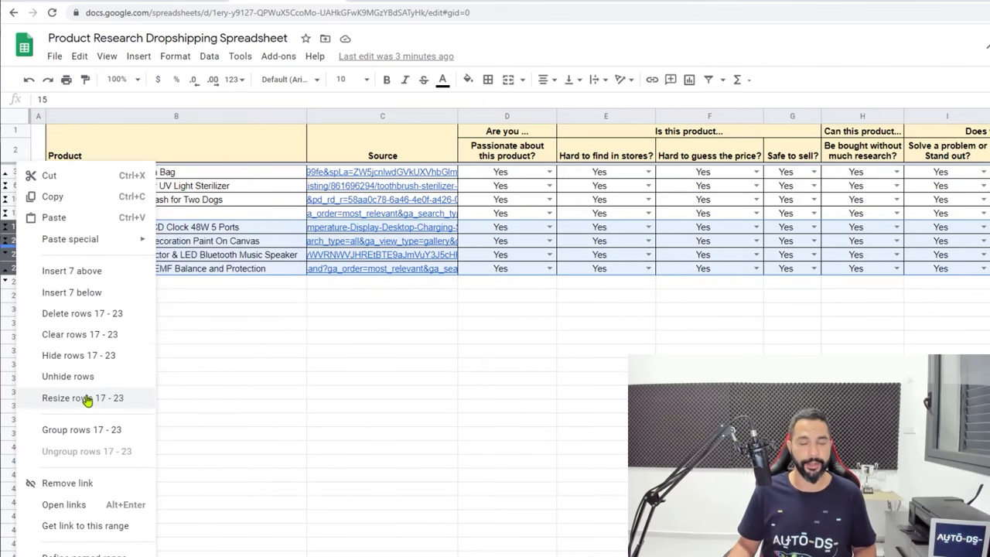
left_click(75, 483)
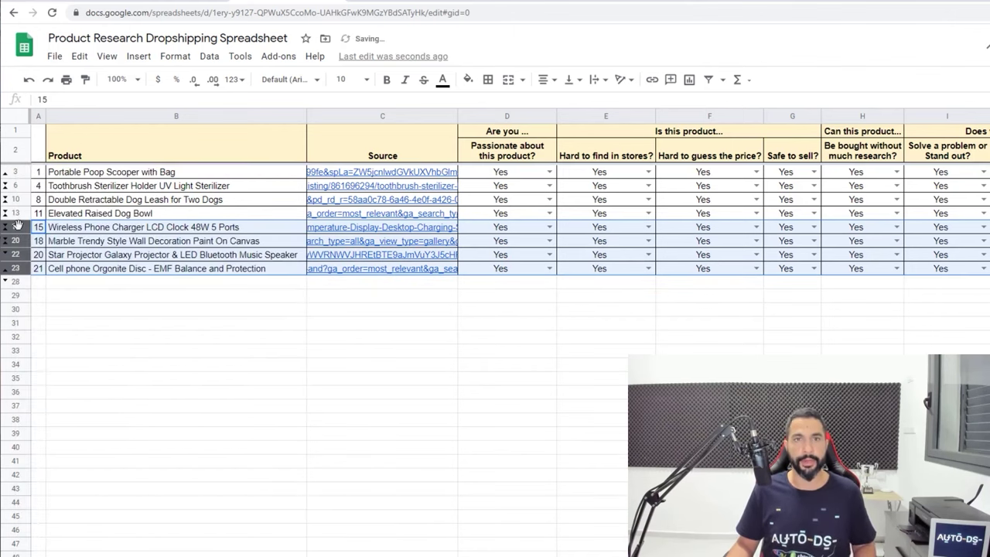
right_click(19, 230)
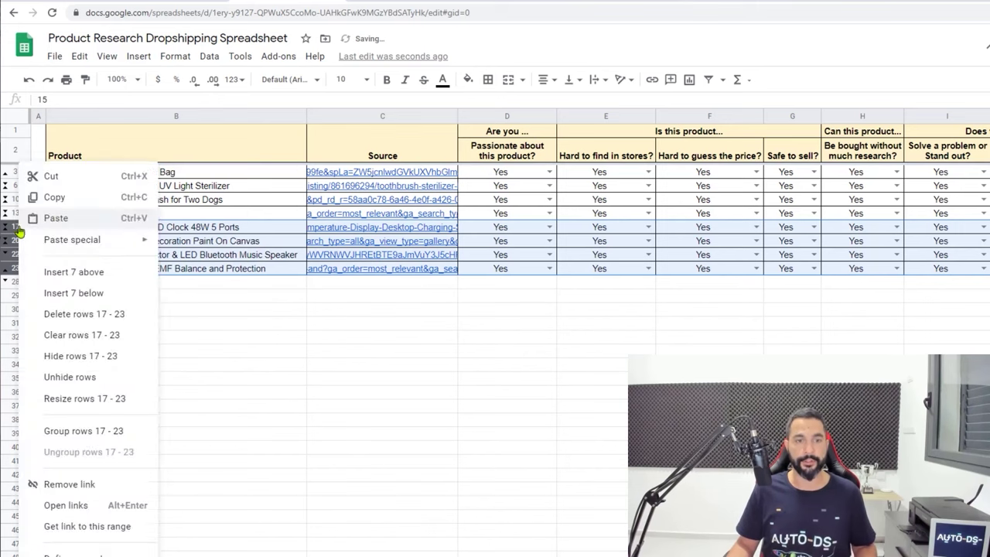
left_click(75, 354)
left_click(147, 281)
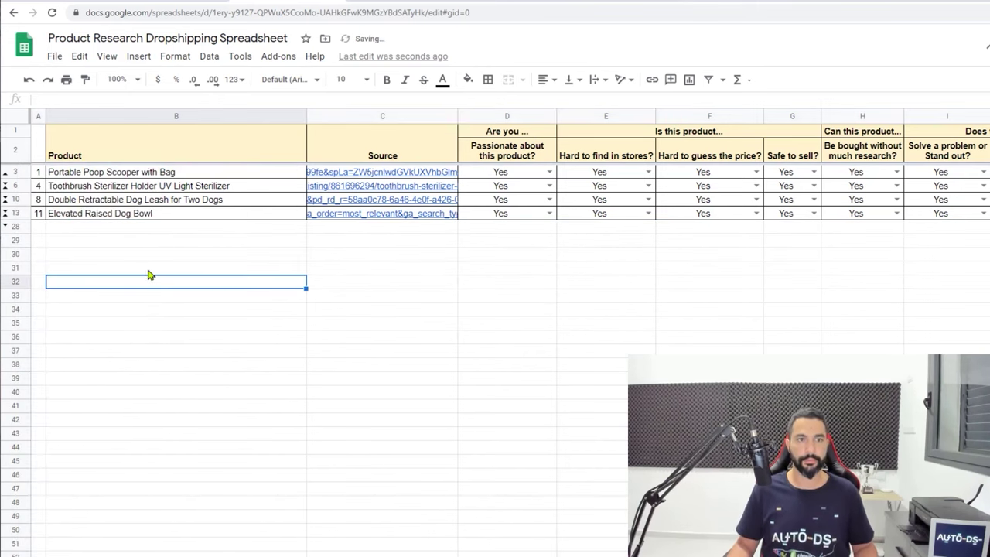
Select the four remaining winning product names
left_click(109, 216)
left_click(109, 226)
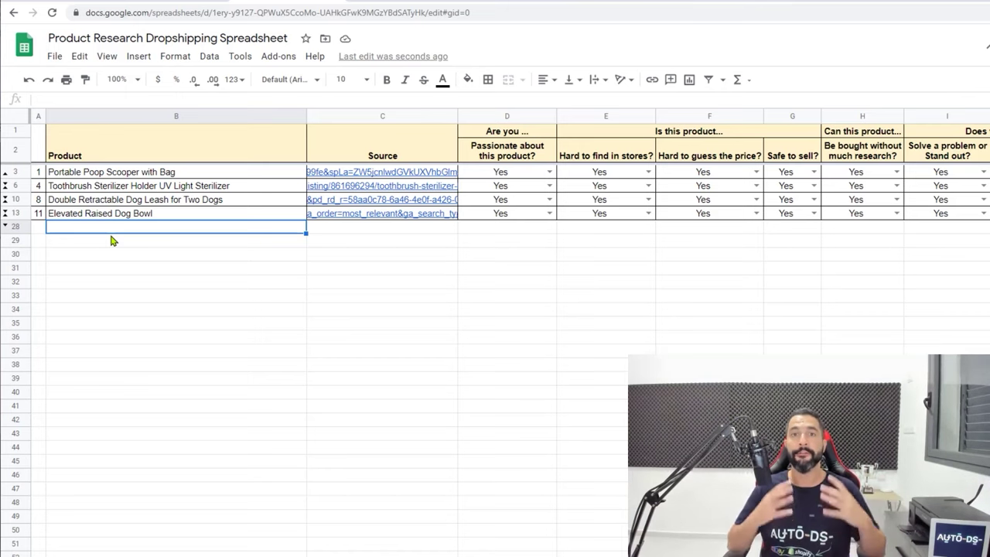
left_click_drag(129, 214, 141, 177)
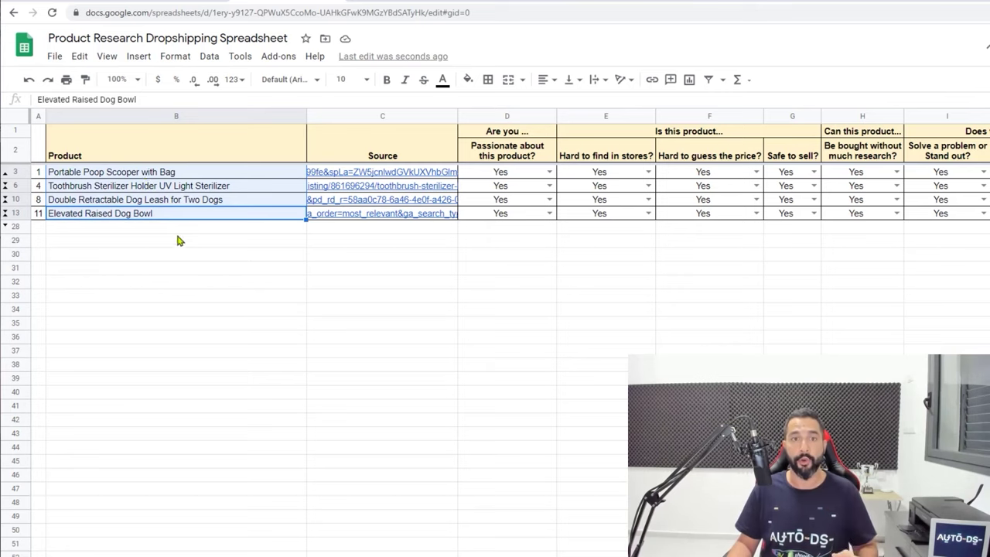
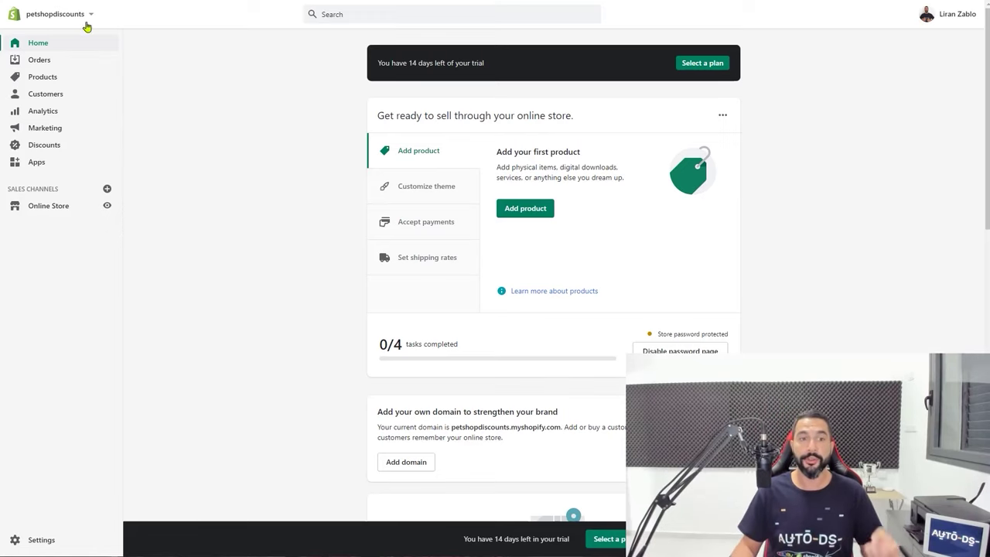
Go to Online Store > Domains and open Shopify's Buy new domain page
left_click(60, 211)
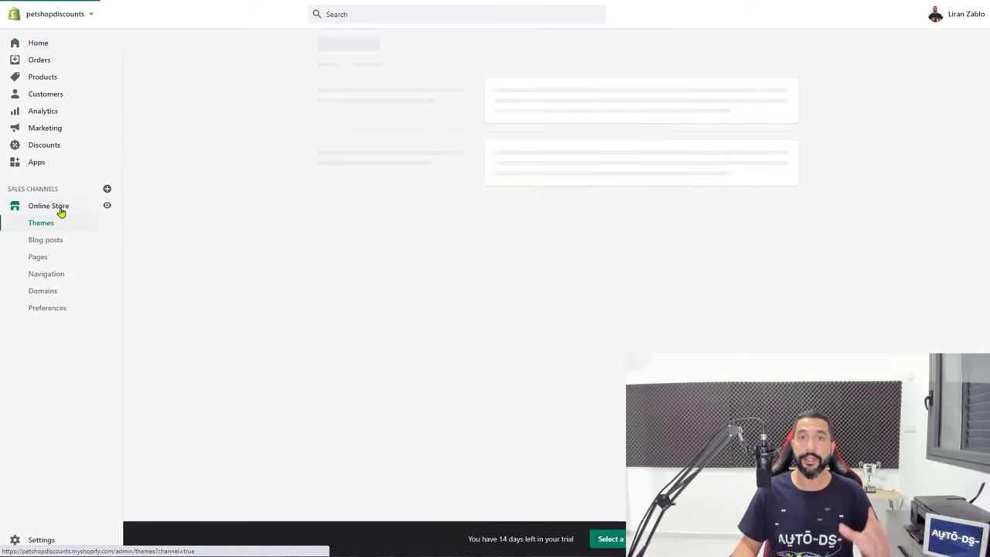
left_click(42, 291)
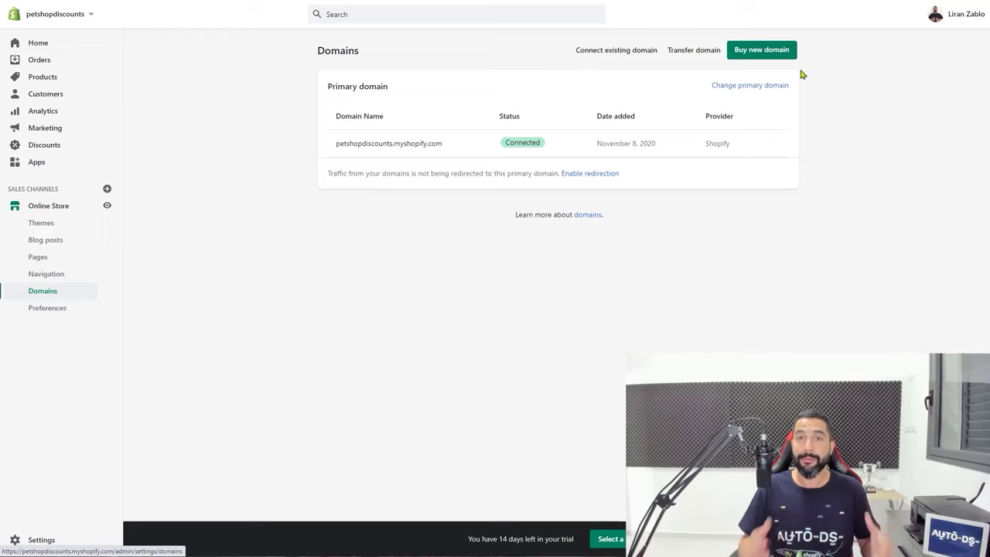
left_click(749, 51)
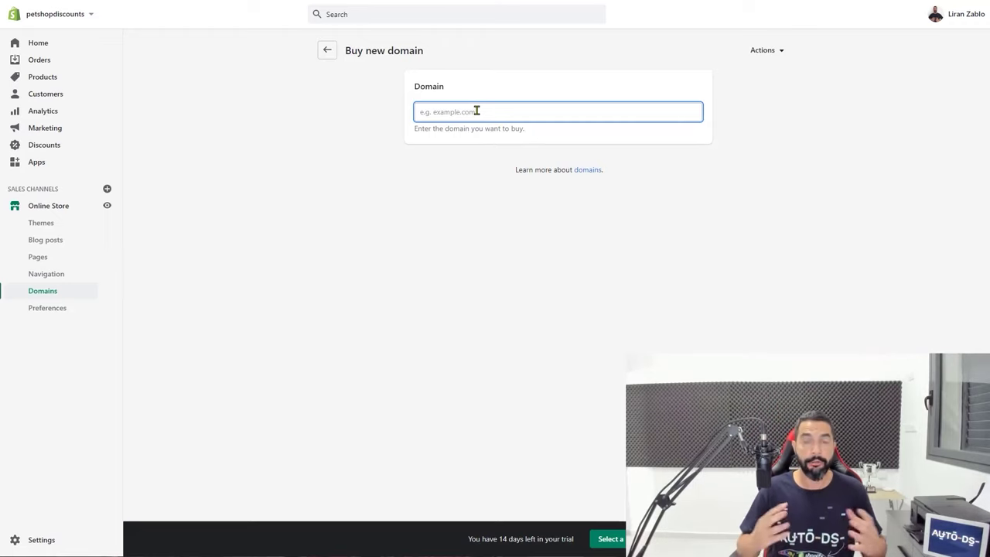
Look up doggydogclub.com's Shopify price ($14 USD/year), then switch to the GoDaddy tab
type("do")
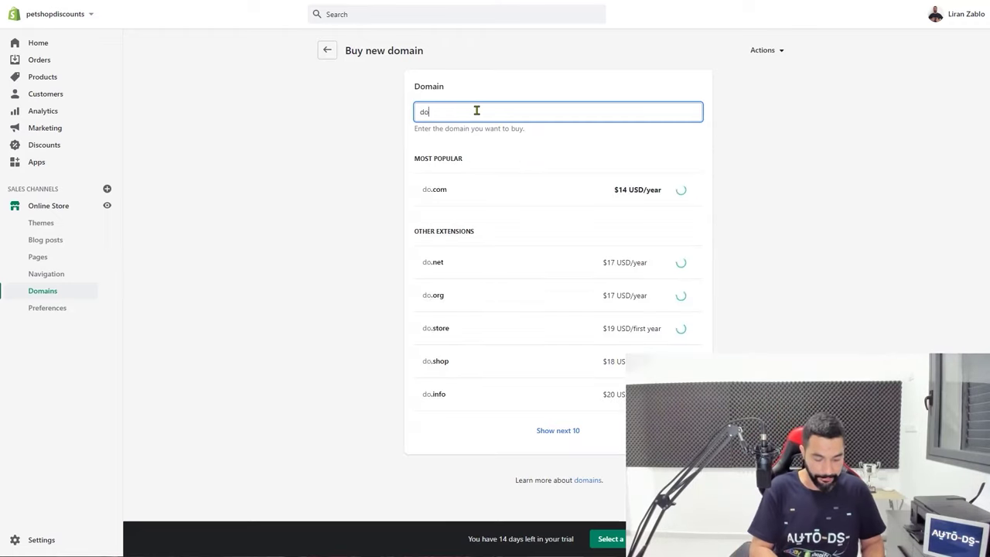
type("ggydogclub")
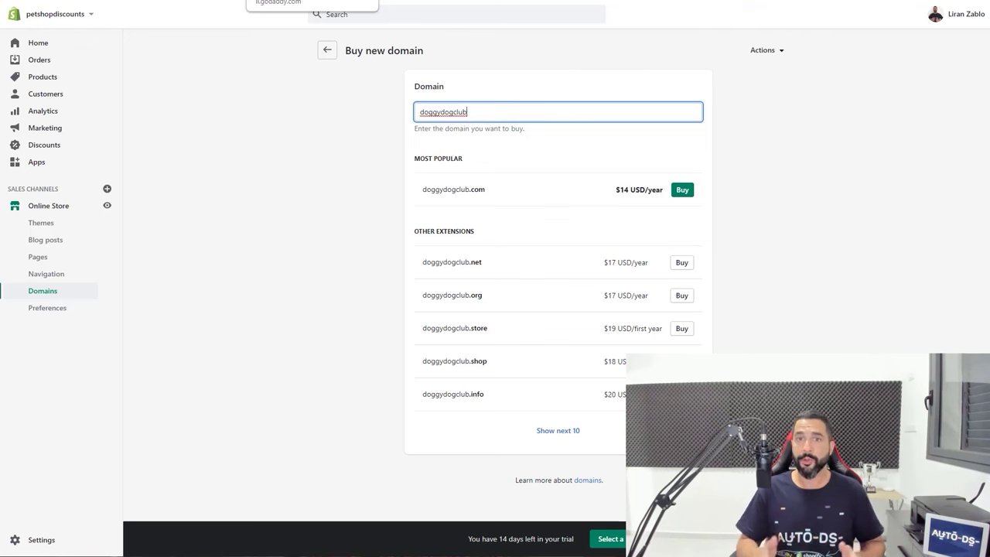
left_click(263, 0)
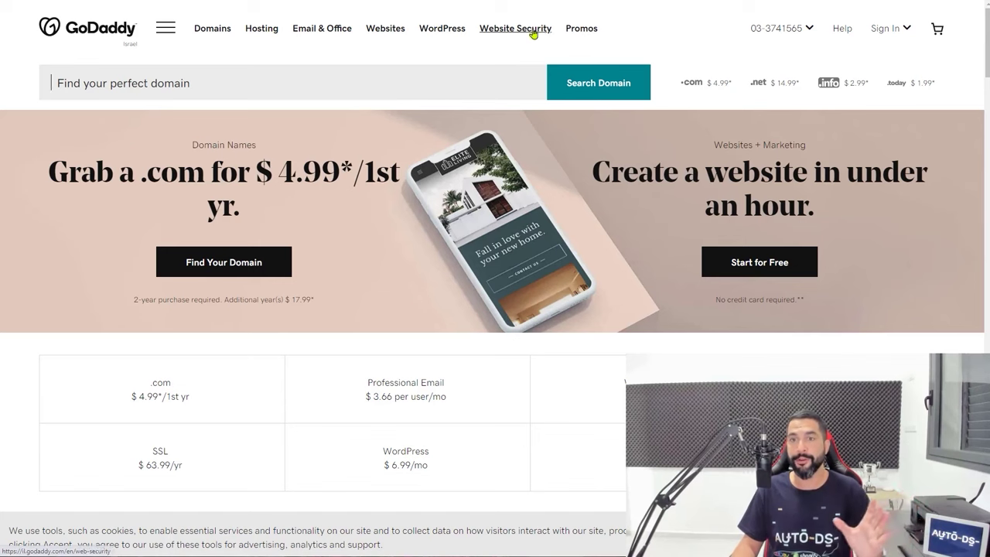
Copy GoDaddy's $4.99 .com promo code GDD1dom, then return to domain name search
left_click(582, 30)
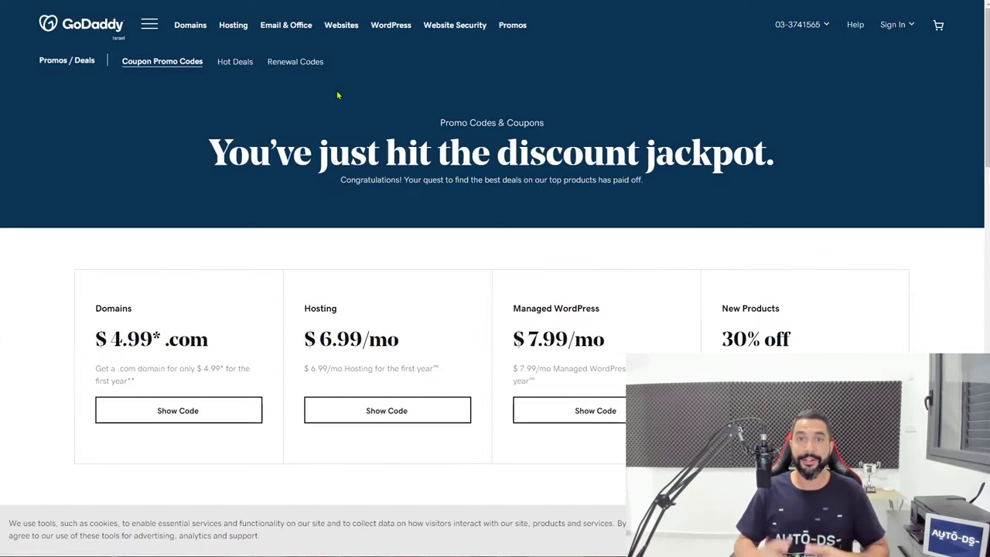
scroll(325, 117, "down", 2)
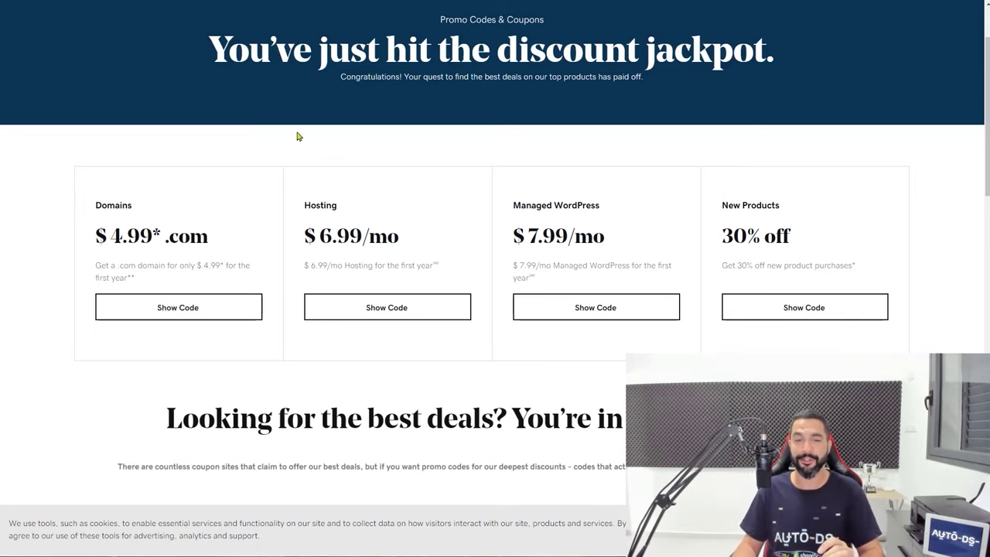
left_click(163, 308)
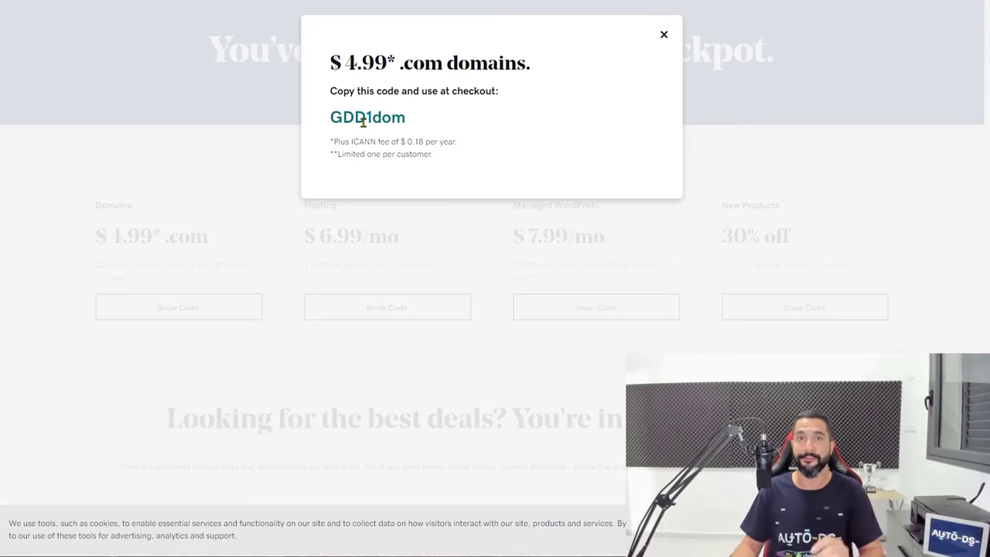
double_click(362, 120)
right_click(375, 121)
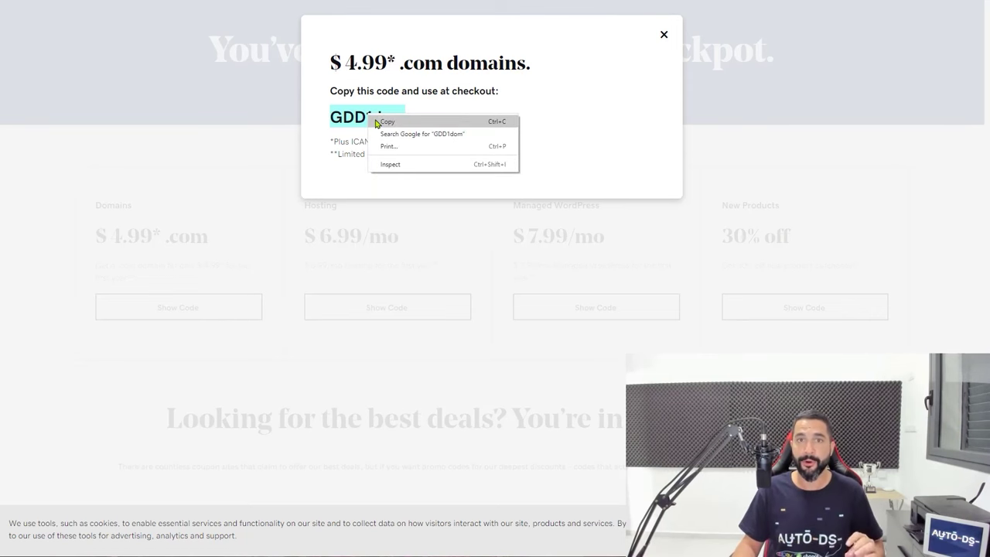
left_click(377, 122)
left_click(199, 122)
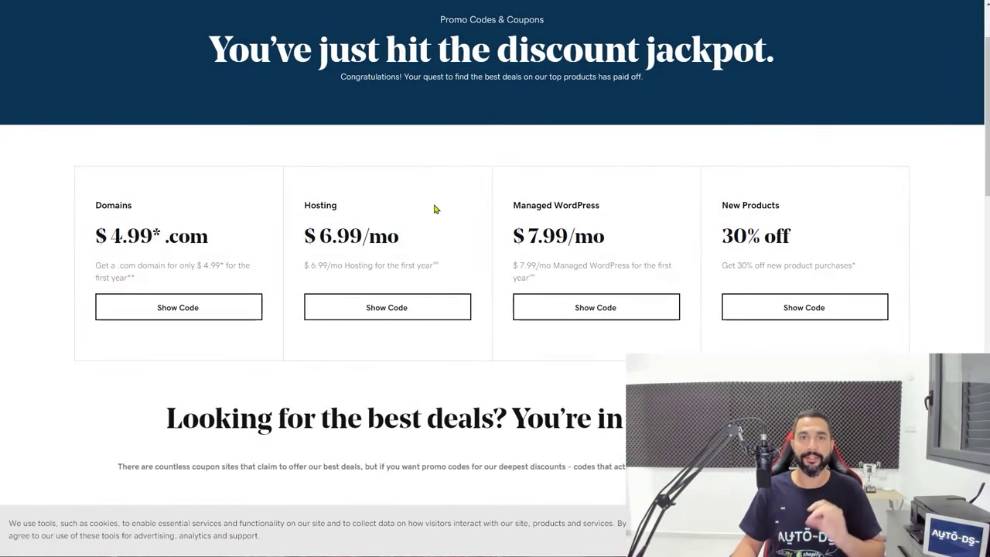
scroll(435, 209, "up", 2)
key("alt+Left")
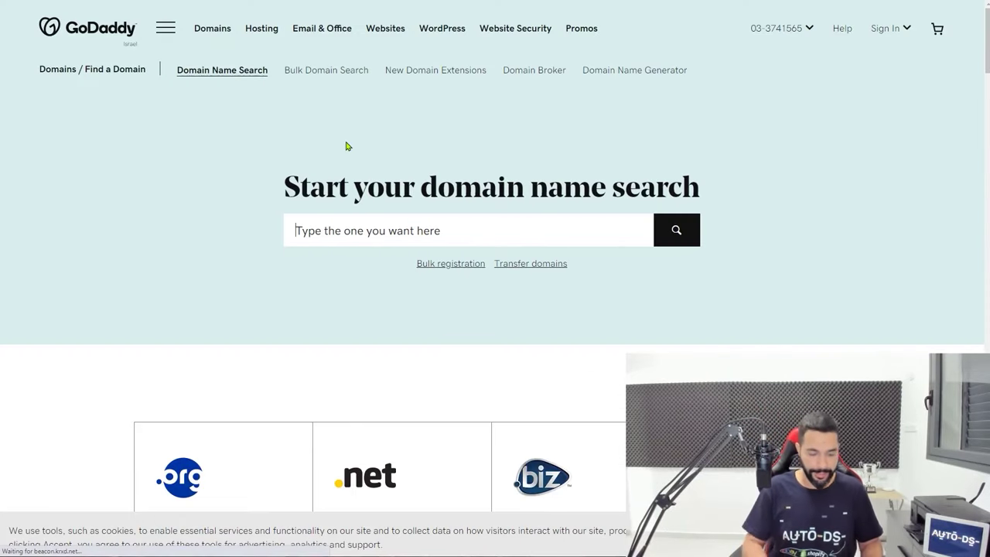
Search for doggydogclub and add doggydogclub.com to the basket for 1 Year at $4.99
type("doggydogh")
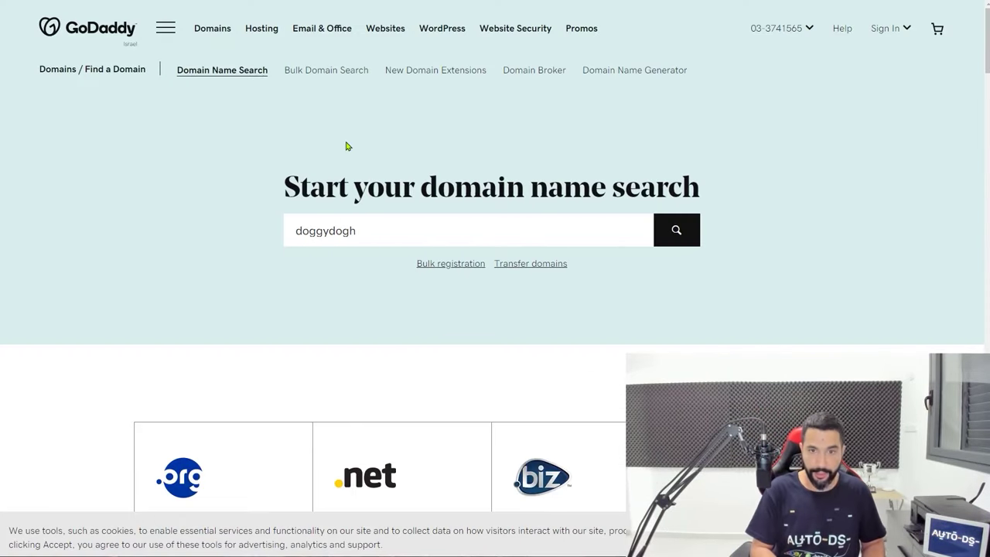
key("BackSpace")
type("club")
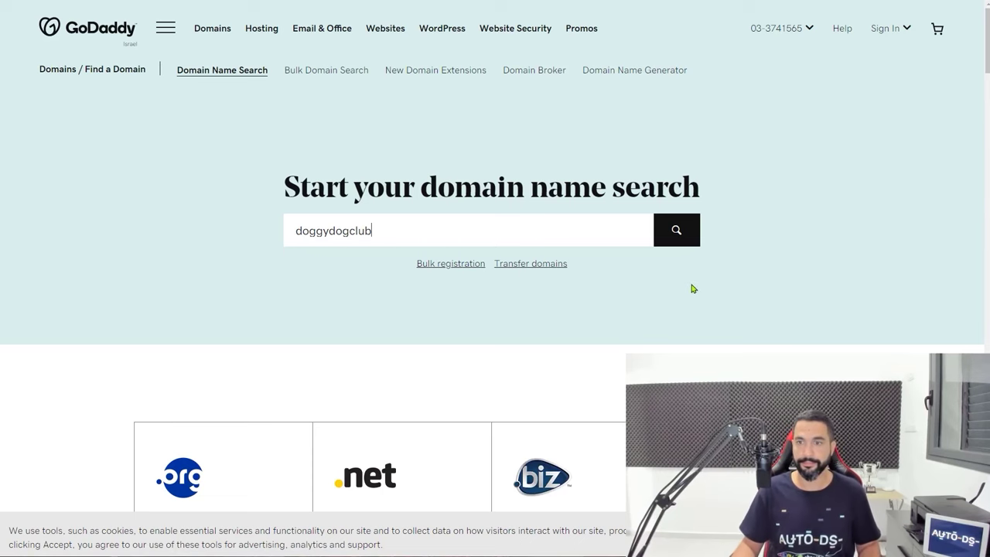
left_click(673, 242)
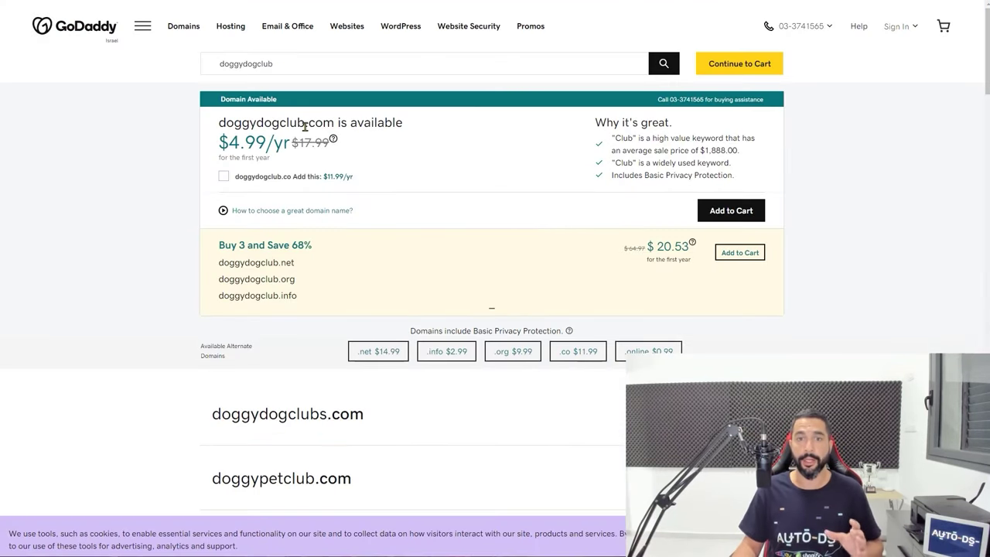
left_click(718, 214)
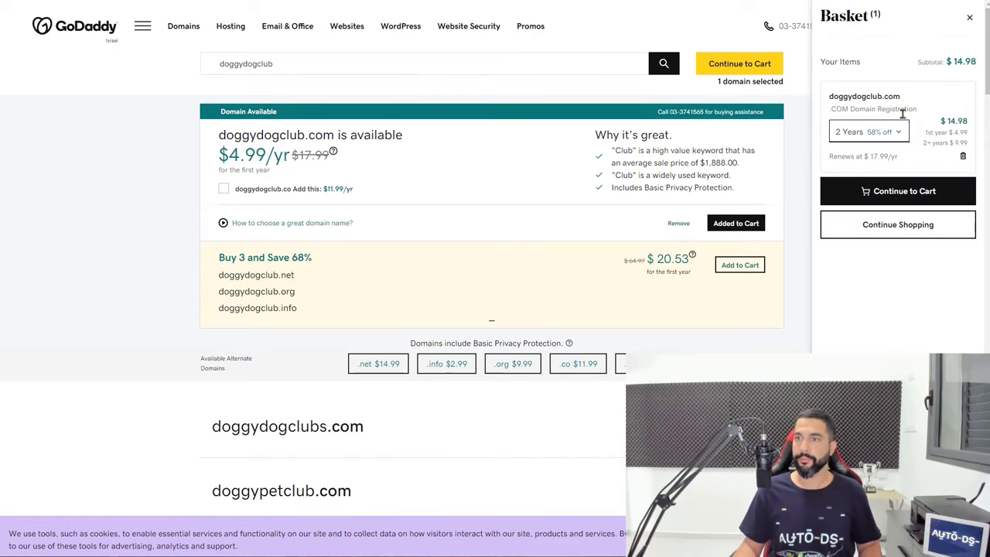
left_click(905, 141)
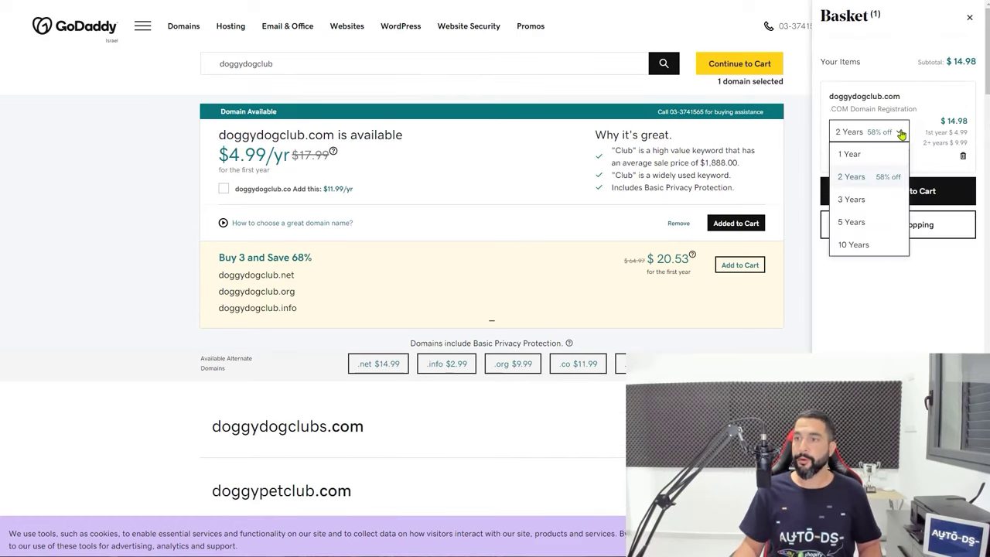
left_click(866, 157)
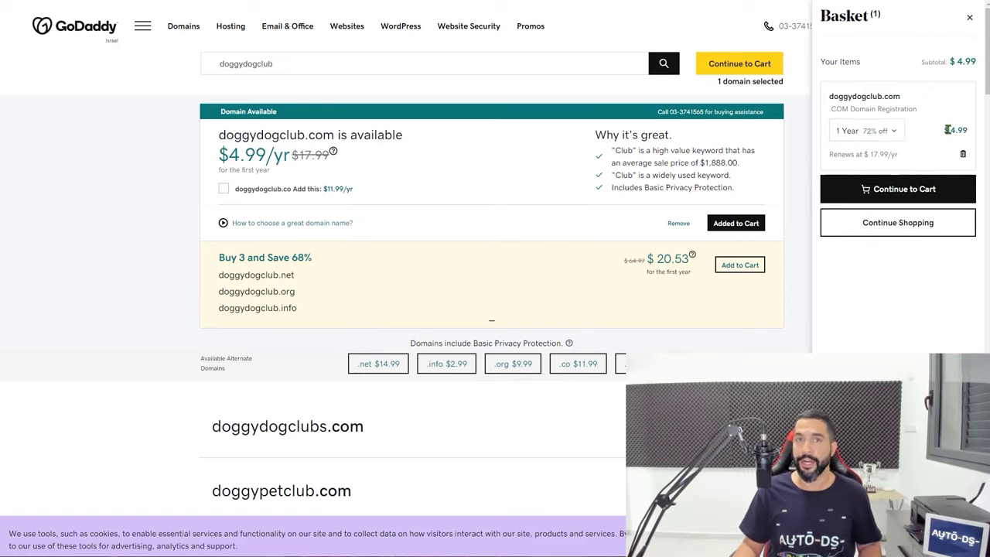
left_click(913, 188)
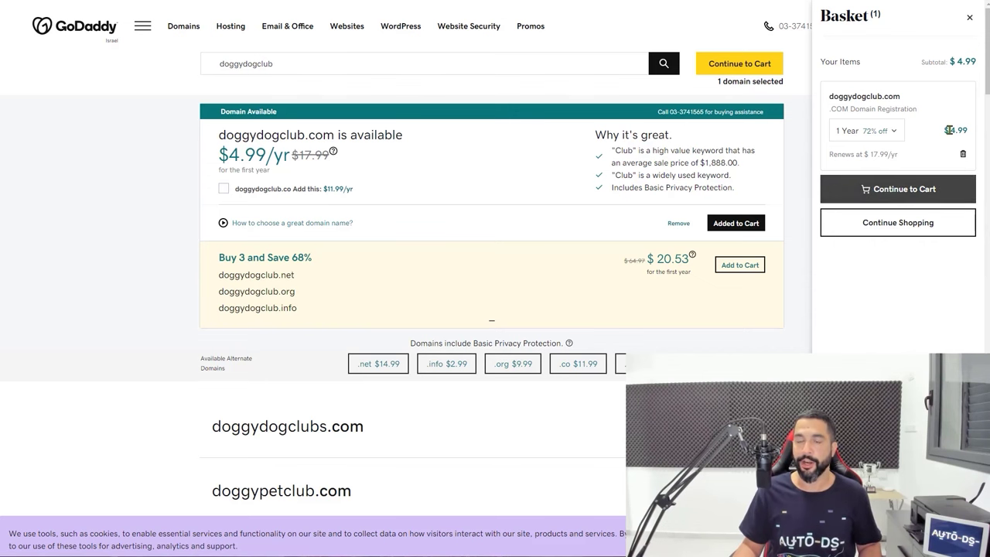
Decline domain protection, the free website and email add-ons, then check out to sign-in
left_click(91, 296)
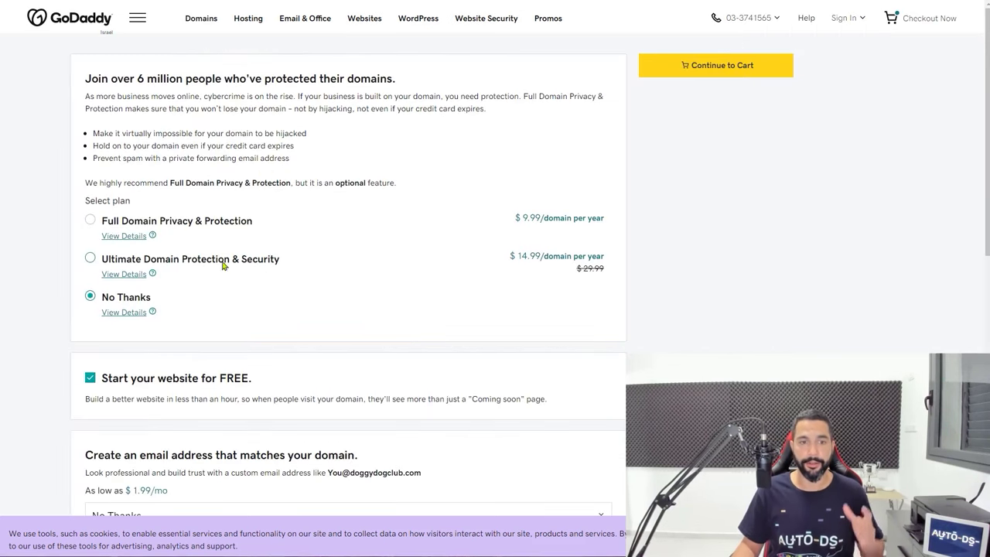
scroll(80, 325, "down", 1)
left_click(90, 326)
scroll(178, 356, "down", 2)
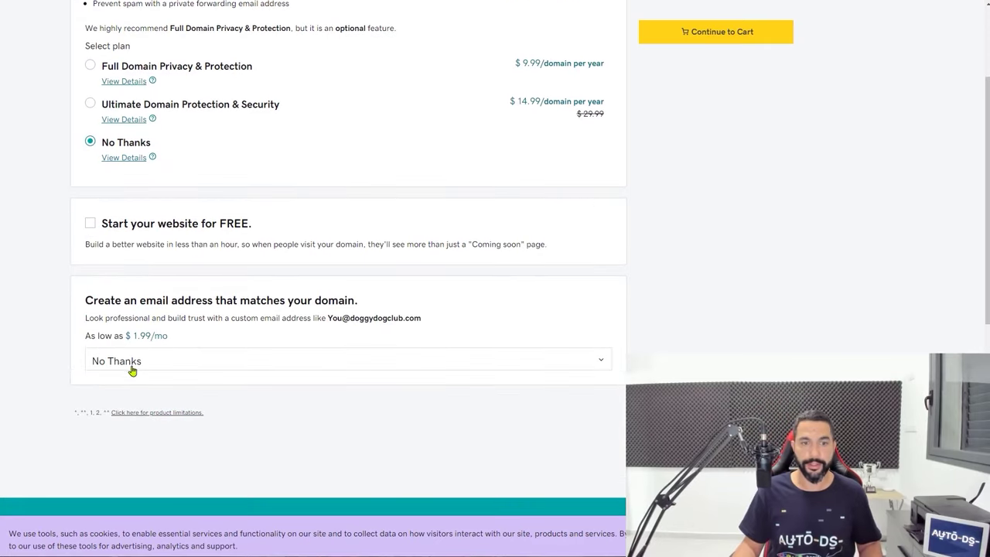
left_click(132, 369)
scroll(133, 364, "down", 2)
left_click(702, 231)
scroll(426, 309, "up", 5)
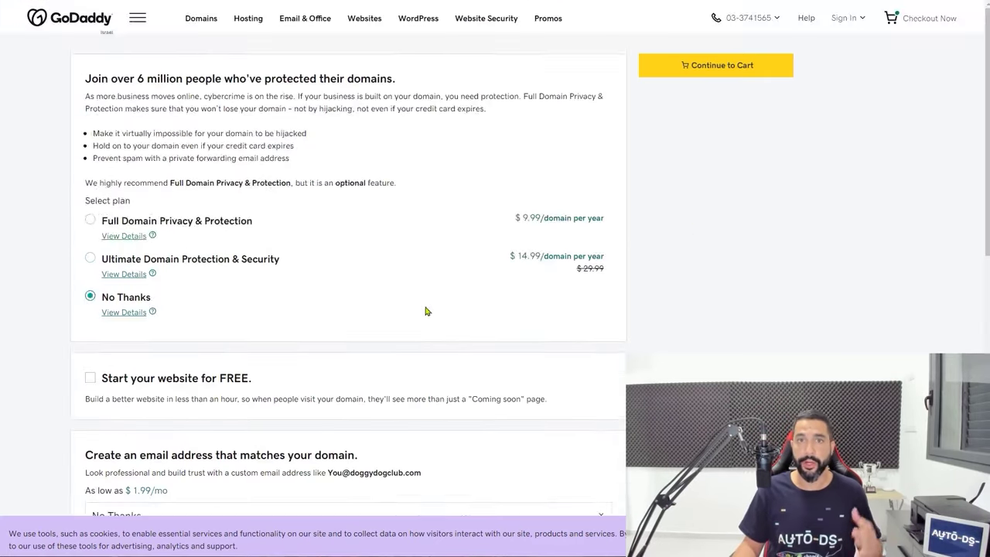
scroll(443, 314, "down", 2)
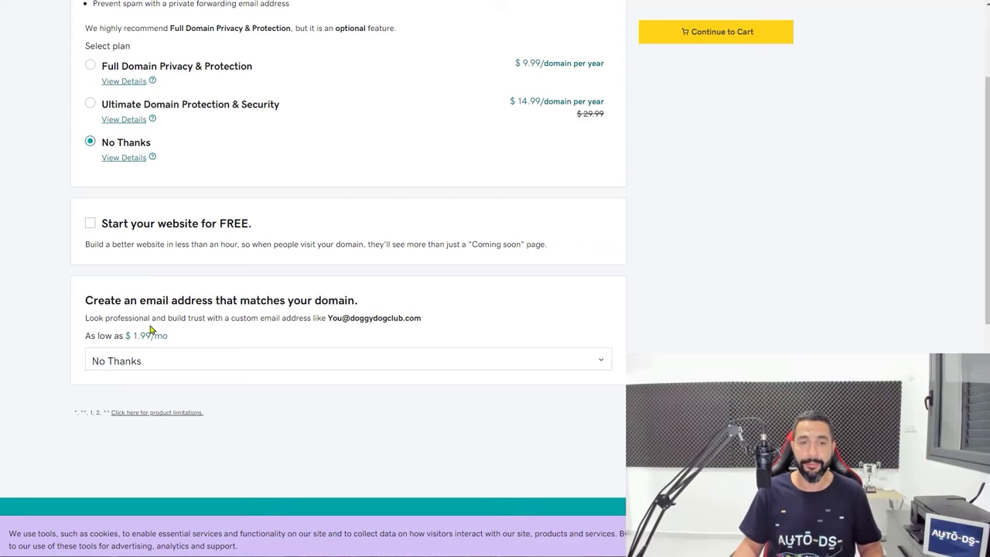
scroll(348, 331, "up", 1)
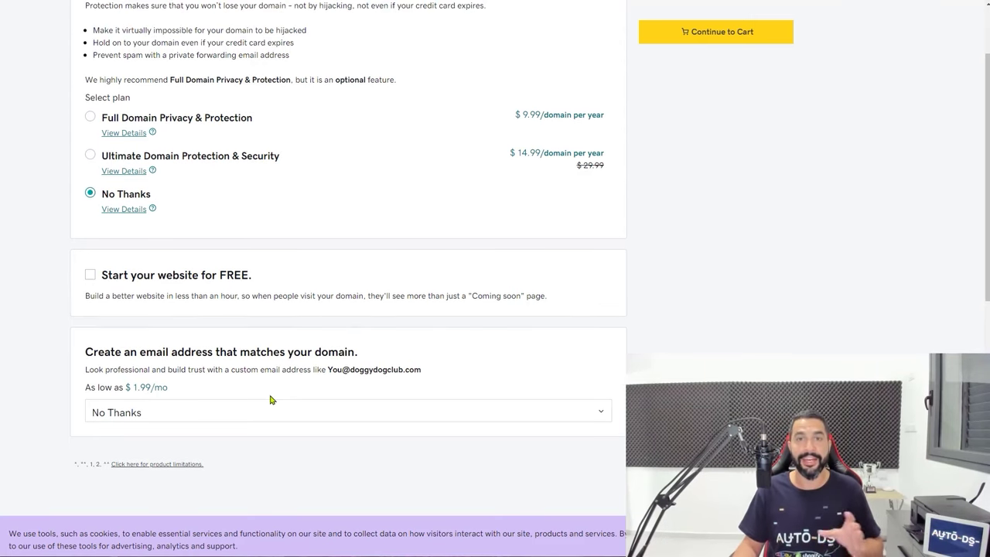
scroll(276, 402, "up", 2)
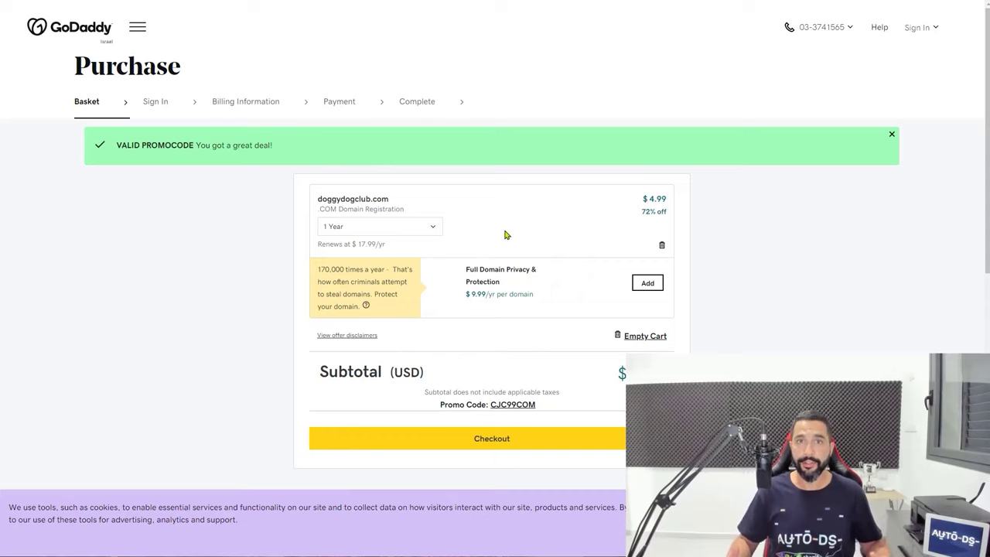
left_click(496, 440)
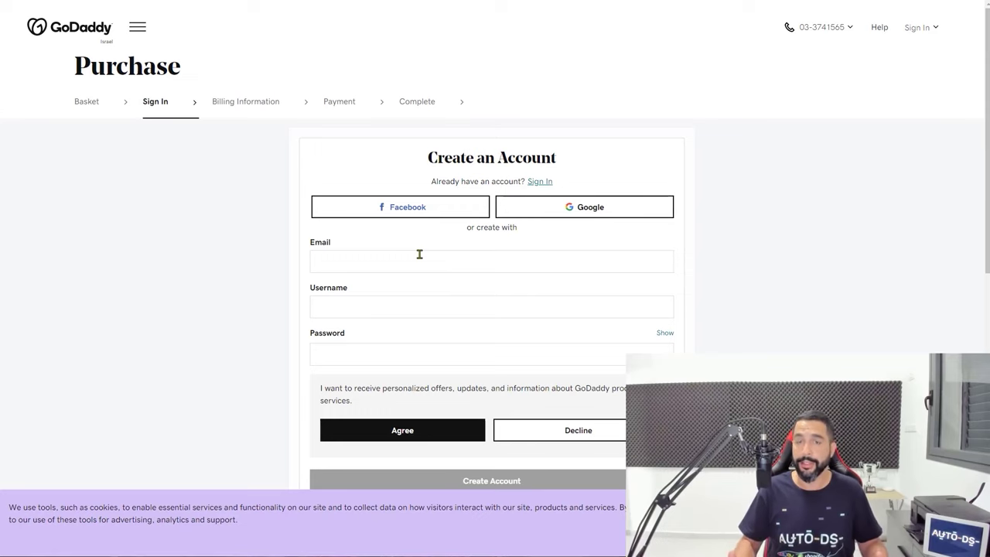
Create a GoDaddy account with the user's e-mail, a username and the pasted password
left_click(419, 254)
key("Tab")
type("LiranAutoDSCourse")
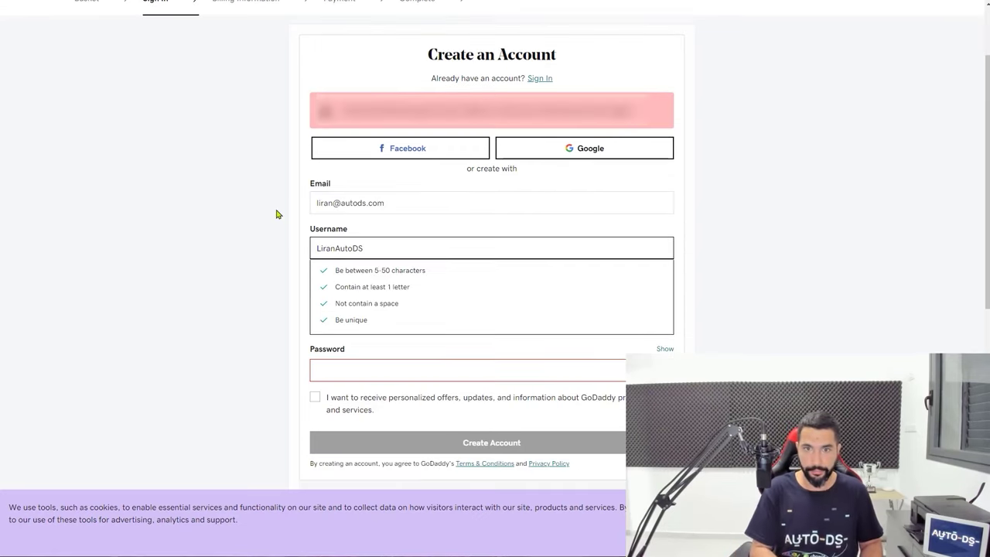
key("Tab")
key("ctrl+v")
left_click(430, 365)
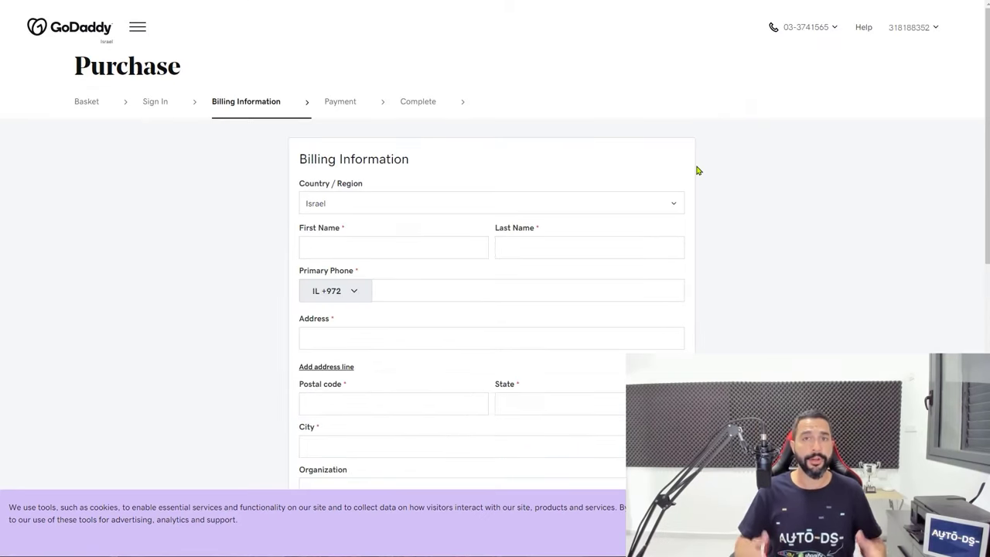
Fill in the billing phone and remaining billing fields, and save the payment card
scroll(491, 141, "down", 1)
left_click(433, 247)
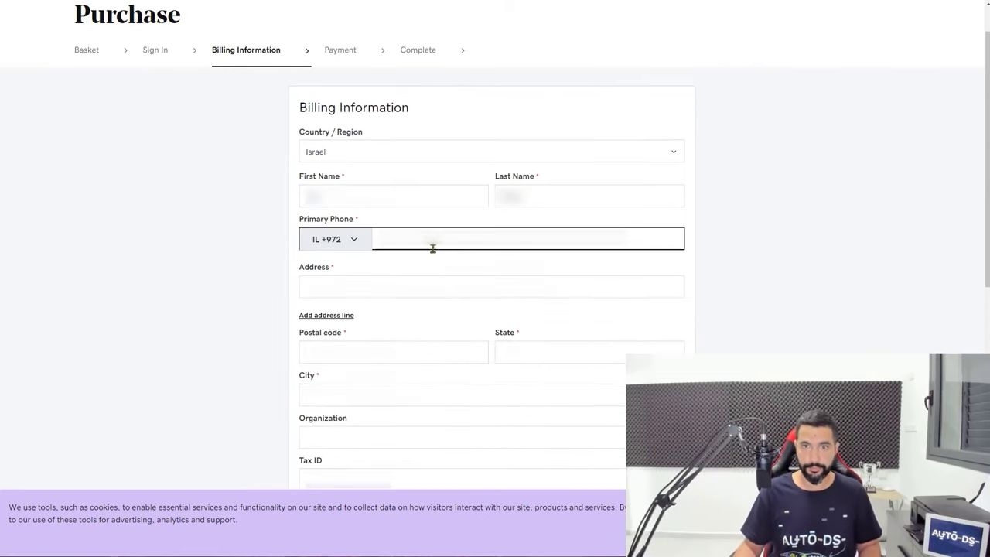
key("Tab")
key("Tab")
key("Tab")
key("Tab")
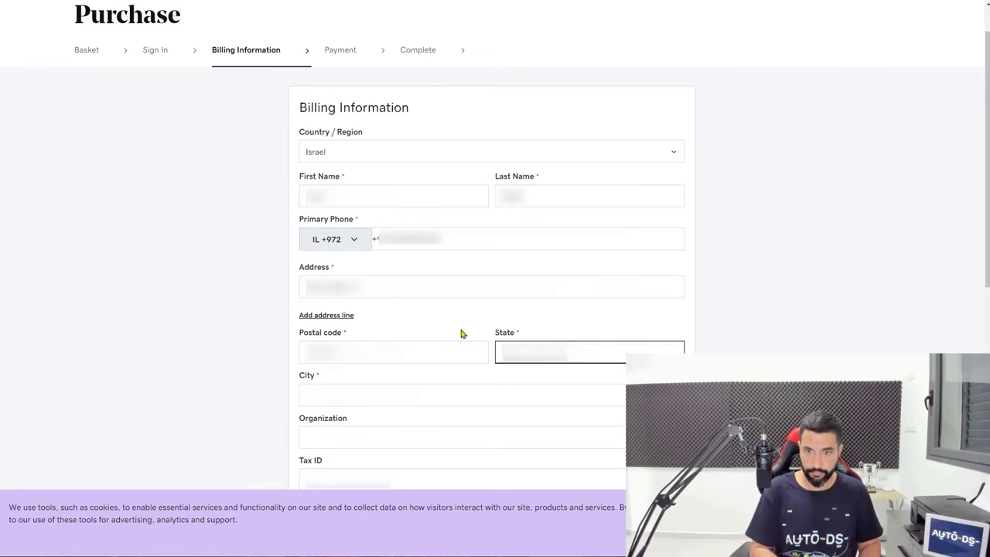
key("Tab")
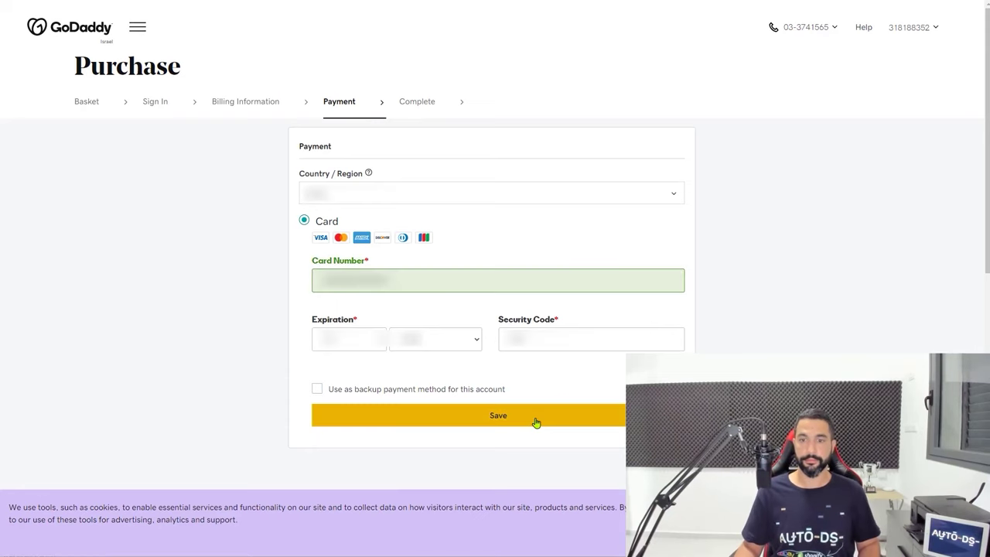
left_click(534, 418)
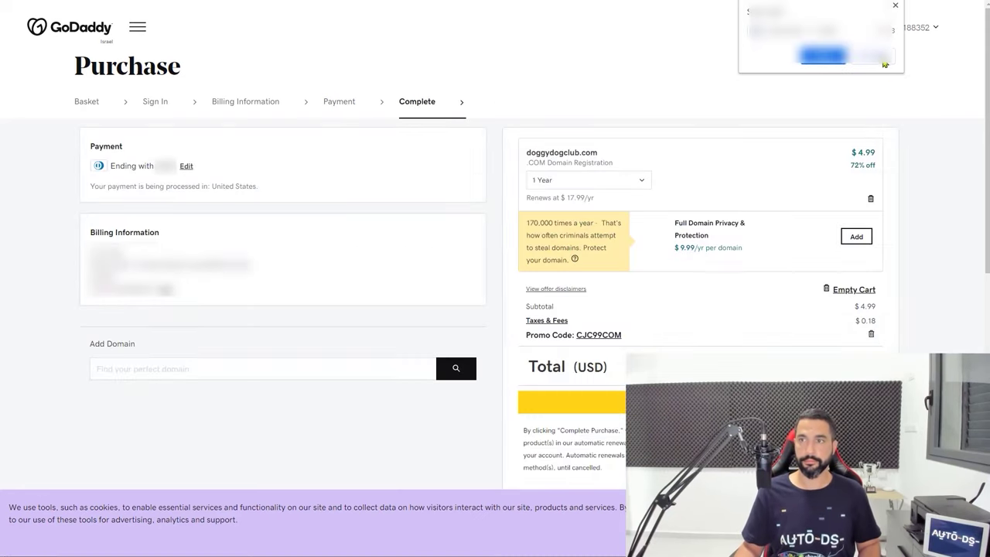
Dismiss the browser popup and complete the $5.17 doggydogclub.com purchase
left_click(883, 62)
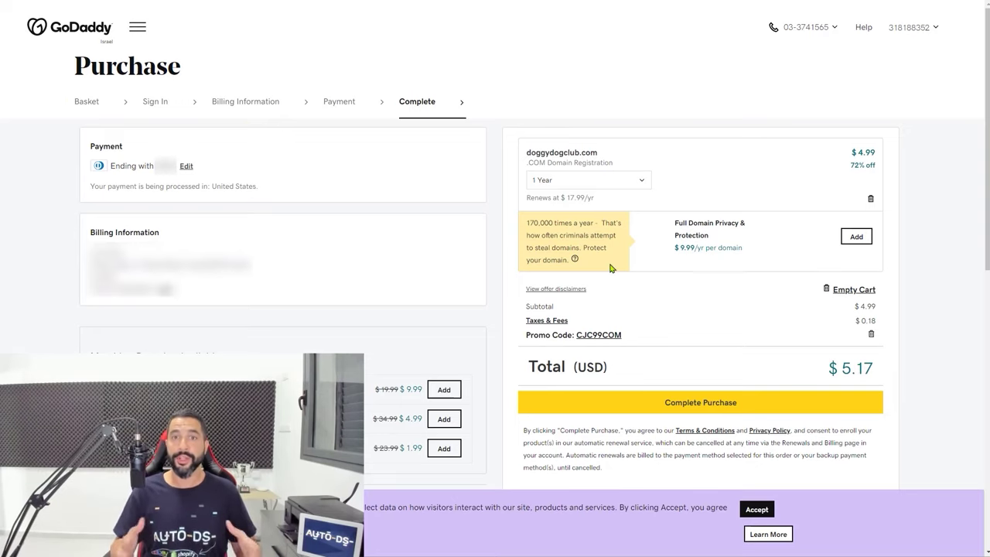
left_click(733, 404)
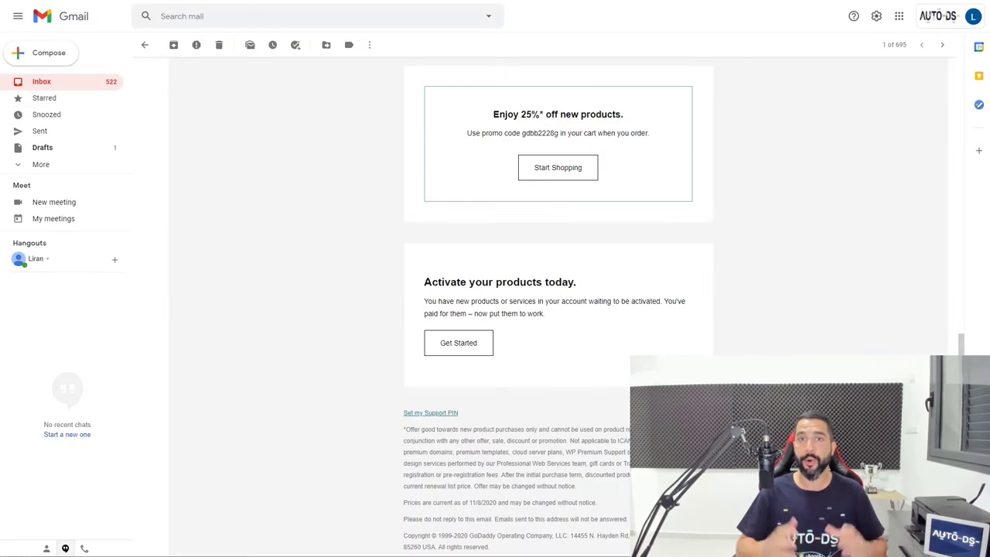
Verify the GoDaddy account e-mail via Gmail's link, then reload the GoDaddy account page
scroll(715, 347, "up", 15)
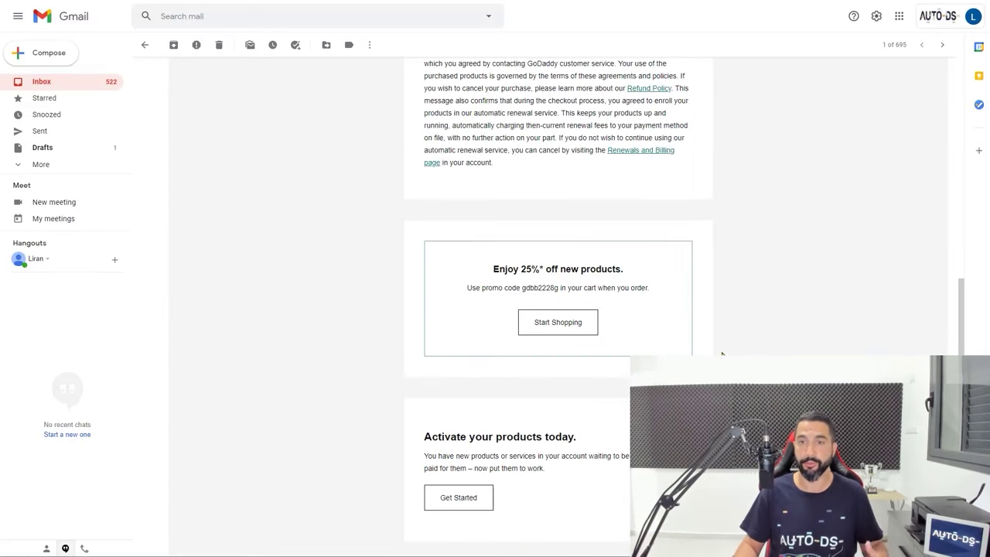
scroll(619, 174, "down", 10)
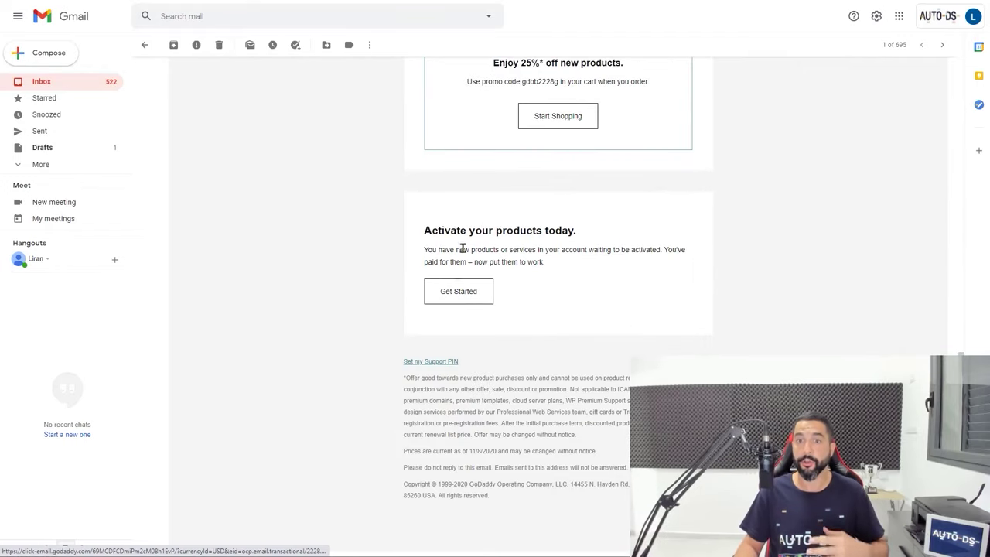
left_click(458, 294)
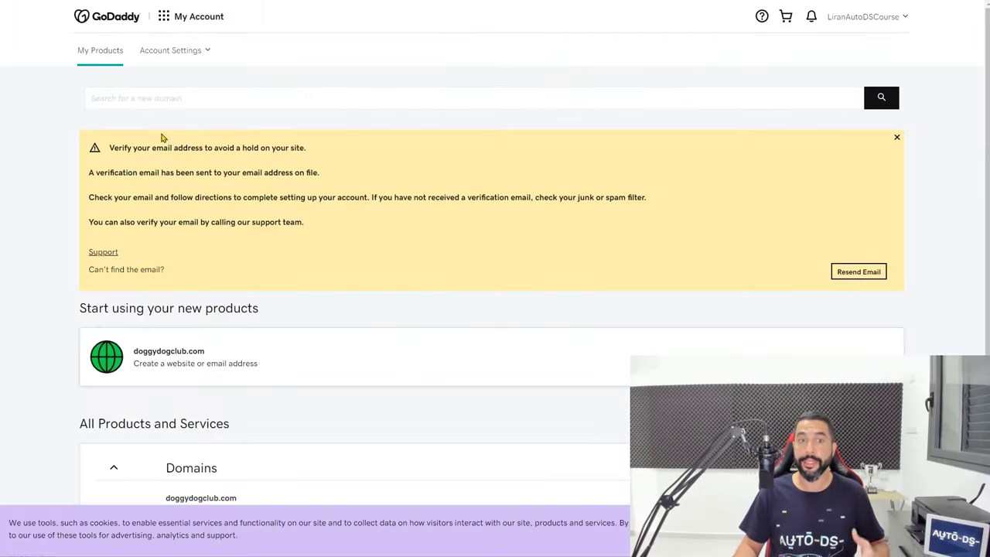
left_click(444, 3)
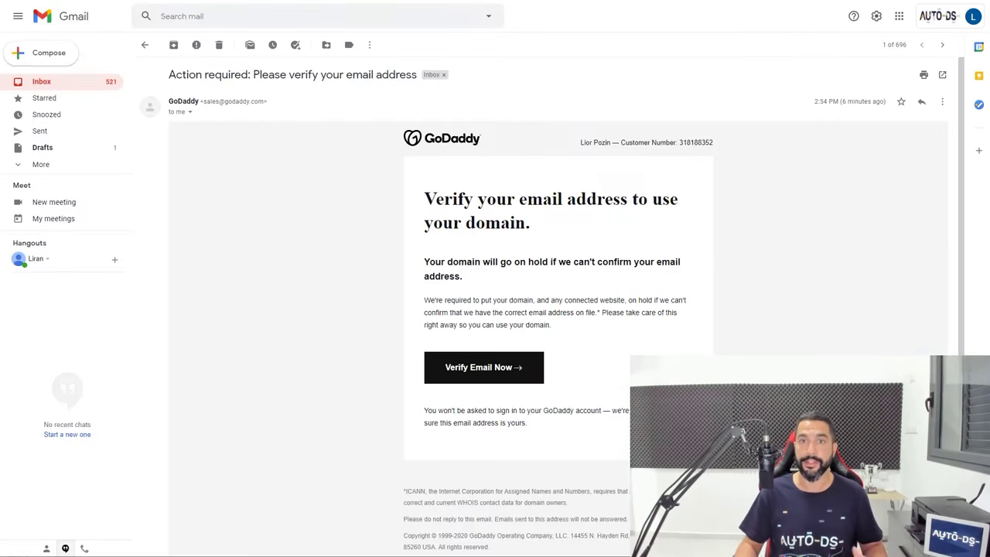
left_click(465, 373)
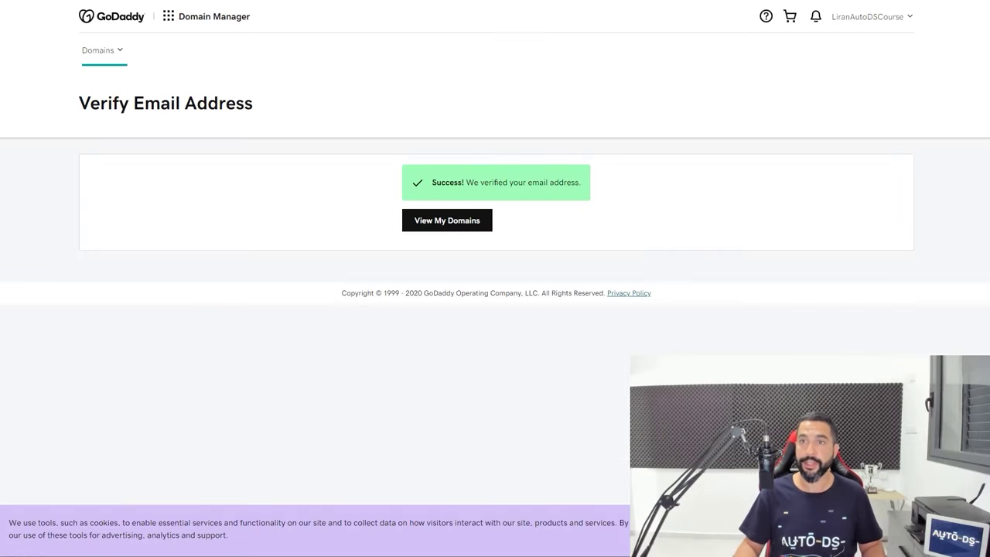
key("ctrl+w")
key("F5")
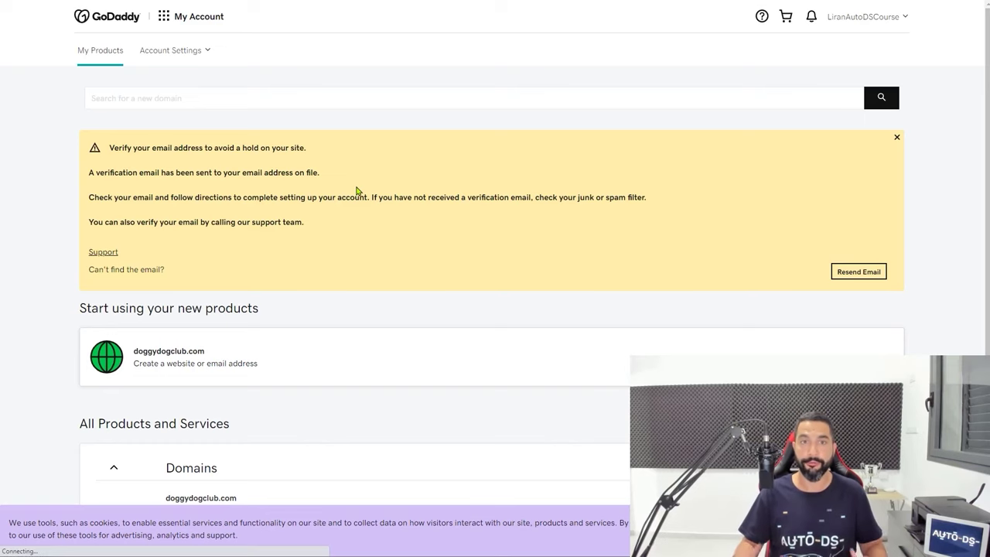
View owned GoDaddy domains, then go back to Shopify's Domains list showing petshopdiscounts.myshopify.com
left_click(445, 221)
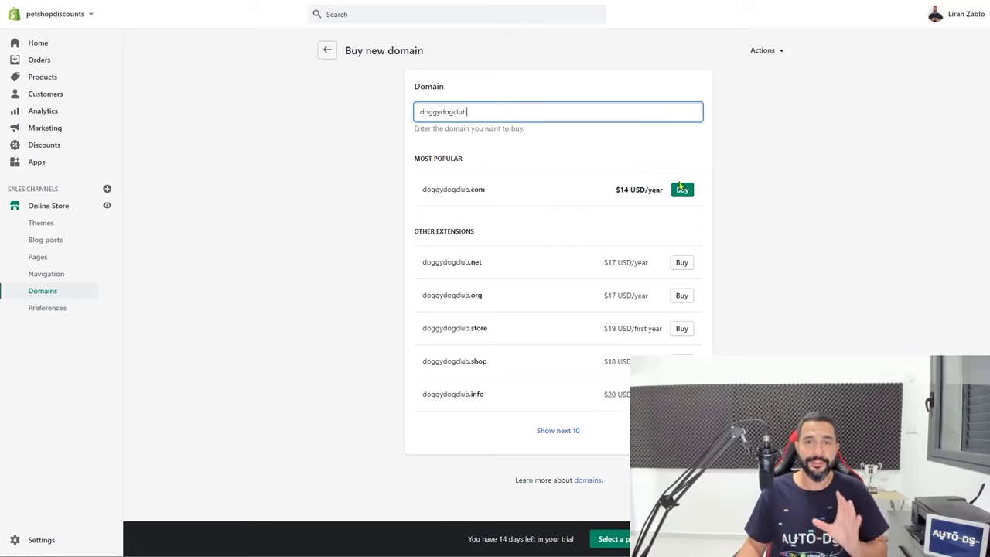
left_click(330, 52)
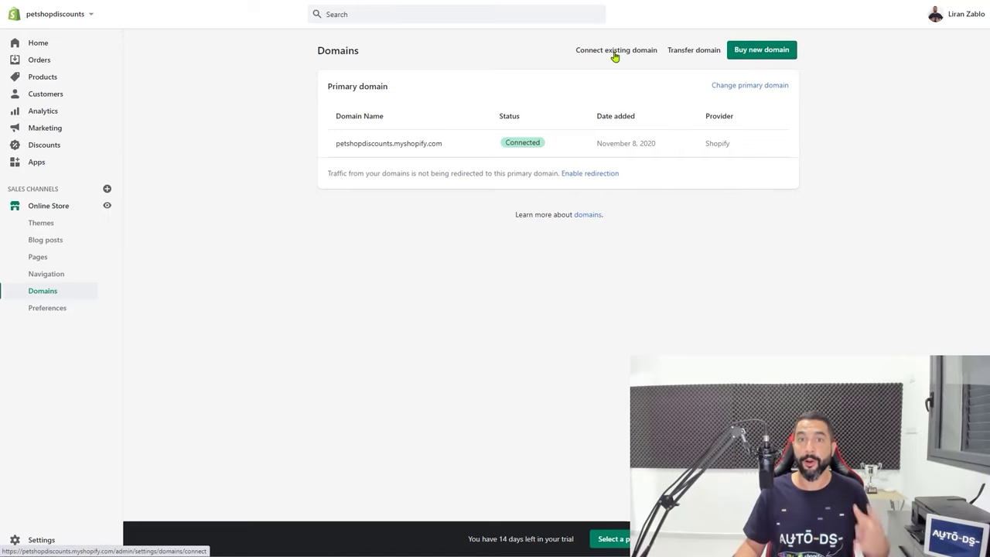
Choose Connect existing domain, enter doggydogclub.com, and continue to the GoDaddy connection options
left_click(615, 54)
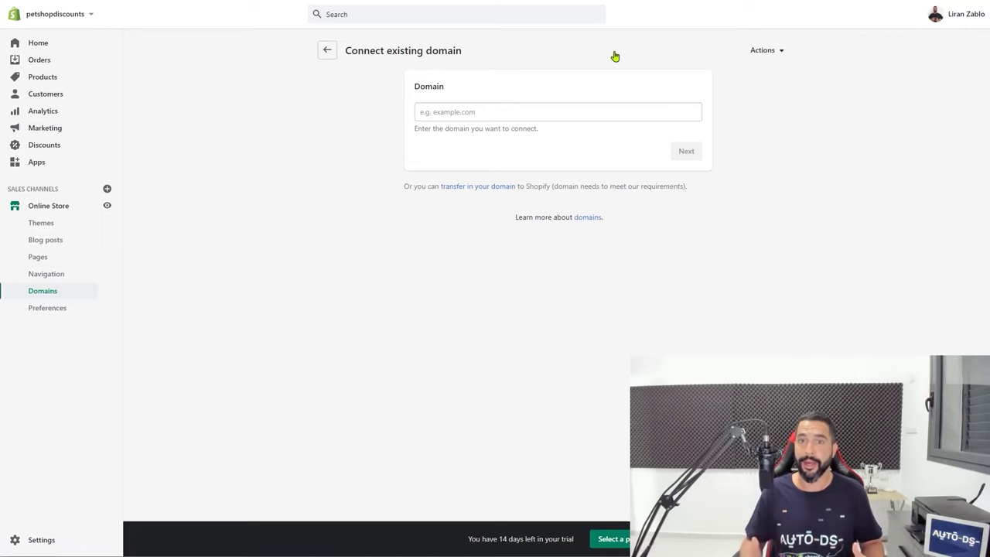
left_click(513, 110)
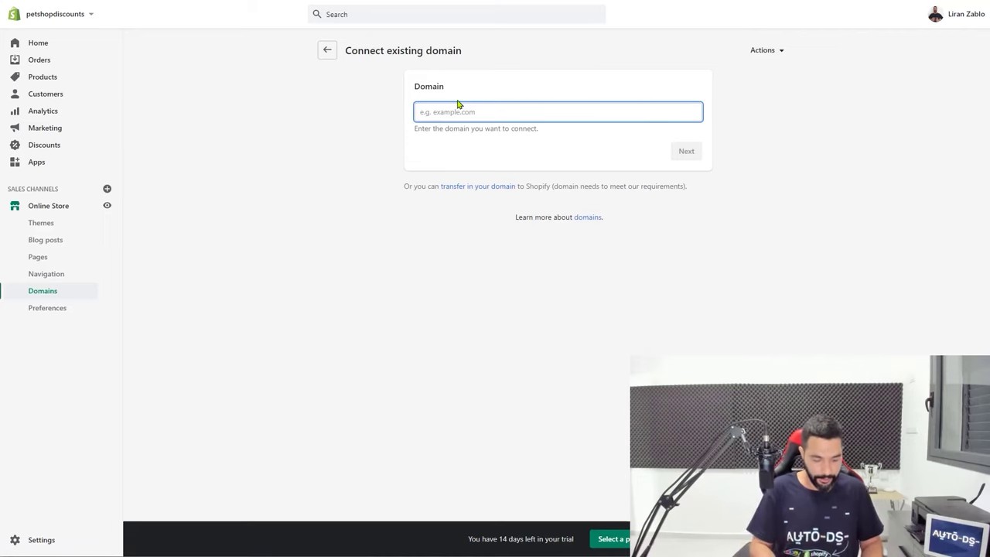
type("doggy")
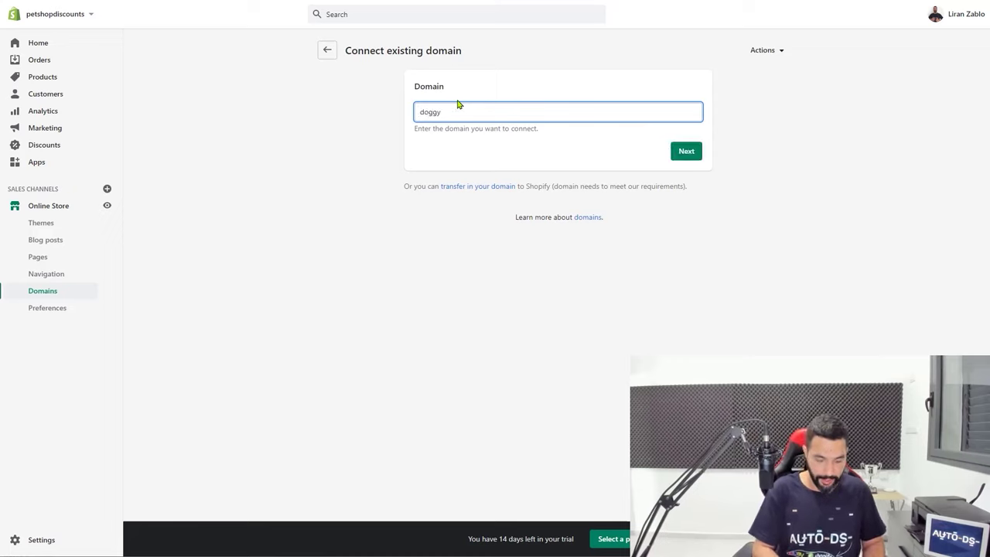
type("dogclub.com")
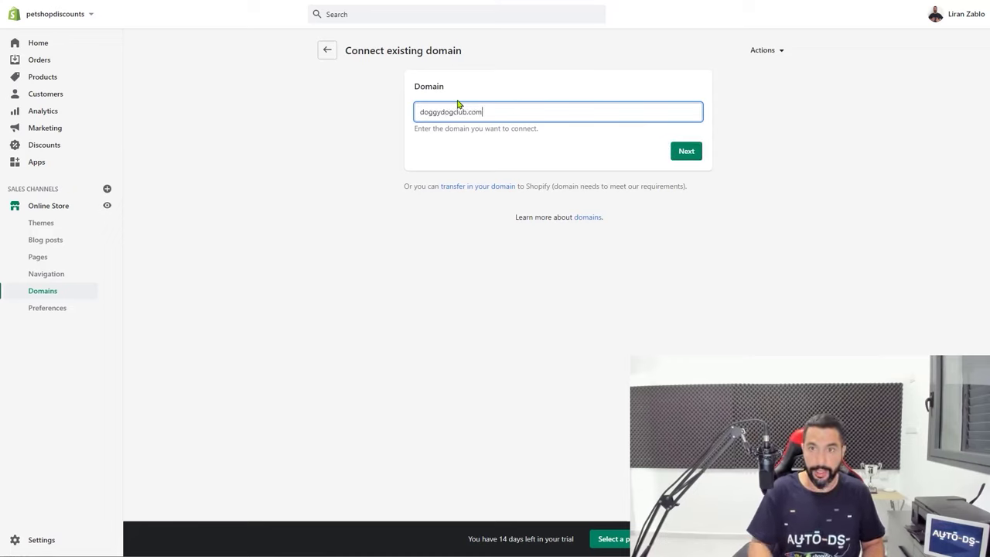
left_click(680, 155)
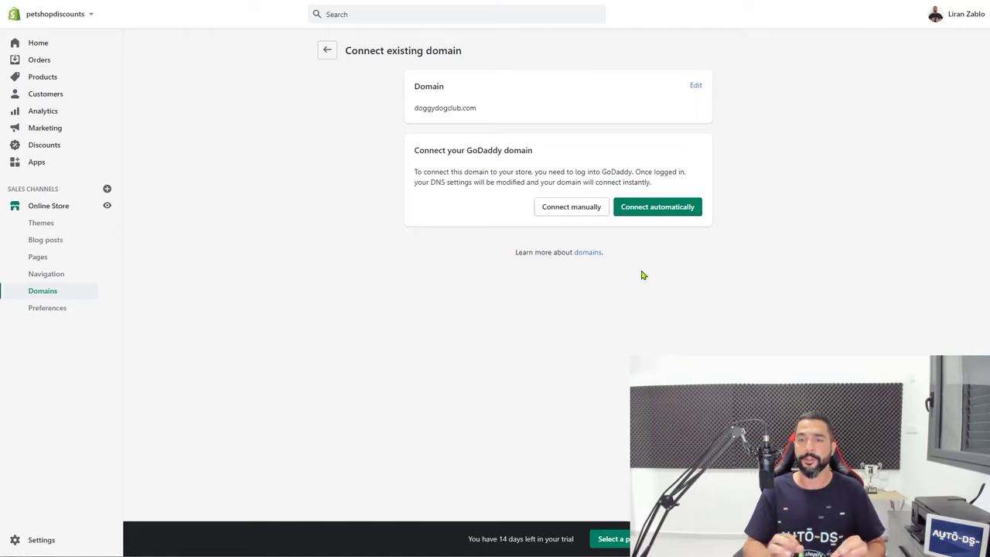
Approve GoDaddy's Domain Connect DNS changes linking doggydogclub.com to the Shopify store
left_click(649, 214)
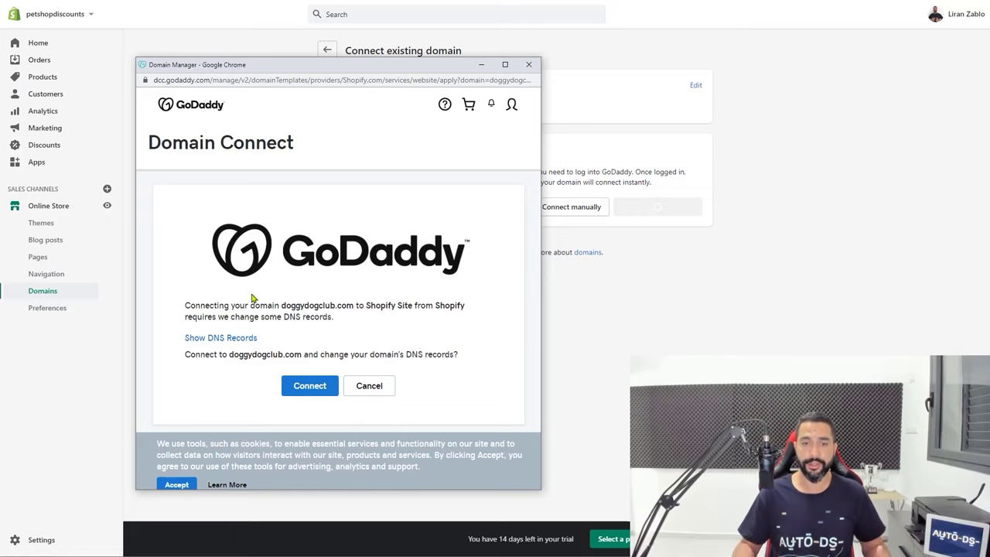
left_click(302, 388)
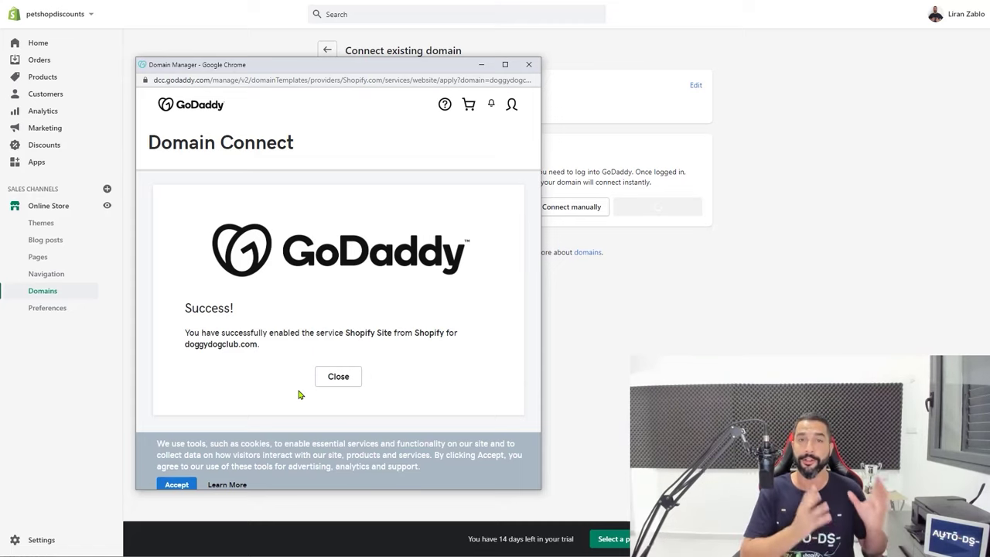
left_click(340, 378)
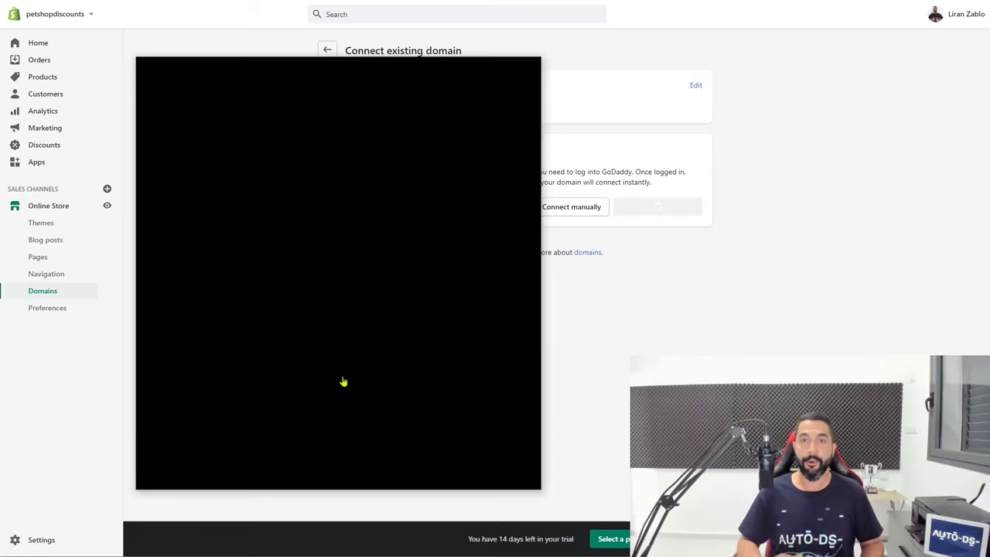
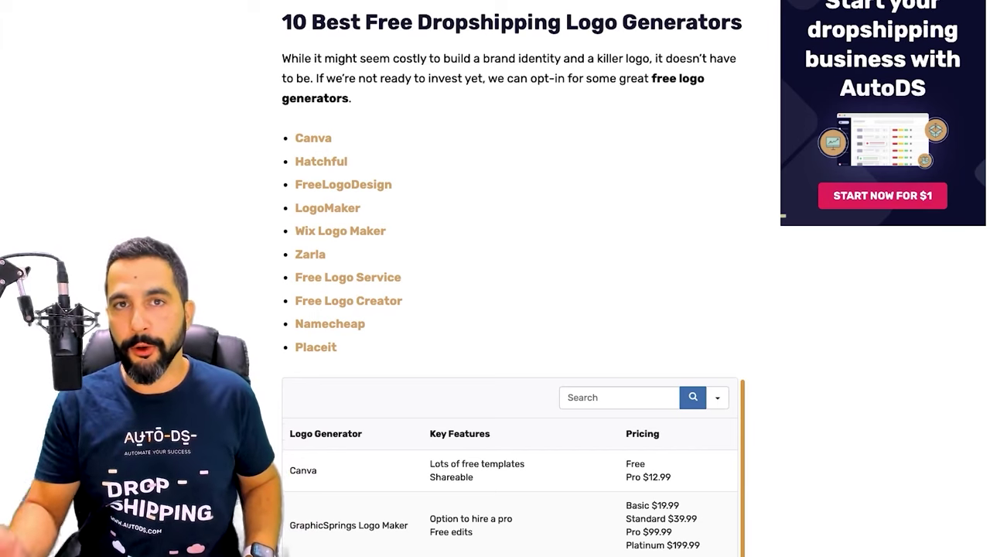
Scroll the AutoDS article down to the ten-tool logo generator list and pricing comparison table
scroll(511, 309, "down", 1)
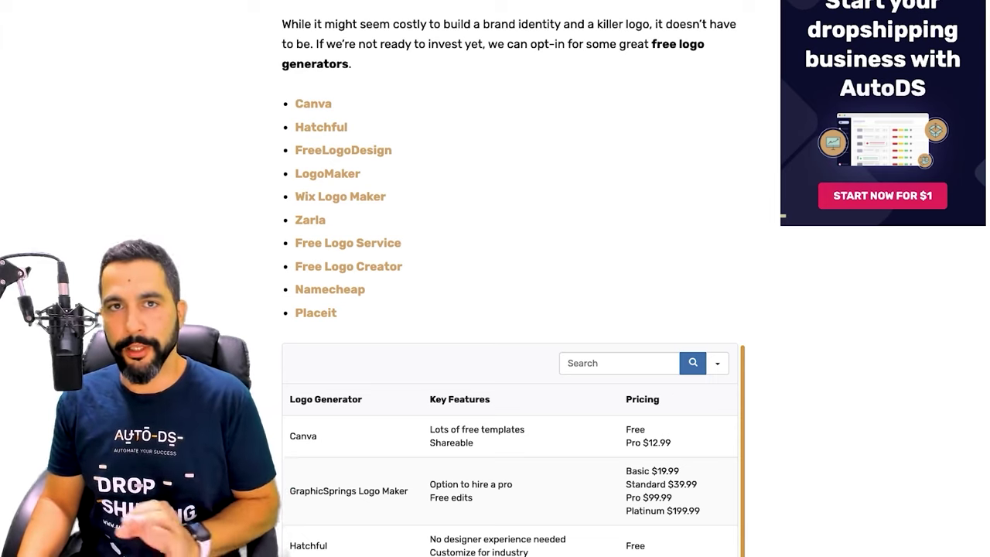
Scroll past the comparison table to Canva's description and key features
scroll(511, 309, "down", 1)
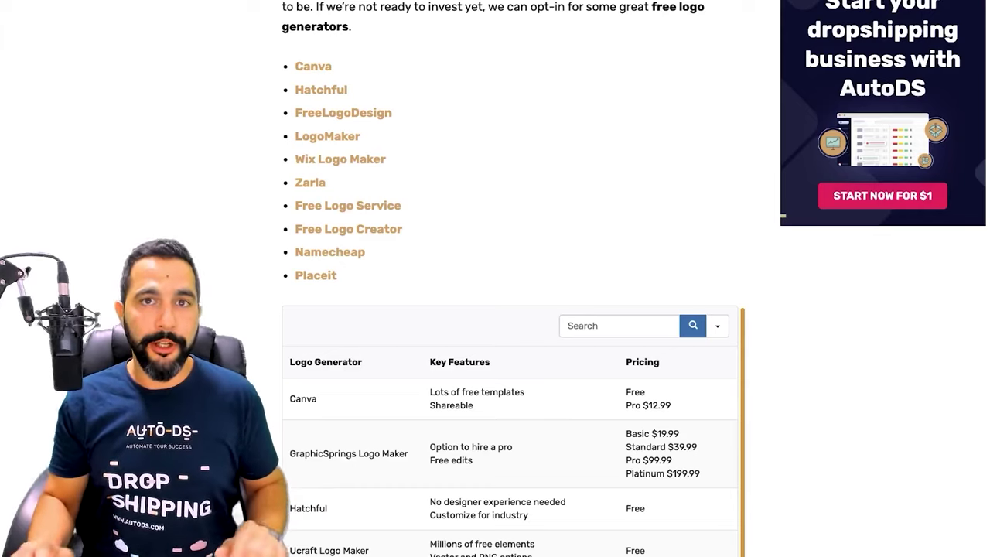
scroll(510, 310, "down", 5)
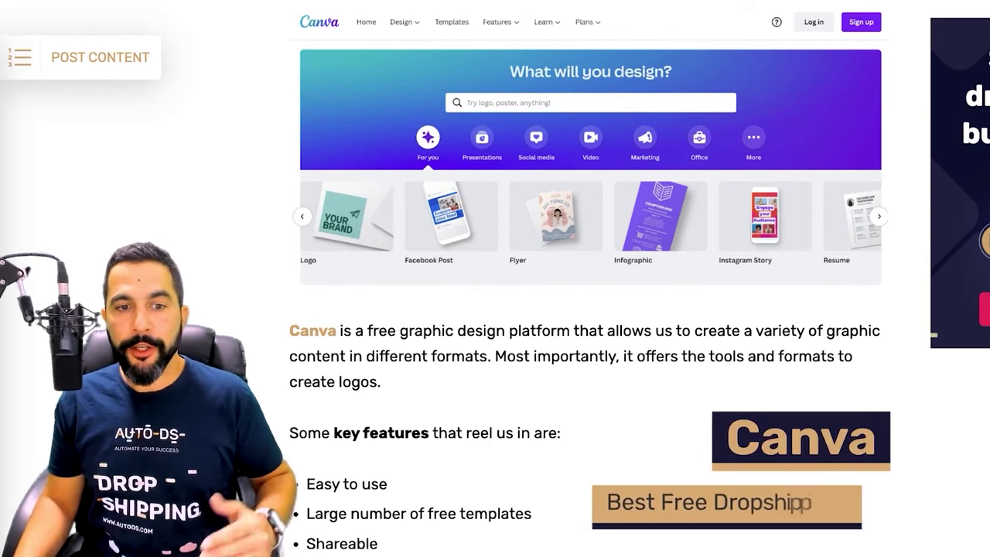
Scroll past Canva's $12.99/month Premium note to the Hatchful entry by Shopify
scroll(588, 278, "down", 1)
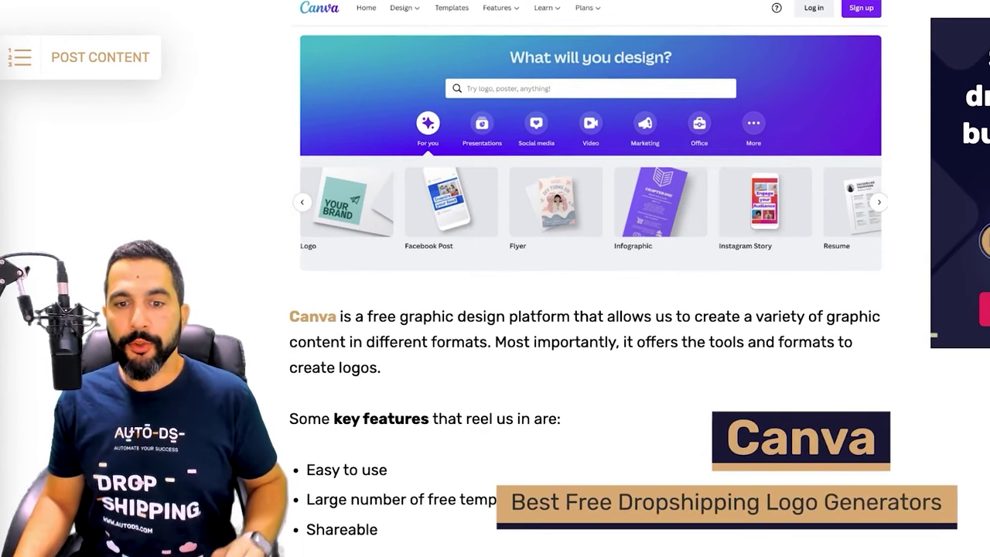
scroll(588, 279, "up", 1)
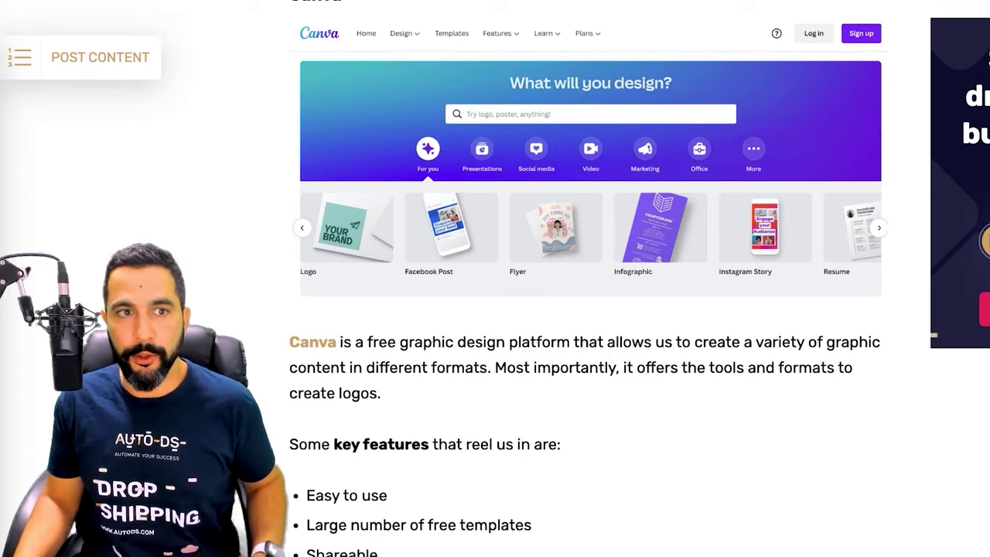
scroll(588, 279, "down", 5)
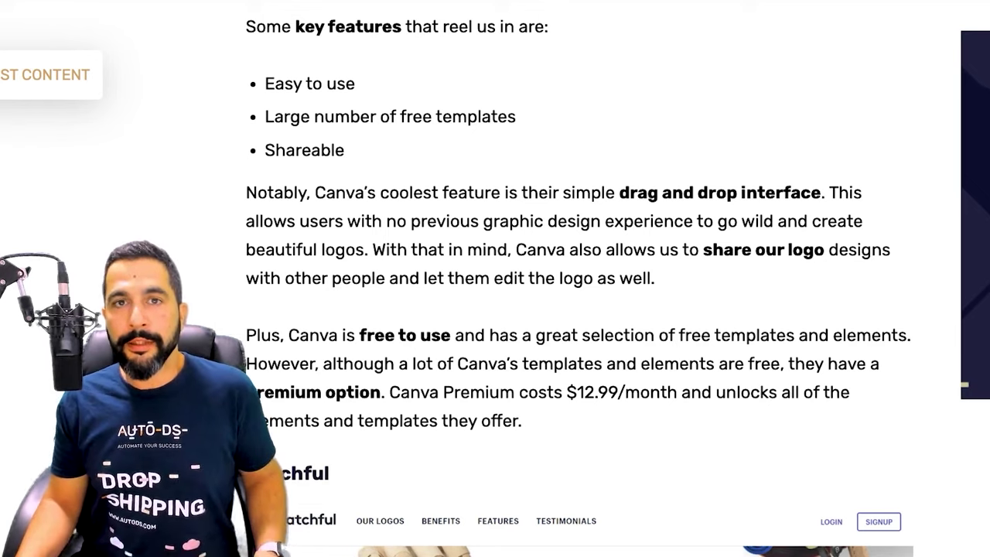
scroll(588, 279, "down", 5)
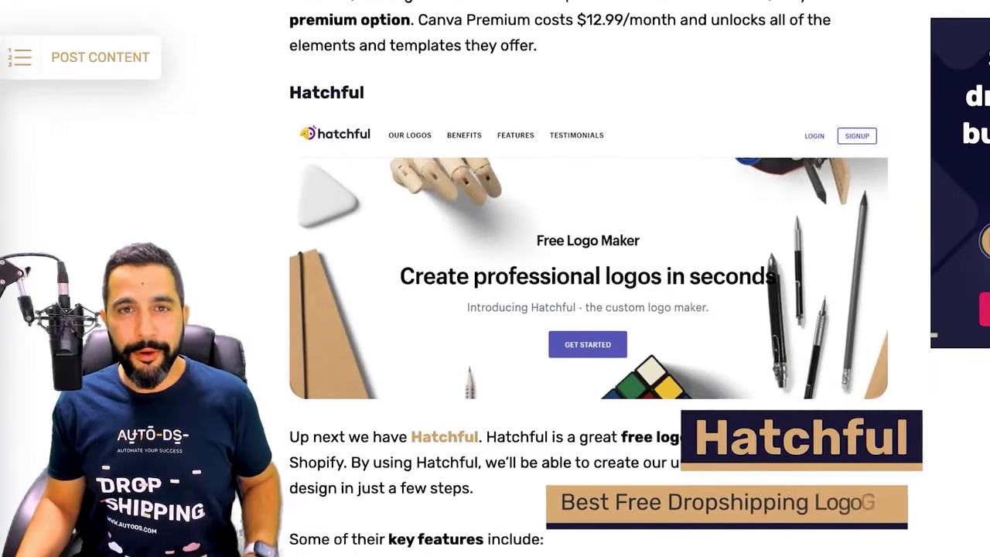
Scroll past Hatchful to the FreeLogoDesign screenshot and key features
scroll(588, 279, "down", 1)
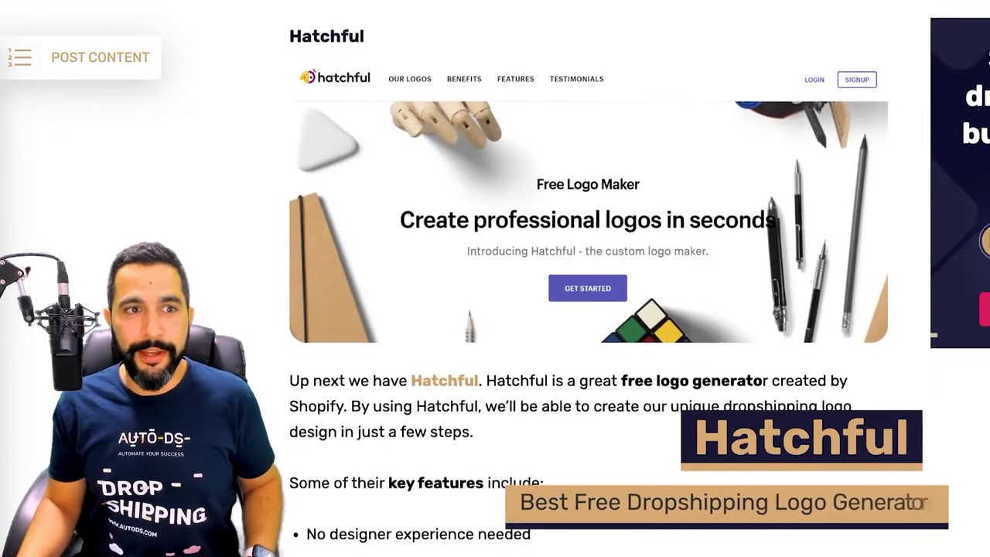
scroll(588, 279, "down", 1)
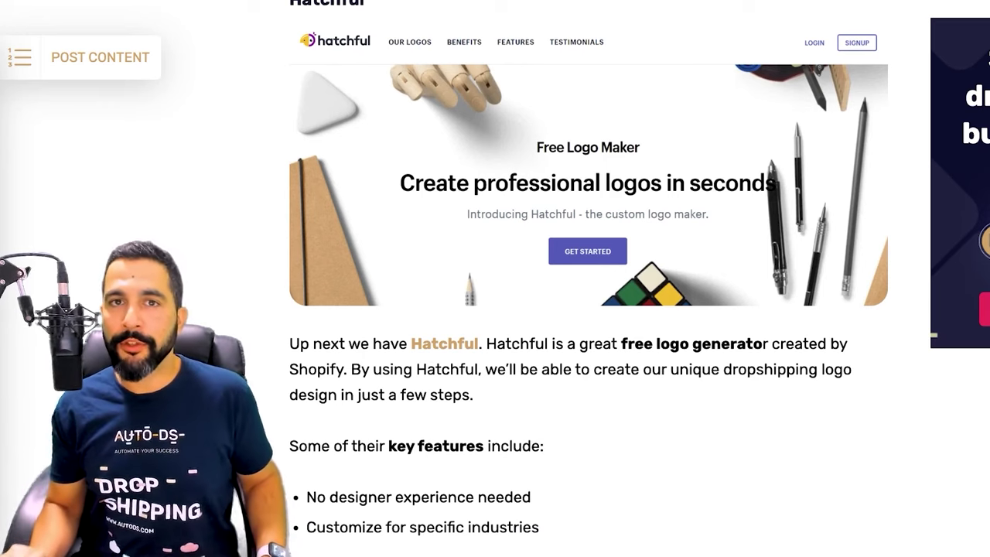
scroll(588, 279, "down", 1)
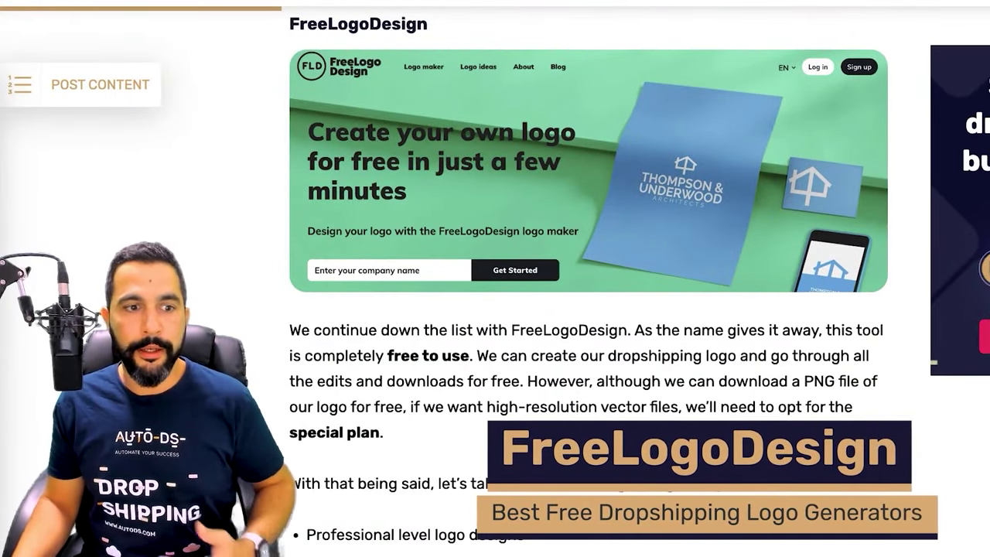
scroll(588, 278, "down", 4)
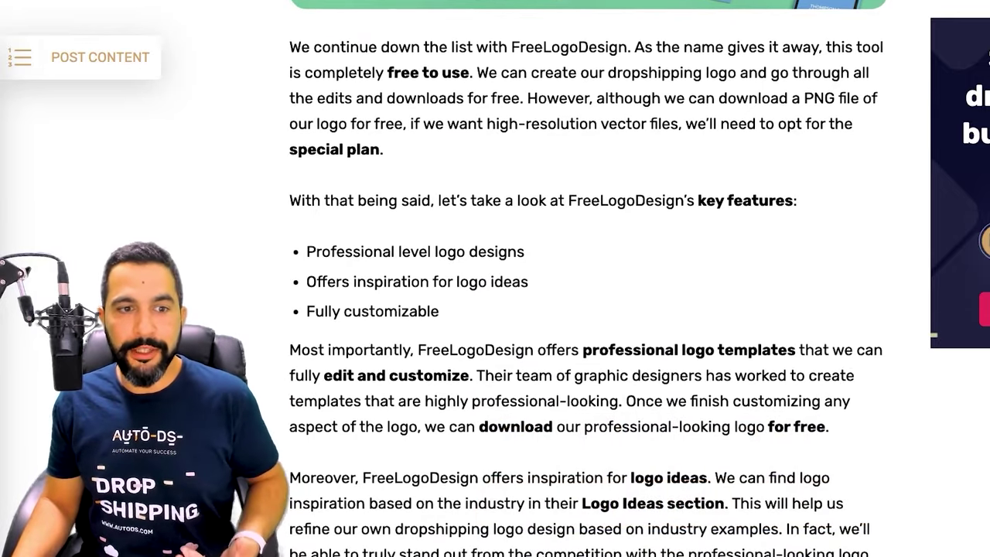
Scroll down to the Ucraft Logo Maker entry with its vector and PNG download features
scroll(588, 279, "down", 1)
scroll(588, 278, "up", 1)
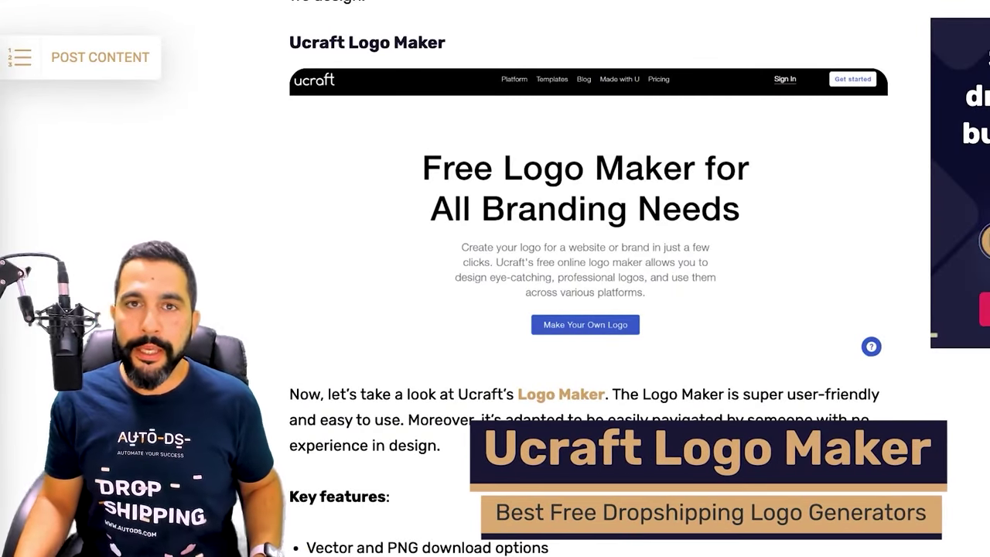
Scroll past Ucraft and Wix Logo Maker to the Free Logo Service design grid
scroll(588, 278, "down", 1)
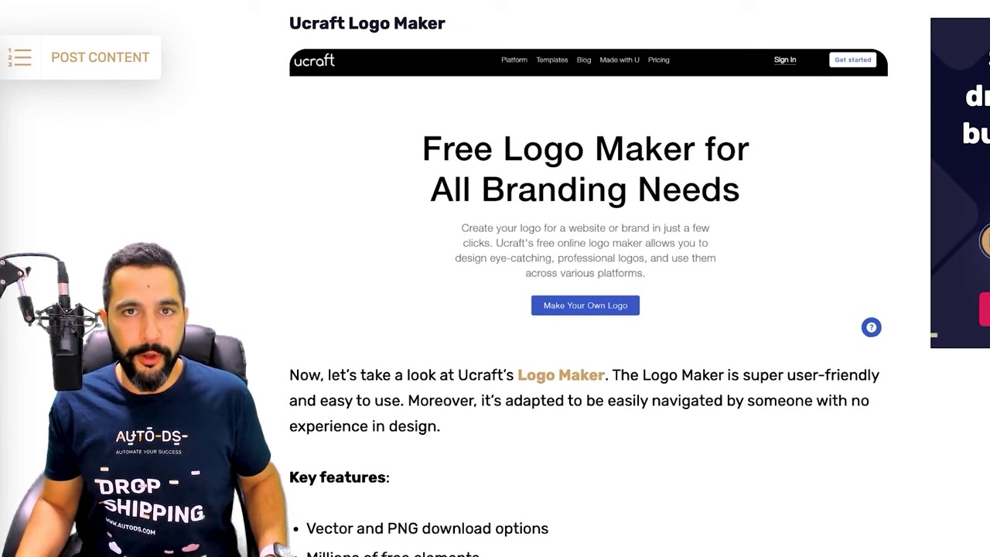
scroll(588, 278, "down", 4)
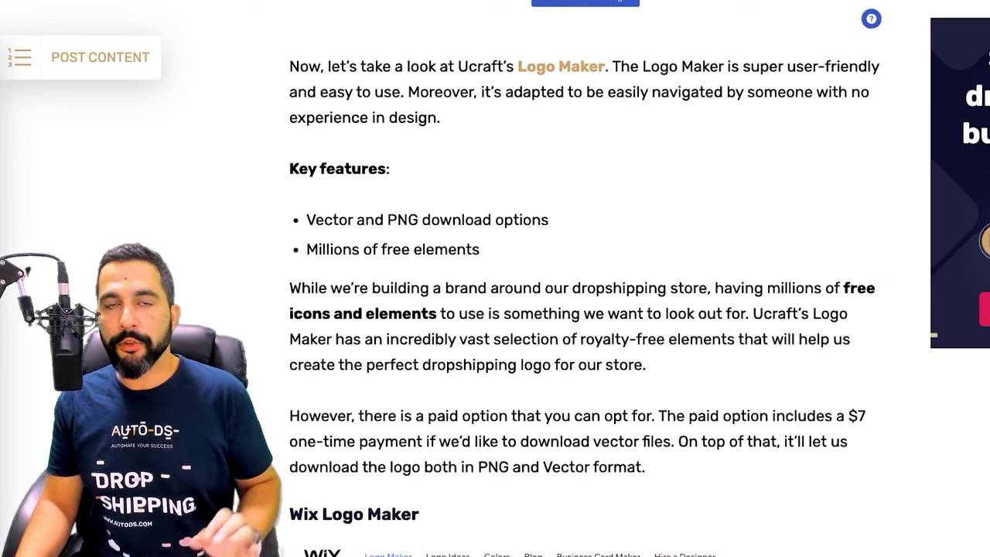
scroll(588, 279, "down", 6)
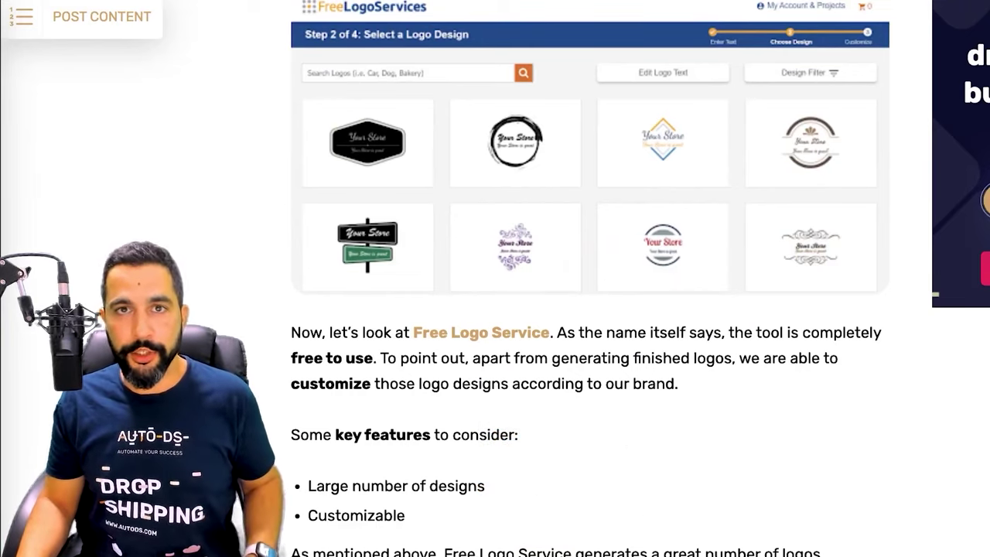
Scroll past Free Logo Creator to the Namecheap entry and its customization tools
scroll(590, 279, "down", 2)
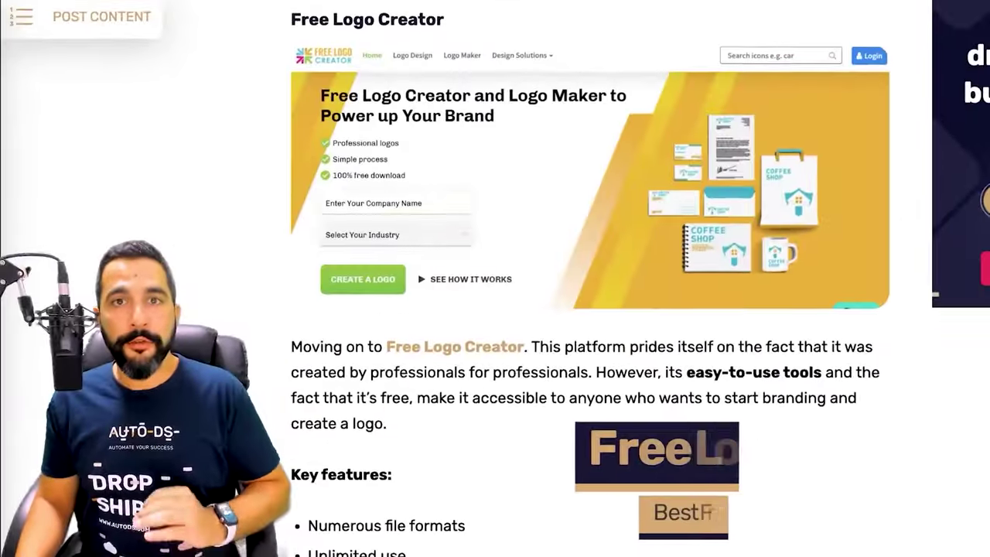
scroll(591, 278, "down", 2)
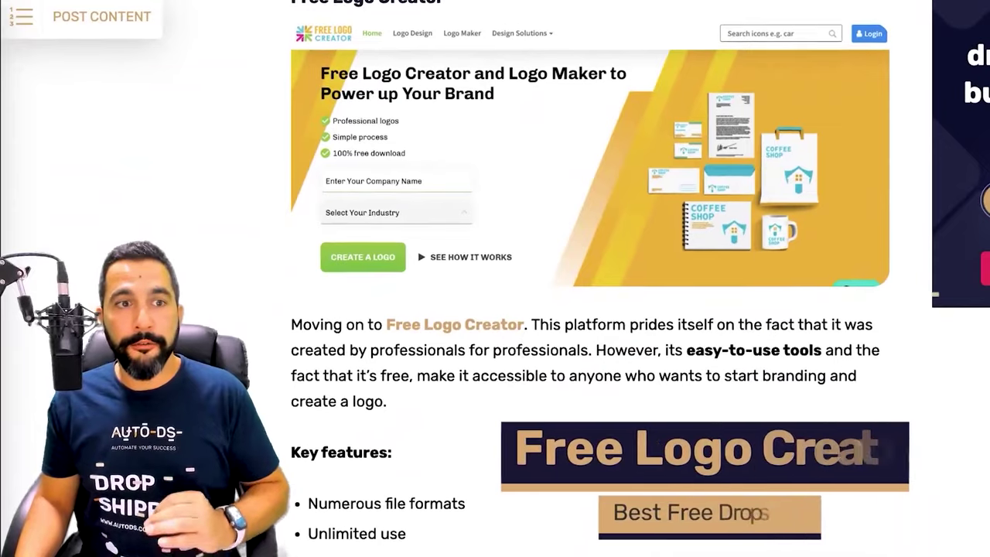
scroll(590, 279, "down", 1)
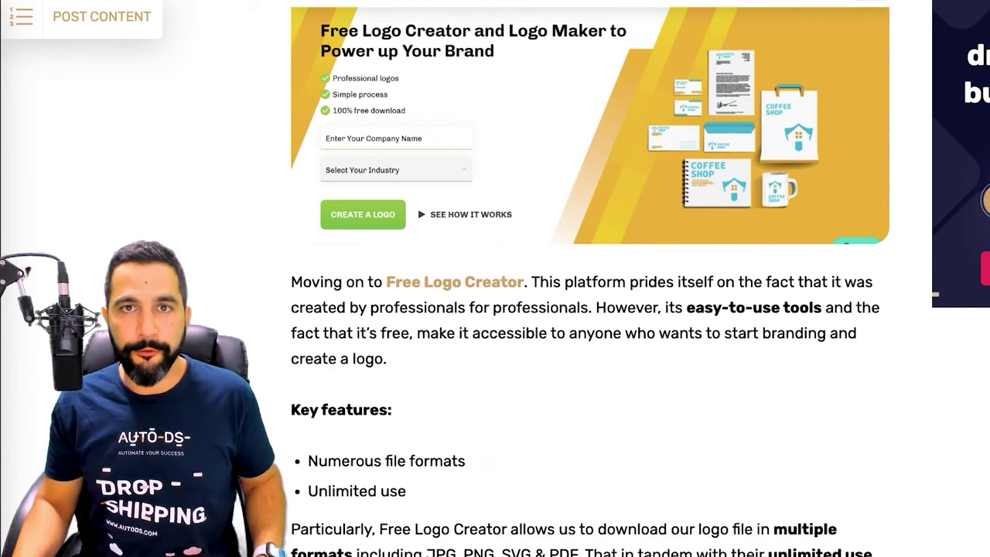
scroll(590, 278, "down", 1)
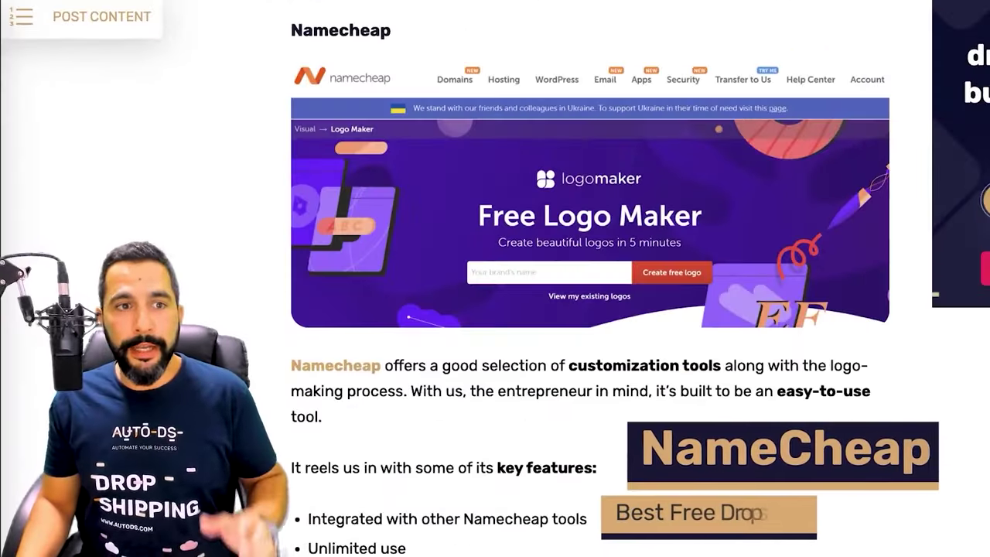
Scroll past Namecheap and Placeit through 99designs' $299 contest pricing to Looka
scroll(590, 278, "down", 1)
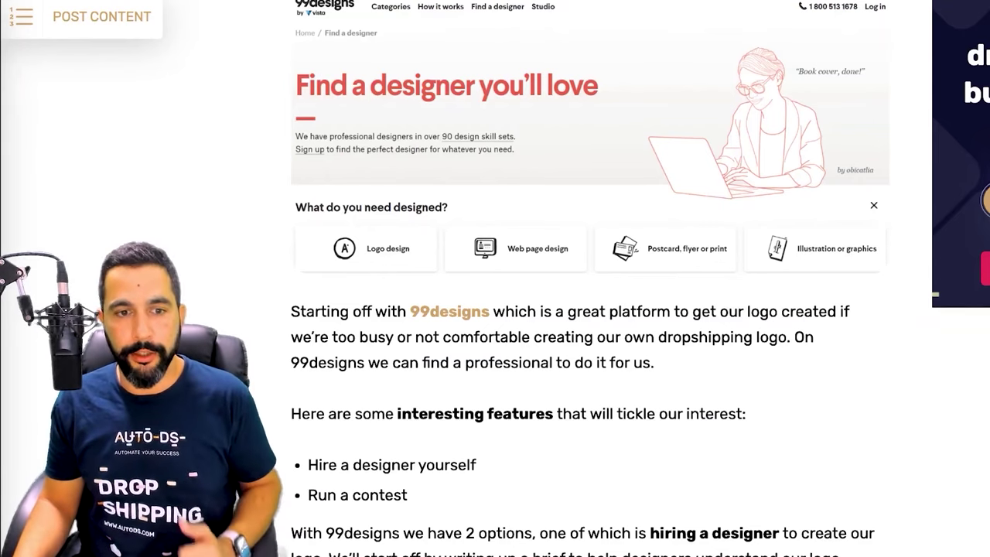
scroll(588, 309, "down", 4)
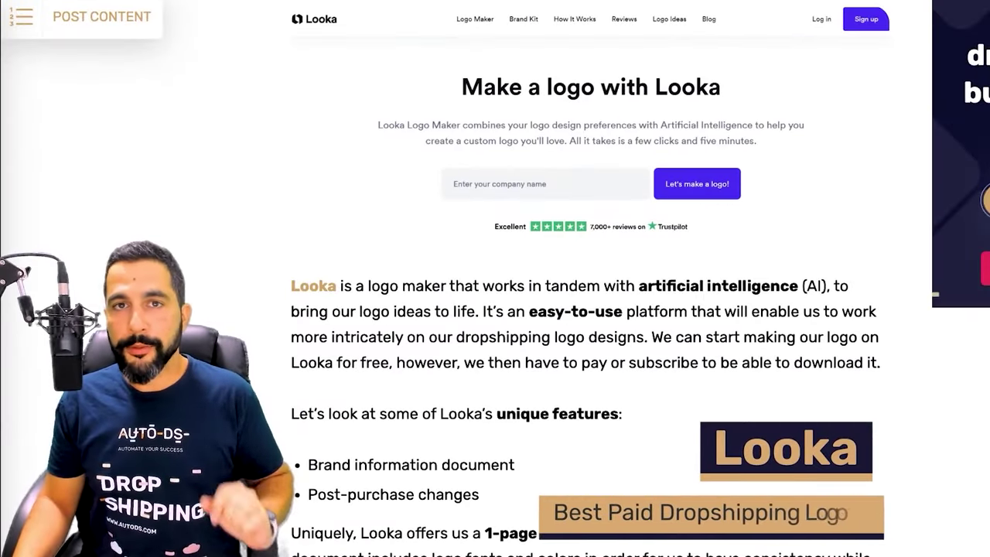
Scroll past Fiverr pricing to Creative Market's Logo Templates image and introduction
scroll(588, 279, "down", 3)
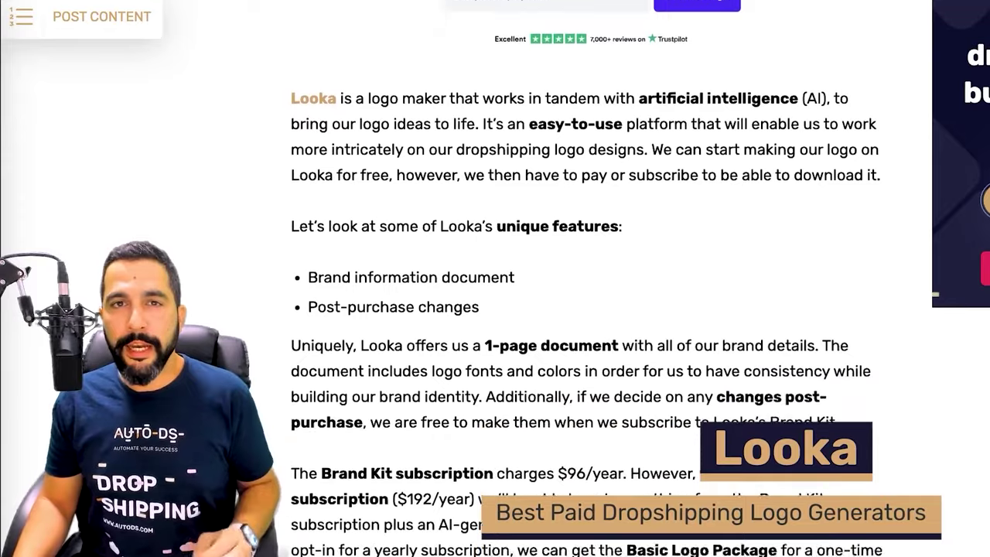
scroll(588, 278, "down", 2)
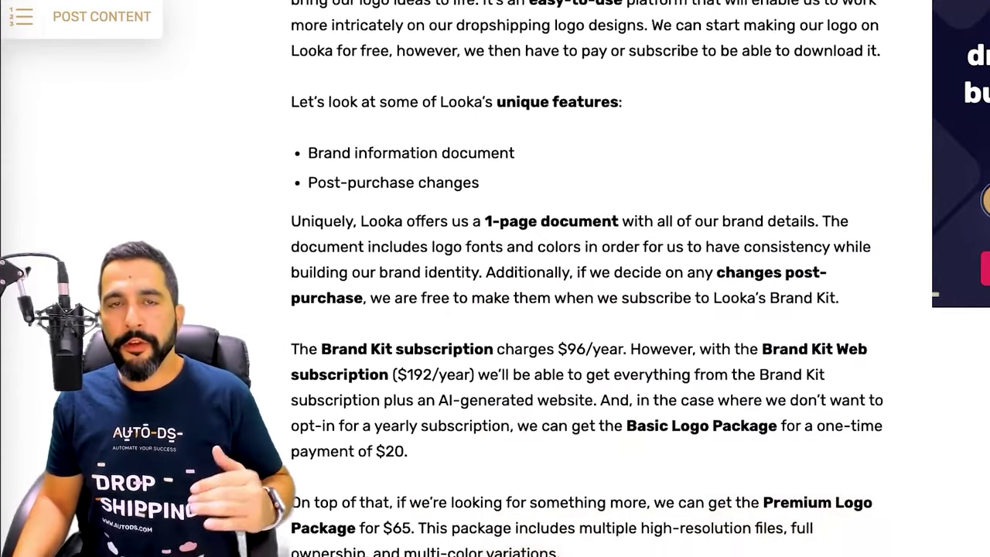
scroll(588, 278, "up", 1)
scroll(588, 278, "up", 2)
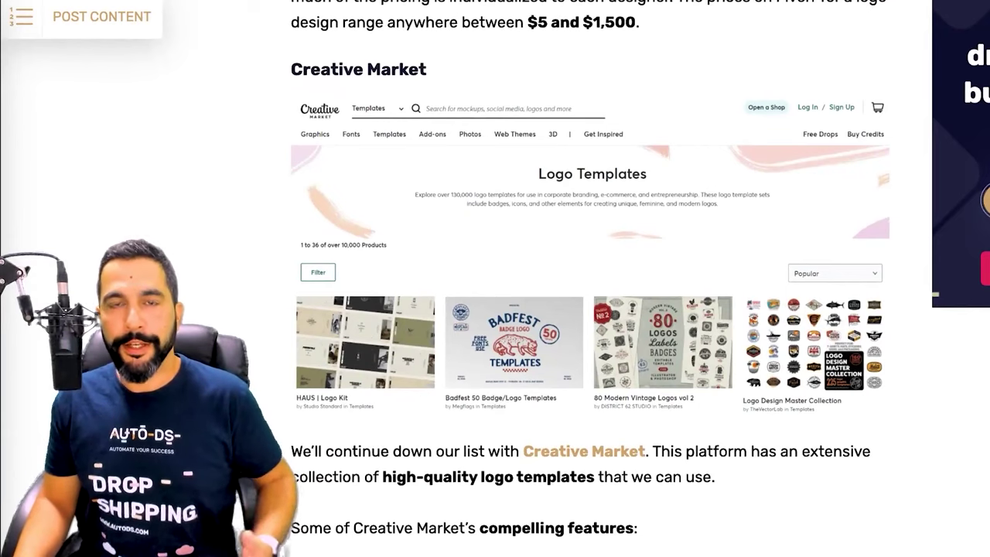
scroll(588, 309, "down", 2)
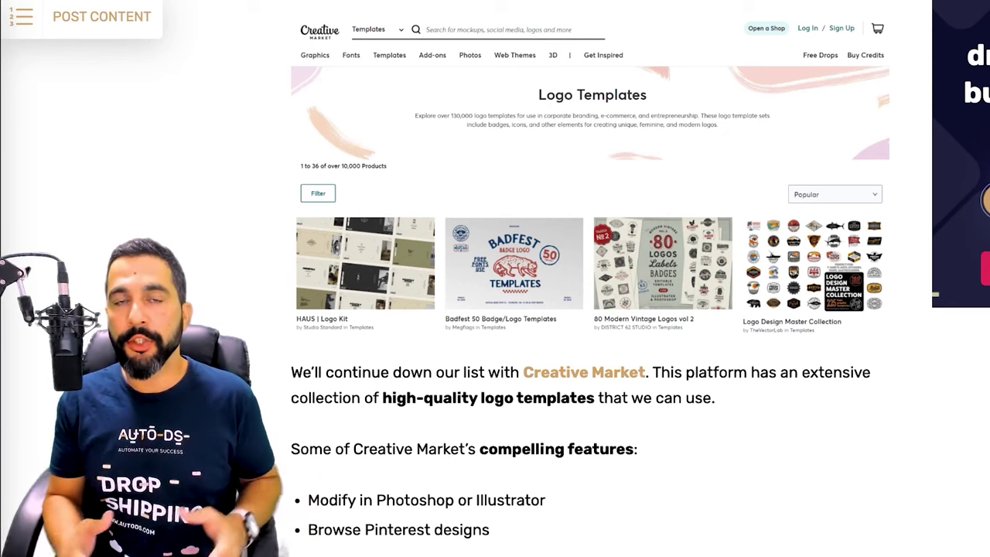
Scroll the blog post from Creative Market's template entry toward the Tailor Brands section
scroll(588, 309, "down", 1)
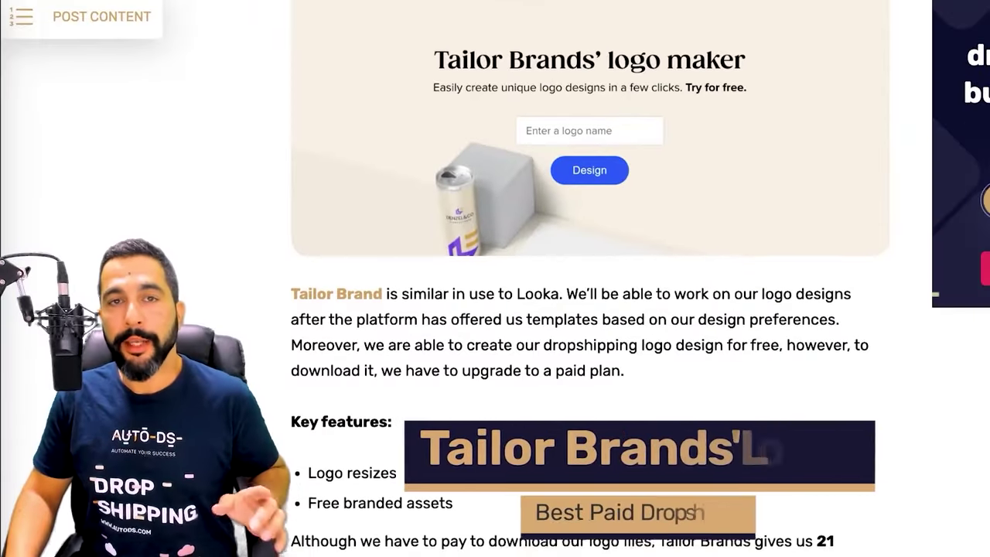
Scroll past Tailor Brands' key features and pricing to the Designhill section
scroll(590, 278, "down", 3)
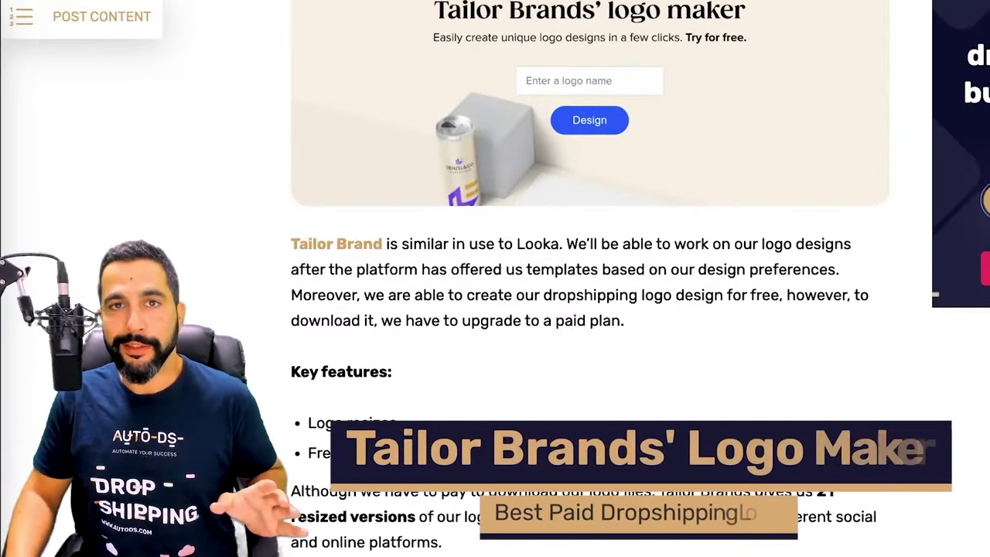
scroll(590, 258, "down", 3)
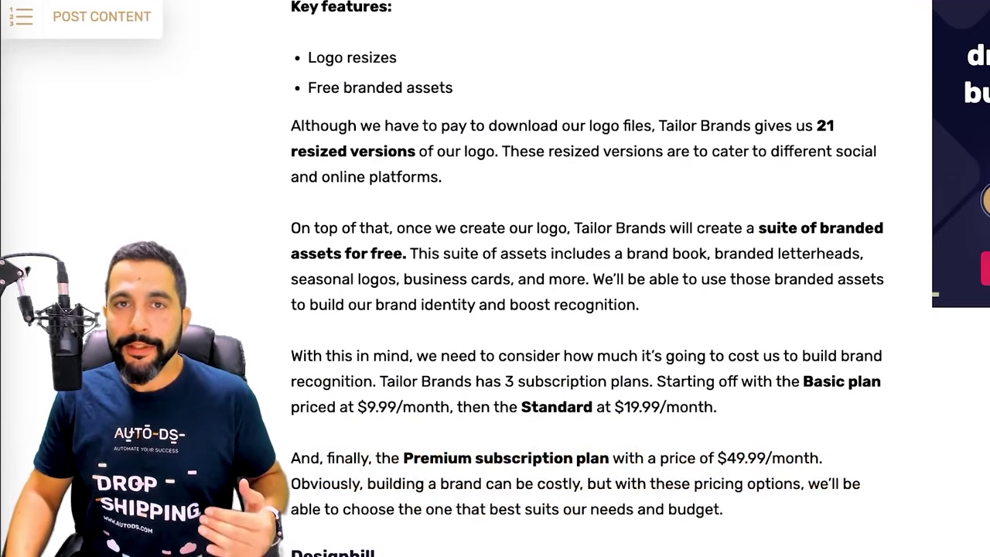
scroll(588, 279, "down", 1)
scroll(588, 279, "up", 2)
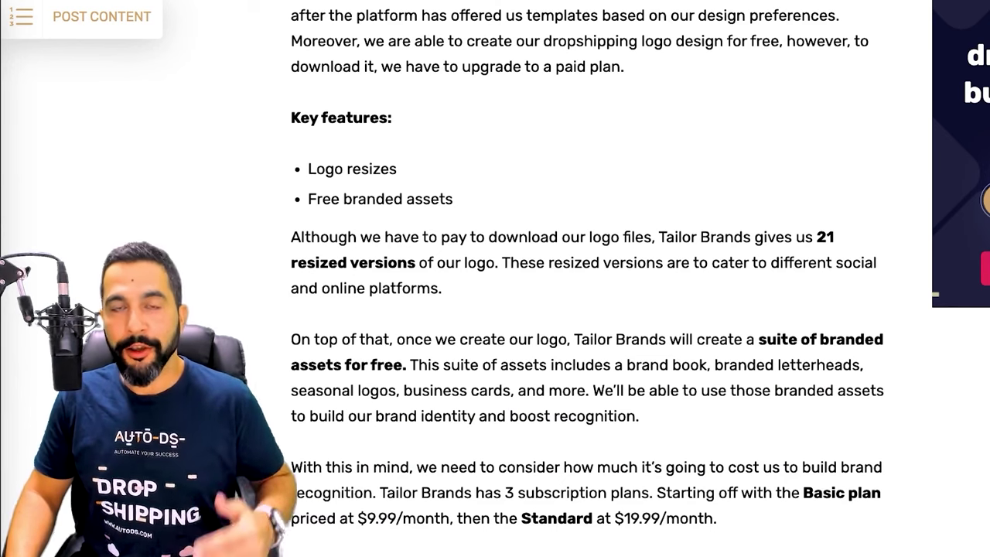
scroll(588, 310, "down", 1)
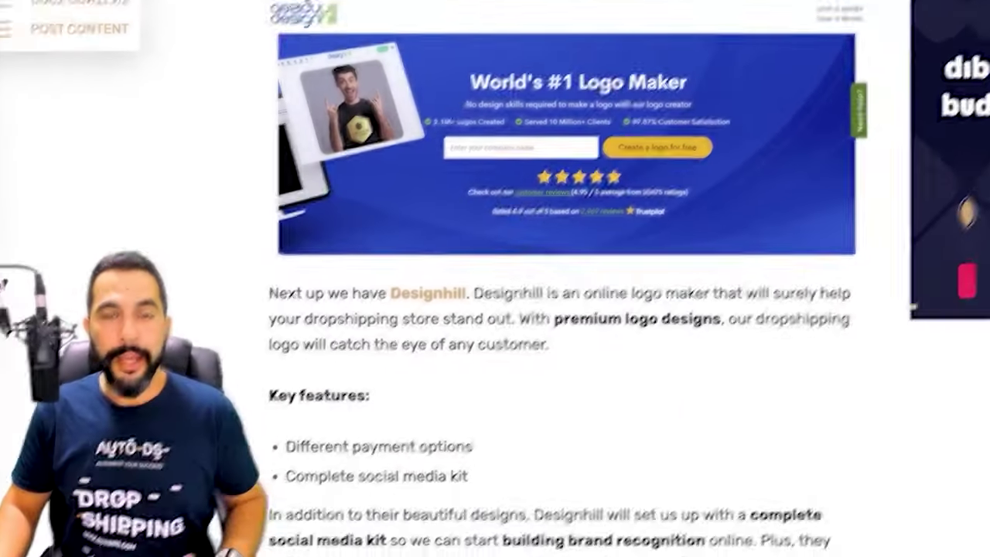
Read through Designhill's key features and pricing down to the GraphicSprings Logo Maker heading
scroll(588, 309, "down", 2)
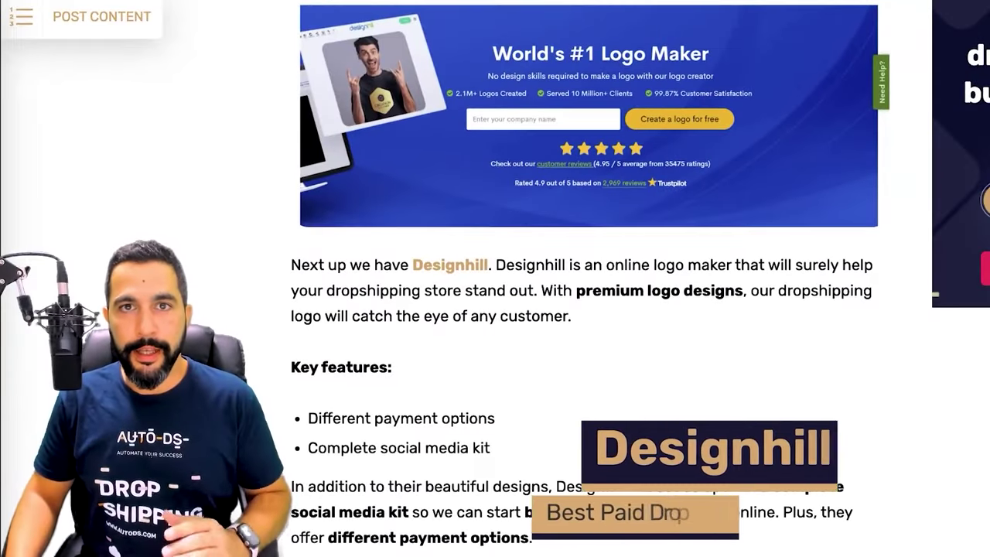
scroll(588, 310, "down", 3)
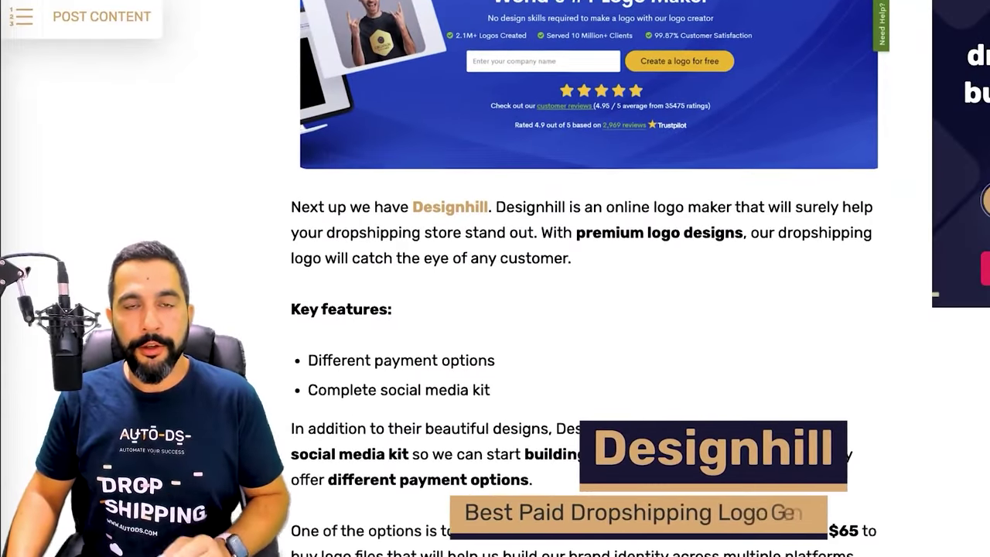
scroll(588, 310, "up", 3)
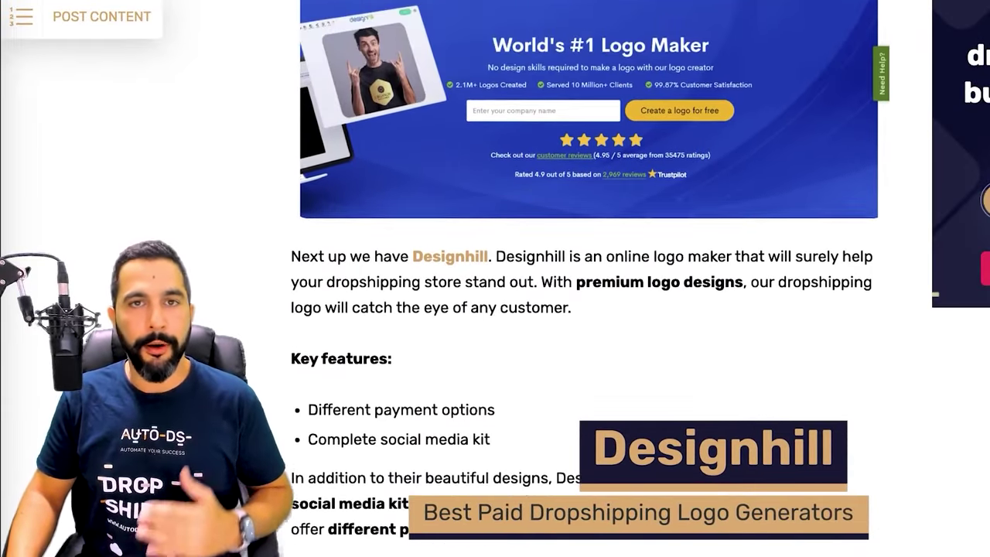
scroll(588, 310, "down", 2)
scroll(588, 309, "down", 1)
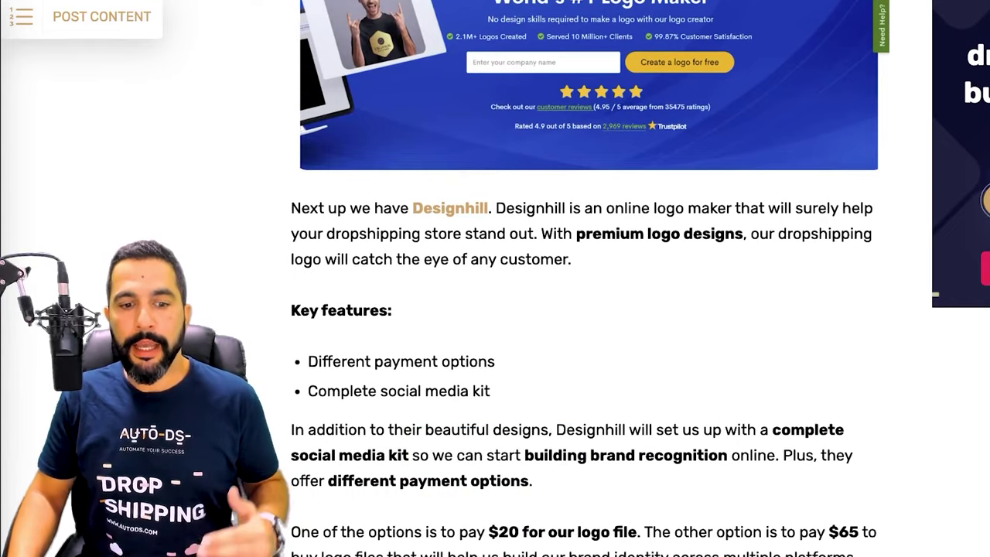
scroll(588, 309, "up", 1)
scroll(588, 309, "down", 1)
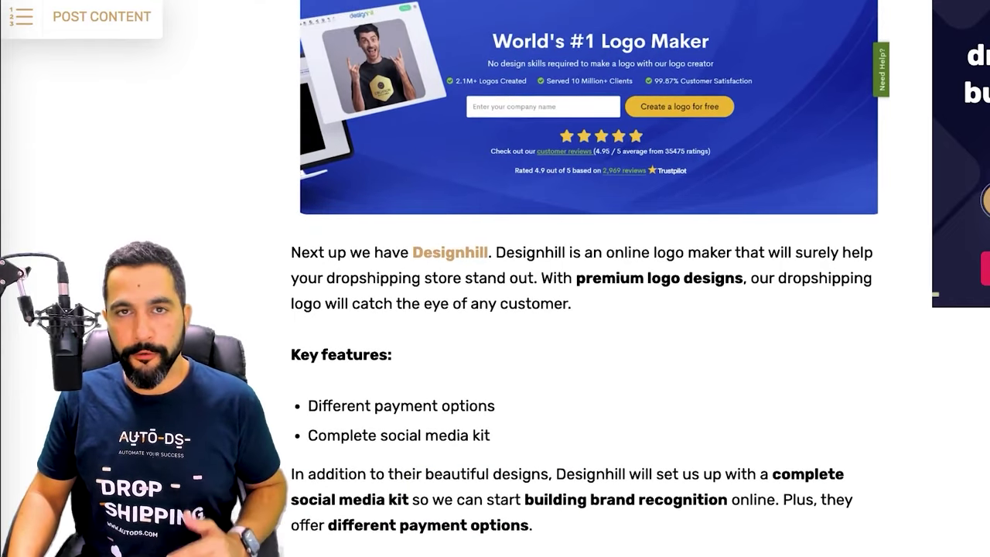
scroll(588, 310, "down", 1)
scroll(588, 309, "down", 2)
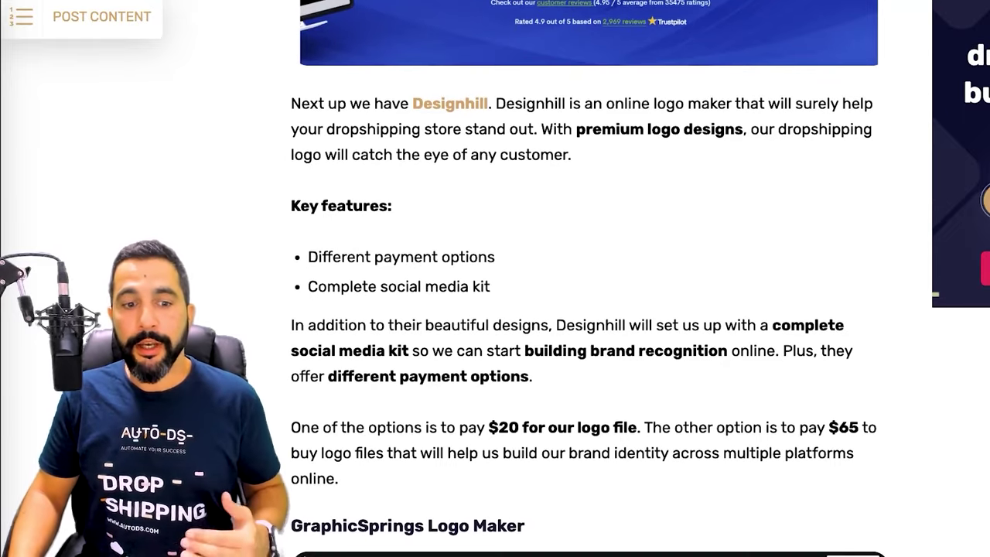
scroll(588, 310, "up", 4)
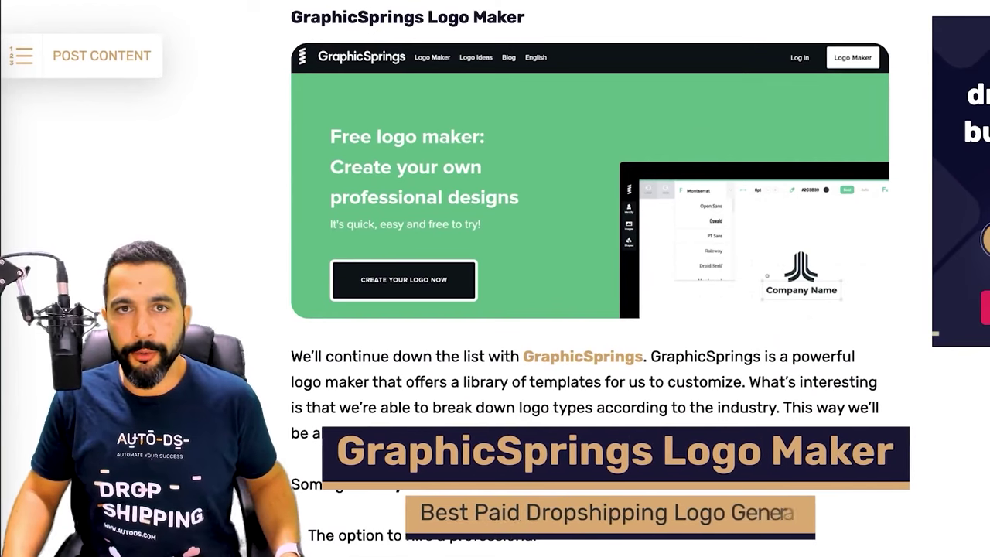
Scroll through GraphicSprings' features and pricing to the BrandCrowd Logo Design banner
scroll(588, 233, "down", 3)
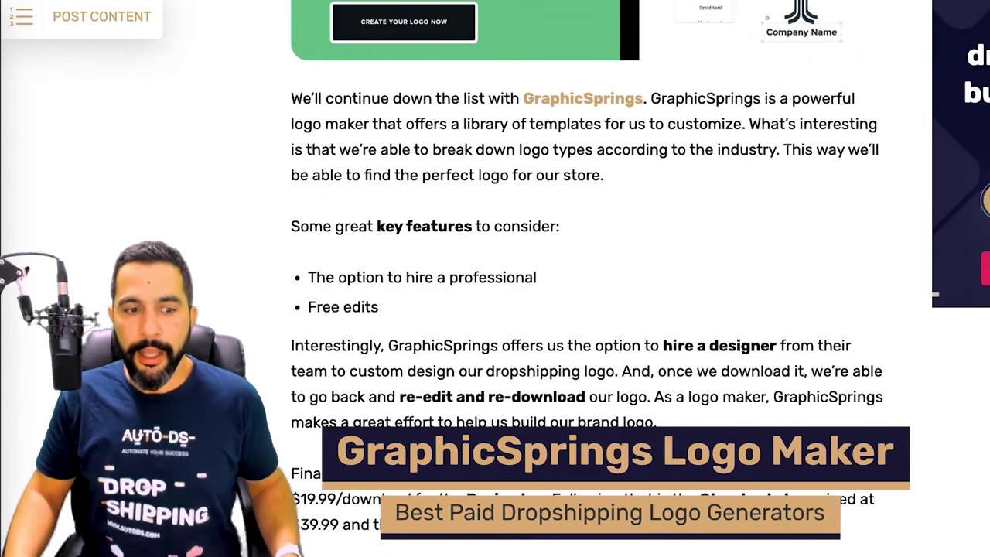
scroll(588, 279, "down", 1)
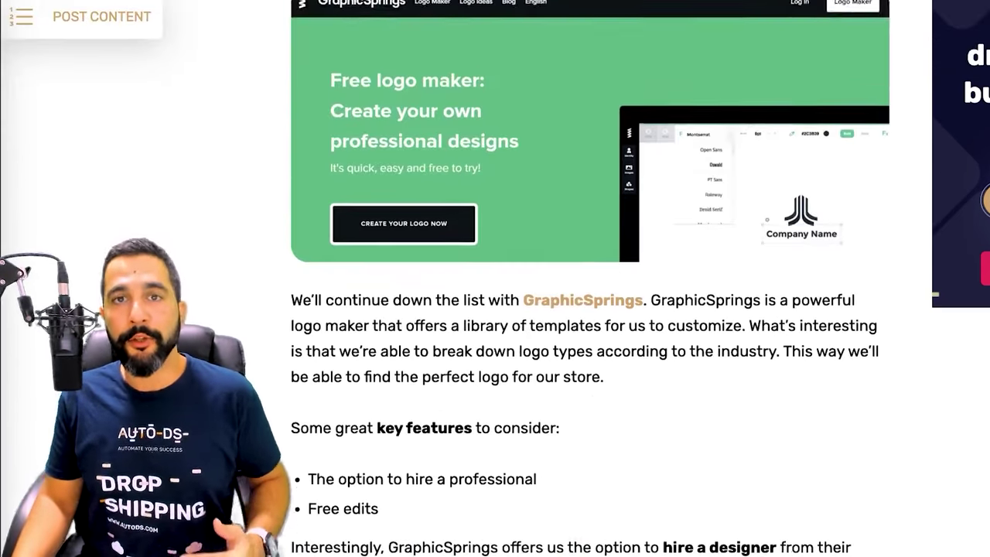
scroll(588, 278, "down", 4)
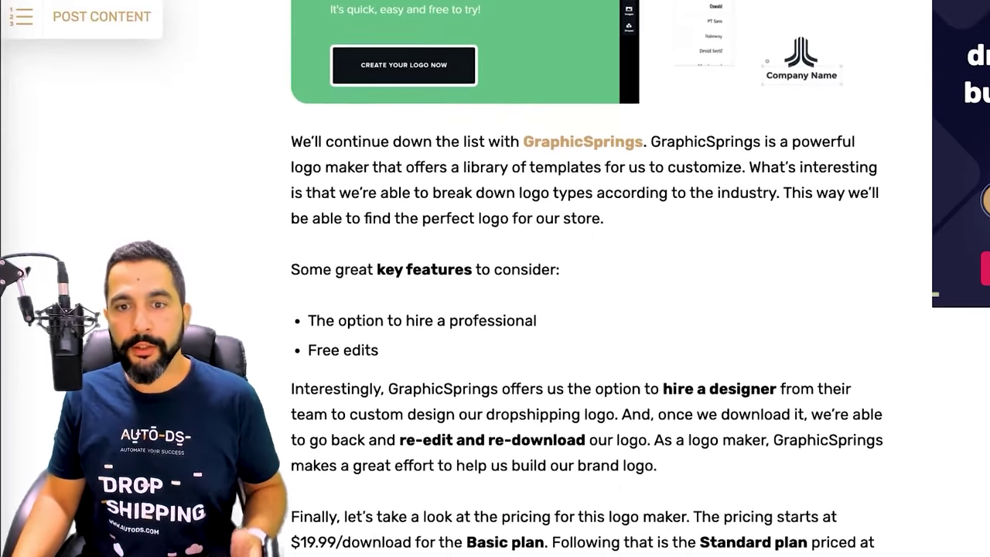
scroll(588, 278, "up", 2)
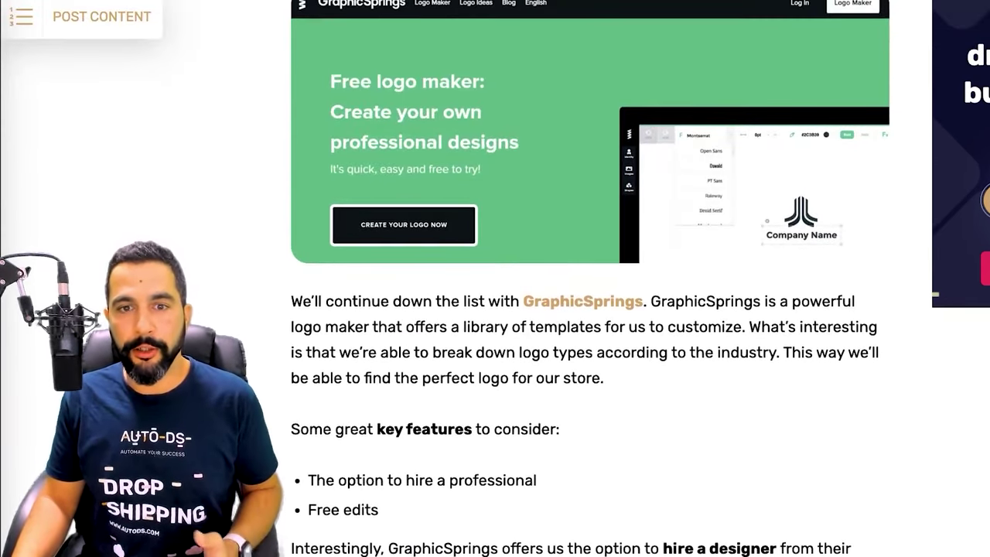
scroll(588, 279, "down", 1)
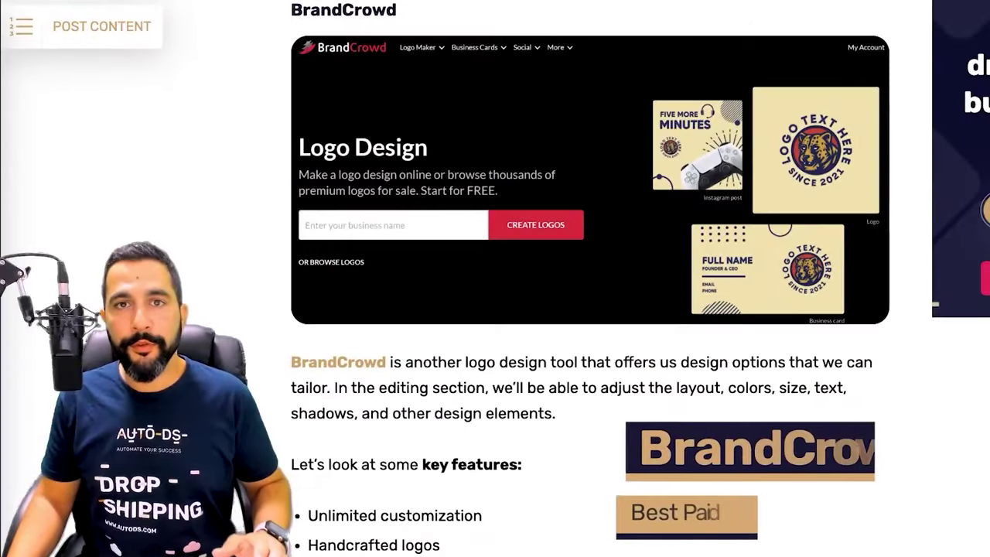
Read through BrandCrowd's key features and pricing before moving on to hatchful.com
scroll(588, 232, "down", 1)
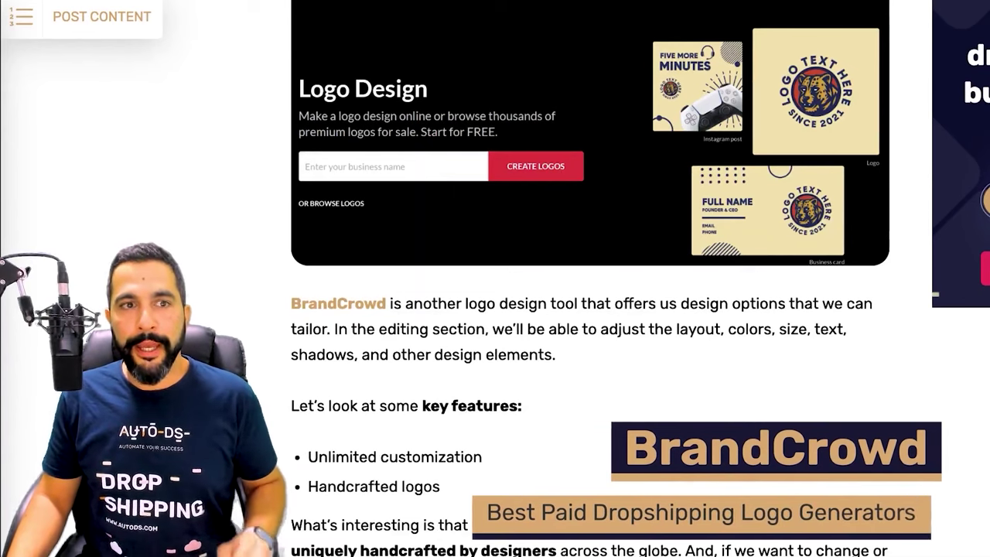
scroll(588, 278, "down", 2)
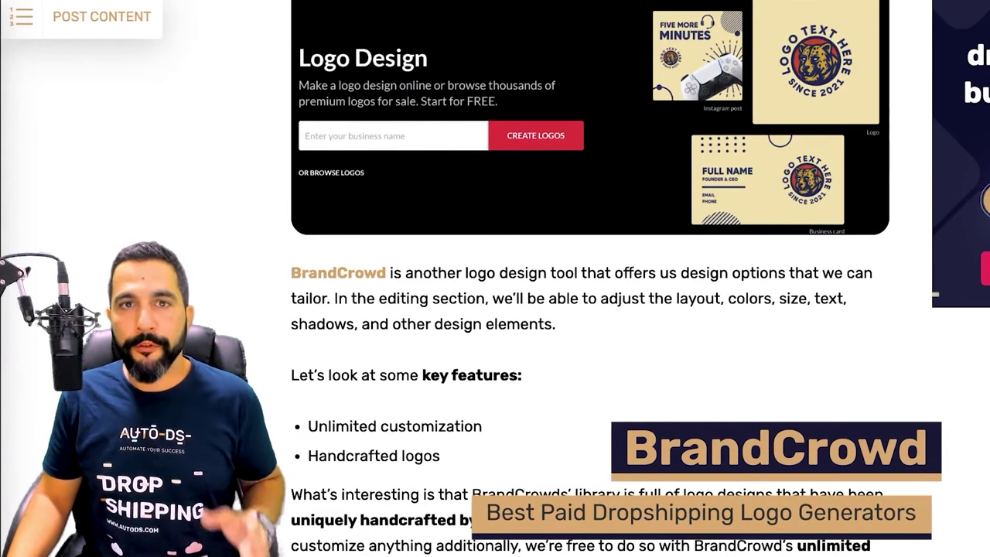
scroll(588, 278, "up", 2)
scroll(591, 279, "down", 1)
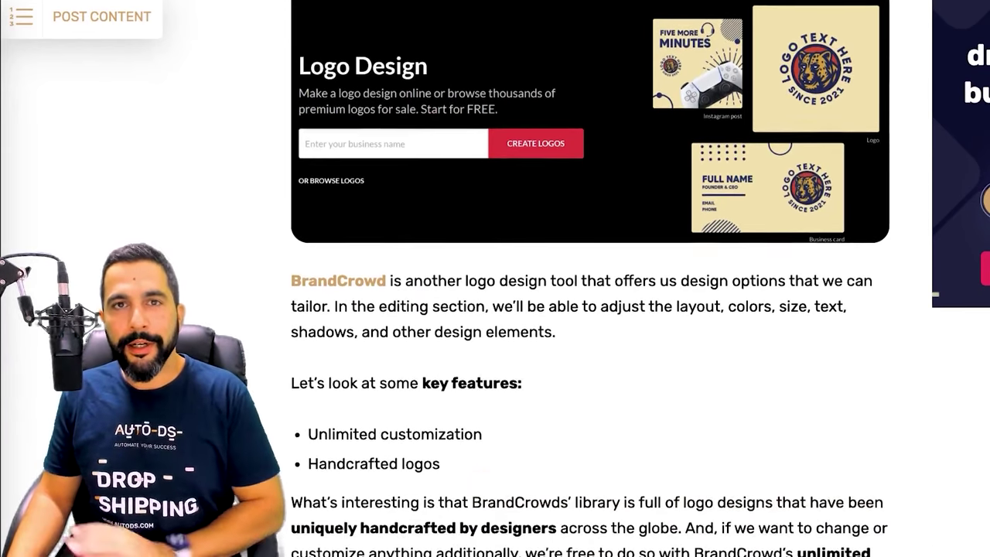
scroll(591, 279, "down", 1)
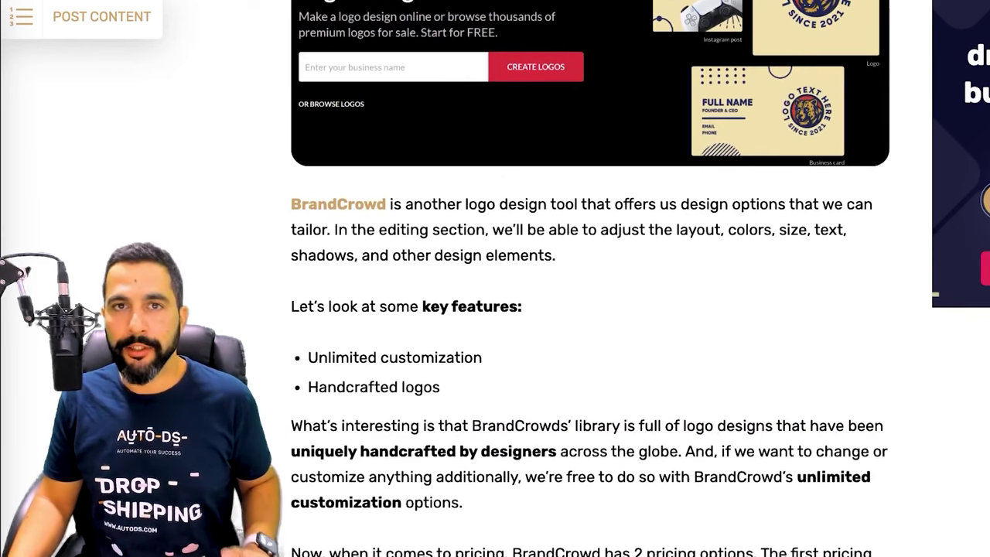
scroll(591, 279, "down", 1)
scroll(591, 279, "down", 2)
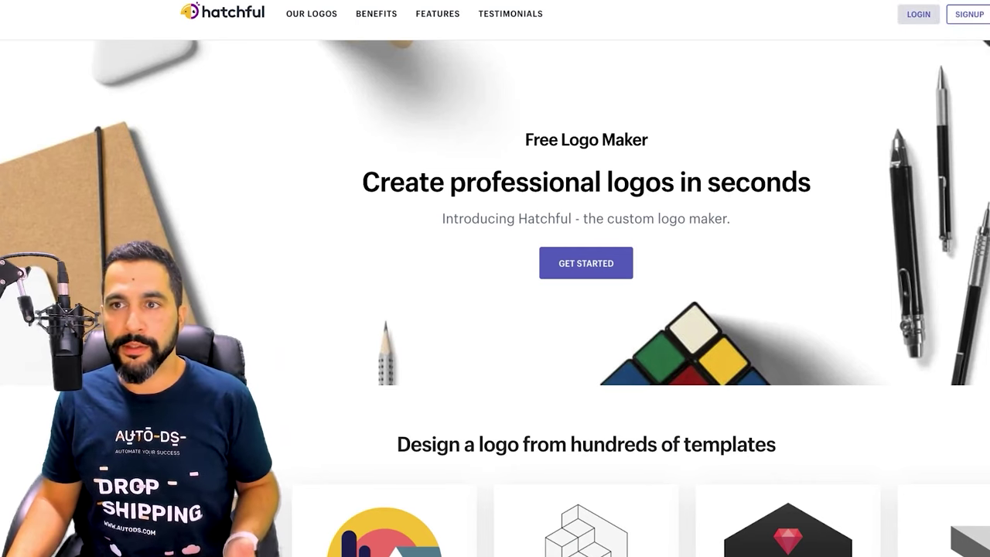
Sign in with the pre-filled account and pick Tech from the business space grid
left_click(920, 14)
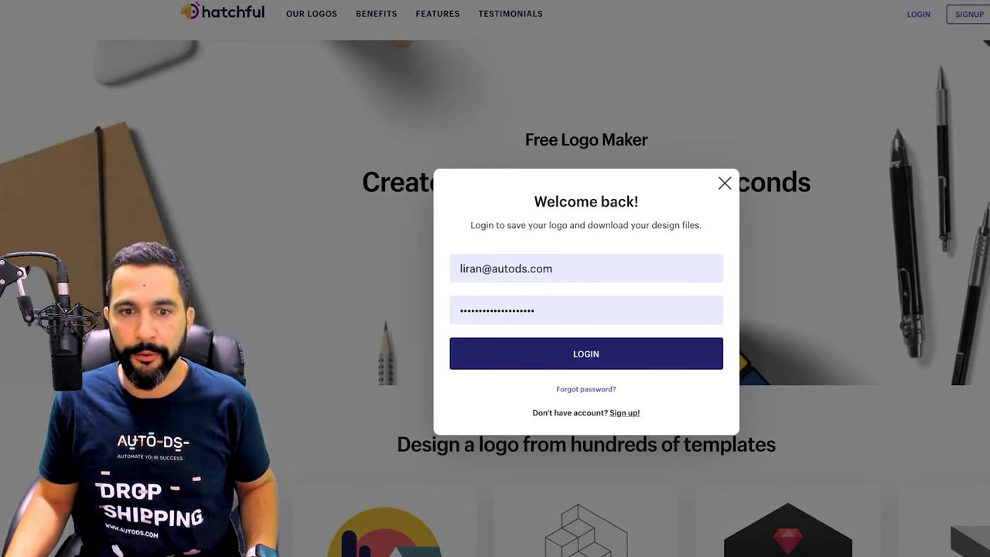
left_click(586, 353)
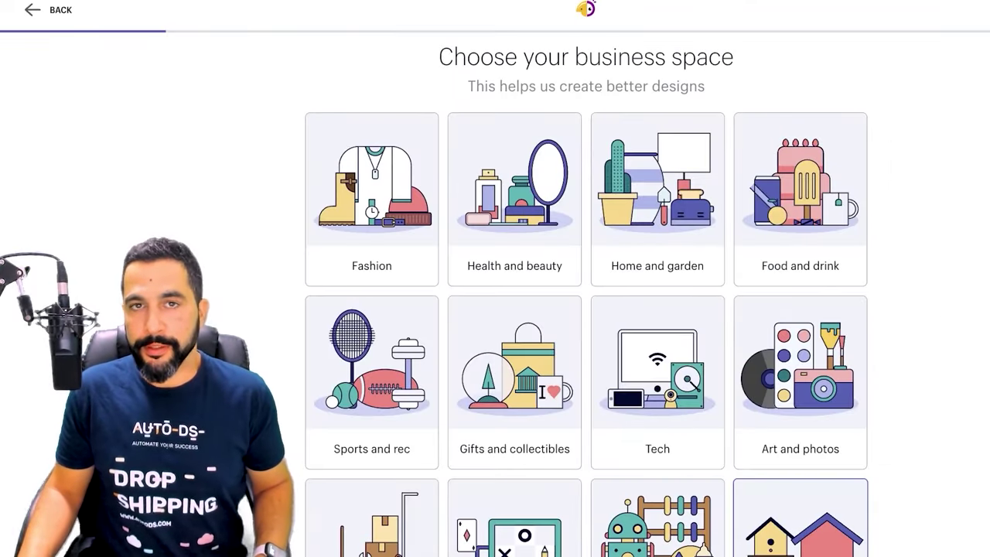
scroll(801, 511, "down", 2)
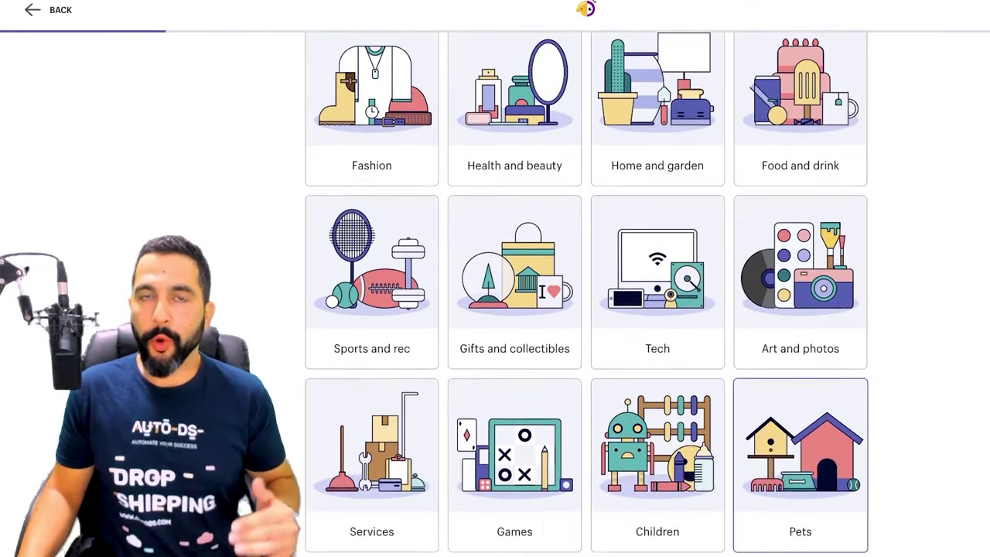
scroll(801, 433, "down", 1)
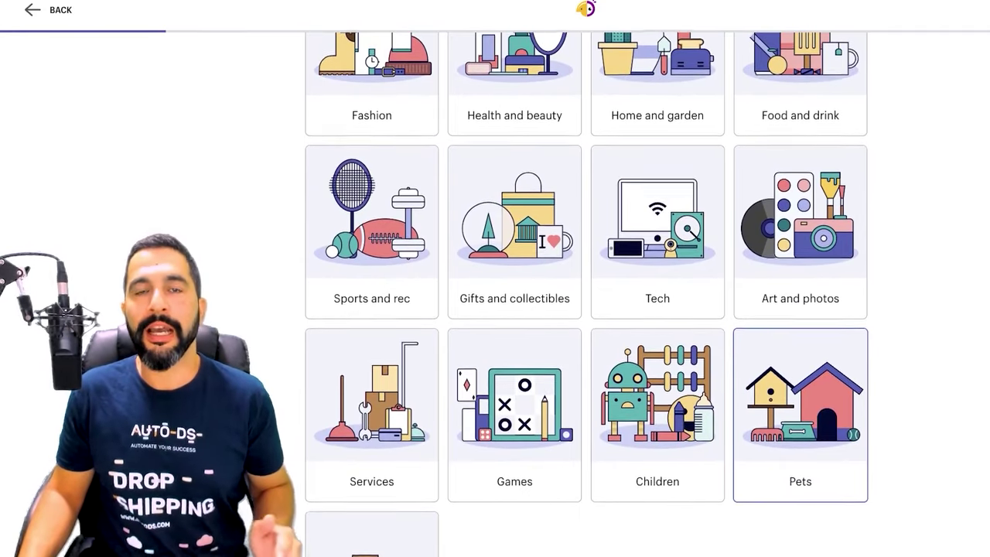
scroll(588, 290, "down", 2)
scroll(587, 294, "up", 4)
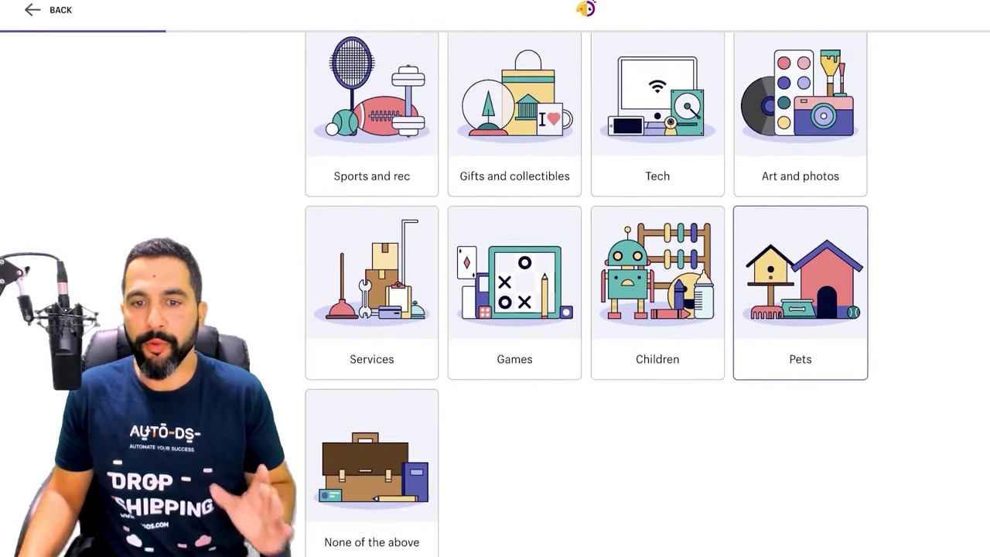
scroll(587, 294, "down", 4)
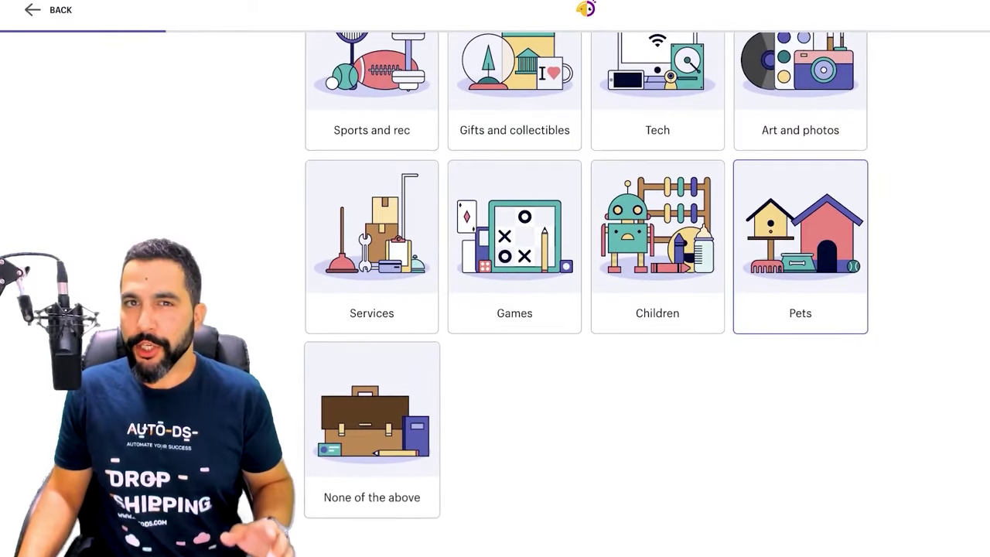
scroll(514, 333, "up", 2)
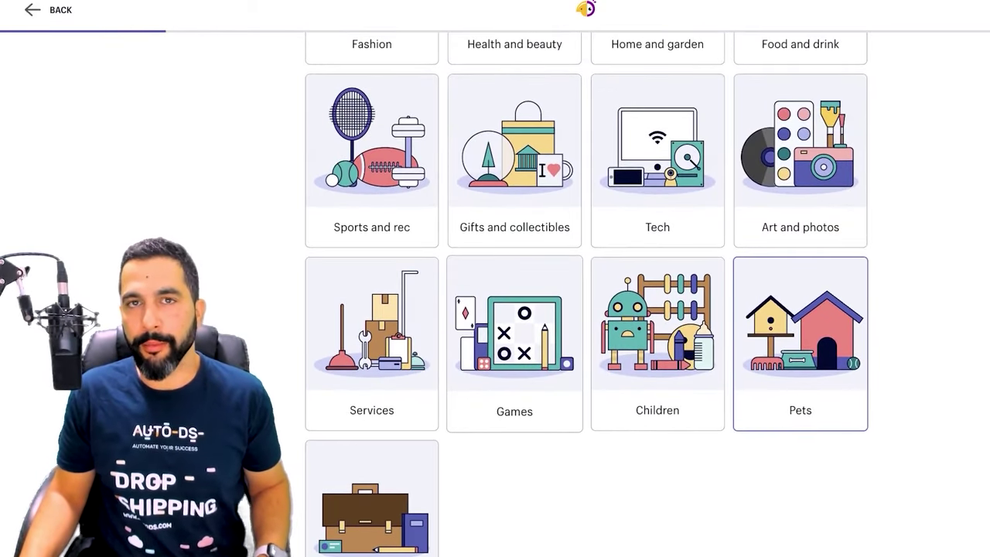
scroll(657, 190, "up", 1)
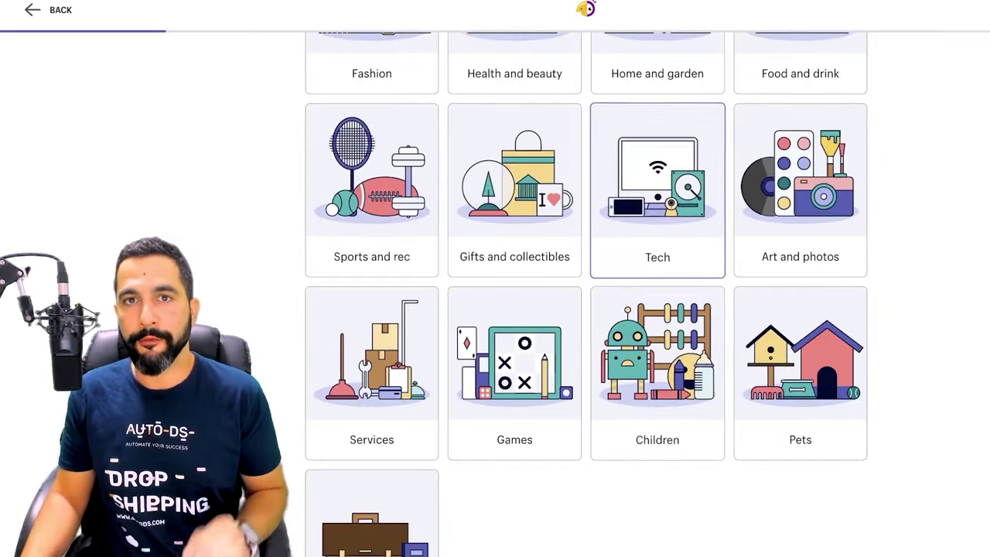
scroll(587, 294, "down", 2)
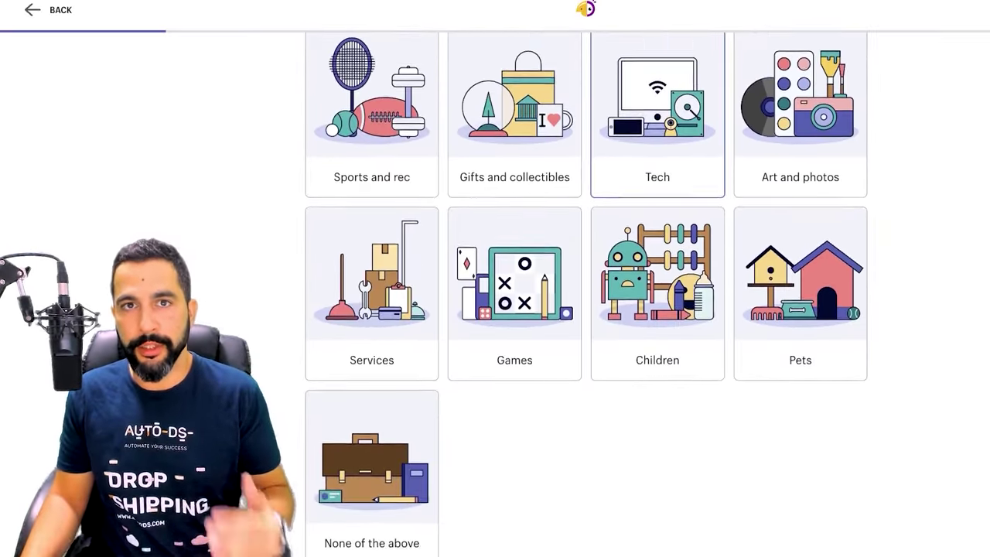
scroll(587, 294, "down", 1)
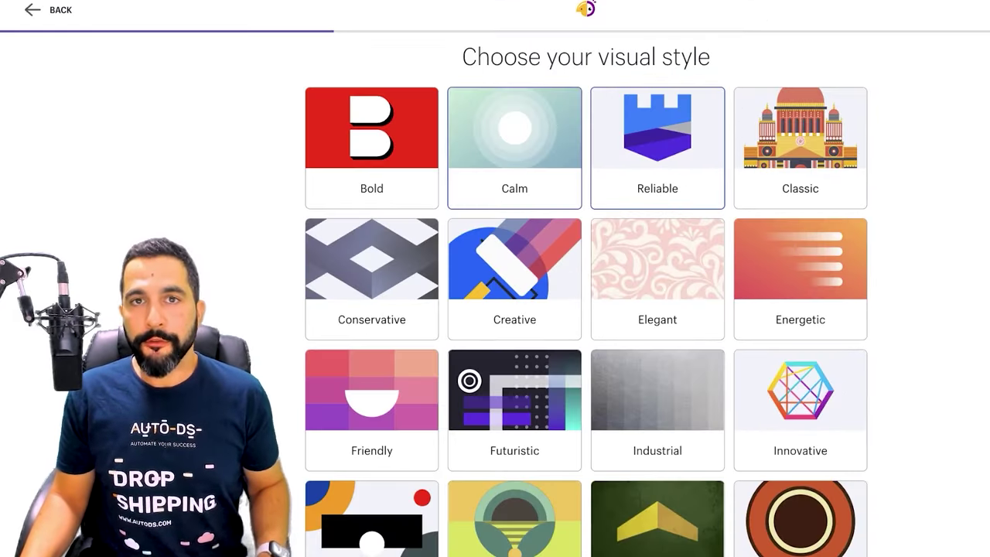
Choose the Futuristic card among the visual styles and continue to the business name step
scroll(586, 302, "down", 2)
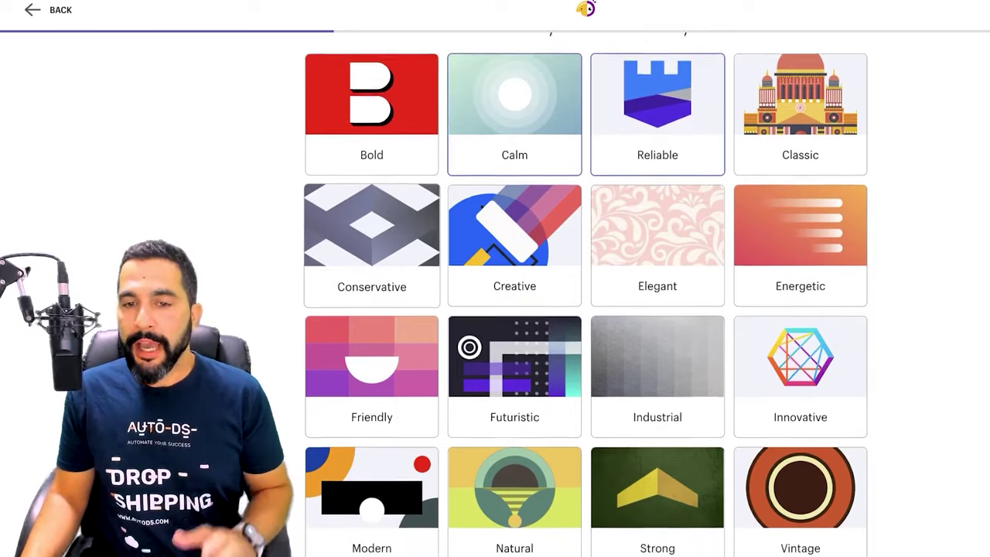
scroll(587, 302, "down", 2)
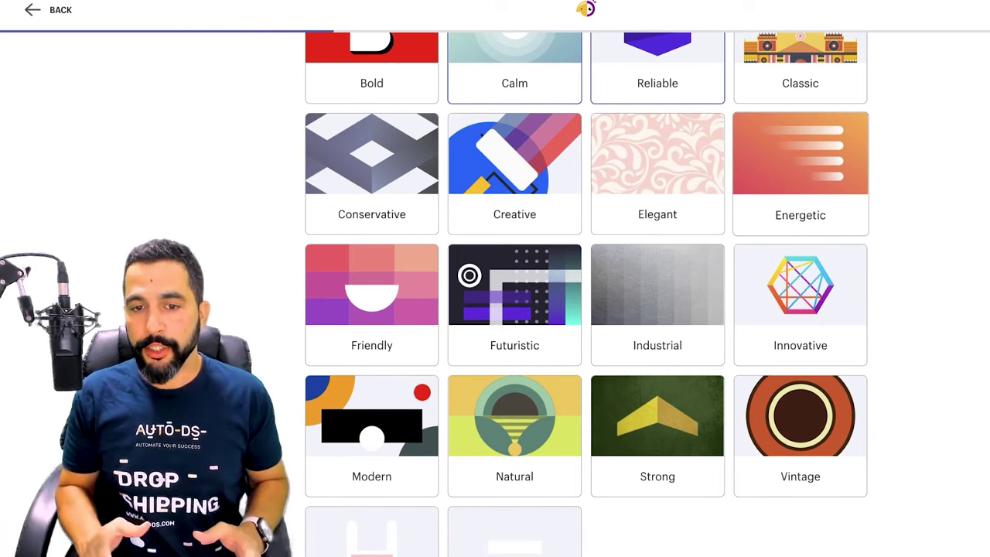
scroll(587, 294, "down", 2)
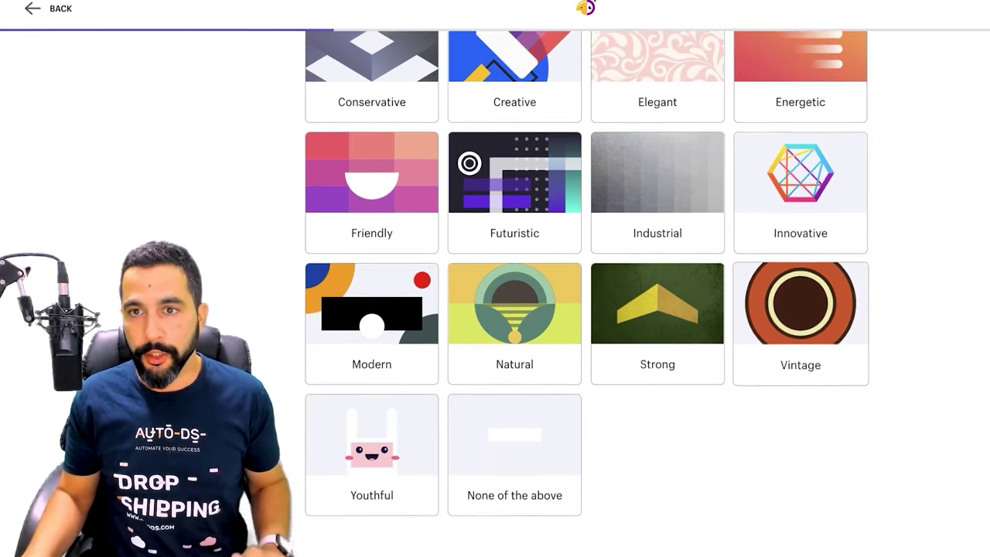
scroll(587, 294, "up", 3)
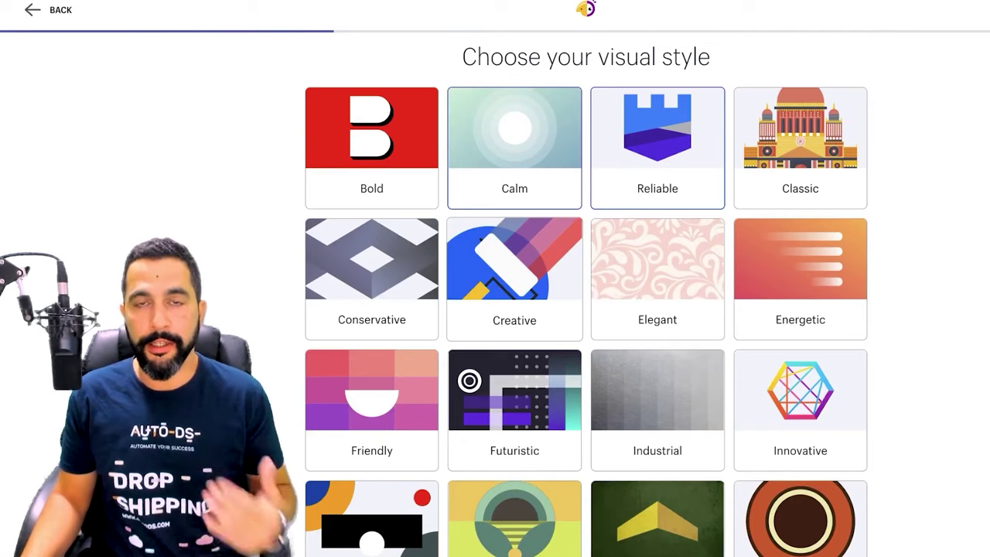
scroll(587, 294, "down", 1)
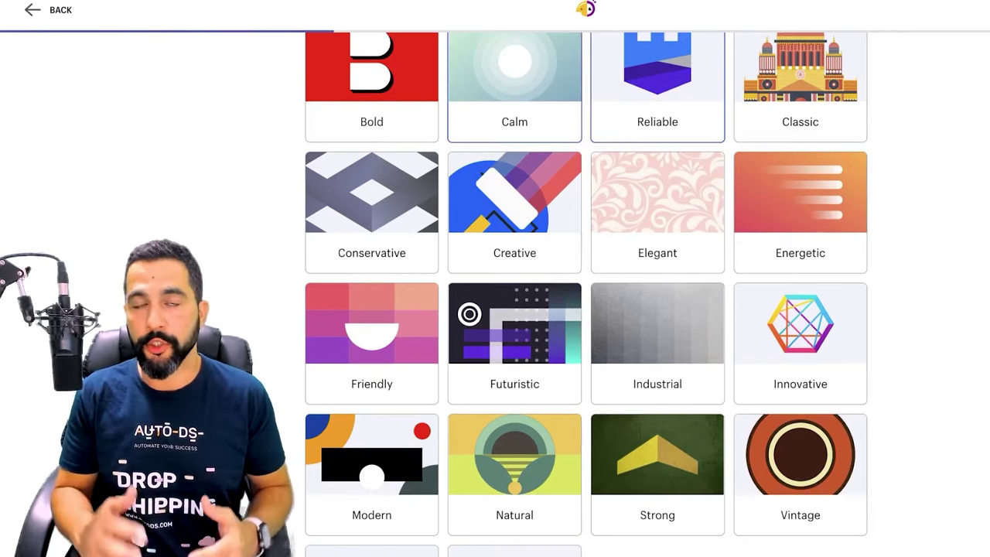
scroll(514, 325, "down", 2)
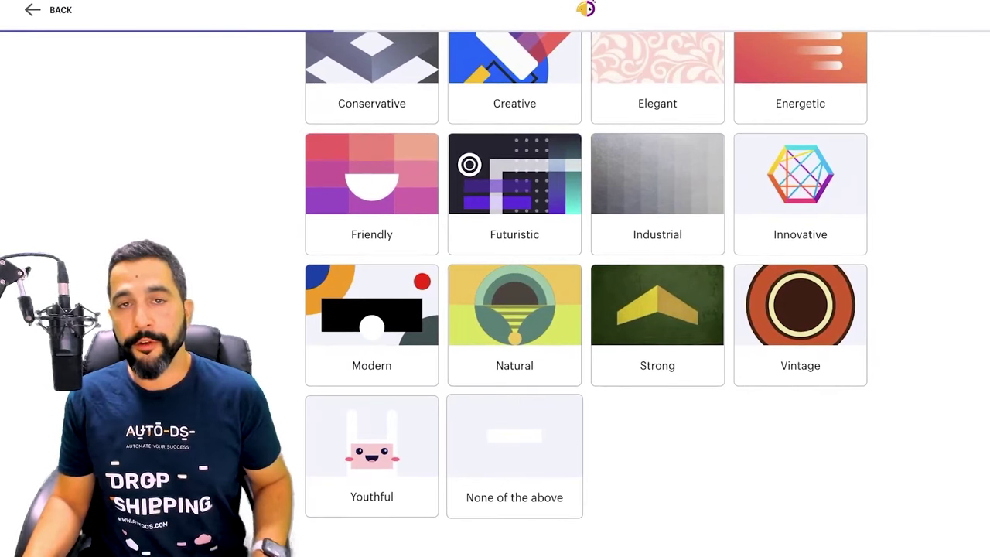
scroll(514, 418, "up", 3)
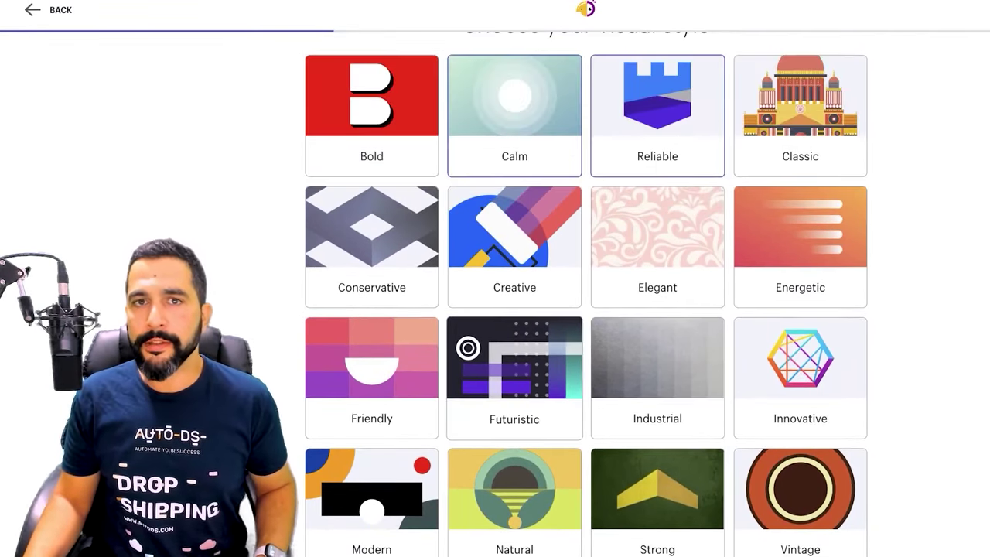
left_click(514, 378)
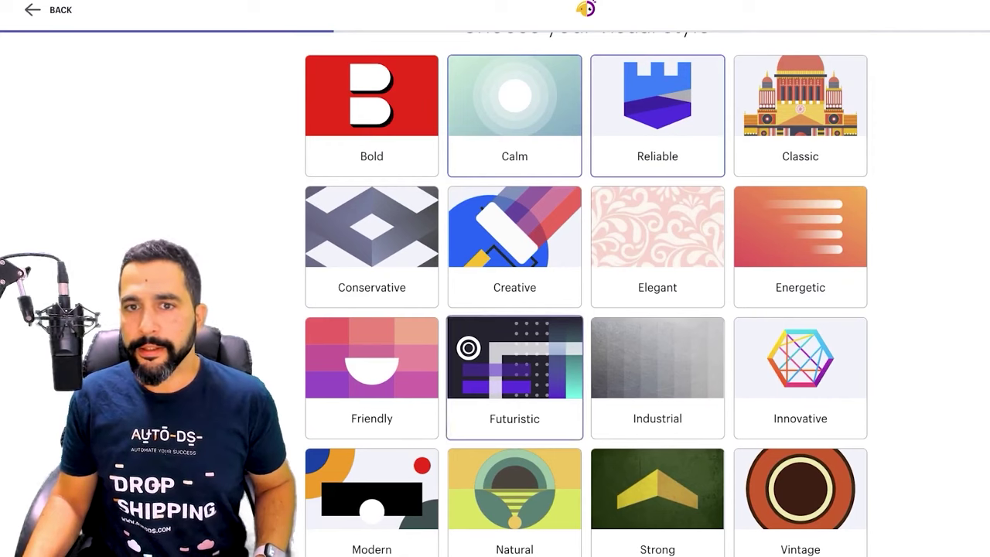
scroll(514, 309, "down", 3)
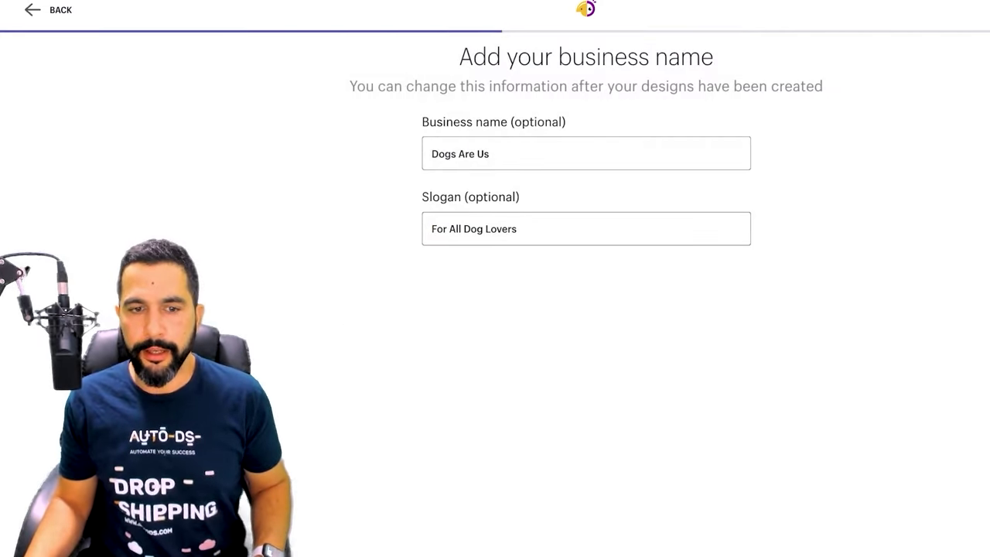
Replace 'Dogs Are Us' and its slogan with 'Tech Gadgets R Us' and 'For All Tech Lovers'
triple_click(460, 153)
key("BackSpace")
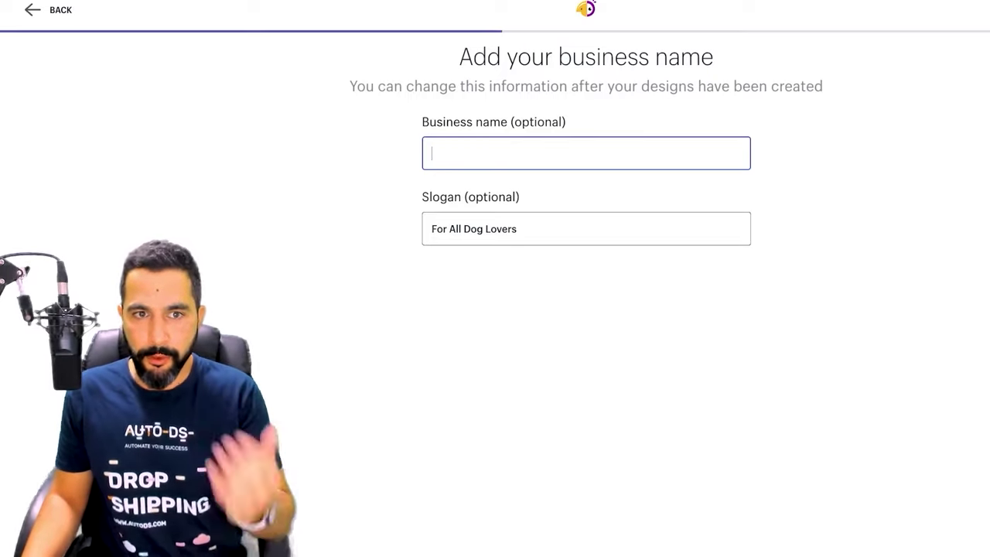
key("Tab")
key("BackSpace")
left_click(464, 153)
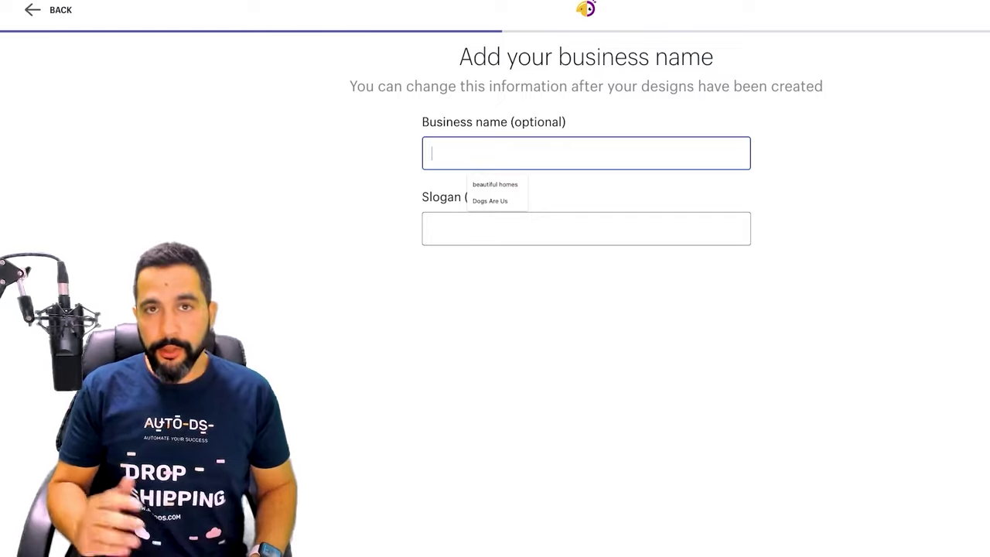
type("Tech")
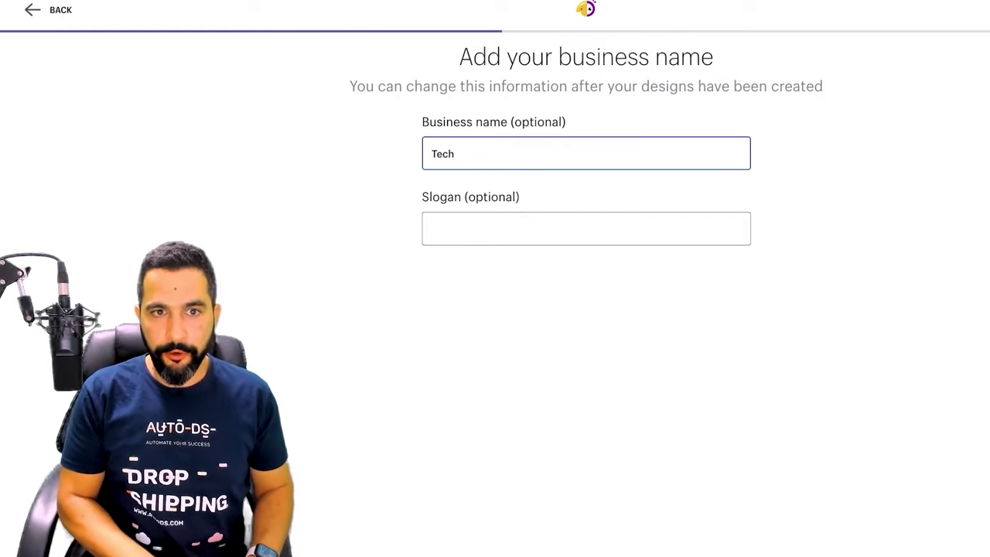
type(" Gadgets R Us")
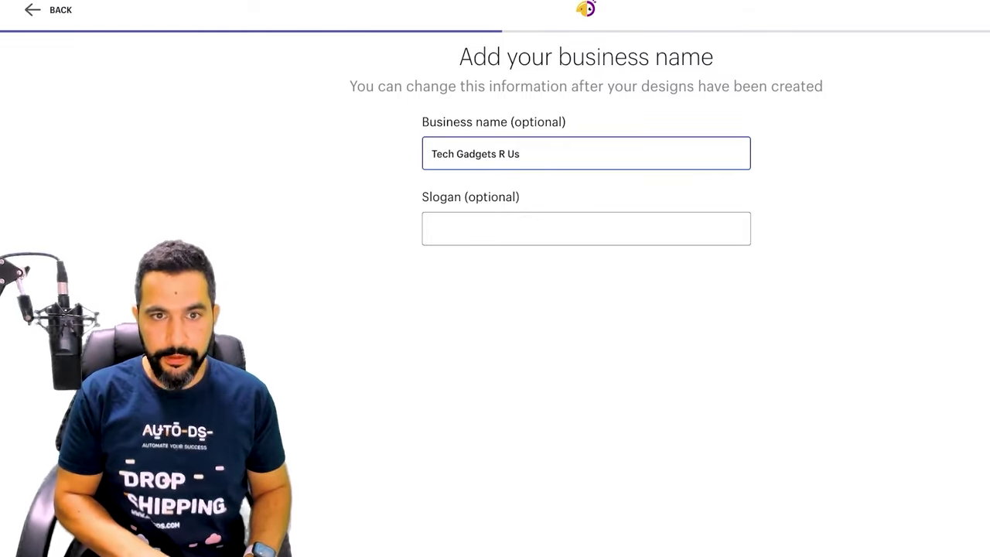
left_click(464, 228)
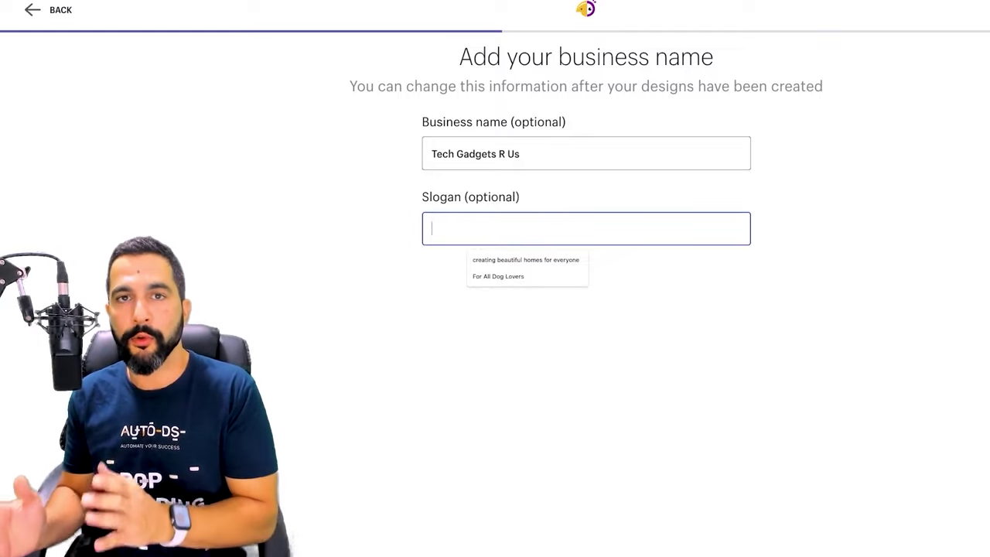
type("For All Tech Lovers")
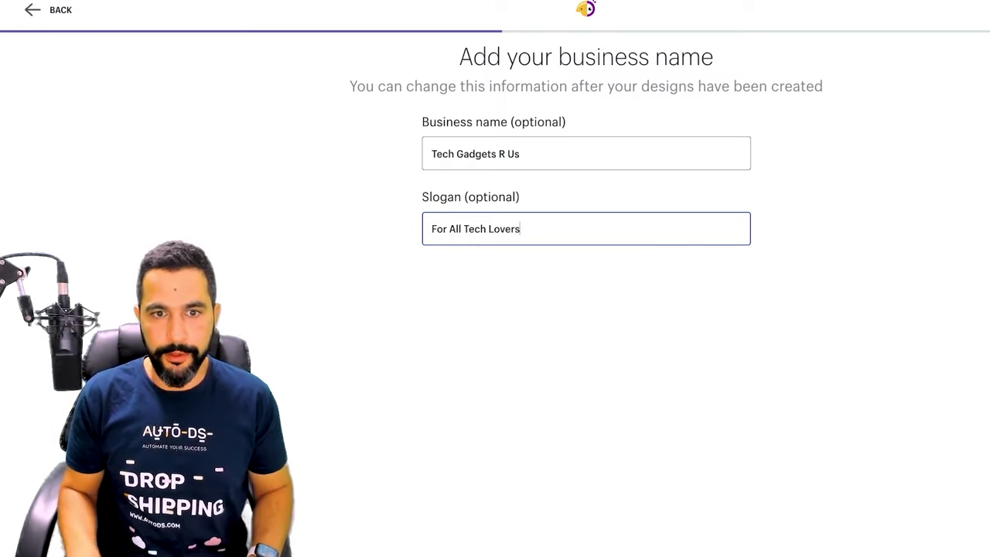
key("Return")
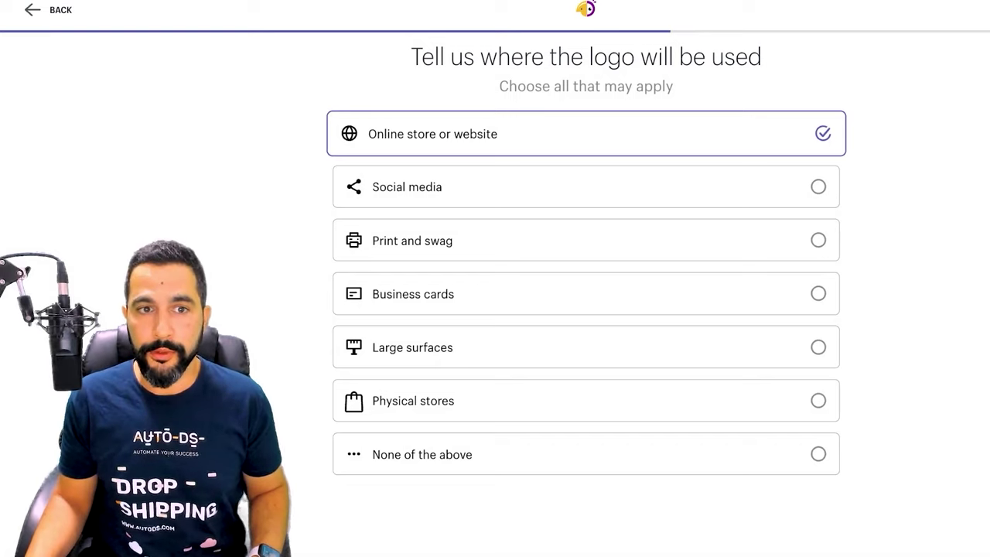
Mark social media as the logo's use, dropping the trial print/swag and business card picks
left_click(587, 187)
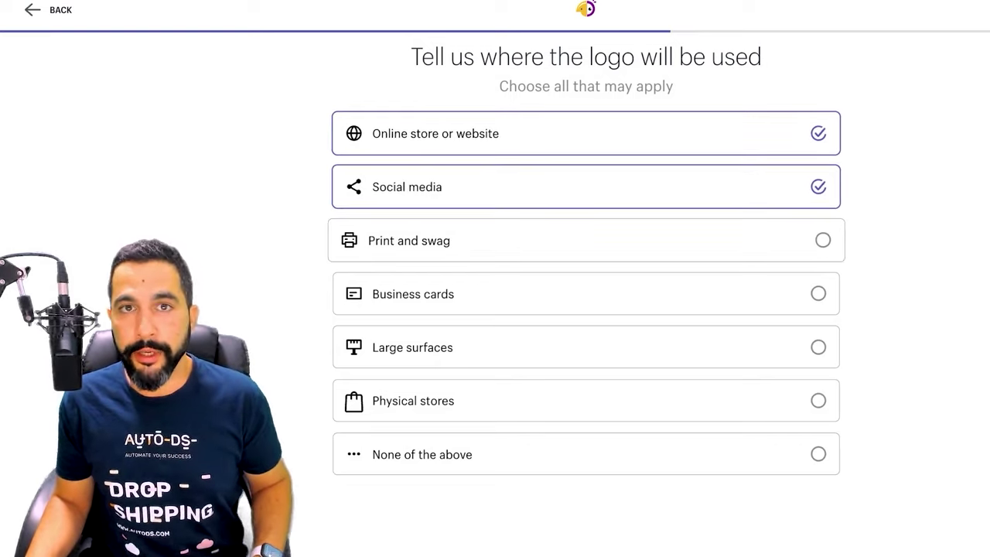
left_click(586, 241)
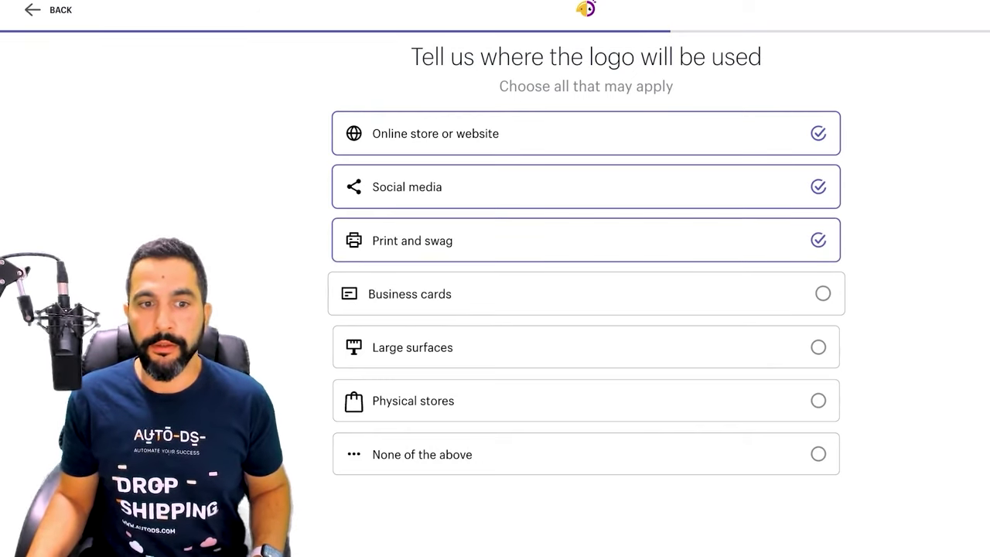
left_click(586, 294)
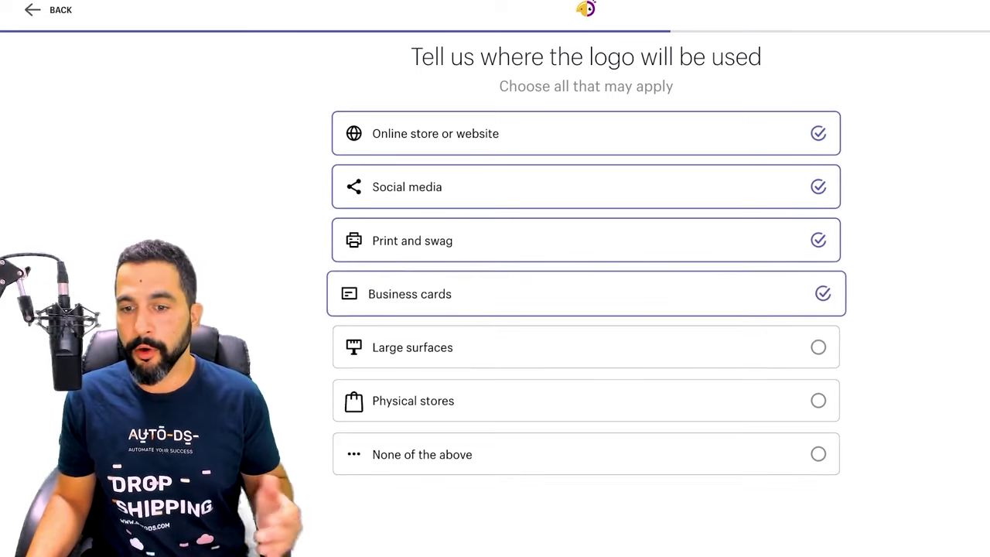
left_click(587, 294)
left_click(587, 241)
left_click(586, 187)
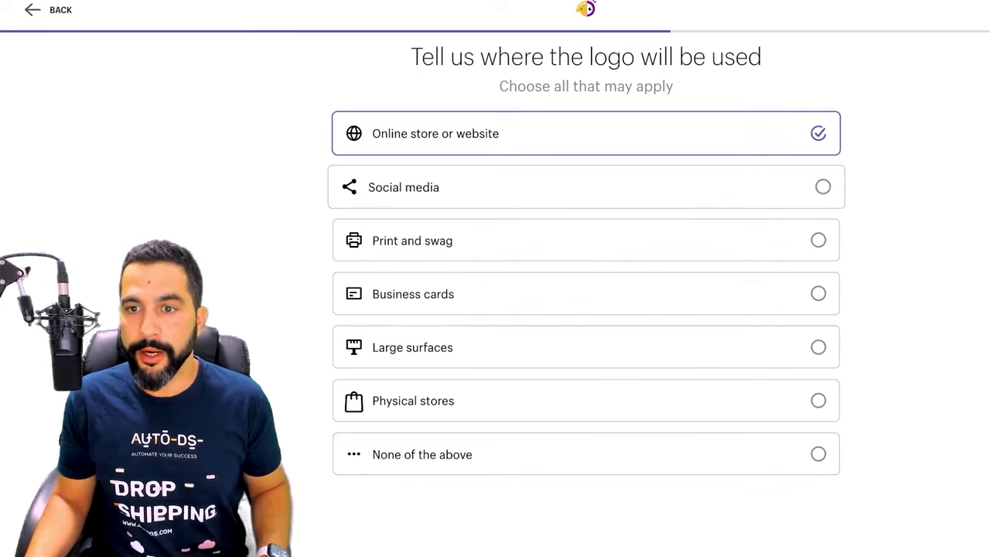
left_click(587, 186)
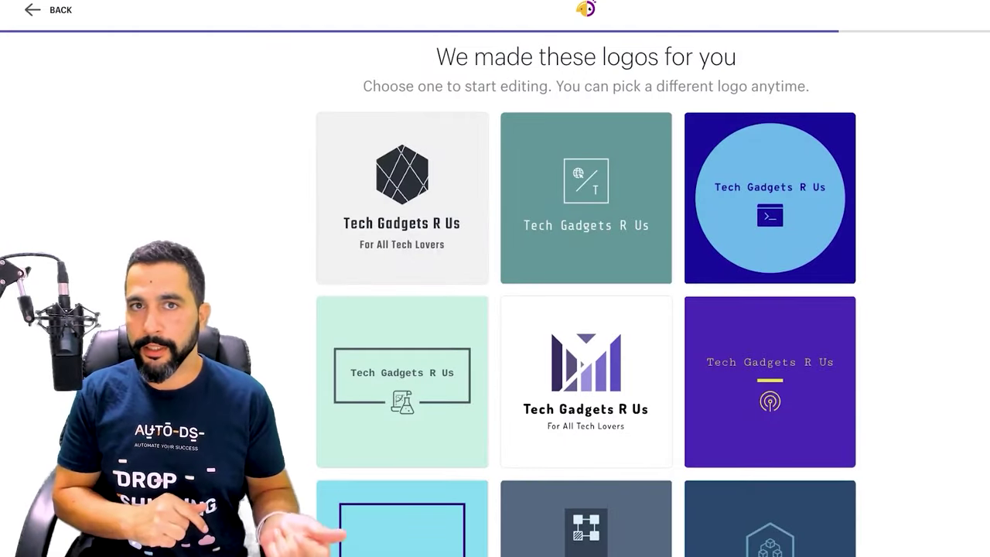
Browse the generated logos and open the purple bar-icon Tech Gadgets R Us design for editing
scroll(586, 310, "down", 1)
scroll(585, 310, "down", 2)
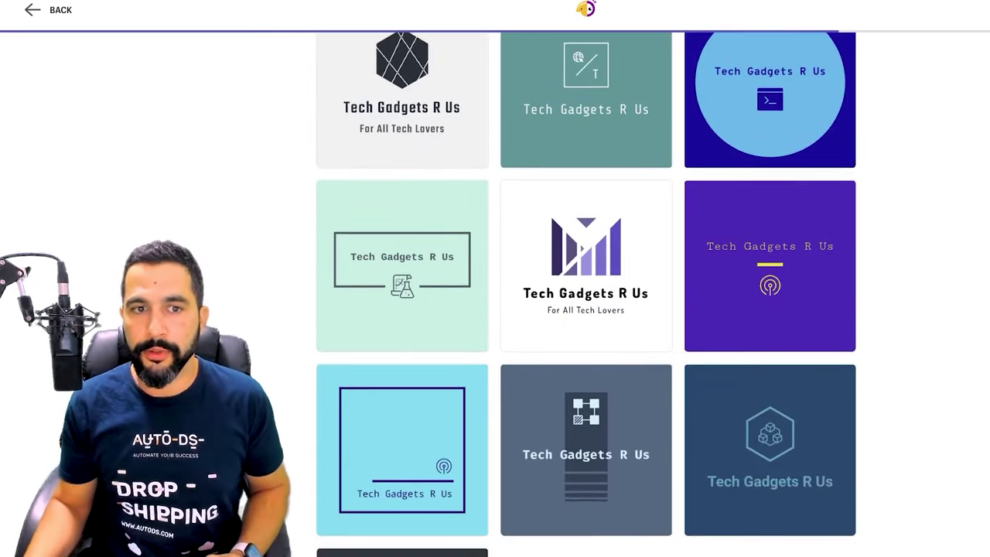
scroll(585, 309, "down", 5)
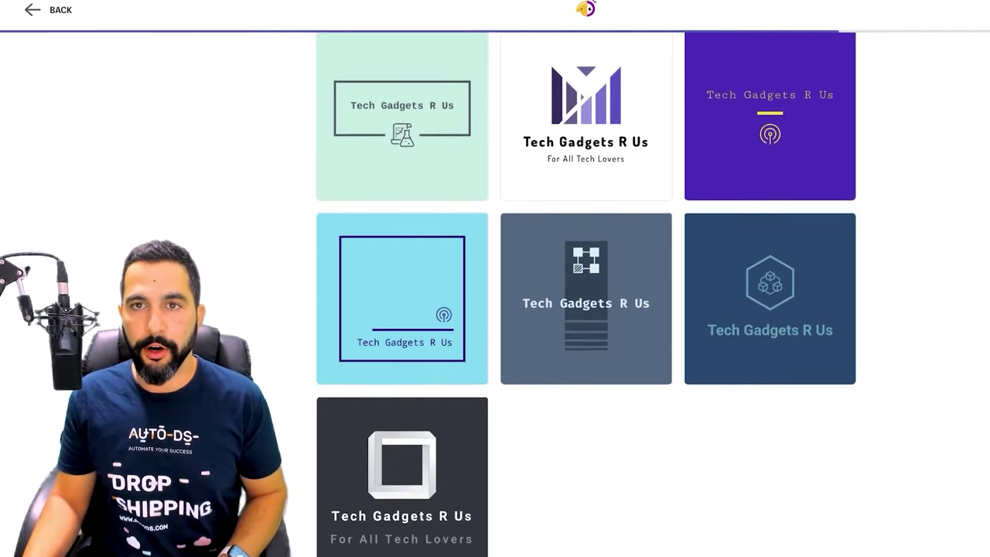
scroll(585, 294, "up", 5)
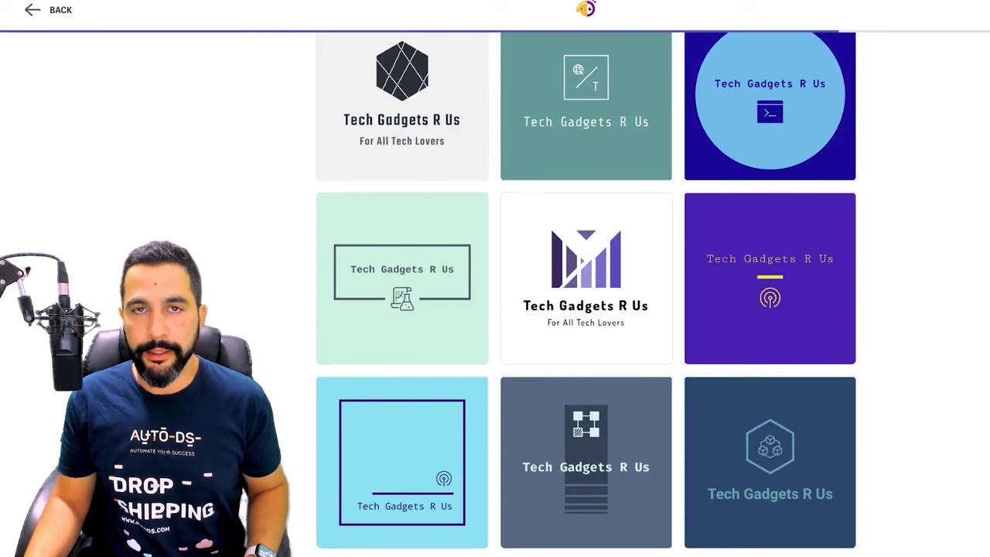
scroll(585, 309, "down", 5)
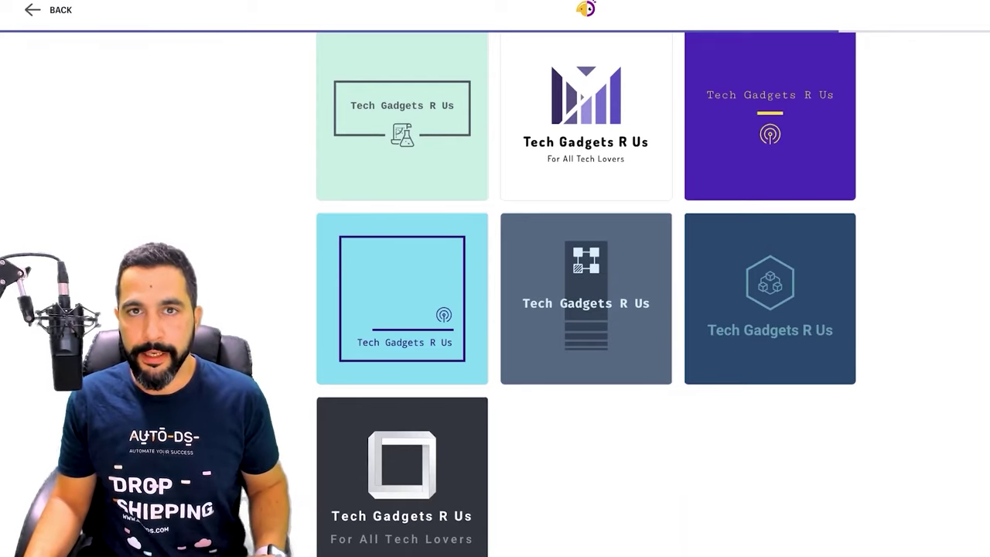
scroll(586, 310, "up", 5)
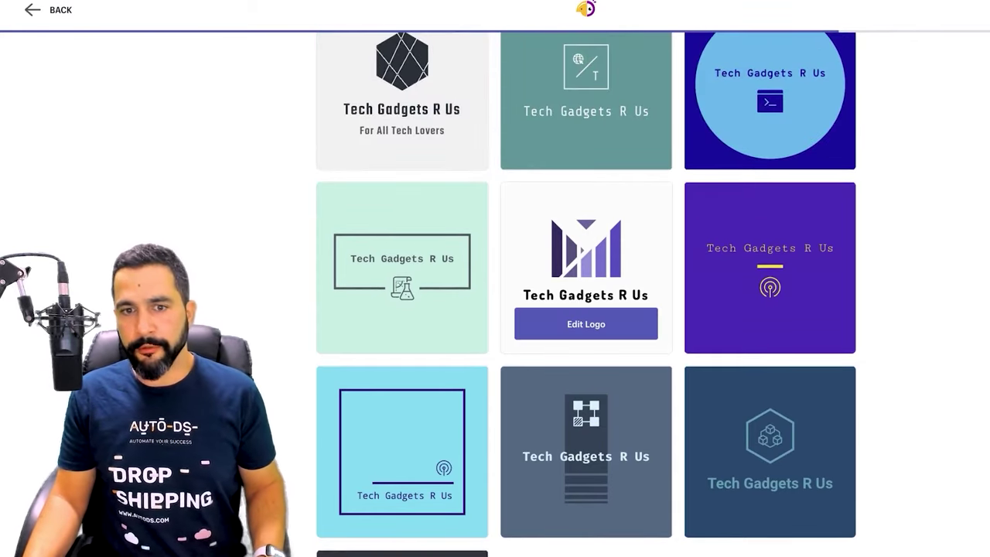
scroll(586, 310, "up", 1)
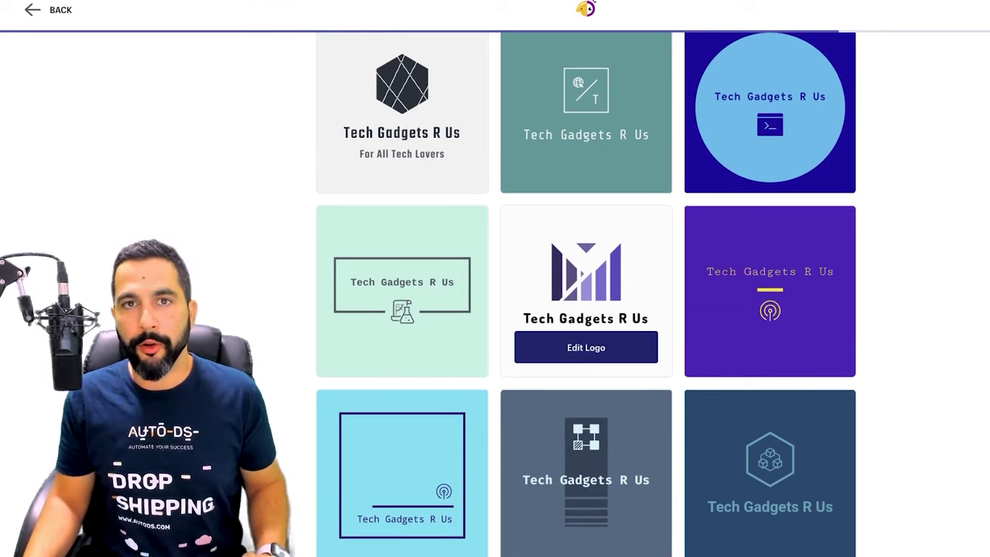
left_click(585, 347)
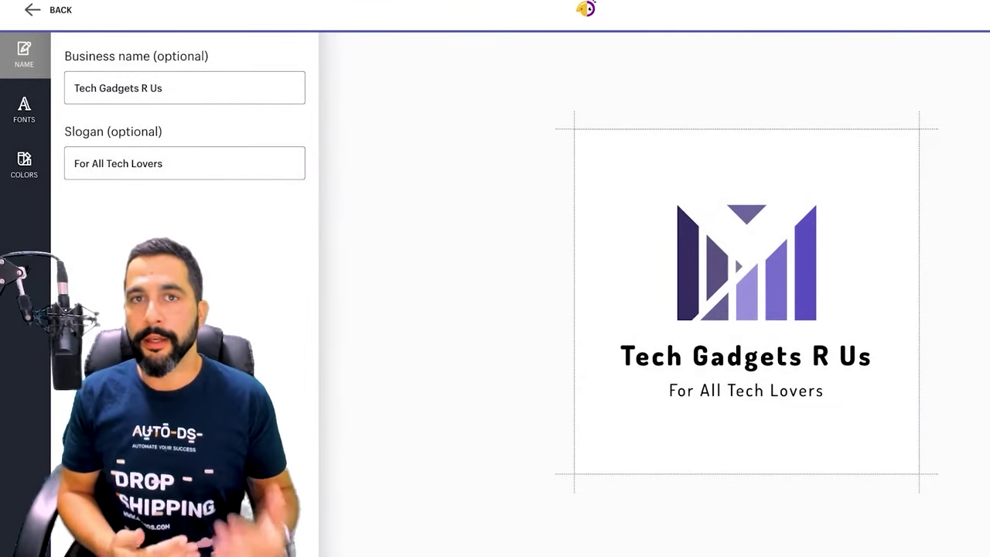
Check the business name and slogan text, leaving both unchanged
left_click(163, 88)
left_click_drag(162, 87, 111, 87)
left_click(162, 163)
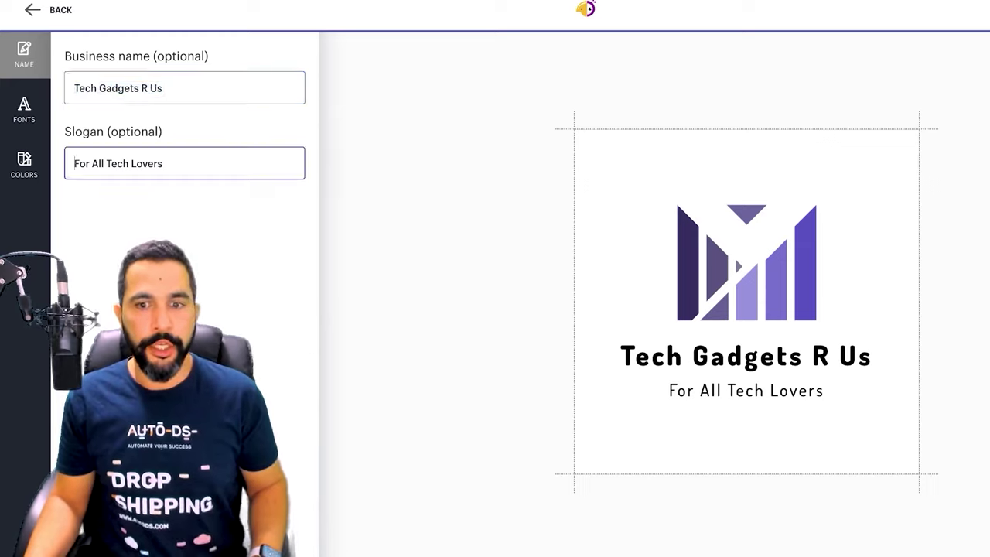
left_click_drag(162, 163, 75, 164)
left_click(75, 164)
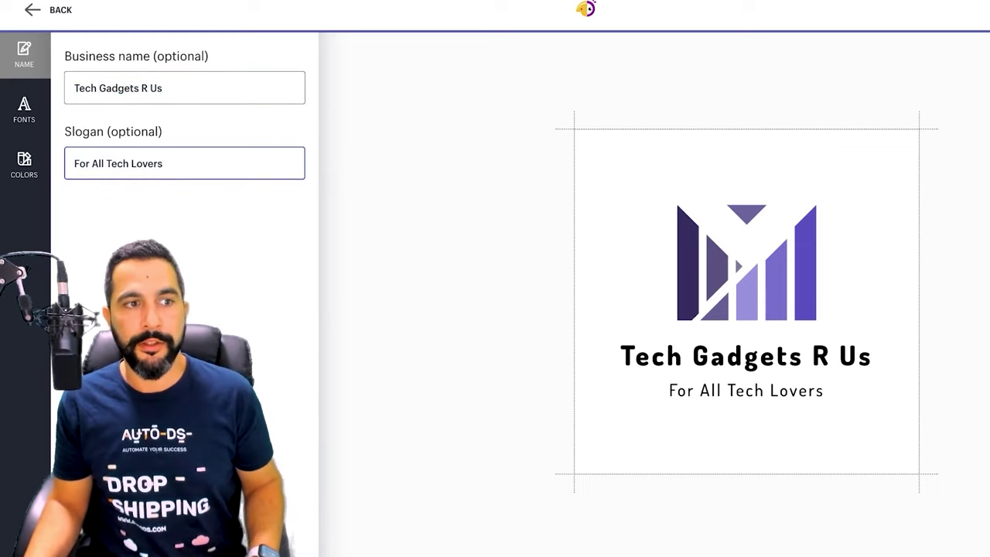
left_click(619, 336)
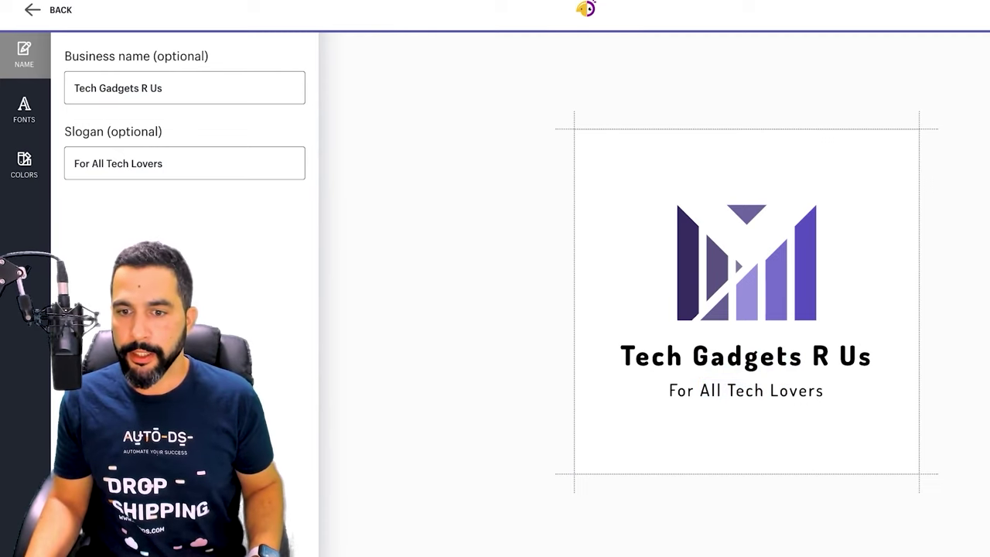
Switch the name and slogan to a bold monospaced typewriter font
left_click(24, 110)
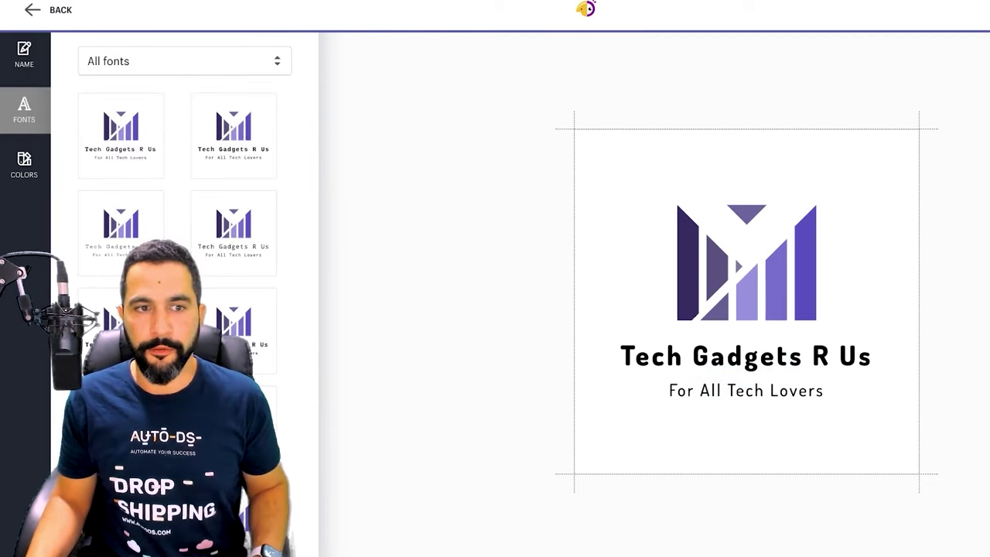
left_click(121, 229)
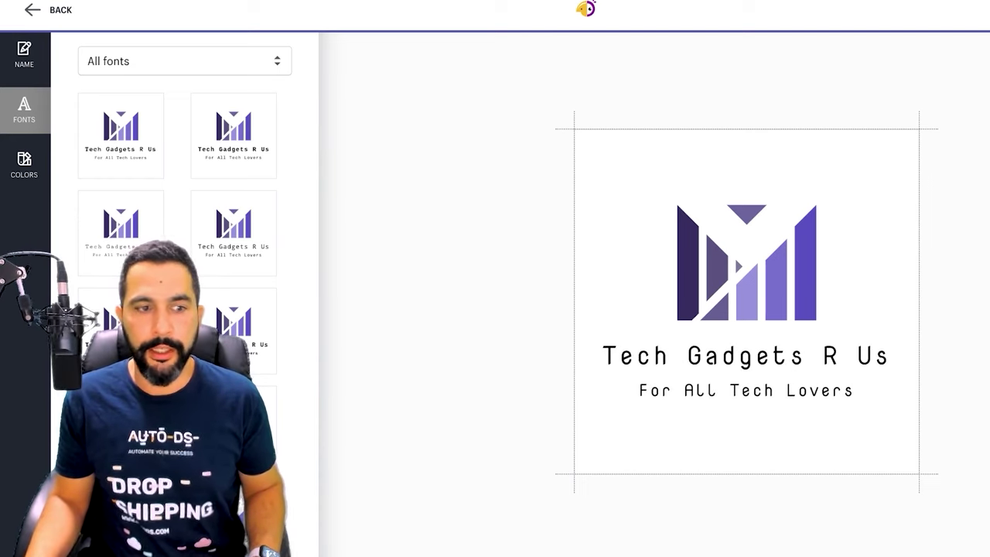
scroll(185, 193, "down", 2)
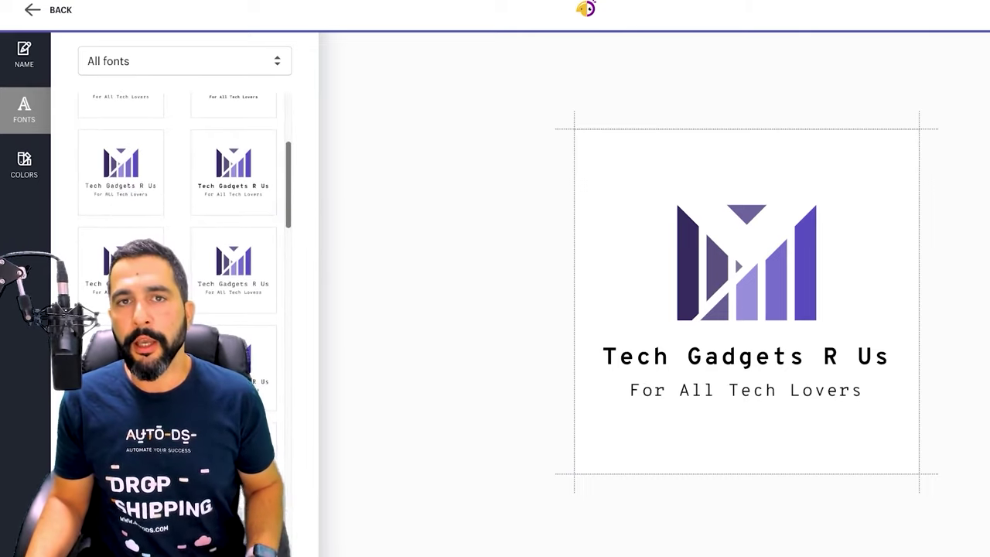
left_click(24, 165)
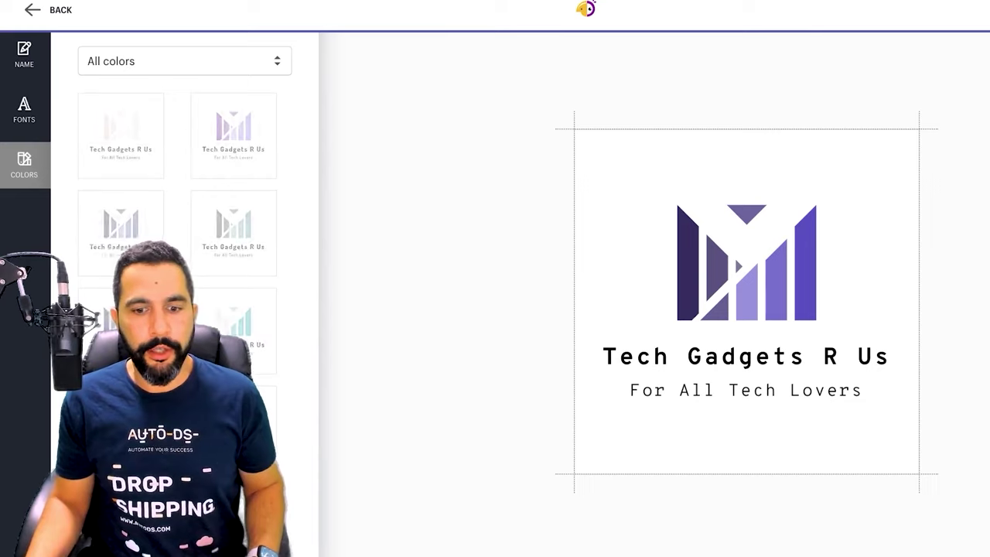
Recolour the Tech Gadgets R Us logo, trying grey and teal before settling on navy and teal
scroll(185, 194, "down", 1)
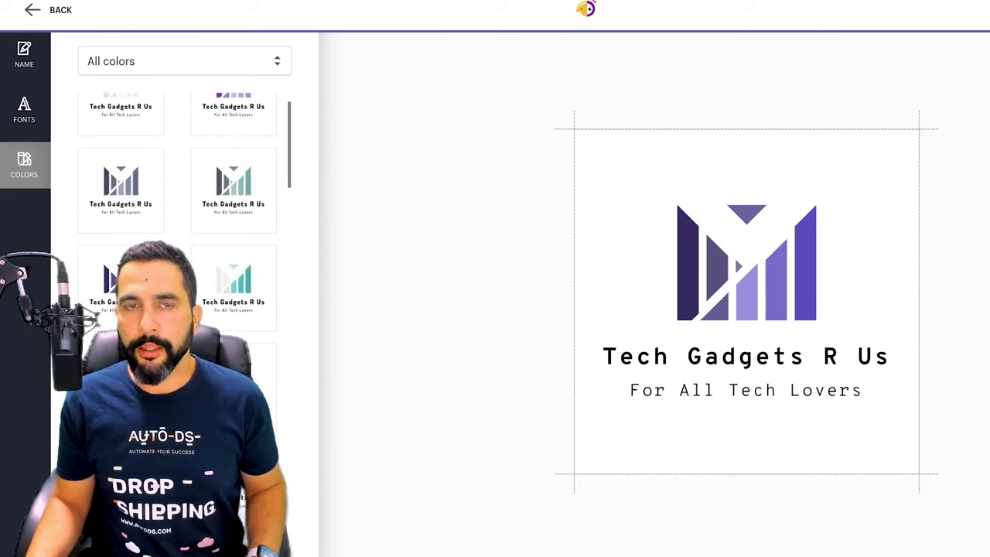
left_click(233, 288)
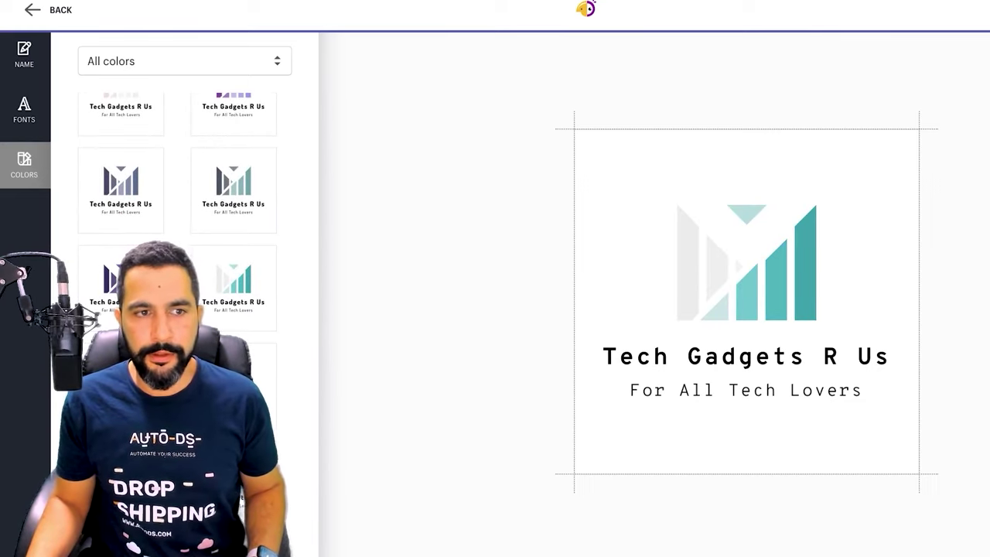
scroll(185, 194, "down", 1)
left_click(233, 129)
scroll(185, 155, "up", 1)
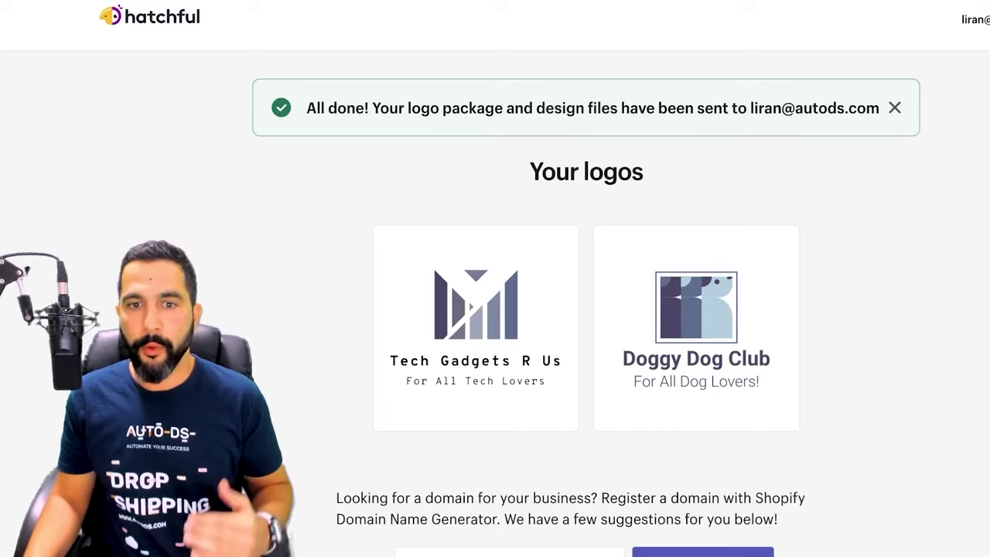
Browse the downloaded logo package's PNGs, including favicon.png, logo.png and logo_transparent.png
mouse_move(697, 328)
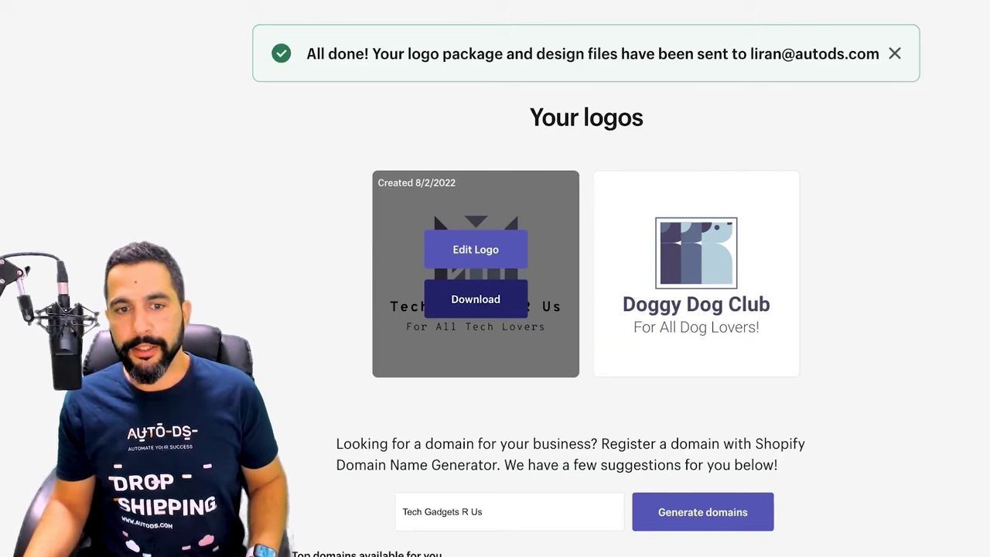
scroll(434, 212, "down", 1)
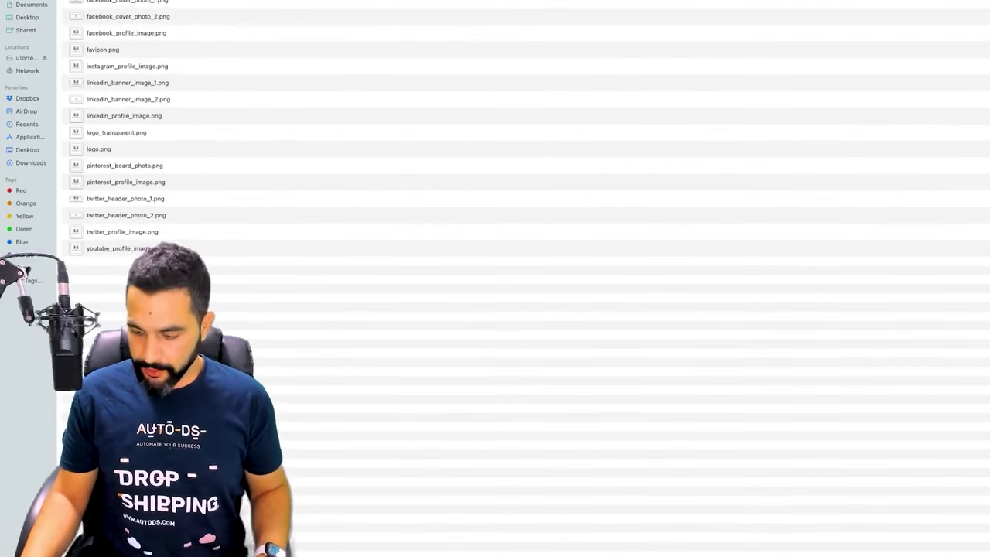
View logo_transparent.png and logo.png from the Finder folder, each showing the logo and slogan
left_click(127, 3)
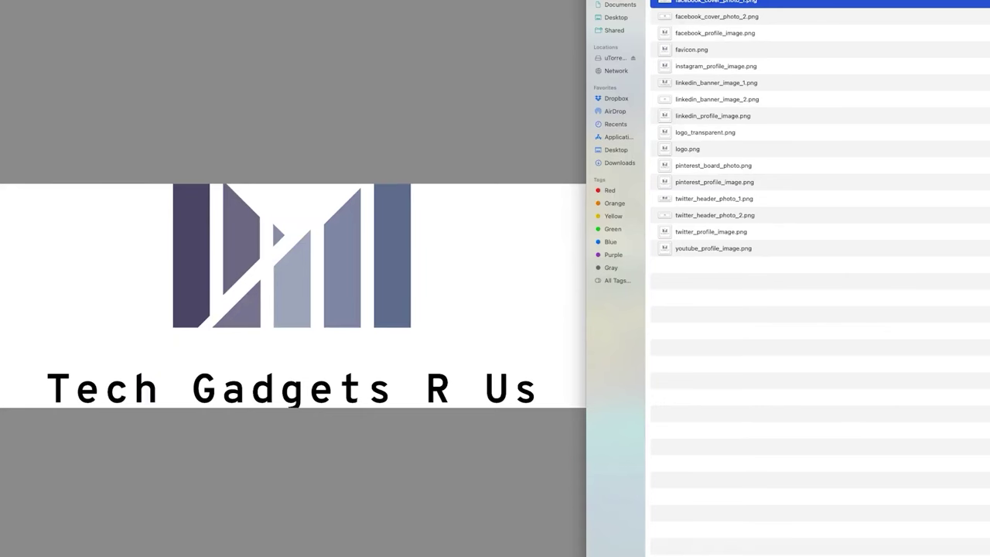
left_click(704, 132)
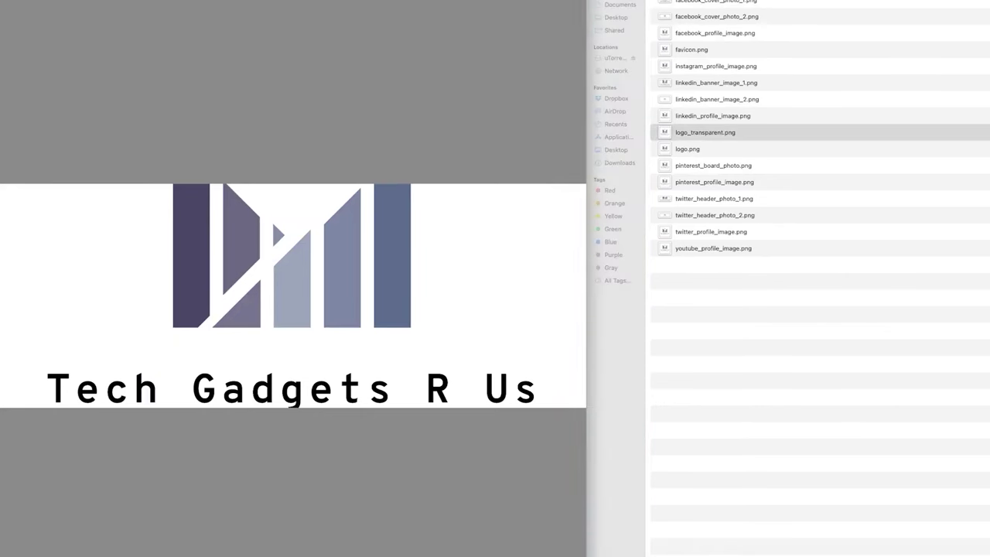
key("space")
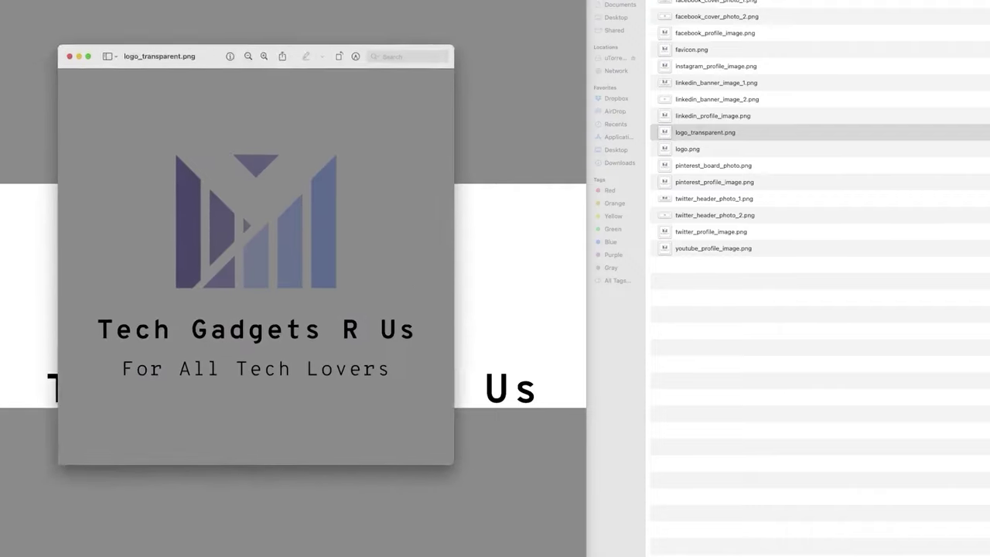
key("Down")
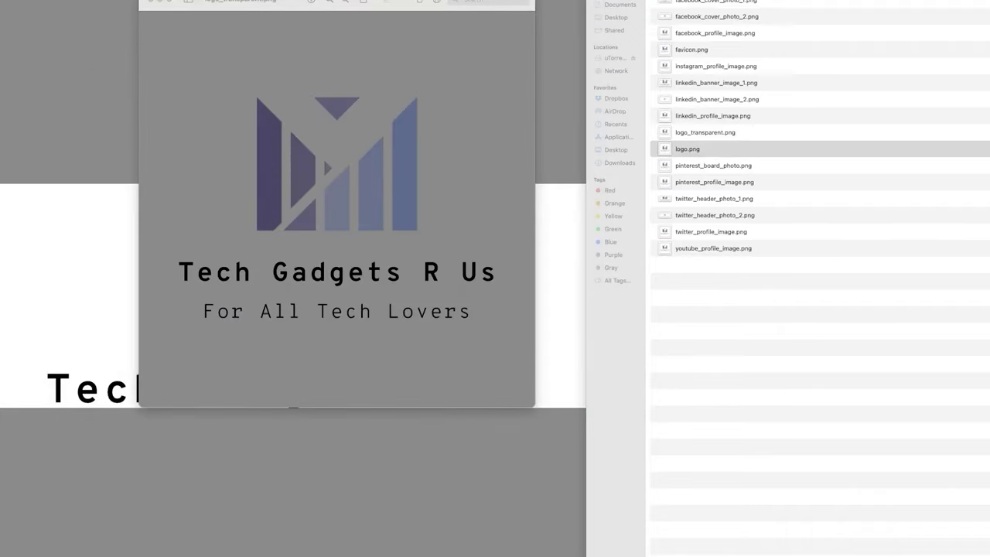
key("super+o")
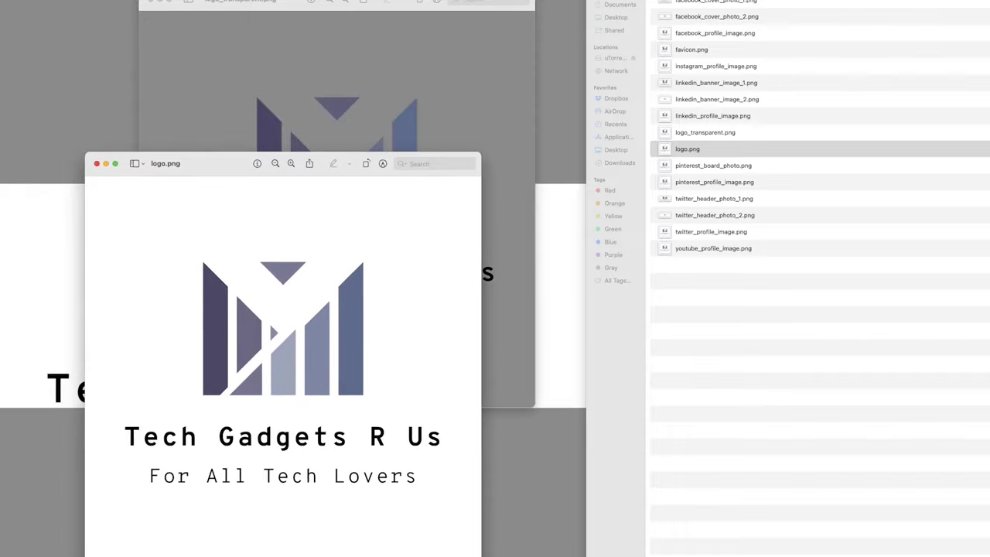
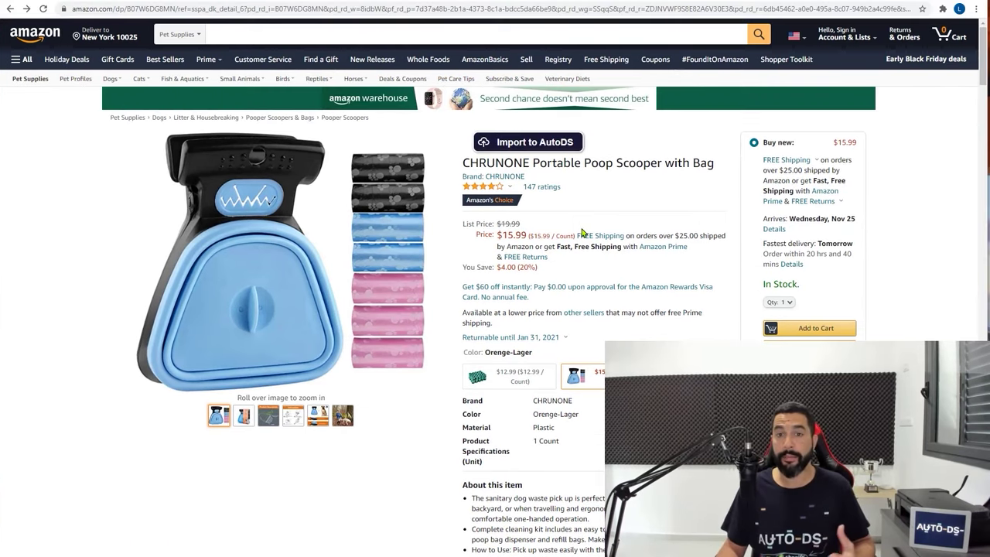
Copy the Amazon scooper page link and start adding a product to the petshopdiscounts store
left_click(464, 9)
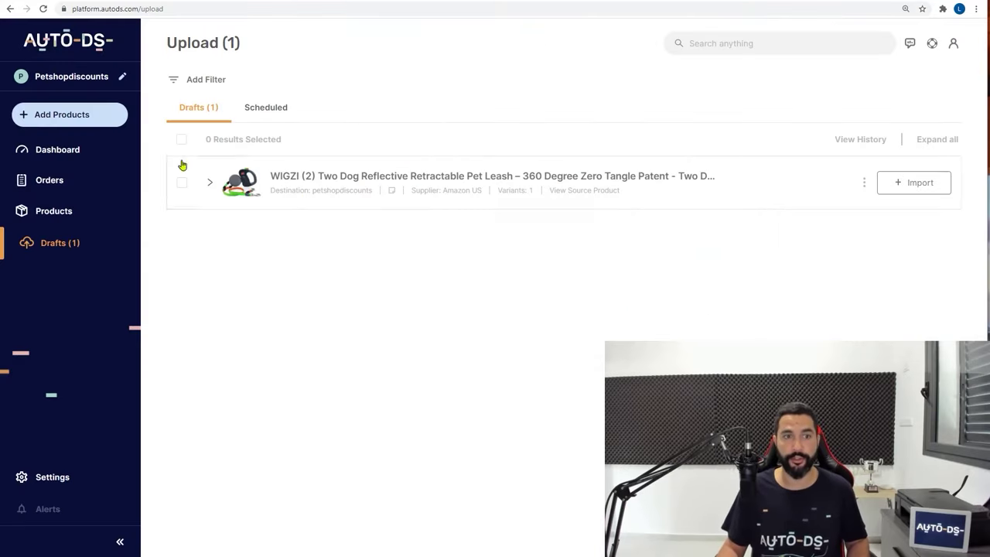
left_click(62, 115)
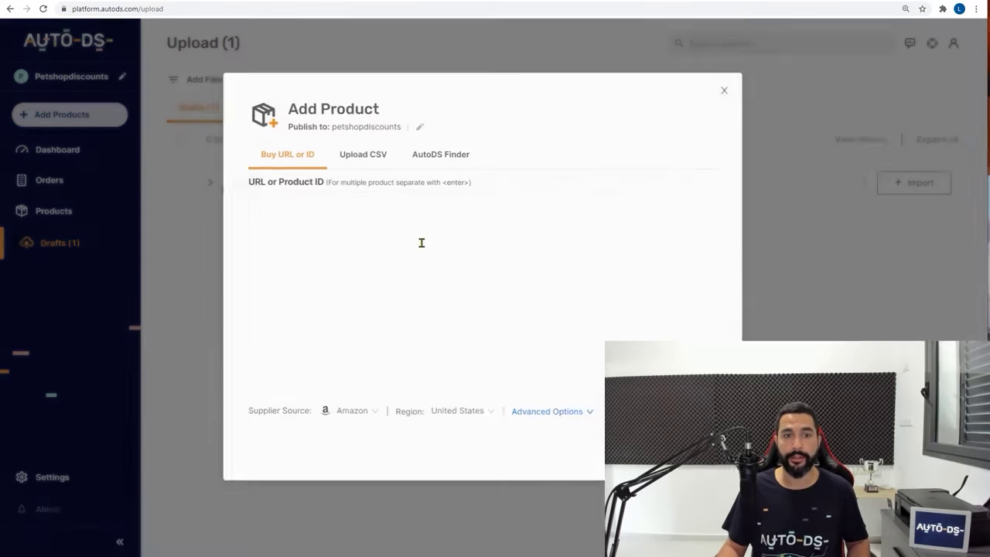
Import the CHRUNONE Portable Poop Scooper from its Amazon URL as a draft, keeping default settings
key("ctrl+v")
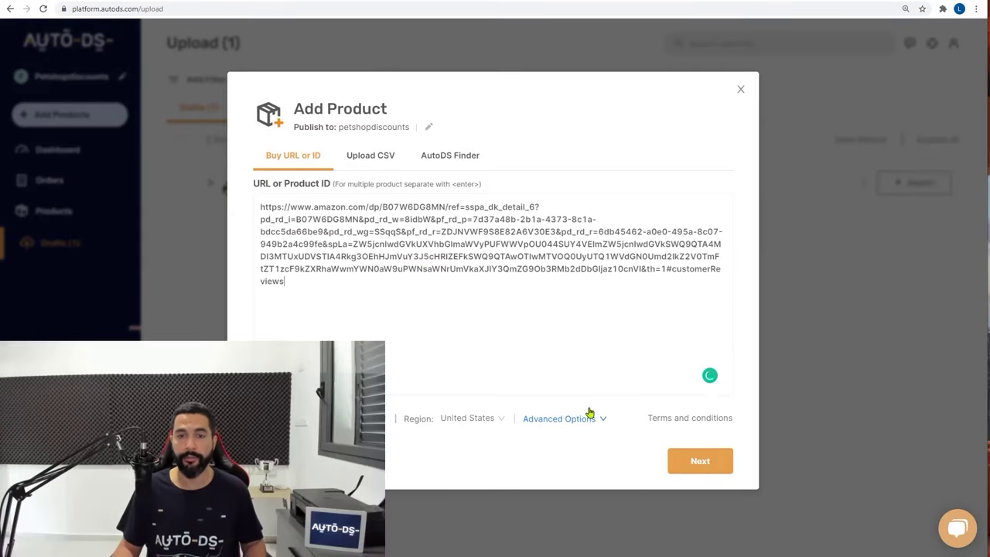
left_click(677, 460)
left_click(677, 459)
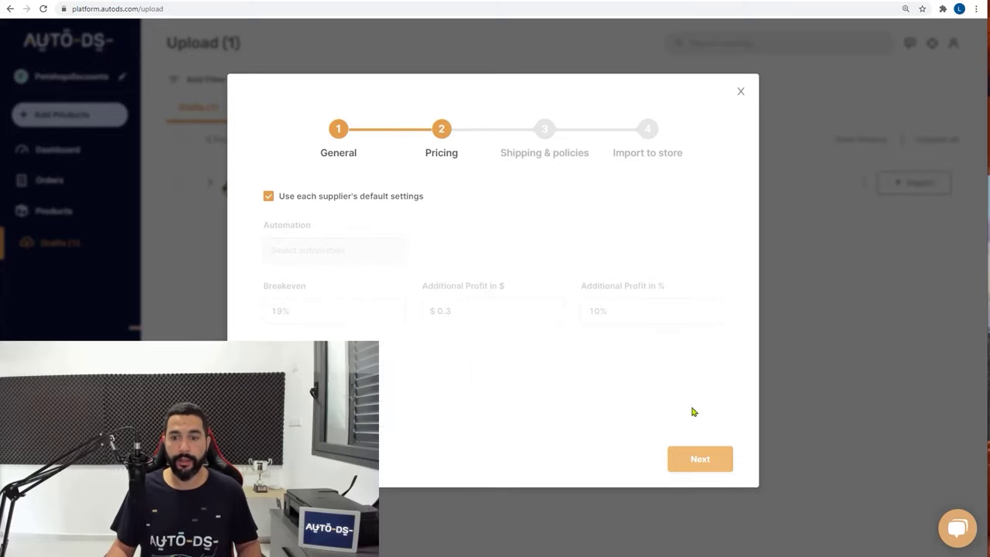
left_click(706, 461)
left_click(701, 459)
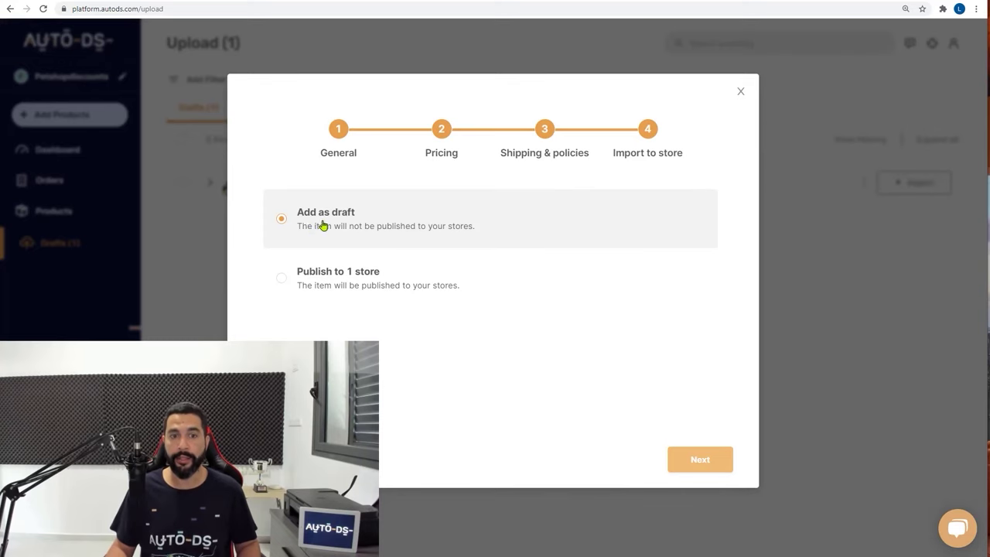
left_click(687, 458)
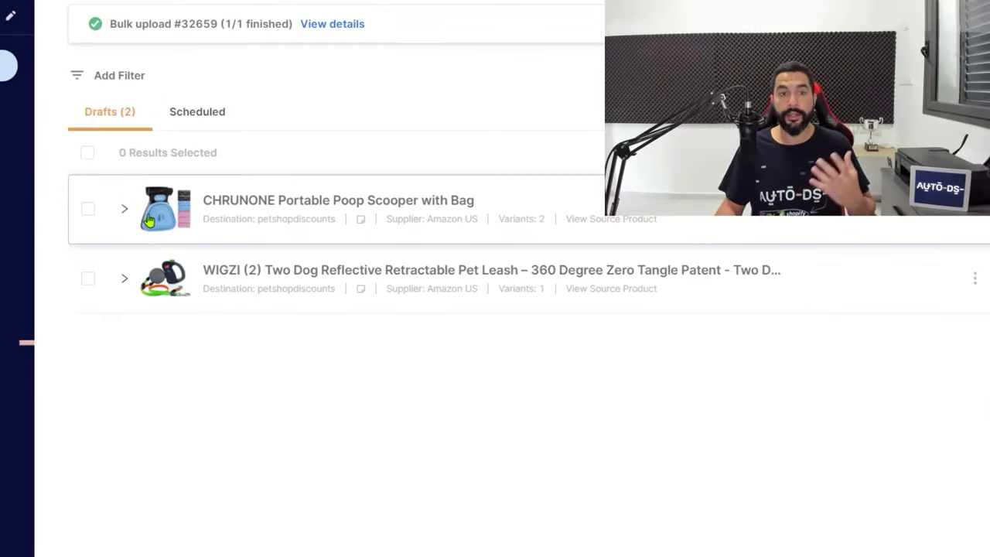
Expand the WIGZI leash draft, collapse the CHRUNONE scooper draft, and focus the leash's Title field
left_click(124, 210)
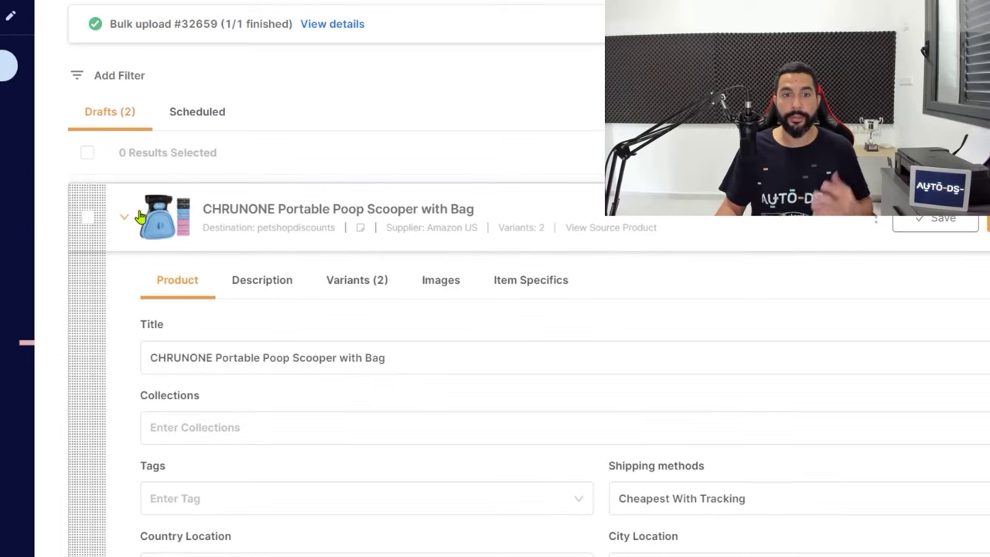
scroll(82, 527, "down", 2)
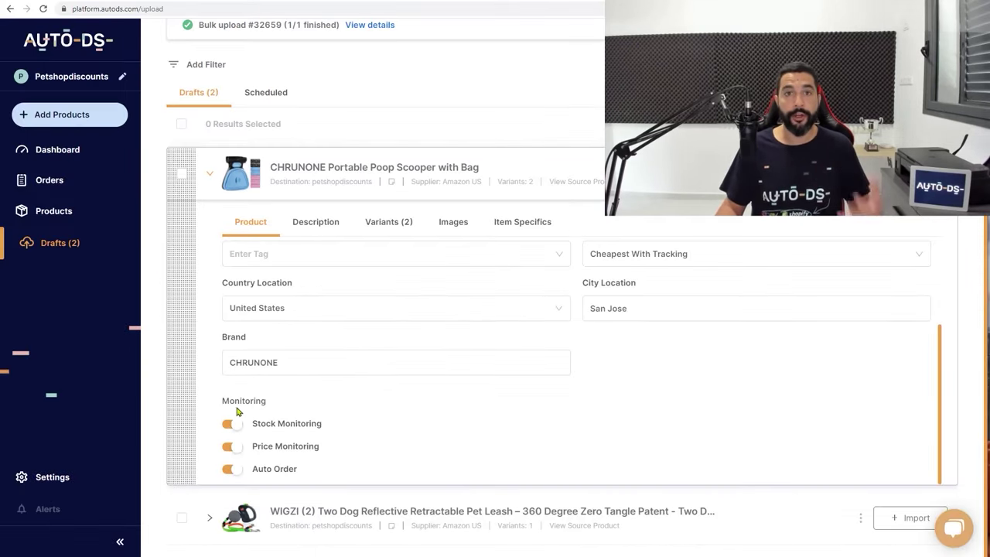
left_click(209, 518)
scroll(356, 515, "down", 4)
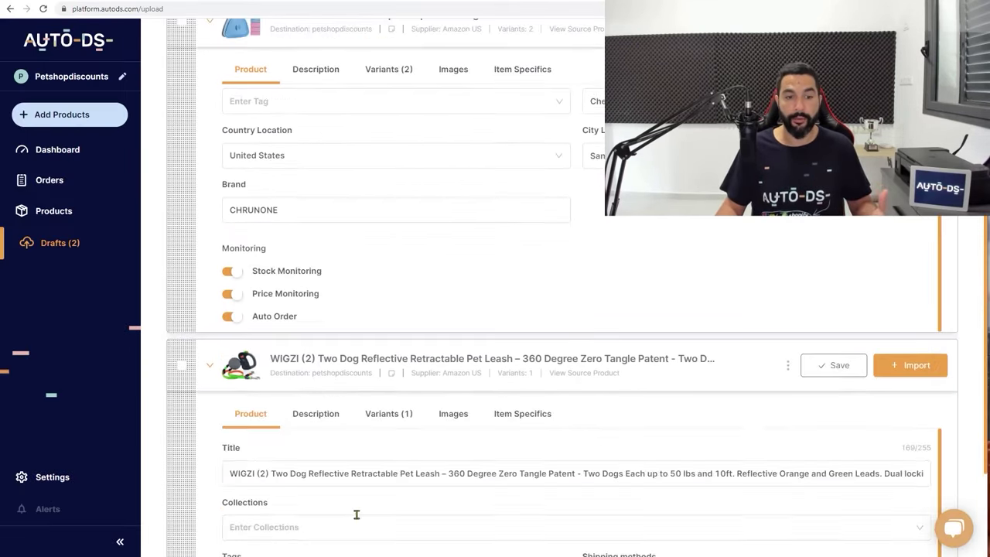
scroll(206, 248, "up", 2)
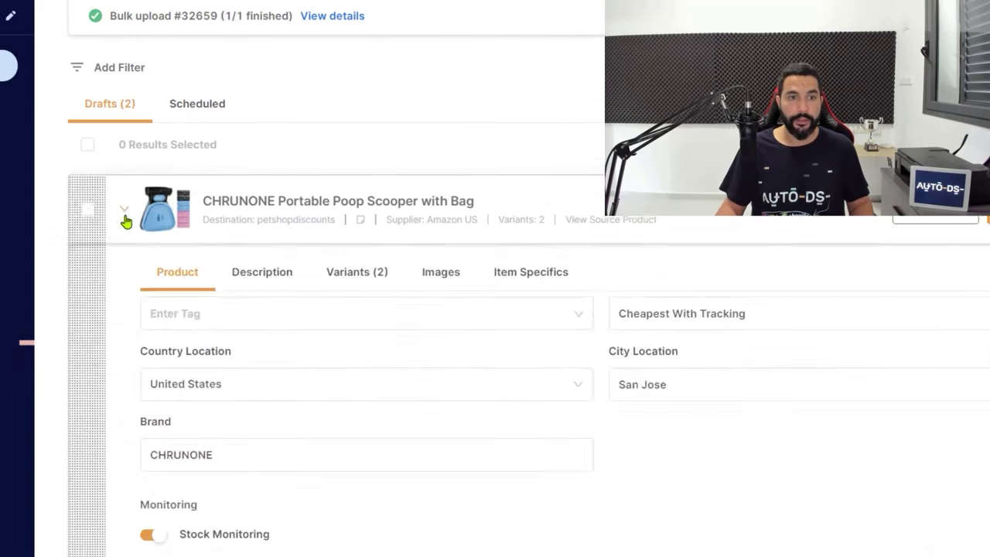
left_click(210, 141)
scroll(209, 394, "up", 2)
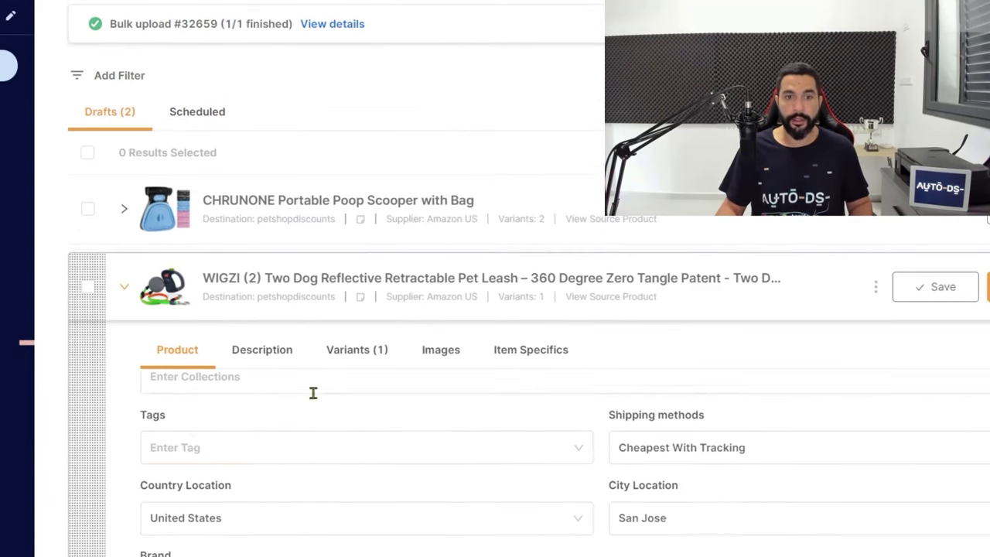
left_click(433, 286)
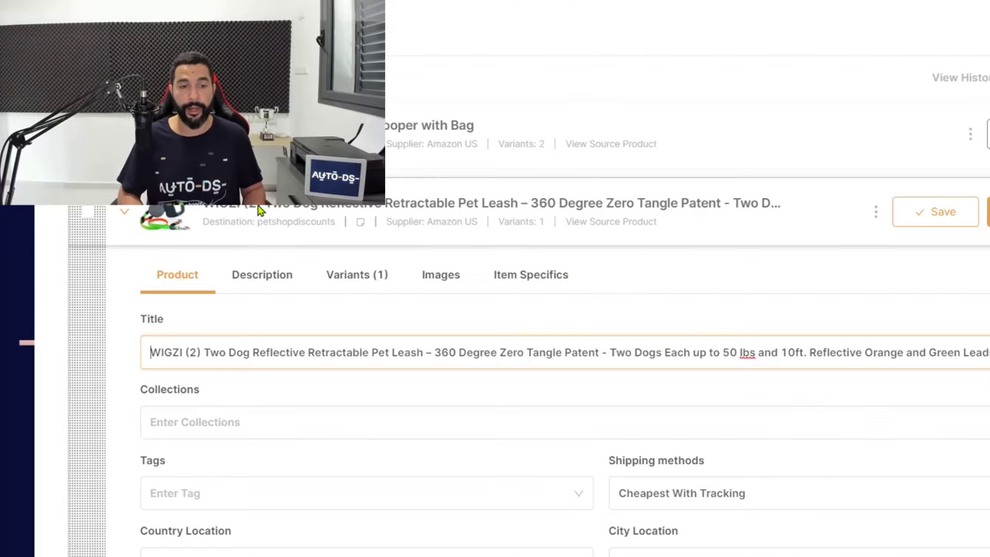
Strip the 'WIGZI (2)' prefix and '360 Degree Zero Tangle Patent' phrase from the leash title
key("shift+Right")
key("shift+Right")
key("shift+Right")
key("shift+Right")
key("shift+Right")
key("shift+Right")
key("shift+Right")
key("shift+Right")
key("shift+Right")
key("shift+Right")
key("BackSpace")
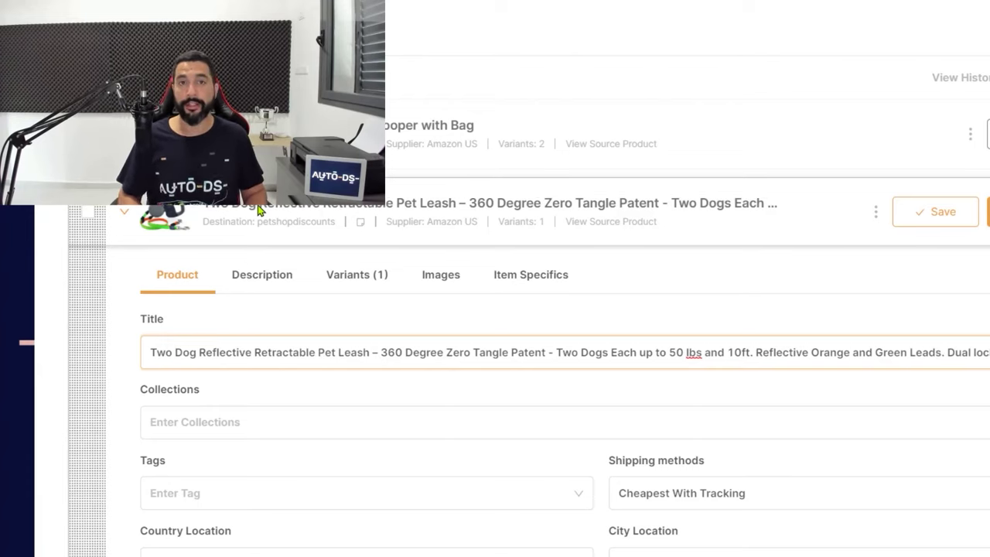
key("ctrl+Right")
key("ctrl+Right")
key("ctrl+Right")
key("ctrl+Right")
key("ctrl+Right")
key("ctrl+Right")
key("Delete")
key("Delete")
key("ctrl+shift+Right")
key("ctrl+shift+Right")
key("ctrl+shift+Right")
key("ctrl+shift+Right")
key("ctrl+shift+Right")
key("ctrl+shift+Right")
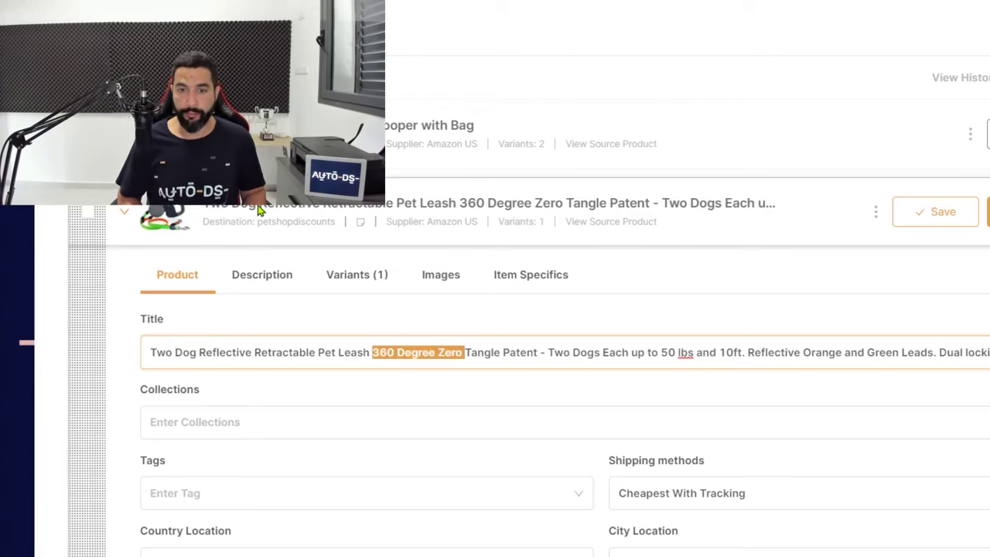
key("BackSpace")
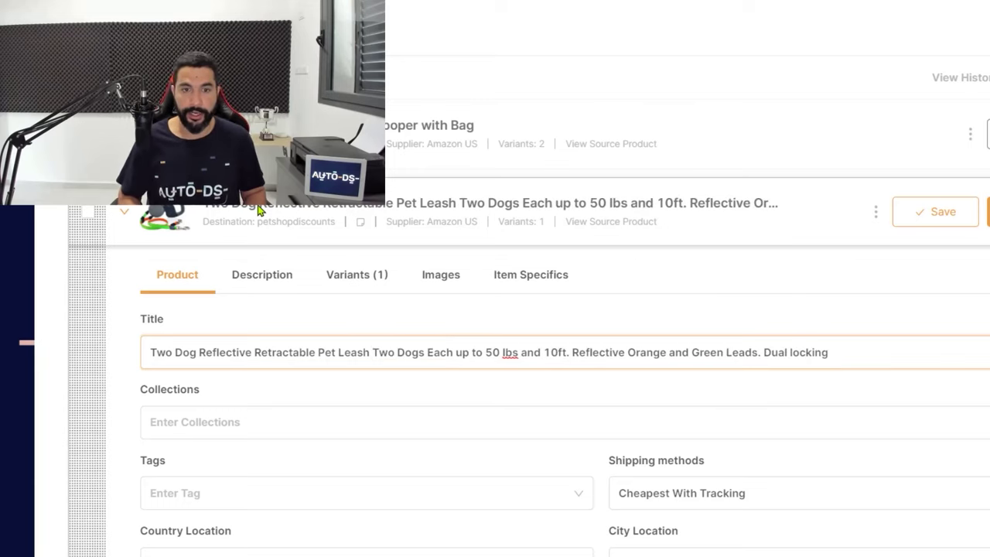
key("ctrl+shift+Right")
key("ctrl+Right")
key("ctrl+shift+Right")
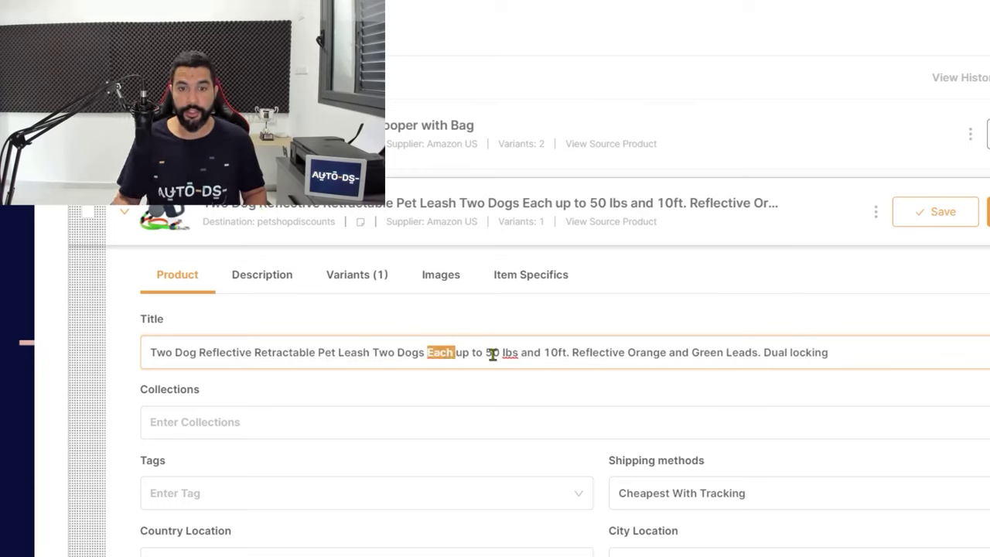
key("ctrl+Right")
key("ctrl+Right")
key("ctrl+Right")
Cut 'Each up to 50 lbs', the 10ft detail and extra words so the title ends 'Dual Lock'
key("ctrl+Left")
key("ctrl+BackSpace")
key("ctrl+BackSpace")
key("ctrl+BackSpace")
key("ctrl+shift+Right")
key("ctrl+shift+Right")
key("ctrl+shift+Right")
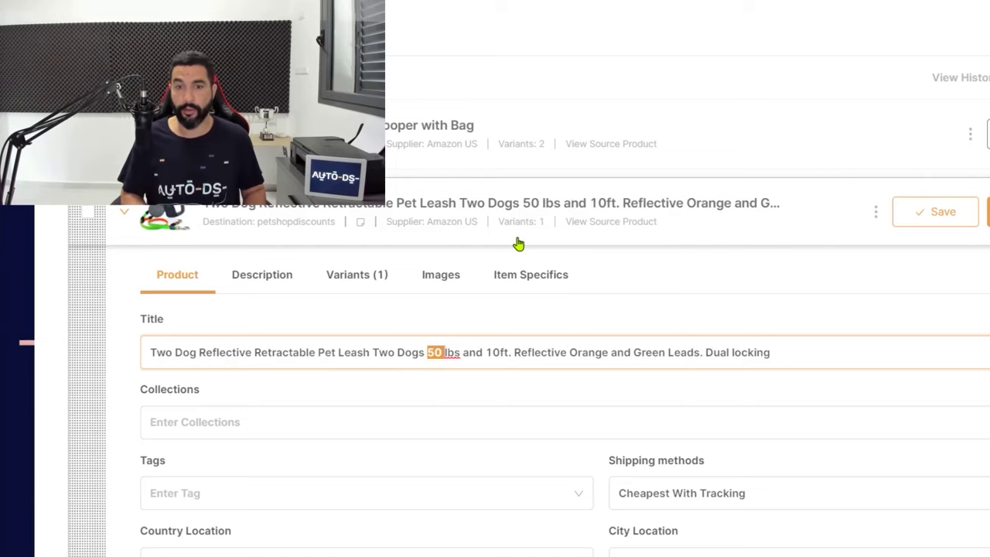
key("ctrl+shift+Right")
key("ctrl+shift+Right")
key("BackSpace")
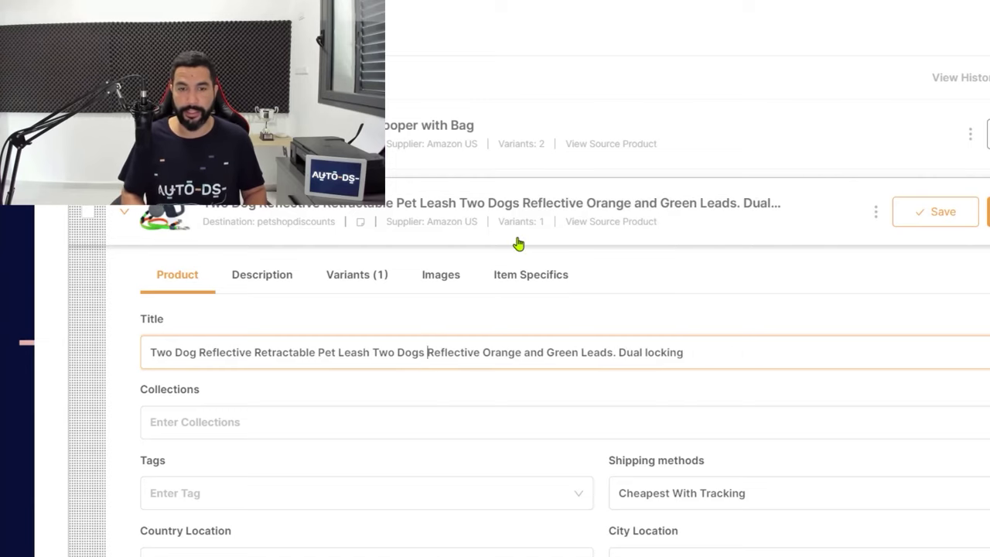
key("ctrl+shift+Right")
key("BackSpace")
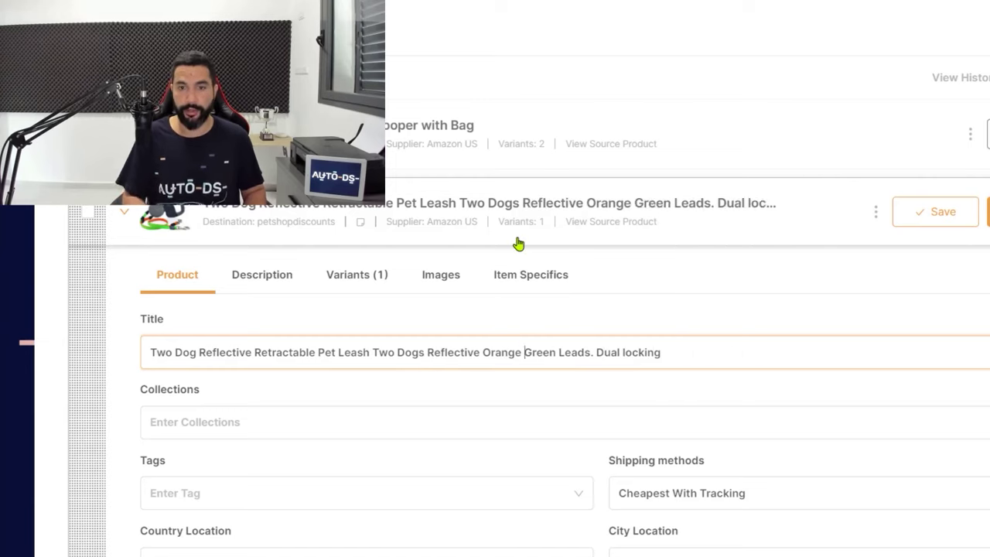
key("BackSpace")
key("ctrl+Right")
key("ctrl+Right")
key("ctrl+shift+Right")
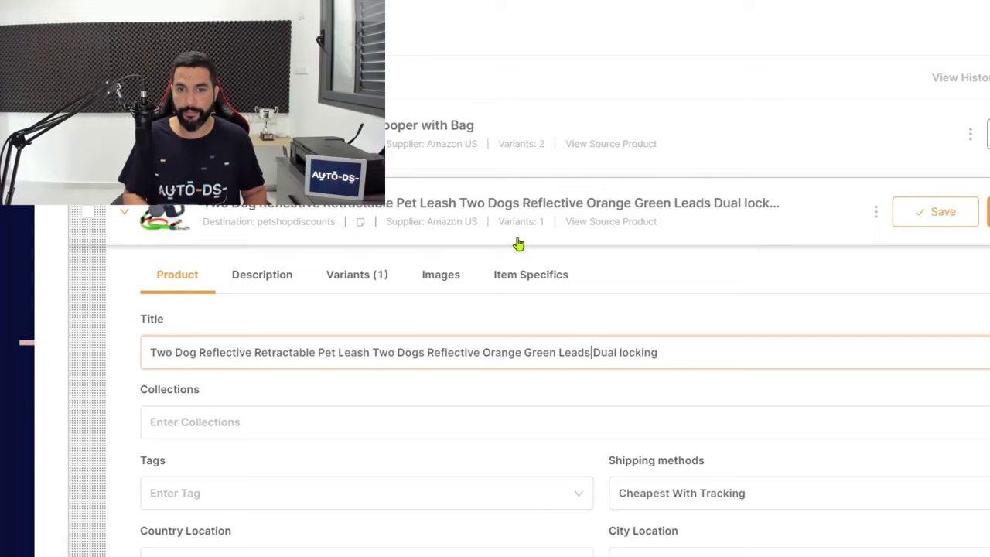
key("BackSpace")
type("Lock")
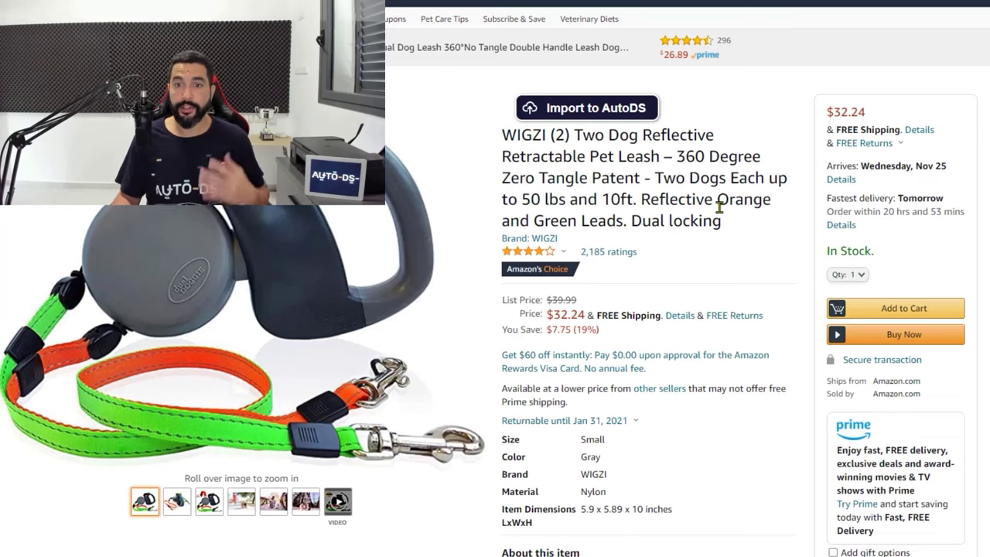
scroll(656, 197, "down", 5)
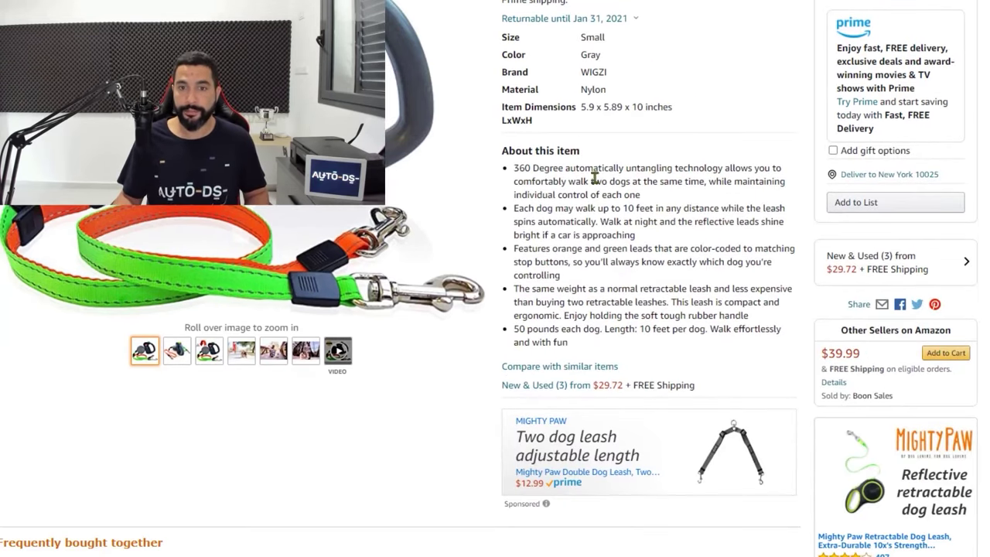
scroll(595, 178, "down", 10)
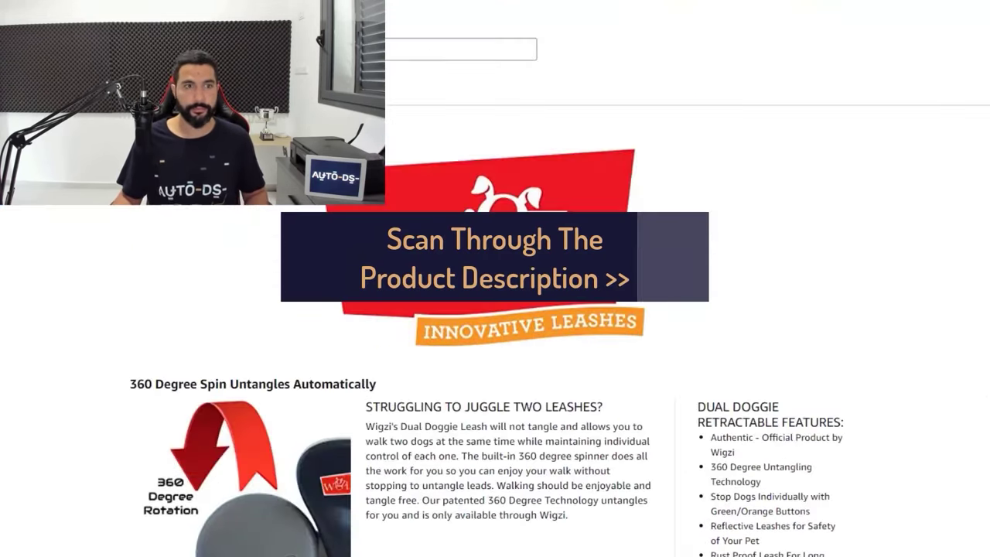
scroll(309, 278, "down", 2)
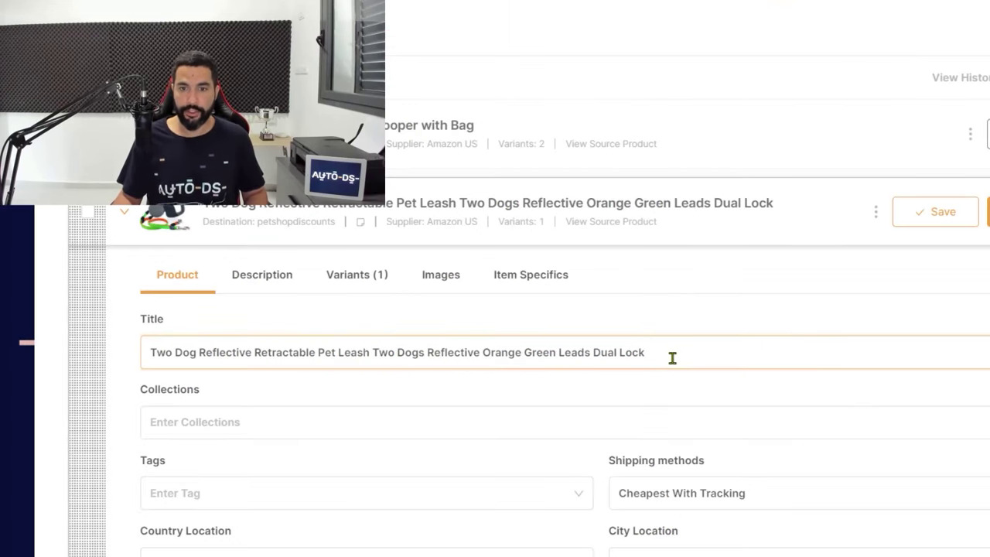
Append 'Tangle-Free' to the leash title after 'Dual Lock'
left_click(671, 357)
type("T")
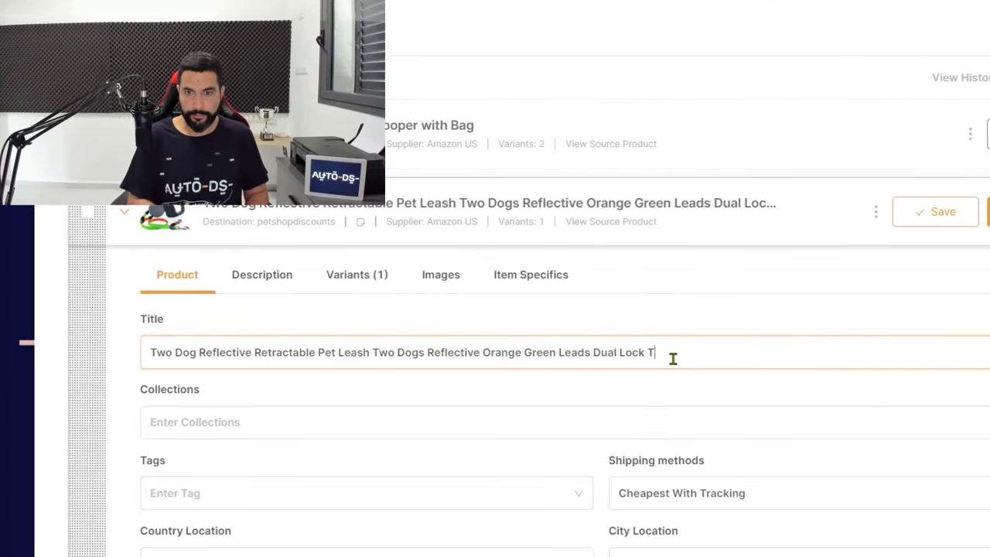
type("angle-Free")
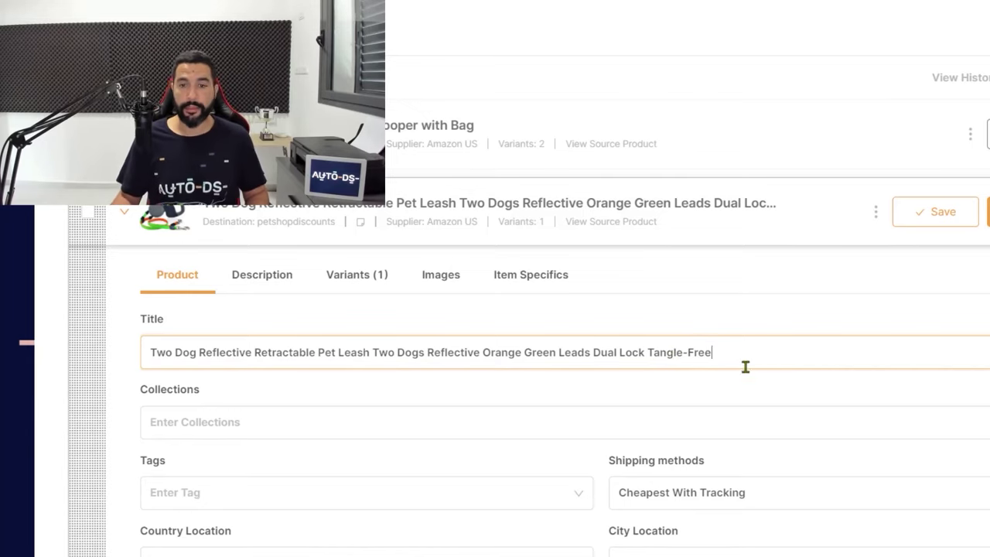
scroll(232, 354, "down", 1)
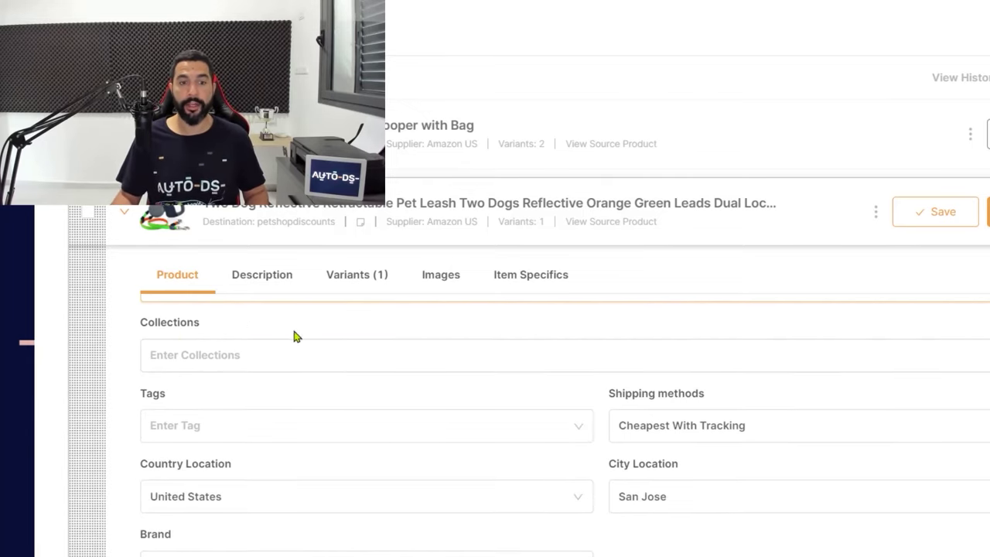
scroll(242, 357, "up", 1)
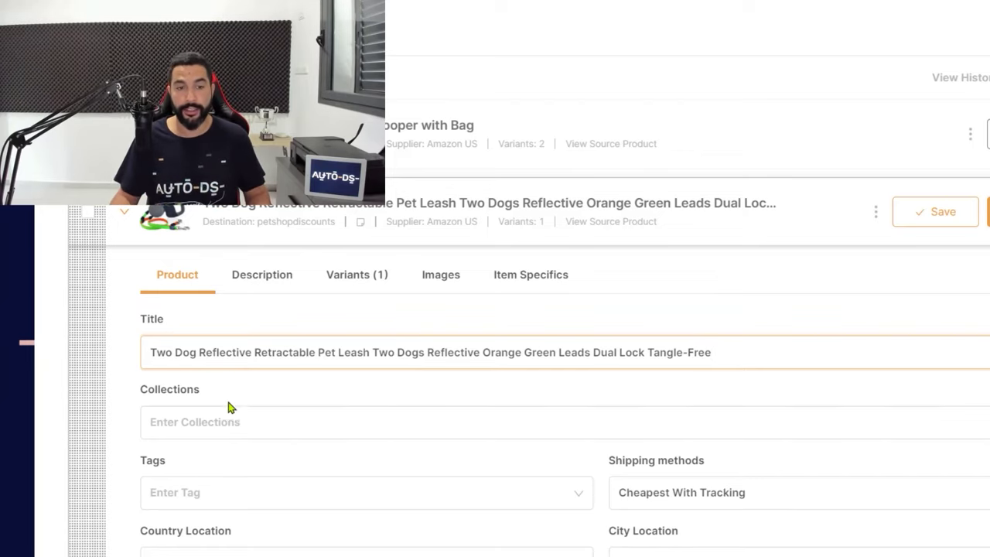
Add the leash draft to the Home page collection
left_click(222, 418)
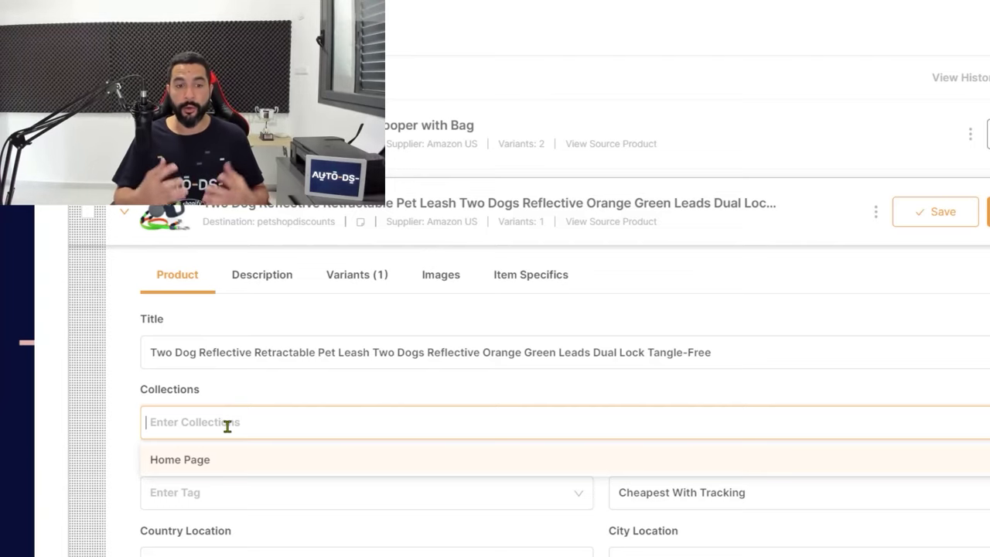
left_click(201, 467)
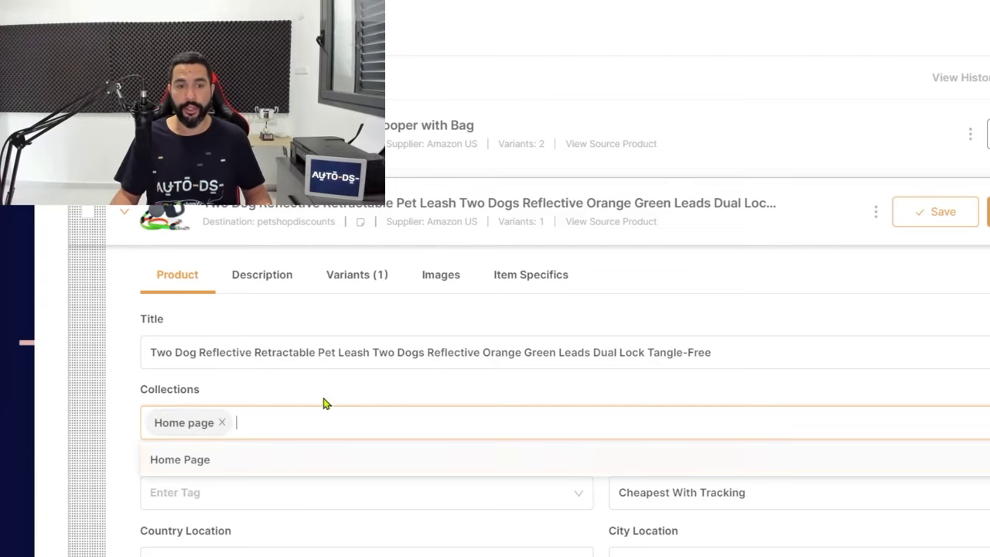
left_click(114, 457)
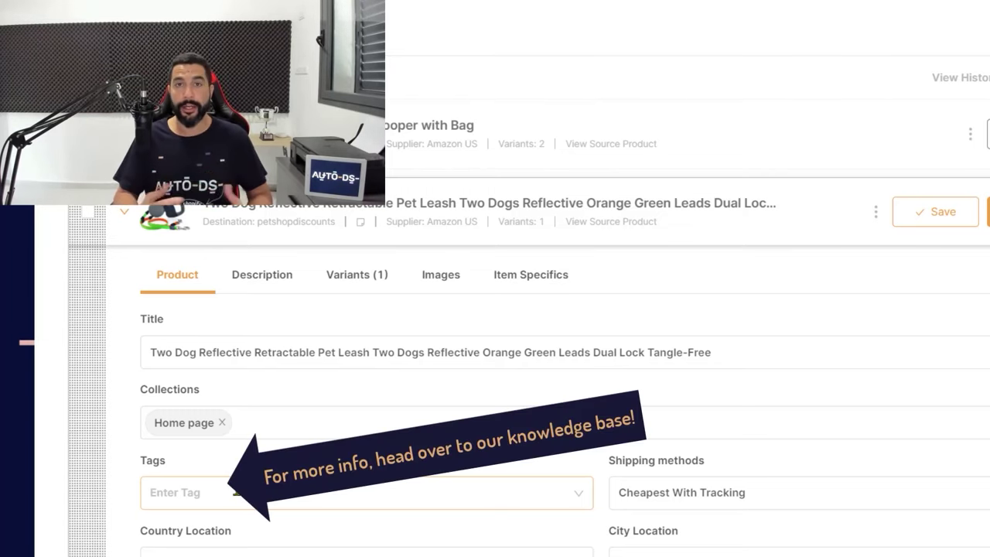
Tag the leash draft with Pet and Dog Leash
left_click(236, 492)
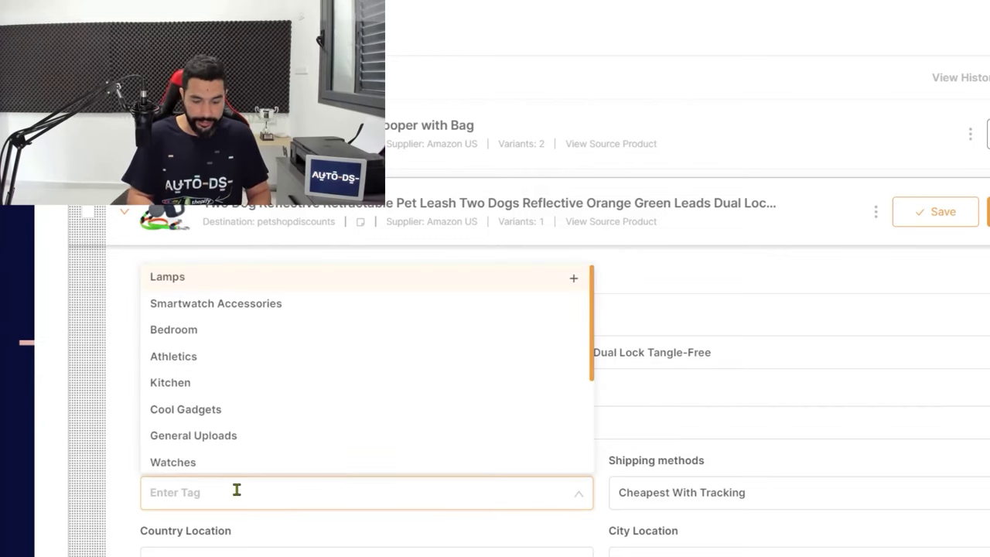
type("Pet")
key("Return")
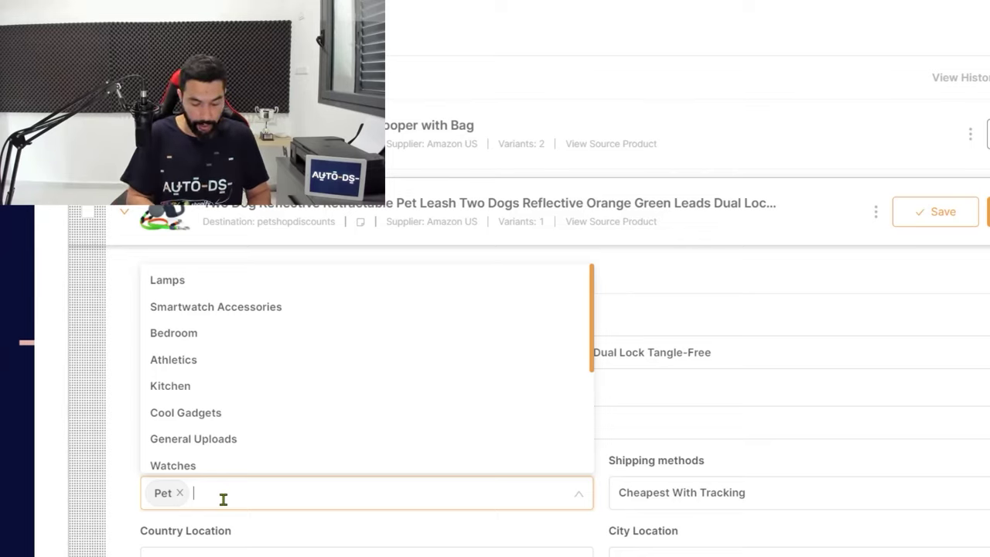
type("Dog Leash")
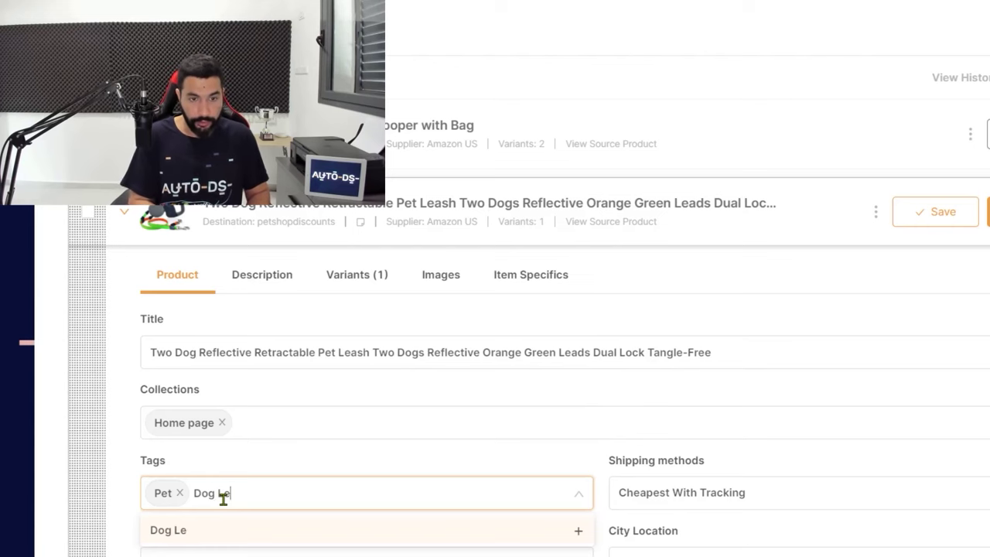
key("Return")
scroll(657, 426, "down", 1)
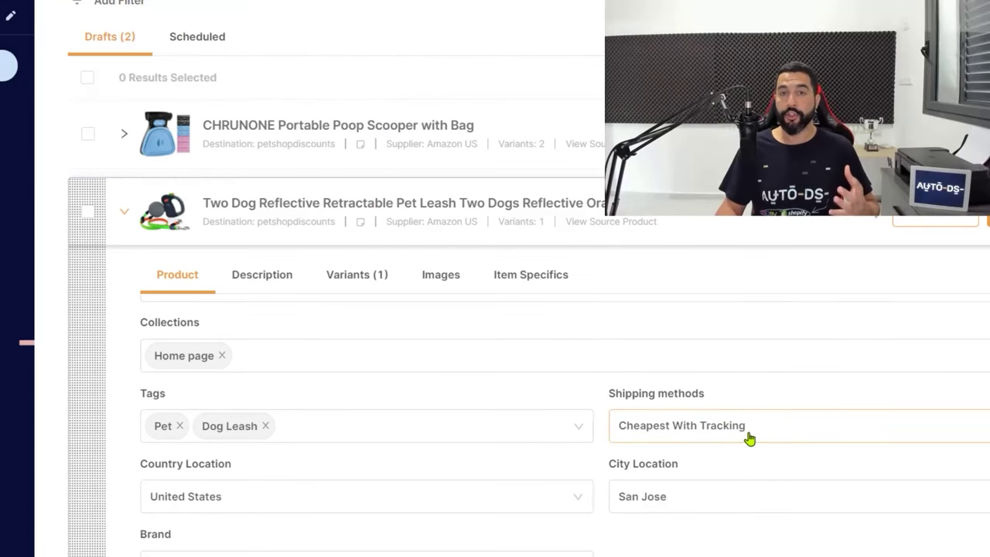
Keep Cheapest With Tracking as the shipping method and San Jose as the city
left_click(746, 433)
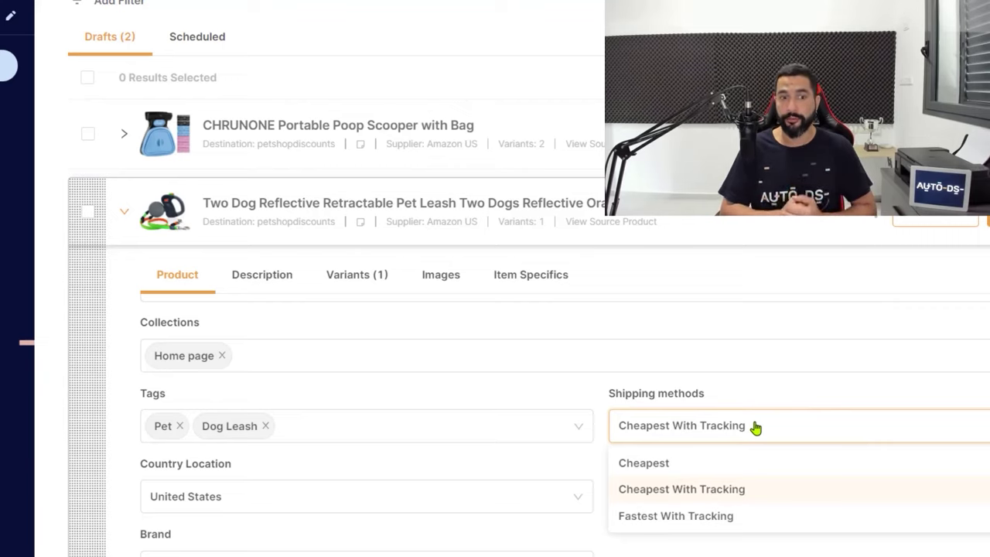
left_click(768, 492)
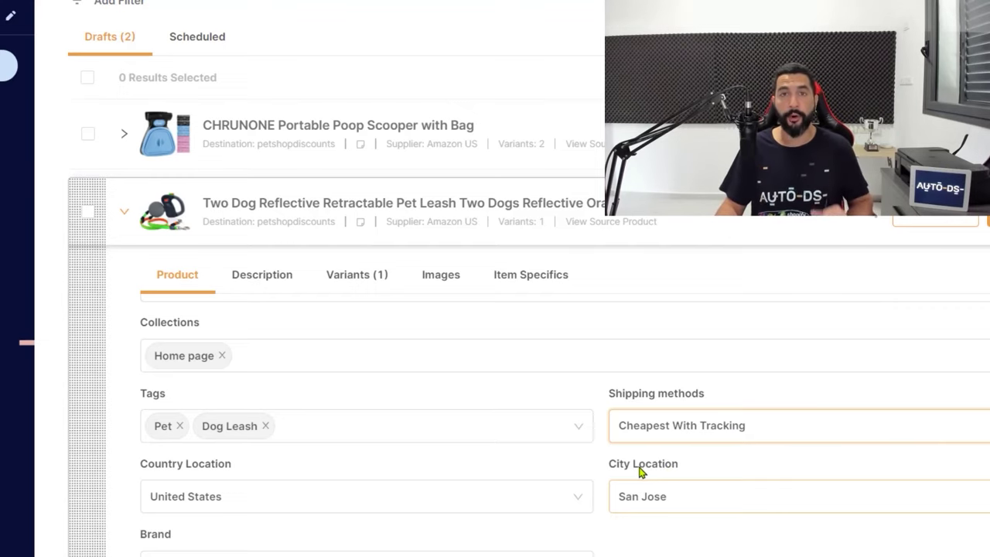
scroll(639, 474, "down", 1)
scroll(503, 464, "down", 1)
scroll(471, 427, "up", 1)
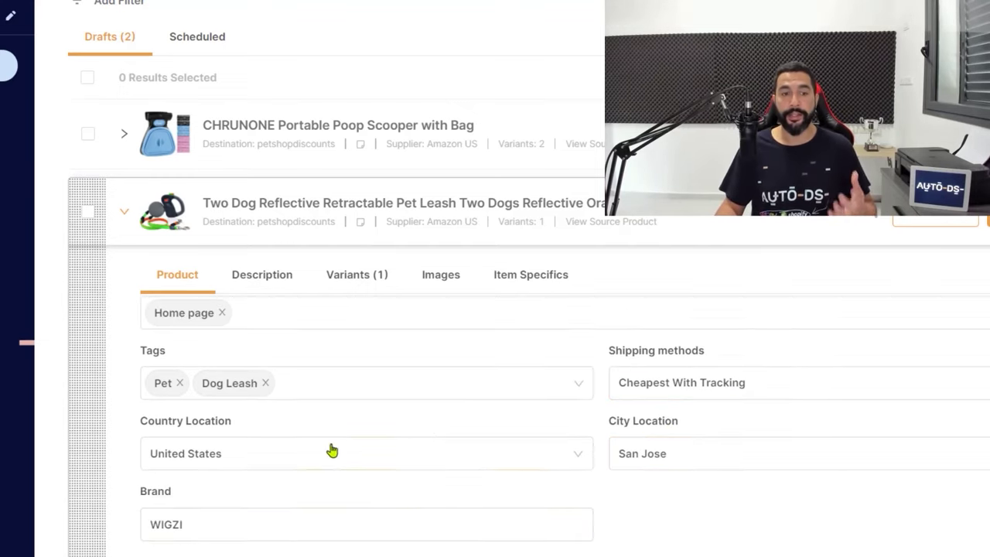
scroll(271, 426, "down", 1)
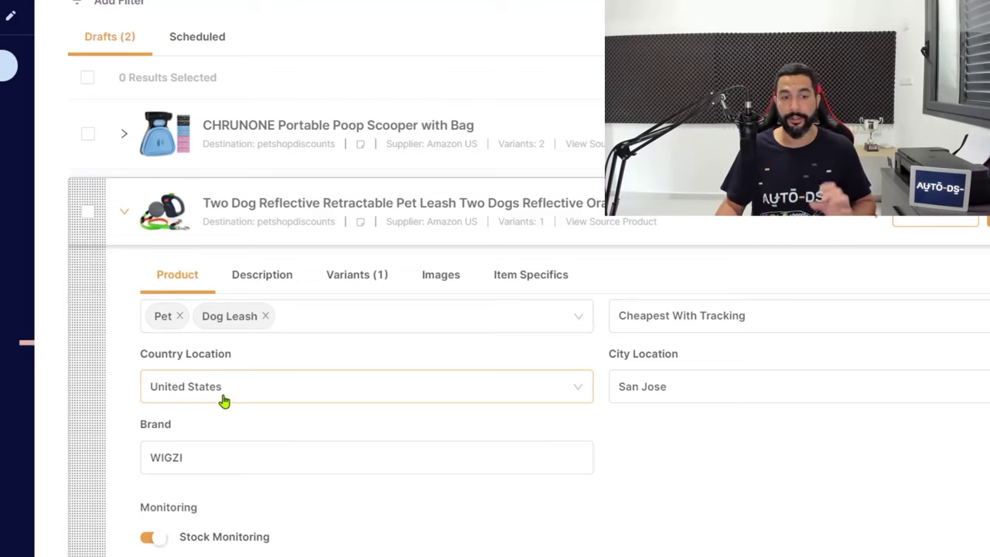
triple_click(670, 387)
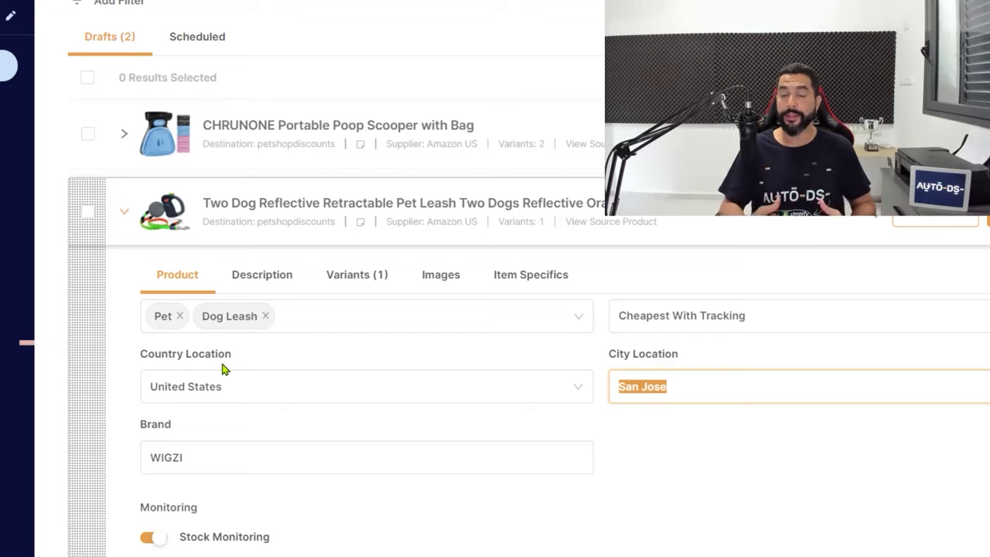
left_click(674, 398)
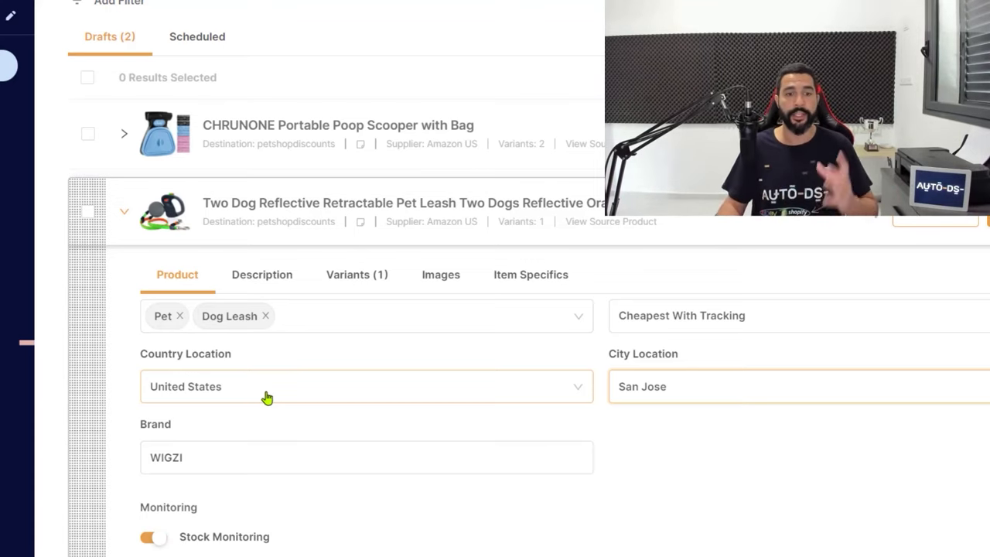
Change the brand from WIGZI to Branded, then select the imported bullets in the Description editor
left_click(267, 398)
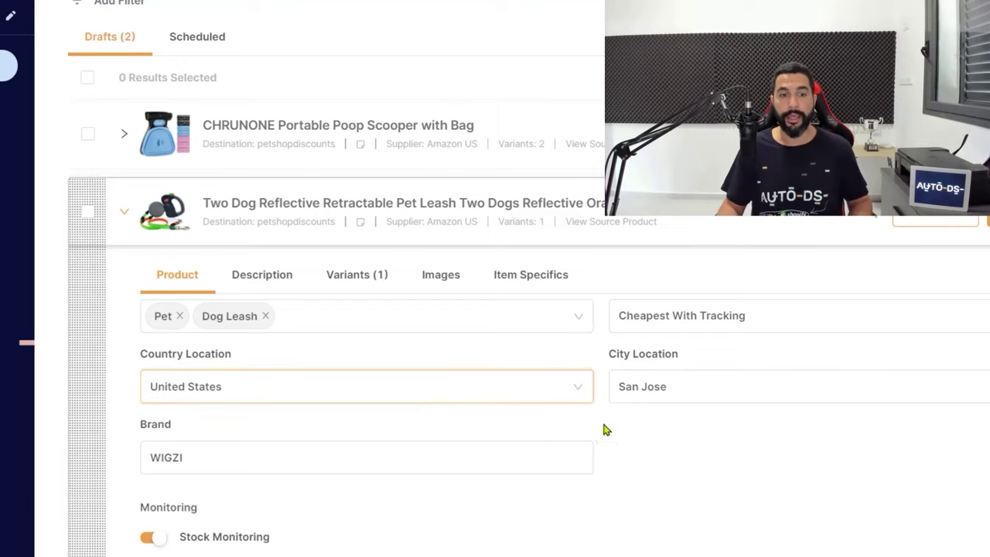
left_click(314, 469)
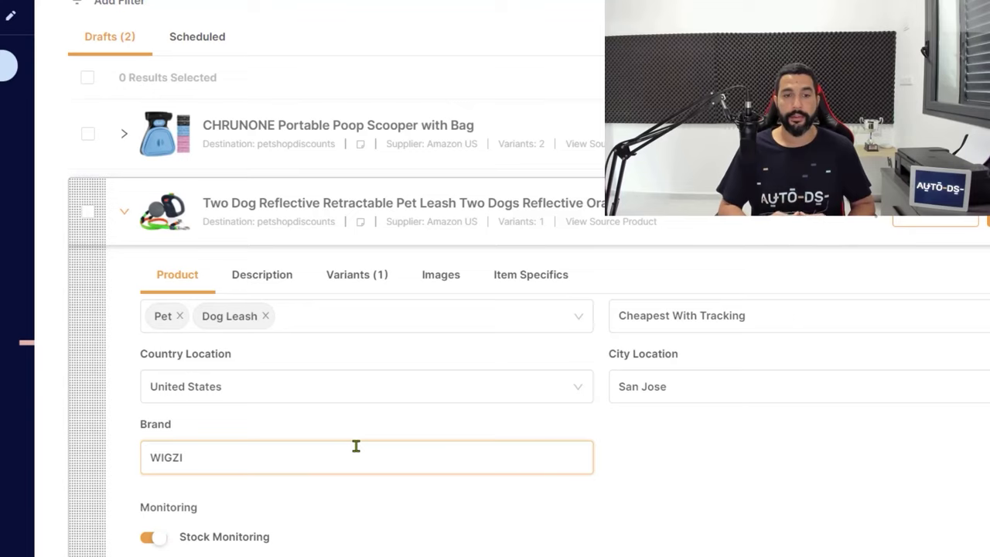
left_click_drag(228, 464, 152, 447)
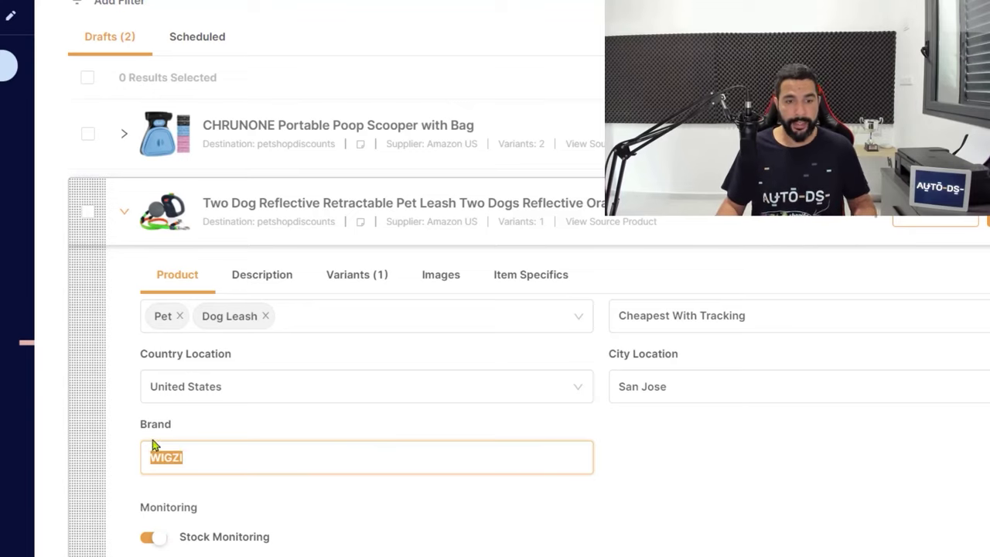
type("Branded")
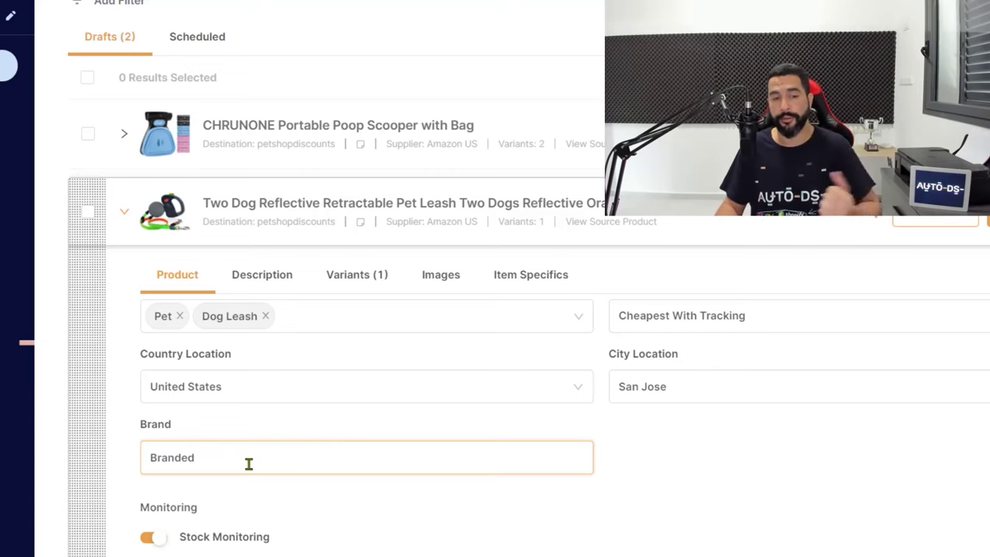
left_click(405, 513)
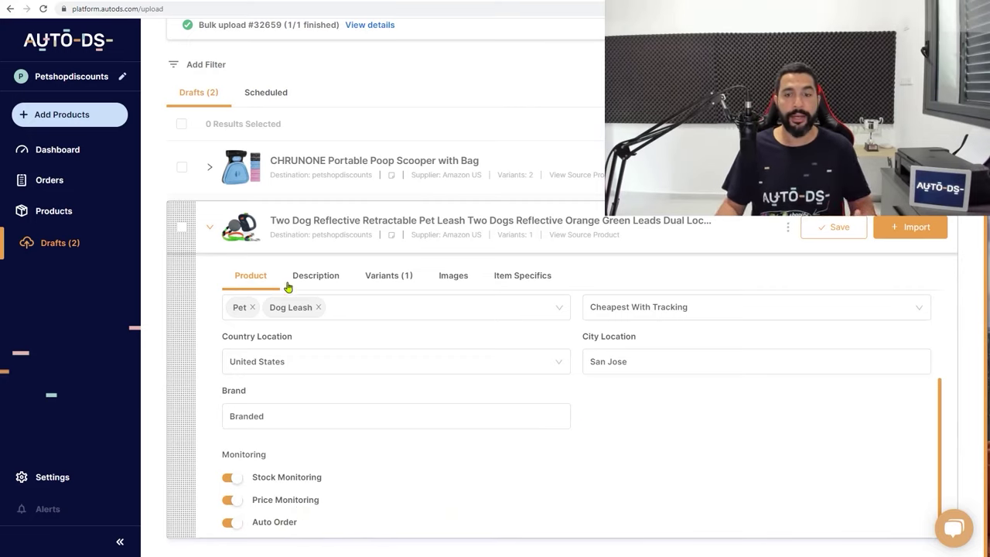
left_click(324, 282)
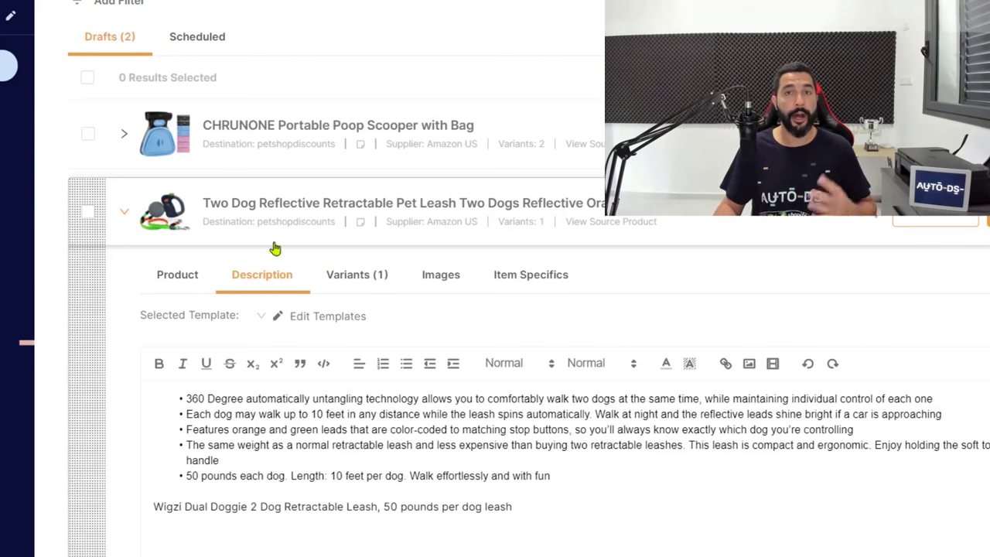
left_click_drag(532, 503, 175, 396)
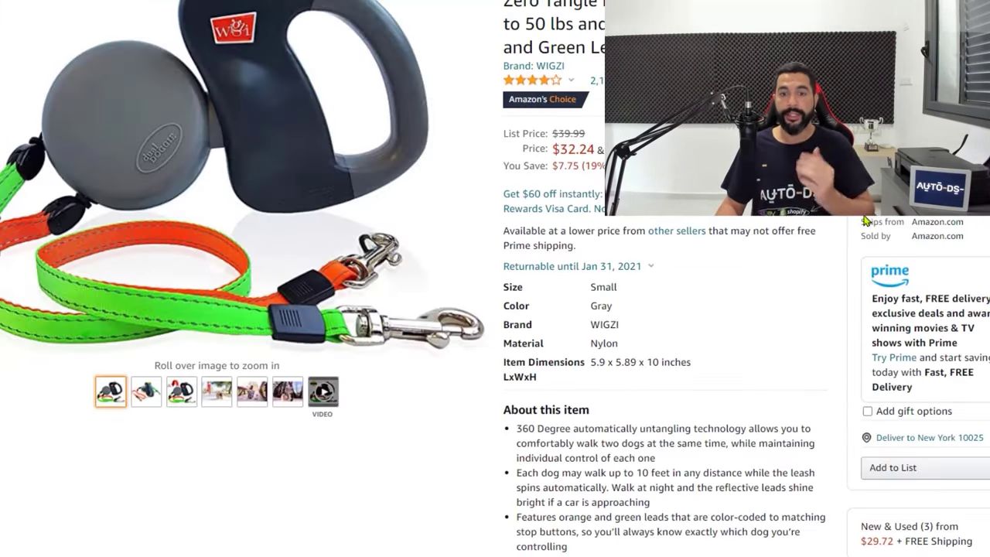
Paste the rewritten pitch paragraph and feature bullets above the leash's original description bullets
scroll(865, 222, "down", 2)
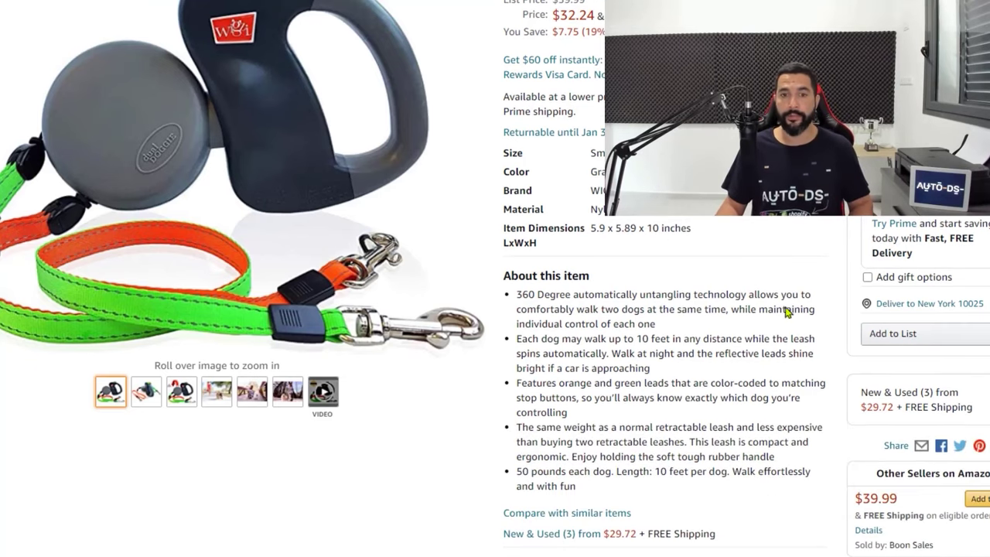
left_click_drag(523, 295, 636, 452)
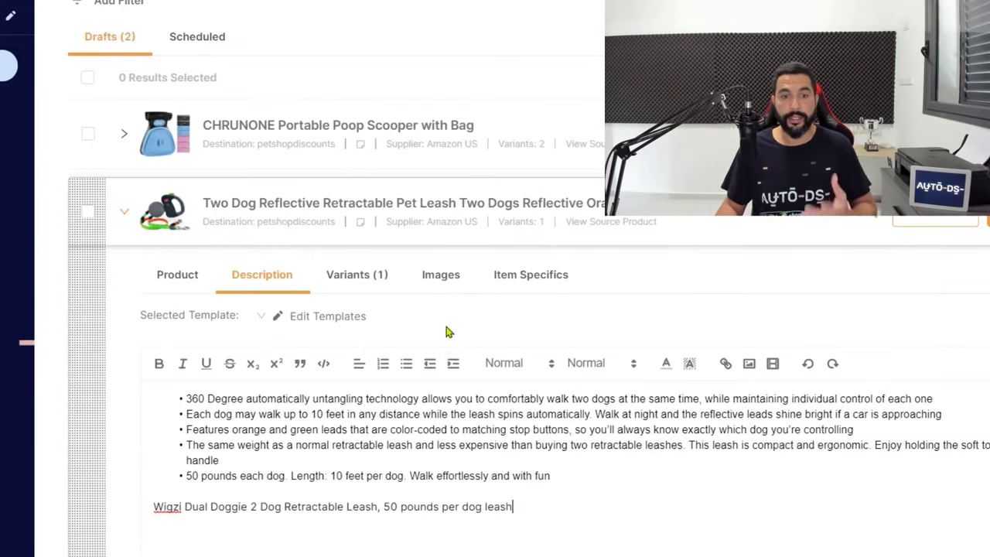
key("Up")
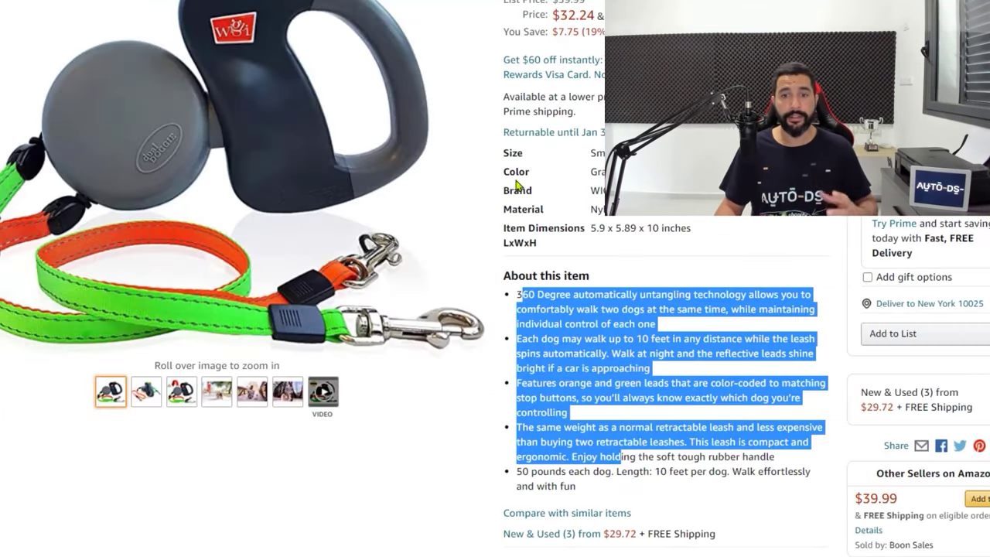
left_click(691, 376)
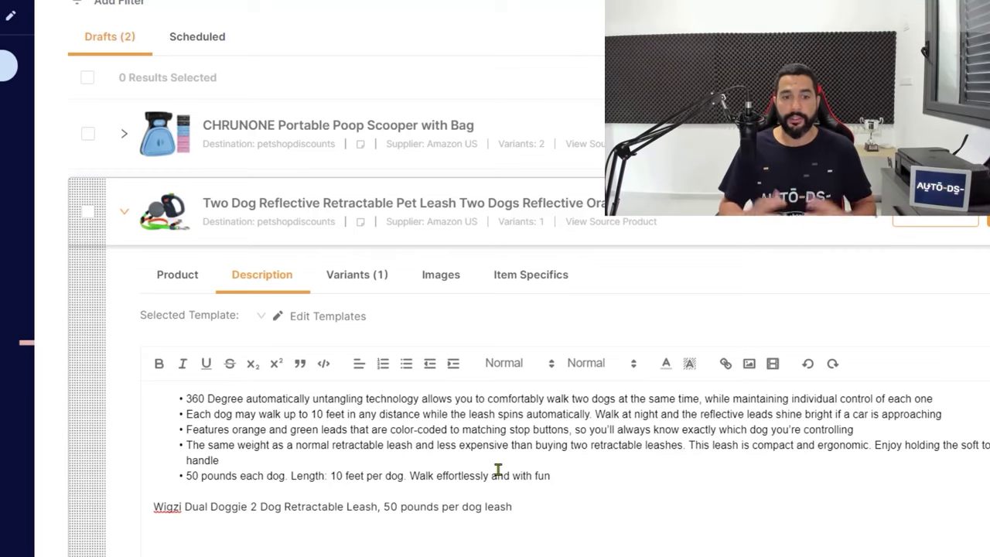
left_click(259, 402)
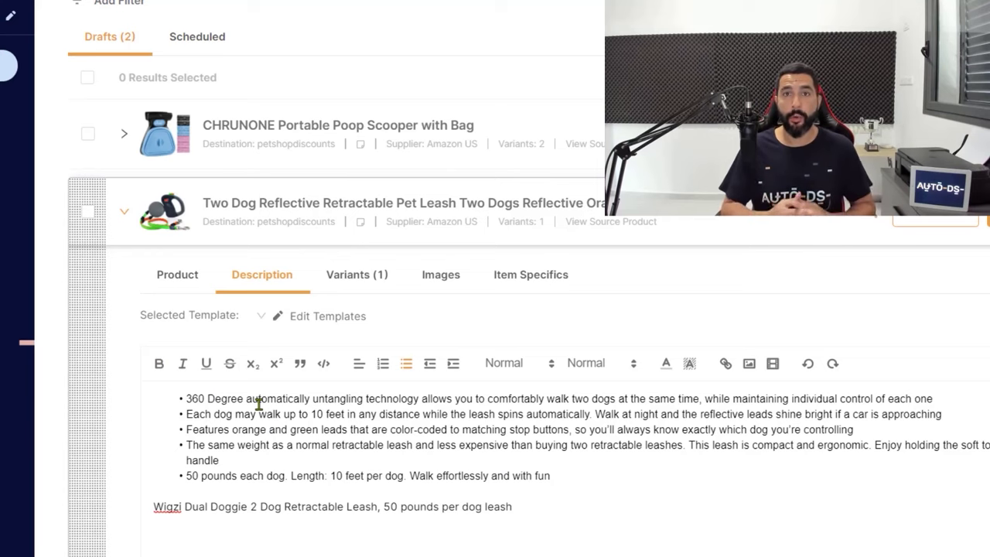
key("ctrl+v")
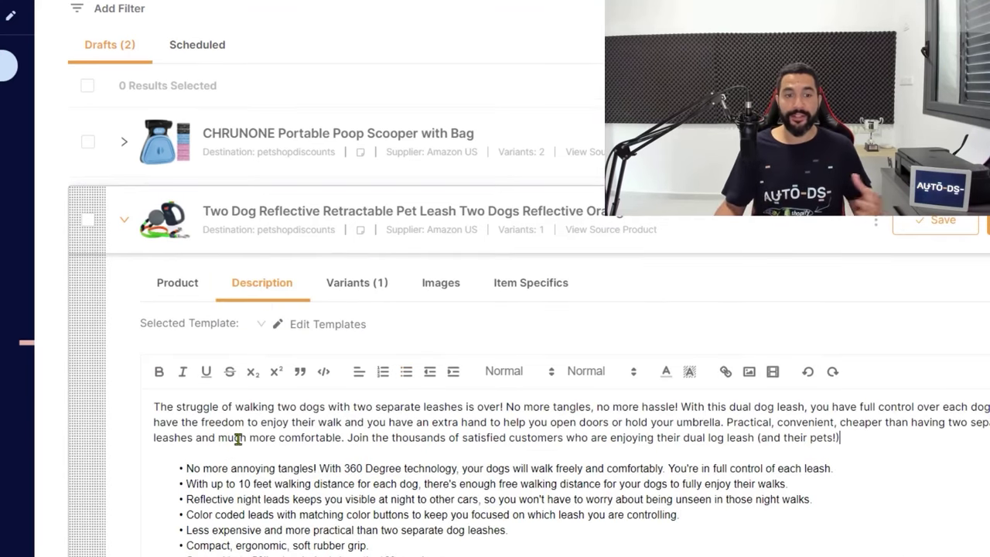
Look over the new description bullets, including the Less expensive and Color coded ones
left_click_drag(164, 403, 206, 426)
left_click(261, 483)
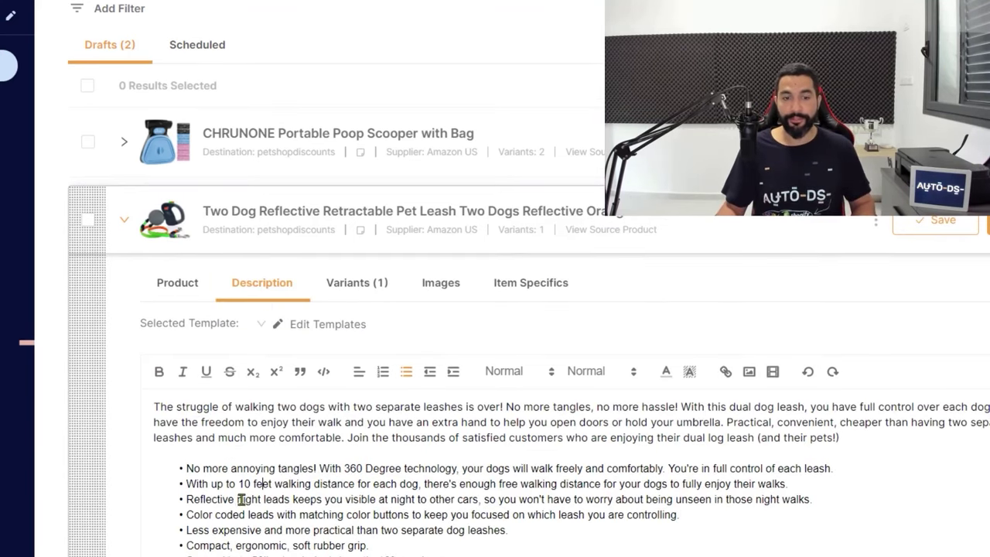
scroll(241, 499, "down", 2)
left_click(258, 462)
scroll(279, 500, "down", 1)
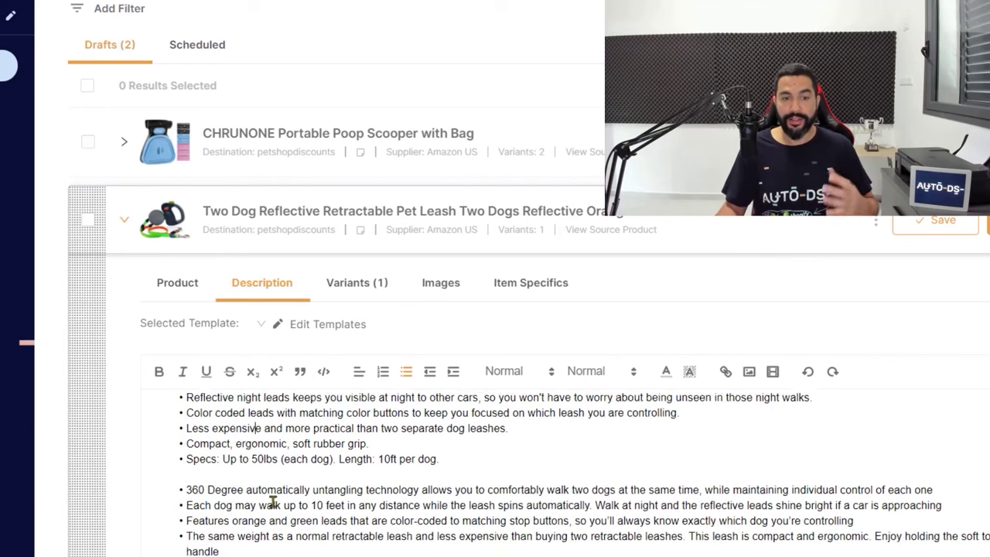
scroll(272, 501, "down", 1)
left_click_drag(205, 474, 272, 503)
scroll(268, 510, "up", 4)
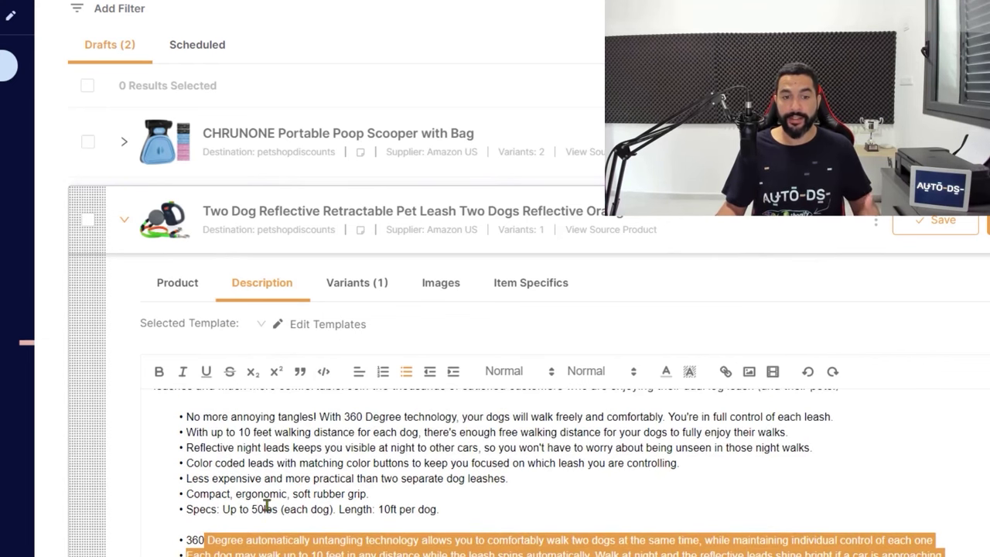
left_click(278, 465)
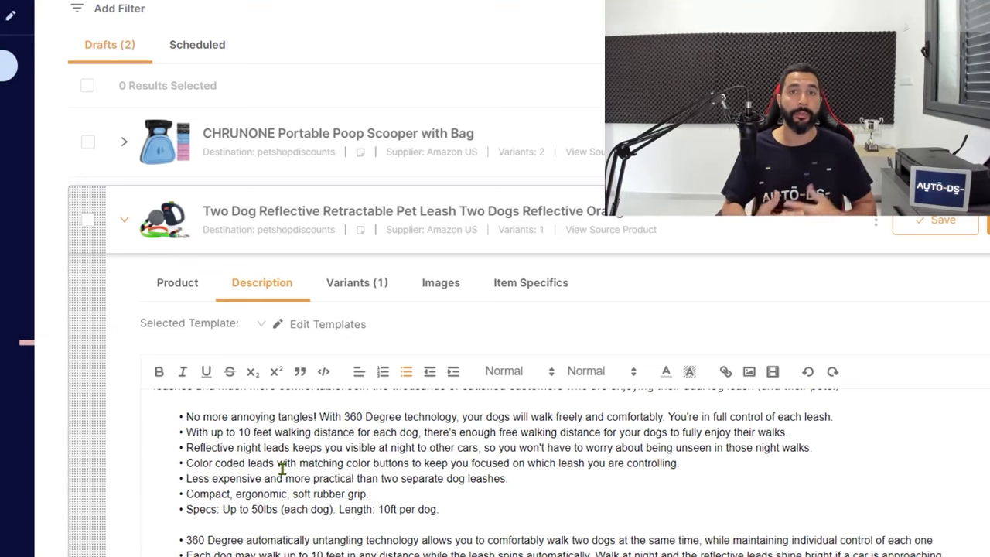
scroll(228, 468, "down", 1)
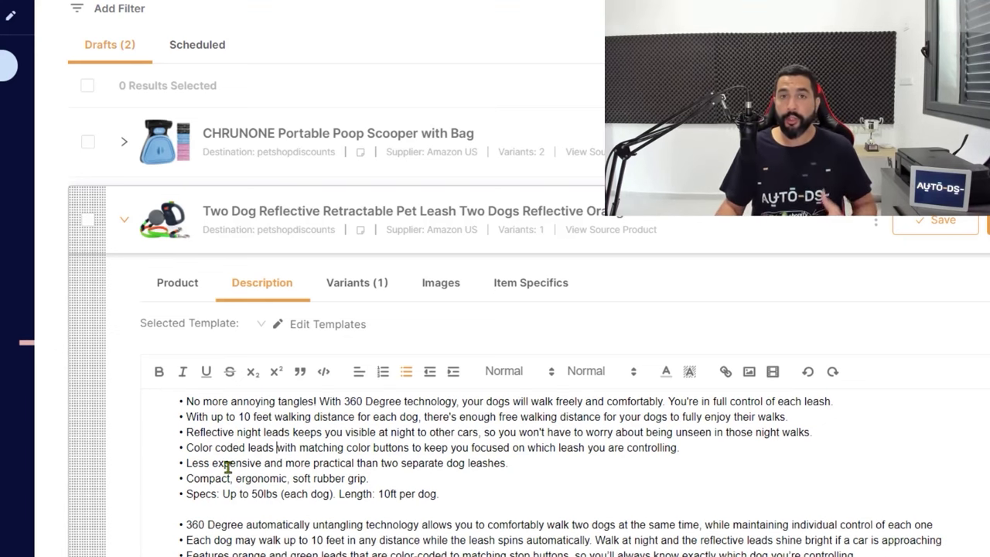
scroll(228, 468, "up", 4)
scroll(228, 468, "down", 4)
scroll(241, 469, "up", 4)
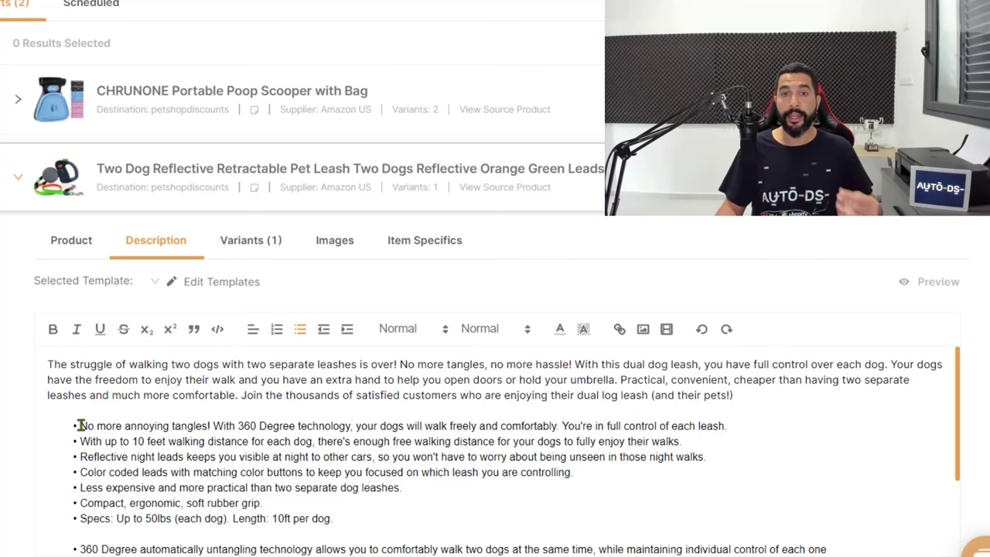
Delete the five leftover Amazon bullets and remove the period ending the Specs line
left_click_drag(80, 426, 362, 517)
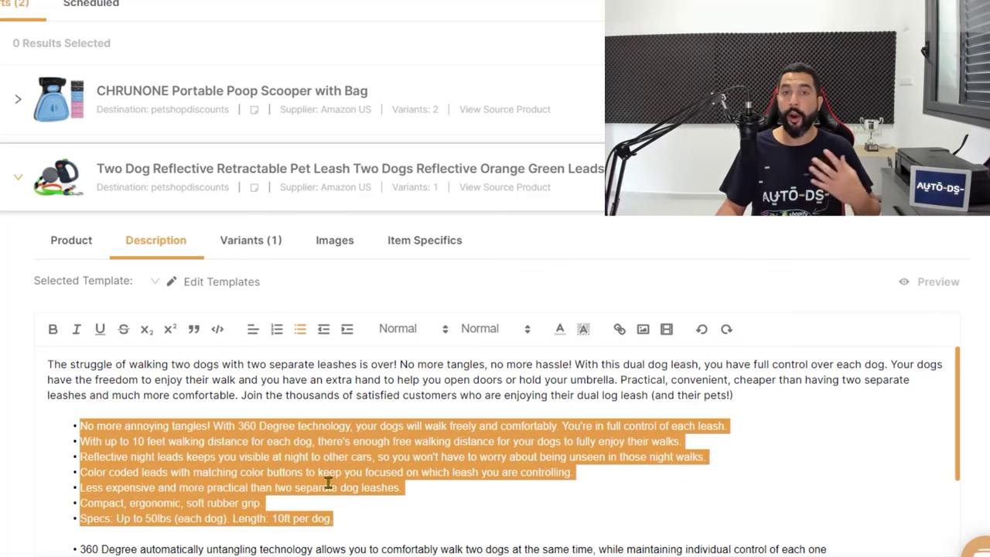
left_click(328, 485)
scroll(290, 472, "down", 2)
left_click_drag(76, 430, 8, 512)
key("BackSpace")
key("BackSpace")
key("BackSpace")
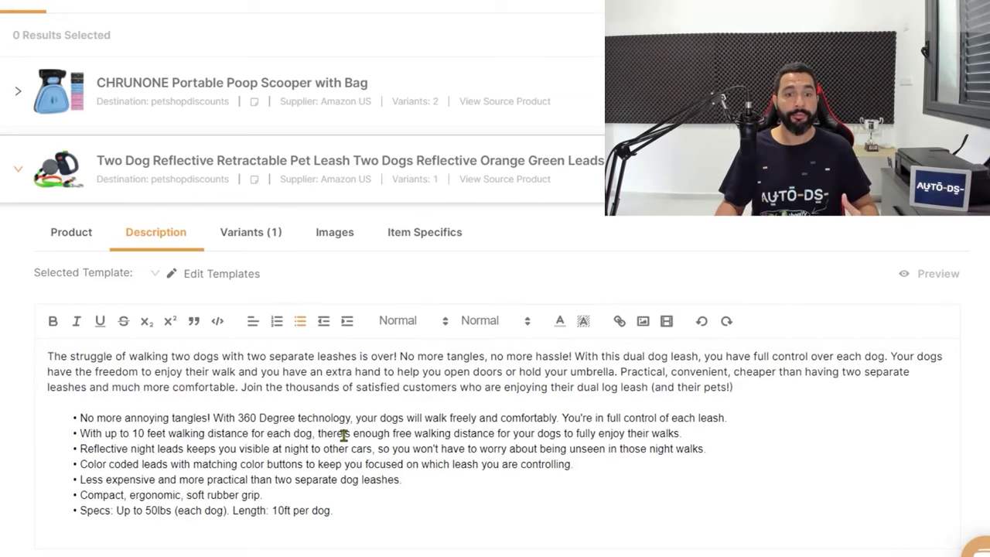
scroll(130, 511, "down", 1)
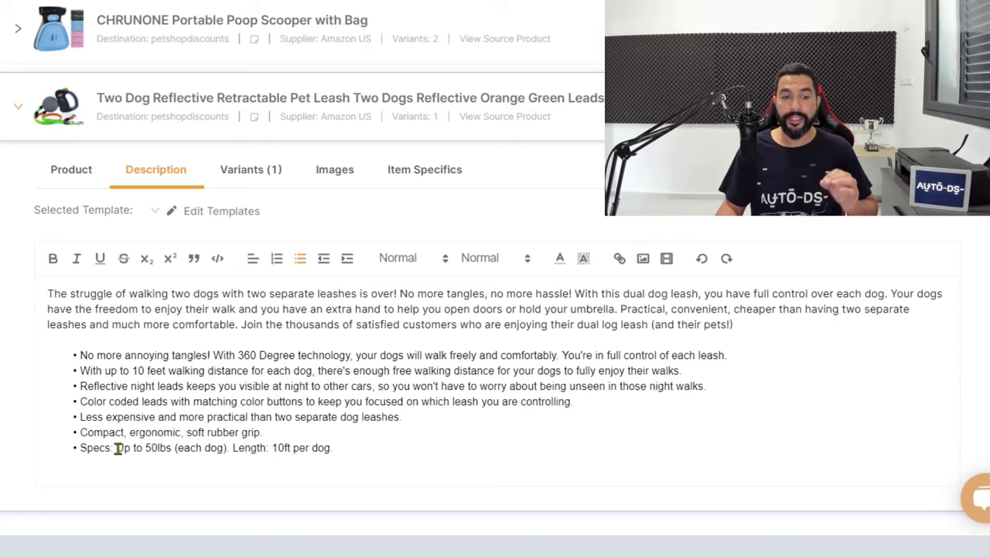
left_click_drag(116, 448, 336, 450)
left_click(346, 449)
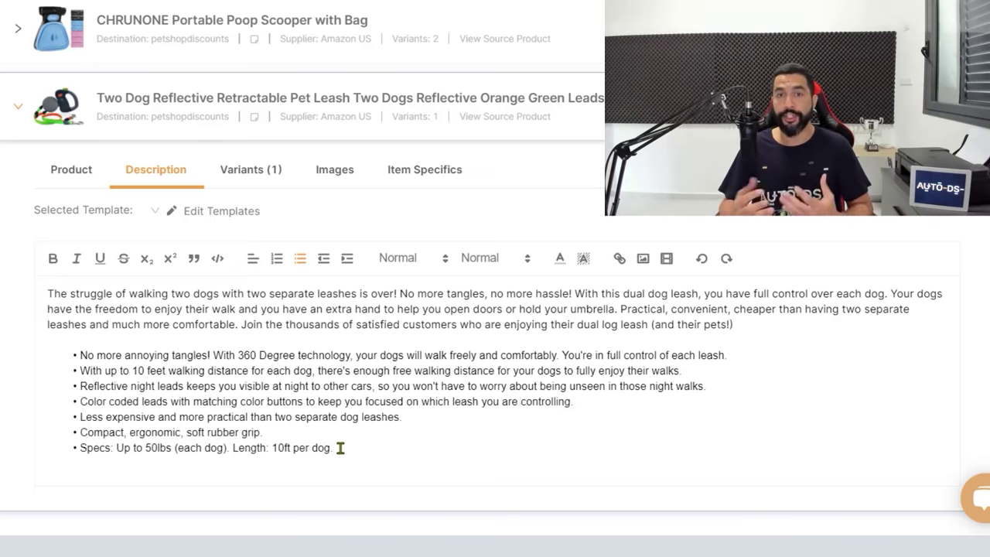
key("BackSpace")
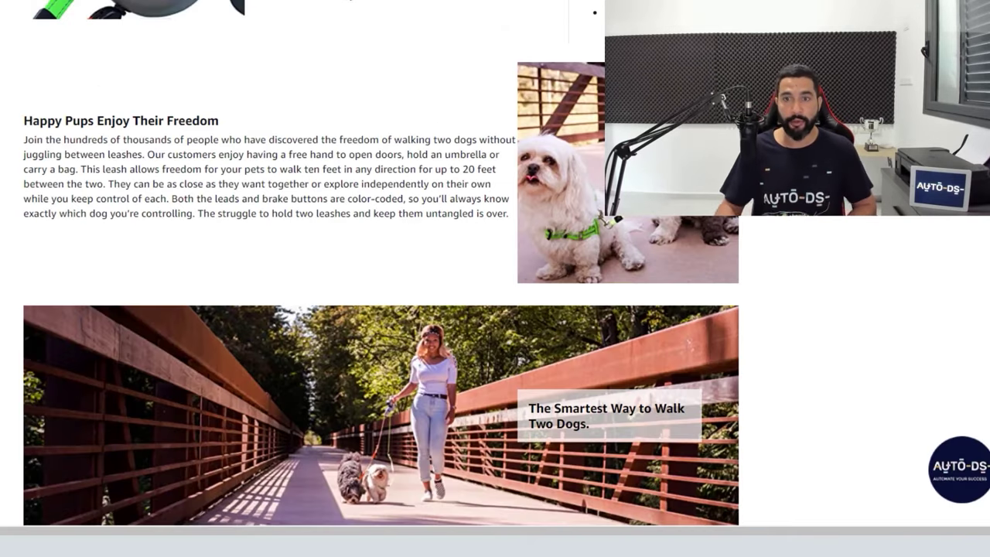
Read through the Amazon leash title and About this item bullets zoomed in, then return to AutoDS
scroll(381, 294, "up", 3)
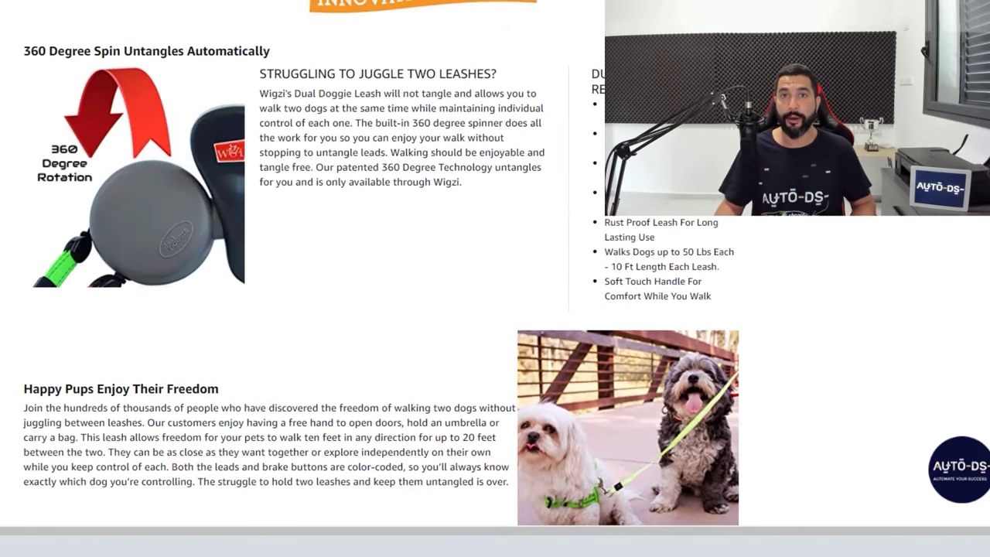
scroll(513, 192, "up", 15)
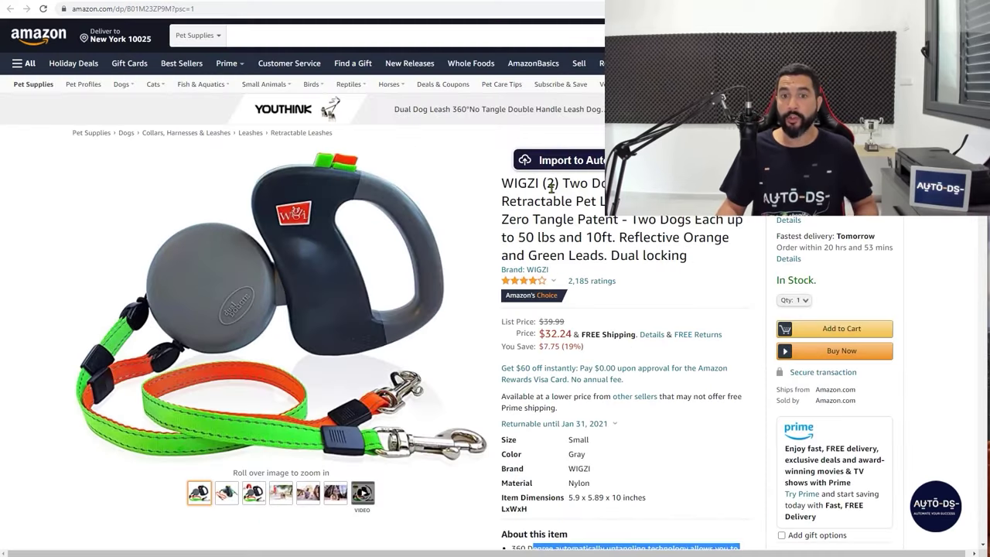
left_click_drag(514, 186, 621, 260)
scroll(621, 259, "down", 3)
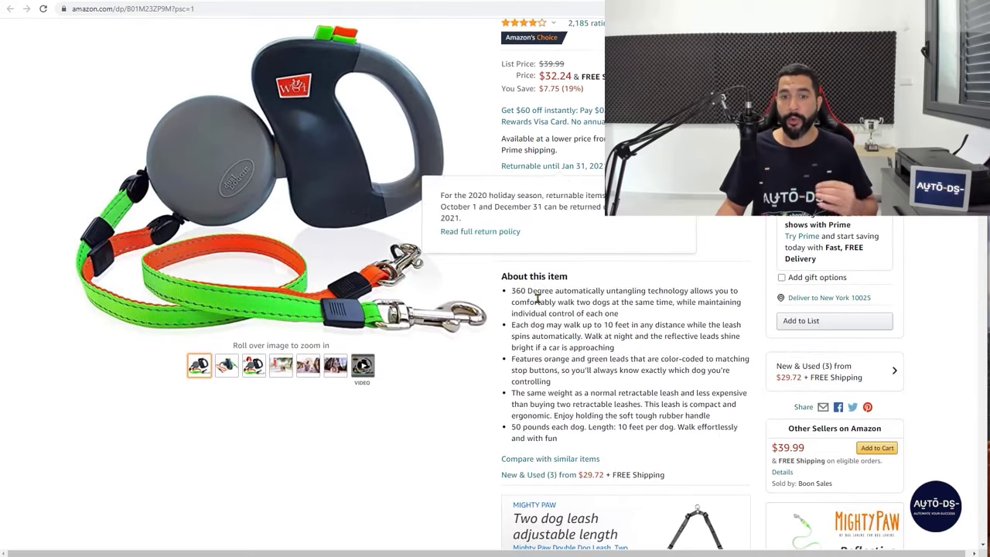
left_click_drag(538, 302, 592, 370)
scroll(584, 396, "down", 12)
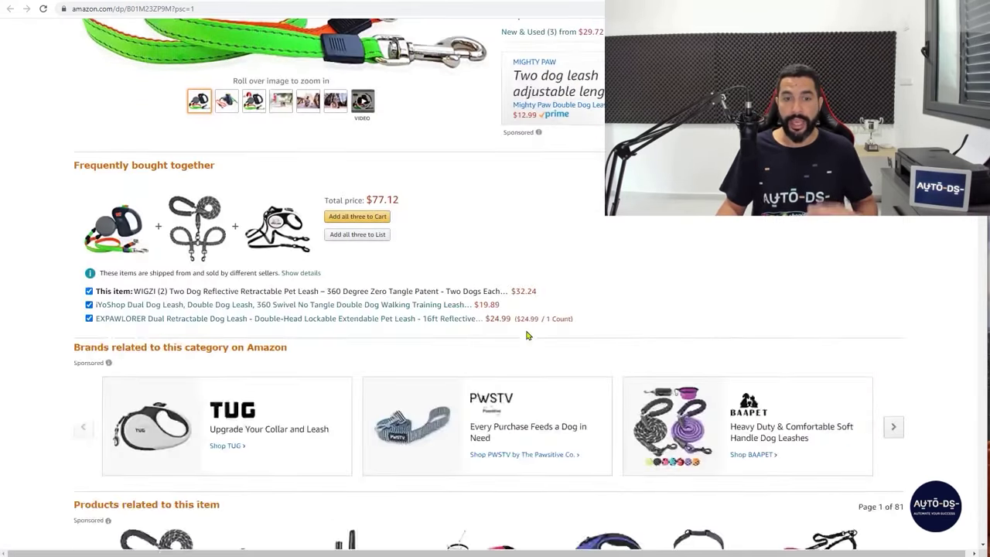
scroll(464, 317, "down", 7)
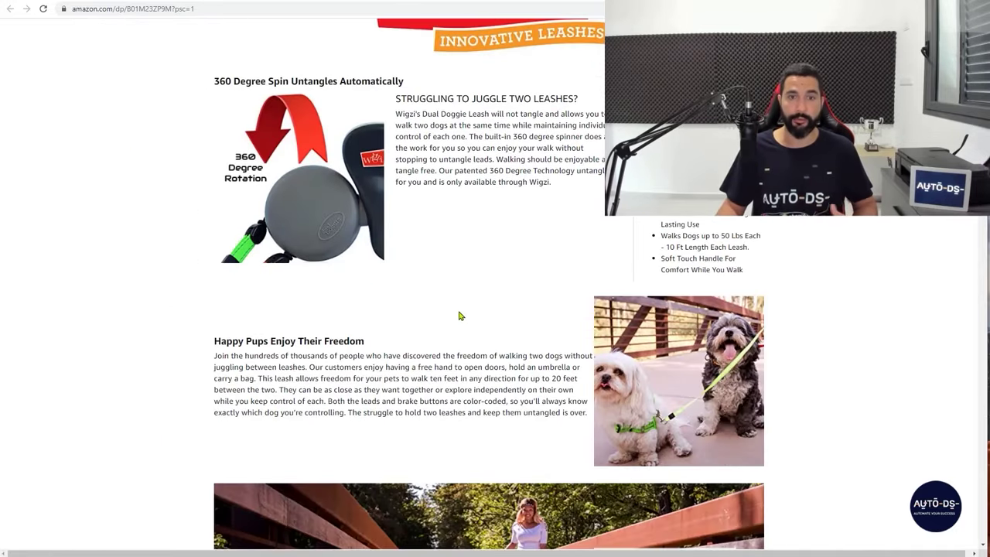
key("ctrl+plus")
scroll(812, 252, "down", 1)
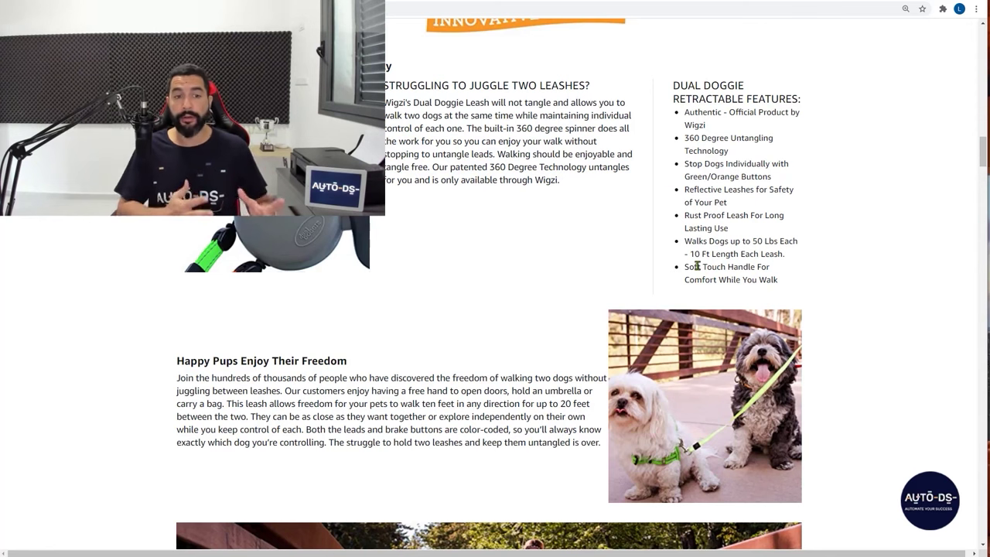
scroll(654, 292, "down", 2)
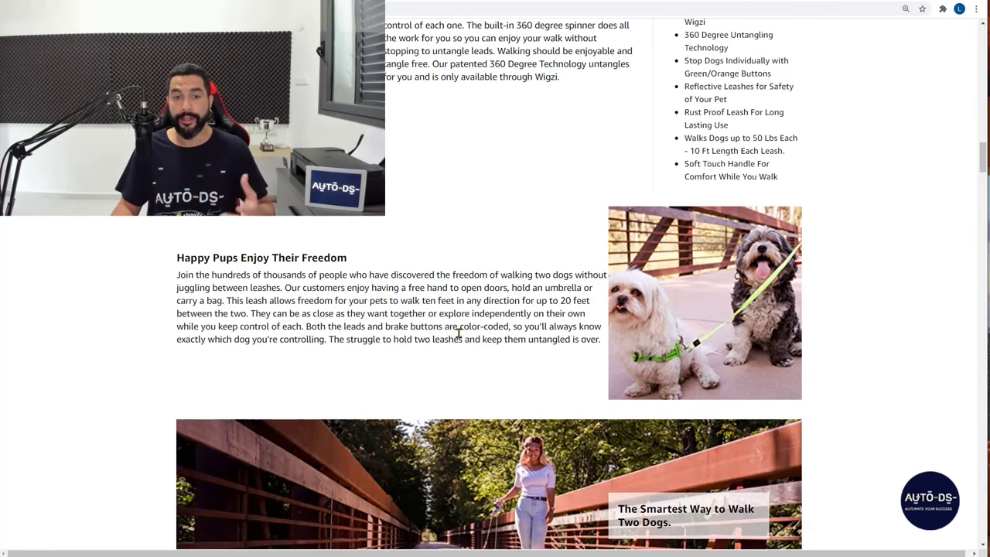
scroll(341, 341, "up", 1)
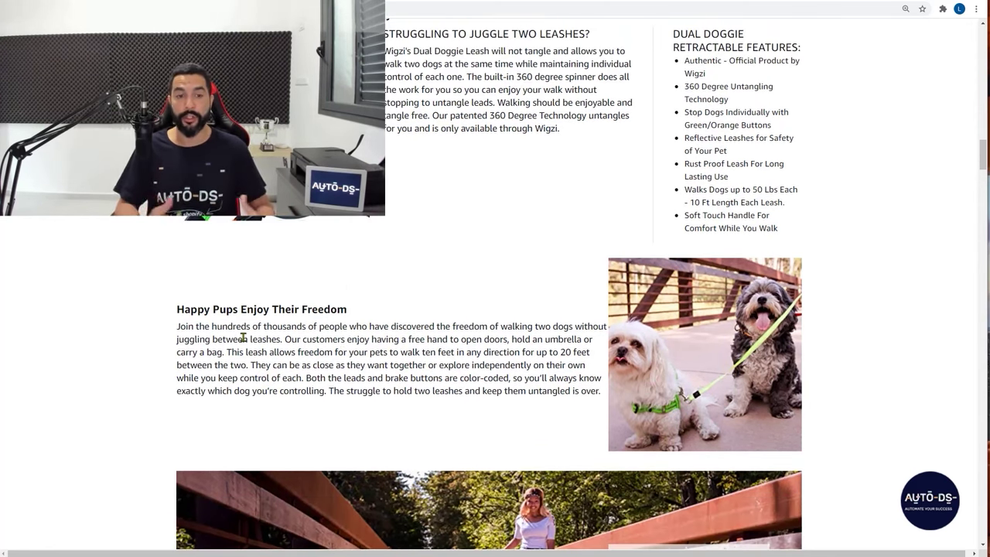
scroll(243, 338, "down", 2)
scroll(440, 224, "up", 3)
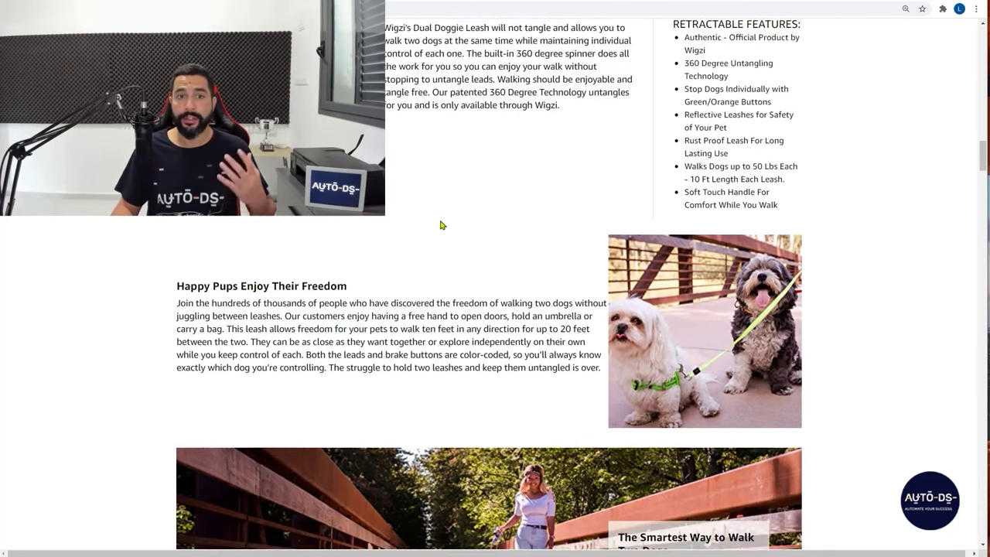
key("ctrl+w")
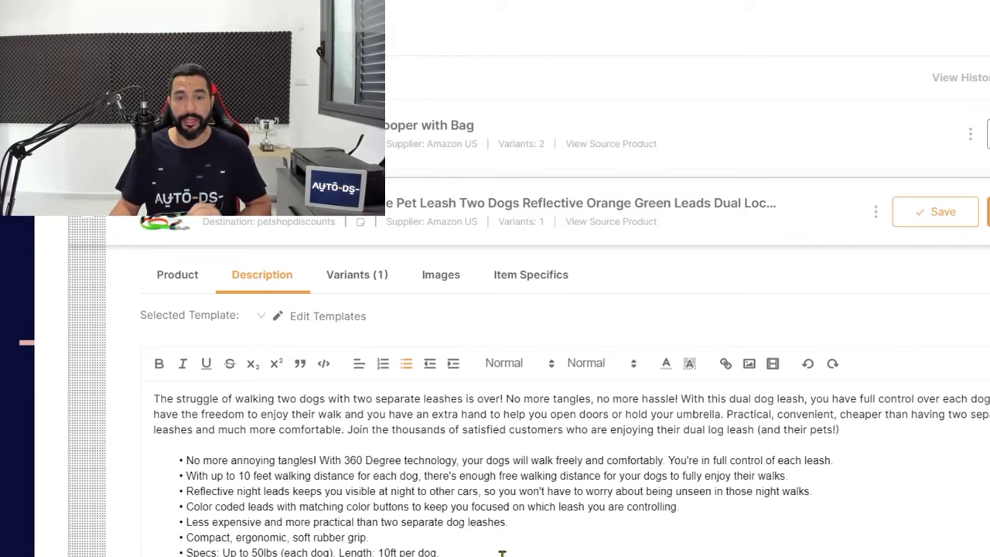
Change the leash variant's Breakeven % from 19 to 17, recalculating its Sell Price to 43.09
left_click(357, 286)
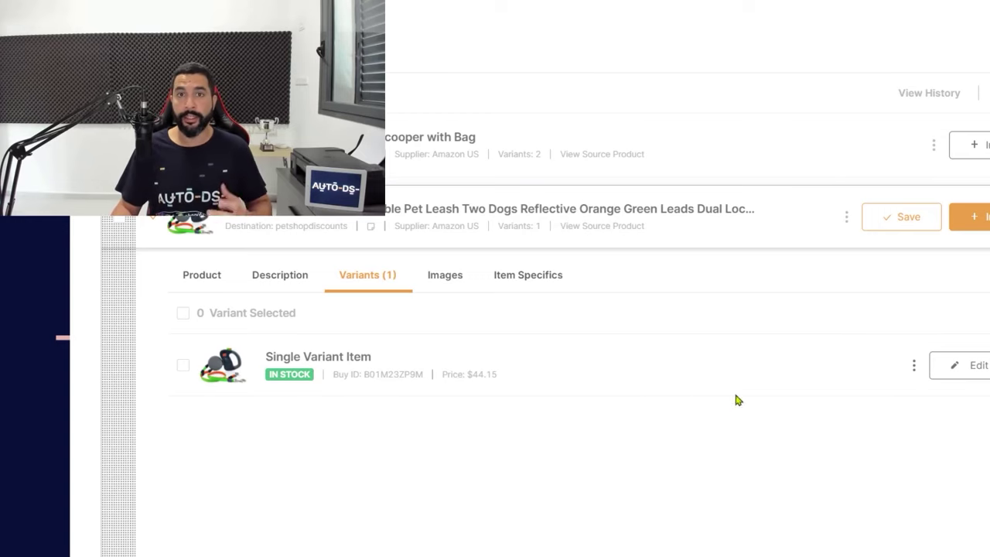
left_click(961, 365)
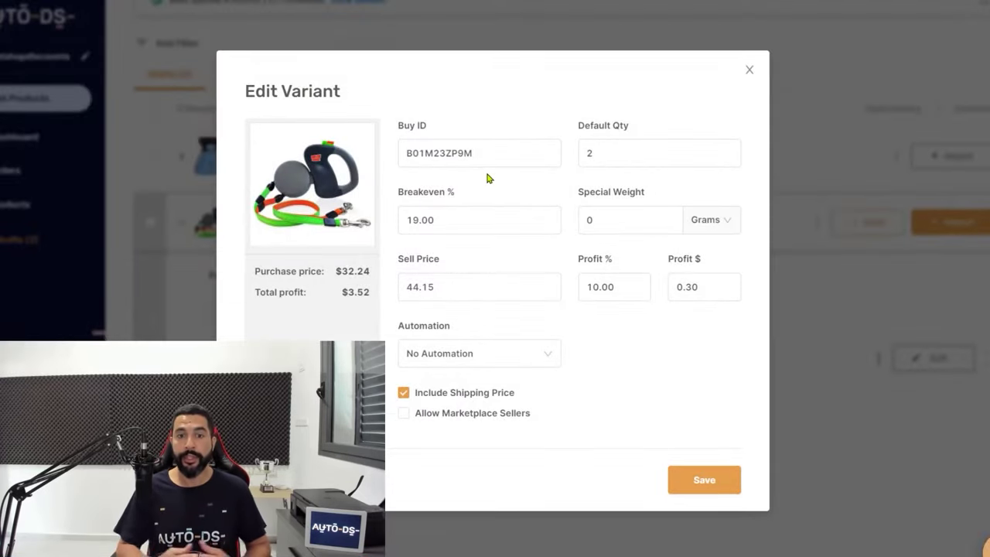
double_click(444, 225)
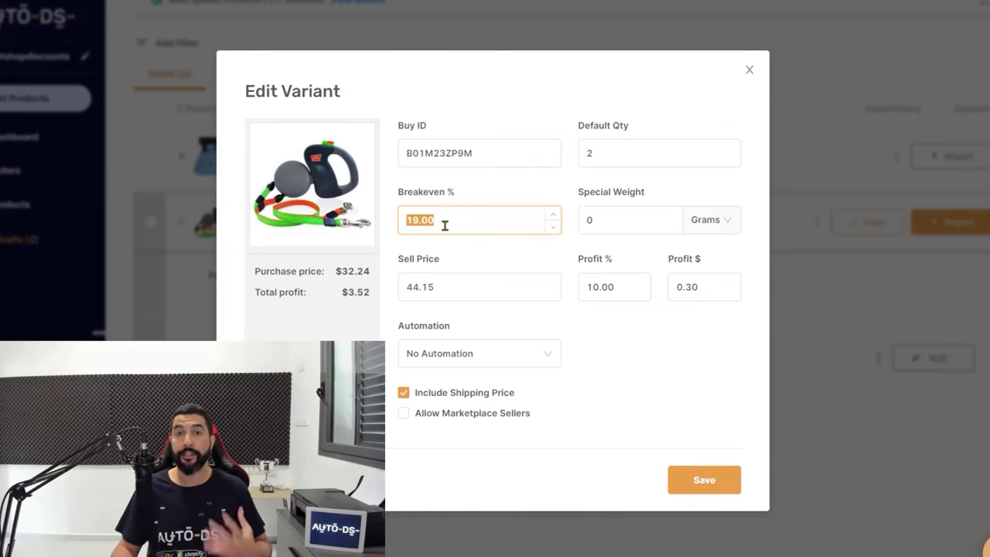
type("17")
key("Tab")
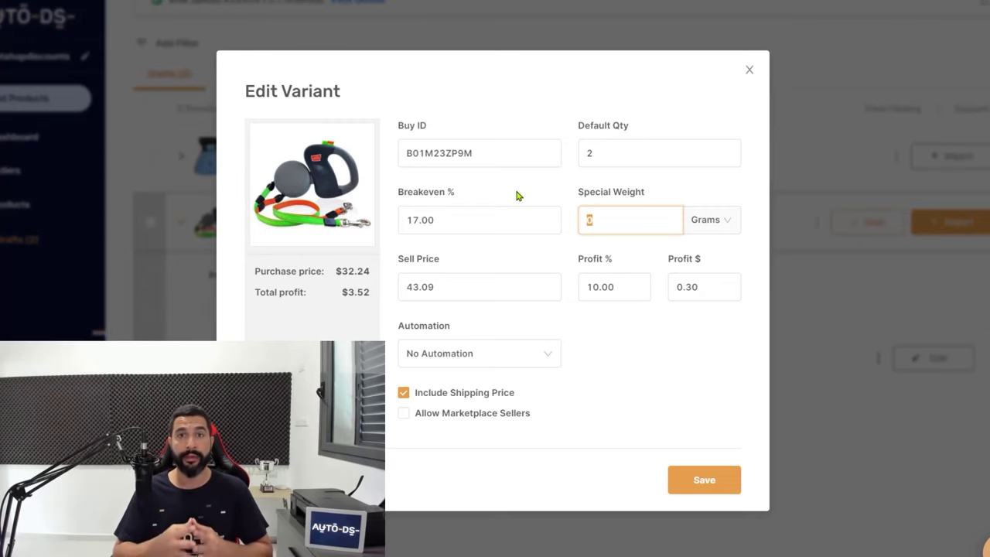
key("shift+Tab")
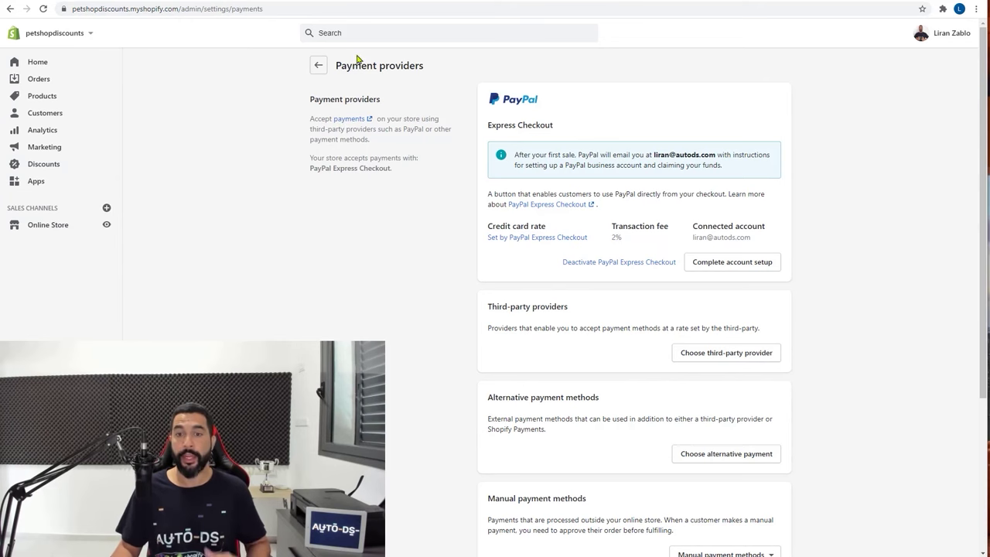
Review Shopify's payment provider settings and the per-plan Online credit card rates
scroll(669, 186, "down", 1)
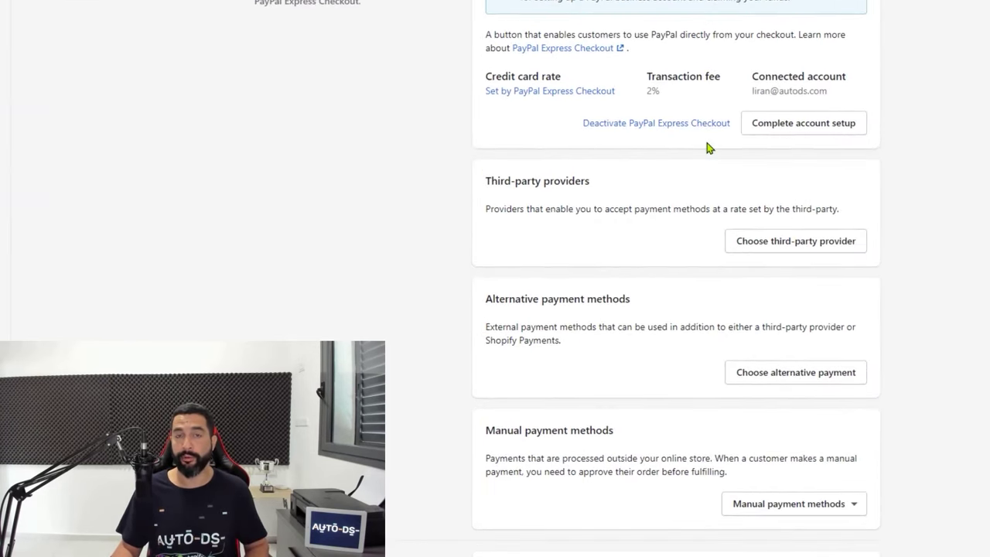
scroll(656, 180, "up", 1)
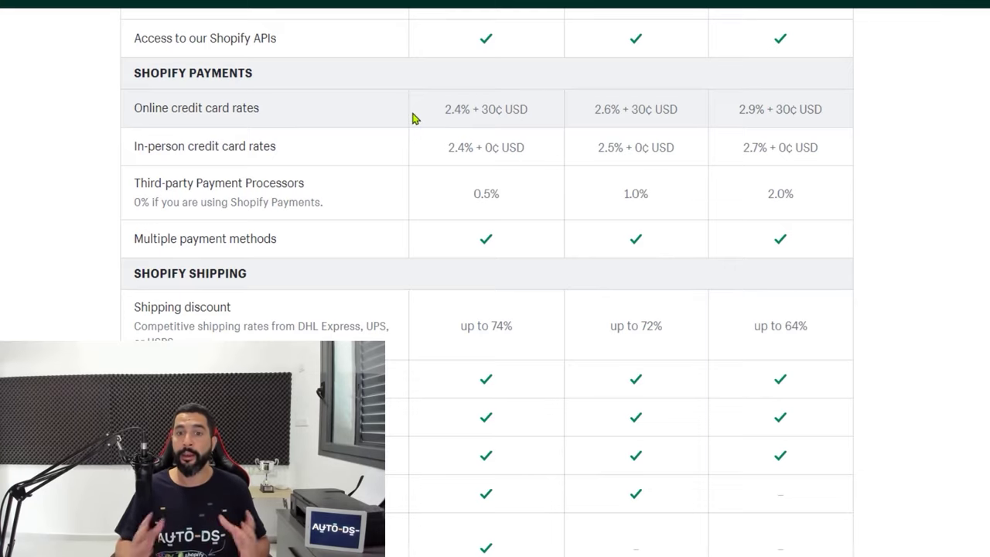
left_click_drag(412, 117, 533, 155)
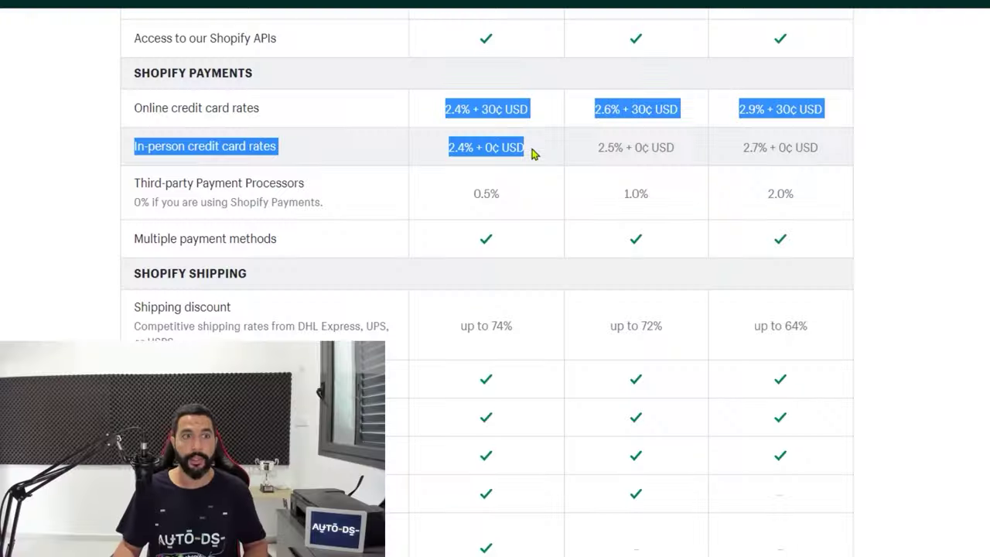
left_click(428, 90)
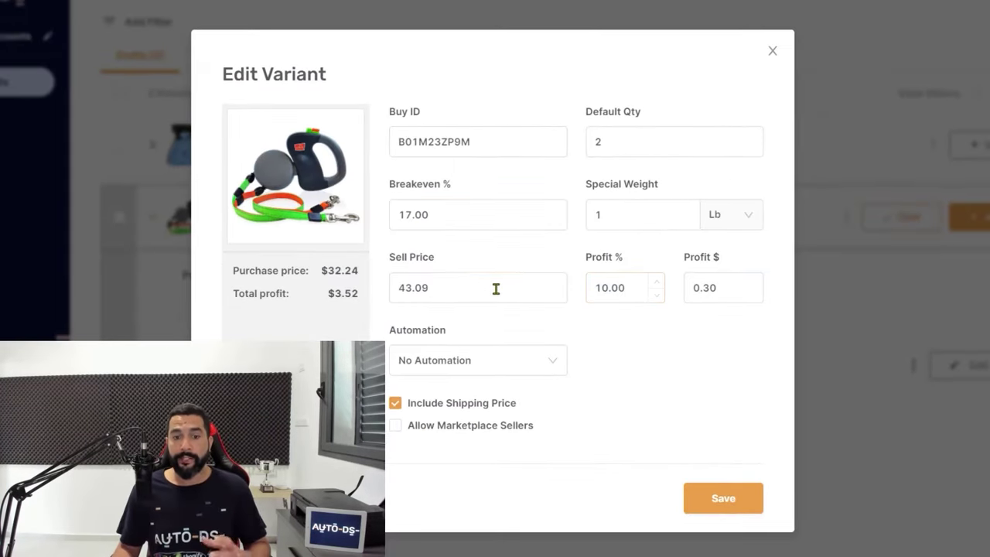
Inspect the variant's 17.00 Breakeven % and its Sell Price
left_click(492, 287)
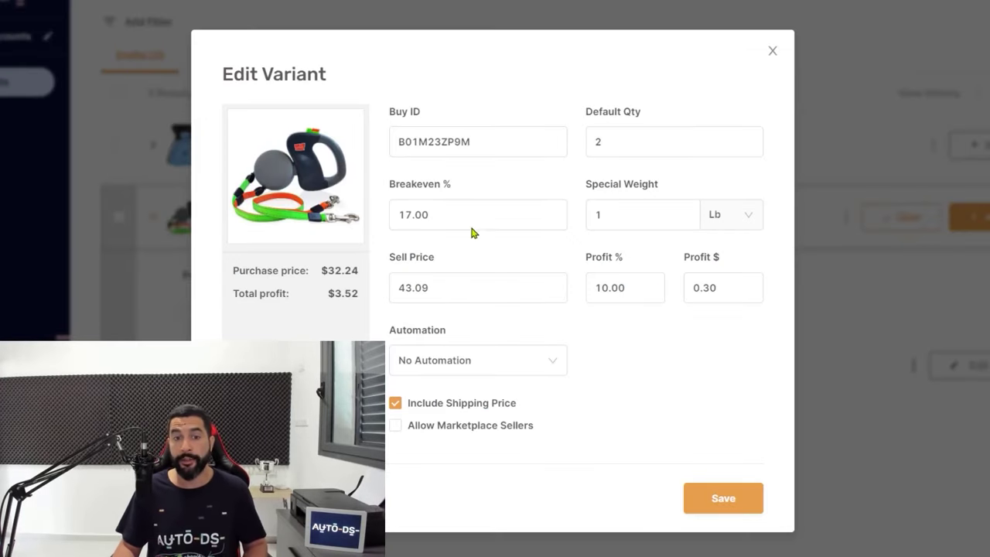
left_click_drag(400, 214, 502, 207)
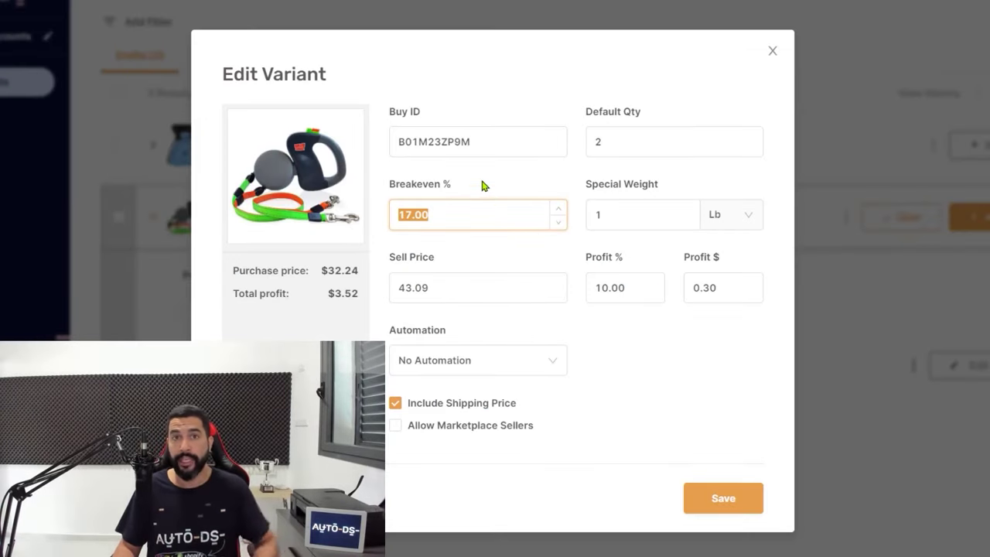
left_click(442, 259)
left_click(443, 219)
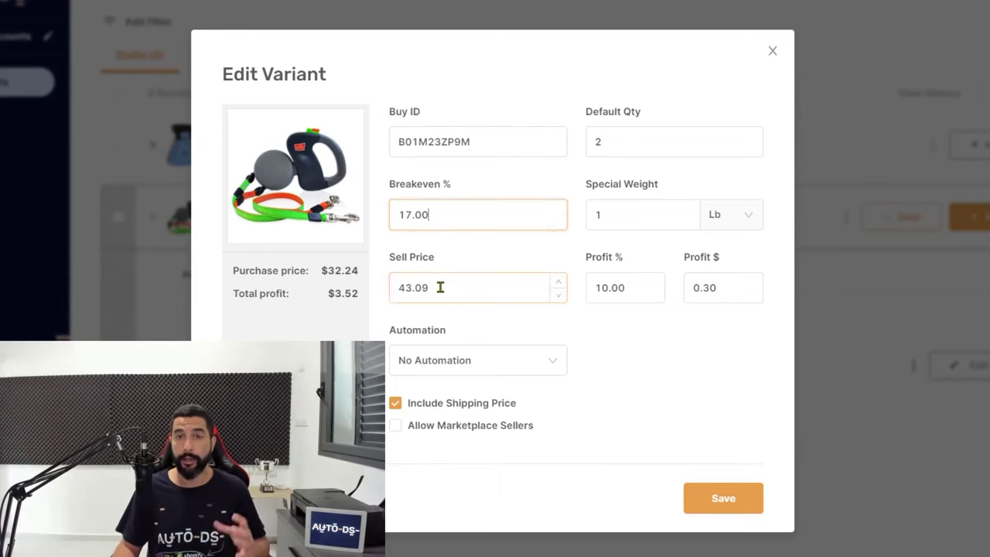
Set the variant's Profit % to 20 and Profit $ to 0.30
left_click(632, 287)
left_click(635, 293)
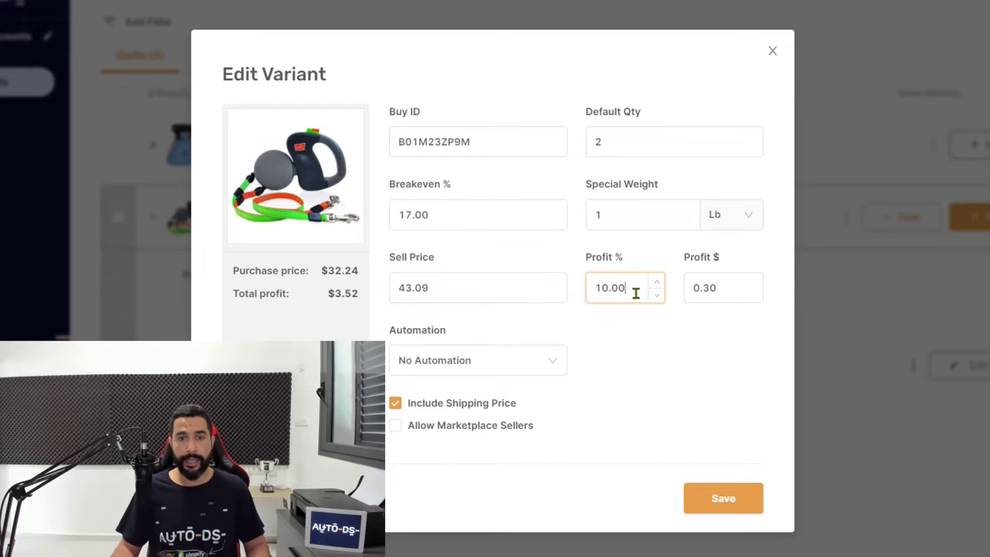
left_click_drag(588, 289, 663, 259)
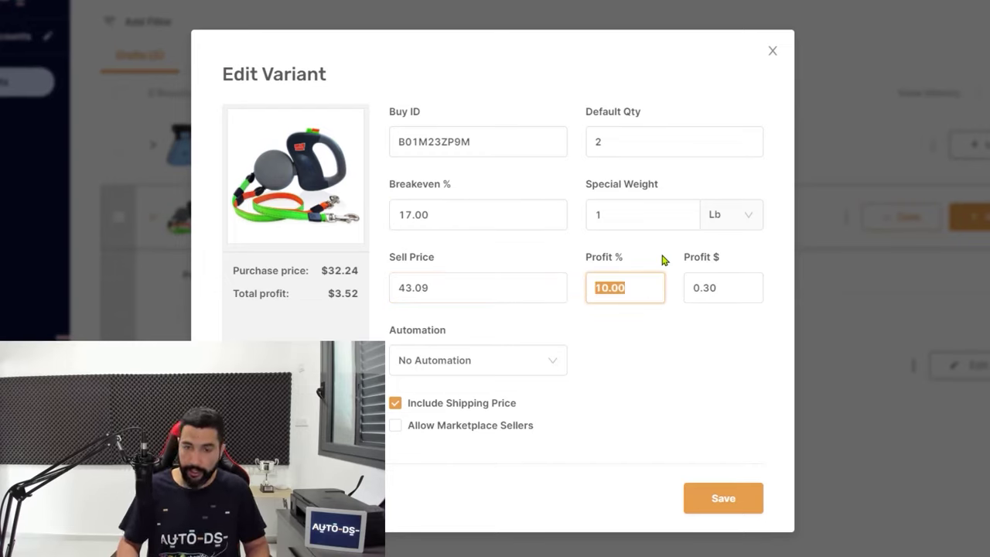
type("20")
left_click(712, 286)
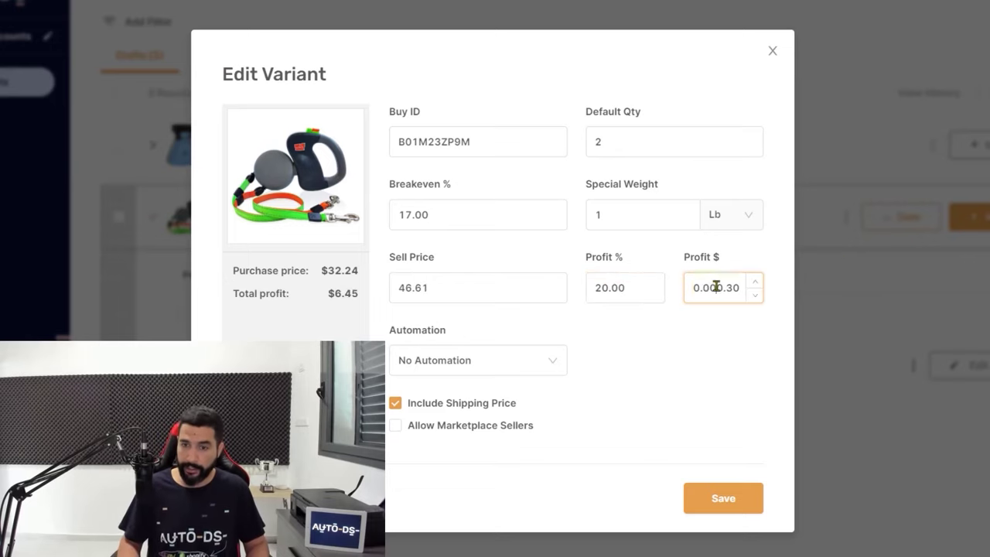
double_click(717, 279)
type(".3")
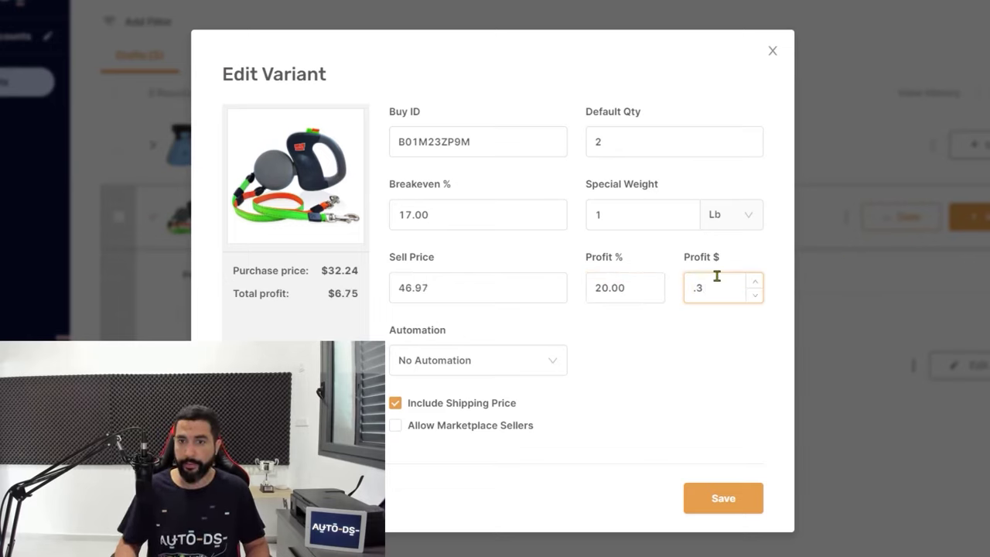
type("0")
key("Tab")
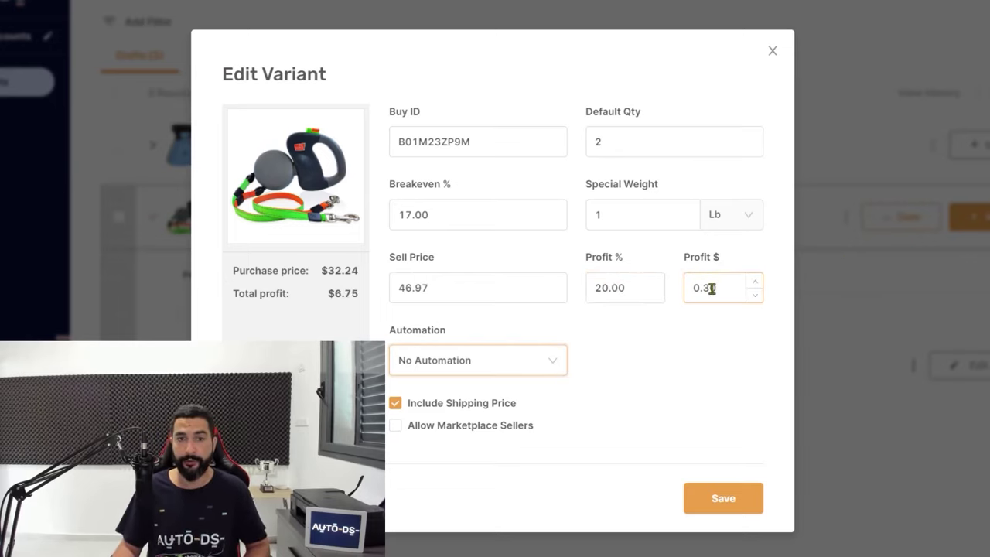
Check the recalculated 46.97 sell price and save the variant's pricing
left_click(445, 216)
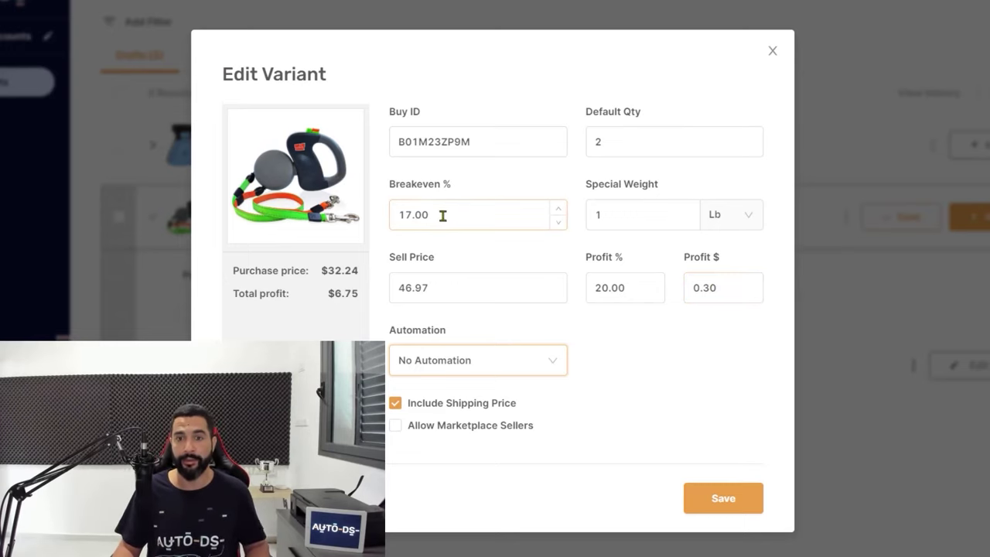
left_click(609, 293)
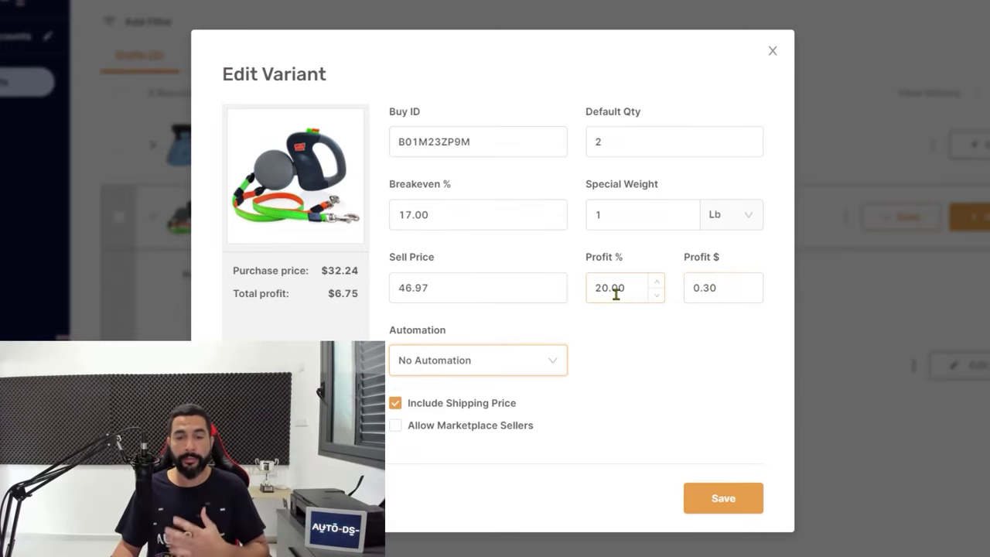
left_click(449, 287)
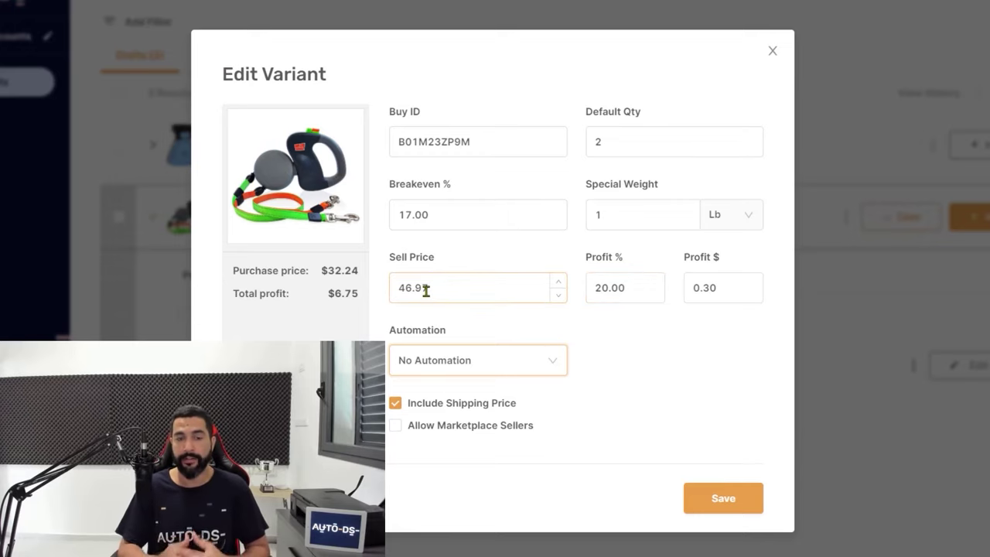
left_click(340, 298)
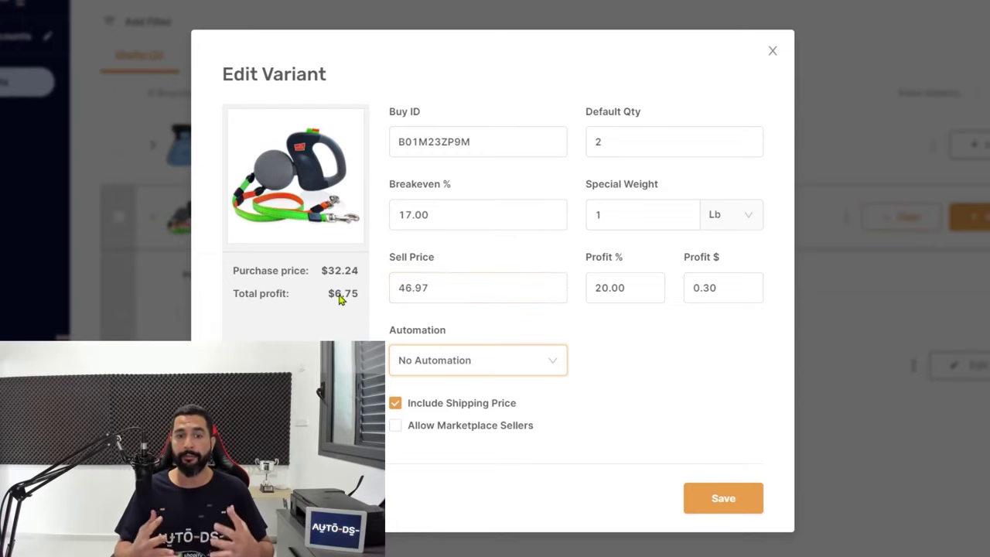
left_click(627, 337)
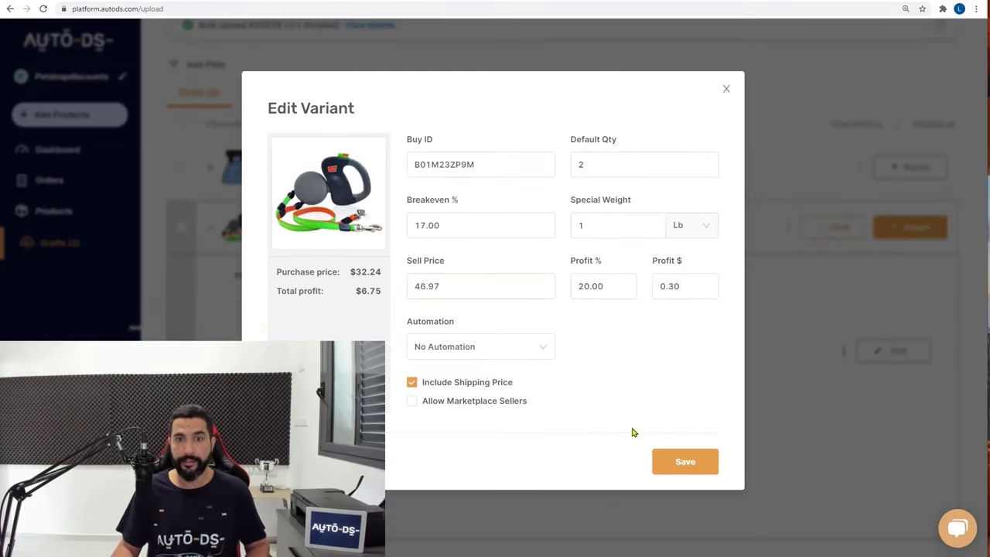
left_click(687, 463)
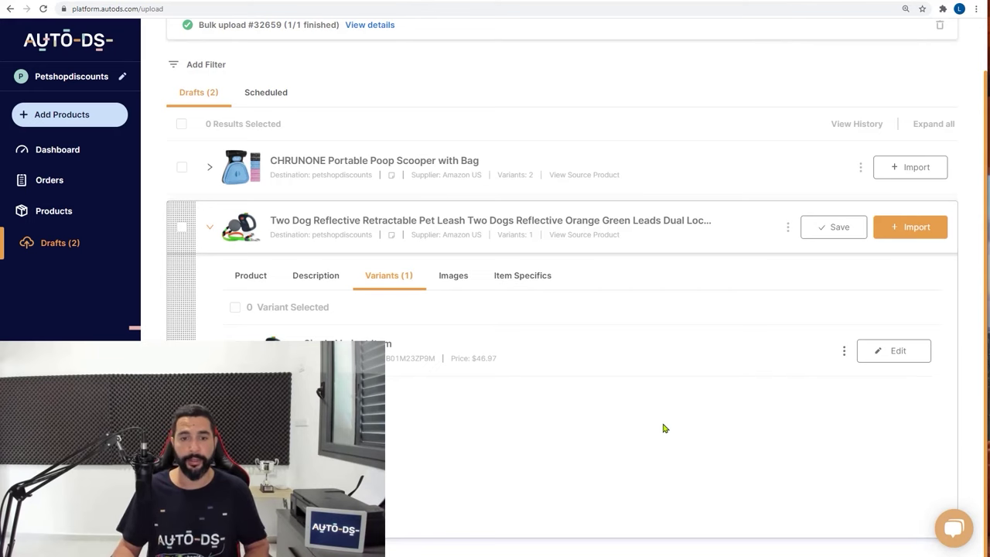
Flip the leash draft's main image horizontally
left_click(448, 280)
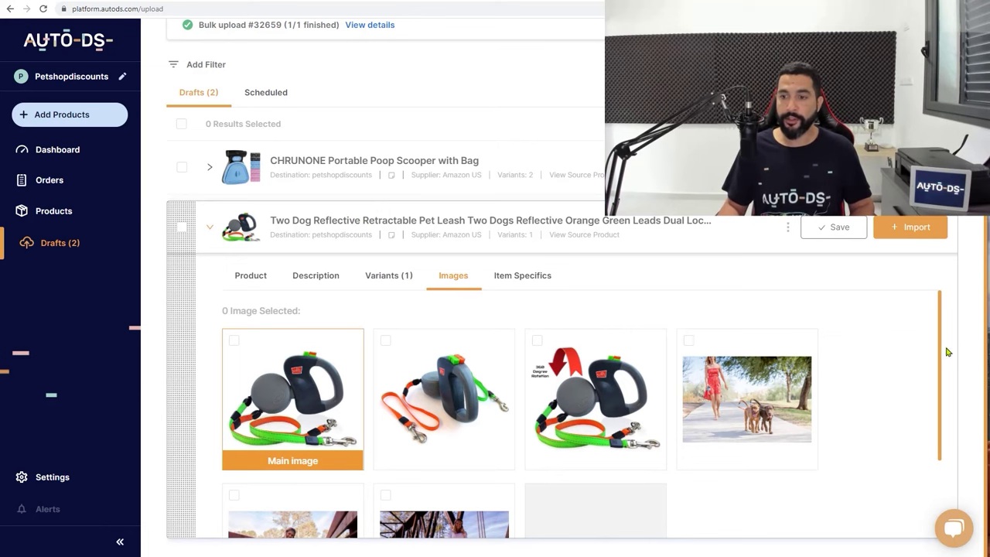
left_click_drag(942, 370, 943, 416)
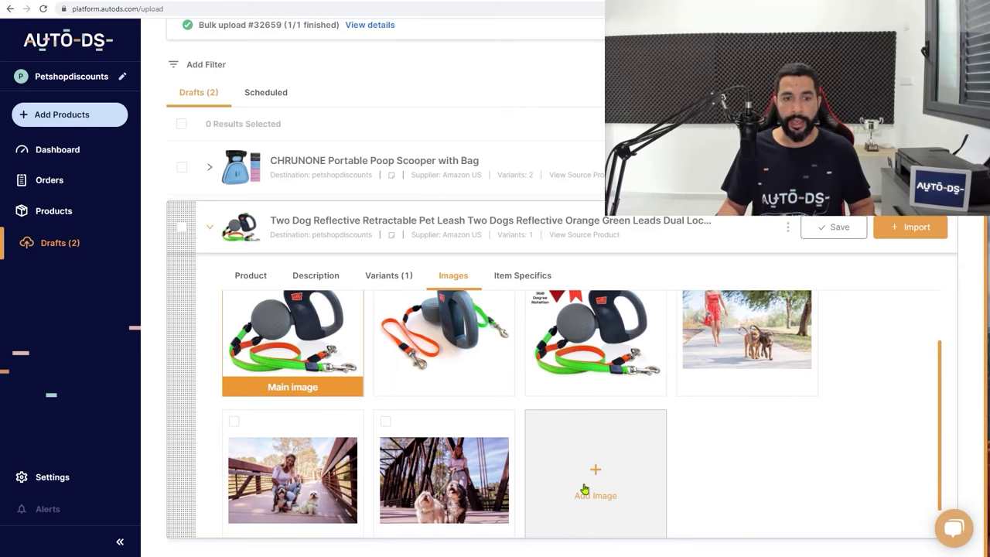
scroll(584, 489, "up", 2)
mouse_move(263, 396)
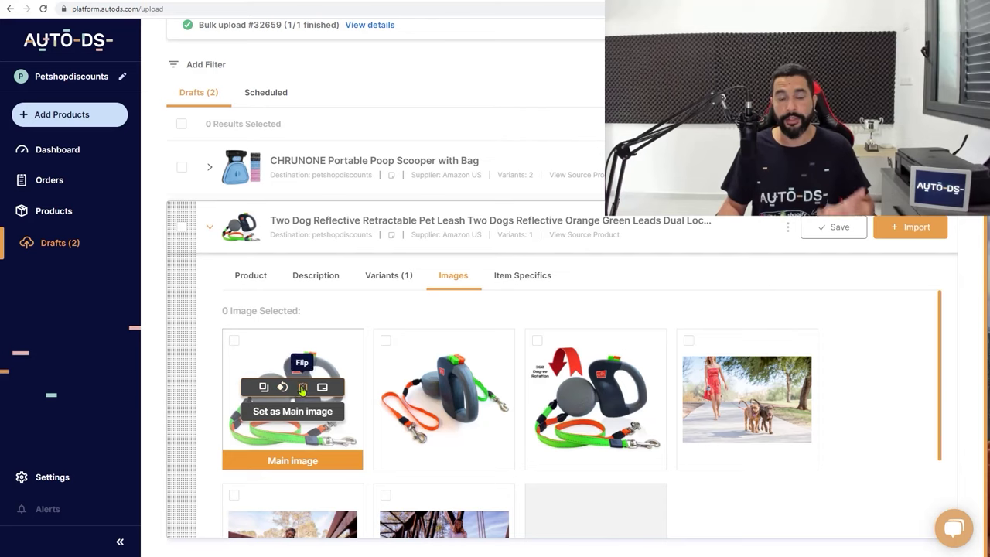
left_click(303, 389)
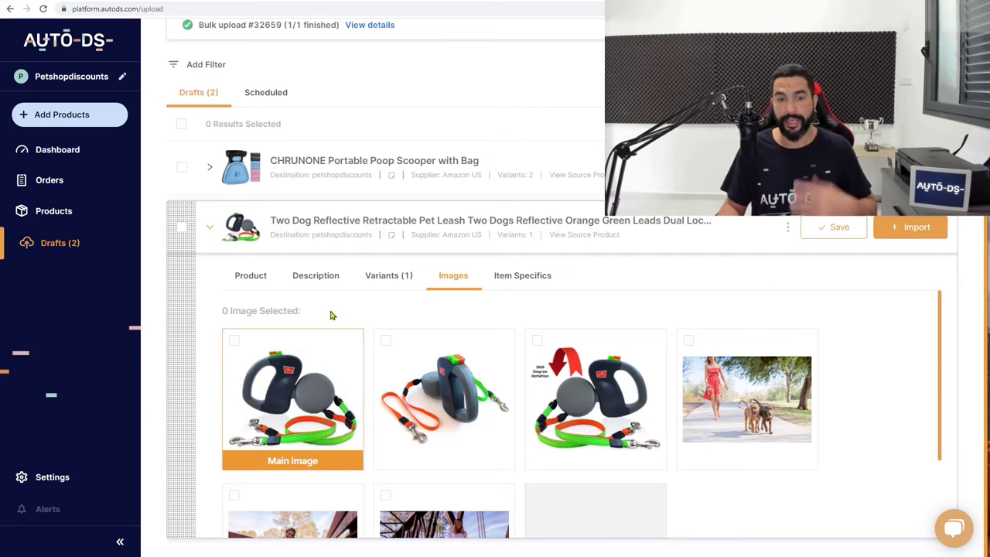
mouse_move(326, 394)
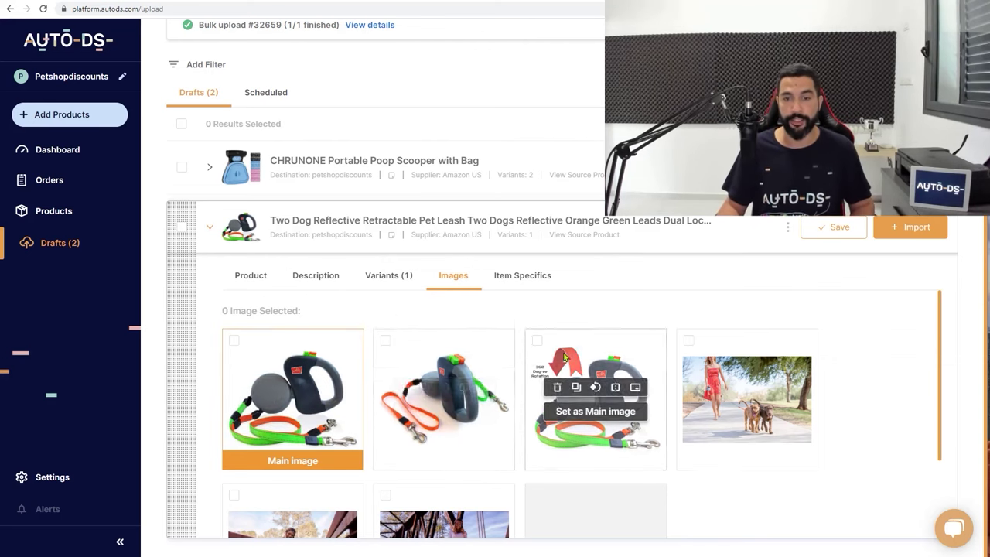
scroll(464, 364, "down", 1)
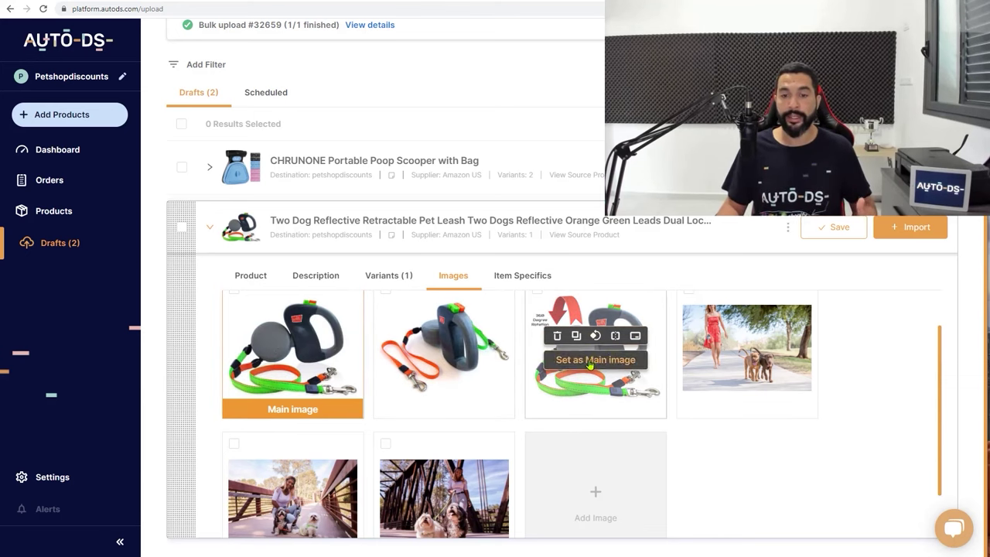
Try making the third image the main image, then show the draft's item specifics
left_click(591, 360)
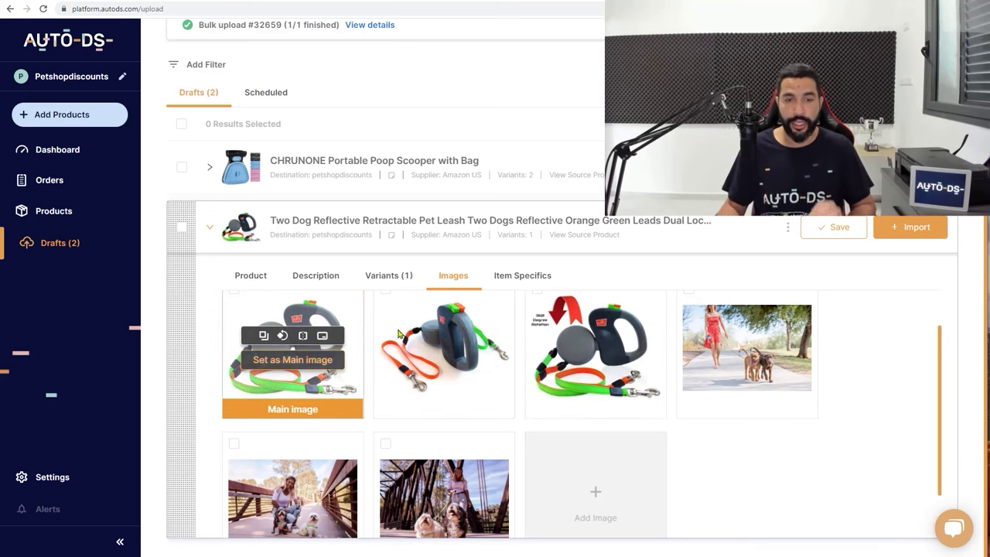
scroll(333, 340, "down", 1)
scroll(412, 384, "up", 1)
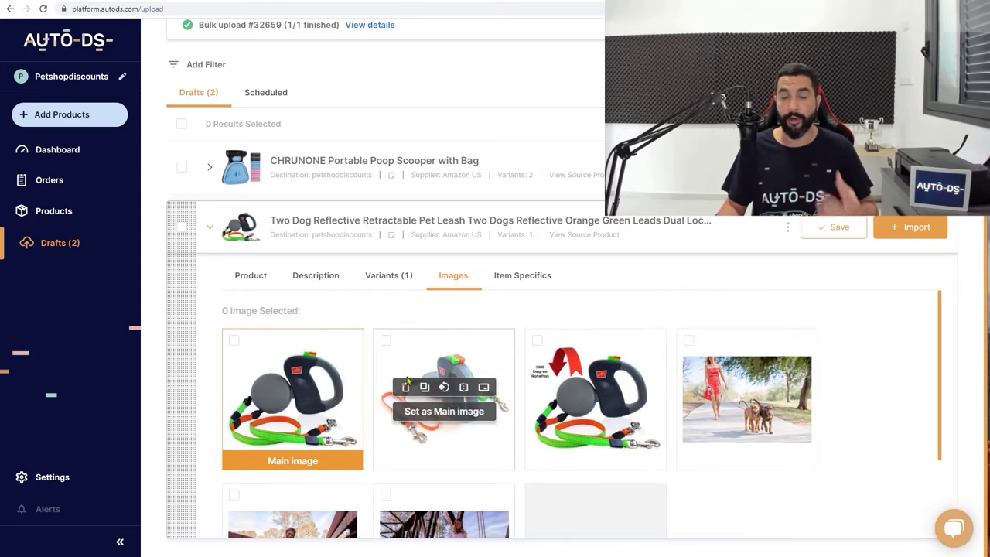
left_click(533, 280)
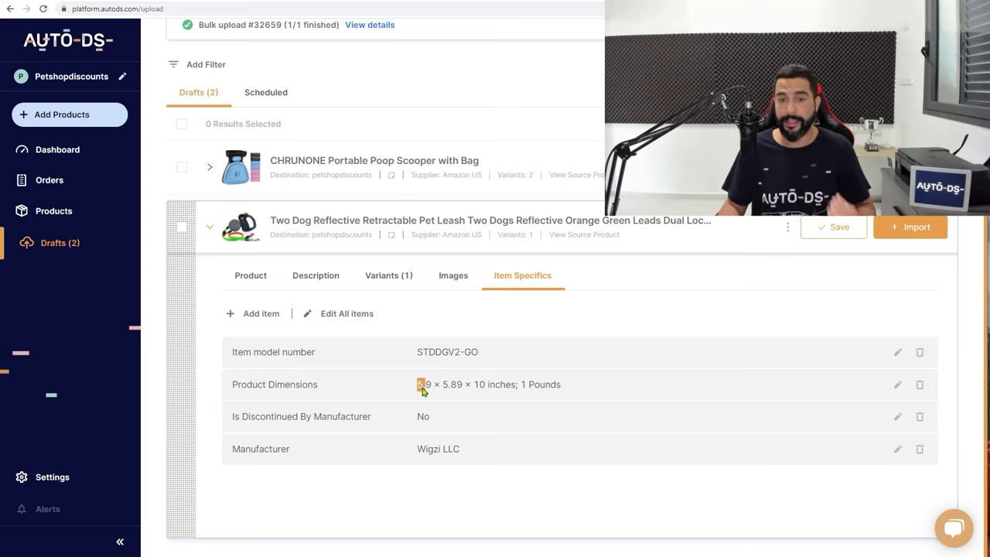
Start a new item specific named Color
left_click_drag(419, 387, 513, 388)
left_click(520, 388)
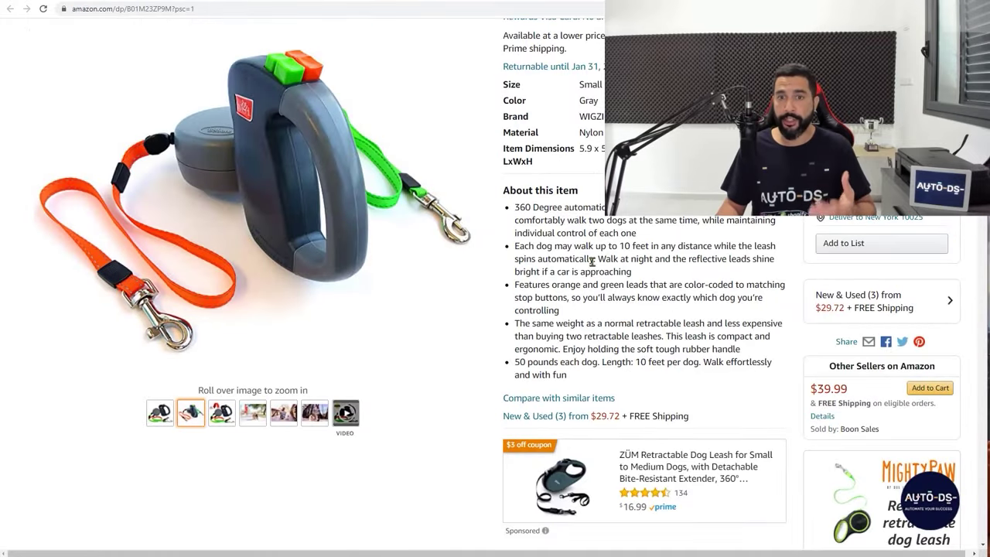
scroll(593, 261, "up", 5)
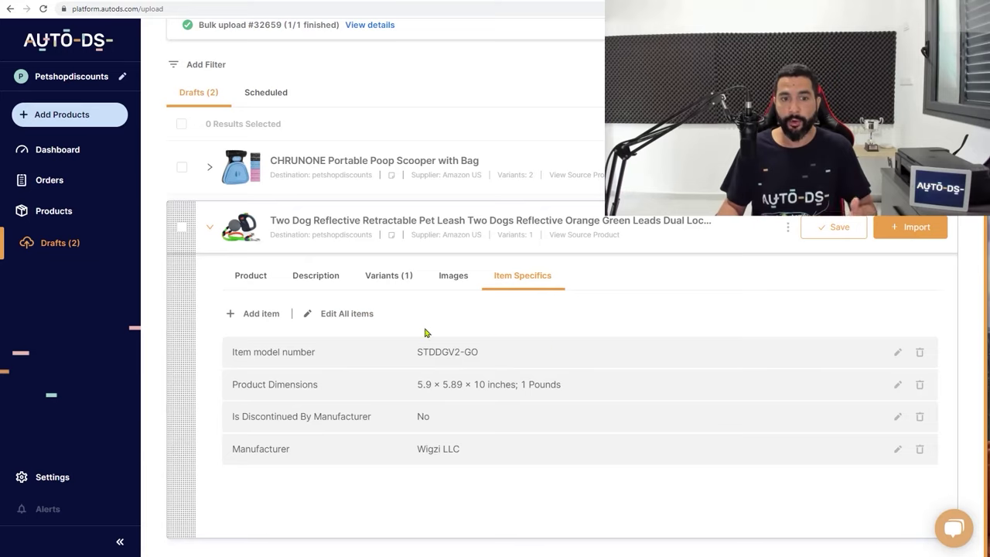
left_click(263, 315)
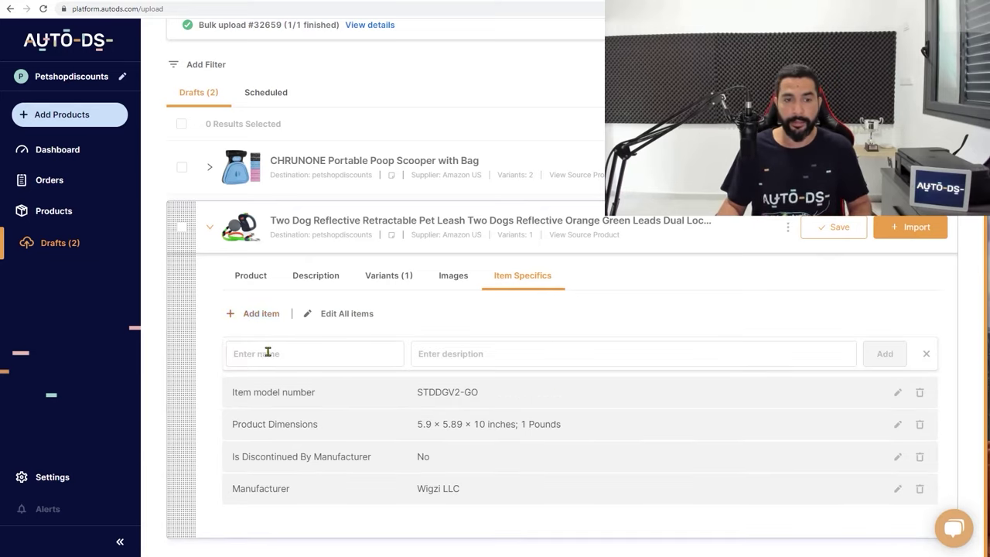
left_click(277, 354)
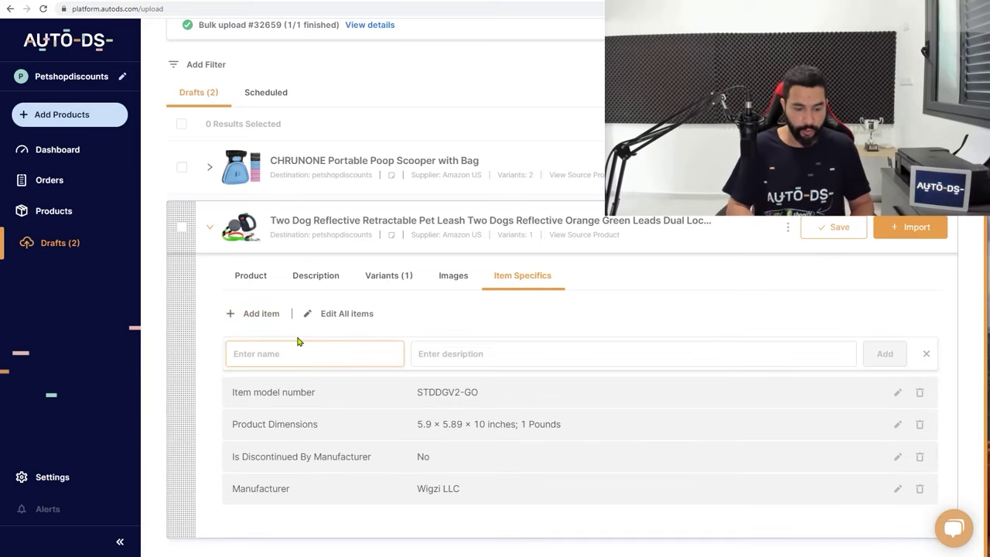
type("Color")
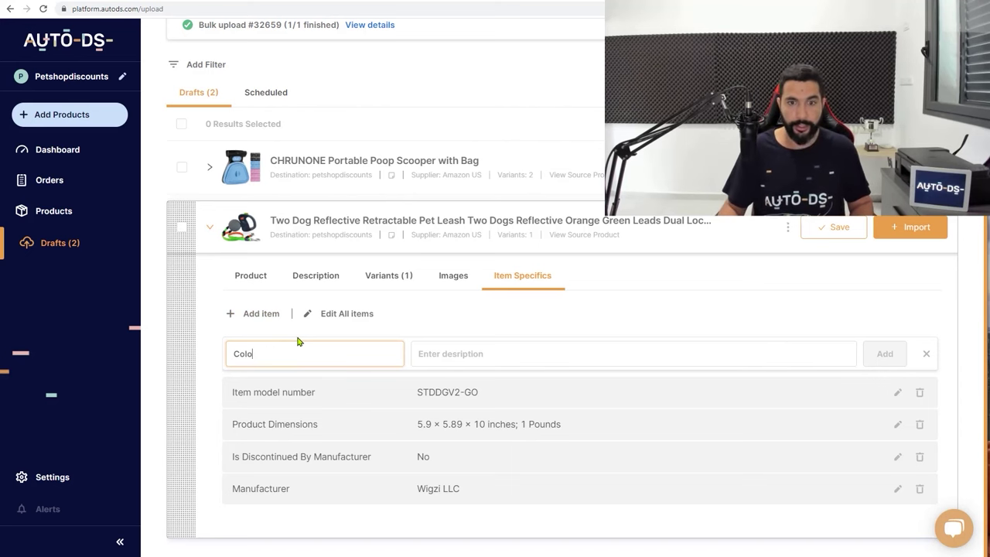
key("Tab")
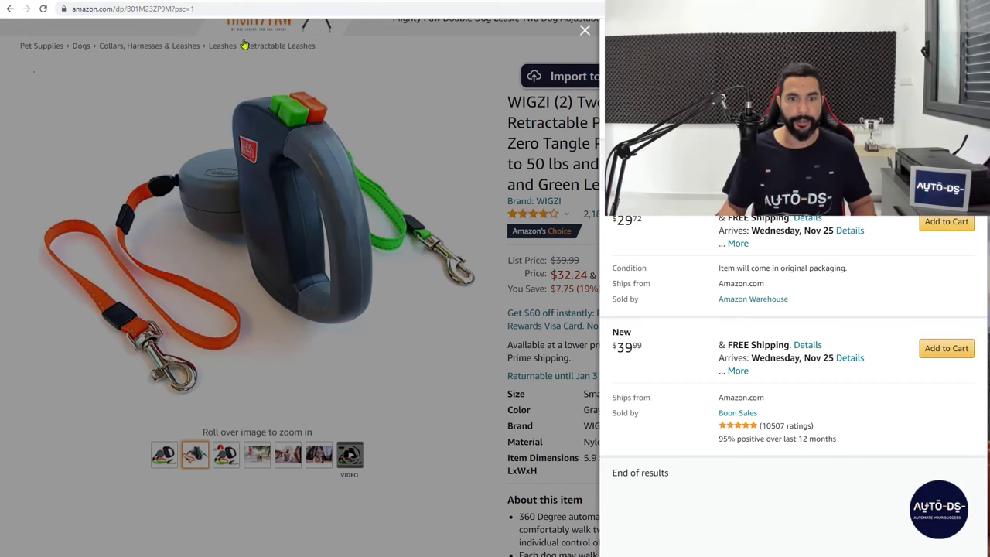
Add Color's value Black/Green/Red, then open and cancel Edit All
type("Blak")
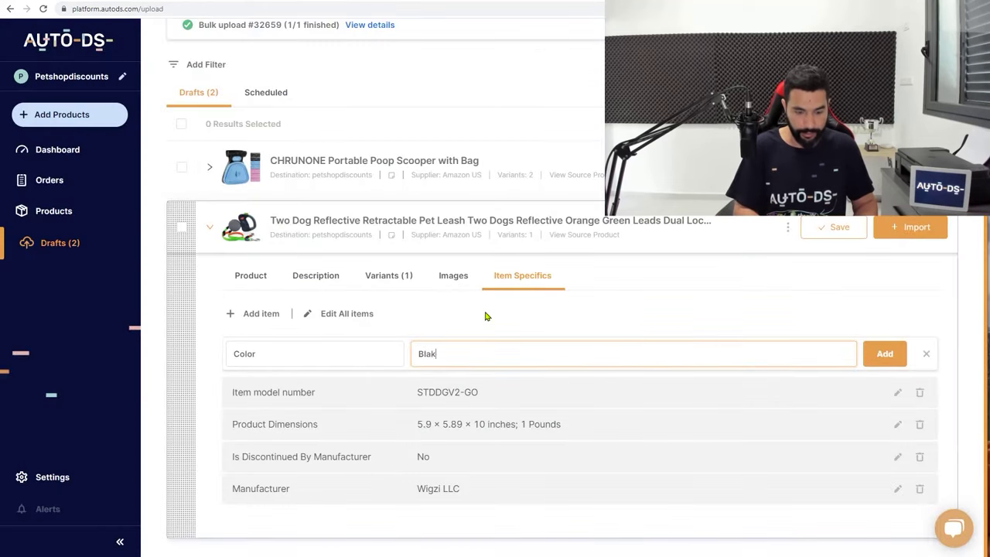
key("BackSpace")
type("ck")
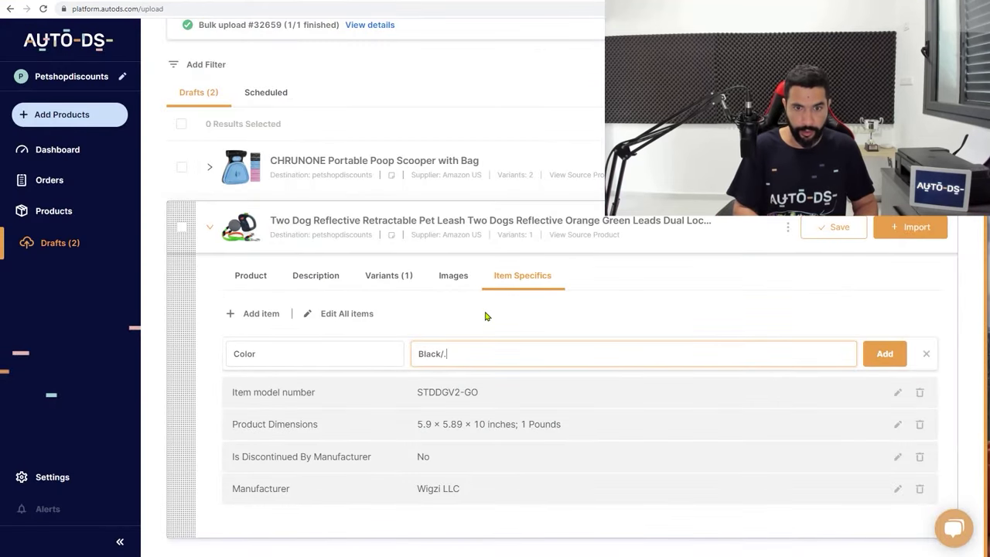
type("/Green/")
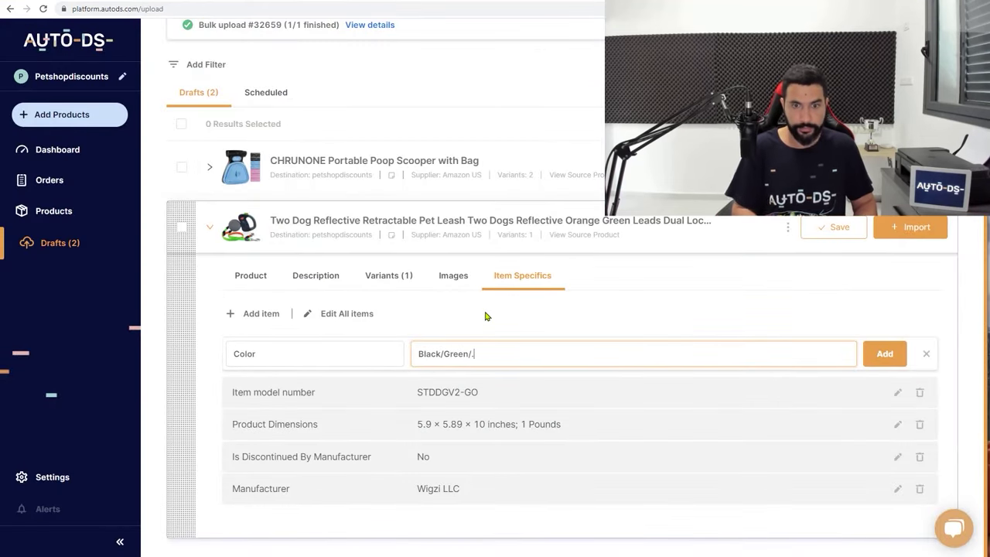
type("Red")
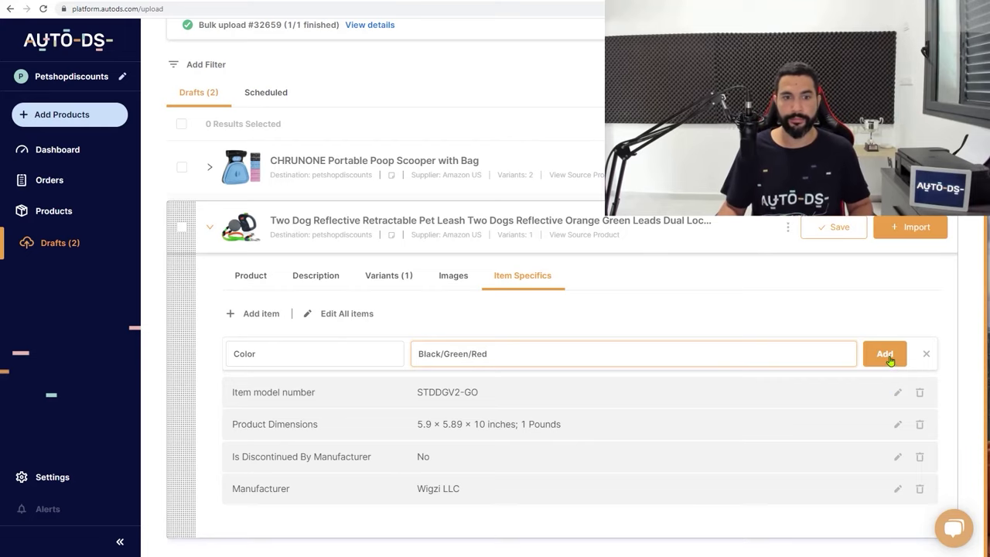
left_click(886, 357)
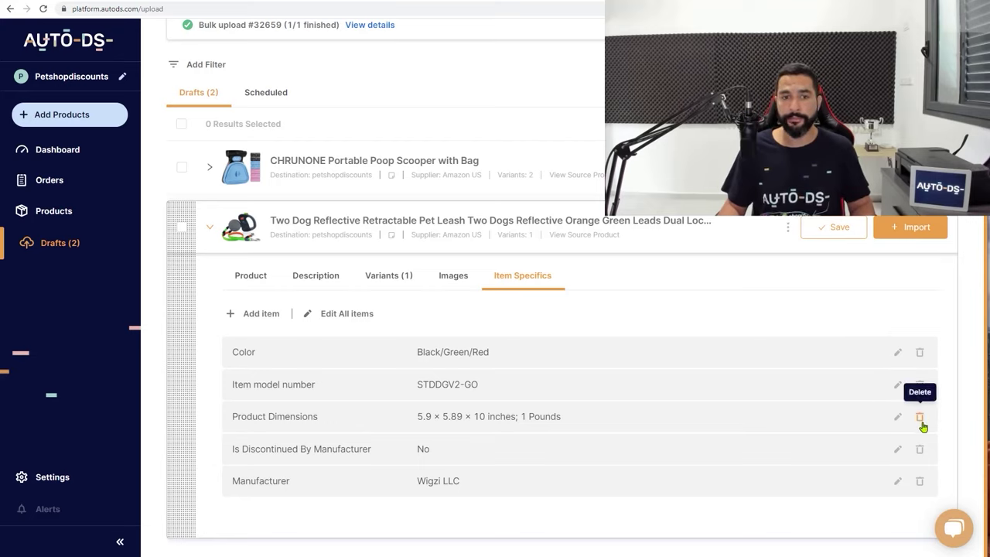
left_click(347, 314)
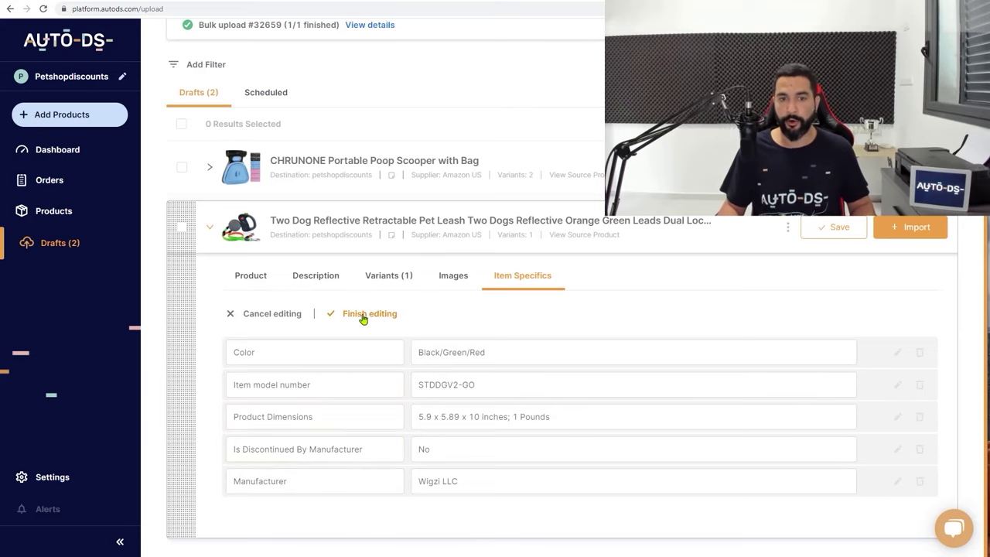
left_click(272, 316)
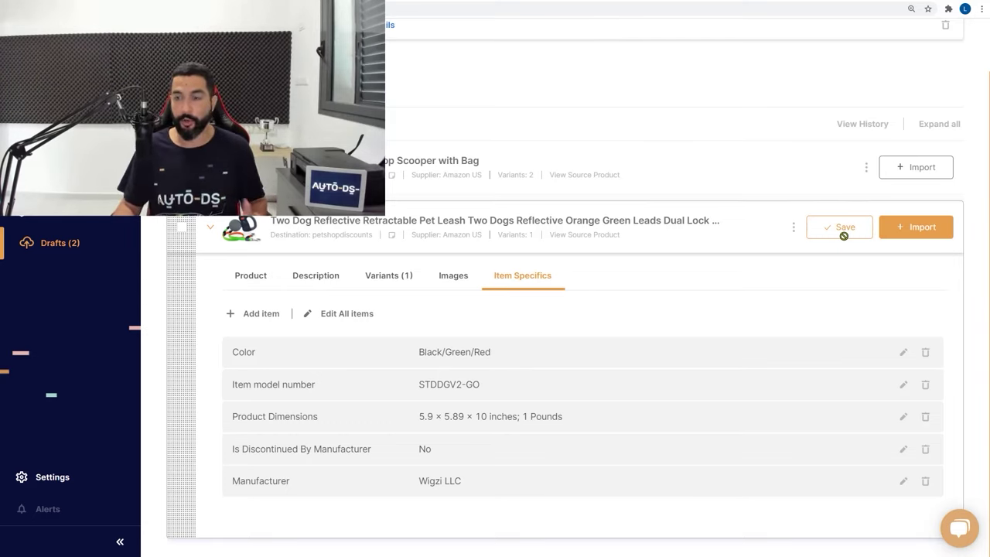
Import the leash draft, check Drafts and Products, then move to the petshopdiscounts admin
left_click(912, 232)
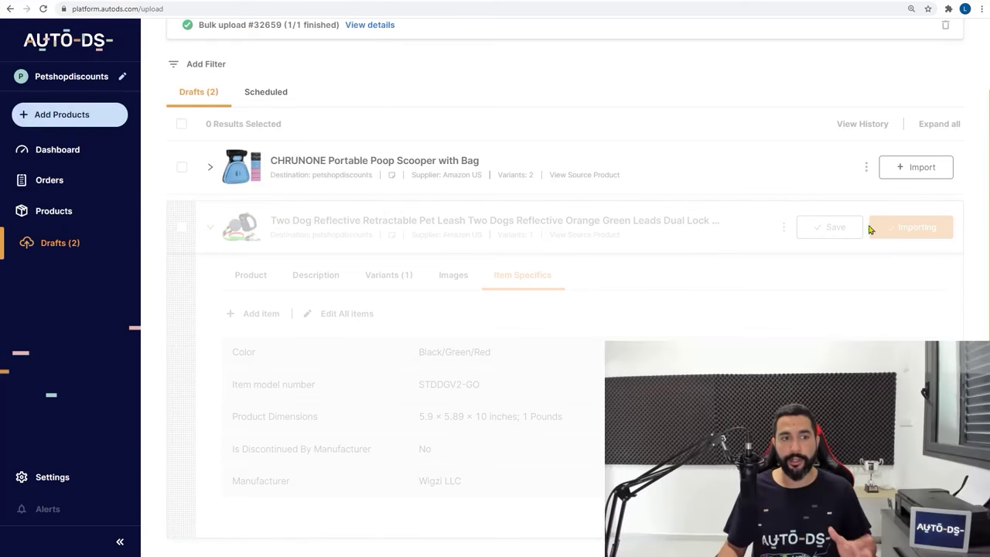
left_click(47, 246)
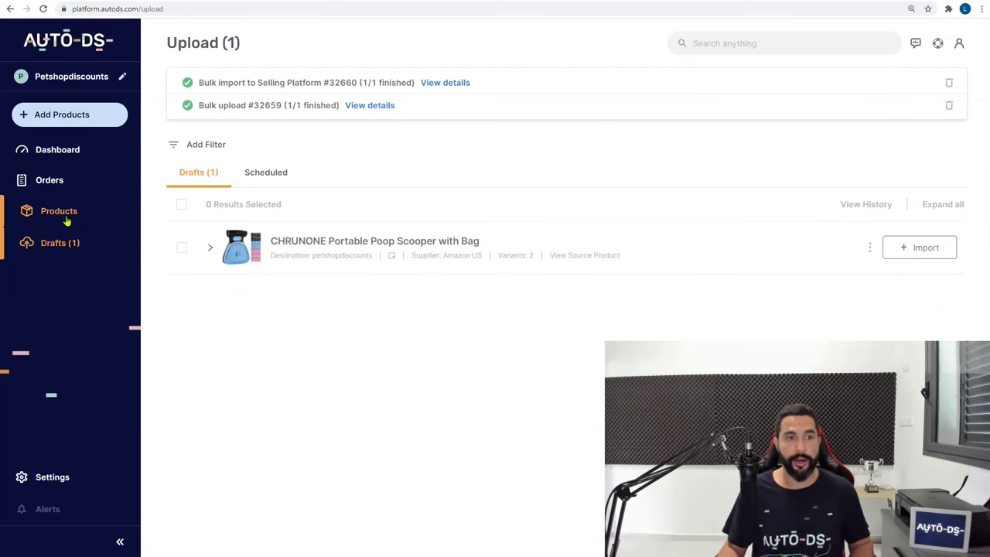
left_click(66, 219)
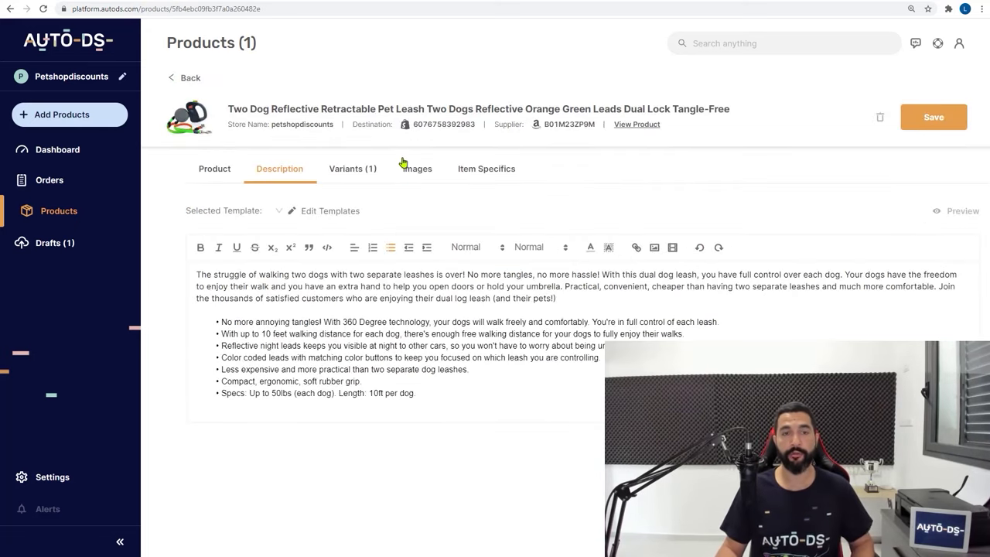
left_click(248, 0)
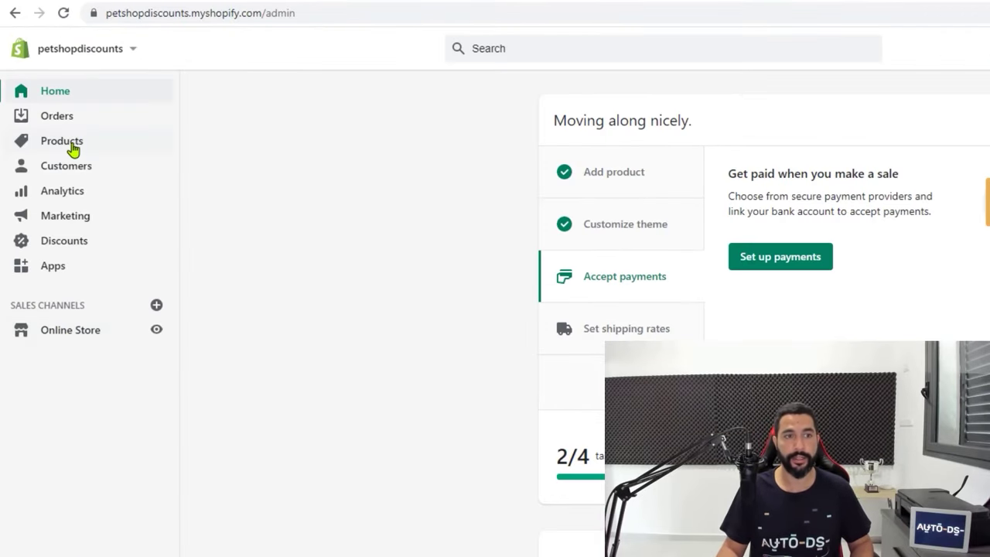
Open the leash in Shopify Products and preview its live storefront page
left_click(72, 144)
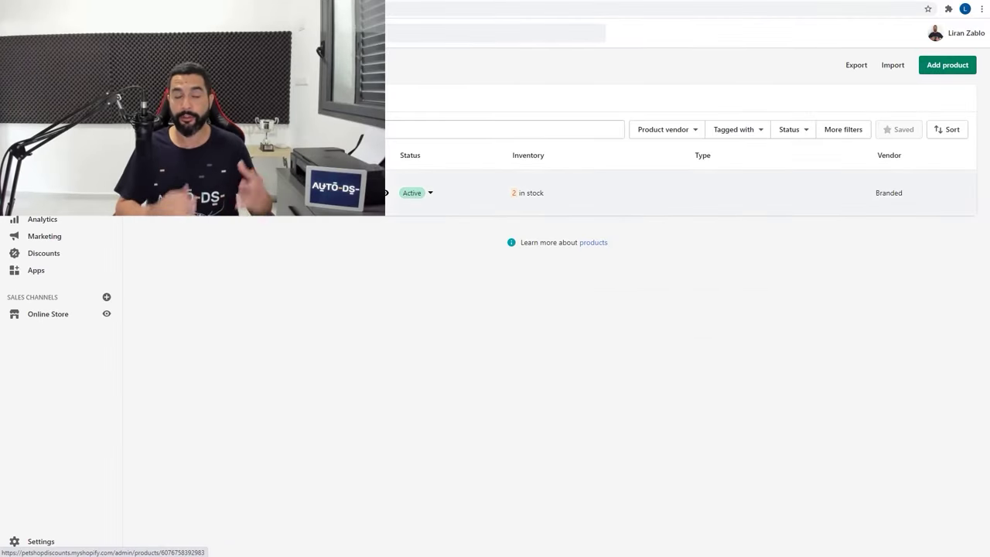
left_click(385, 193)
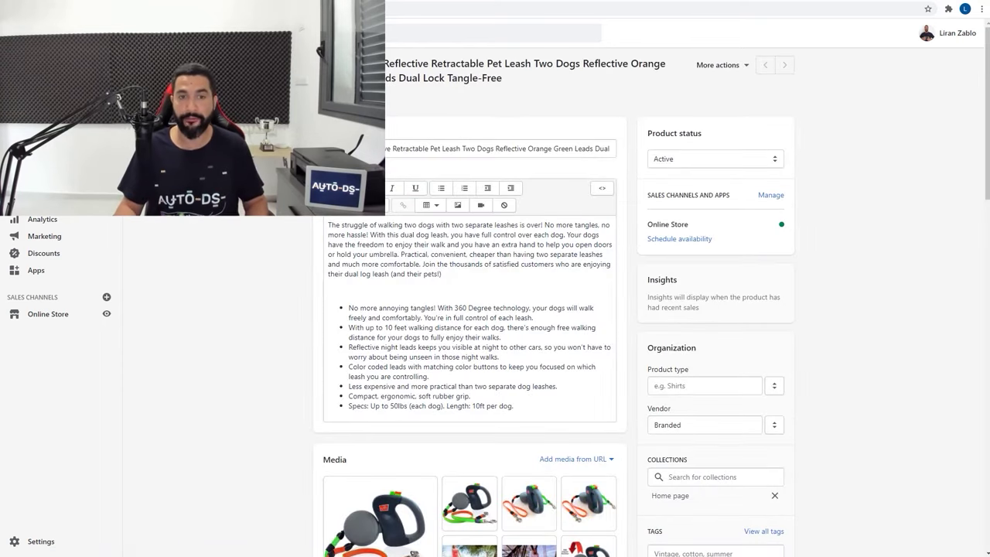
left_click(714, 66)
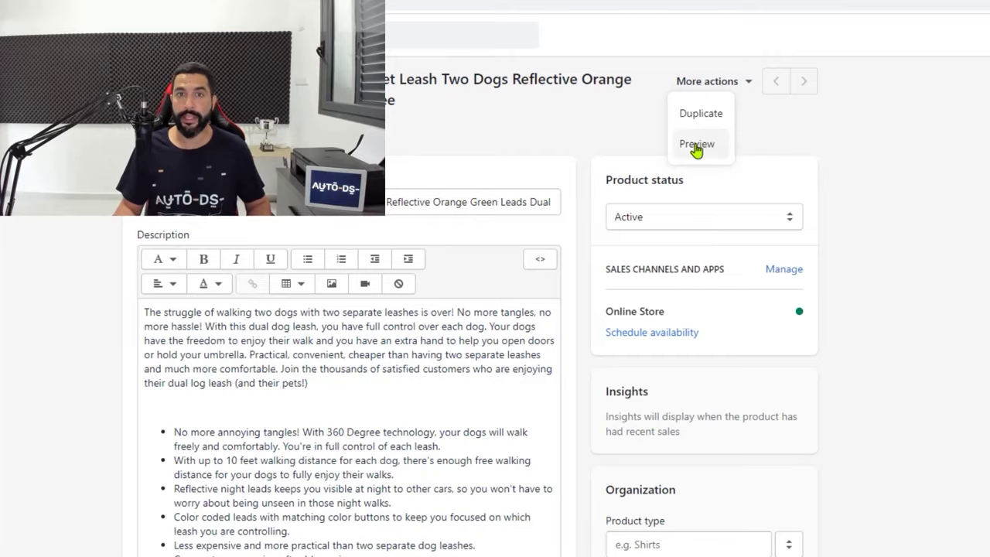
left_click(695, 145)
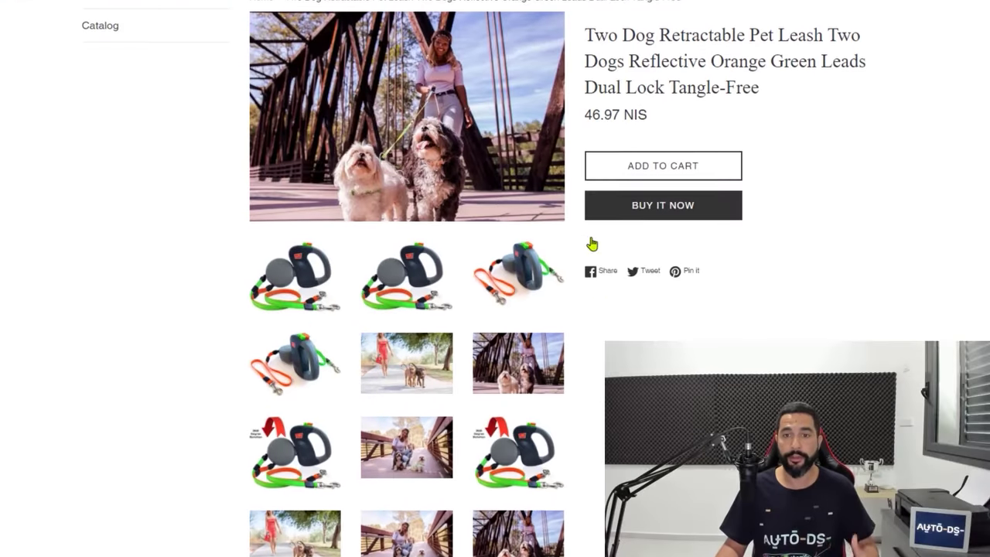
scroll(592, 244, "up", 1)
scroll(568, 166, "down", 4)
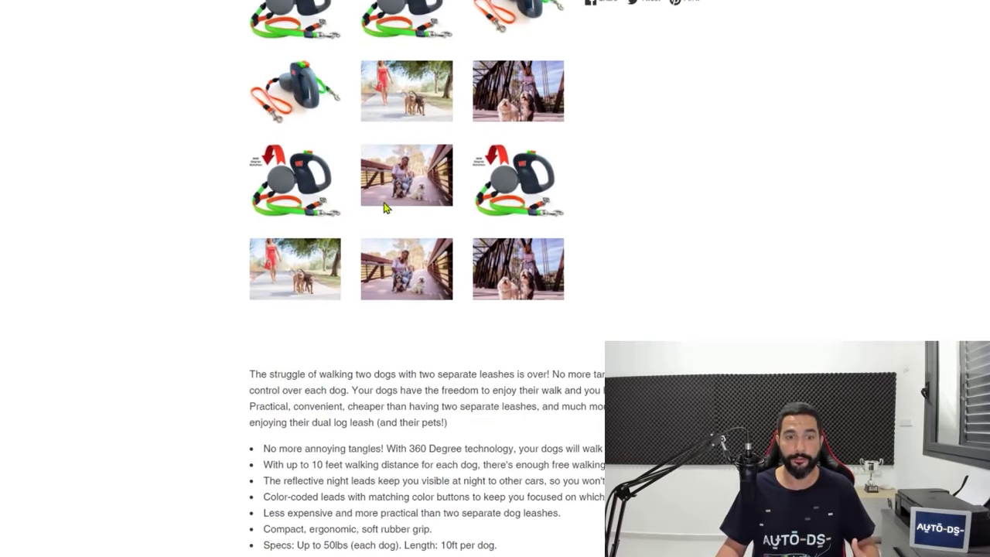
scroll(384, 207, "down", 2)
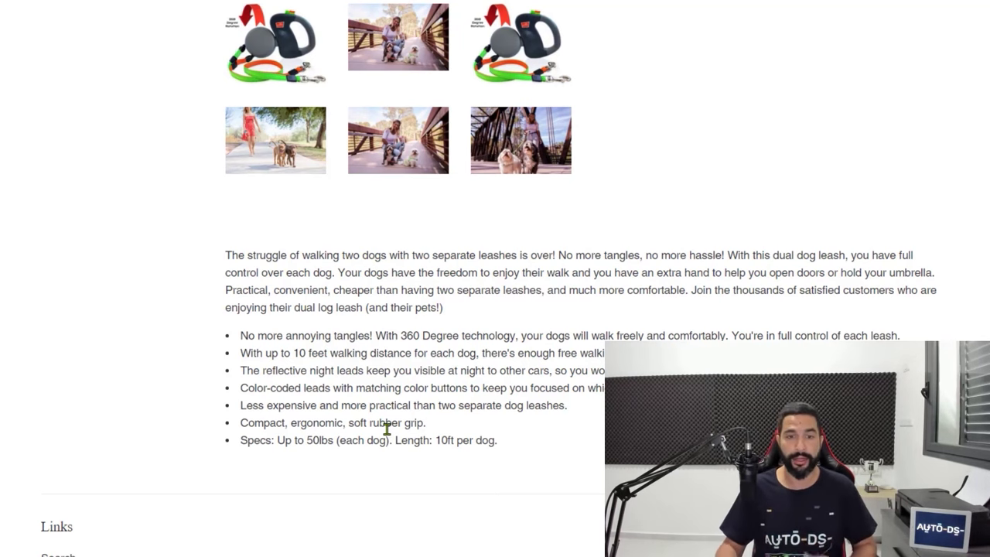
scroll(387, 428, "up", 1)
scroll(333, 457, "down", 2)
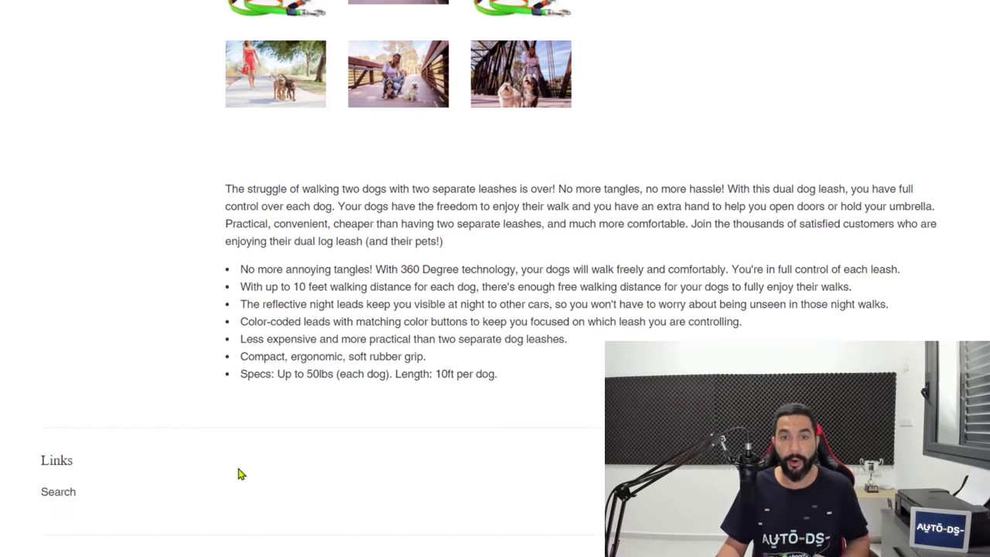
scroll(174, 456, "up", 10)
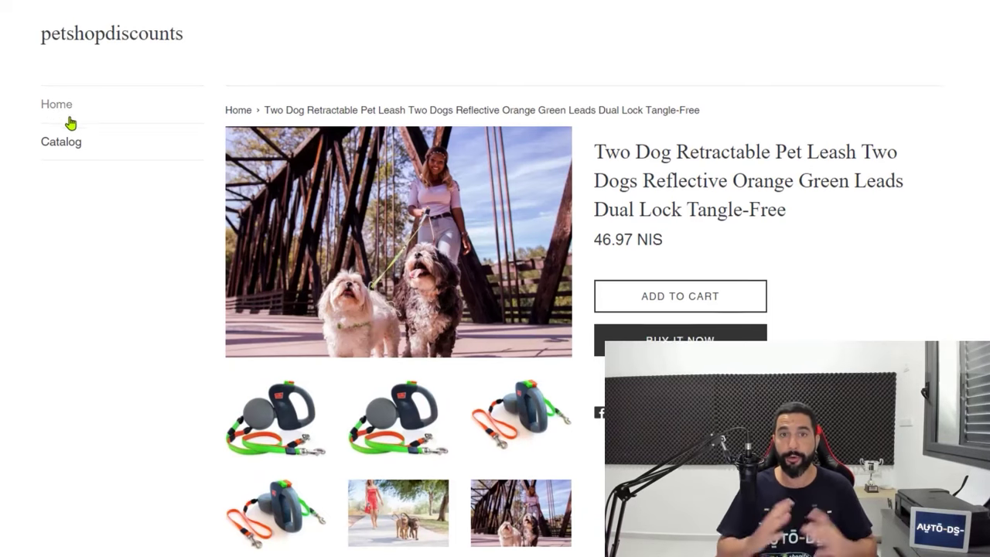
scroll(74, 122, "down", 2)
scroll(369, 216, "up", 1)
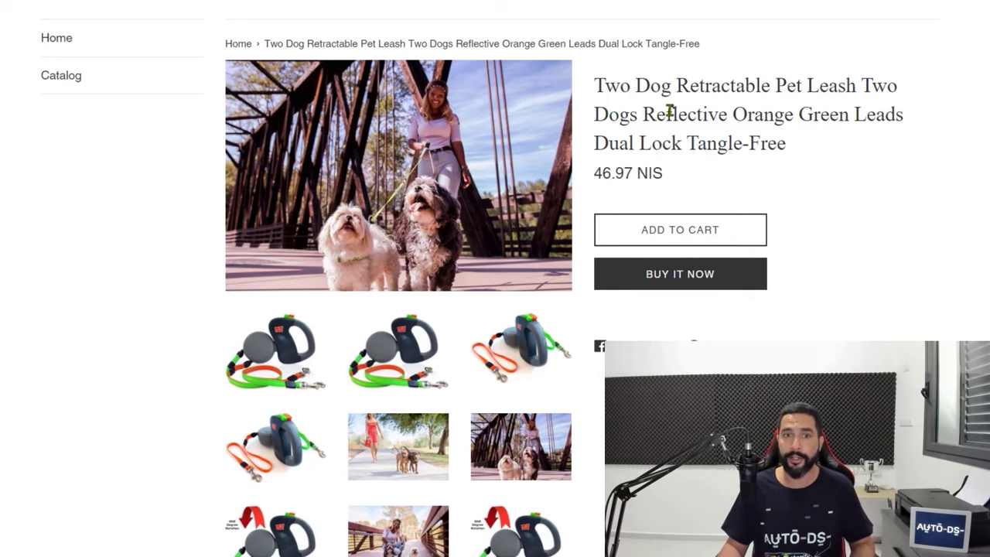
scroll(670, 110, "down", 1)
scroll(371, 232, "down", 7)
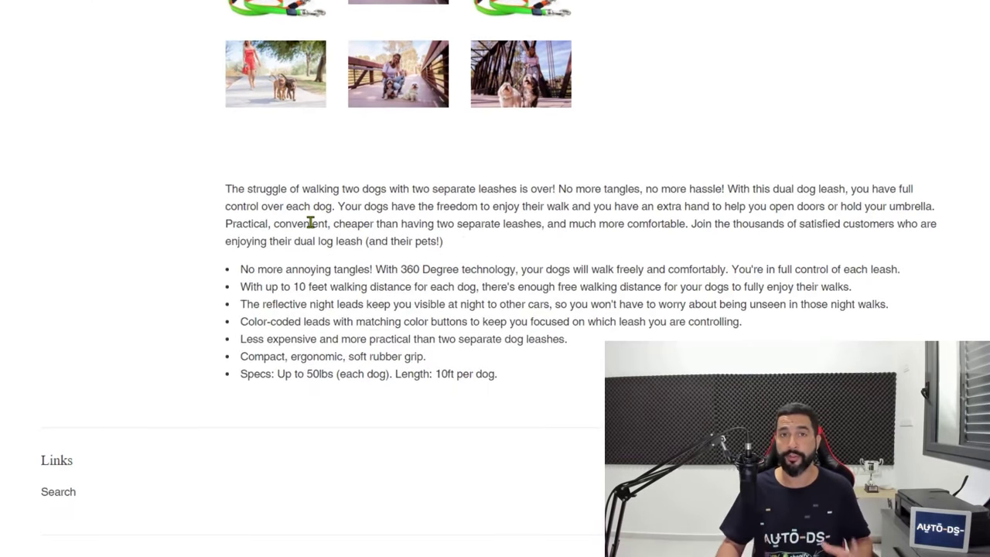
scroll(310, 223, "up", 8)
scroll(294, 241, "down", 8)
scroll(302, 243, "up", 8)
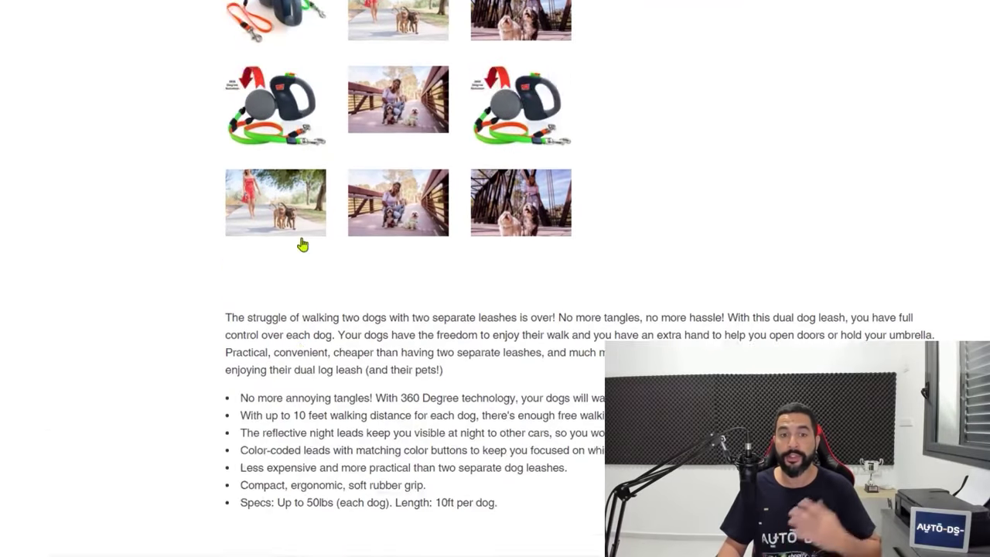
scroll(310, 218, "down", 2)
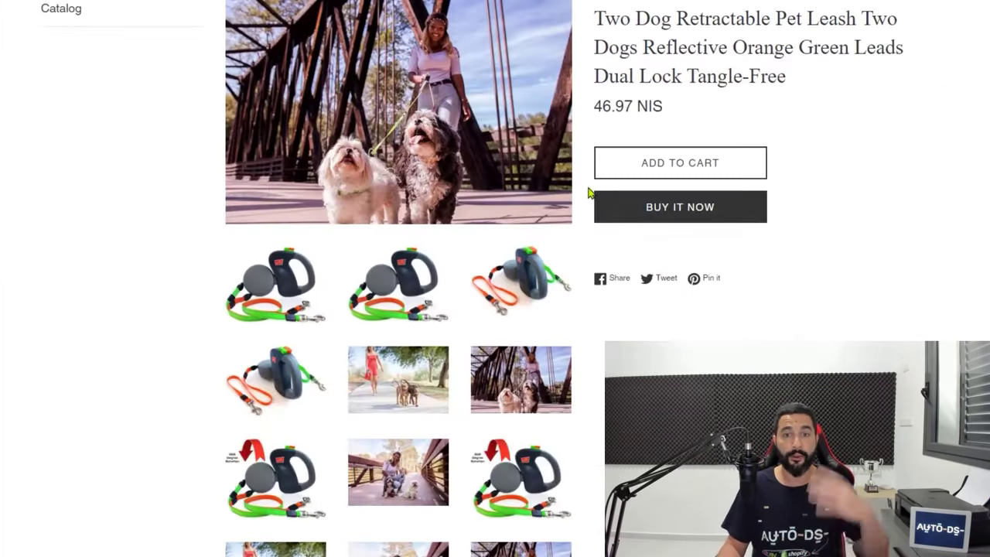
scroll(580, 175, "up", 2)
scroll(580, 175, "down", 3)
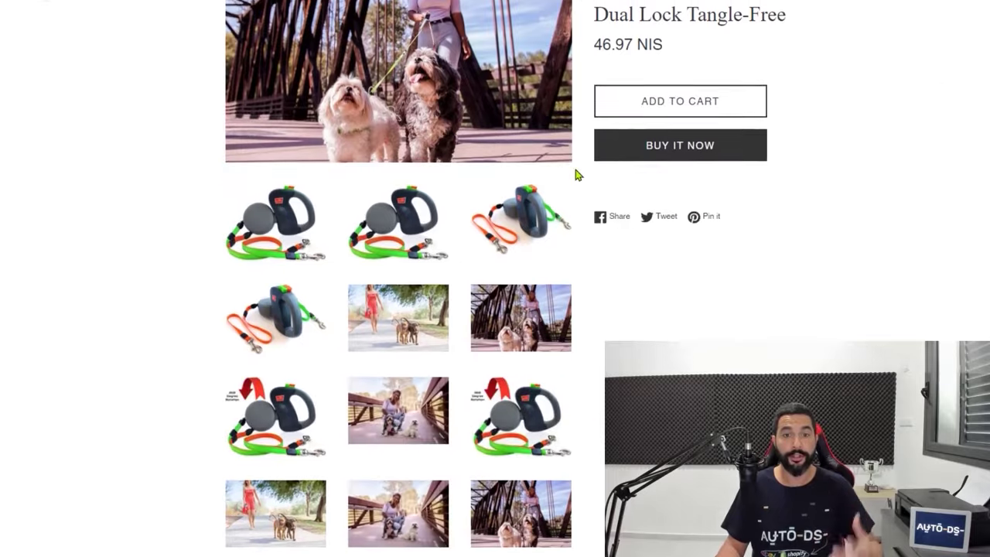
scroll(575, 175, "down", 1)
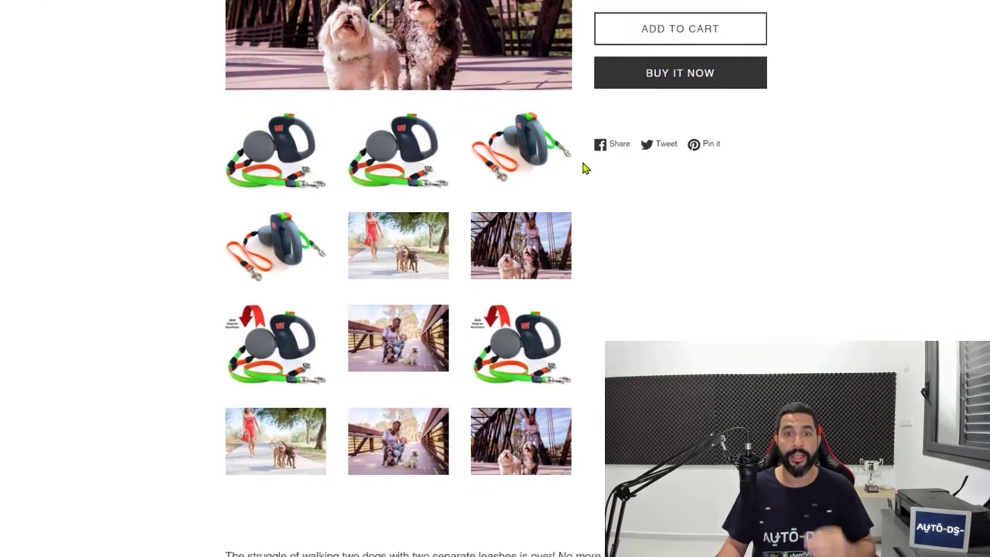
scroll(580, 186, "up", 4)
scroll(580, 205, "down", 2)
scroll(580, 208, "down", 5)
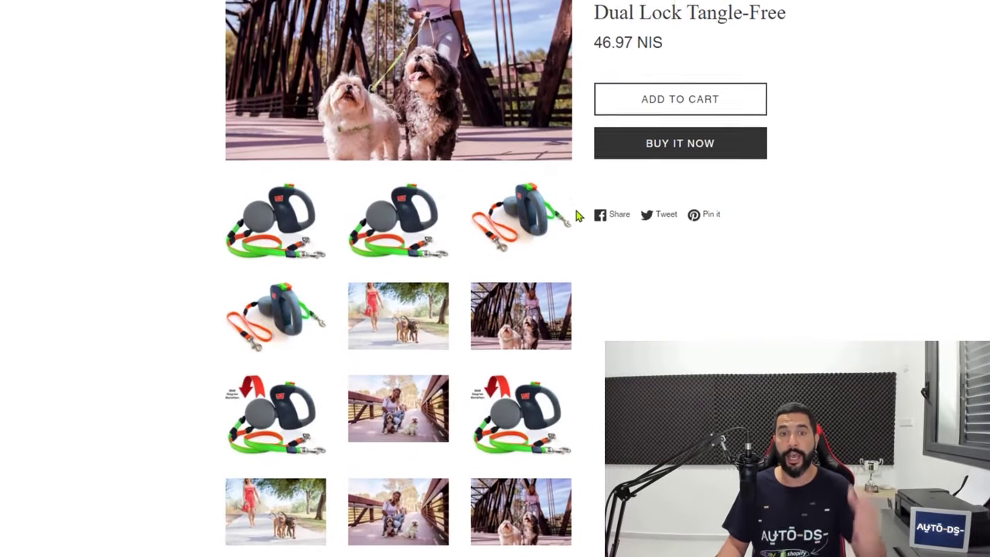
scroll(574, 216, "up", 2)
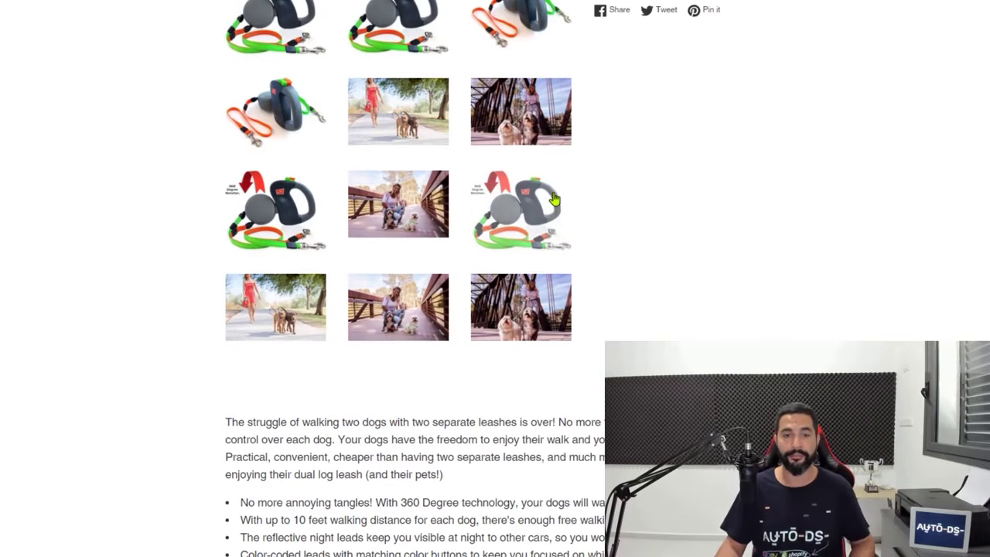
scroll(555, 193, "down", 2)
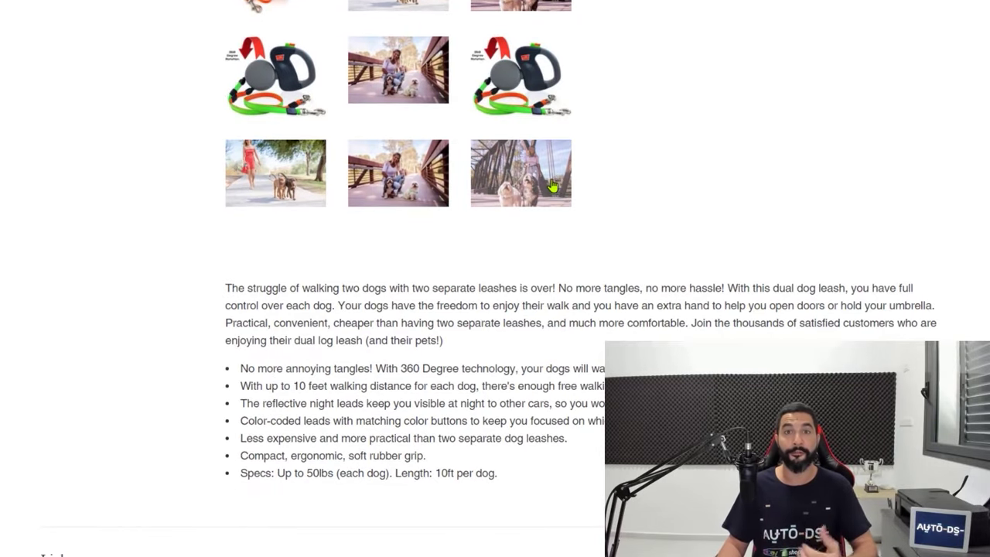
scroll(551, 186, "up", 2)
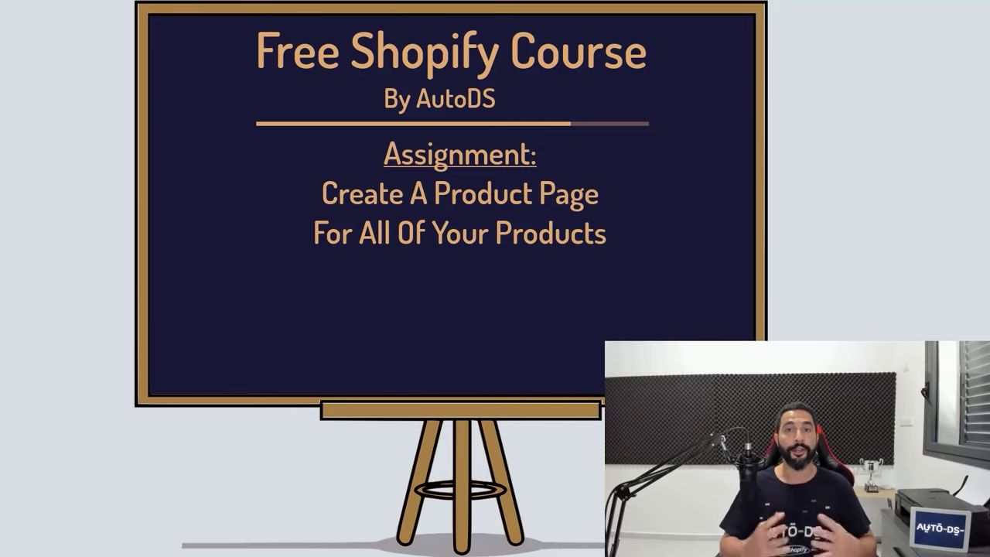
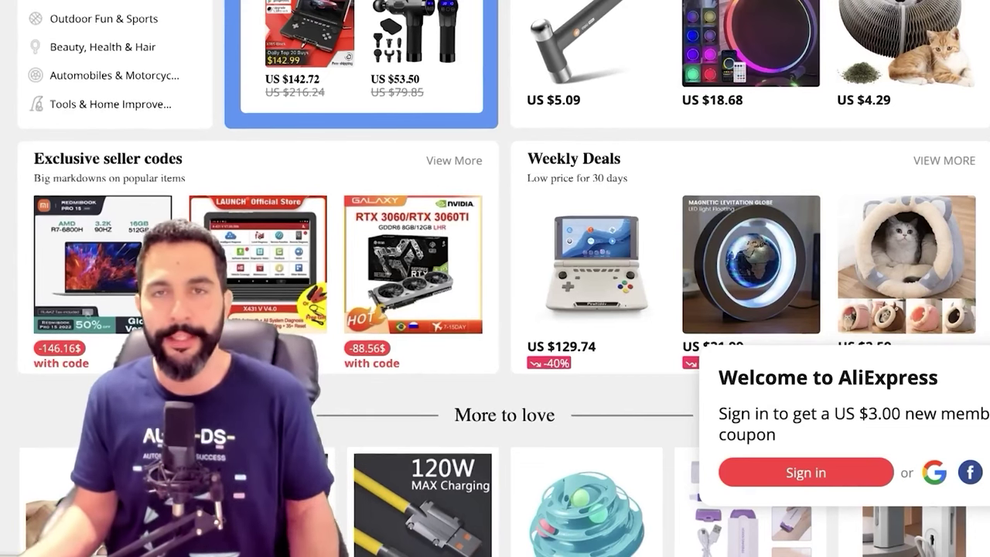
Scroll down the AliExpress home page through the More to love product grid
scroll(503, 278, "down", 1)
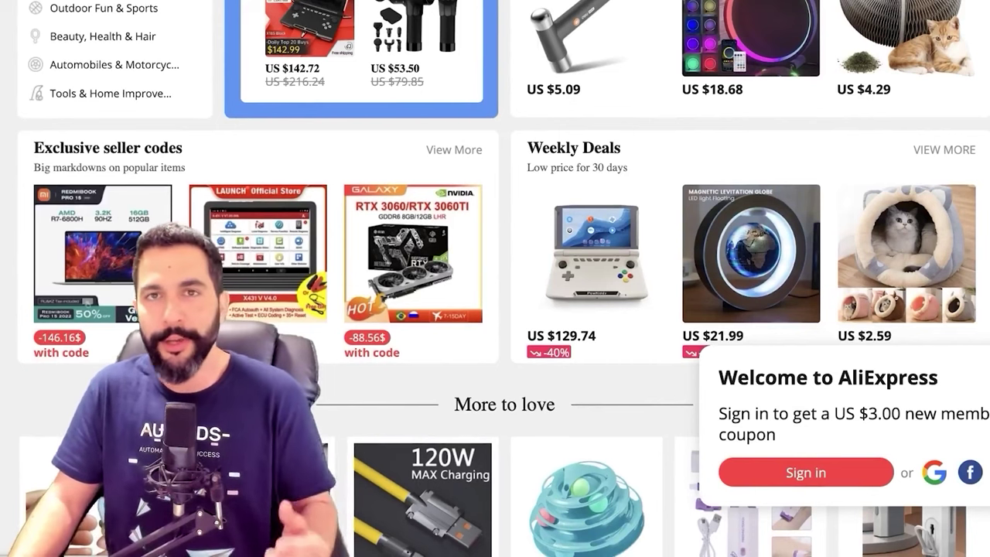
scroll(503, 279, "down", 2)
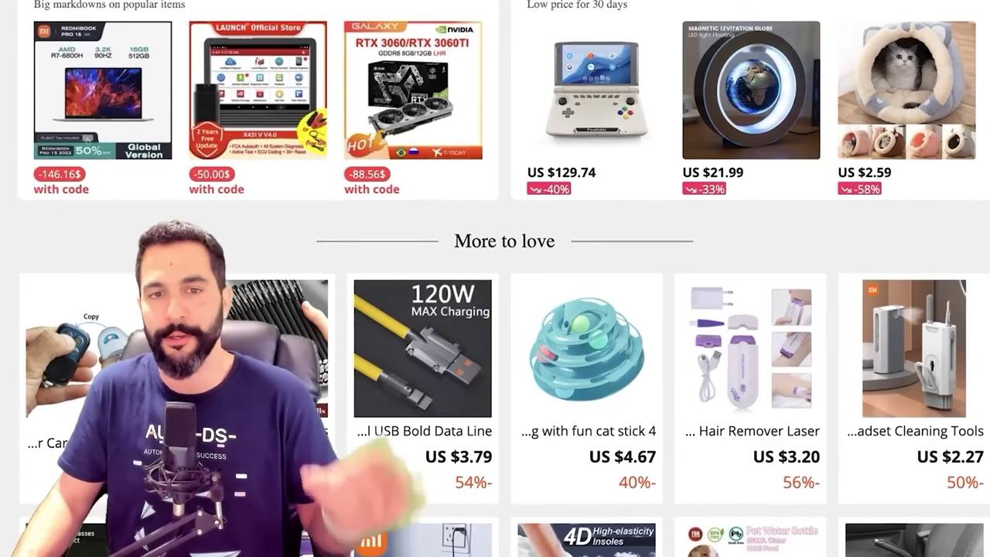
scroll(913, 310, "down", 2)
scroll(750, 232, "down", 1)
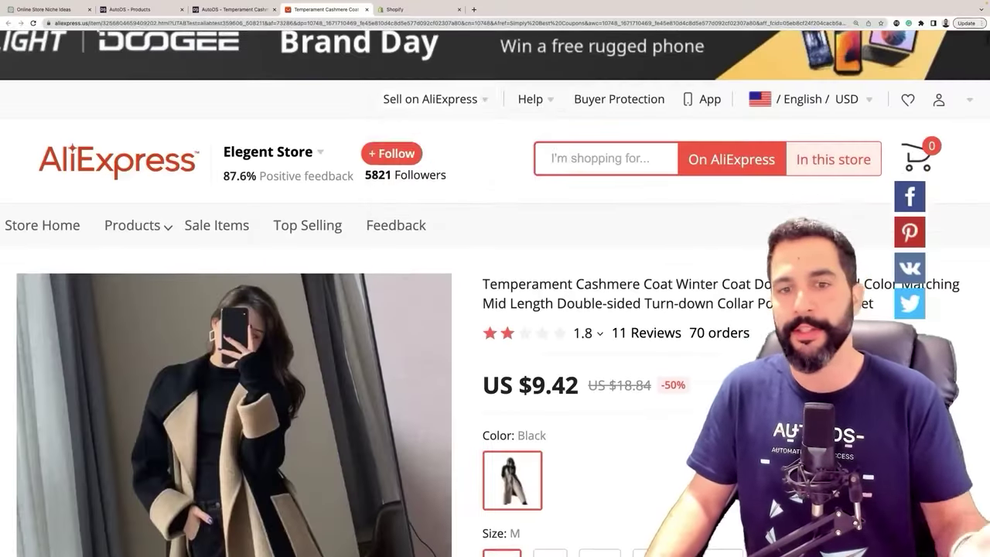
Scroll the cashmere coat's AliExpress listing to its description and size details, then back up
scroll(495, 309, "down", 5)
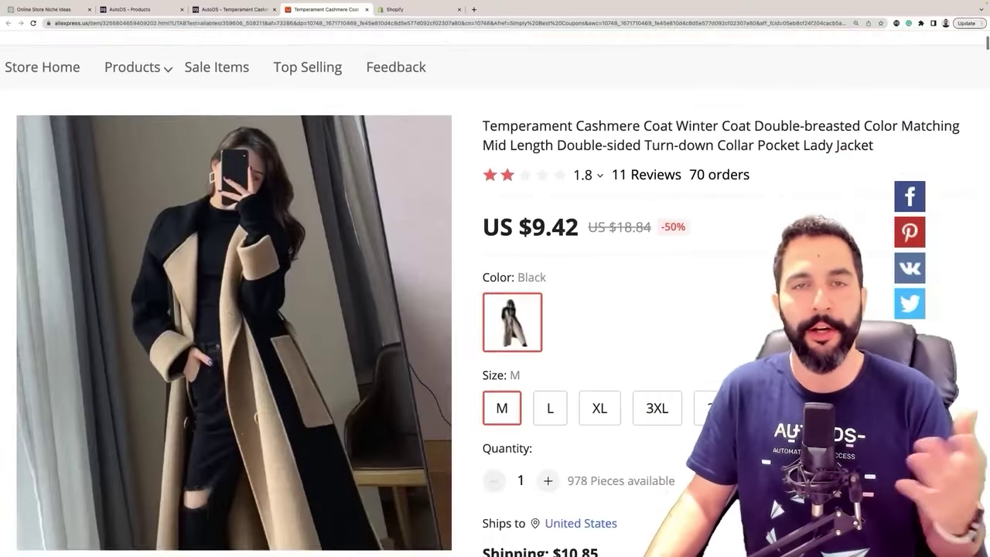
scroll(495, 310, "down", 15)
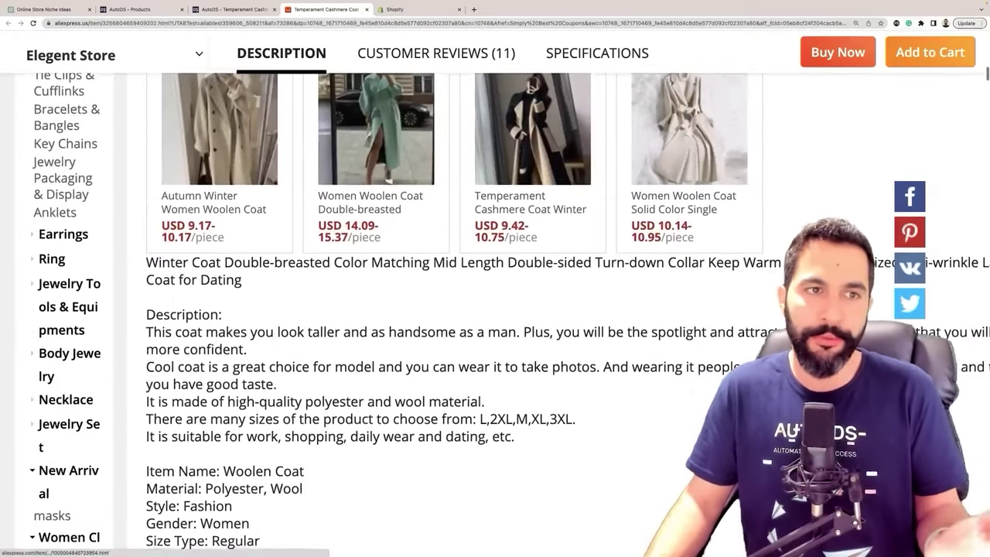
scroll(495, 310, "down", 1)
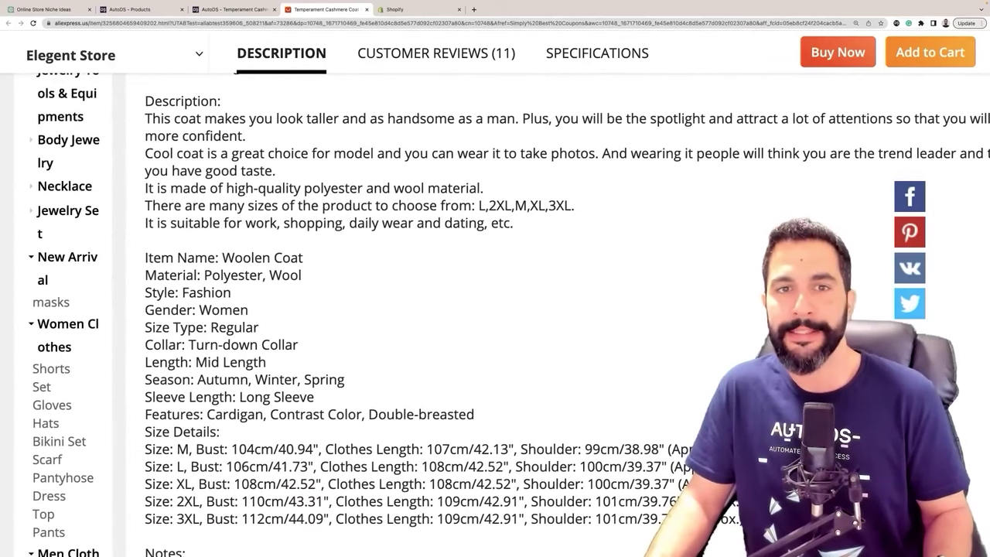
scroll(325, 310, "right", 1)
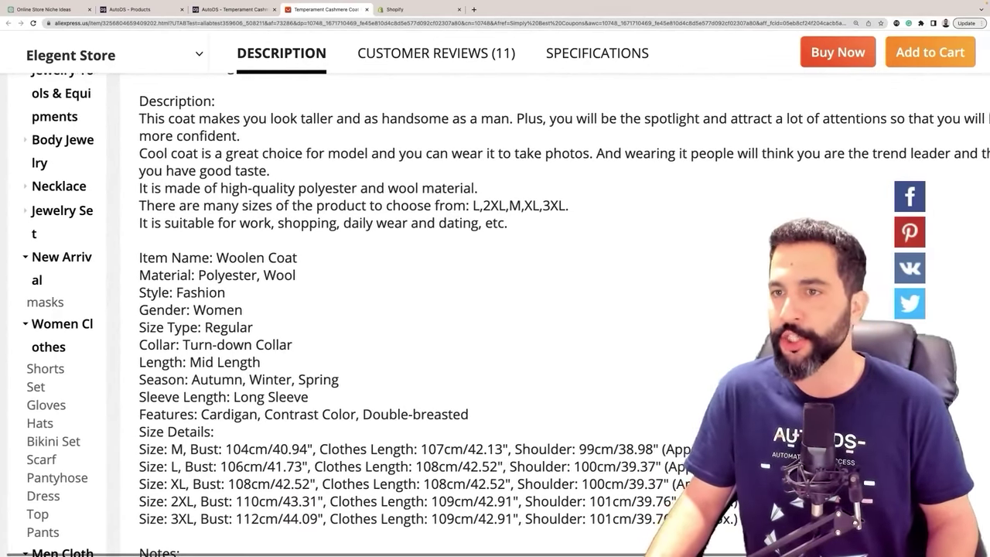
scroll(495, 309, "right", 2)
double_click(818, 118)
scroll(495, 309, "up", 1)
scroll(495, 310, "up", 5)
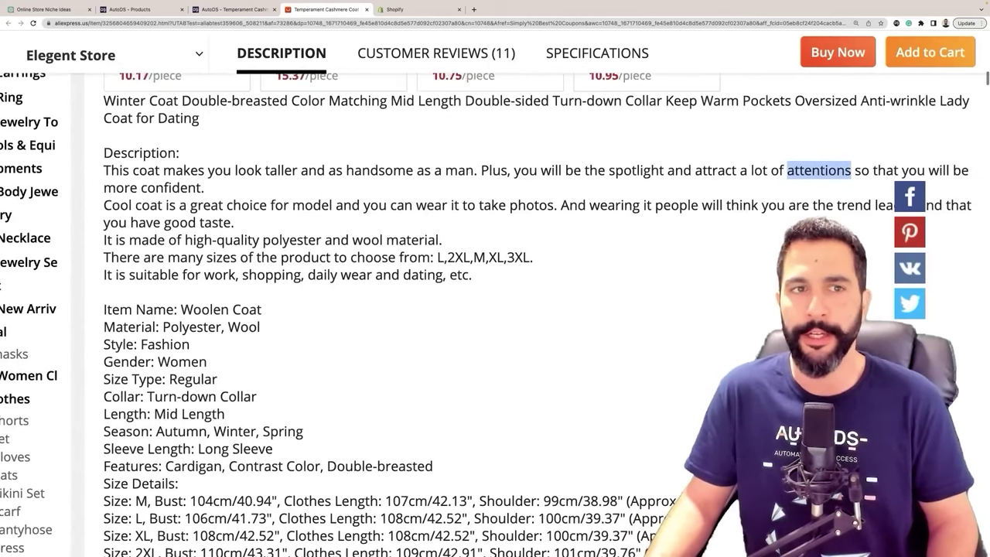
scroll(495, 309, "down", 3)
scroll(495, 309, "up", 15)
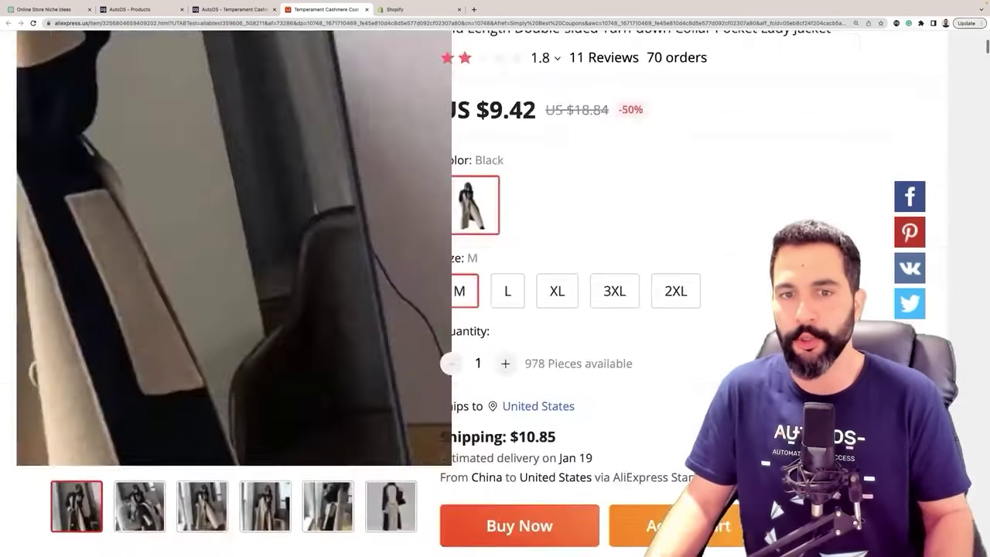
scroll(495, 309, "down", 2)
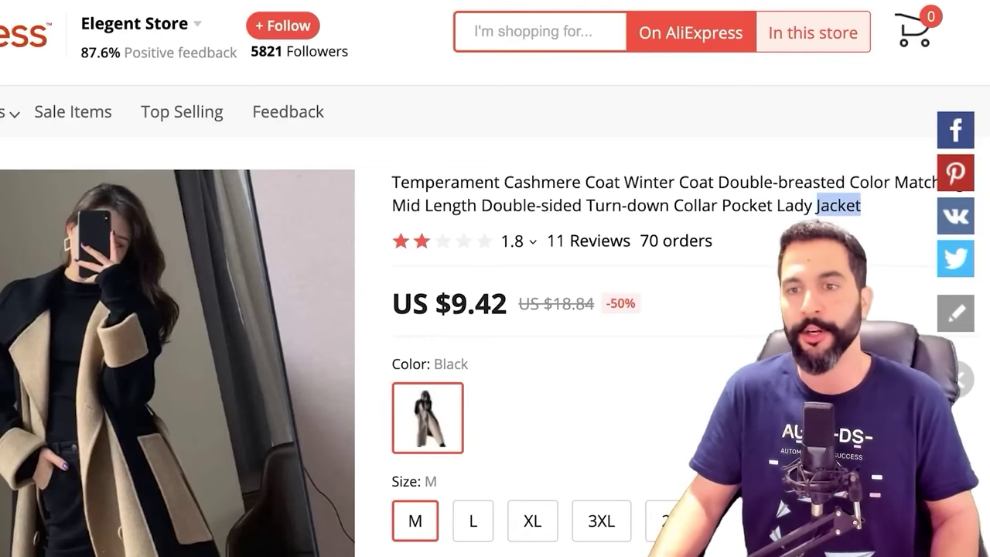
Copy the Temperament Cashmere Coat's full AliExpress product title
left_click_drag(817, 205, 393, 183)
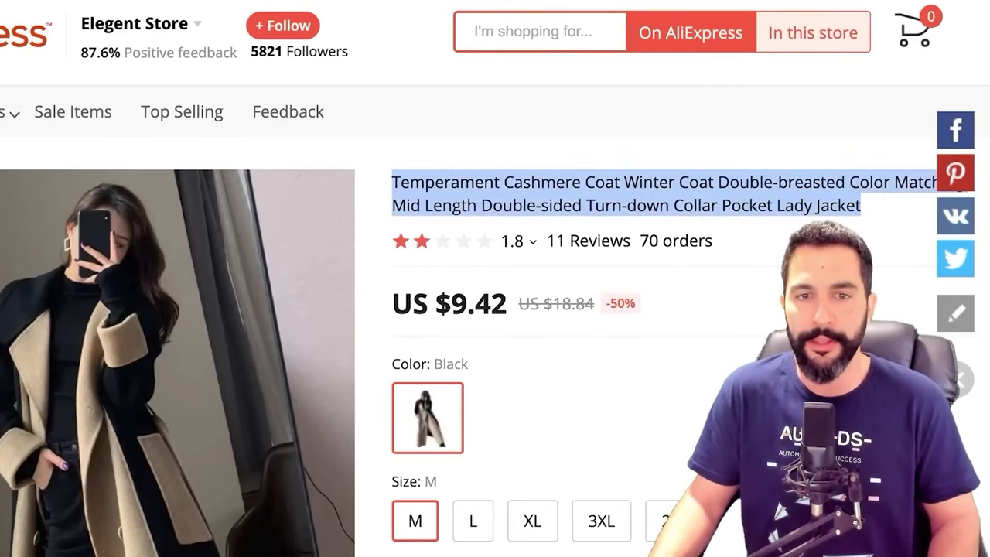
right_click(406, 181)
left_click(437, 216)
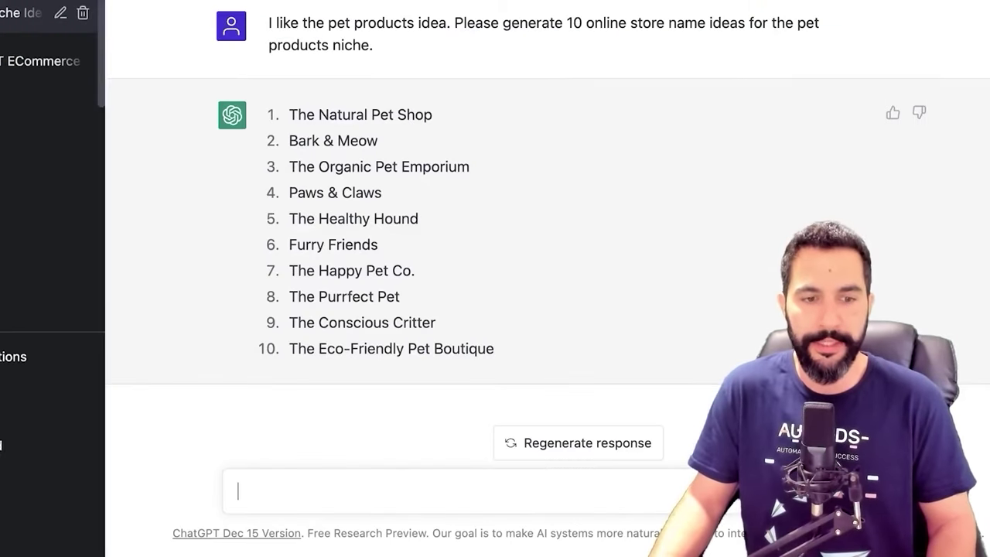
Ask ChatGPT to 'rewrite this product title:' with the pasted coat title, and select its reply
type("rewri")
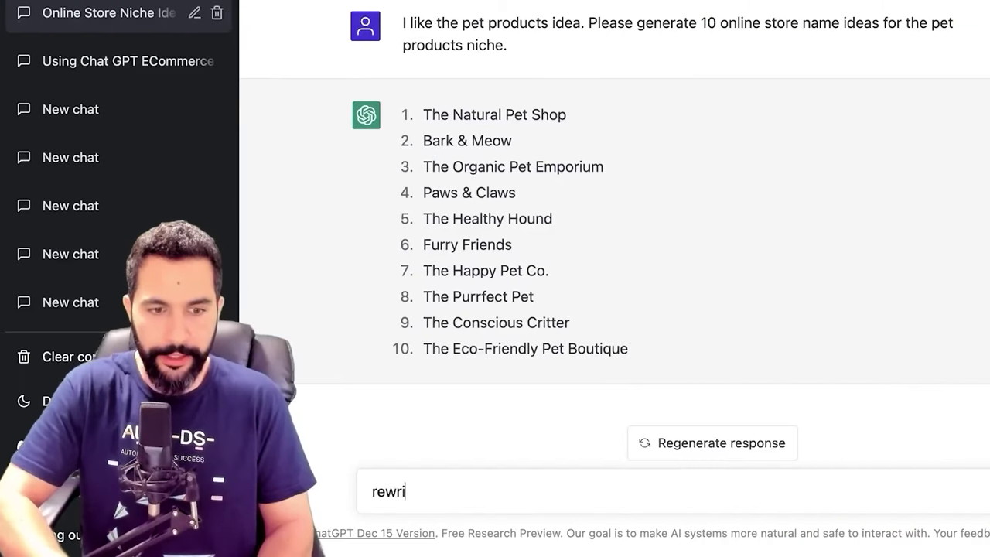
type("te this produc")
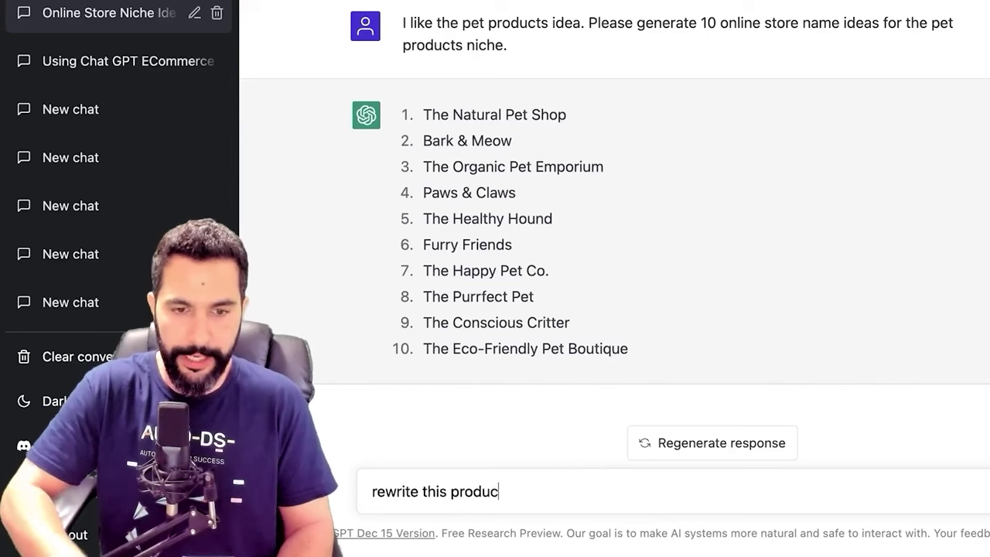
type("t title:")
key("shift+Return")
key("ctrl+v")
key("Return")
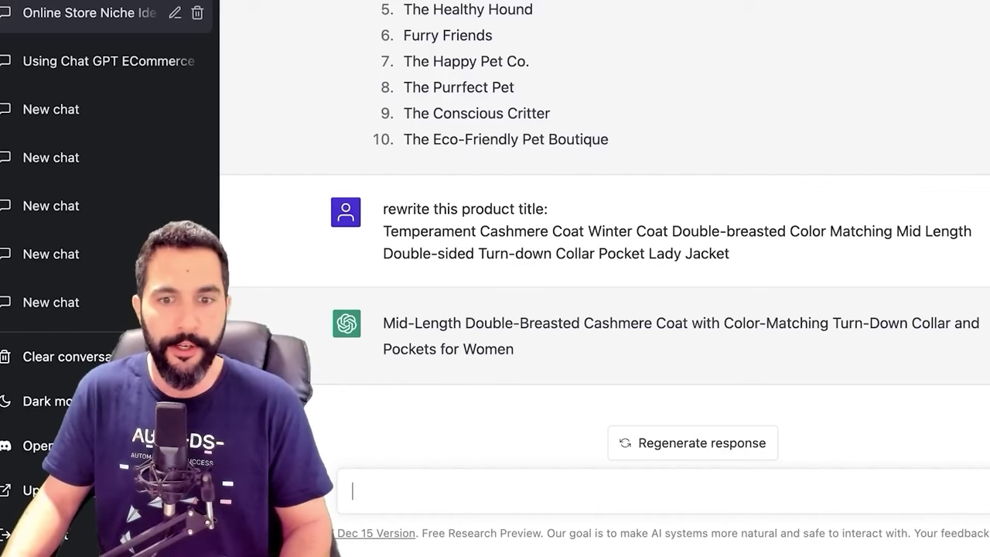
left_click_drag(497, 349, 383, 323)
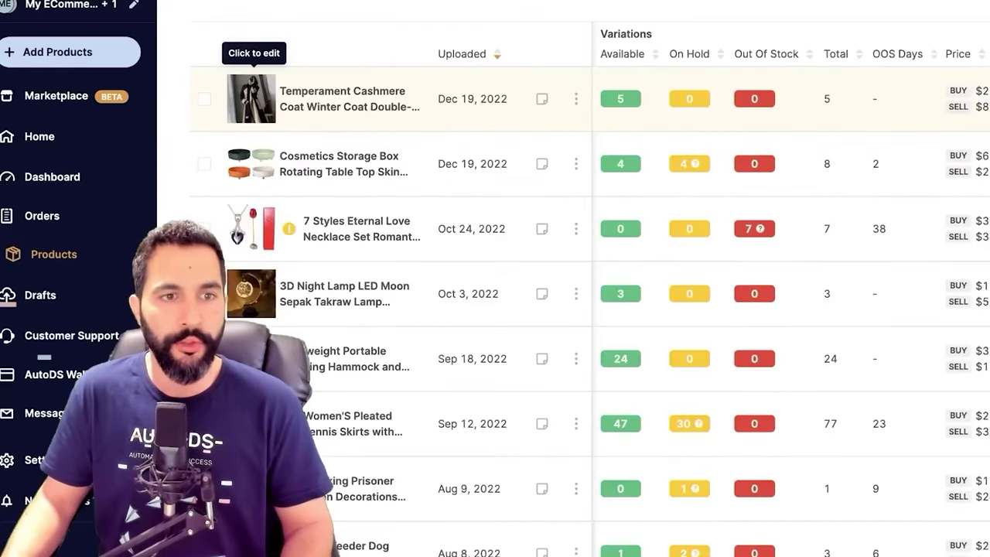
left_click(250, 99)
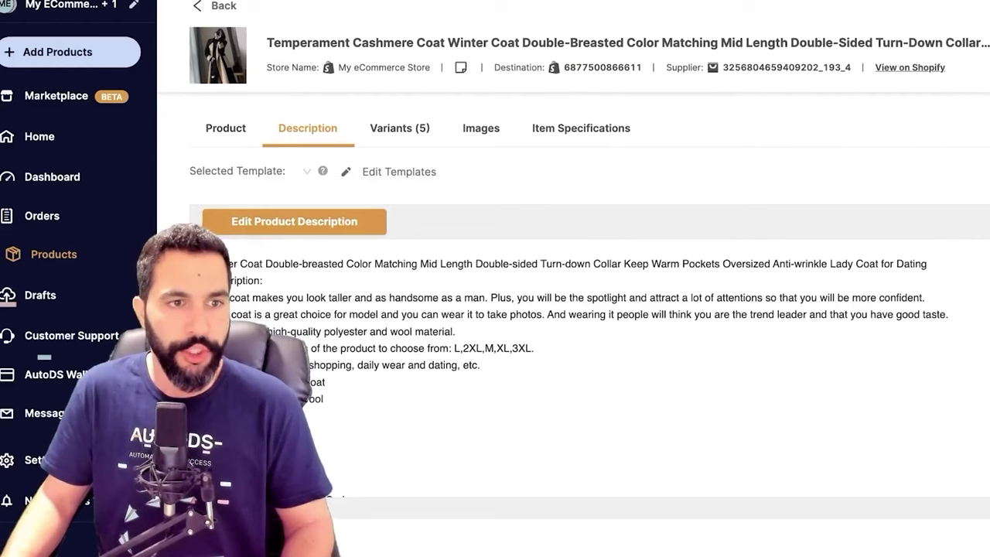
Replace the coat's AutoDS title with the rewritten Mid-Length Double-Breasted Cashmere Coat title
left_click(226, 128)
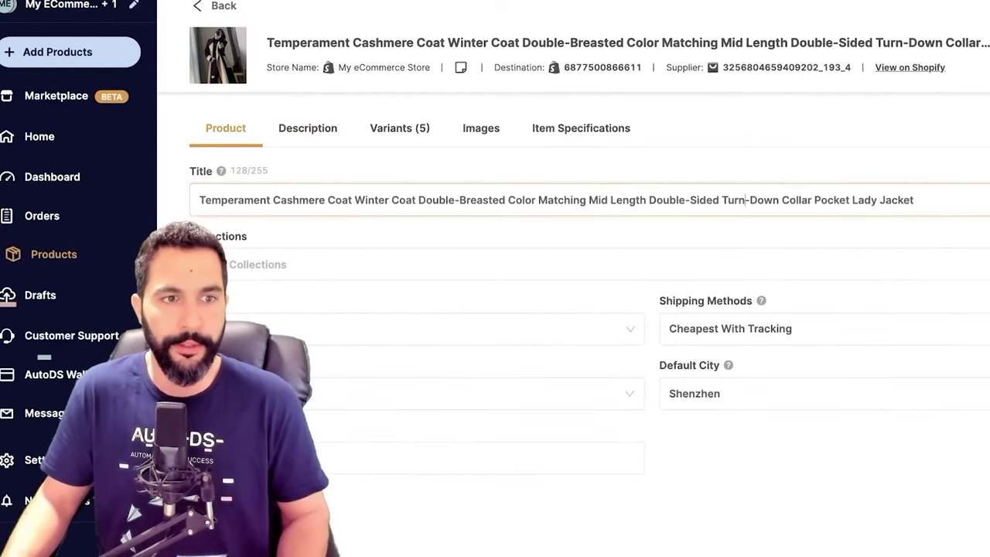
key("ctrl+a")
key("ctrl+v")
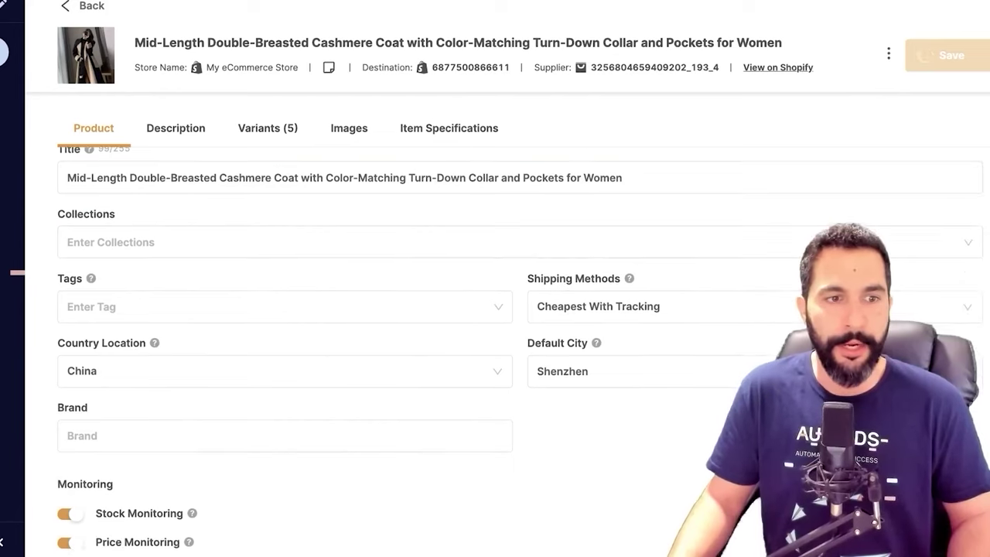
Look over the coat's imported description, selecting its opening lines through the 3XL sizes
left_click(307, 127)
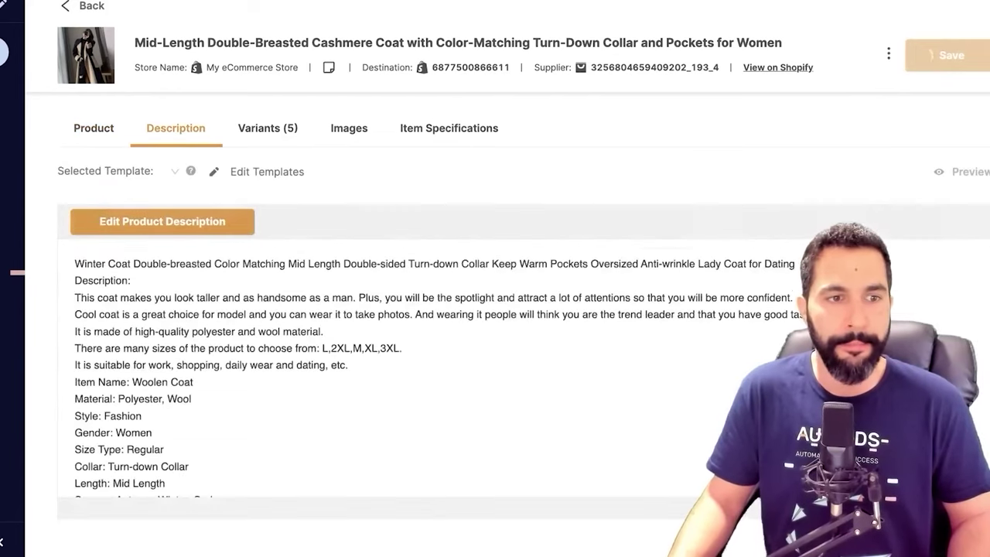
left_click_drag(74, 263, 401, 348)
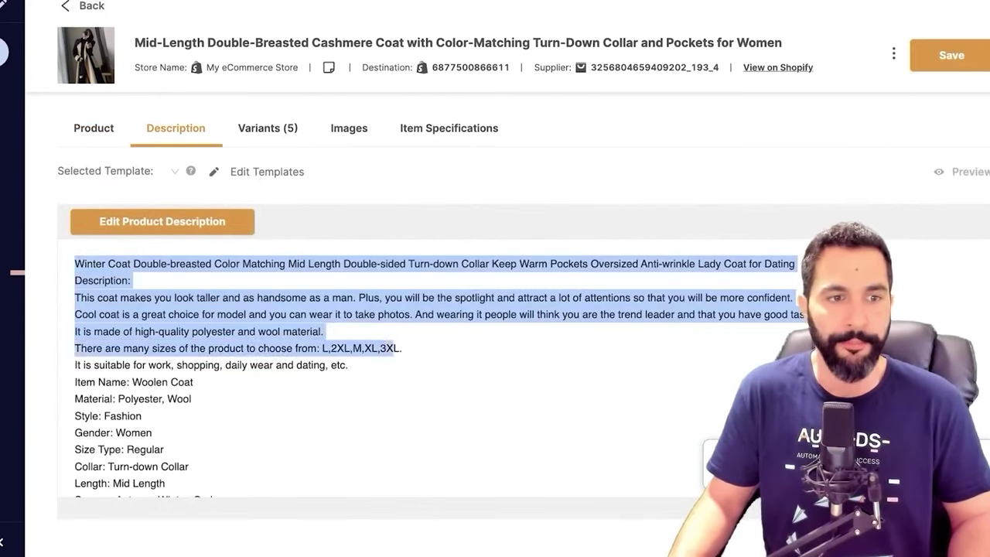
left_click(401, 348)
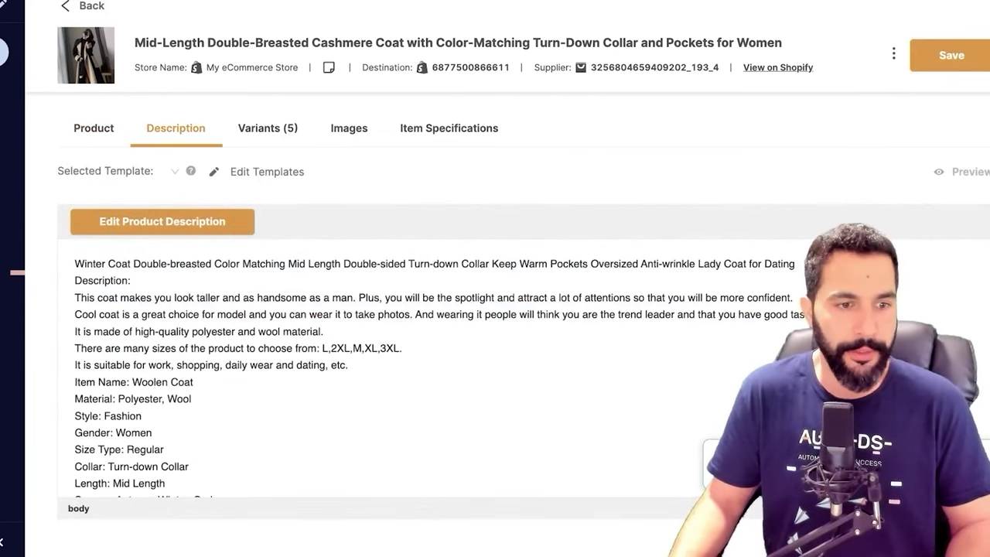
left_click_drag(74, 263, 324, 331)
left_click(323, 331)
scroll(386, 364, "down", 5)
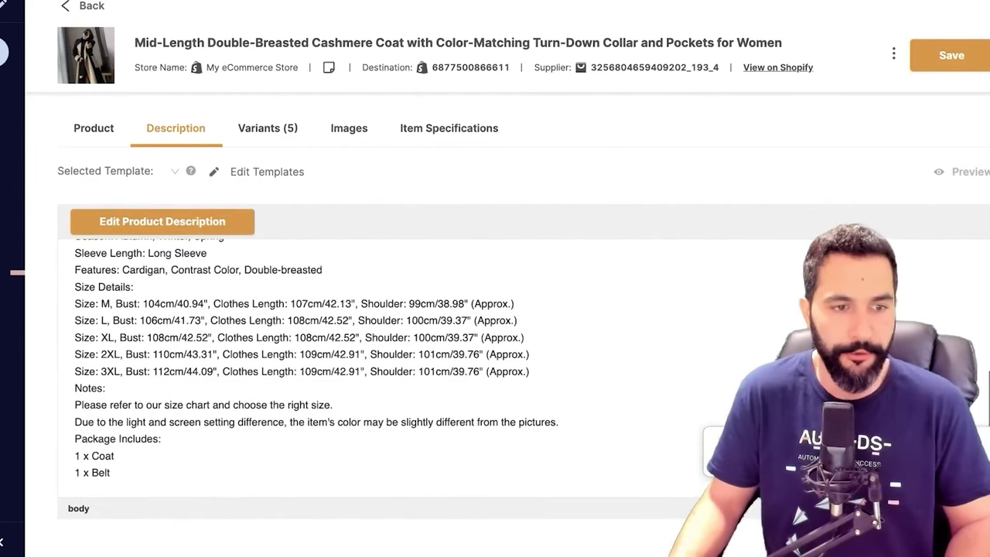
scroll(309, 364, "up", 5)
left_click_drag(74, 255, 189, 325)
scroll(309, 364, "down", 2)
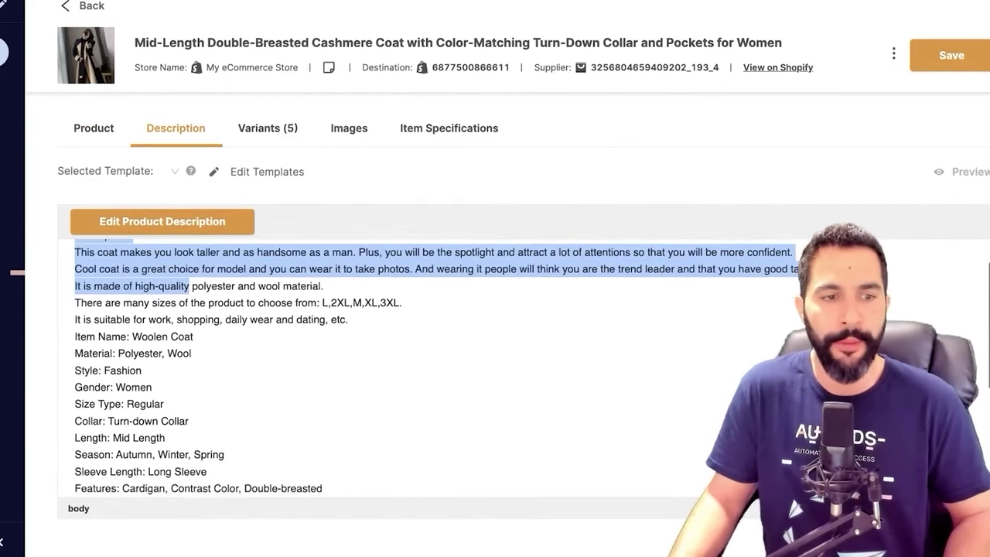
scroll(387, 364, "down", 3)
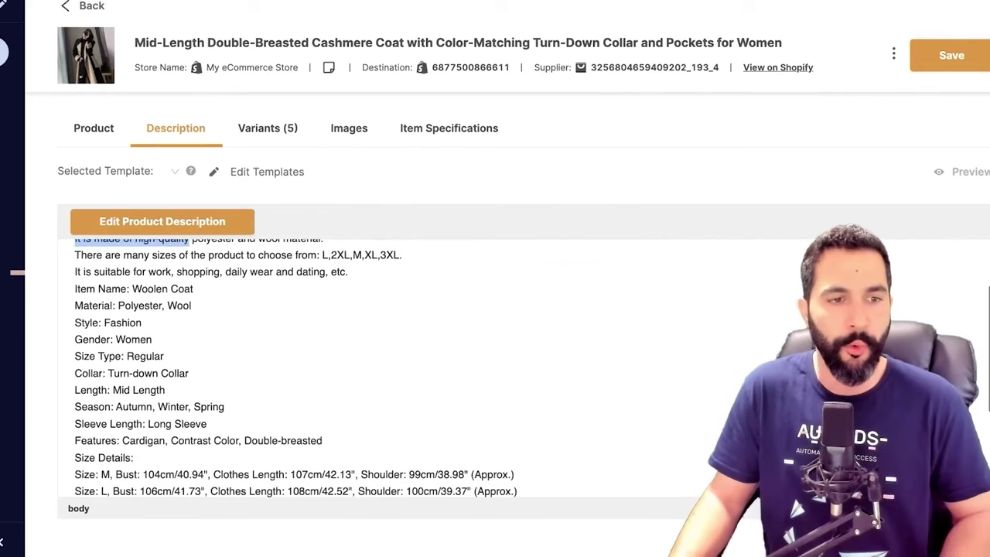
scroll(309, 363, "down", 3)
left_click_drag(74, 243, 165, 310)
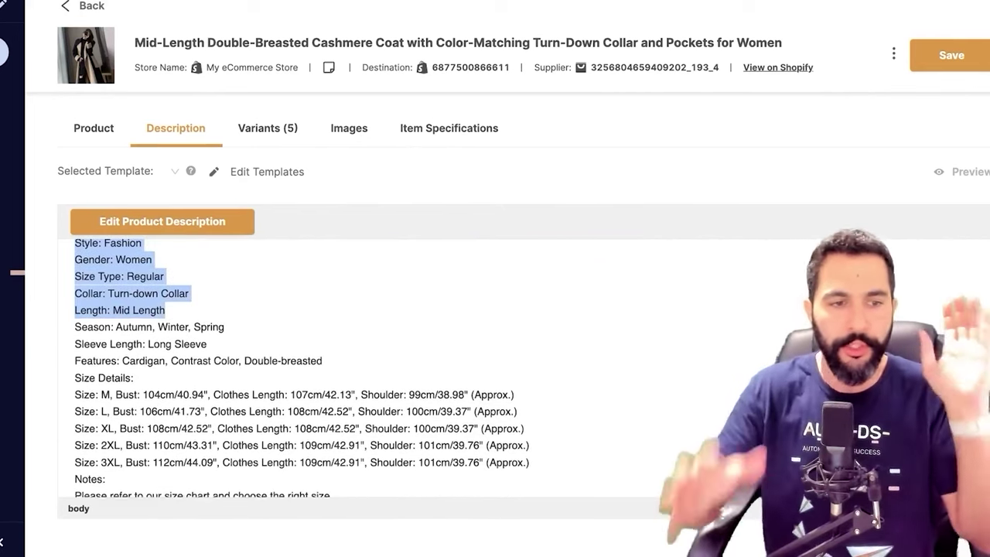
scroll(301, 368, "down", 1)
scroll(310, 368, "down", 3)
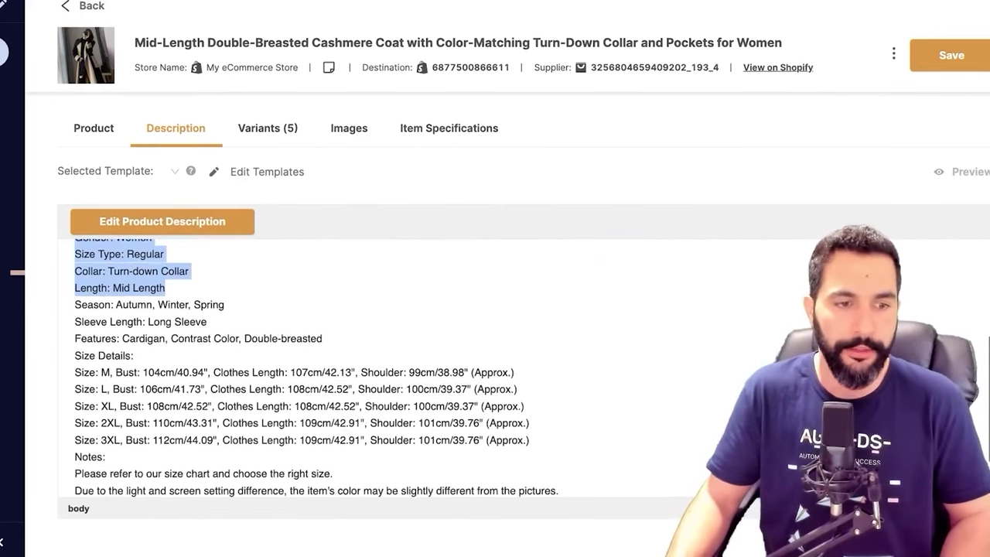
Copy the entire coat description and open it in the rich-text description editor
key("super+a")
scroll(310, 368, "up", 8)
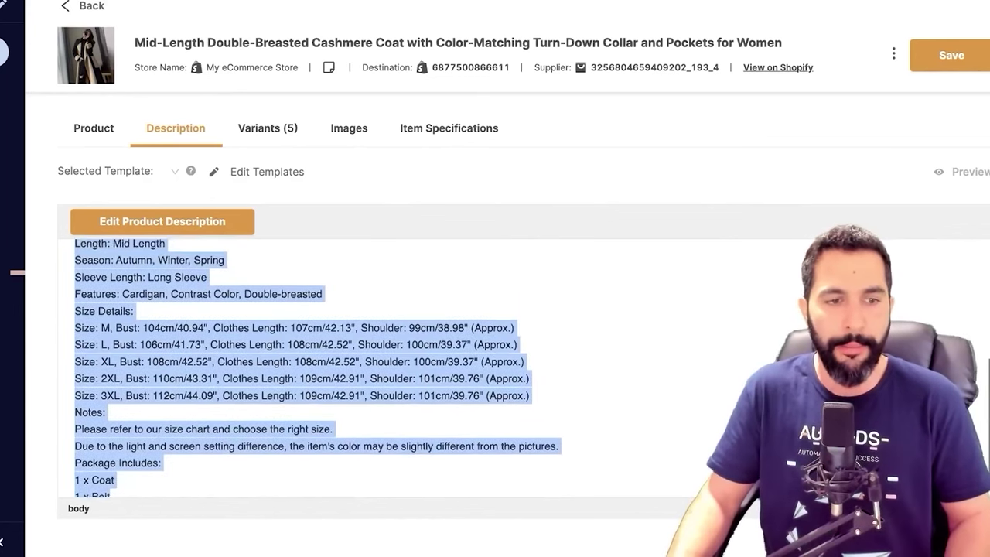
right_click(151, 384)
left_click(182, 390)
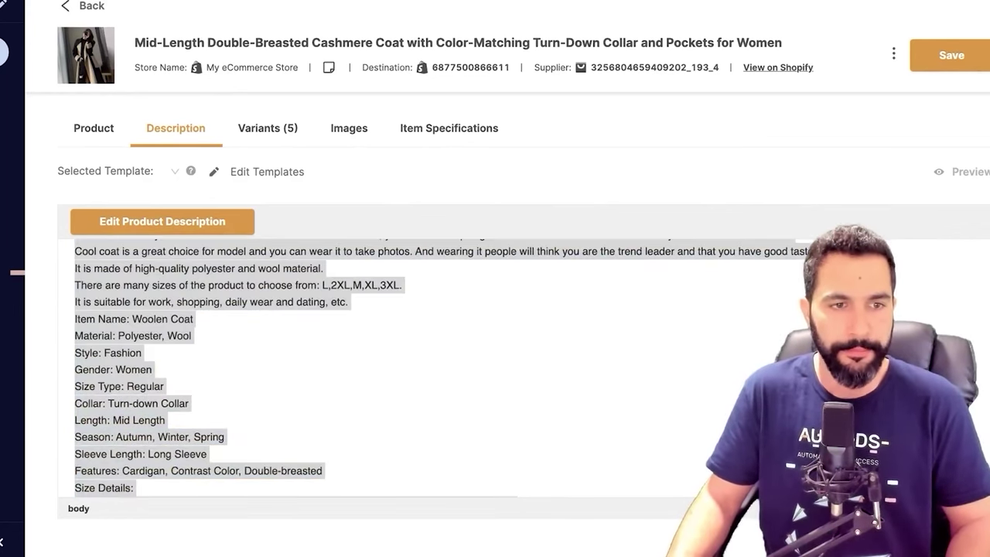
left_click(162, 221)
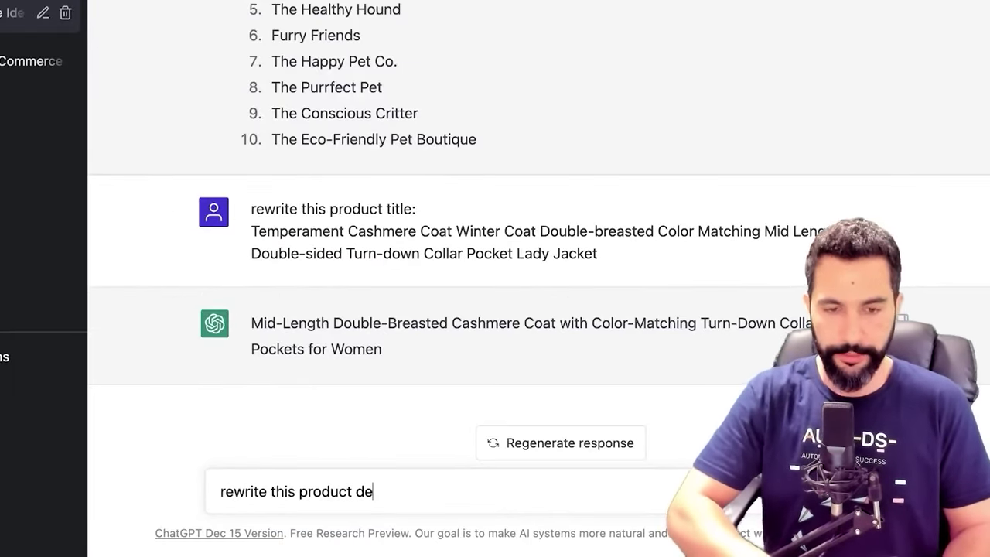
Ask ChatGPT to rewrite the pasted coat description using bullet points, then select the reply
type("scription. Use bullet point")
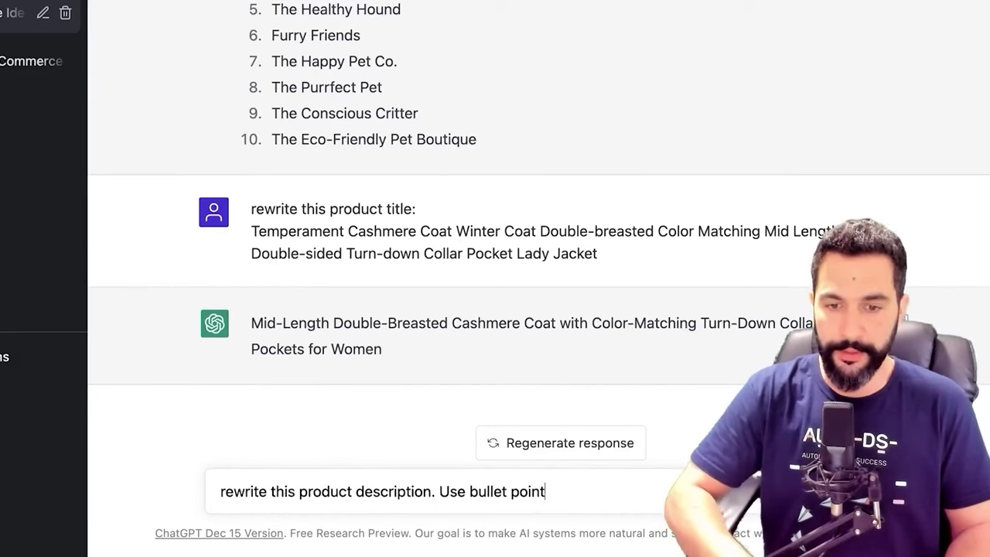
key("super+v")
key("Return")
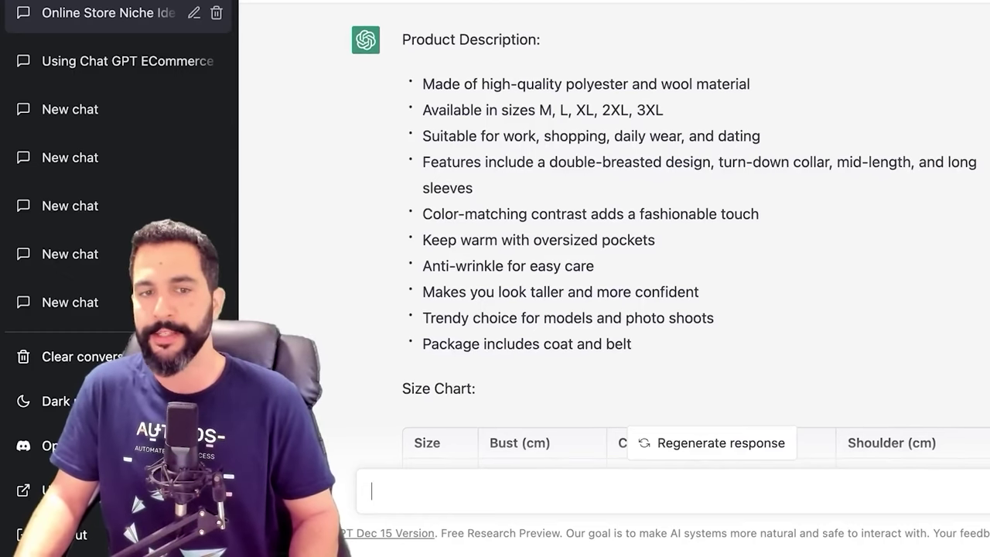
scroll(492, 252, "down", 2)
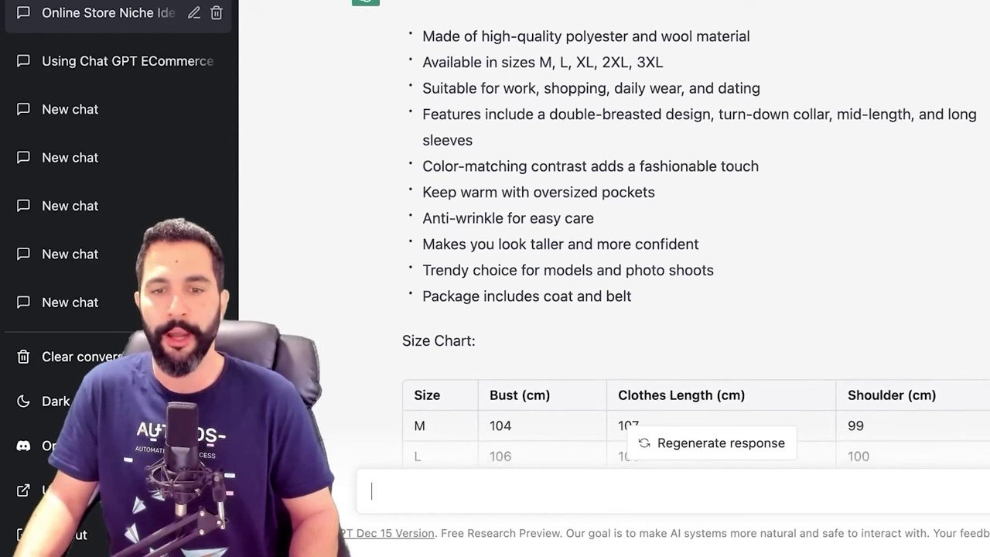
scroll(492, 251, "up", 1)
scroll(492, 252, "down", 1)
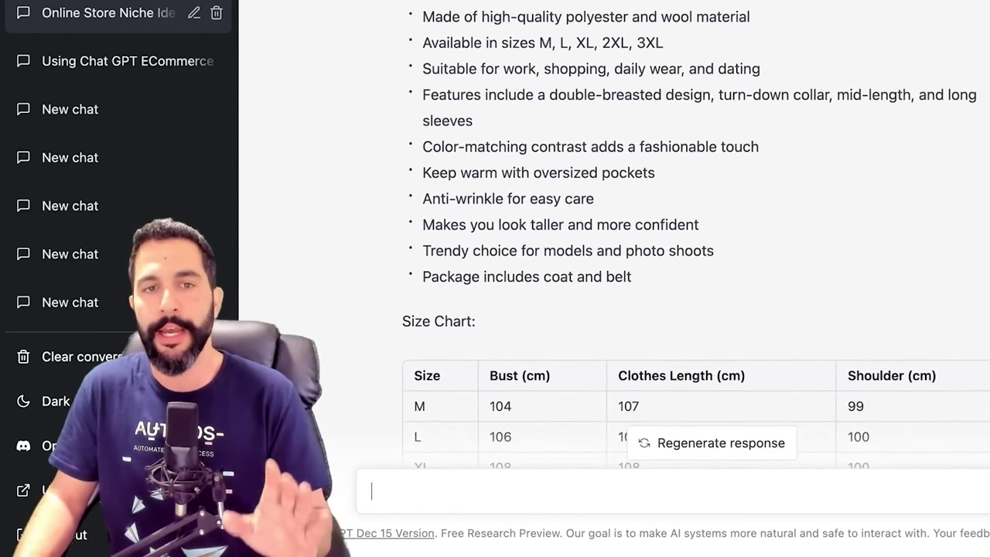
left_click_drag(634, 277, 422, 15)
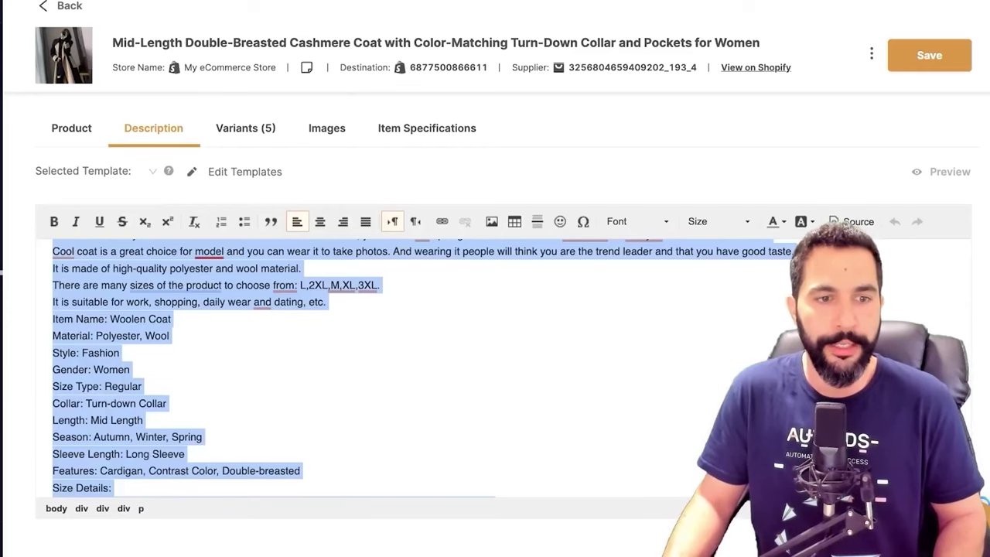
Select the Size Details lines in the AliExpress coat description to compare with ChatGPT's chart
scroll(425, 367, "down", 1)
scroll(425, 367, "up", 3)
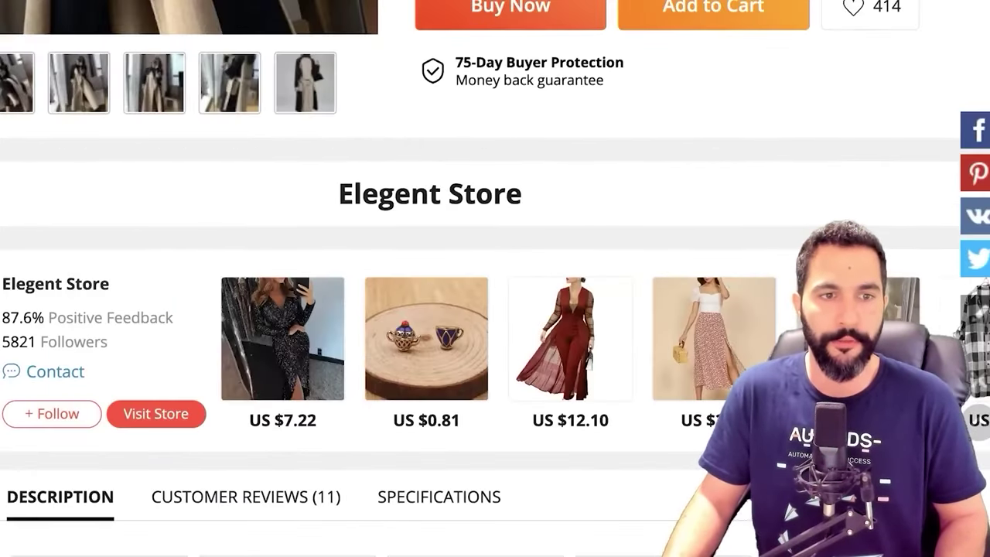
scroll(495, 279, "down", 10)
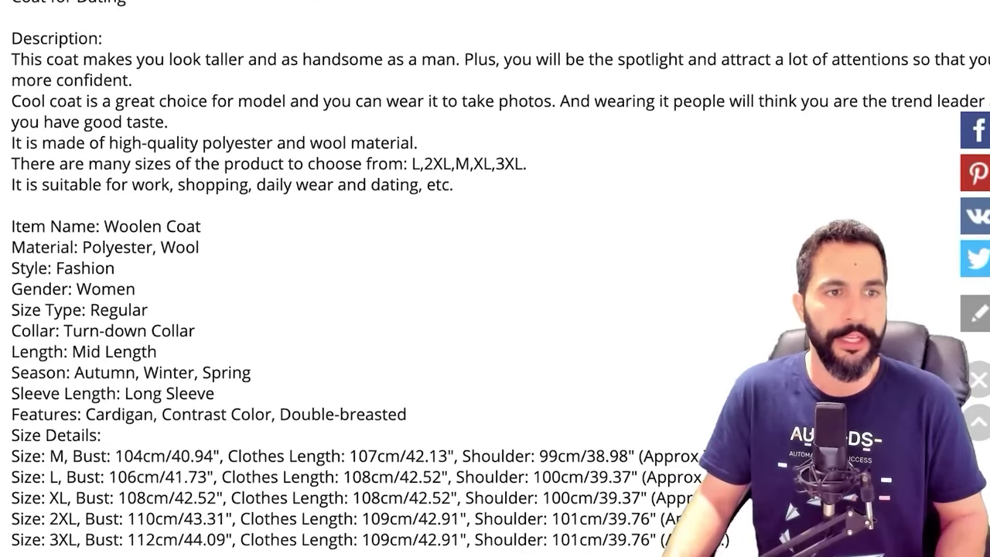
scroll(495, 278, "up", 1)
left_click_drag(11, 29, 115, 302)
scroll(495, 278, "down", 2)
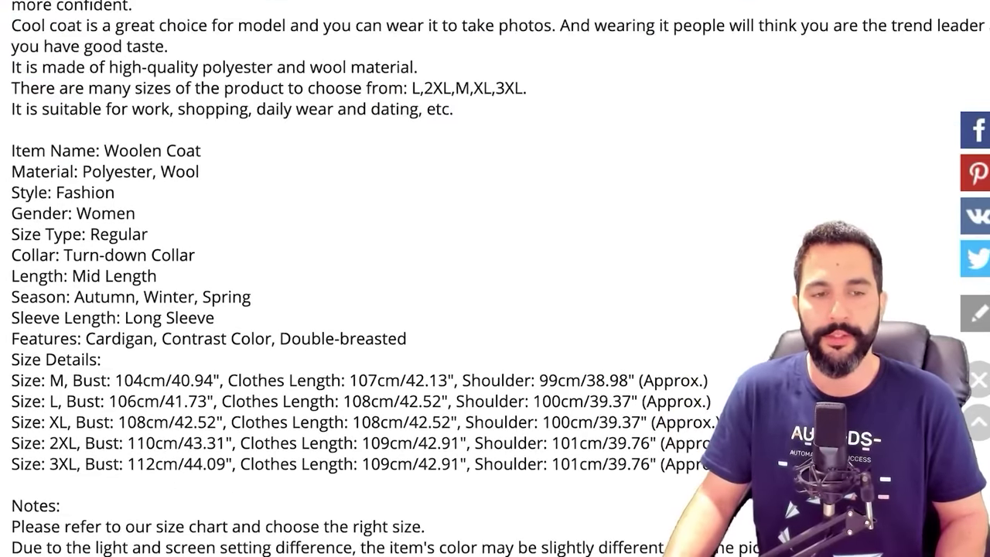
scroll(495, 279, "left", 2)
scroll(495, 279, "down", 2)
scroll(495, 278, "down", 1)
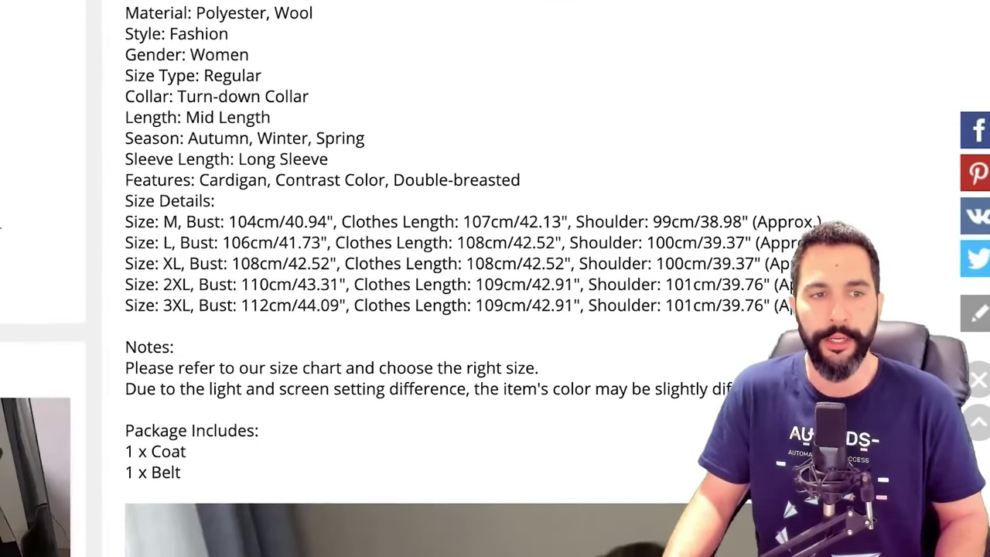
left_click_drag(124, 232, 774, 318)
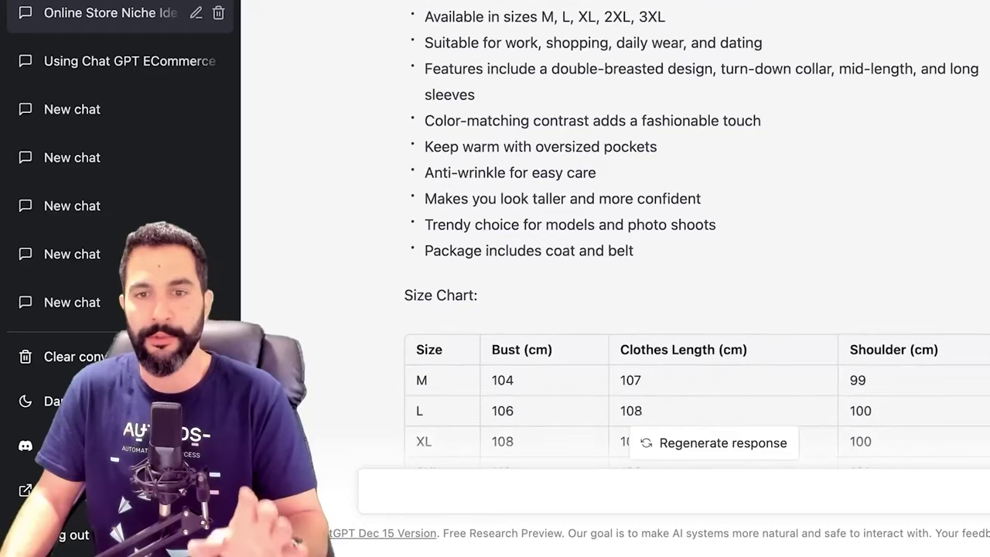
scroll(697, 232, "down", 3)
scroll(696, 232, "down", 1)
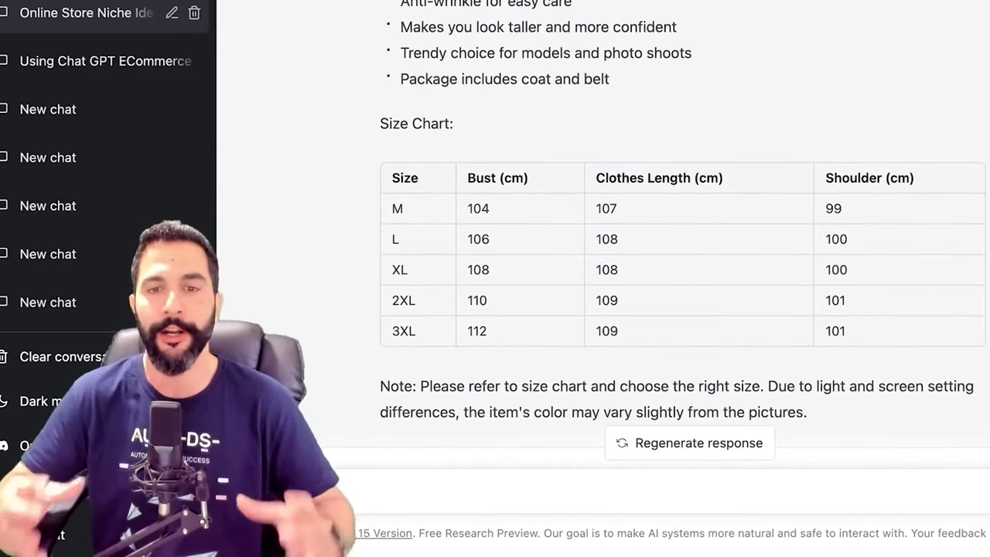
Scroll through ChatGPT's bulleted coat rewrite, highlighting wording in the opening bullets
scroll(681, 232, "up", 1)
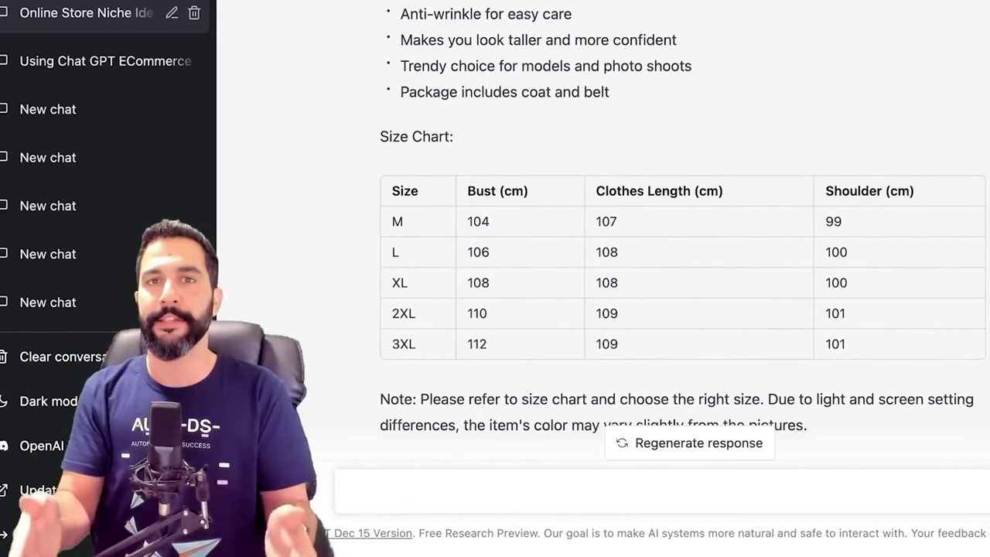
scroll(681, 232, "up", 1)
scroll(681, 232, "up", 5)
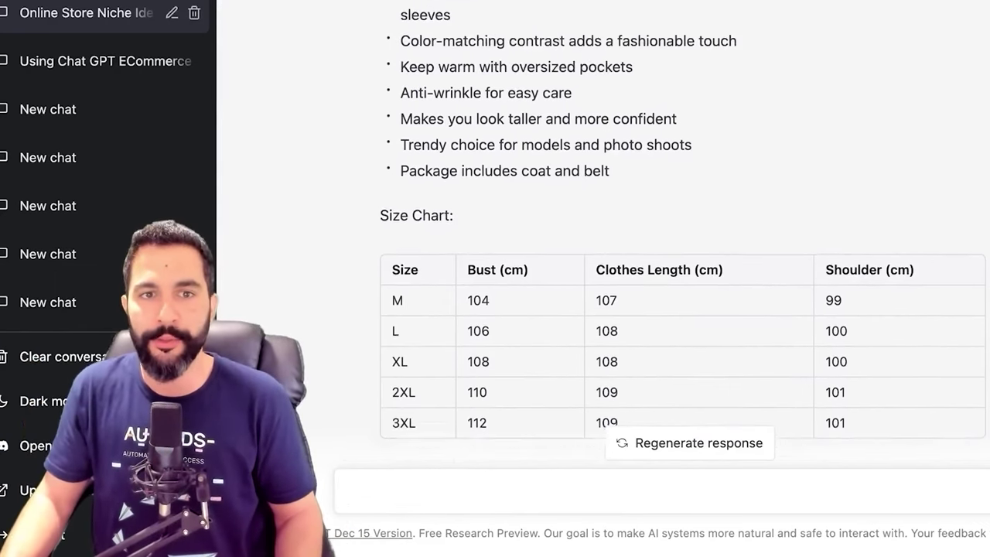
left_click_drag(401, 62, 544, 63)
left_click_drag(409, 89, 642, 88)
left_click(642, 89)
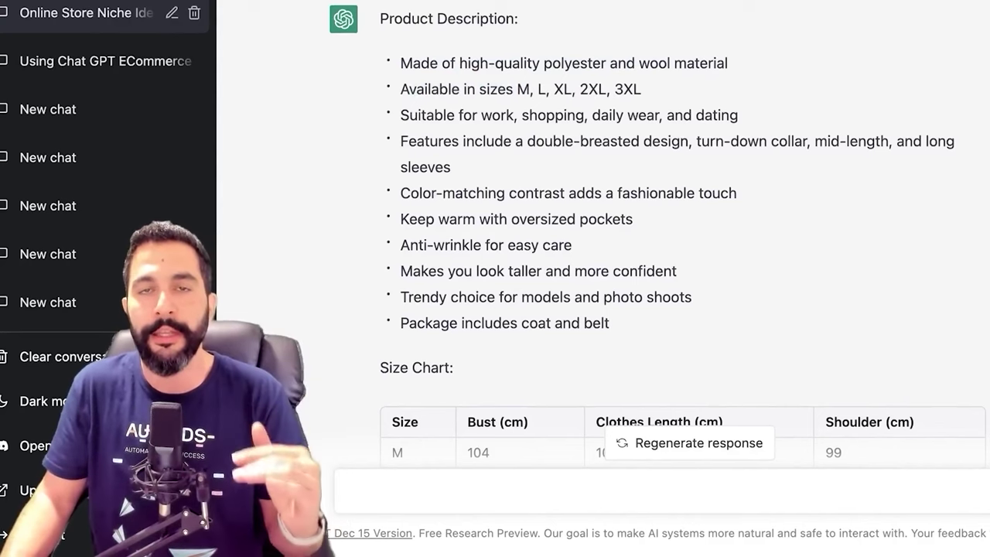
scroll(666, 232, "up", 1)
scroll(681, 232, "down", 5)
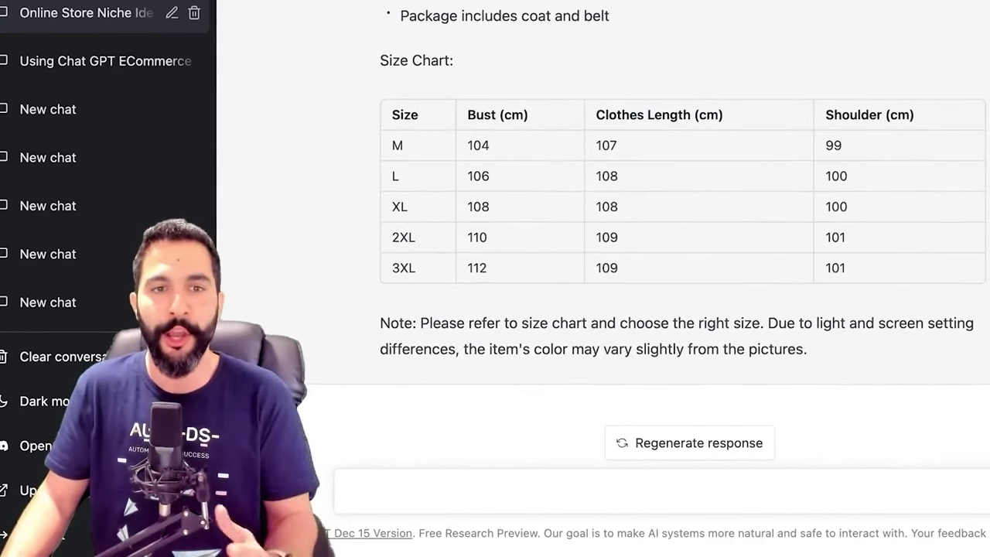
scroll(668, 196, "up", 1)
scroll(680, 194, "up", 1)
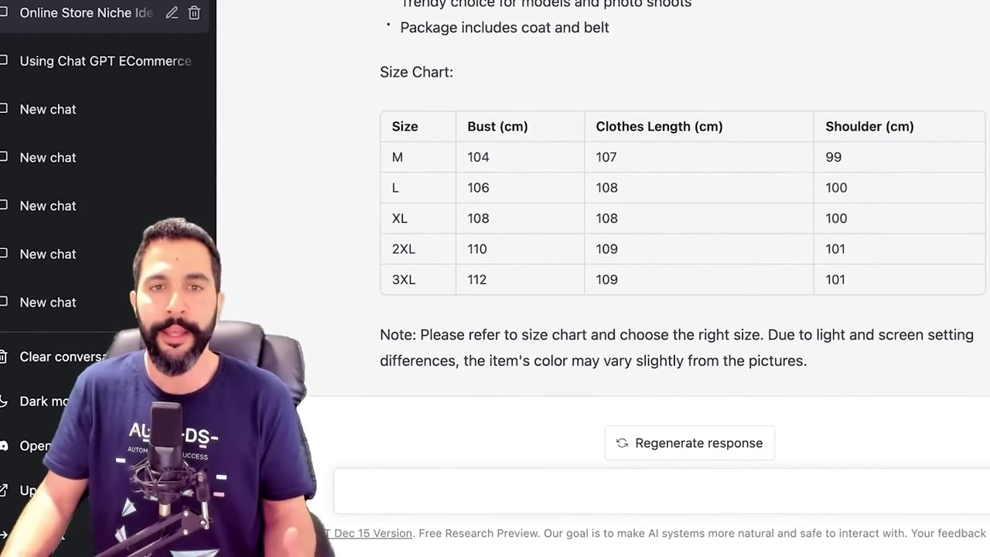
scroll(681, 232, "up", 1)
scroll(681, 232, "down", 1)
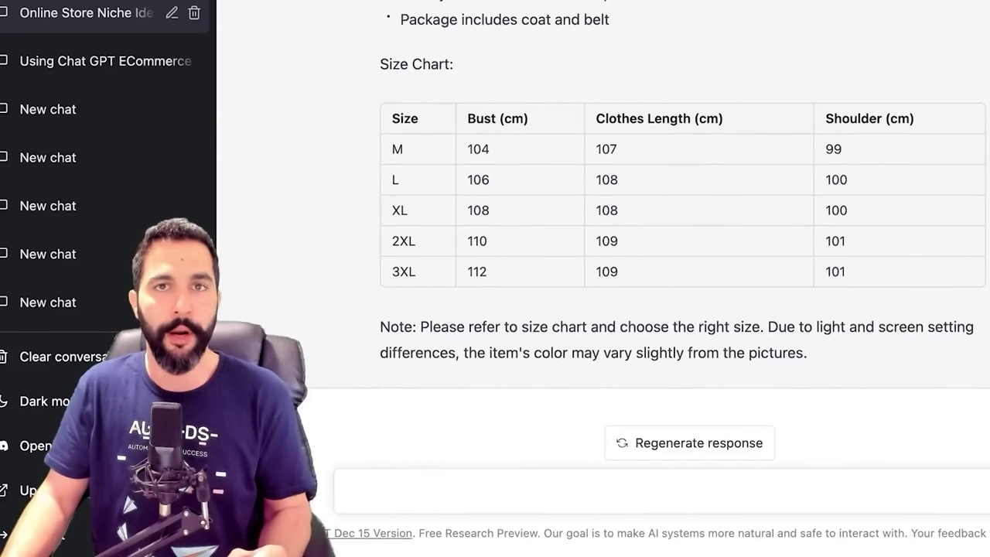
scroll(669, 198, "up", 1)
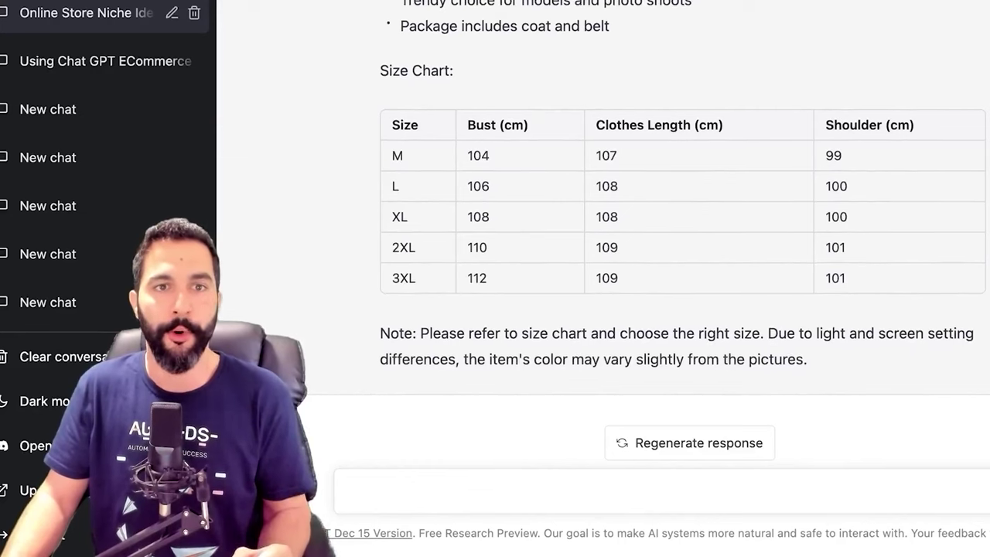
scroll(668, 232, "up", 3)
Copy ChatGPT's reply from 'Product Description:' through the size chart and colour-variation note
left_click_drag(383, 2, 808, 350)
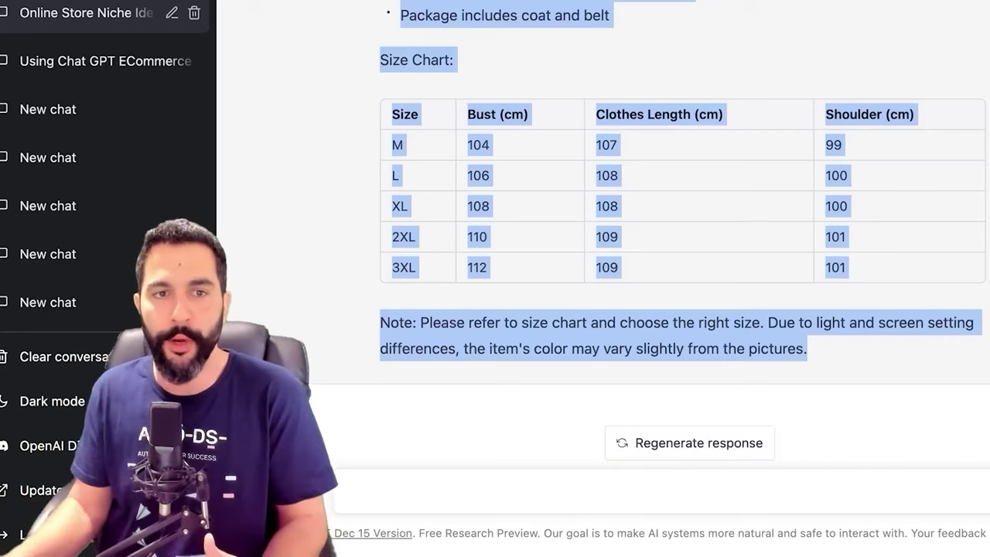
left_click(867, 410)
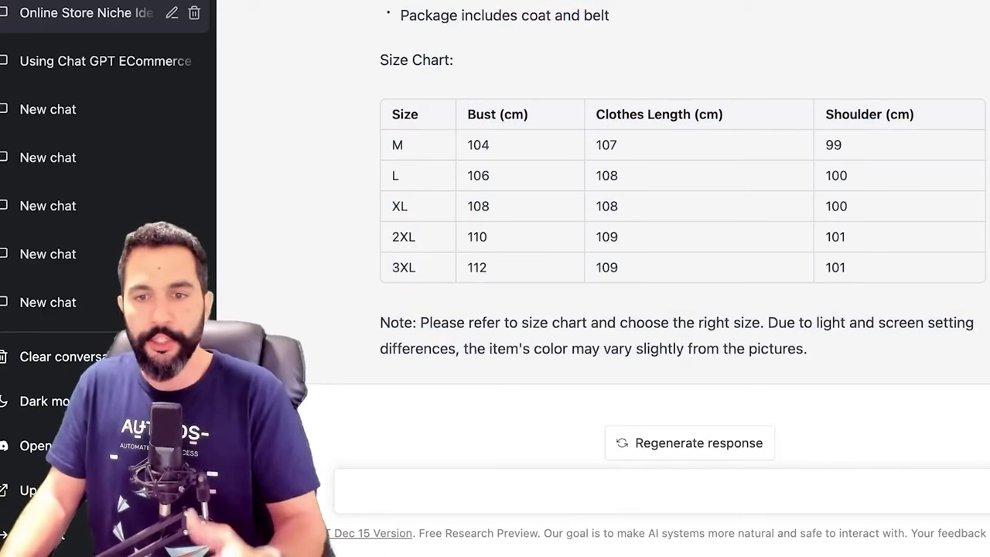
left_click_drag(807, 348, 774, 348)
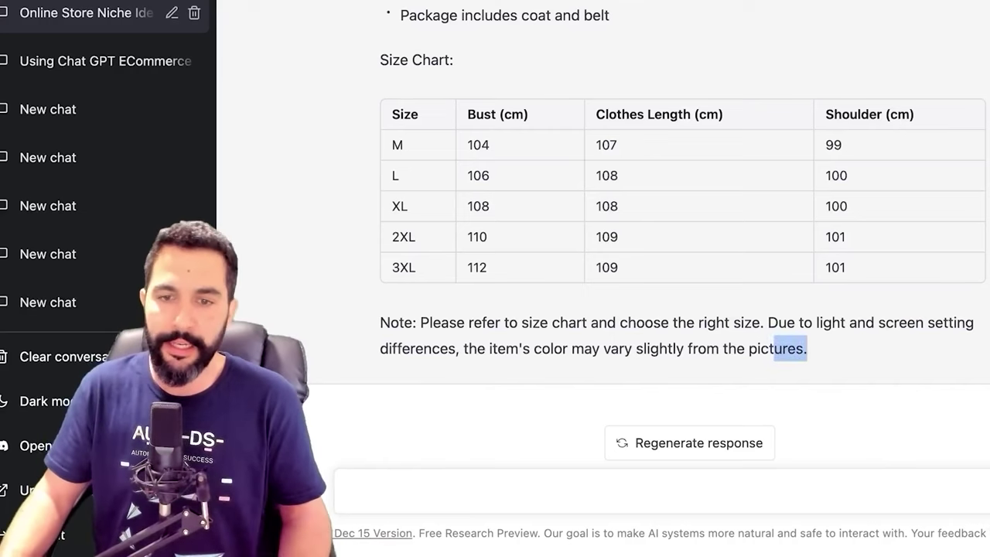
left_click_drag(774, 348, 438, 11)
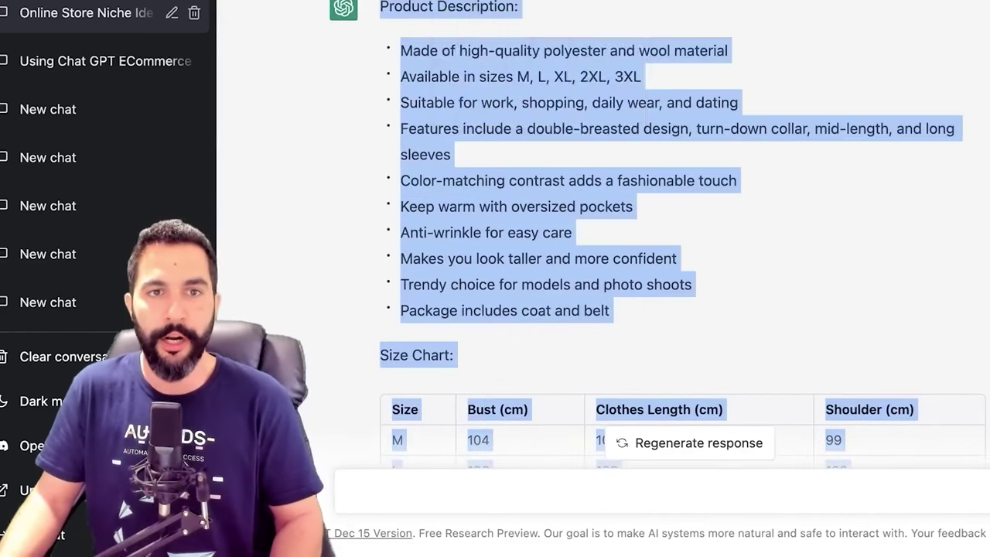
right_click(438, 11)
left_click(450, 33)
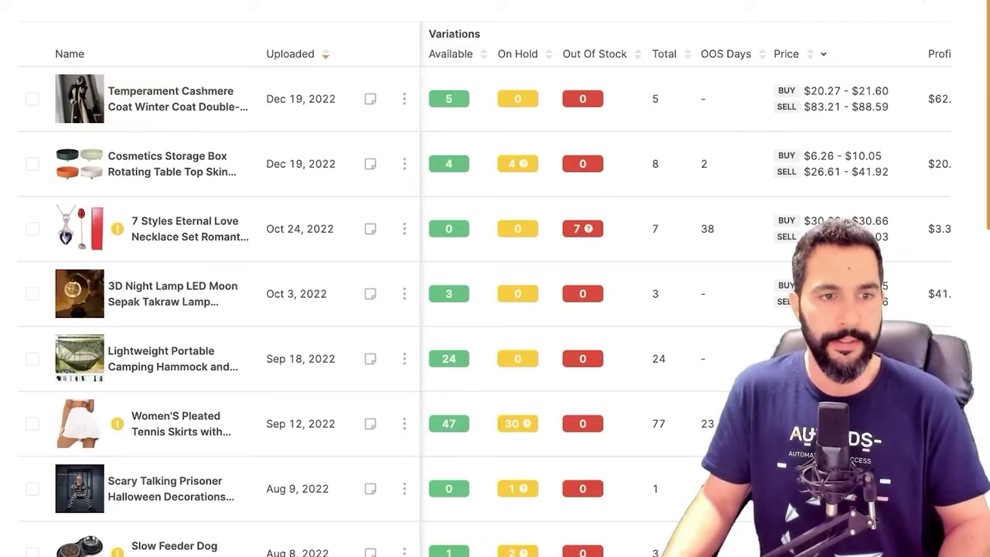
Paste the bulleted rewrite and M–3XL size chart over the coat's old AutoDS description
left_click(75, 97)
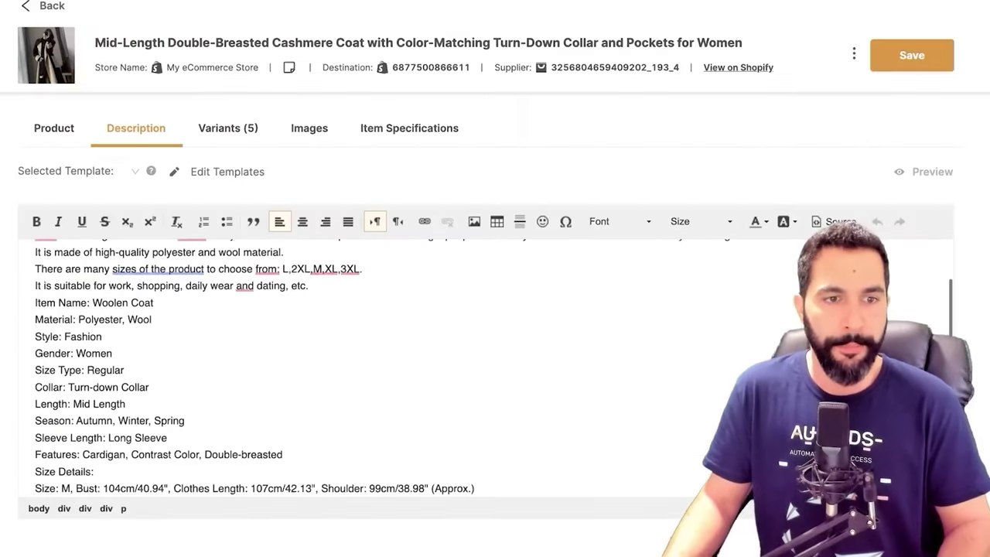
key("ctrl+a")
key("ctrl+v")
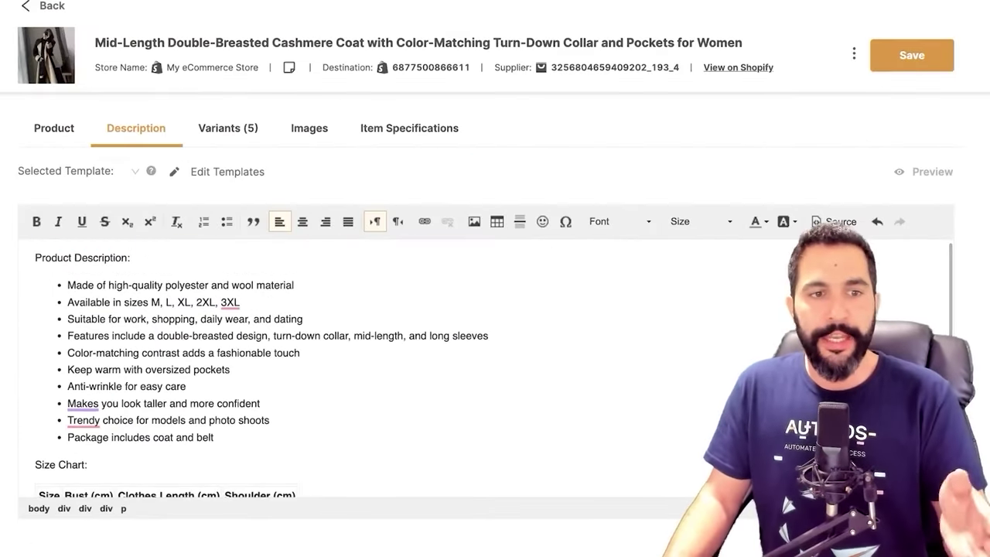
scroll(355, 363, "down", 3)
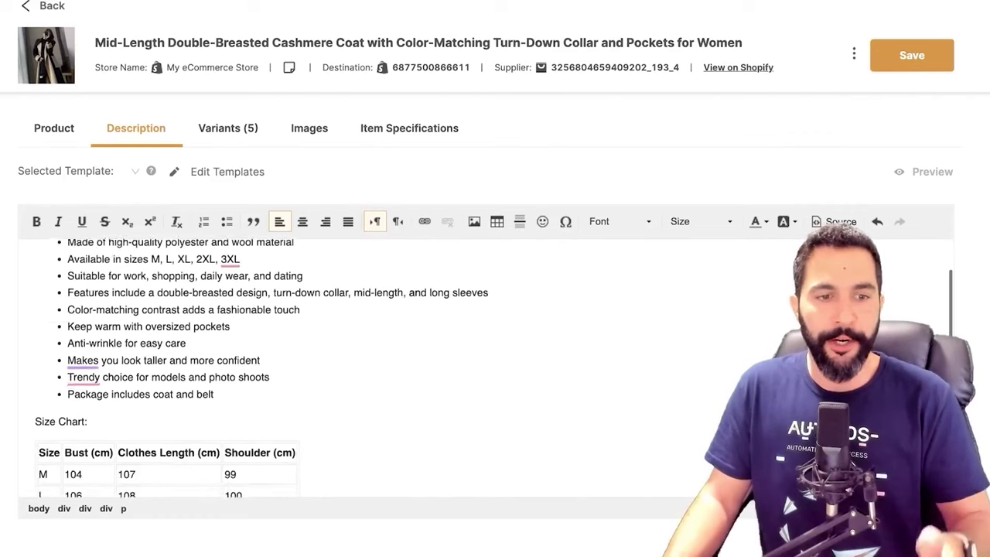
scroll(356, 363, "up", 3)
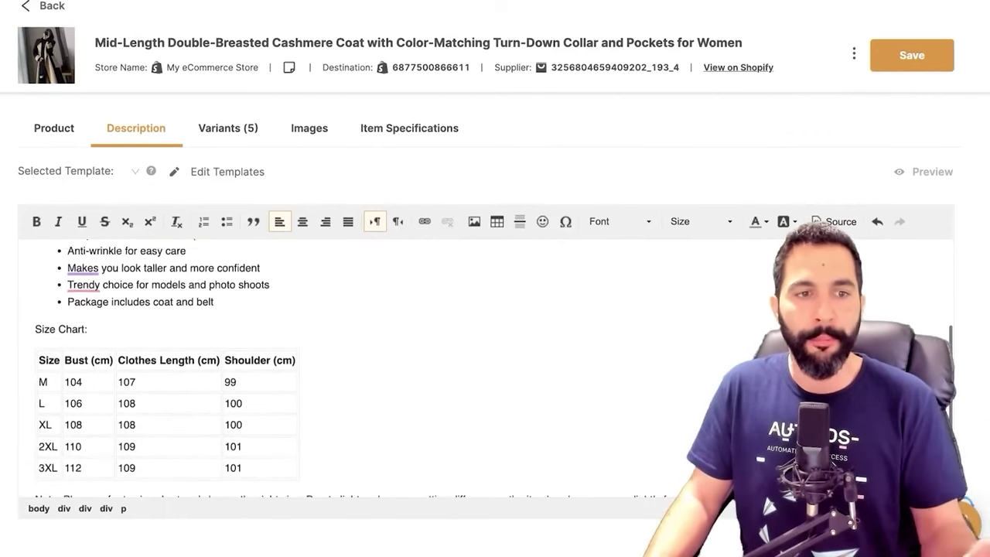
scroll(356, 363, "up", 1)
scroll(356, 364, "down", 3)
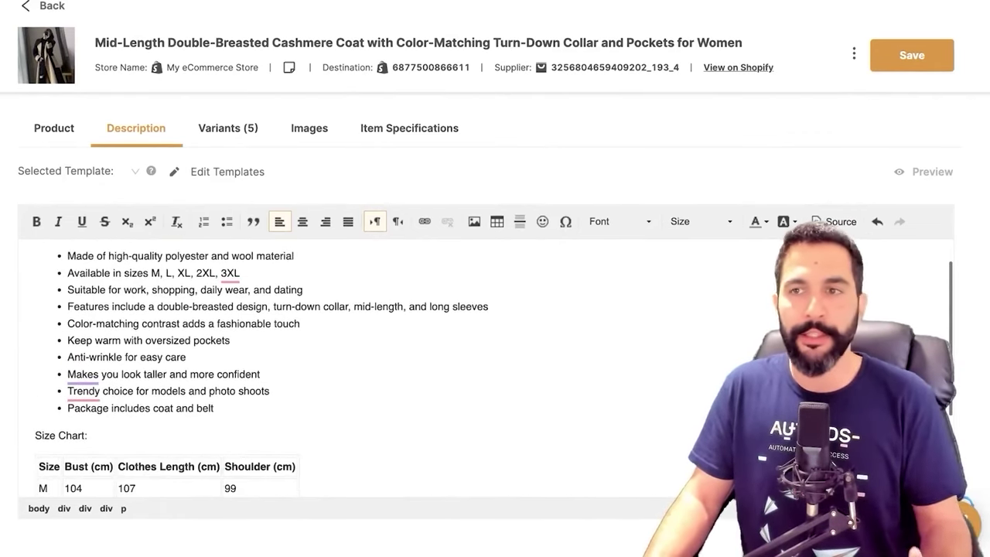
scroll(356, 364, "down", 1)
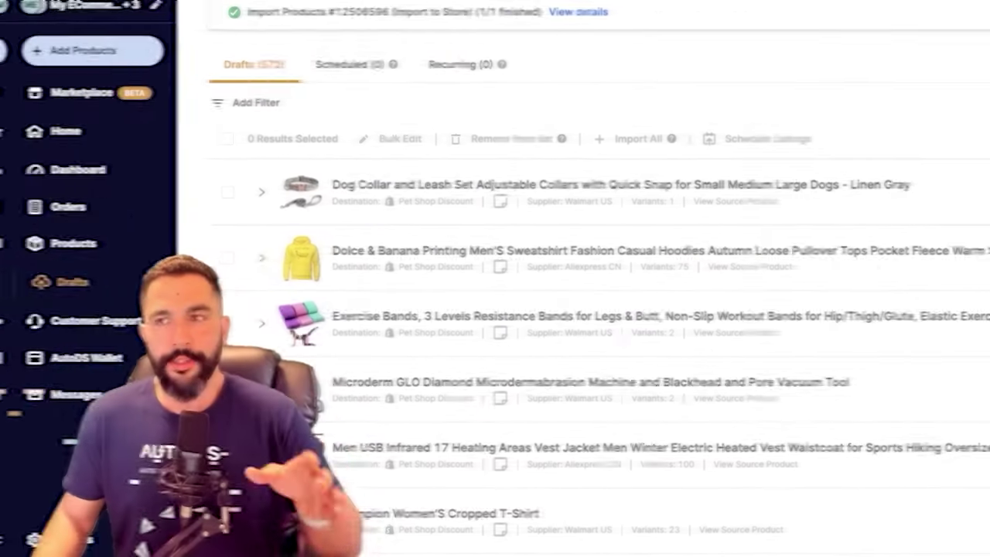
scroll(588, 309, "down", 1)
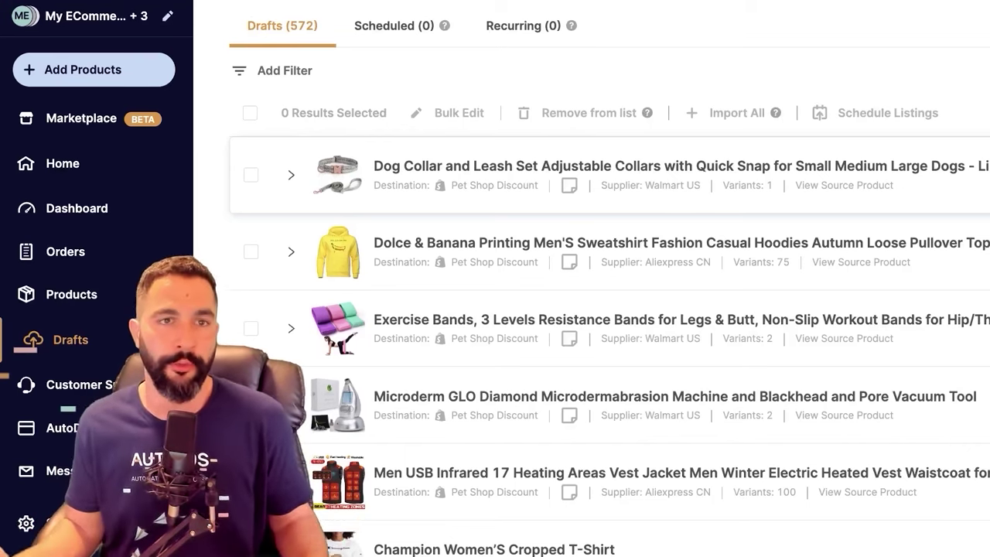
Expand the Dog Collar and Leash Set draft and read its description, highlighting the FGY paragraph
left_click(291, 175)
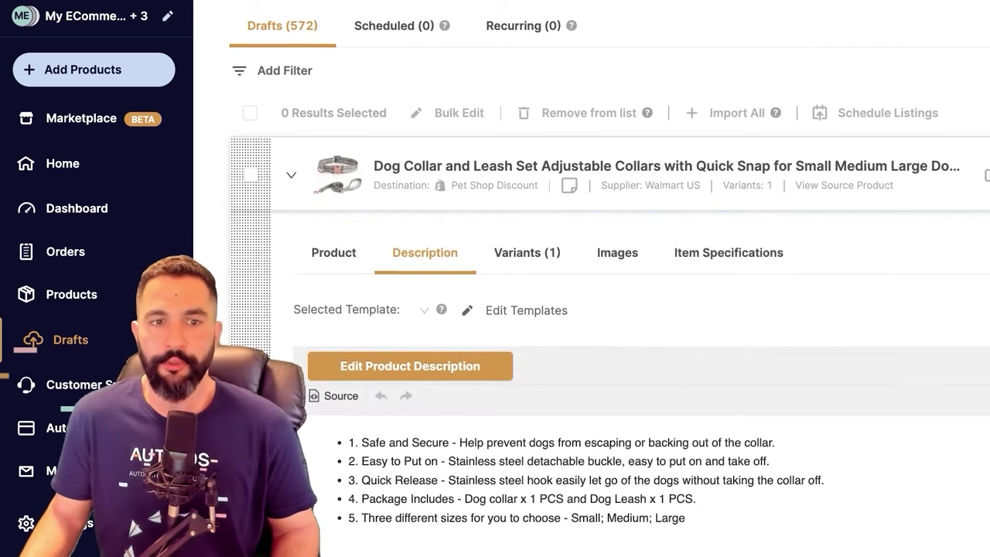
scroll(609, 310, "down", 3)
left_click_drag(348, 283, 696, 340)
left_click(697, 340)
scroll(650, 356, "down", 3)
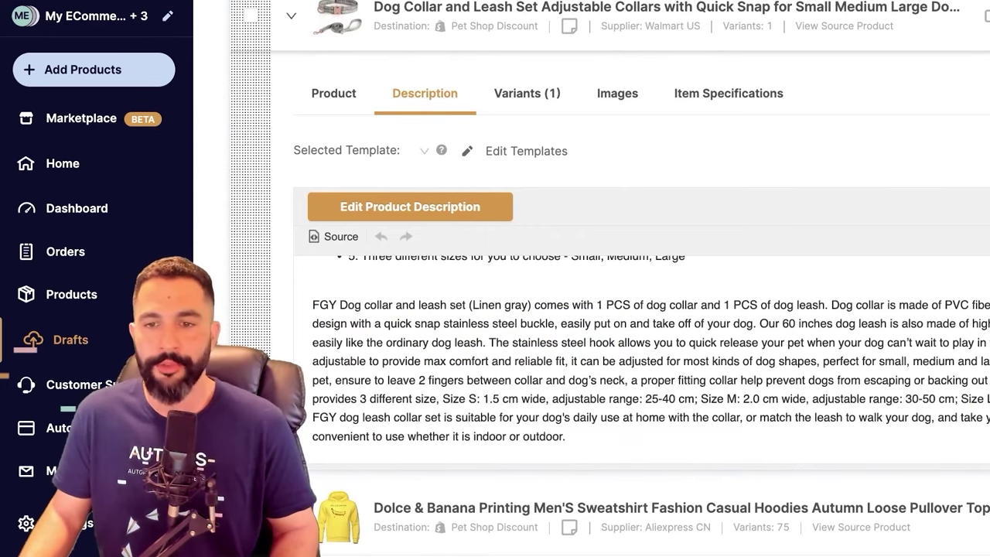
left_click_drag(313, 305, 566, 437)
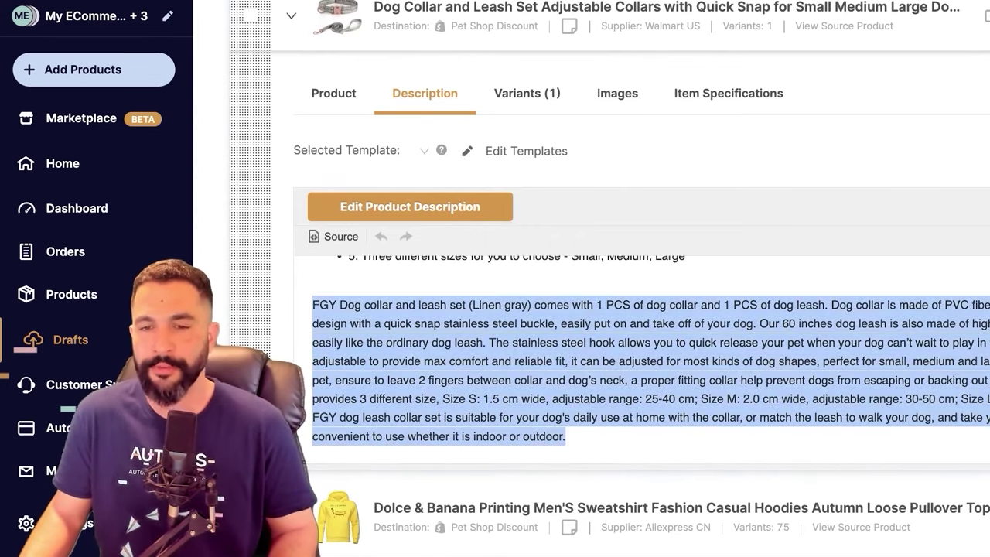
left_click(565, 436)
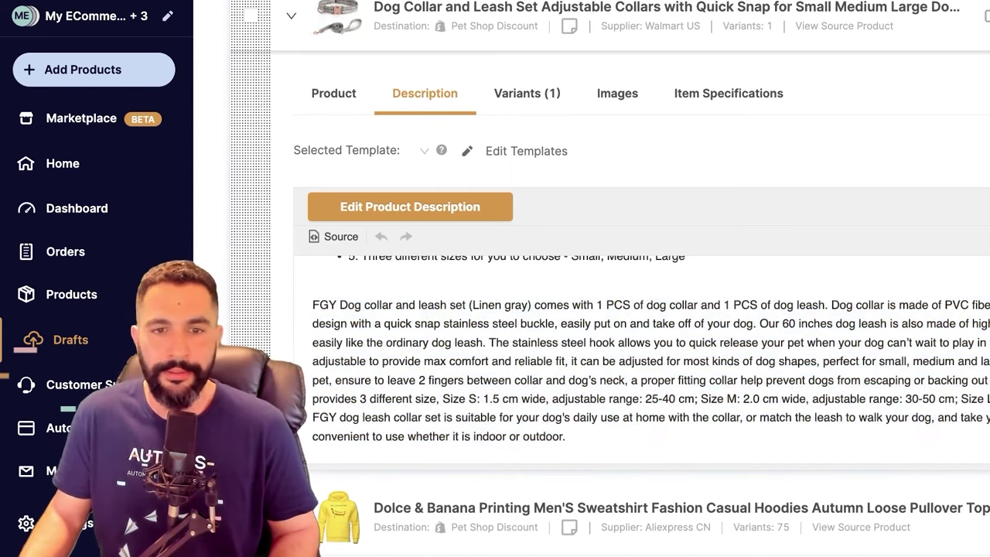
double_click(324, 304)
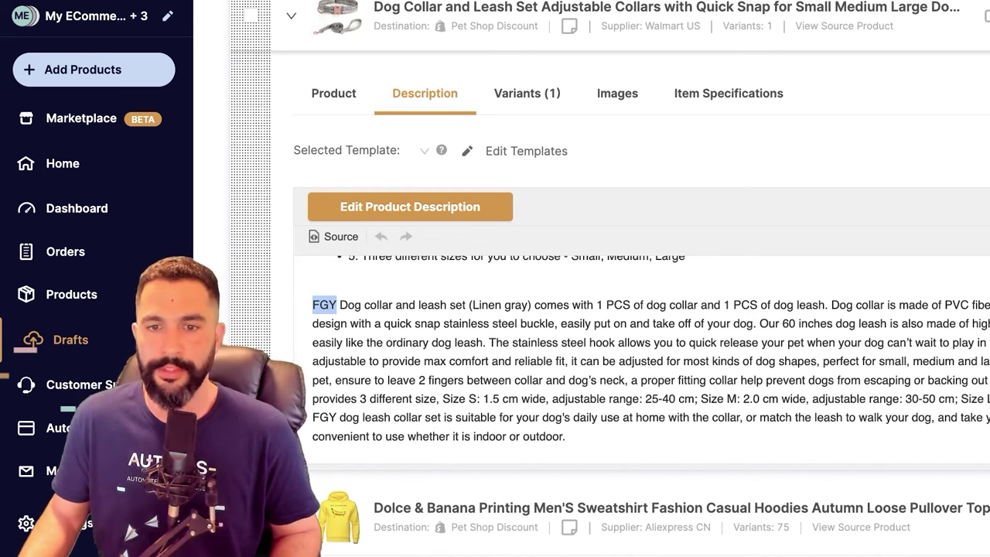
scroll(652, 354, "up", 3)
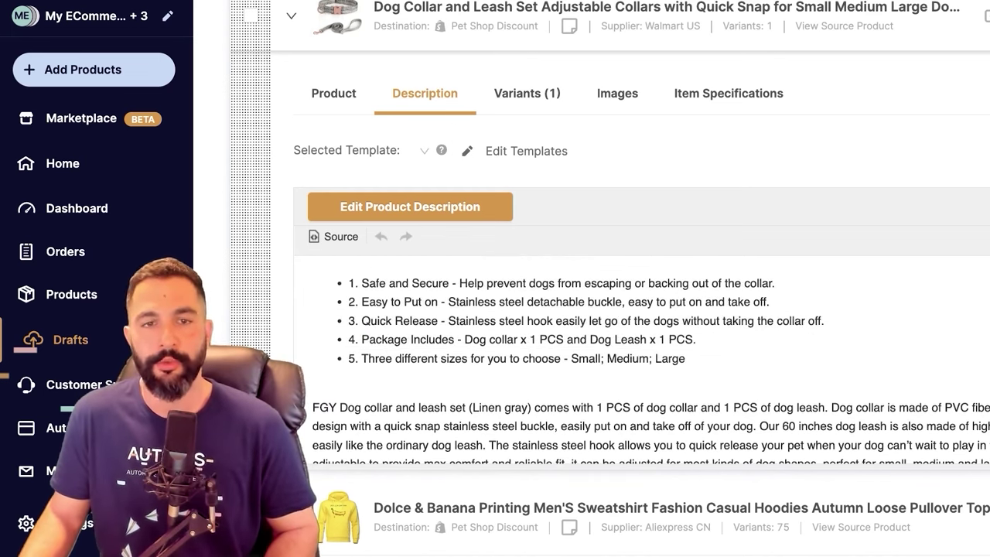
scroll(651, 354, "down", 3)
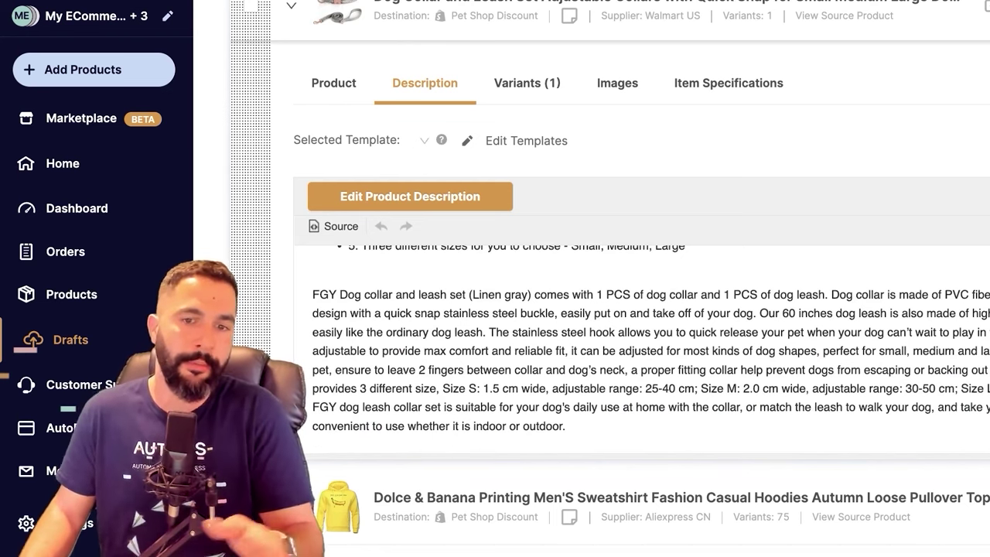
scroll(651, 354, "up", 3)
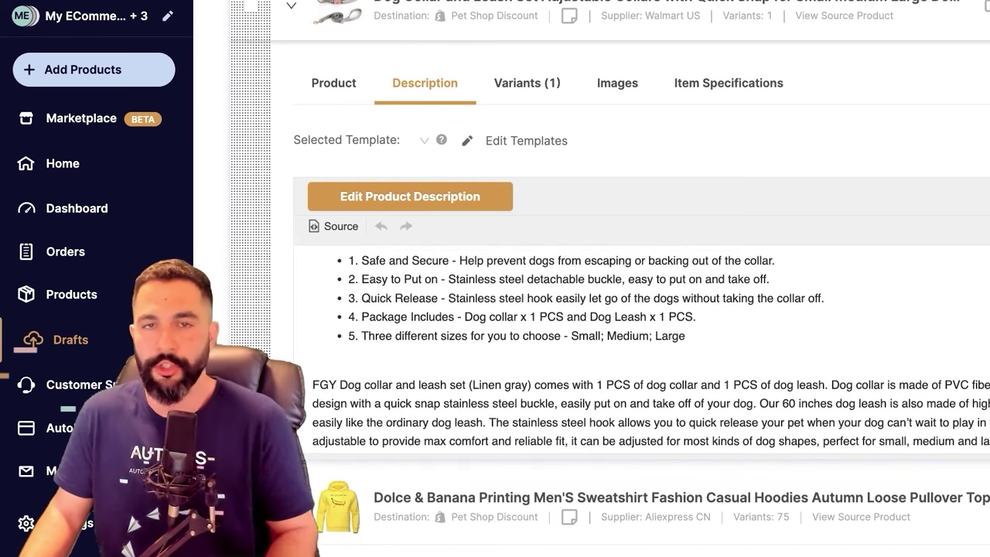
Copy the dog collar draft's entire description from the description editor
left_click(314, 365)
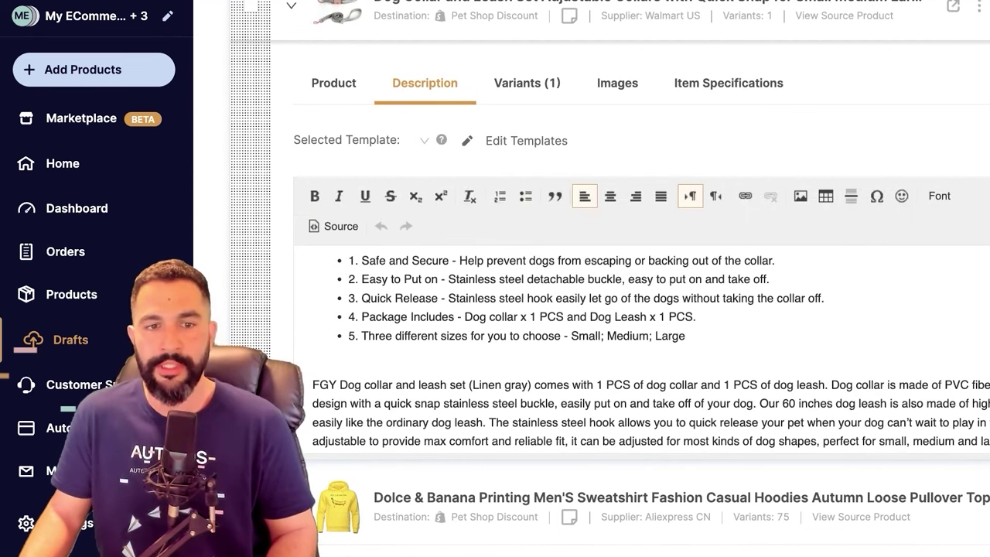
key("ctrl+a")
right_click(480, 280)
left_click(495, 363)
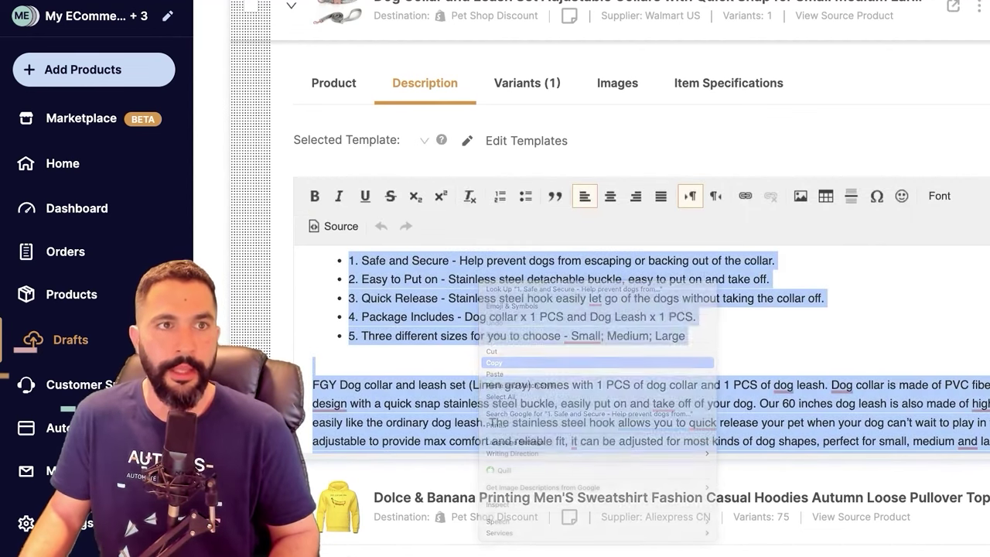
left_click(313, 366)
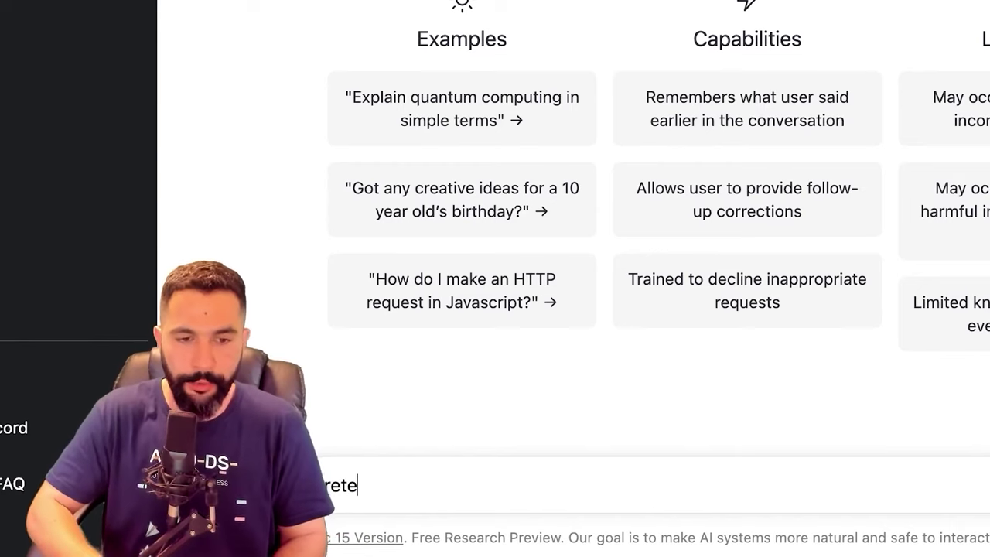
Ask ChatGPT to rewrite the pasted dog collar description using bullet points and emojis
type("rite this prod")
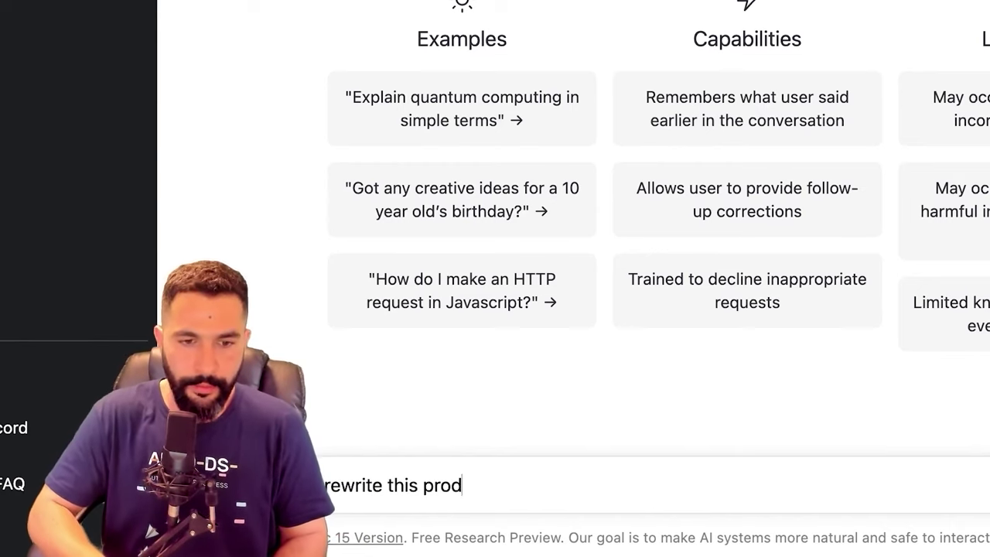
type("uct description.")
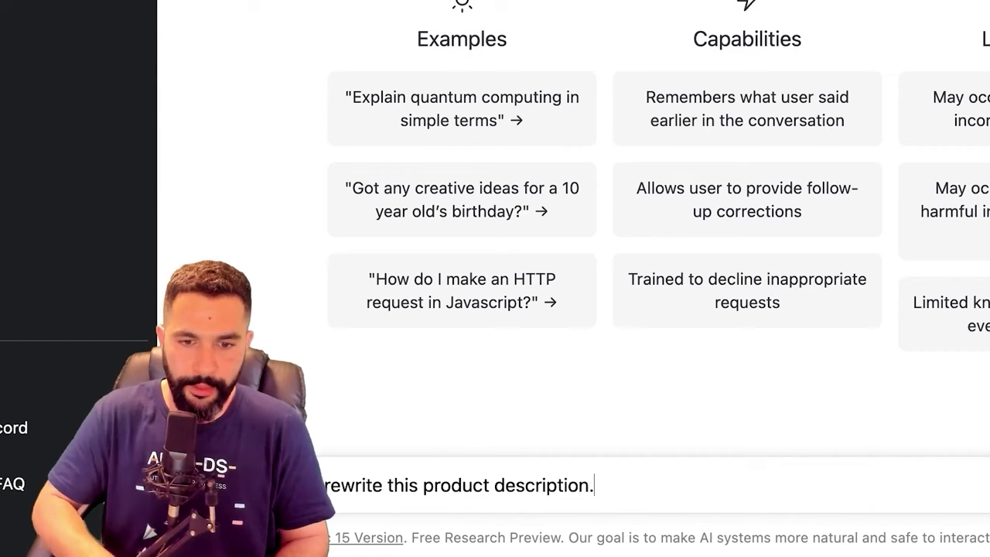
type(" Use bl")
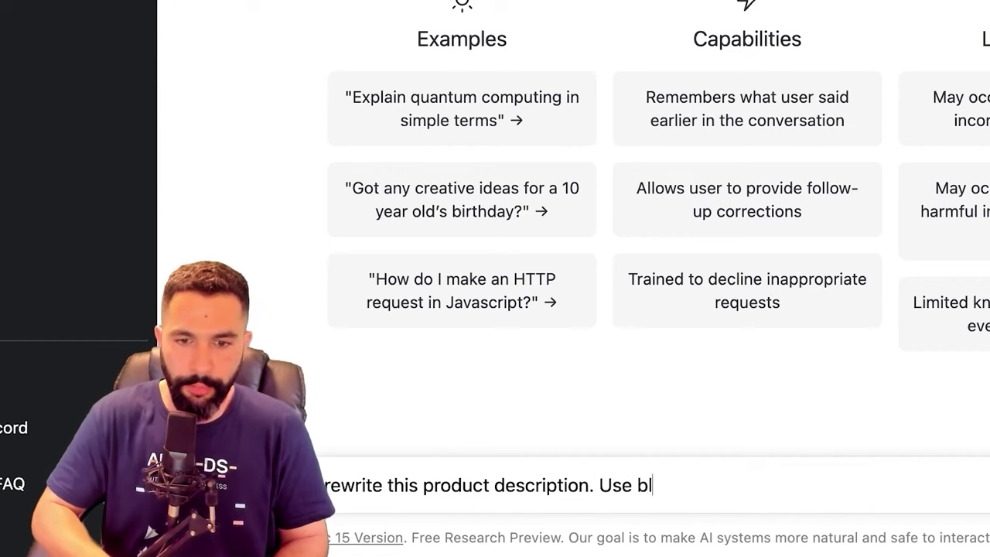
key("BackSpace")
type("ullet point")
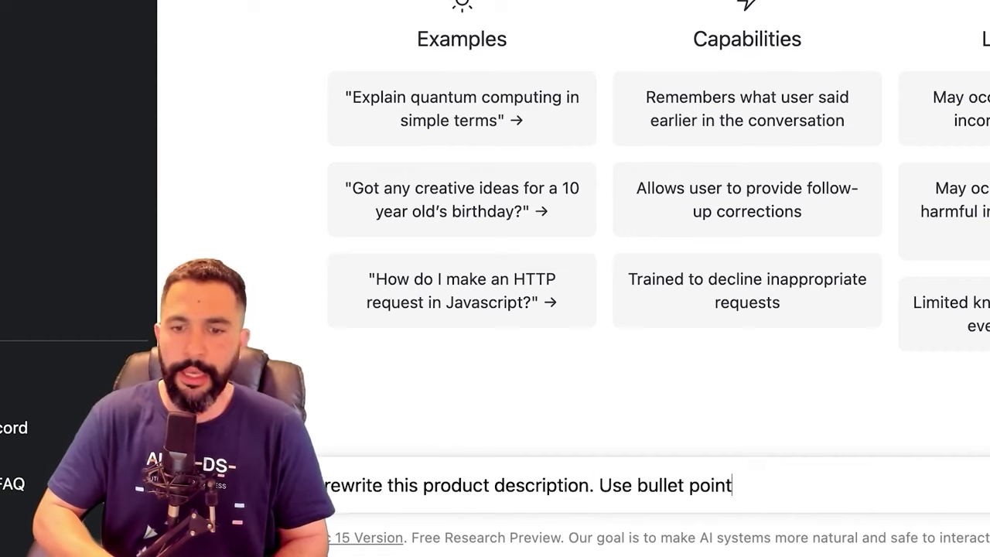
type("s and emojis:")
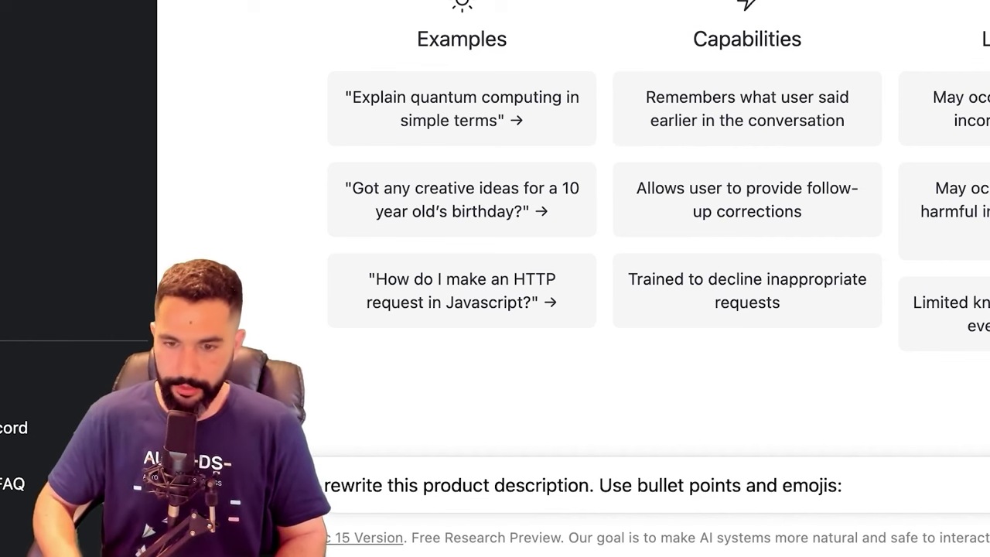
key("shift+Return")
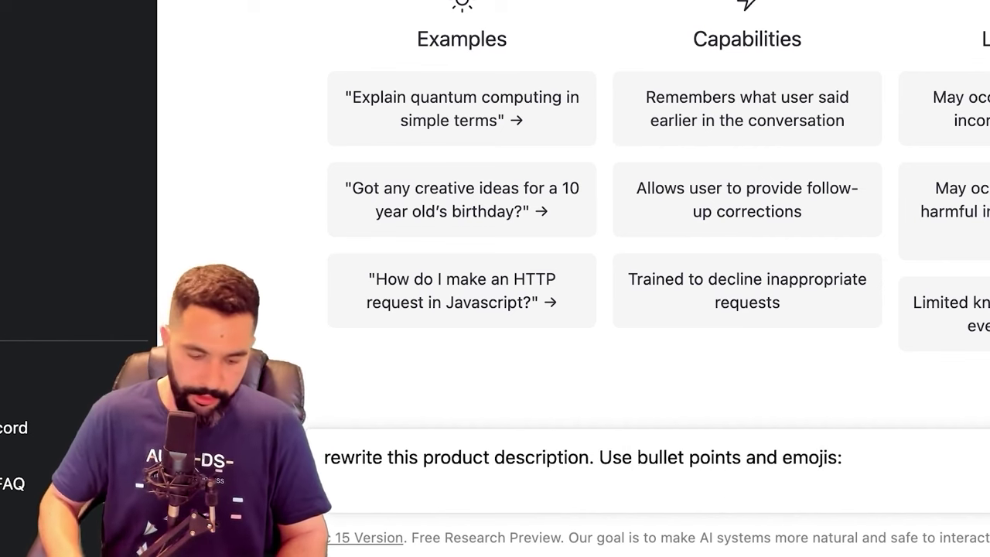
key("ctrl+v")
key("Return")
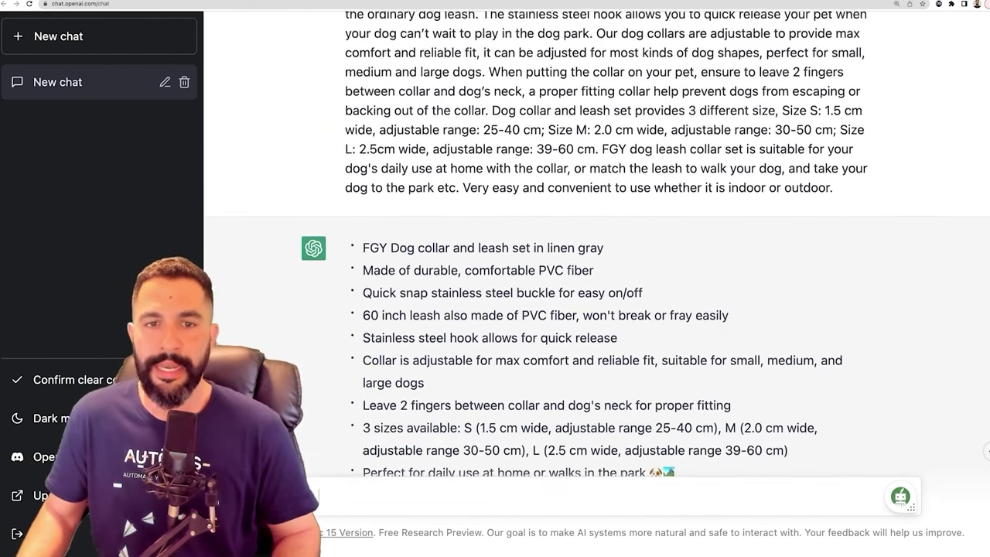
Compare ChatGPT's emoji bullet points against the original dog collar description
scroll(596, 248, "down", 3)
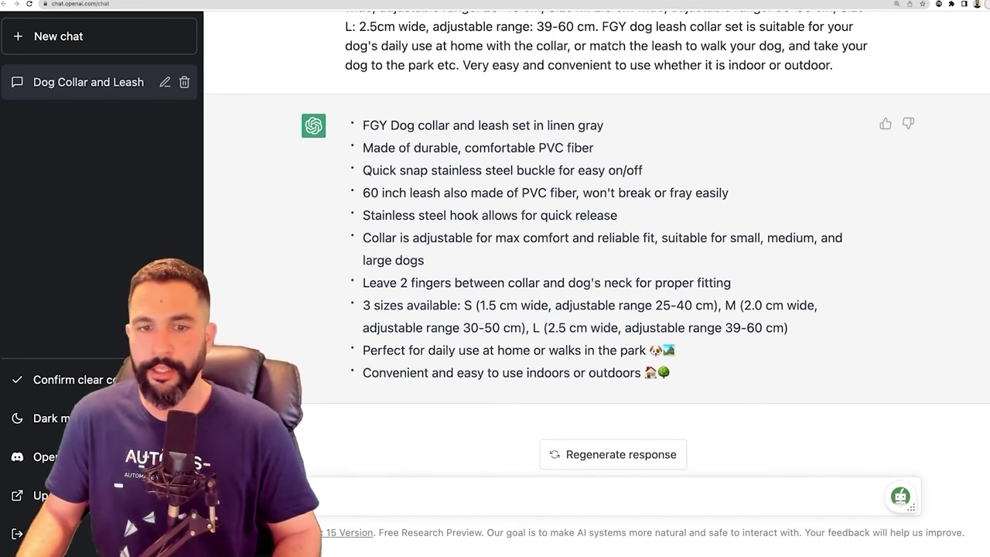
left_click_drag(676, 350, 628, 350)
left_click_drag(399, 372, 399, 372)
scroll(597, 232, "up", 5)
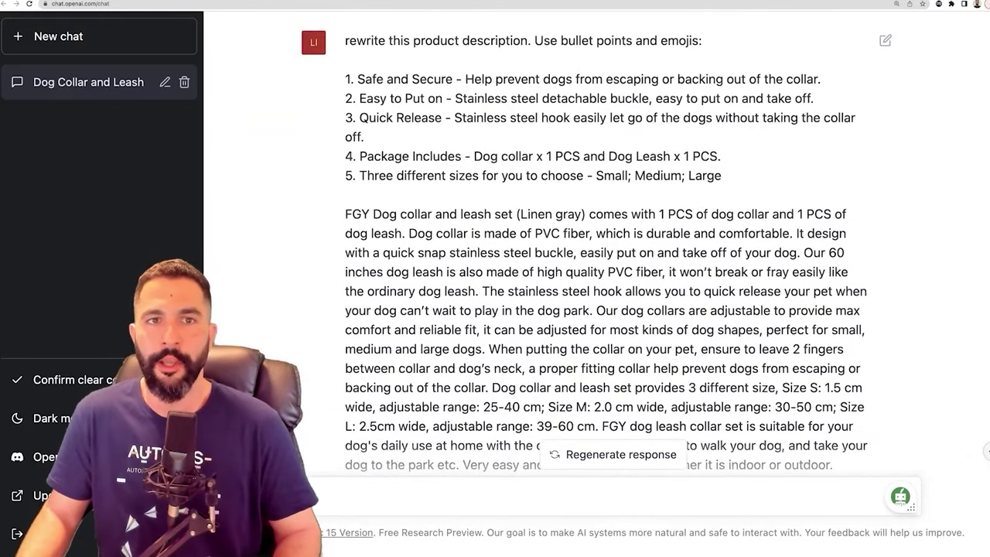
left_click_drag(345, 79, 732, 461)
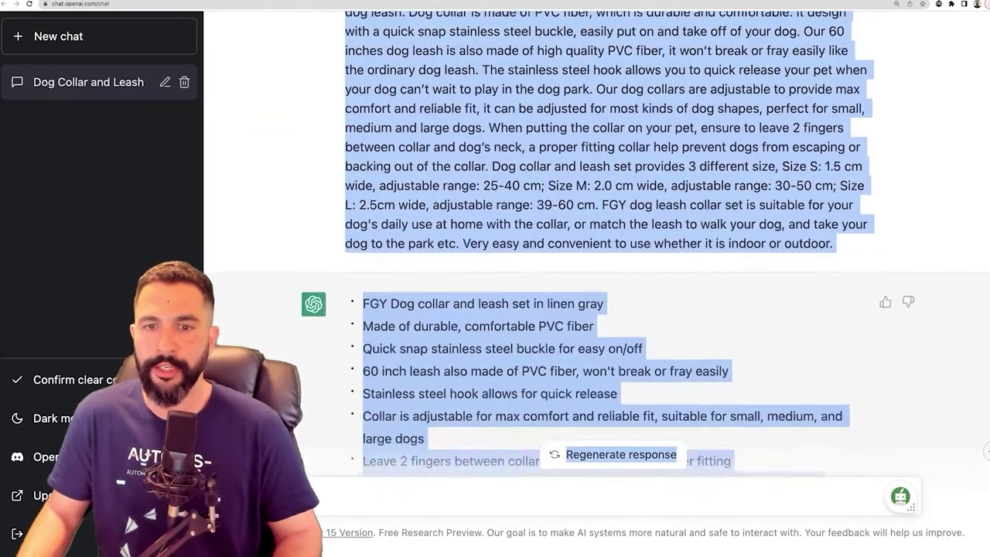
scroll(597, 309, "down", 2)
left_click_drag(363, 125, 672, 373)
left_click(672, 373)
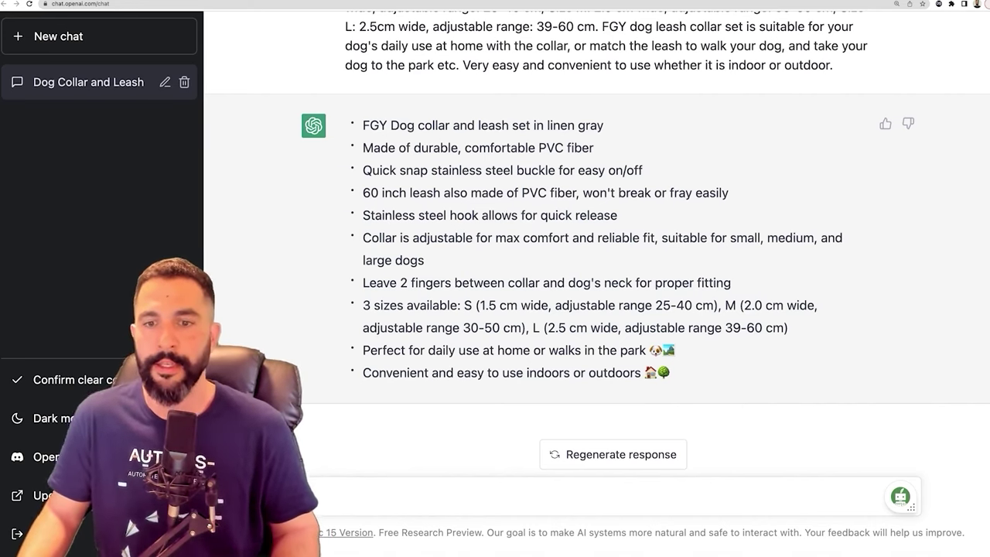
left_click_drag(672, 373, 362, 126)
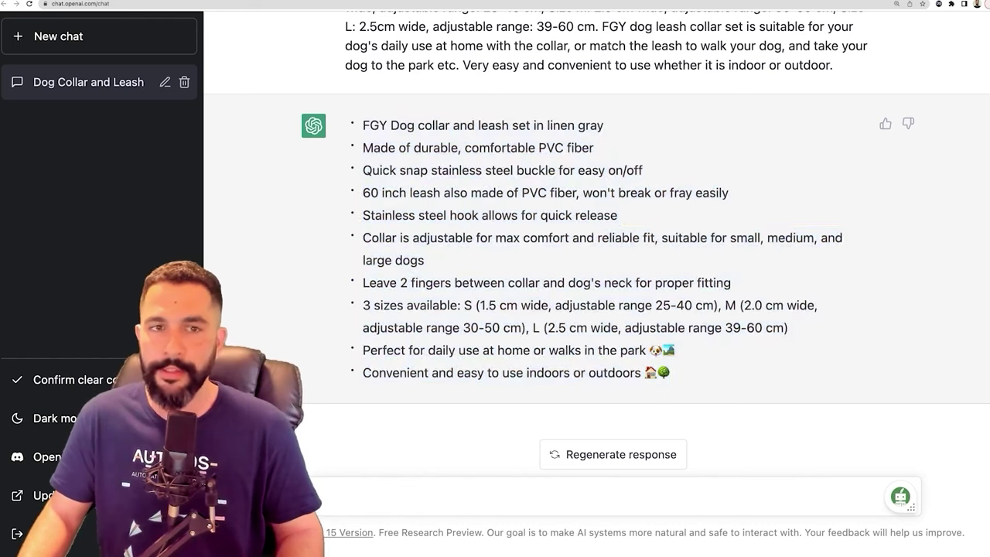
Ask ChatGPT to 'remove FGY from the text' and select the revised ten collar bullets
left_click(330, 494)
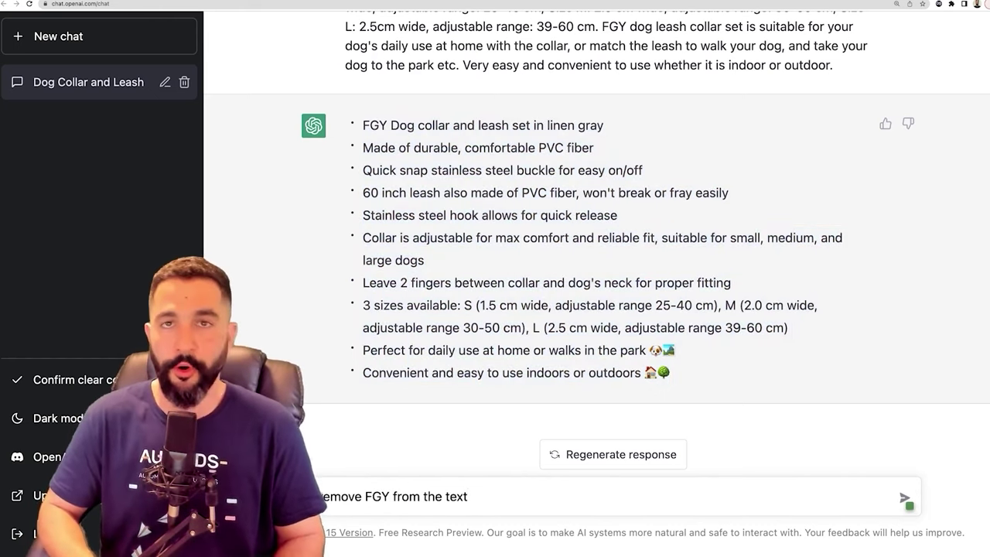
type("remove FGY from the text")
key("Return")
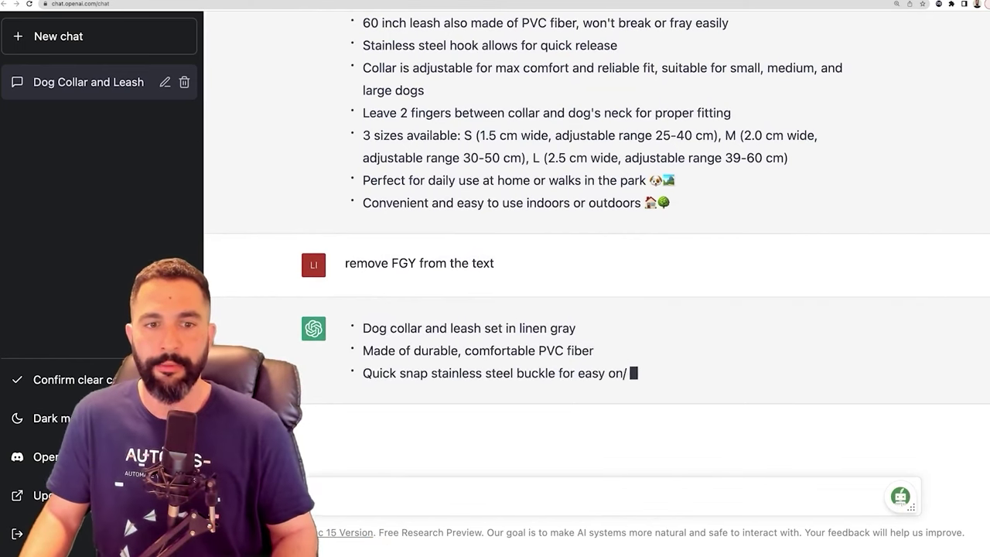
scroll(596, 248, "up", 3)
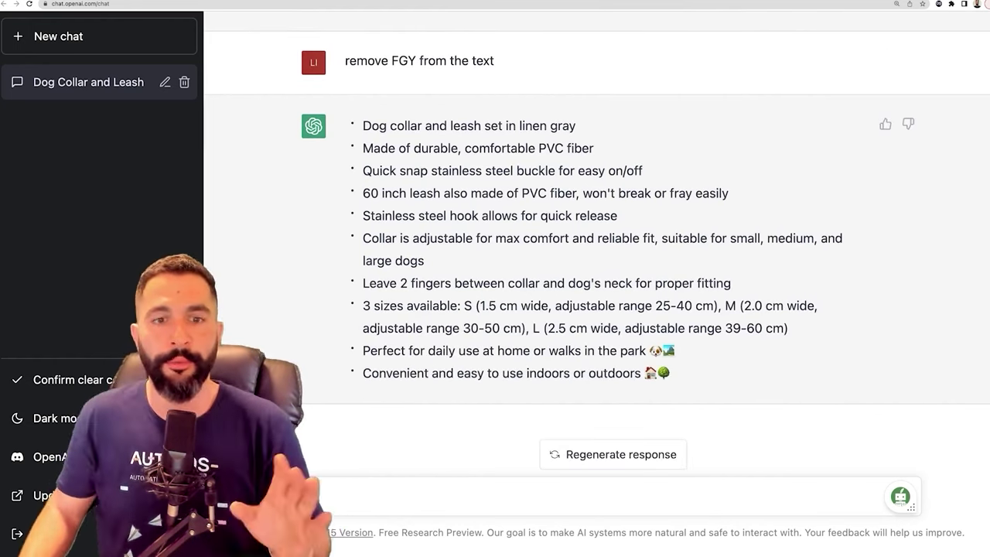
left_click_drag(672, 374, 372, 126)
Replace the Dog Collar and Leash Set draft's description with ChatGPT's FGY-free bullets and save it
right_click(373, 126)
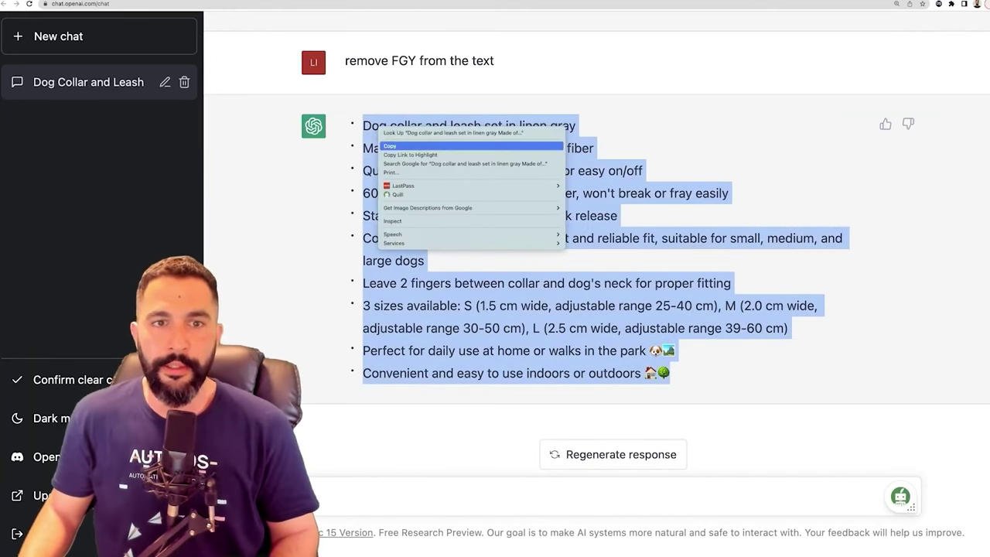
left_click(402, 146)
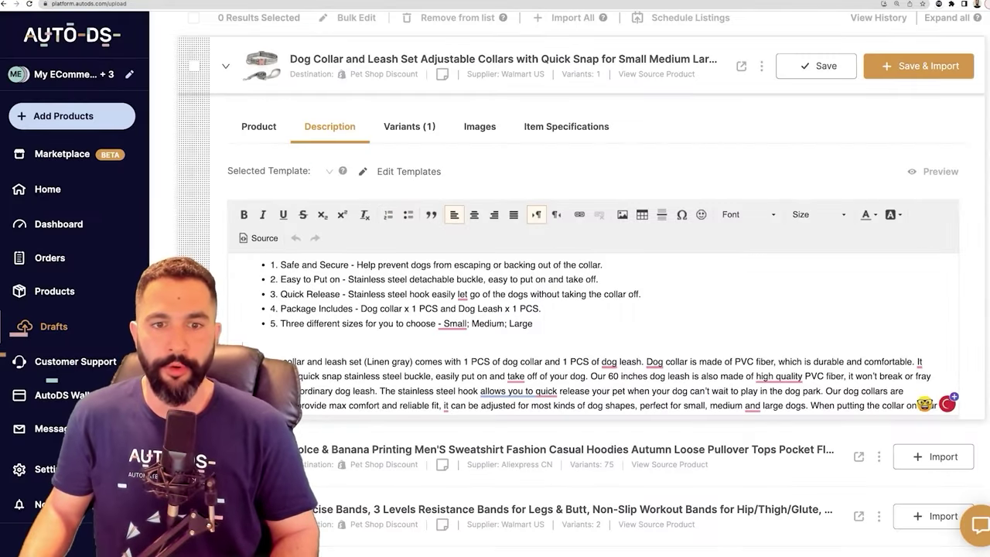
key("ctrl+a")
right_click(352, 280)
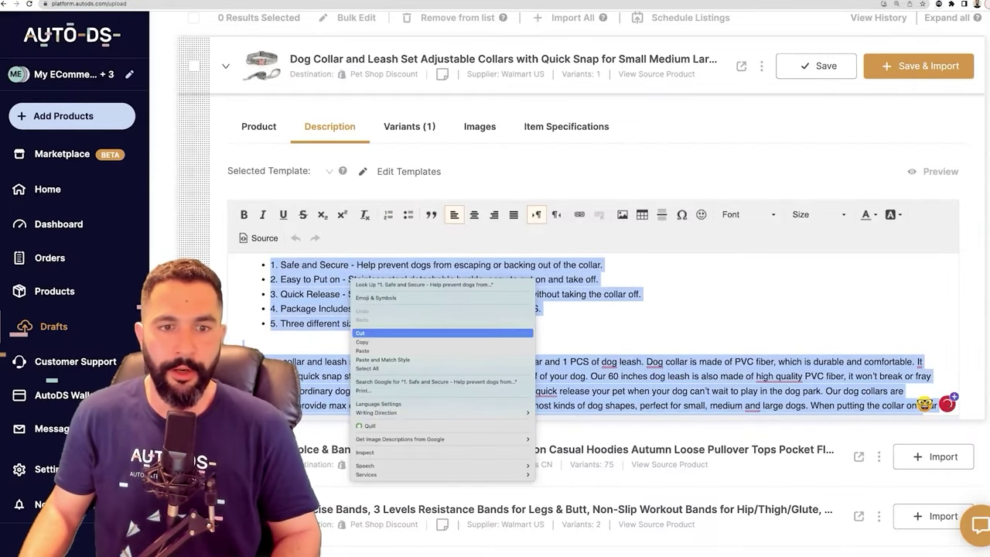
left_click(364, 351)
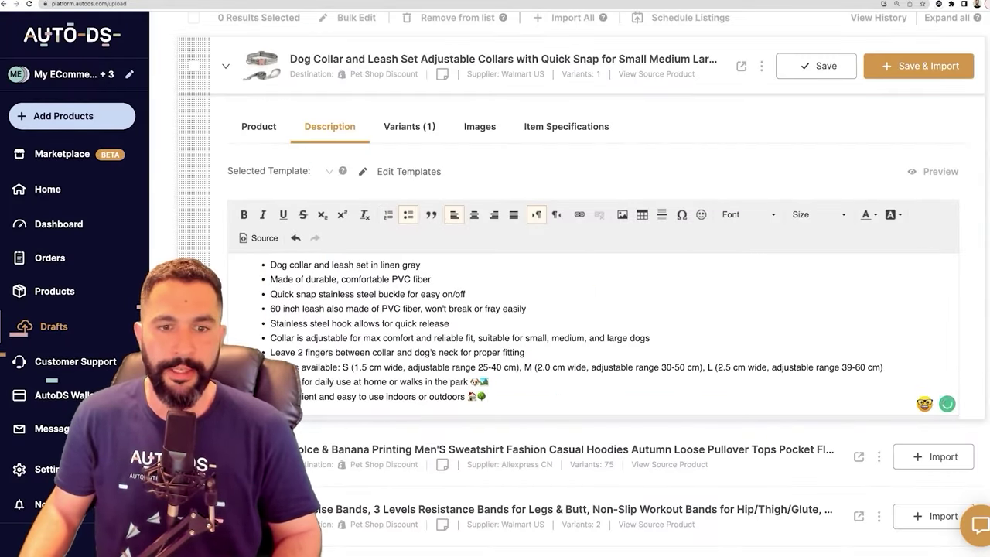
left_click_drag(487, 396, 347, 366)
left_click_drag(269, 265, 393, 309)
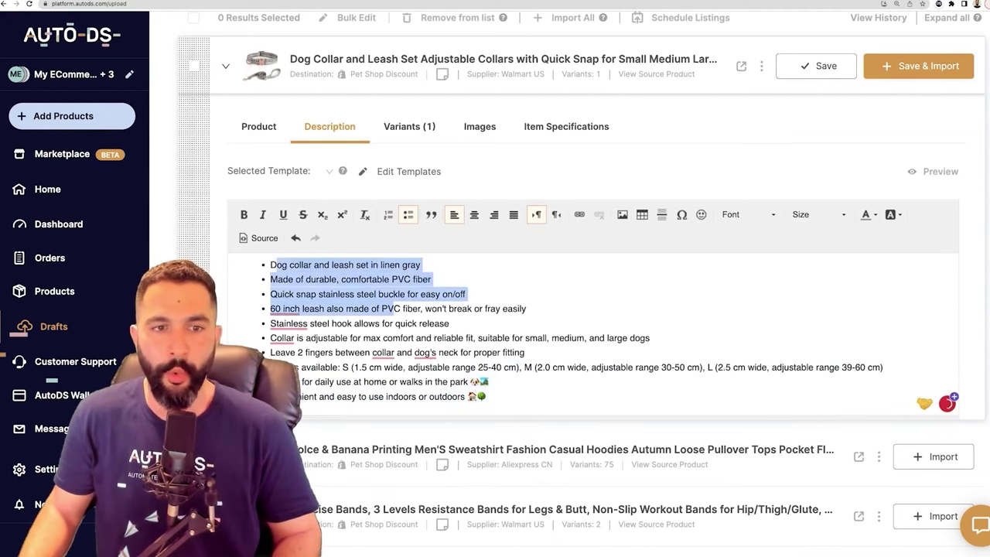
left_click(816, 65)
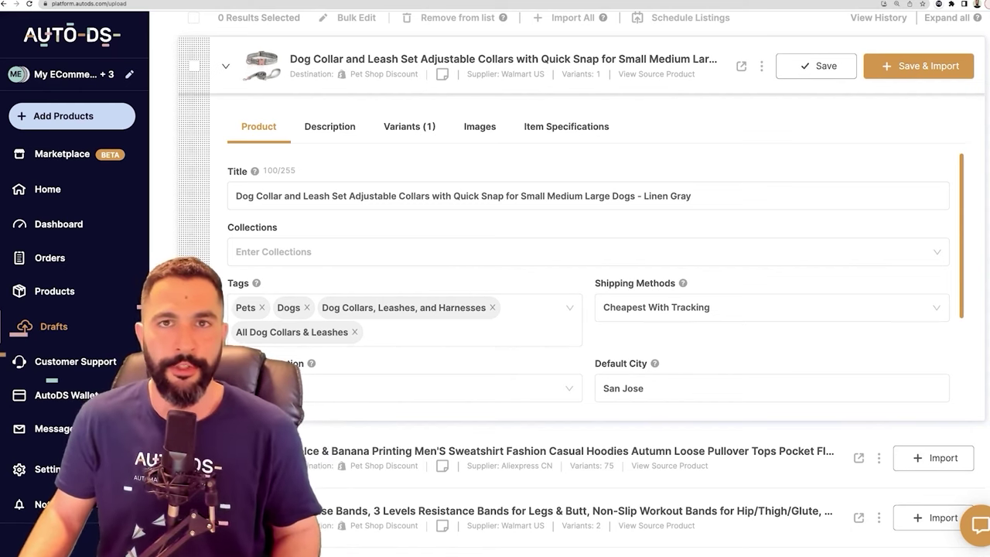
Expand the men's USB infrared heated vest draft and select its full Title text
scroll(570, 285, "down", 2)
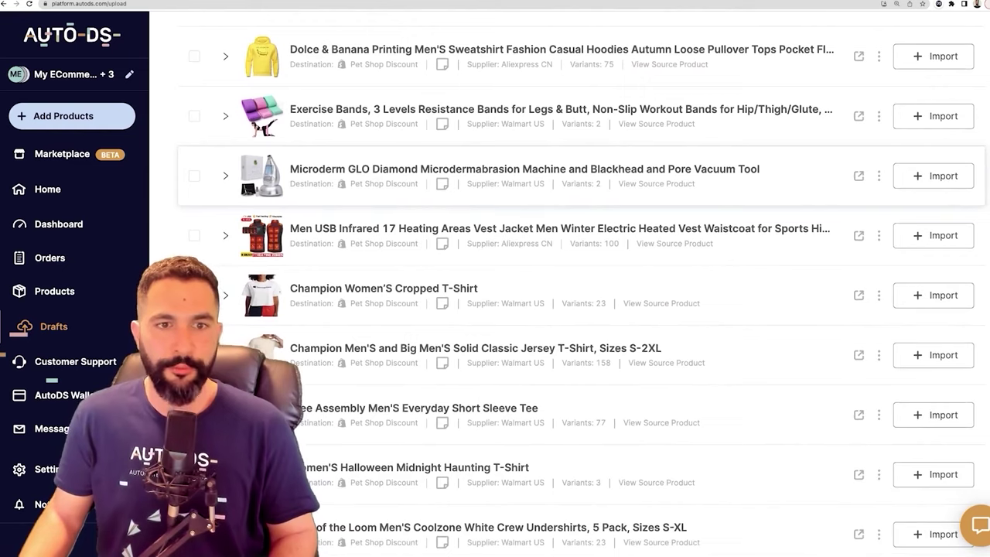
scroll(495, 209, "down", 1)
left_click(226, 208)
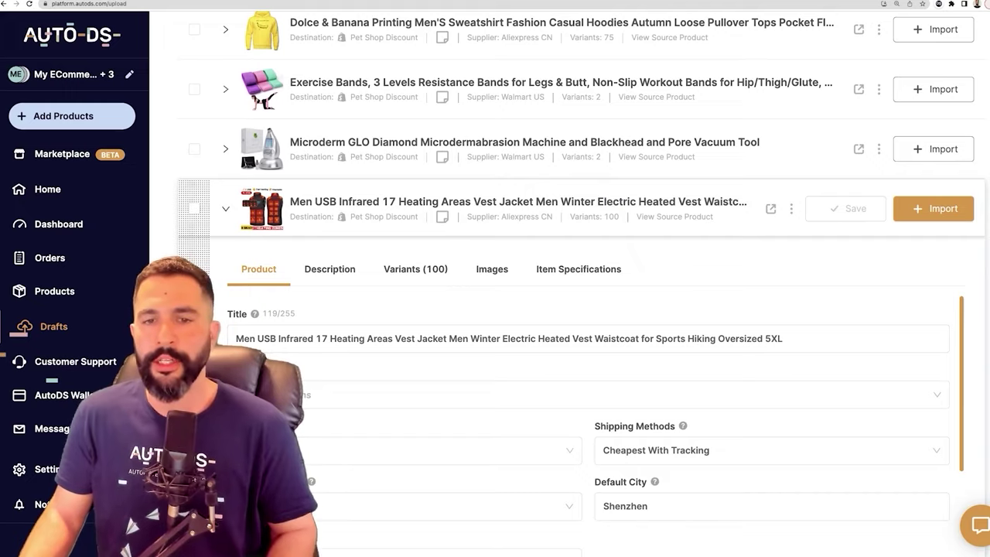
scroll(674, 217, "down", 2)
left_click_drag(783, 248, 290, 248)
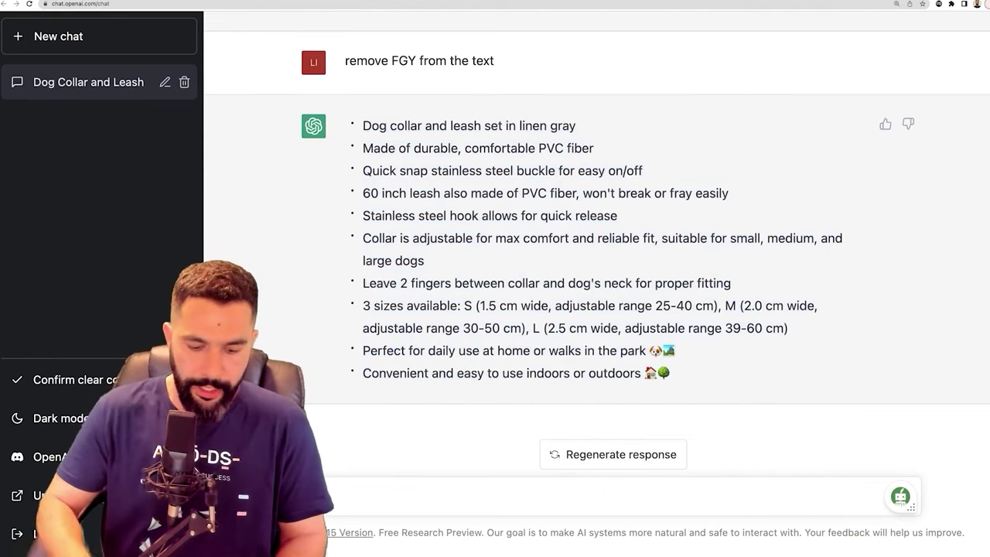
Ask ChatGPT to rewrite the pasted vest title and select the new 17 Heating Areas title
key("ctrl+v")
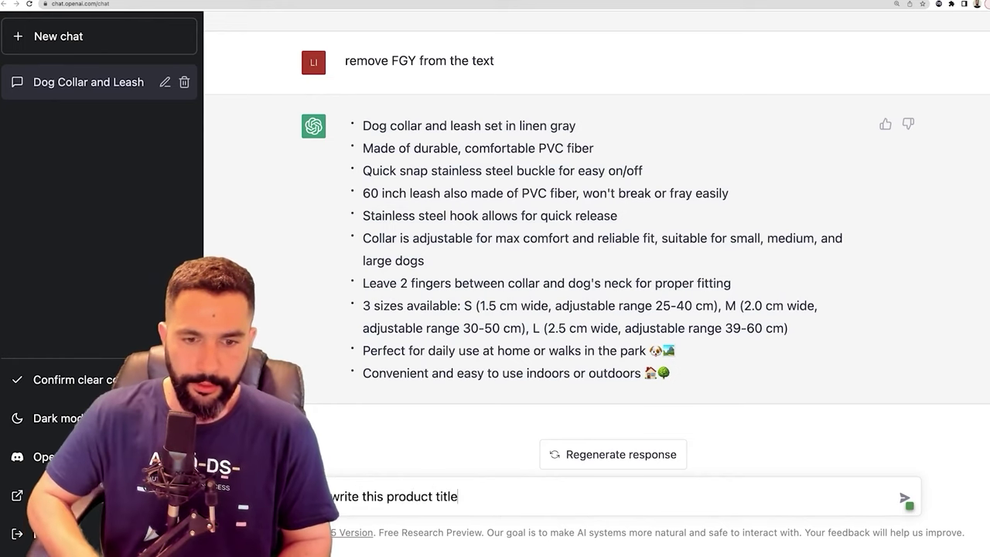
key("ctrl+v")
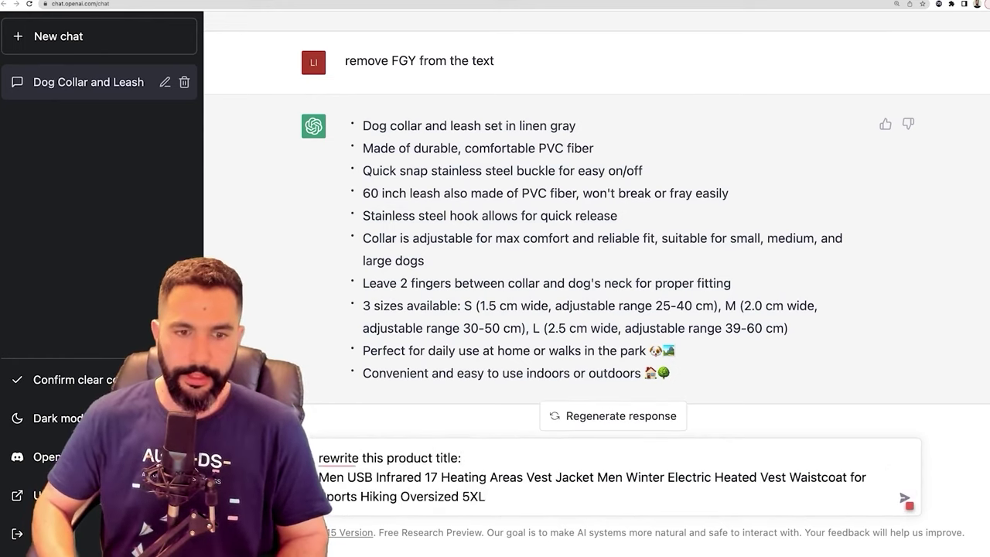
key("Return")
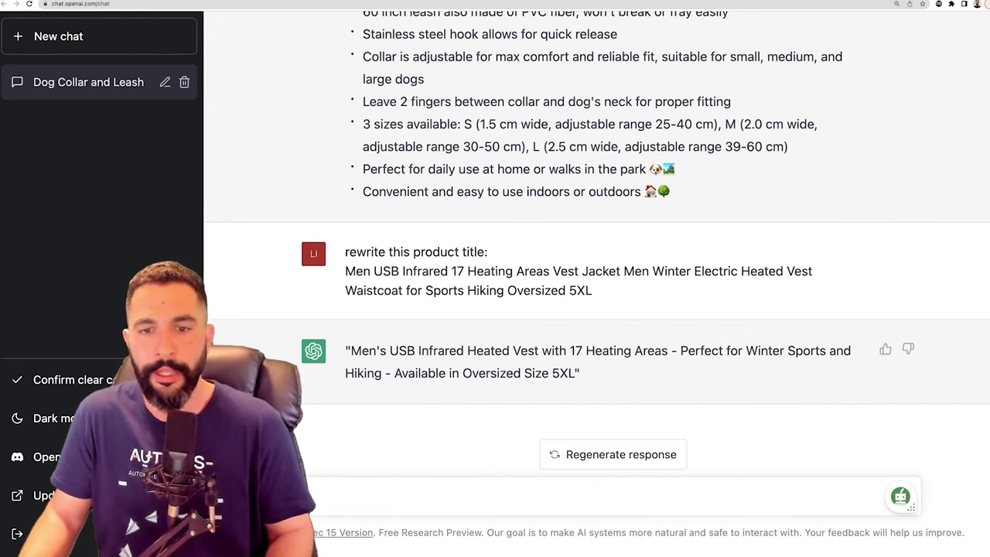
left_click_drag(575, 373, 351, 350)
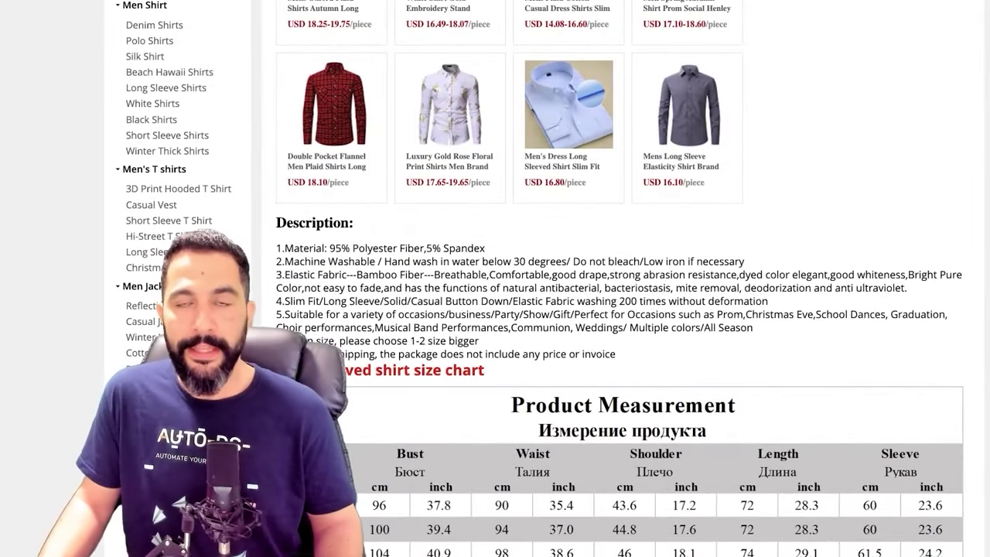
Select the supplier shirt's Description heading and numbered points, then copy them
left_click_drag(276, 247, 616, 354)
left_click(616, 355)
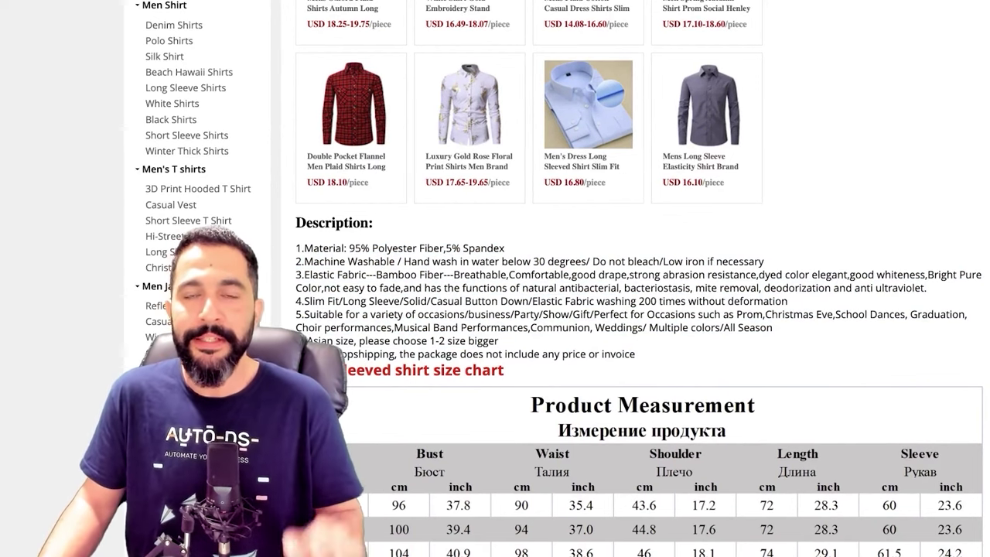
left_click_drag(295, 223, 635, 354)
right_click(453, 275)
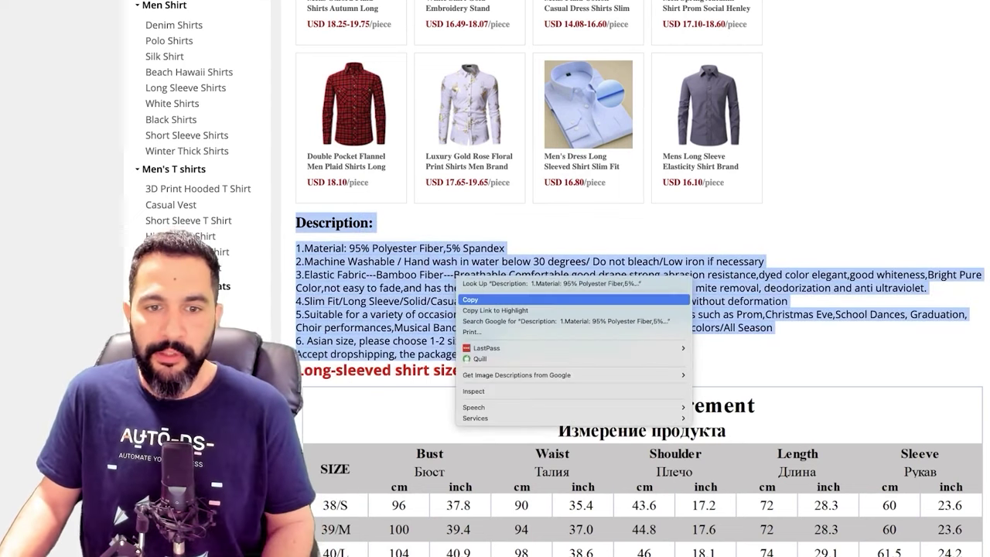
left_click(496, 300)
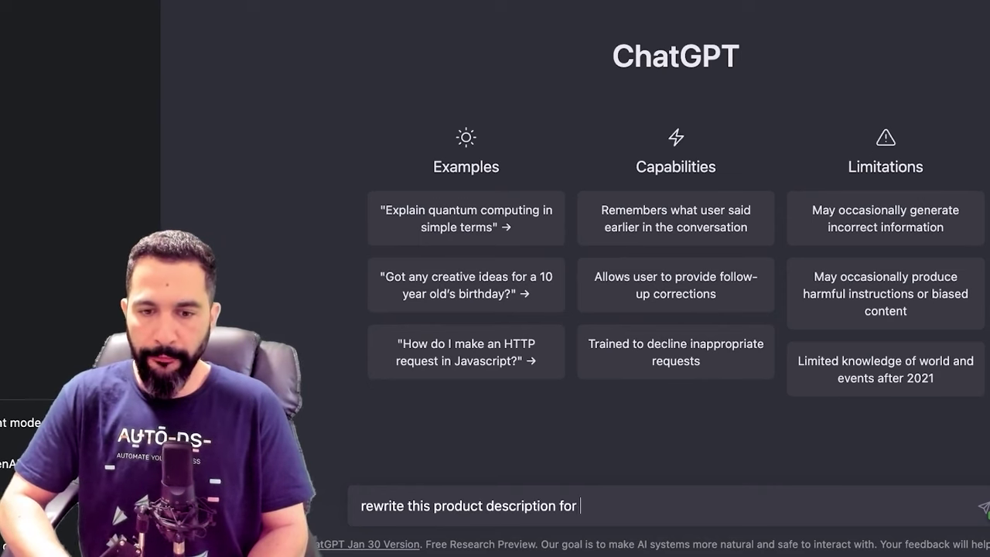
Finish the bulleted-rewrite prompt, paste the shirt description and send it
type("tore. Use bullet points and emojis:")
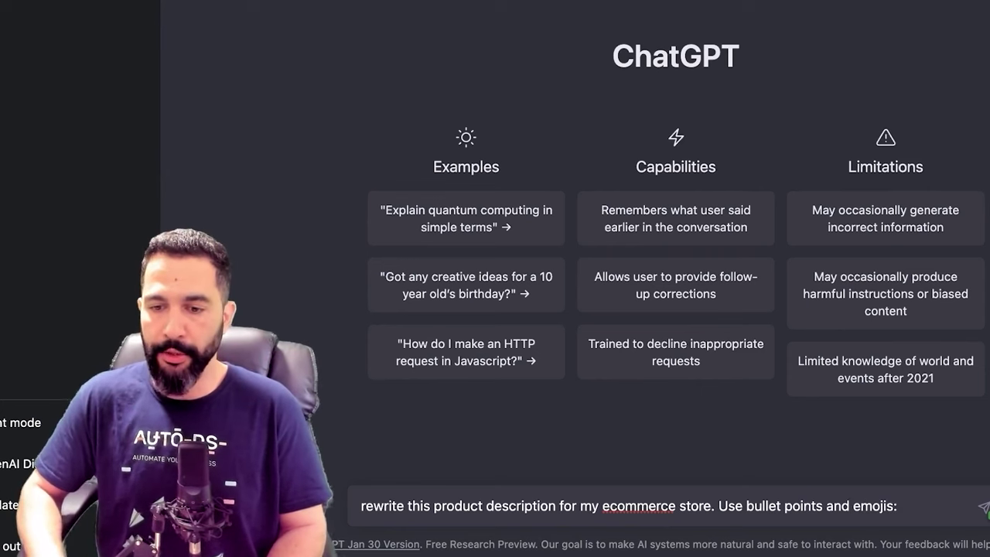
key("super+v")
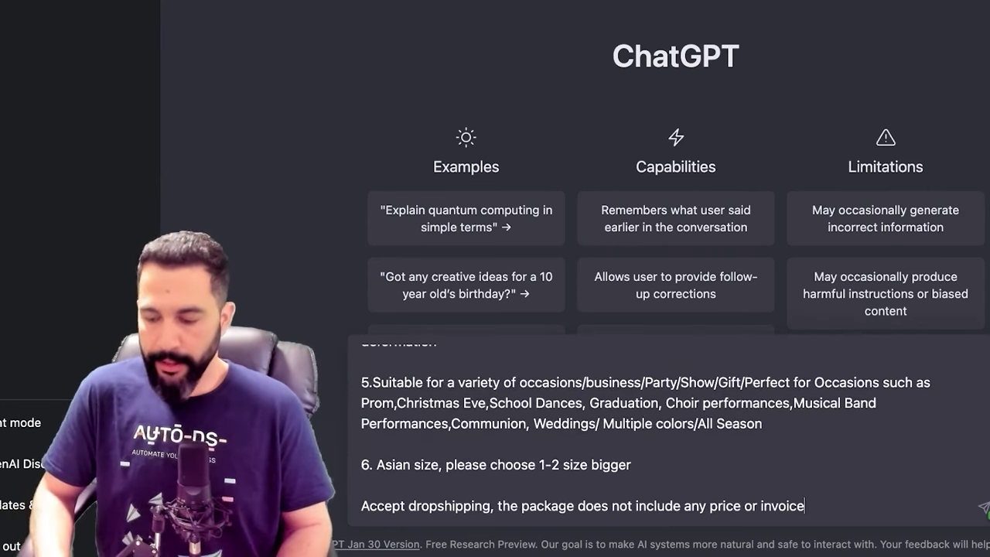
key("Return")
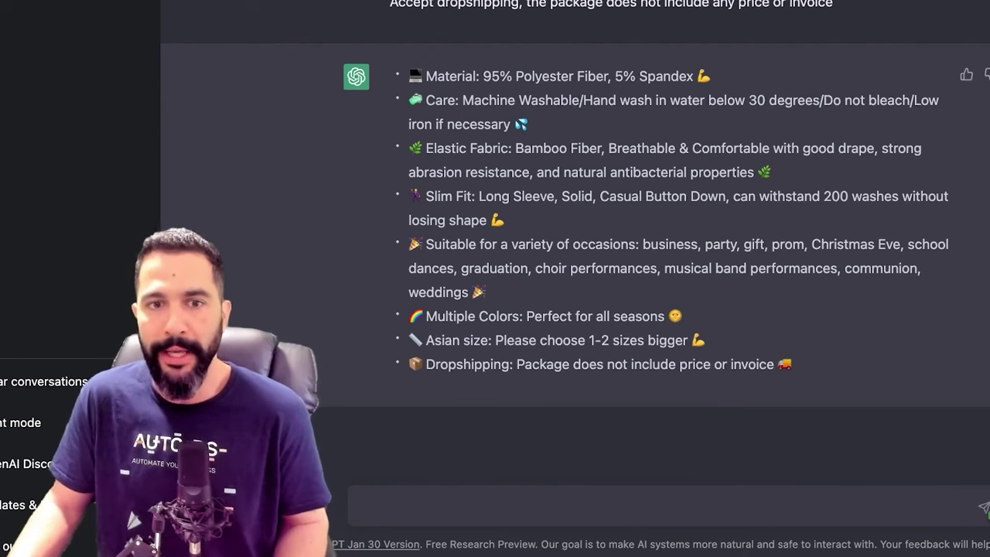
Review the emoji bullet reply, highlighting the Elastic Fabric, occasions and Dropshipping lines
left_click_drag(426, 148, 755, 172)
left_click(706, 172)
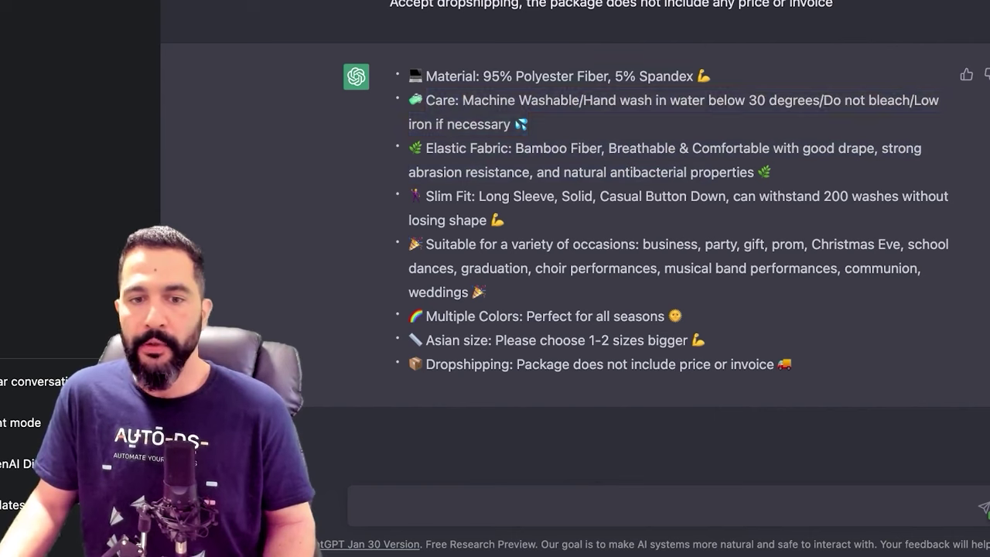
left_click_drag(426, 244, 628, 268)
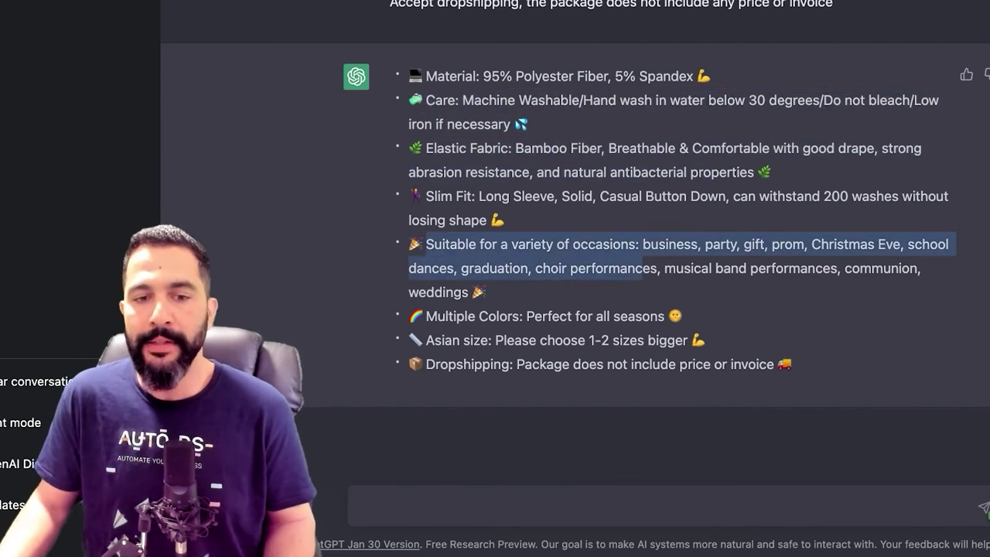
left_click(642, 267)
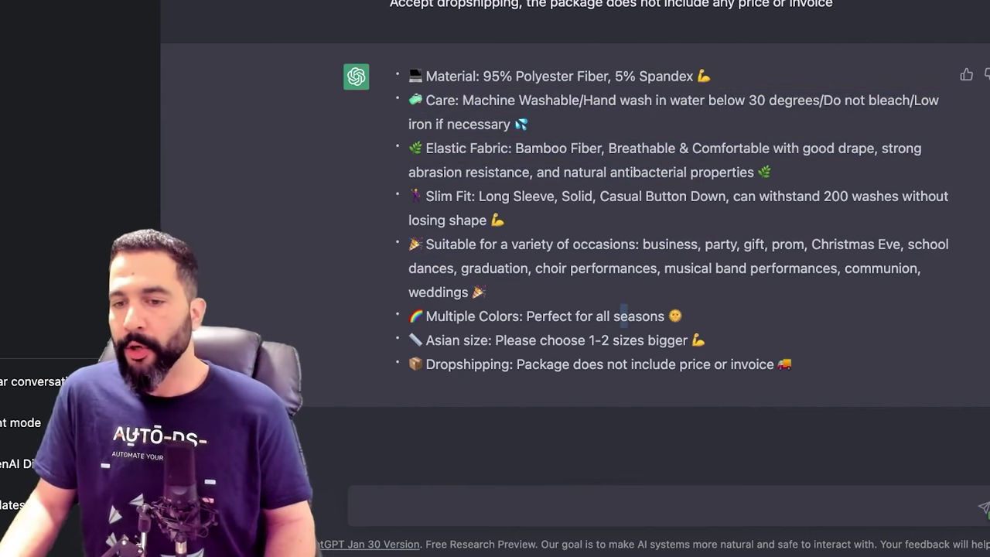
left_click_drag(792, 365, 408, 365)
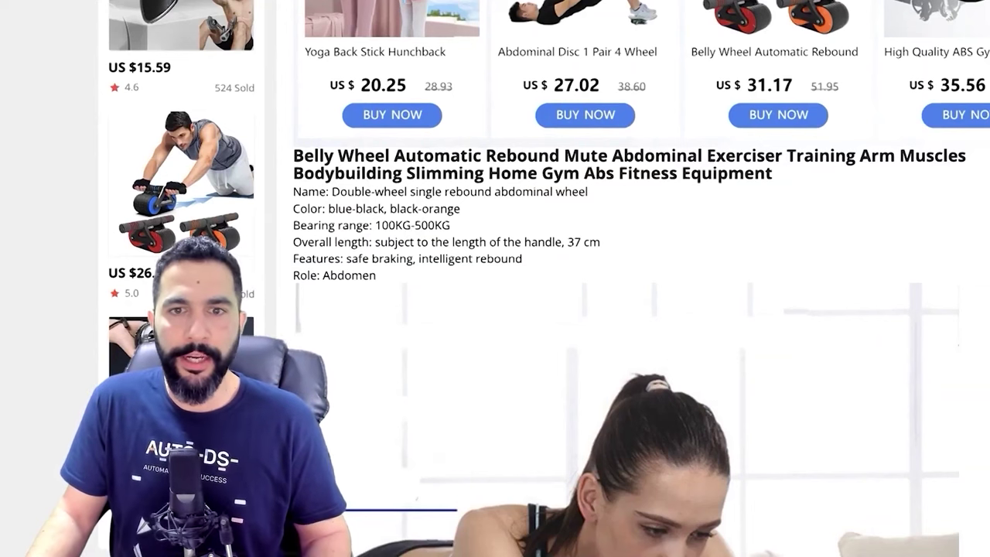
Select the Belly Wheel title plus specs from Name through Role: Abdomen and copy them
left_click_drag(294, 145, 705, 146)
left_click(704, 145)
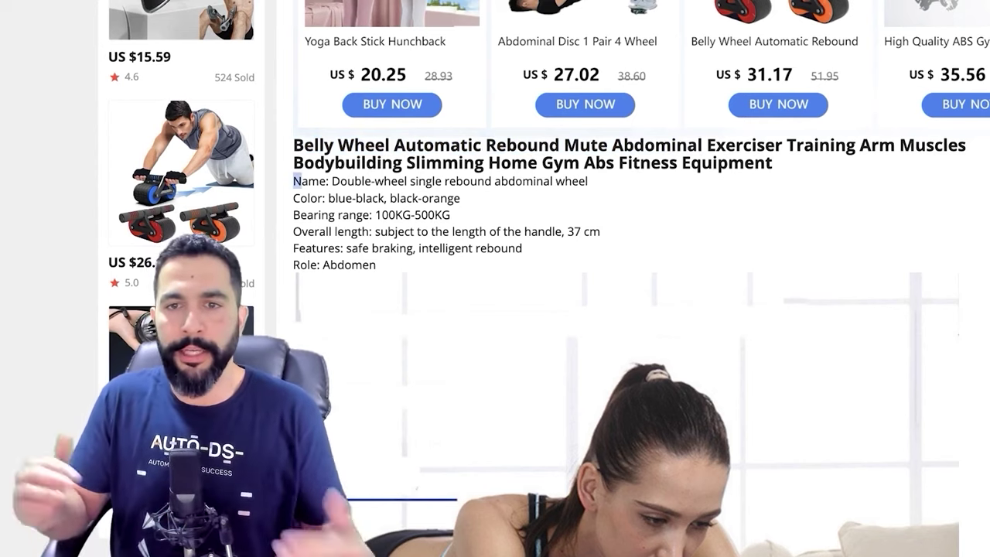
left_click_drag(293, 181, 302, 181)
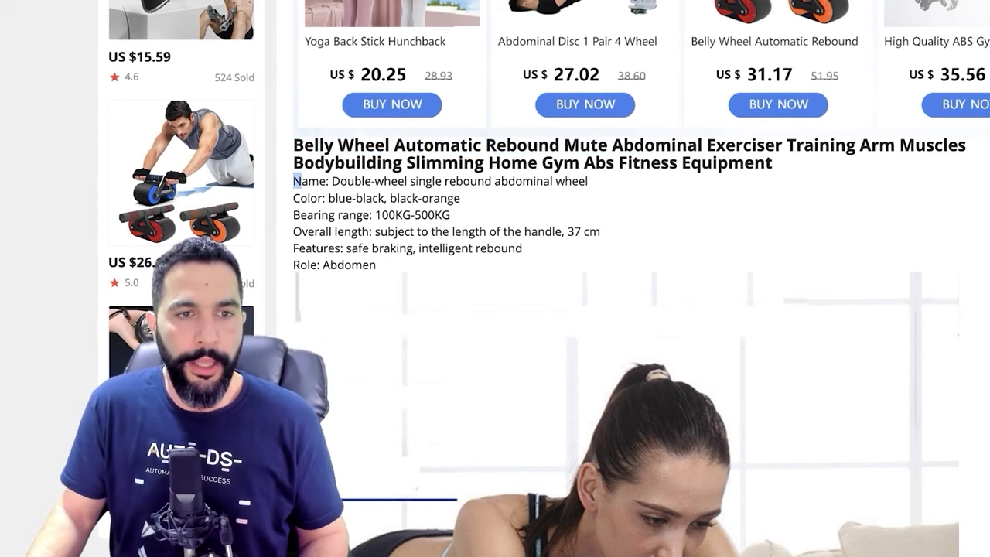
left_click_drag(301, 181, 376, 264)
left_click_drag(383, 248, 293, 145)
right_click(326, 156)
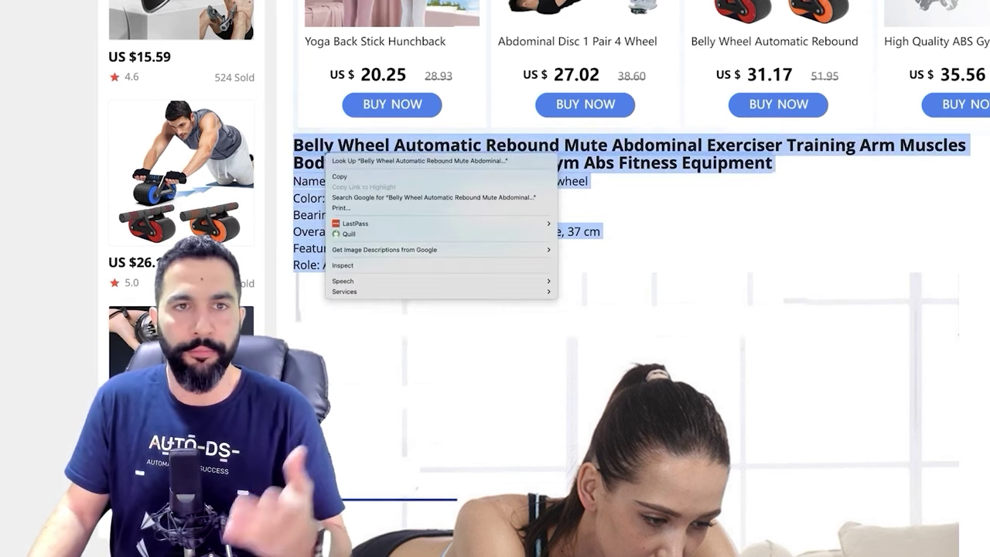
left_click(344, 176)
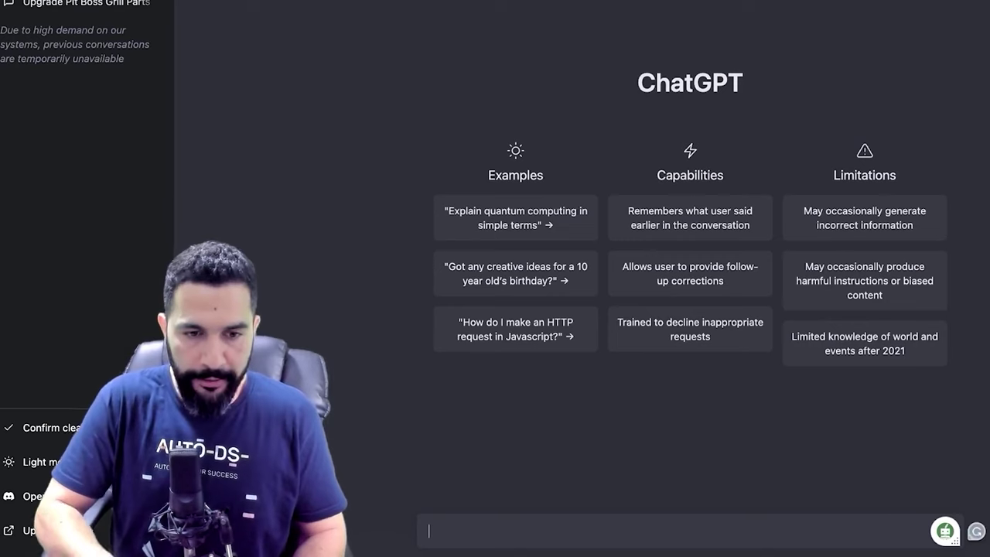
Type 'rewrite this product description for my online store:' with the Belly Wheel details pasted below
type("rewrite ")
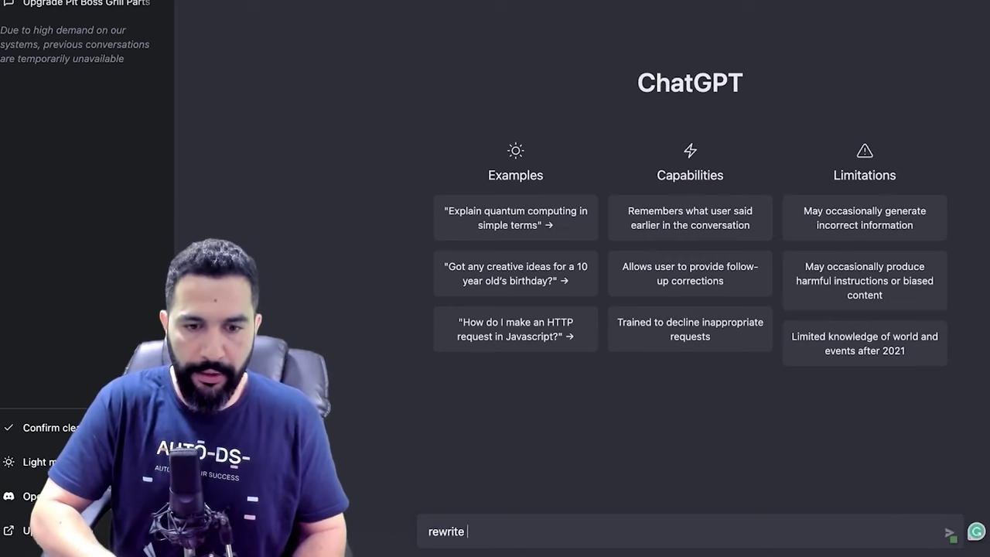
type("this product description for my websi")
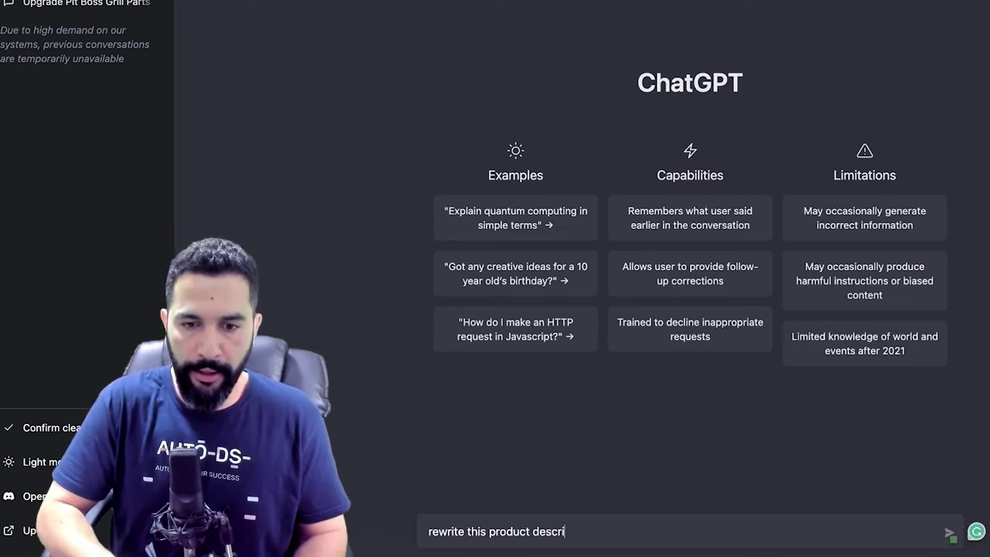
key("BackSpace")
key("BackSpace")
type("online store:")
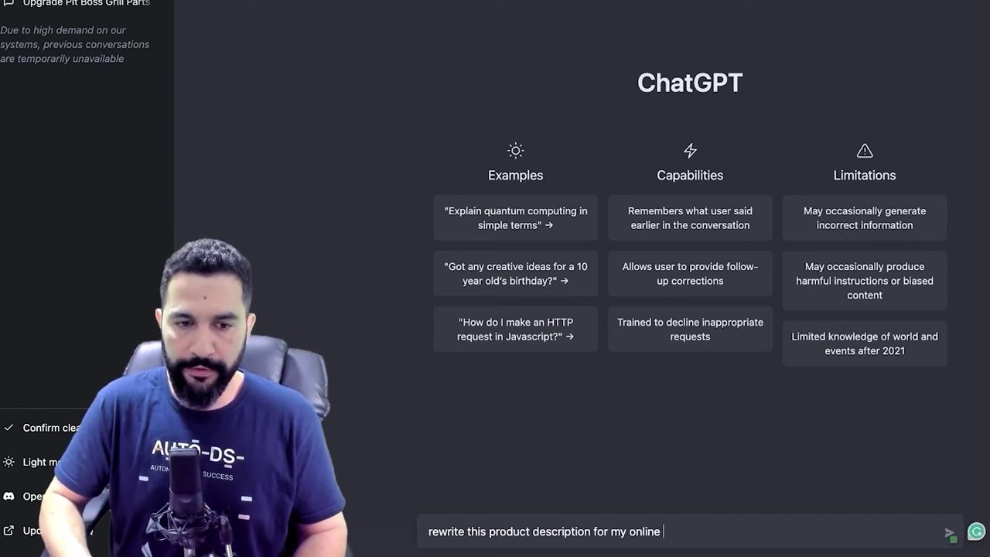
key("shift+Return")
key("ctrl+v")
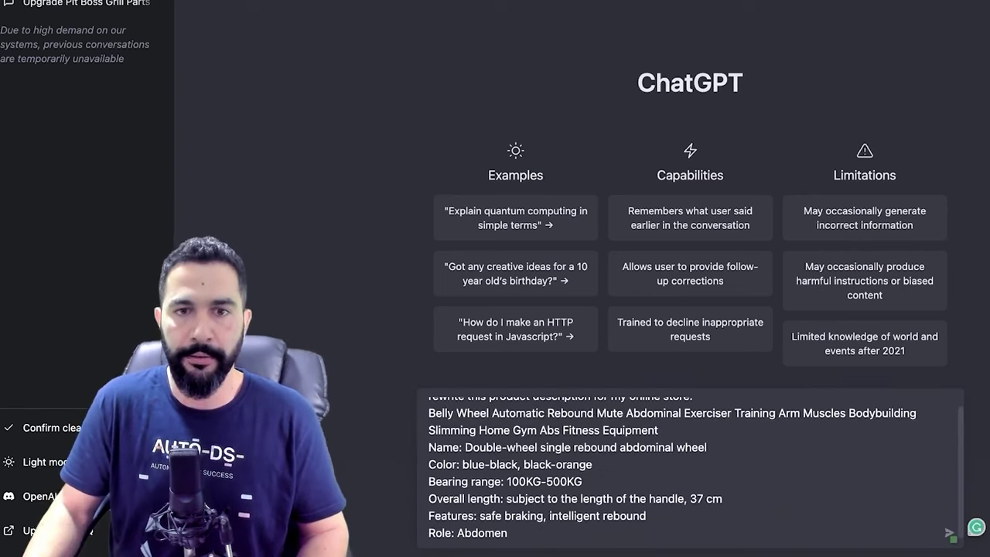
Send the Belly Wheel rewrite request and look over the submitted title and spec lines
key("Return")
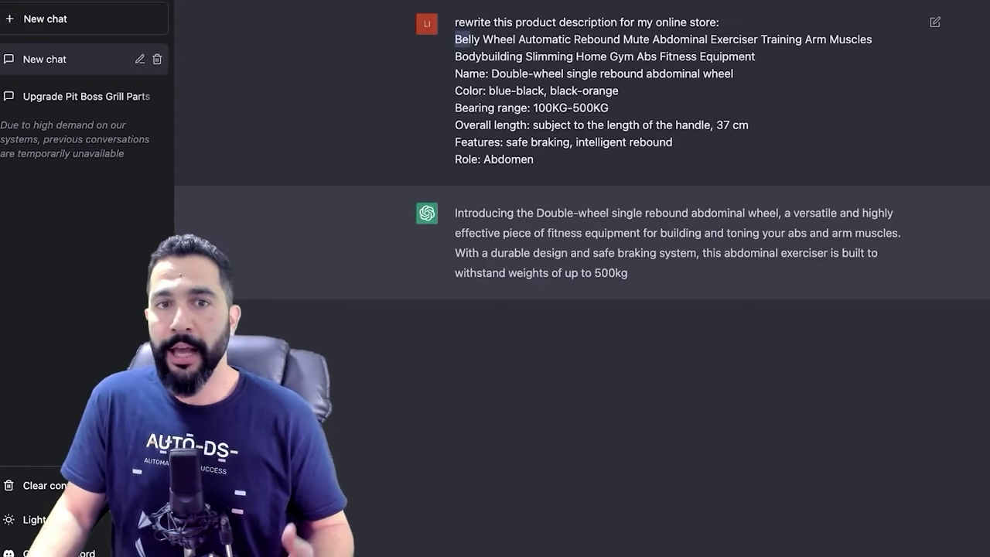
left_click_drag(470, 39, 755, 56)
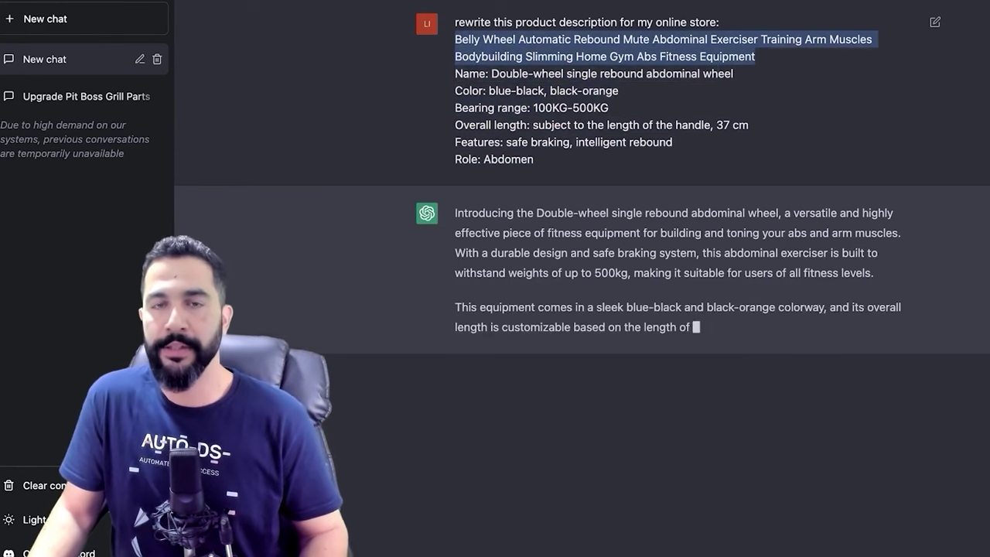
left_click_drag(455, 74, 534, 159)
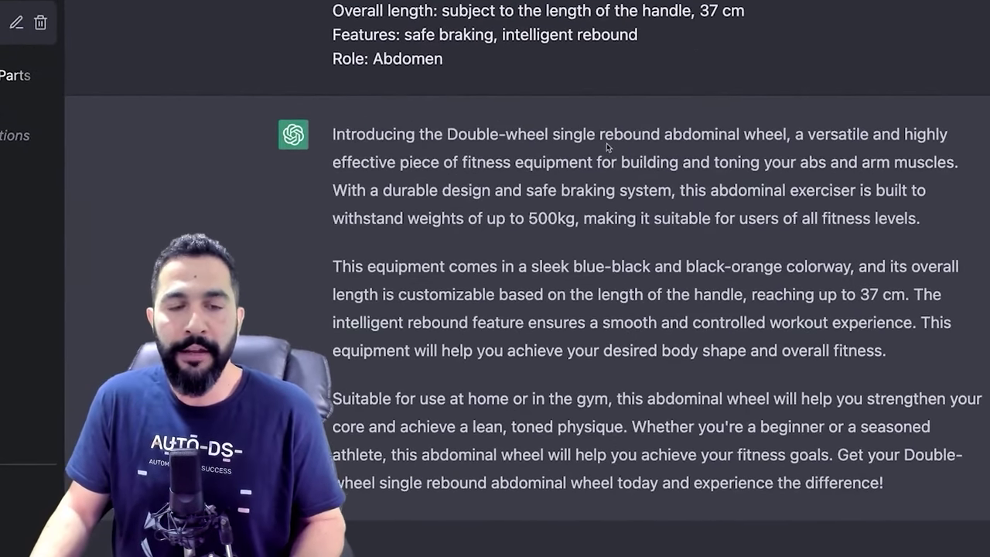
scroll(527, 278, "up", 2)
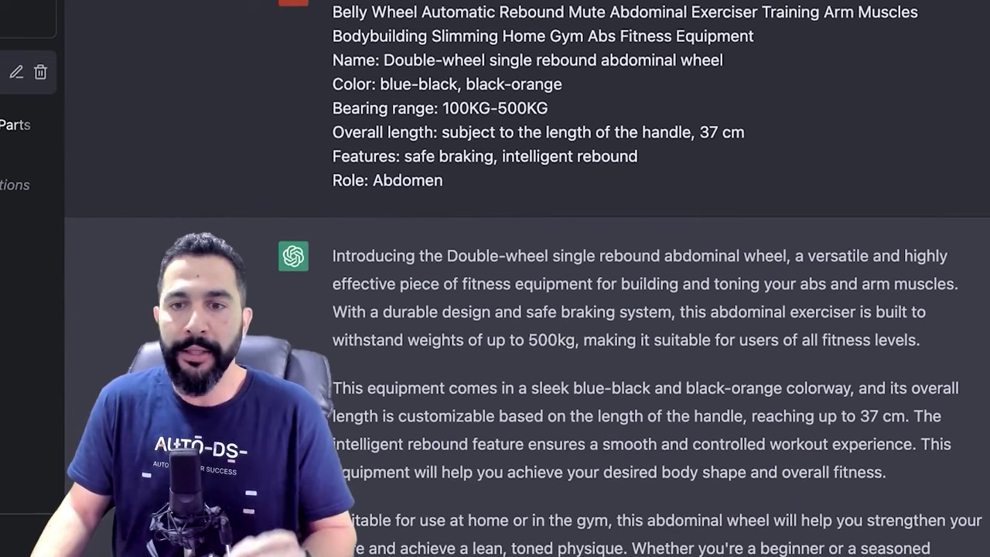
scroll(526, 279, "up", 1)
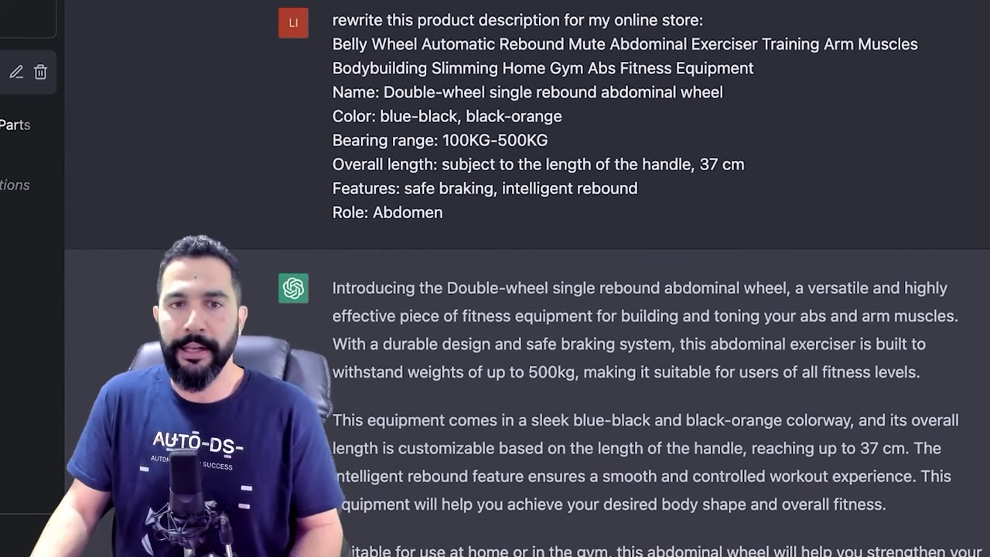
left_click_drag(334, 20, 444, 212)
left_click(443, 212)
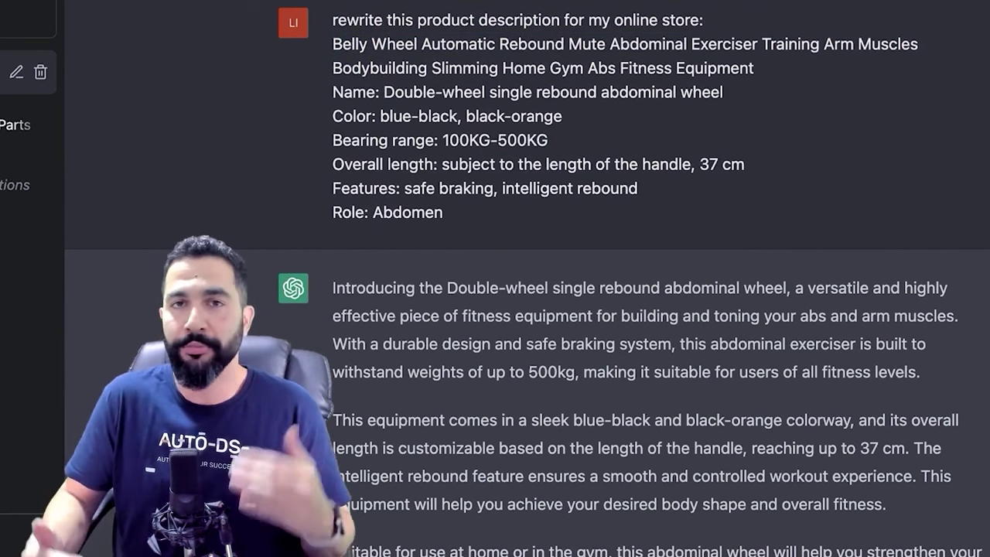
Read through the generated abdominal wheel description, highlighting the handle length and rebound lines
scroll(619, 310, "down", 3)
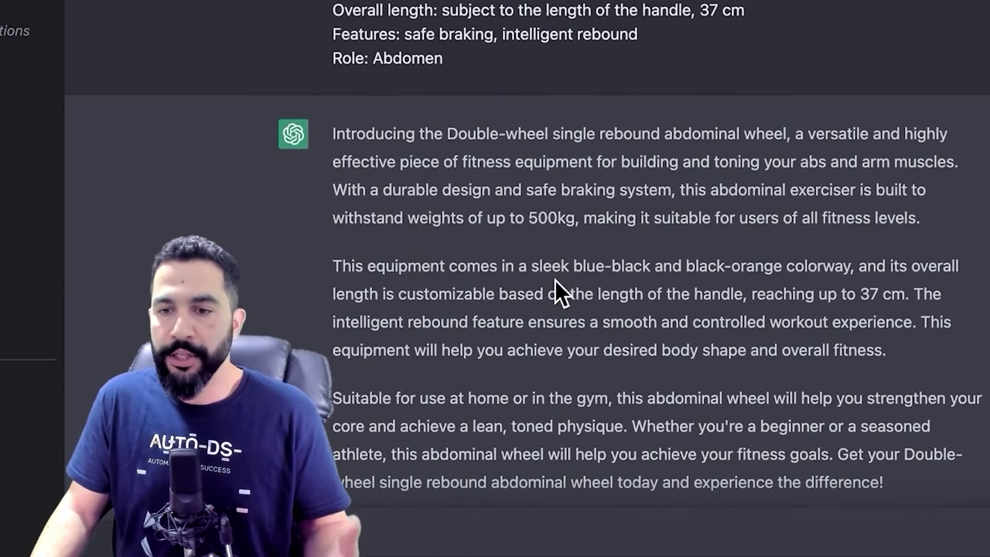
left_click_drag(464, 295, 536, 322)
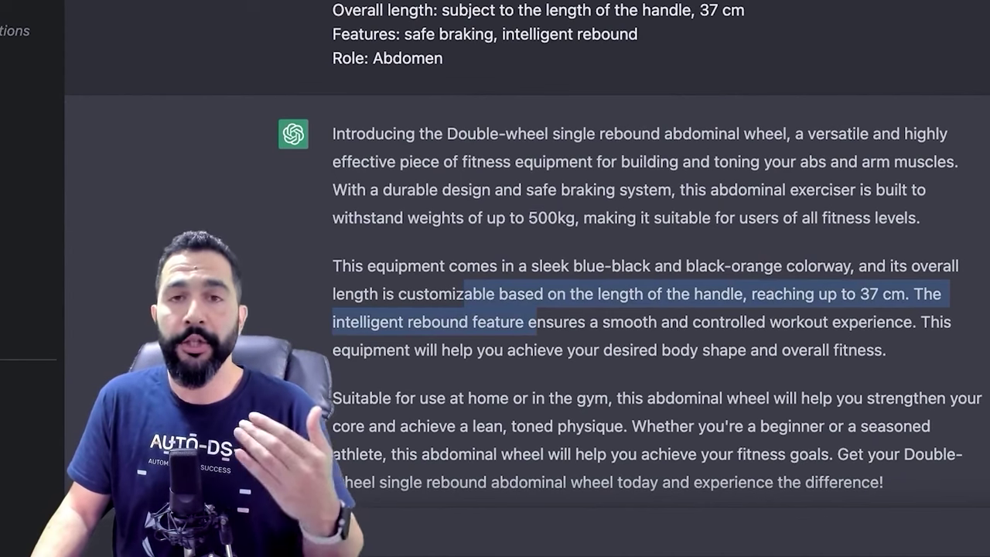
left_click_drag(536, 322, 843, 350)
left_click(843, 350)
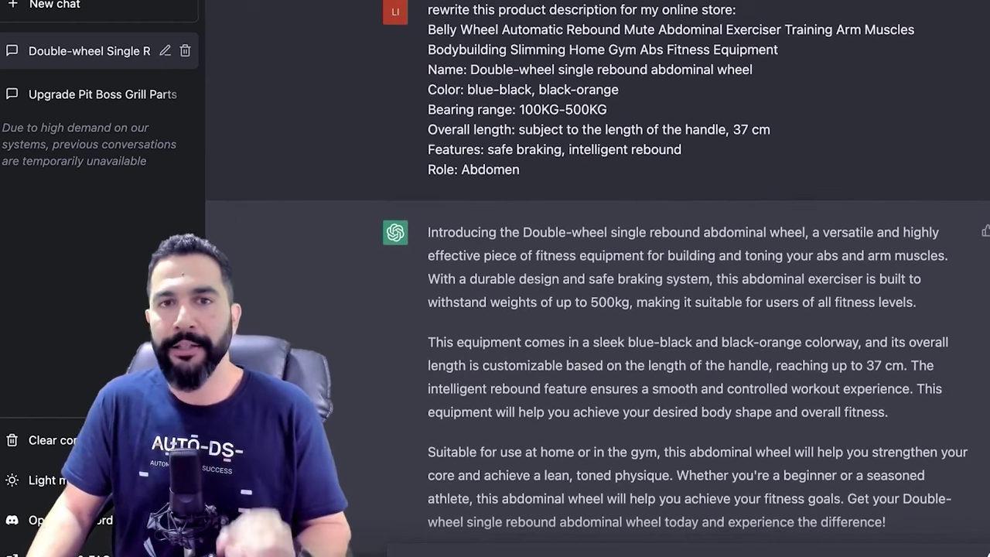
left_click_drag(520, 169, 428, 28)
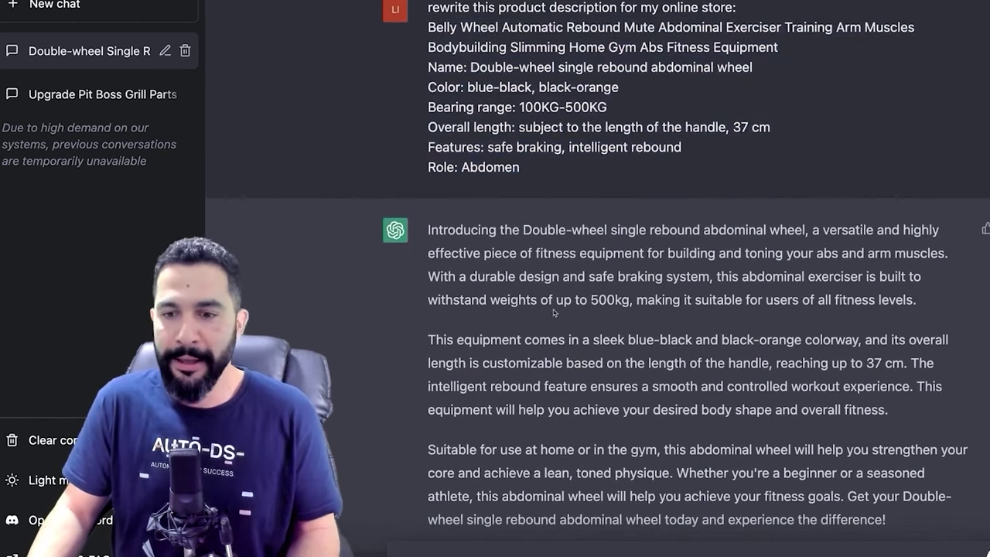
left_click_drag(887, 520, 644, 386)
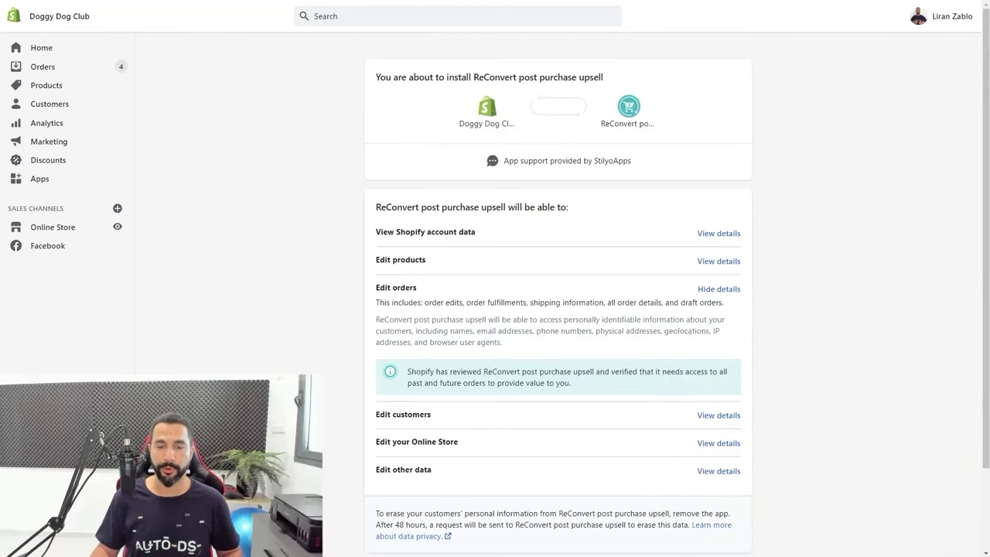
Continue past the ReConvert welcome message and approve the free $0.00 subscription
scroll(557, 310, "down", 2)
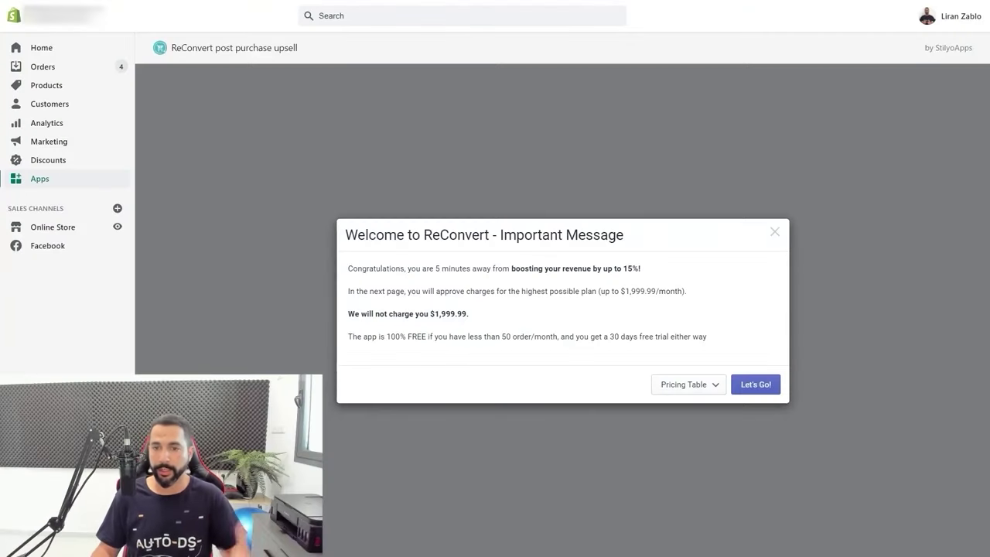
left_click(756, 384)
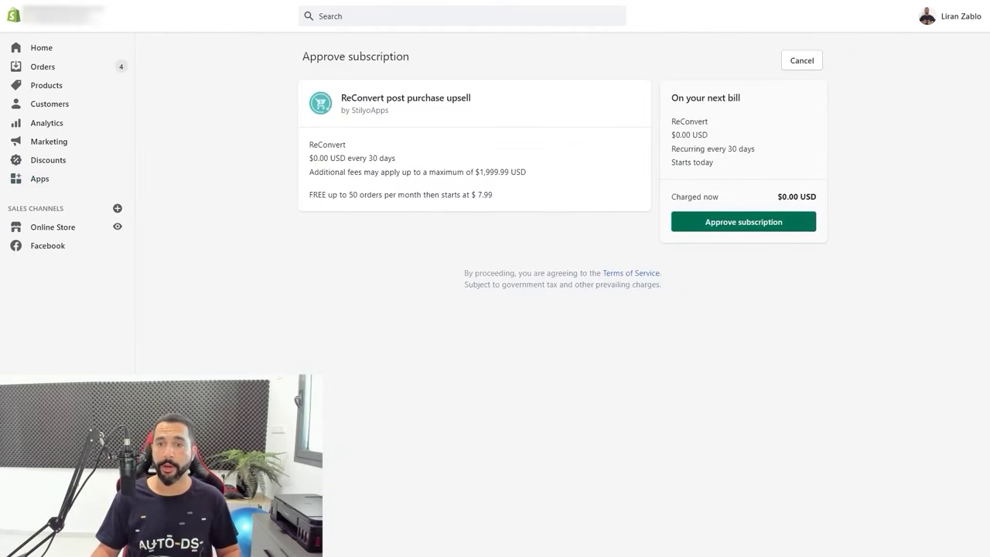
left_click(744, 223)
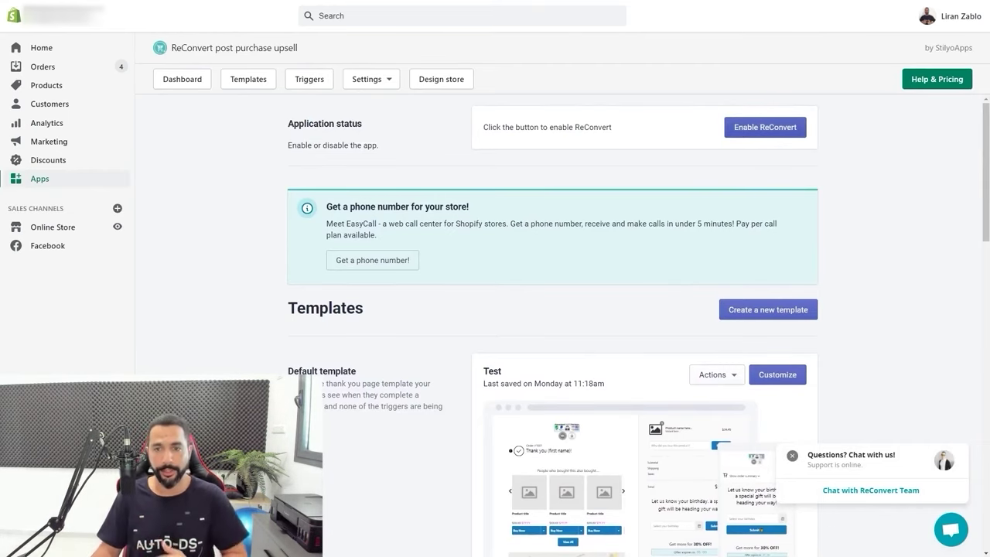
Scroll through the ReConvert dashboard to review the Test template's stats
scroll(553, 325, "down", 3)
scroll(553, 325, "up", 1)
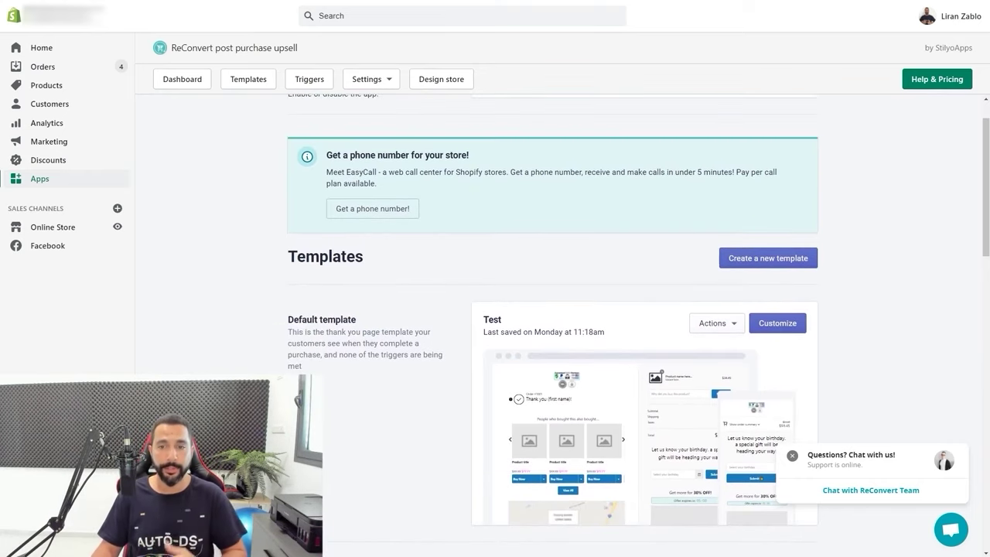
scroll(553, 325, "down", 1)
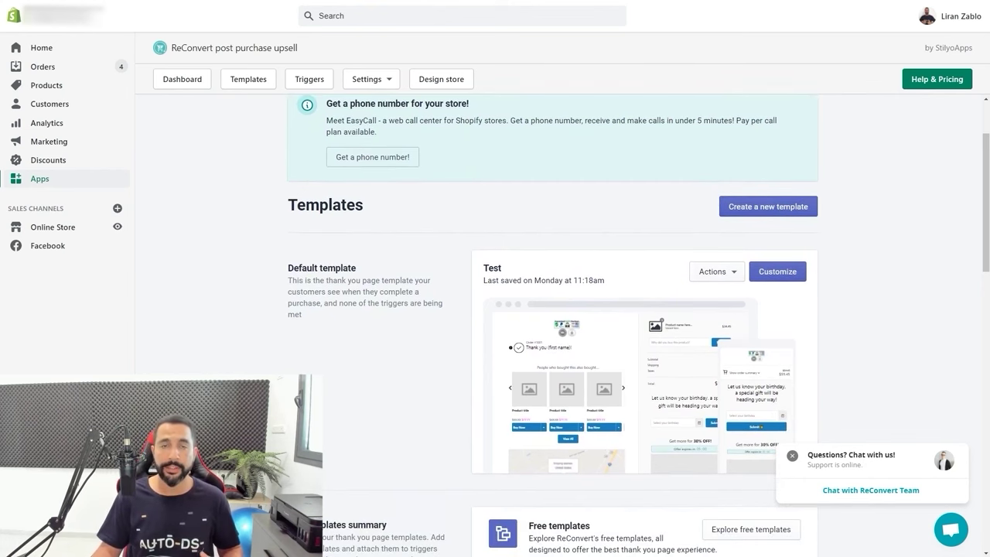
scroll(553, 324, "down", 9)
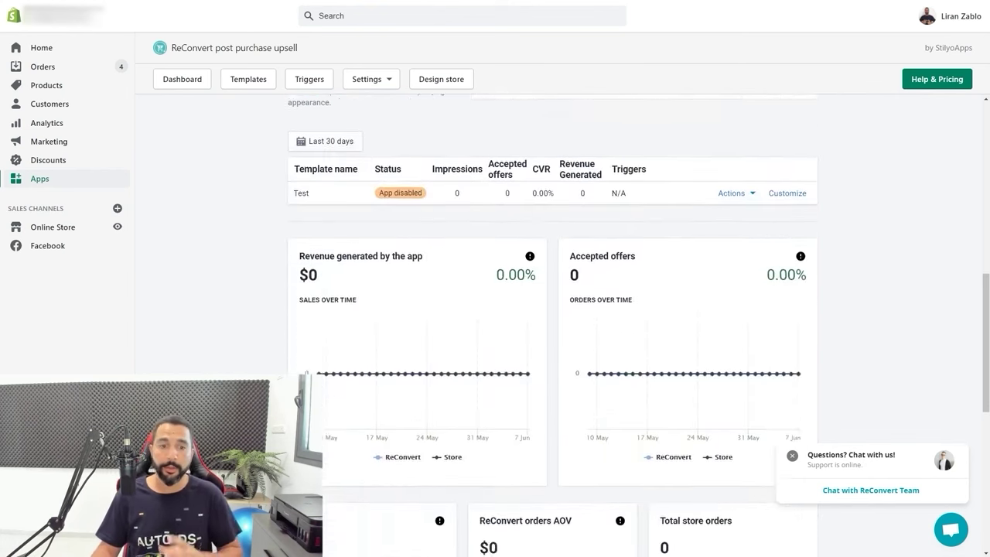
scroll(554, 325, "down", 5)
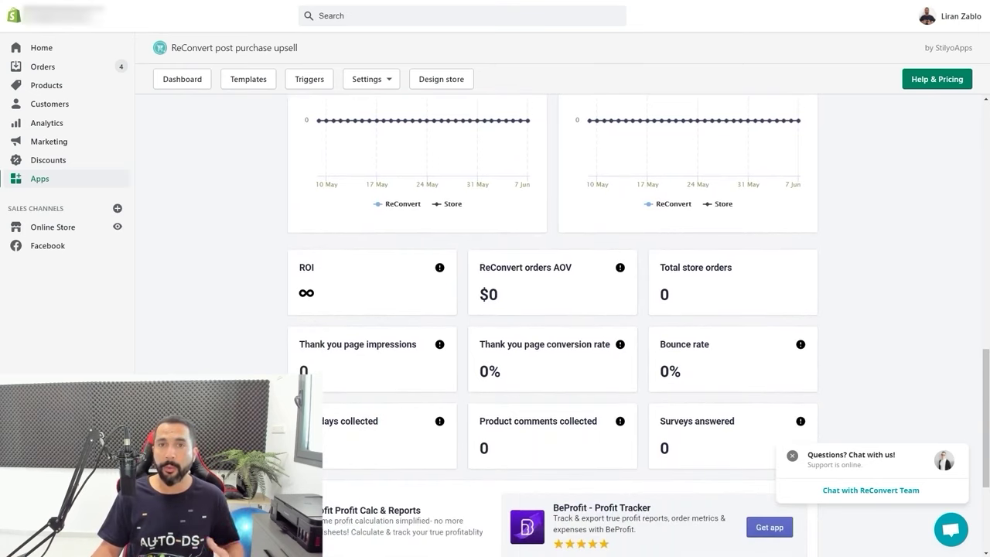
scroll(553, 325, "down", 1)
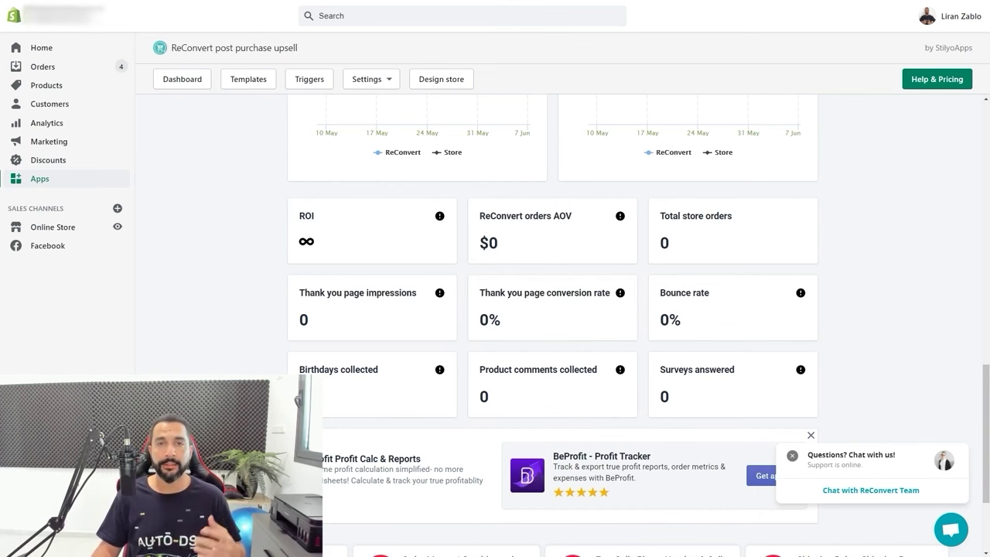
scroll(553, 310, "up", 3)
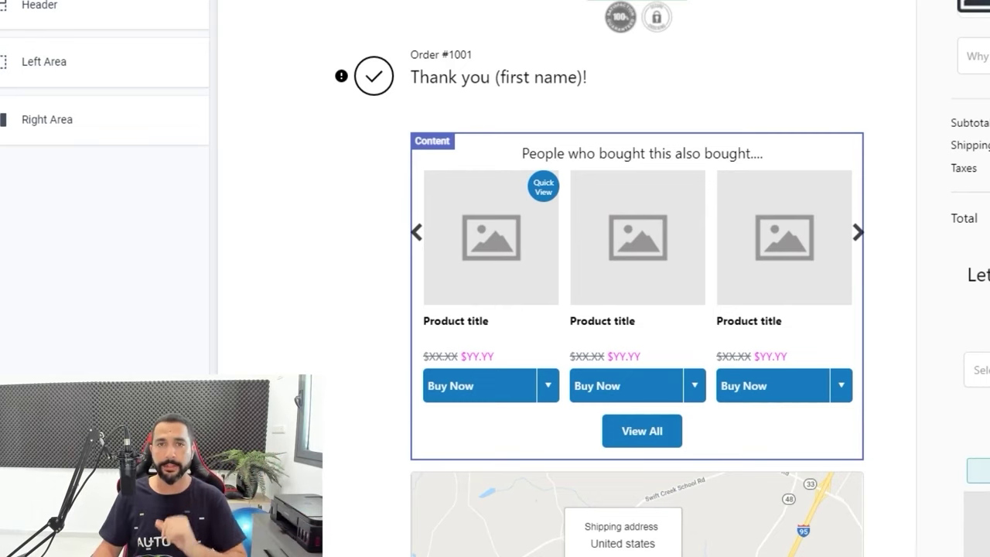
scroll(637, 309, "down", 7)
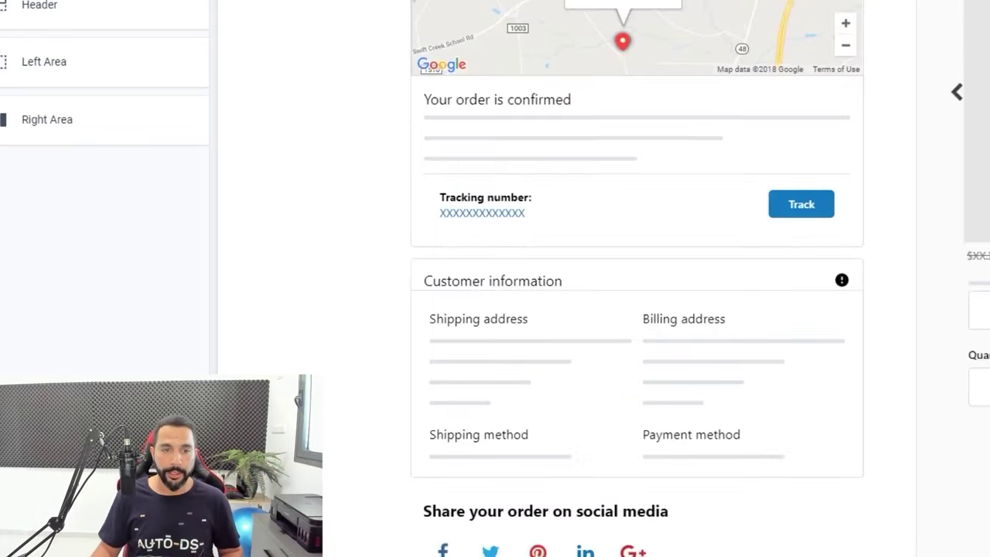
scroll(637, 309, "up", 3)
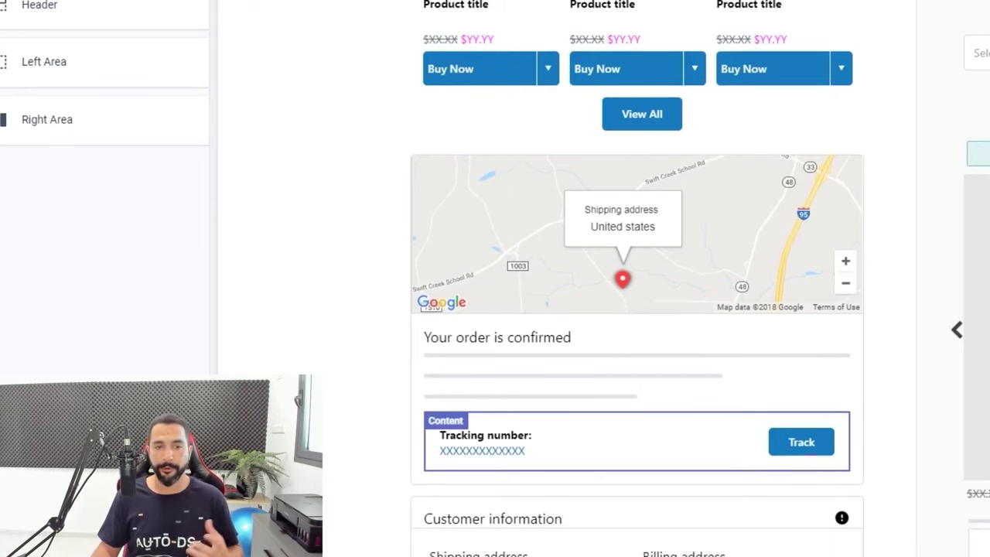
scroll(637, 309, "down", 5)
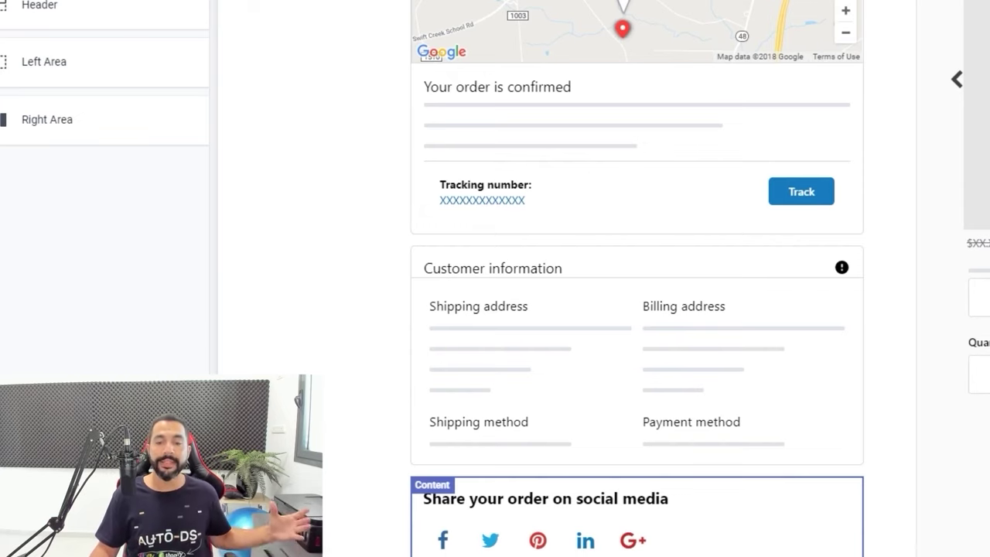
scroll(637, 279, "up", 2)
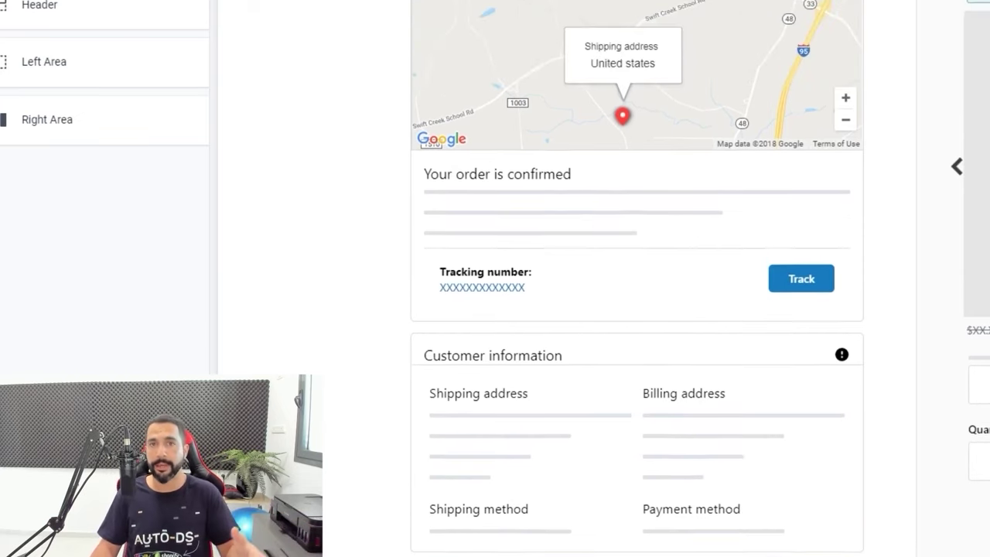
scroll(637, 279, "up", 5)
scroll(636, 278, "up", 3)
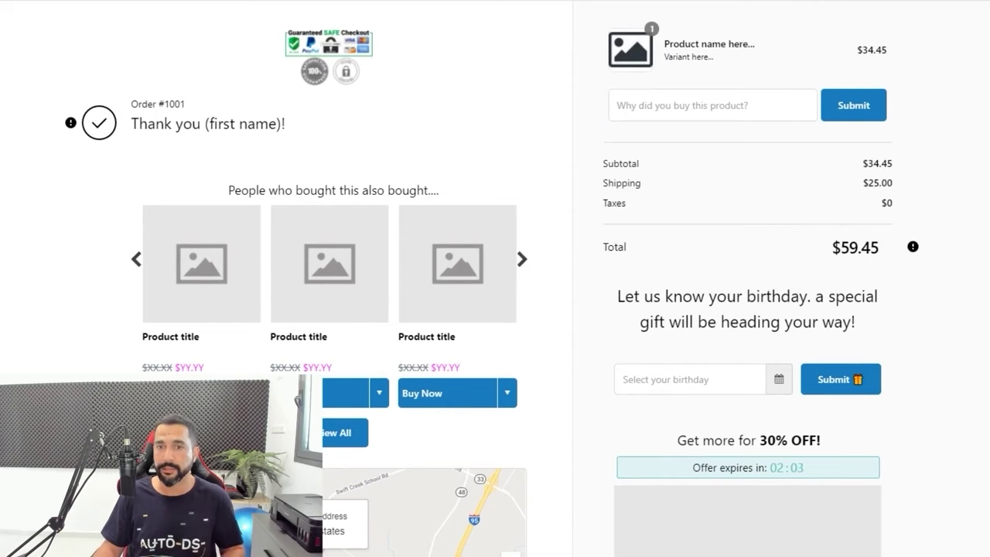
scroll(747, 278, "down", 2)
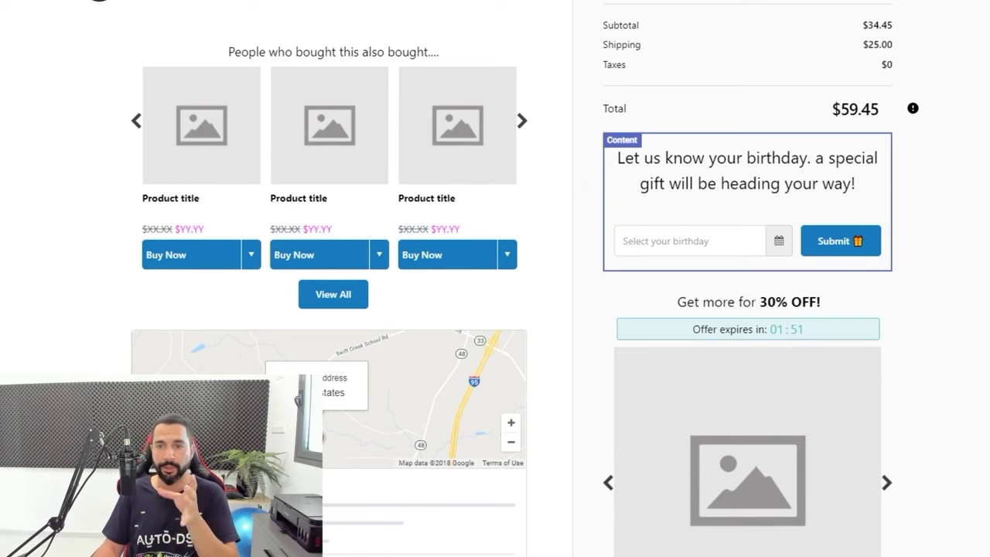
scroll(748, 278, "down", 3)
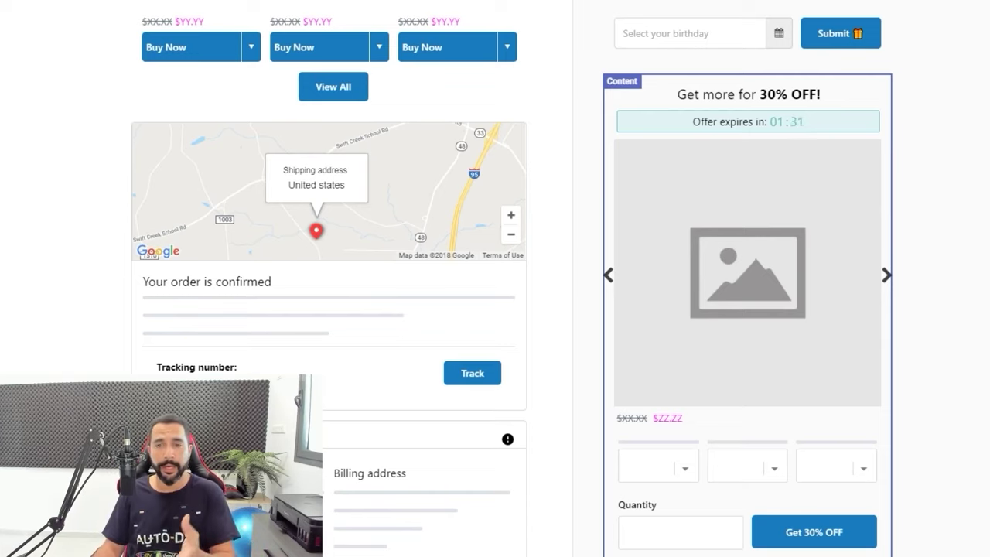
scroll(495, 278, "up", 5)
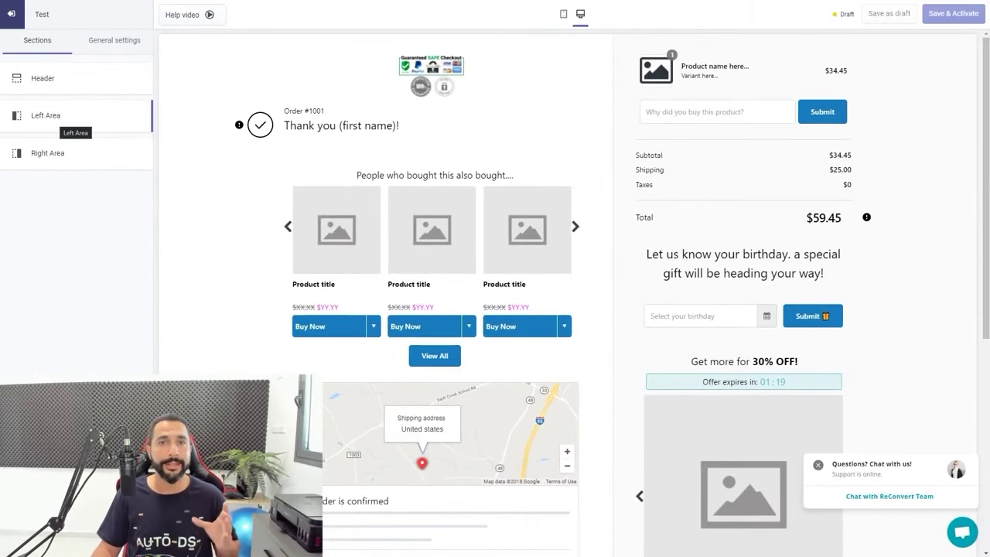
Show the Left Area's addable section types, such as Product upsell
left_click(69, 116)
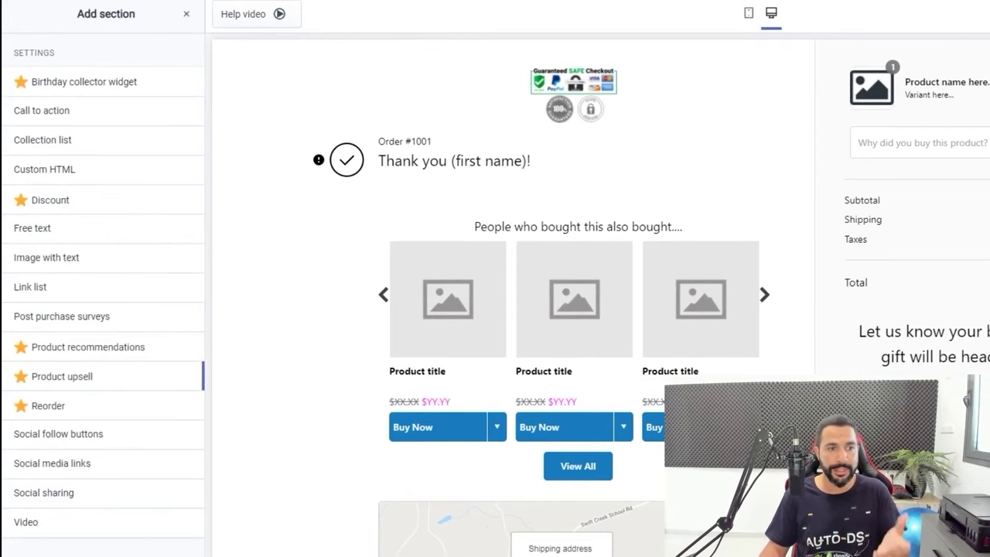
mouse_move(116, 376)
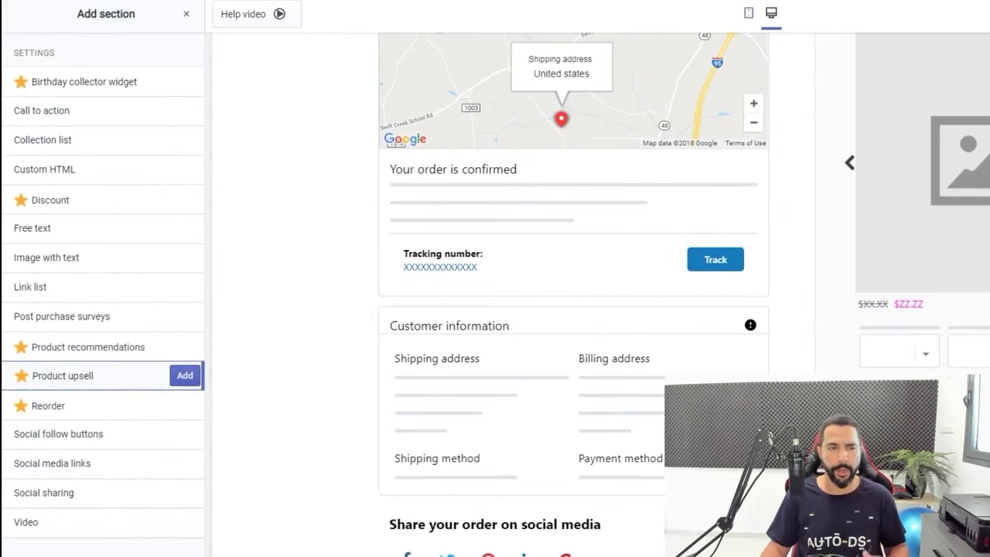
scroll(573, 294, "up", 3)
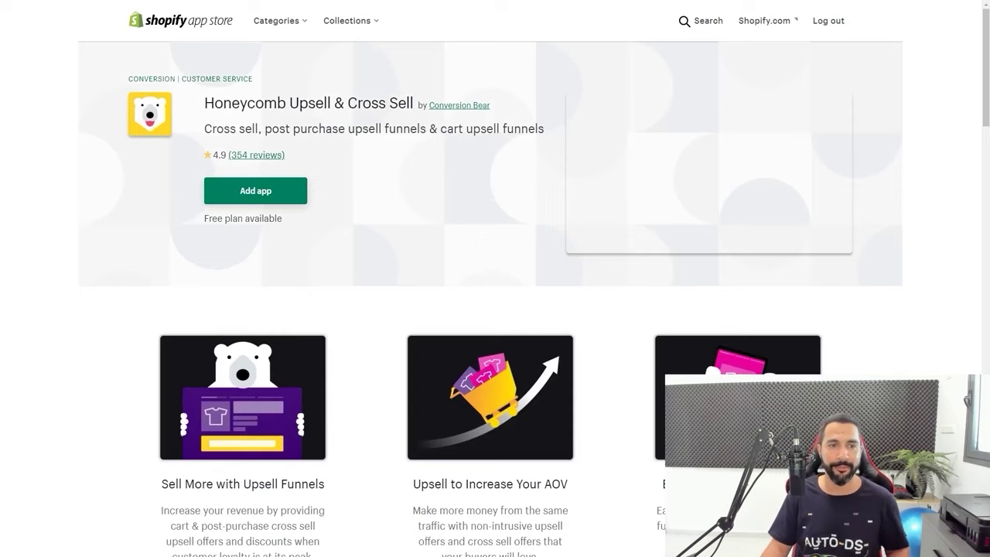
Scroll down the Honeycomb Upsell & Cross Sell listing to its screenshot gallery
scroll(495, 298, "down", 3)
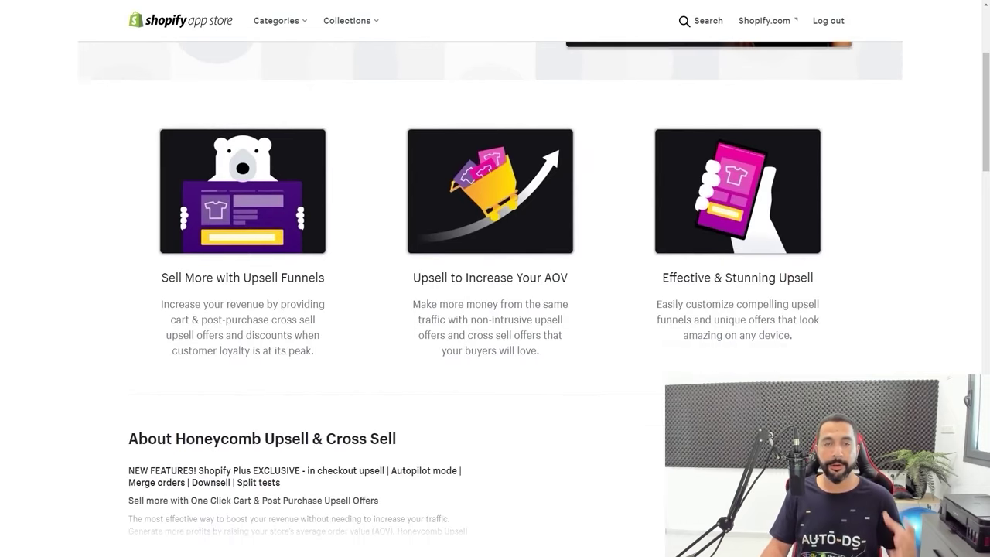
scroll(496, 298, "down", 1)
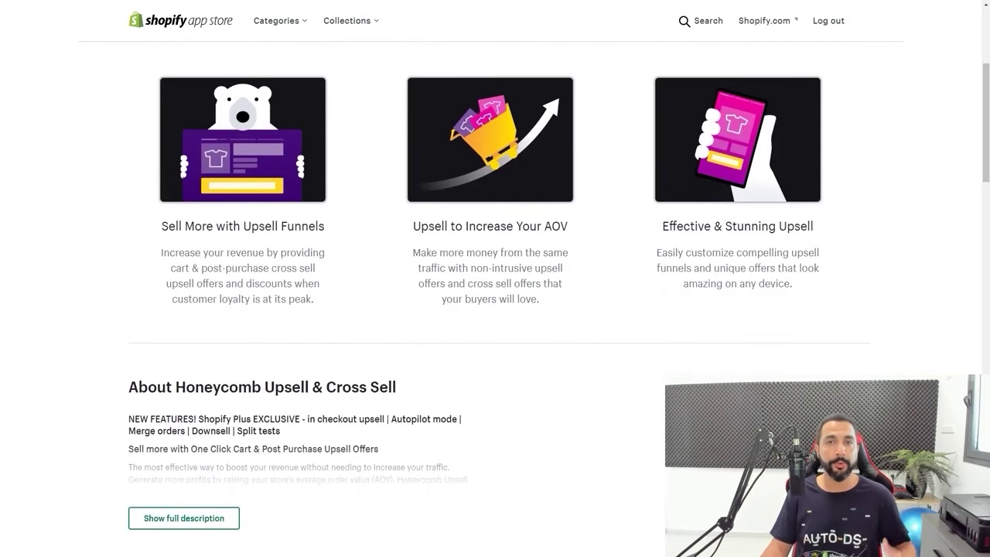
scroll(495, 298, "down", 7)
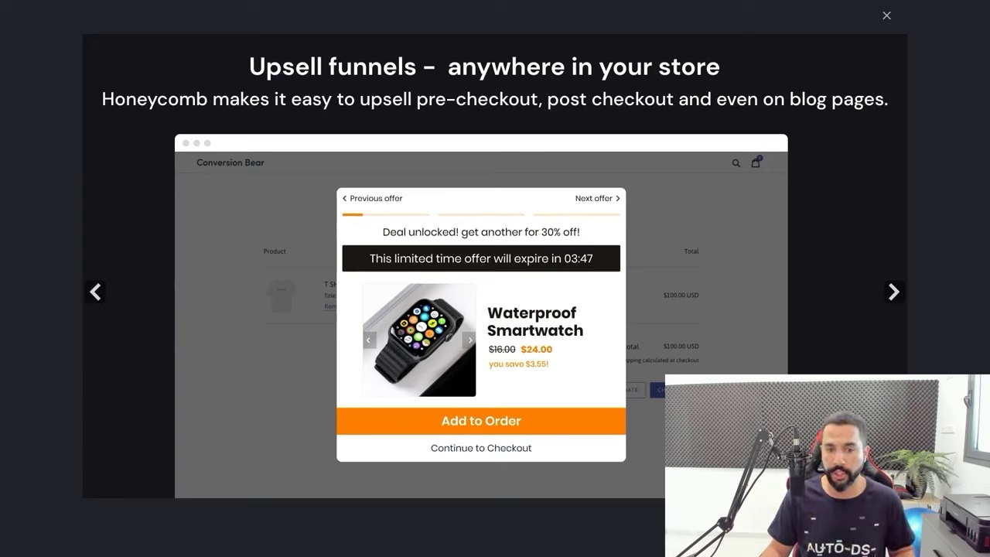
Advance Honeycomb's screenshot gallery to the next slide
key("Right")
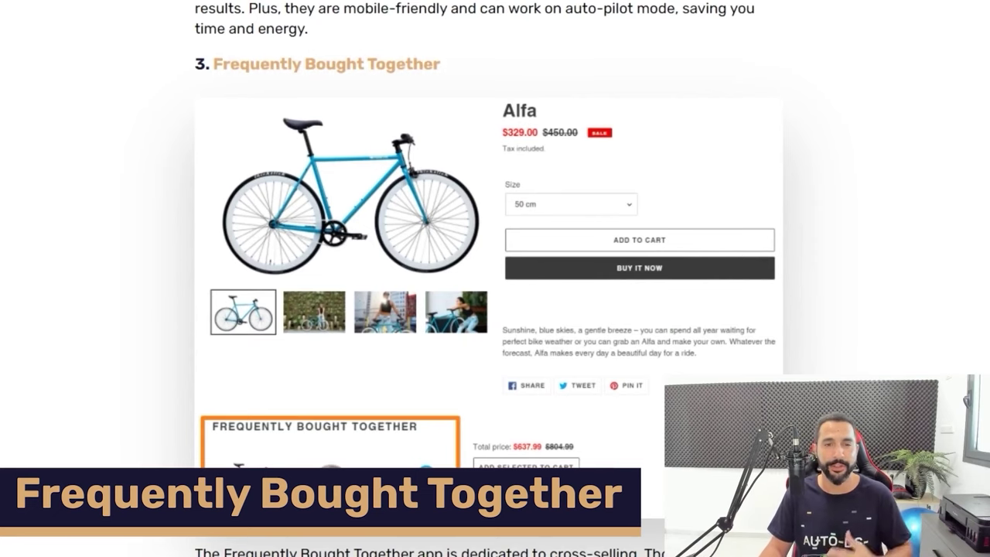
Bring up and then dismiss the options menu on the Frequently Bought Together bike image
right_click(389, 131)
key("Escape")
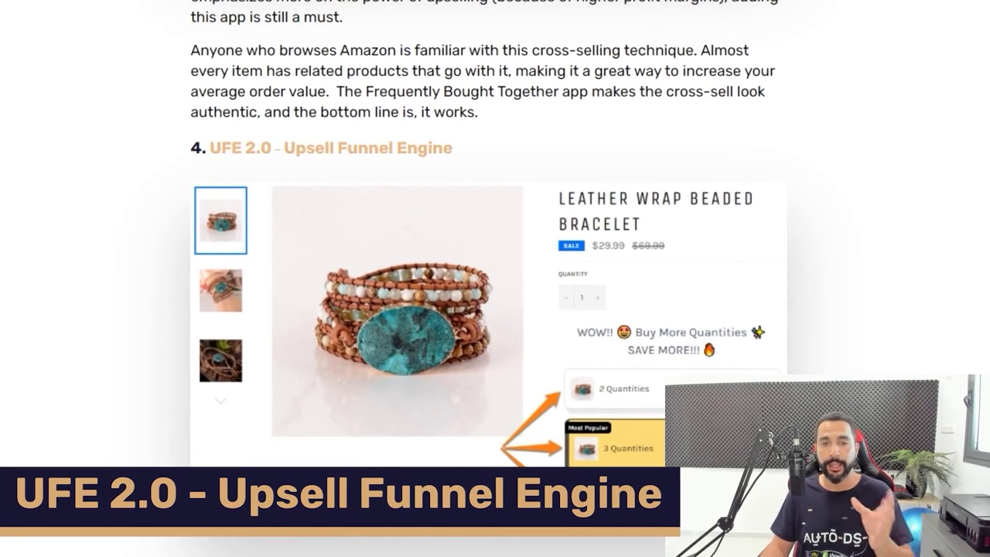
View the UFE 2.0 bracelet image on its own, showing its 10%, 15% and 20% tiers
right_click(439, 236)
key("Escape")
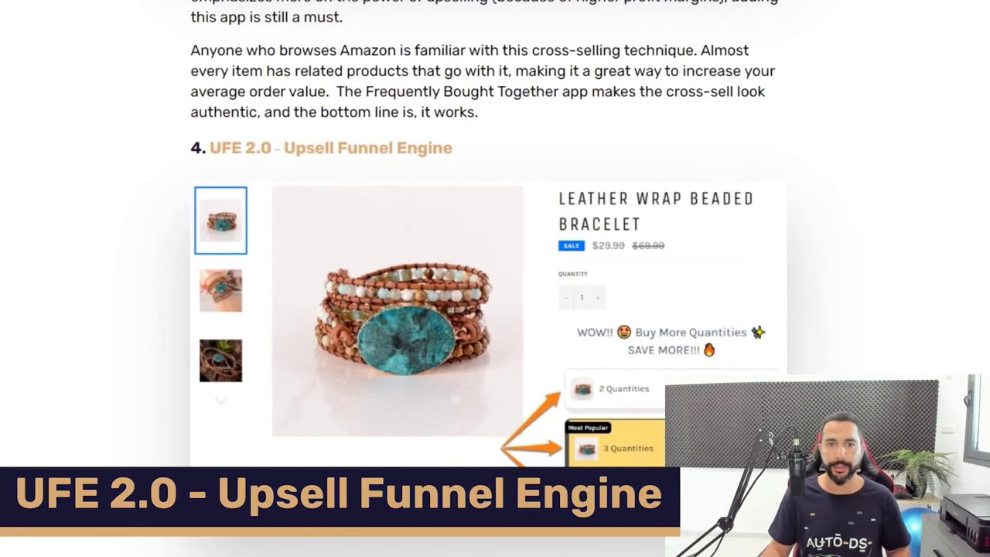
key("ctrl+Tab")
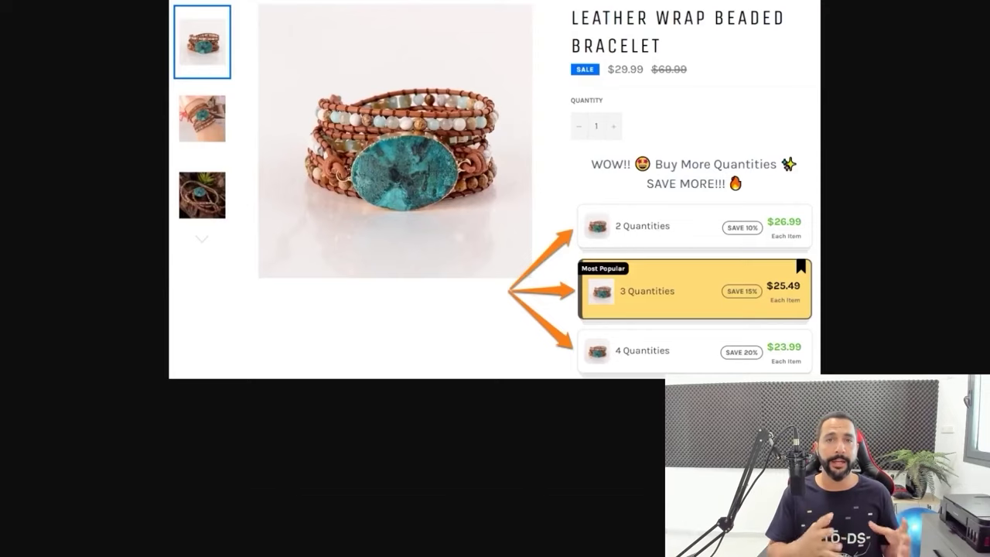
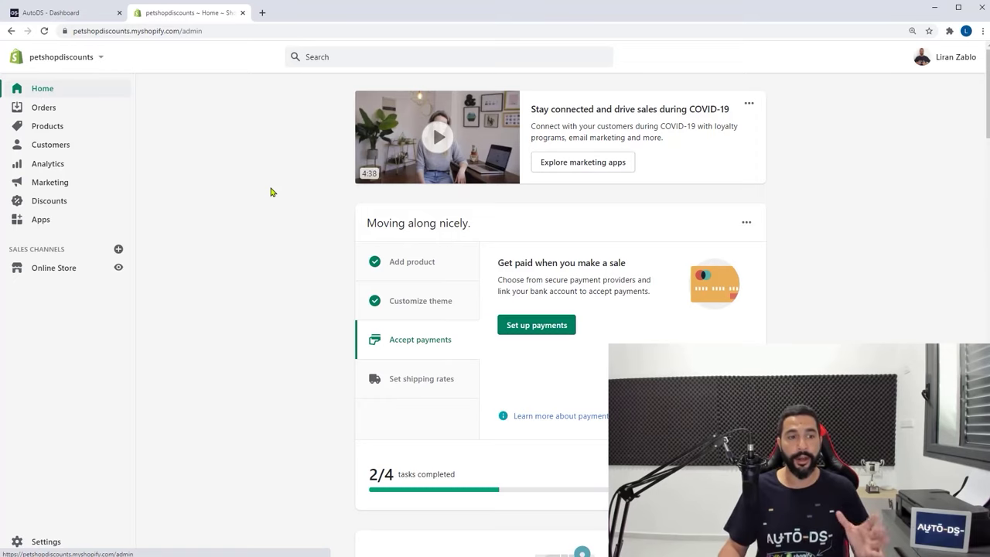
Rename the store to 'Doggy Dog Club' in the General settings
left_click(51, 540)
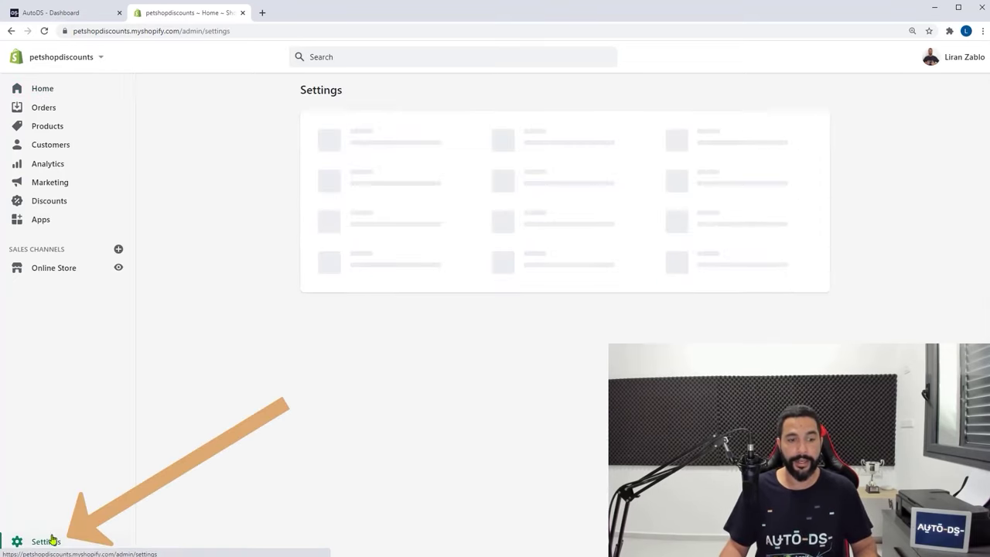
left_click(361, 137)
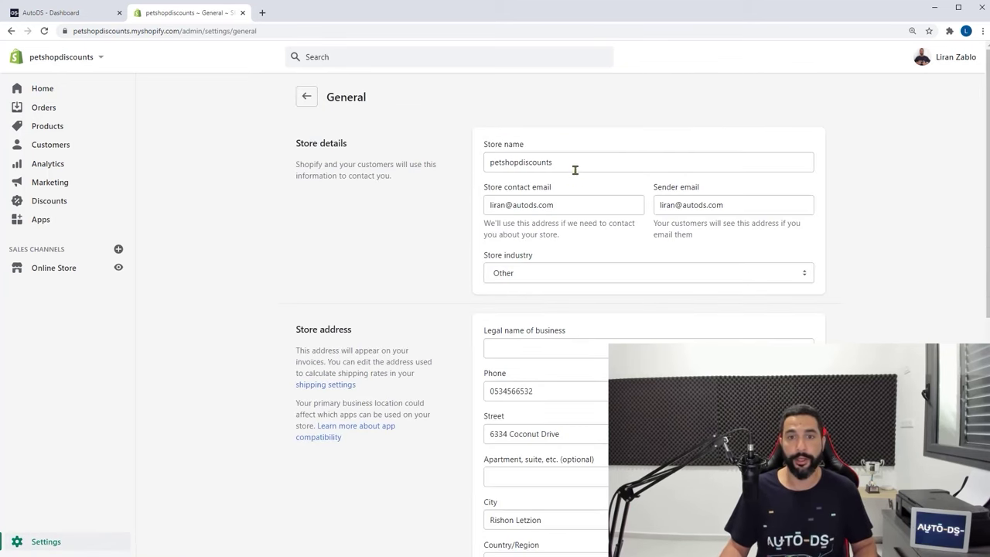
left_click_drag(575, 165, 460, 175)
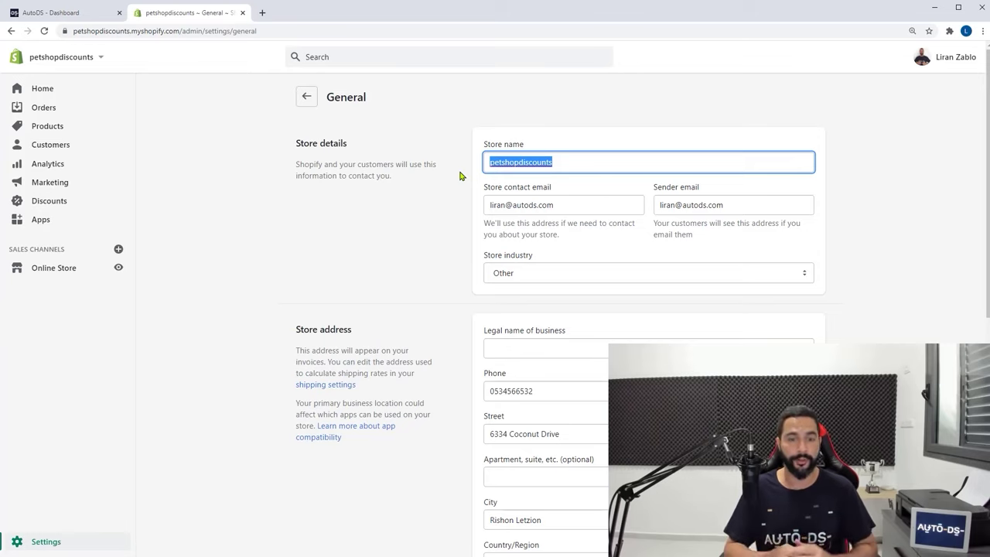
type("Doggy ")
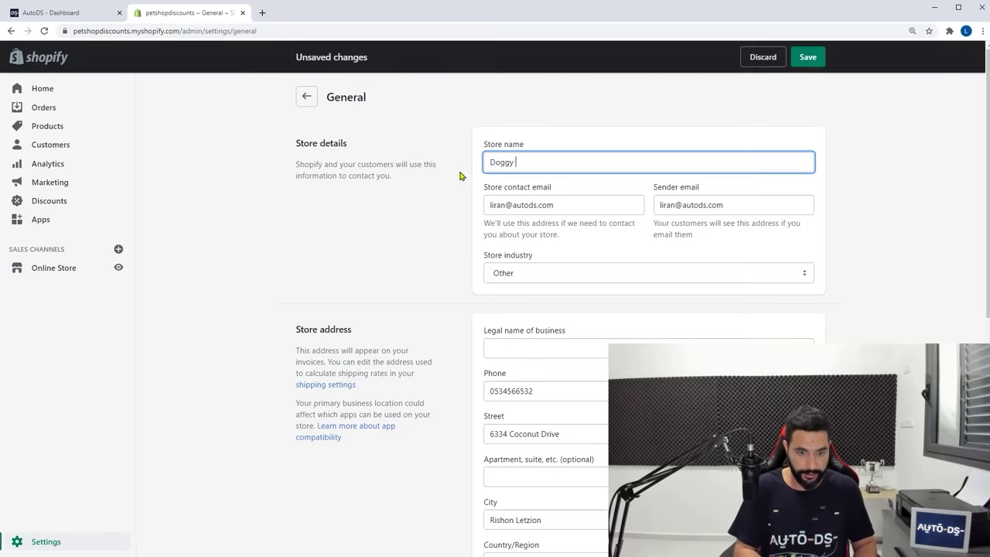
type("Dog Club")
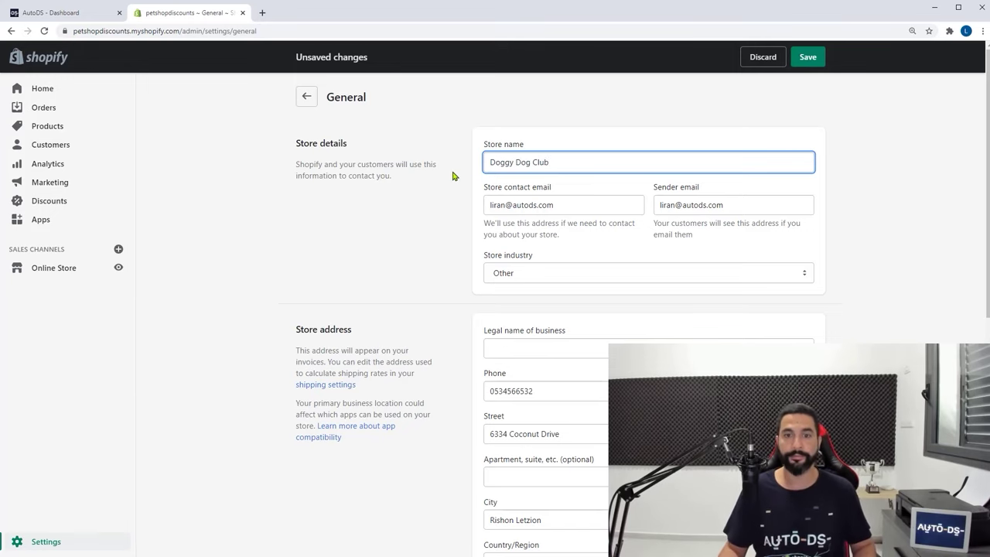
Set the store currency to US Dollar (USD), save, and go to Online Store
scroll(416, 157, "down", 6)
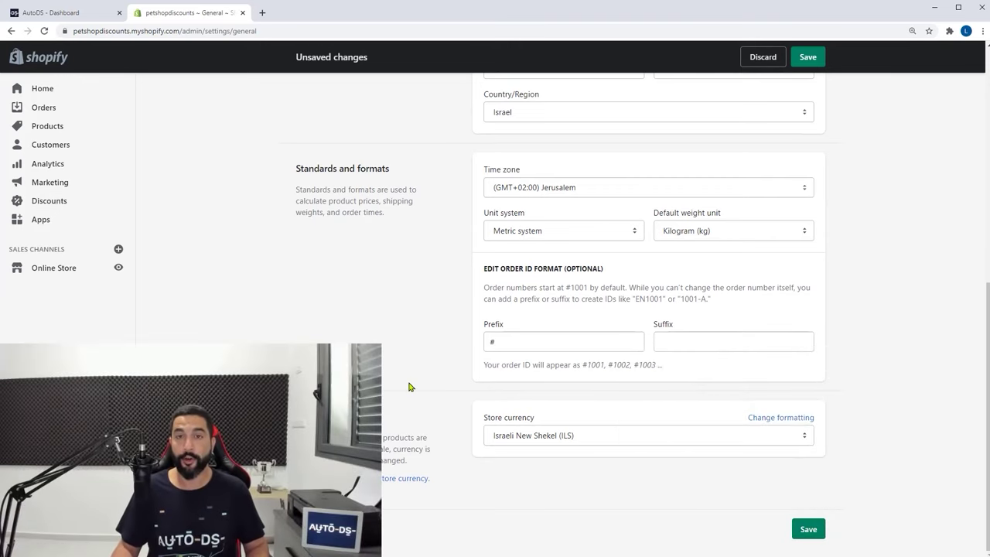
left_click(516, 440)
left_click_drag(813, 290, 813, 215)
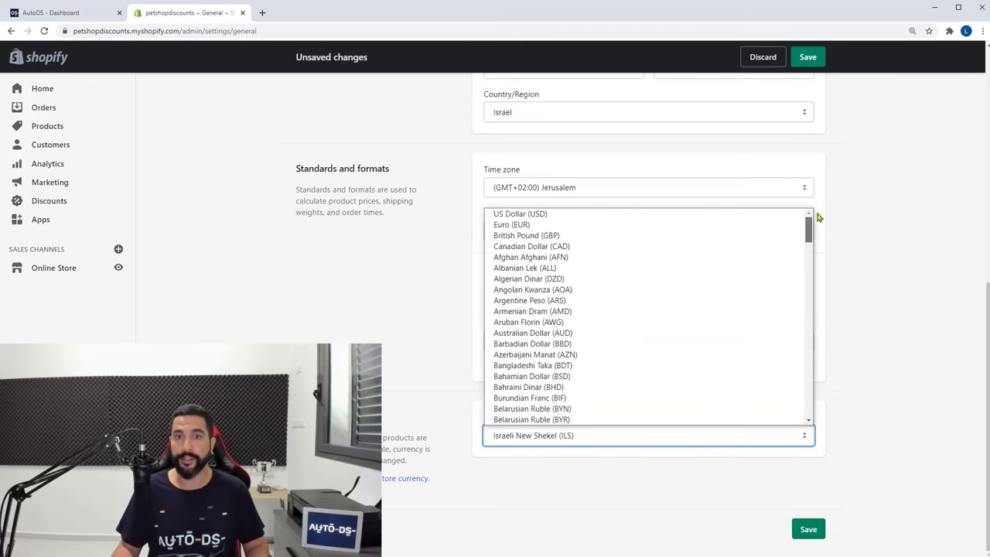
left_click(692, 214)
left_click(882, 435)
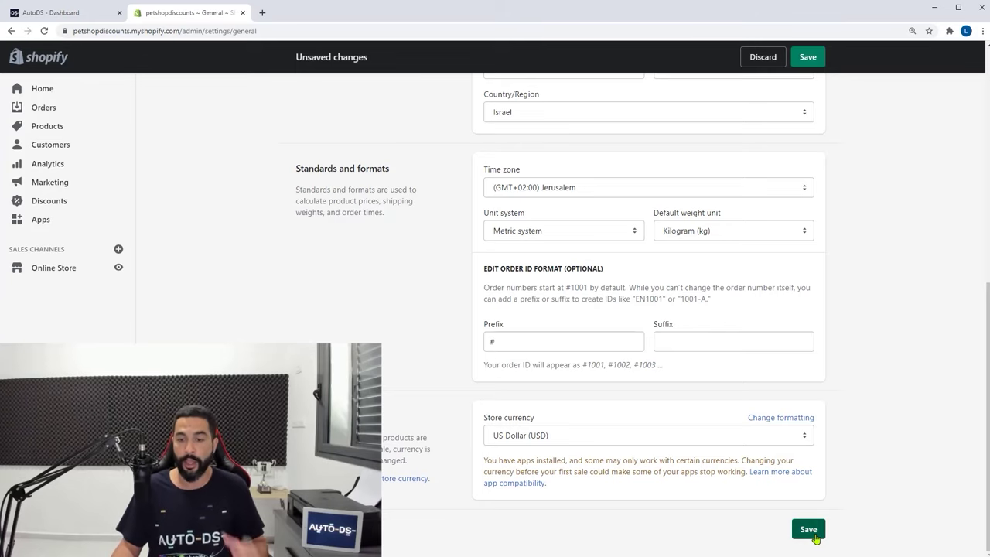
left_click(809, 530)
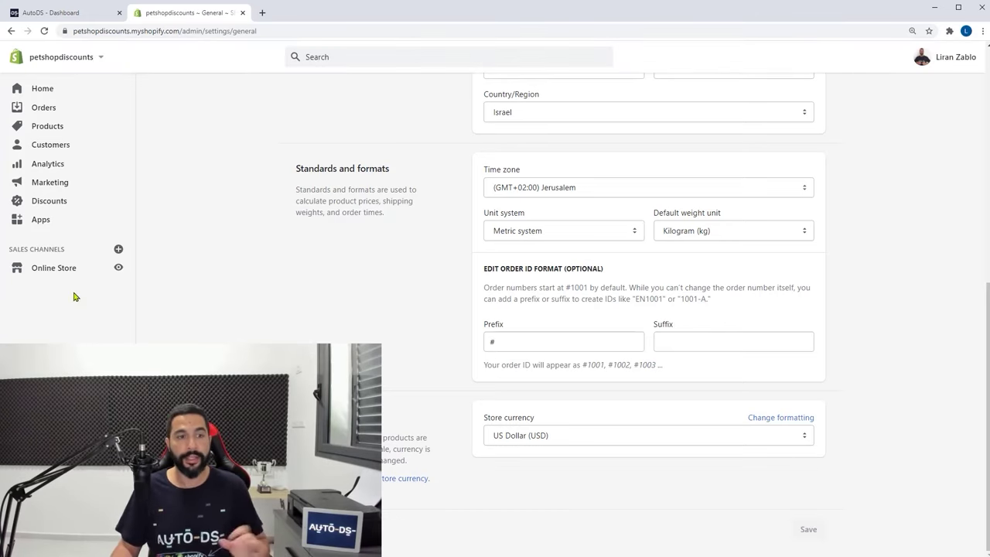
left_click(61, 270)
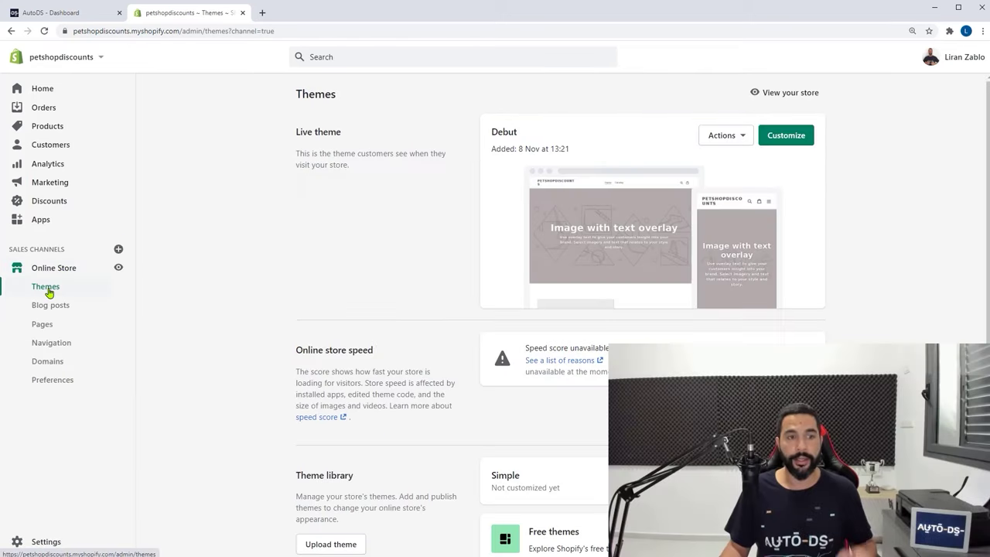
Open the live Debut theme in the theme editor from the Themes page
left_click(48, 292)
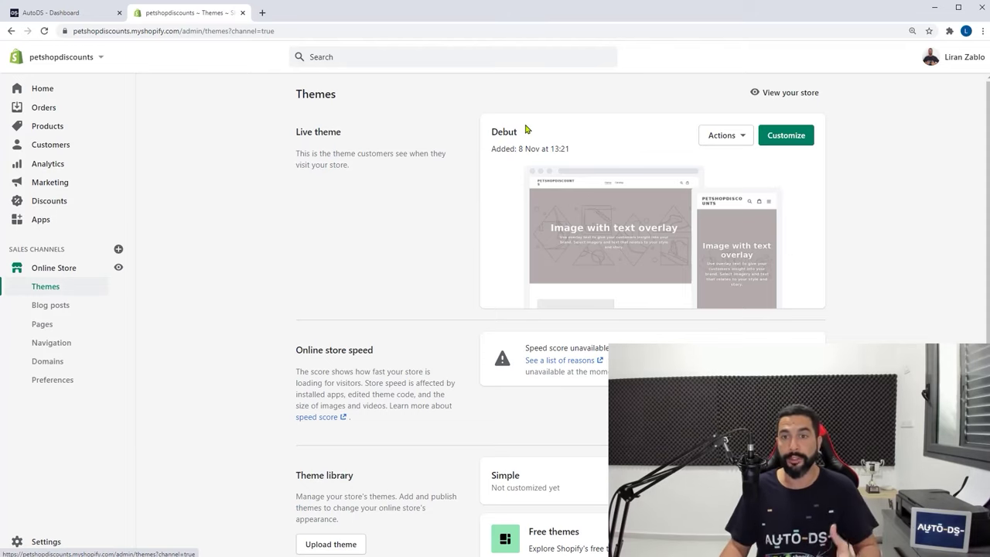
left_click(796, 144)
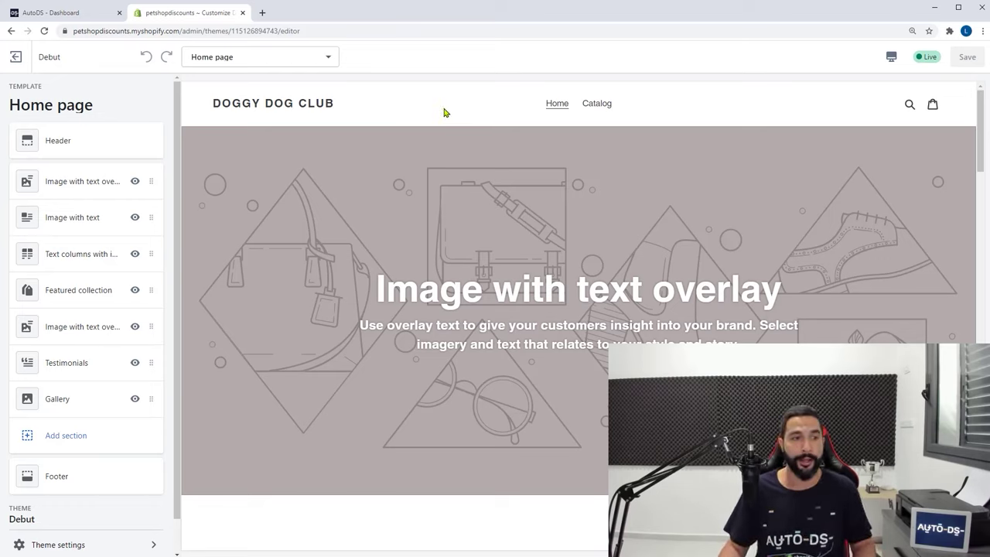
Turn on the header announcement bar and show it beyond the home page
left_click(92, 142)
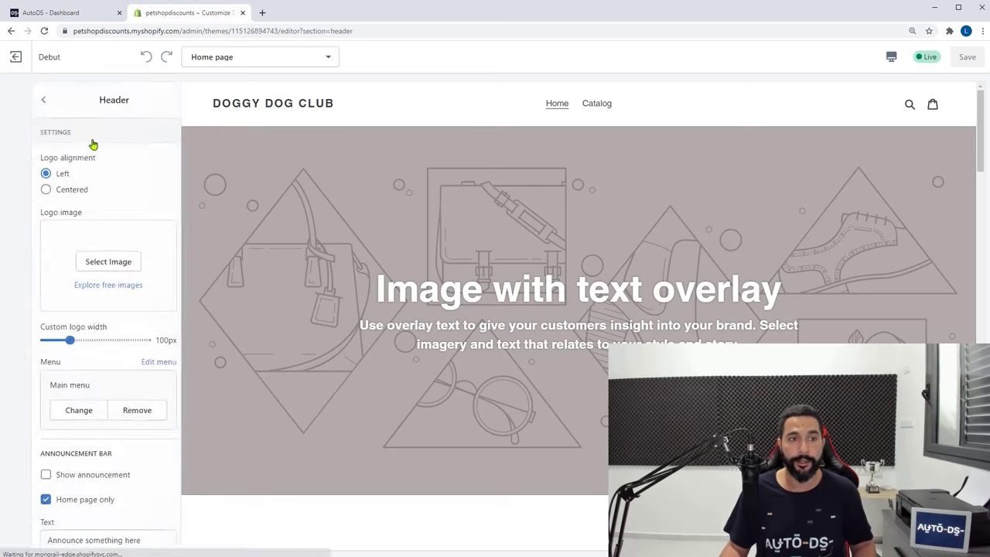
scroll(121, 246, "down", 3)
scroll(75, 359, "down", 1)
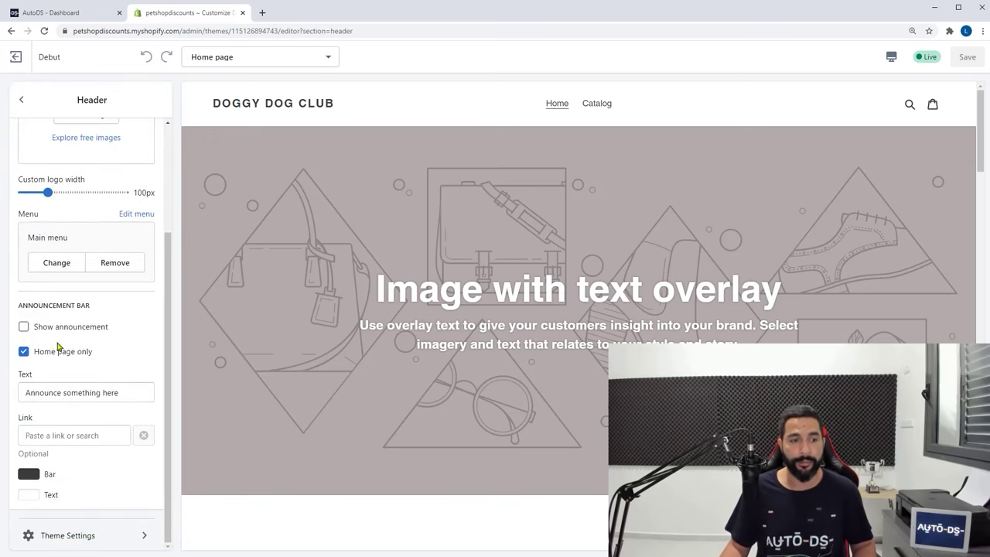
left_click(29, 355)
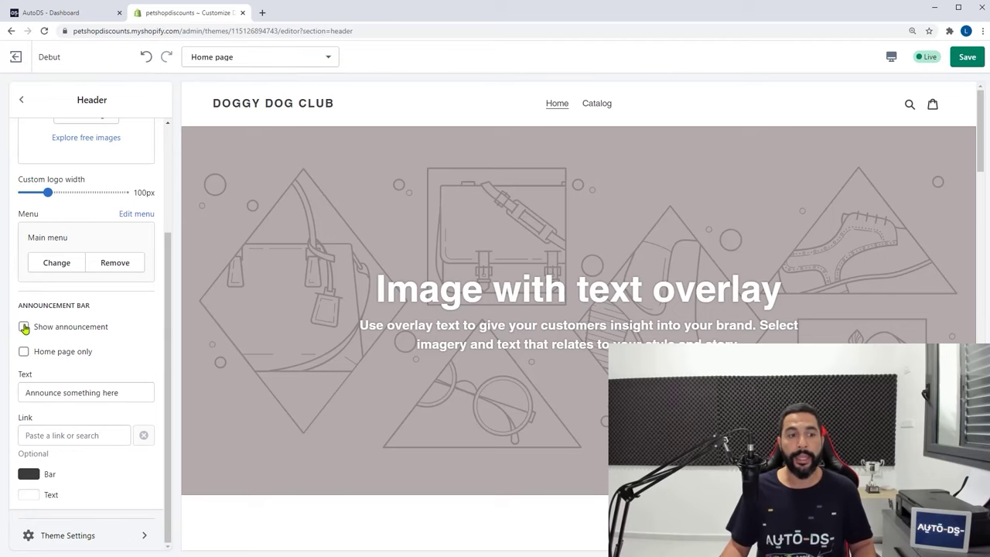
left_click(24, 327)
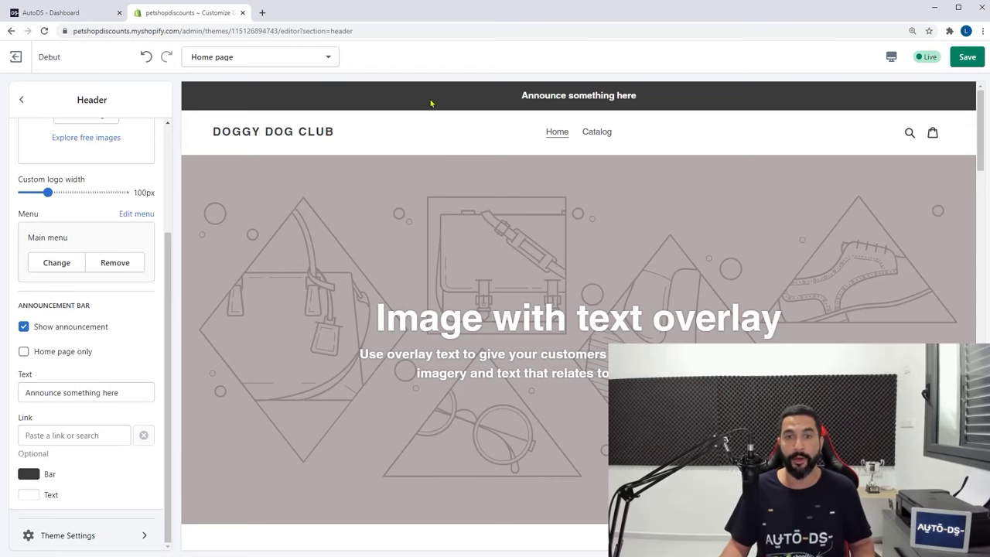
Change the announcement text to 'Free Shipping For All Orders!' and return to the section list
left_click_drag(525, 95, 617, 95)
left_click(283, 181)
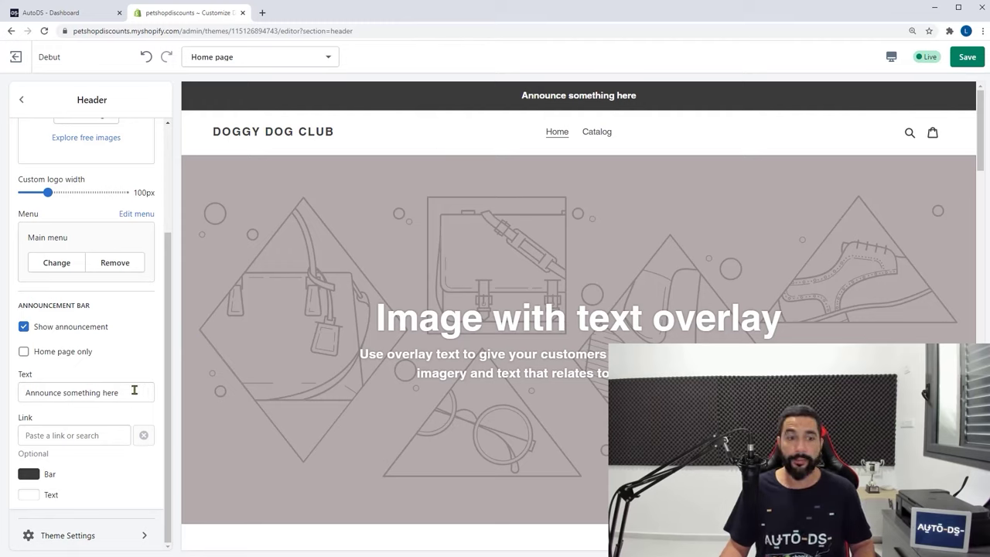
left_click_drag(133, 392, 19, 394)
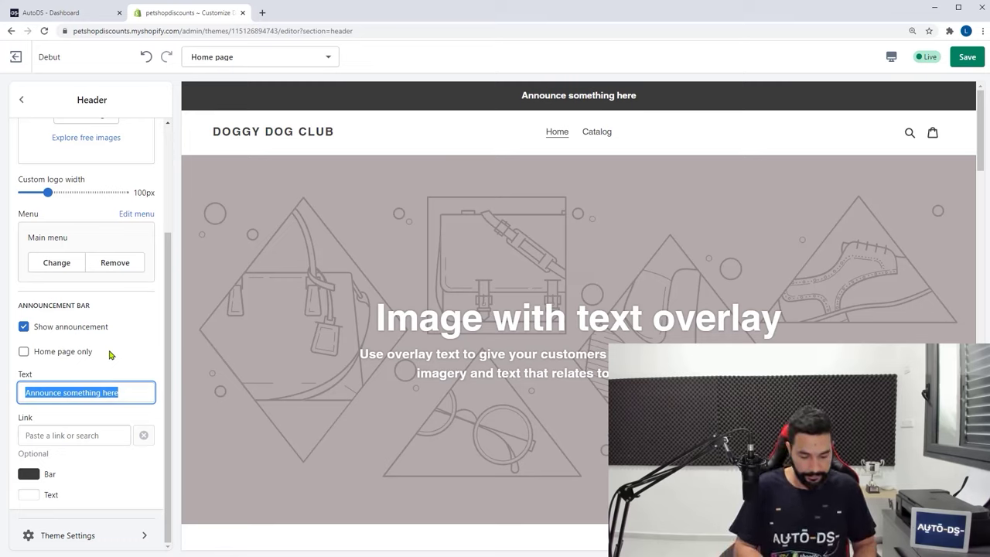
type("Free Shipp")
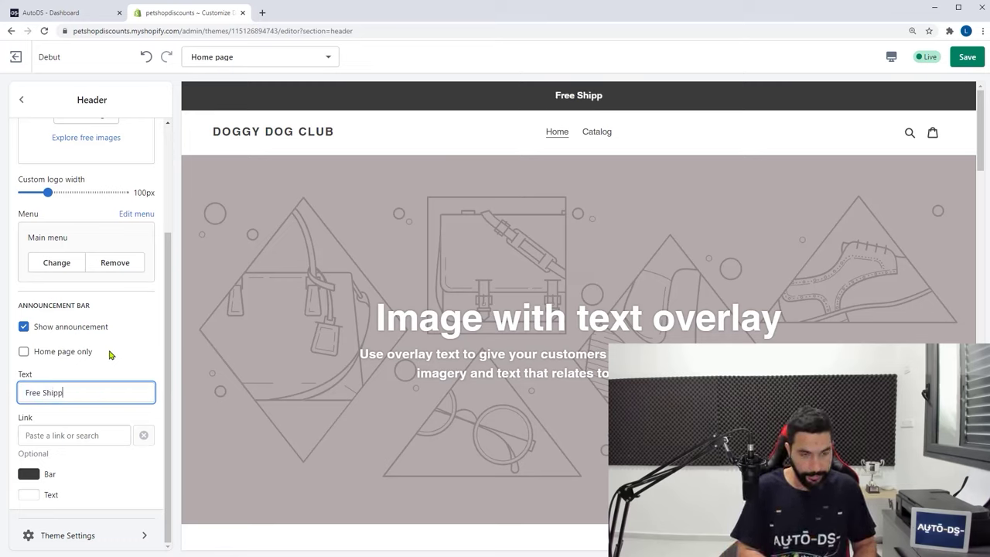
type("ing For A")
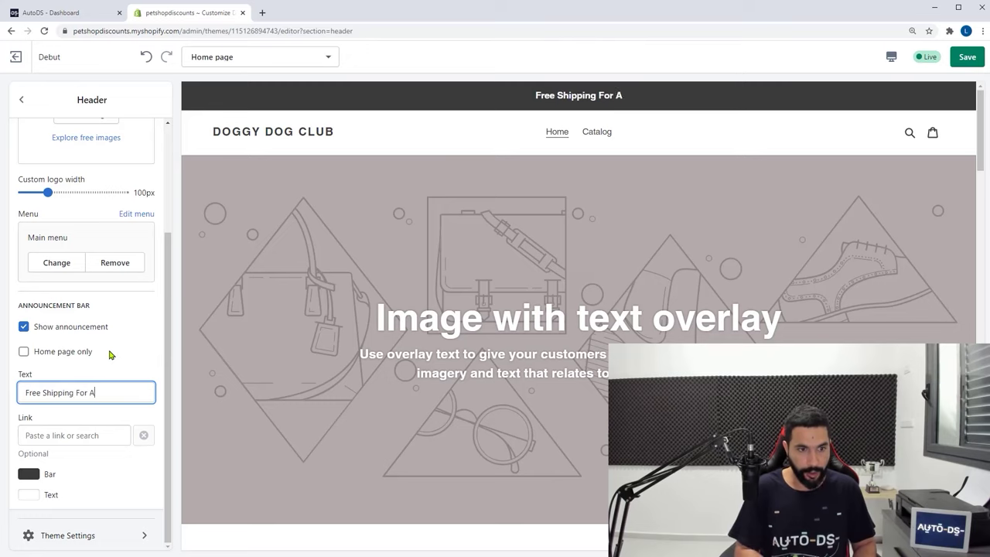
type("ll Orders!")
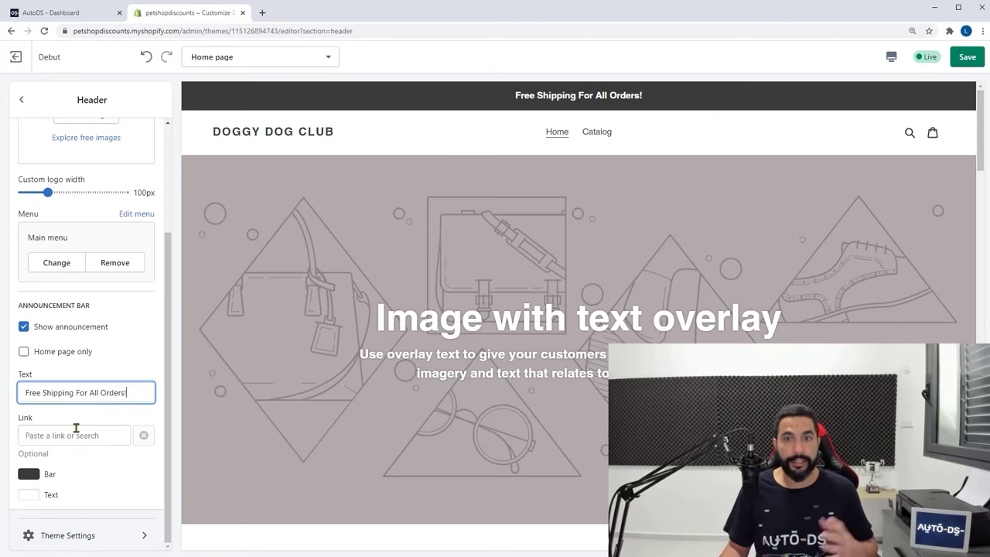
left_click(21, 99)
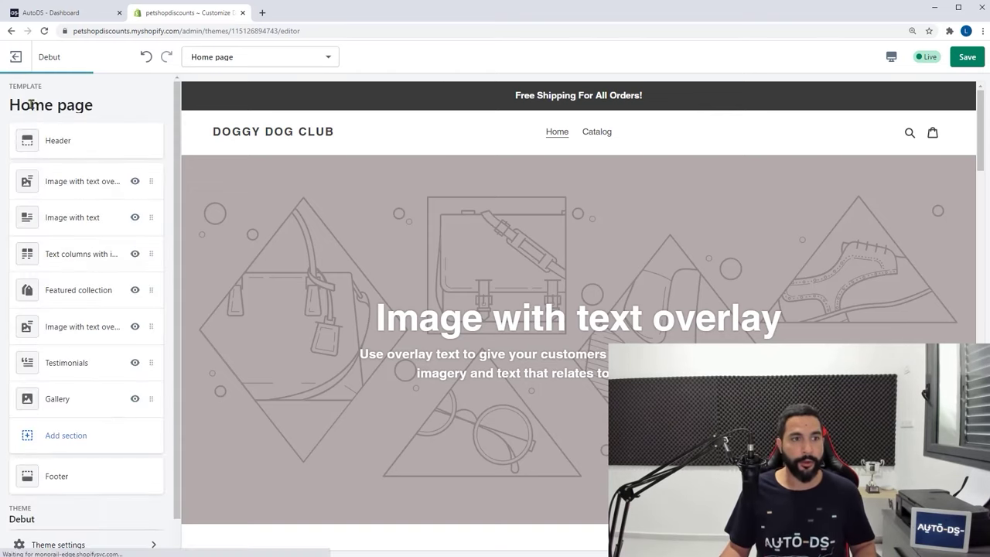
left_click(317, 159)
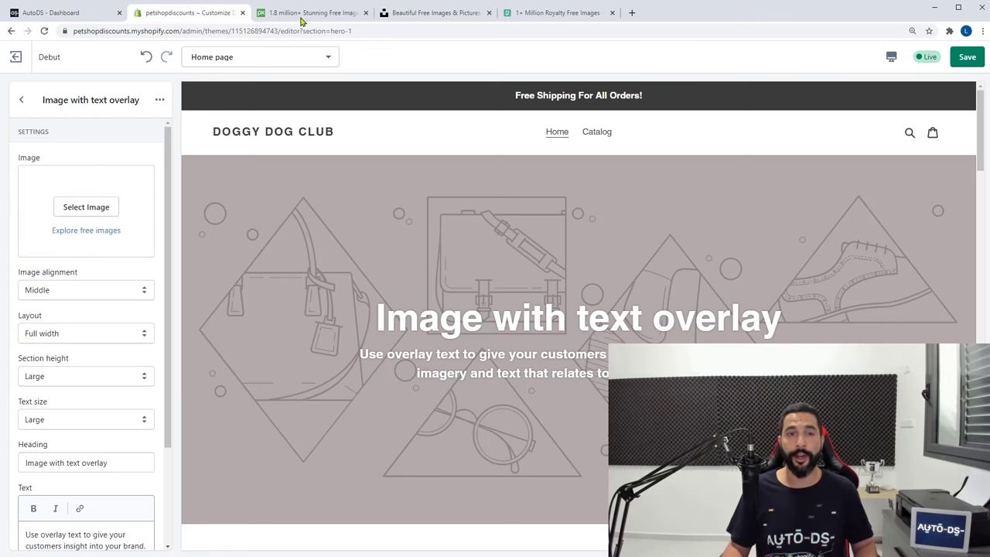
Switch to the Pixabay tab to look for a hero picture
left_click(303, 19)
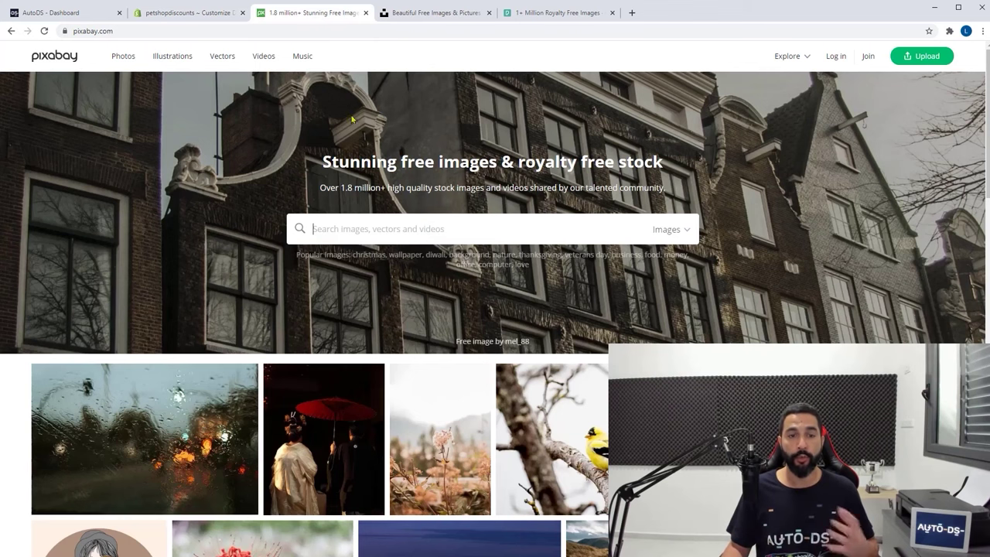
Search for 'dogs' on Pixabay, Unsplash and Pexels
left_click(385, 232)
type("dogs")
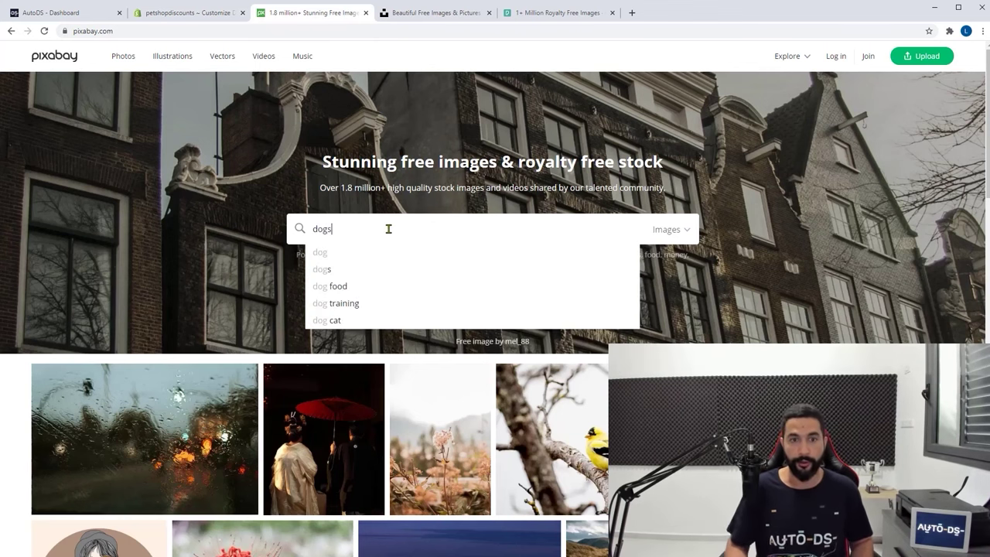
key("Return")
left_click(422, 14)
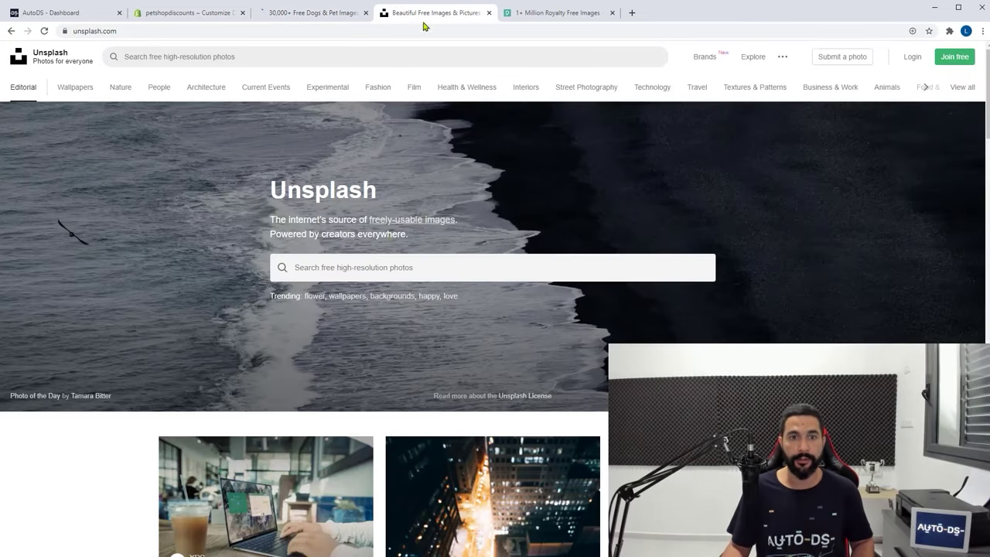
left_click(360, 267)
type("dogs")
key("Return")
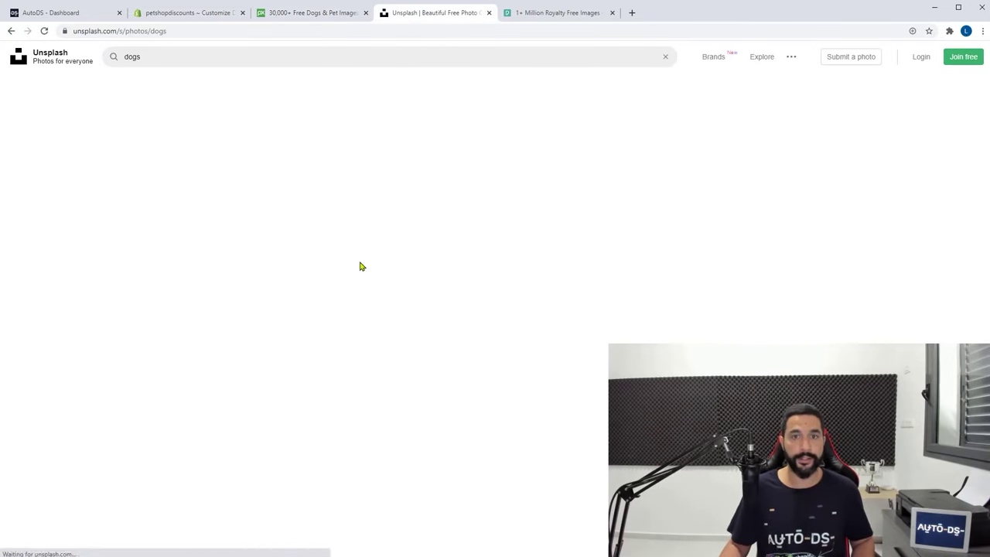
left_click(532, 14)
left_click(400, 205)
type("dogs")
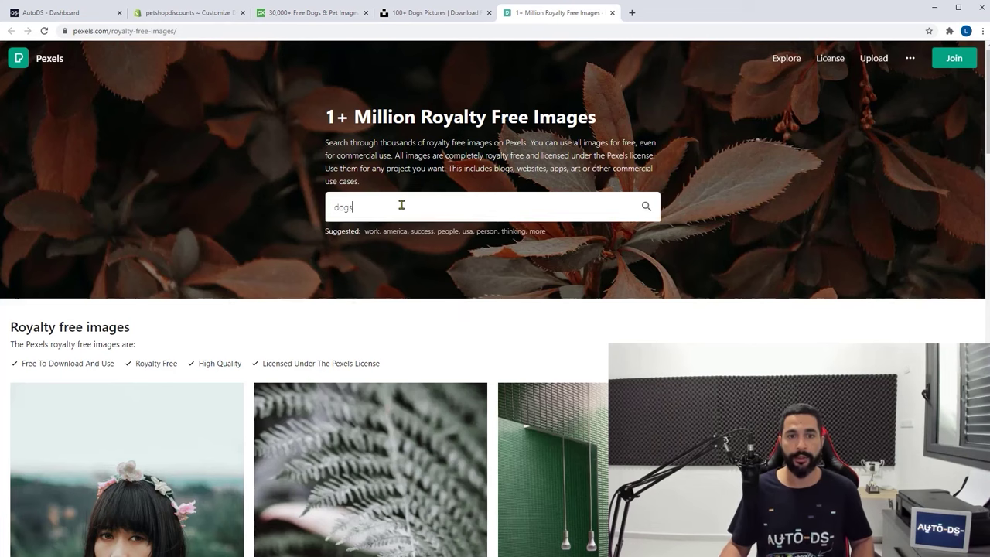
key("Return")
Download the five-puppies-in-a-basket photo and return to the Shopify editor
left_click(325, 13)
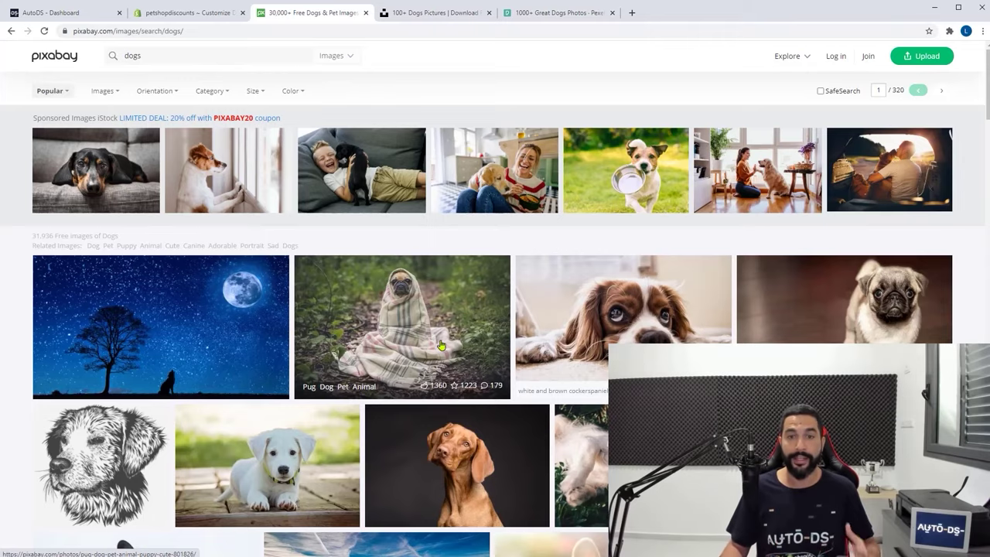
scroll(441, 345, "down", 8)
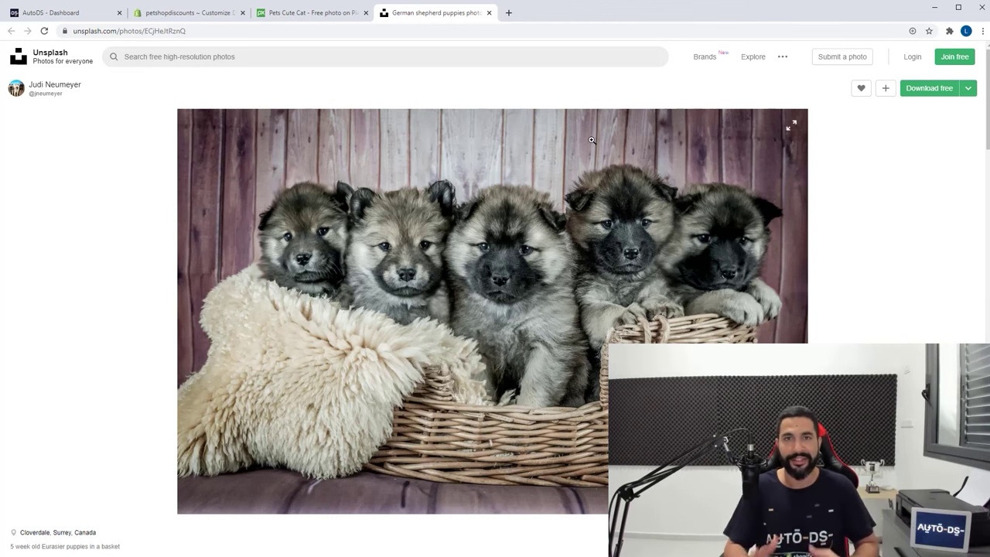
left_click(930, 88)
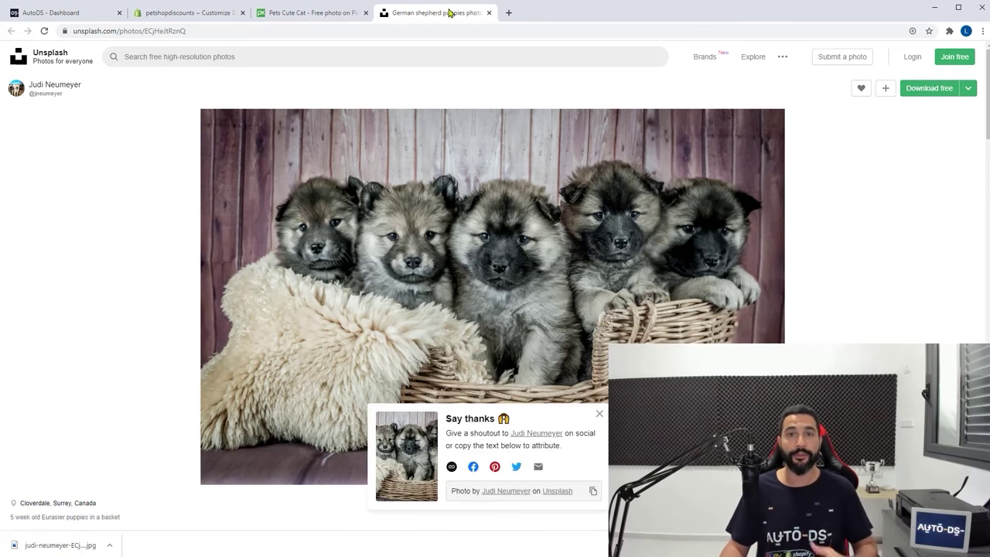
left_click(176, 13)
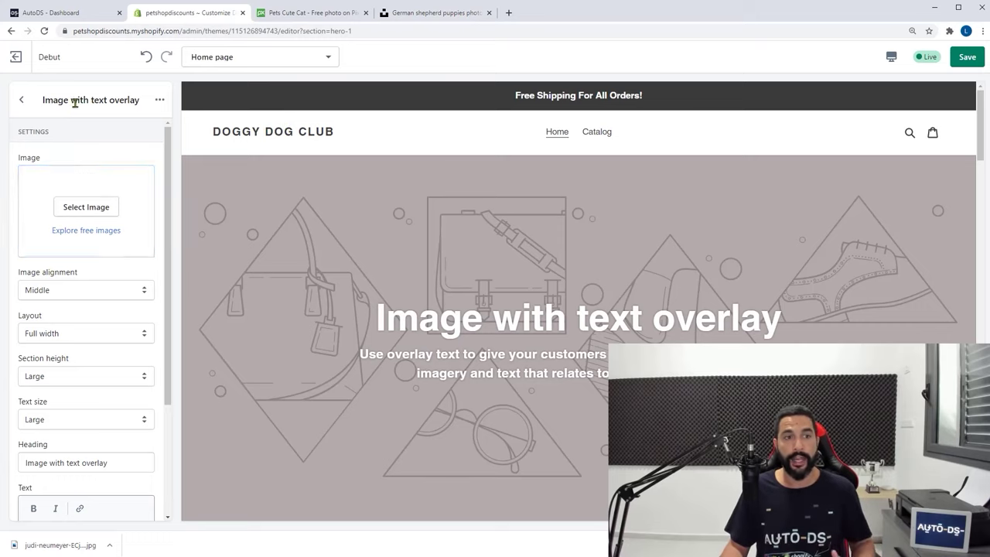
Upload the downloaded five-puppies JPG and apply it as the hero section image
left_click(90, 210)
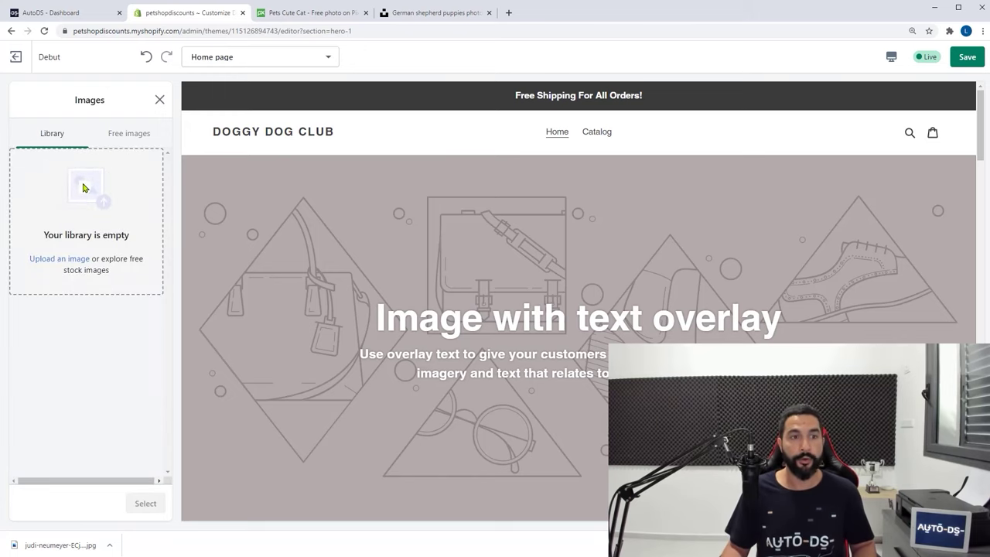
left_click(86, 189)
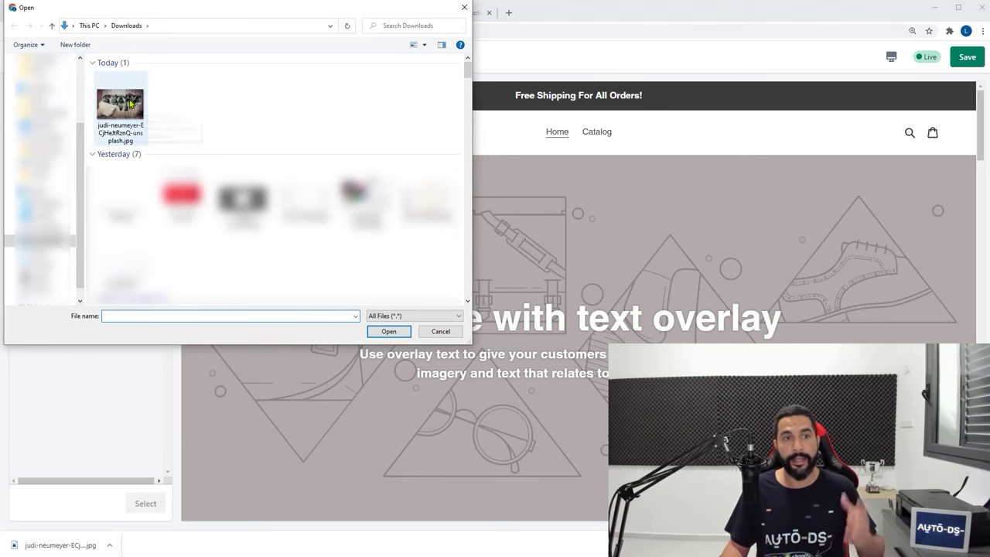
double_click(124, 104)
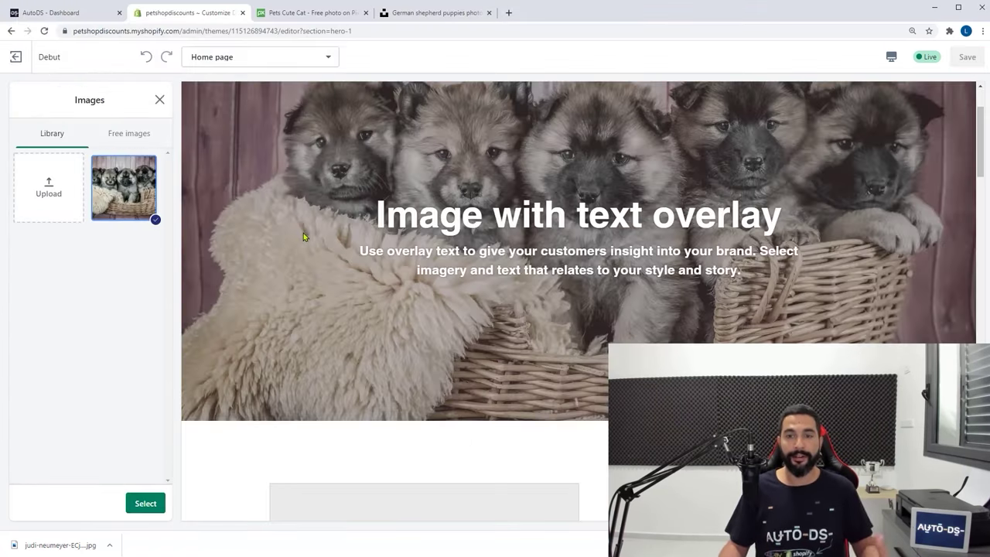
scroll(304, 233, "up", 3)
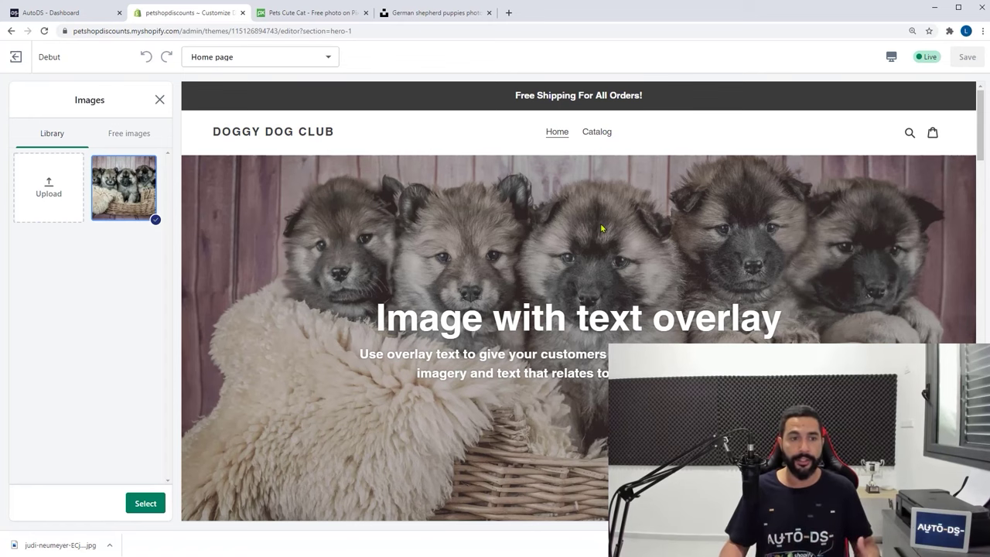
left_click(146, 503)
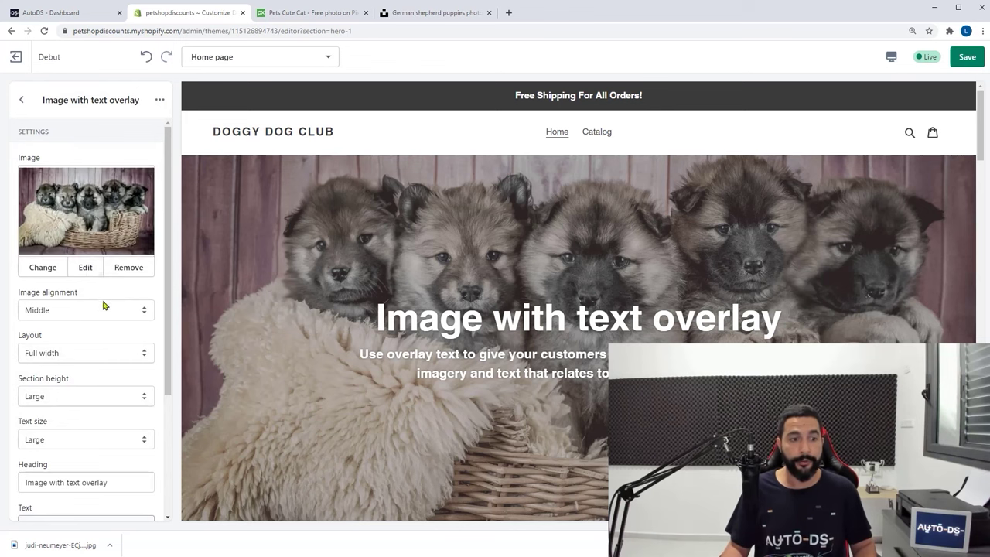
scroll(101, 371, "down", 1)
Delete the hero section's heading and body text
triple_click(100, 430)
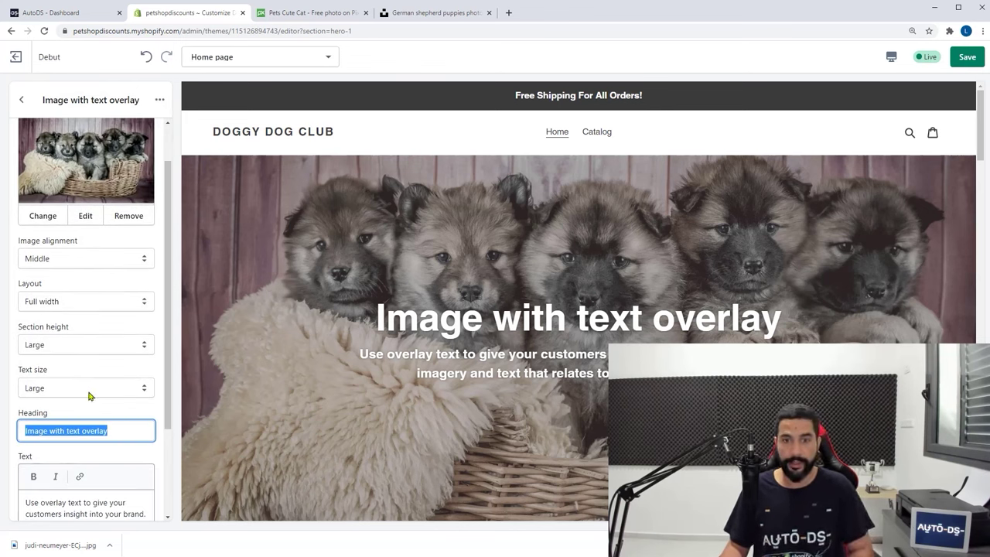
key("BackSpace")
scroll(129, 372, "down", 2)
left_click_drag(139, 441, 4, 398)
key("BackSpace")
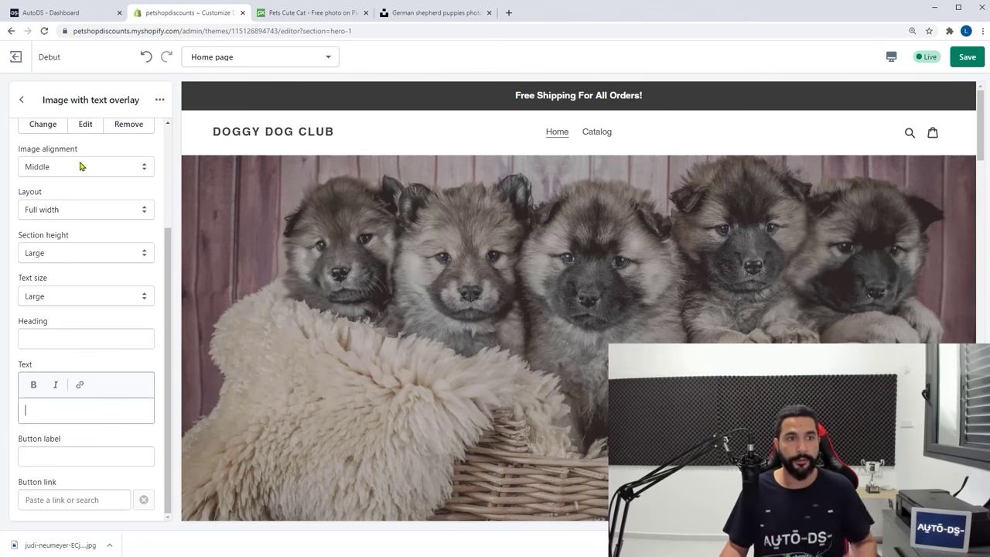
Go back to the Home page section list and look over the remaining sections
scroll(47, 139, "up", 2)
left_click(23, 104)
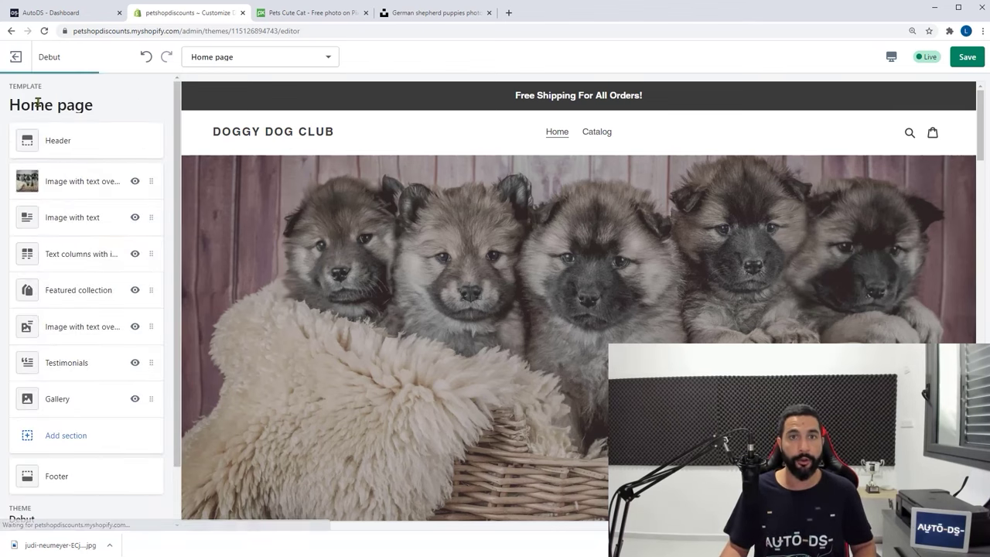
scroll(351, 280, "down", 3)
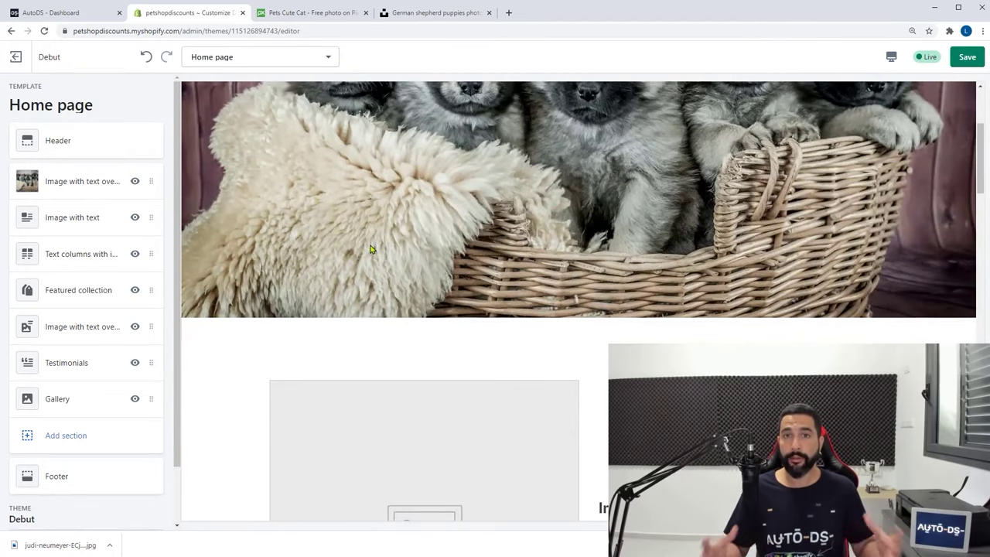
scroll(370, 250, "down", 5)
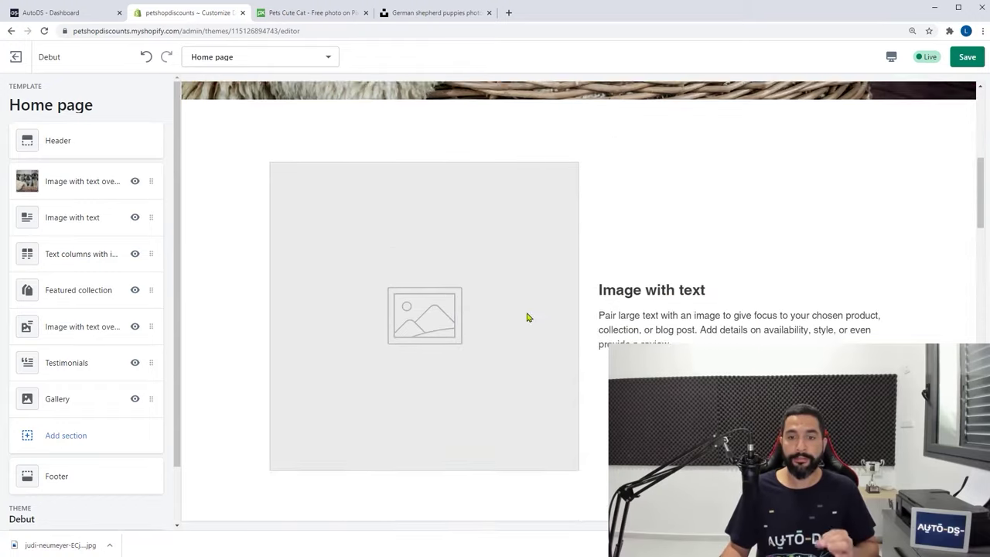
scroll(574, 281, "down", 15)
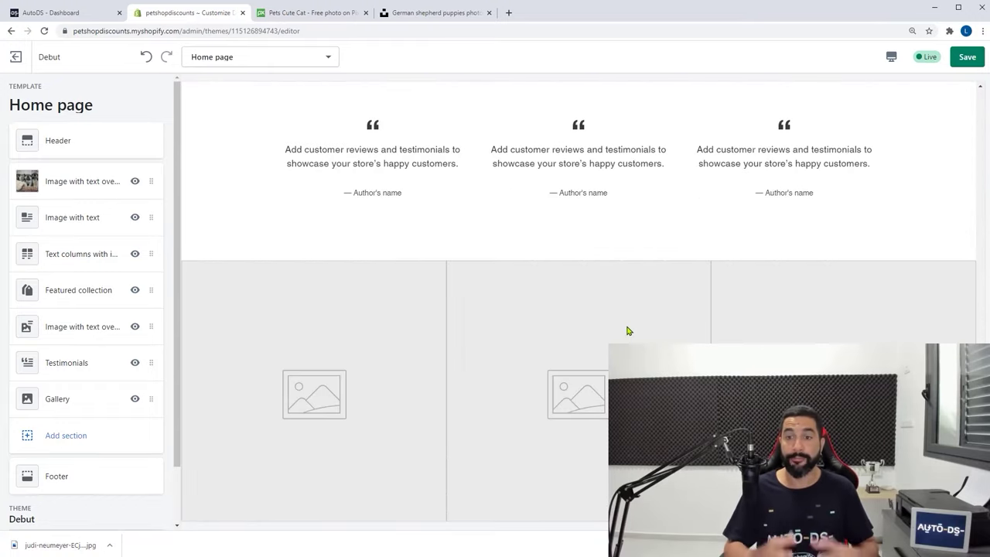
scroll(629, 331, "up", 15)
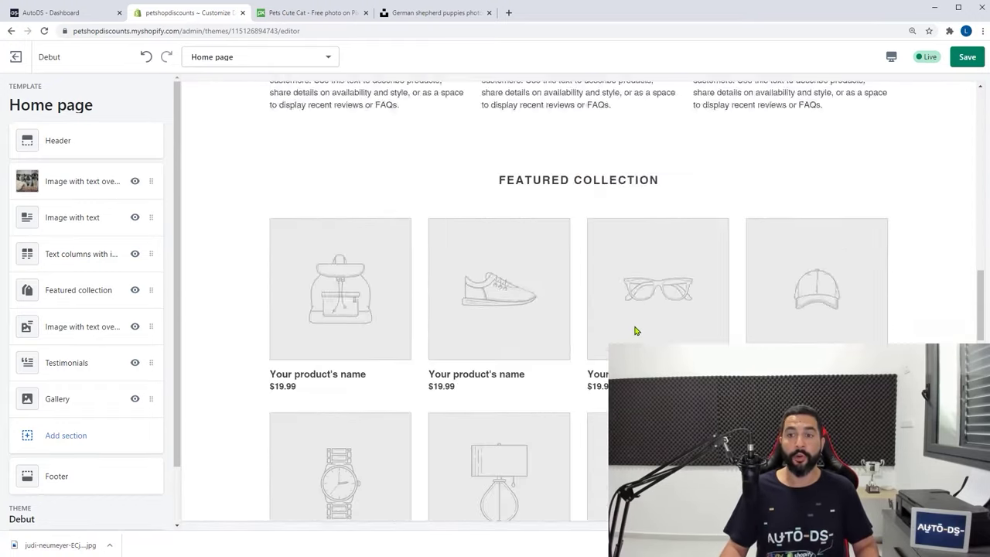
scroll(634, 332, "up", 5)
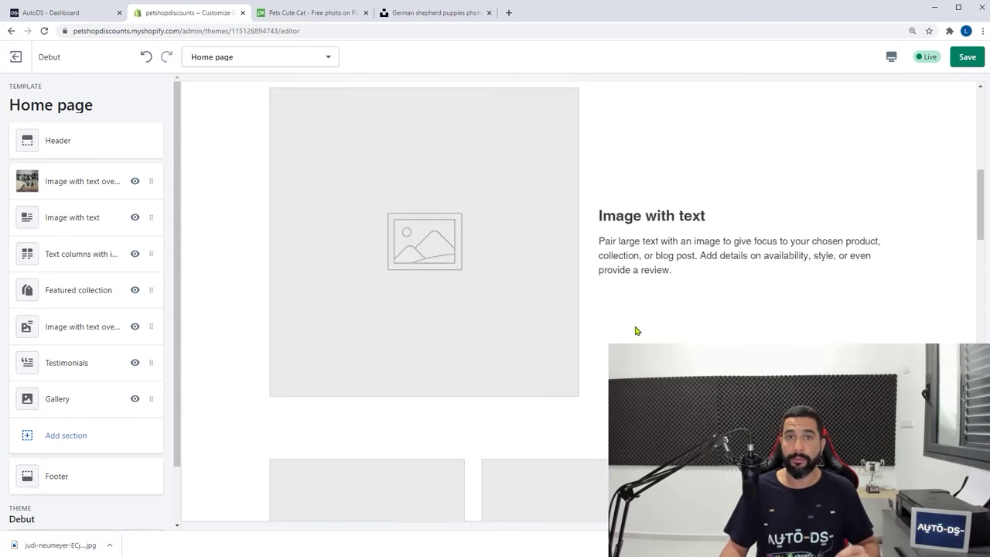
scroll(635, 339, "up", 3)
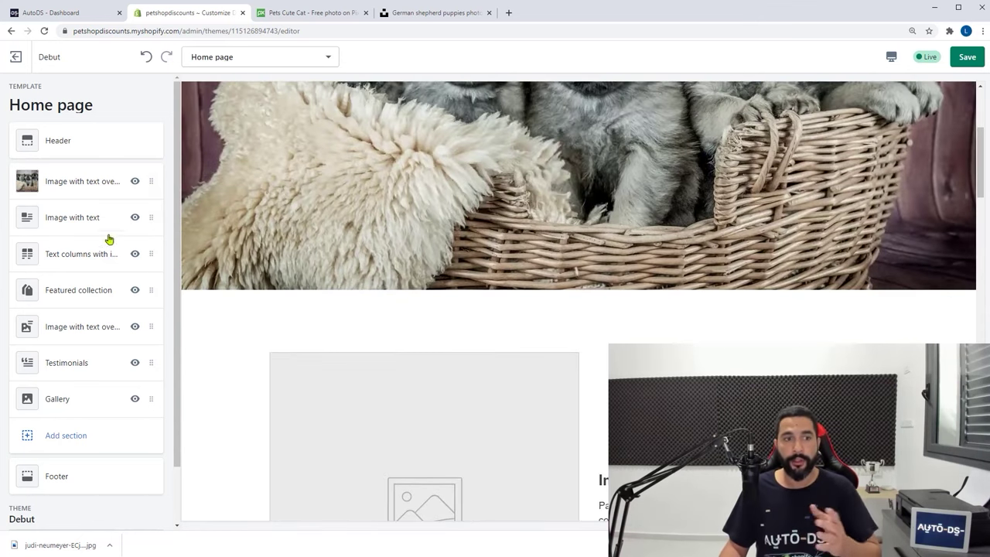
scroll(465, 328, "down", 3)
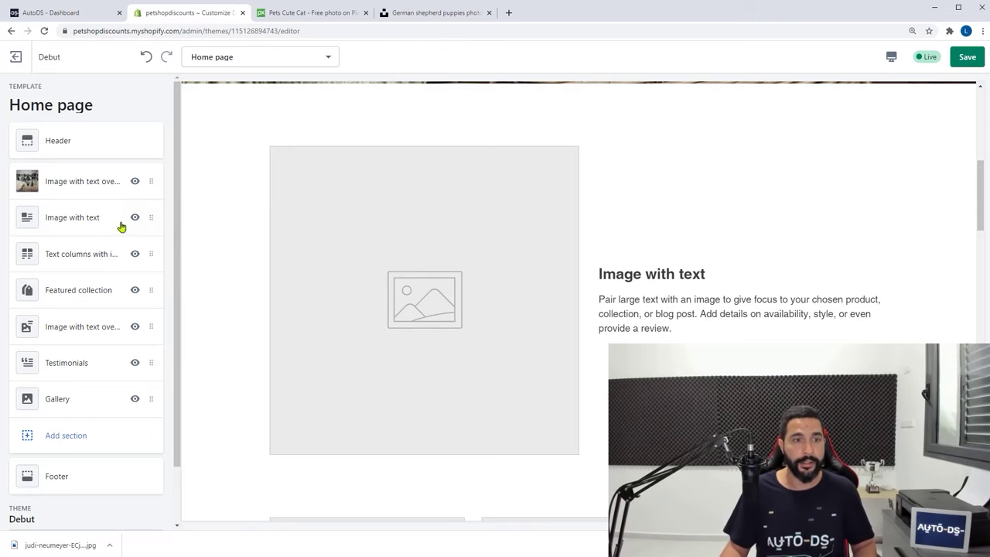
Remove the Image with text and Text columns with images sections
left_click(78, 217)
left_click(160, 102)
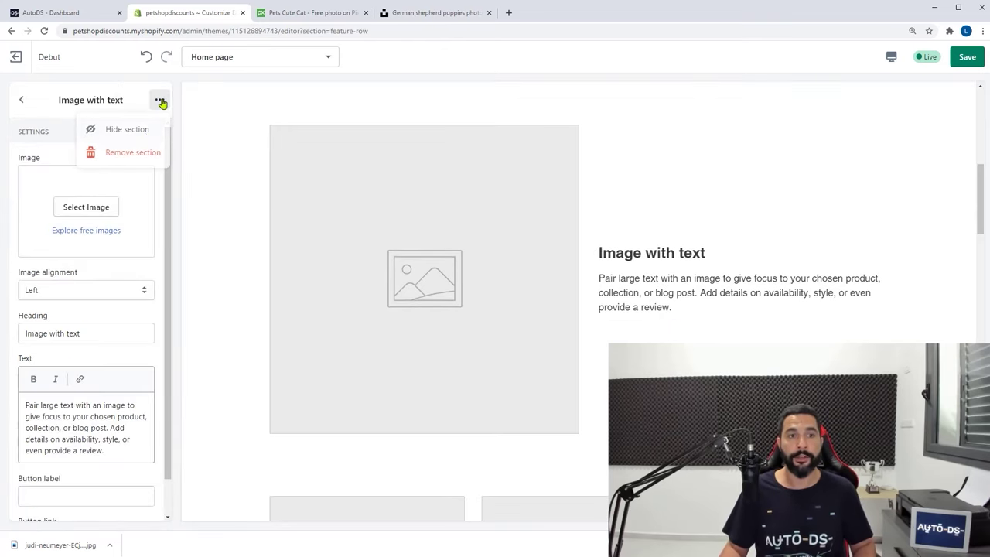
left_click(132, 154)
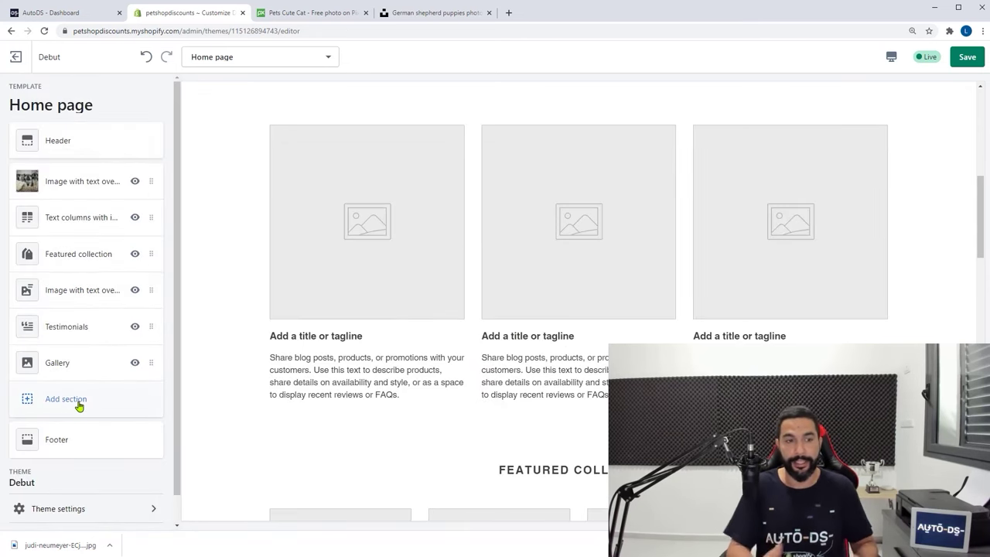
scroll(391, 330, "up", 2)
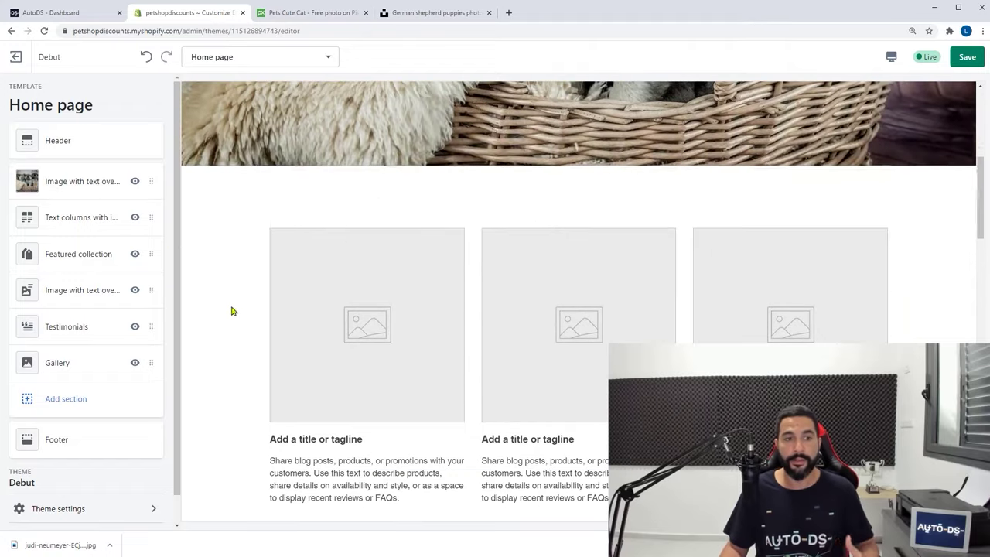
left_click(134, 219)
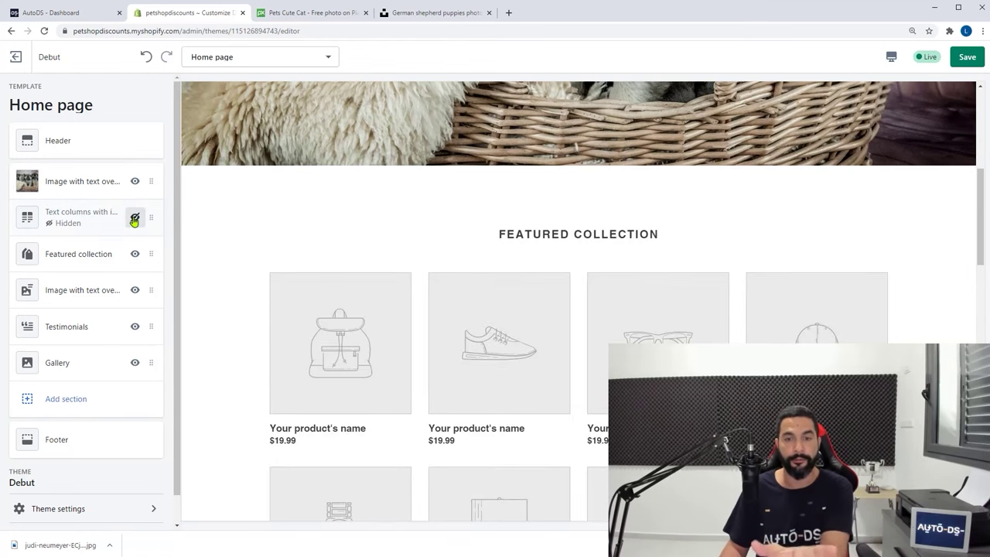
left_click(135, 220)
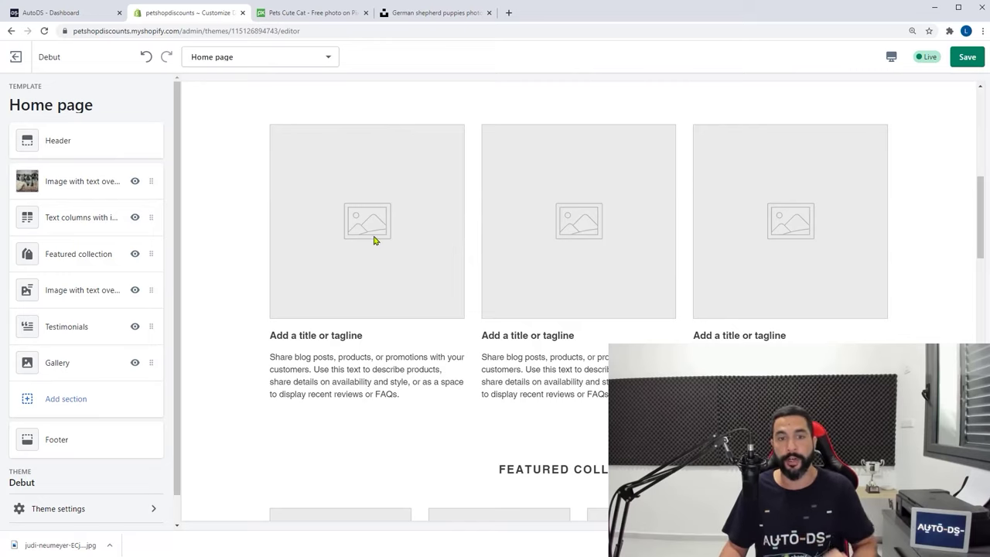
left_click(68, 223)
left_click(160, 101)
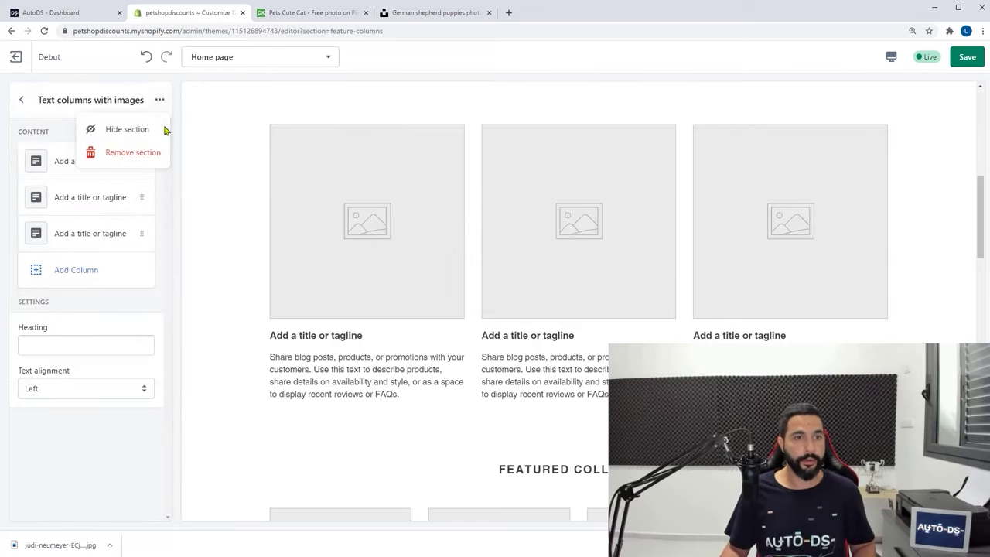
left_click(133, 153)
Remove the second Image with text overlay, Testimonials and Gallery sections
scroll(564, 256, "up", 1)
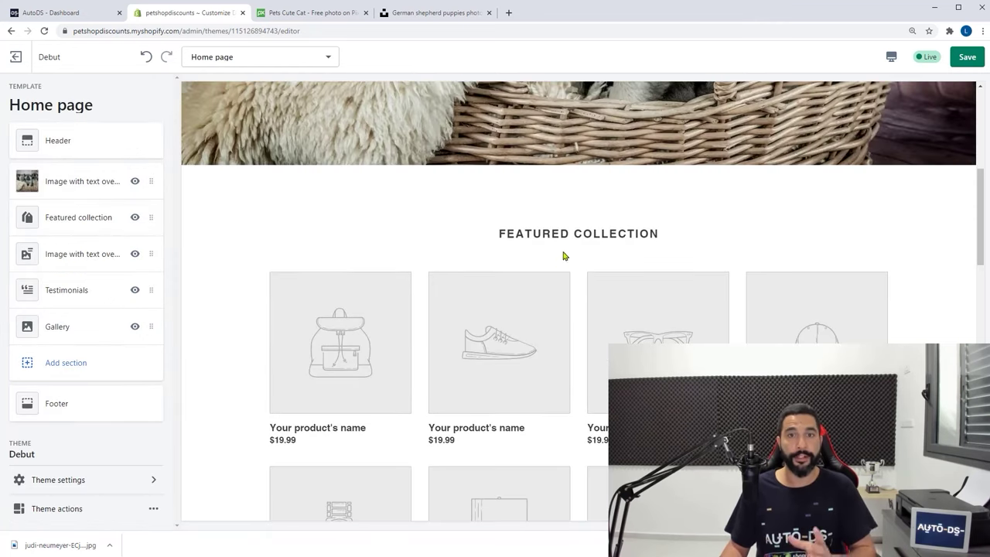
scroll(434, 277, "down", 2)
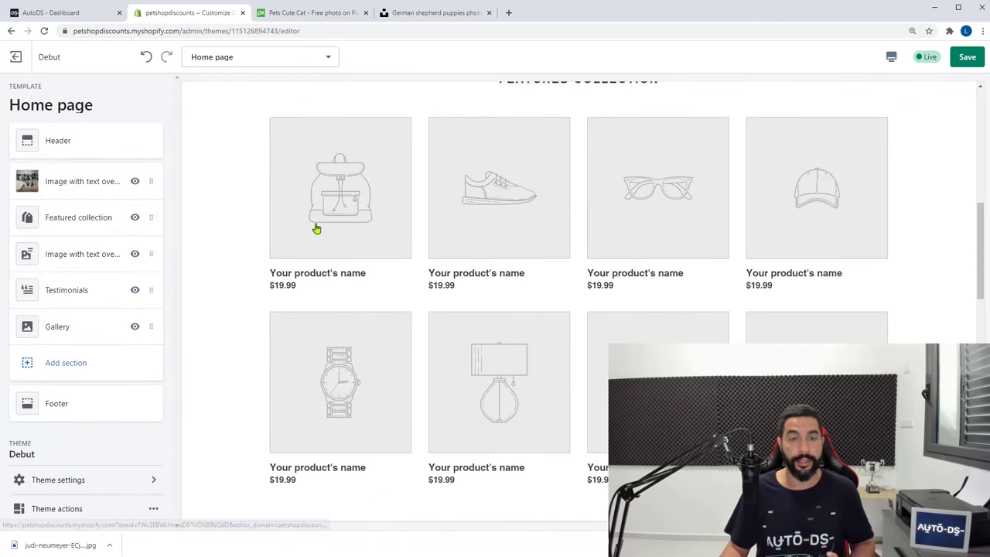
left_click(80, 255)
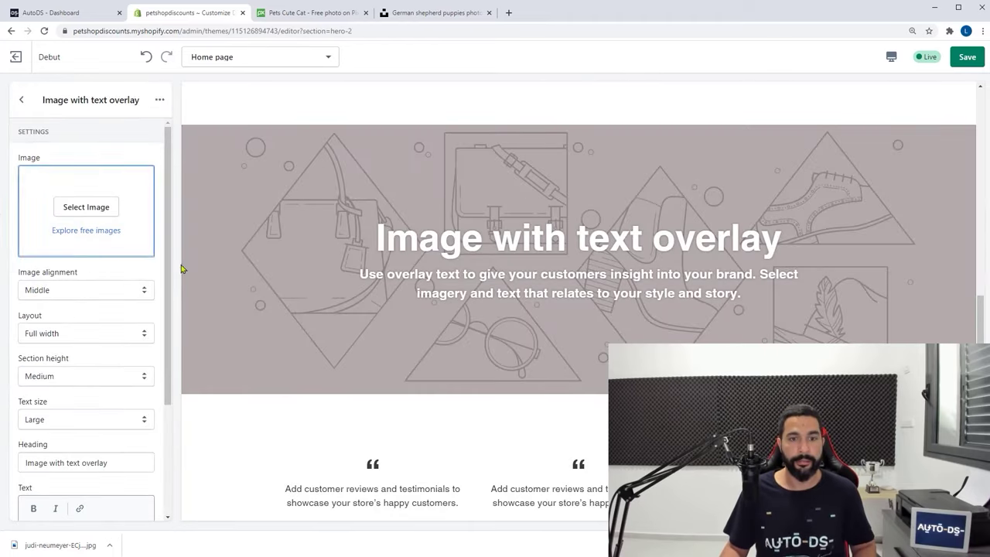
left_click(161, 99)
left_click(133, 152)
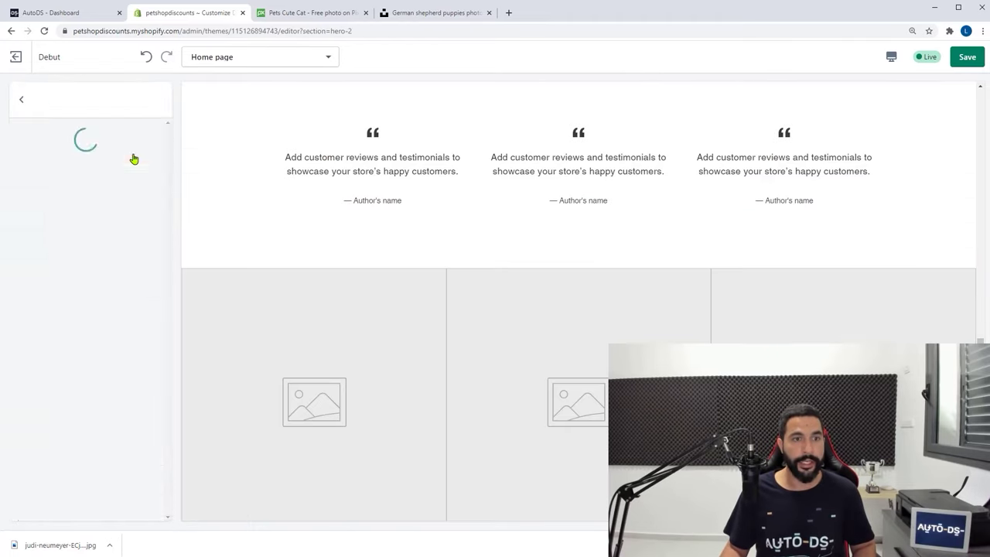
left_click(68, 253)
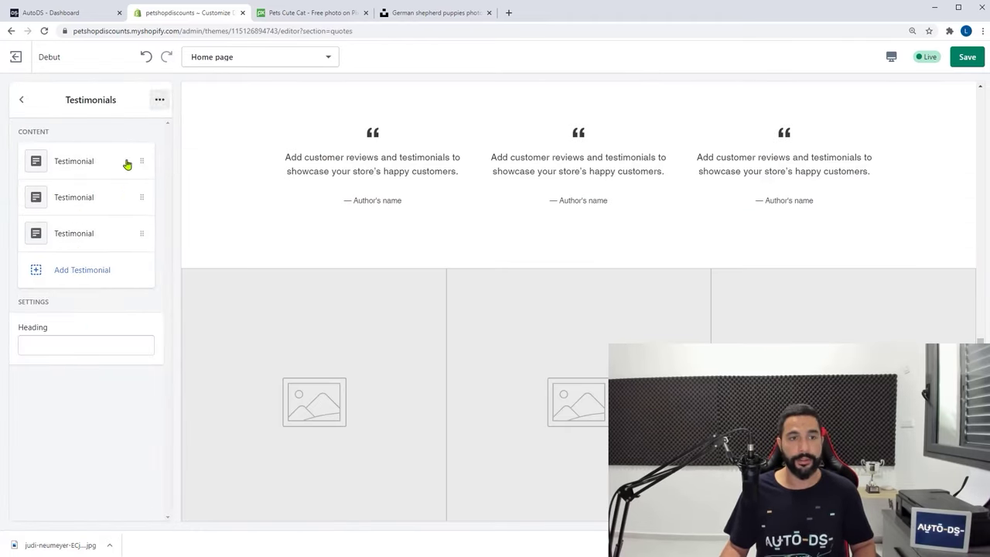
left_click(160, 101)
left_click(146, 151)
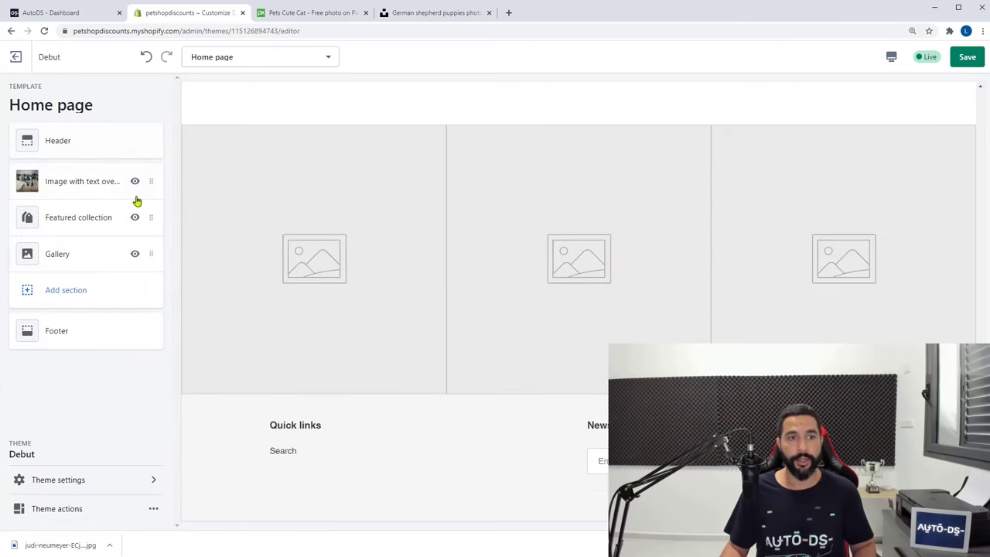
left_click(68, 265)
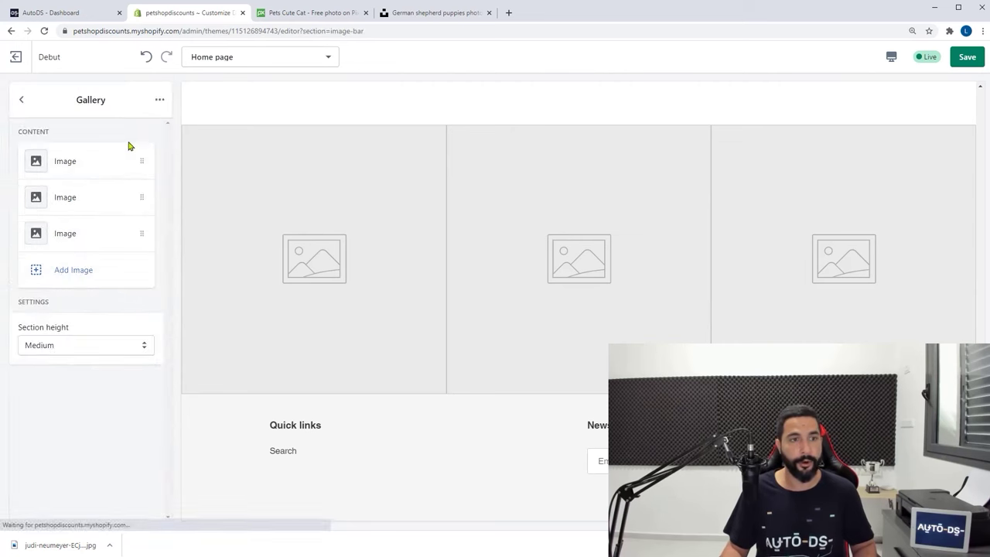
left_click(157, 101)
left_click(142, 154)
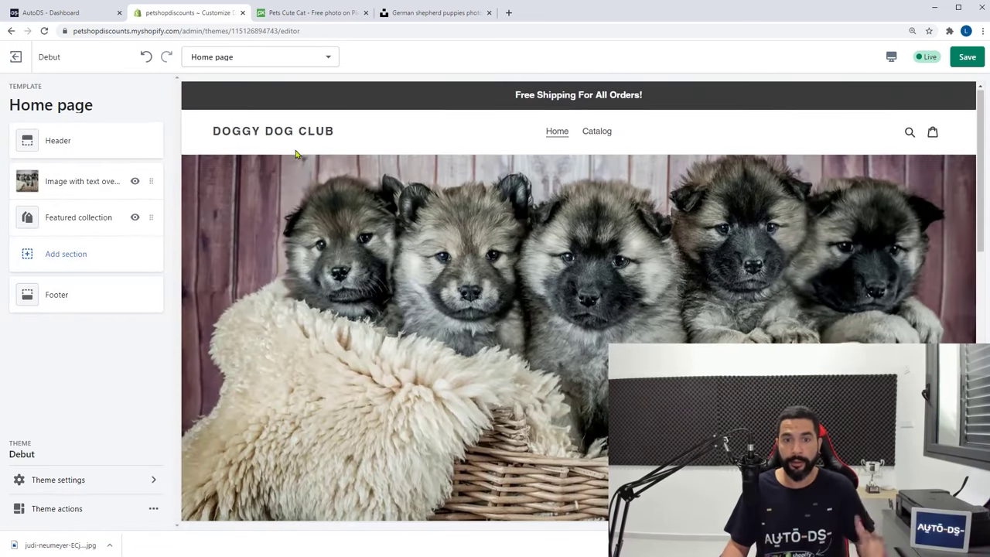
Rename the Featured collection heading to 'Featured Products'
scroll(315, 155, "down", 2)
scroll(478, 277, "down", 3)
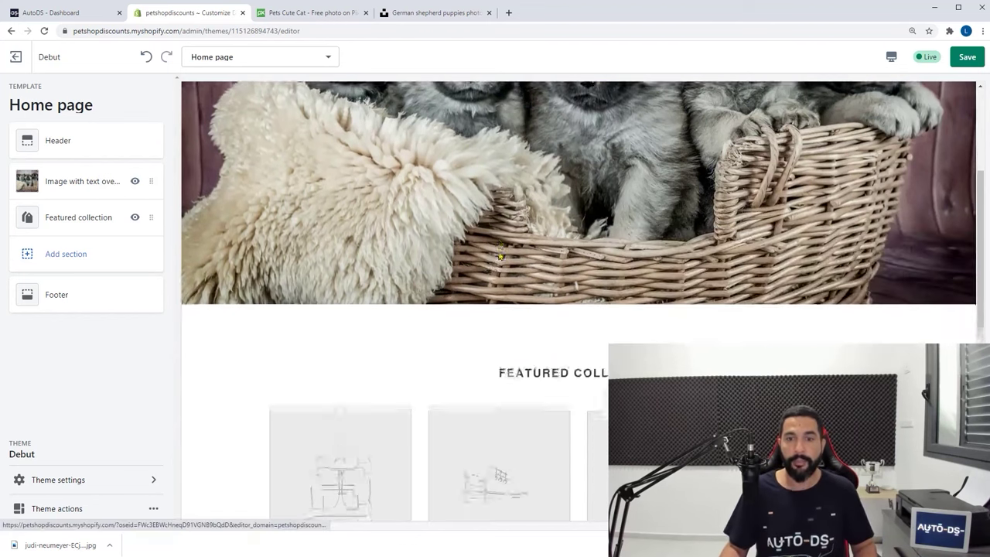
scroll(495, 294, "down", 1)
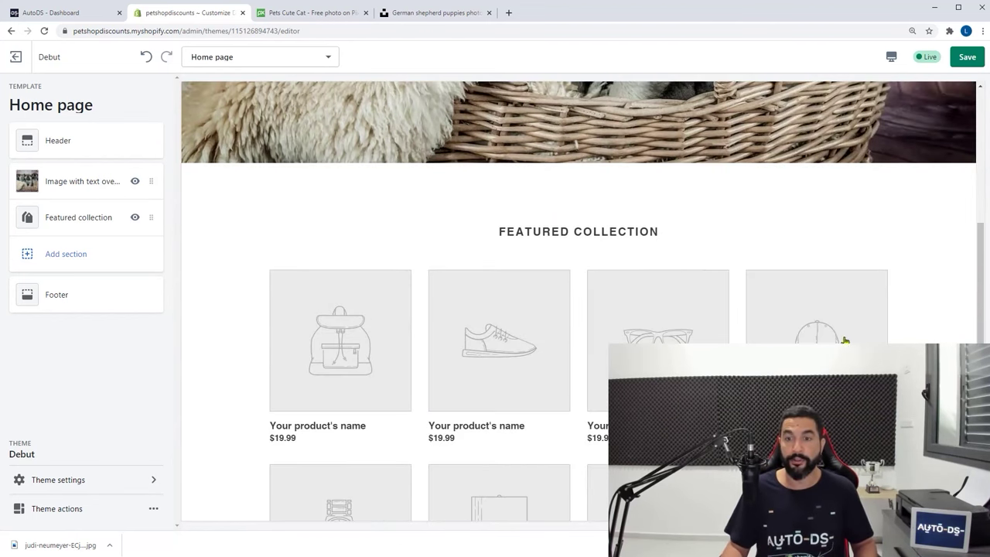
scroll(372, 309, "down", 1)
mouse_move(80, 225)
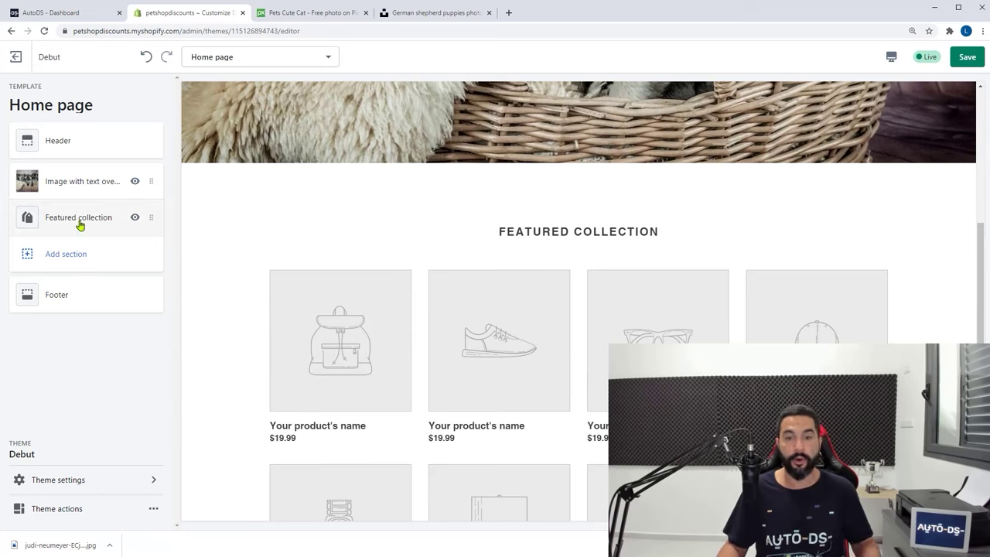
left_click(80, 223)
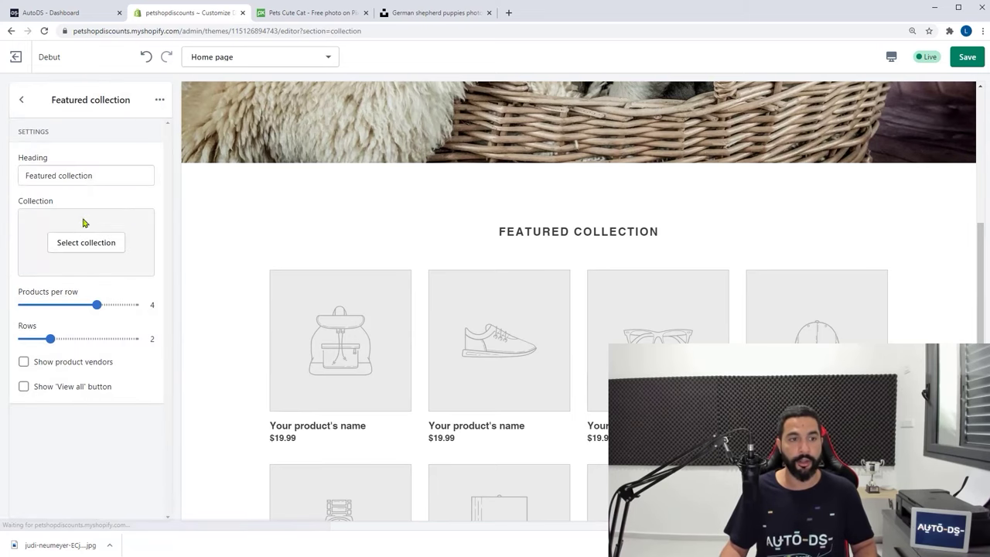
left_click_drag(102, 179, 59, 178)
type("Products")
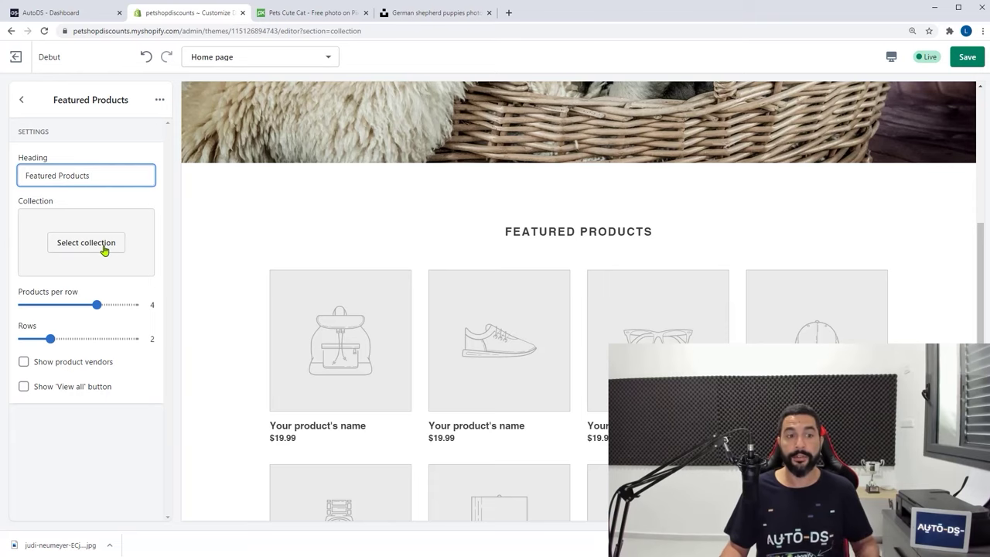
left_click(226, 264)
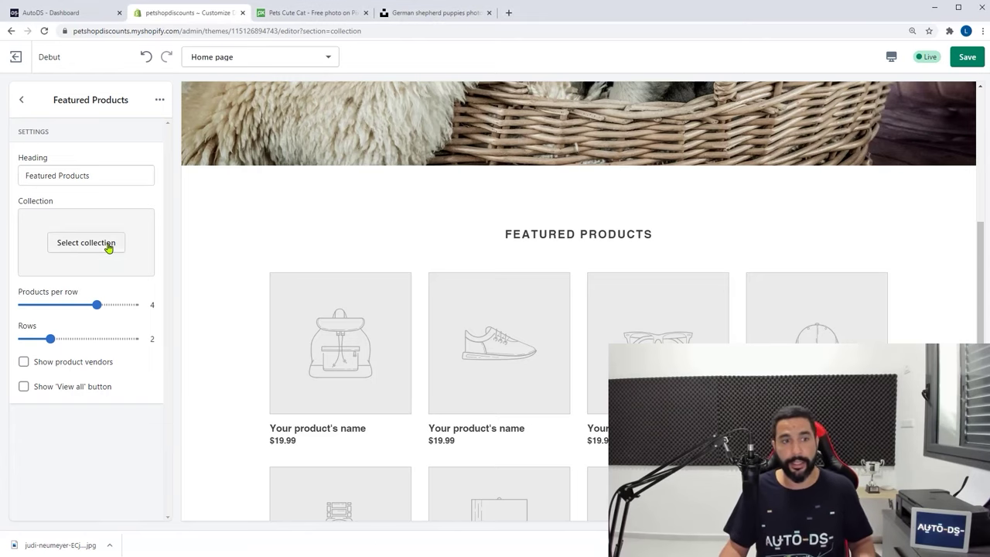
Choose the Home page collection for the Featured Products section
left_click(108, 246)
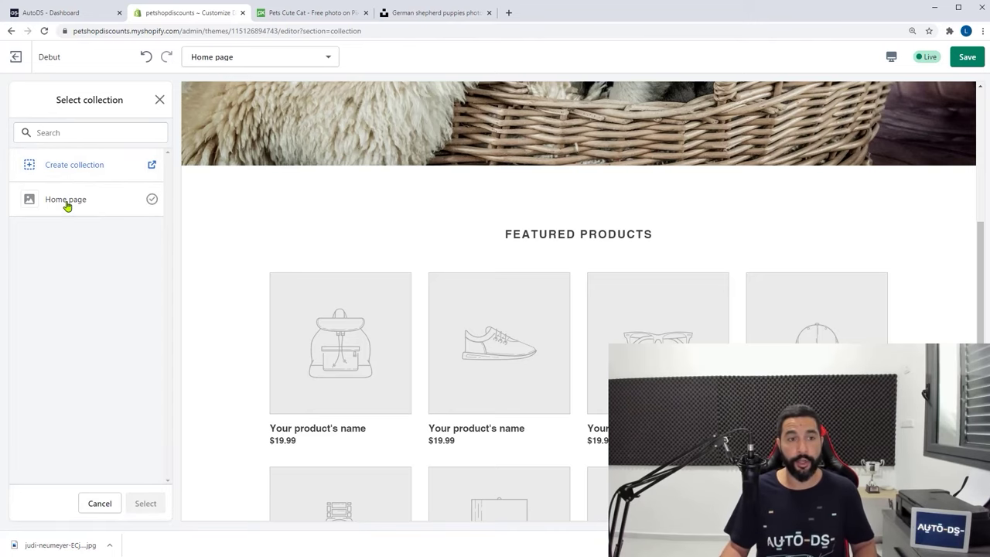
left_click(67, 201)
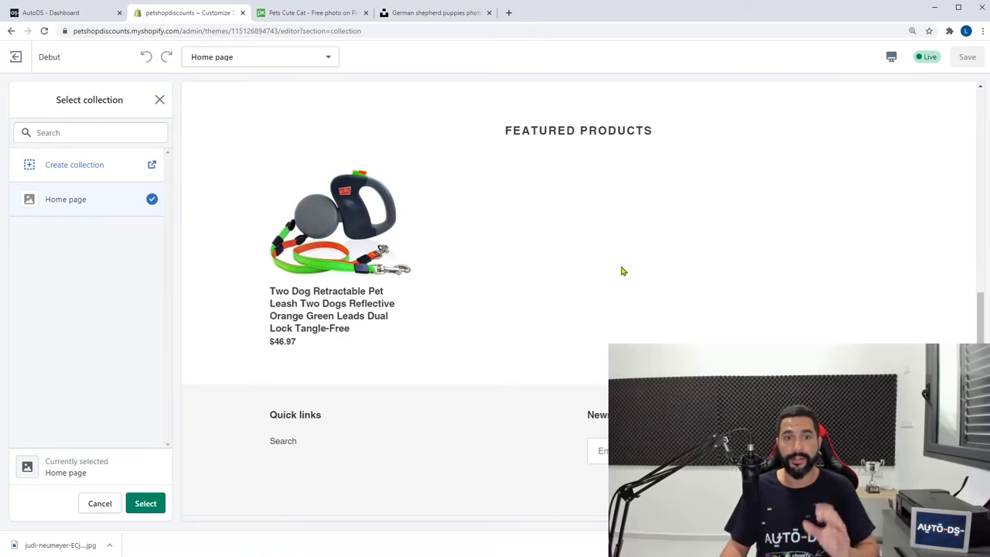
left_click(58, 13)
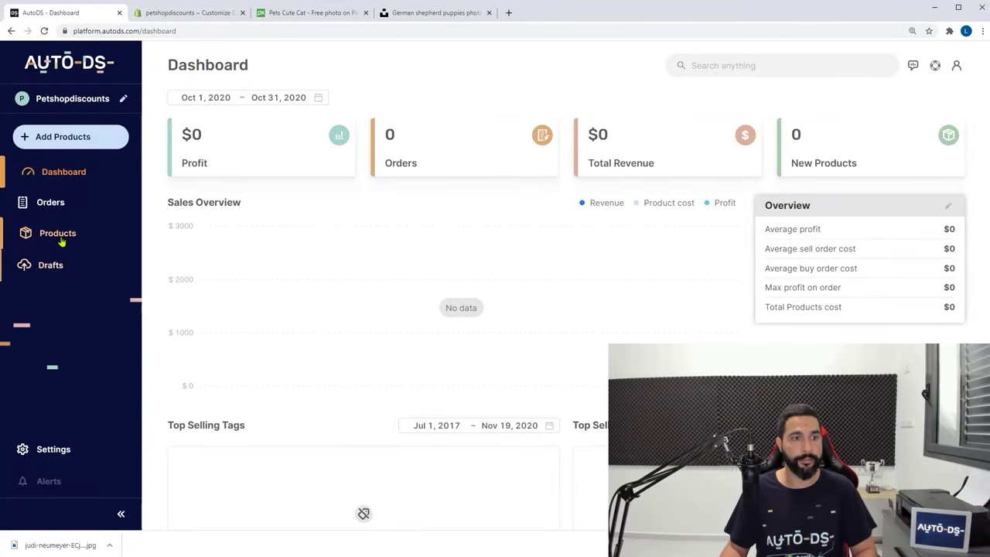
Add Dog Chew Toys and Portable Poop Scooper to the Home Page collection and save each
left_click(59, 236)
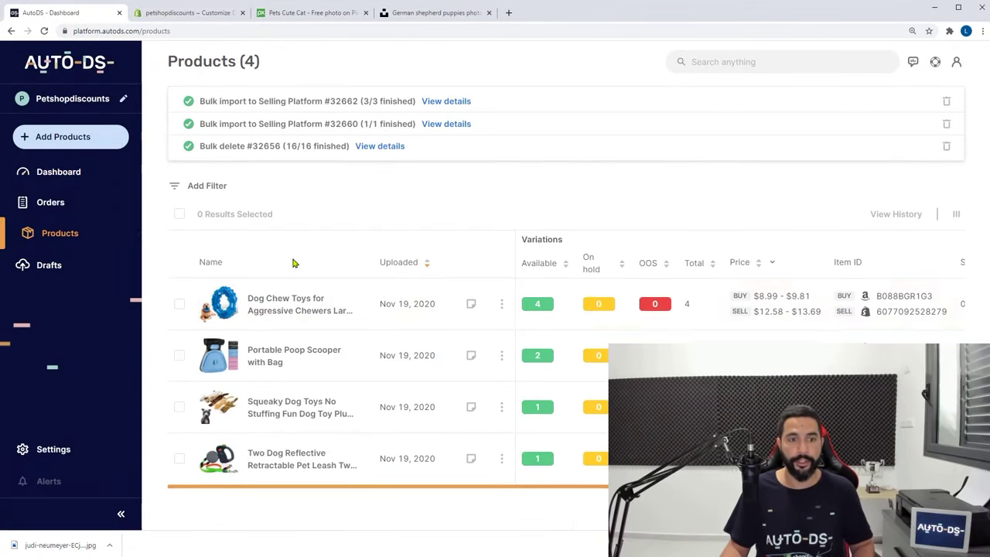
left_click(219, 308)
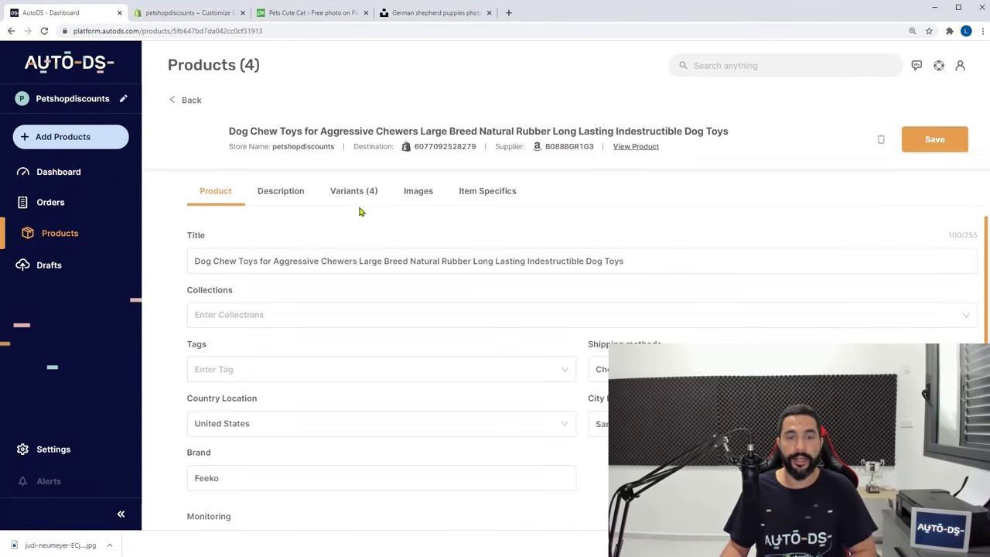
left_click(248, 323)
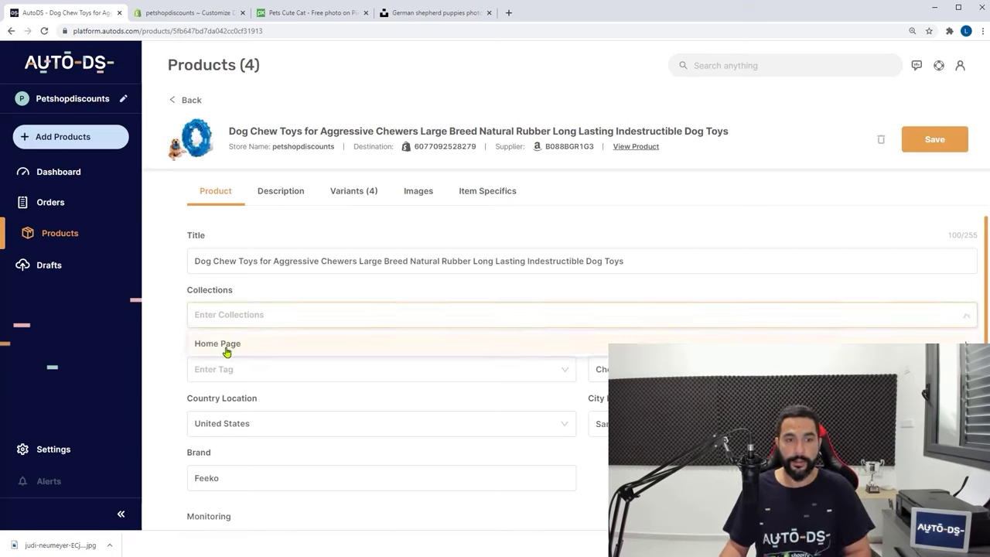
left_click(224, 345)
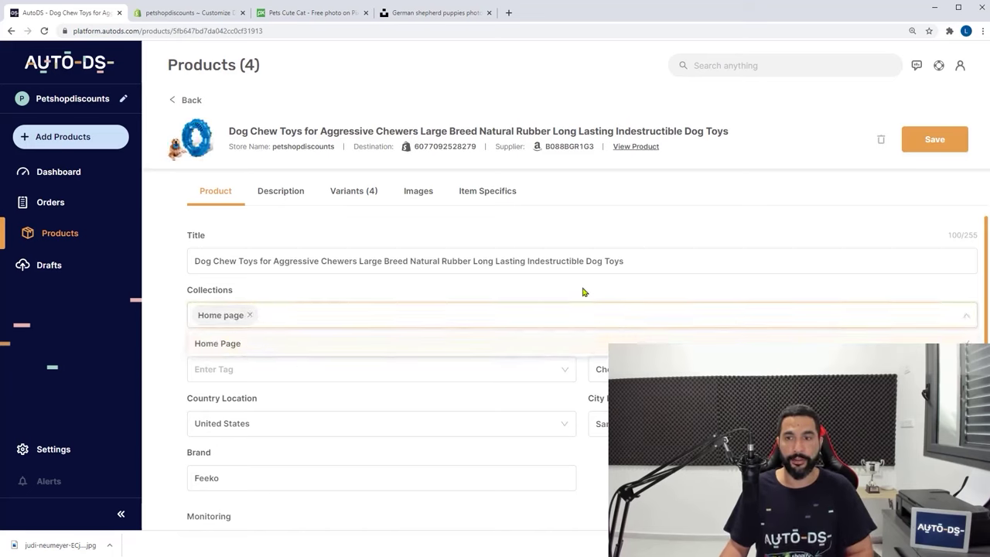
left_click(913, 141)
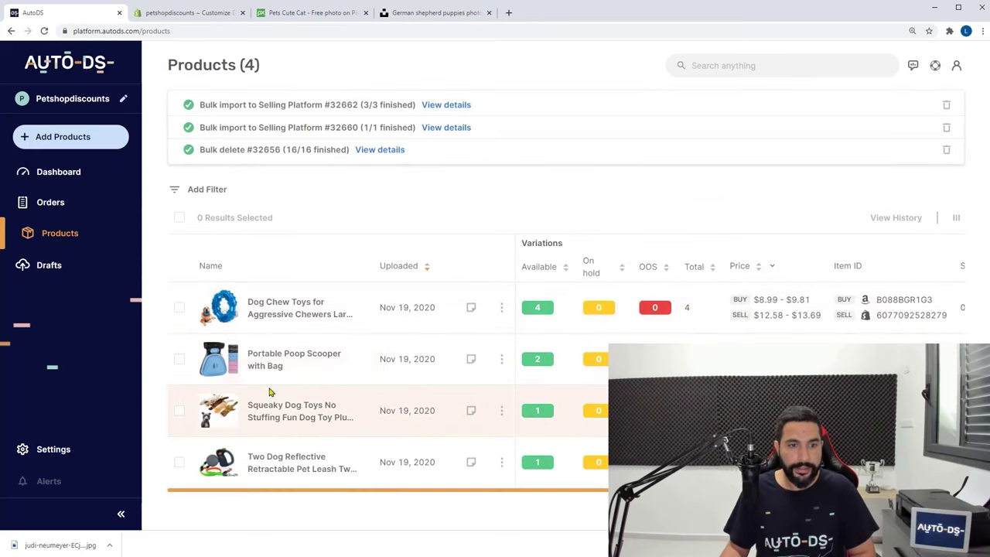
left_click(218, 363)
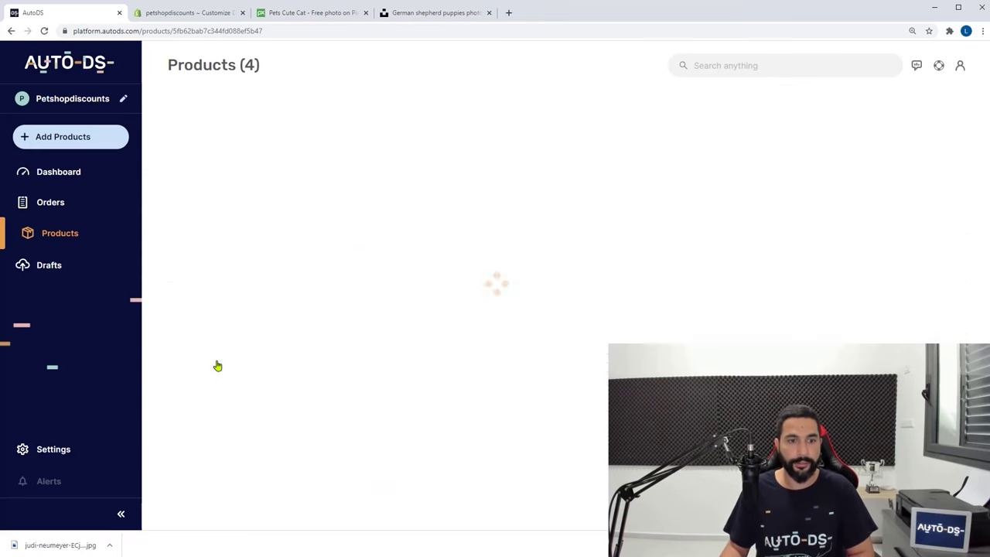
left_click(264, 317)
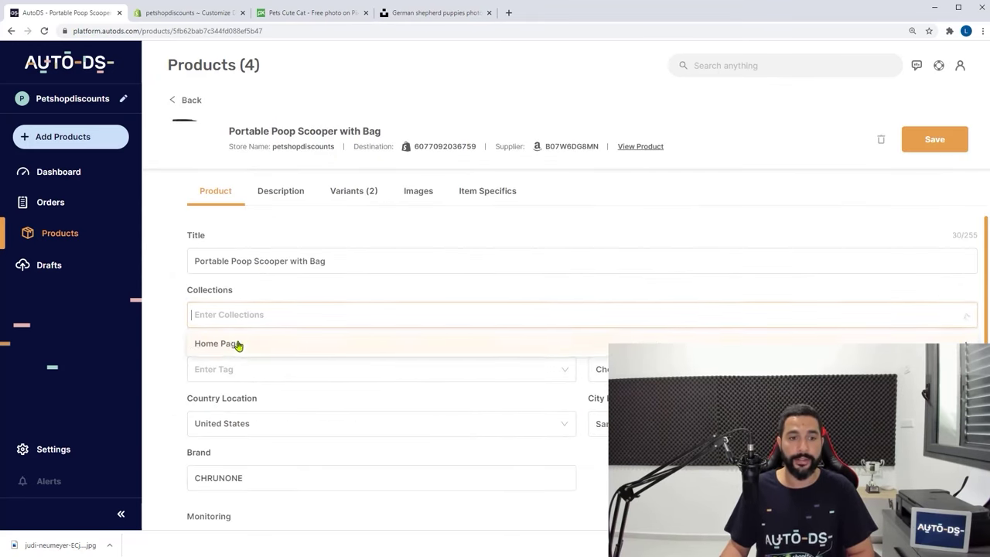
left_click(229, 346)
left_click(936, 139)
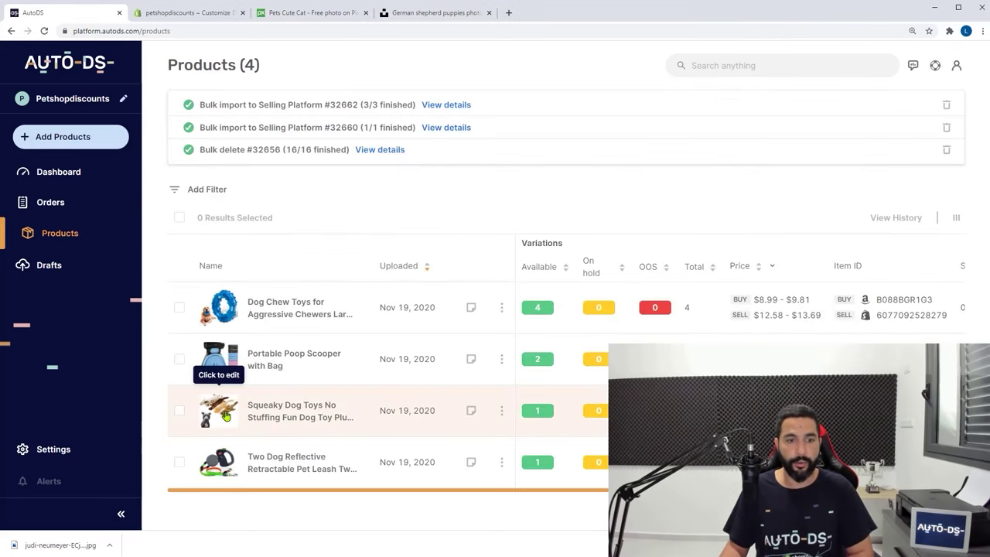
Add Squeaky Dog Toys to the Home Page collection, then reopen Shopify's collection chooser
left_click(226, 411)
left_click(250, 317)
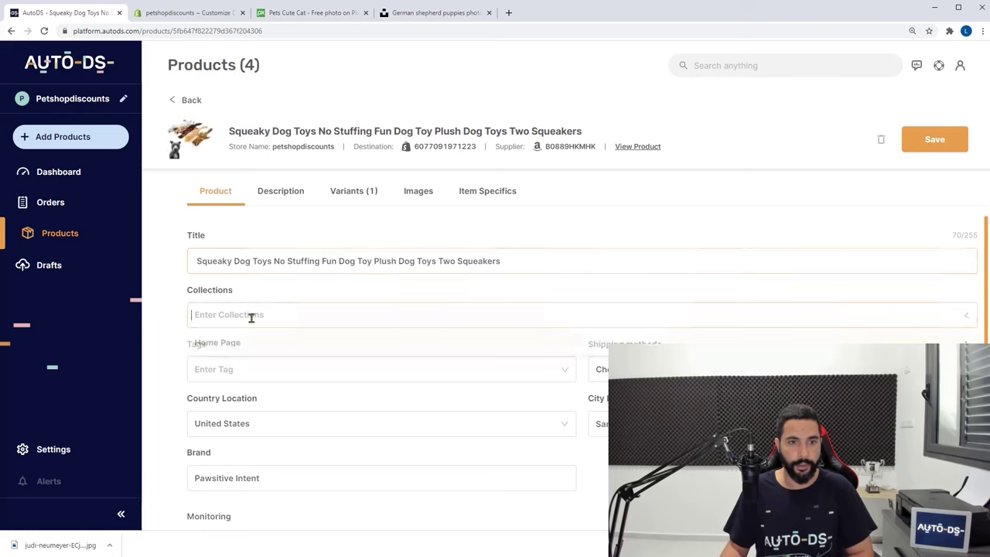
left_click(240, 344)
left_click(936, 142)
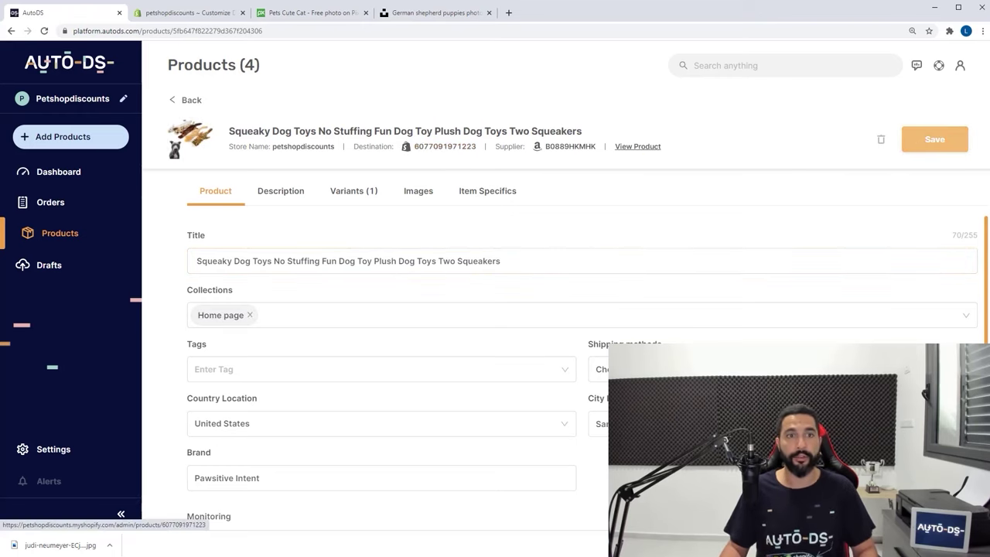
left_click(189, 13)
left_click(78, 243)
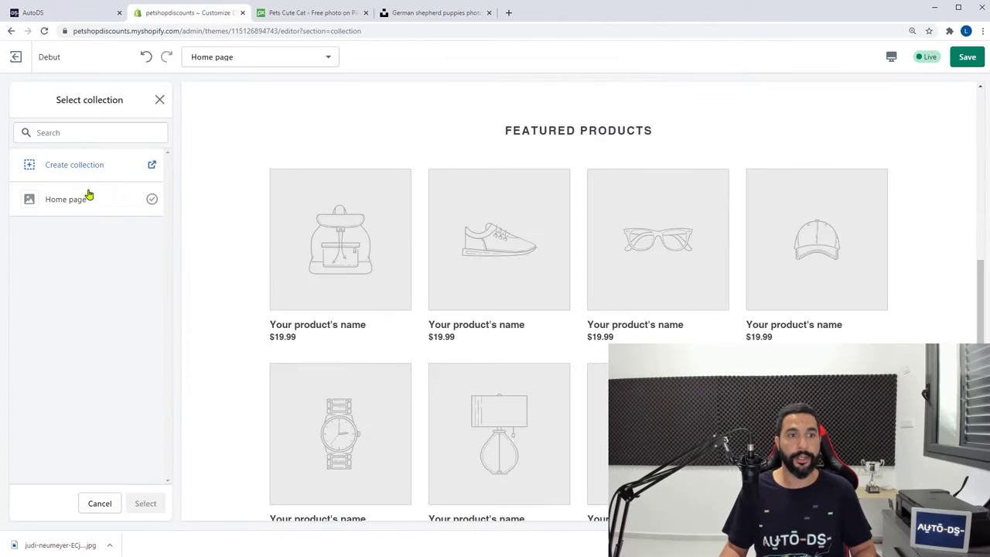
Reconfirm Home page as the collection for the Featured Products section
left_click(65, 204)
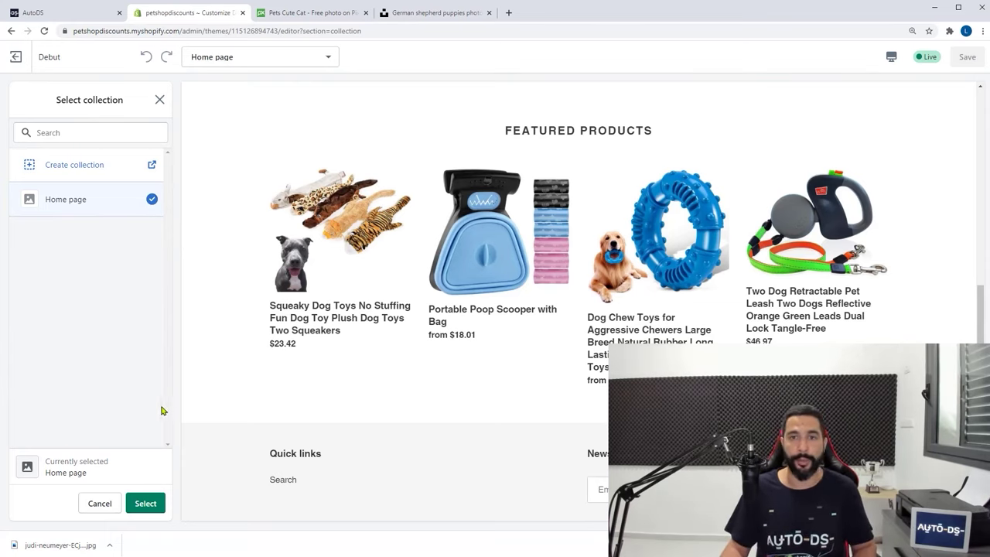
left_click(145, 508)
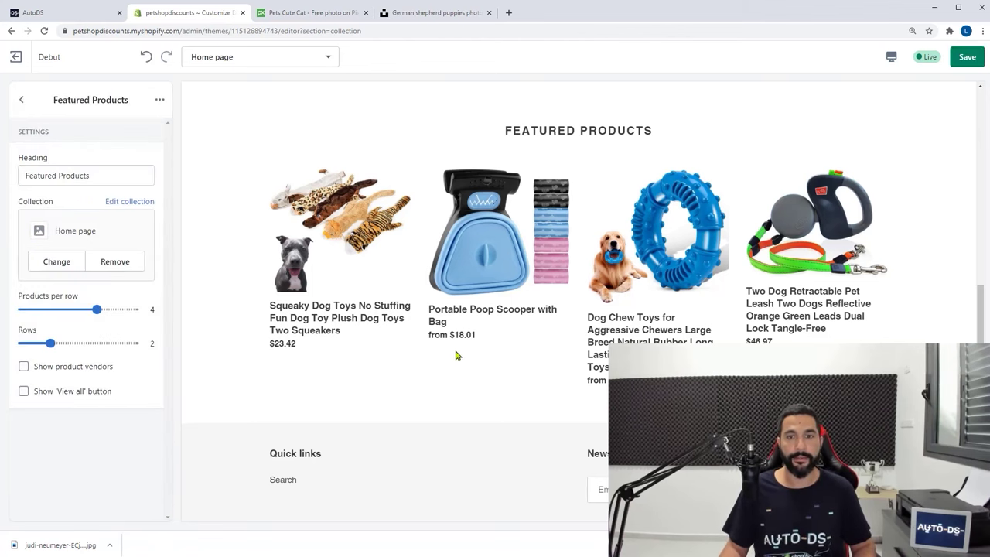
scroll(415, 352, "up", 8)
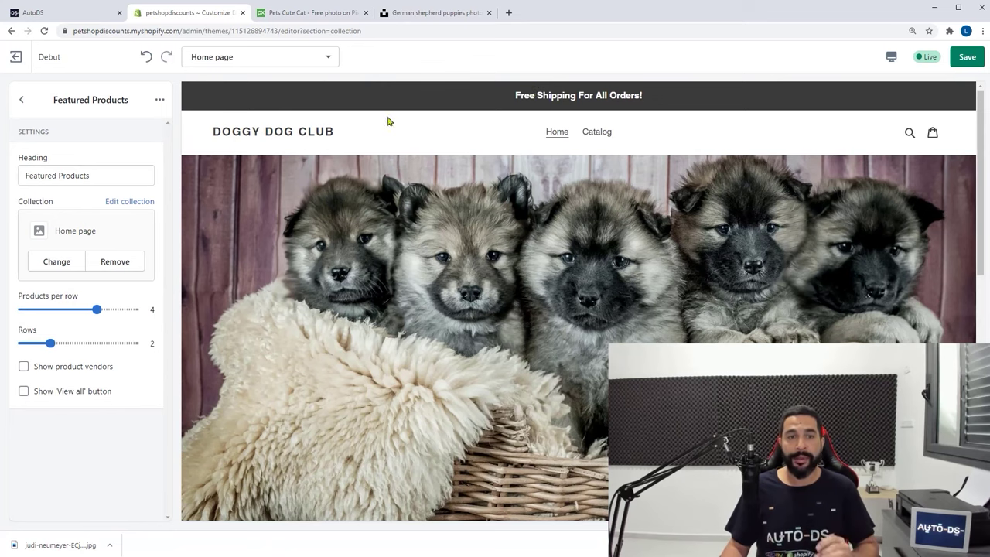
scroll(251, 139, "down", 1)
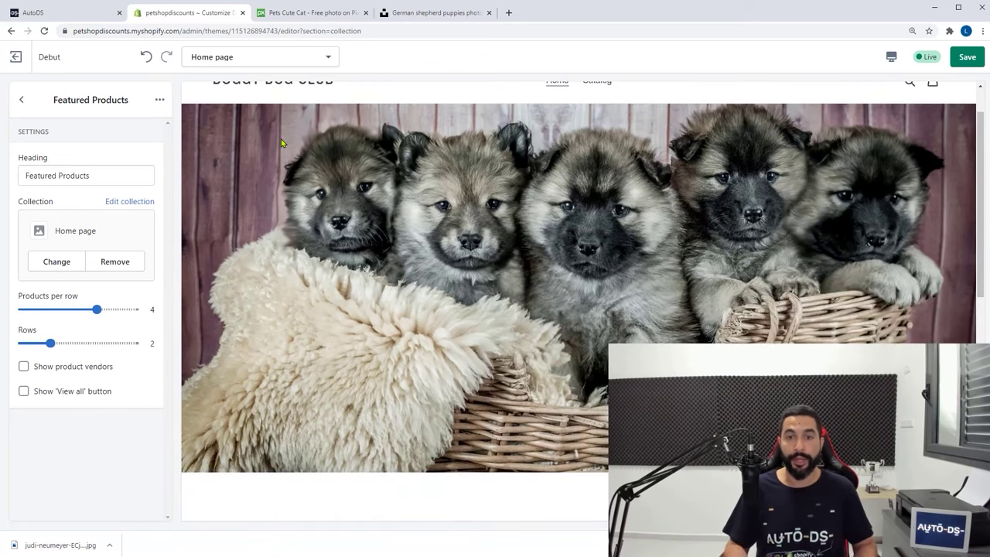
scroll(281, 139, "down", 1)
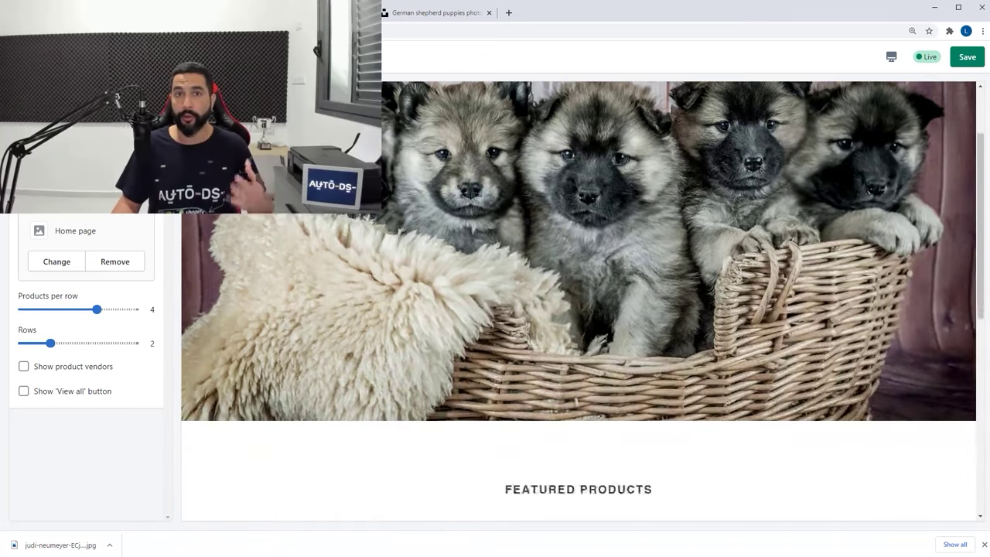
Check the four featured items (squeaky toys, poop scooper, chew toys, retractable leash), then return to the sections
scroll(462, 188, "down", 6)
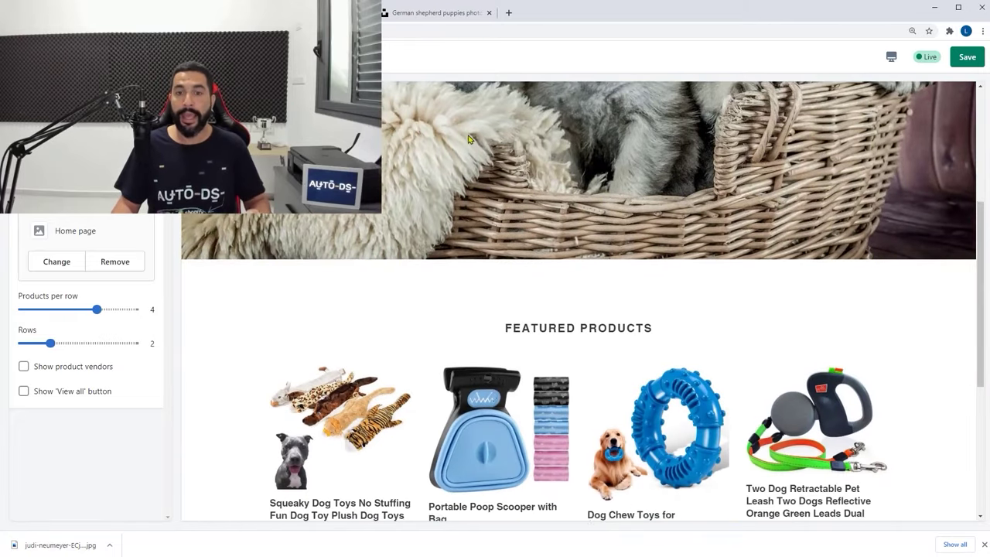
scroll(463, 188, "down", 1)
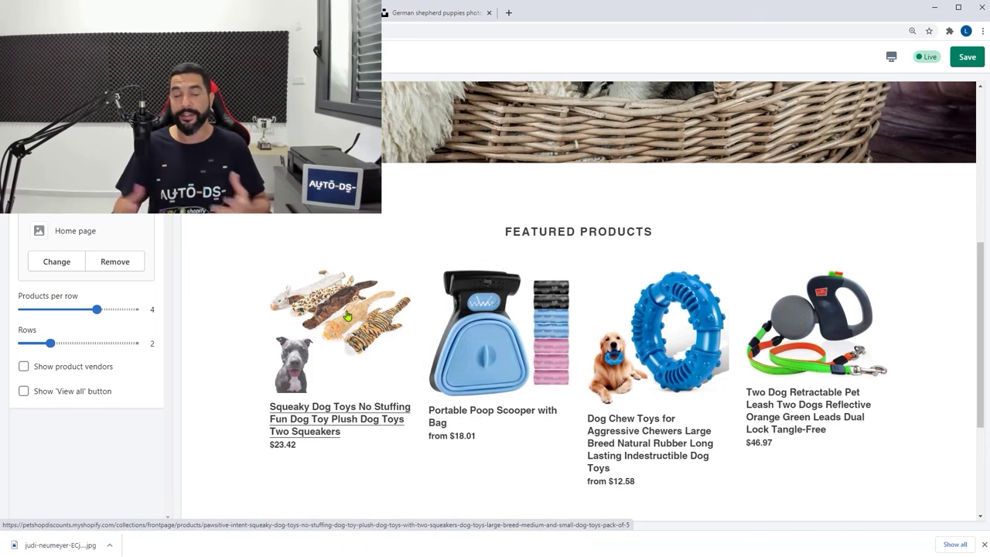
scroll(507, 246, "up", 5)
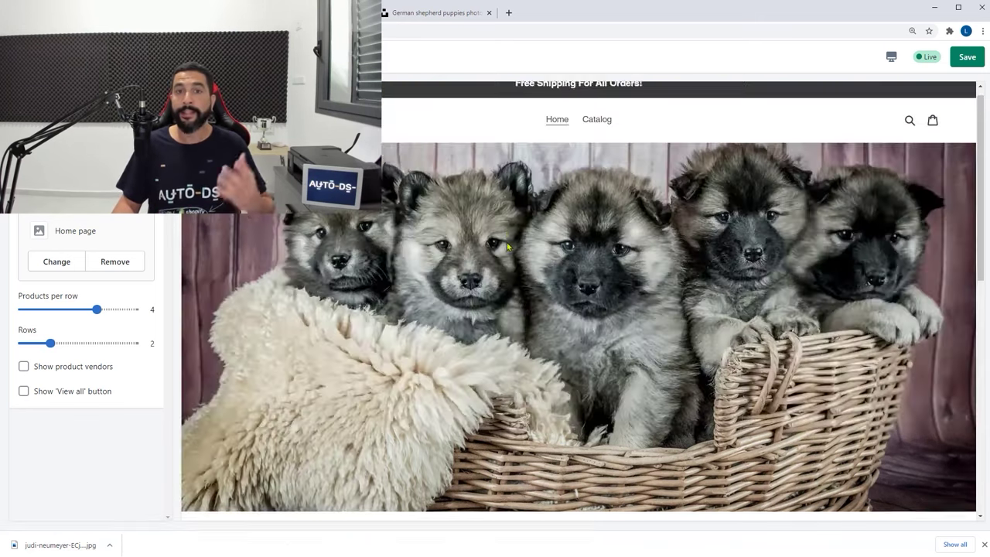
scroll(511, 255, "down", 1)
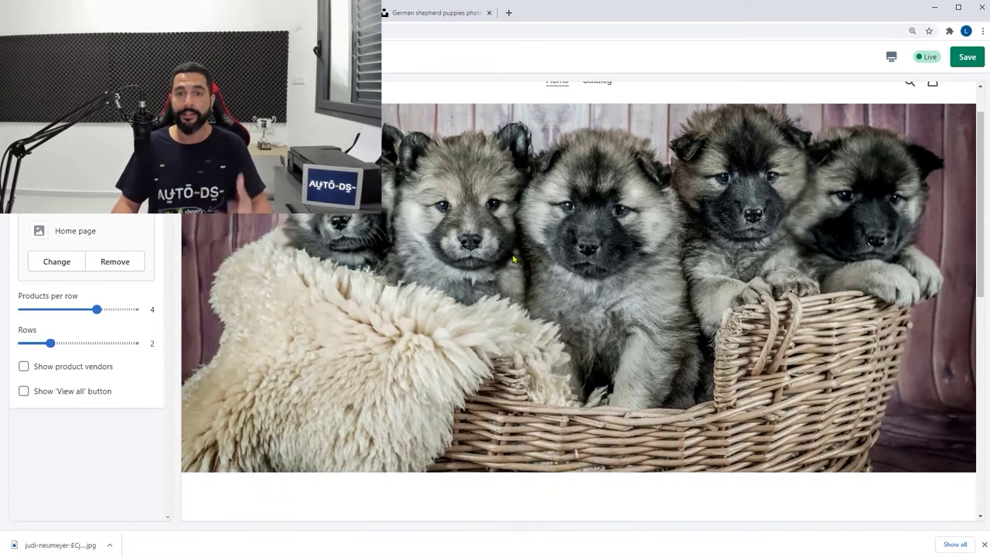
scroll(512, 259, "down", 5)
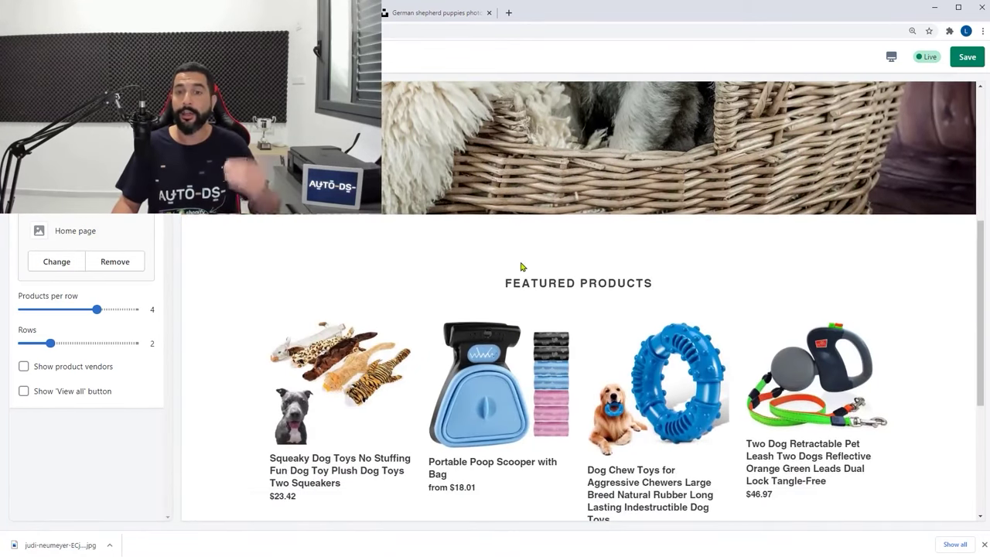
scroll(517, 263, "up", 3)
scroll(532, 256, "down", 7)
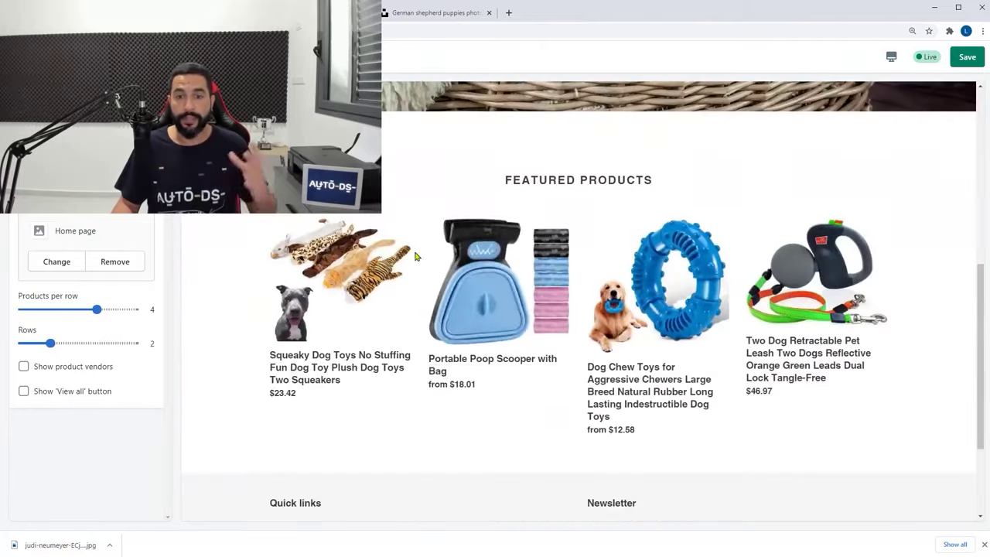
scroll(642, 333, "up", 2)
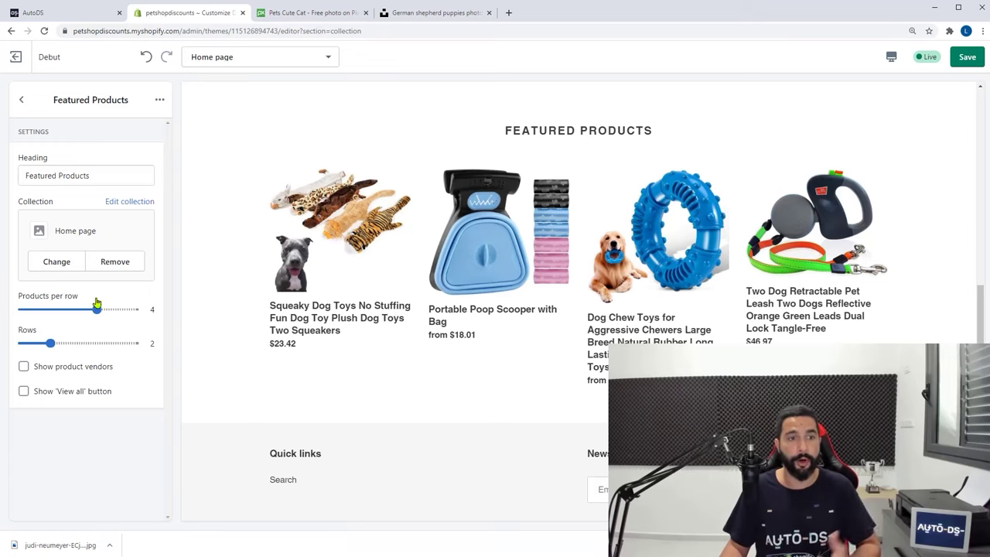
left_click(24, 101)
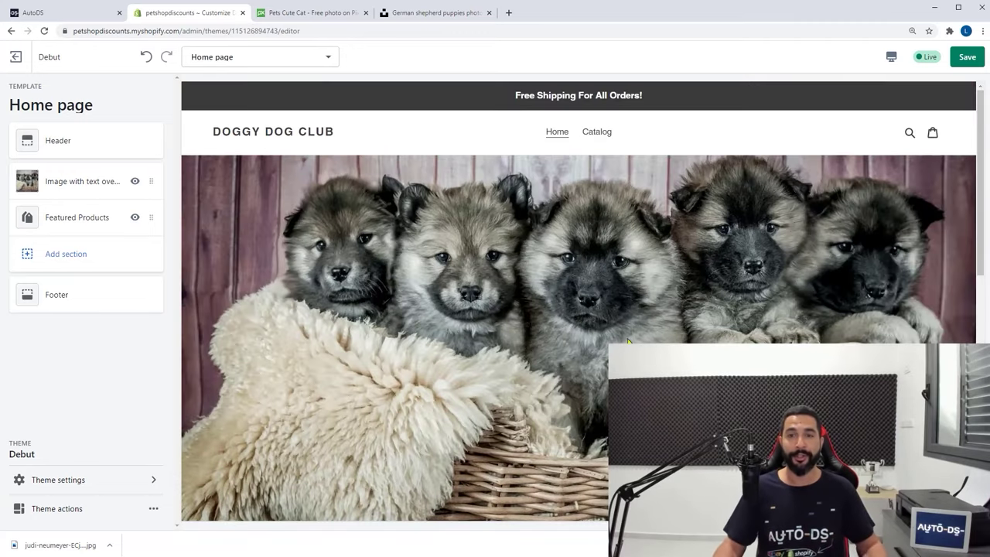
scroll(629, 342, "down", 3)
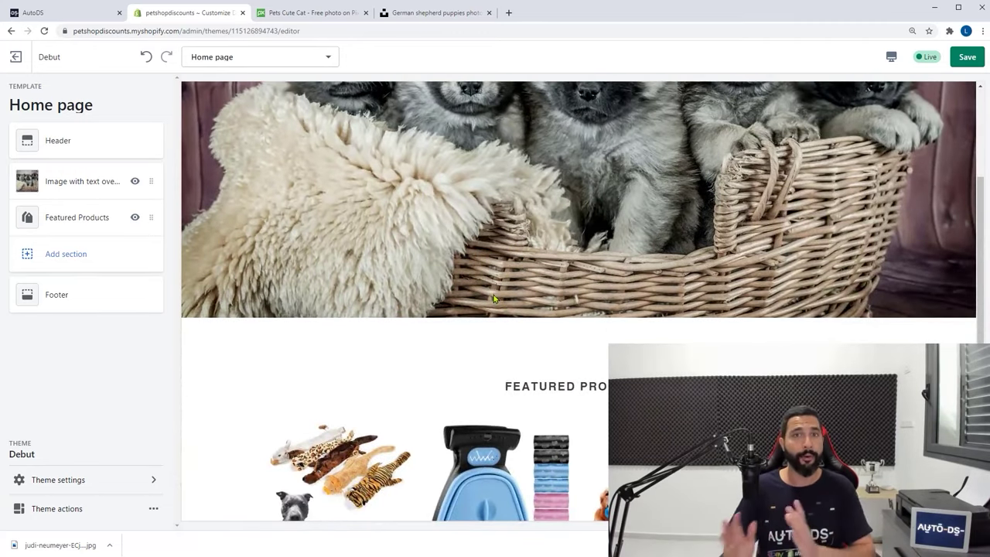
left_click(76, 260)
scroll(73, 261, "down", 2)
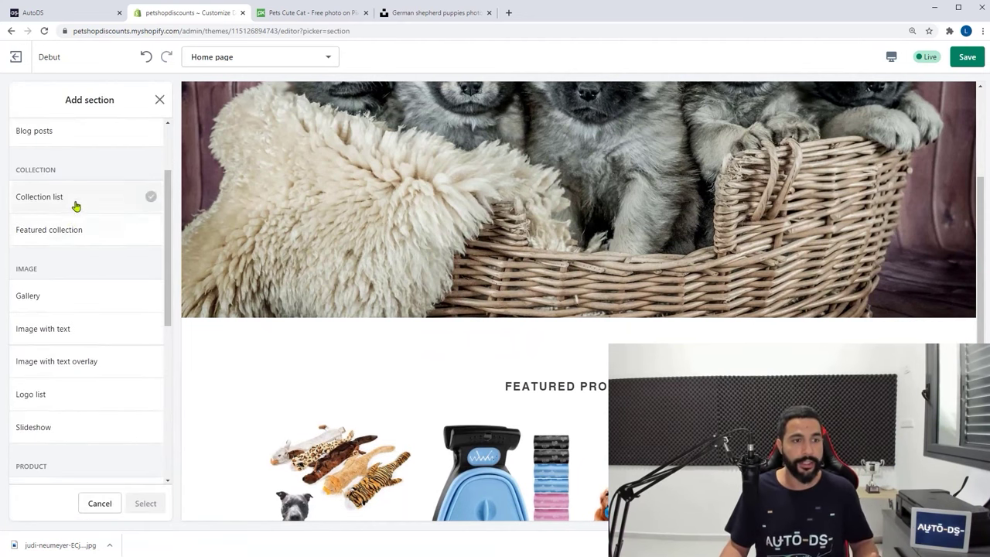
scroll(108, 268, "down", 5)
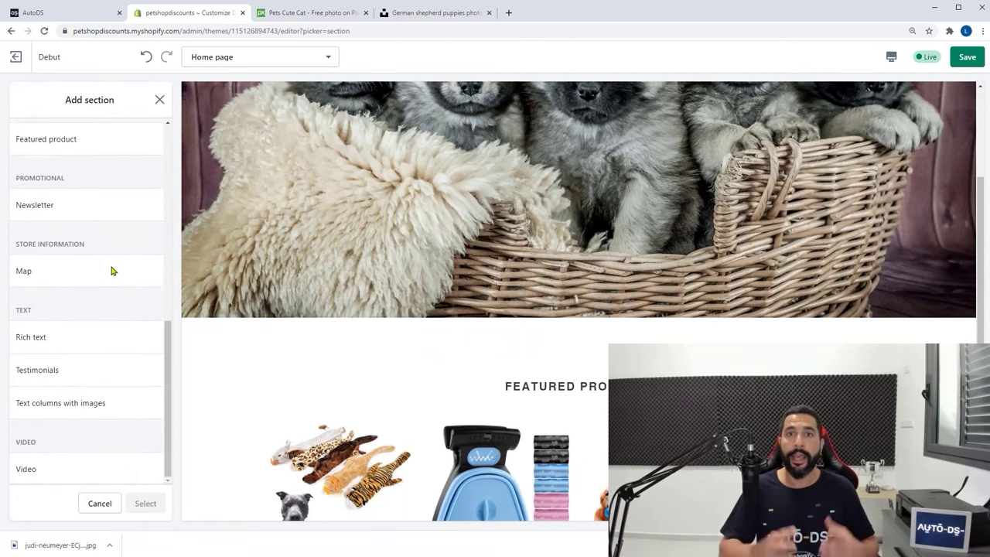
scroll(94, 288, "up", 4)
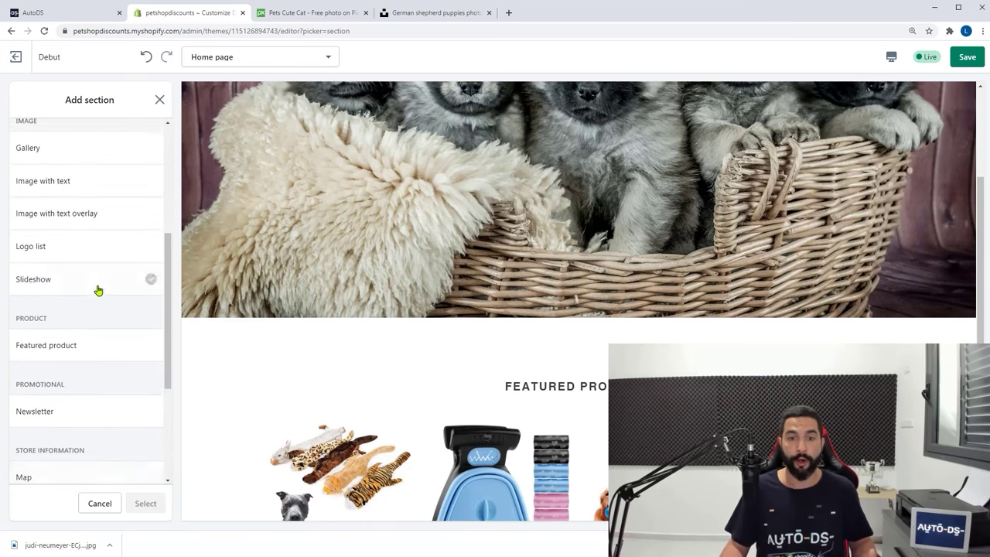
scroll(615, 299, "up", 3)
scroll(617, 292, "down", 3)
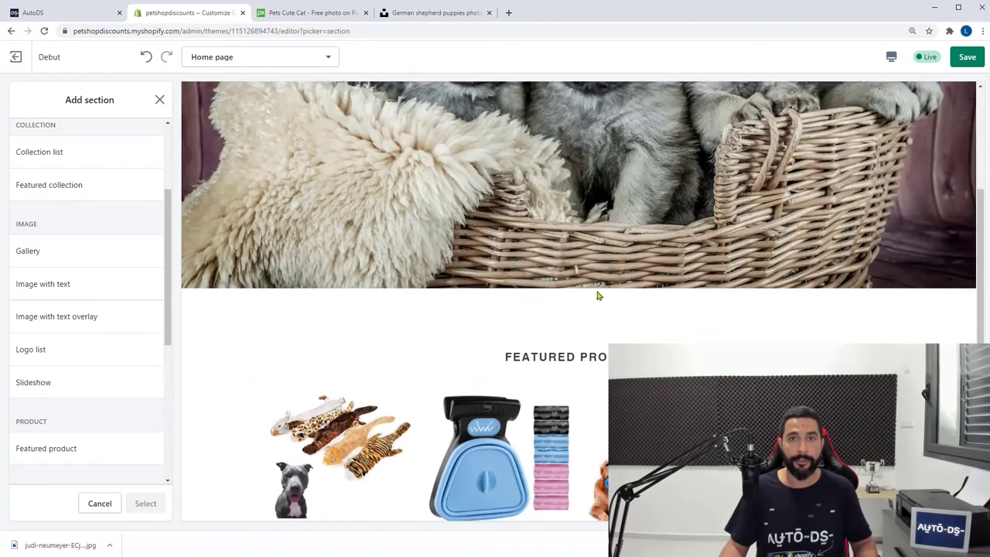
scroll(412, 299, "up", 4)
scroll(418, 307, "down", 2)
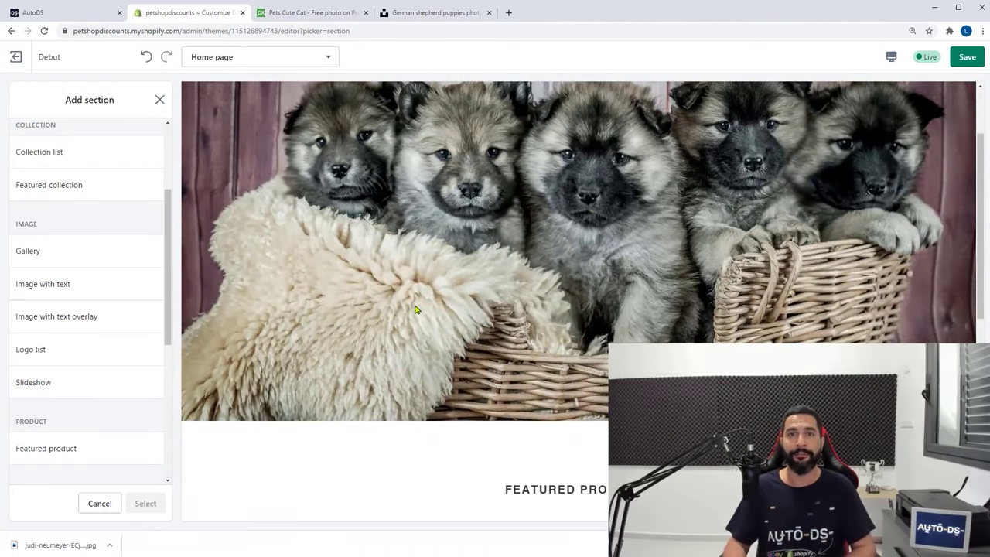
scroll(418, 314, "down", 3)
scroll(420, 310, "up", 5)
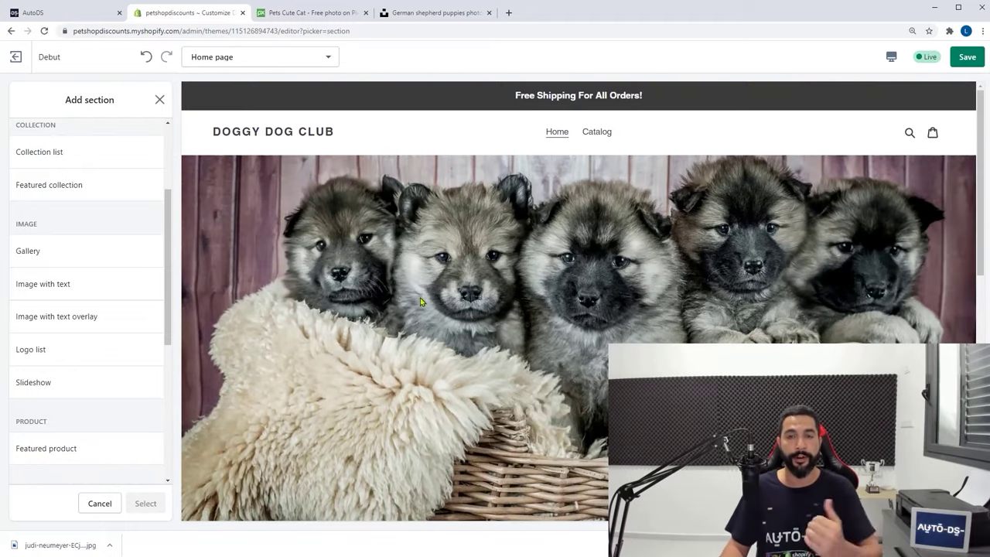
key("Escape")
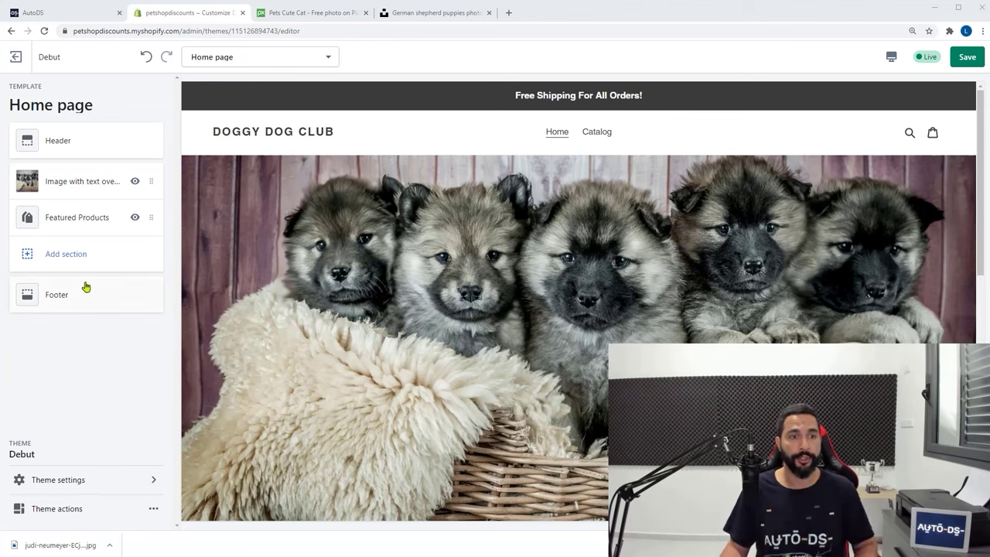
Add a Newsletter section from the Promotional category to the home page
left_click(67, 259)
scroll(99, 253, "down", 1)
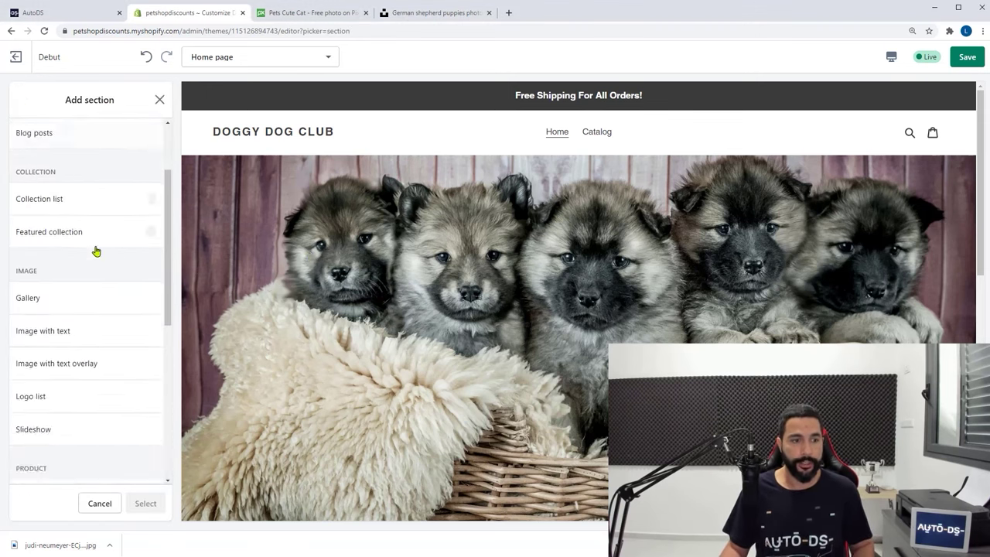
scroll(96, 251, "down", 5)
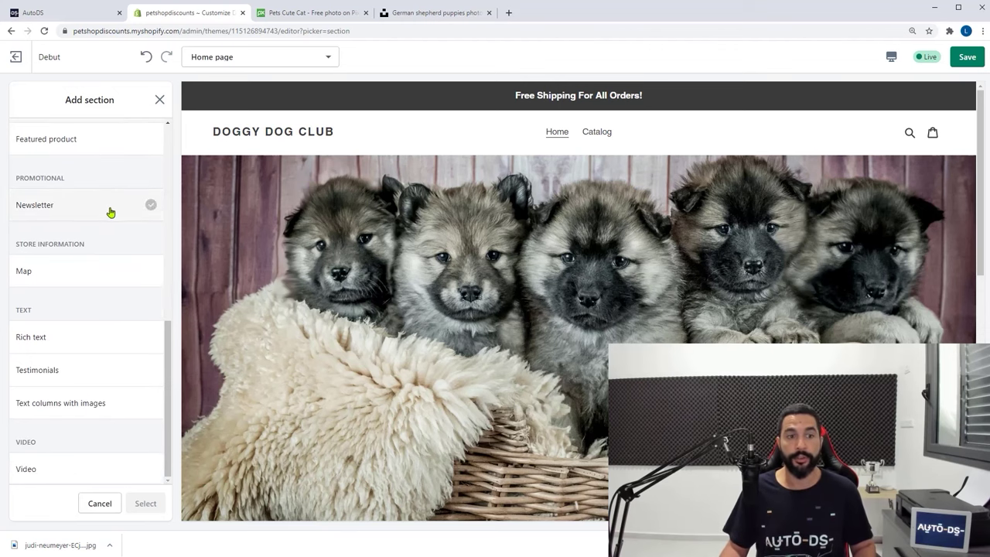
left_click(112, 213)
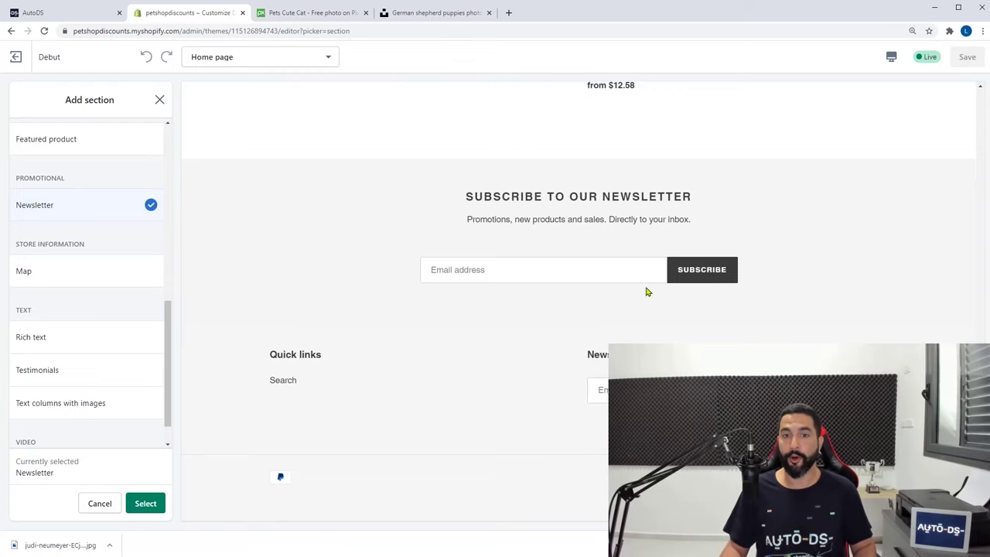
scroll(667, 297, "up", 5)
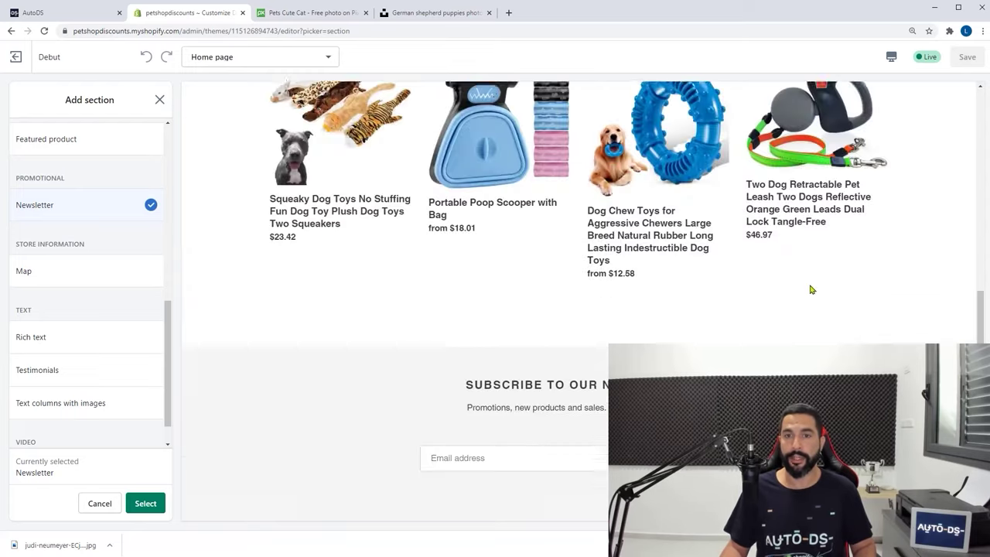
scroll(588, 278, "down", 5)
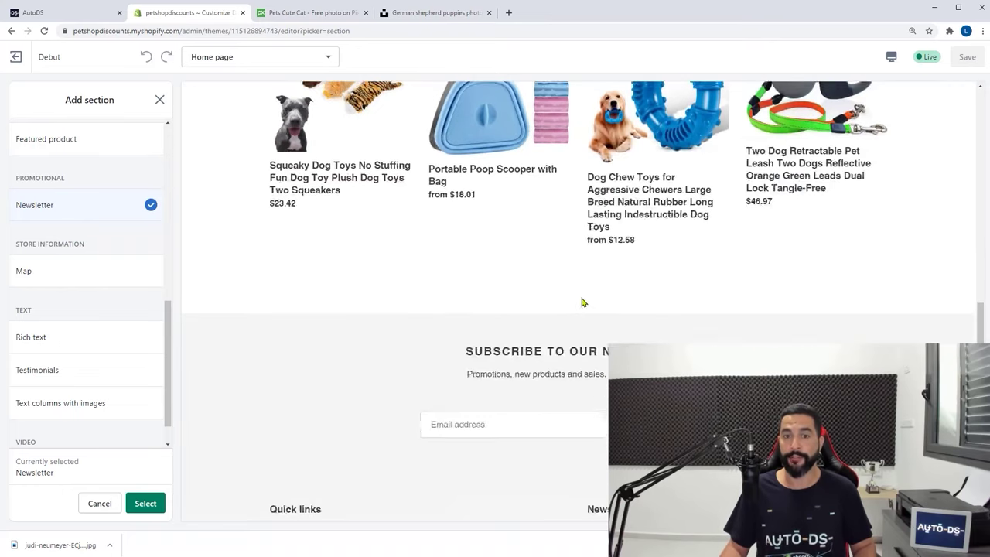
scroll(533, 193, "up", 2)
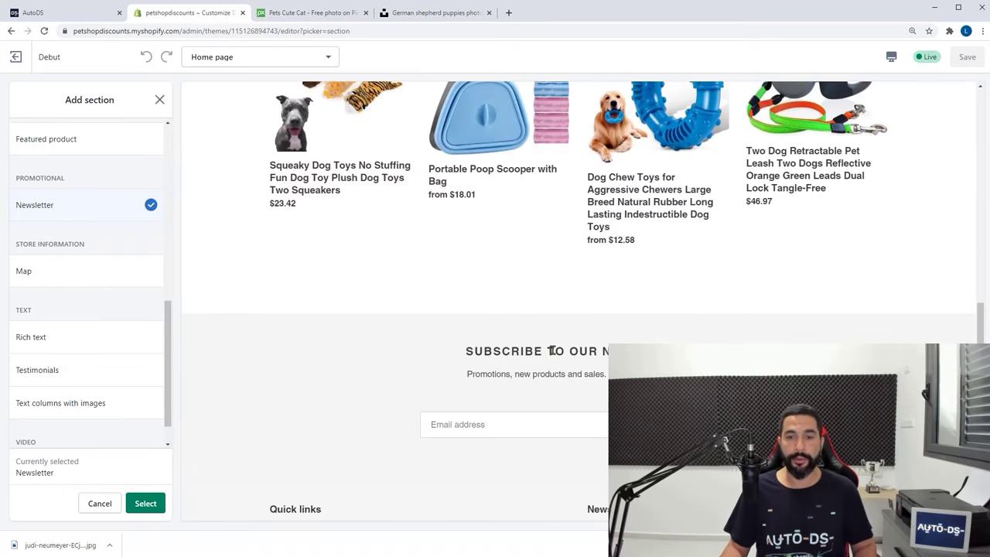
left_click(147, 503)
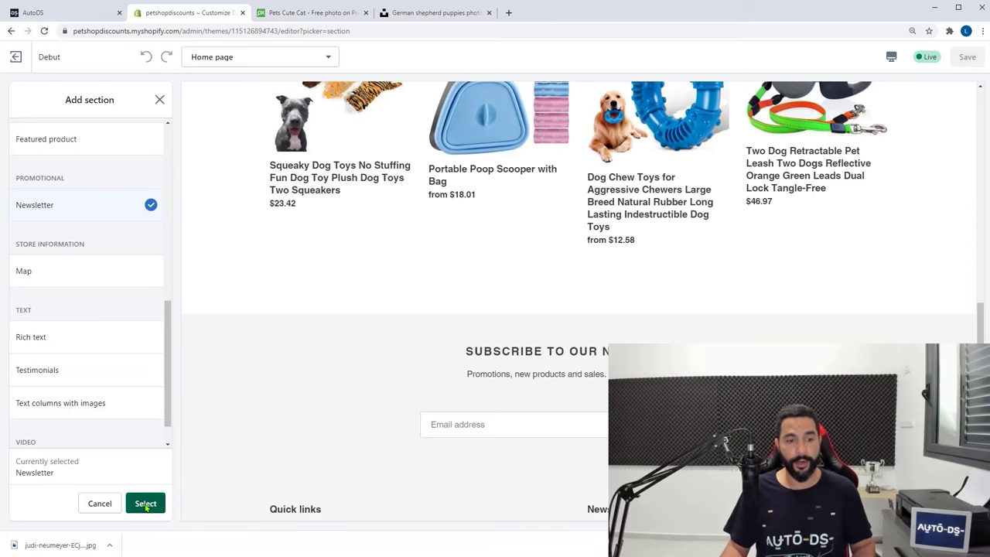
Replace the newsletter heading with 'Let's Keep In Touch' and go back to the section list
left_click_drag(144, 175, 5, 184)
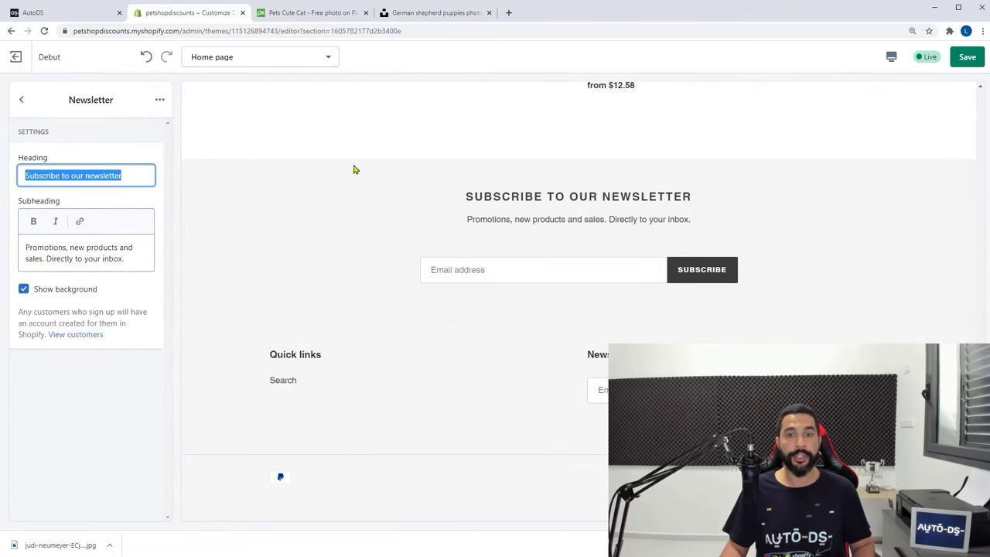
left_click(110, 175)
left_click_drag(127, 175, 7, 183)
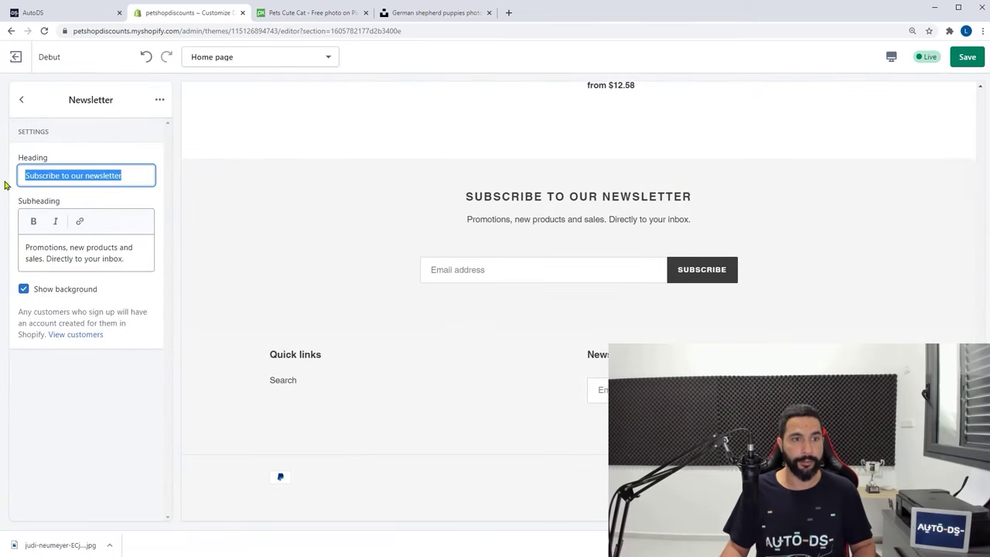
type("Let's ")
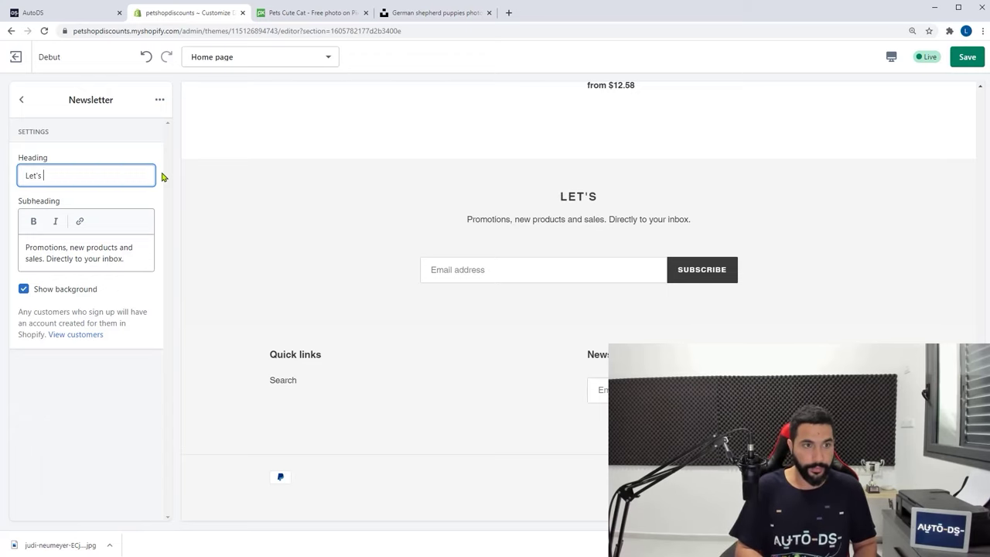
type("Keep In Toiu")
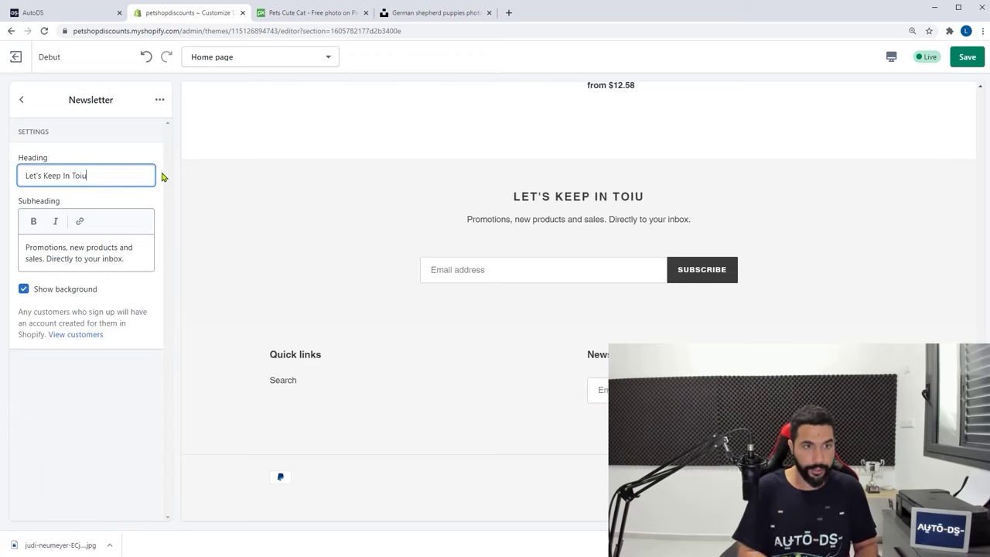
key("BackSpace")
key("BackSpace")
type("uch")
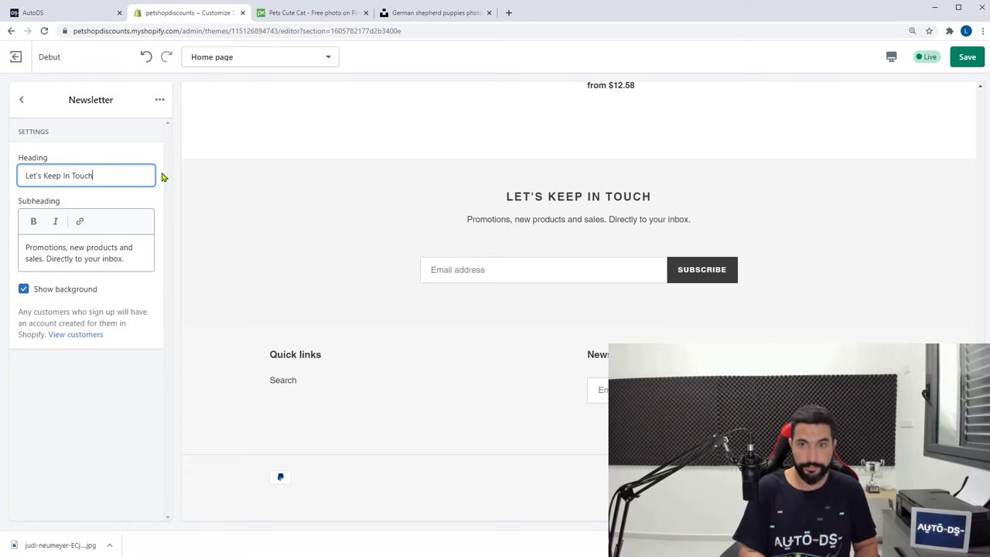
left_click(21, 99)
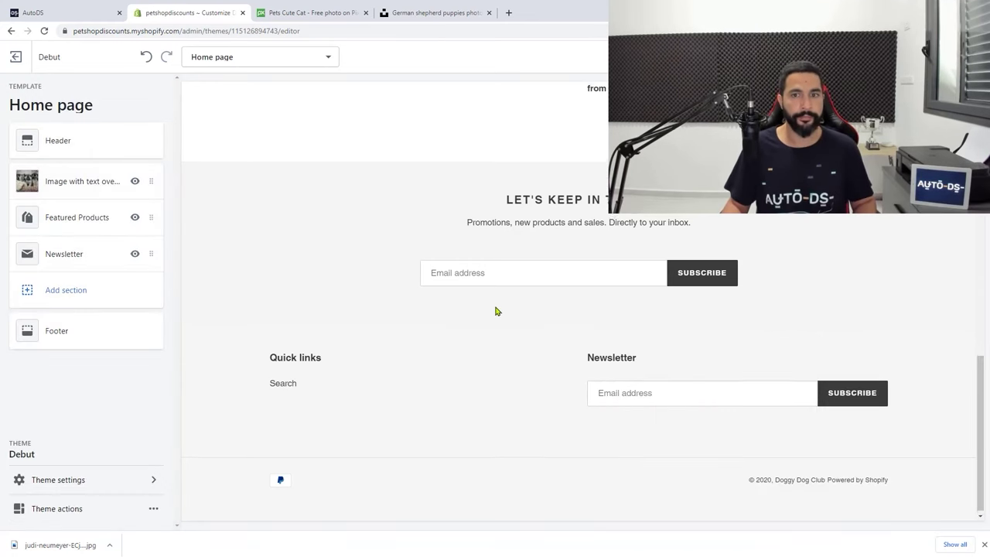
scroll(498, 310, "up", 3)
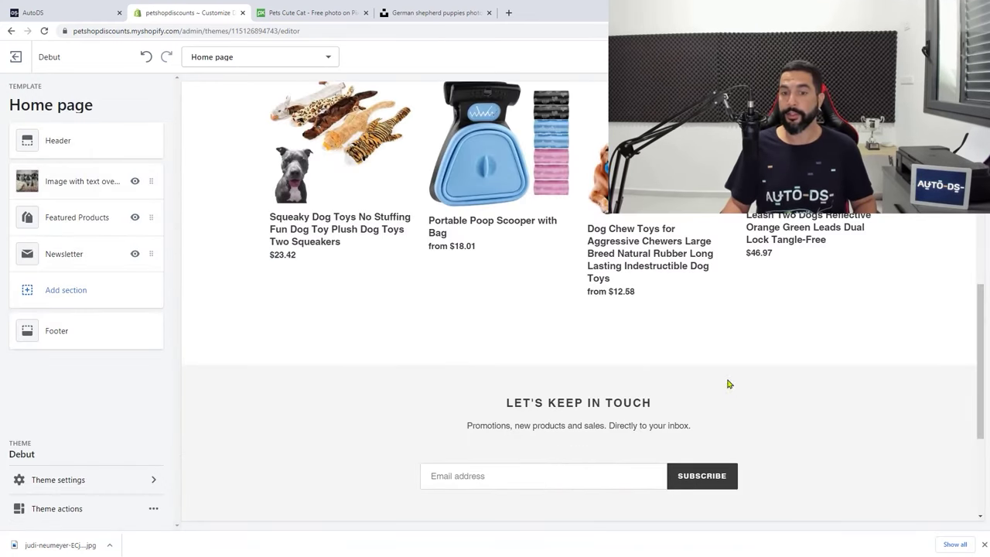
scroll(588, 433, "up", 2)
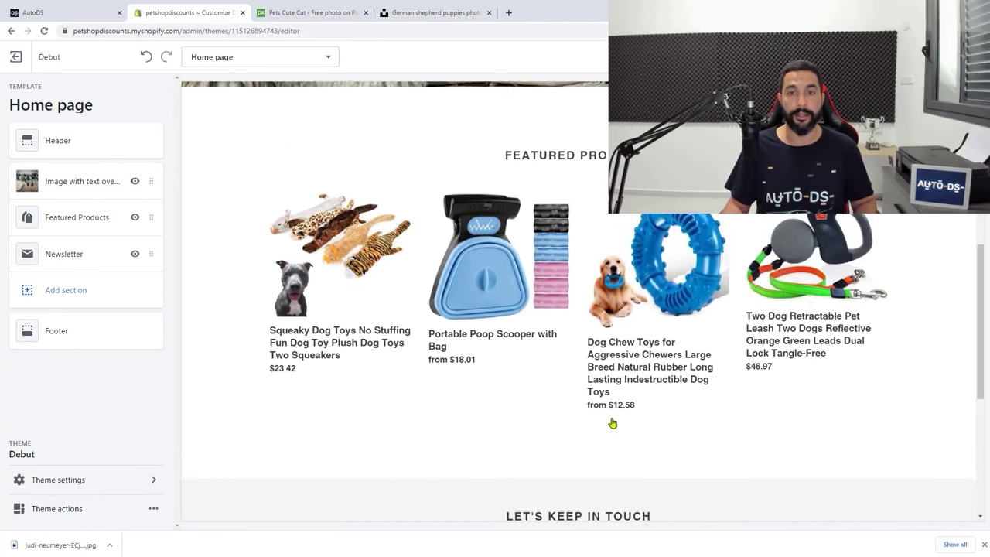
scroll(578, 333, "down", 2)
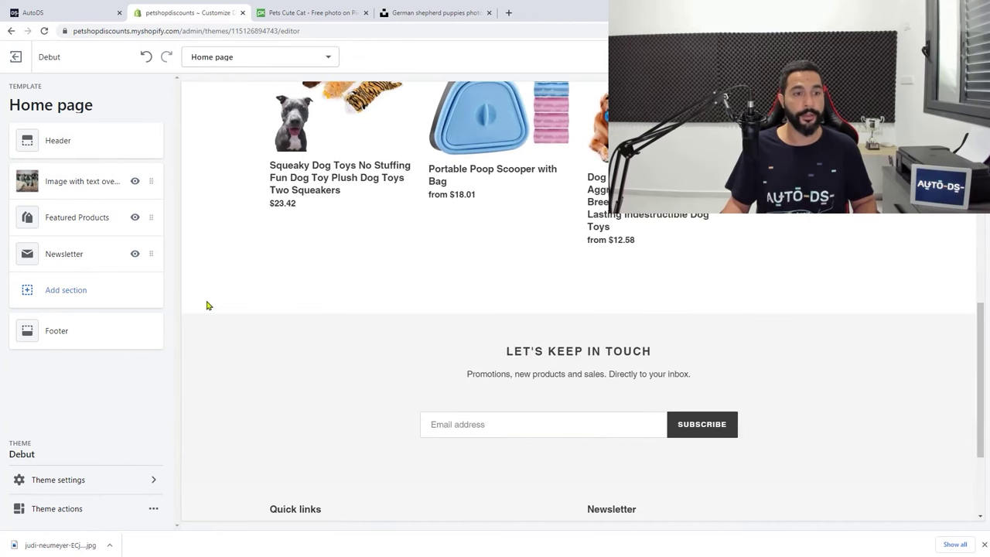
scroll(487, 321, "down", 12)
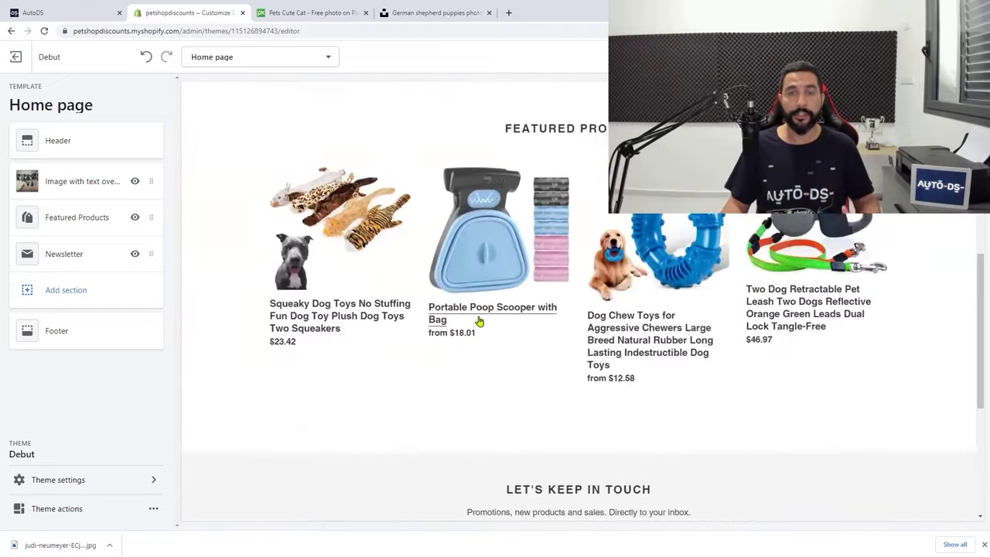
scroll(472, 316, "up", 11)
scroll(473, 325, "up", 1)
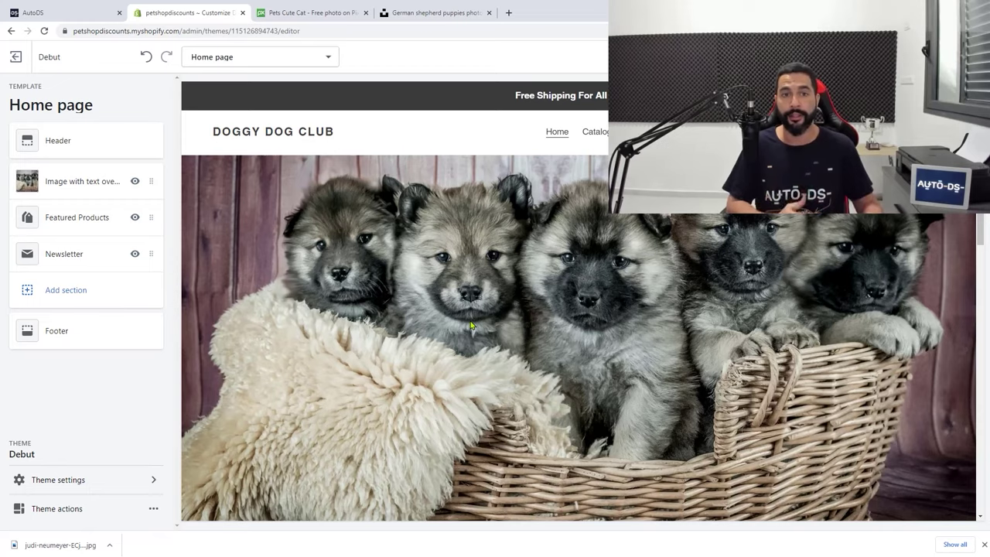
scroll(503, 302, "down", 15)
scroll(487, 299, "up", 15)
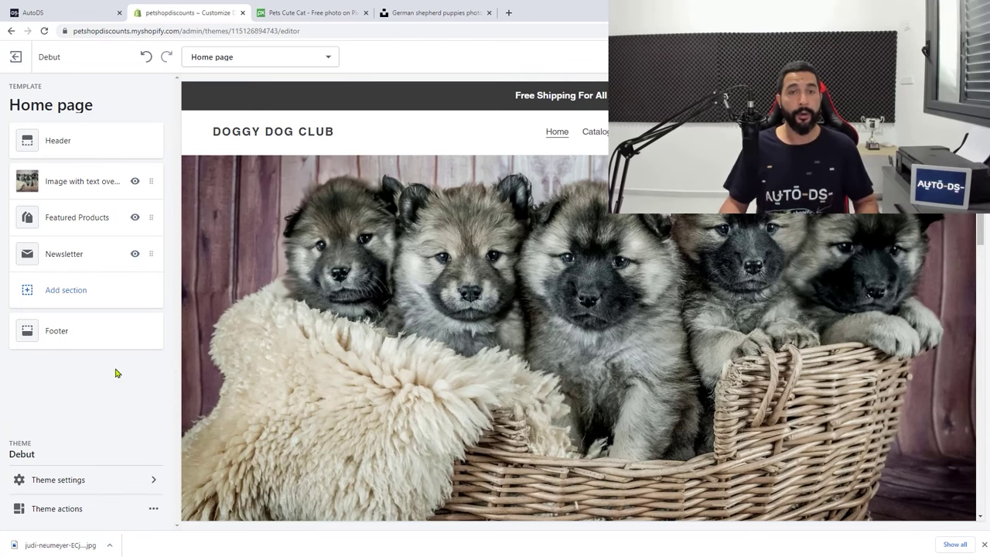
Browse the theme's Colors and Typography settings, ending on the Theme settings list
left_click(72, 480)
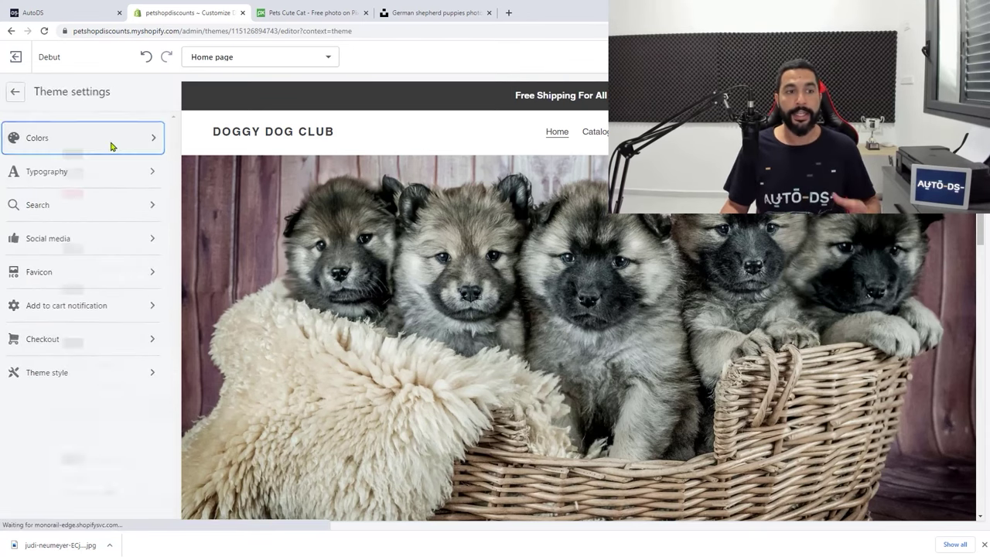
left_click(111, 146)
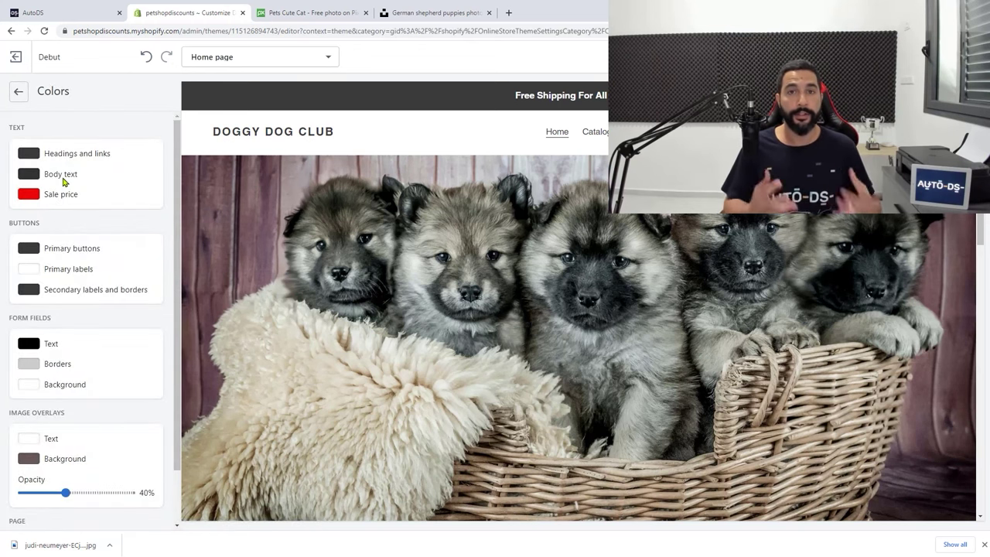
scroll(73, 217, "down", 1)
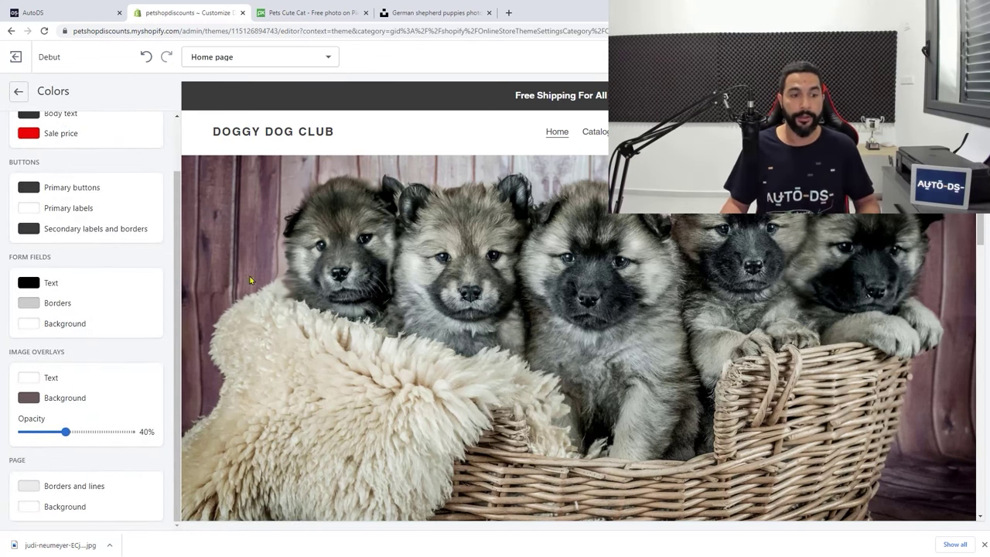
scroll(363, 259, "down", 1)
scroll(356, 256, "down", 5)
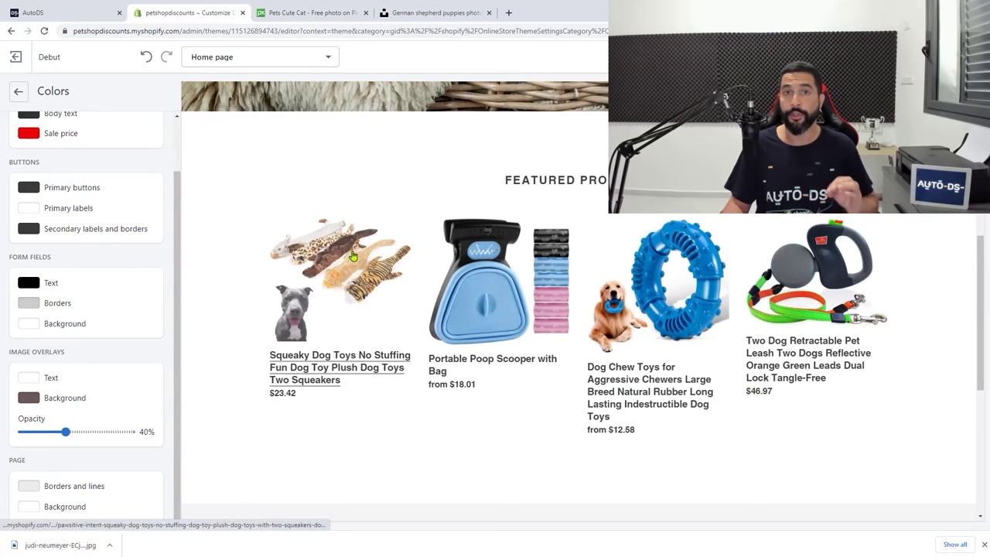
scroll(353, 251, "up", 5)
scroll(130, 243, "up", 1)
scroll(130, 244, "up", 1)
left_click(19, 91)
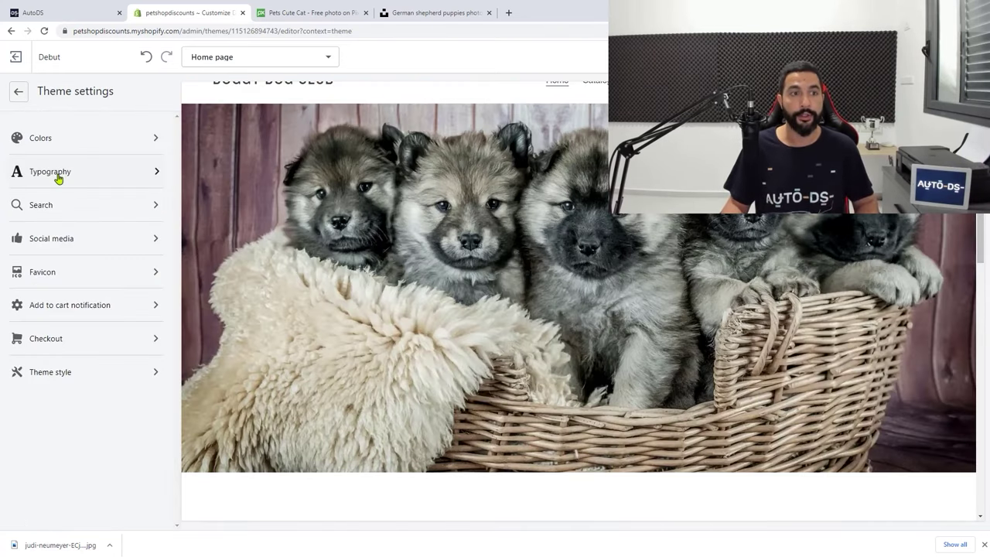
left_click(58, 175)
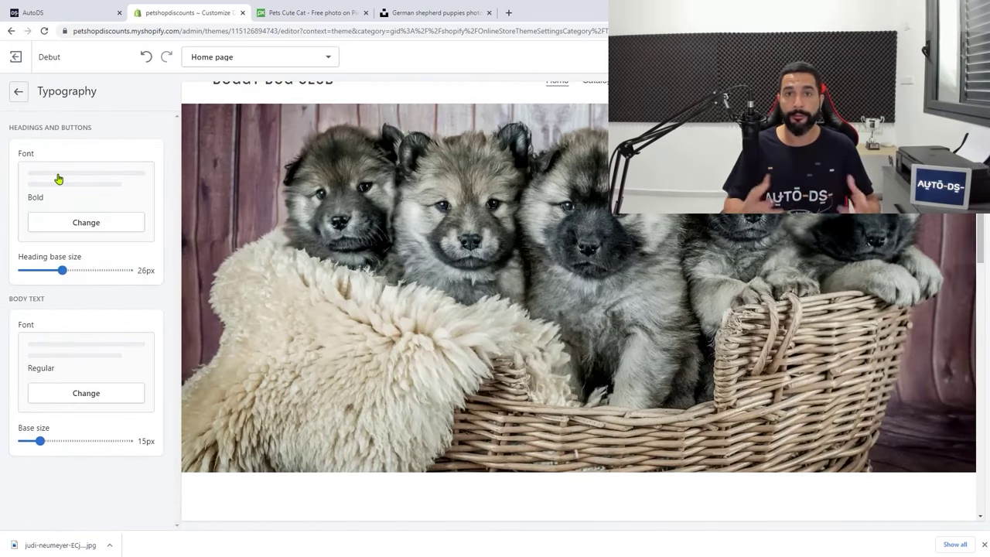
left_click(19, 91)
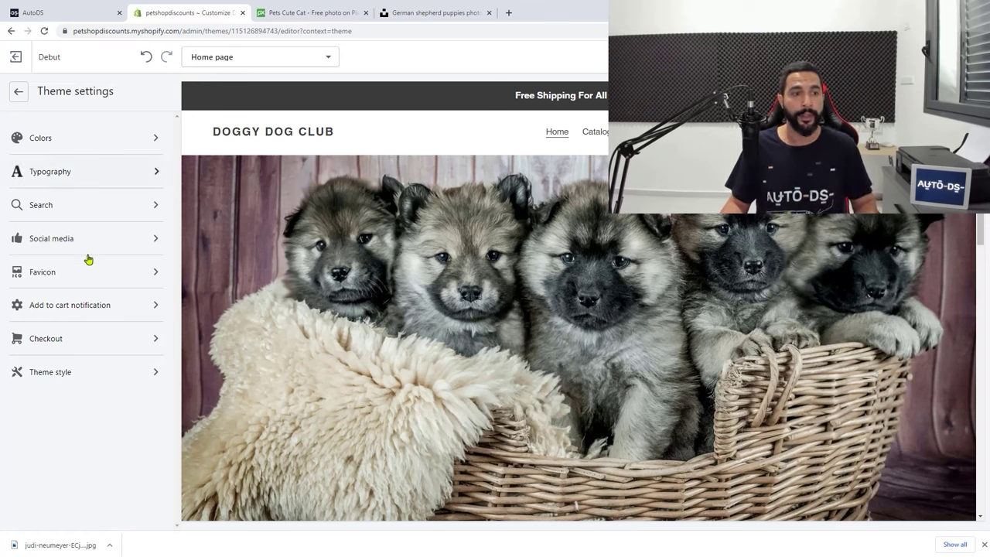
Upload favicon.png and apply it as the theme's favicon
left_click(47, 279)
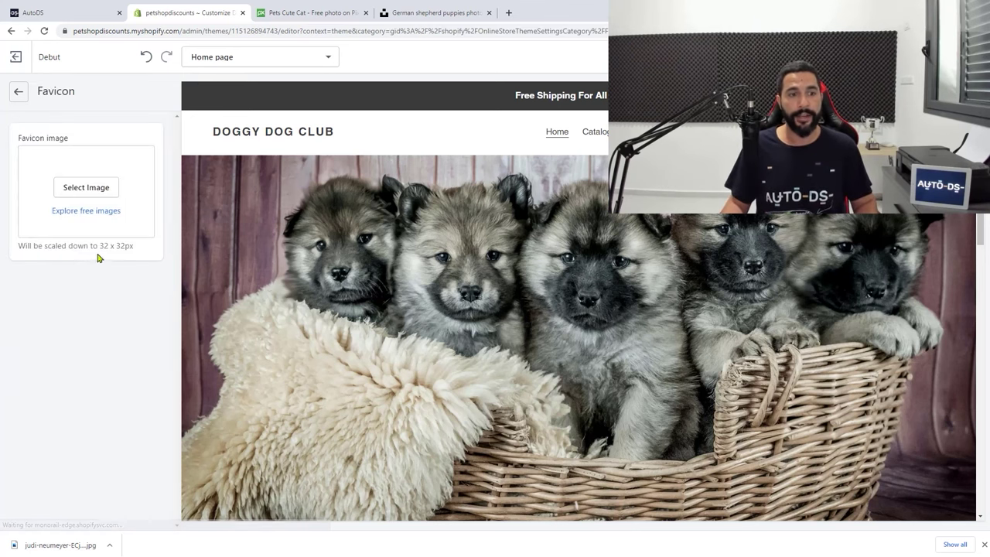
left_click(87, 190)
left_click(74, 192)
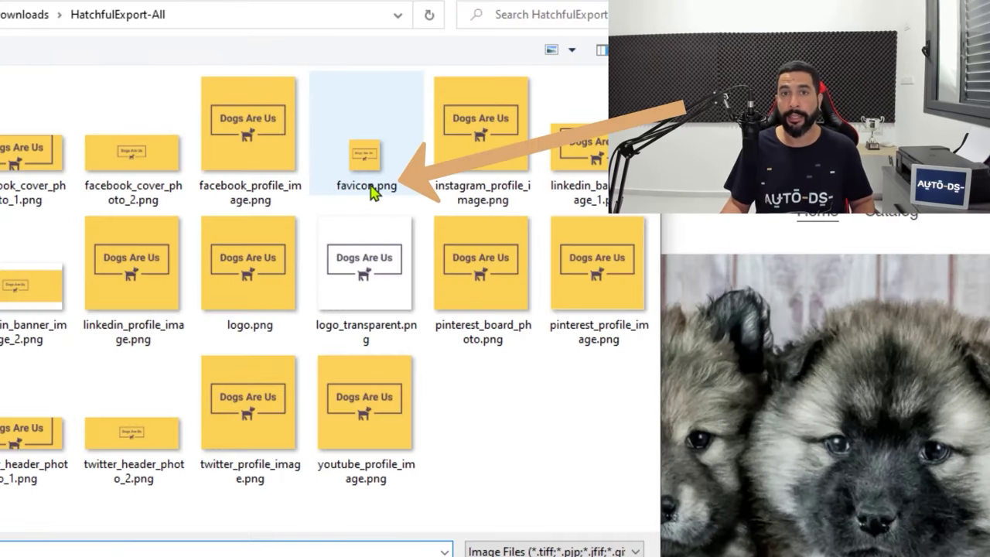
left_click(370, 191)
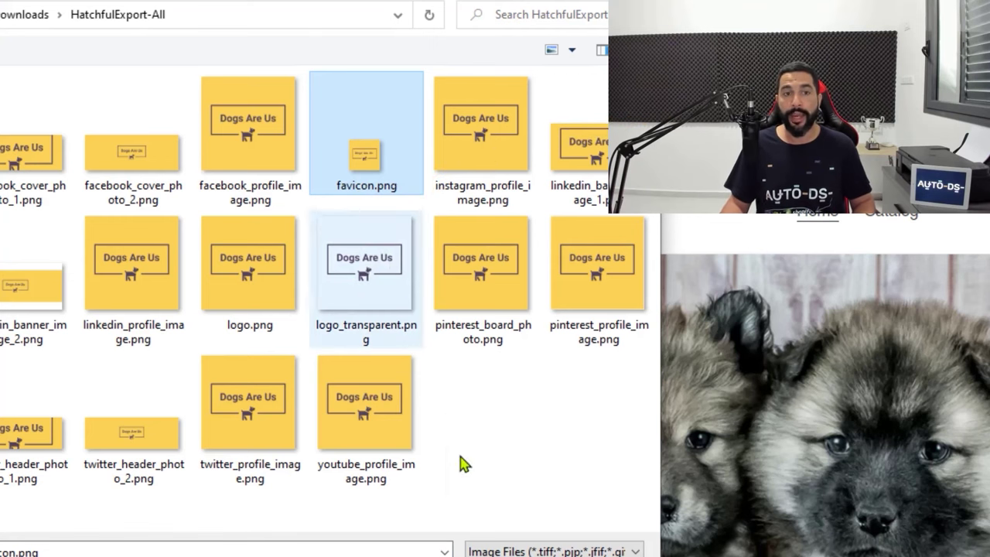
key("Return")
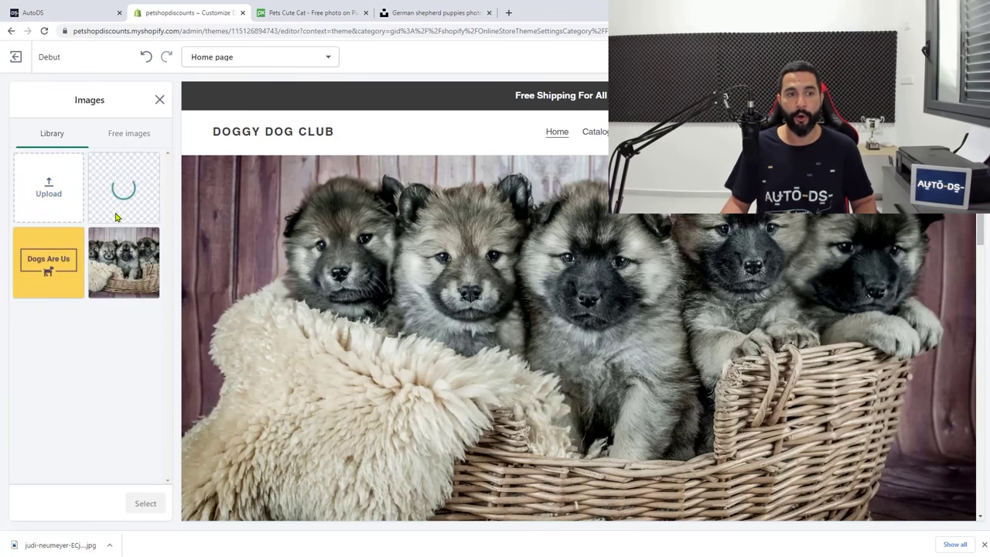
left_click(121, 197)
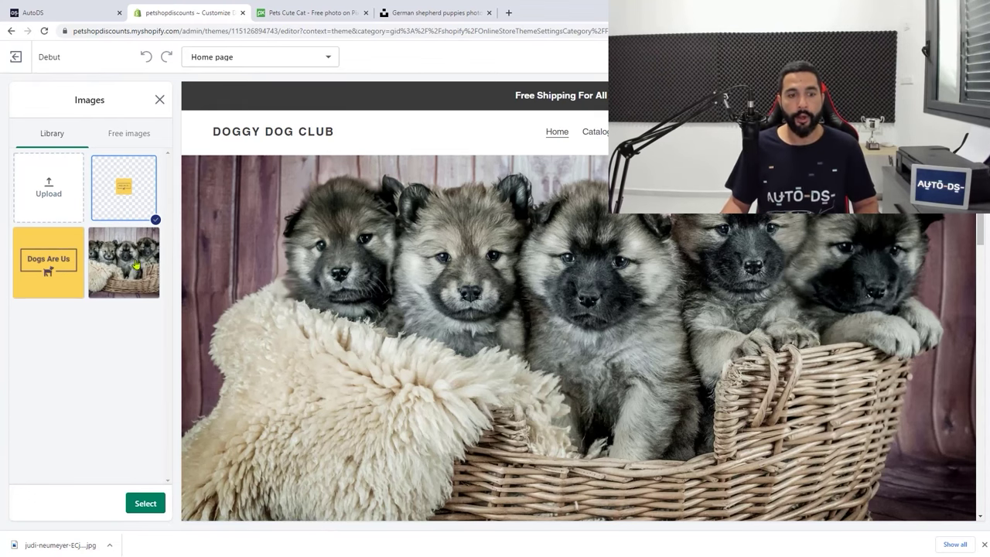
left_click(151, 503)
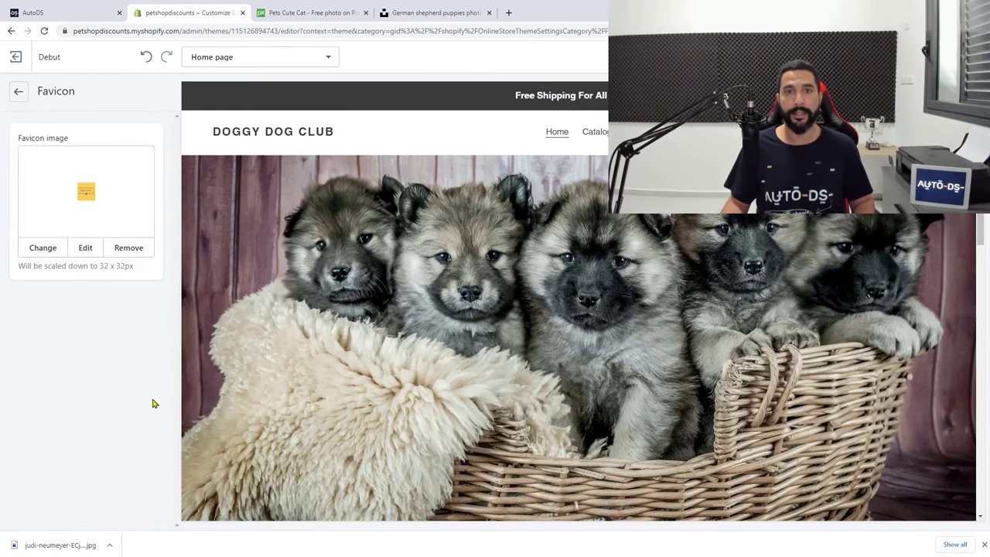
left_click(19, 90)
Save the theme changes
scroll(410, 257, "down", 2)
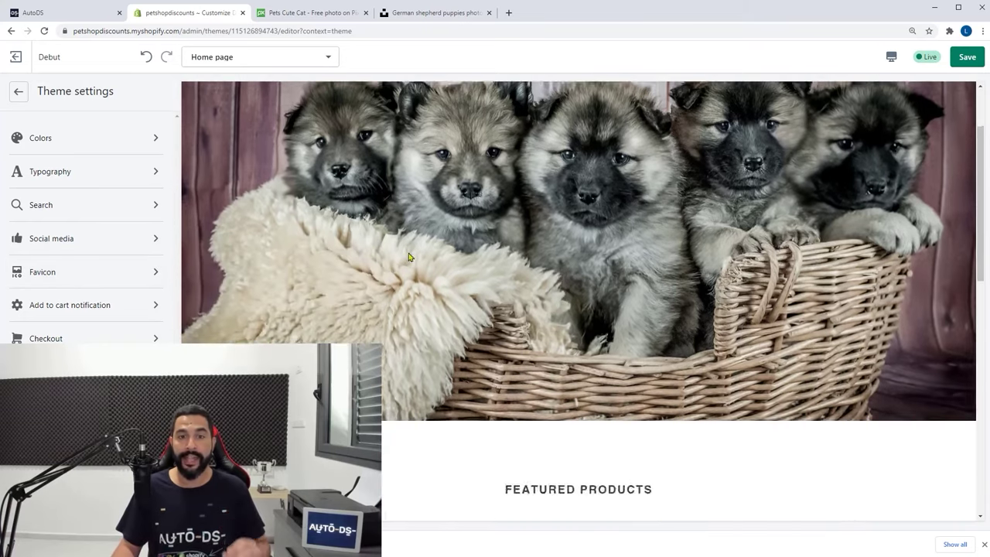
scroll(410, 257, "down", 1)
left_click(968, 57)
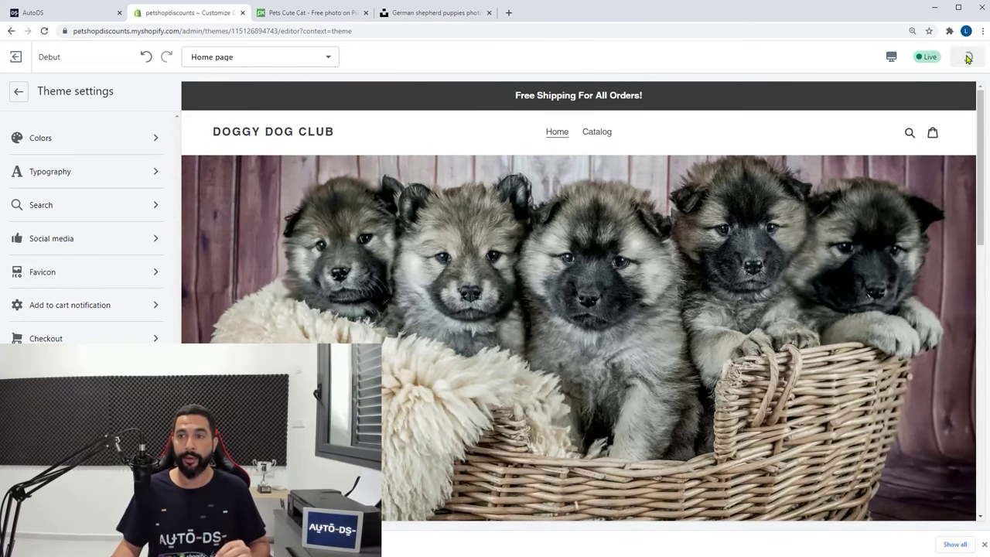
Check the storefront in the mobile and desktop previews, then exit the theme editor
left_click(891, 58)
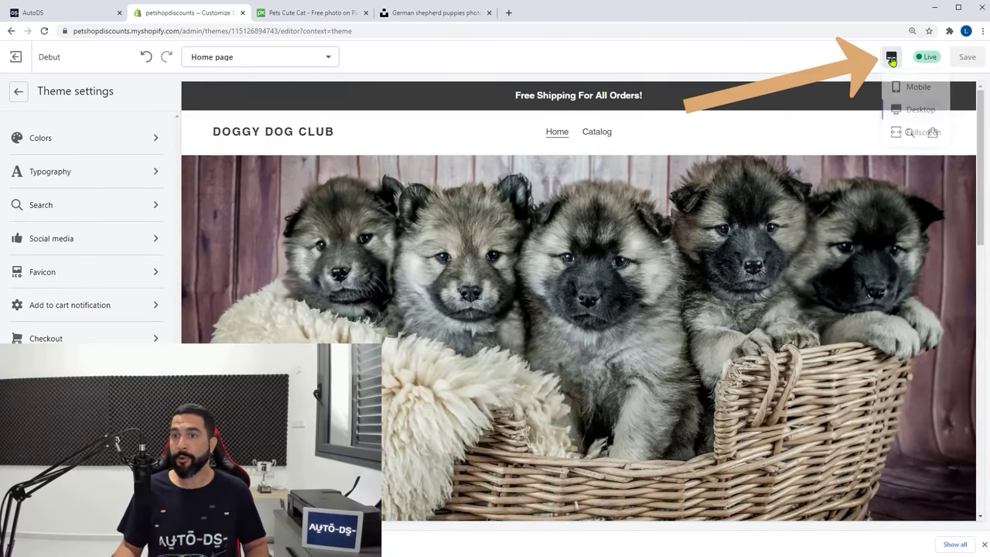
left_click(898, 91)
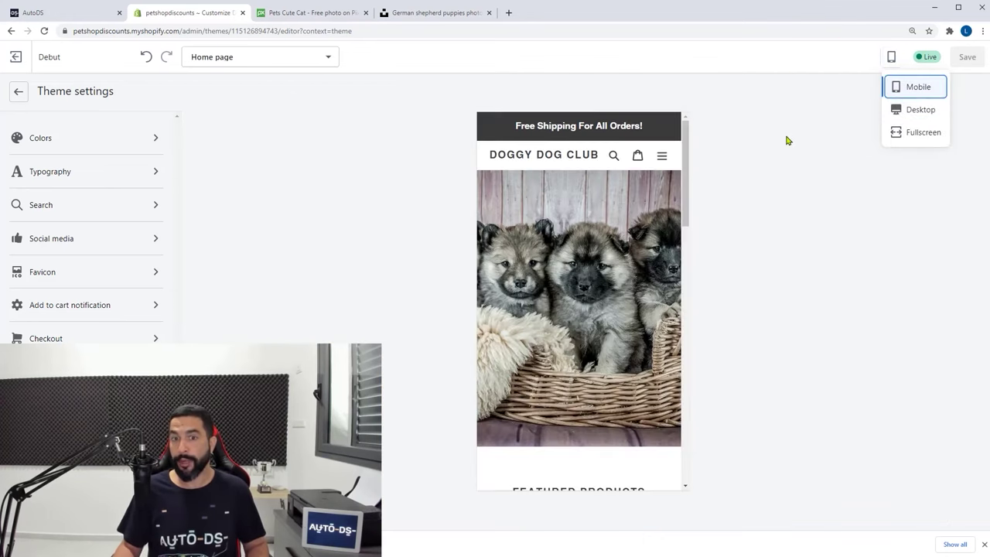
scroll(639, 161, "down", 2)
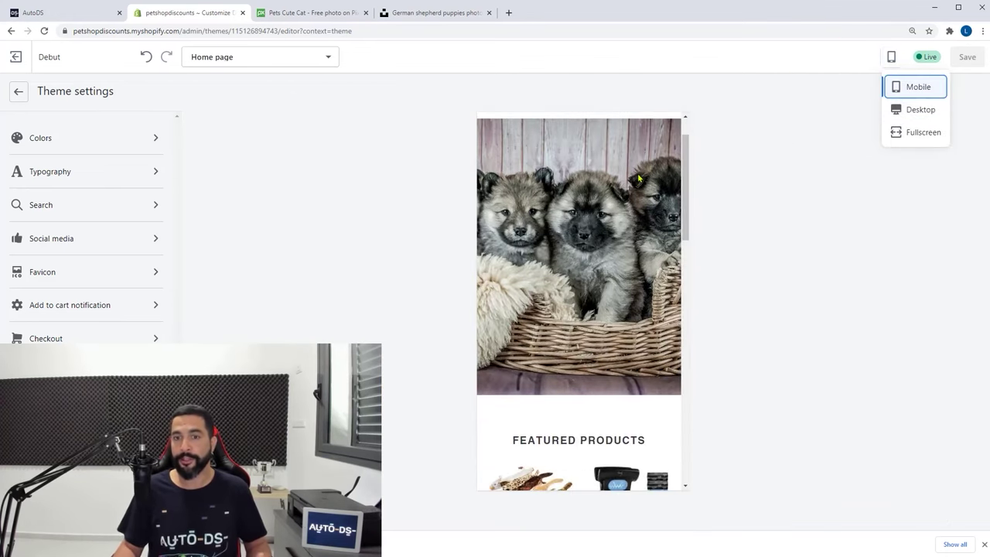
scroll(628, 193, "up", 2)
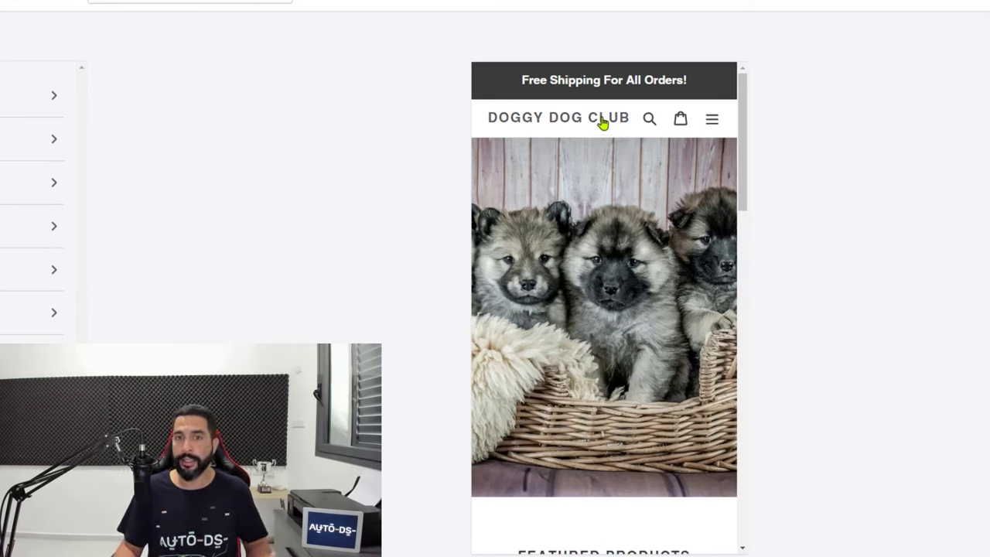
scroll(600, 127, "down", 1)
scroll(596, 133, "down", 1)
scroll(623, 116, "up", 2)
scroll(631, 174, "down", 2)
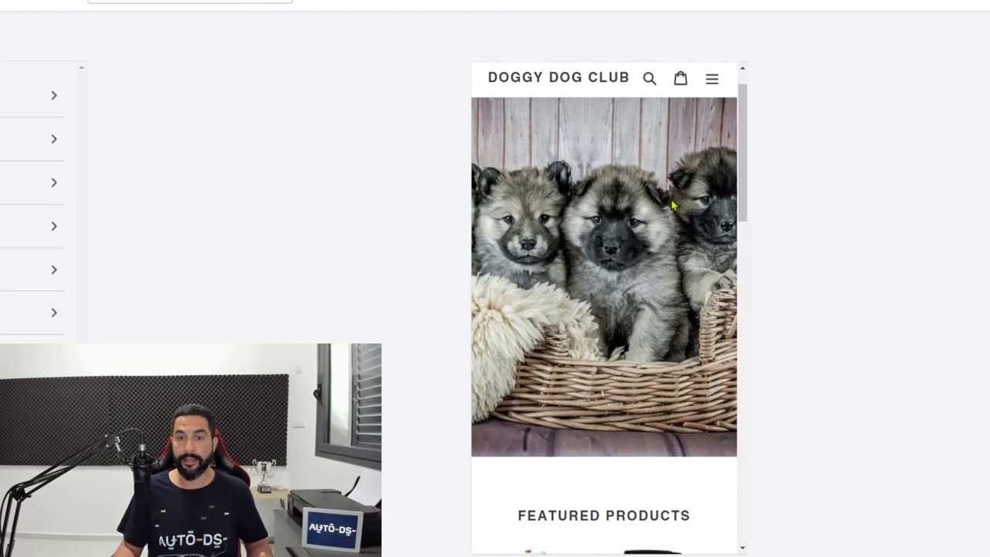
scroll(630, 174, "down", 3)
left_click_drag(745, 194, 743, 265)
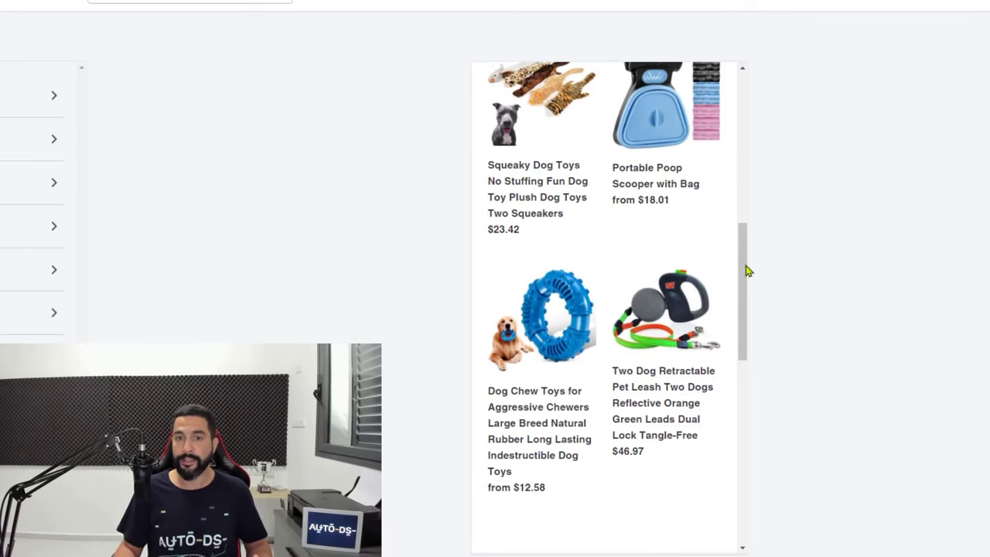
left_click_drag(743, 308, 743, 385)
scroll(741, 373, "down", 2)
scroll(740, 372, "down", 2)
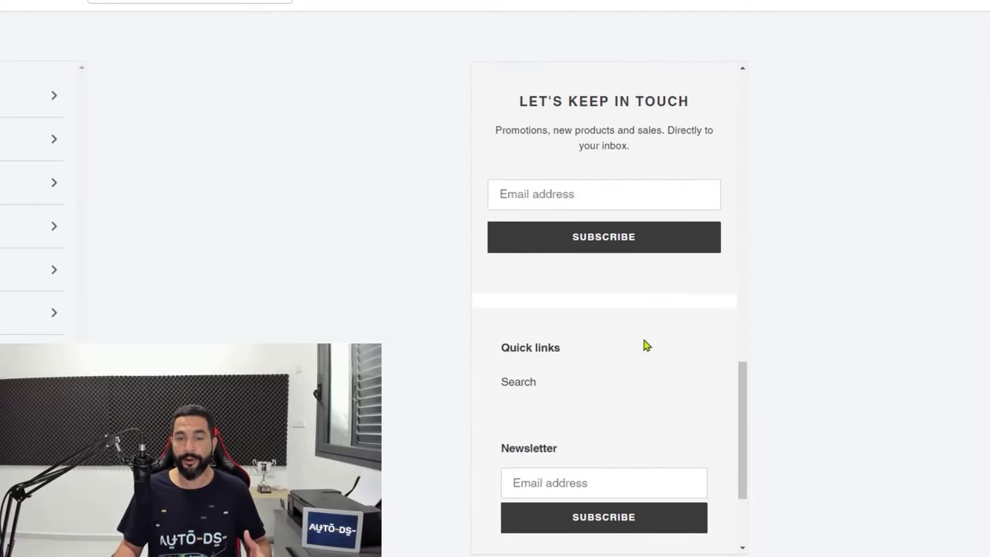
scroll(741, 342, "up", 4)
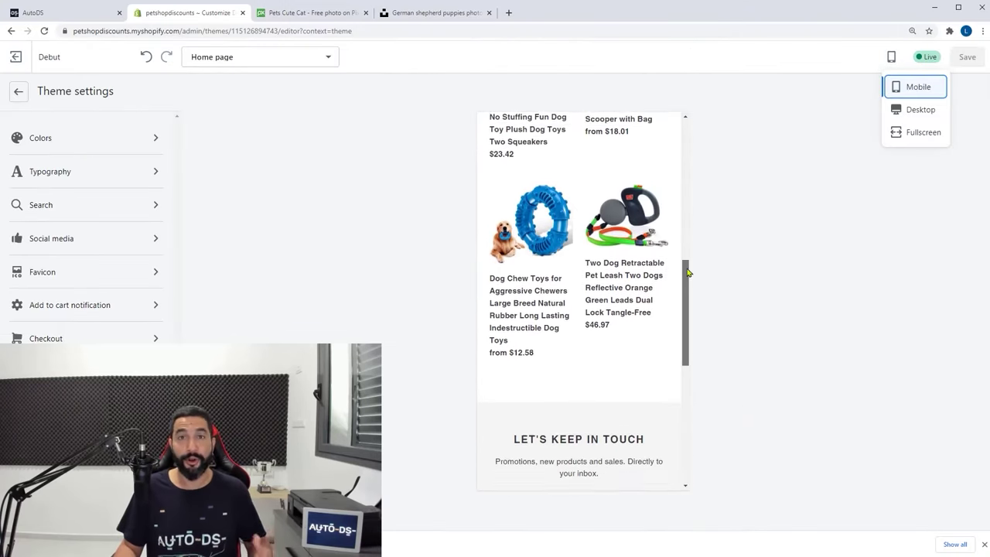
left_click_drag(687, 270, 688, 250)
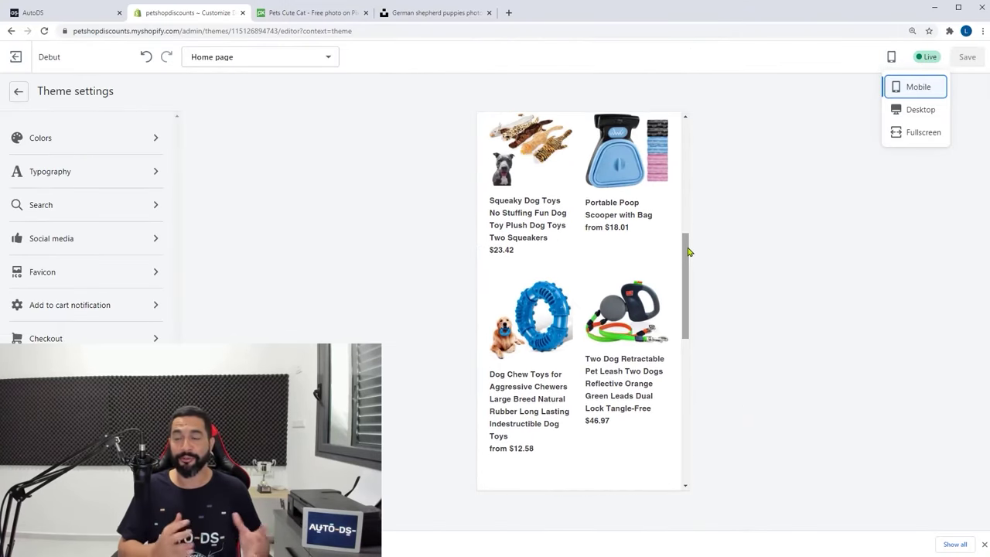
left_click(928, 110)
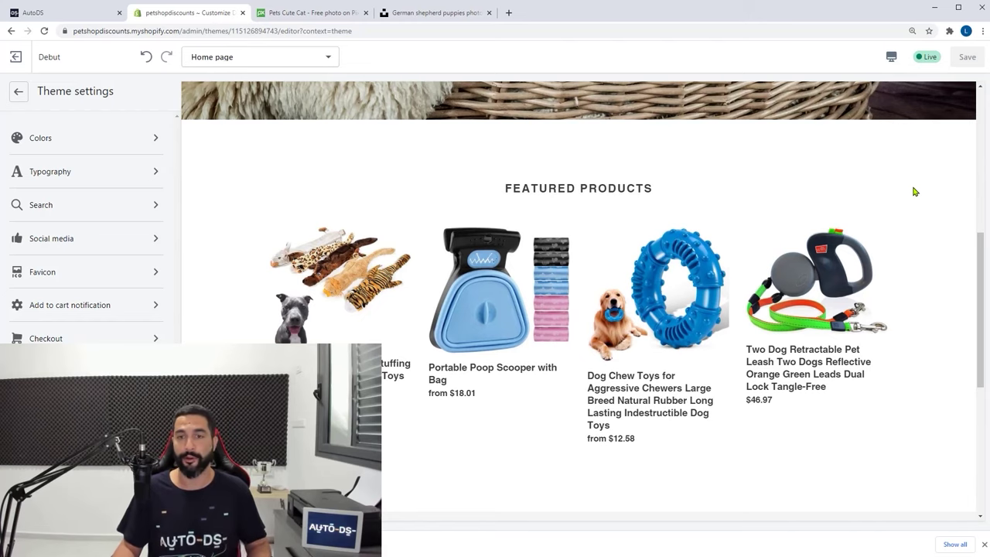
left_click(17, 58)
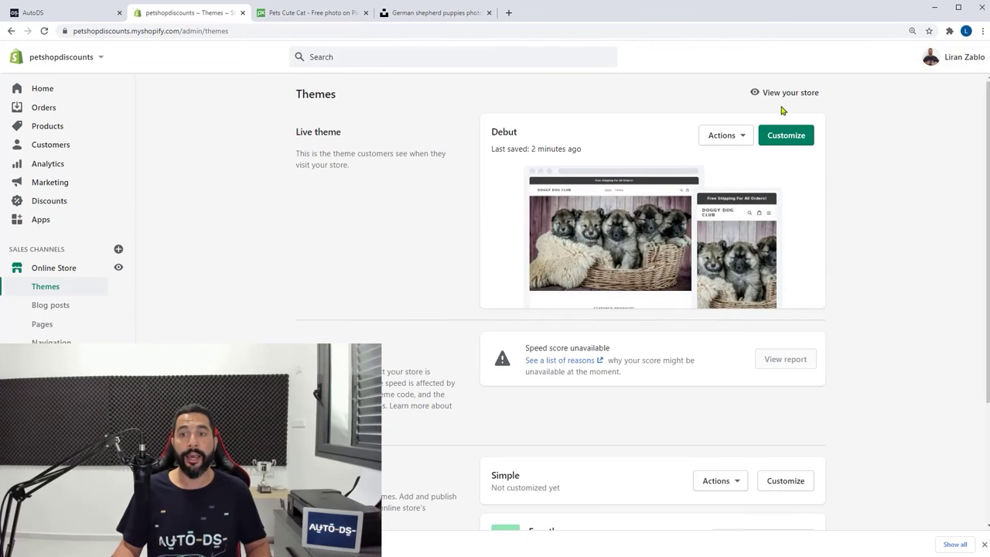
Open the live Doggy Dog Club storefront in a new tab and scroll the homepage
left_click(782, 92)
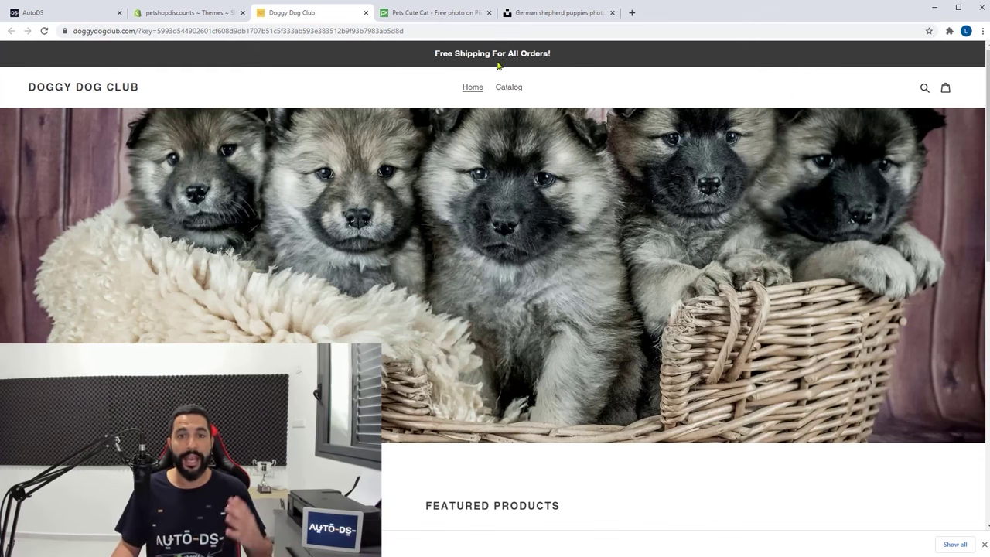
scroll(557, 136, "down", 1)
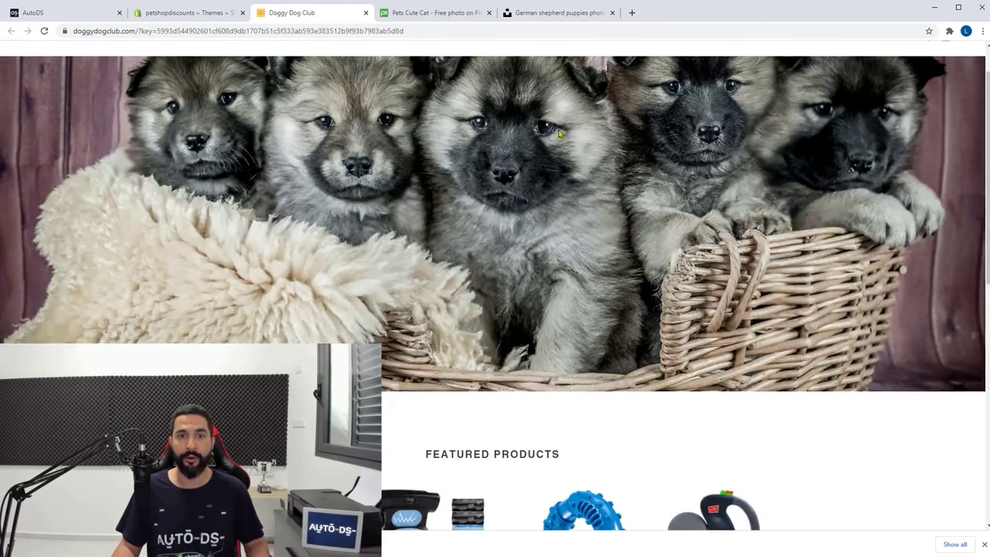
scroll(364, 127, "up", 1)
scroll(554, 184, "down", 3)
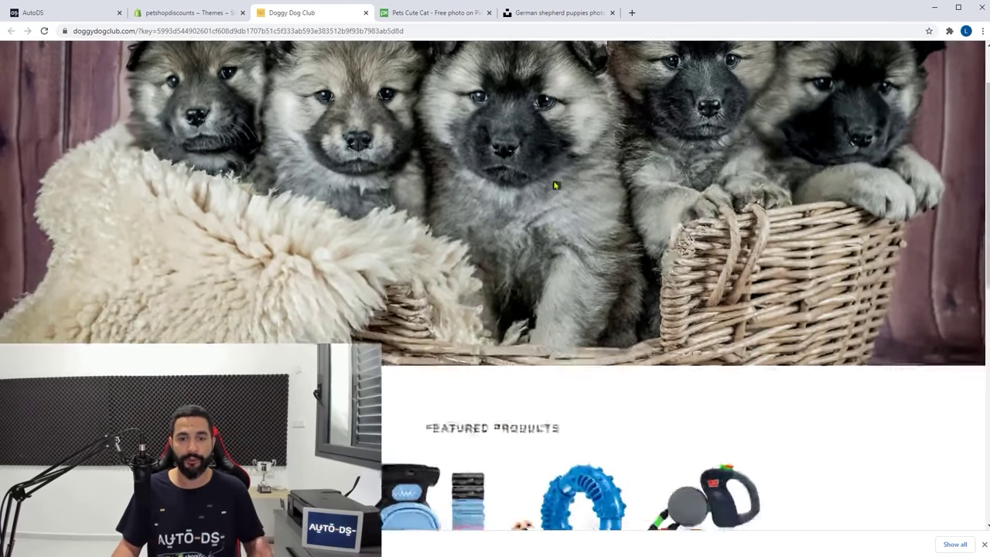
scroll(743, 271, "down", 4)
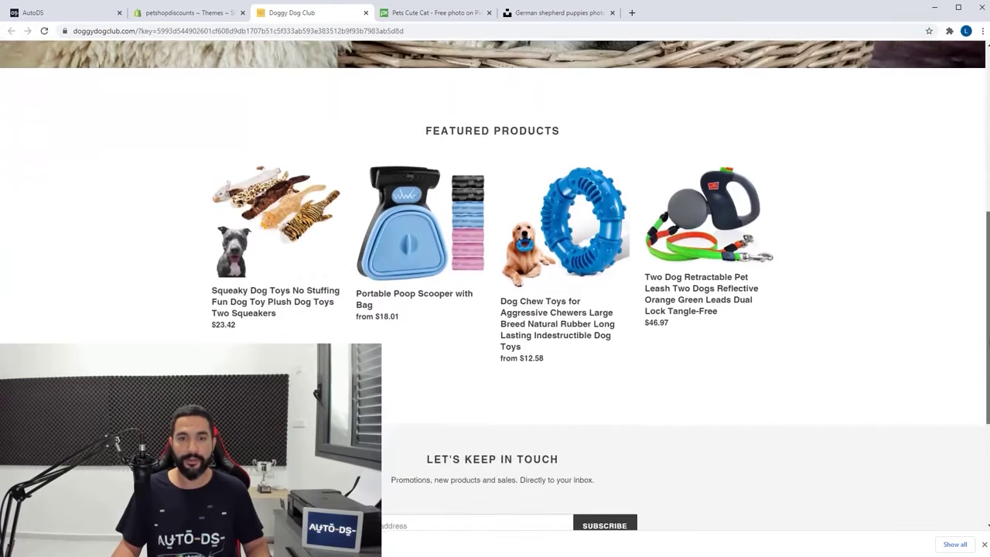
Look over the Two Dog Retractable Pet Leash product page
left_click(699, 213)
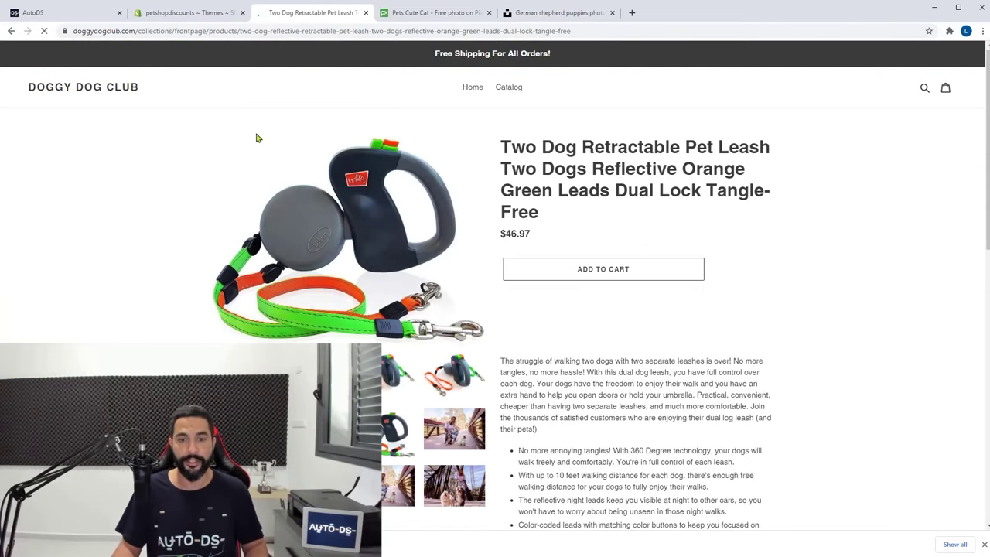
scroll(666, 164, "down", 2)
scroll(701, 166, "down", 1)
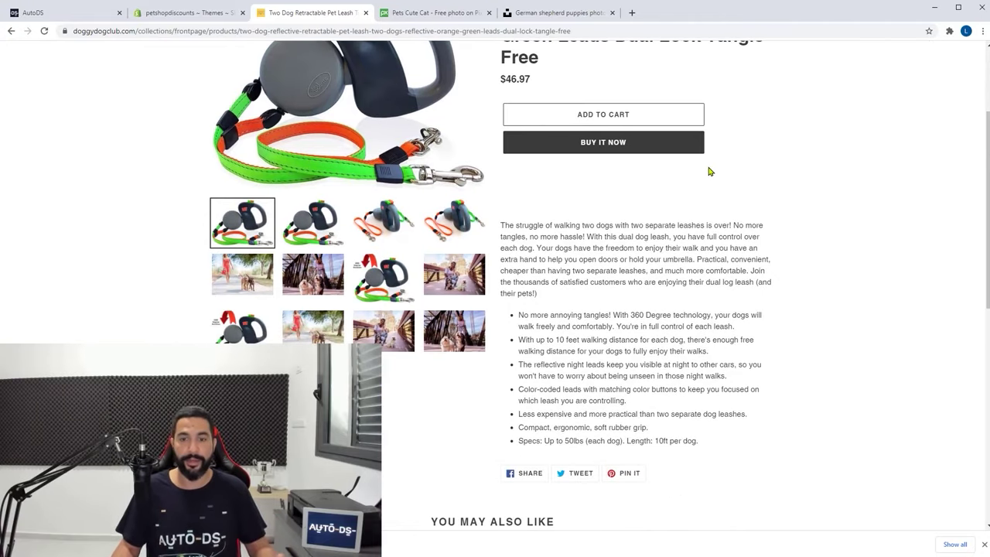
scroll(770, 231, "down", 3)
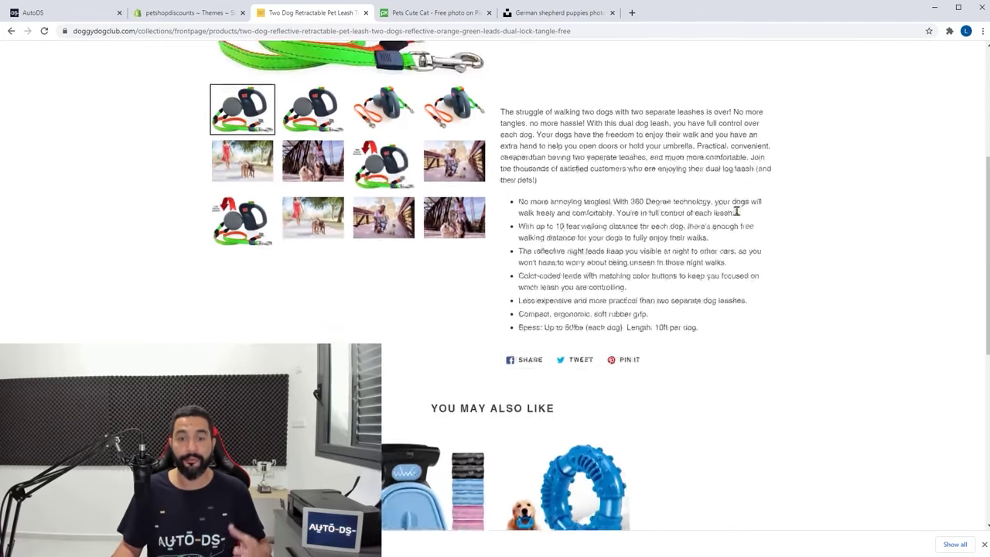
scroll(706, 234, "down", 1)
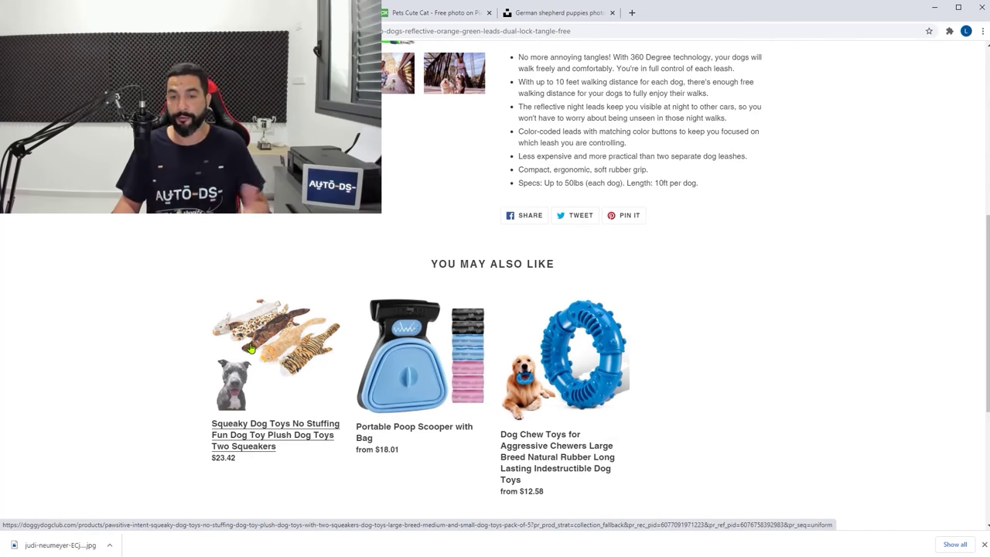
scroll(526, 247, "up", 5)
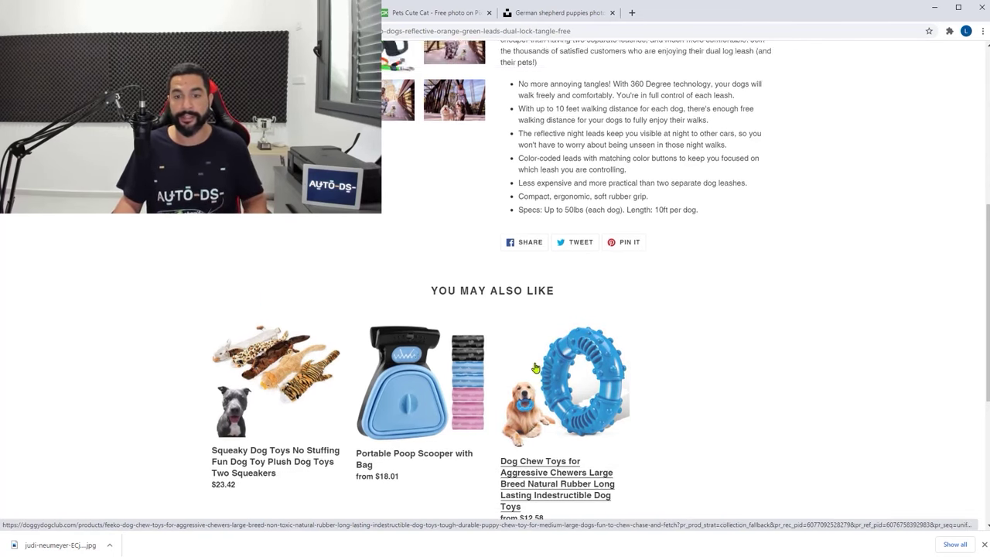
scroll(525, 246, "up", 1)
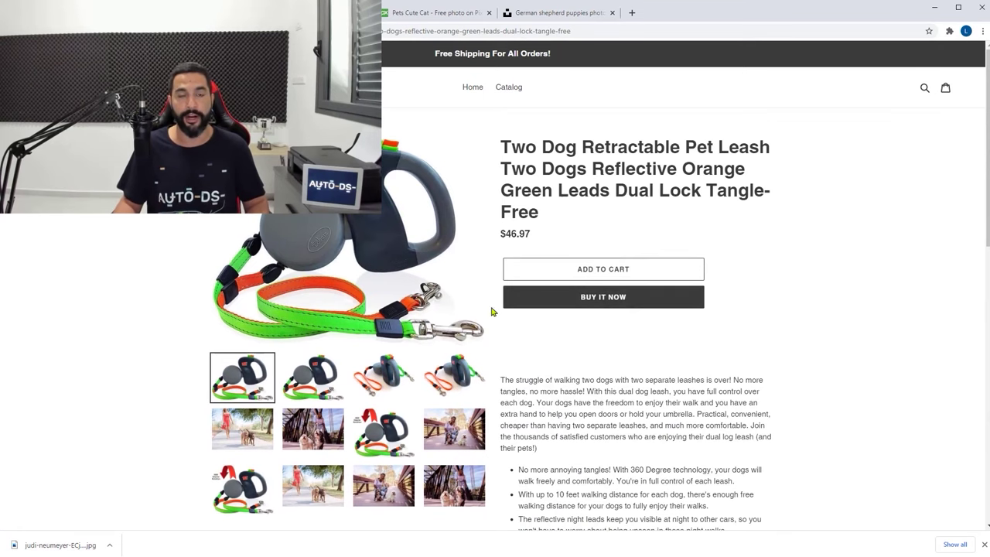
Go back to the storefront homepage and scroll through it again
key("alt+Left")
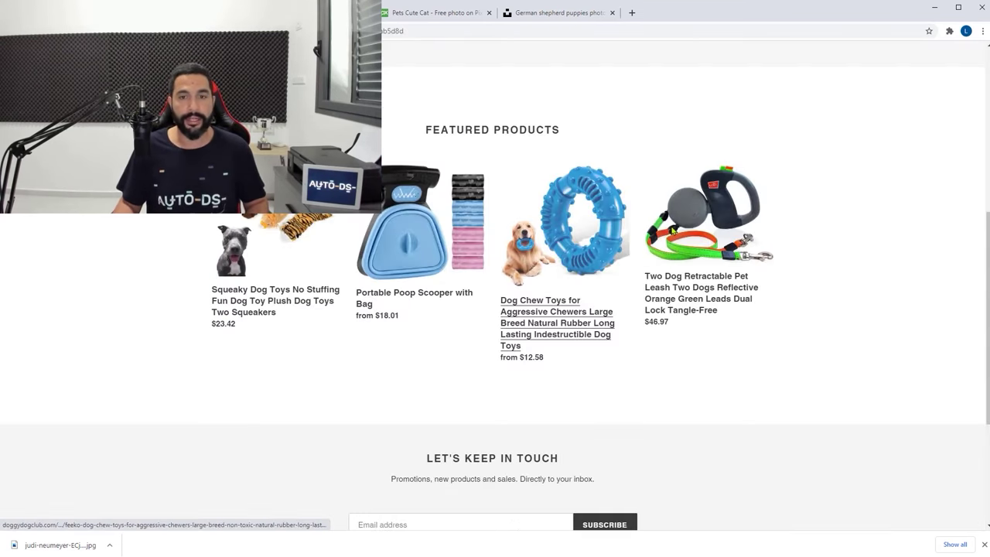
scroll(805, 231, "down", 3)
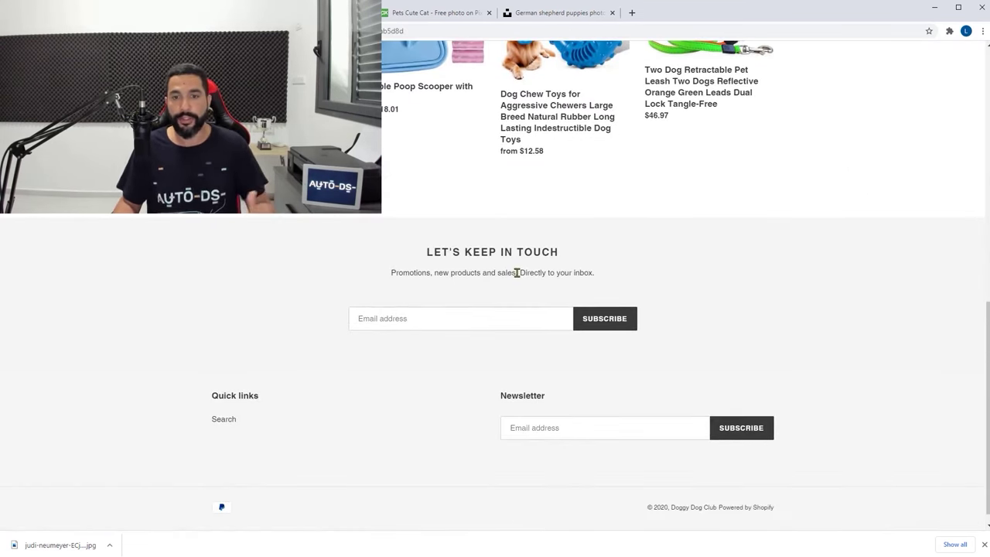
scroll(776, 363, "down", 1)
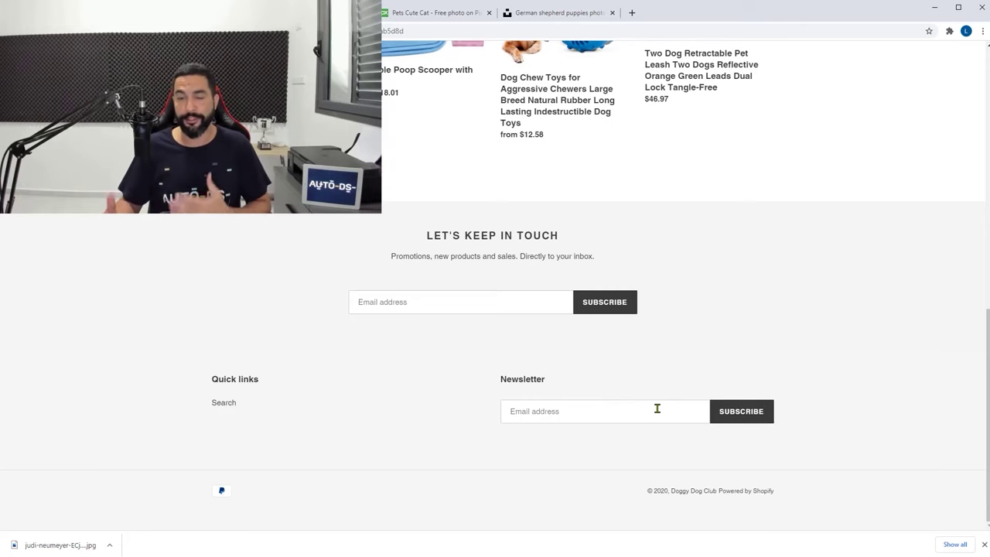
scroll(657, 408, "up", 2)
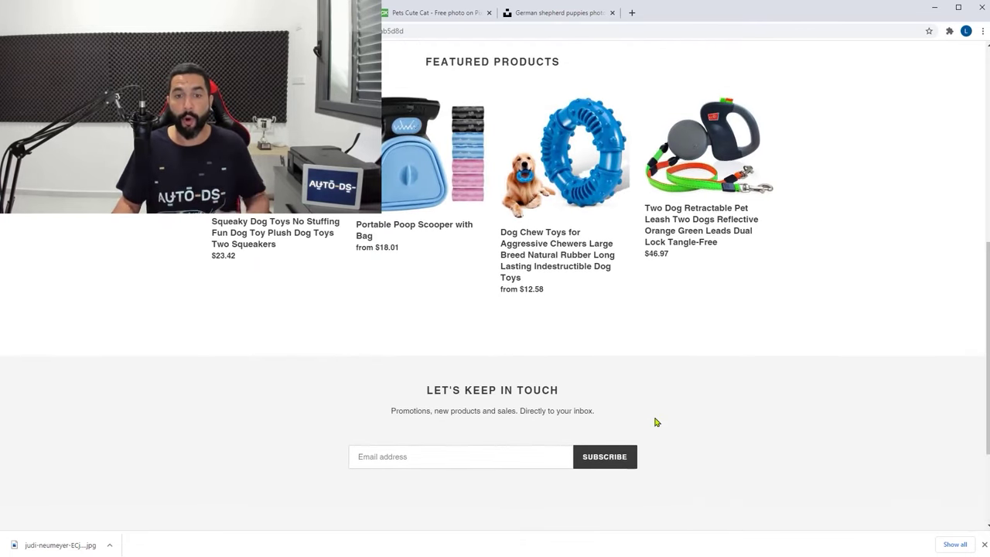
scroll(657, 421, "up", 6)
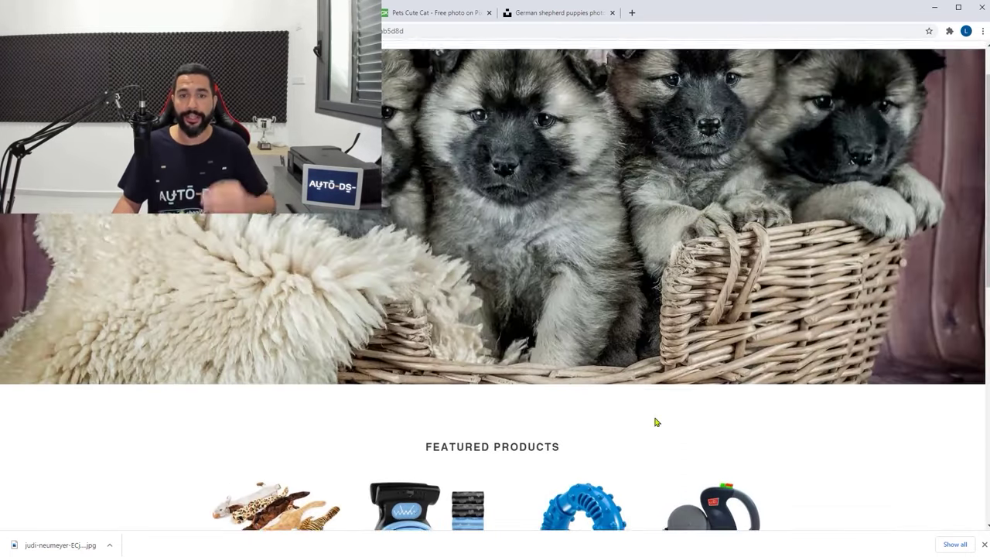
scroll(657, 422, "down", 4)
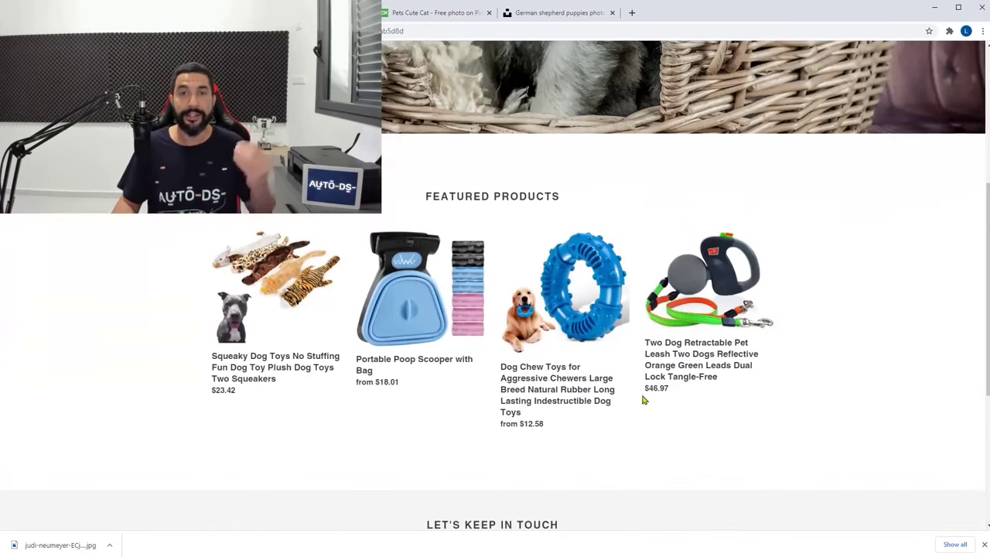
scroll(640, 393, "up", 2)
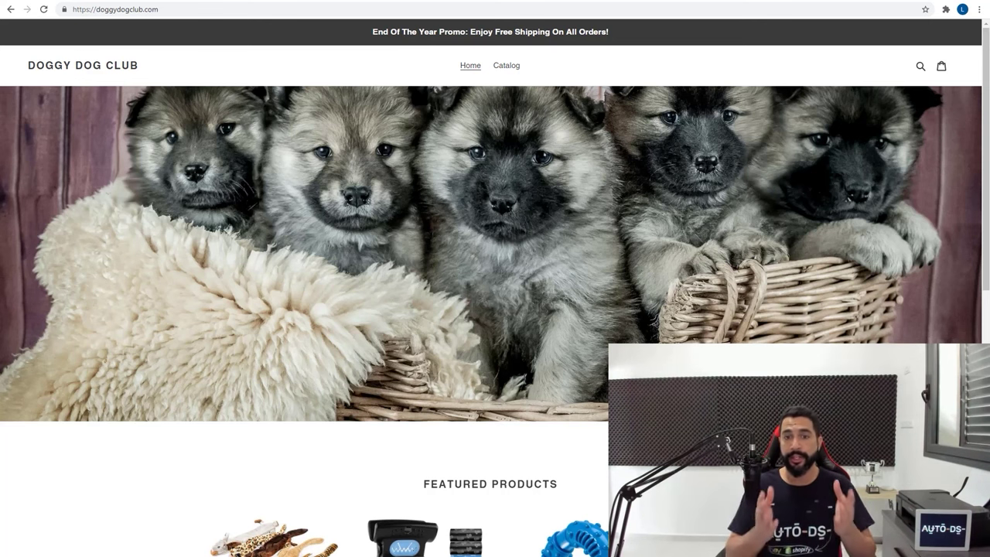
Scroll the live homepage past the End Of The Year Promo bar, puppy hero and Featured Products
scroll(393, 352, "down", 2)
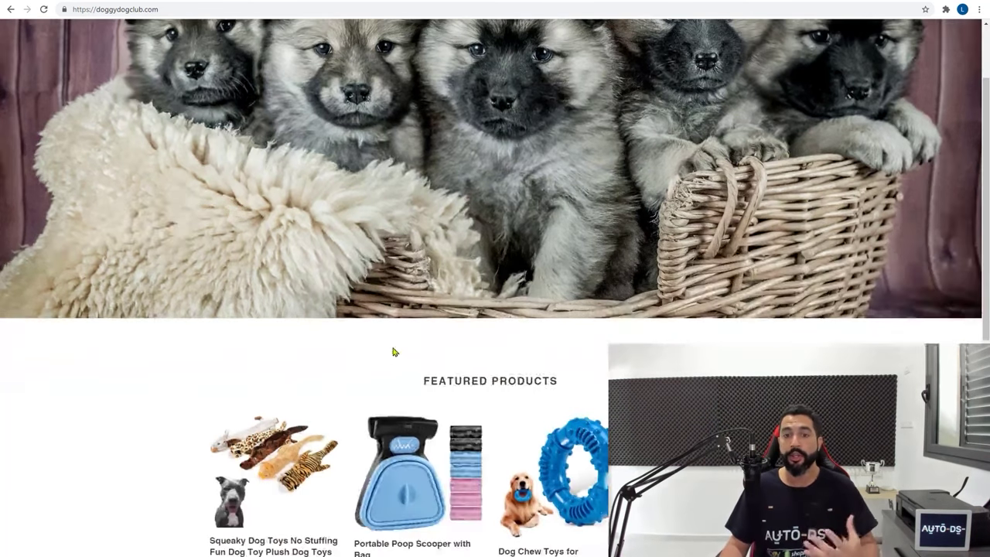
scroll(400, 334, "down", 2)
scroll(382, 322, "down", 2)
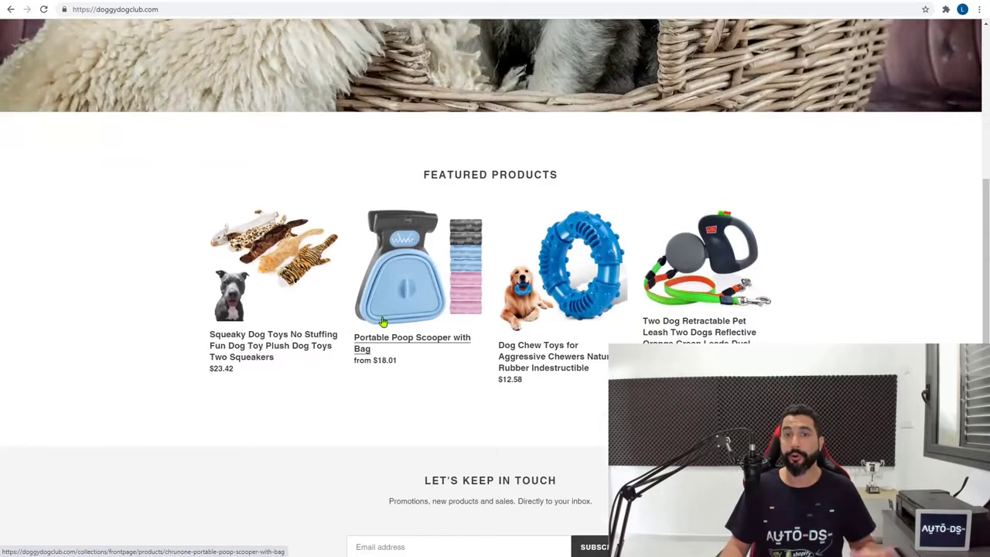
scroll(383, 322, "up", 2)
scroll(382, 321, "up", 4)
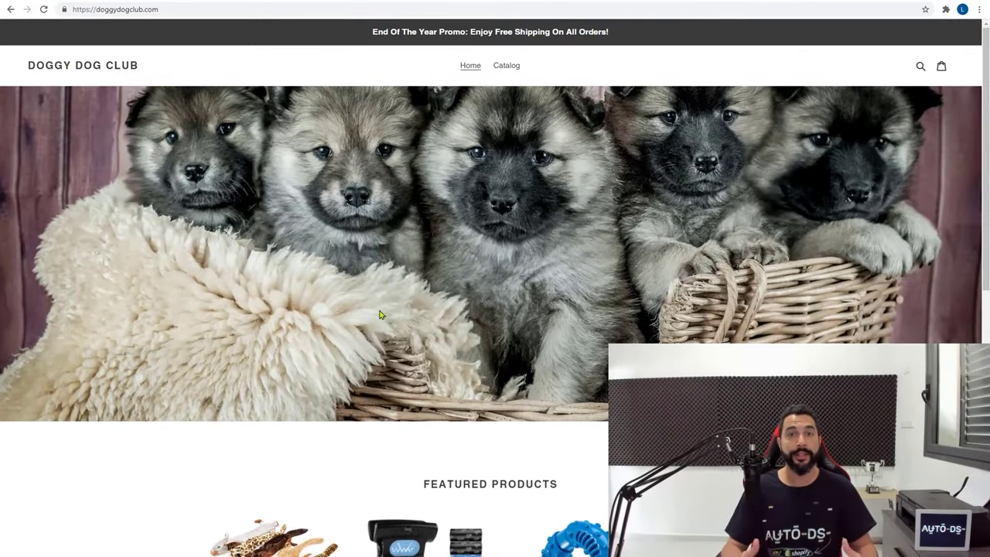
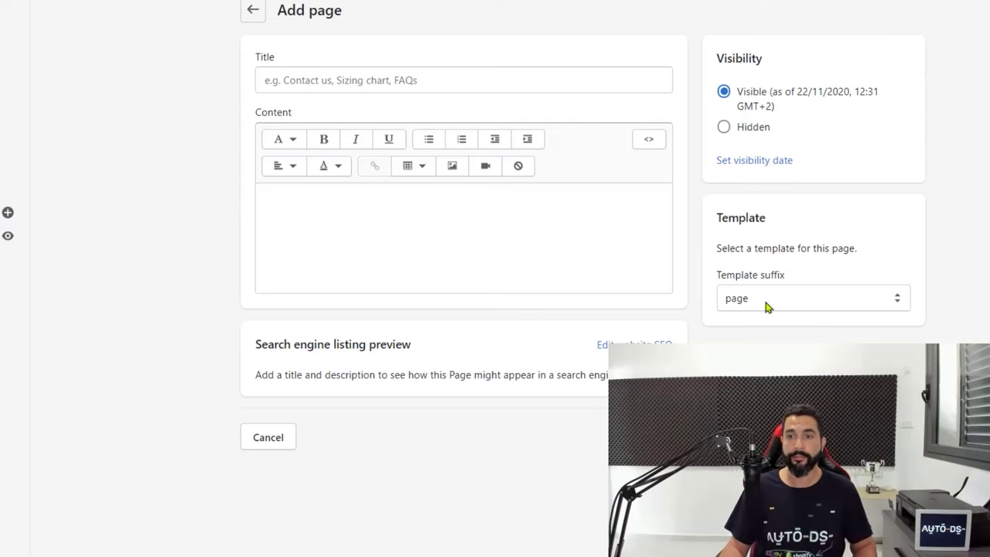
Save a 'Contact Us' page on page.contact reading 'Let us know what's on your mind, and we'll let you know what's on ours!'
left_click(764, 299)
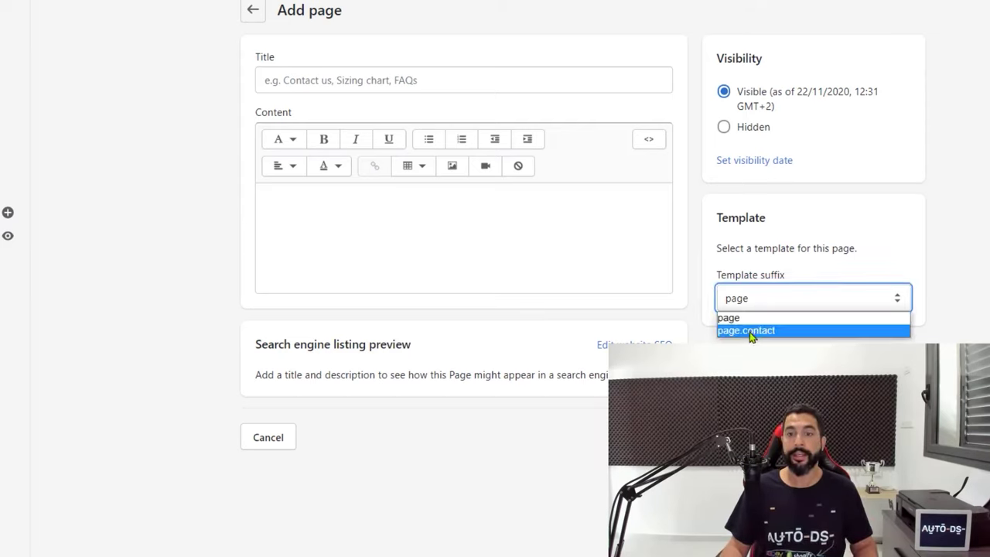
left_click(749, 331)
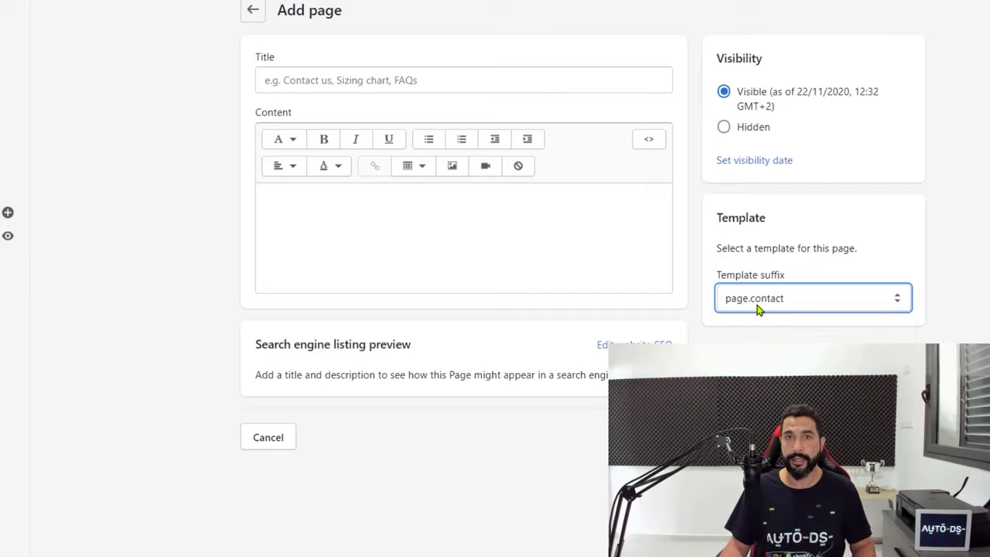
left_click(422, 71)
type("Contact Us")
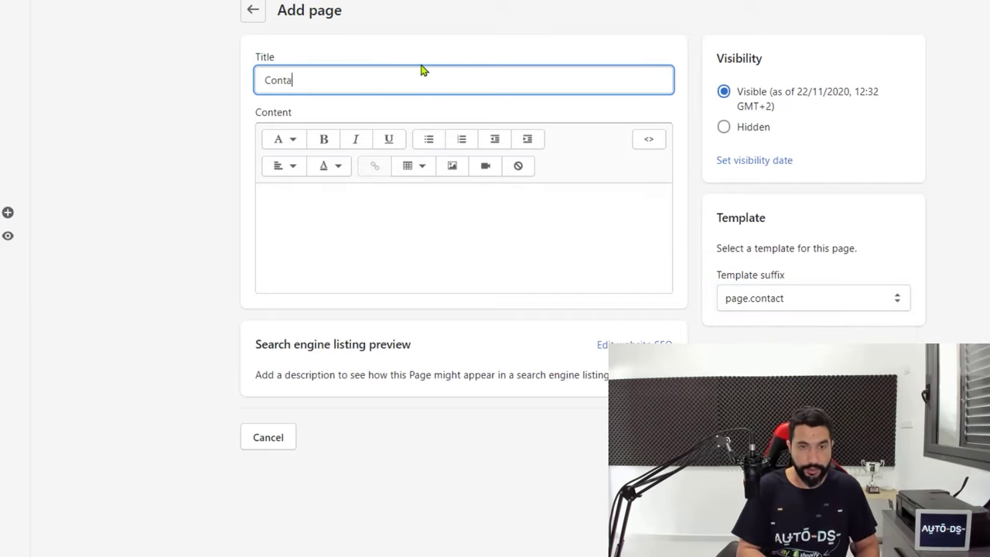
left_click(370, 208)
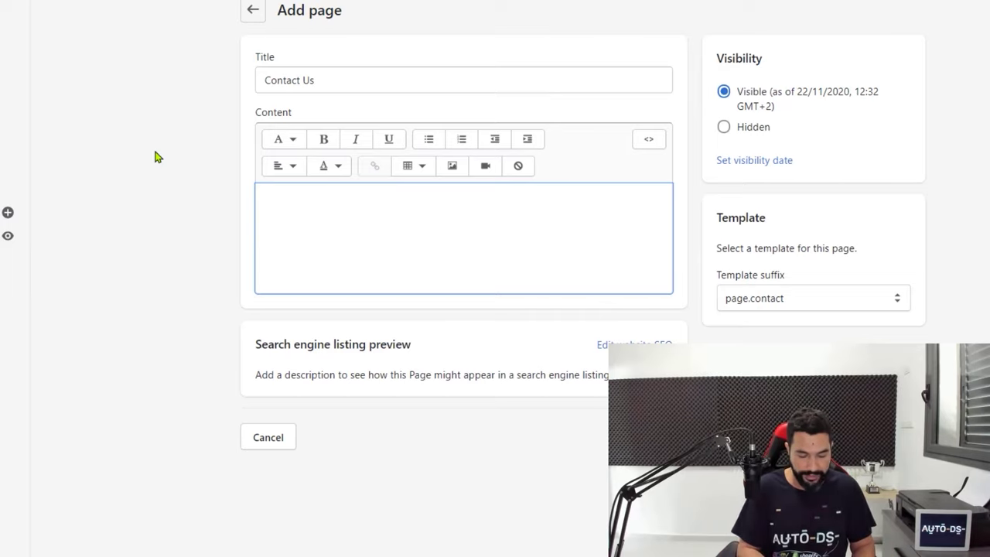
type("Let us know what")
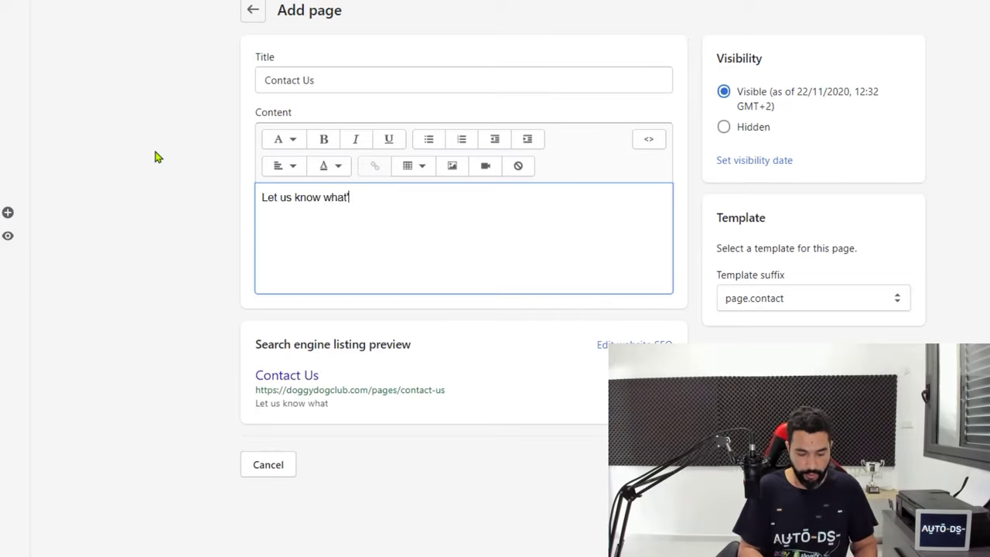
type("'s on your mind. and we'll let you know what's on ")
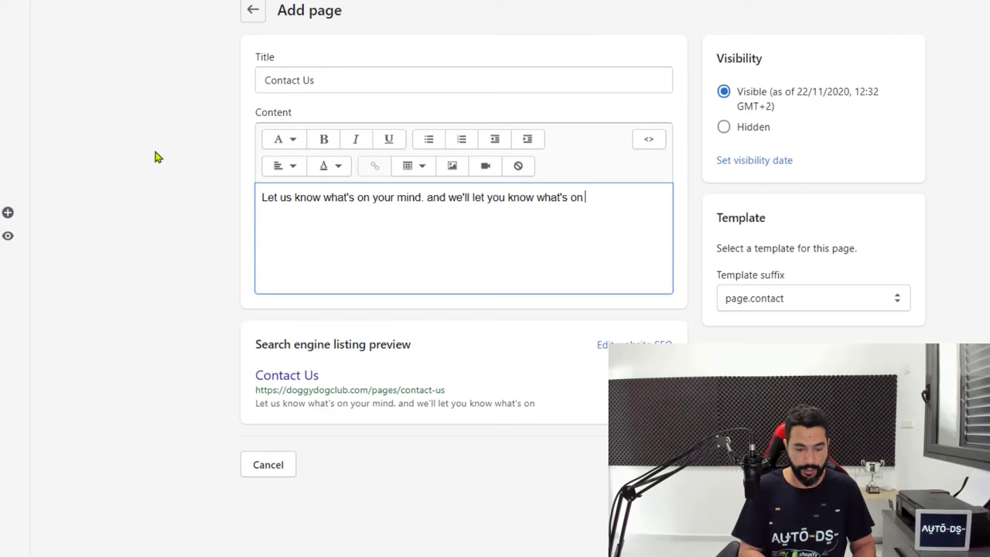
type("ours!")
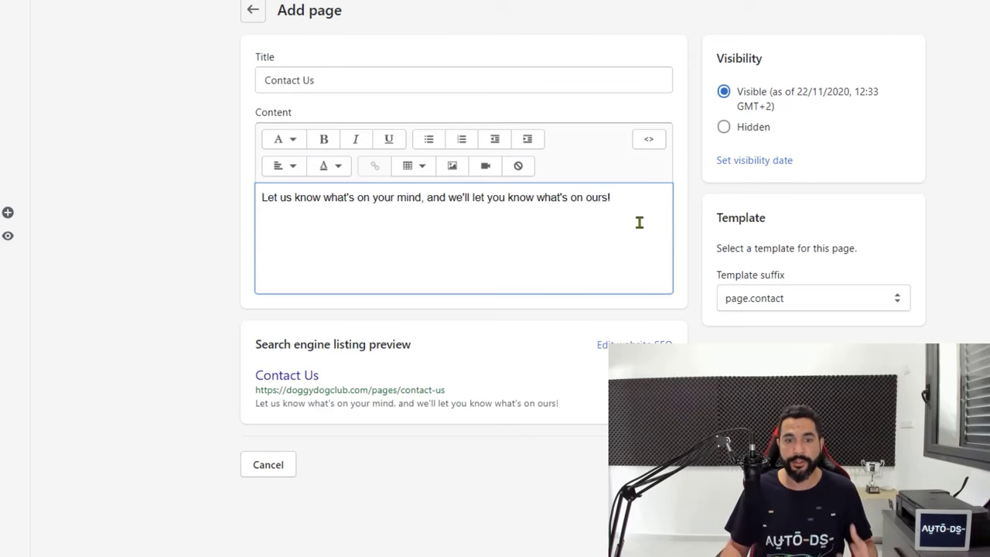
left_click(902, 465)
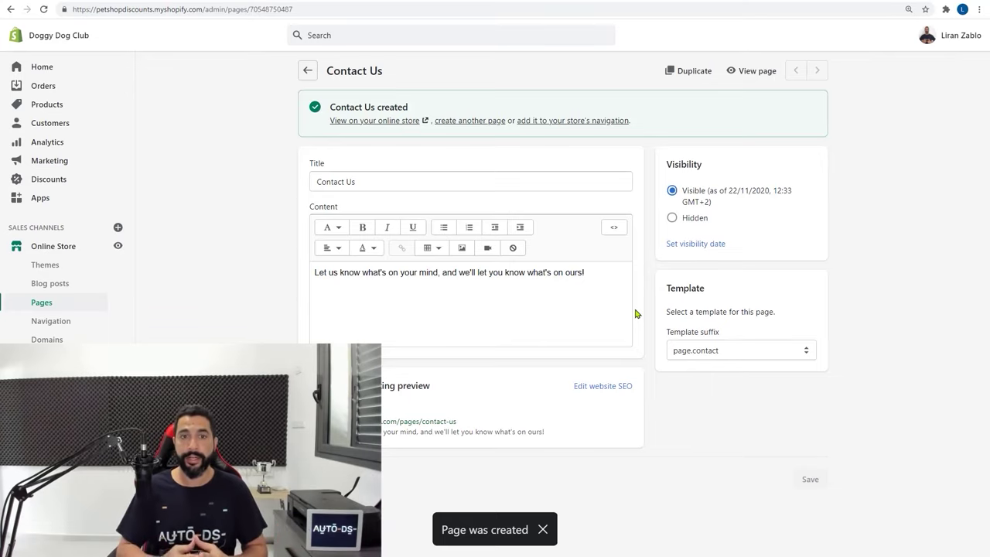
left_click(353, 124)
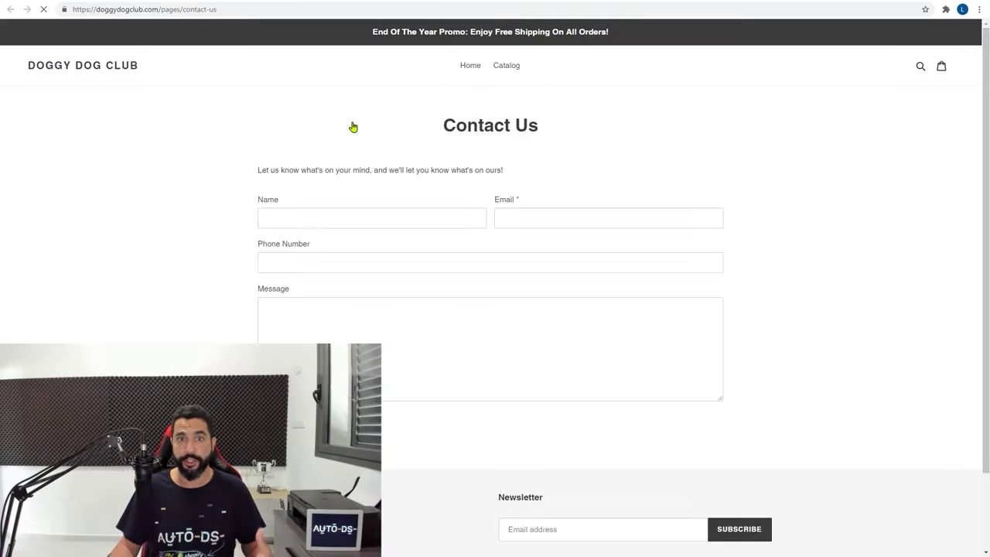
left_click_drag(444, 125, 537, 125)
left_click(534, 126)
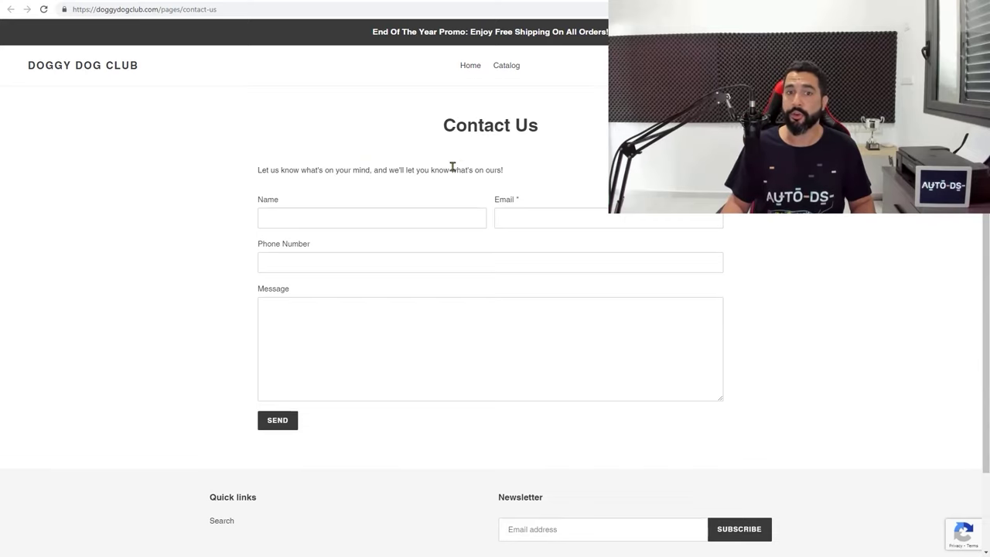
left_click(315, 216)
left_click(535, 223)
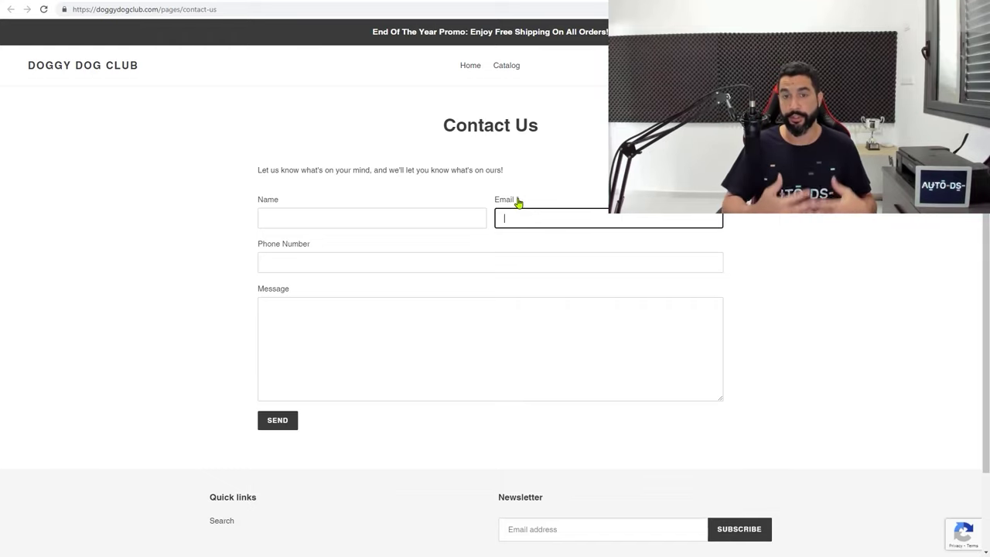
left_click(474, 267)
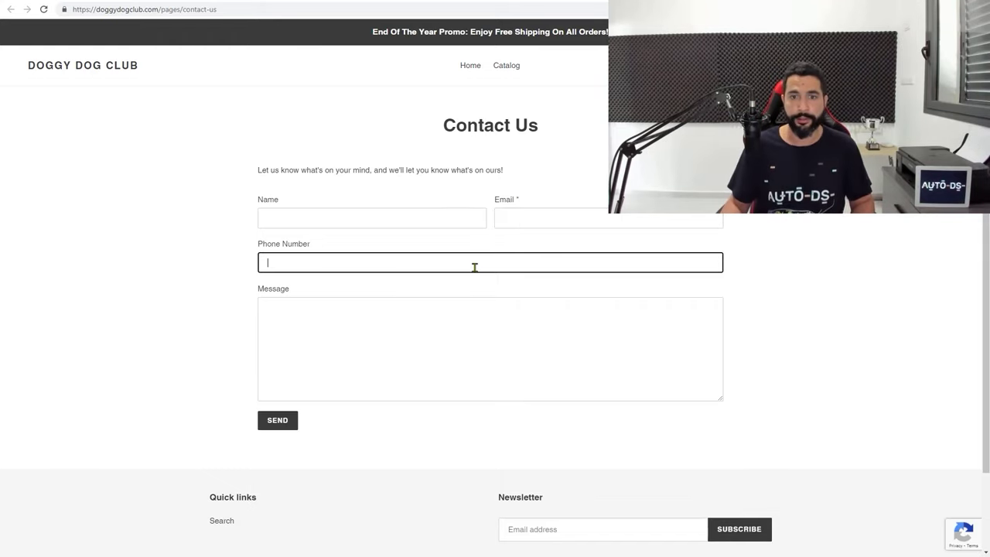
left_click(412, 314)
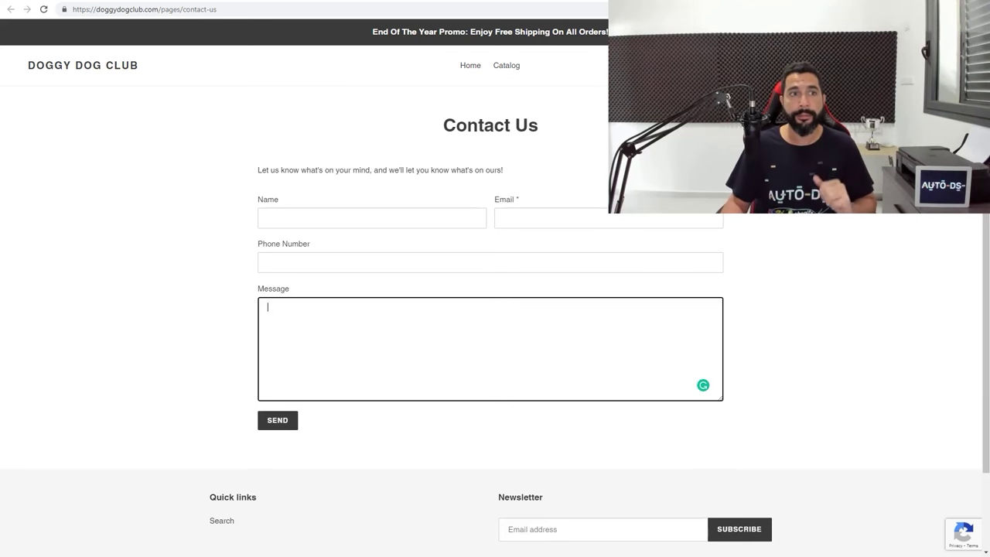
left_click(65, 2)
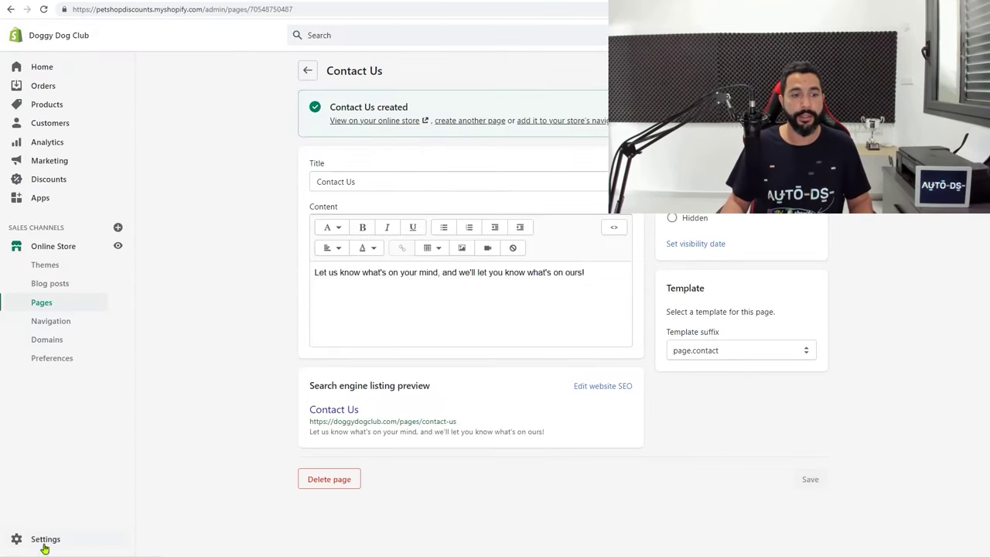
Open the store settings and locate the Legal policies section
left_click(44, 548)
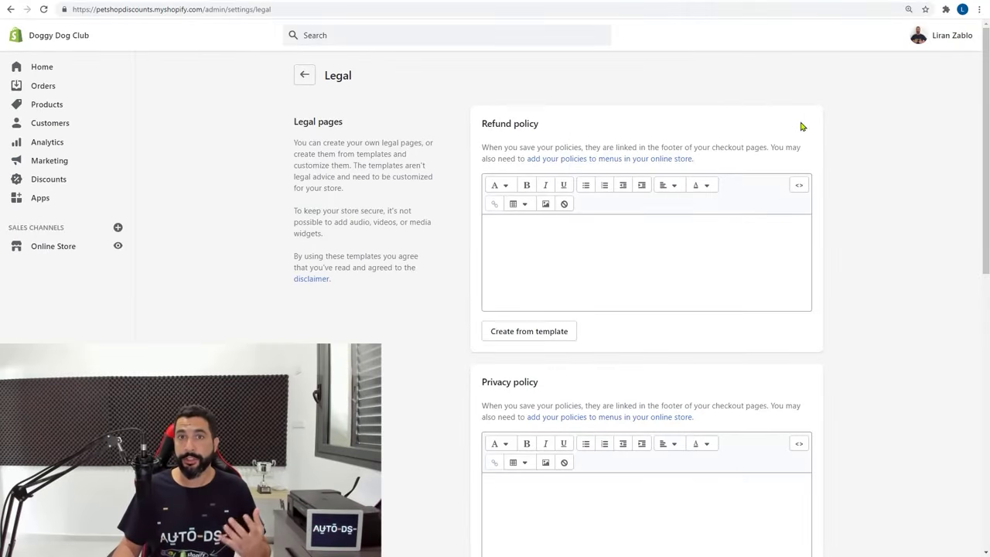
scroll(797, 124, "down", 3)
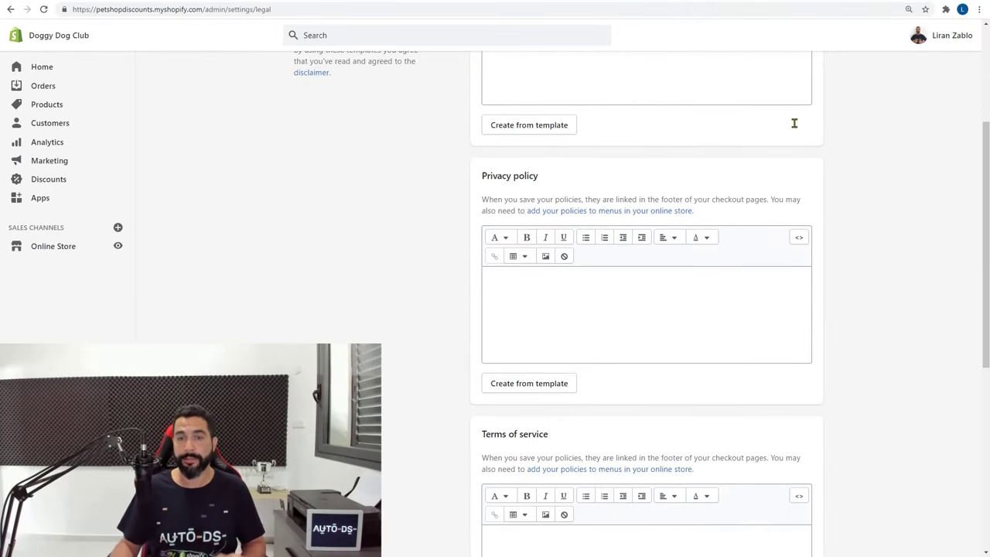
scroll(642, 42, "up", 2)
scroll(478, 102, "down", 2)
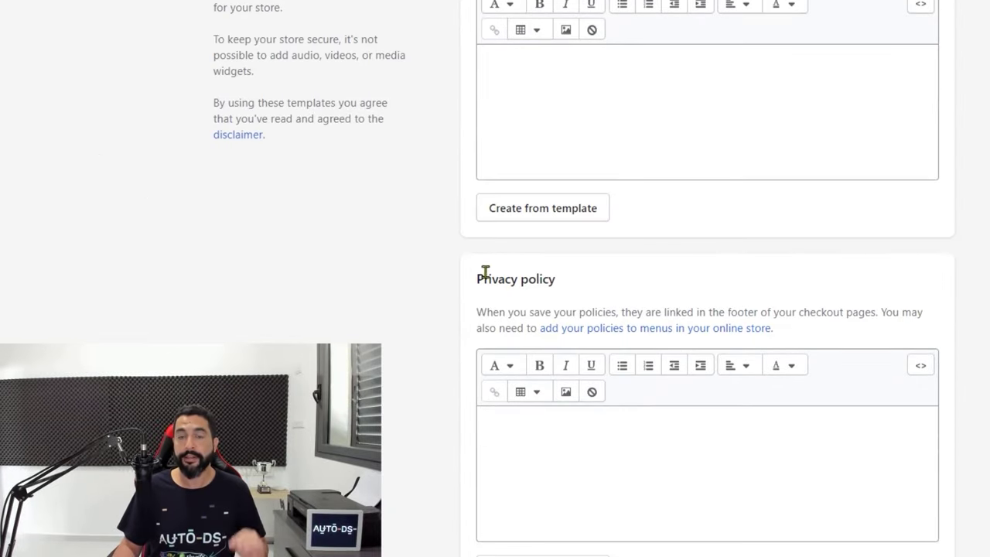
scroll(485, 286, "down", 4)
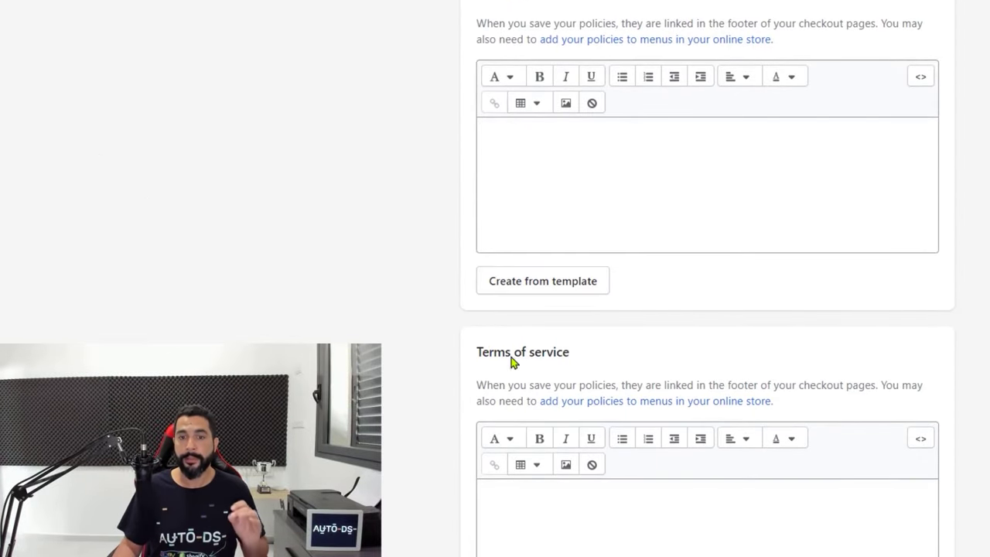
scroll(511, 361, "down", 3)
scroll(542, 338, "down", 3)
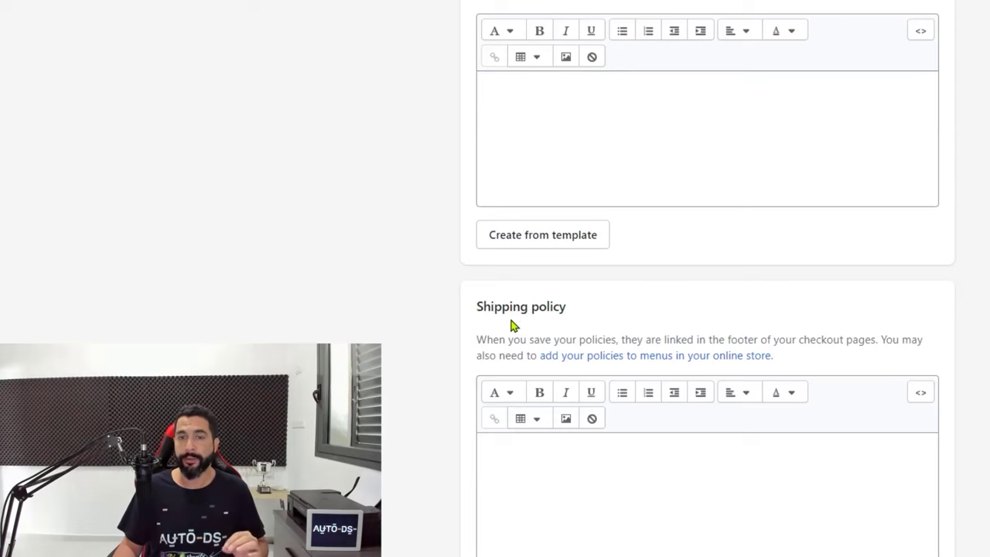
scroll(510, 321, "up", 4)
scroll(530, 345, "down", 1)
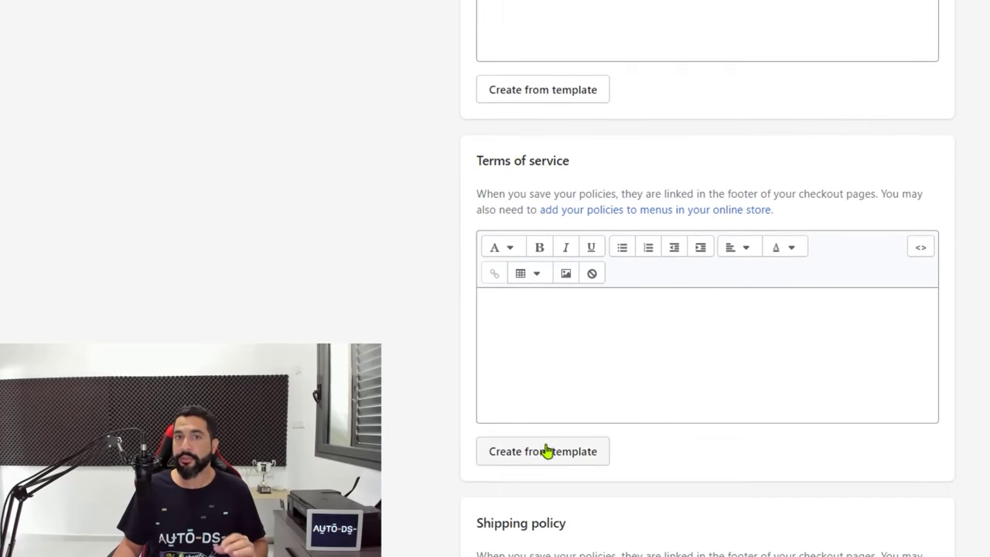
scroll(555, 368, "up", 6)
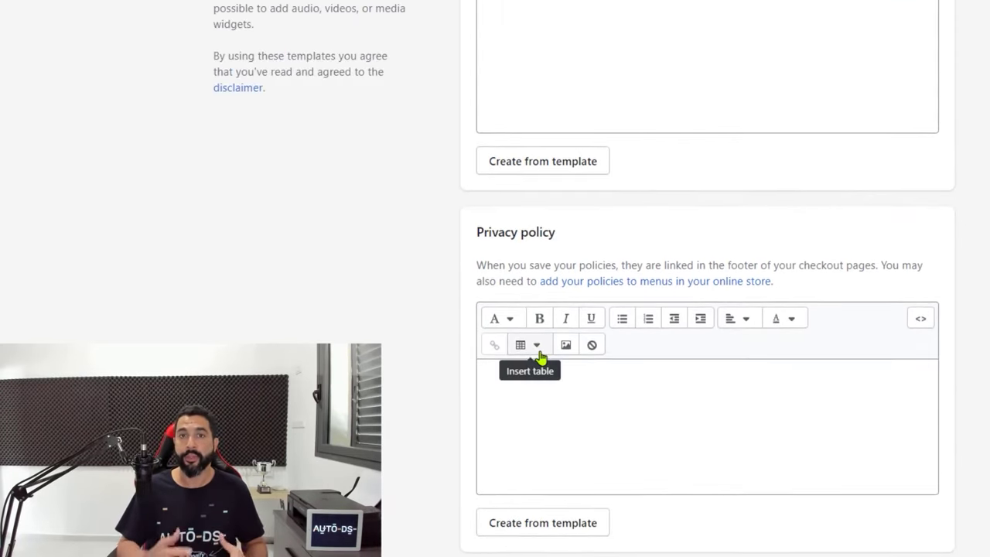
scroll(542, 355, "up", 3)
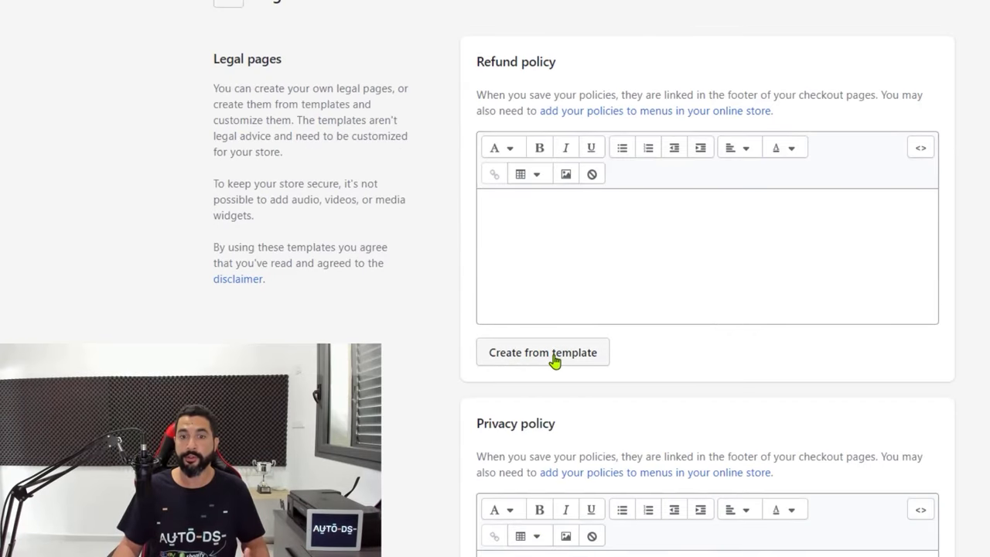
Fill the Refund policy from its template, then clear all its text
left_click(554, 356)
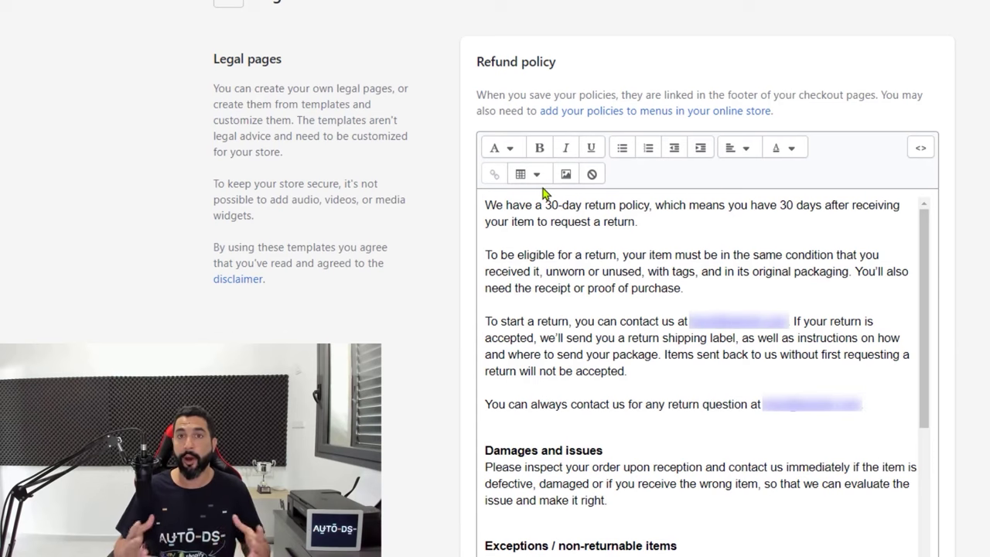
left_click(535, 240)
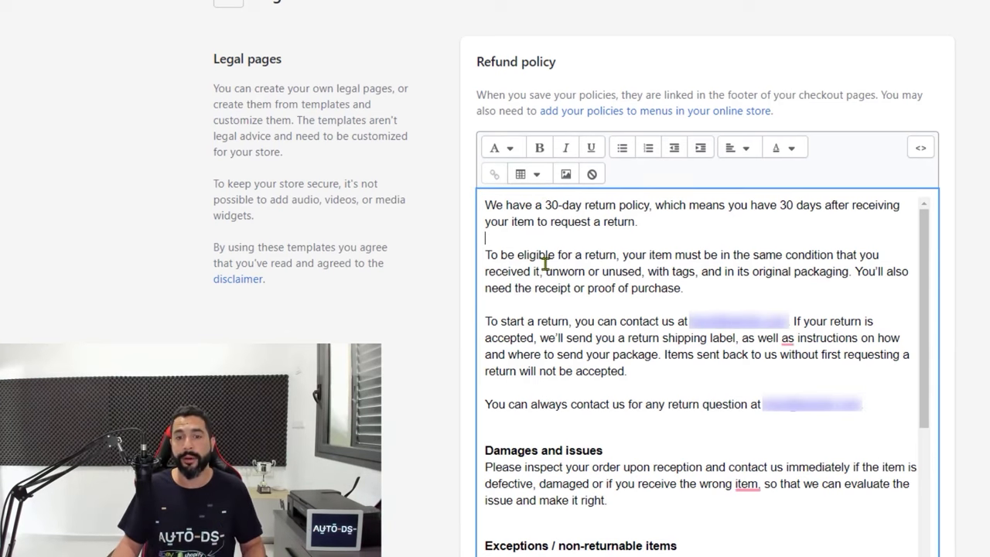
key("ctrl+a")
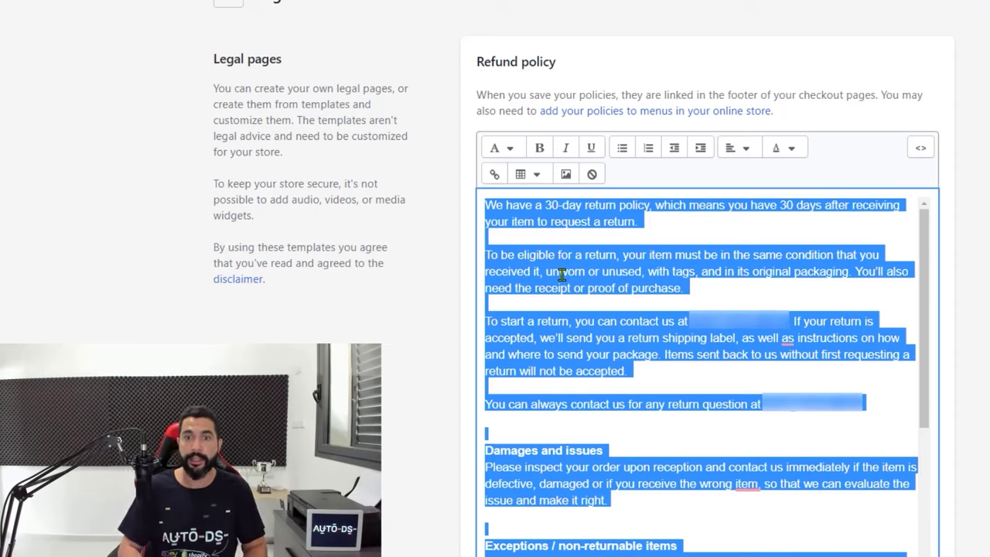
key("BackSpace")
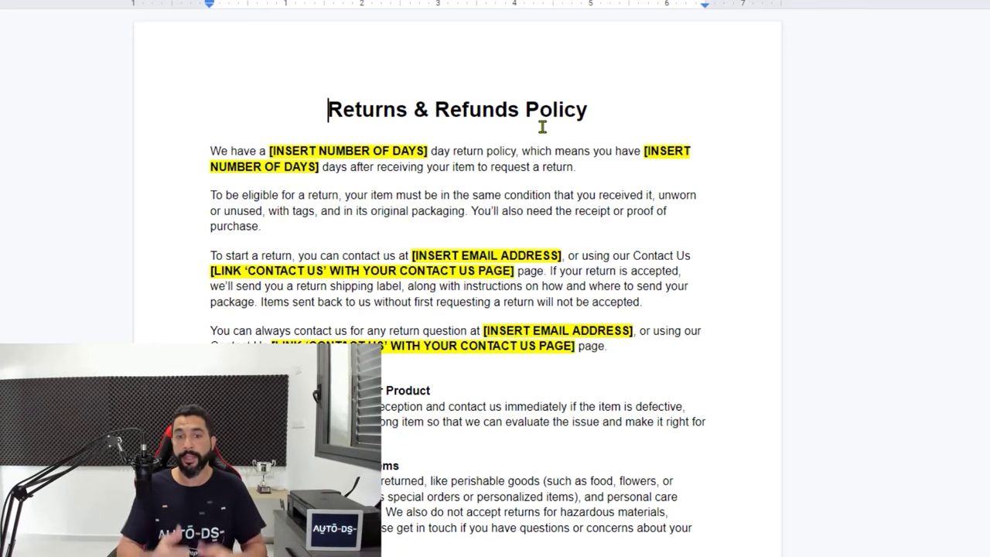
Replace the first days placeholder with 30, written as '30-day'
scroll(449, 229, "down", 3)
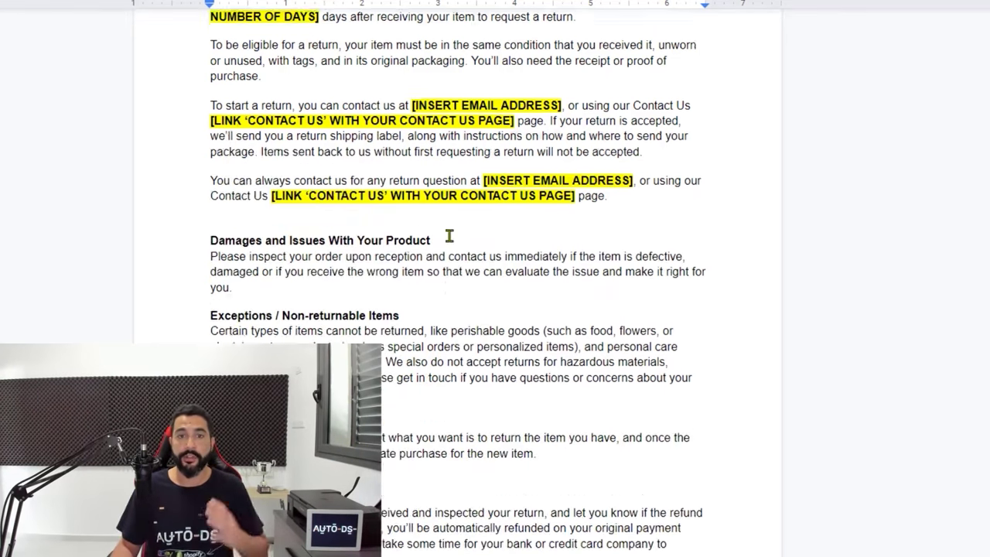
scroll(472, 239, "up", 3)
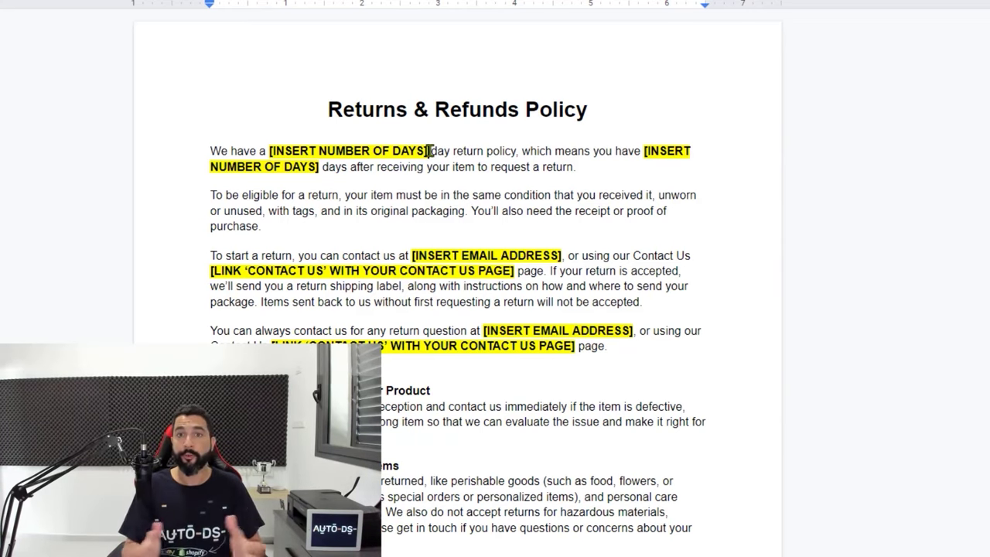
scroll(392, 192, "down", 1)
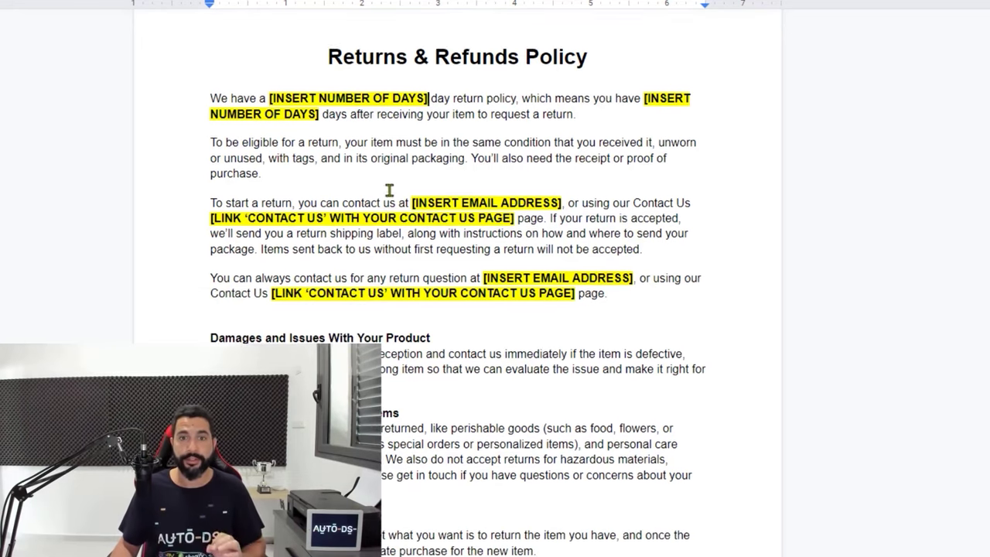
scroll(380, 170, "up", 1)
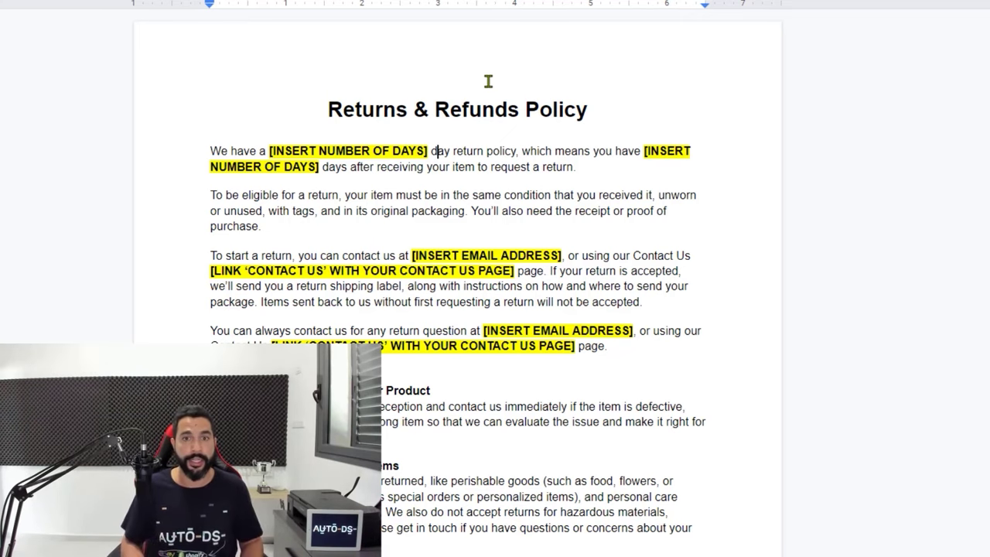
key("ctrl+shift+Left")
key("ctrl+shift+Left")
key("ctrl+shift+Left")
key("ctrl+shift+Left")
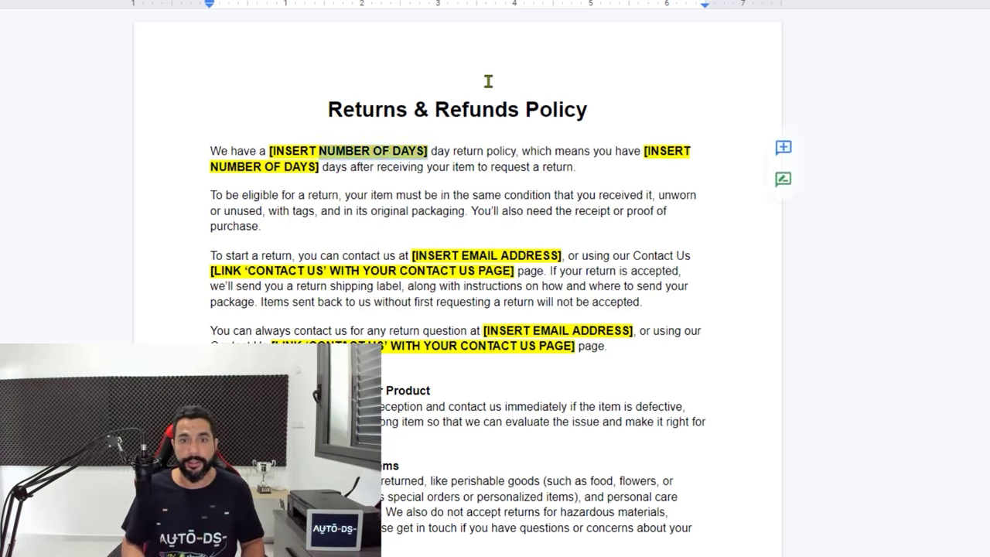
key("BackSpace")
type("3")
key("BackSpace")
type("30")
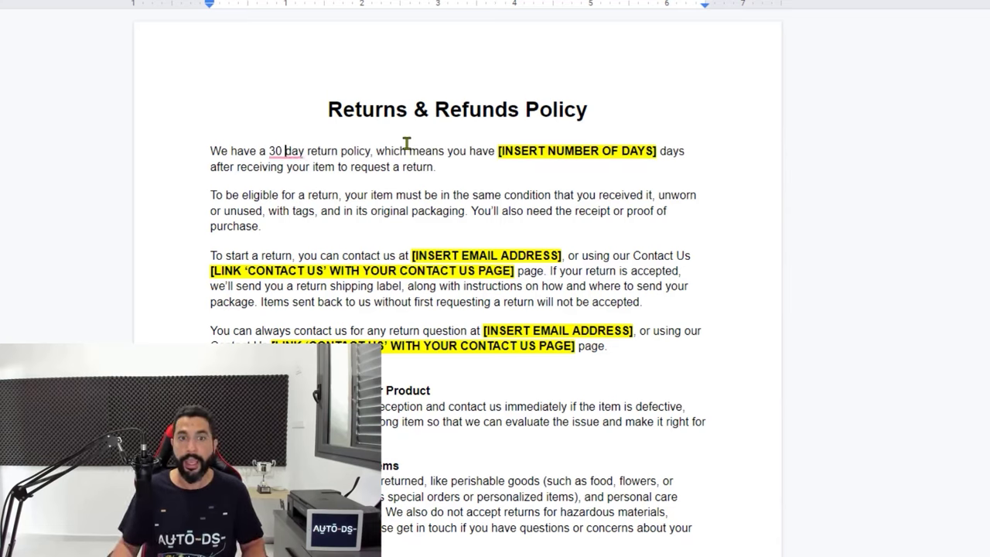
key("BackSpace")
type("-")
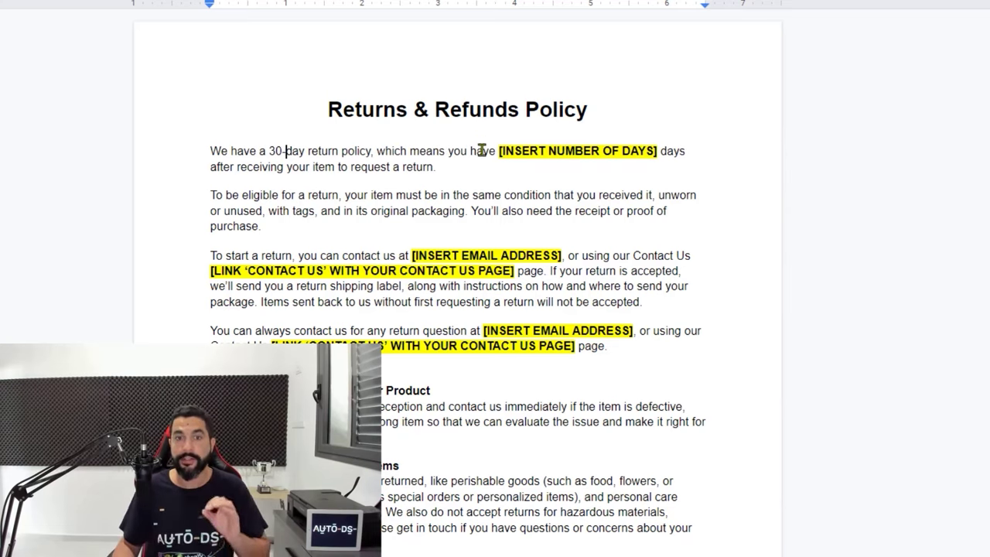
Replace the second [INSERT NUMBER OF DAYS] placeholder with 30
left_click(484, 151)
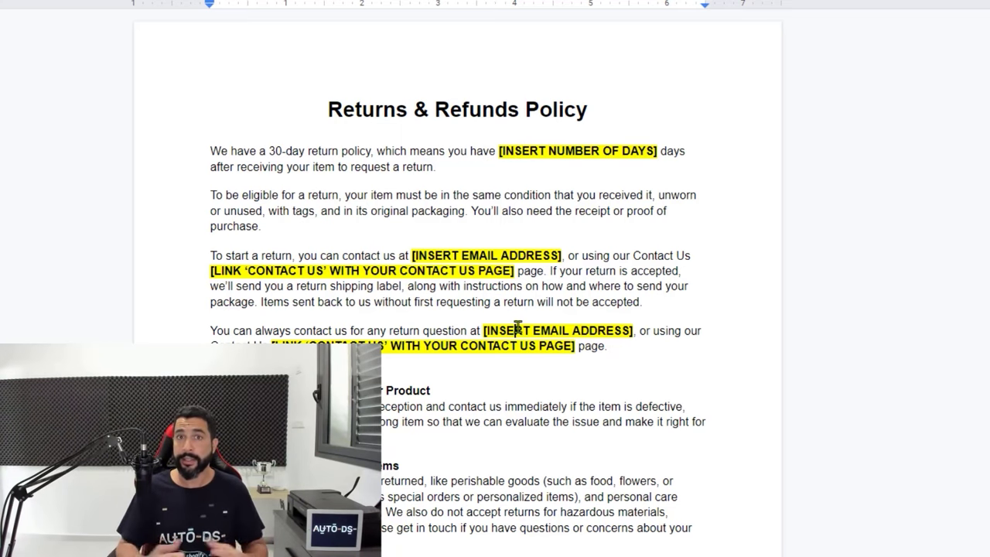
left_click_drag(601, 109, 565, 115)
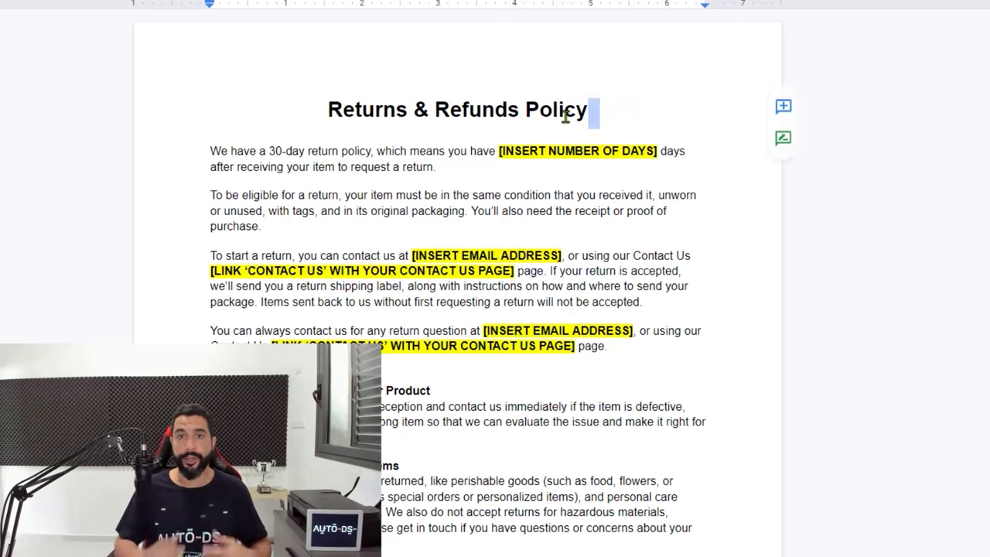
left_click(499, 151)
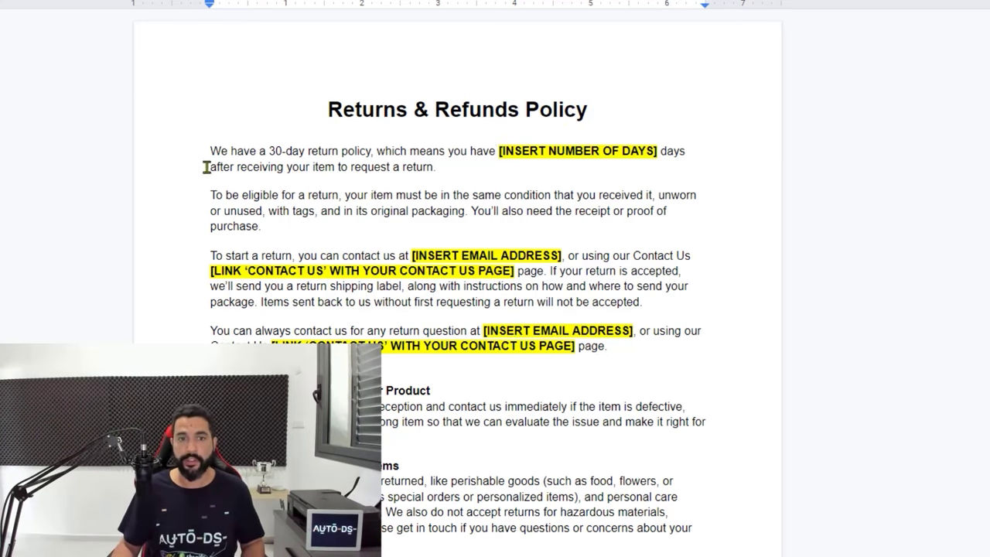
key("ctrl+shift+Right")
key("ctrl+shift+Right")
key("ctrl+shift+Right")
key("ctrl+shift+Right")
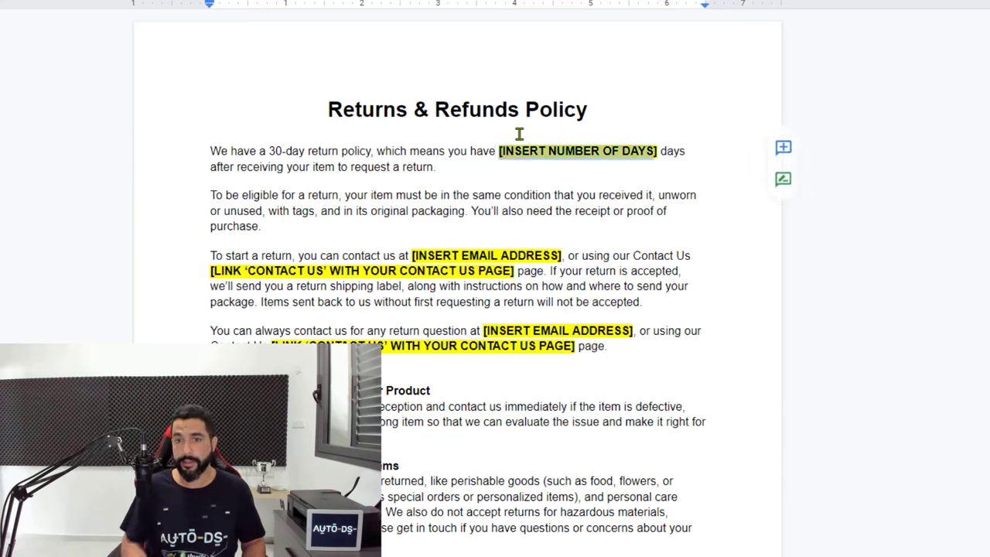
key("shift+Down")
key("shift+Left")
key("ctrl+shift+Up")
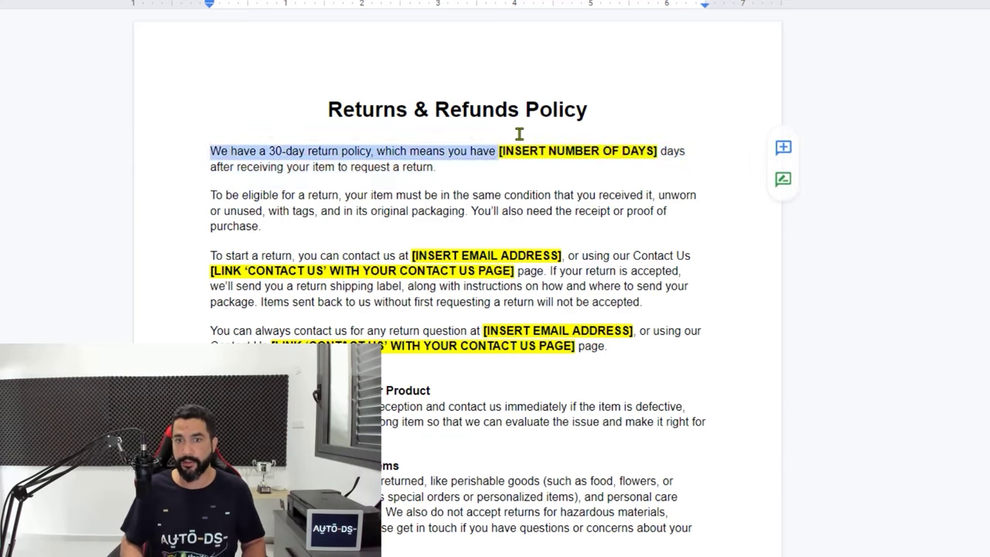
key("ctrl+shift+Right")
key("ctrl+shift+Right")
key("ctrl+shift+Right")
key("ctrl+shift+Right")
key("BackSpace")
type("30")
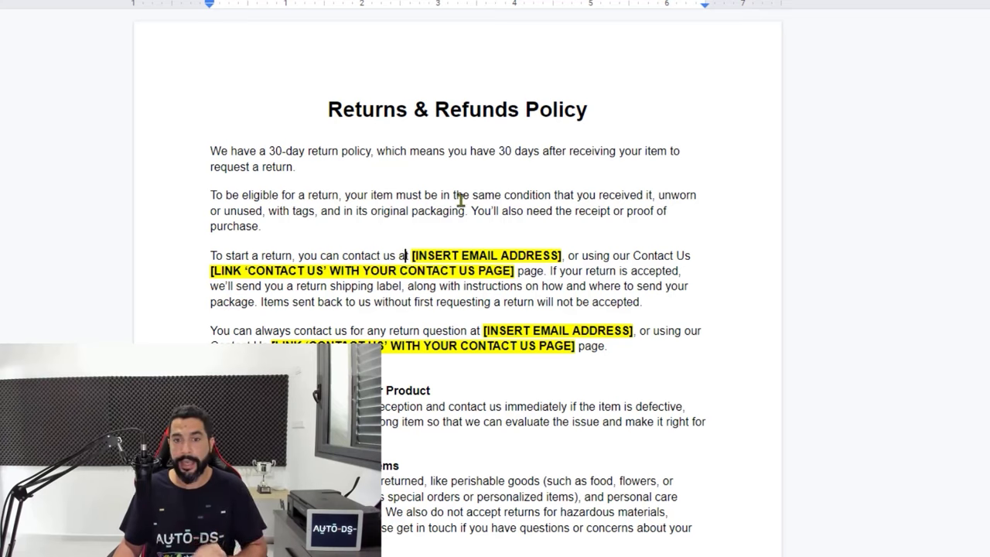
Paste the store email over both [INSERT EMAIL ADDRESS] placeholders
key("ctrl+shift+Right")
key("ctrl+shift+Right")
key("ctrl+shift+Right")
key("ctrl+shift+Right")
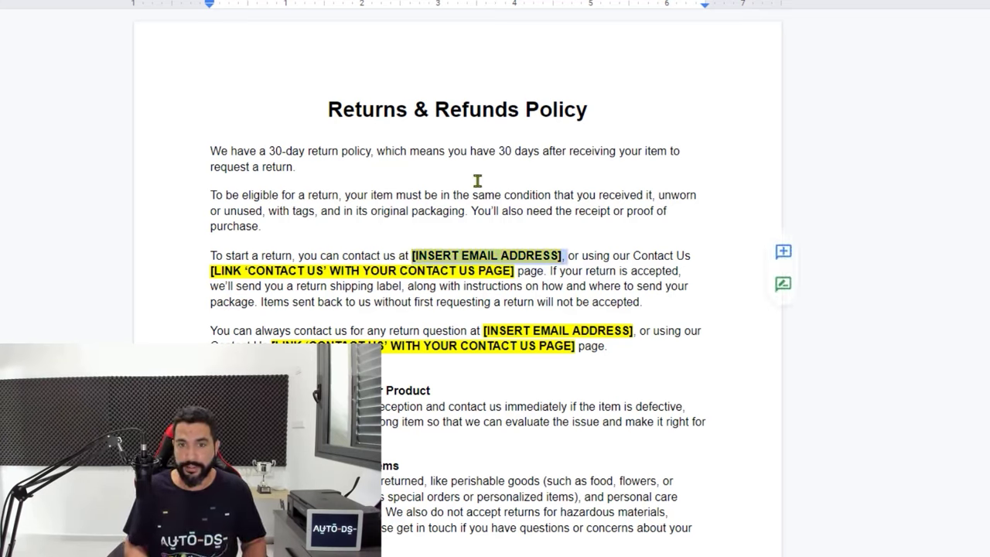
key("ctrl+v")
left_click(560, 255)
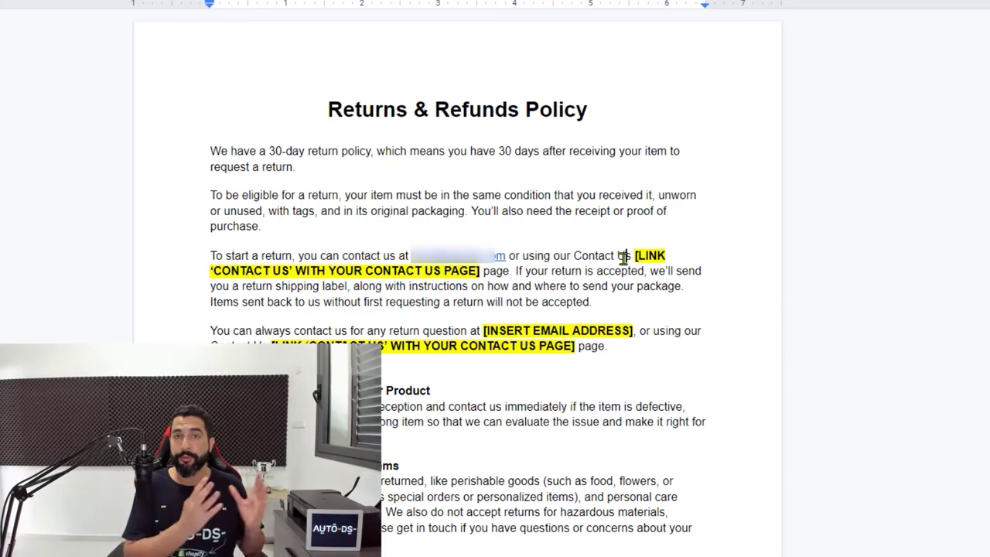
left_click(623, 258)
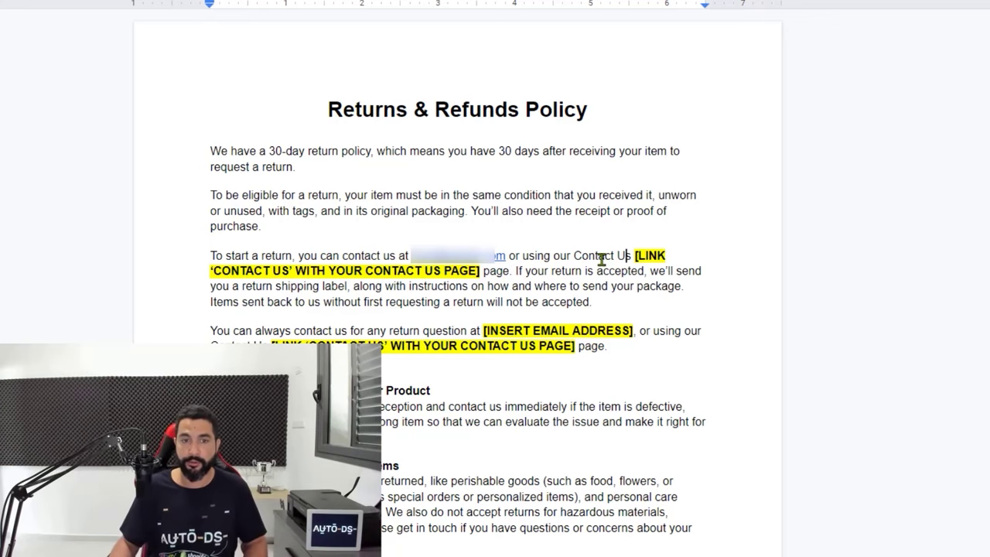
left_click_drag(480, 330, 633, 331)
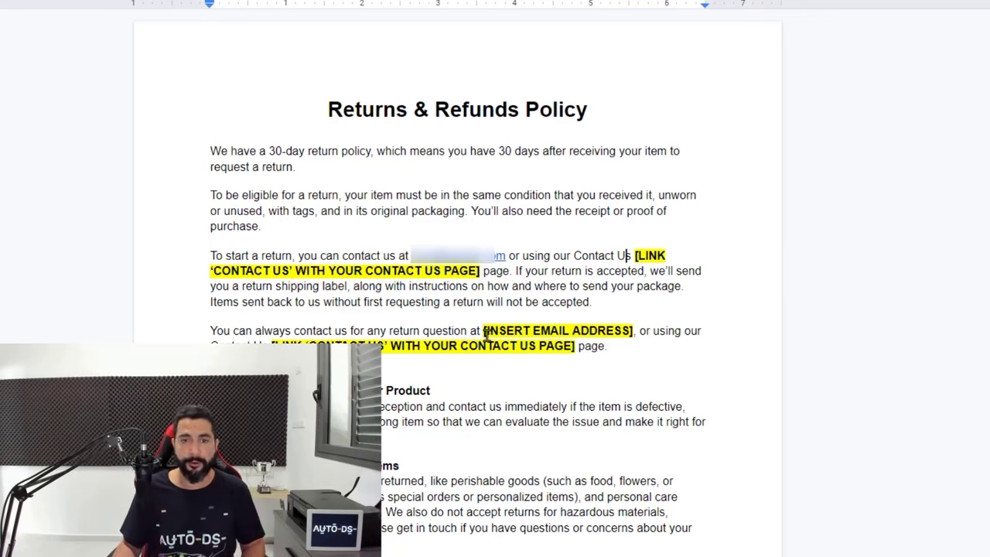
key("ctrl+v")
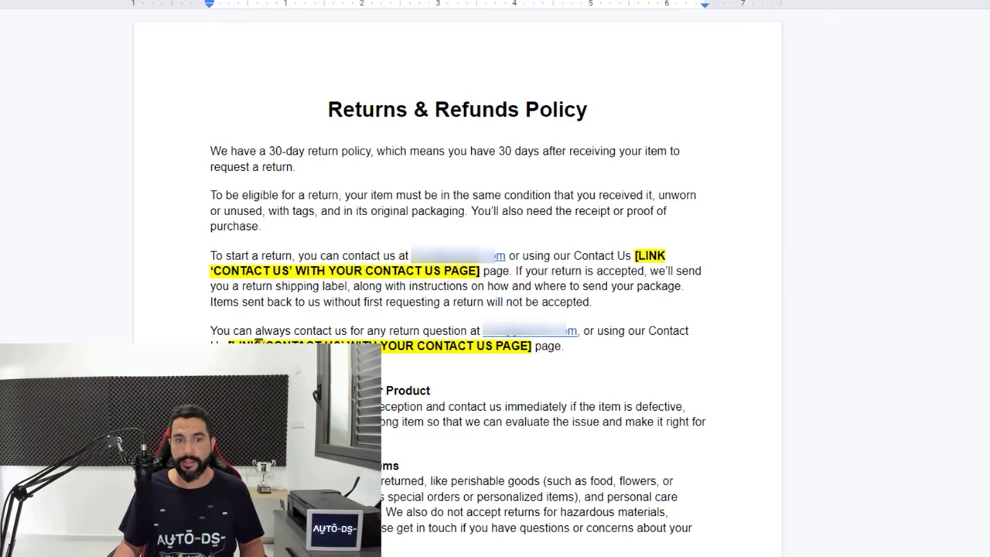
left_click_drag(229, 346, 492, 347)
left_click(503, 346)
left_click(547, 348)
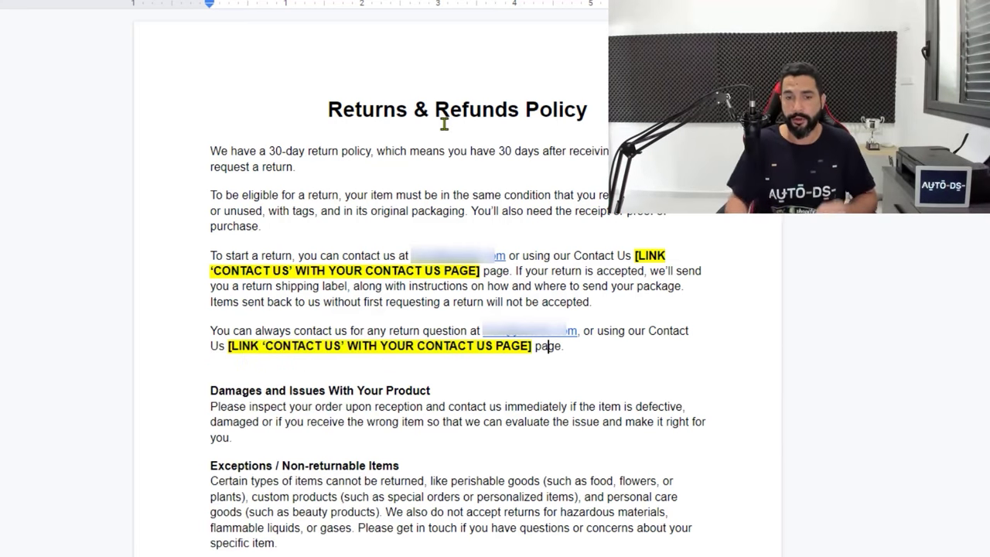
scroll(294, 243, "down", 3)
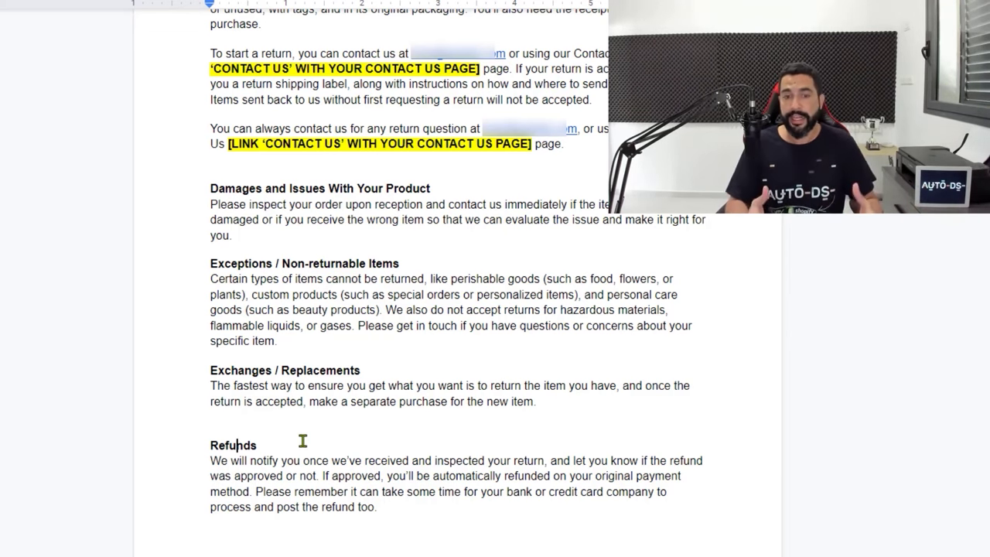
scroll(304, 441, "up", 5)
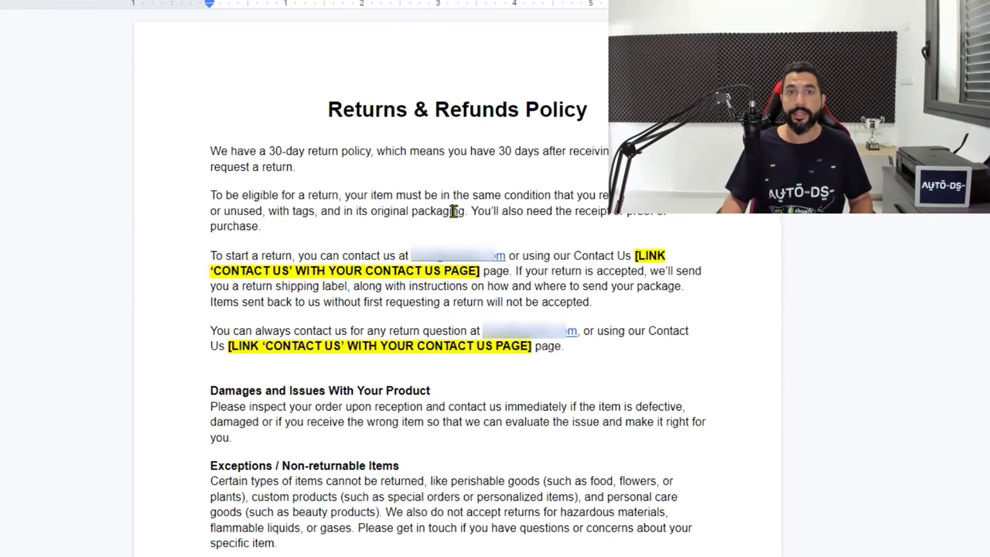
Copy the whole Returns & Refunds doc into Shopify's Refund policy and delete the blank line under the title
key("ctrl+a")
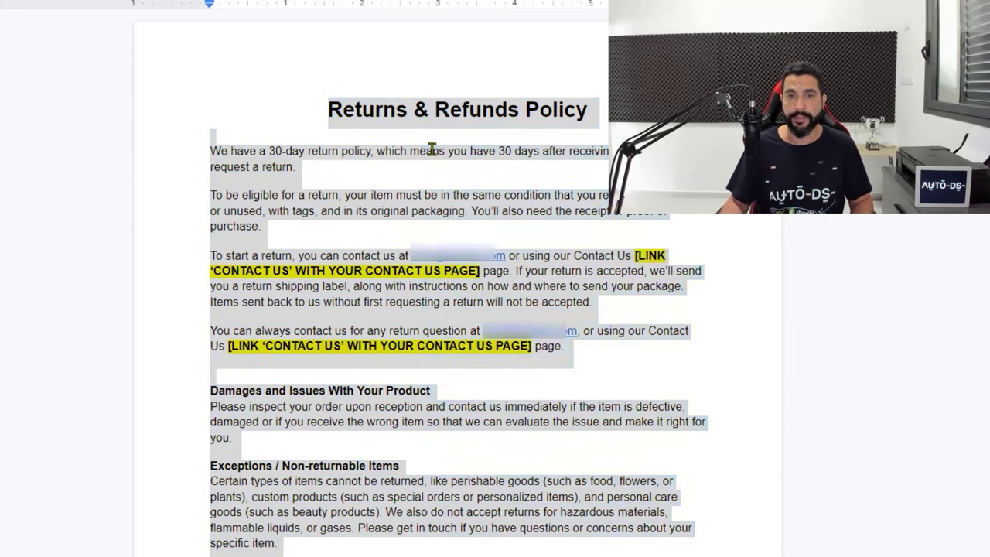
right_click(435, 152)
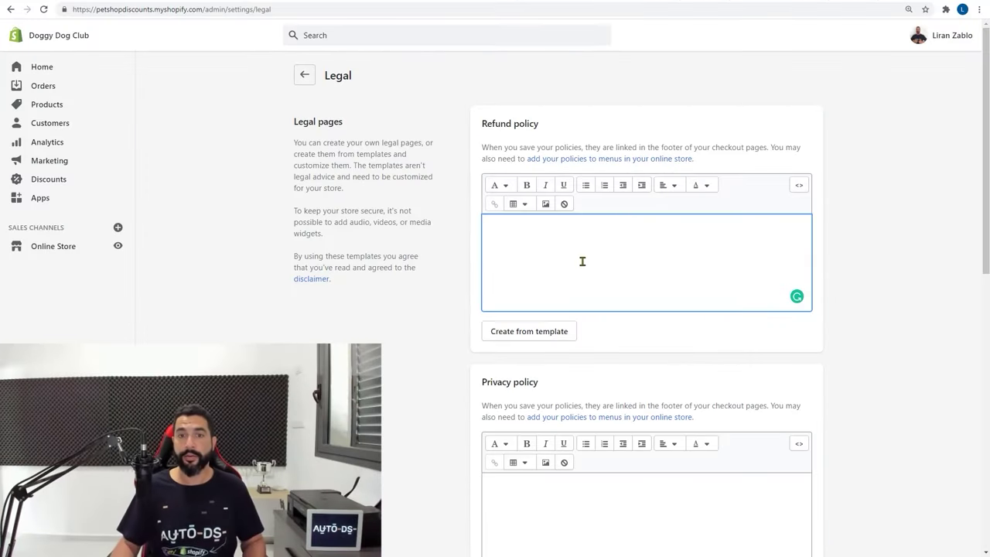
key("ctrl+v")
scroll(576, 309, "up", 5)
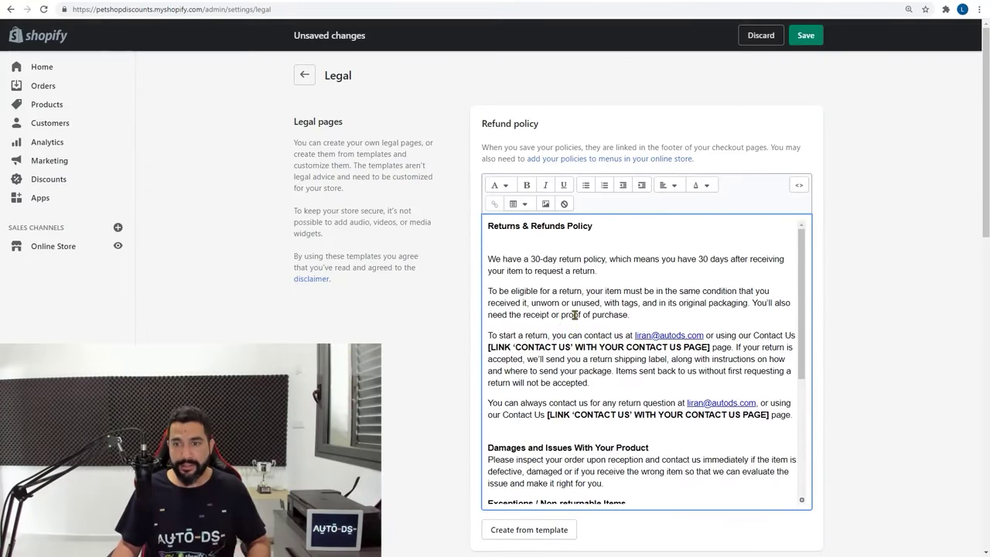
left_click(570, 248)
key("BackSpace")
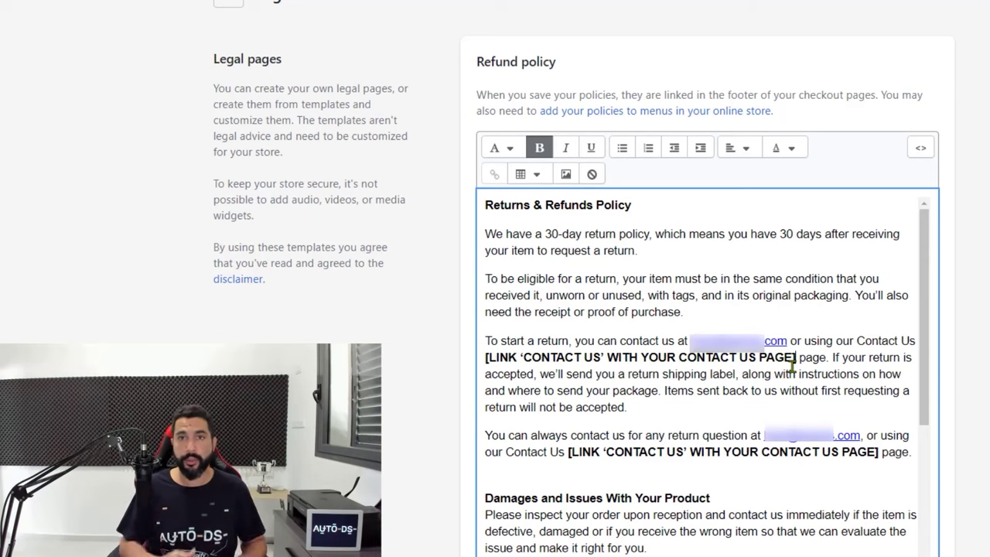
Select 'Contact Us' in the refund policy's first sentence and start a link on it
double_click(873, 340)
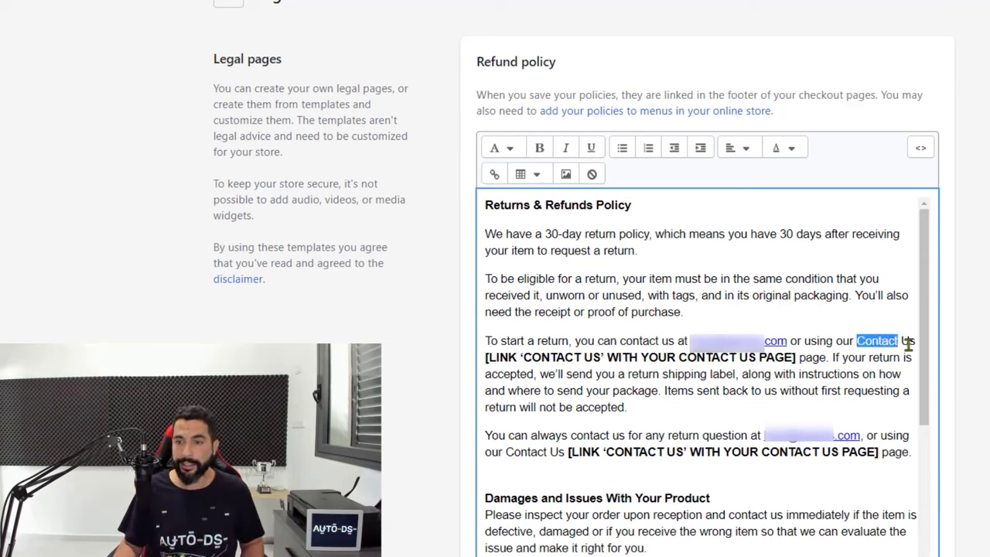
left_click_drag(913, 344, 916, 340)
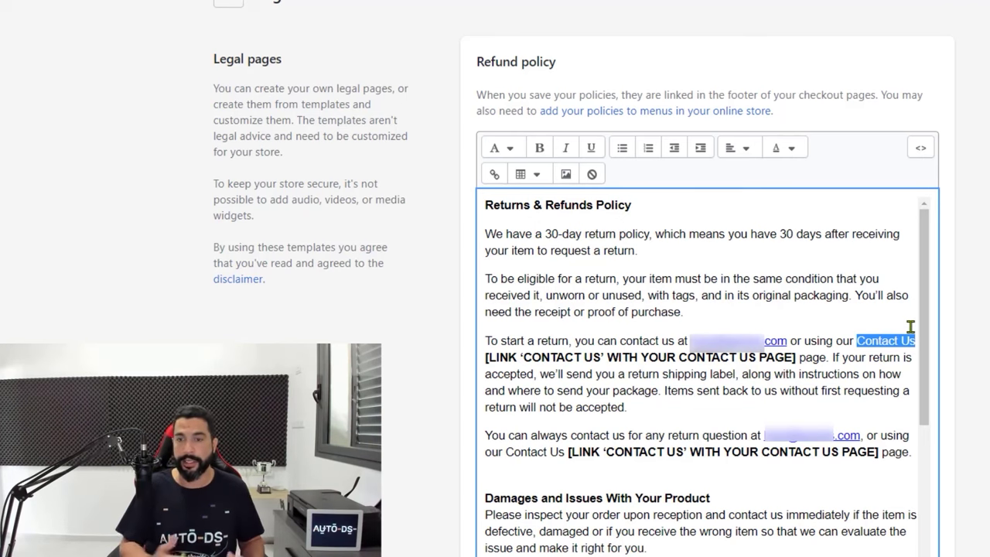
left_click(494, 175)
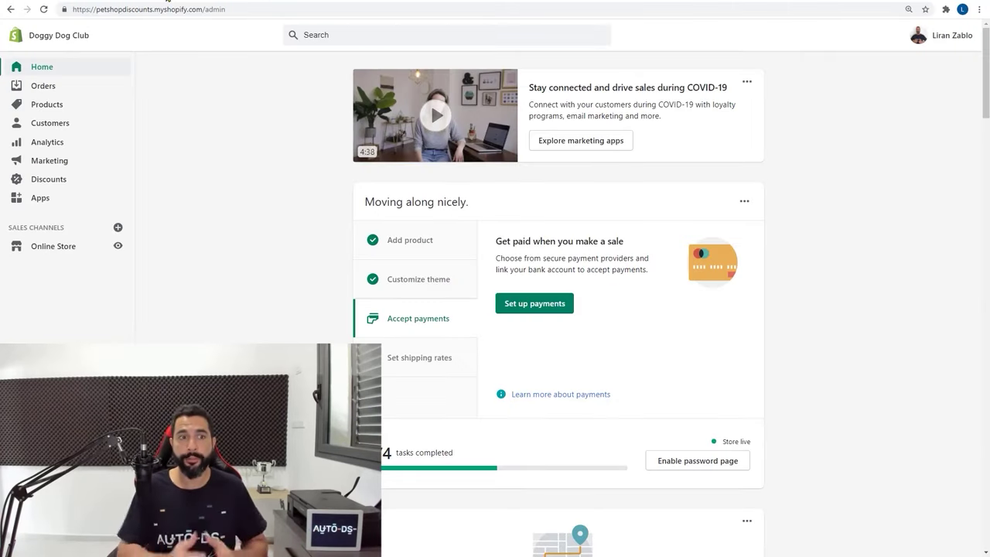
Copy the live Contact Us page URL and return to the link dialog in Legal settings
left_click(49, 250)
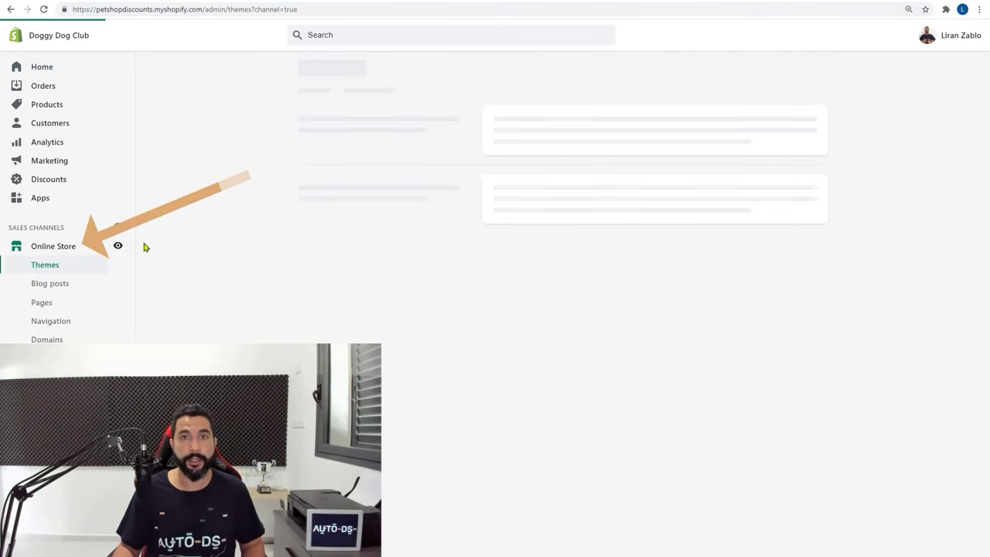
left_click(44, 303)
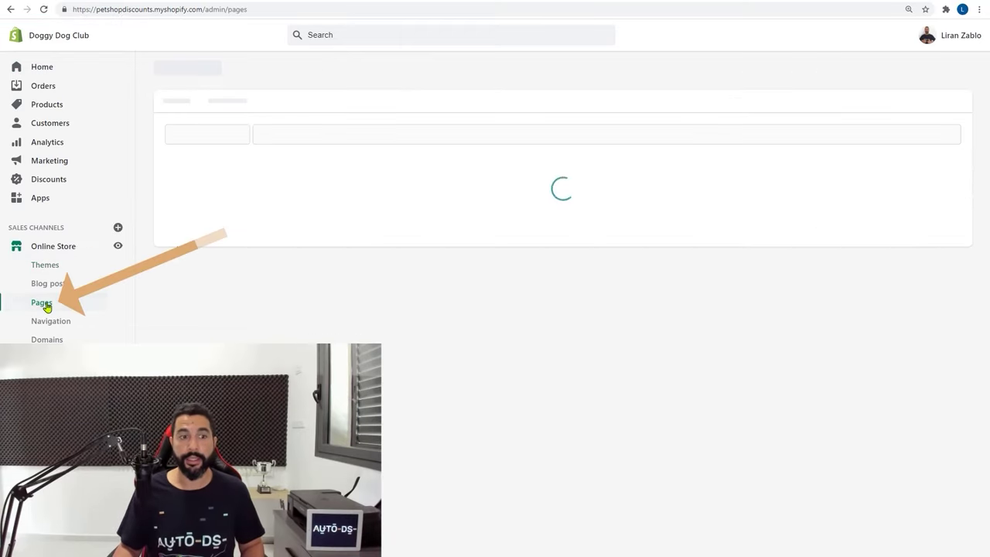
left_click(204, 203)
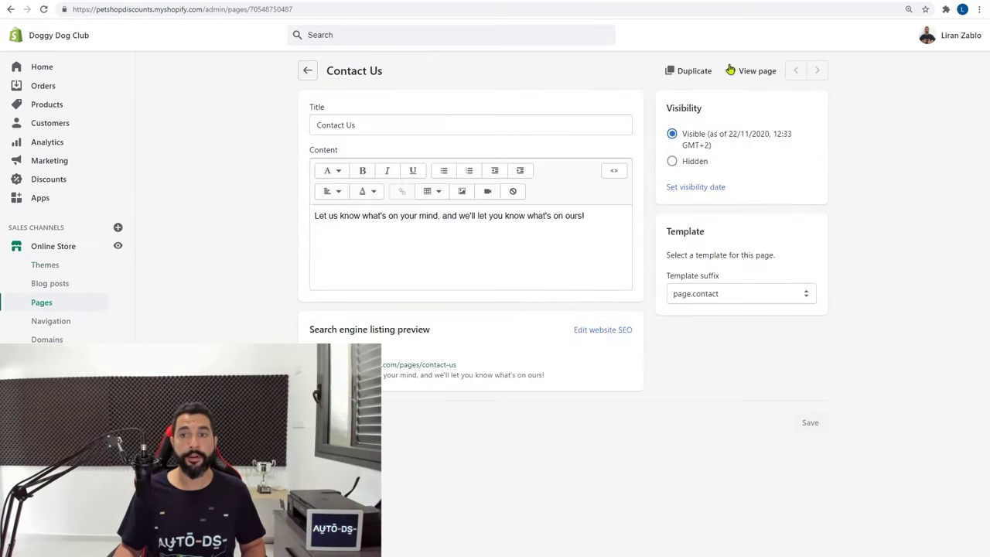
left_click(750, 73)
left_click(150, 11)
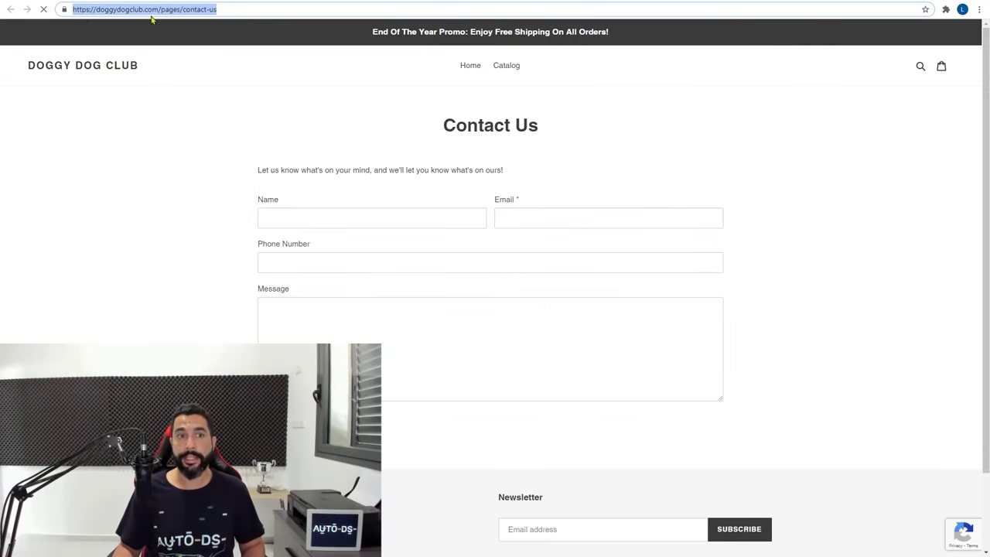
right_click(191, 13)
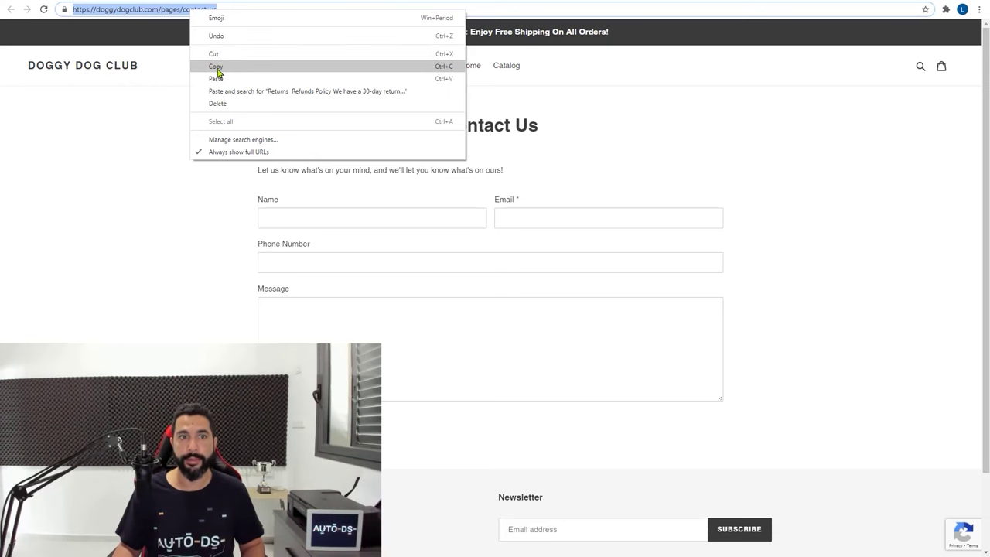
left_click(217, 72)
left_click(154, 3)
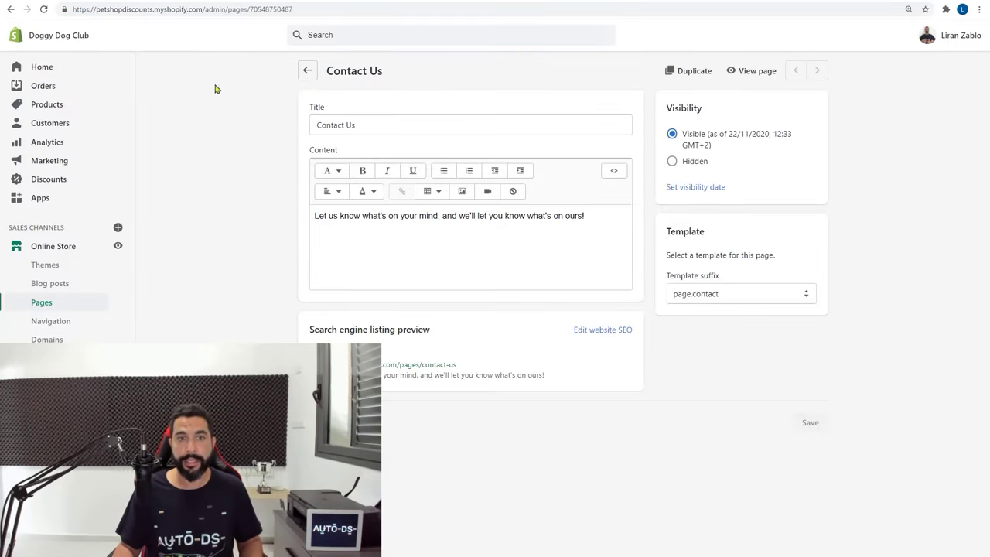
left_click(92, 3)
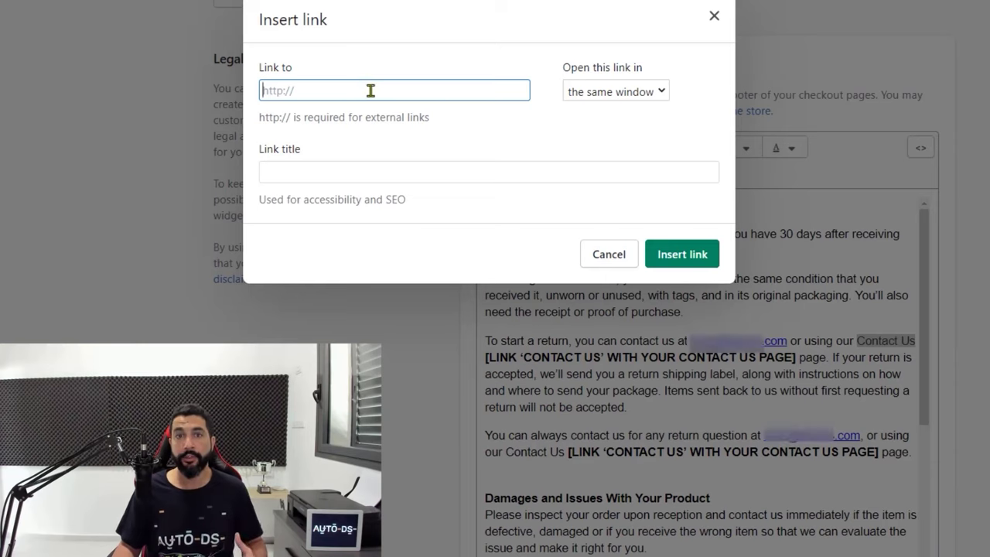
Link 'Contact Us' to the contact page URL and delete its bracketed [LINK] placeholder
right_click(406, 143)
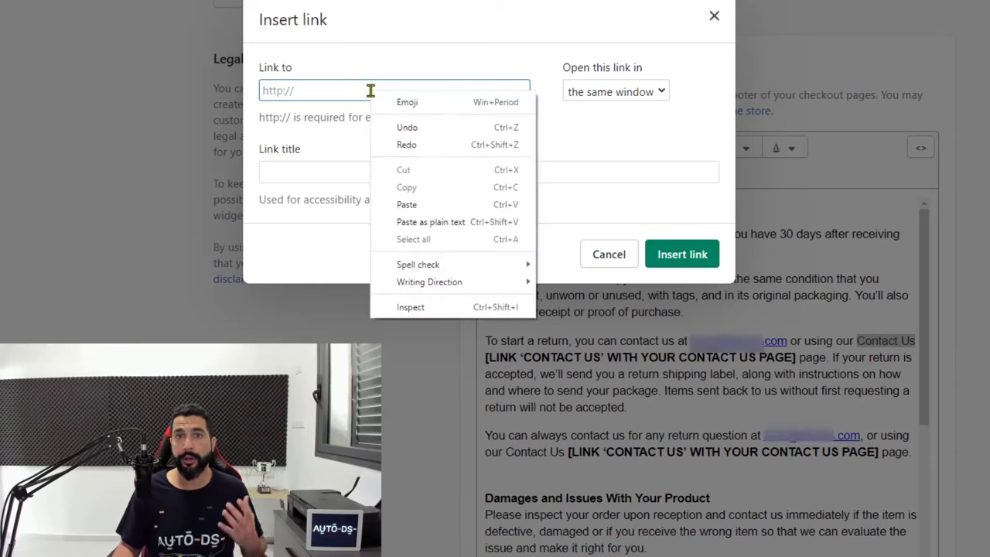
left_click(408, 205)
left_click(323, 164)
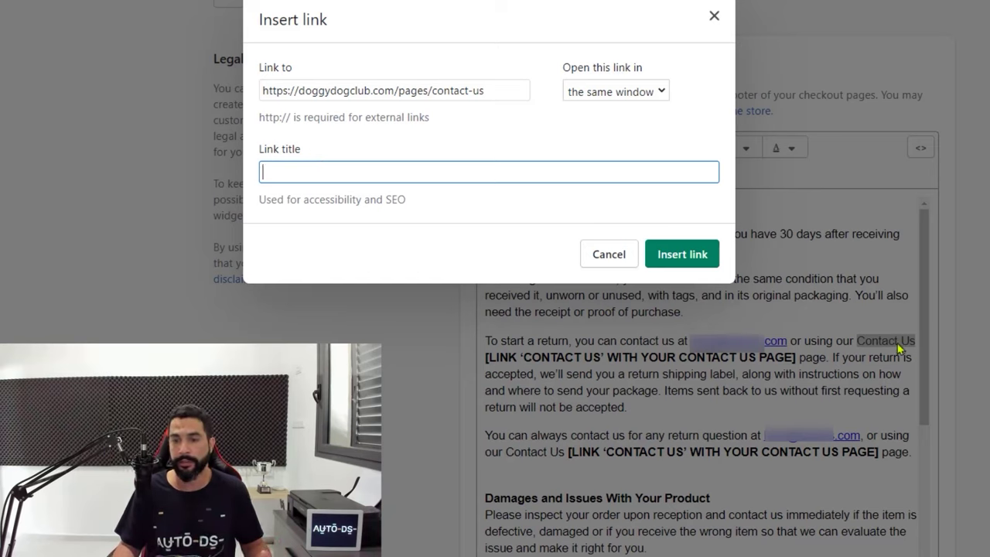
left_click(697, 255)
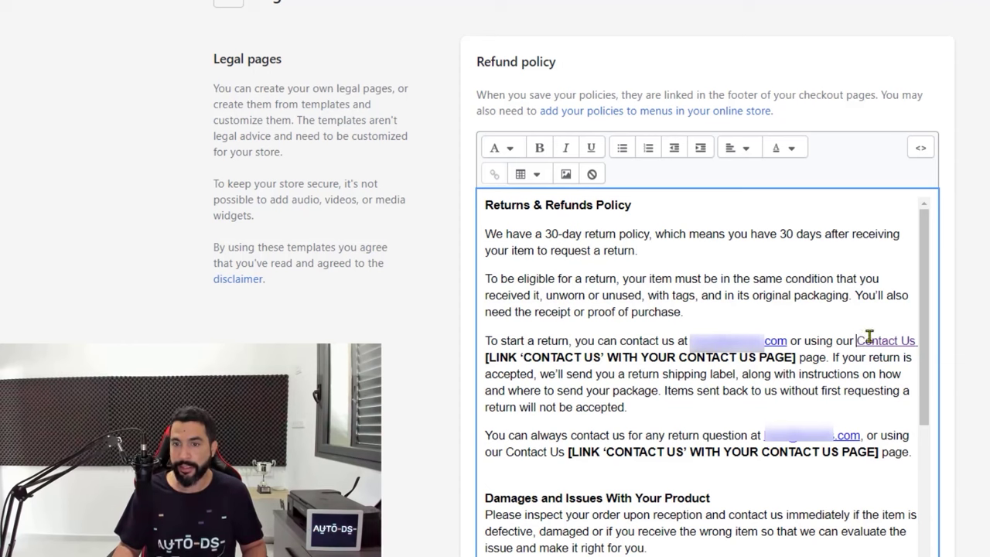
left_click(866, 341)
key("ctrl+shift+Left")
key("ctrl+shift+Left")
key("ctrl+shift+Left")
key("ctrl+shift+Left")
key("ctrl+shift+Left")
key("ctrl+shift+Left")
key("ctrl+shift+Left")
key("ctrl+shift+Left")
key("ctrl+shift+Left")
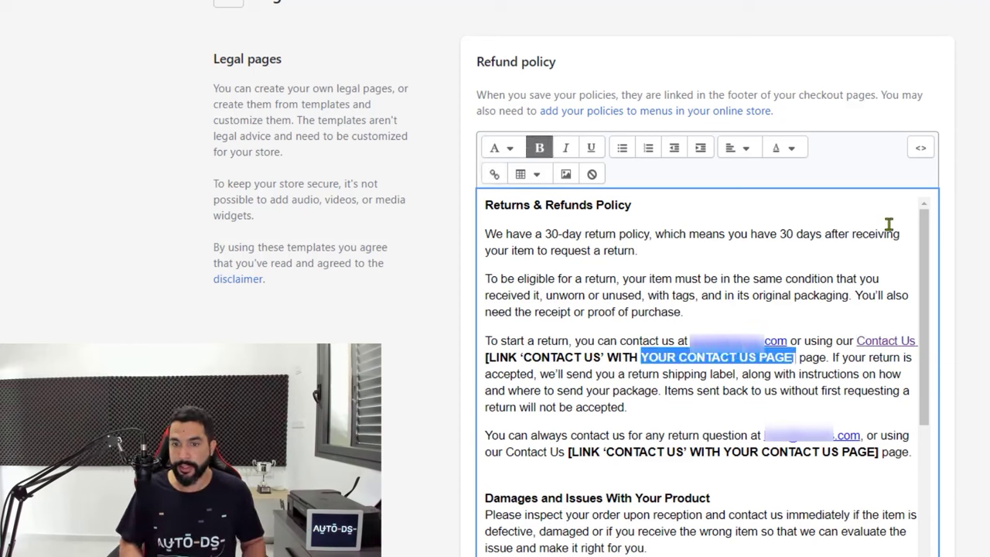
key("BackSpace")
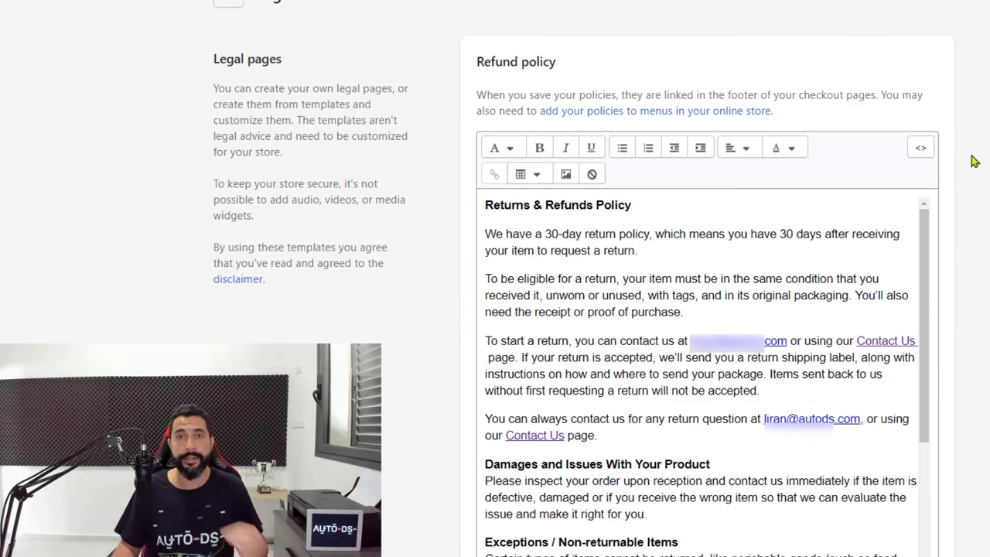
scroll(981, 163, "down", 3)
scroll(506, 121, "down", 5)
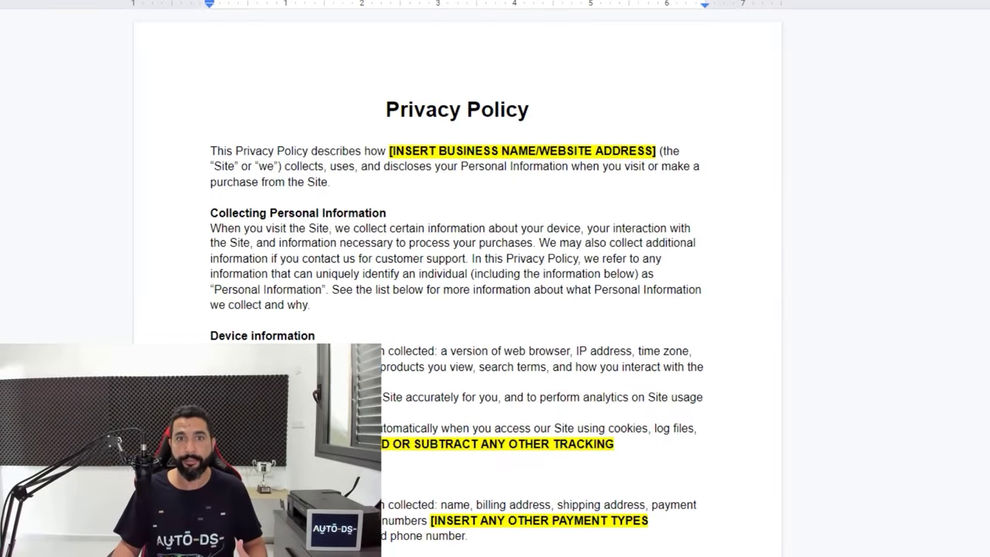
Copy the entire Privacy Policy template into Shopify's empty Privacy policy editor
left_click(432, 243)
scroll(502, 194, "down", 10)
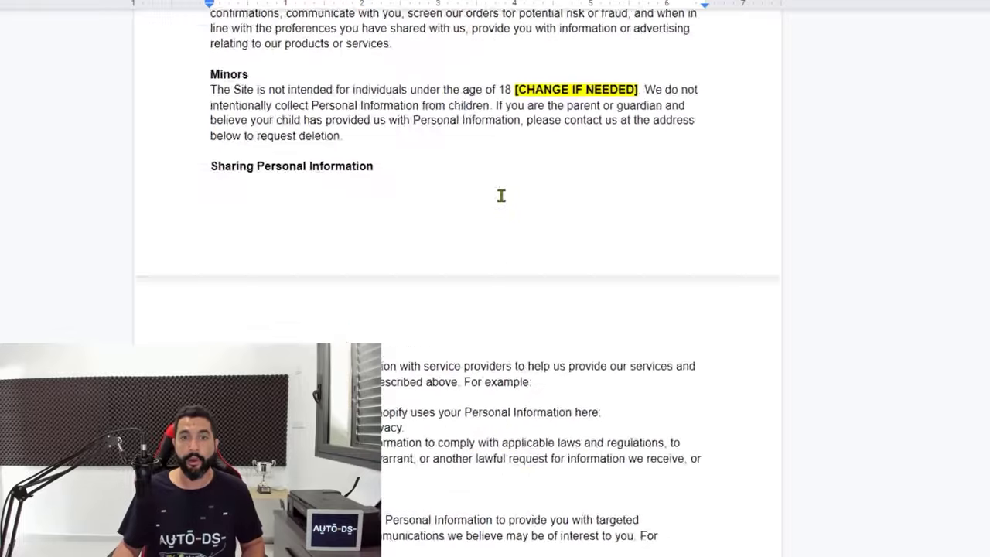
scroll(502, 195, "up", 10)
key("ctrl+a")
right_click(500, 155)
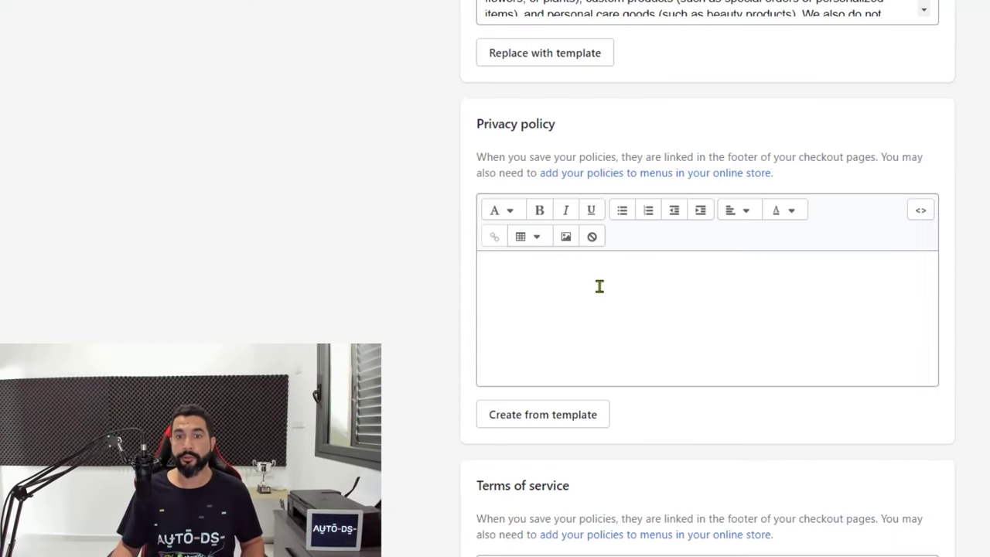
left_click(600, 286)
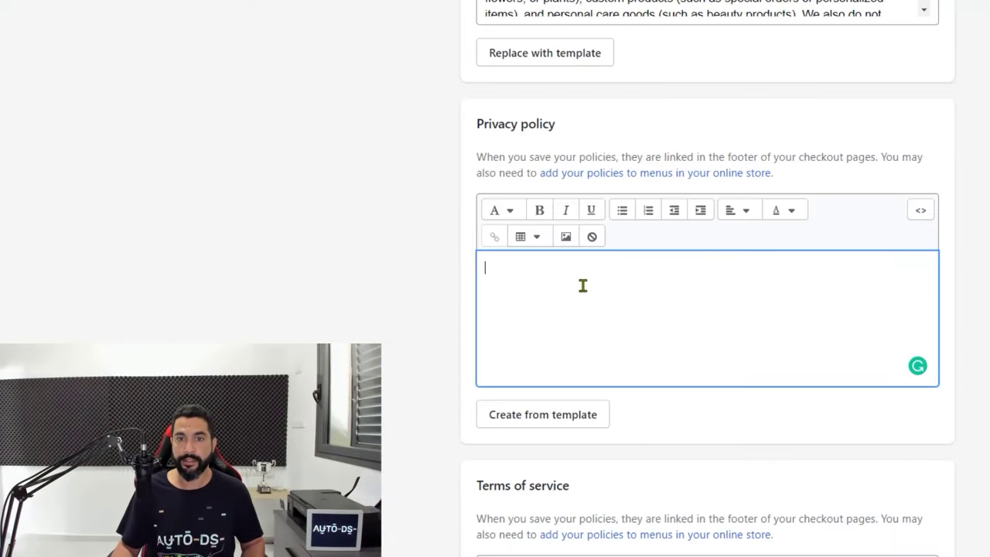
key("ctrl+v")
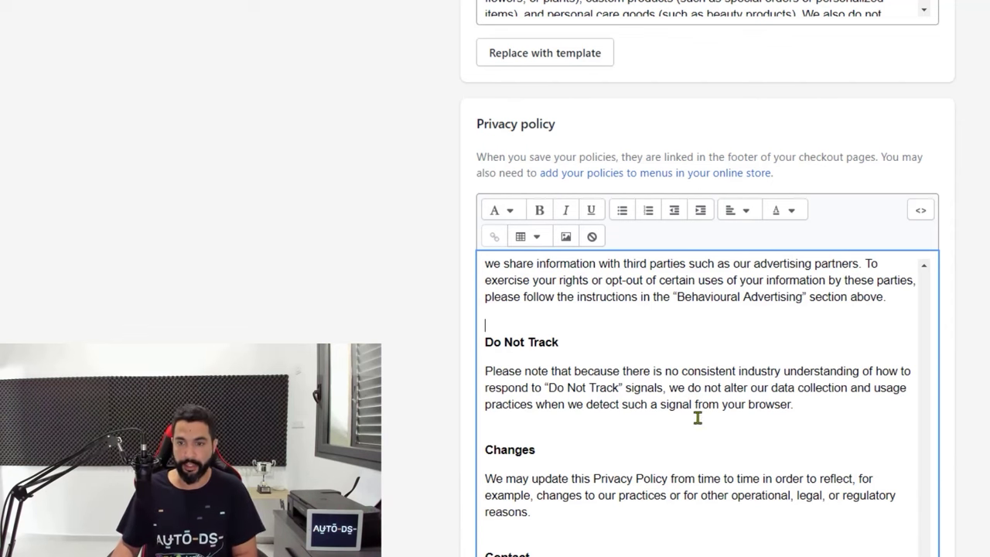
scroll(696, 417, "up", 5)
scroll(697, 418, "up", 15)
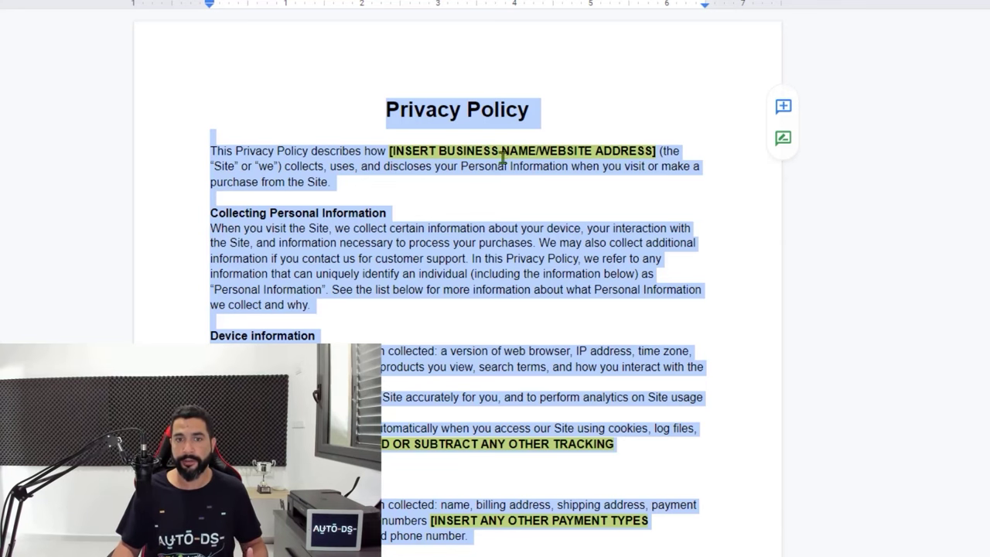
left_click(504, 151)
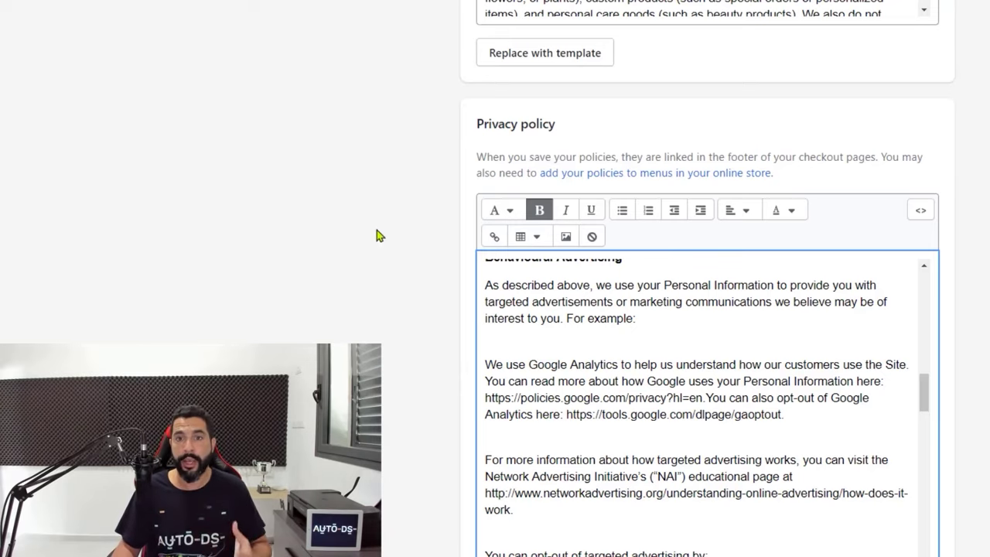
scroll(323, 214, "down", 8)
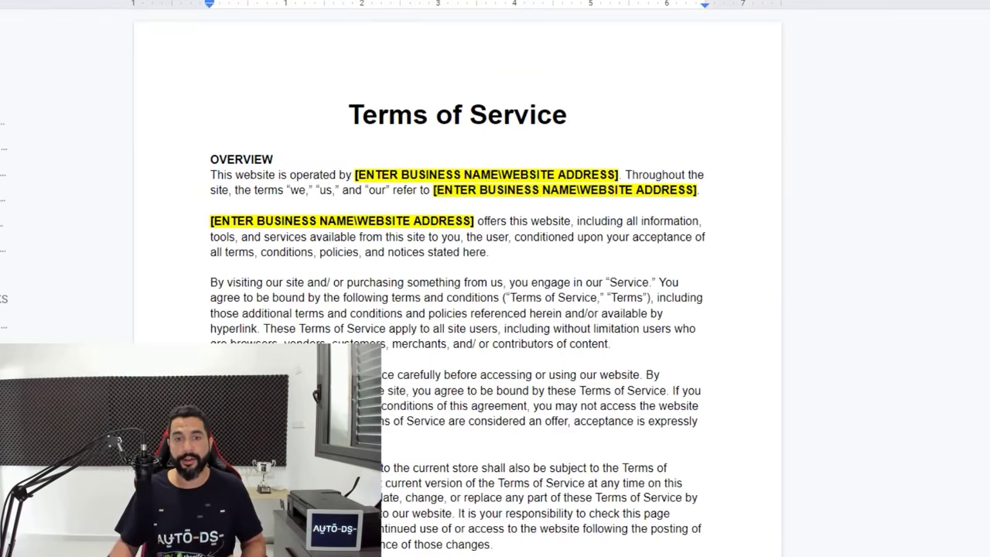
Copy the full Terms of Service template into the Terms of service policy editor
scroll(542, 233, "down", 2)
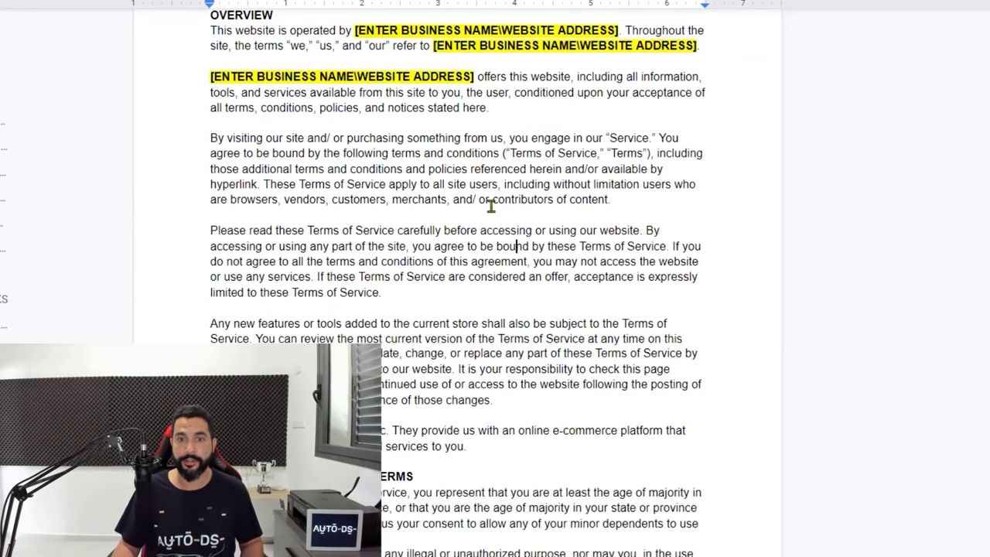
key("ctrl+a")
scroll(489, 200, "up", 2)
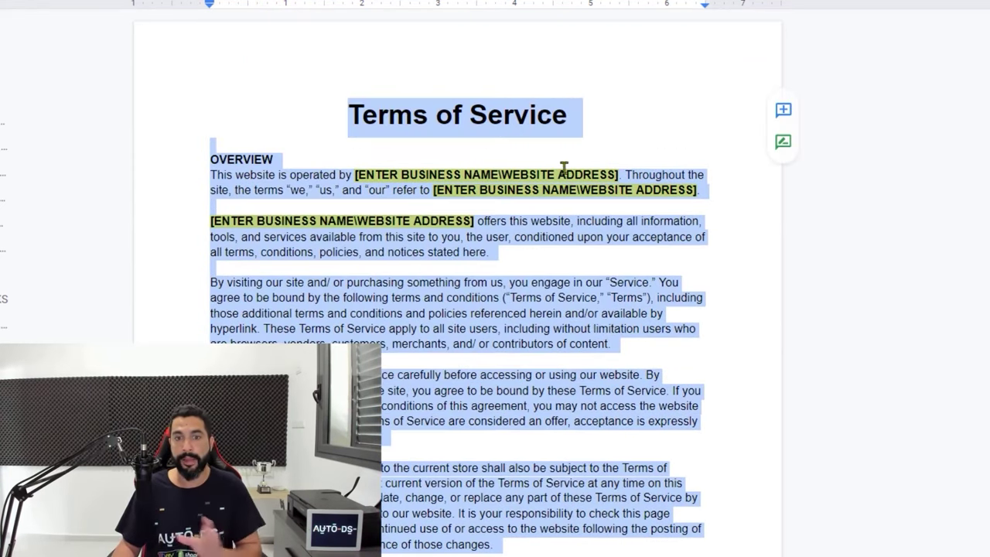
right_click(536, 190)
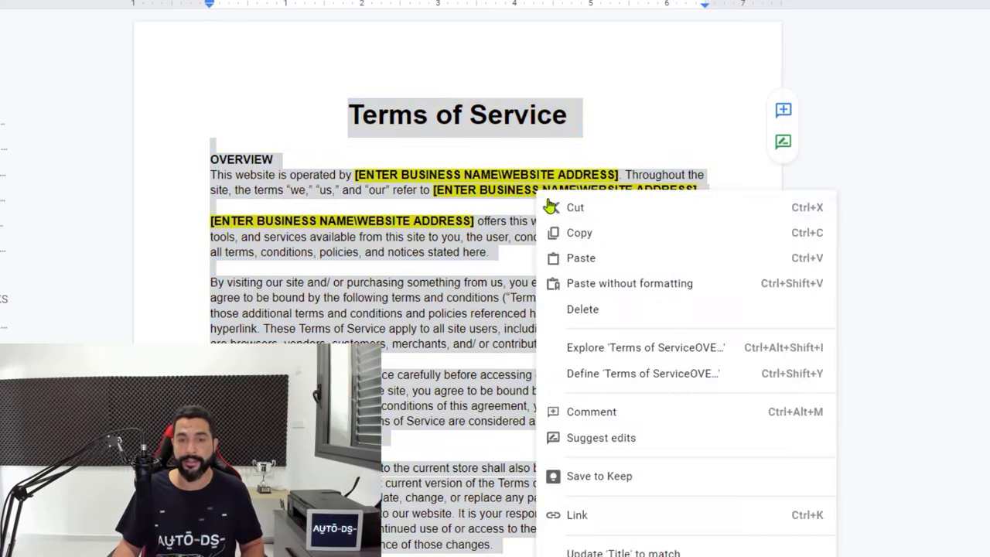
left_click(574, 236)
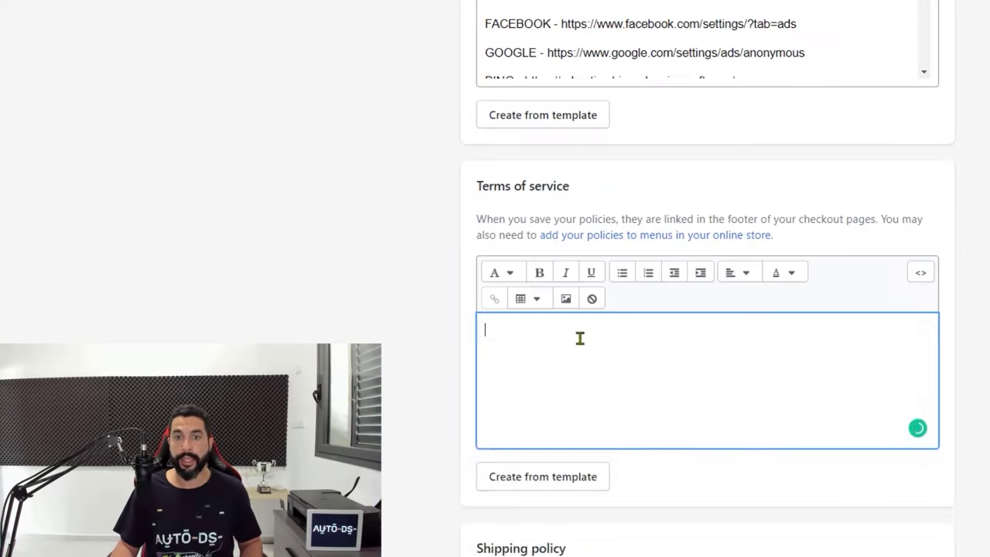
key("ctrl+v")
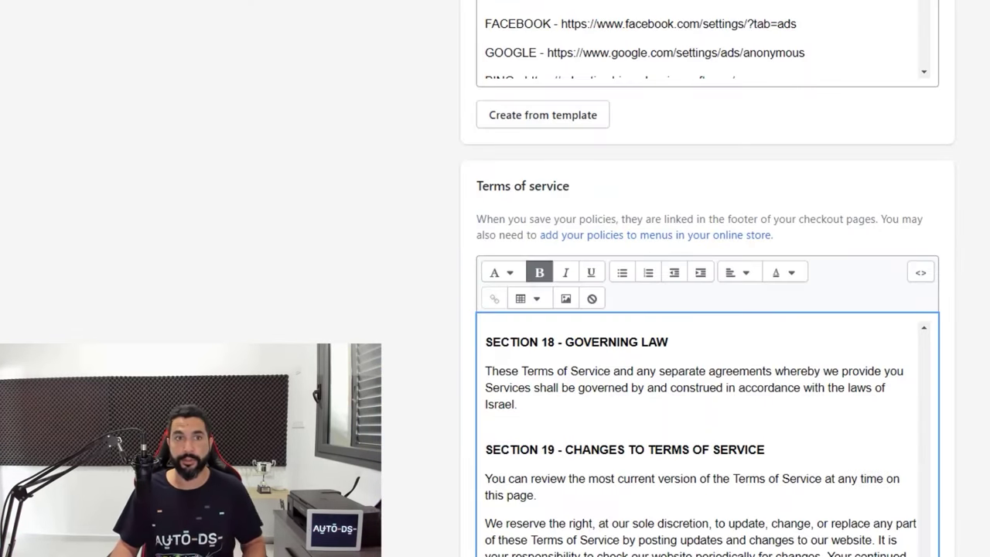
scroll(343, 204, "down", 5)
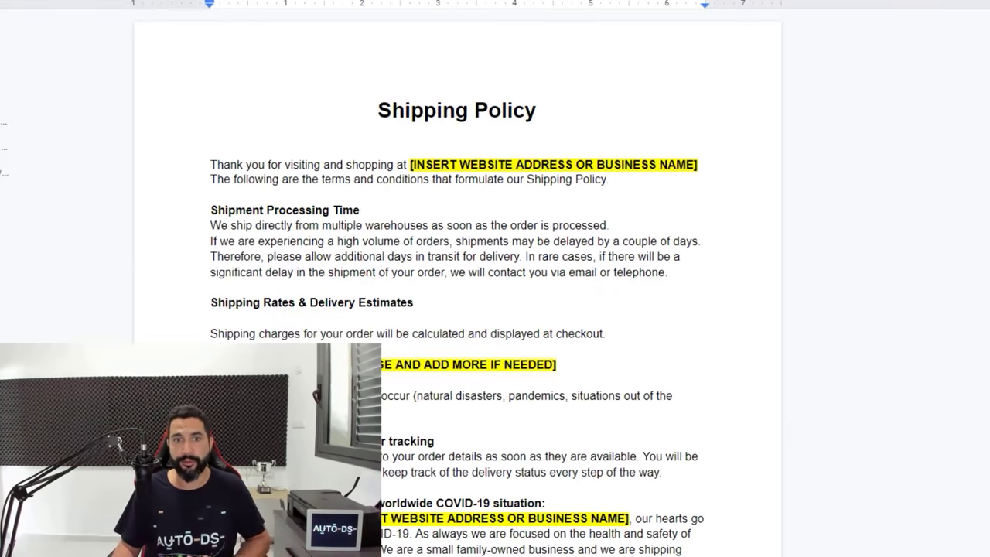
Copy the Shipping Policy template into the Shipping policy editor and save all legal policies
left_click(402, 120)
key("ctrl+a")
right_click(403, 120)
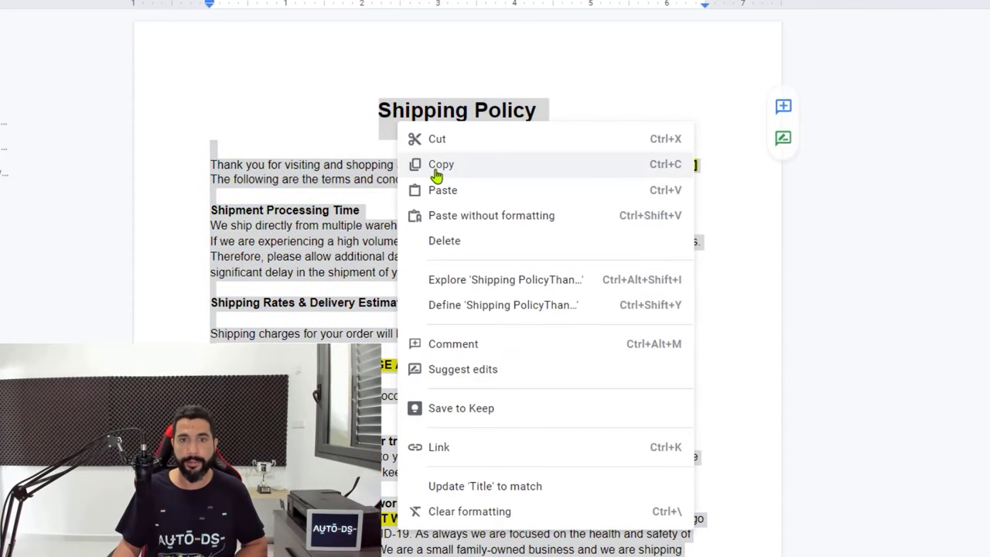
left_click(434, 162)
key("alt+Tab")
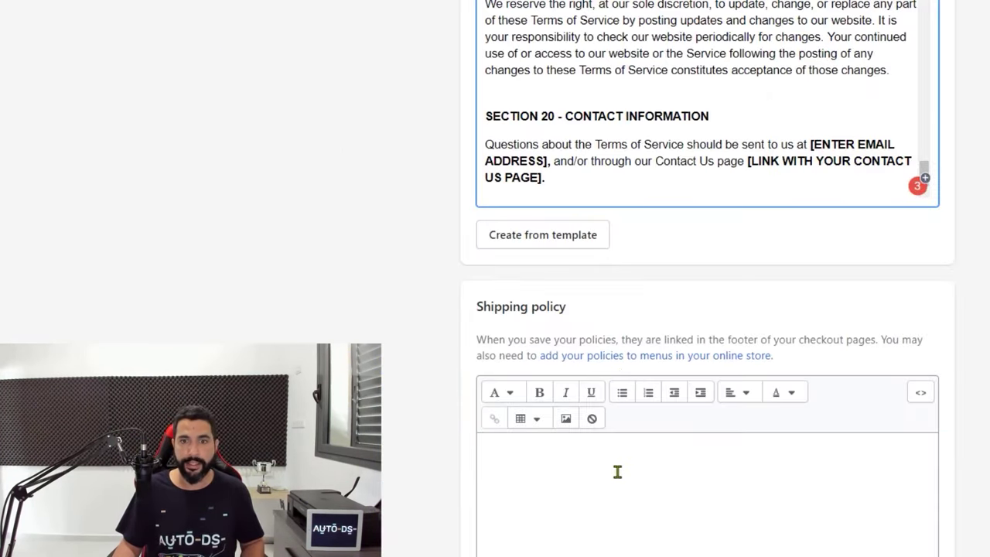
left_click(612, 471)
key("ctrl+v")
scroll(584, 481, "down", 2)
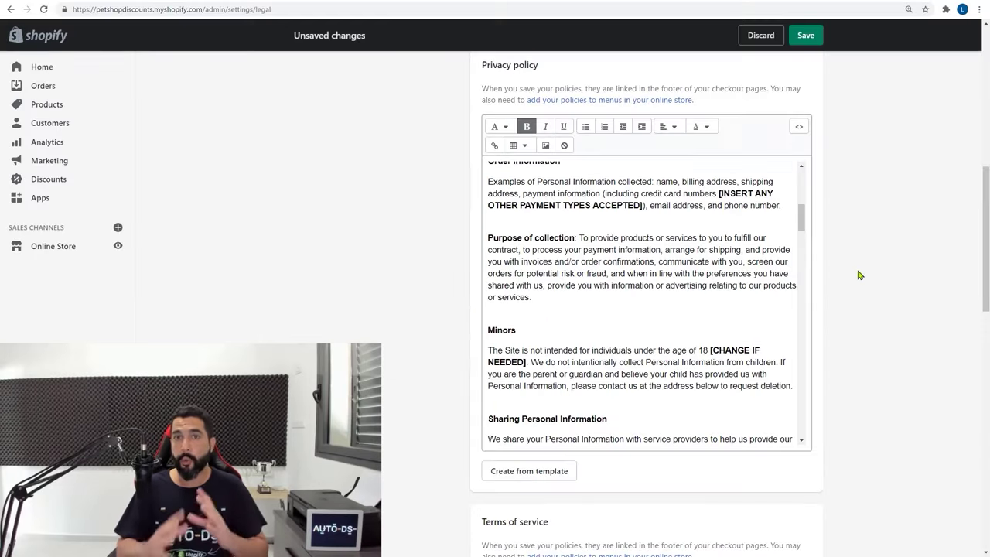
scroll(856, 276, "down", 5)
scroll(841, 302, "up", 6)
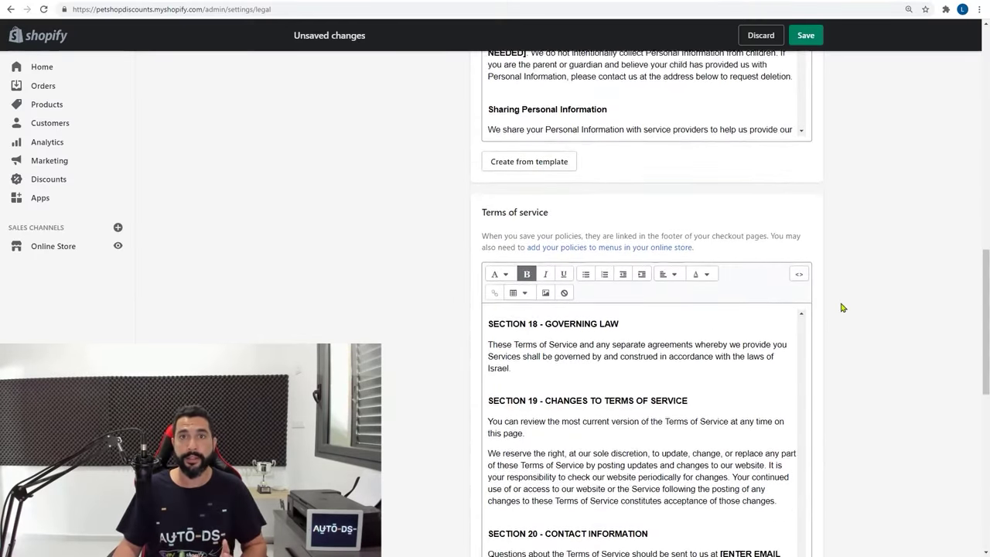
scroll(841, 308, "up", 6)
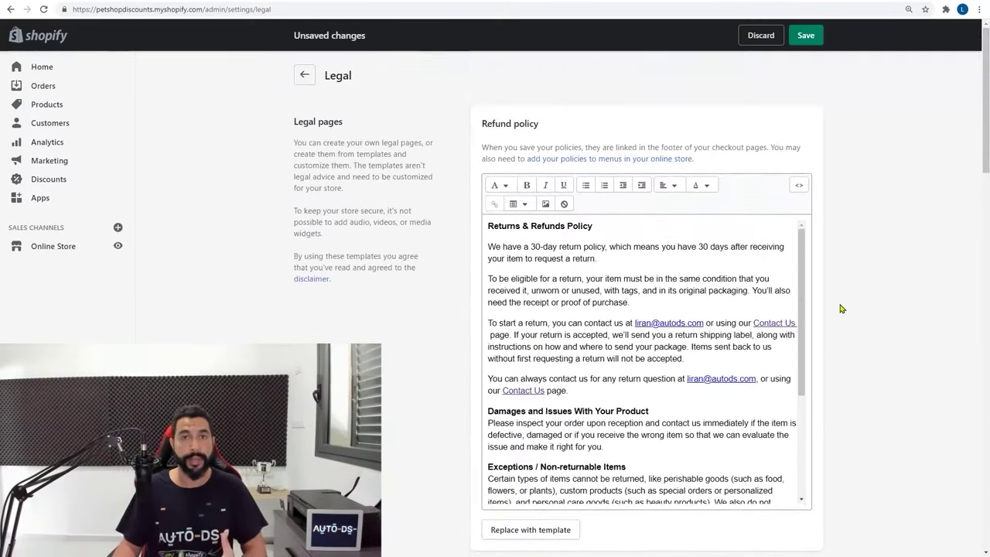
left_click(804, 36)
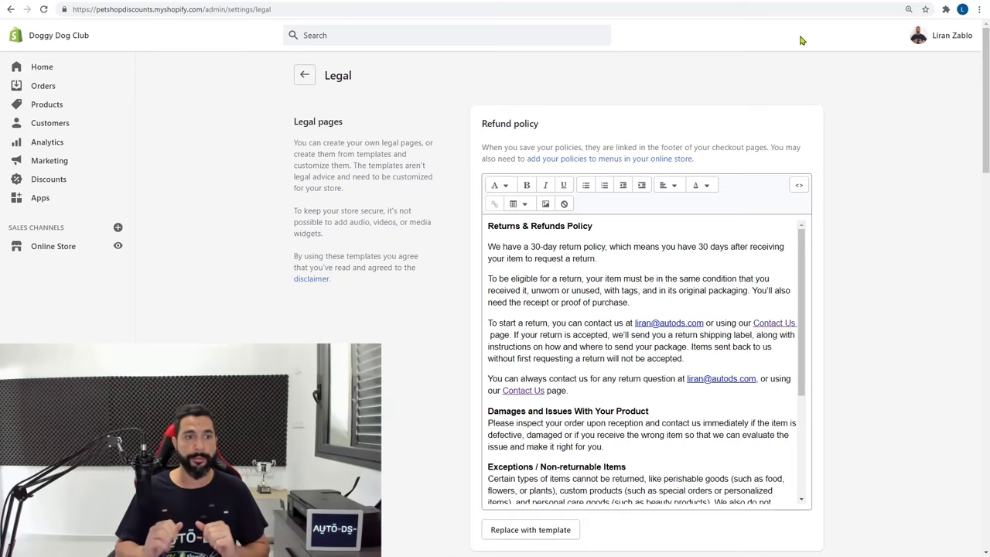
Start a new store page titled 'About Us'
left_click(80, 248)
left_click(42, 303)
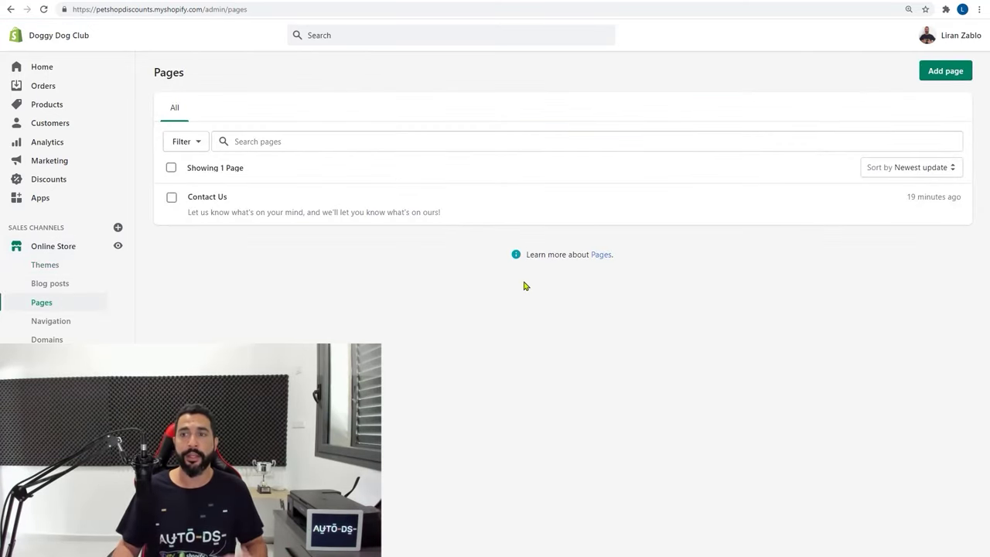
left_click(940, 75)
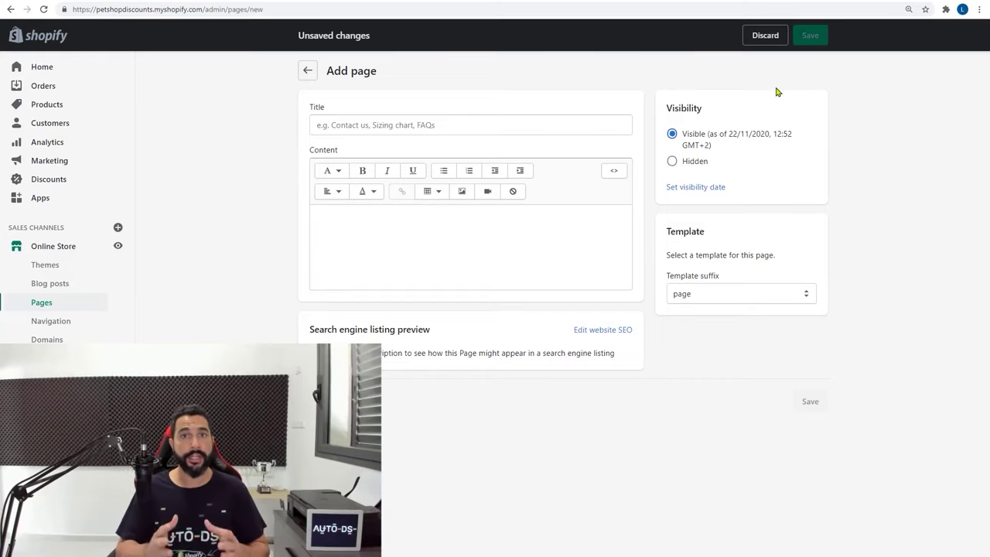
left_click(432, 129)
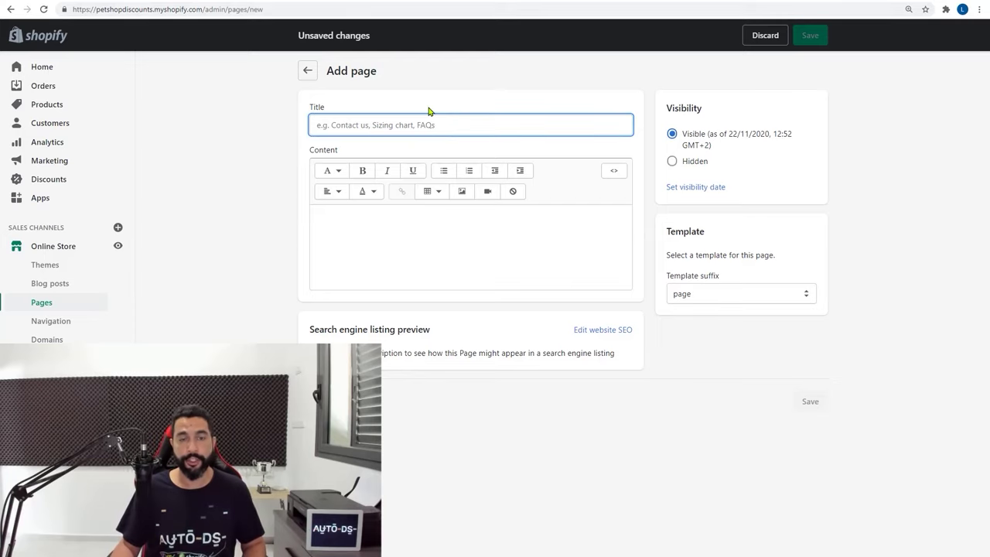
type("About Us")
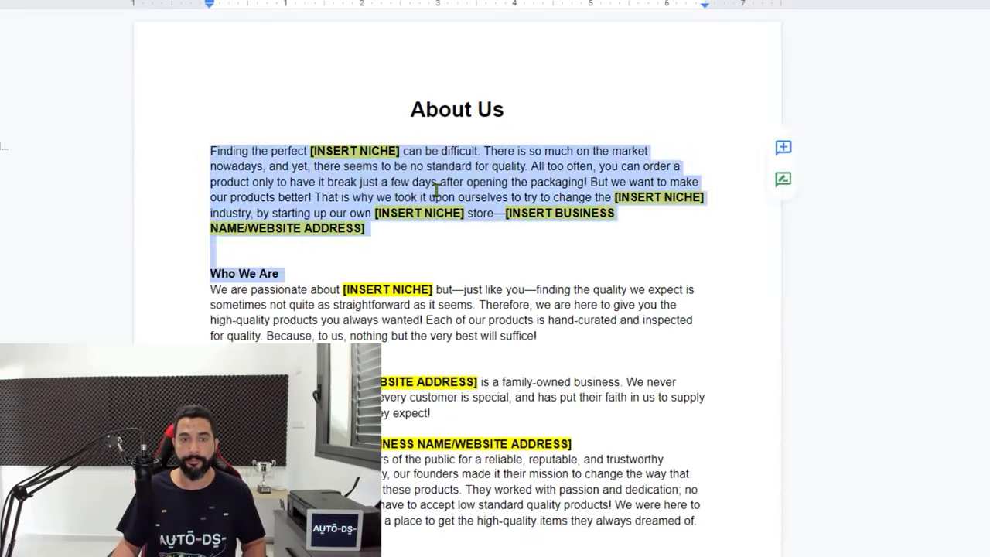
Select the About Us template text, checking its [INSERT BUSINESS NAME/WEBSITE ADDRESS] placeholder
left_click(345, 117)
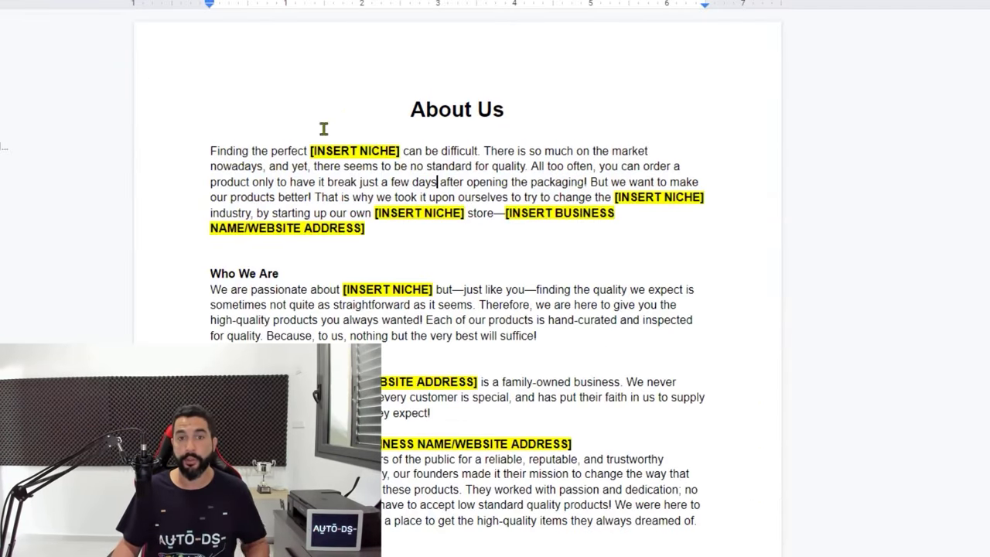
left_click_drag(207, 151, 290, 172)
scroll(358, 193, "down", 3)
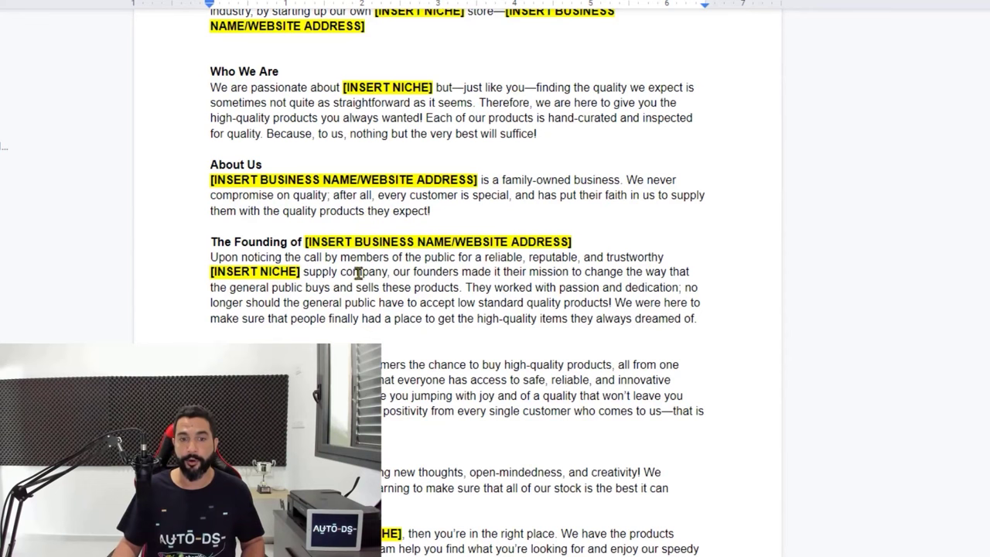
key("ctrl+a")
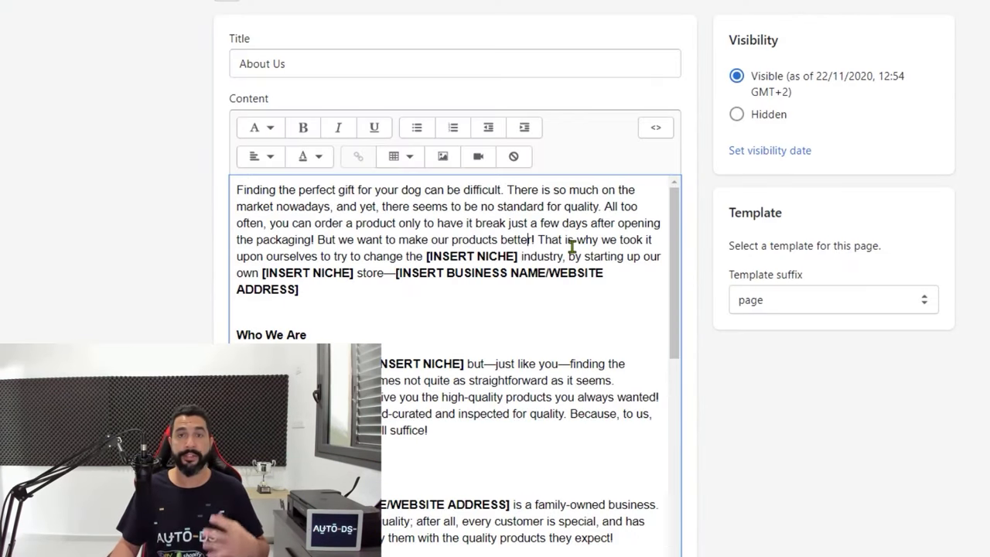
scroll(517, 219, "down", 2)
scroll(487, 255, "up", 2)
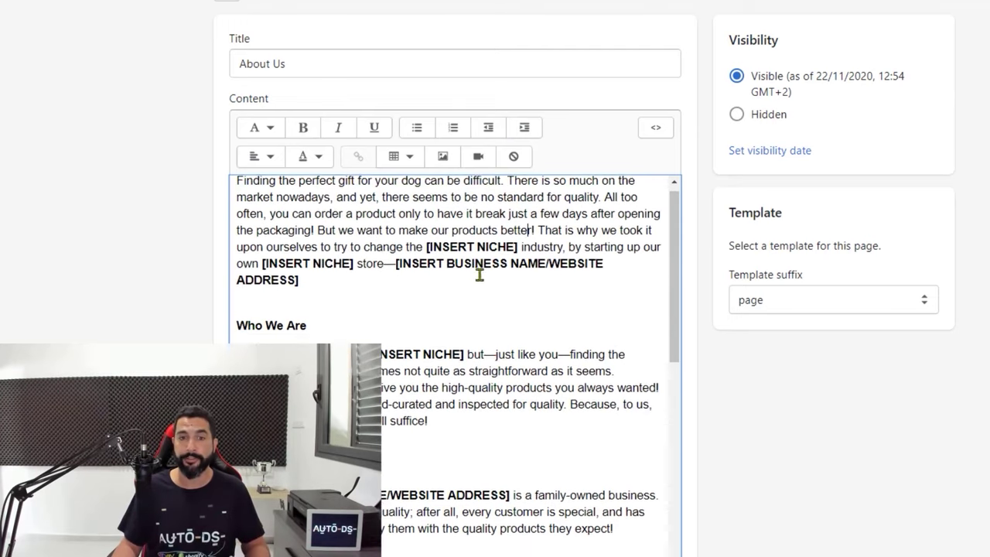
scroll(480, 274, "up", 1)
left_click_drag(426, 256, 524, 256)
left_click(408, 273)
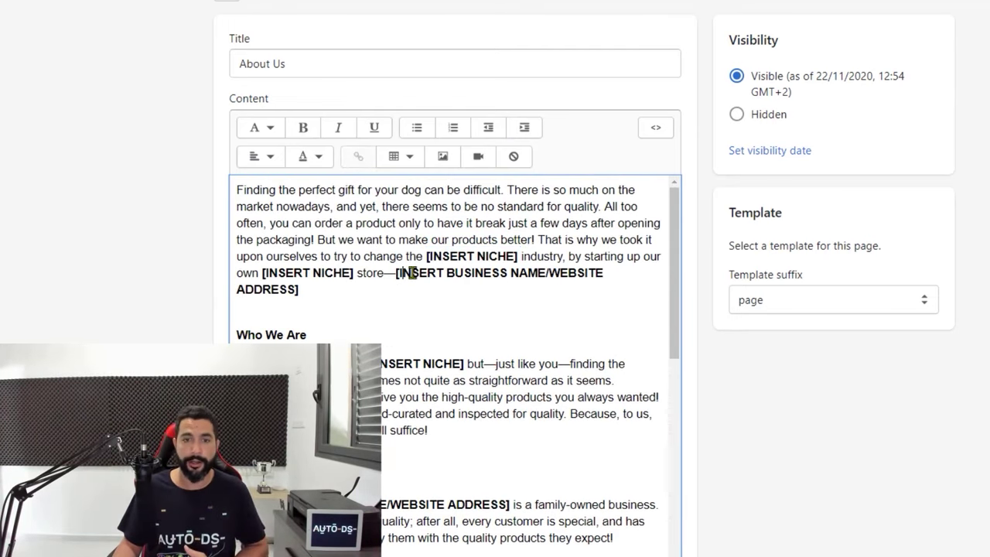
left_click_drag(396, 274, 516, 289)
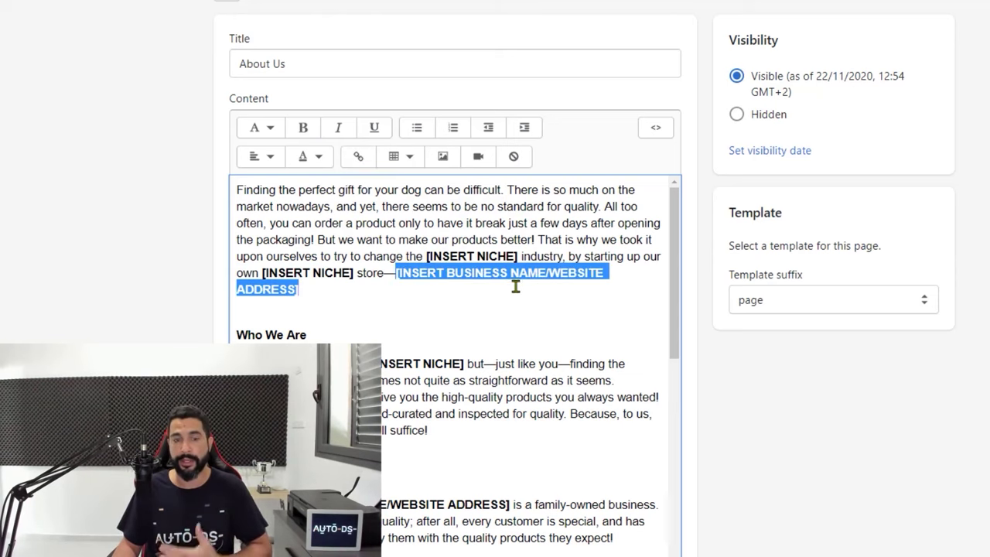
left_click(484, 308)
Review the About Us content, save the page and return to the Pages list
scroll(456, 314, "down", 1)
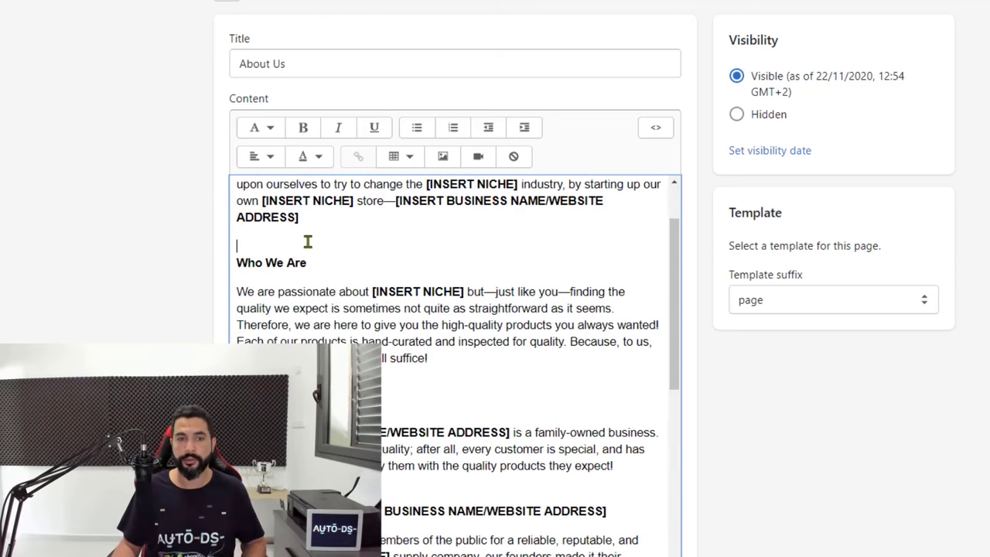
scroll(328, 278, "down", 2)
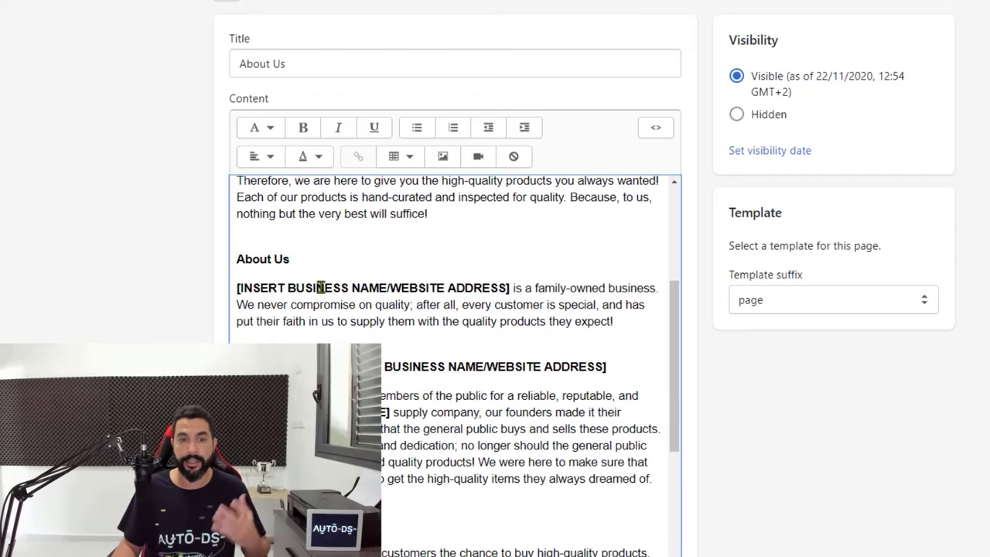
scroll(320, 288, "down", 1)
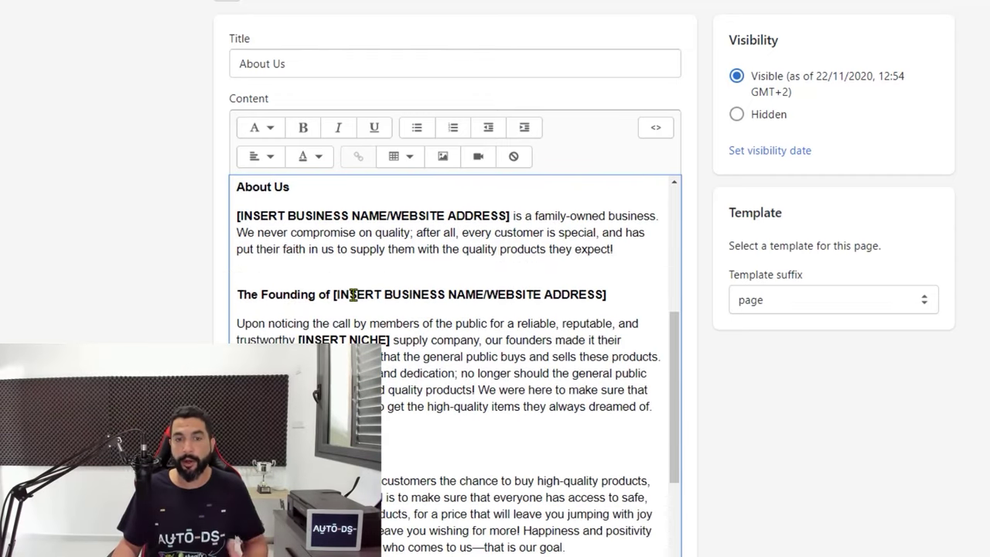
scroll(349, 307, "down", 4)
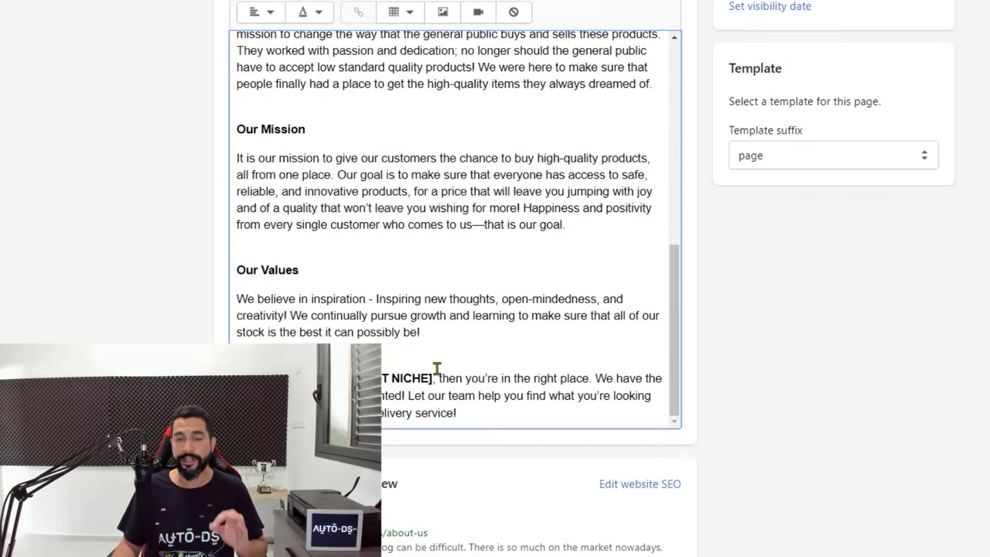
left_click_drag(434, 378, 379, 378)
scroll(372, 293, "up", 3)
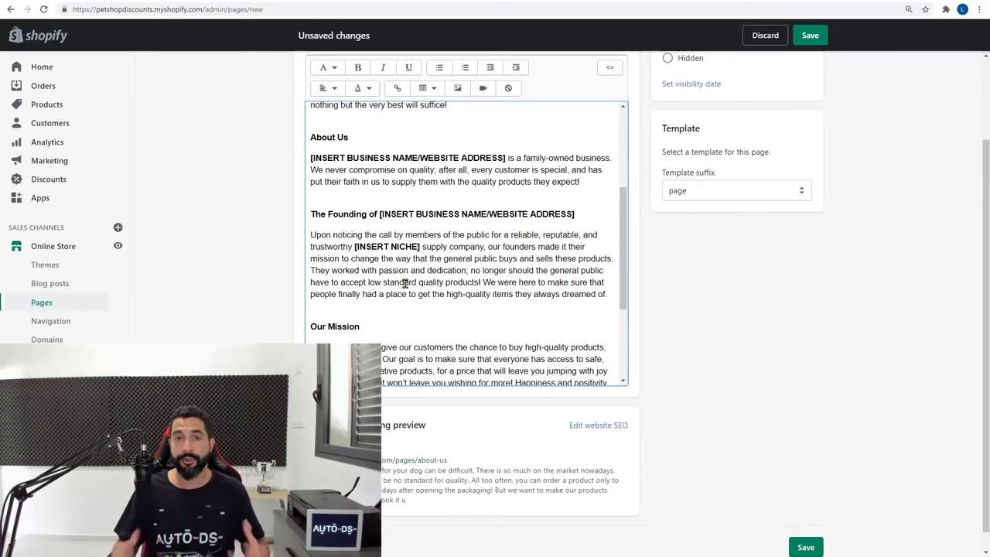
scroll(447, 281, "down", 2)
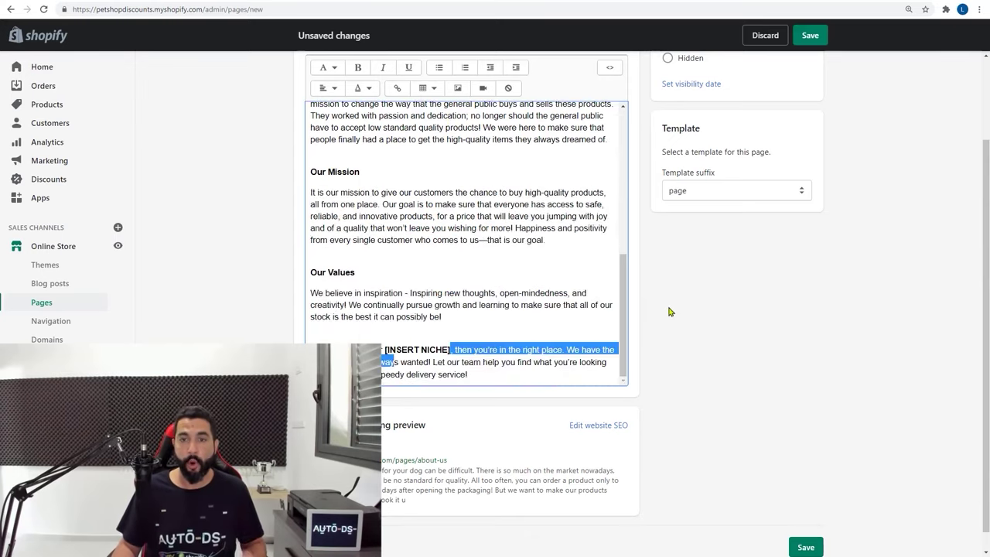
scroll(666, 305, "up", 1)
left_click(810, 37)
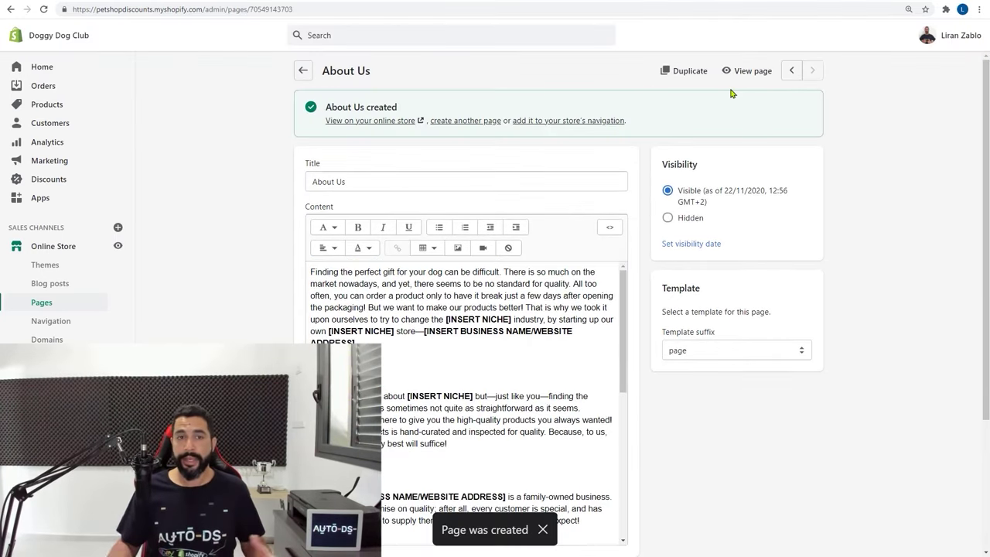
left_click(303, 71)
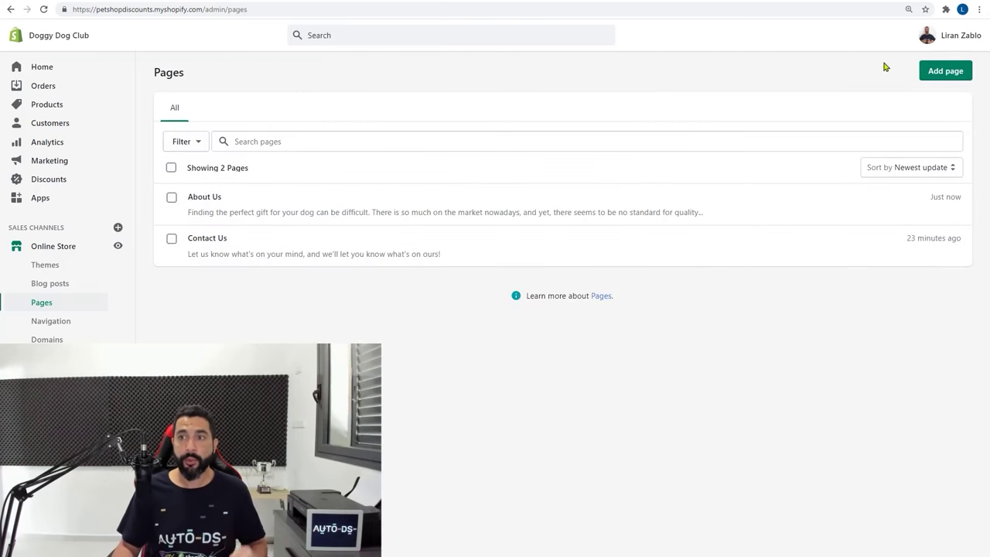
Start a new page and copy the entire FAQ template from the Google Doc
left_click(949, 72)
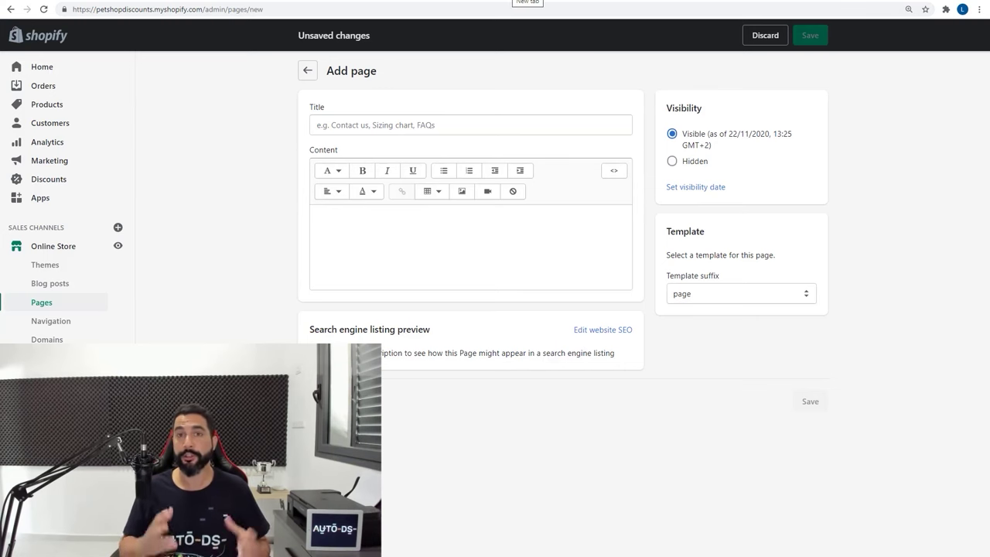
left_click(170, 2)
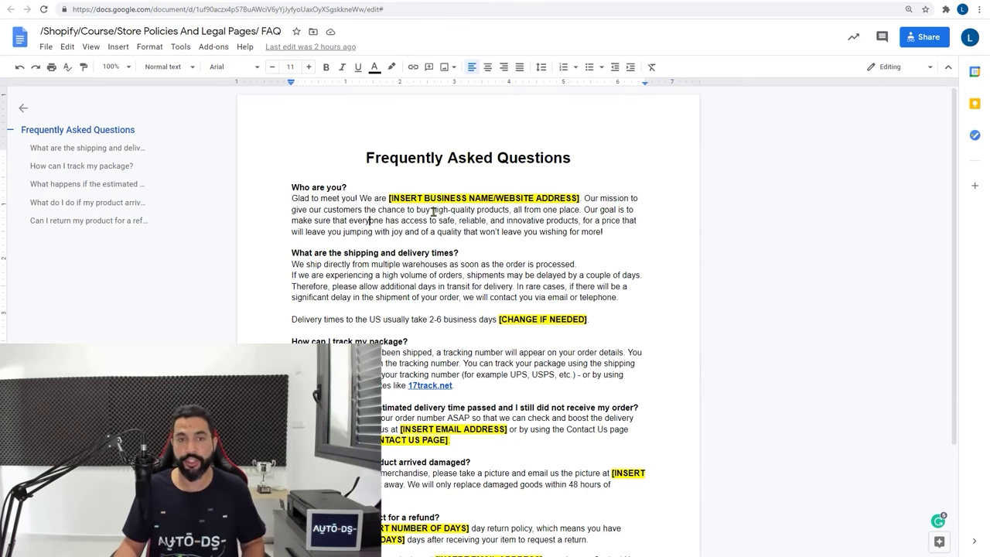
key("ctrl+a")
right_click(388, 218)
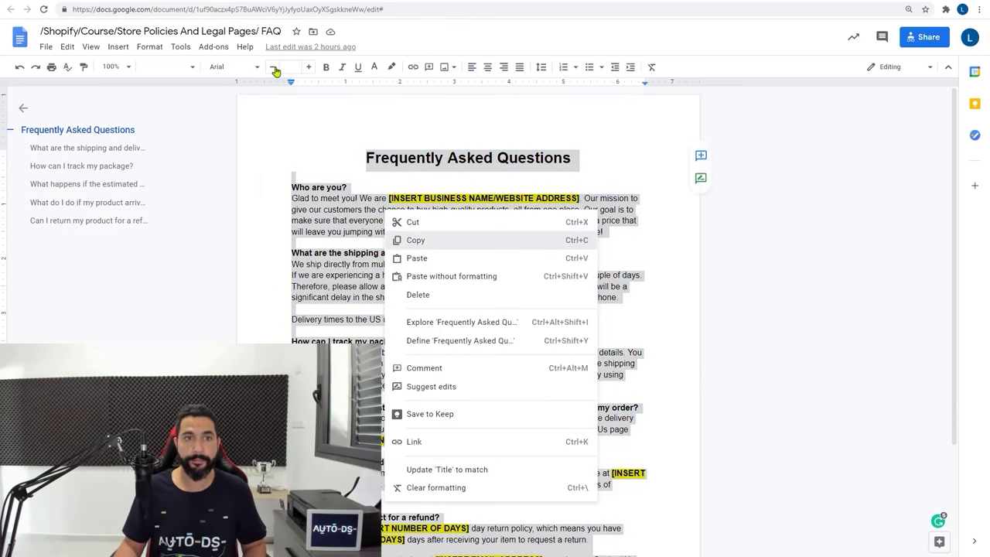
left_click(416, 240)
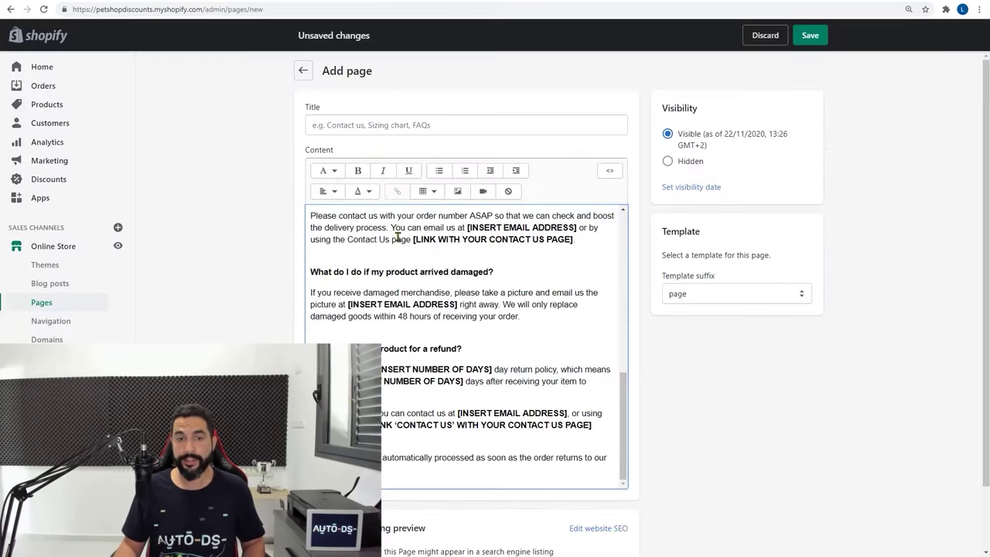
scroll(447, 271, "up", 10)
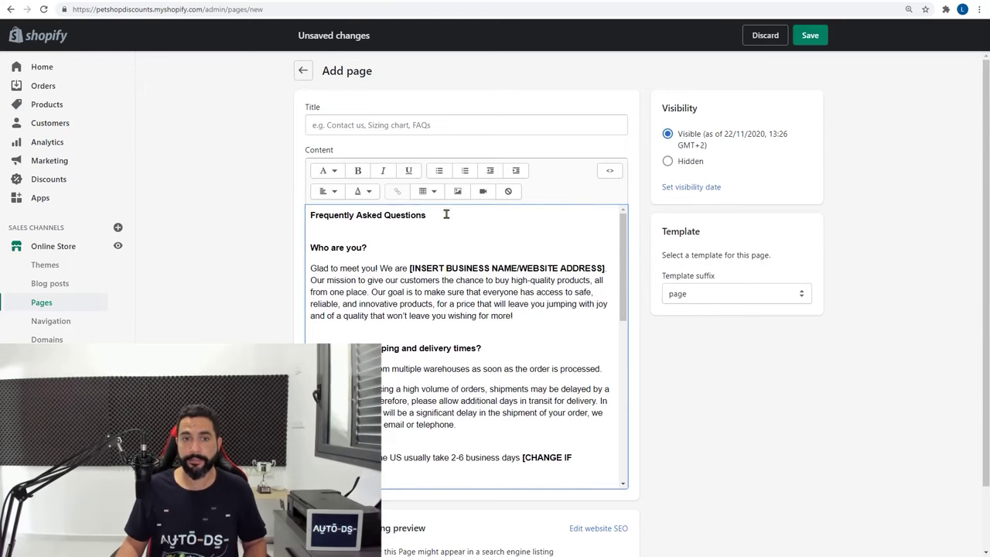
Move the 'Frequently Asked Questions' heading into the page title and append '(FAQ)'
left_click_drag(447, 214, 173, 214)
key("ctrl+x")
left_click(392, 127)
key("ctrl+v")
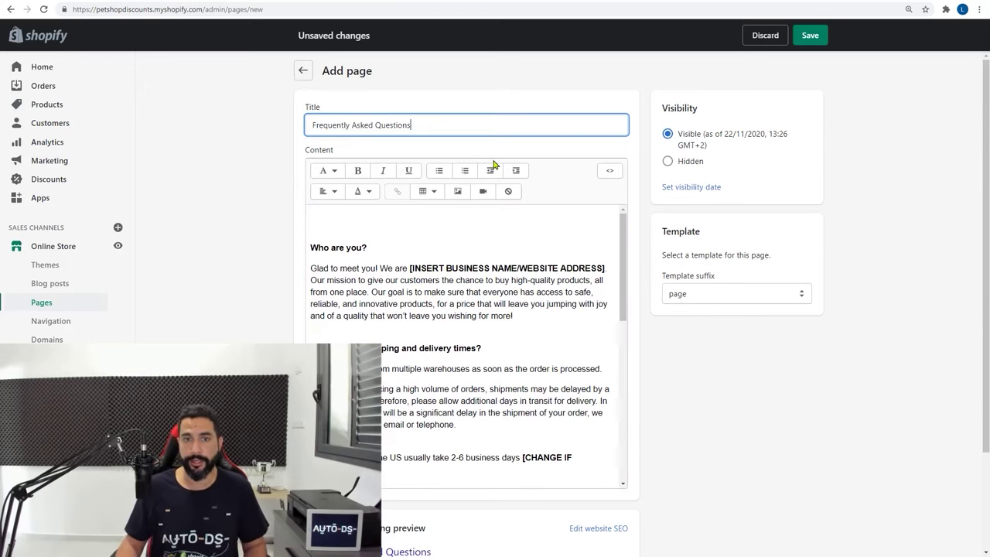
type("(FAQ)")
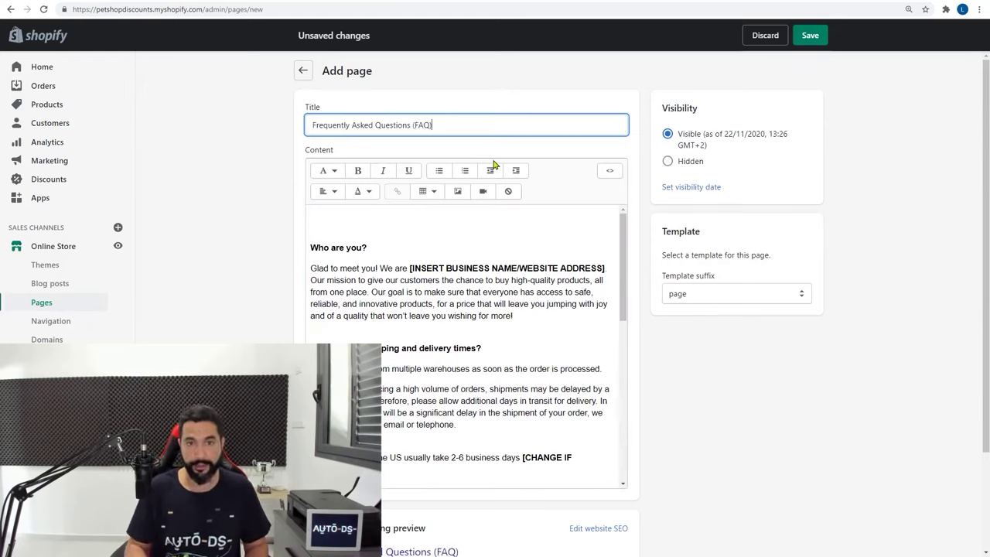
Delete the empty first content line, review the placeholders, and save the FAQ page
left_click(338, 225)
key("Delete")
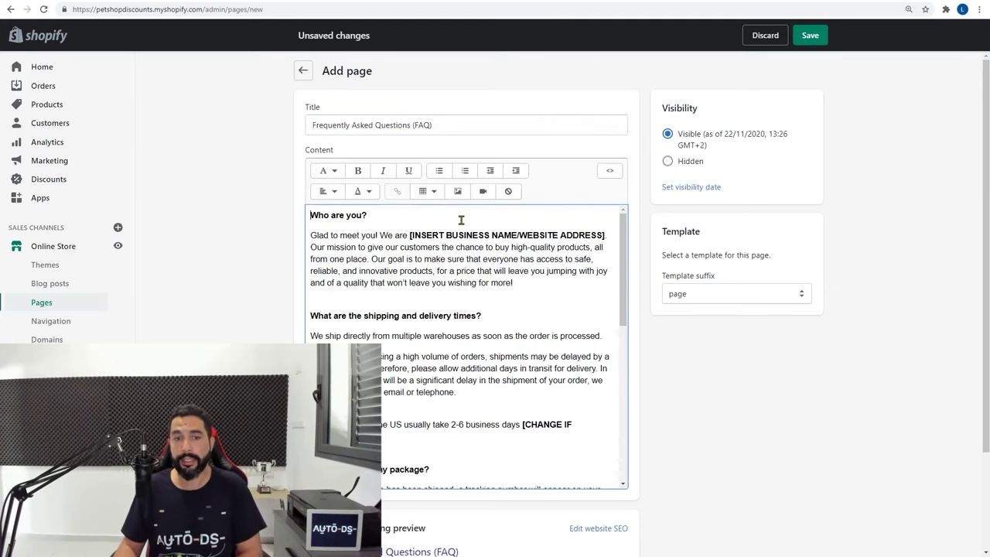
left_click_drag(410, 235, 602, 235)
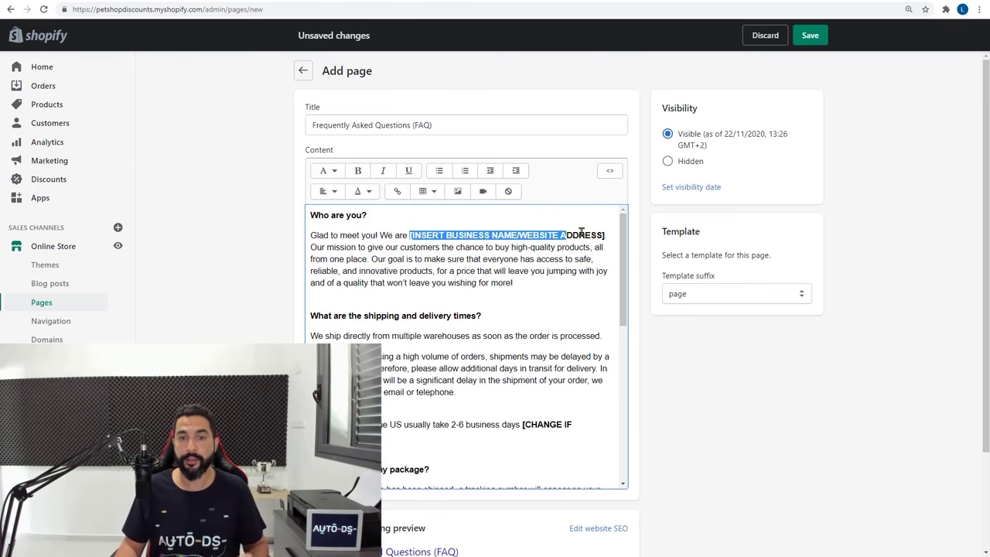
scroll(472, 308, "down", 10)
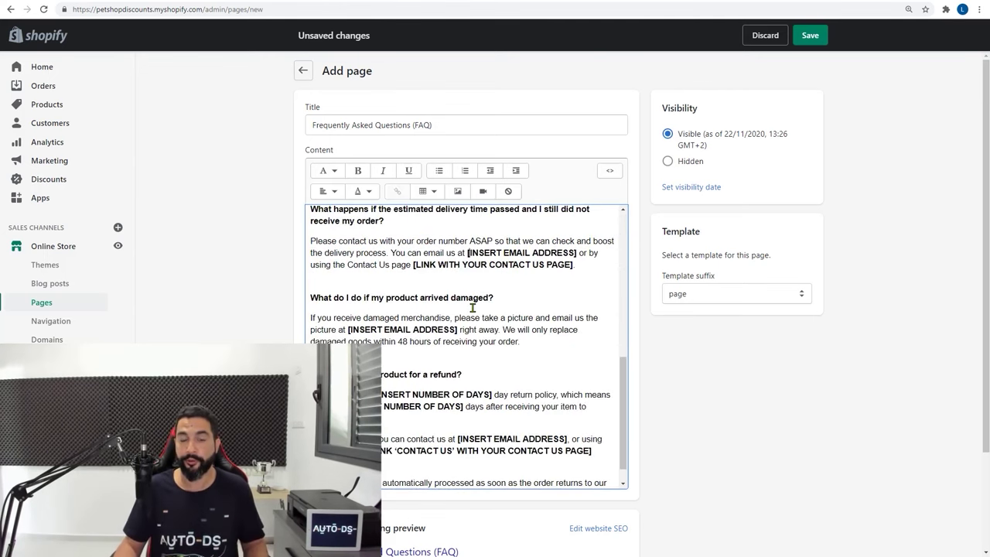
left_click_drag(416, 264, 573, 264)
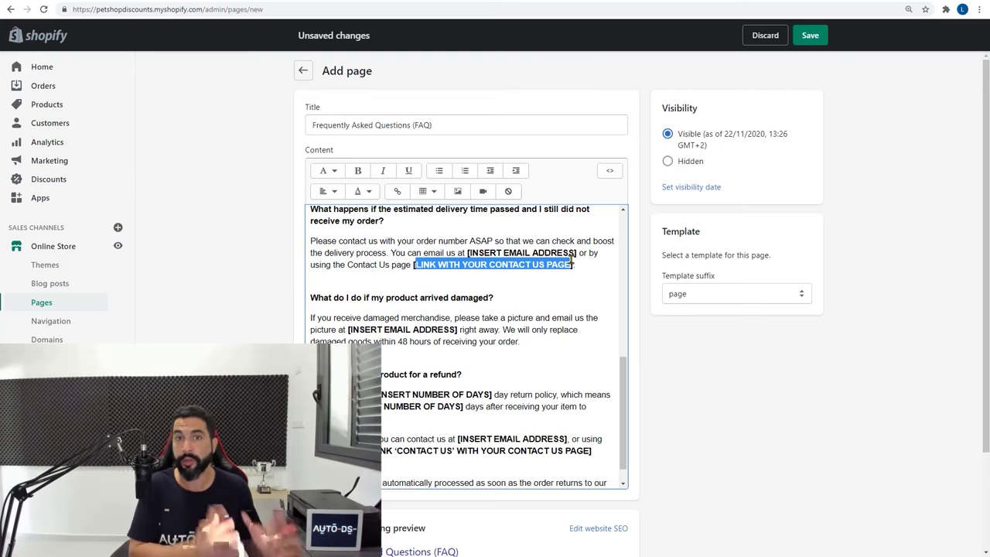
left_click(783, 415)
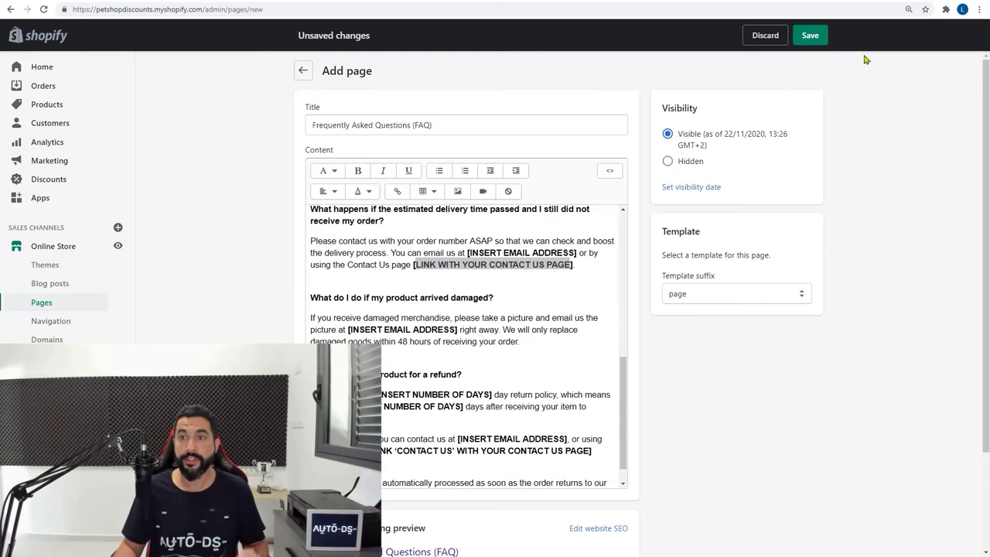
left_click(810, 35)
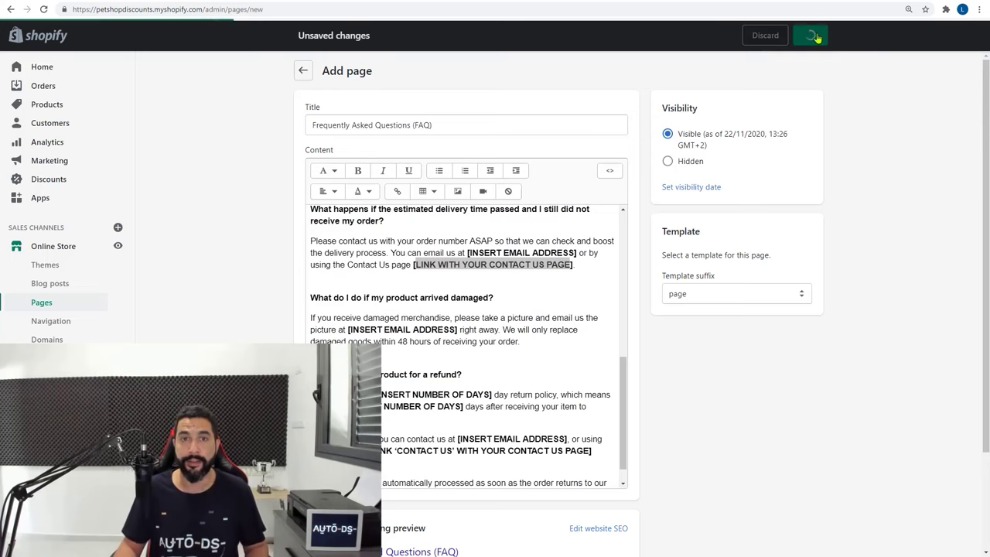
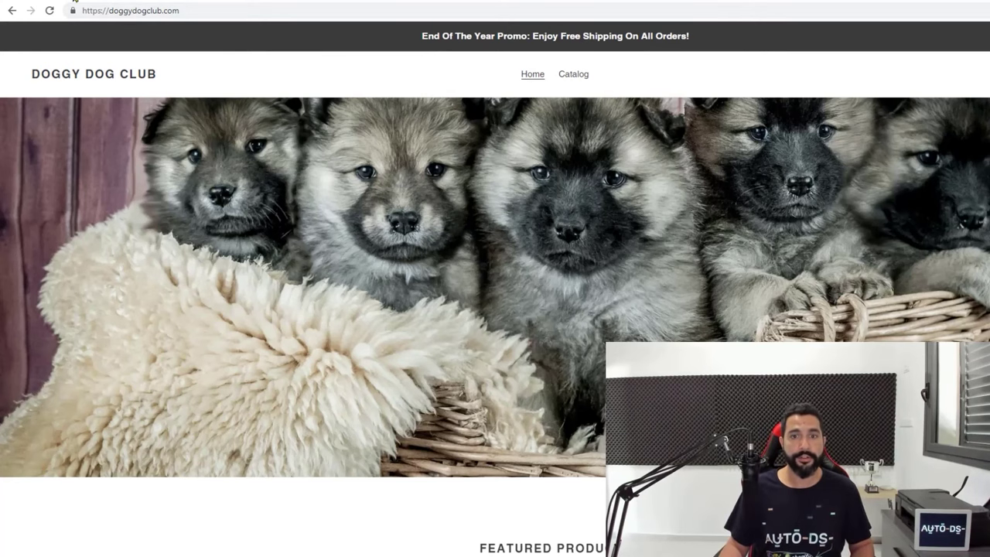
Open the Footer menu from the admin navigation menus and view its single Search item
left_click(74, 0)
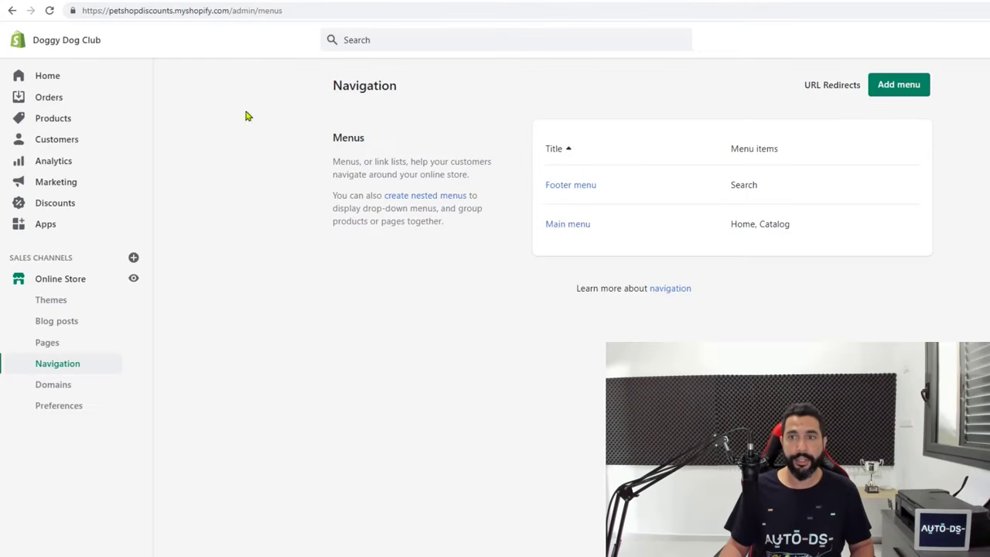
left_click(576, 190)
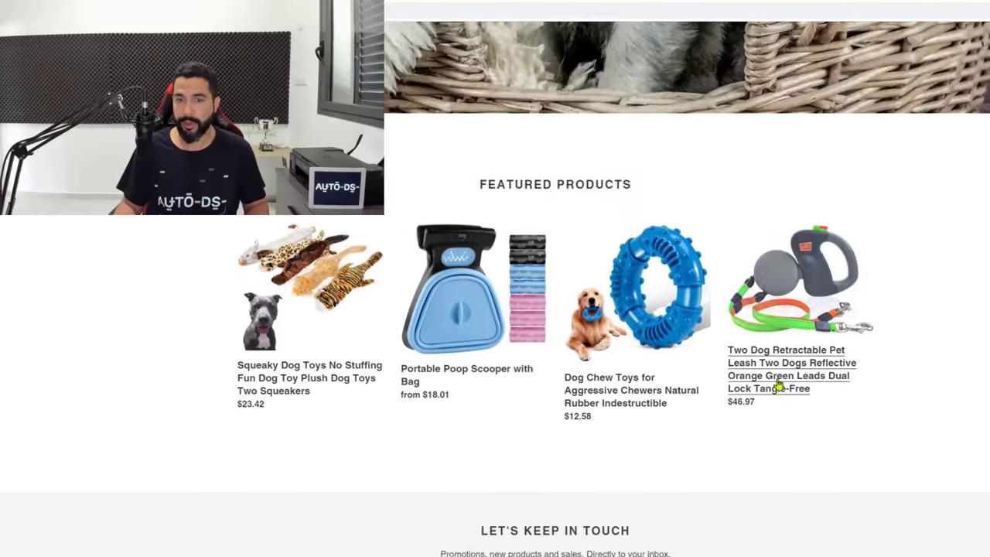
scroll(776, 375, "down", 3)
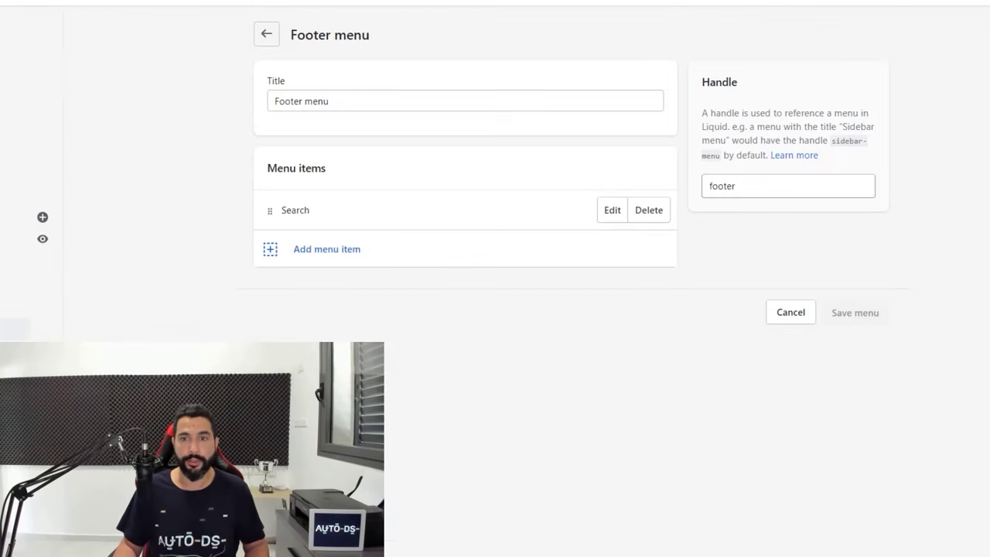
Remove the Search item and add a Privacy Policy link to the Footer menu
left_click(654, 215)
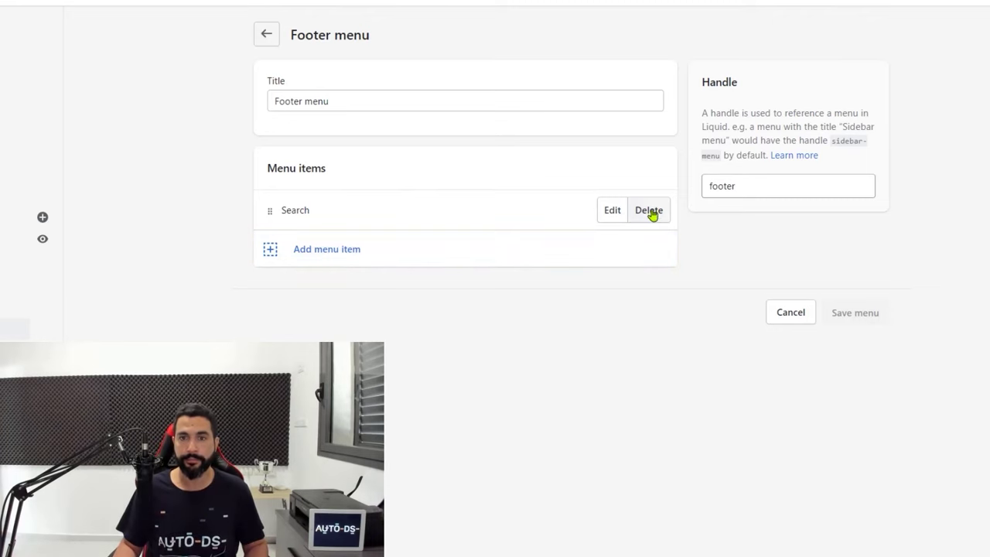
left_click(656, 147)
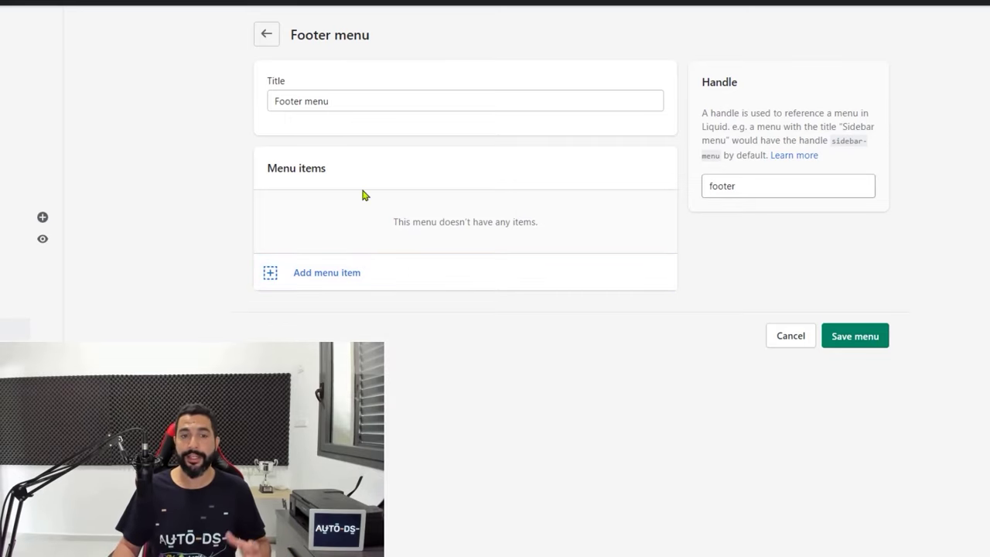
left_click(331, 275)
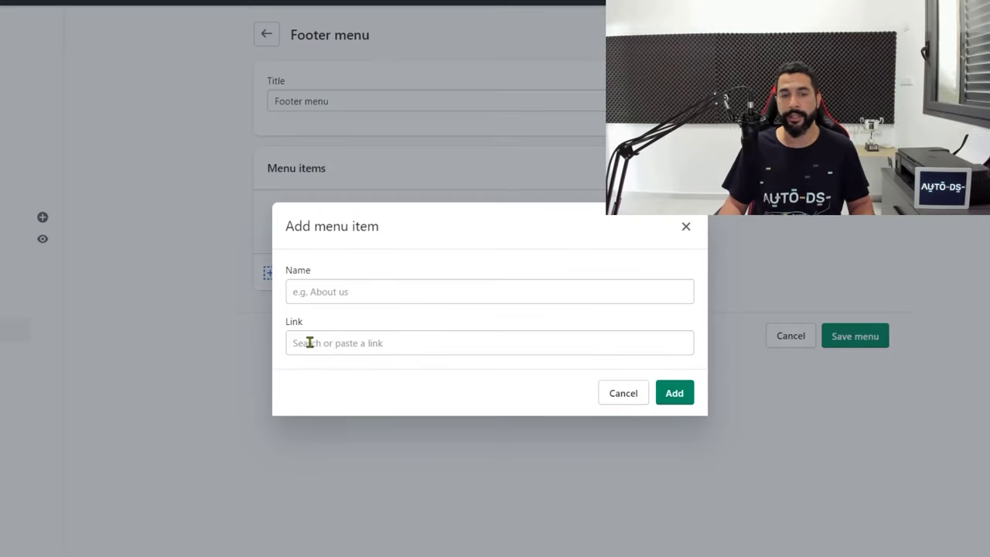
left_click(333, 343)
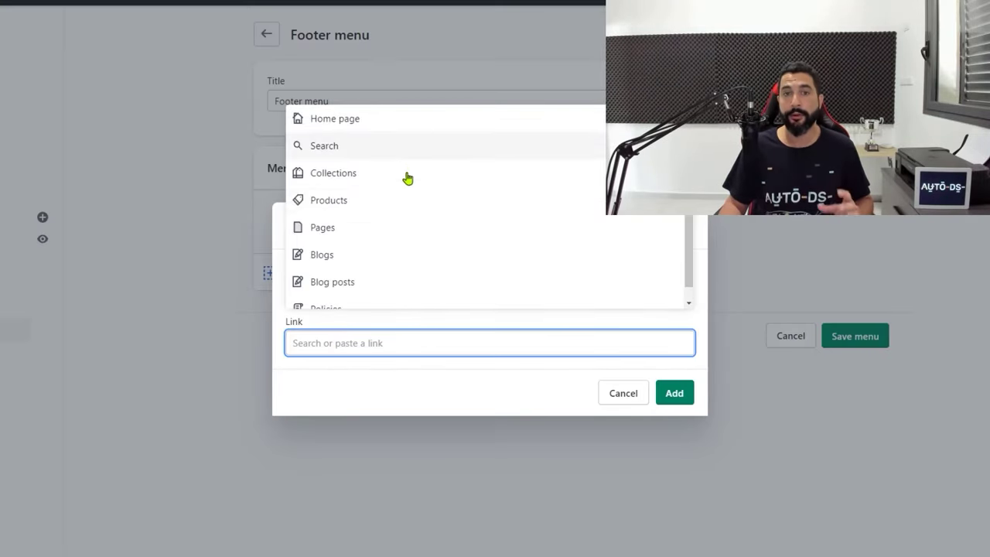
scroll(380, 215, "down", 1)
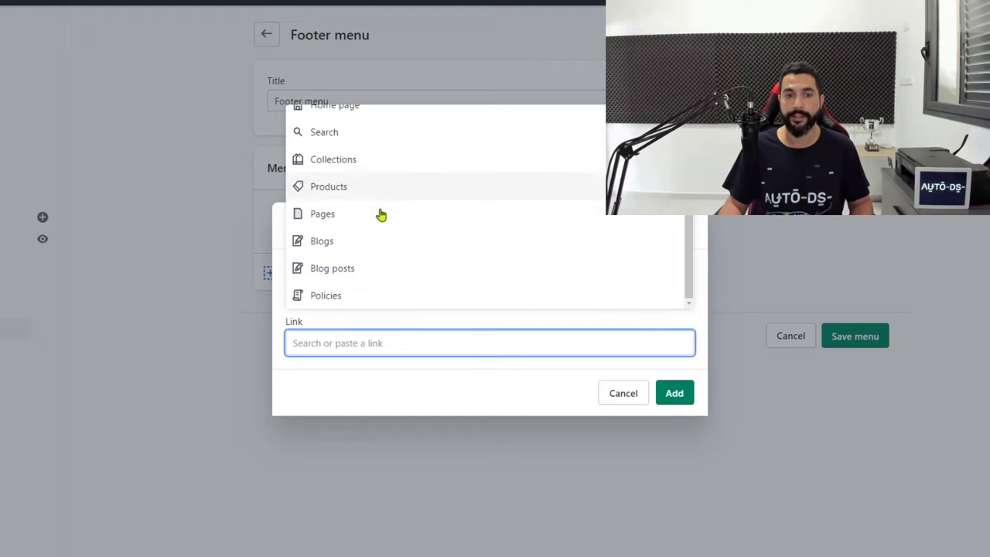
left_click(326, 297)
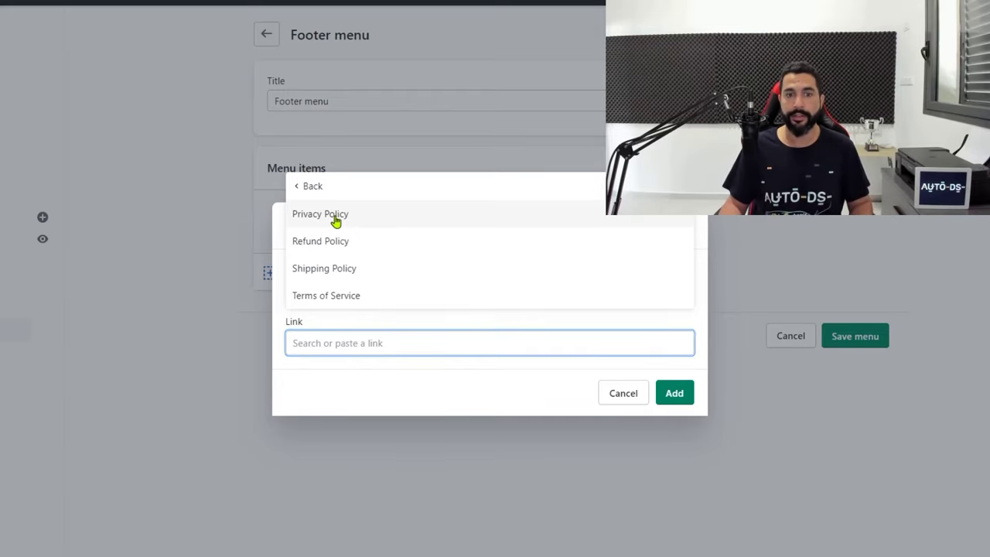
left_click(335, 220)
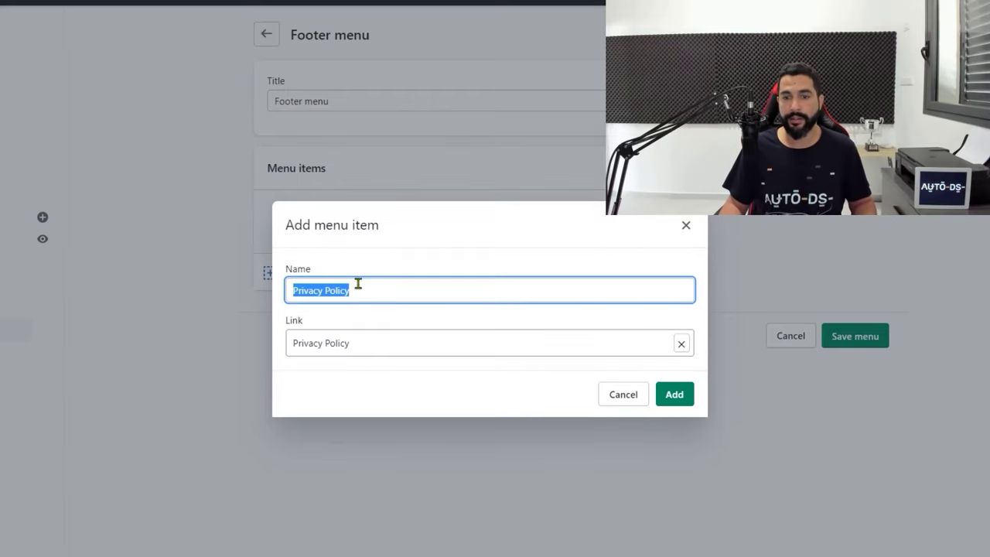
left_click(680, 399)
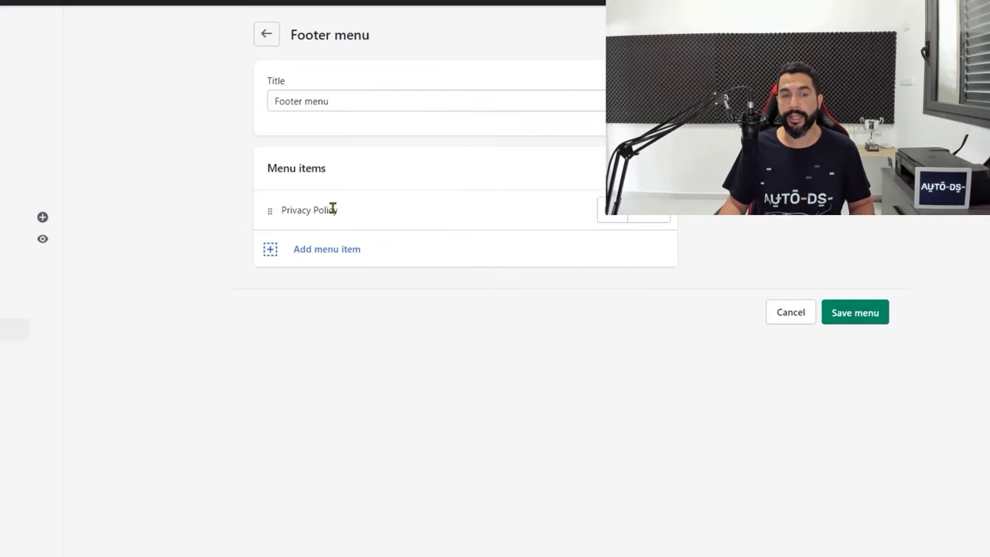
Add Refund Policy and Shipping Policy links from Policies to the Footer menu
left_click(325, 248)
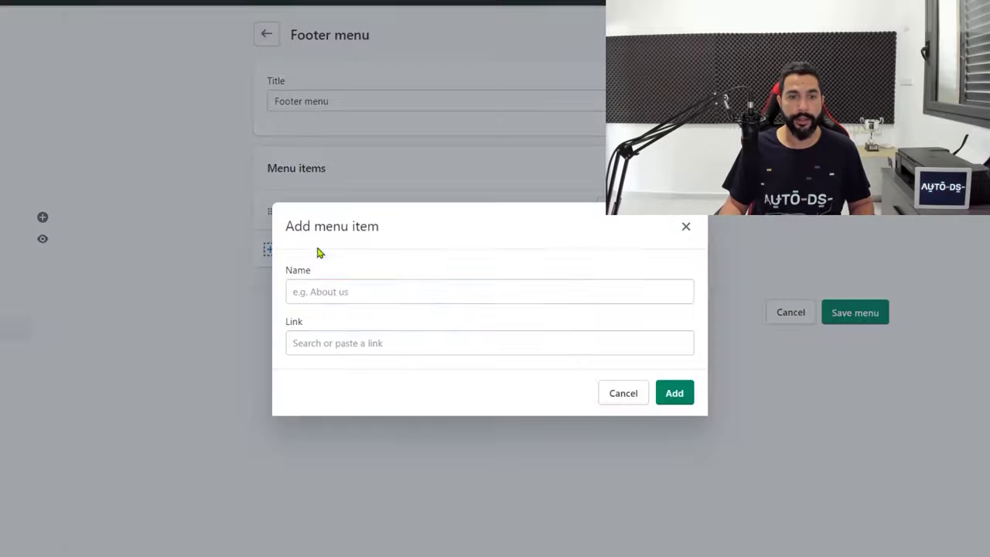
left_click(362, 341)
scroll(409, 283, "down", 2)
left_click(364, 300)
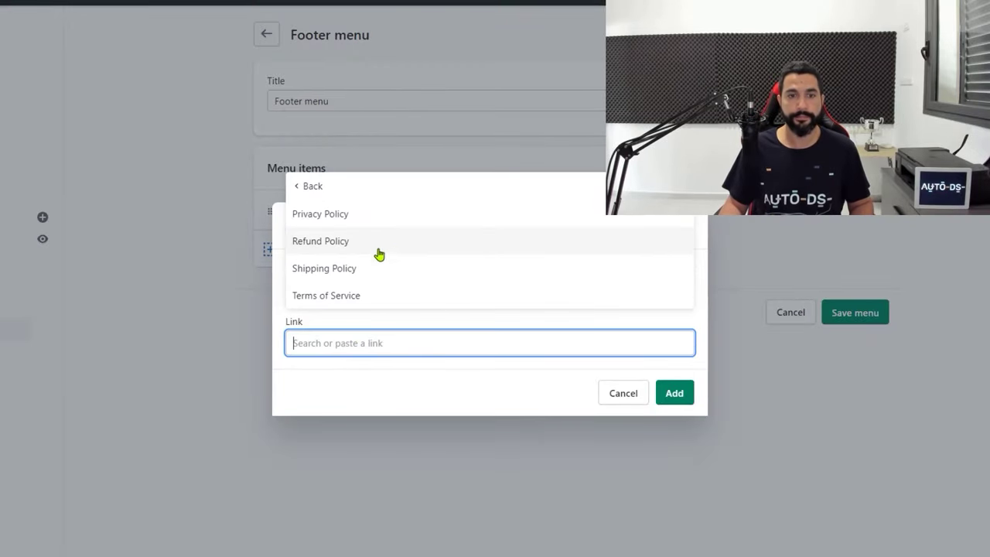
left_click(379, 242)
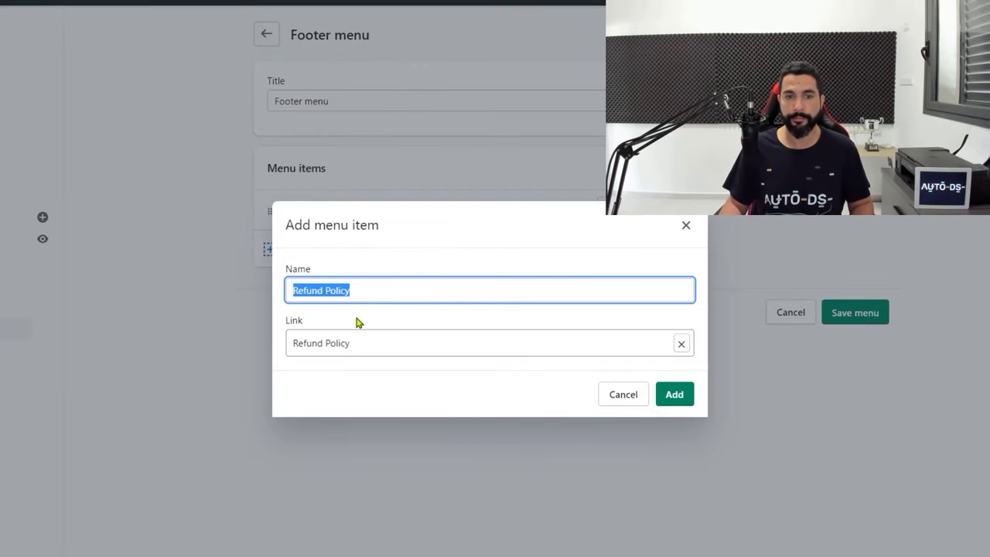
left_click(670, 389)
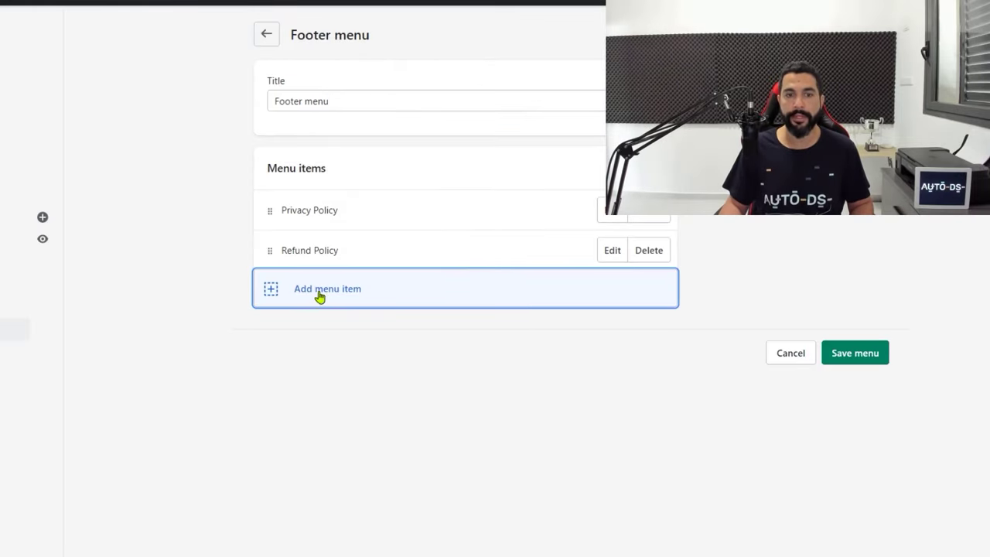
left_click(318, 295)
left_click(354, 343)
scroll(372, 258, "down", 1)
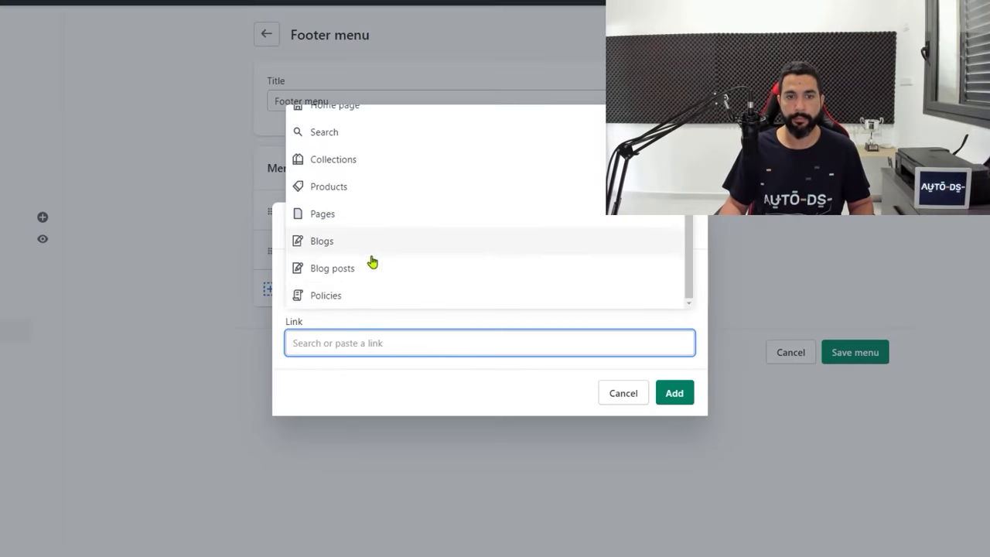
left_click(331, 300)
left_click(342, 268)
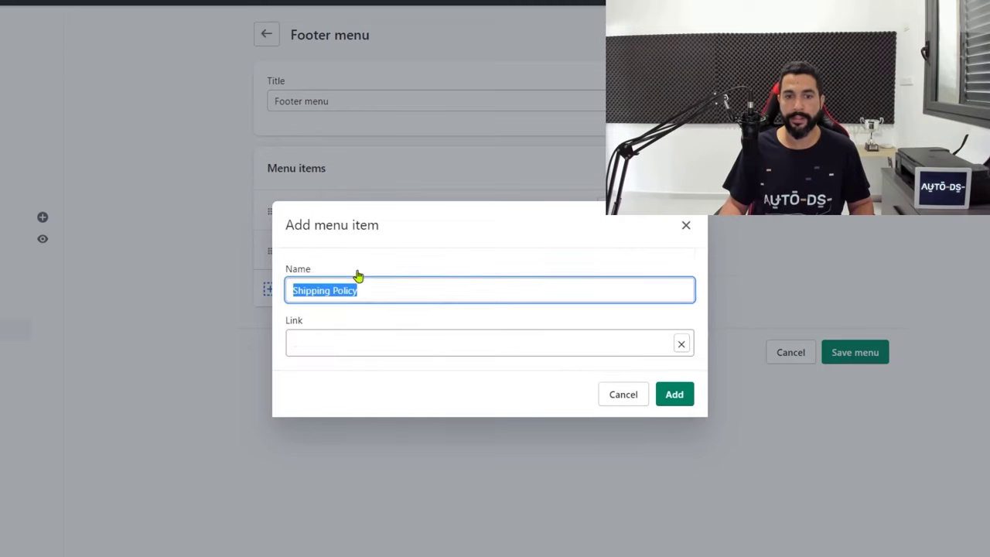
left_click(678, 398)
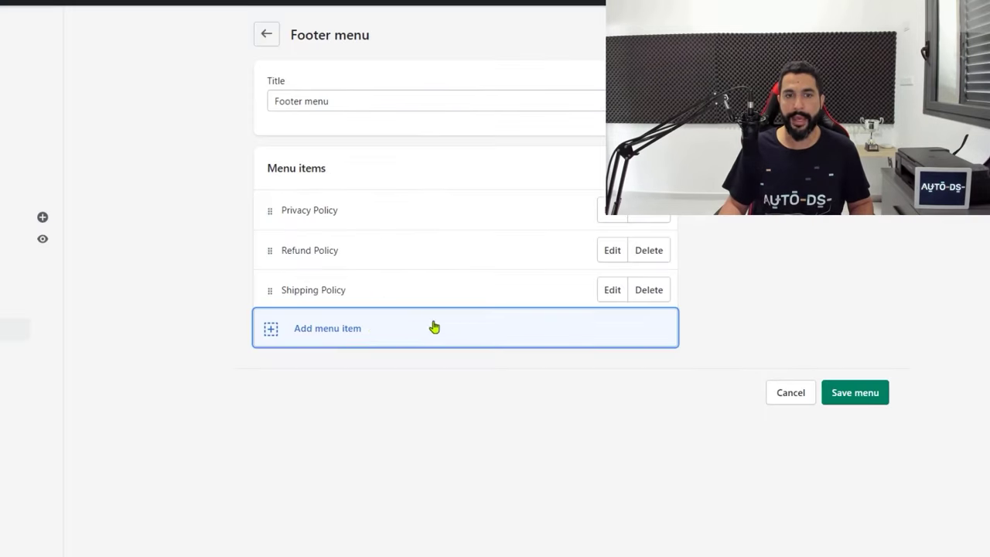
Add a Terms of Service policy link to the Footer menu
left_click(327, 339)
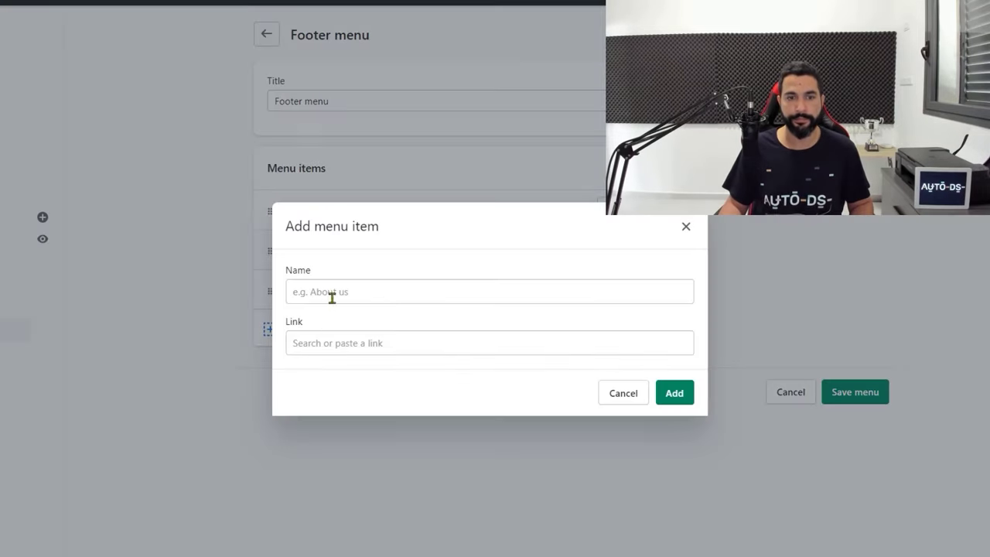
left_click(343, 346)
scroll(364, 298, "down", 1)
left_click(347, 295)
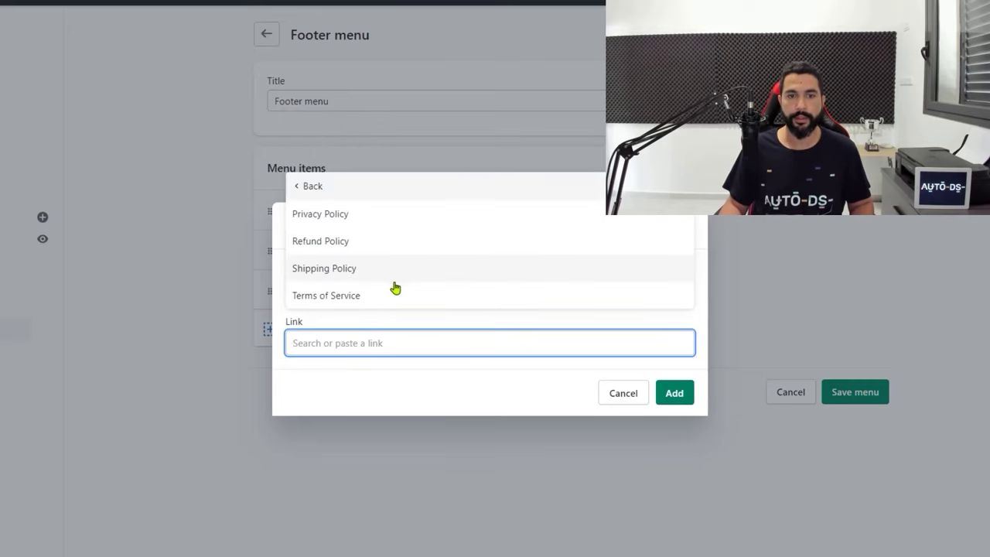
left_click(365, 297)
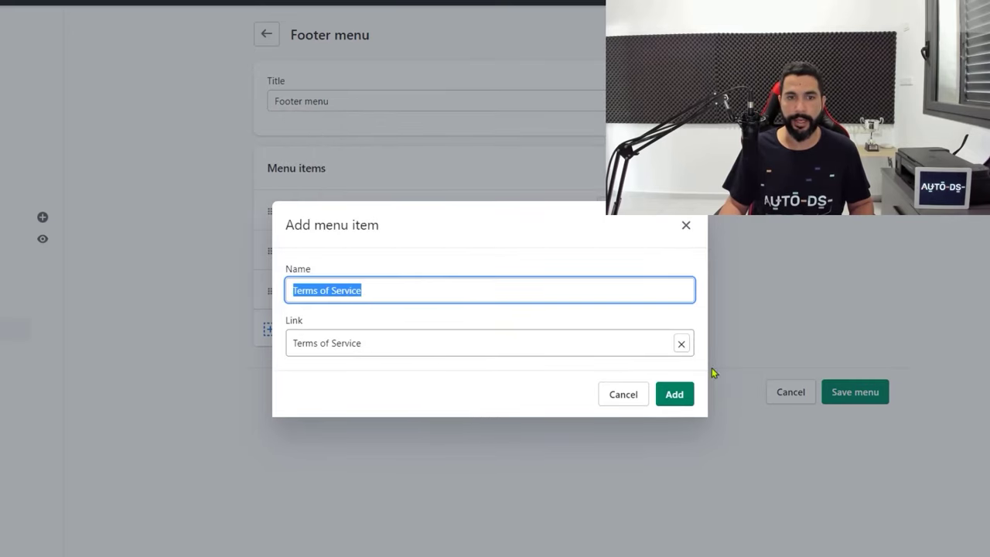
left_click(675, 394)
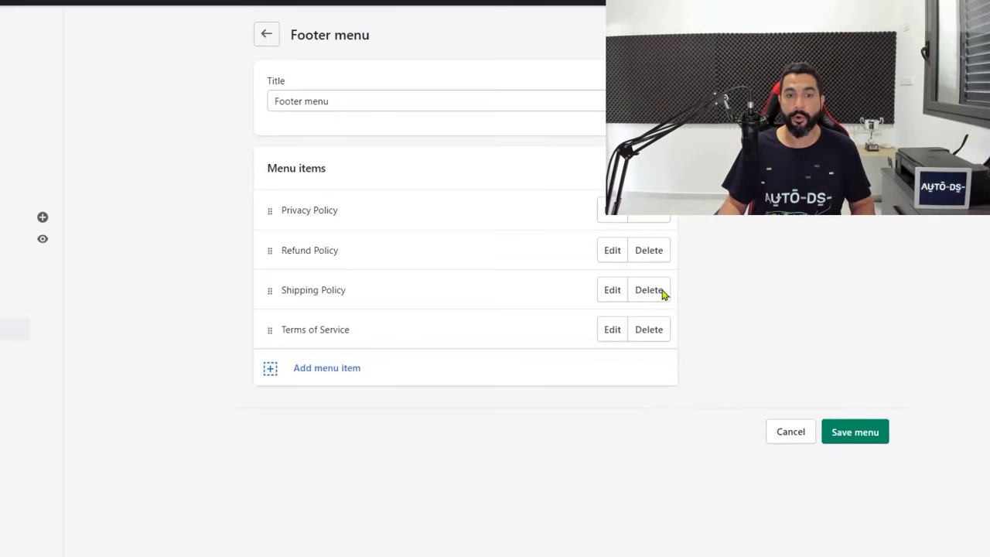
Add the FAQ and About Us pages as Footer menu items
left_click(300, 370)
left_click(353, 343)
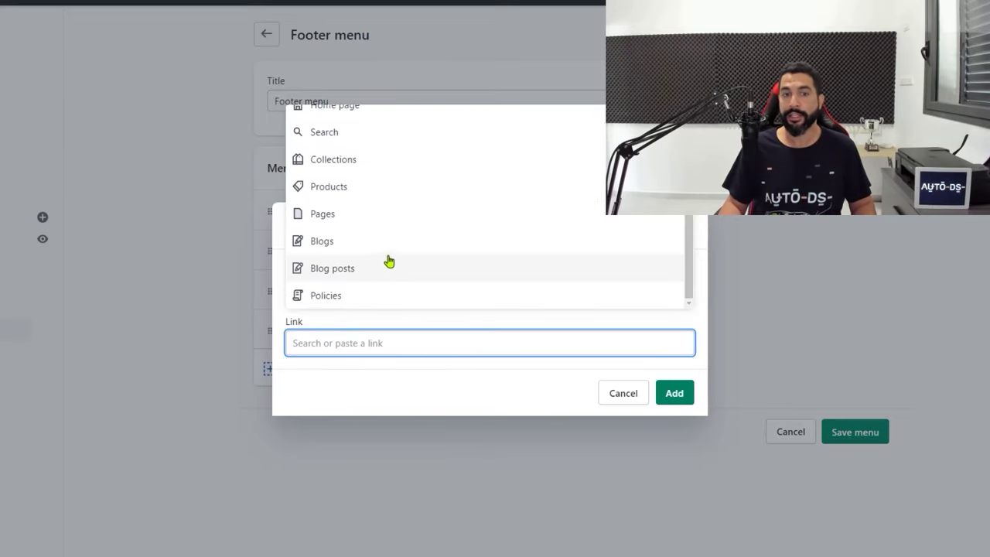
left_click(338, 215)
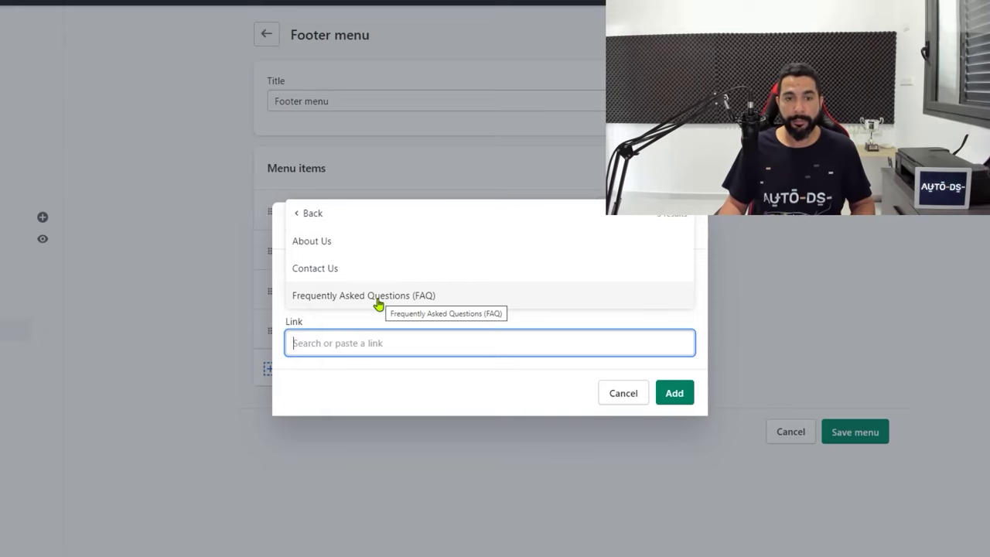
left_click(361, 302)
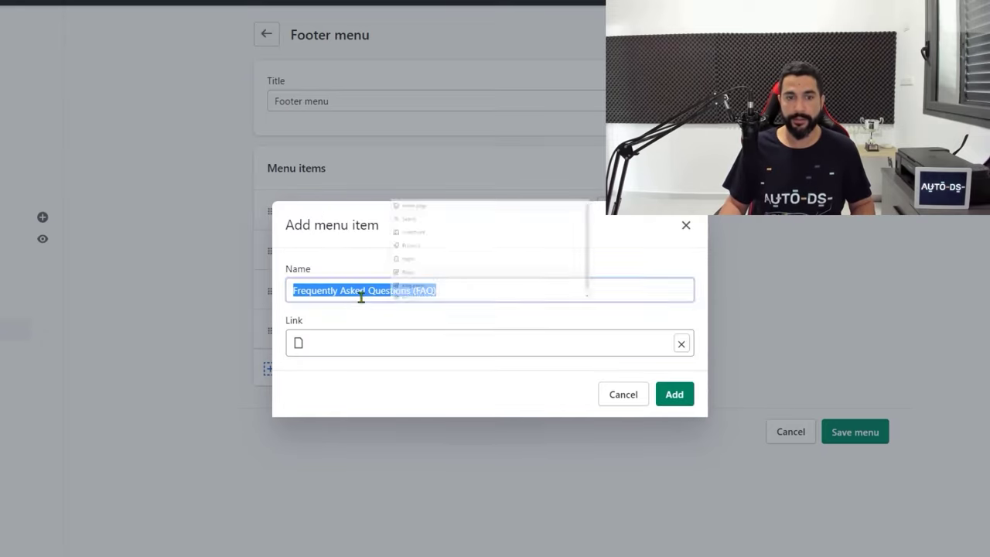
left_click(674, 392)
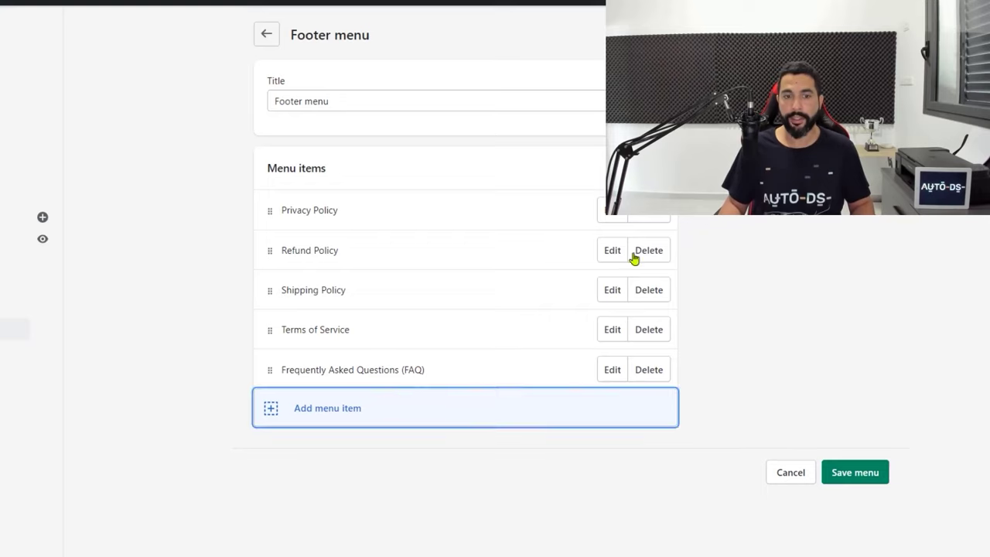
left_click(358, 412)
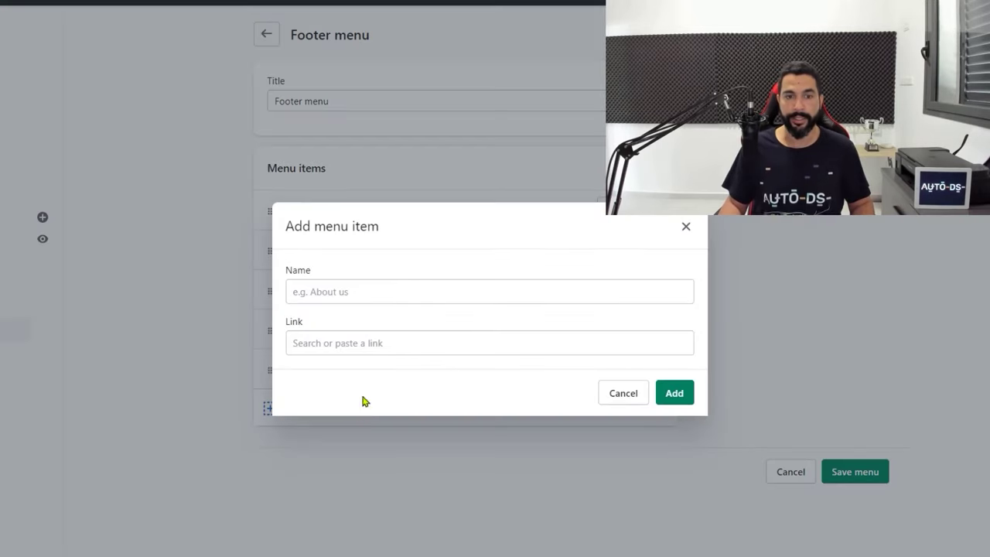
left_click(365, 343)
left_click(345, 229)
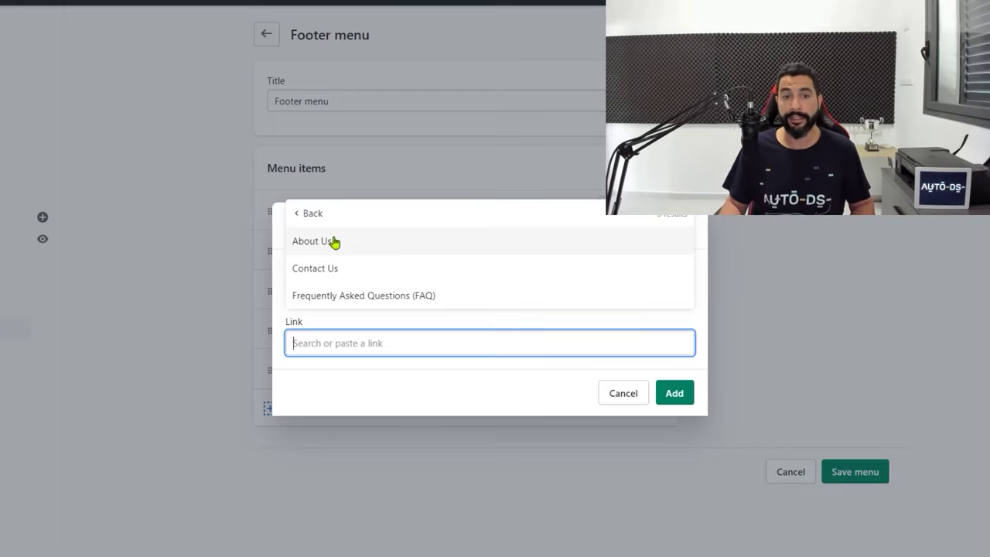
left_click(330, 243)
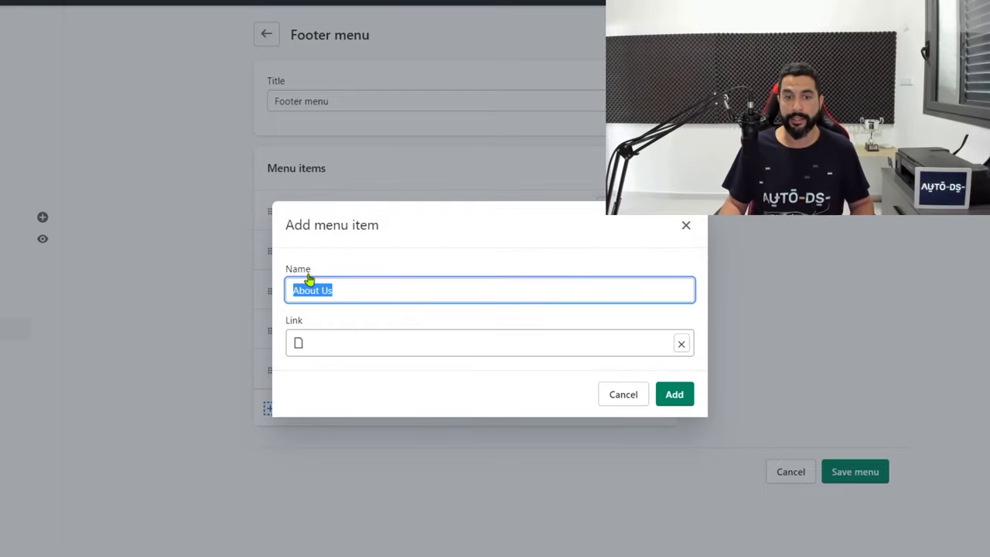
left_click(675, 395)
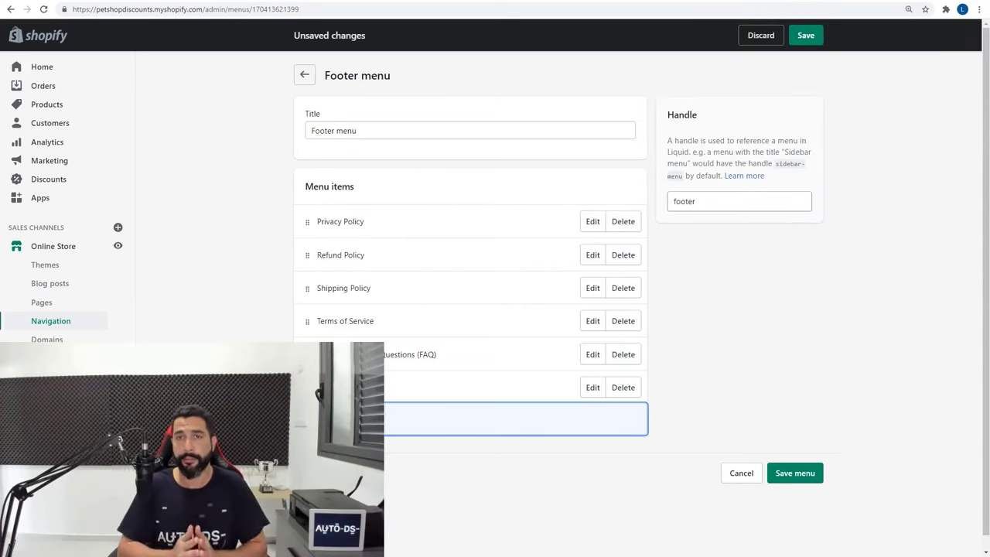
Save the updated Footer menu and open the Main menu for editing
left_click(807, 35)
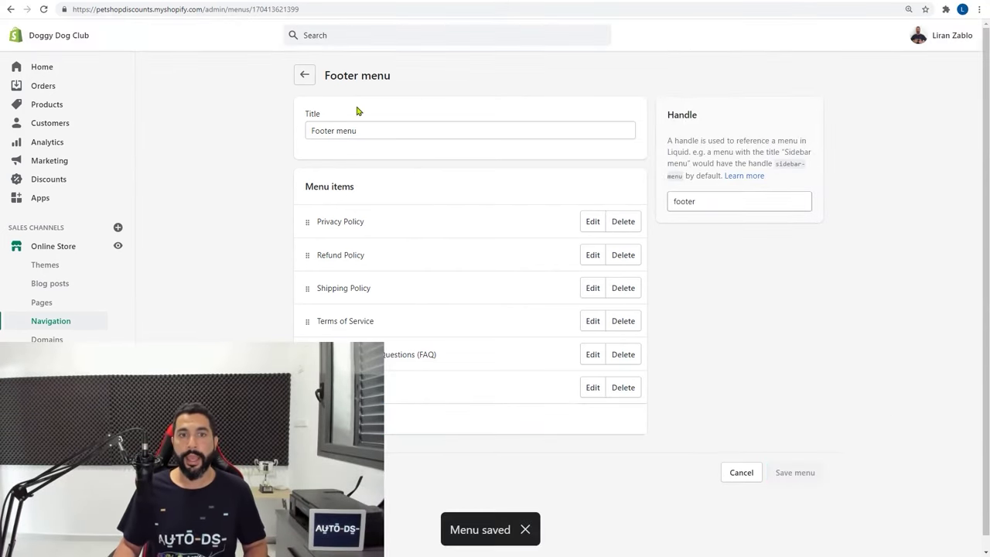
left_click(306, 78)
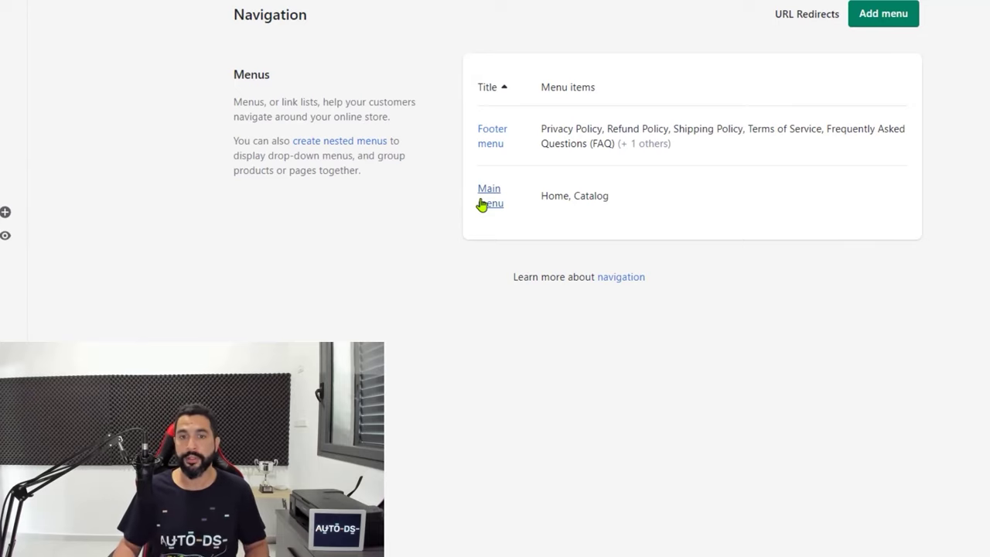
left_click(495, 199)
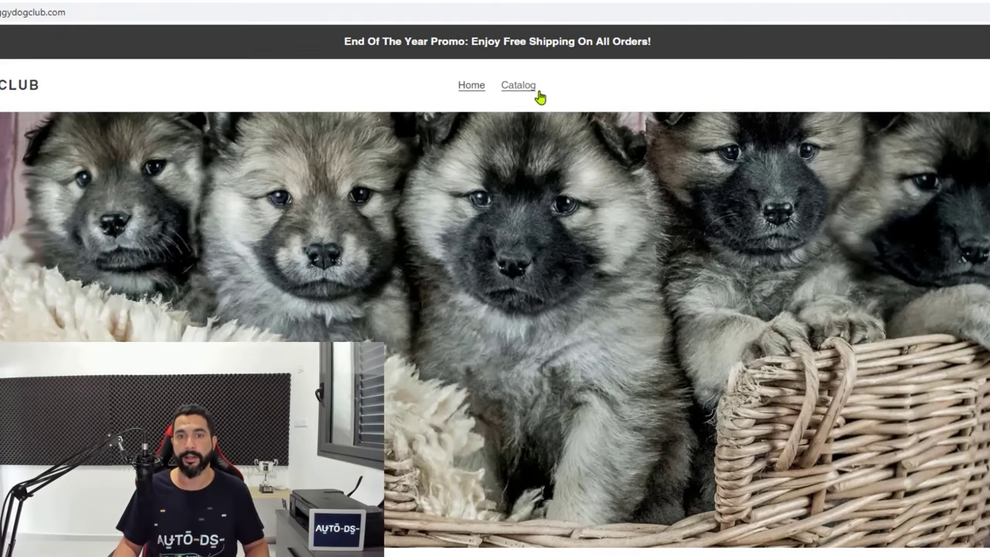
Check the storefront Catalog page, then rename the Catalog menu item to Products
left_click(529, 94)
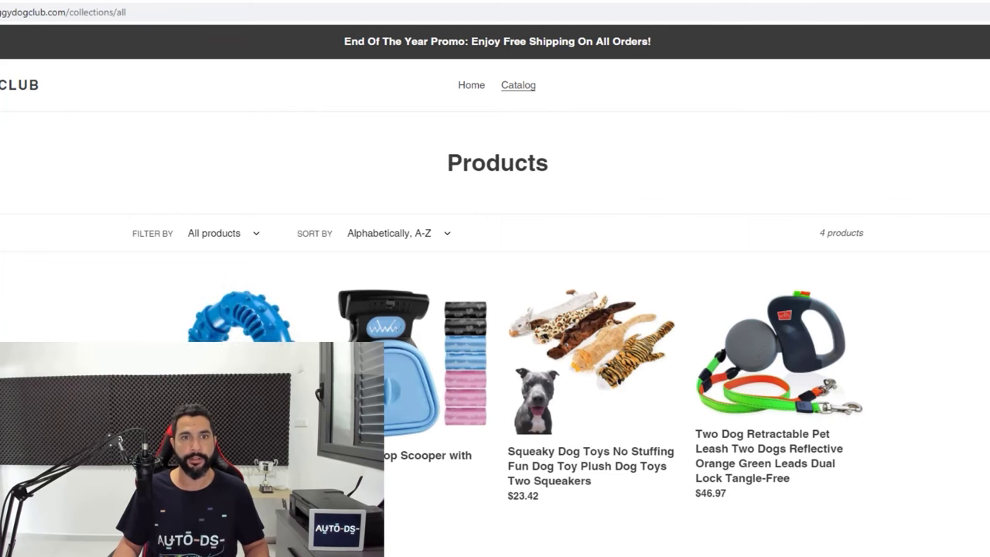
key("alt+Left")
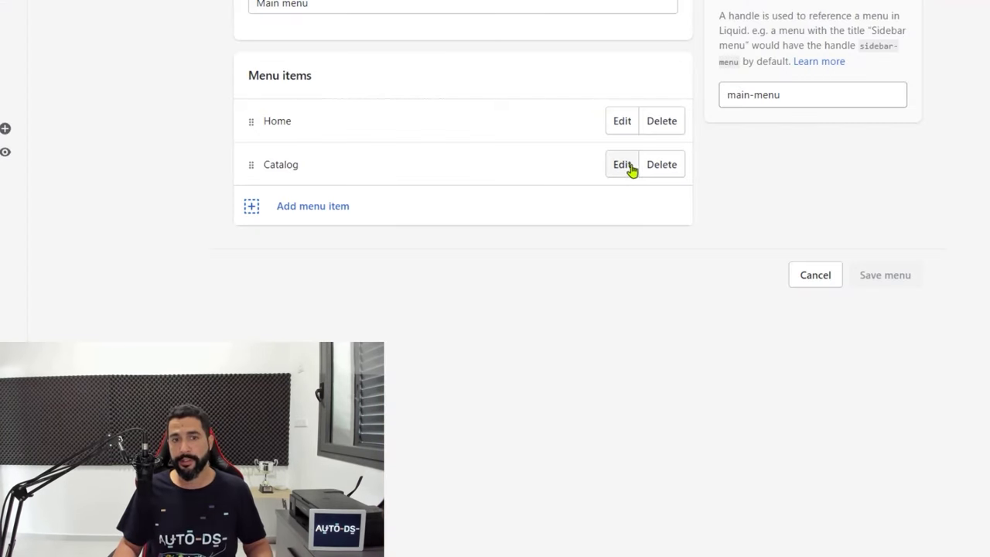
left_click(628, 167)
double_click(342, 203)
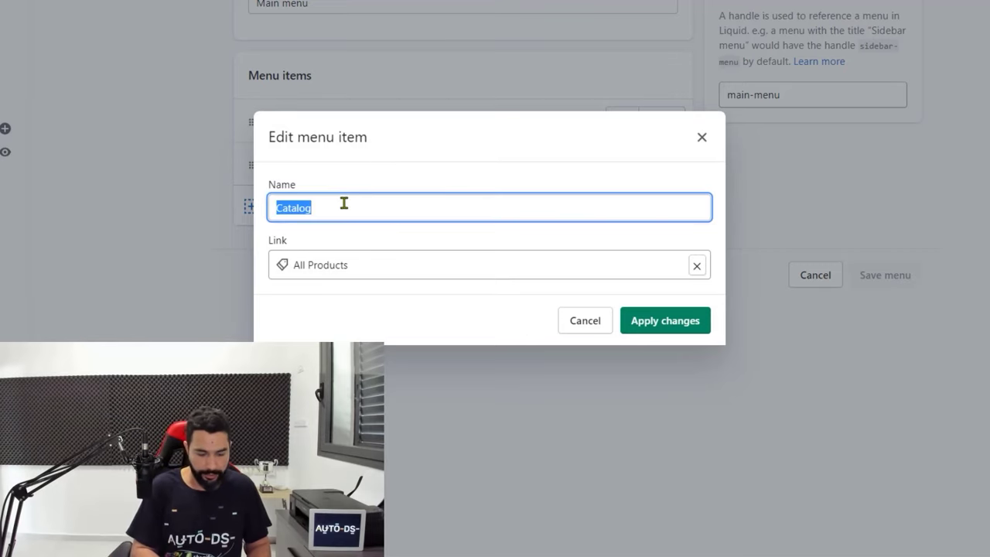
type("Products")
key("Return")
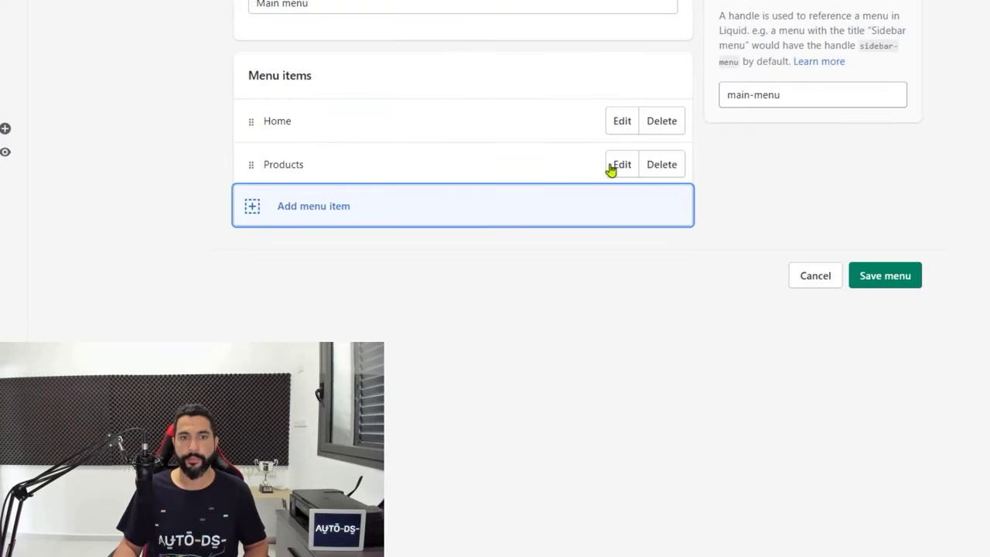
Add the Contact Us page to the Main menu and save it
left_click(303, 212)
left_click(329, 261)
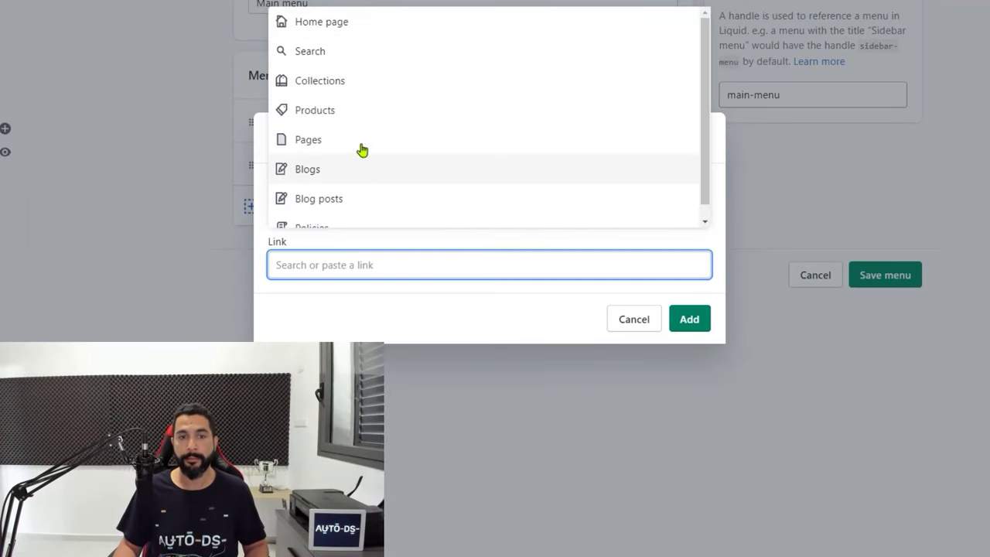
scroll(387, 116, "down", 1)
left_click(386, 97)
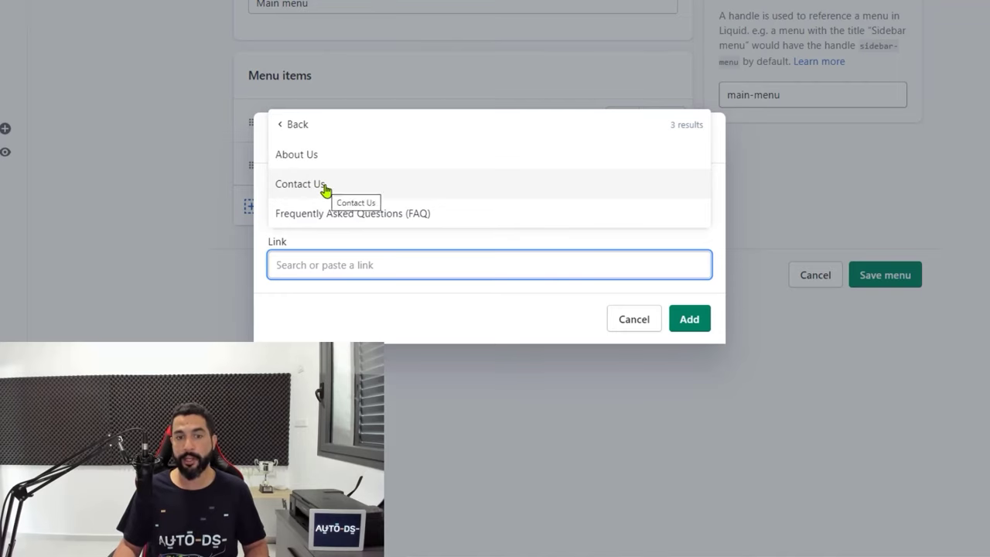
left_click(316, 186)
left_click(679, 320)
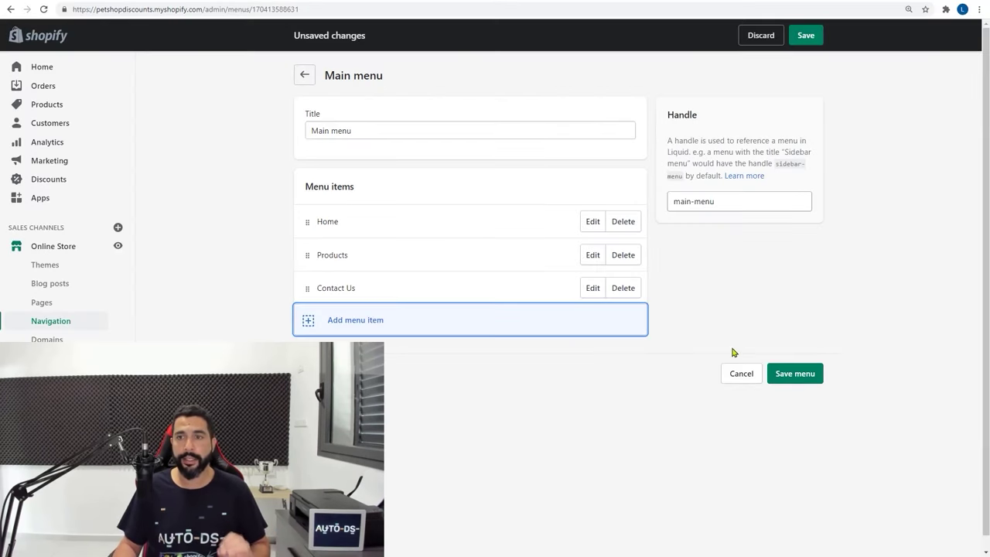
left_click(804, 43)
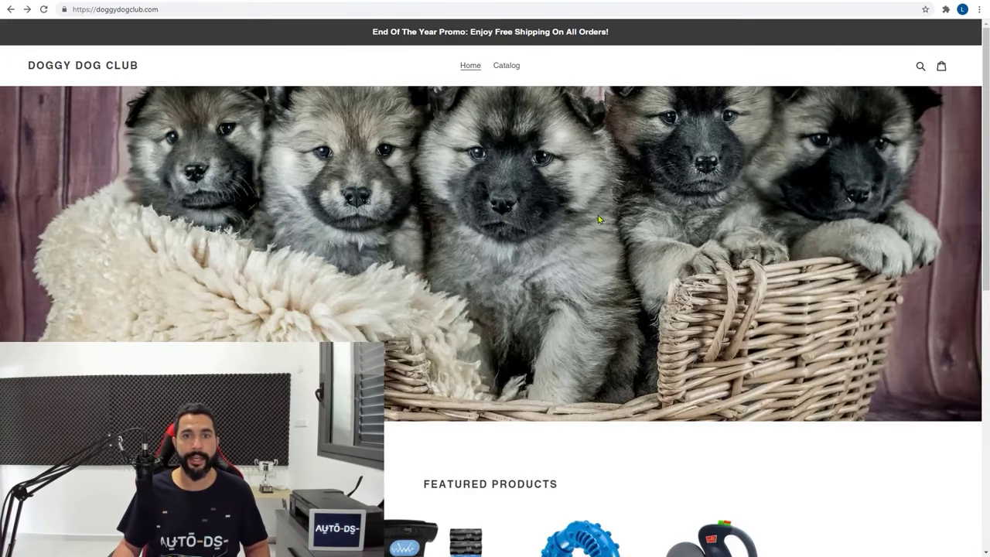
Reload the storefront and test the Products, Home, Refund Policy and Contact Us links
key("F5")
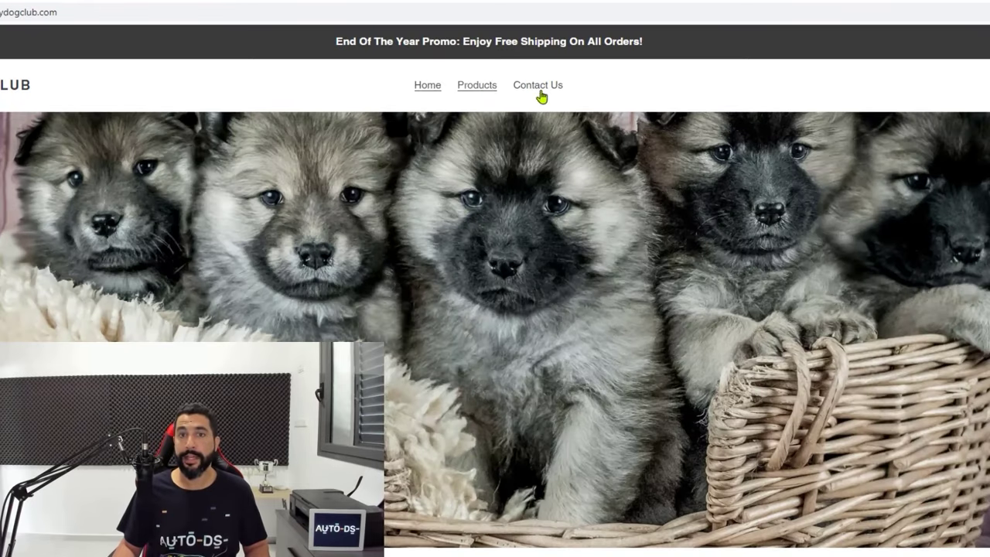
left_click(487, 90)
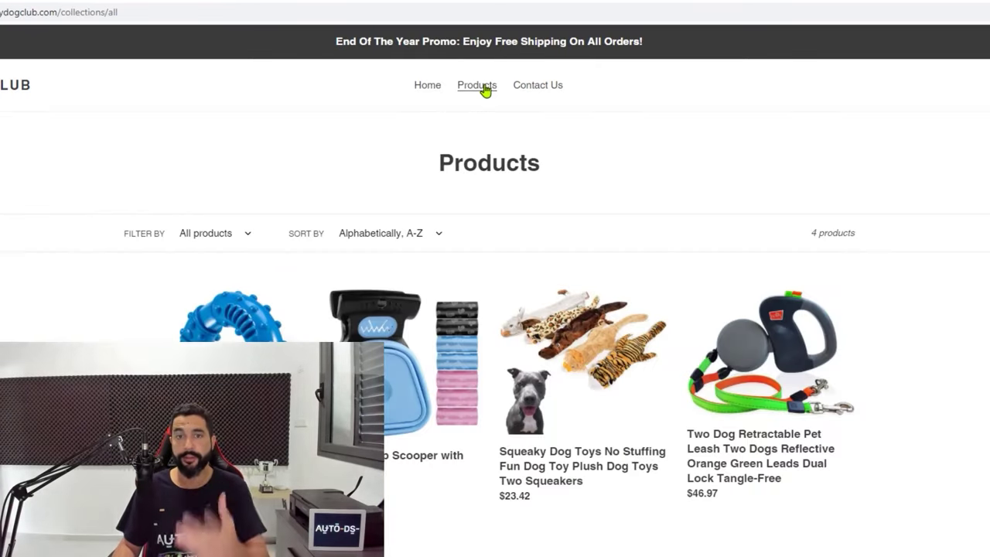
left_click(428, 85)
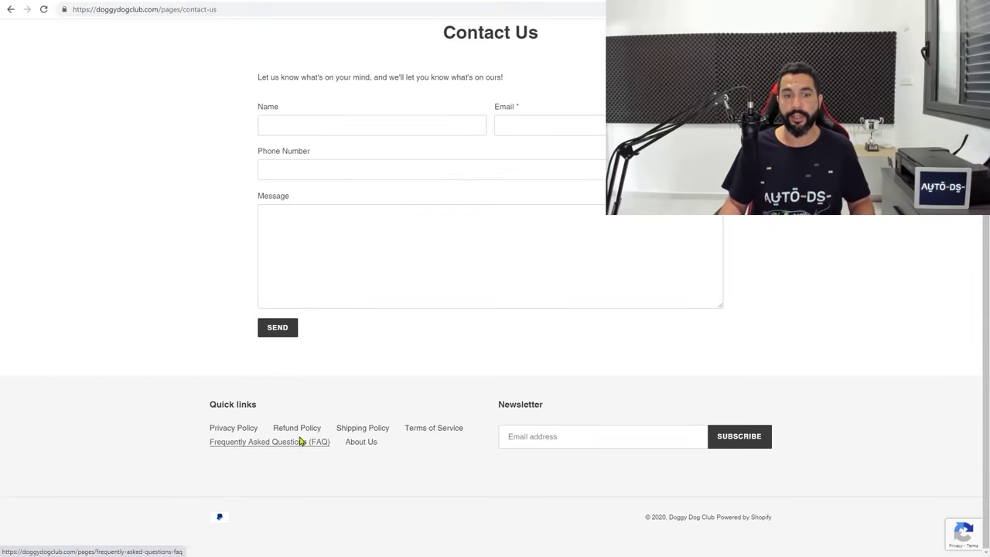
left_click(297, 429)
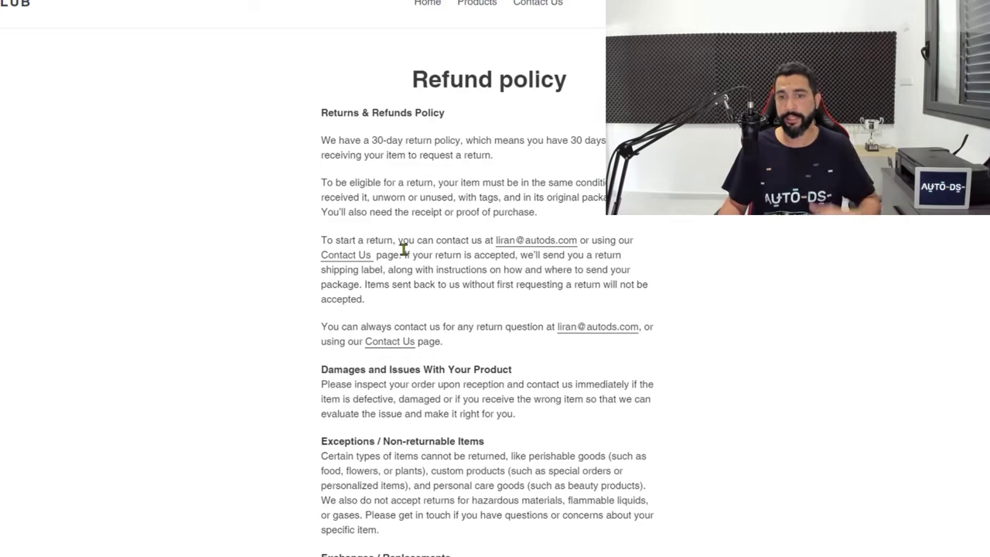
left_click(350, 260)
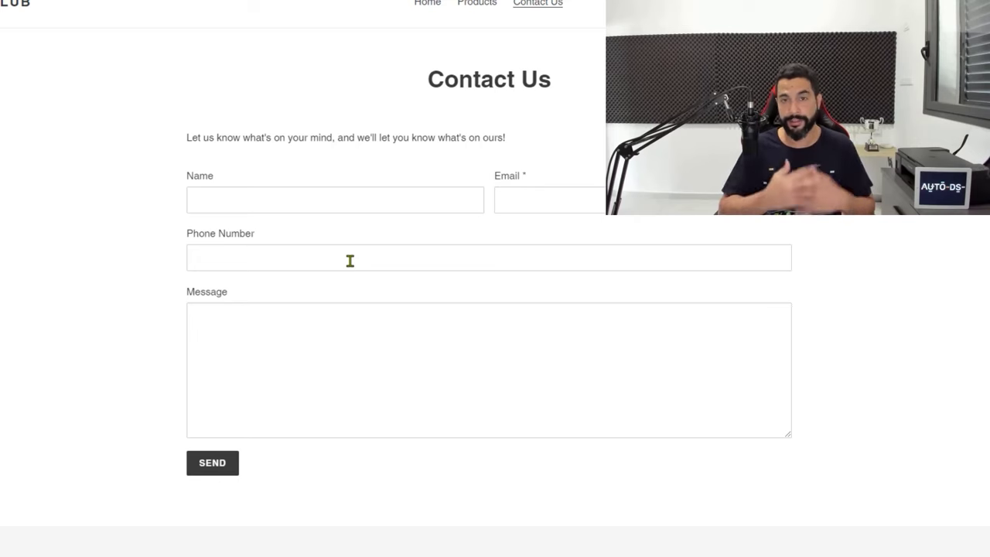
left_click(80, 73)
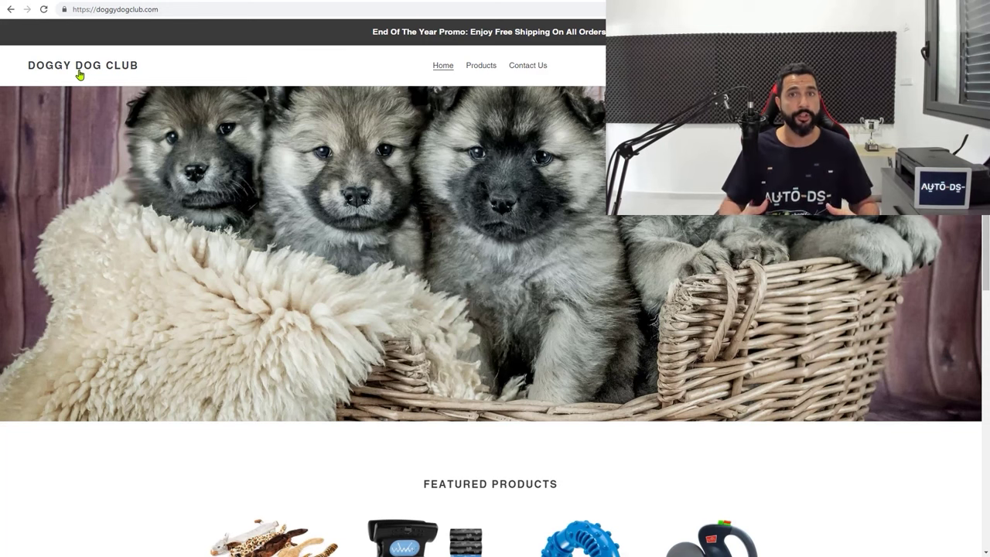
Highlight the promo announcement and point out the two newsletter email fields on the home page
left_click_drag(361, 34, 615, 33)
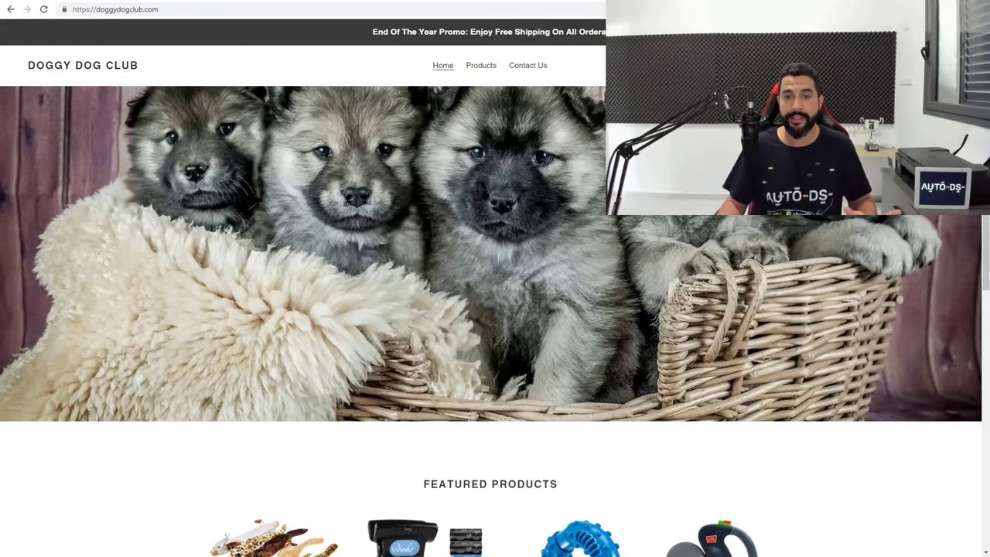
scroll(696, 116, "down", 7)
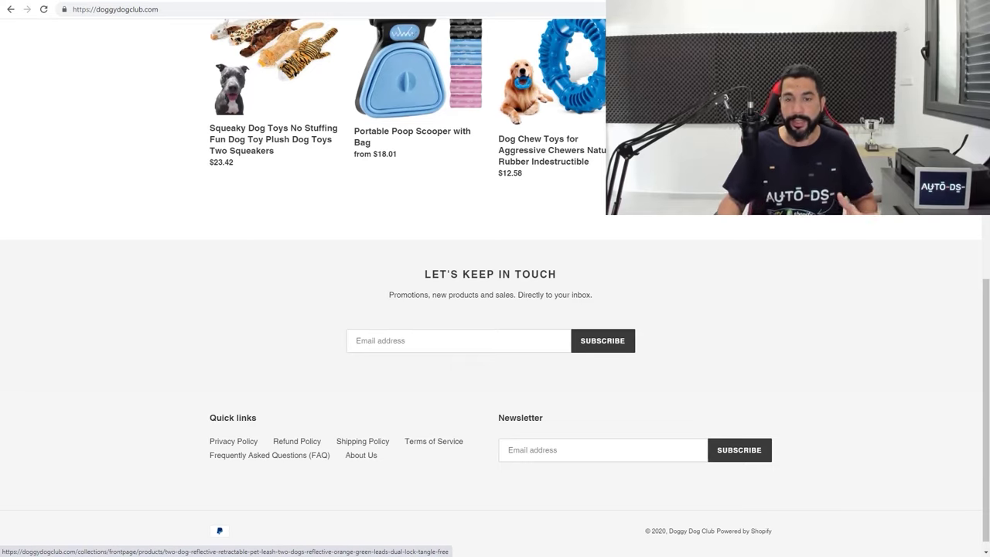
left_click(480, 346)
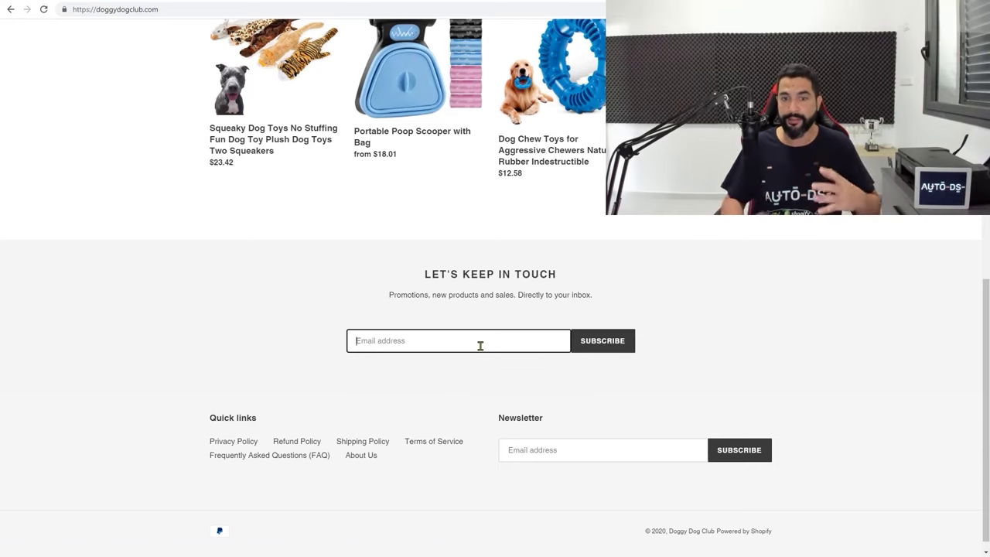
left_click(554, 449)
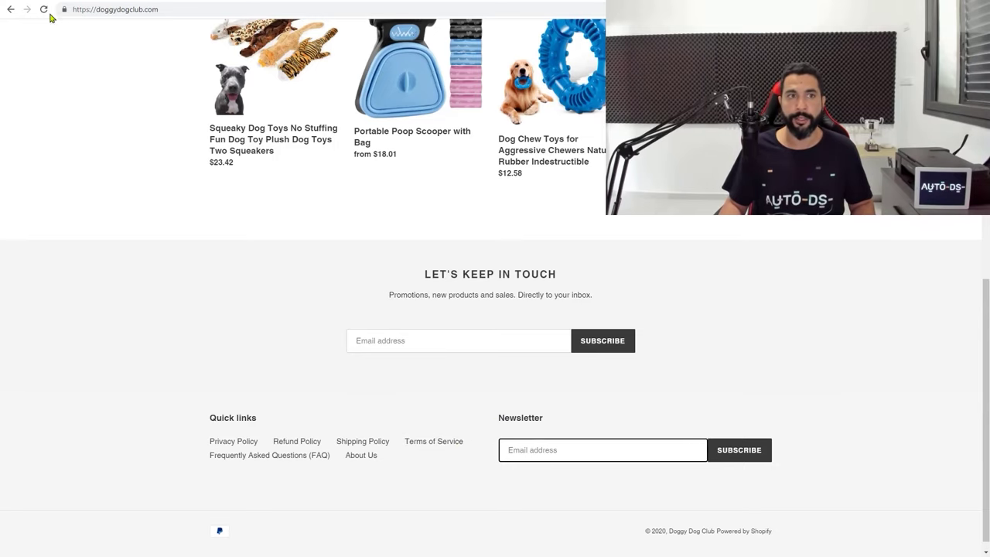
In the Debut theme customizer, remove the Newsletter block from the Footer section
left_click(184, 4)
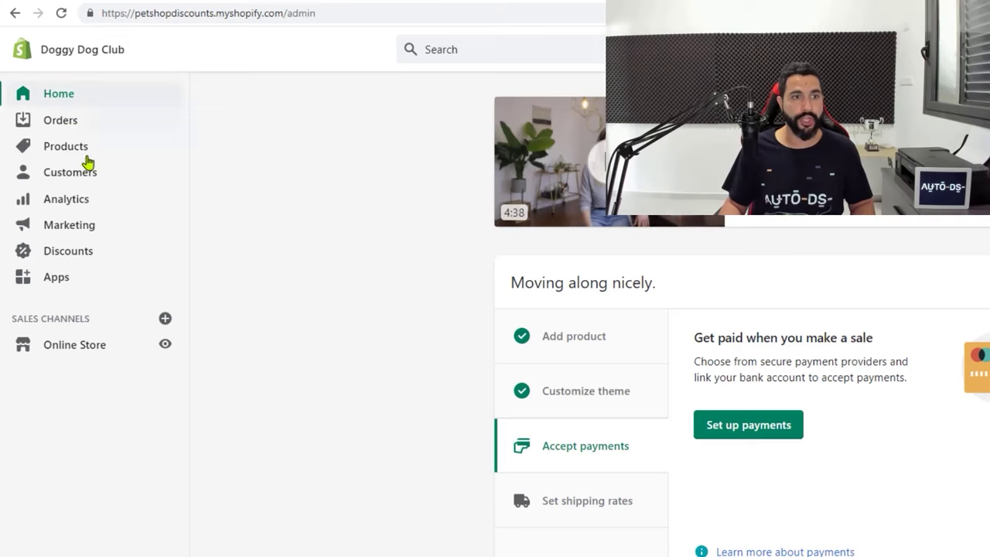
left_click(89, 346)
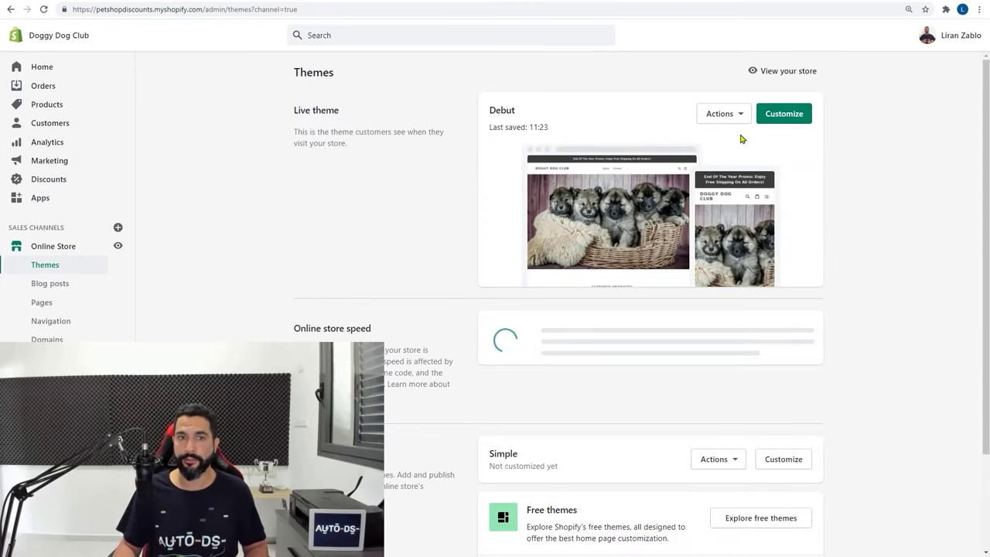
left_click(784, 114)
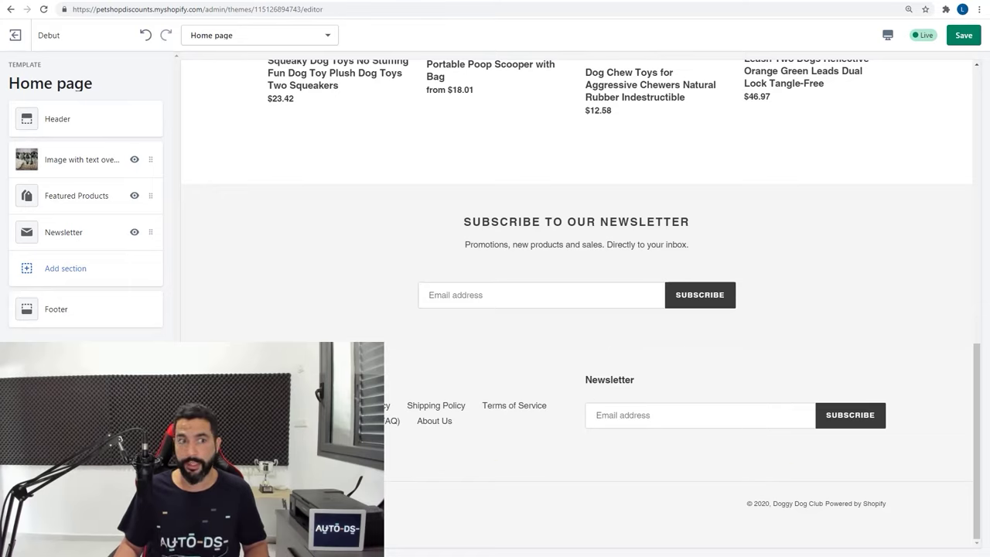
left_click(65, 317)
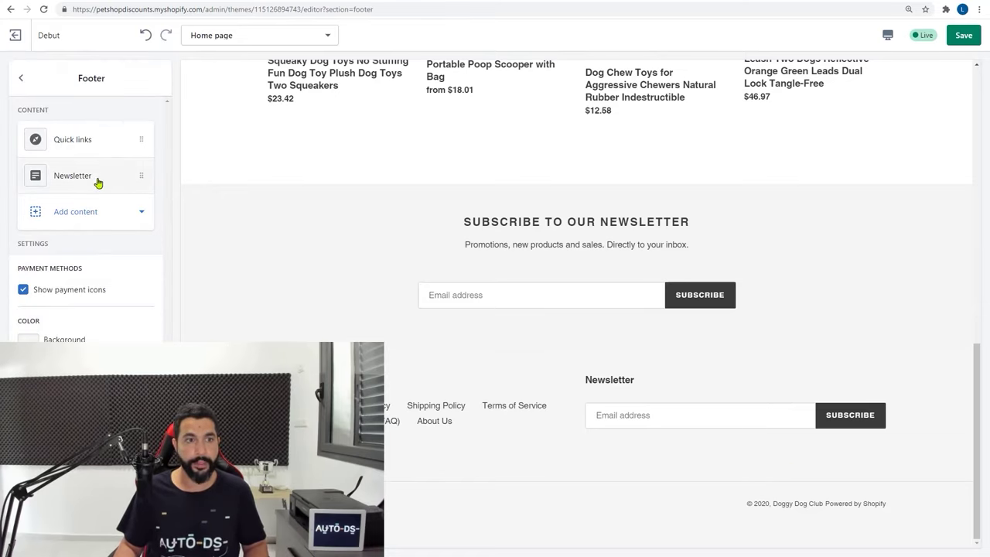
left_click(82, 183)
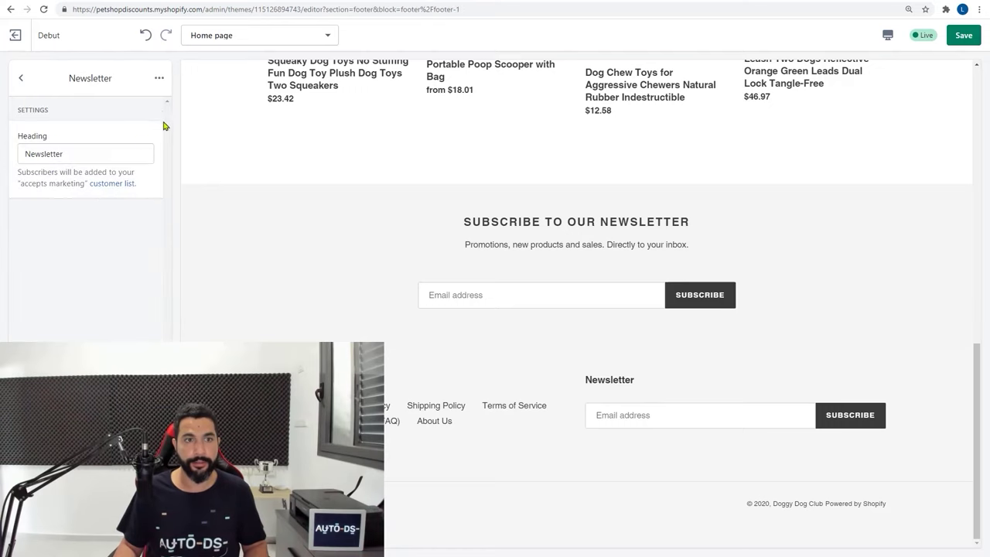
left_click(159, 78)
left_click(127, 108)
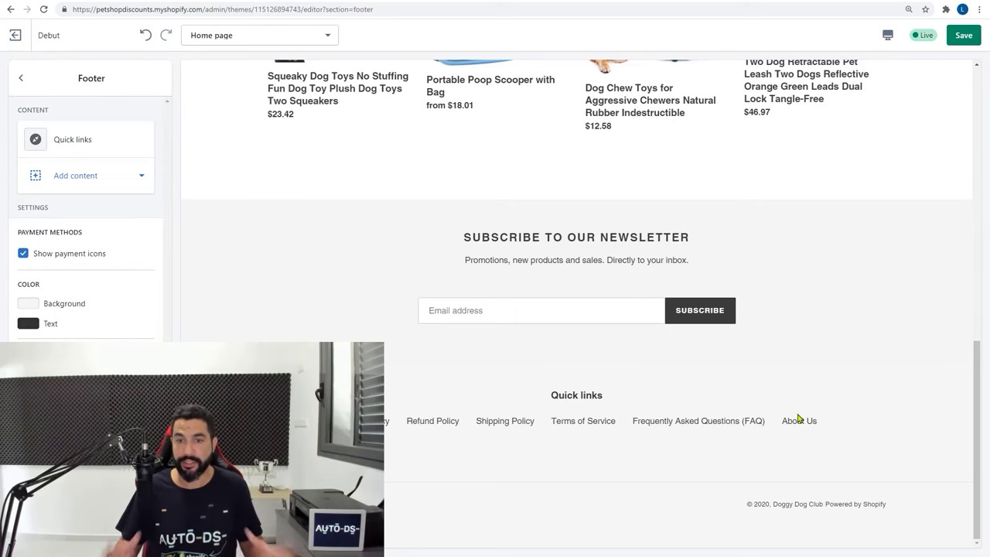
scroll(557, 356, "up", 5)
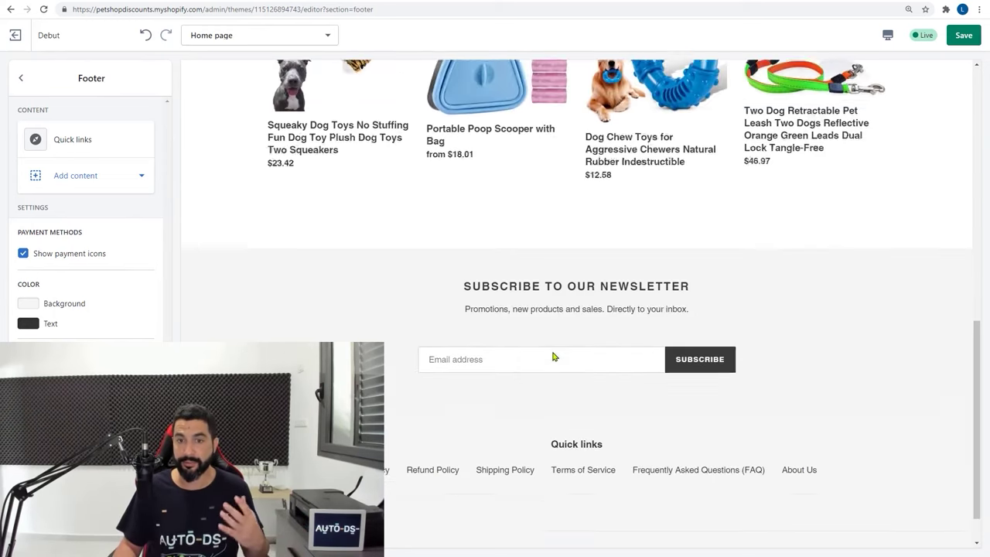
scroll(552, 356, "up", 6)
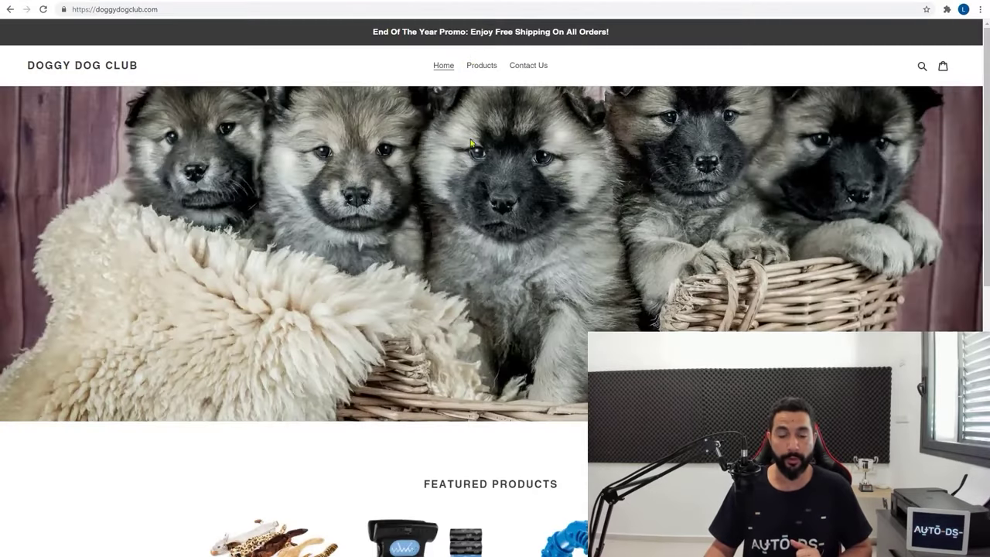
Open the Dog Chew Toys product page and review its colour options and $12.99 price
scroll(471, 145, "down", 4)
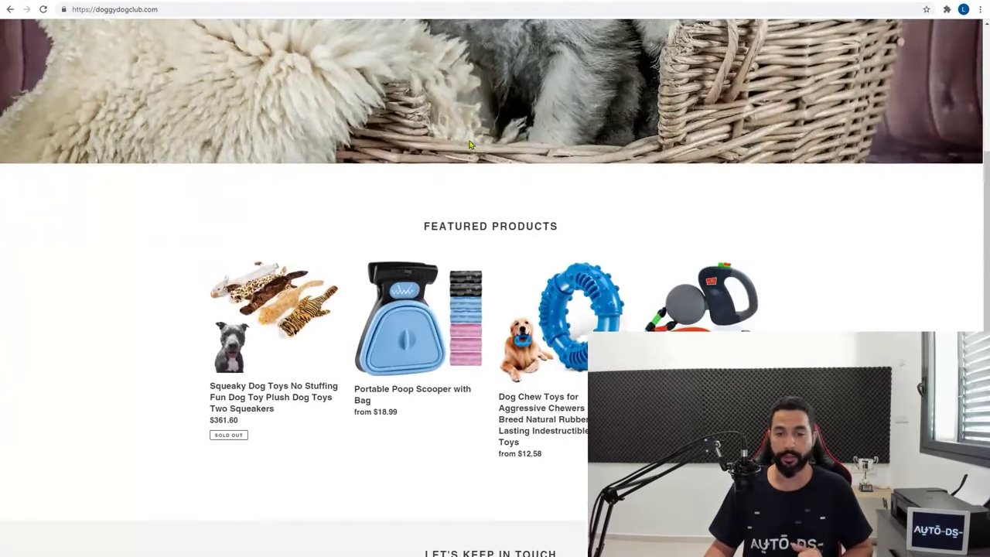
left_click(586, 332)
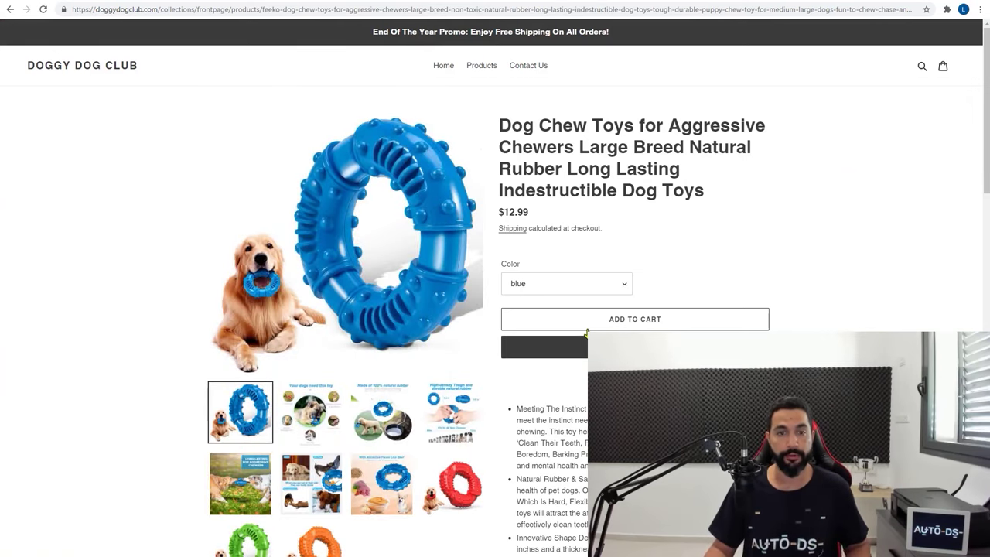
left_click(562, 285)
left_click(562, 287)
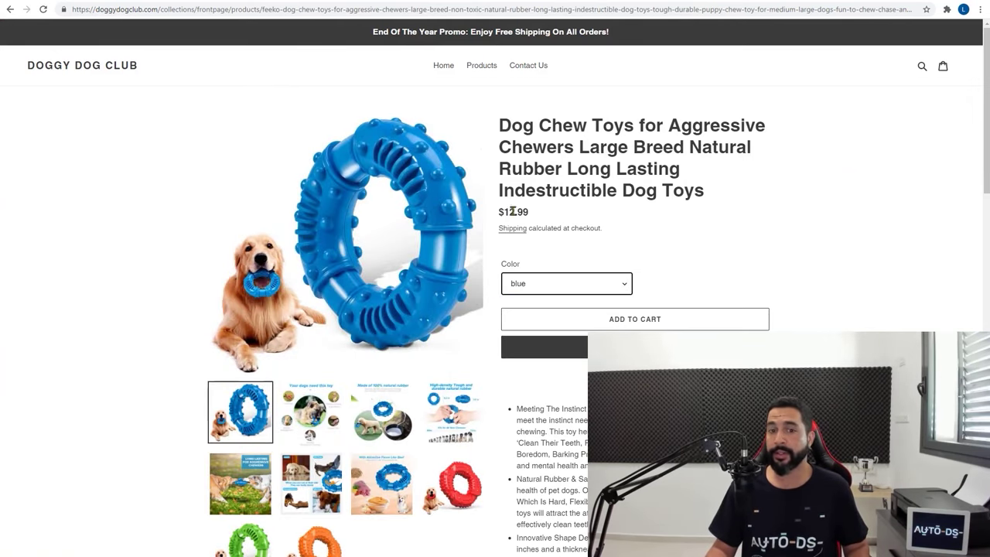
left_click_drag(530, 214, 502, 213)
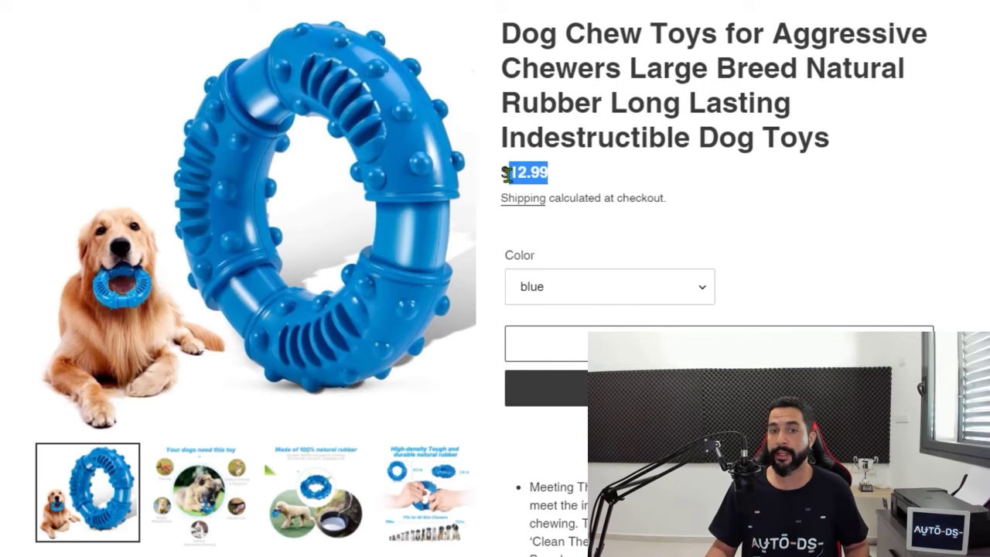
left_click(507, 175)
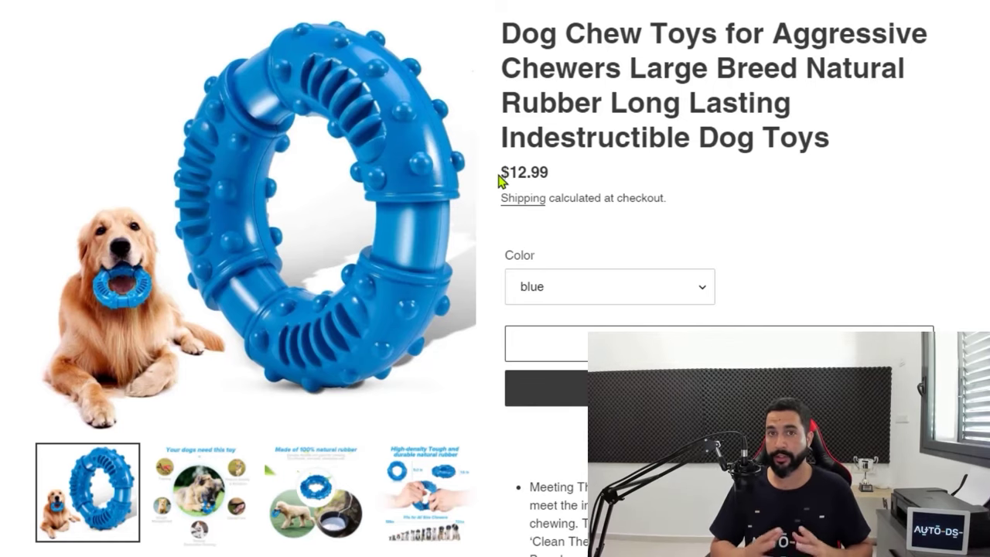
Switch the chew toy through its red, green and orange colour variants
left_click(611, 291)
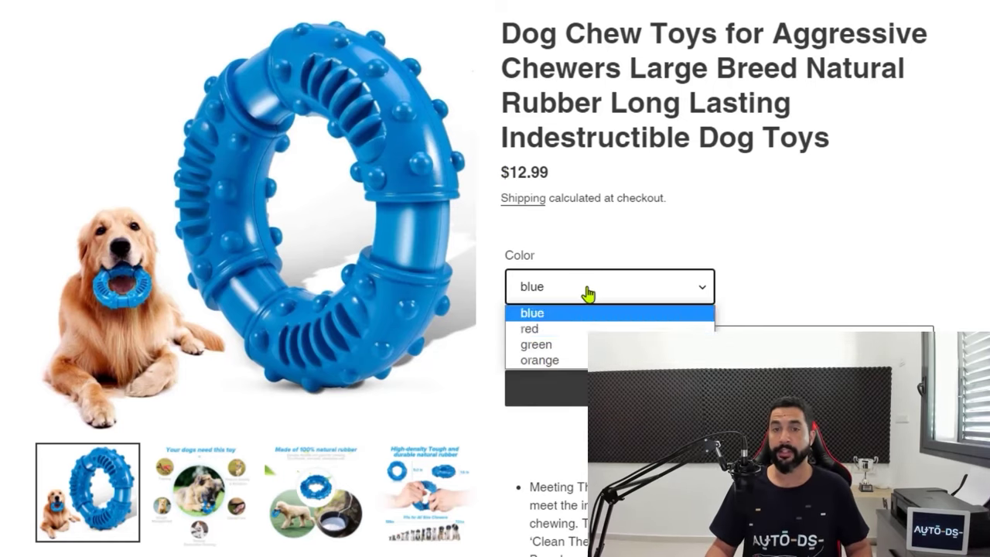
left_click(572, 331)
left_click(584, 300)
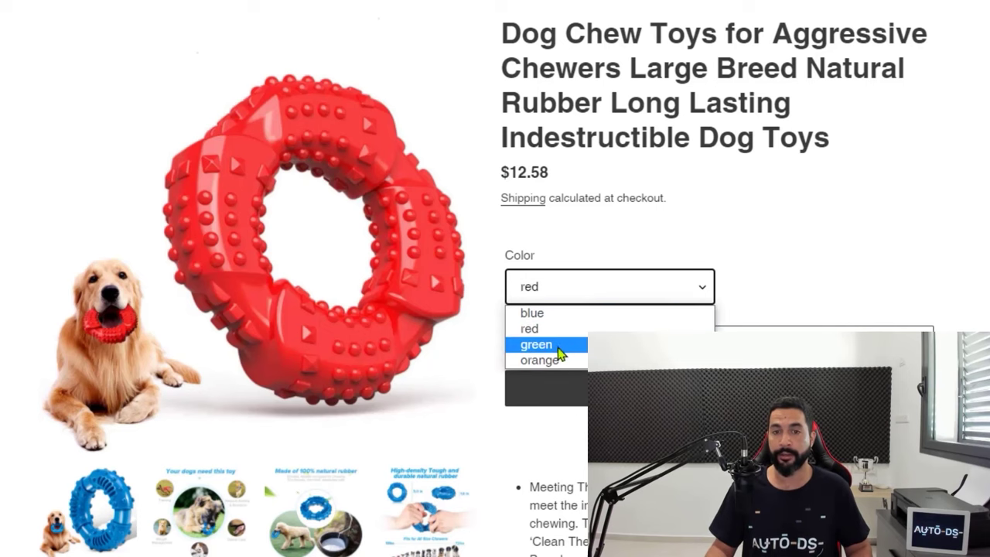
left_click(560, 346)
left_click(593, 288)
left_click(556, 360)
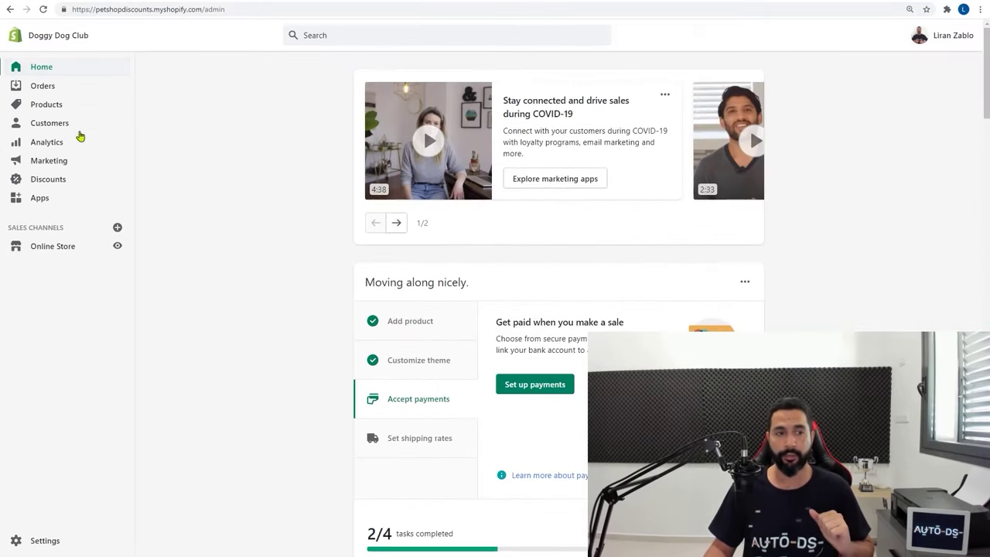
In General settings, review the Store currency list and keep US Dollar (USD)
left_click(37, 544)
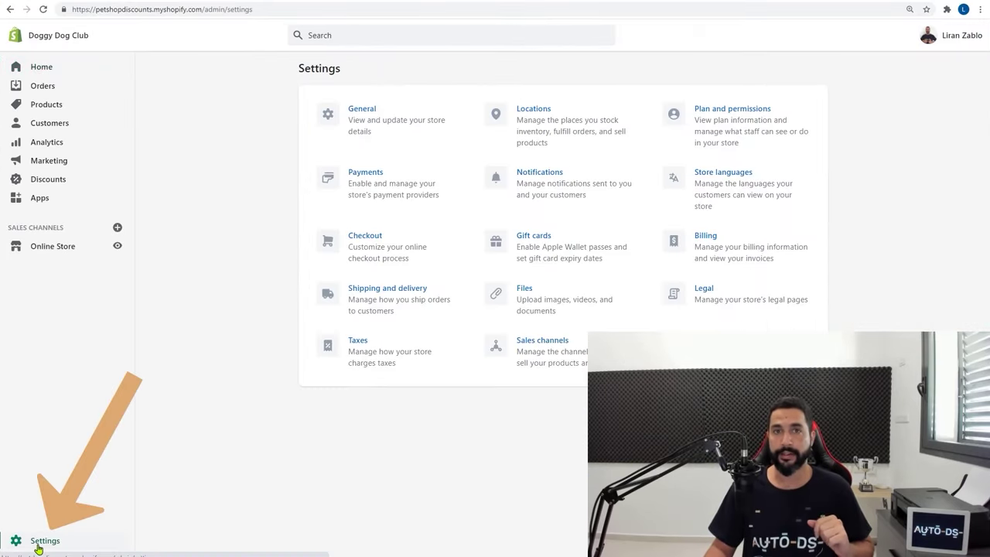
left_click(355, 116)
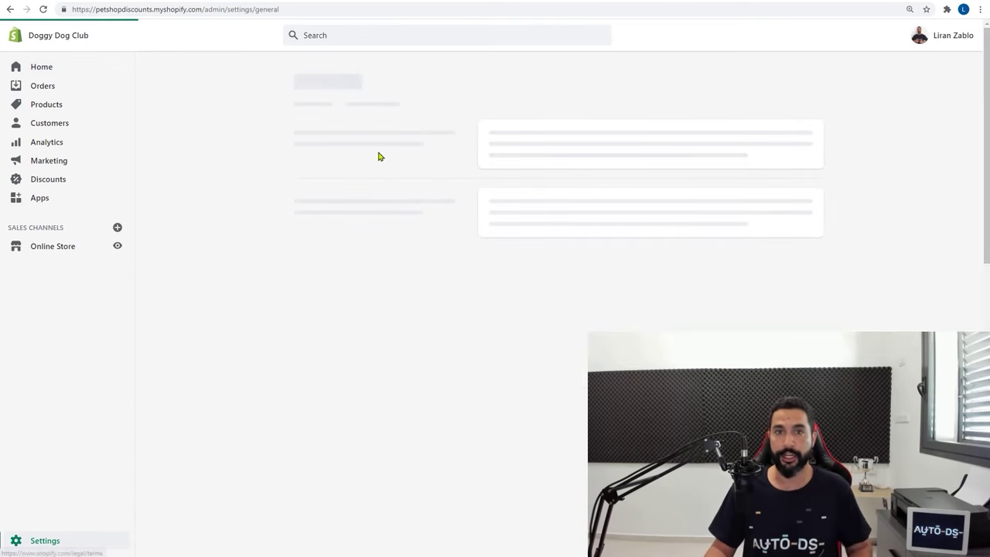
scroll(774, 250, "down", 6)
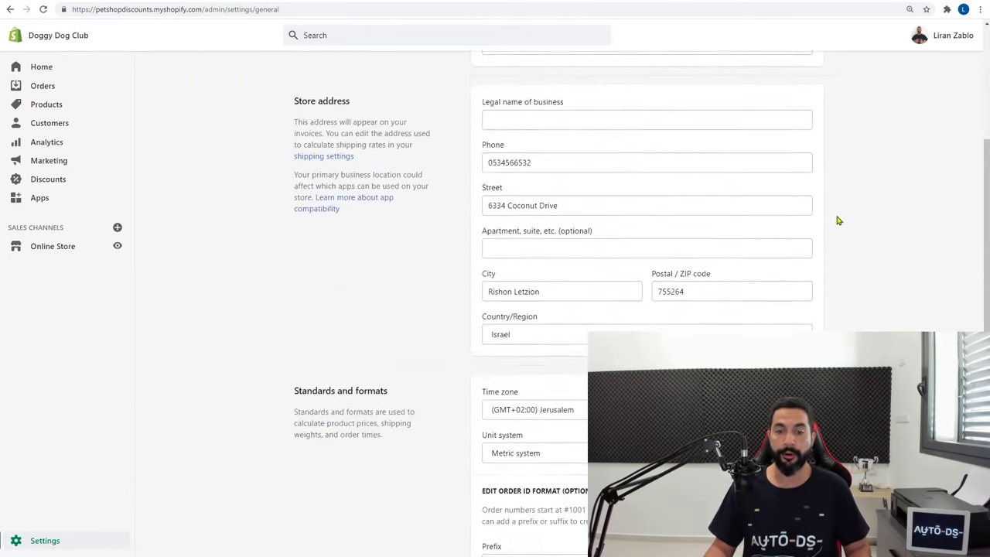
left_click(522, 435)
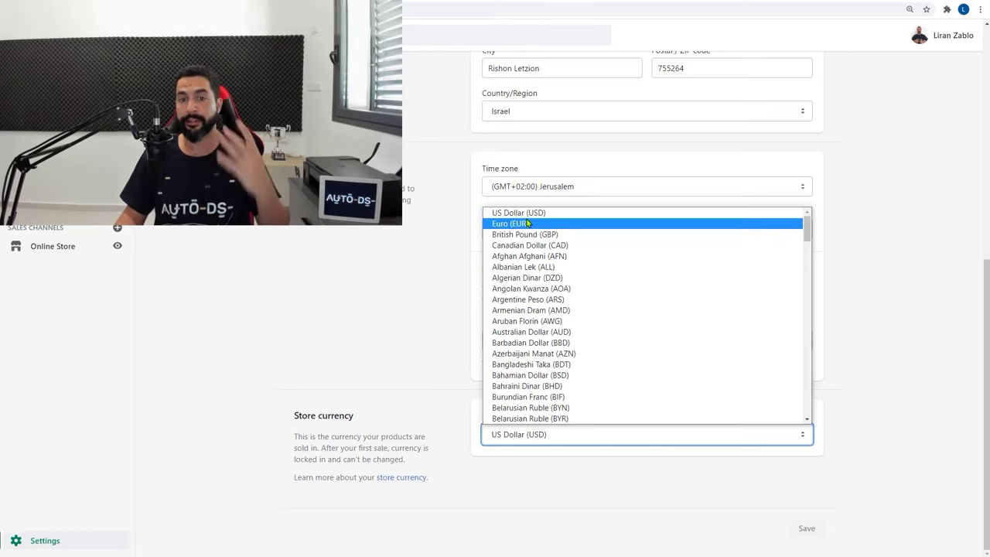
left_click(526, 216)
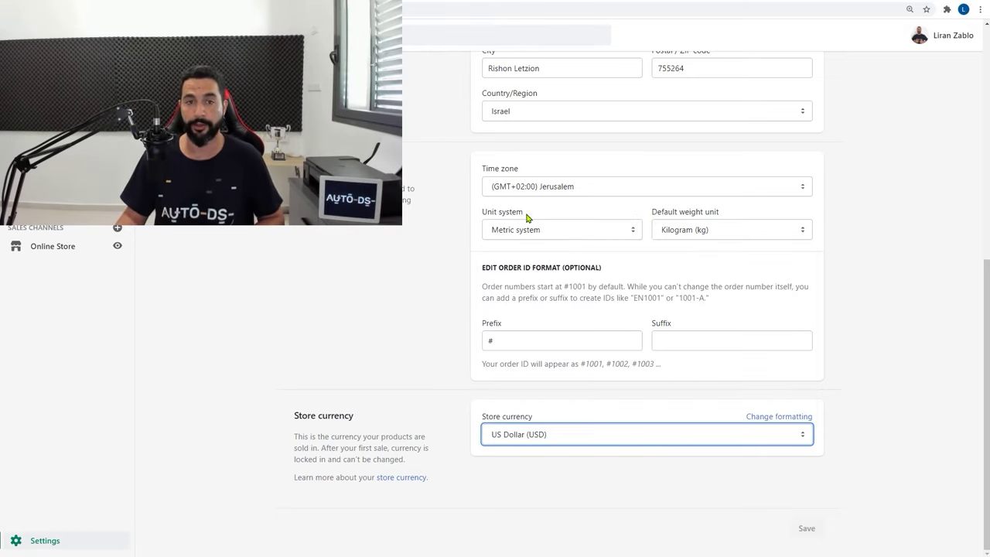
left_click(541, 460)
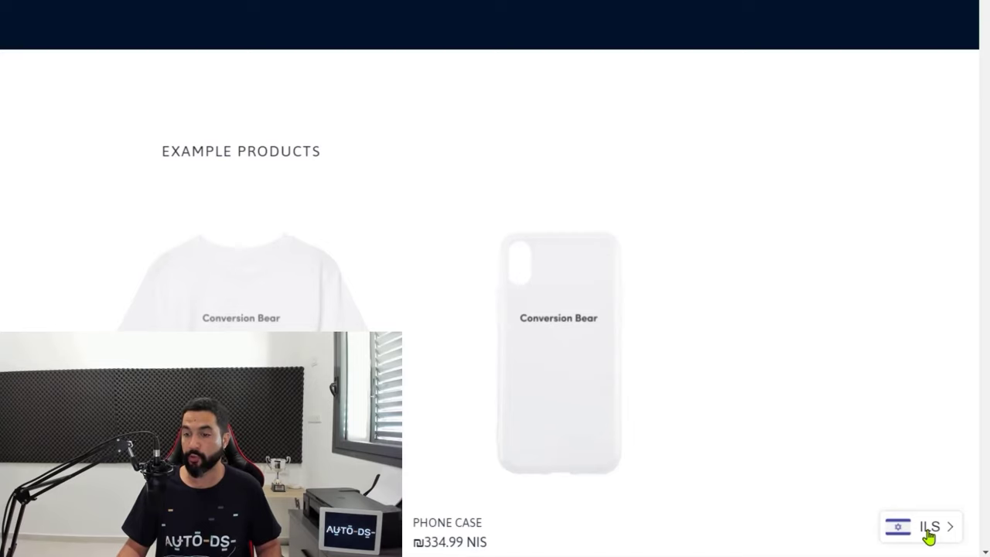
Switch the Conversion Bear demo storefront's currency from ILS to USD
left_click(929, 534)
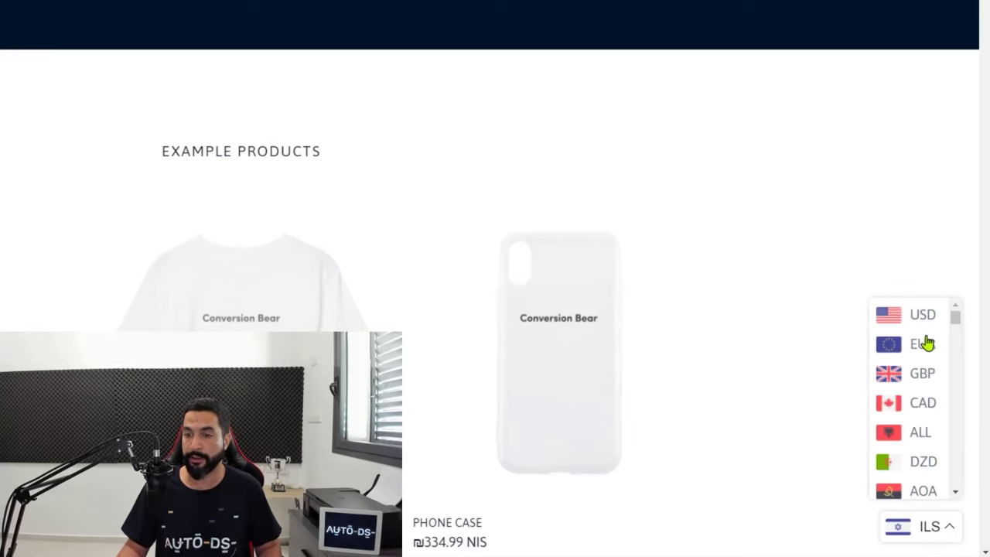
scroll(923, 334, "down", 1)
scroll(923, 334, "down", 2)
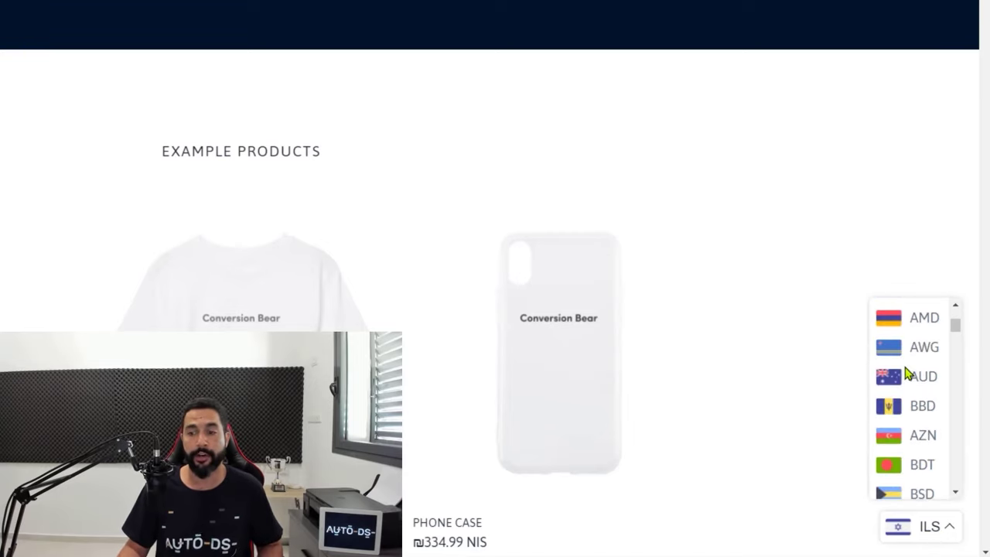
scroll(908, 377, "up", 3)
left_click(924, 318)
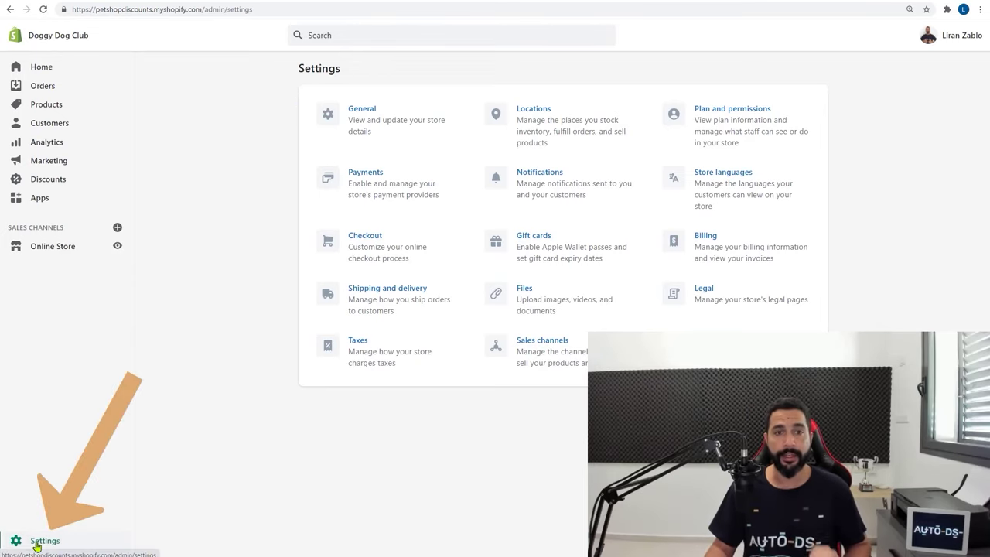
Open Payment providers and review the PayPal Express Checkout connected account and 2% fee
left_click(362, 172)
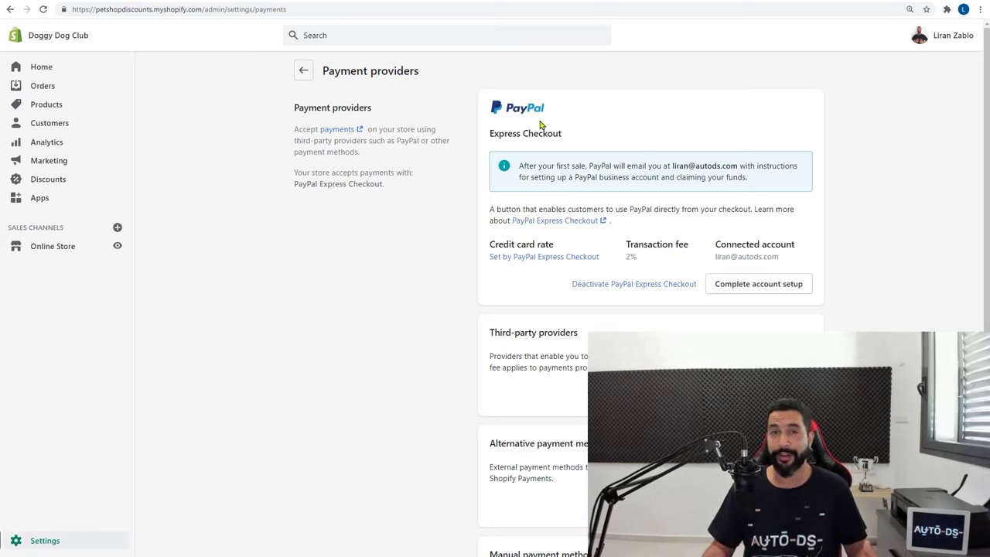
left_click_drag(714, 260, 789, 259)
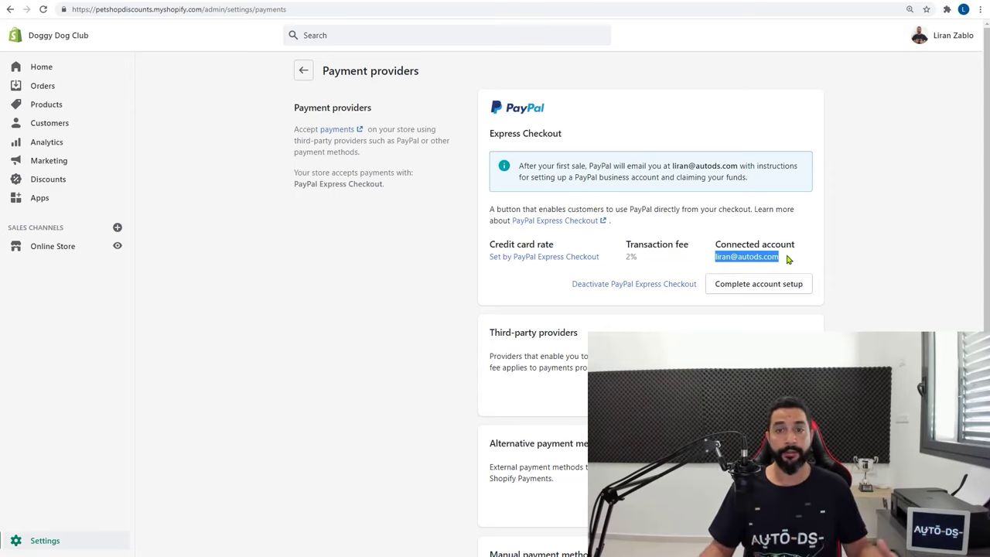
left_click(842, 233)
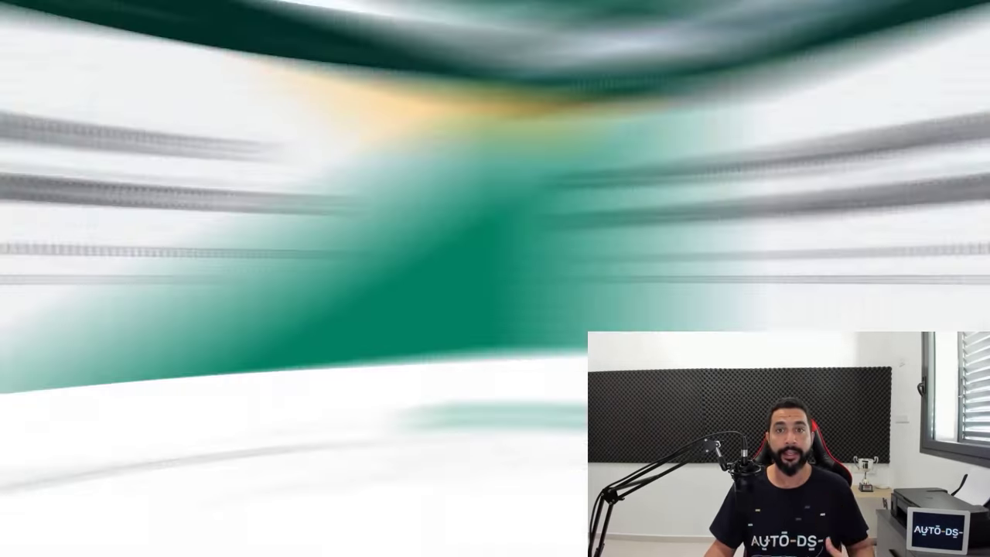
Scroll the public payment gateways page down to the country list by region
scroll(447, 142, "down", 2)
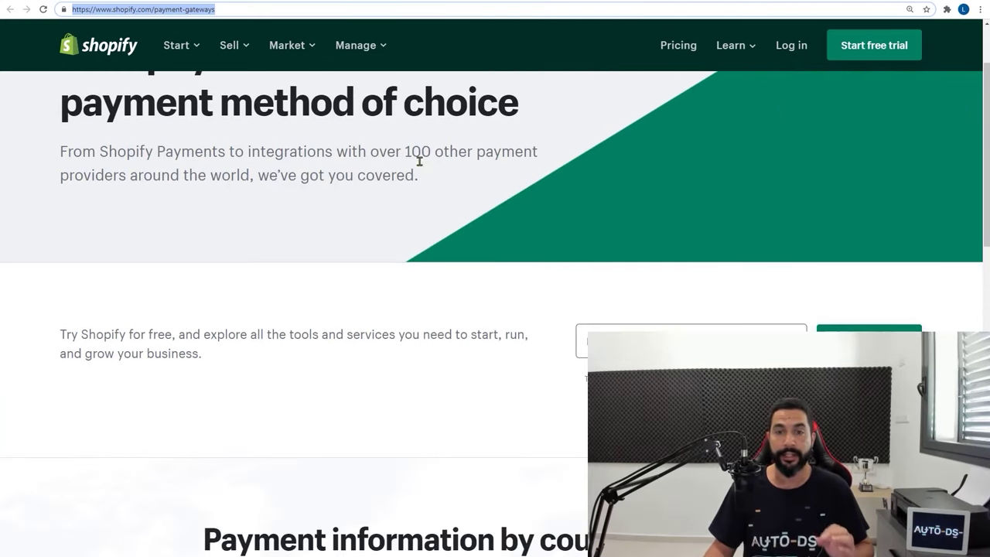
scroll(422, 170, "down", 4)
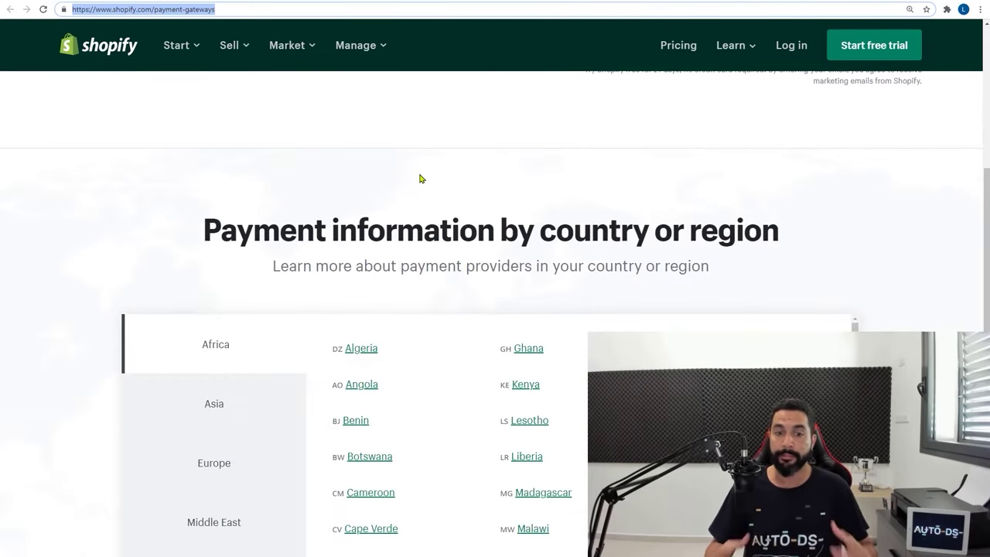
scroll(420, 189, "down", 3)
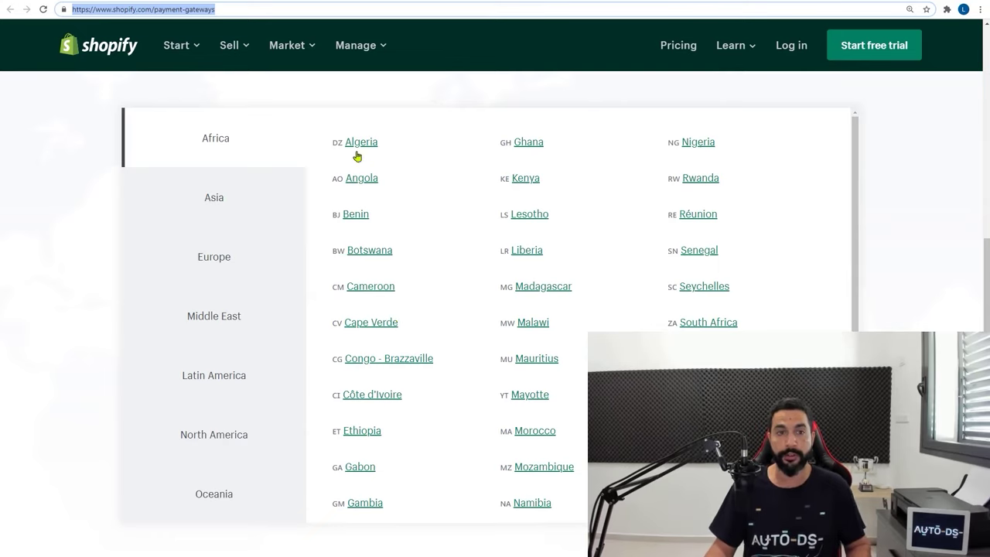
scroll(437, 170, "down", 1)
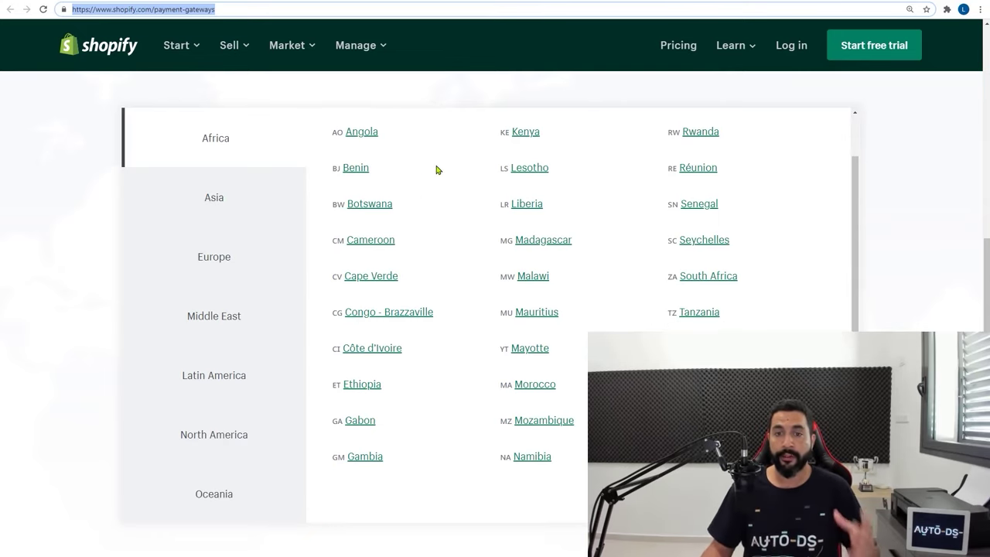
left_click(462, 230)
scroll(461, 230, "up", 1)
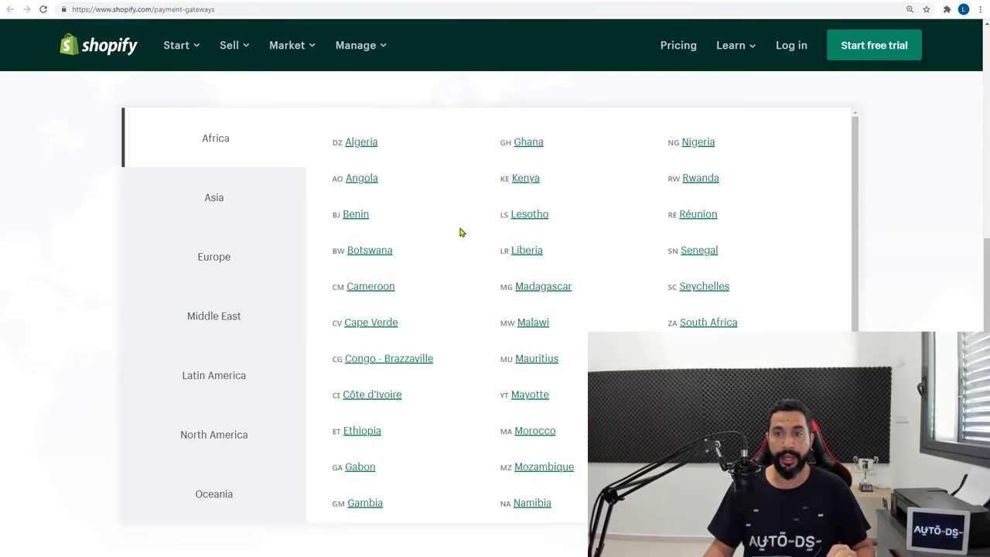
Open Hungary under Europe and browse its available payment providers
left_click(205, 200)
left_click(202, 257)
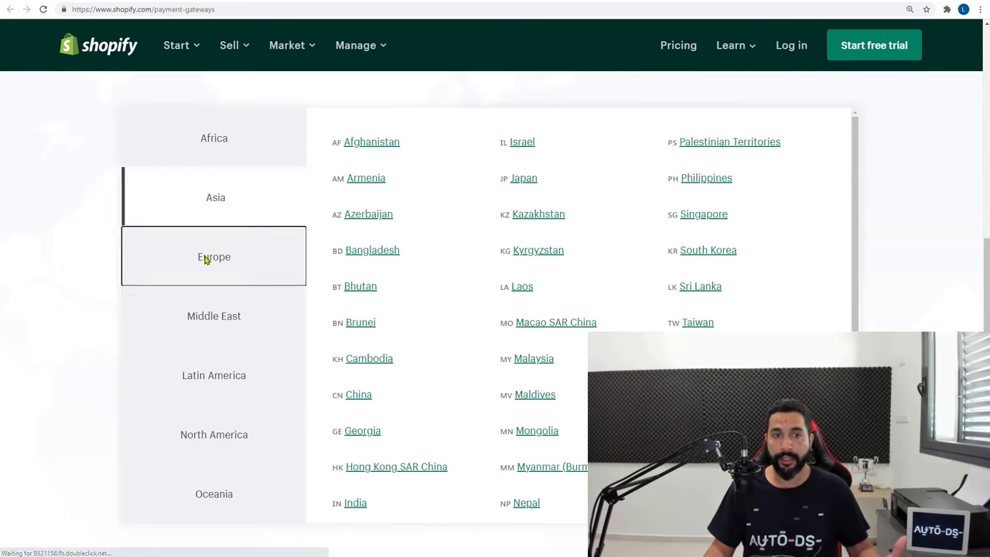
left_click(531, 257)
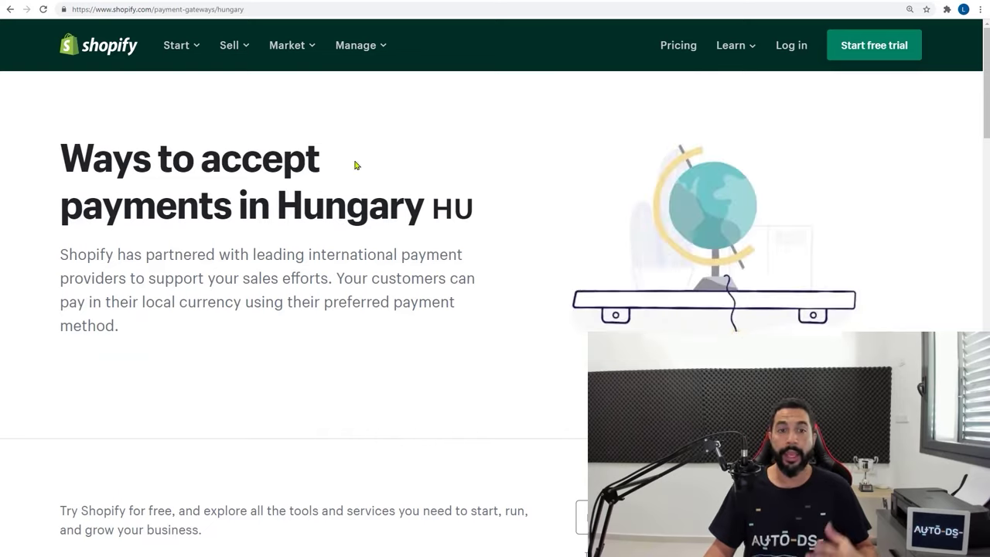
scroll(338, 171, "down", 3)
scroll(338, 171, "down", 7)
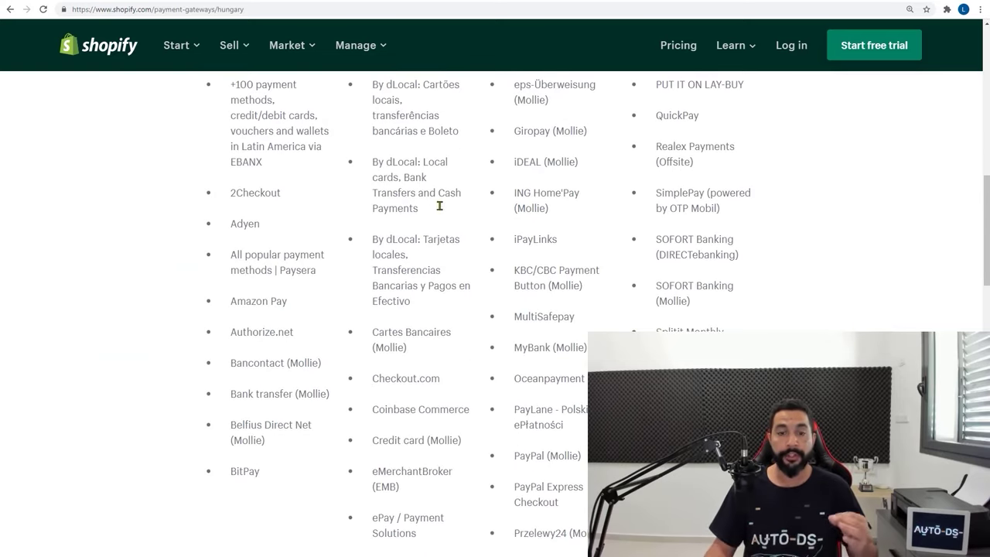
scroll(444, 206, "down", 1)
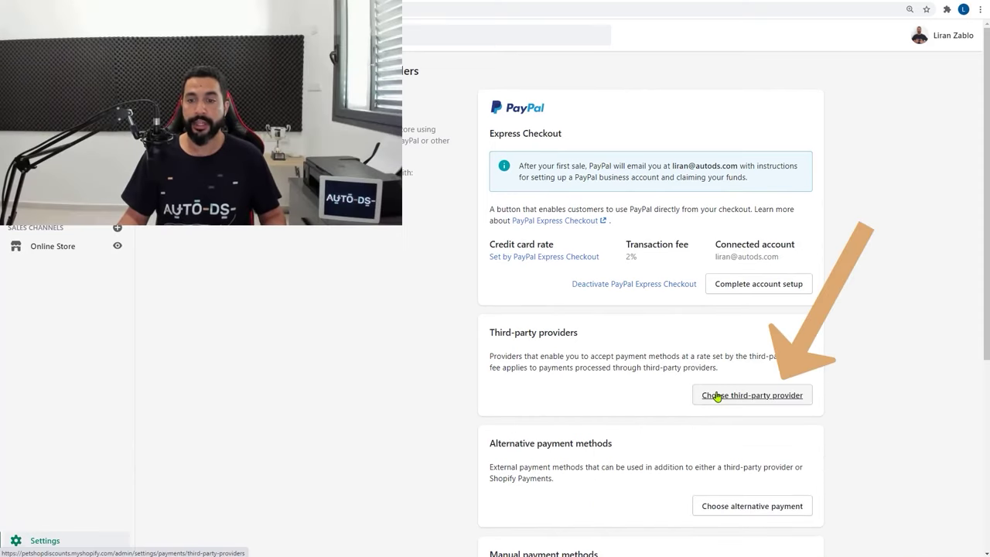
Browse the list of available third-party payment providers
left_click(717, 396)
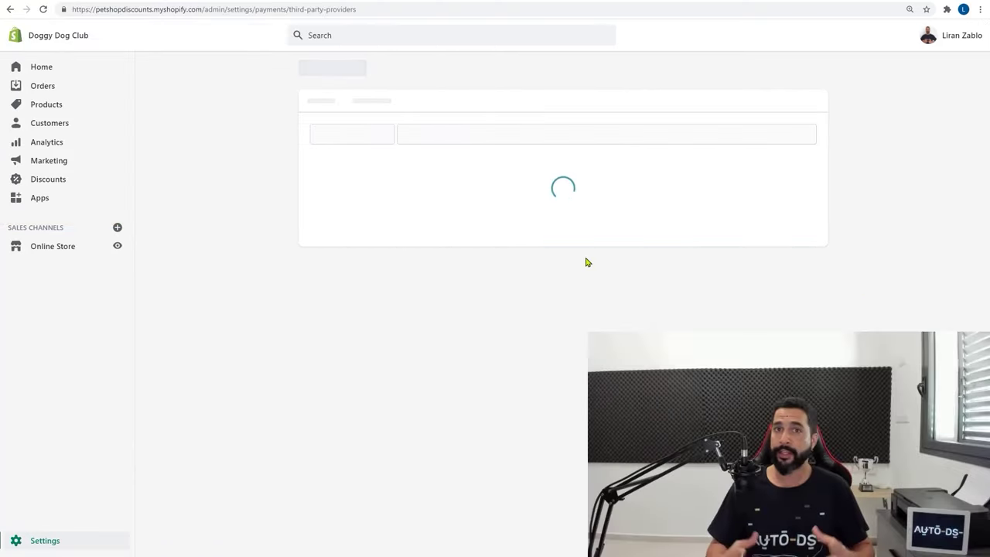
scroll(498, 202, "down", 2)
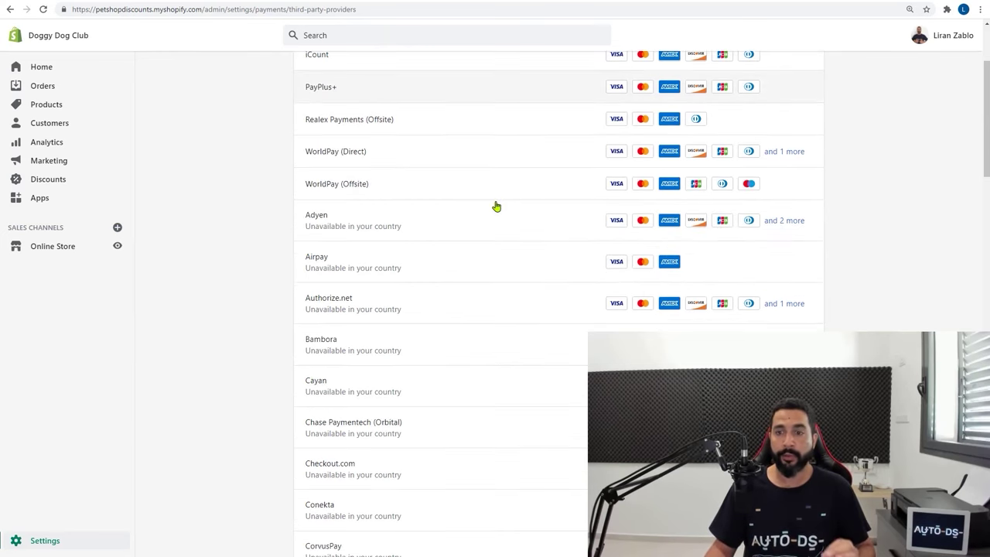
scroll(495, 206, "down", 4)
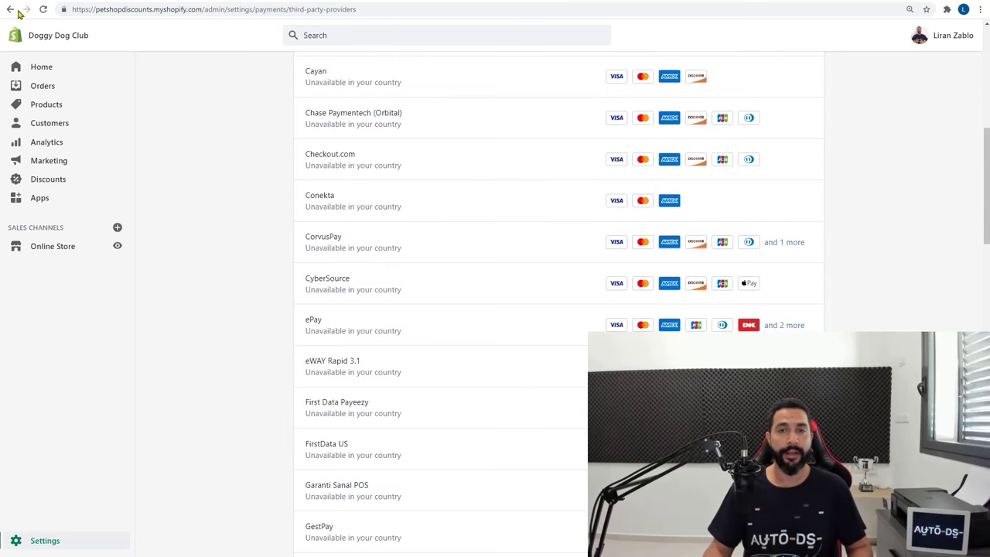
Check the pricing page's Third-party Payment Processors fees up to 2.0%, then return Home
left_click(18, 11)
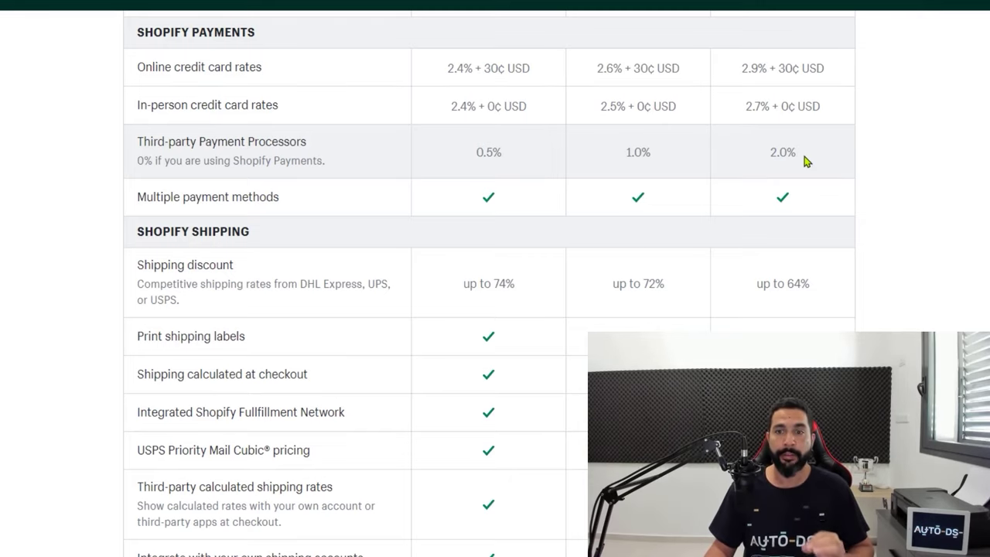
left_click_drag(767, 154, 795, 155)
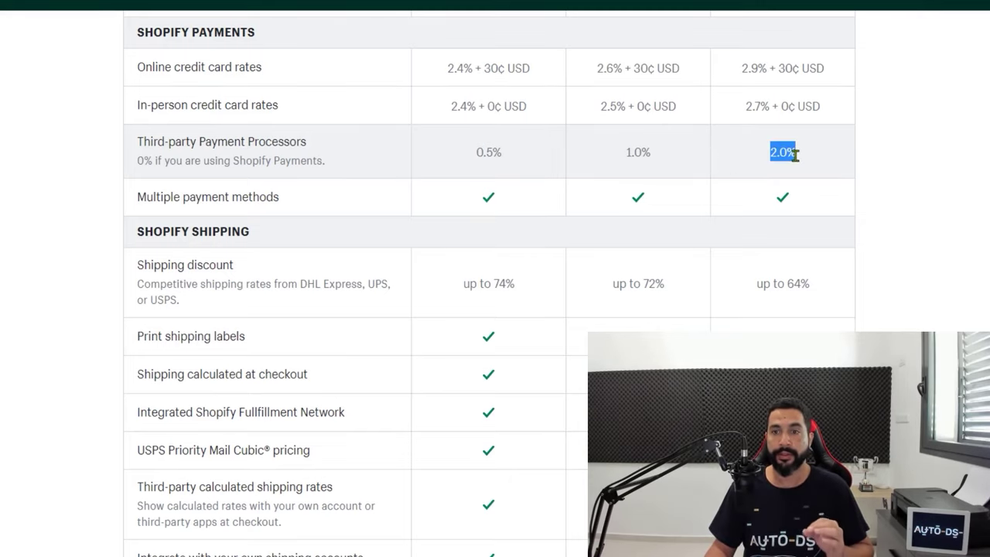
left_click_drag(142, 142, 306, 142)
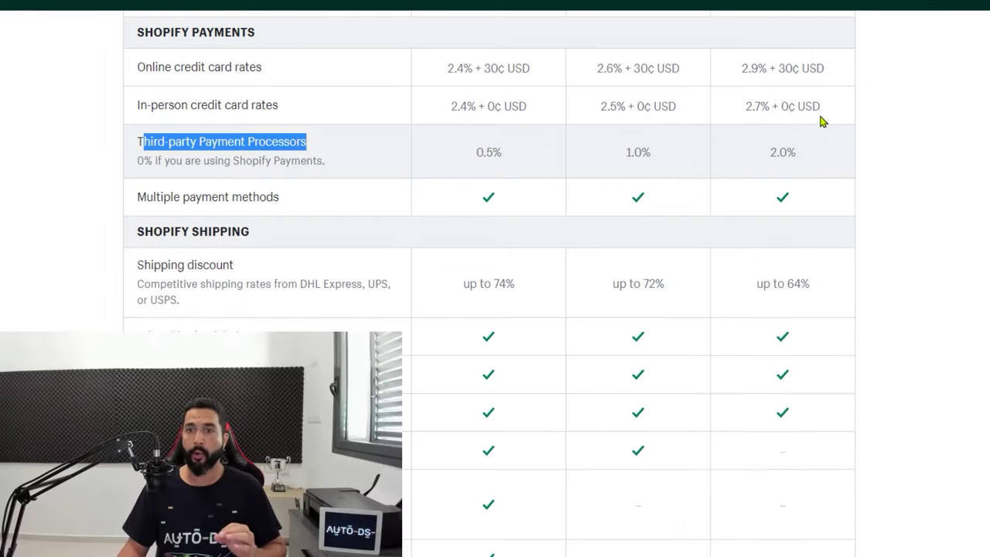
left_click(820, 131)
scroll(811, 147, "up", 10)
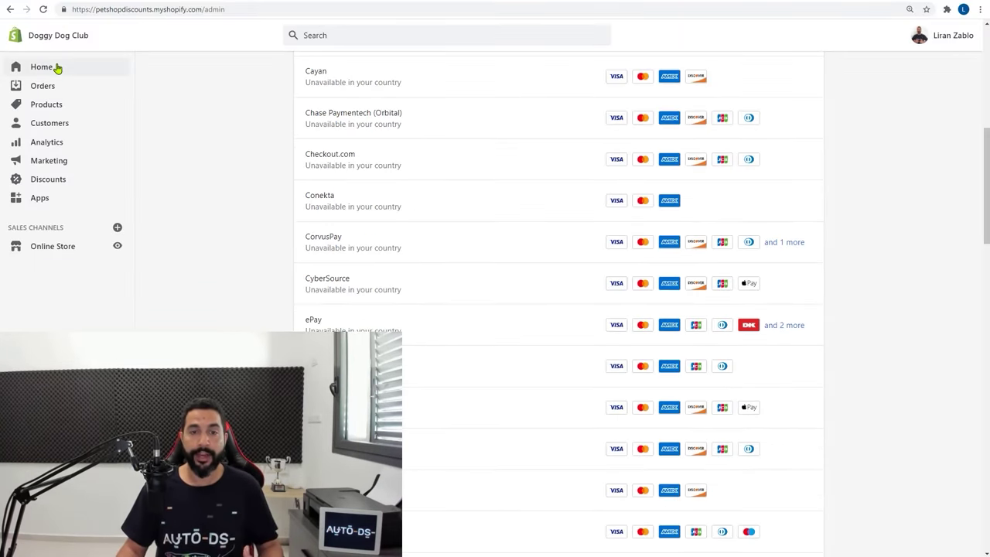
left_click(56, 68)
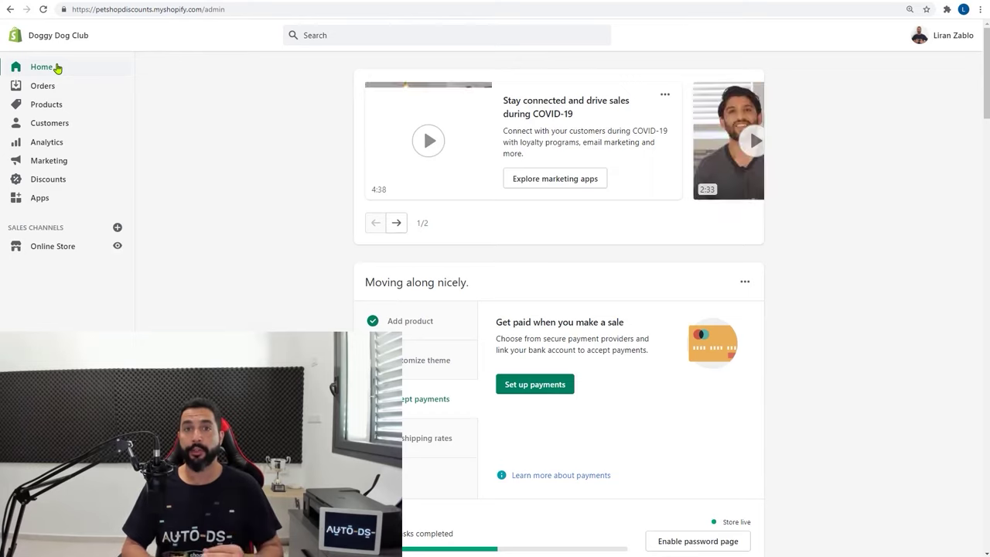
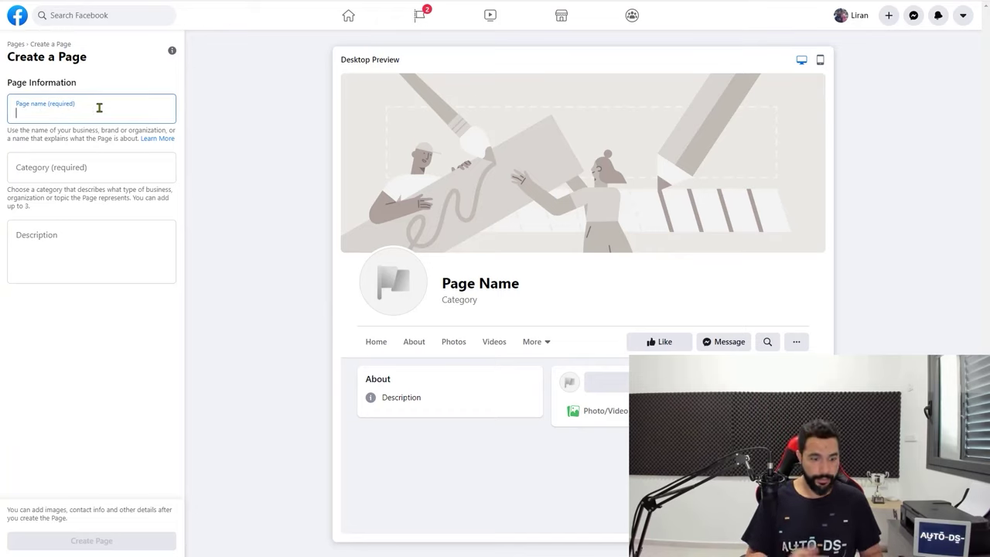
Name the new page 'Doggy Dog Club' with the E-commerce Website category
type("Doggy ")
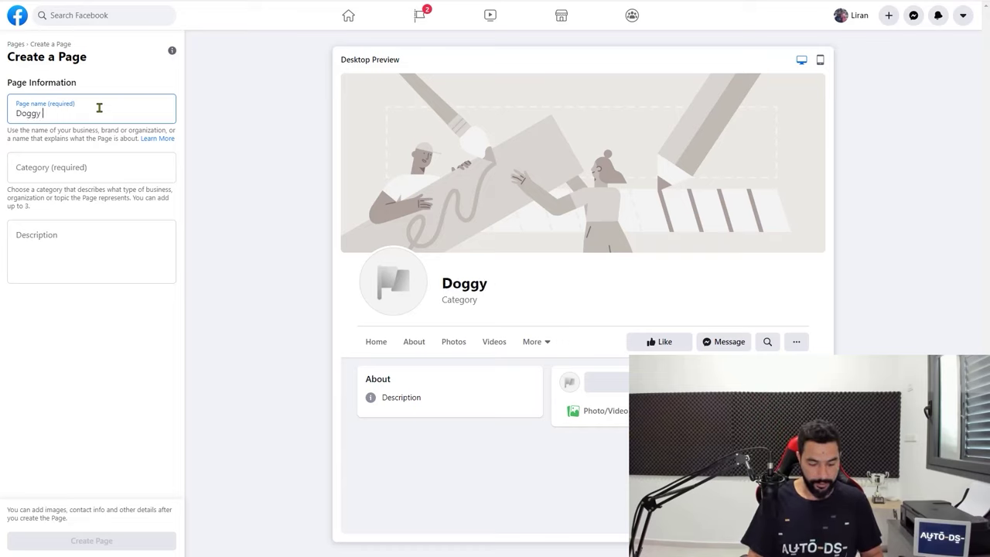
type("Dog Club")
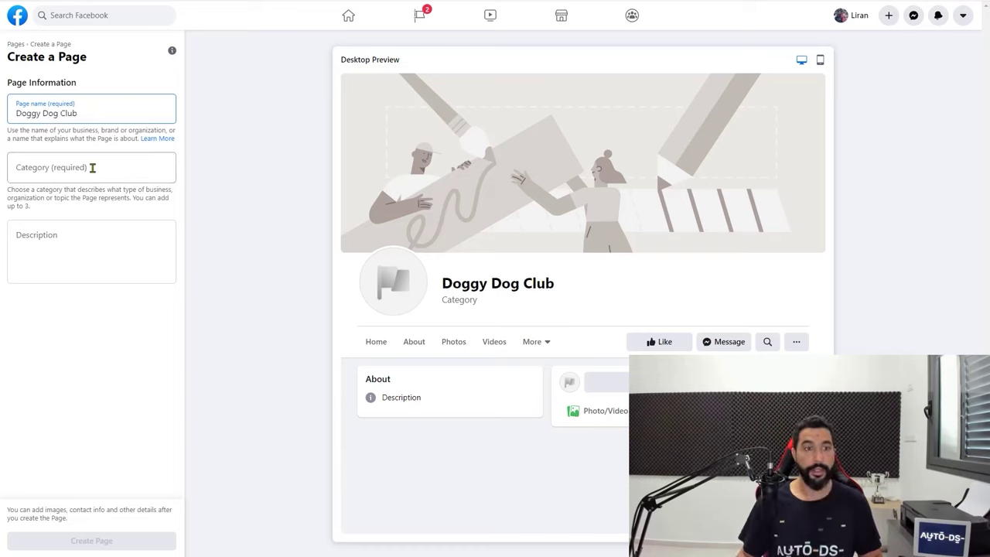
left_click(92, 167)
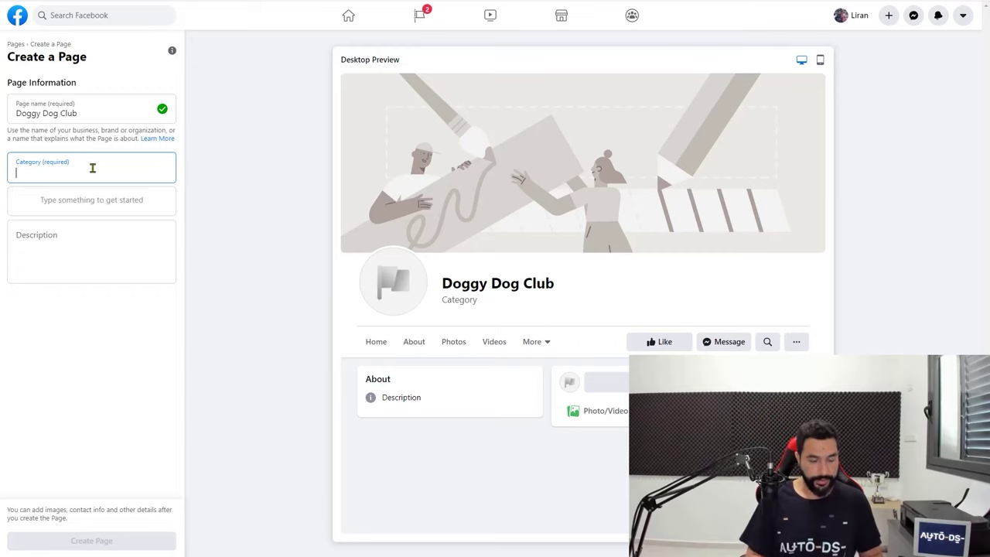
type("E")
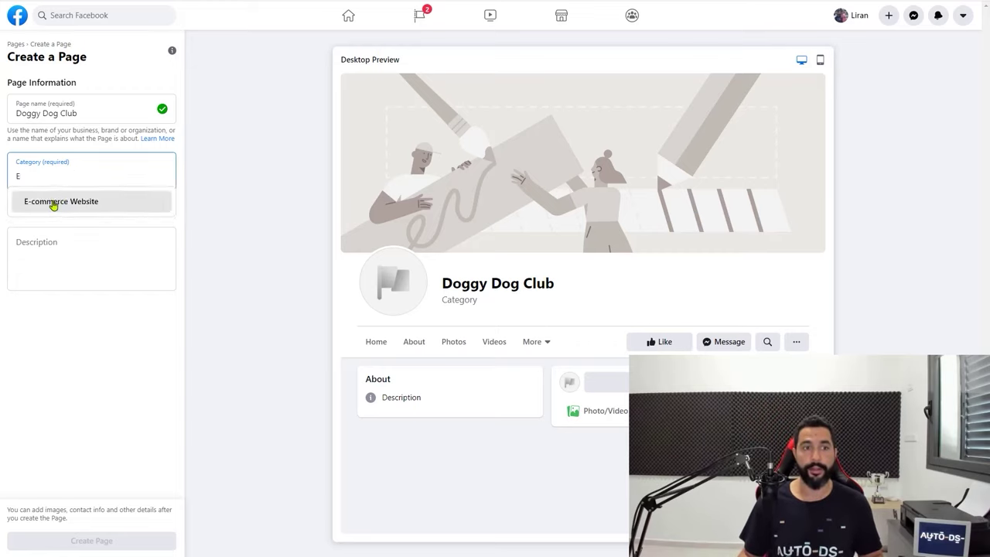
left_click(54, 202)
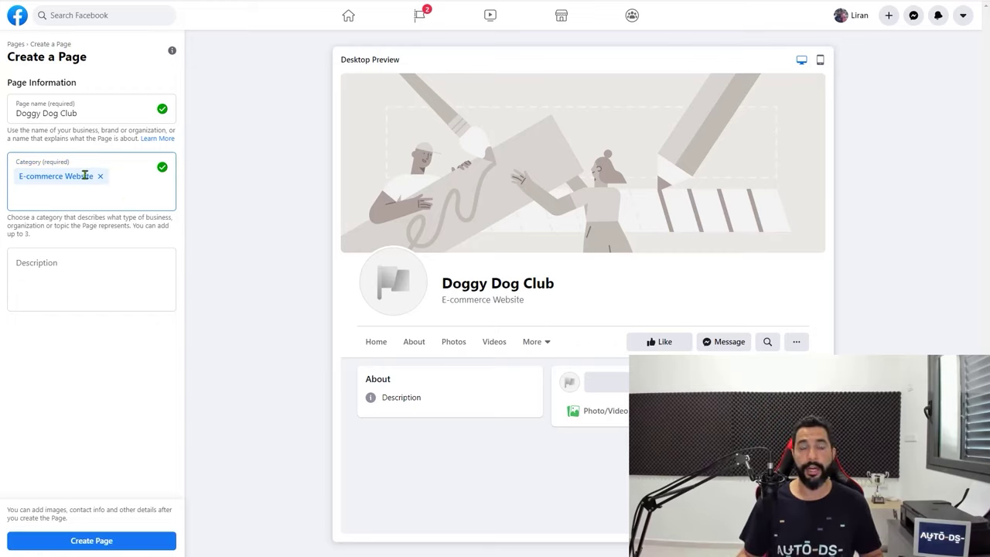
type("produc")
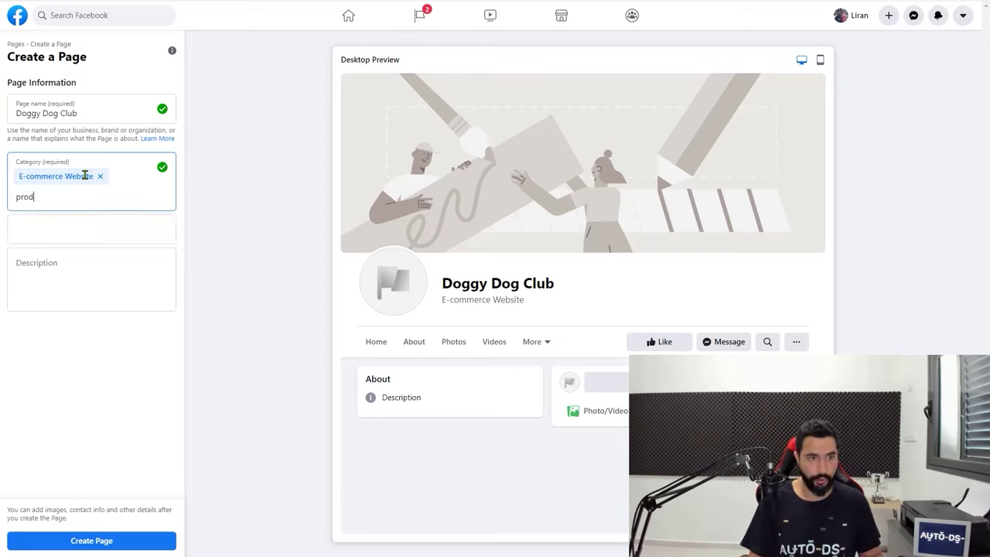
double_click(52, 197)
key("BackSpace")
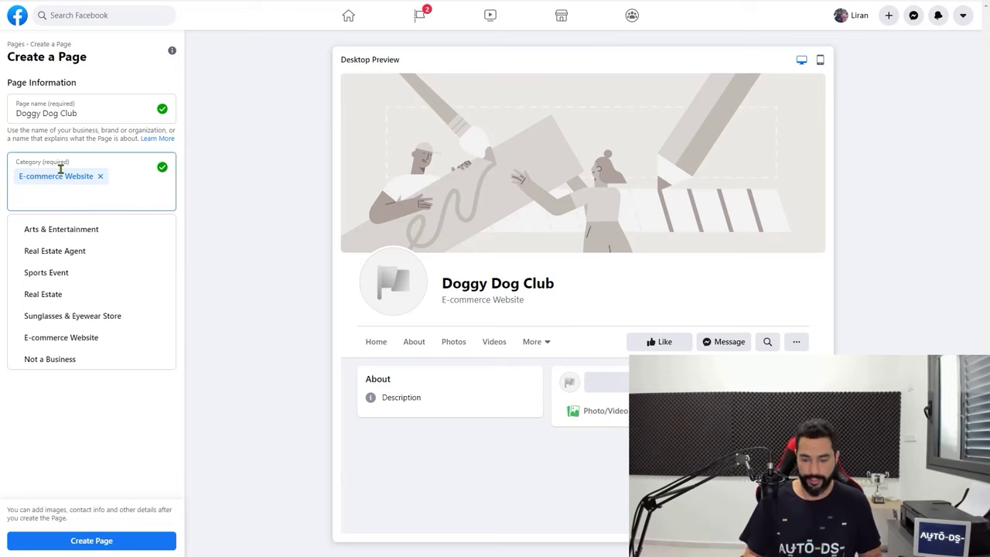
key("BackSpace")
type("e")
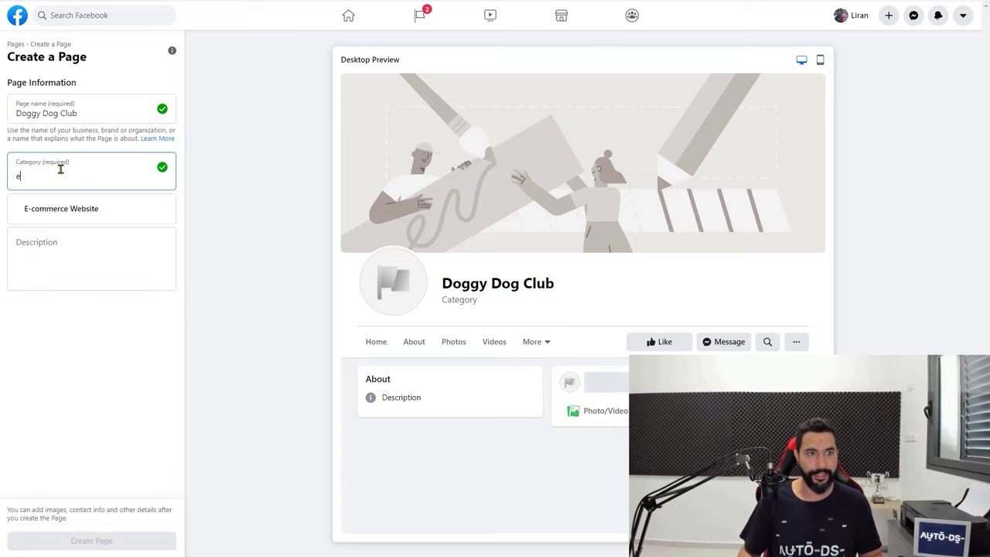
left_click(150, 205)
Add the description 'Your one stop shop for all dog-lovers!' and create the page
left_click(88, 266)
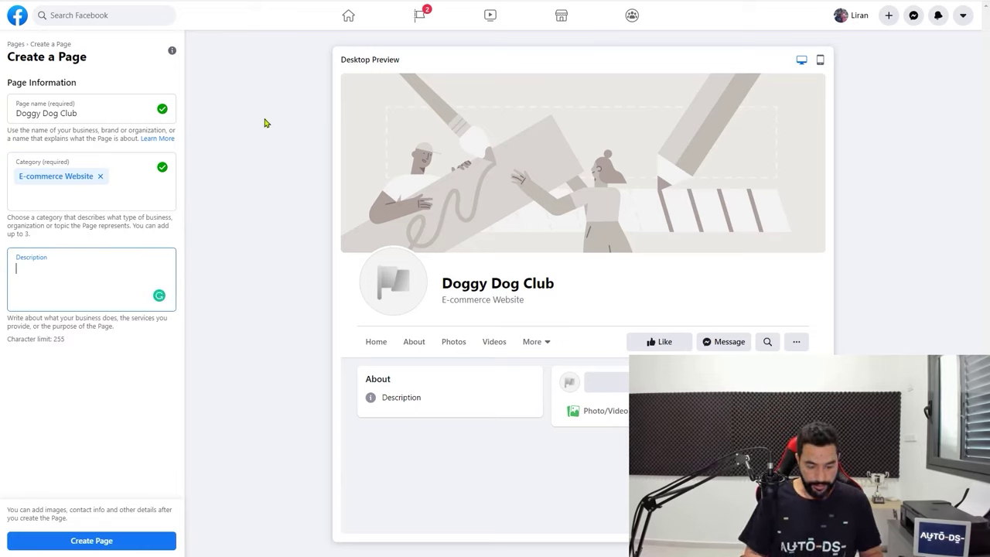
type("Your ")
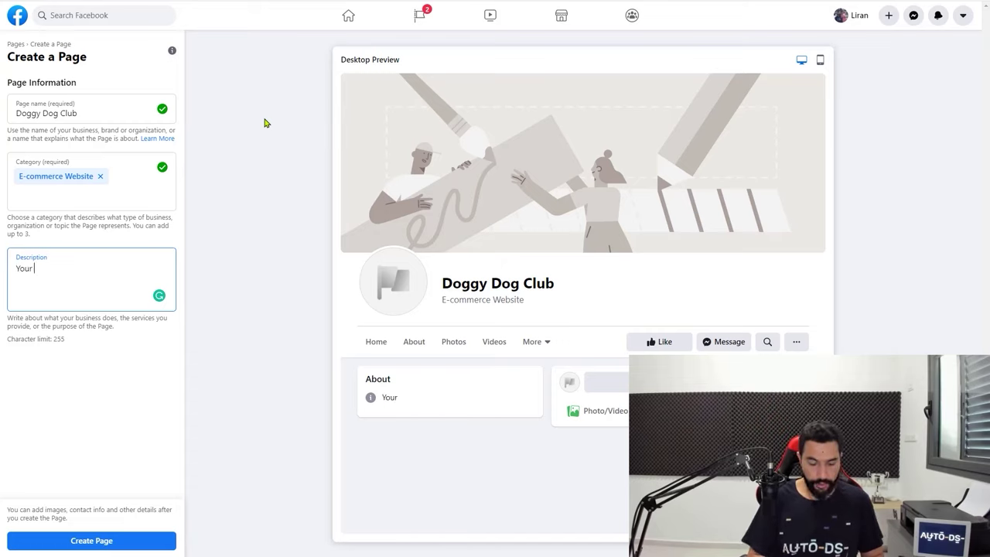
type("one stop shop")
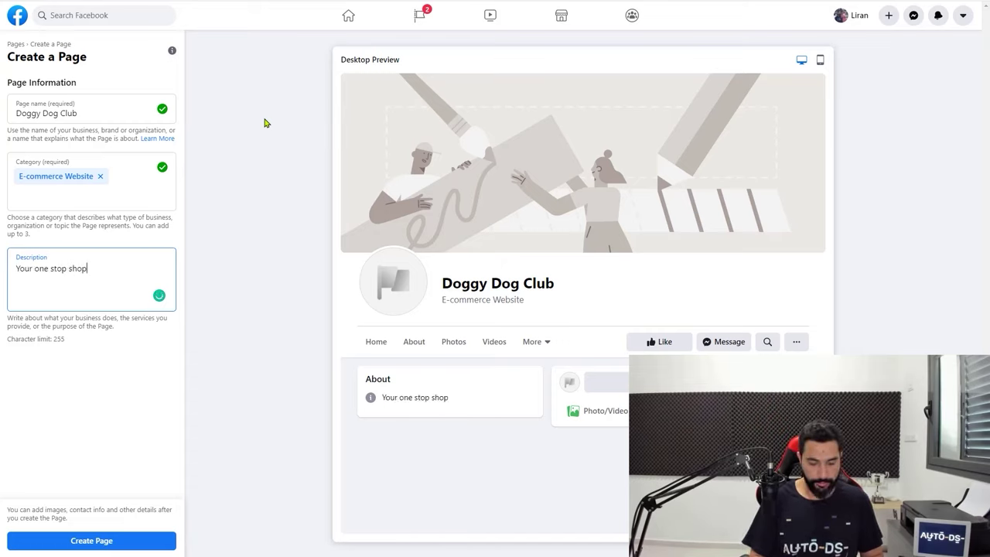
type(" for all dog-lovers!")
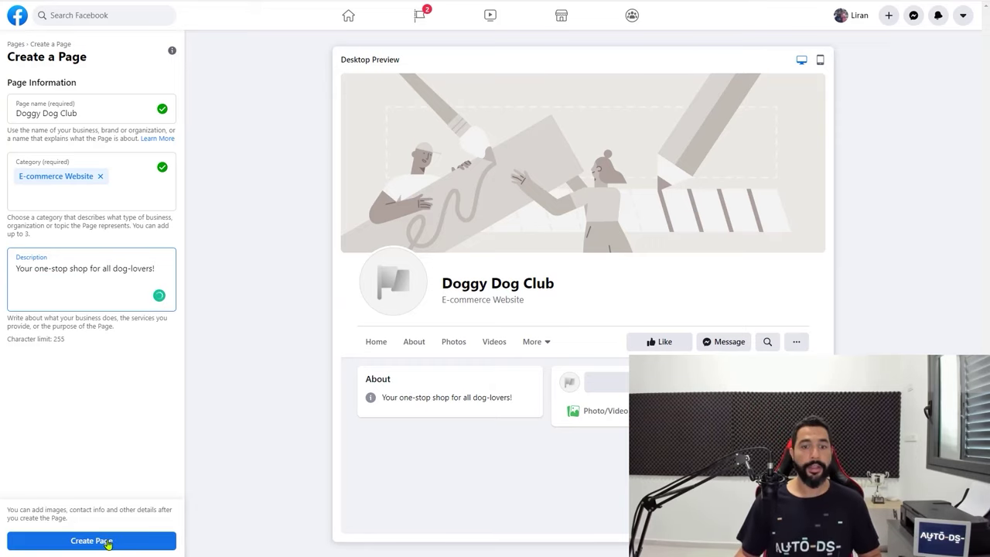
left_click(109, 543)
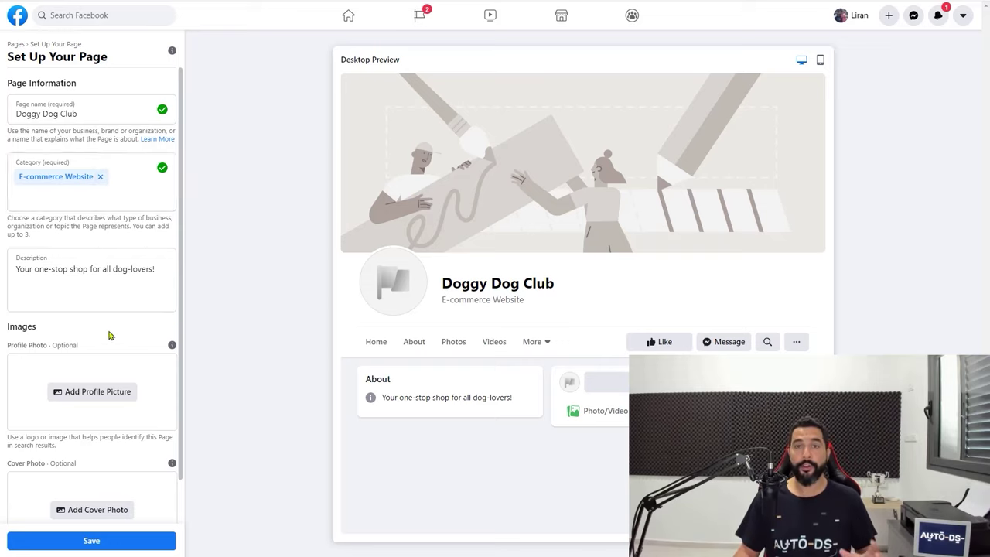
Upload facebook_profile_image.png from Downloads as the page's profile picture
scroll(104, 321, "down", 1)
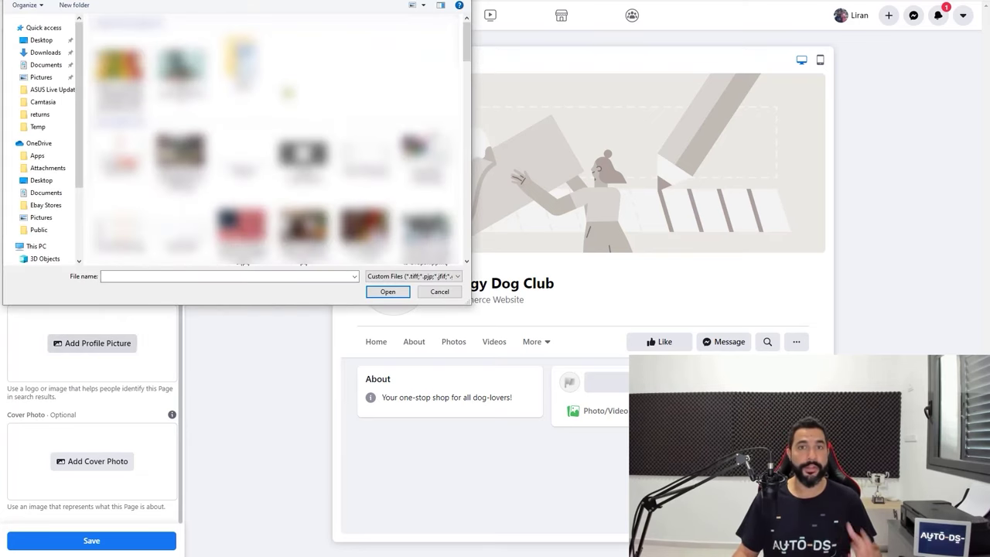
double_click(189, 123)
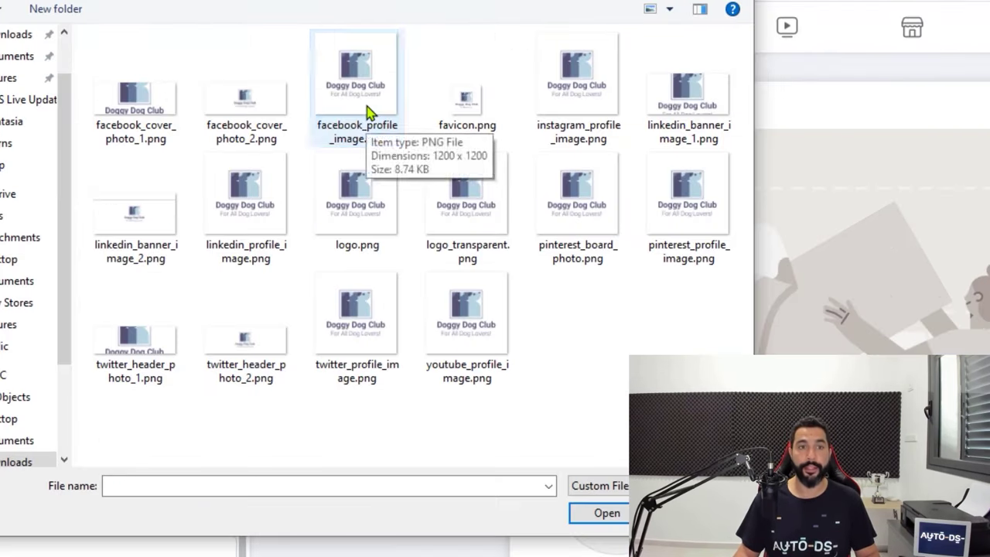
left_click(251, 73)
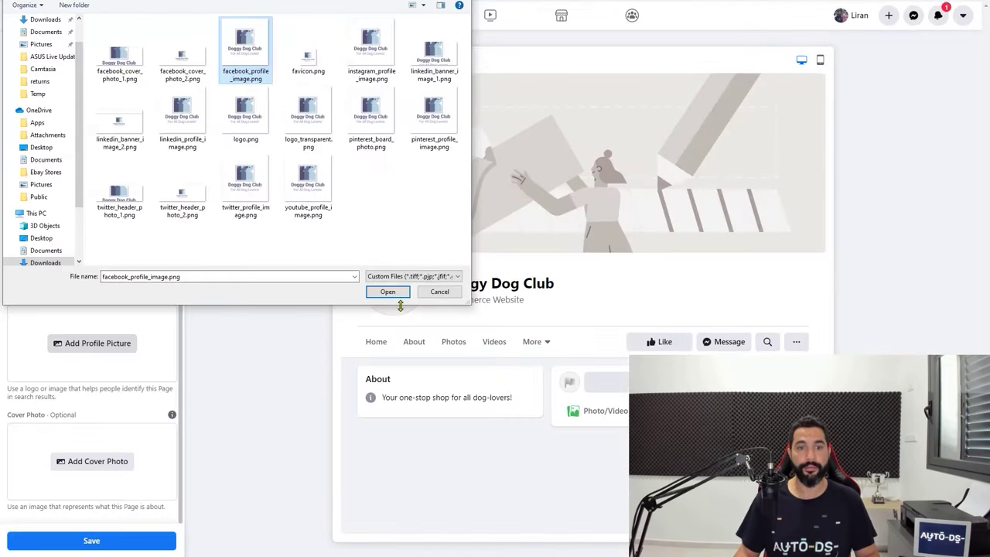
left_click(391, 293)
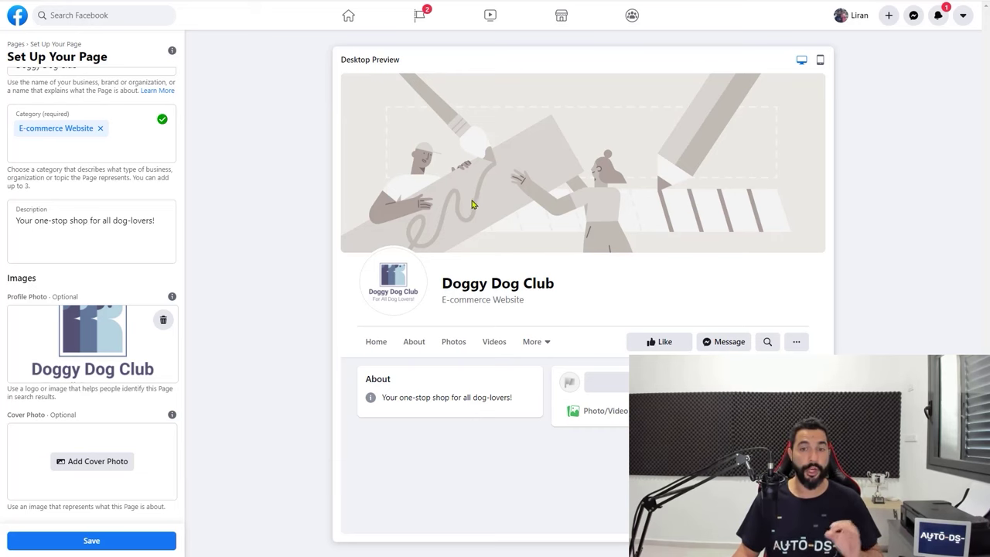
Add the puppy picture as cover photo, shift it slightly lower, and save the page
left_click(78, 461)
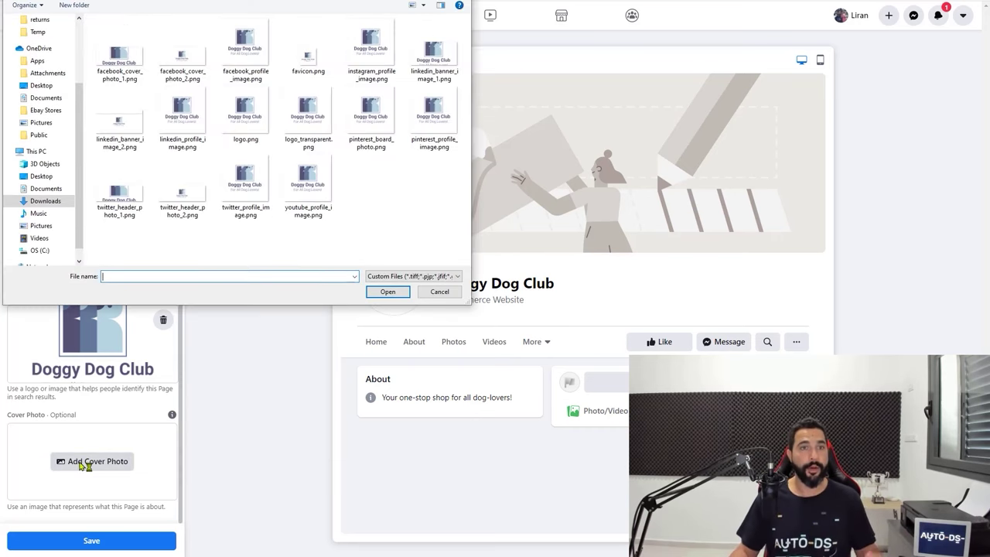
left_click(46, 203)
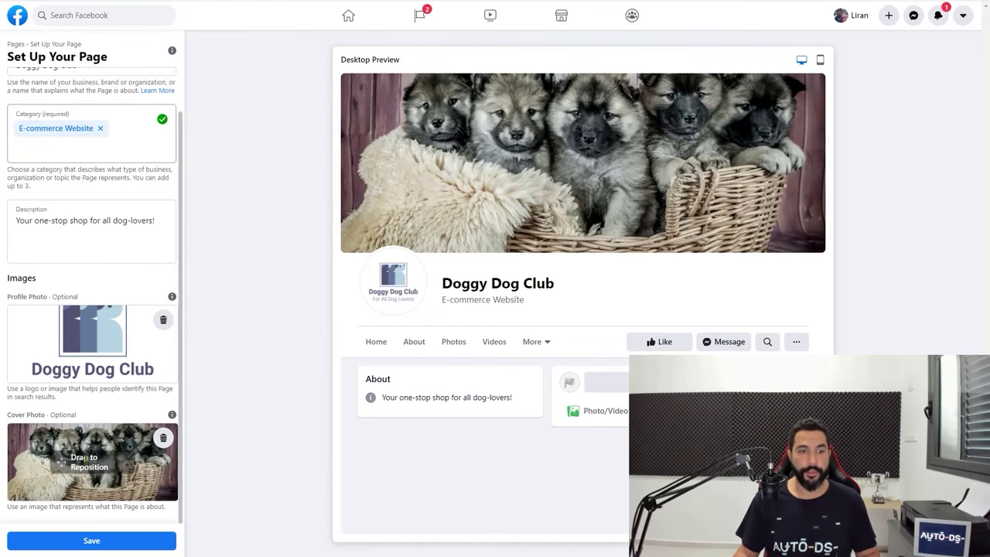
left_click_drag(88, 458, 91, 463)
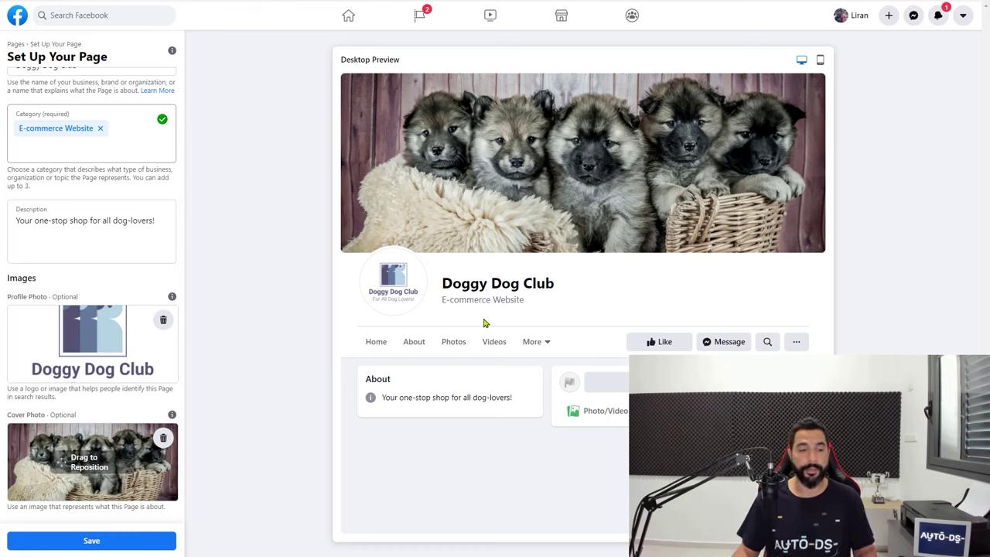
left_click(87, 541)
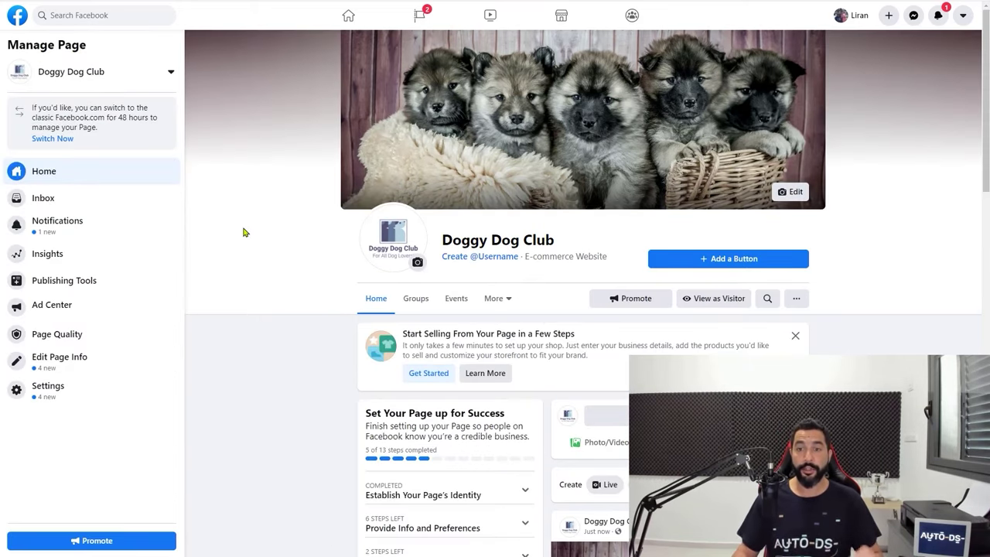
left_click(730, 263)
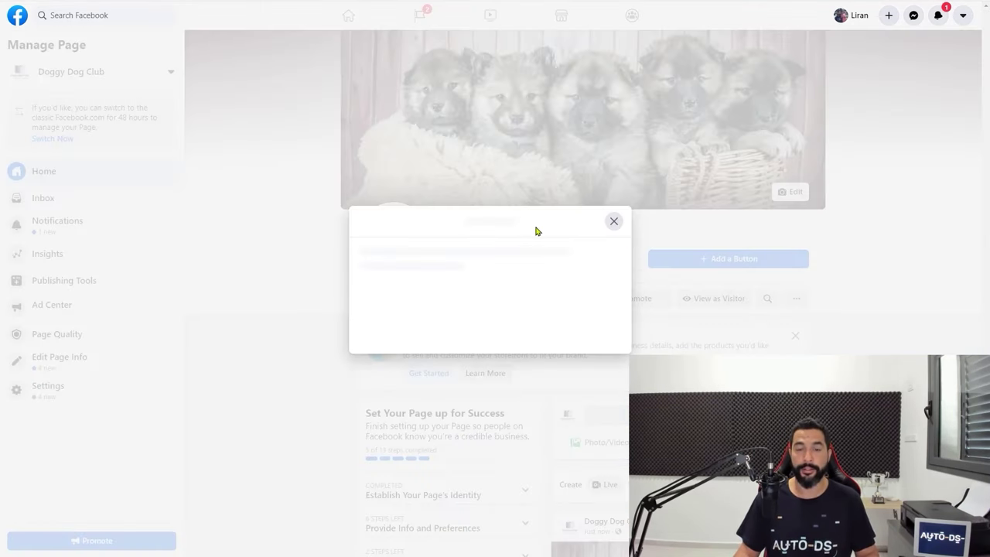
scroll(423, 192, "down", 1)
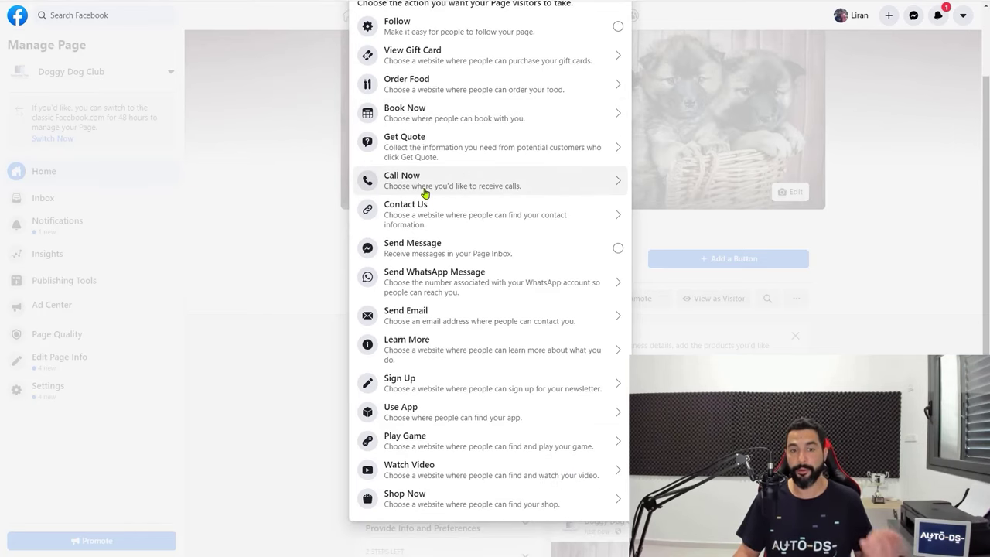
left_click(424, 504)
type("www.")
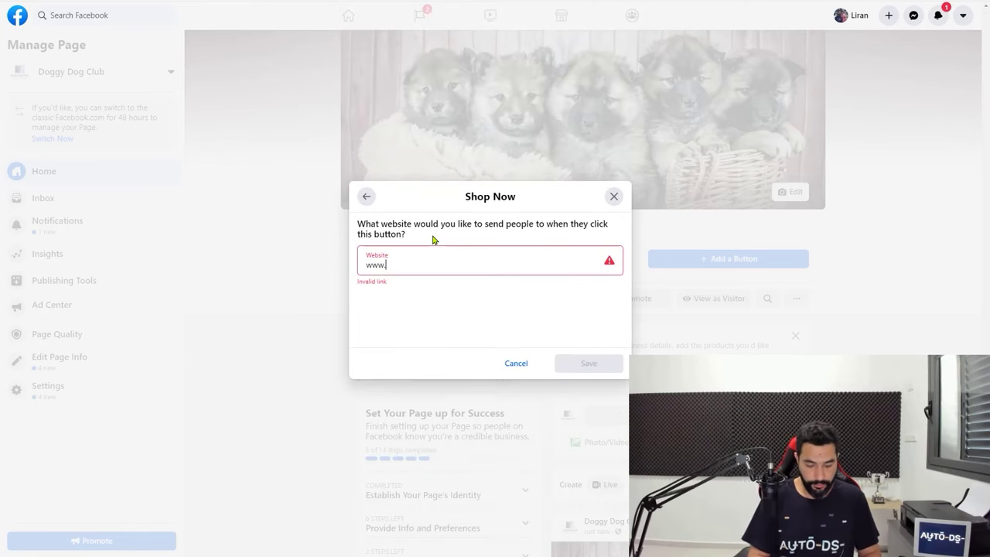
type("doggydogclub.com")
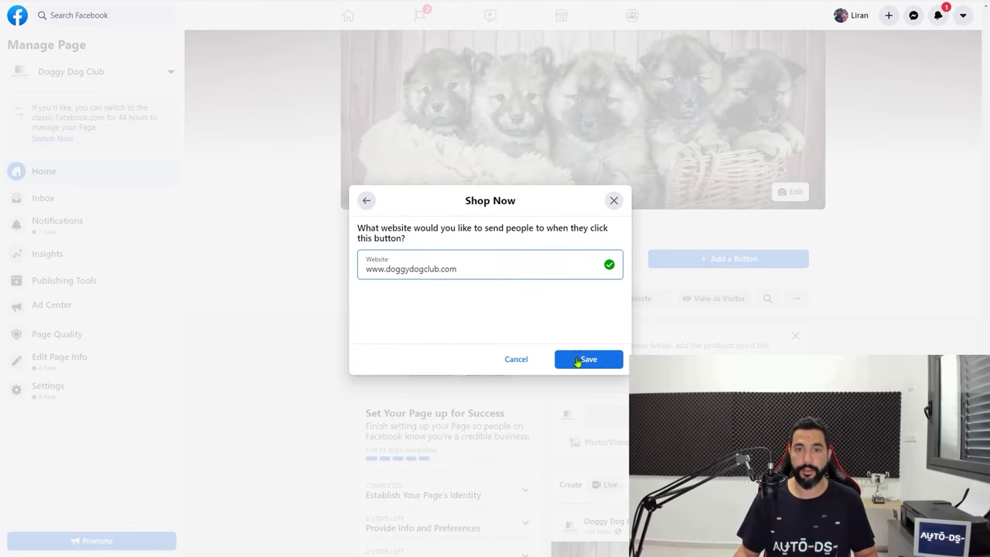
left_click(586, 359)
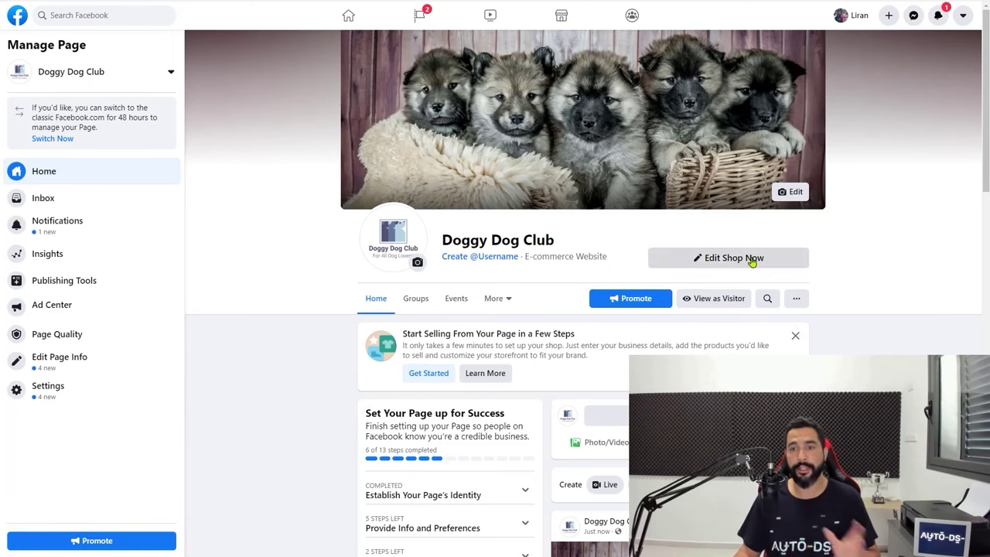
Try 'doggydogclub' as the page's custom username and check its availability
scroll(752, 263, "down", 1)
scroll(627, 252, "up", 1)
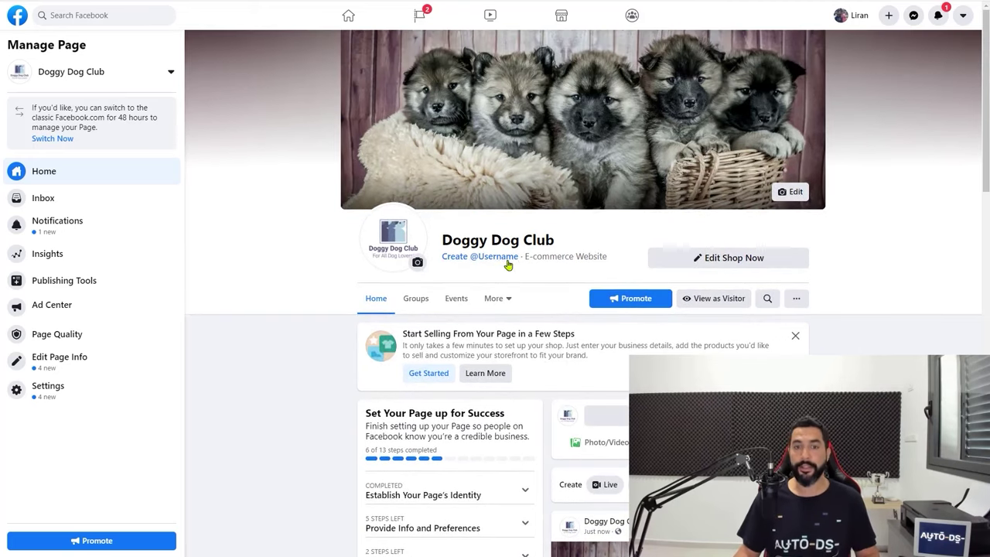
left_click(492, 260)
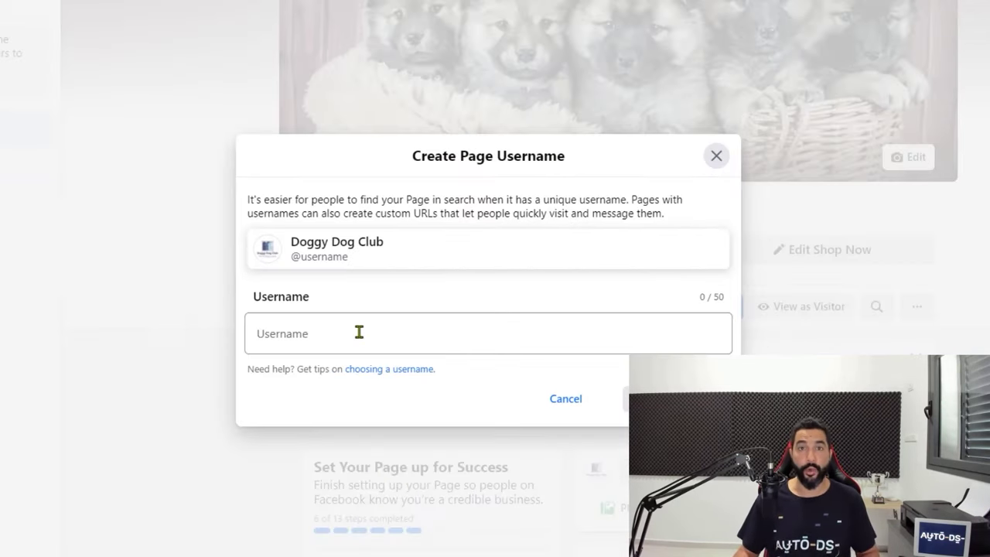
left_click(398, 316)
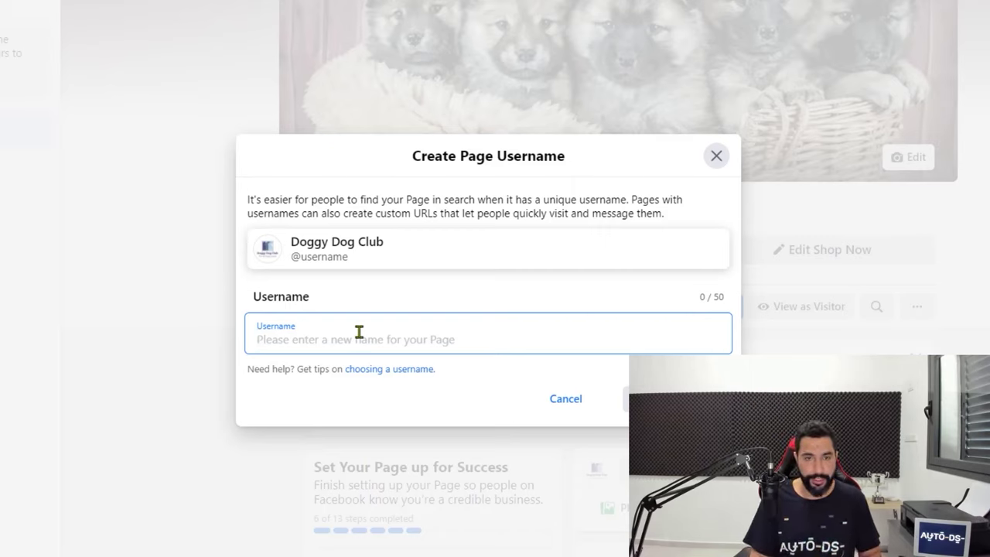
type("doggyu")
key("BackSpace")
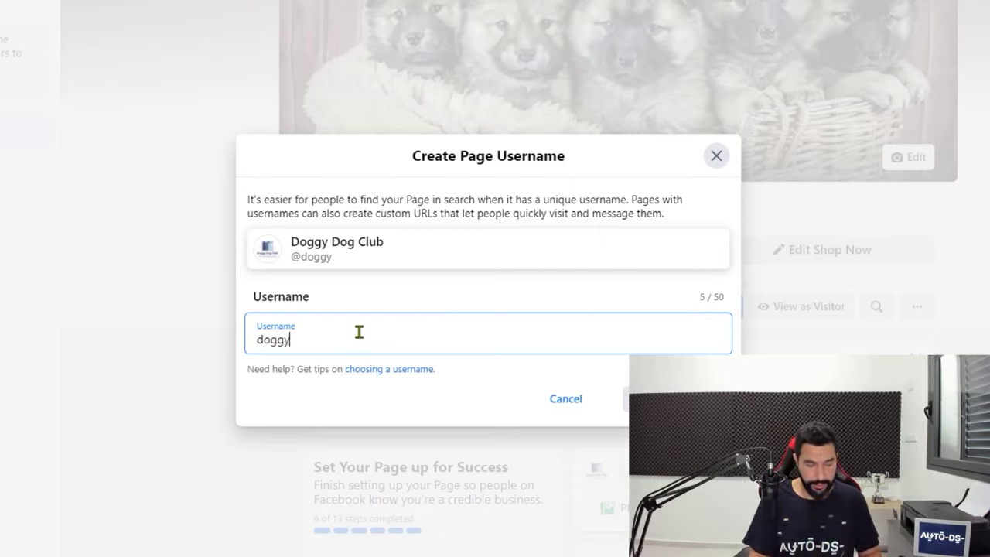
type("dogclub")
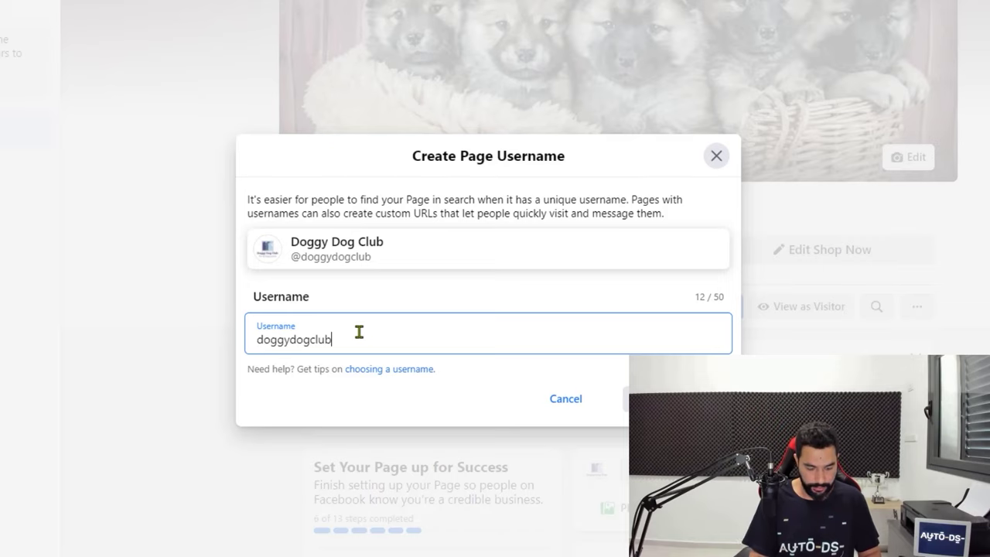
key("Tab")
Change the username to 'doggydogloversunite', create it, and dismiss the confirmation
left_click(363, 331)
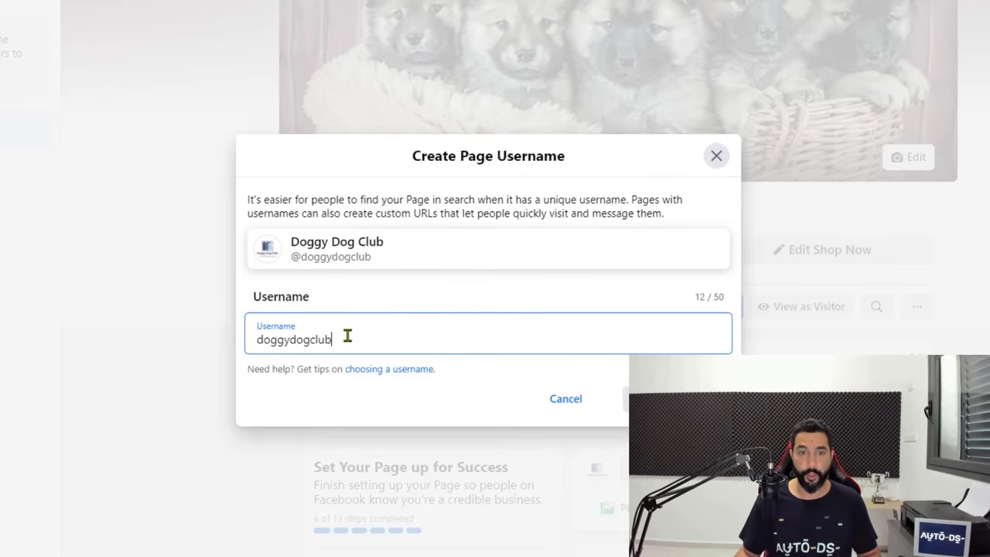
left_click_drag(328, 339, 310, 344)
type("loversunite")
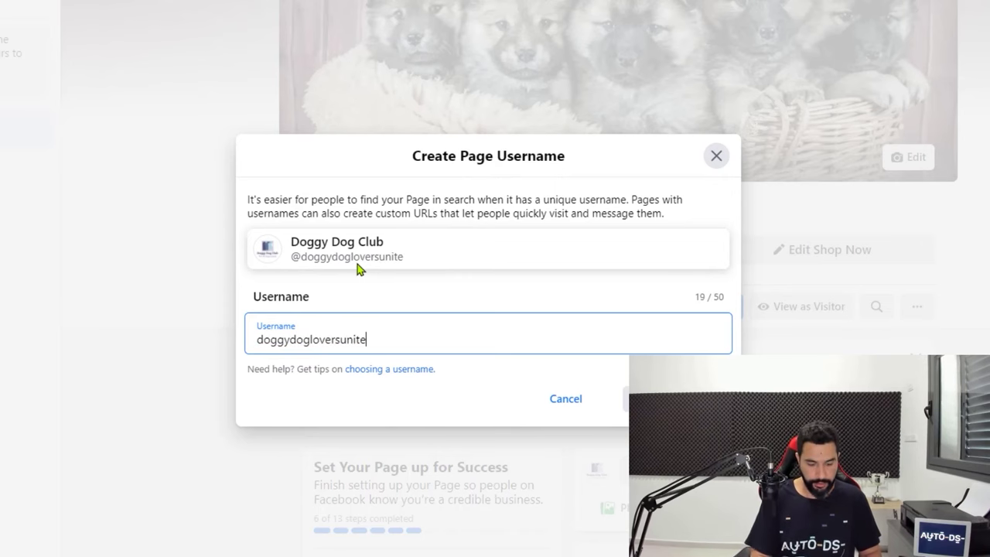
key("Tab")
left_click(696, 399)
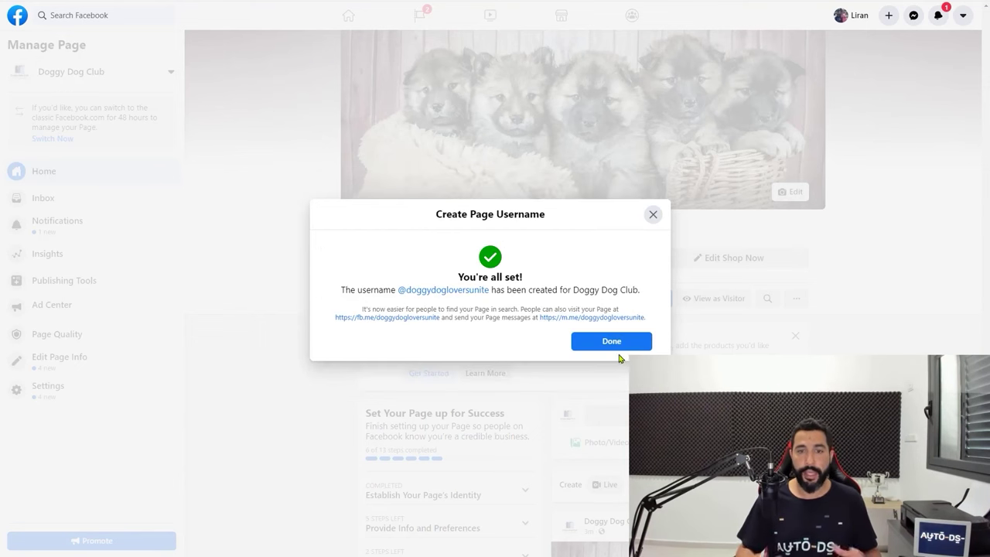
left_click(617, 345)
scroll(628, 332, "down", 3)
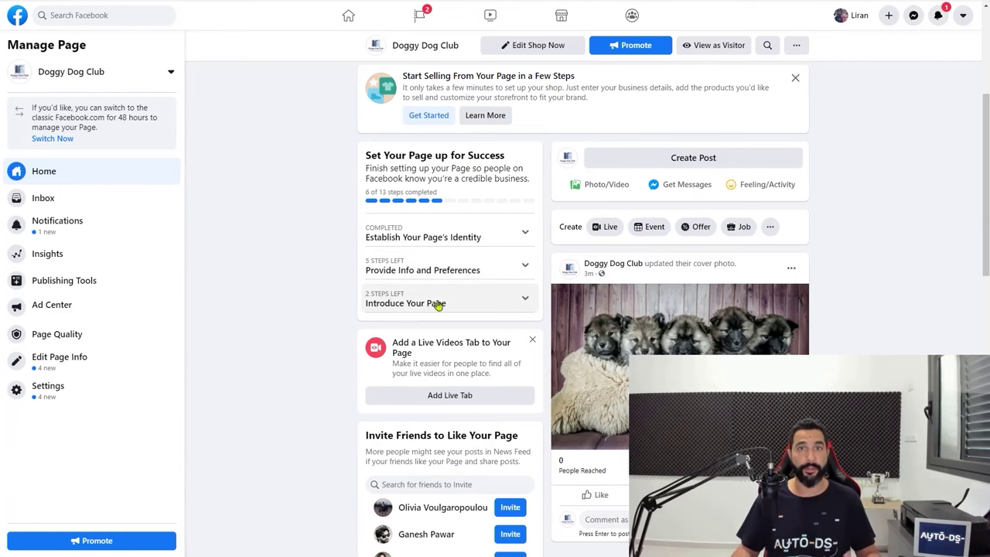
scroll(598, 310, "down", 1)
scroll(598, 310, "up", 2)
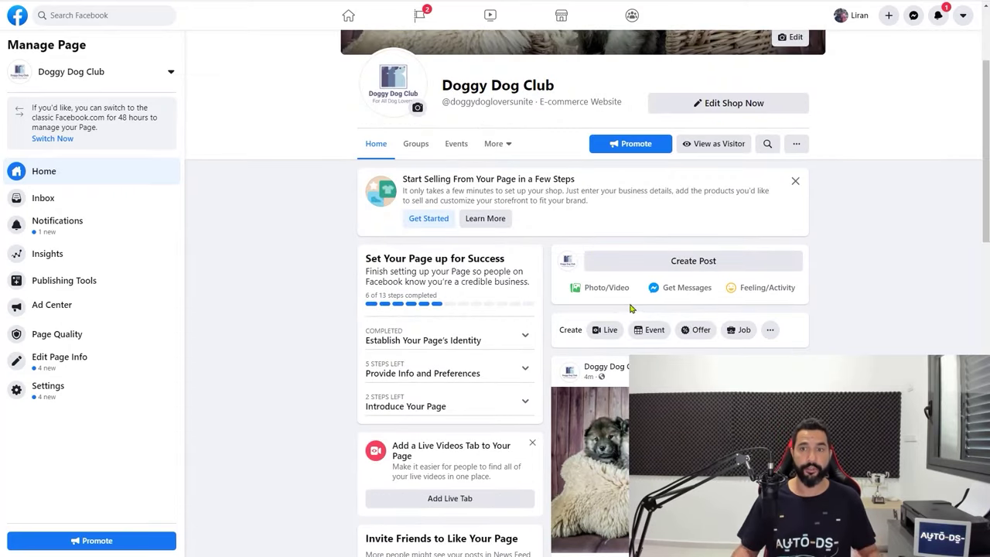
scroll(638, 310, "down", 1)
scroll(663, 222, "down", 1)
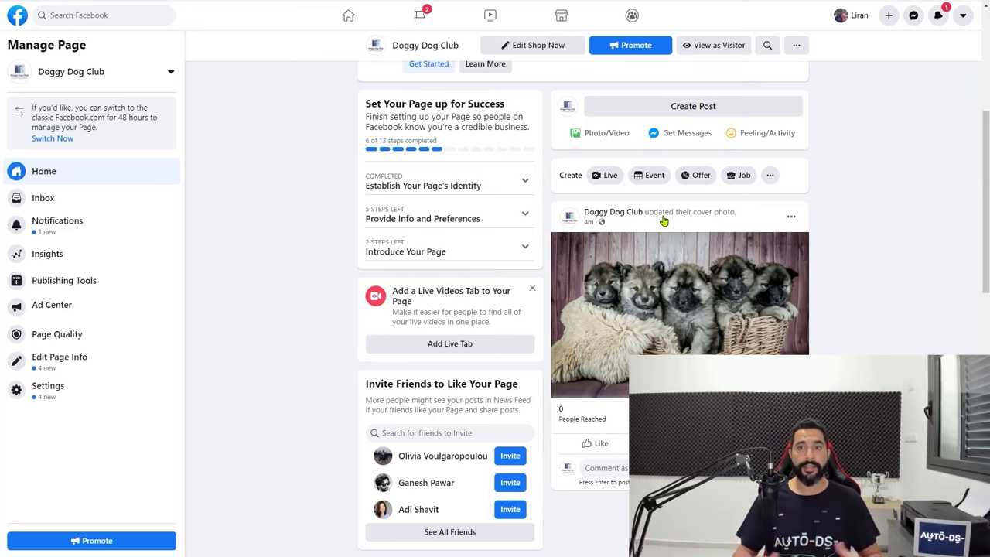
scroll(664, 220, "up", 2)
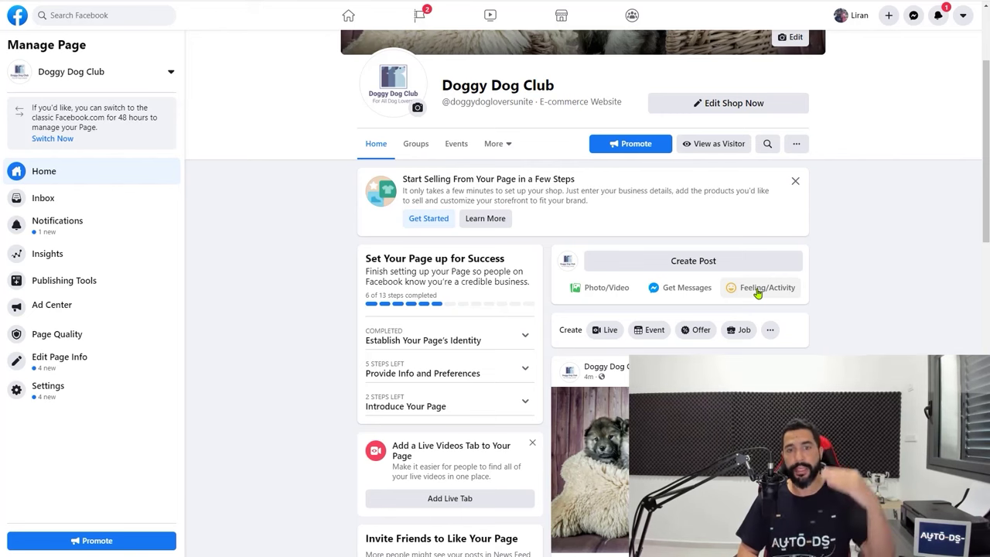
scroll(770, 293, "down", 1)
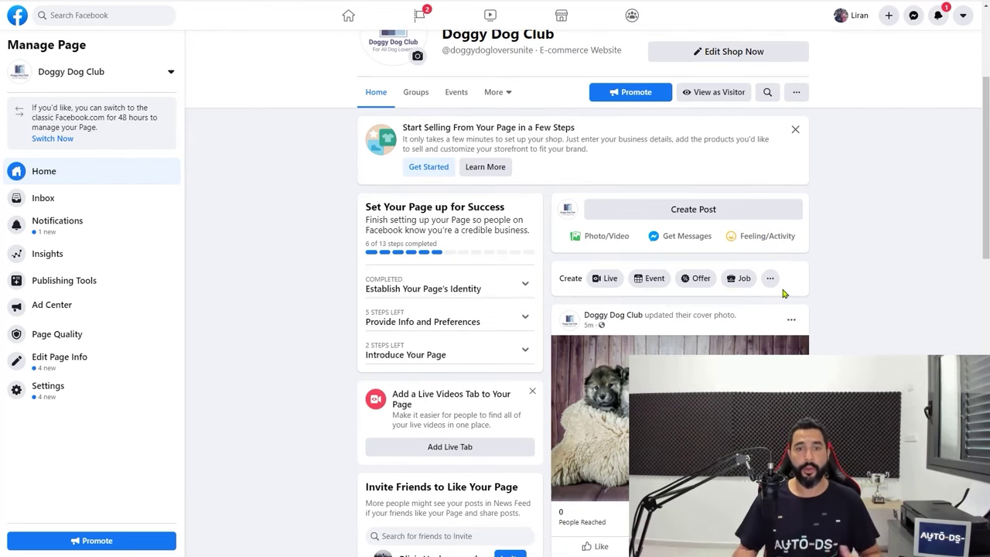
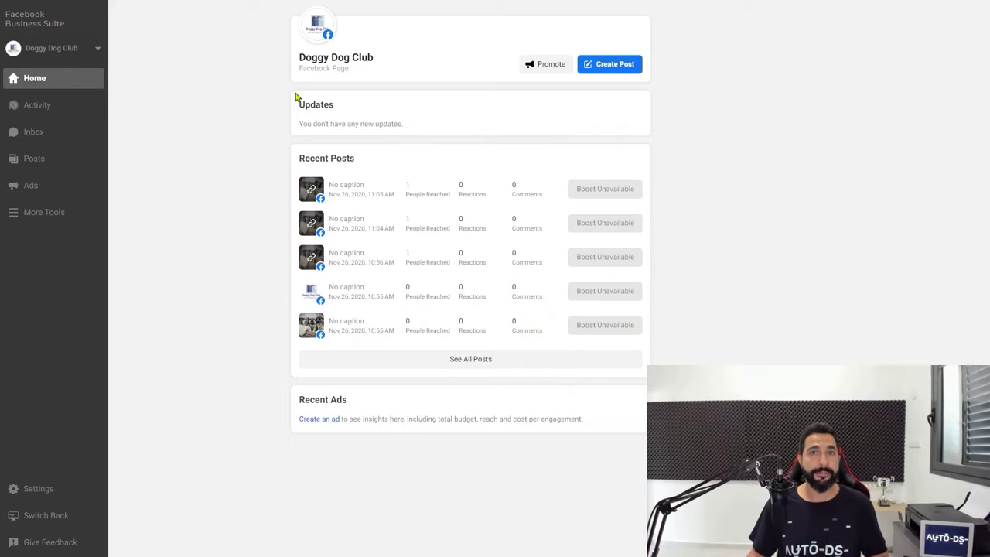
Switch Events Manager's Data Sources view to the Doggy Dog Club ad account
left_click(54, 221)
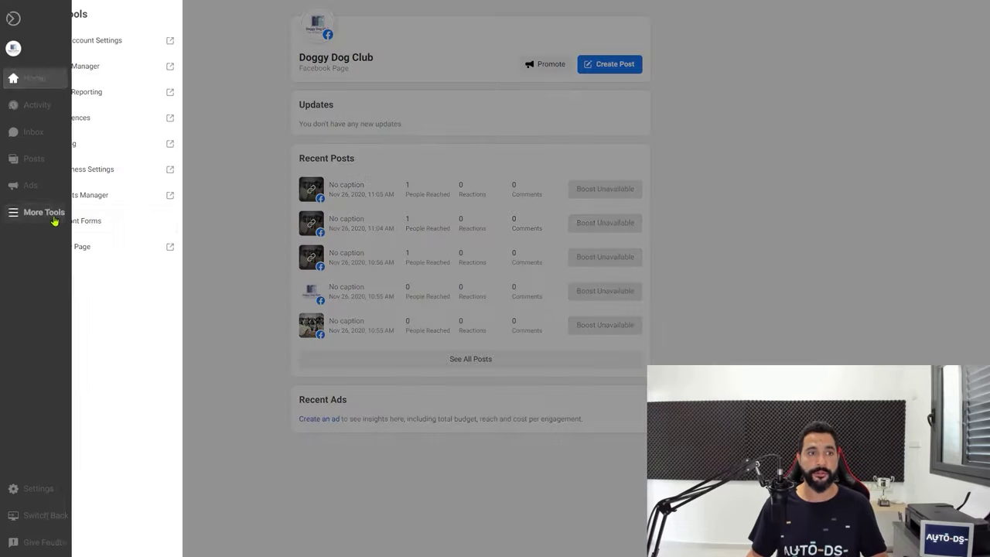
left_click(93, 196)
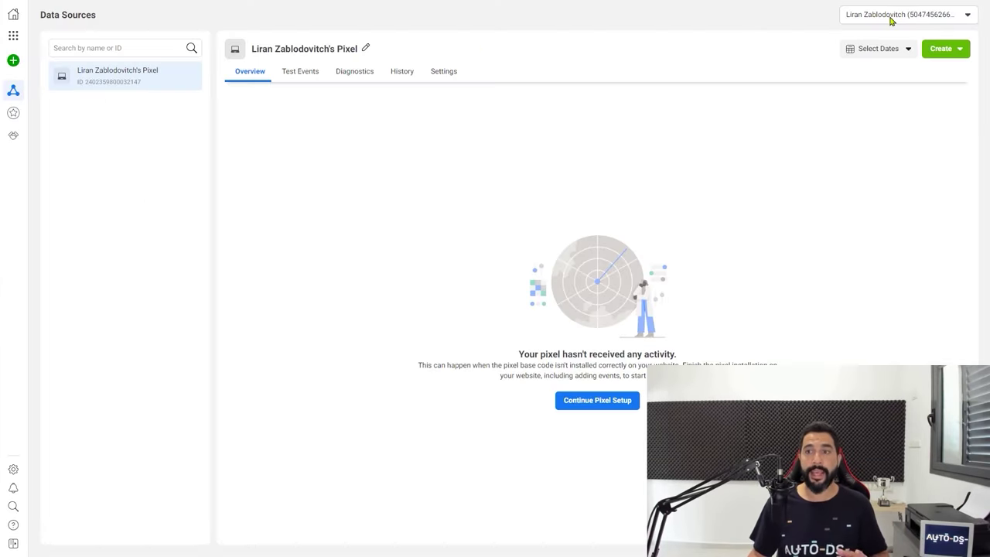
left_click(892, 19)
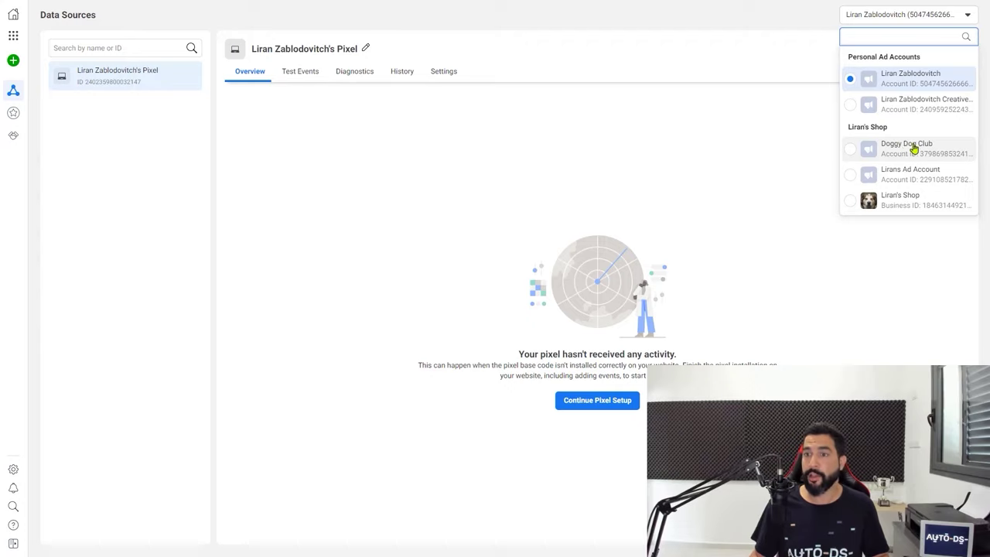
left_click(852, 155)
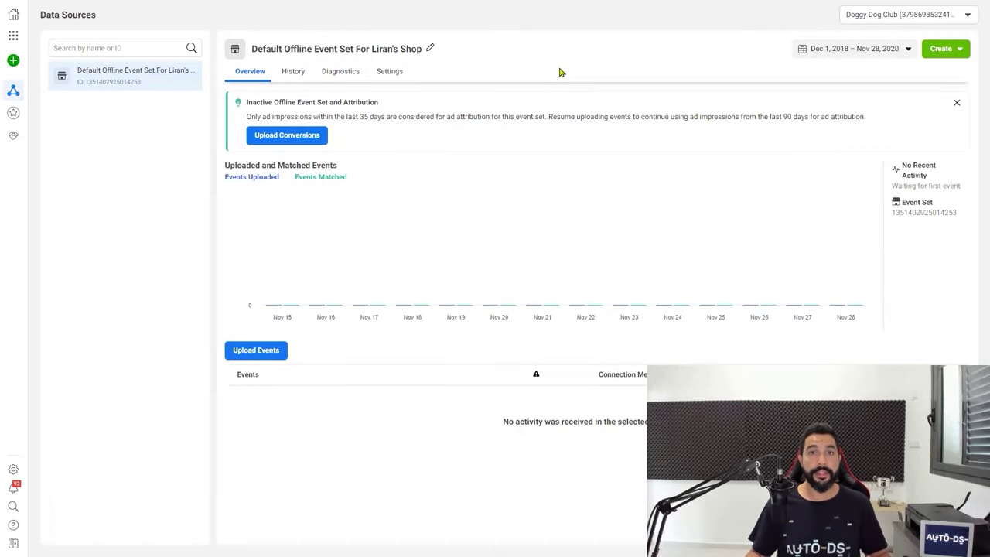
Start connecting a new Web data source using the Facebook Pixel method
left_click(18, 68)
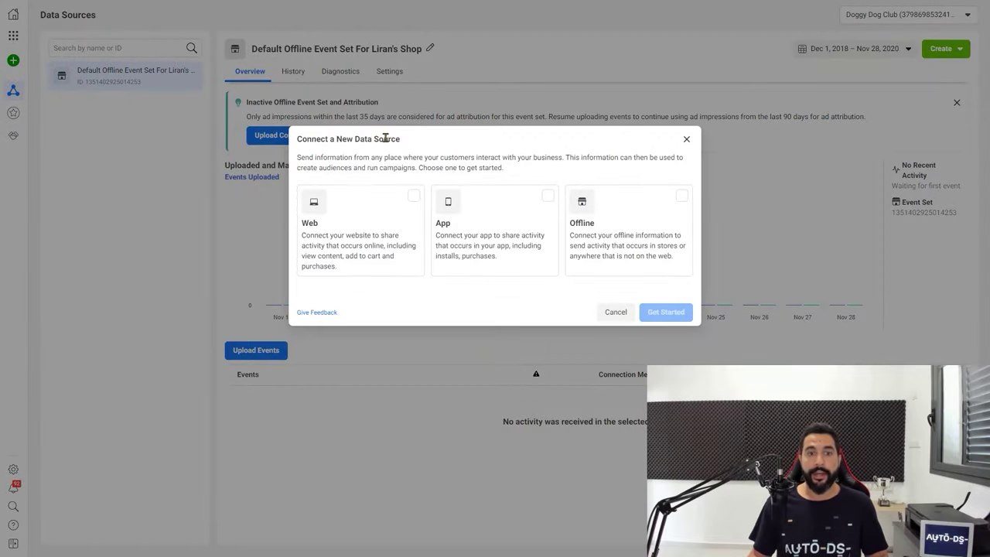
left_click(412, 198)
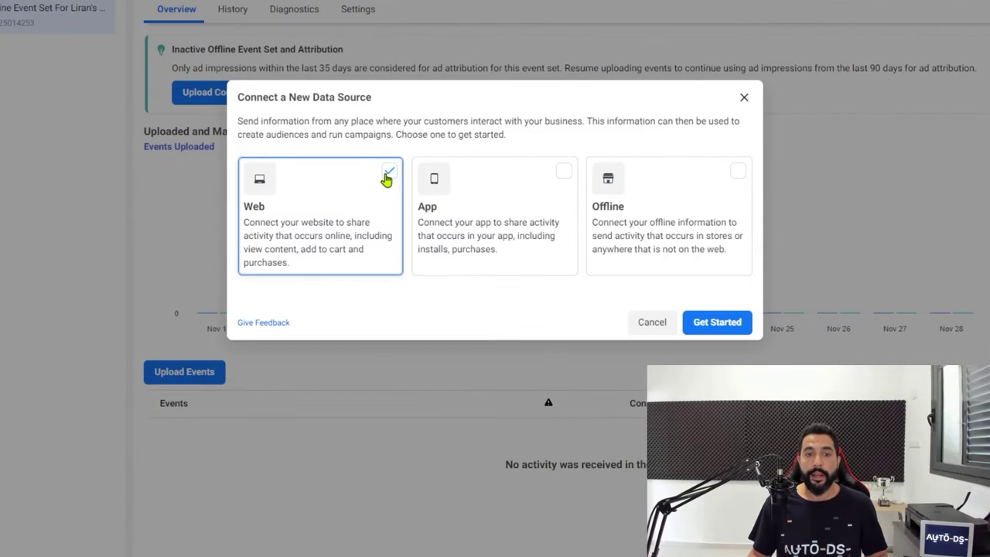
left_click(727, 324)
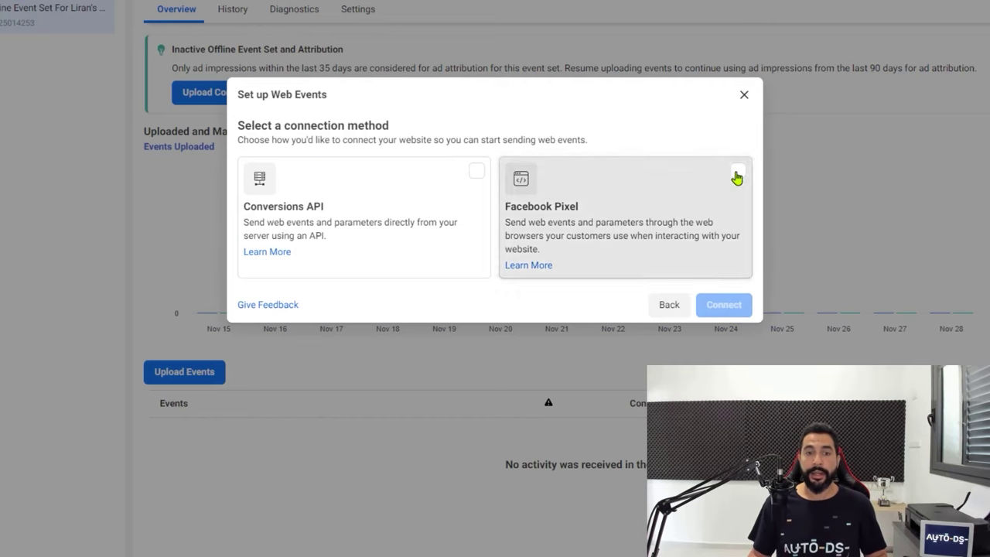
left_click(738, 176)
left_click(725, 314)
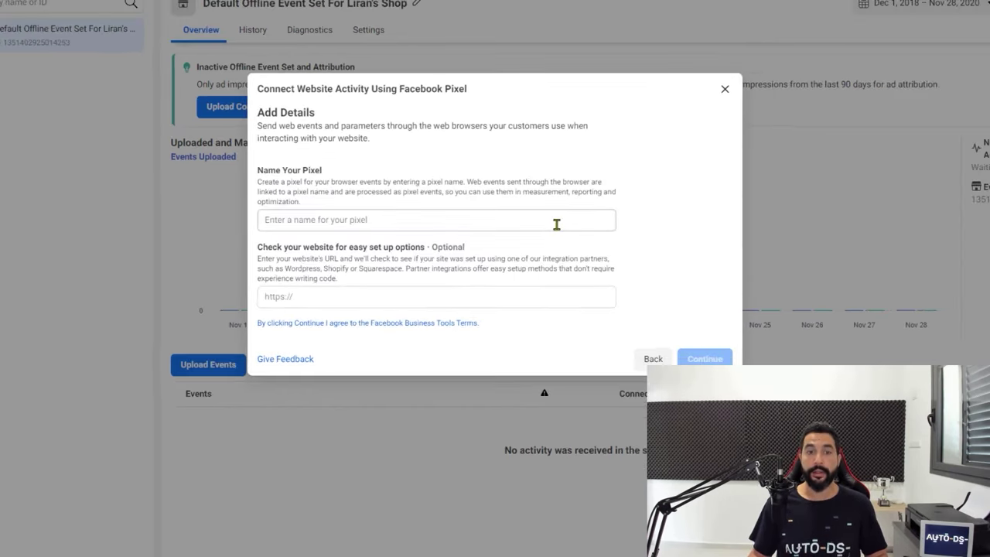
Name the pixel 'Doggy Dog Club Pixel', paste petshopdiscounts.myshopify.com as its website, and create it
left_click(556, 225)
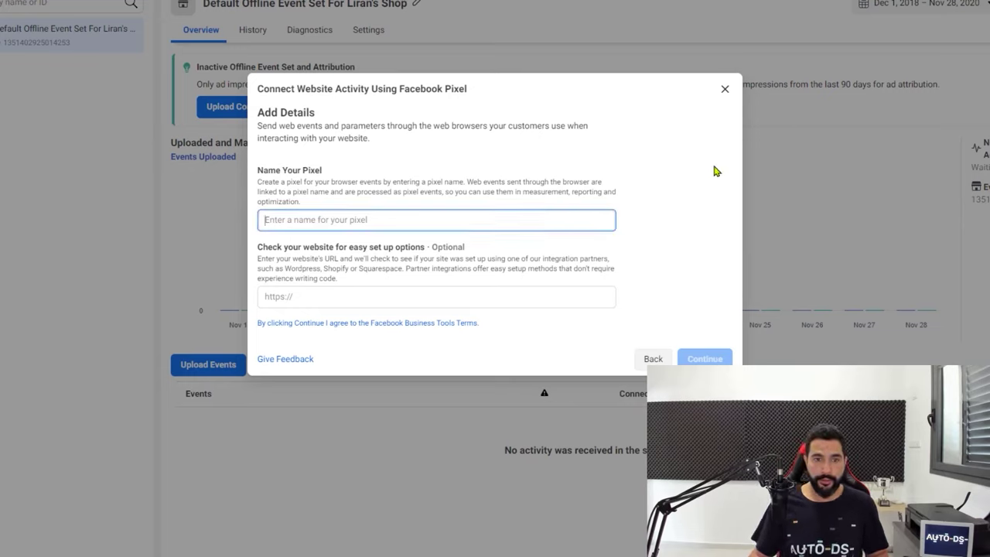
type("Doggy Dog Club Pixel")
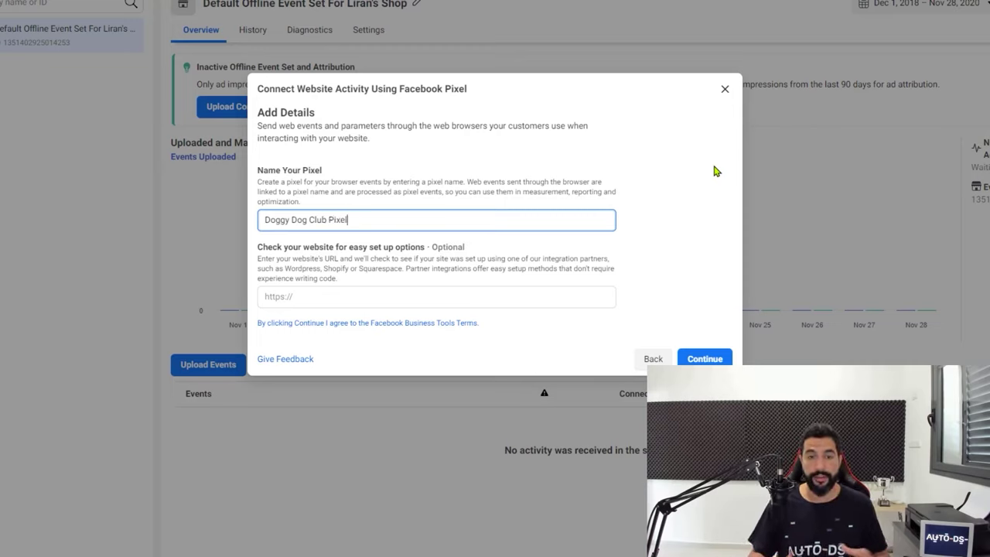
key("Tab")
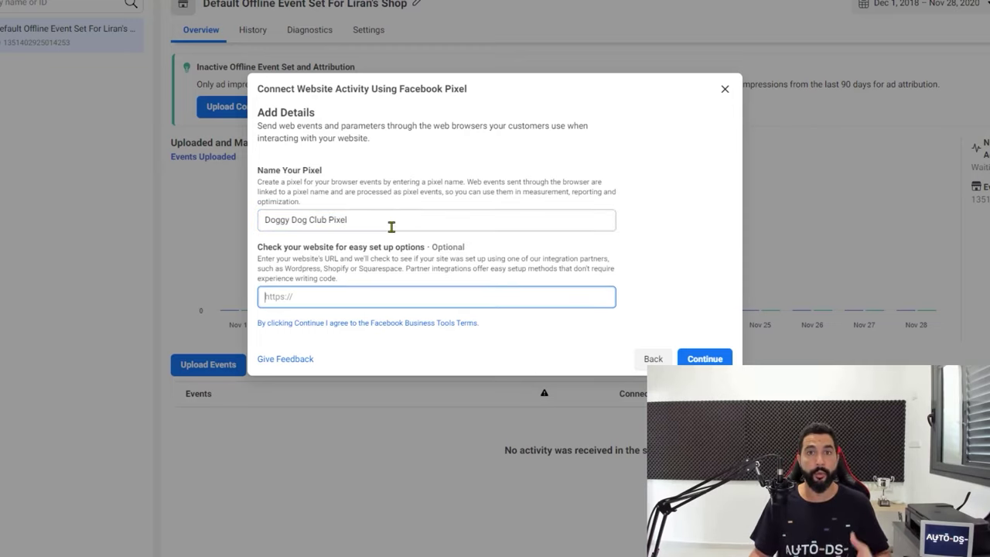
left_click(339, 295)
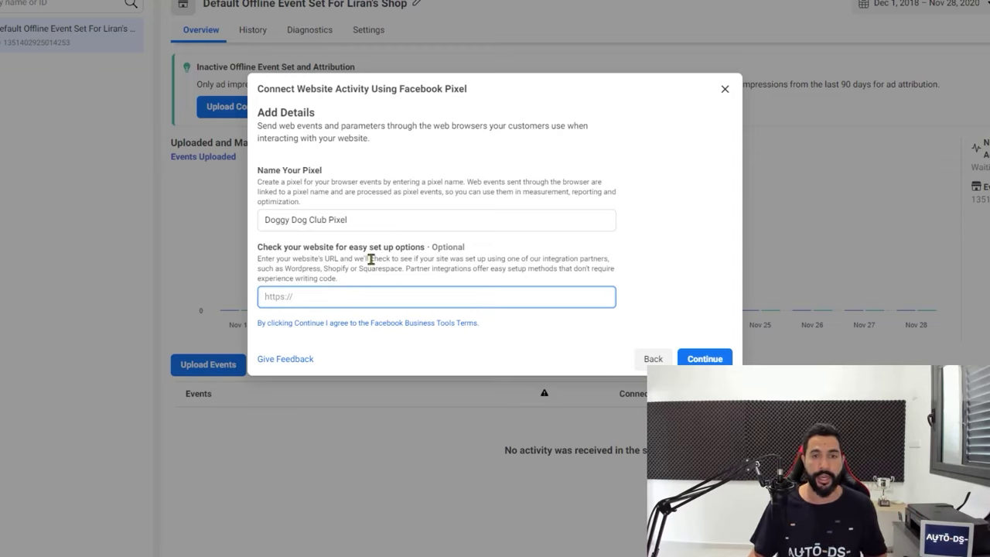
type("https://petshopdiscounts.myshopify.com/")
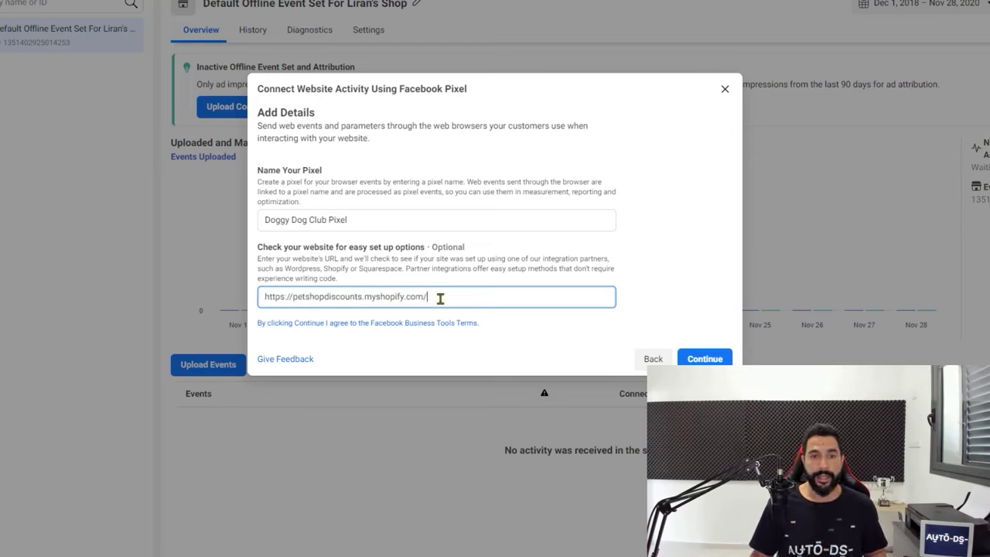
left_click(696, 356)
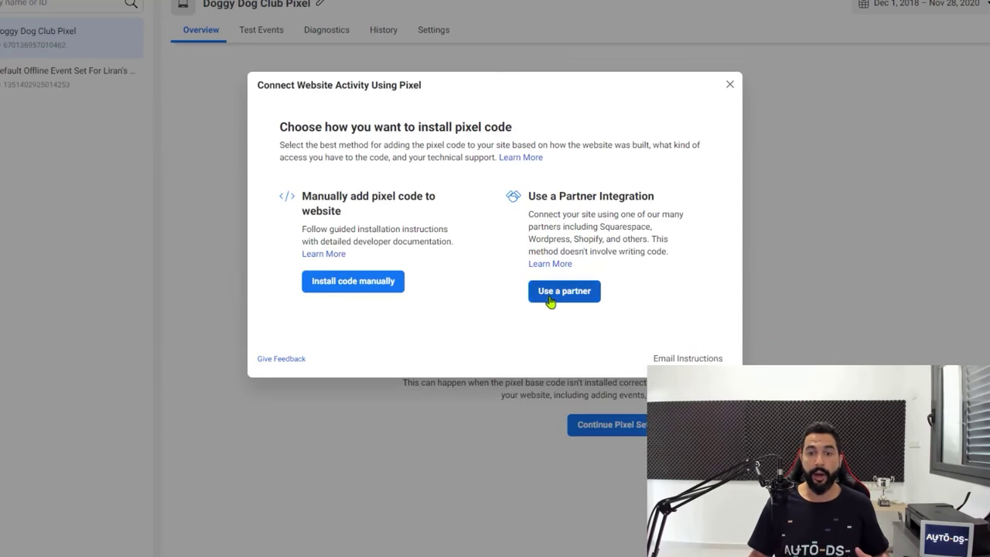
Install the pixel via the Shopify partner integration with Automatic Advanced Matching turned on
left_click(559, 291)
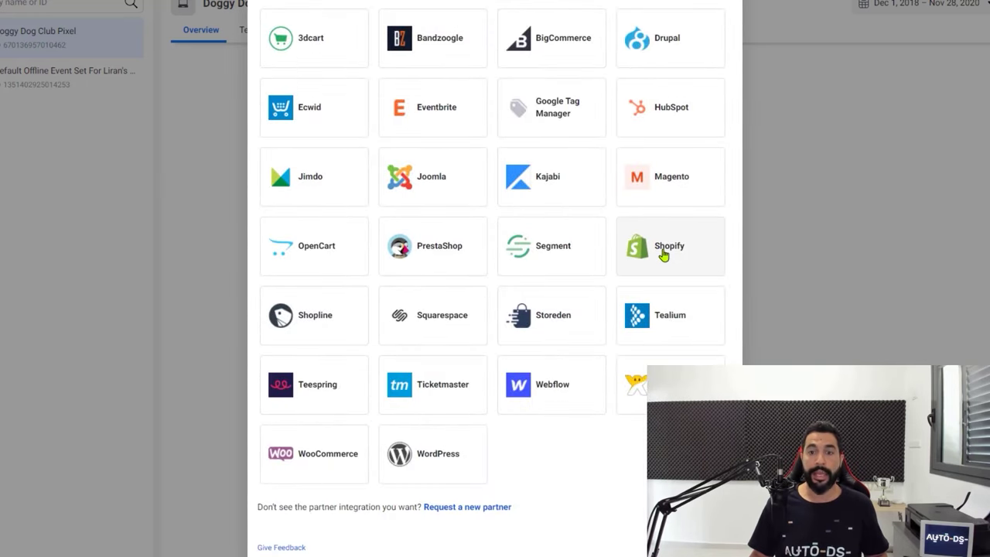
left_click(664, 255)
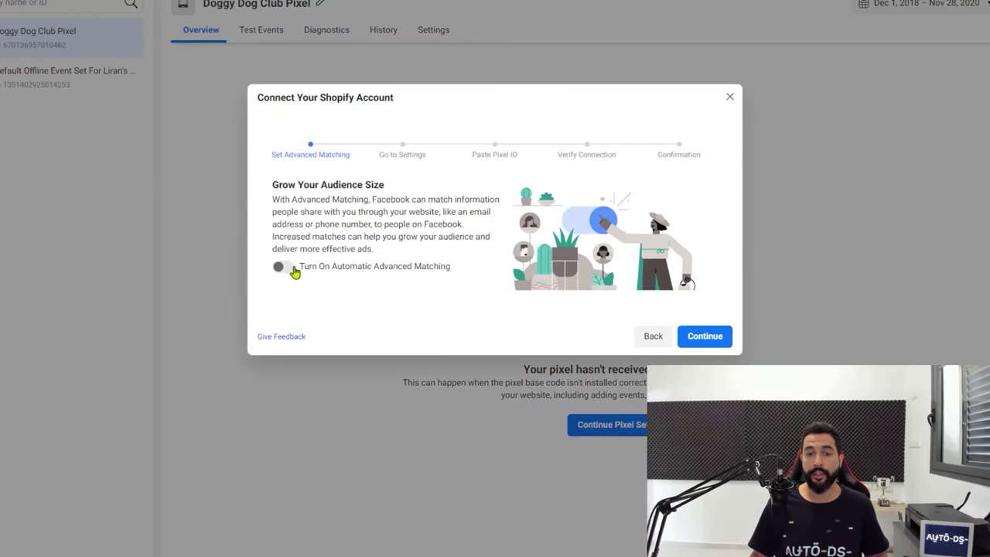
left_click(284, 267)
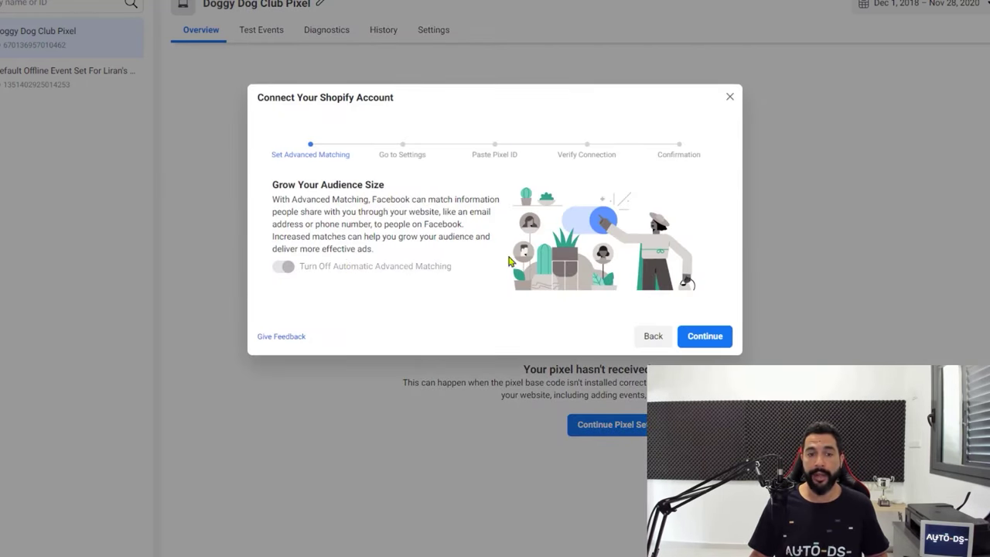
left_click(704, 337)
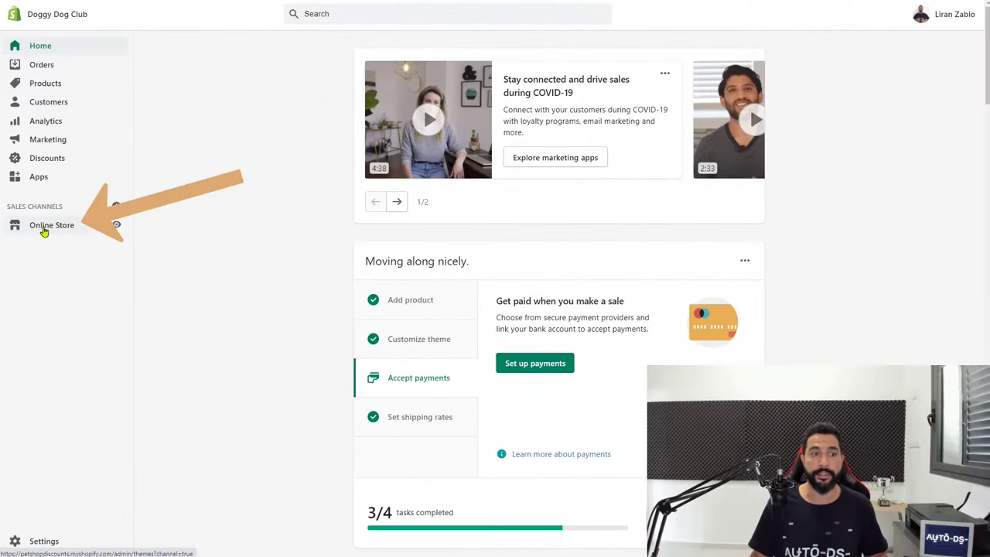
Go from Online Store preferences to the Facebook pixel setup to reach the Facebook channel page
left_click(44, 229)
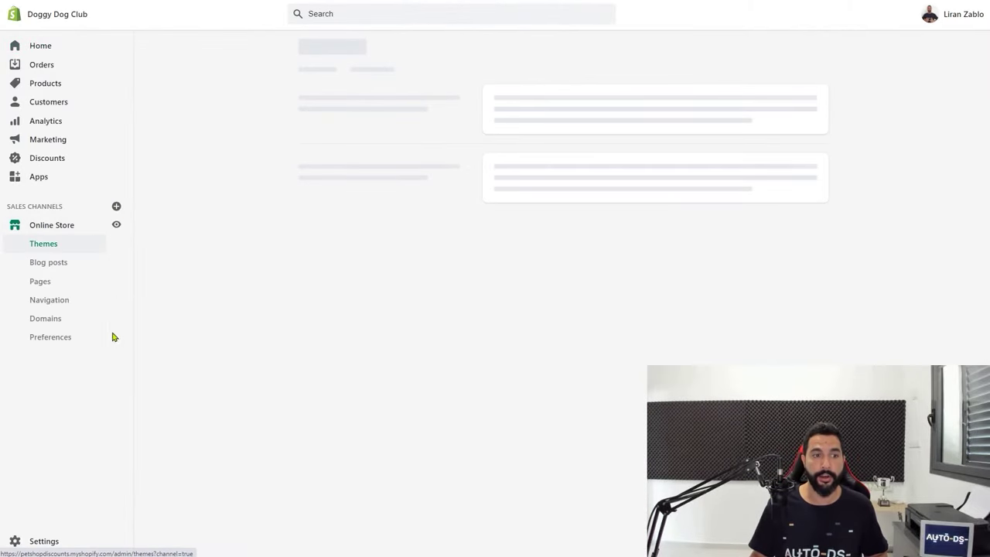
left_click(62, 340)
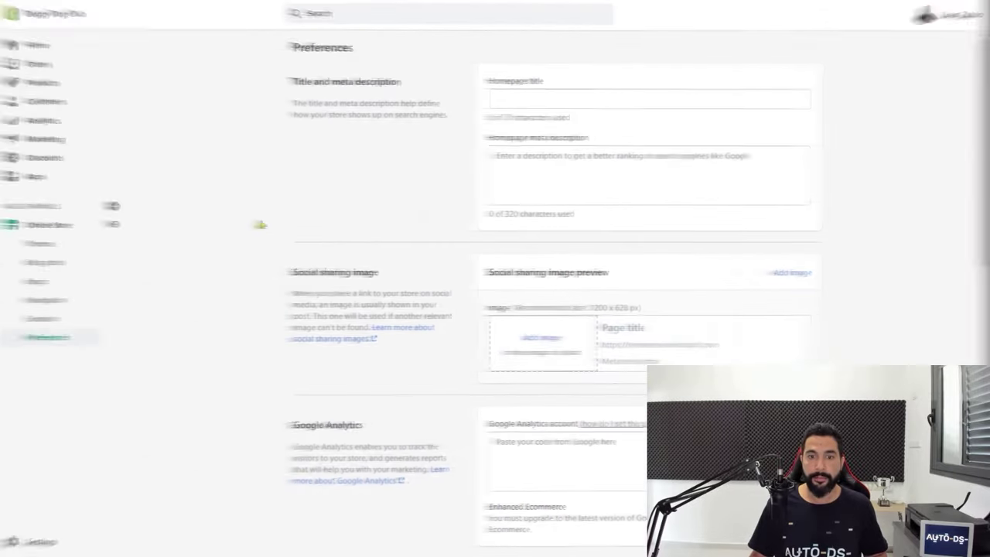
scroll(473, 162, "down", 5)
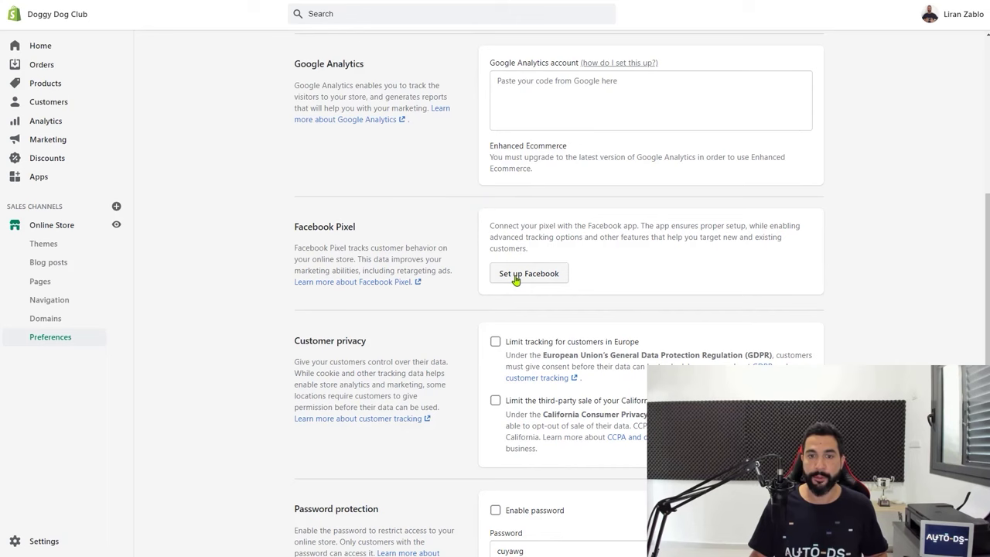
left_click(516, 277)
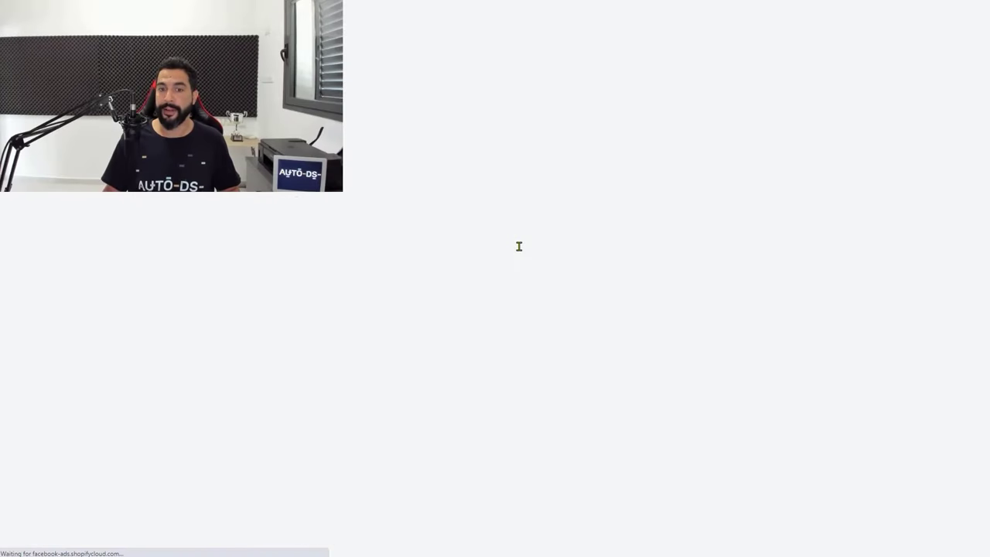
scroll(804, 205, "down", 3)
Add the Facebook sales channel, log in with the Facebook account, and connect the Business Manager
left_click(712, 476)
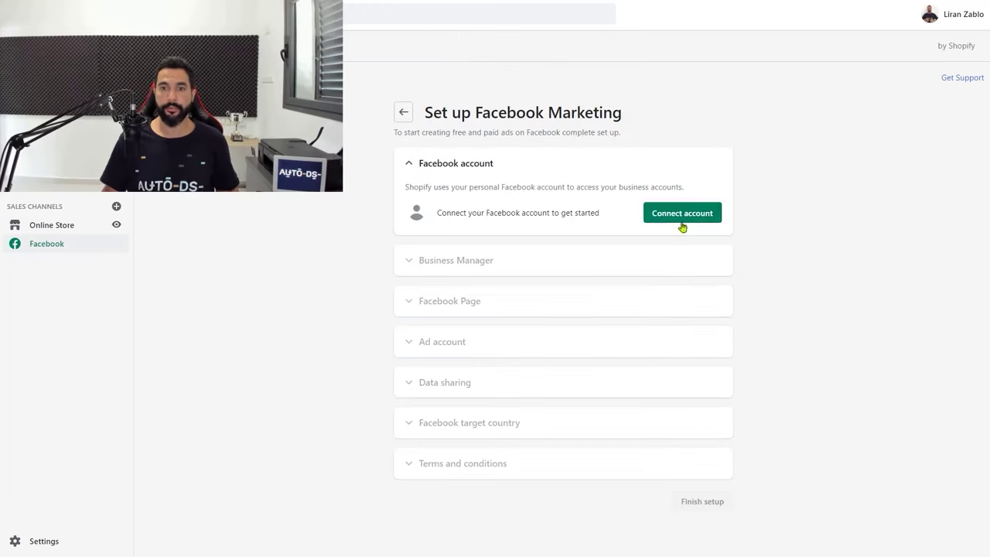
left_click(680, 218)
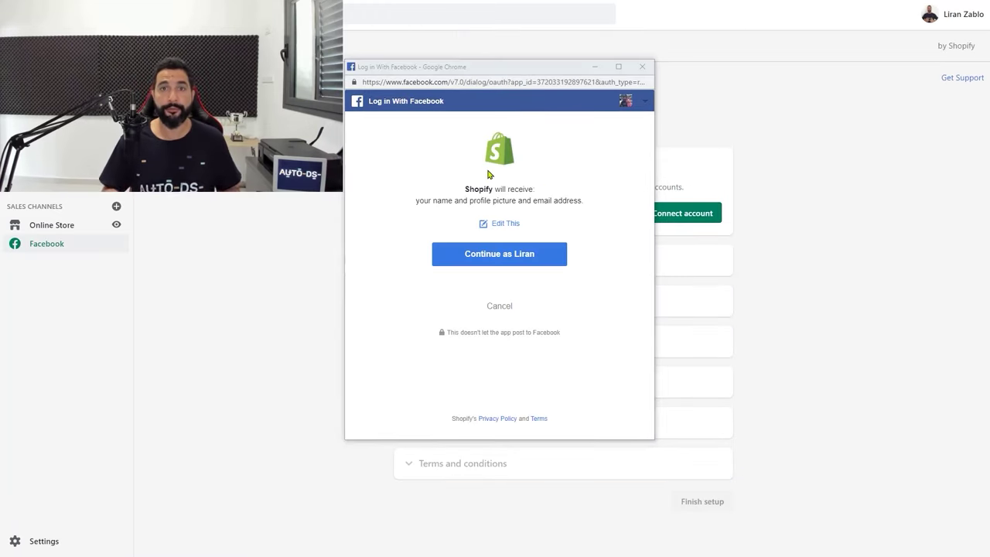
left_click(491, 255)
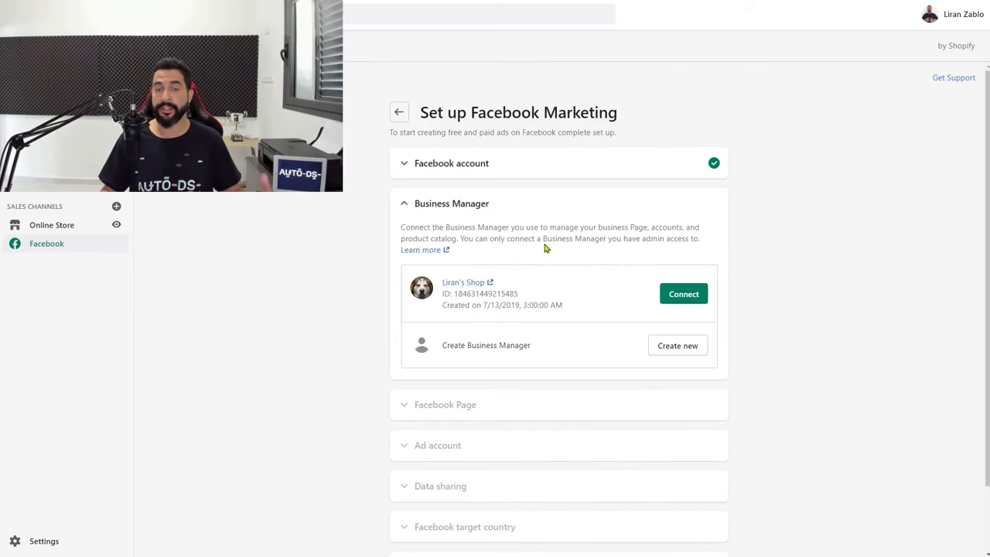
left_click(673, 296)
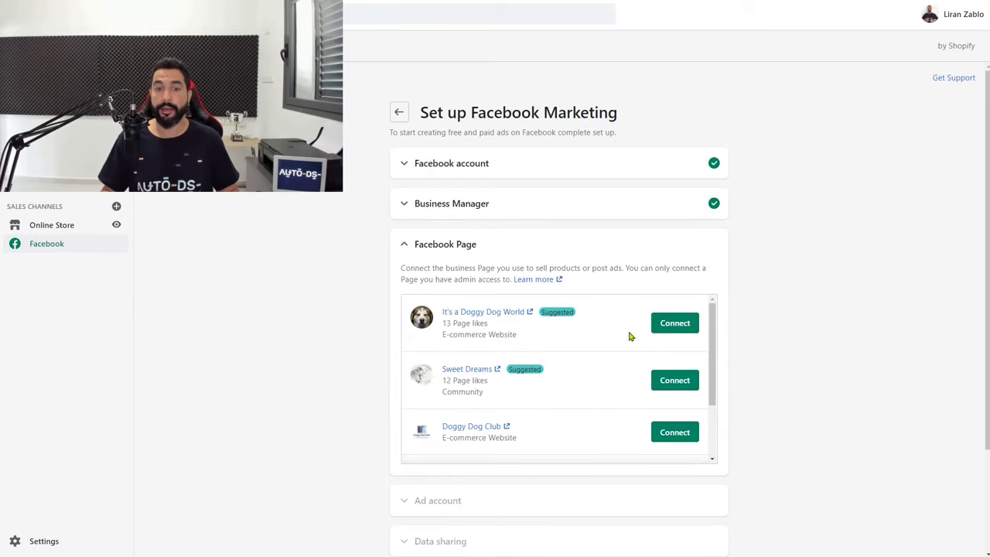
Claim and connect the Doggy Dog Club Page, then connect the Doggy Dog Club ad account
scroll(590, 338, "down", 2)
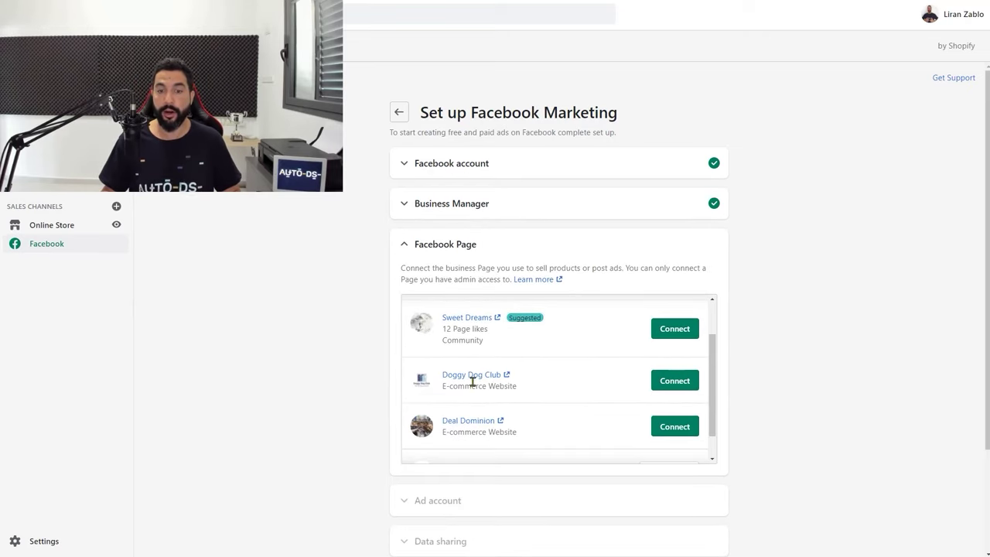
left_click(673, 381)
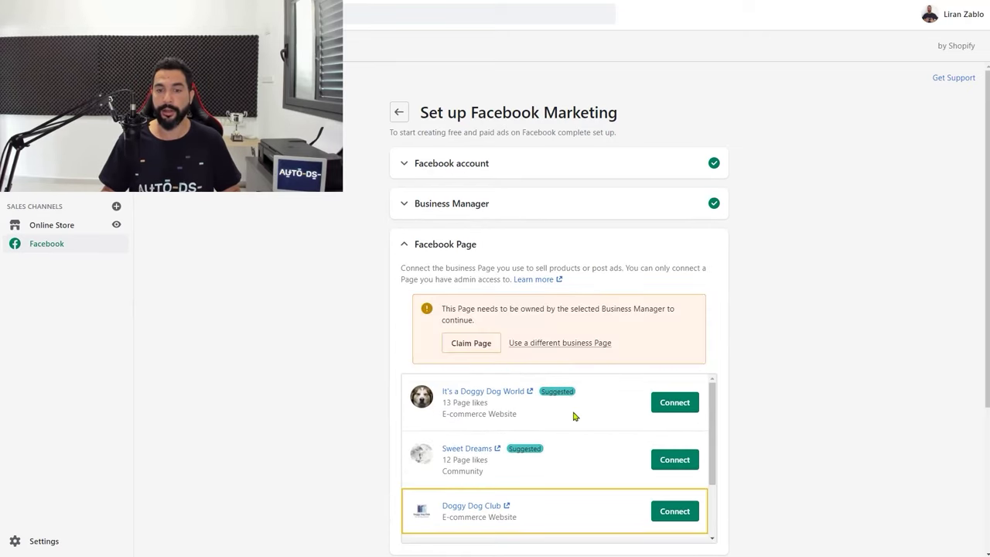
left_click(471, 253)
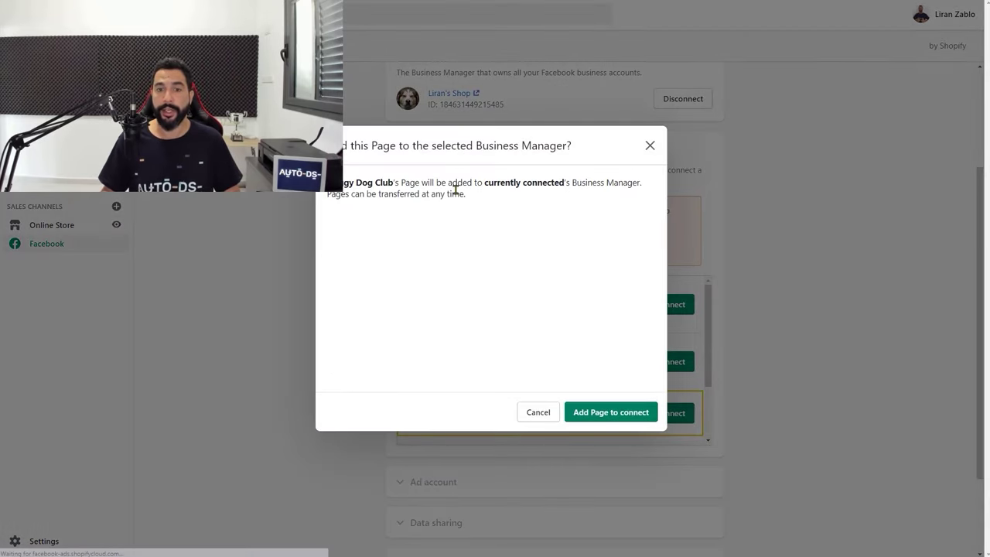
left_click(596, 413)
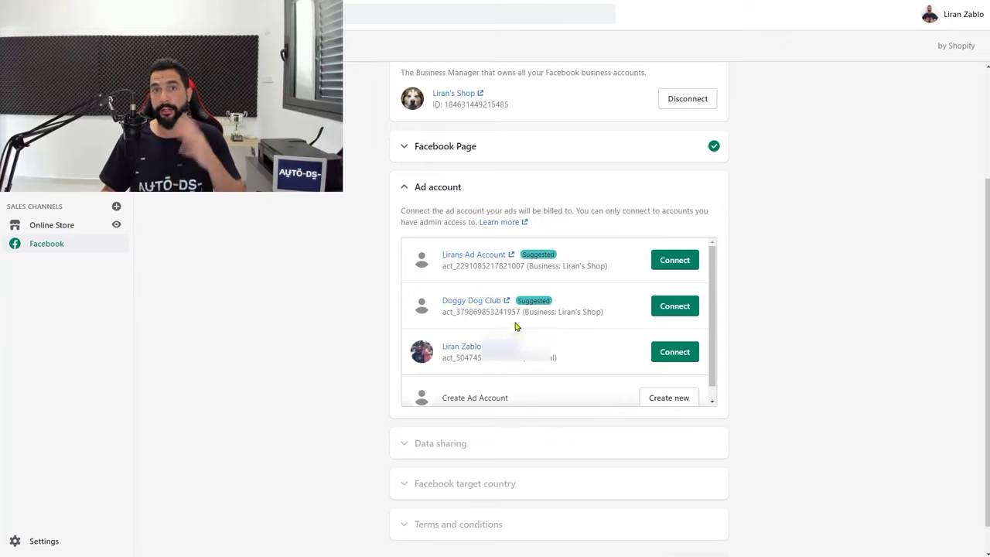
left_click(676, 306)
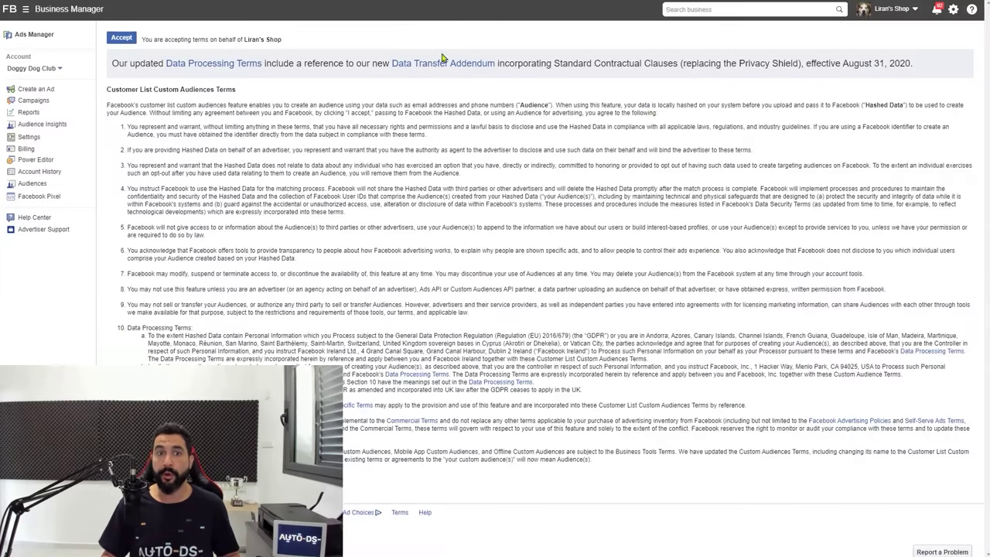
Accept the Custom Audience Terms and then the Facebook Business Tools Terms
left_click(122, 38)
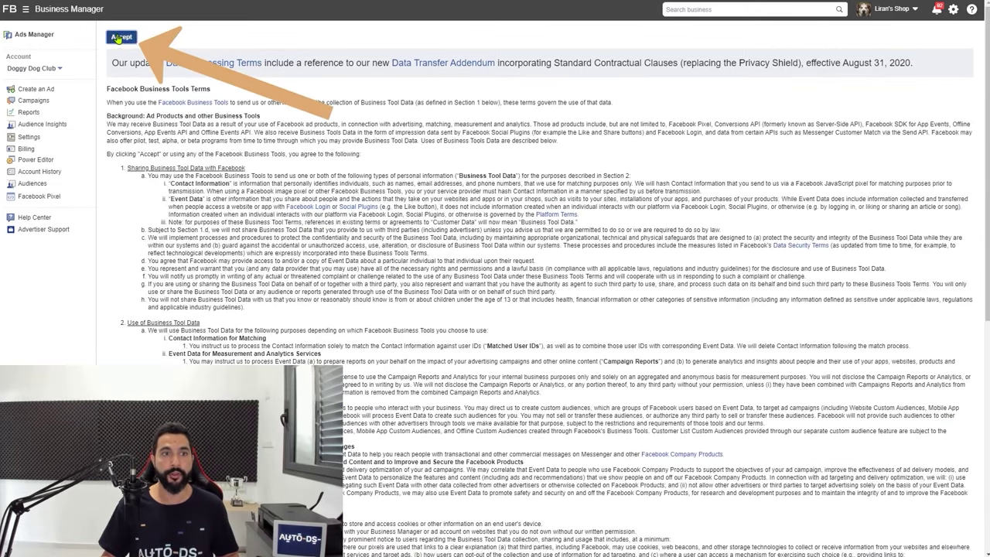
left_click(122, 37)
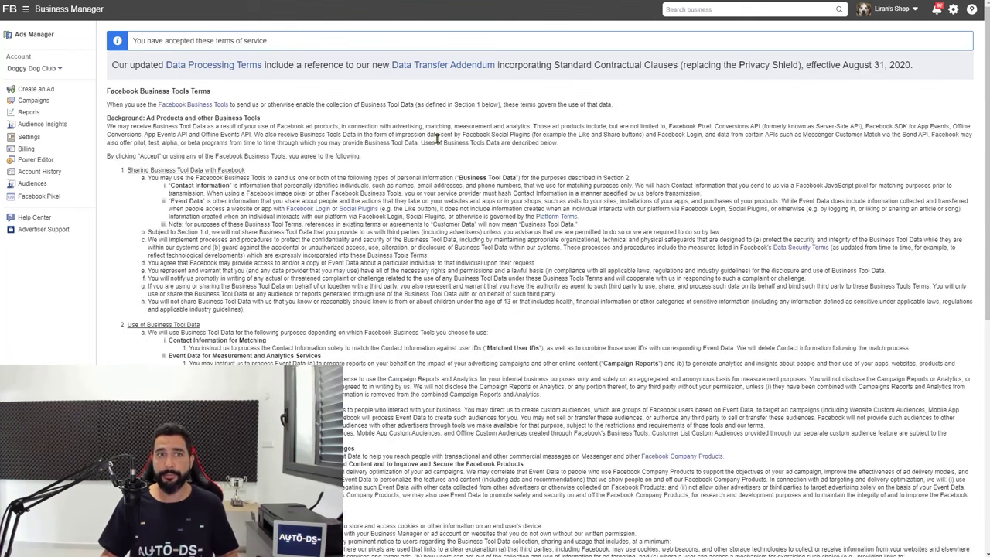
scroll(438, 138, "down", 3)
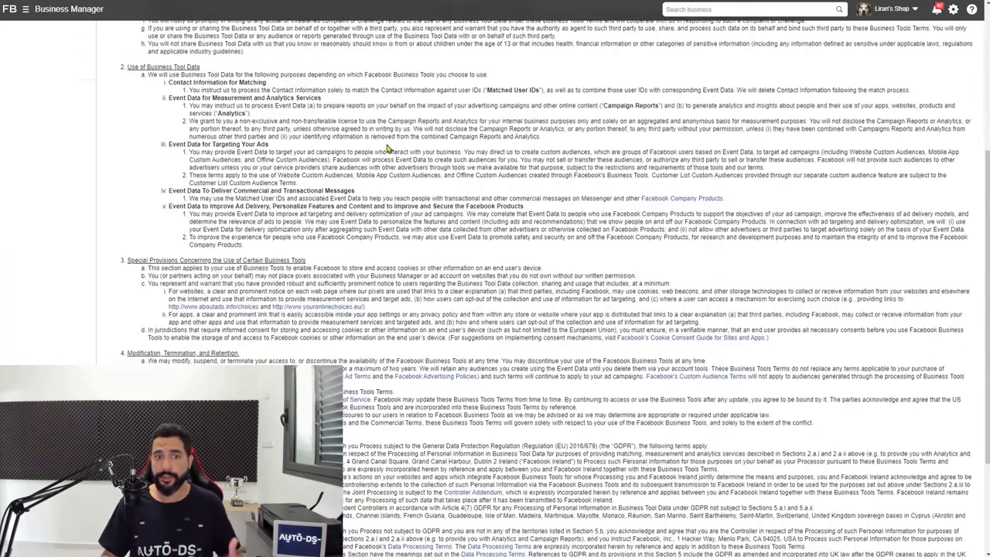
scroll(391, 153, "down", 2)
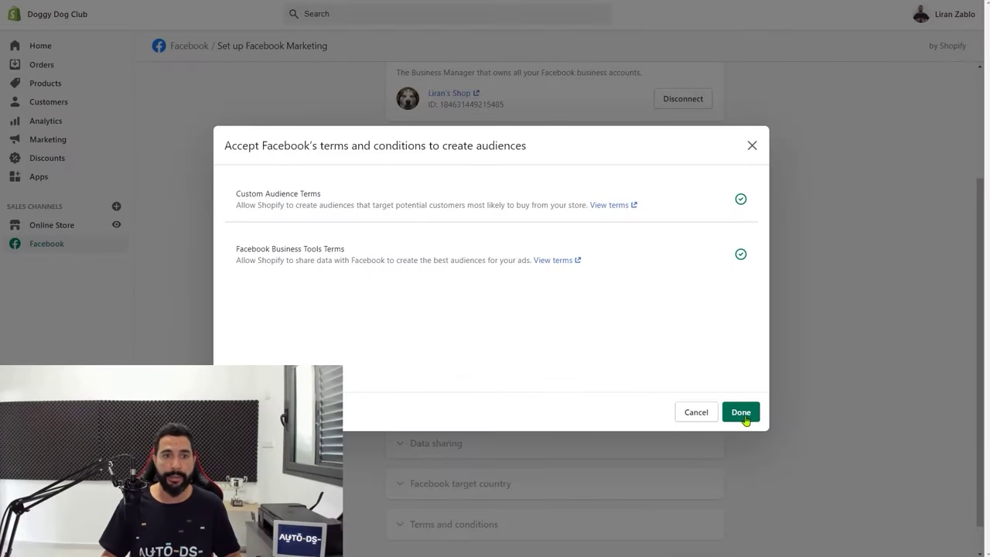
Close the terms dialog, enable customer data sharing at the Maximum level, and view the pixel list
left_click(741, 412)
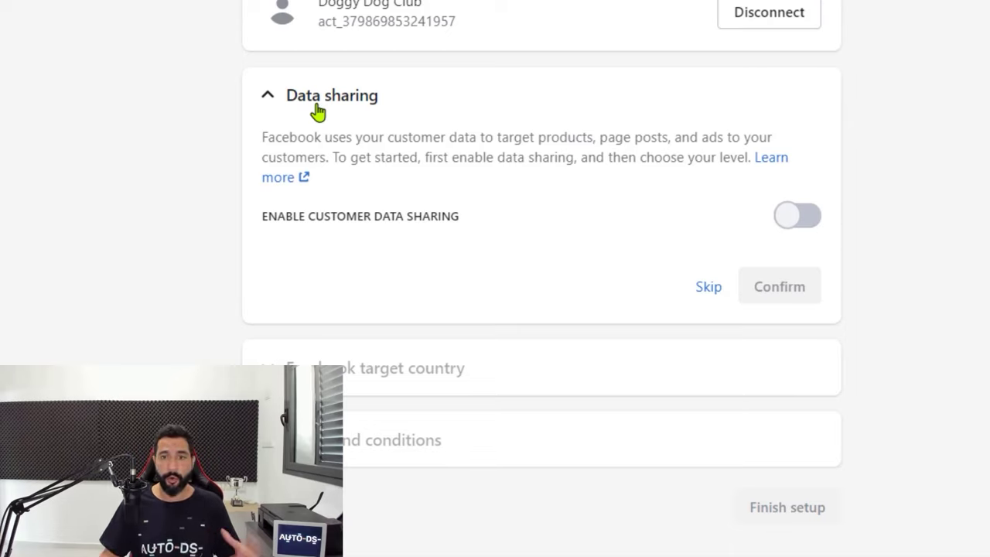
left_click(794, 223)
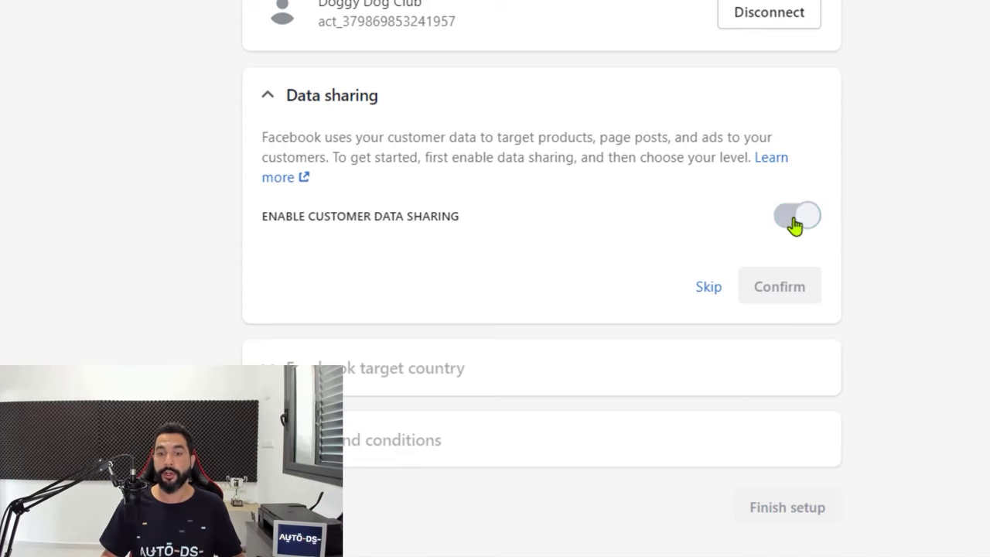
scroll(442, 216, "down", 2)
left_click(722, 316)
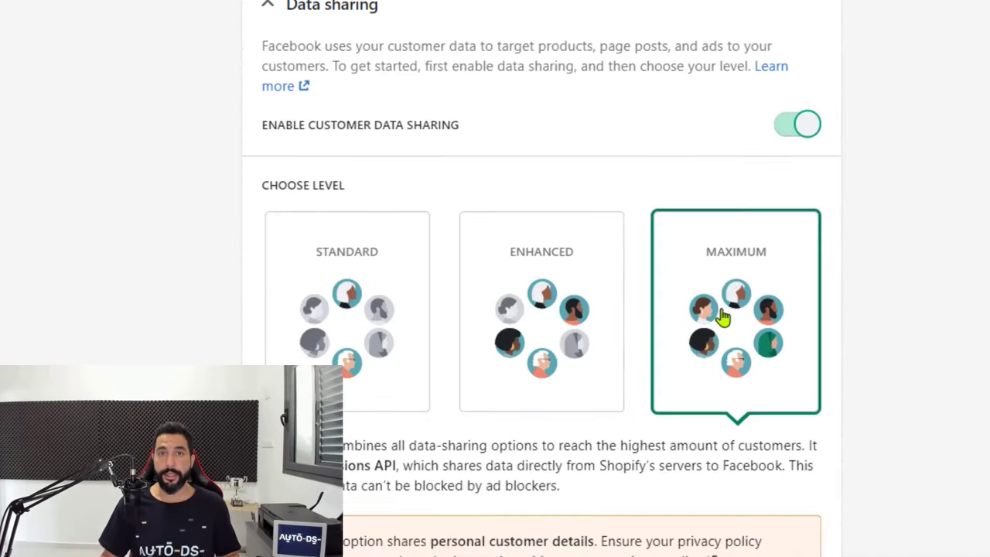
scroll(721, 290, "down", 1)
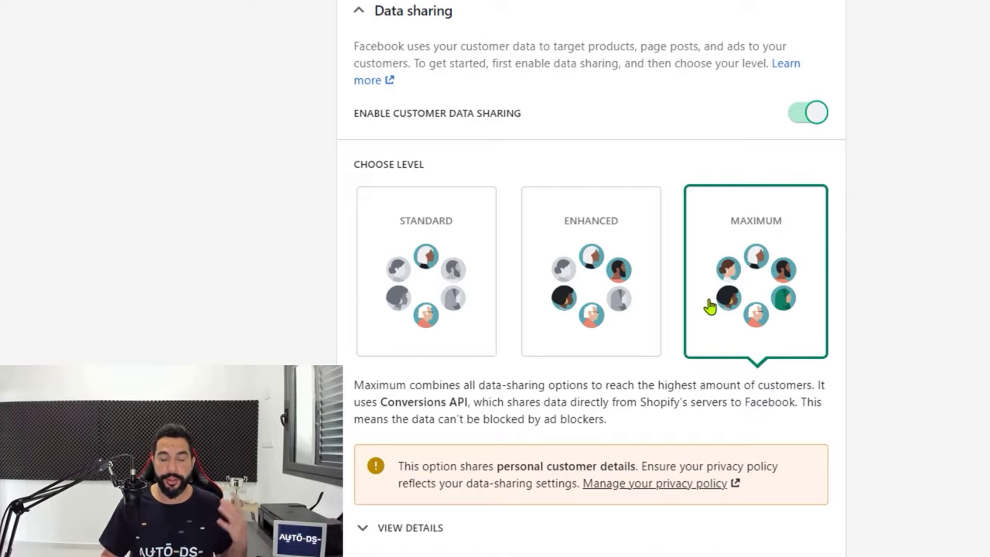
scroll(712, 307, "down", 2)
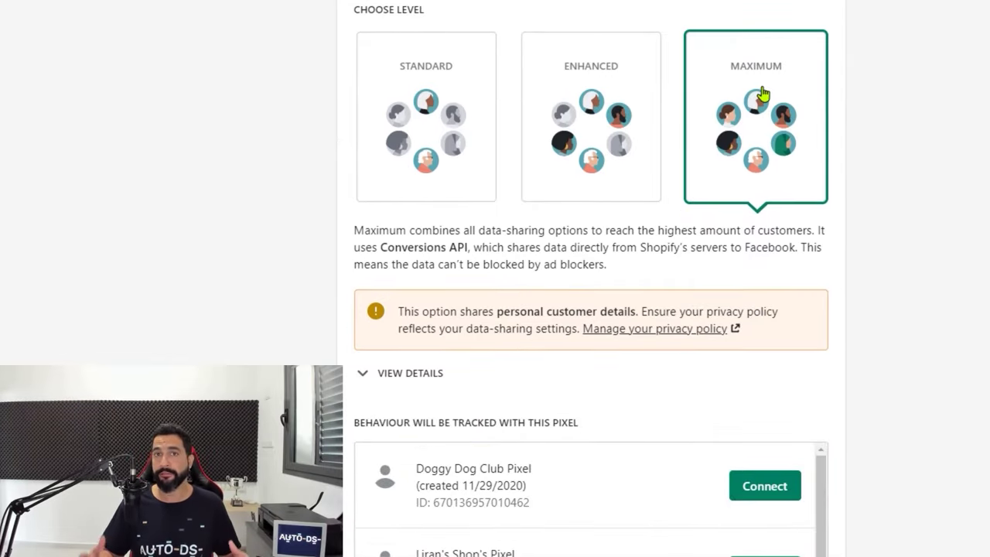
scroll(773, 400, "down", 4)
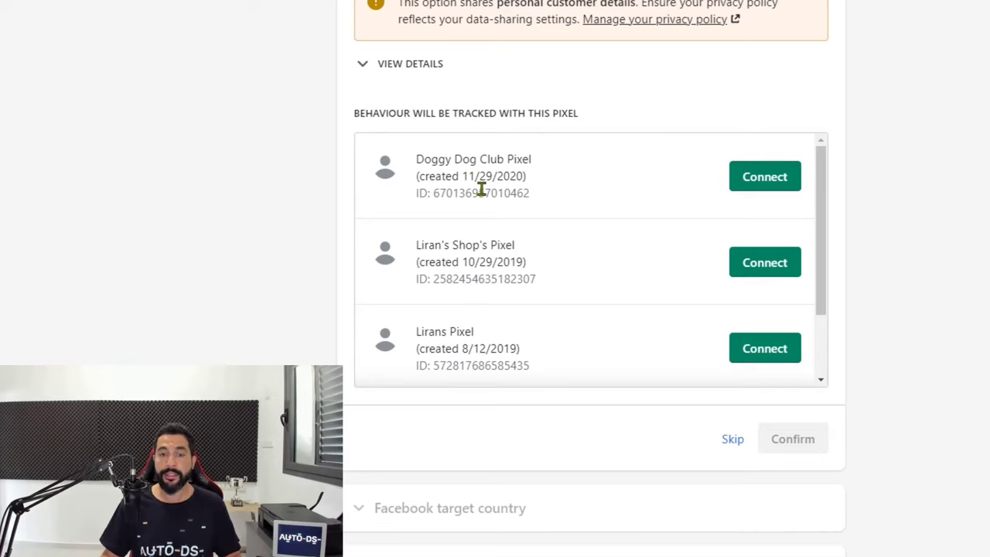
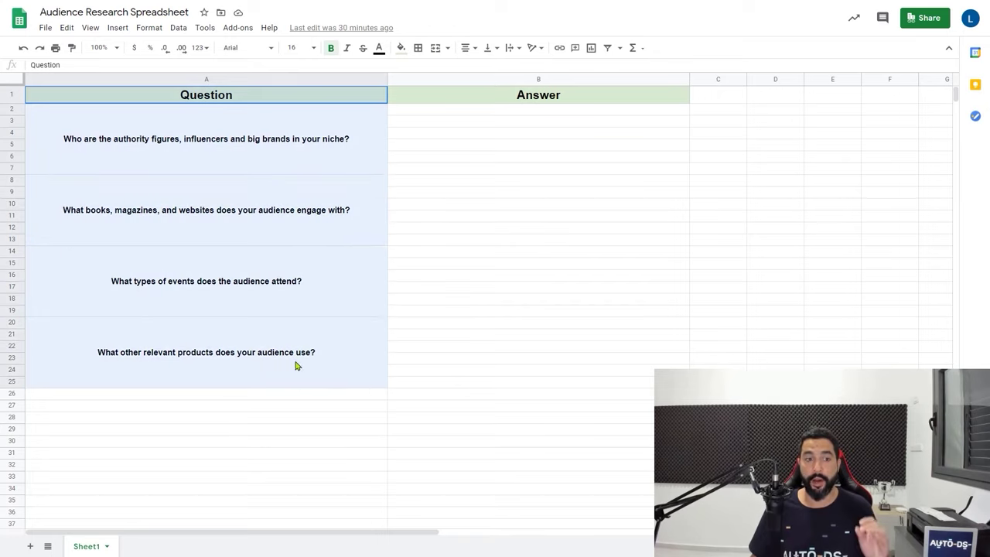
Copy 'Mars Pet, Inc.' from the Top Dog Tips article into cell B2
left_click_drag(543, 94, 531, 343)
left_click(306, 136)
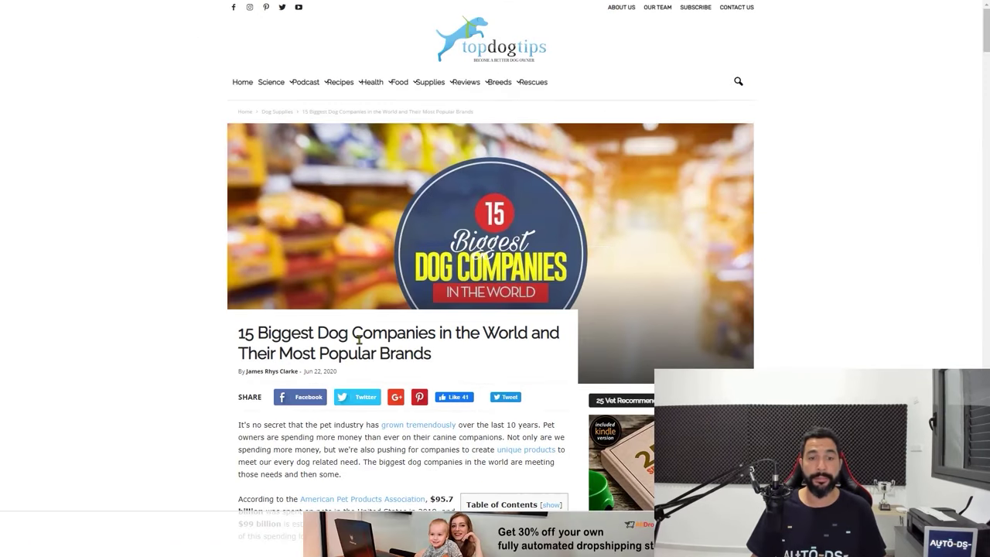
scroll(290, 242, "down", 3)
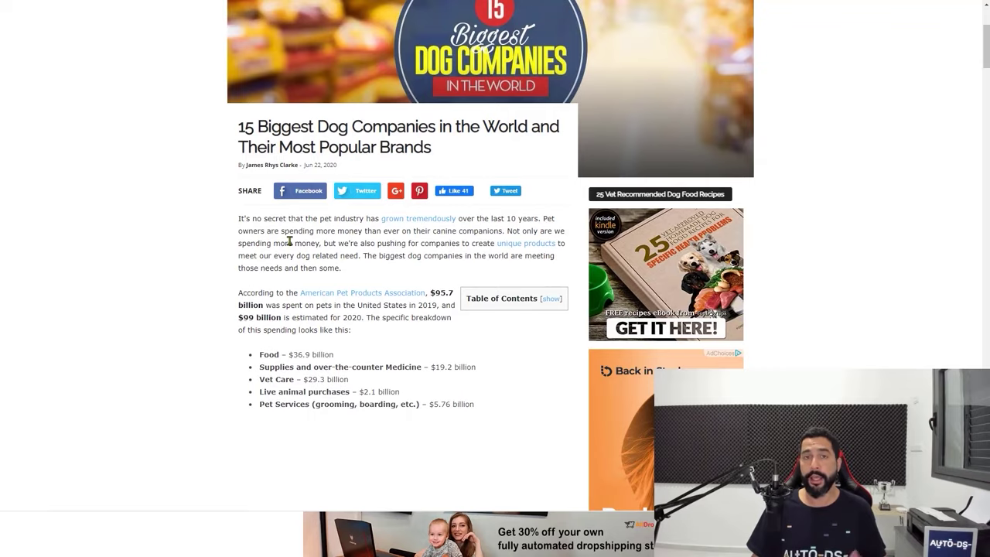
scroll(290, 242, "down", 8)
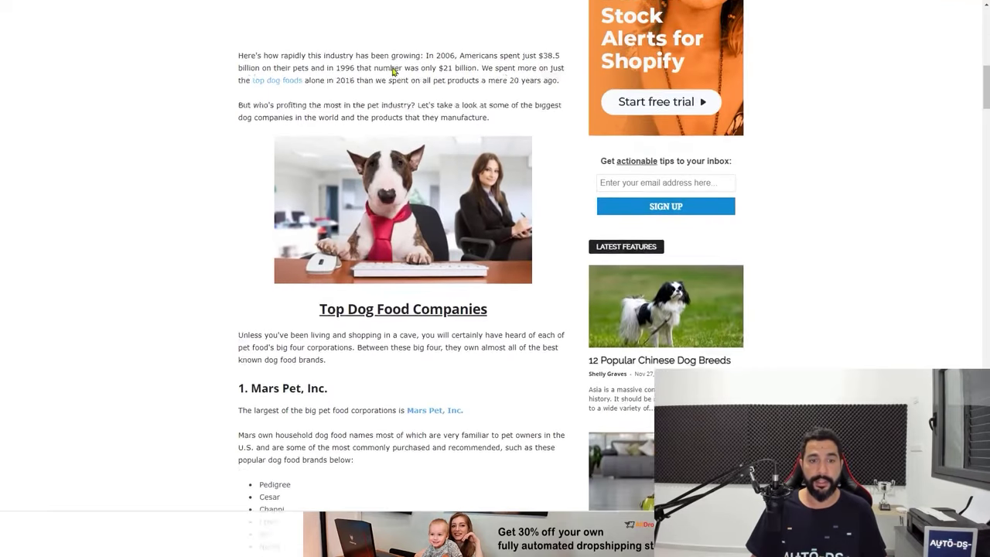
scroll(392, 71, "down", 4)
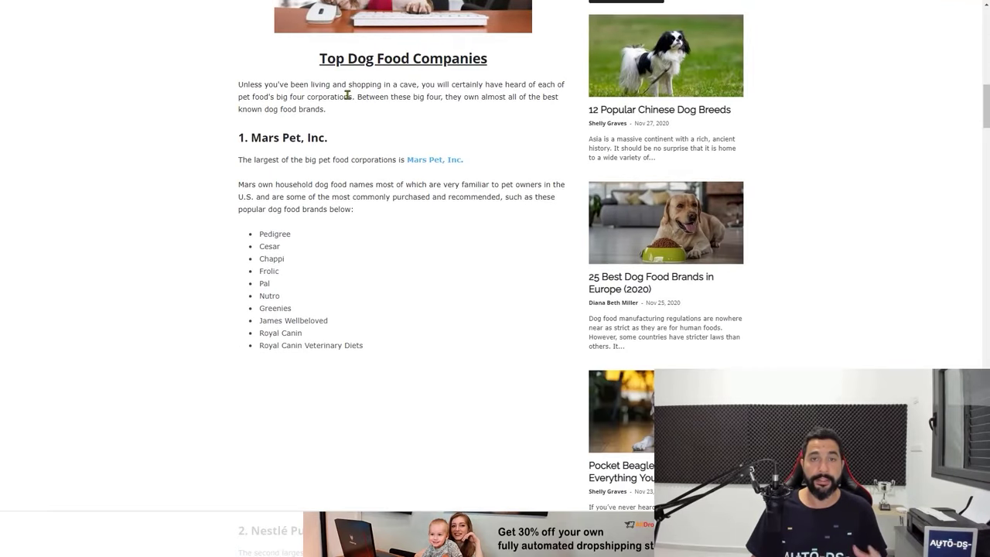
double_click(263, 137)
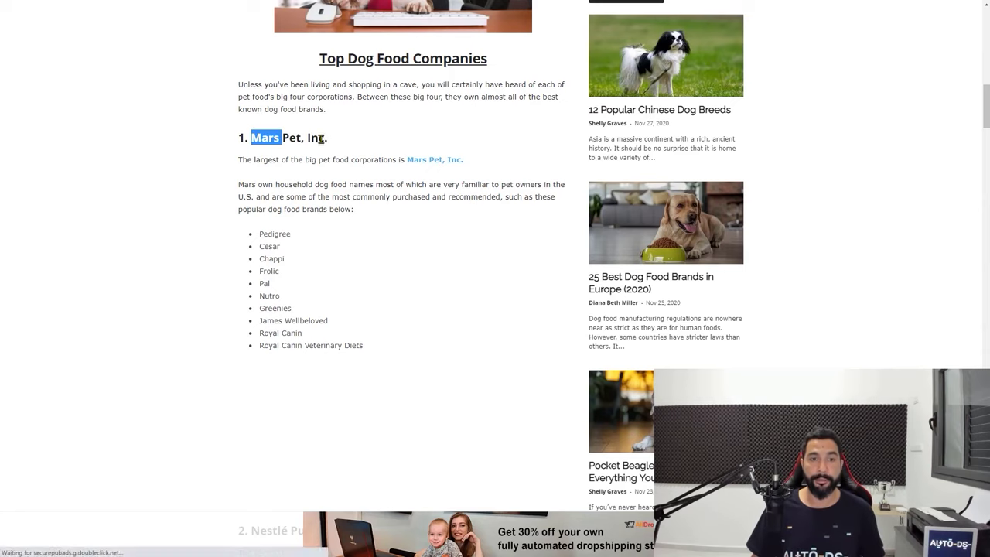
left_click(327, 138, "shift")
key("ctrl+c")
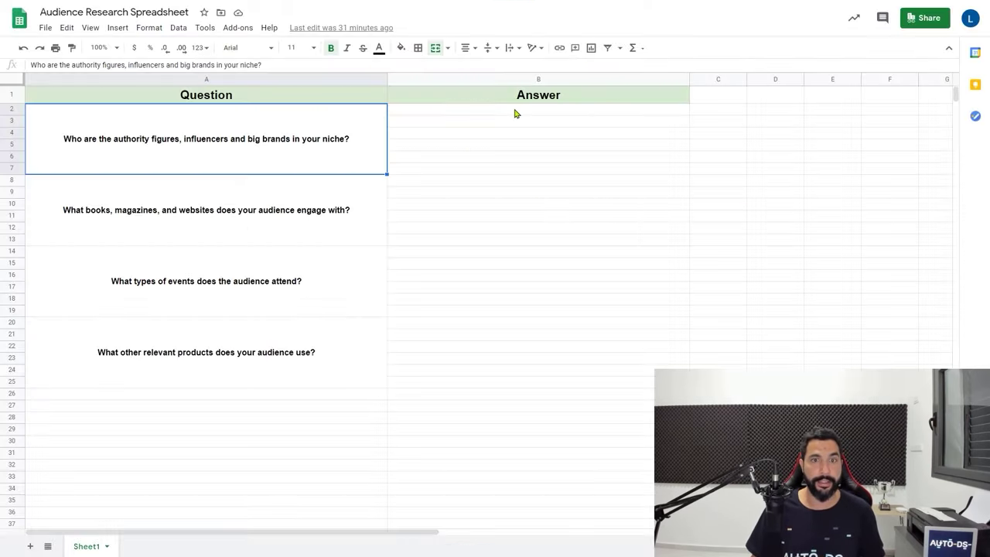
left_click(463, 109)
key("ctrl+v")
left_click(424, 126)
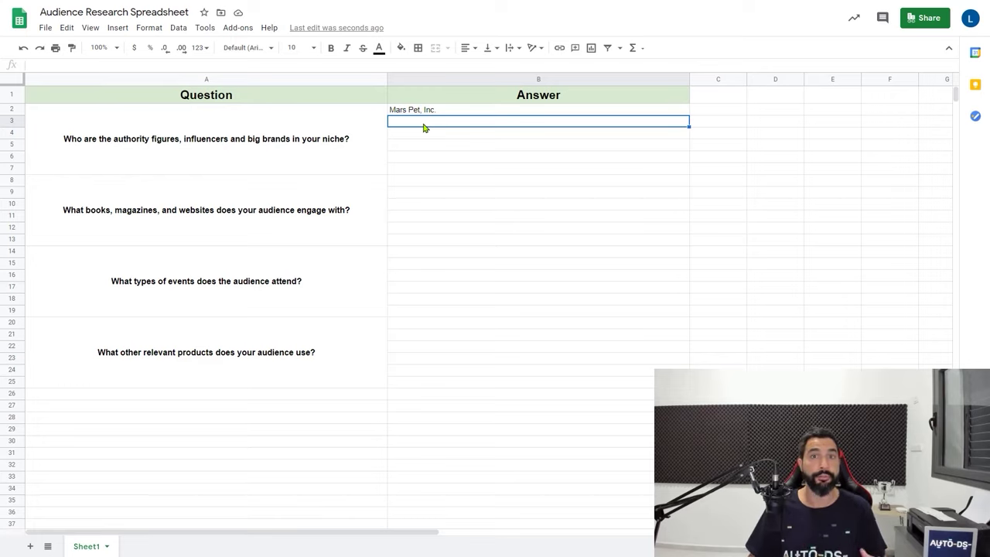
Copy 'Mammoth Pet Products' from the article into cell B3
key("ctrl+Tab")
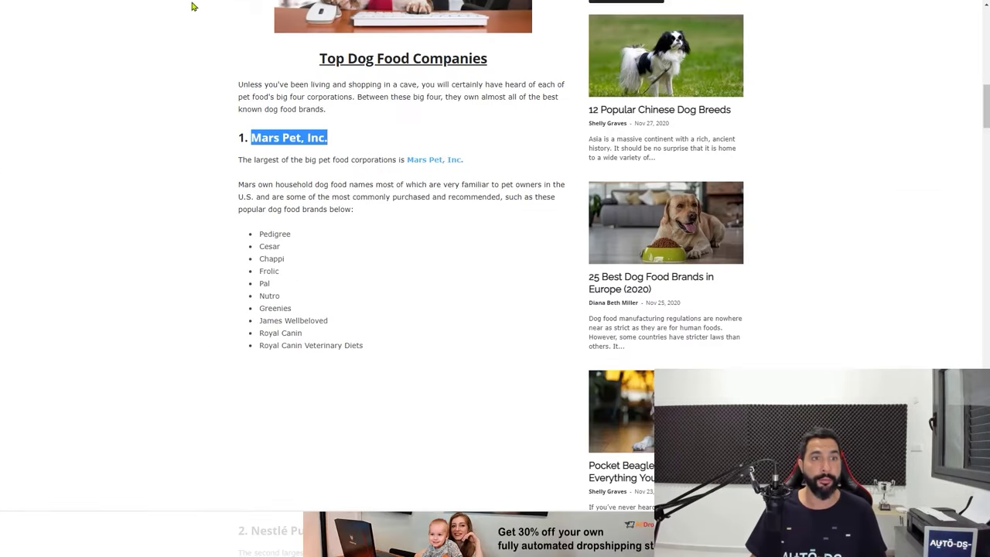
left_click(294, 150)
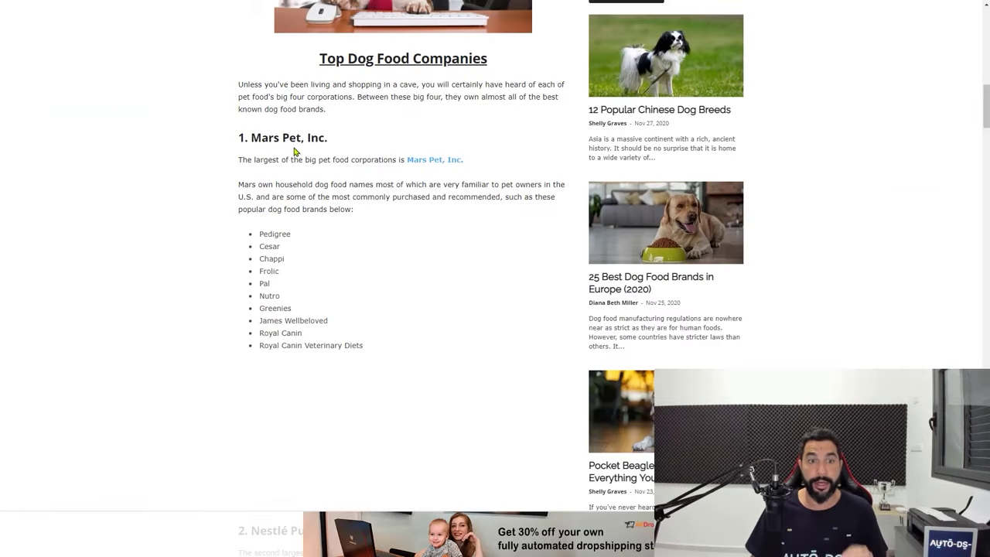
scroll(286, 150, "down", 1)
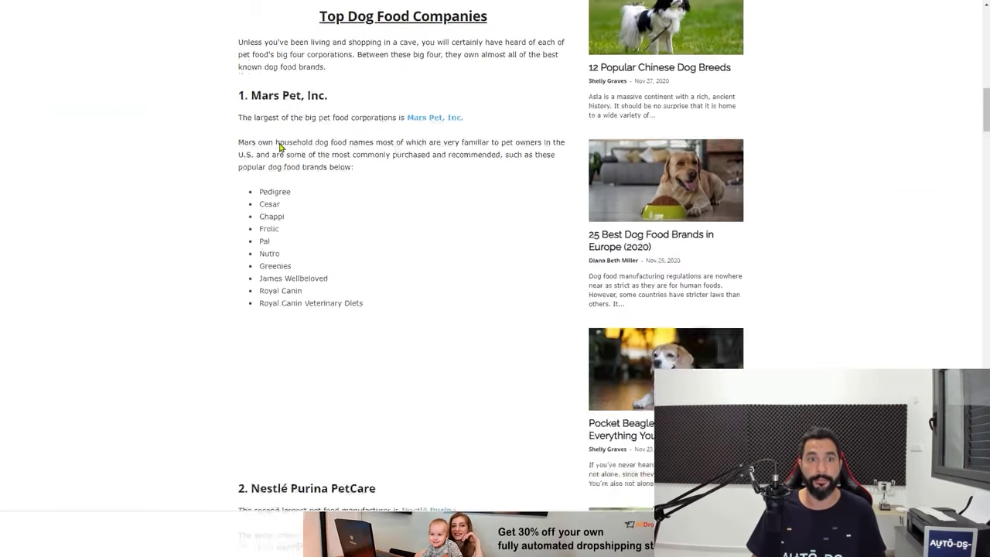
scroll(348, 56, "down", 3)
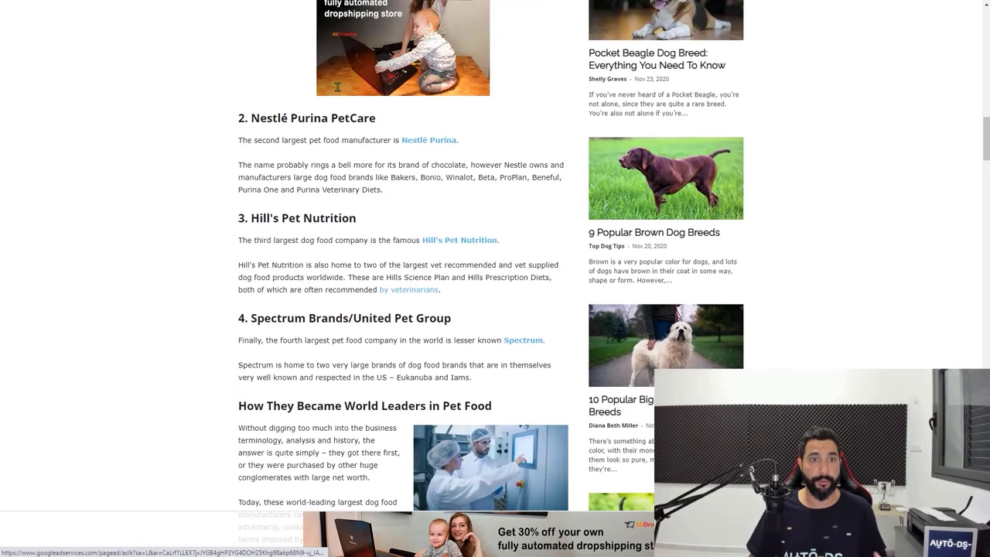
scroll(332, 110, "down", 1)
left_click_drag(330, 88, 384, 90)
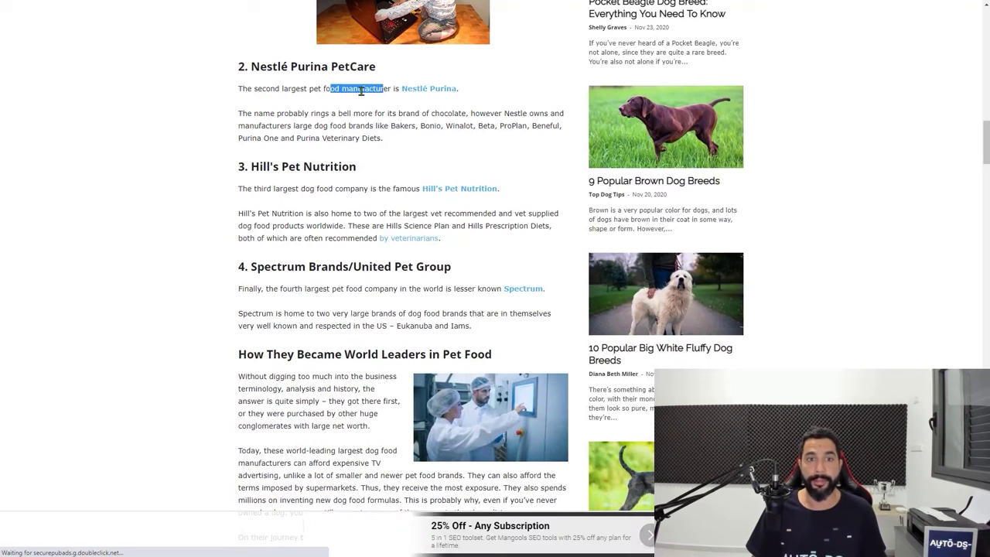
left_click(304, 137)
scroll(304, 137, "down", 1)
left_click_drag(281, 62, 331, 85)
scroll(309, 135, "down", 1)
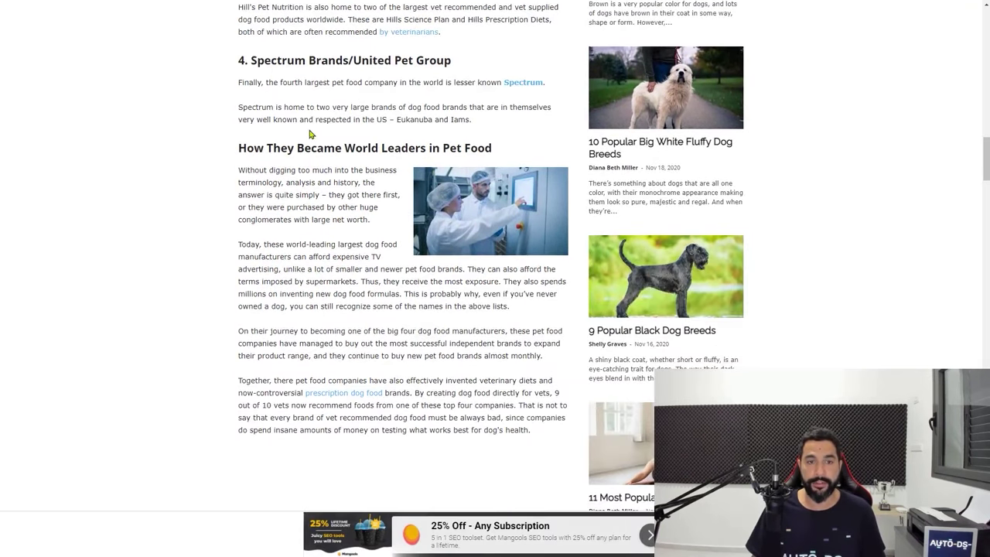
scroll(338, 161, "down", 8)
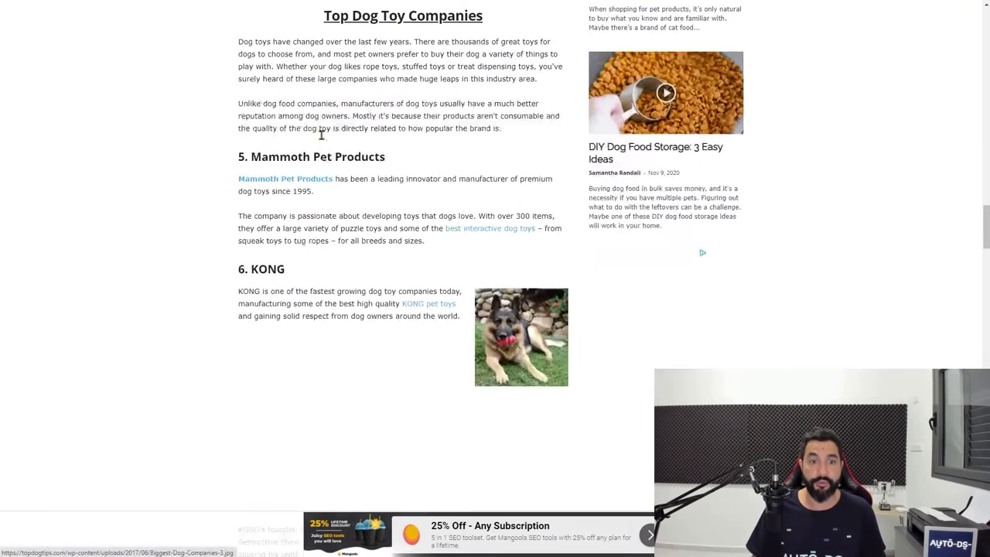
scroll(321, 134, "up", 3)
scroll(376, 139, "up", 2)
scroll(366, 116, "down", 3)
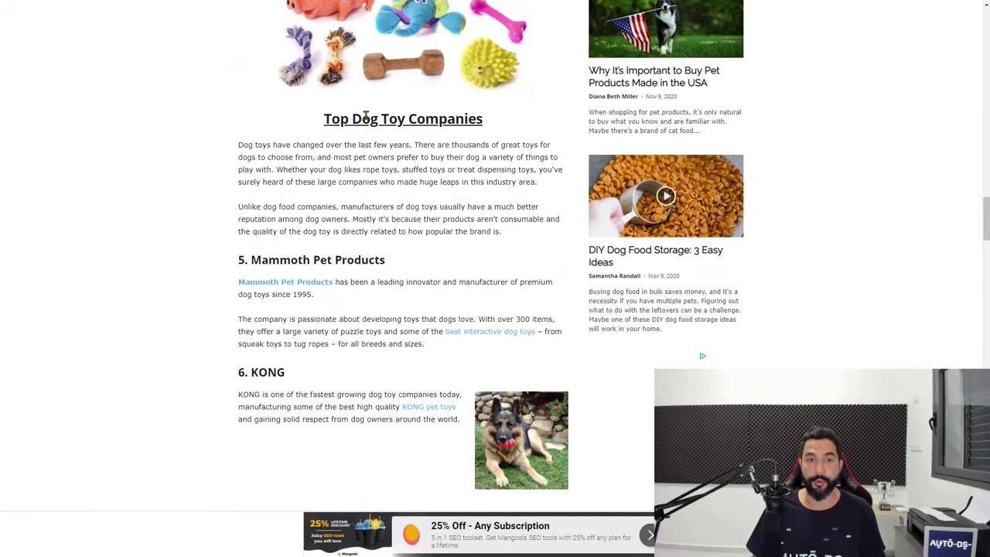
scroll(442, 139, "down", 2)
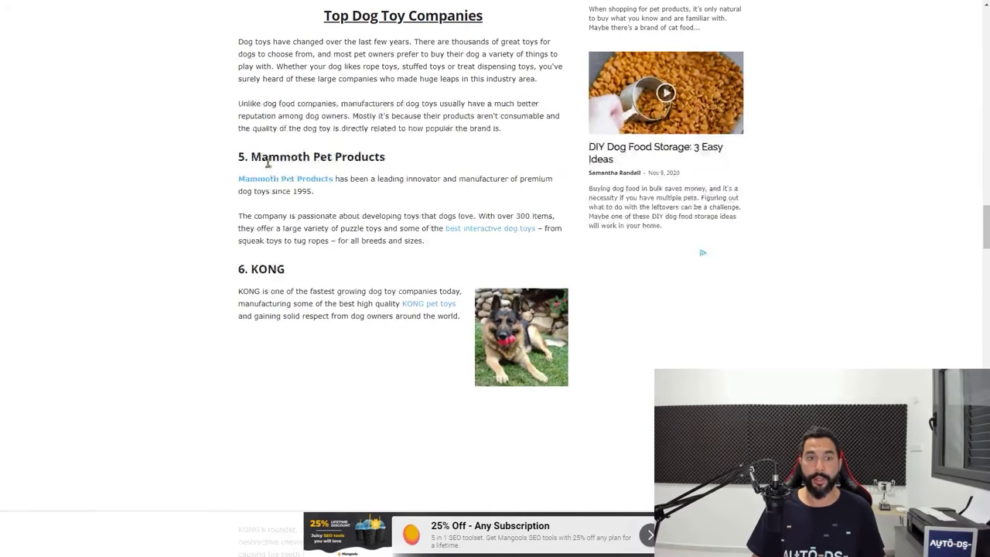
left_click_drag(286, 157, 358, 156)
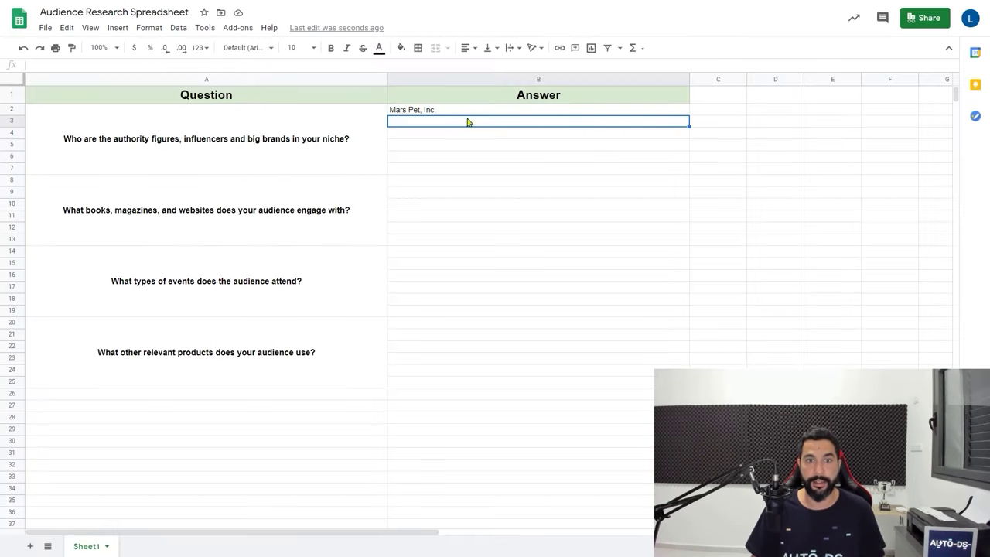
type("Mammoth Pet Products")
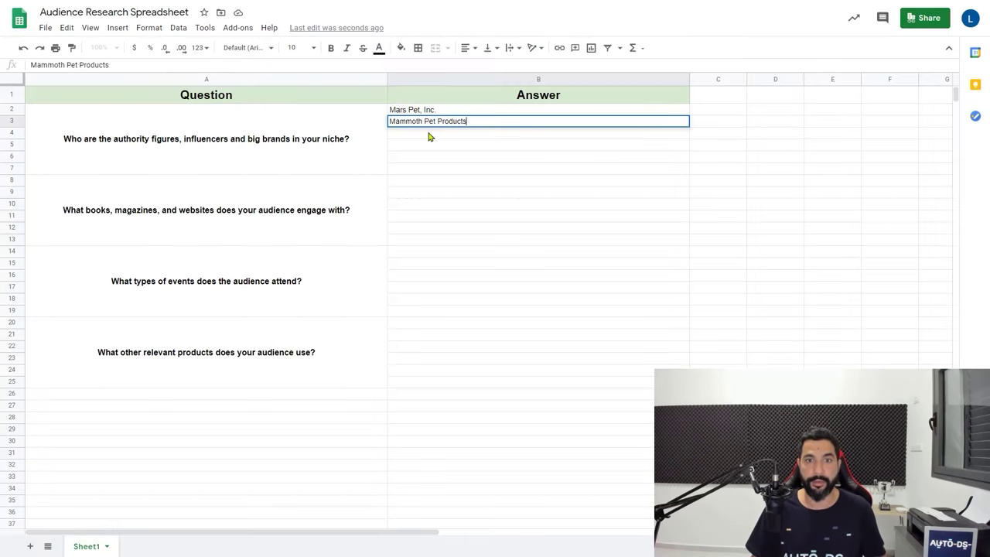
key("Return")
Add 'KONG' from the article to cell B4
left_click(420, 110)
left_click(417, 121)
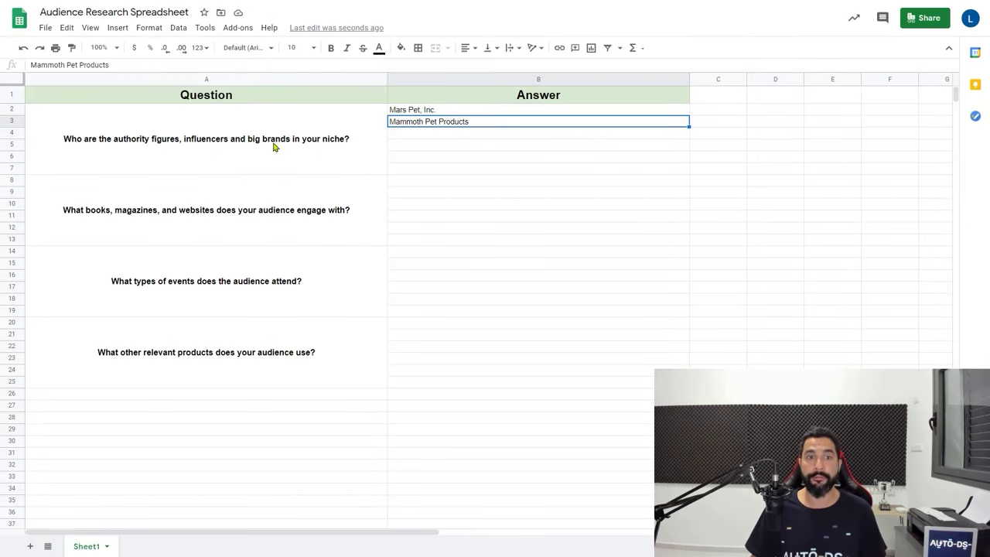
left_click(276, 146)
left_click(464, 137)
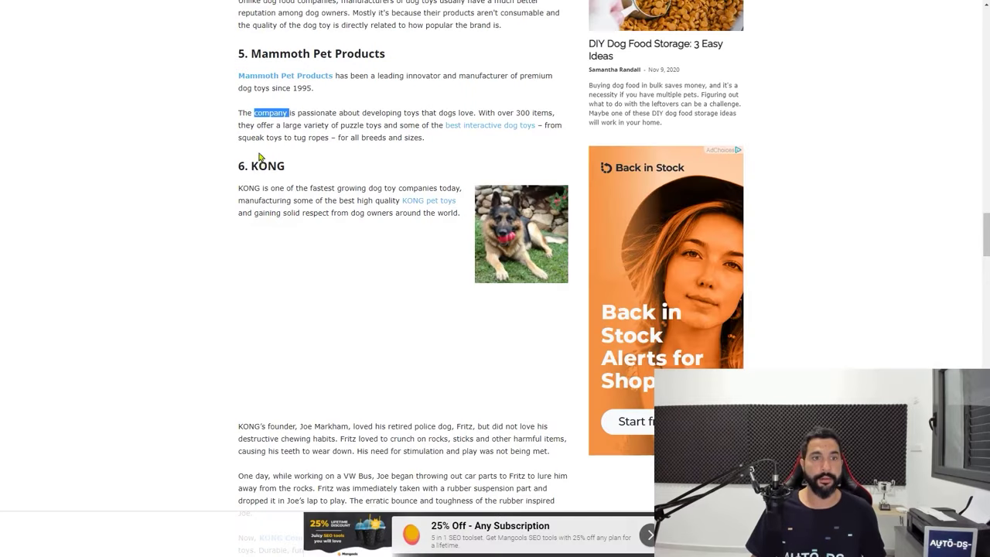
double_click(267, 165)
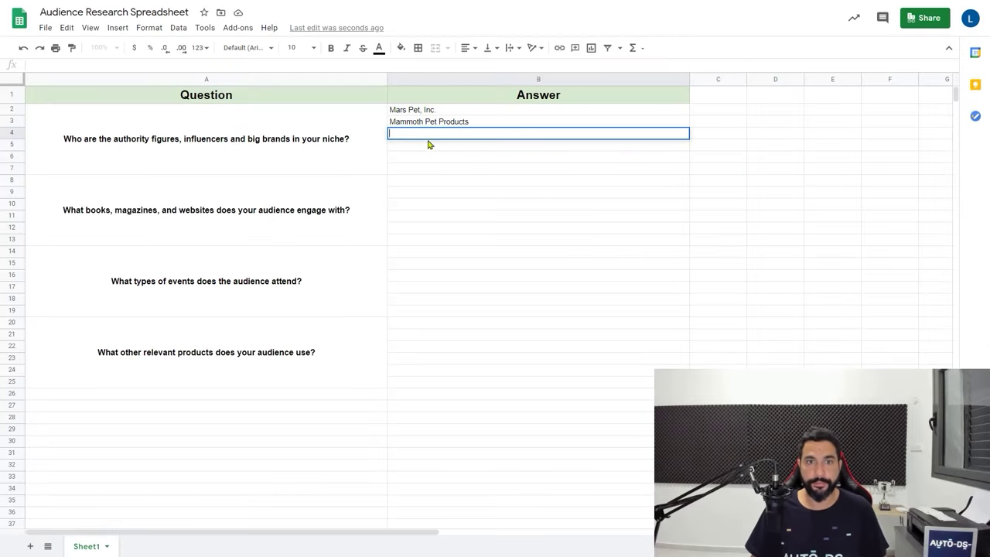
type("KONG")
key("Return")
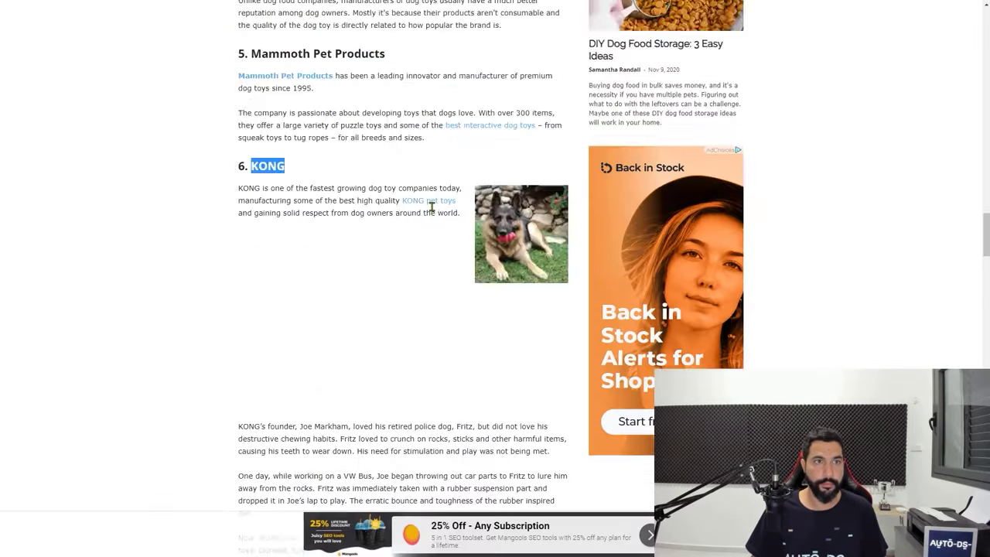
Add 'Happy Pet' from the article to cell B5
scroll(300, 143, "down", 10)
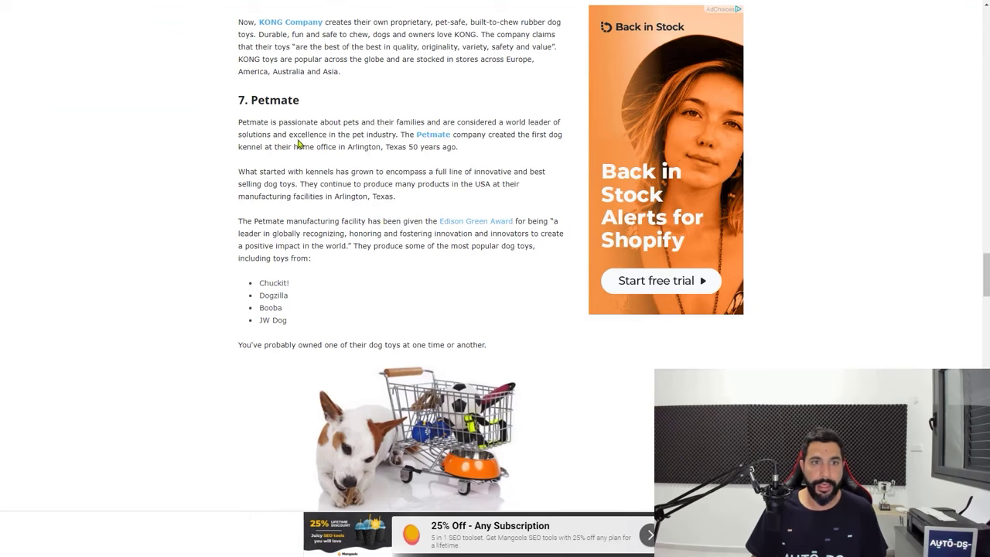
scroll(330, 218, "down", 4)
scroll(349, 184, "up", 2)
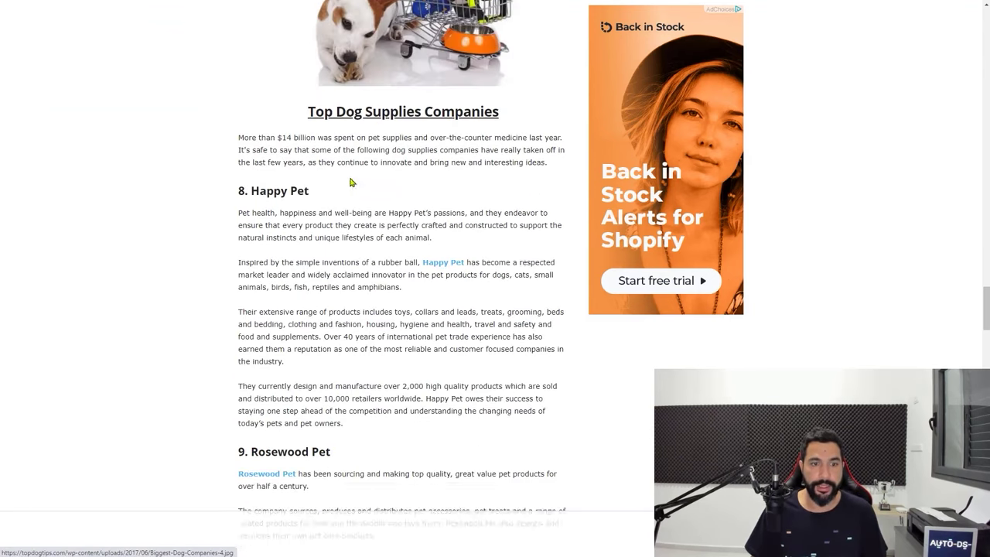
scroll(334, 162, "down", 1)
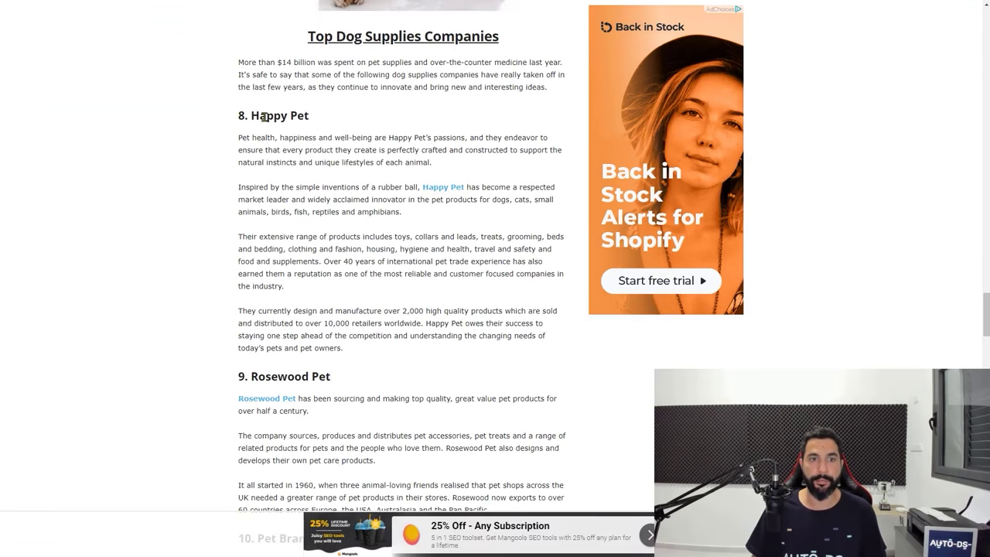
double_click(265, 116)
left_click_drag(265, 116, 301, 120)
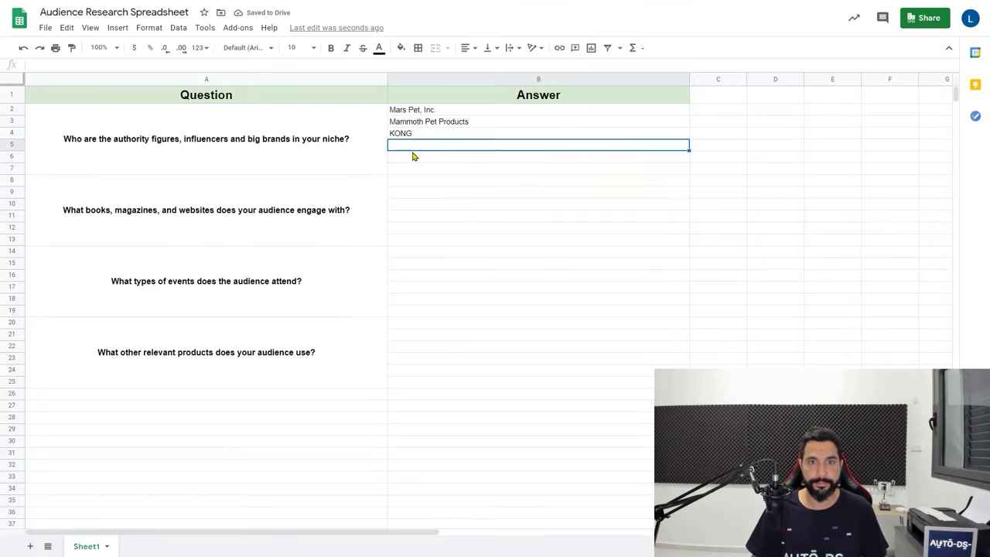
type("Happy Pet")
key("Return")
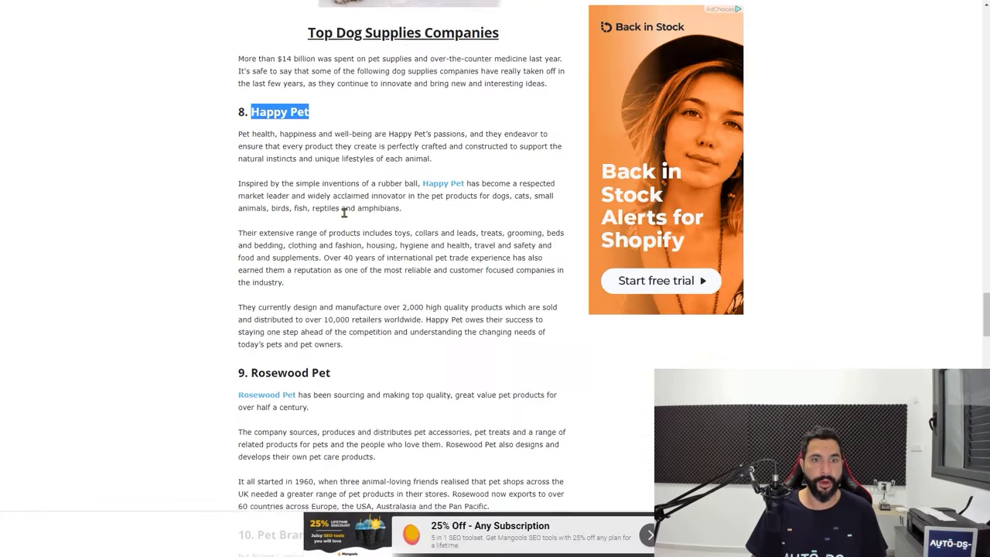
Add 'MSD Animal Health' from the article to cell B6
scroll(322, 222, "down", 6)
scroll(298, 171, "down", 5)
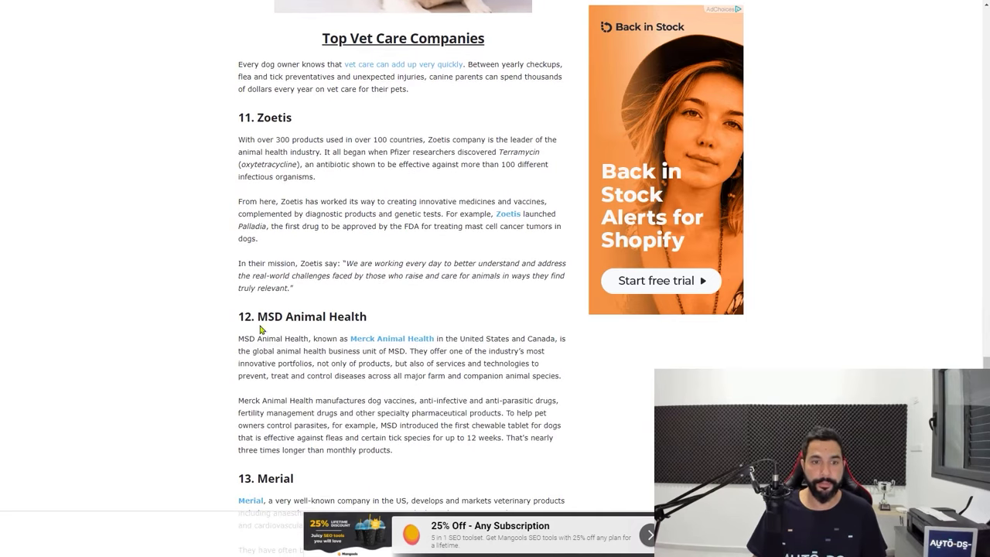
mouse_move(257, 317)
left_mouse_down()
mouse_move(360, 318)
mouse_move(350, 319)
left_mouse_up()
key("ctrl+c")
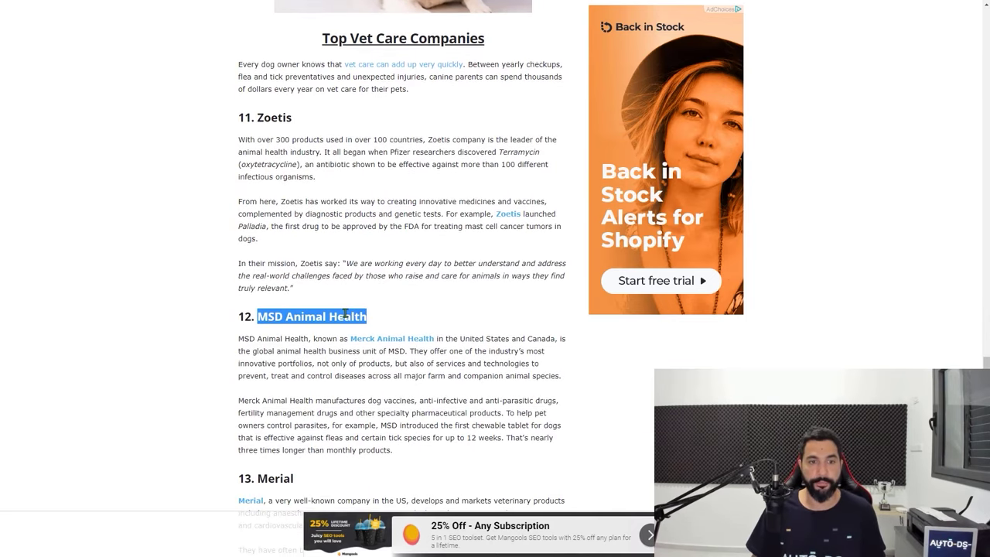
key("alt+Tab")
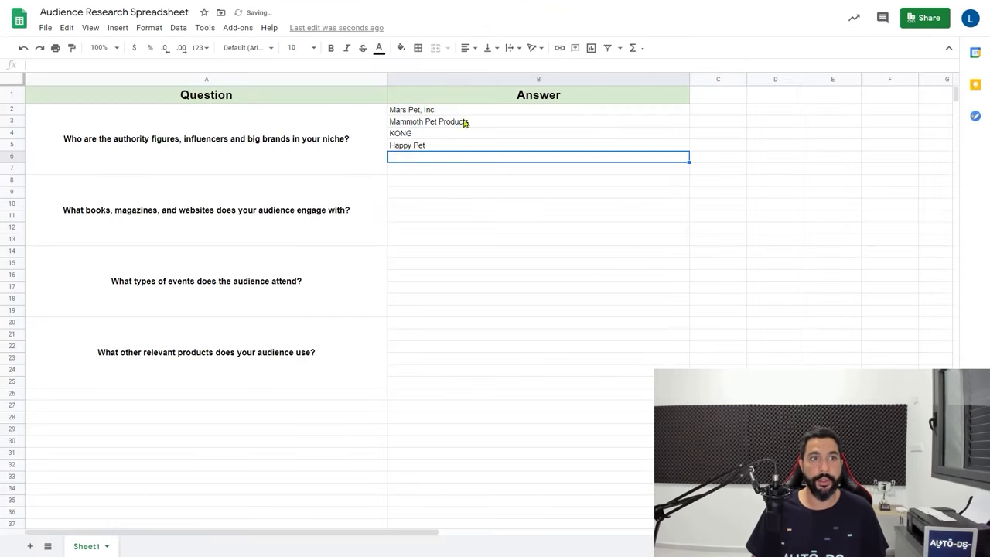
key("ctrl+v")
key("Return")
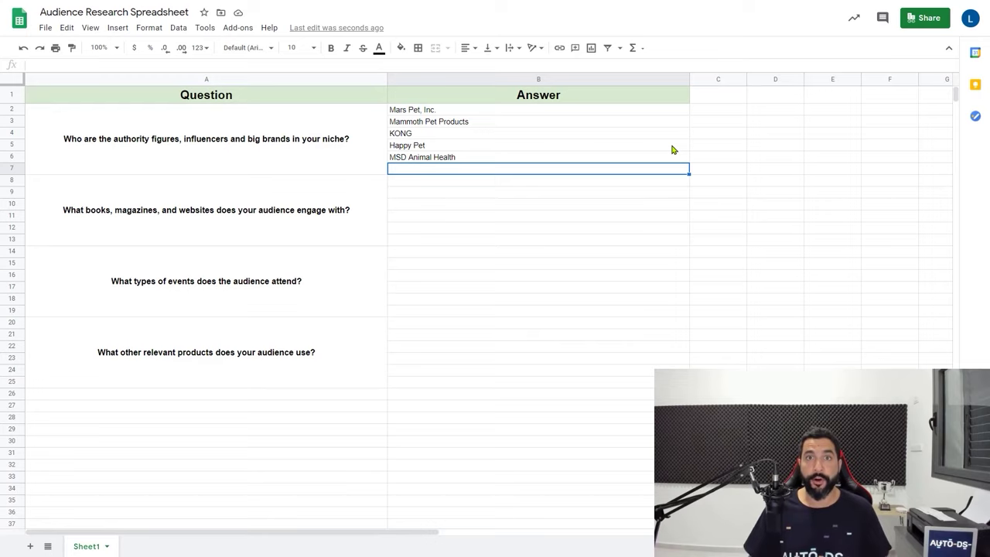
left_click(438, 114)
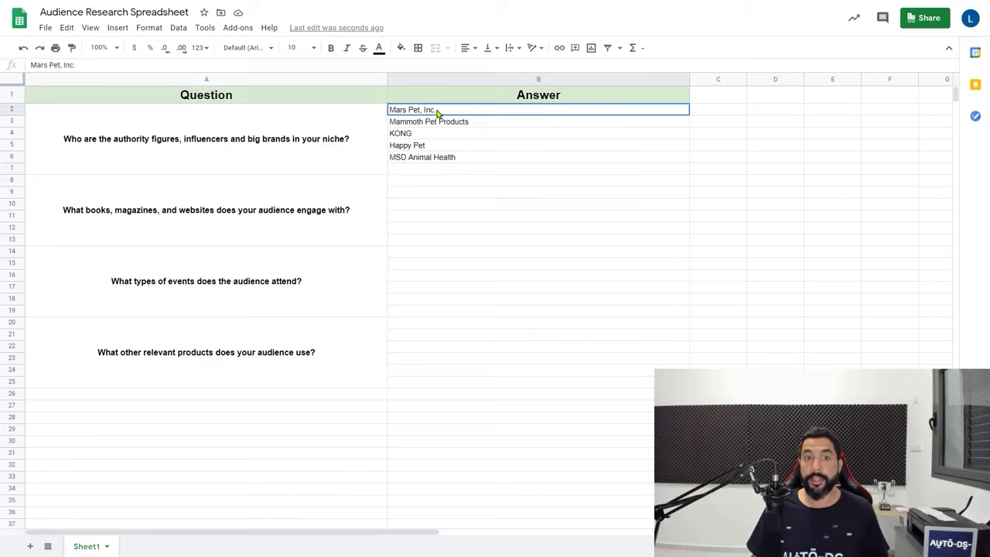
left_click_drag(437, 121, 434, 161)
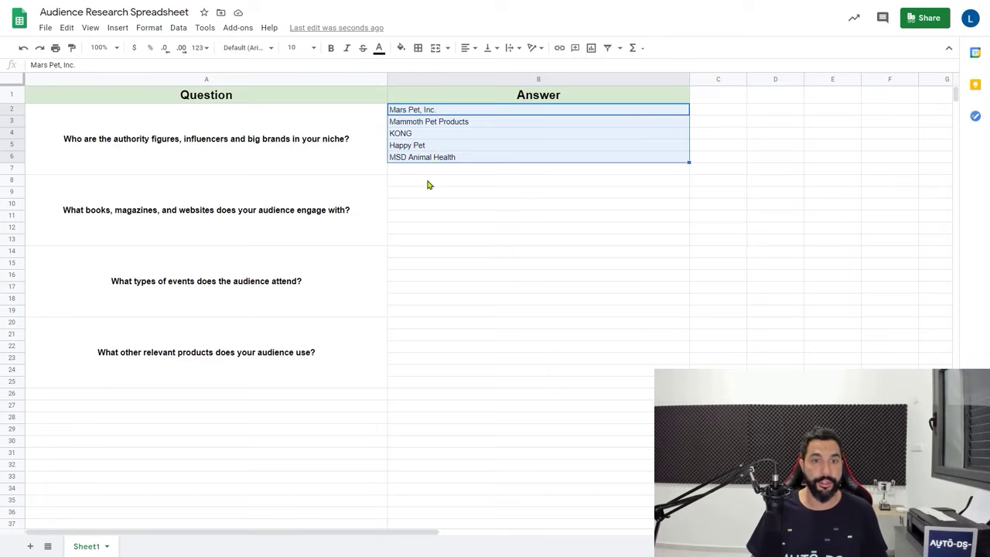
left_click(428, 183)
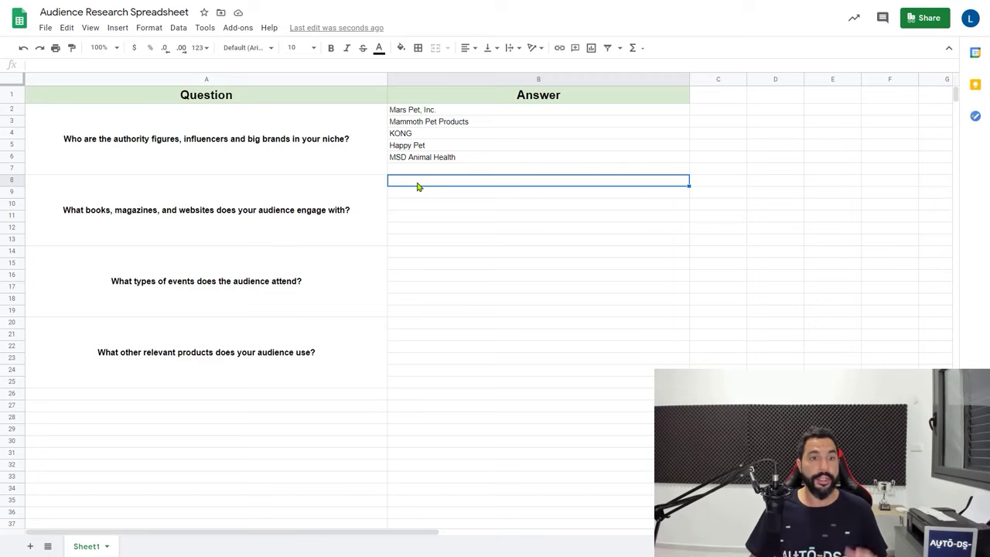
left_click(92, 231)
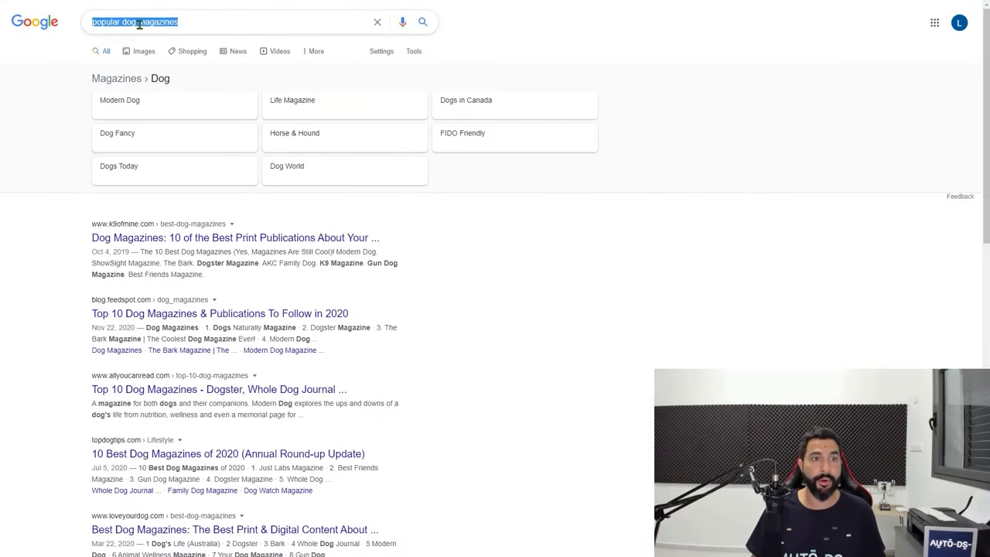
left_click(208, 23)
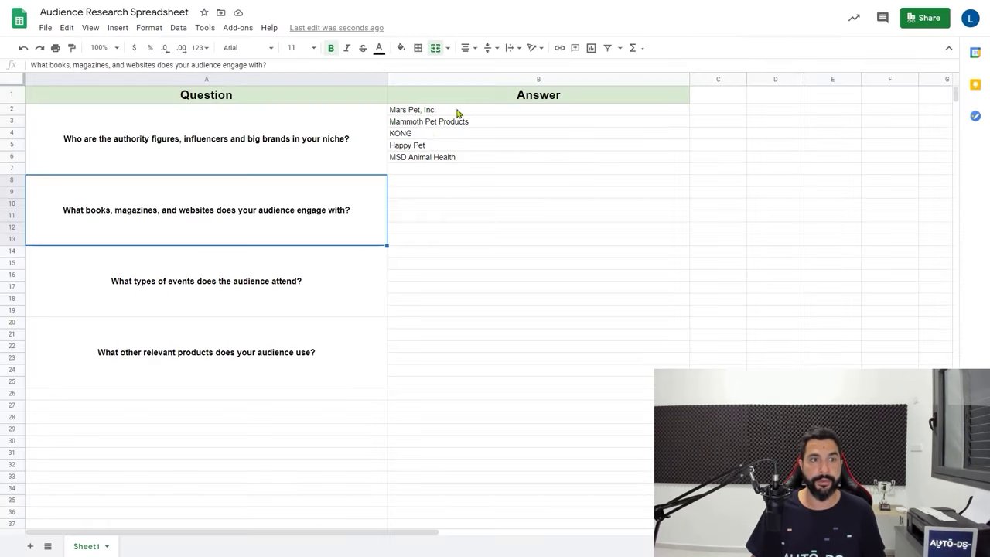
left_click(405, 183)
Paste the magazines 'Modern Dog' and 'Dog Fancy' into B8 and B9
type("Modern Dog")
key("Return")
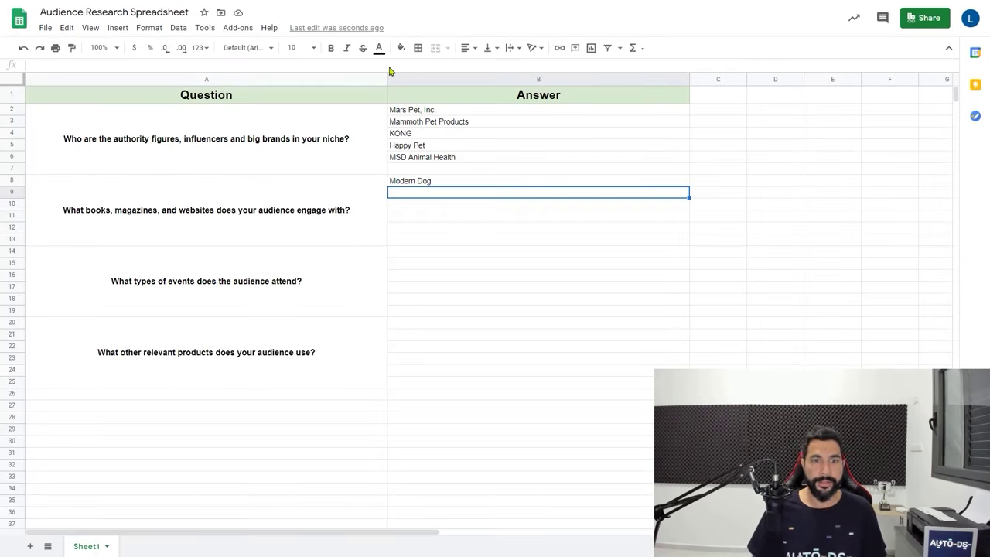
type("Dog Fancy")
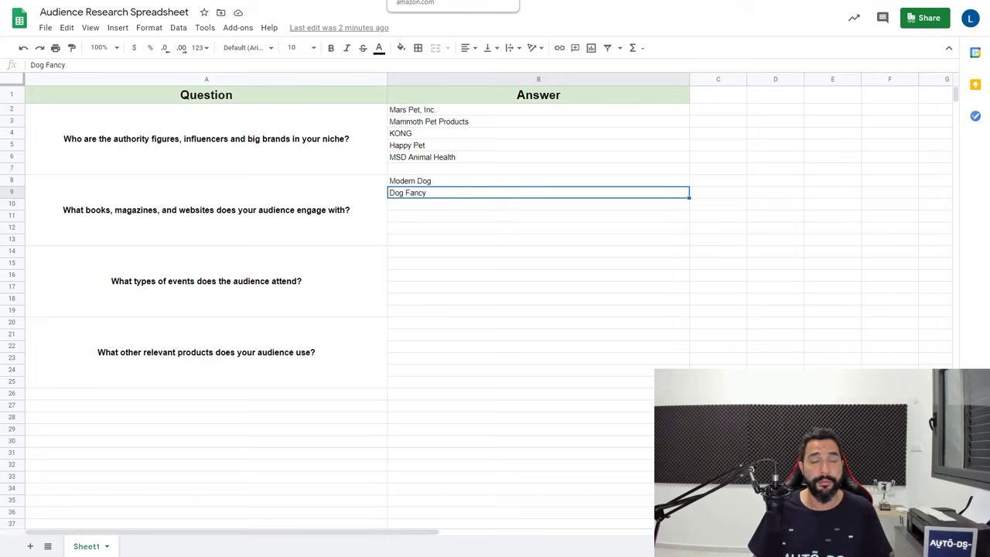
left_click(398, 2)
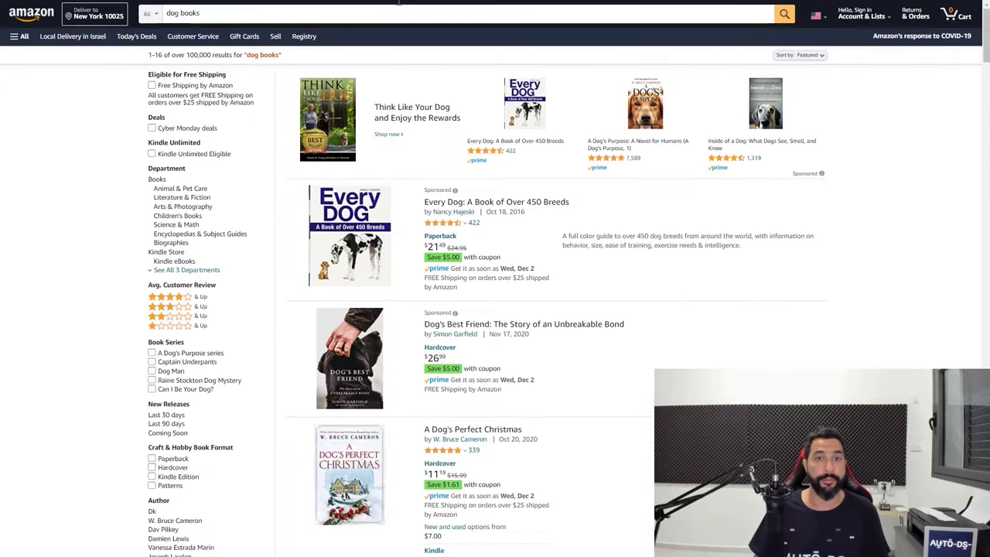
Copy the Amazon title 'Every Dog: A Book of Over 450 Breeds' into B10
left_click(195, 14)
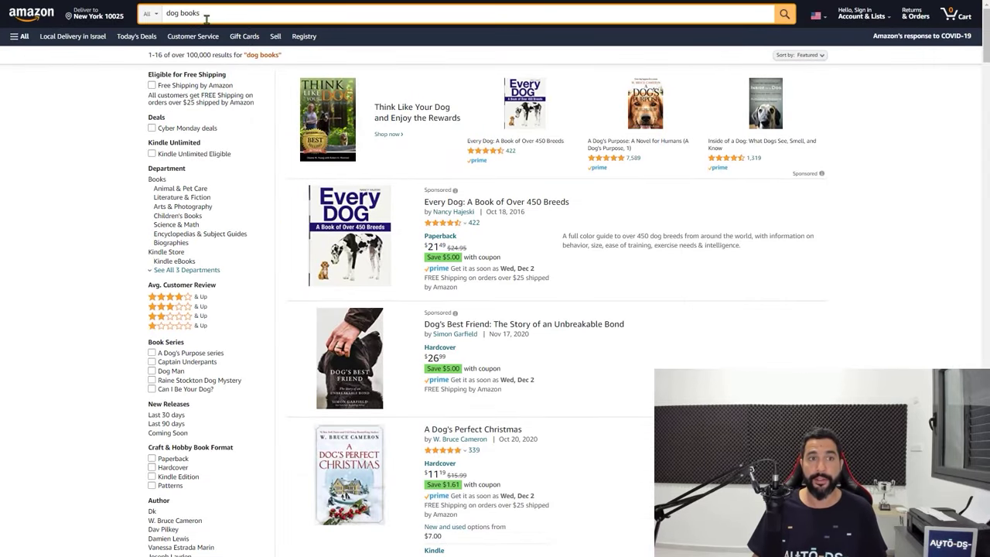
scroll(483, 159, "down", 1)
scroll(502, 155, "up", 1)
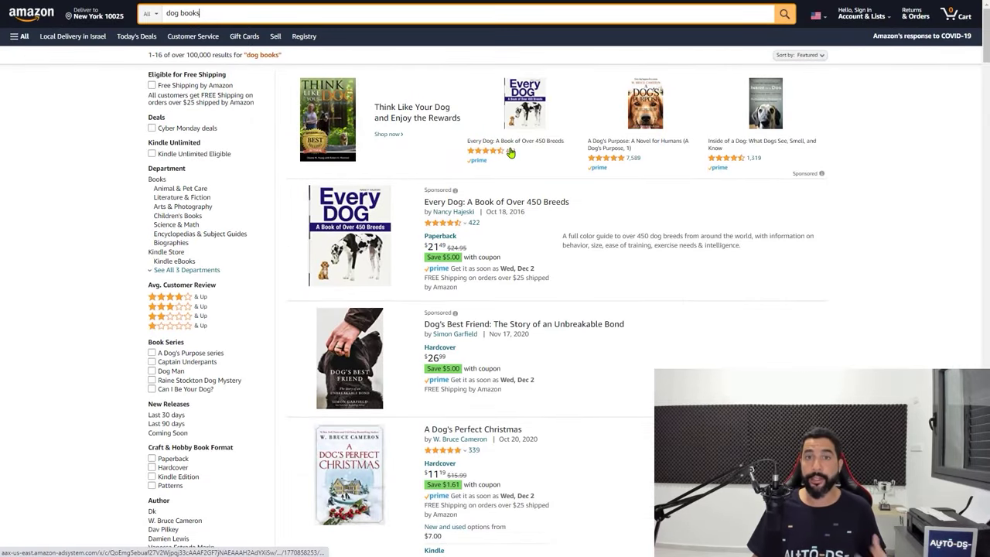
left_click_drag(585, 204, 426, 201)
key("ctrl+c")
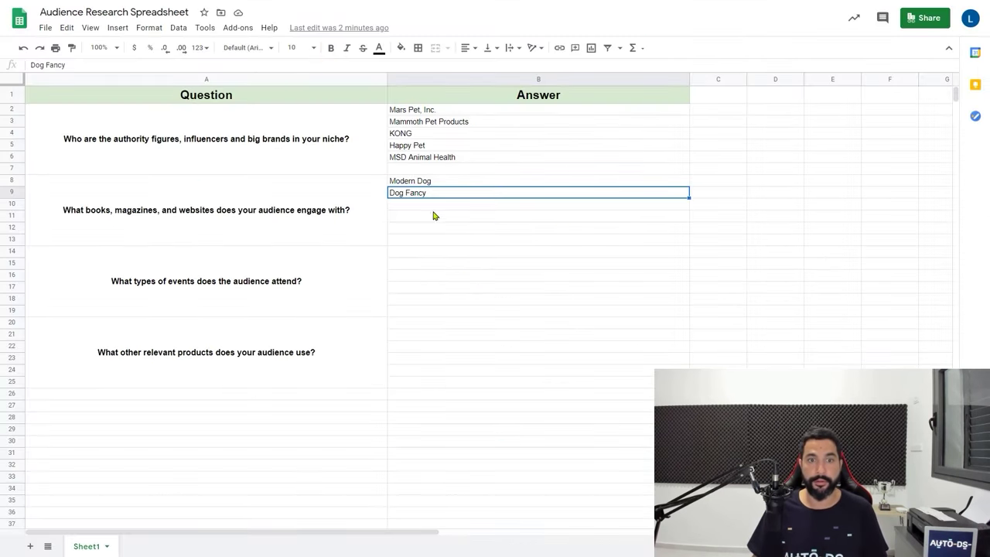
left_click(420, 205)
key("ctrl+v")
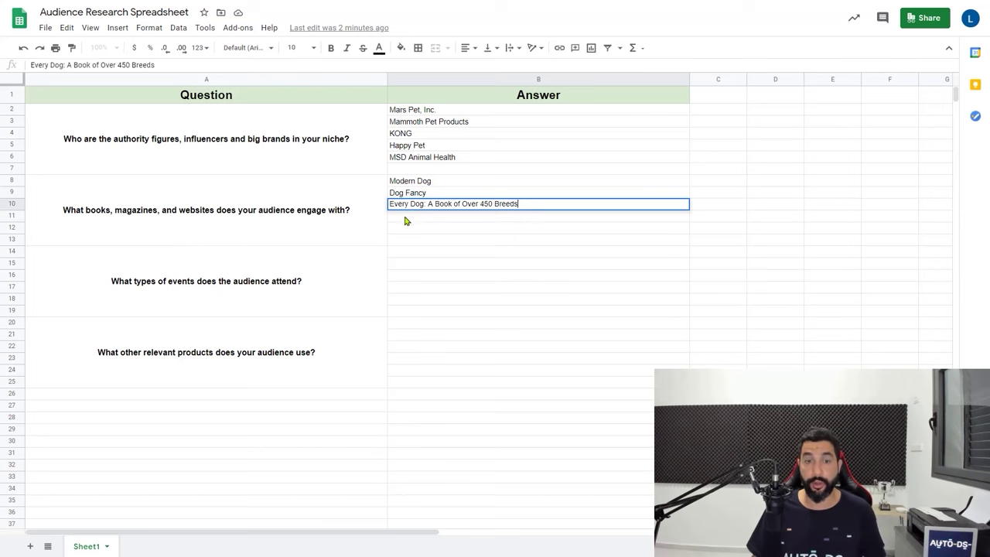
key("Return")
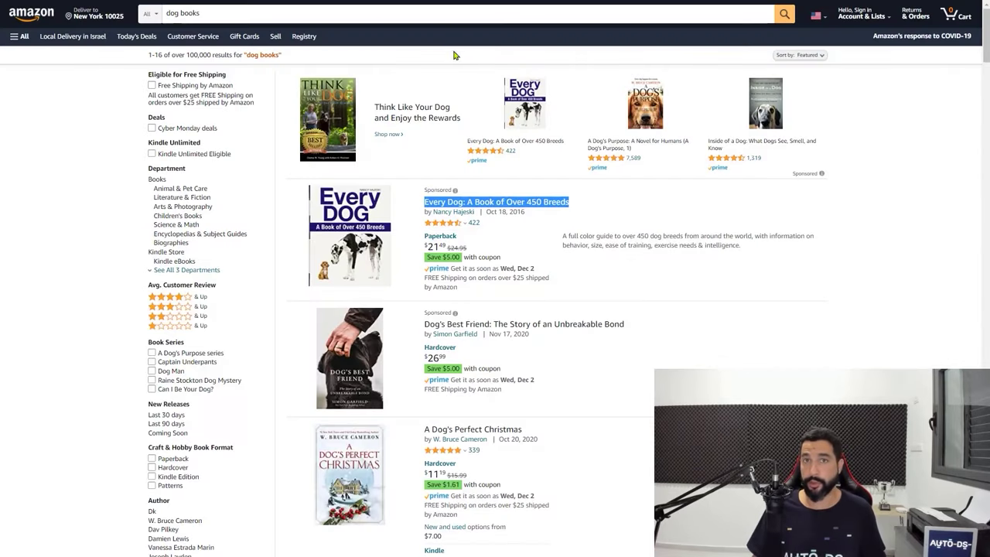
Add 'A Dog's Perfect Christmas' to B11 and check the empty rows left for websites
scroll(526, 175, "down", 3)
scroll(560, 185, "down", 1)
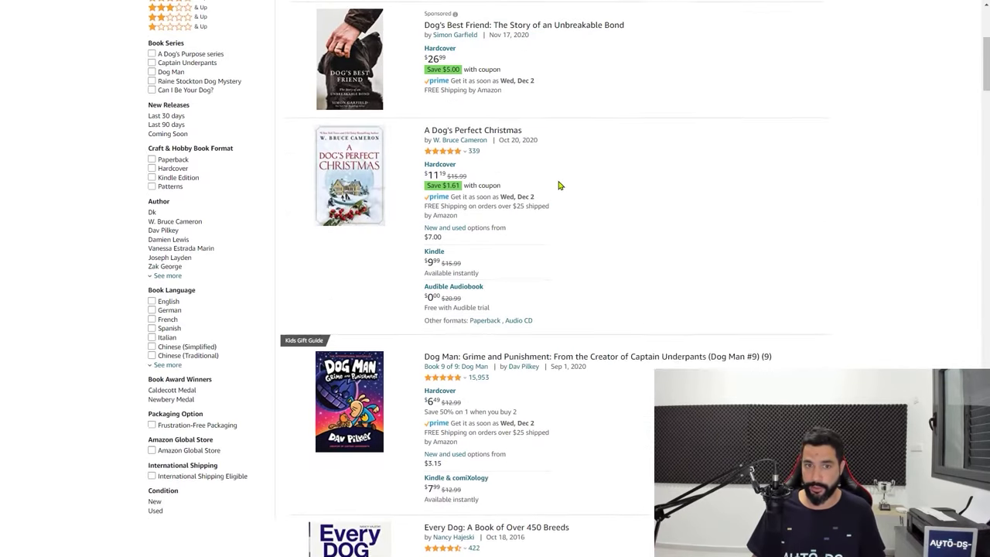
scroll(560, 185, "up", 2)
left_click_drag(523, 223, 424, 223)
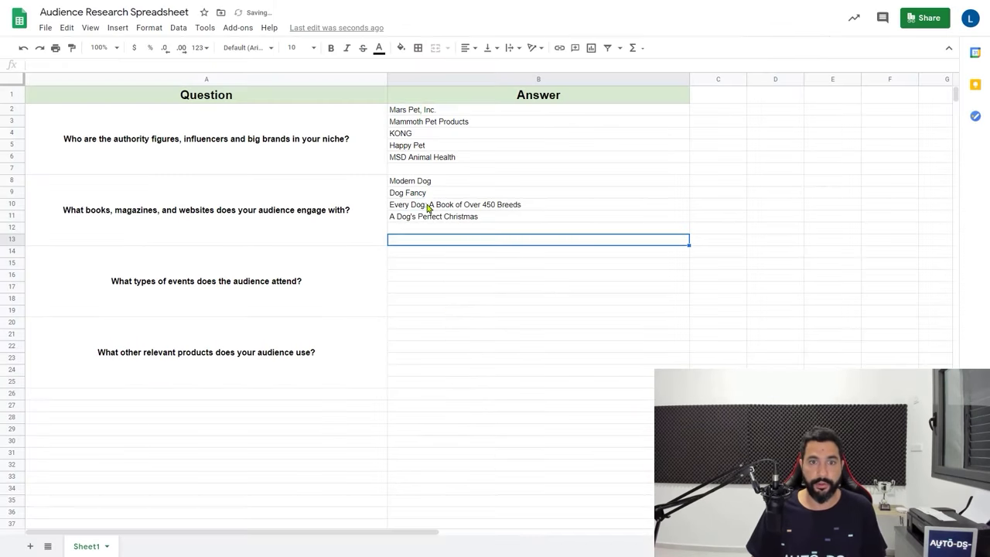
left_click_drag(430, 206, 426, 219)
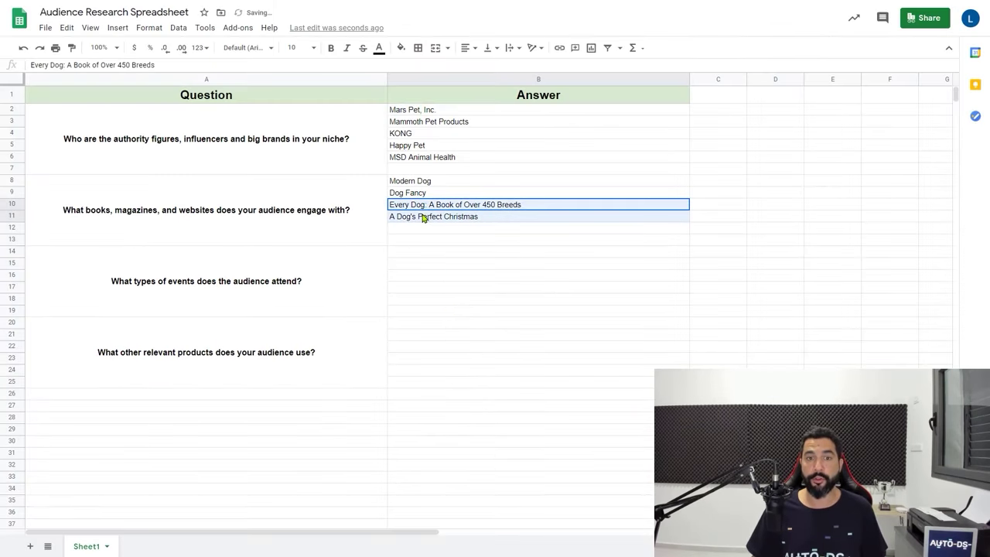
left_click_drag(418, 181, 420, 192)
left_click_drag(404, 230, 402, 241)
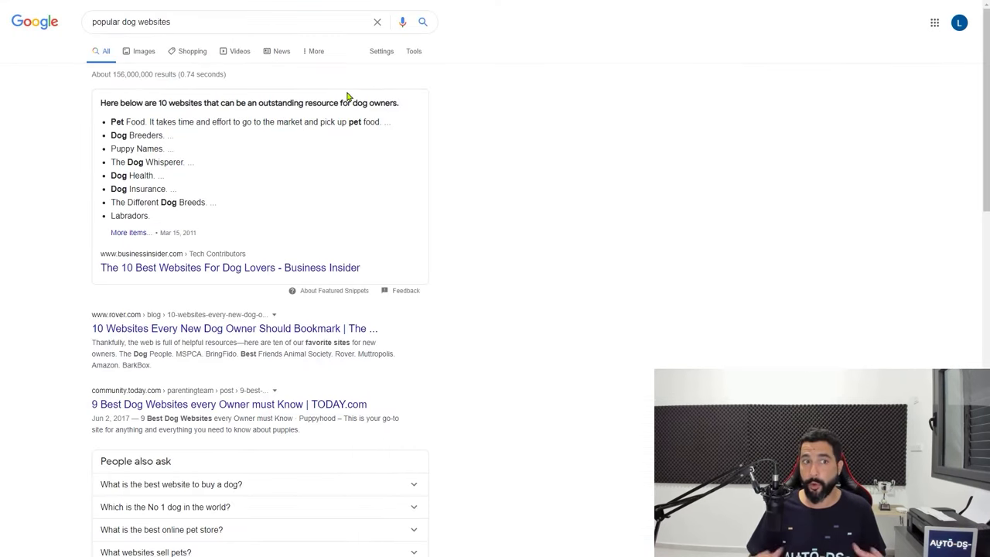
From the Business Insider article, put the Petco web address into B12
triple_click(204, 18)
left_click(350, 120)
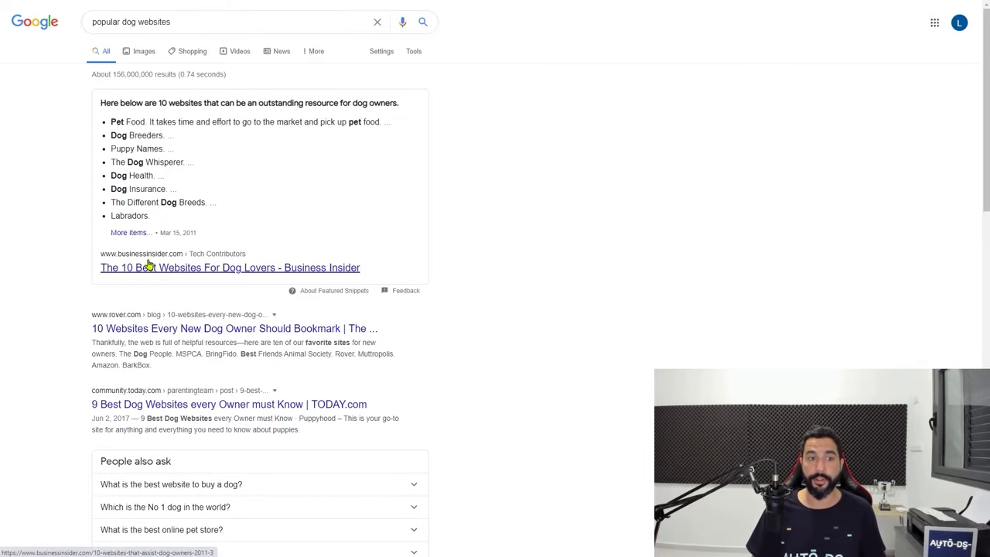
left_click(281, 239)
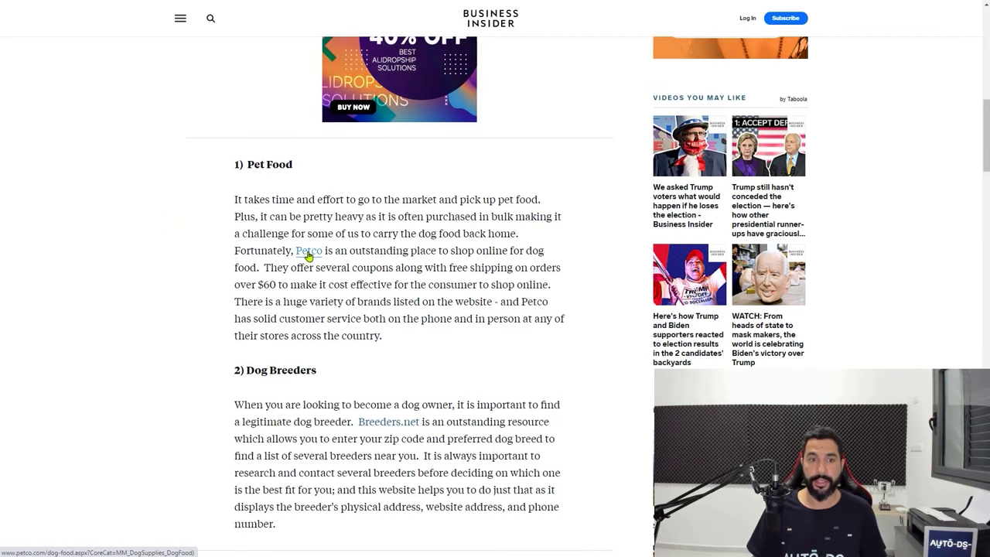
left_click(308, 252)
key("ctrl+Tab")
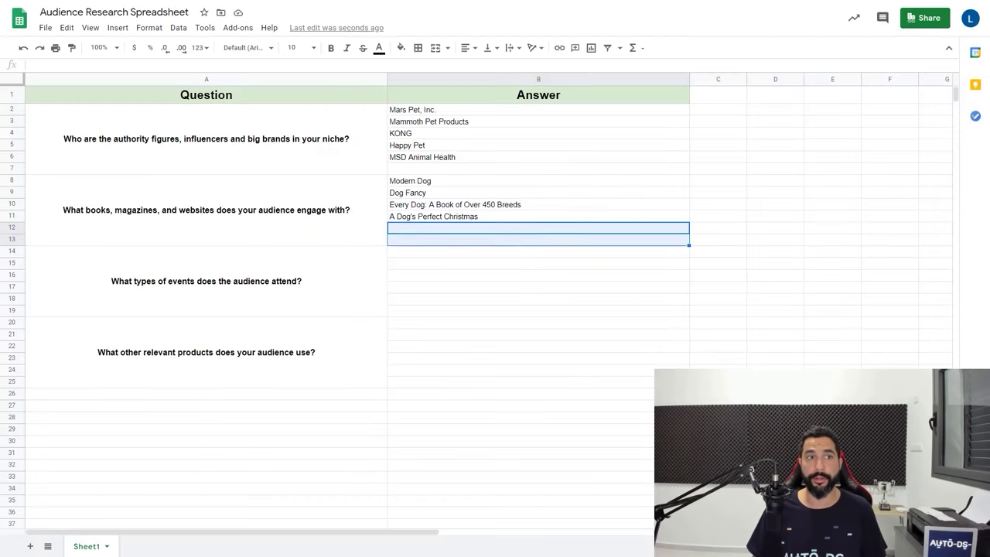
double_click(412, 231)
type("https://www.petco.com/")
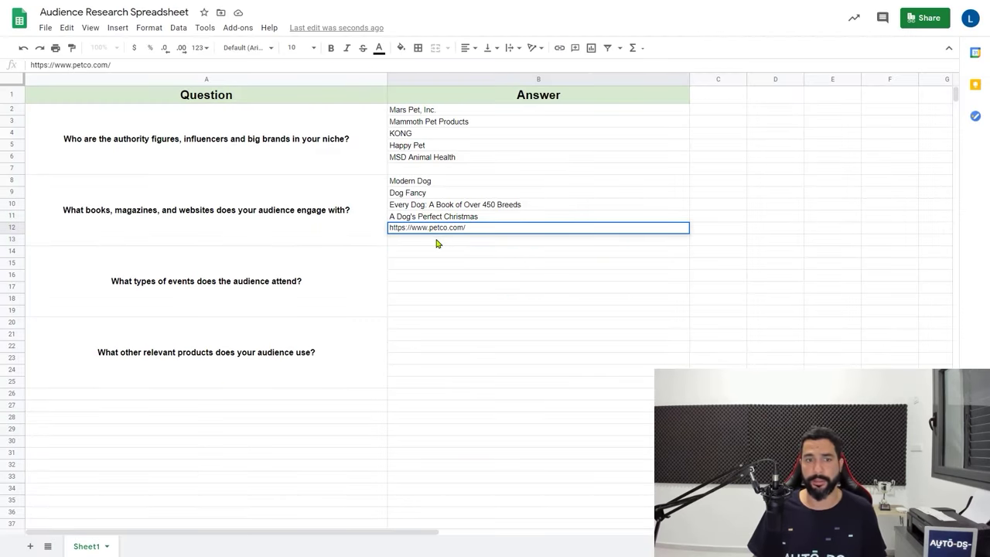
key("Return")
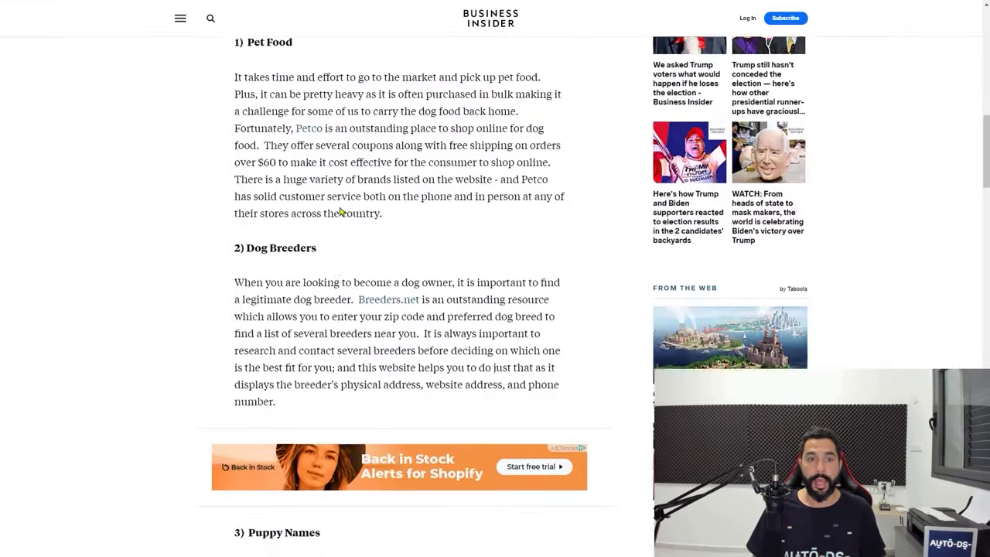
Copy the Breeders.net web address into B13
scroll(259, 116, "down", 3)
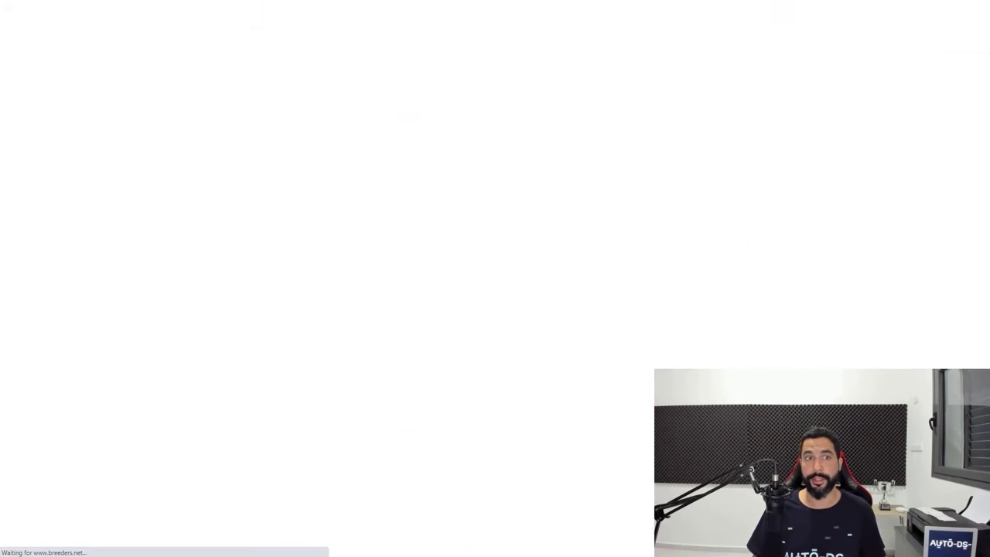
right_click(180, 1)
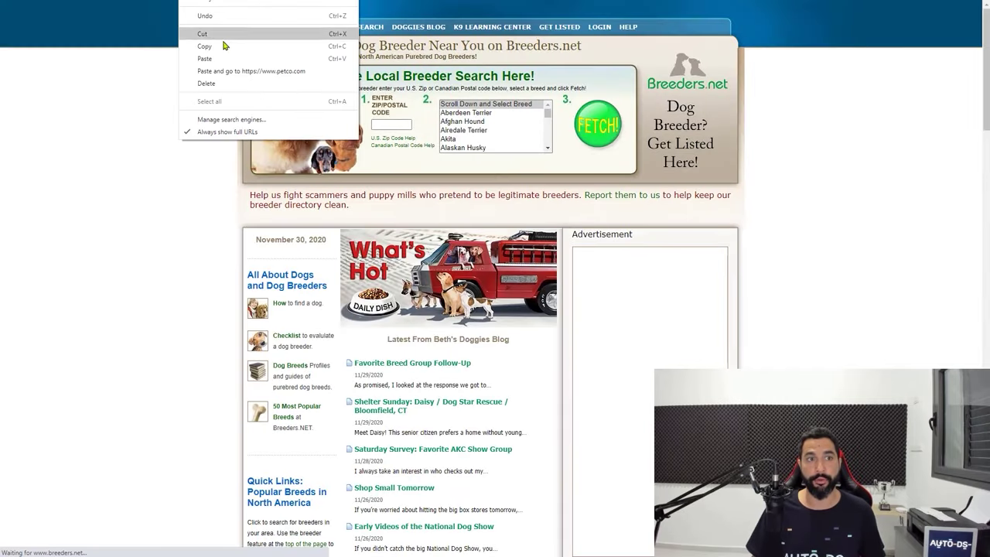
left_click(221, 49)
key("ctrl+Tab")
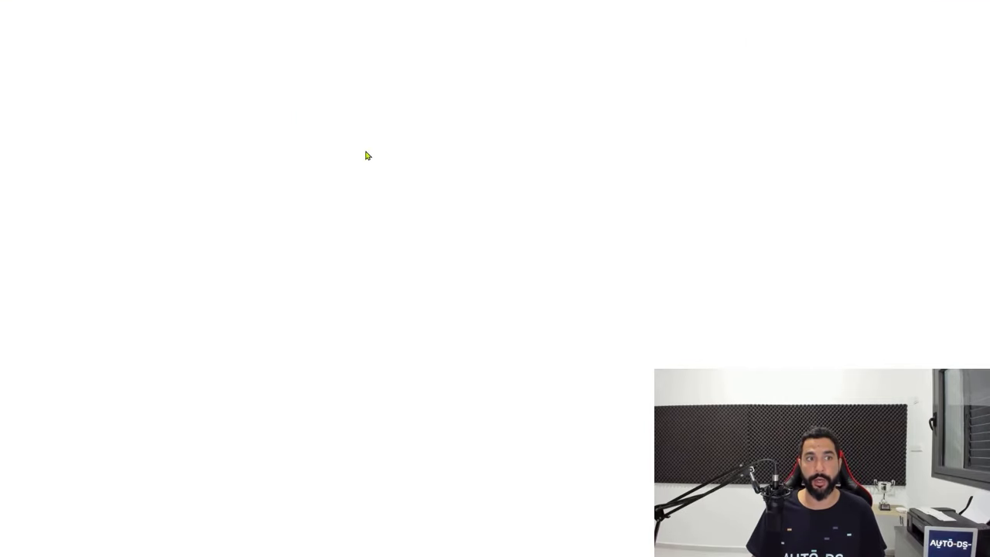
double_click(435, 241)
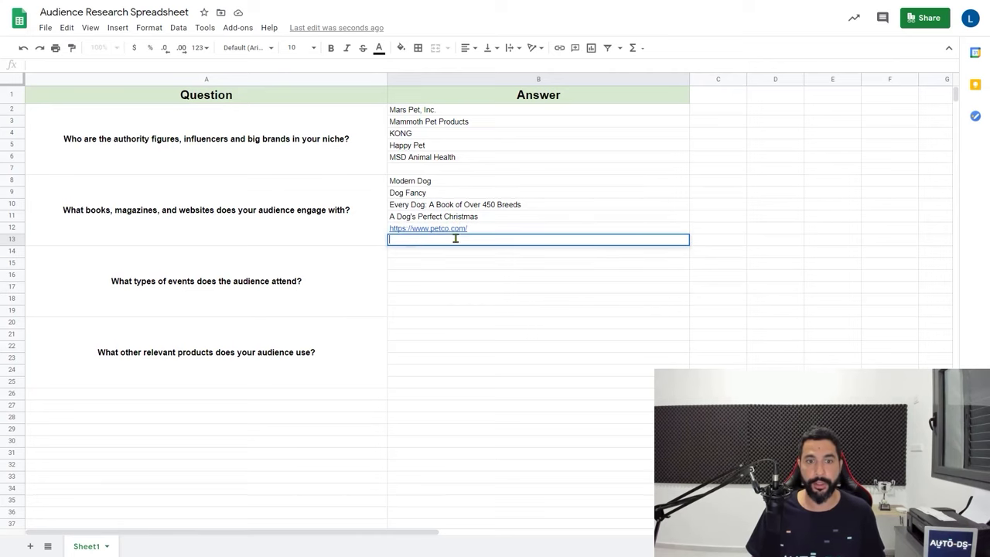
type("https://www.breeders.net/")
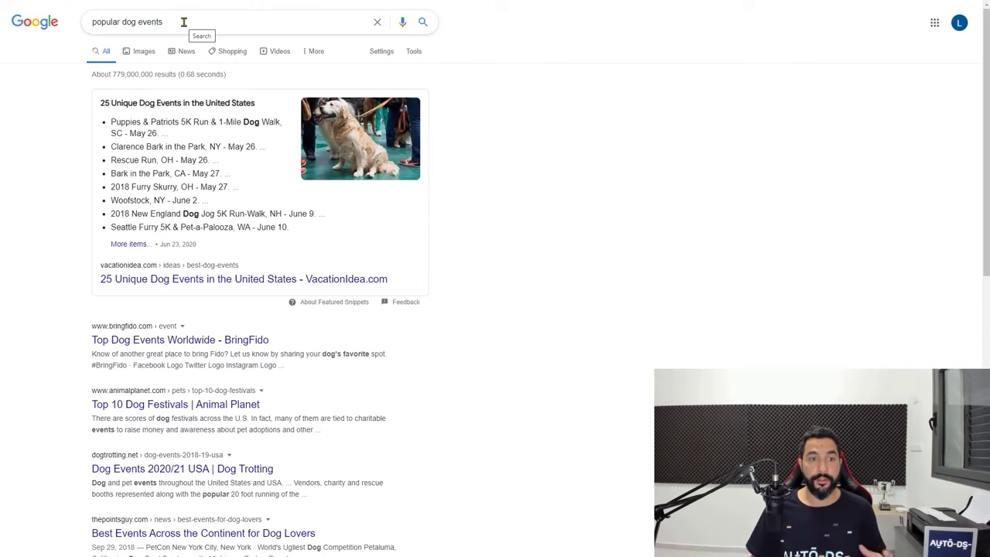
From the VacationIdea dog events list, add 'Paces for Paws' to B16
scroll(236, 148, "down", 1)
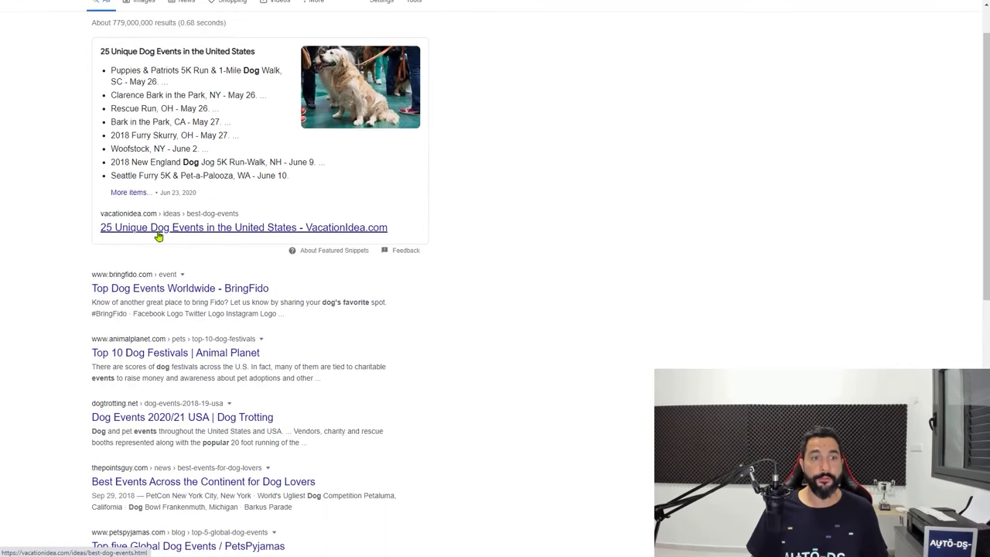
left_click(211, 238)
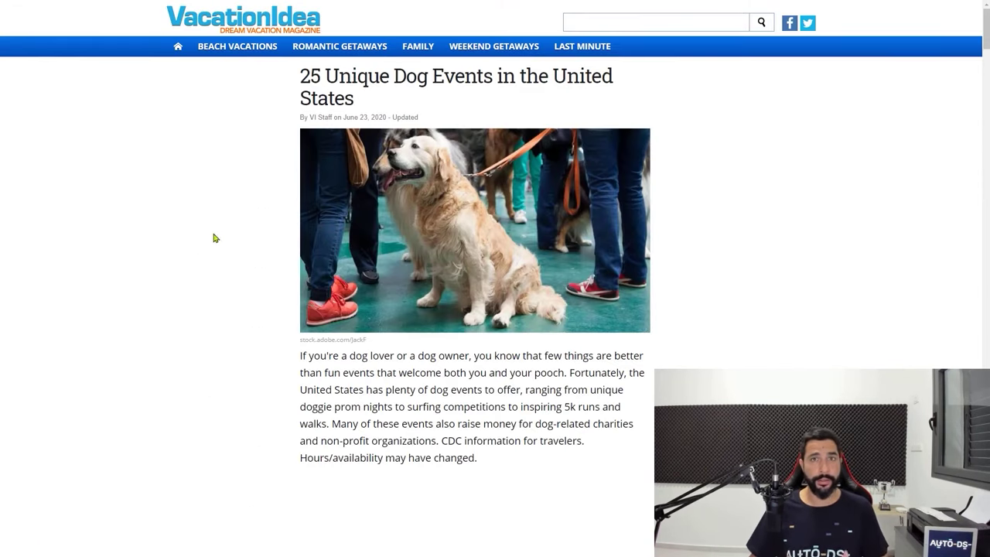
scroll(338, 269, "down", 3)
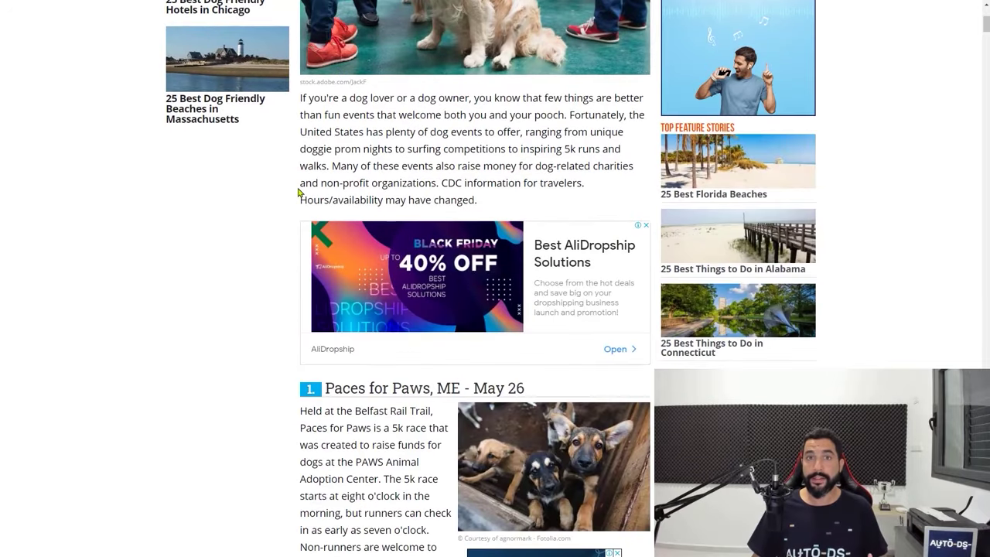
scroll(298, 193, "down", 2)
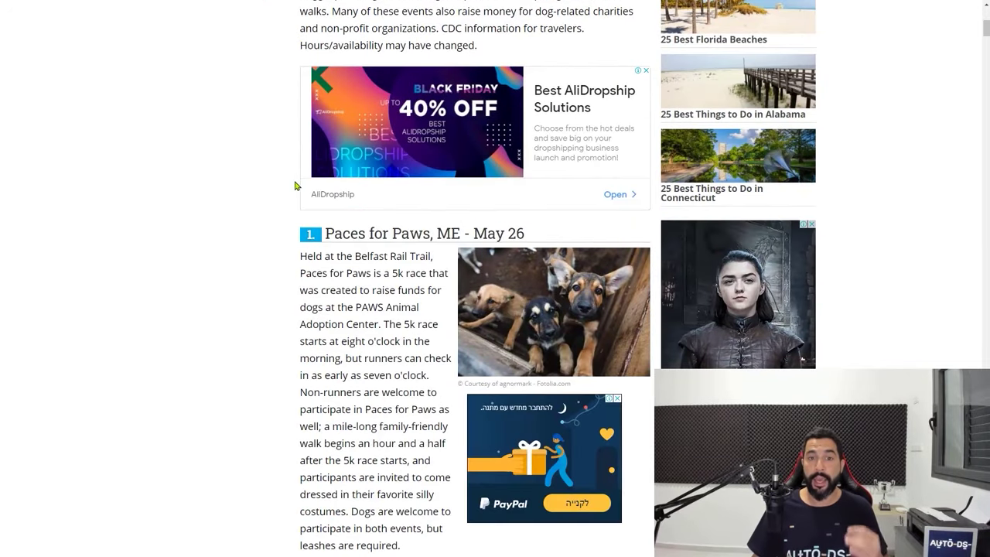
scroll(295, 186, "down", 3)
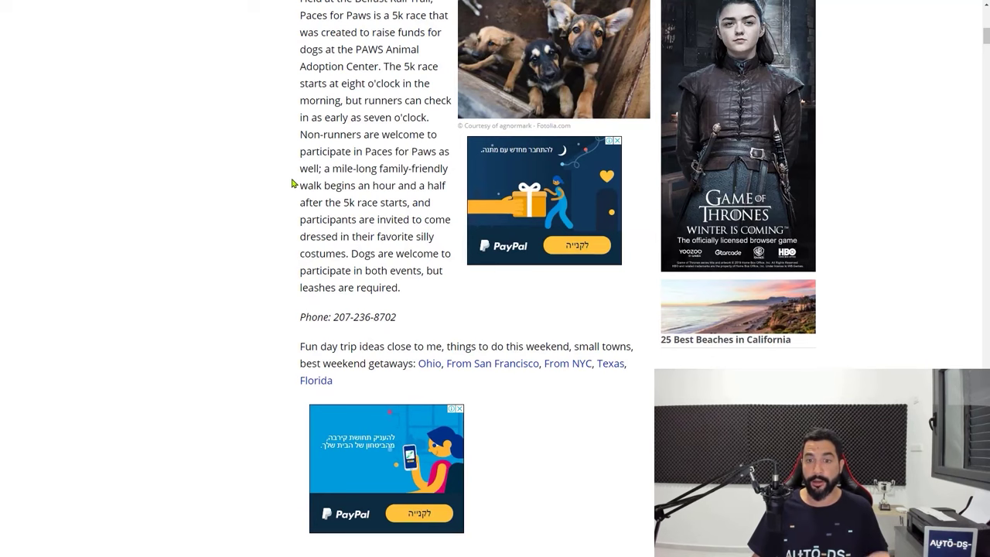
scroll(287, 186, "up", 4)
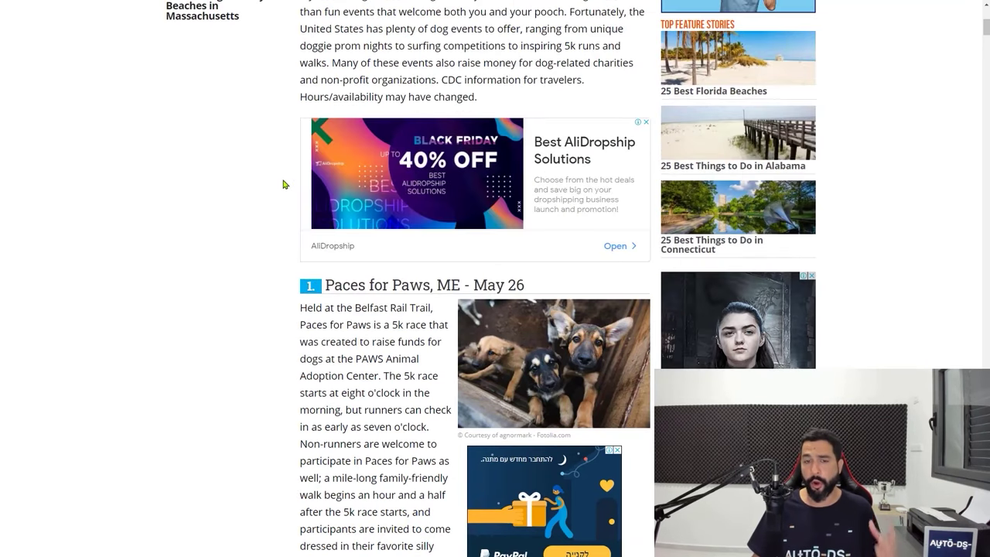
scroll(283, 184, "down", 3)
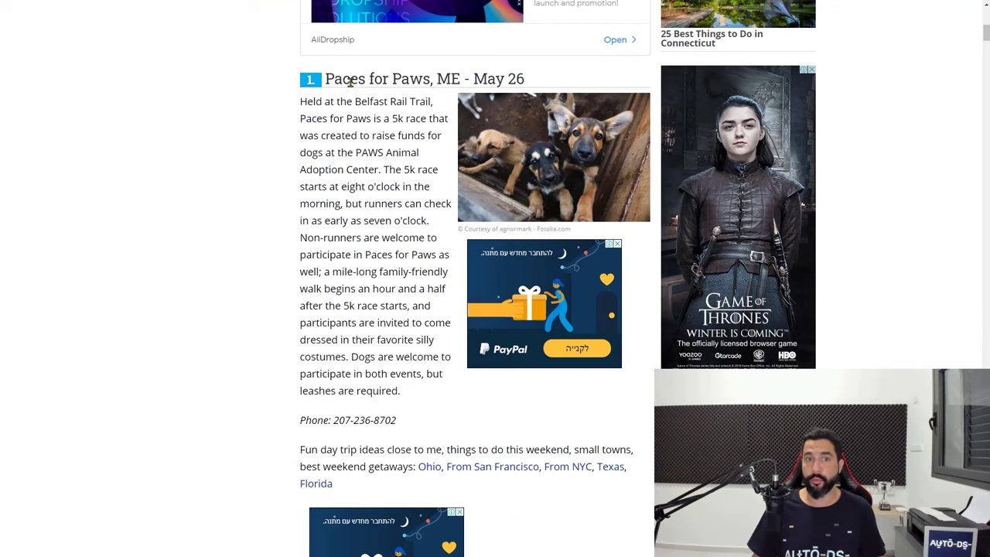
left_click_drag(347, 80, 430, 81)
right_click(401, 83)
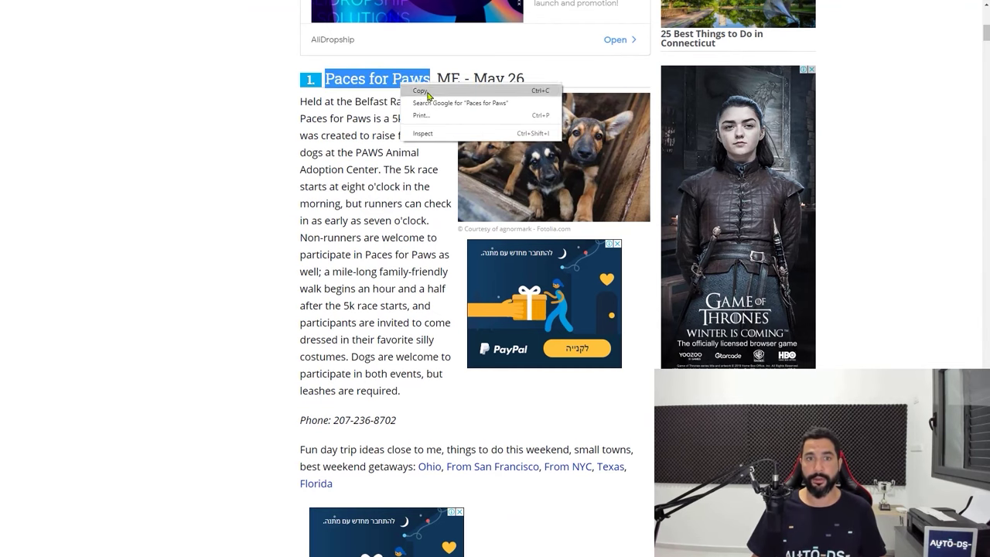
left_click(420, 90)
key("ctrl+Tab")
key("ctrl+v")
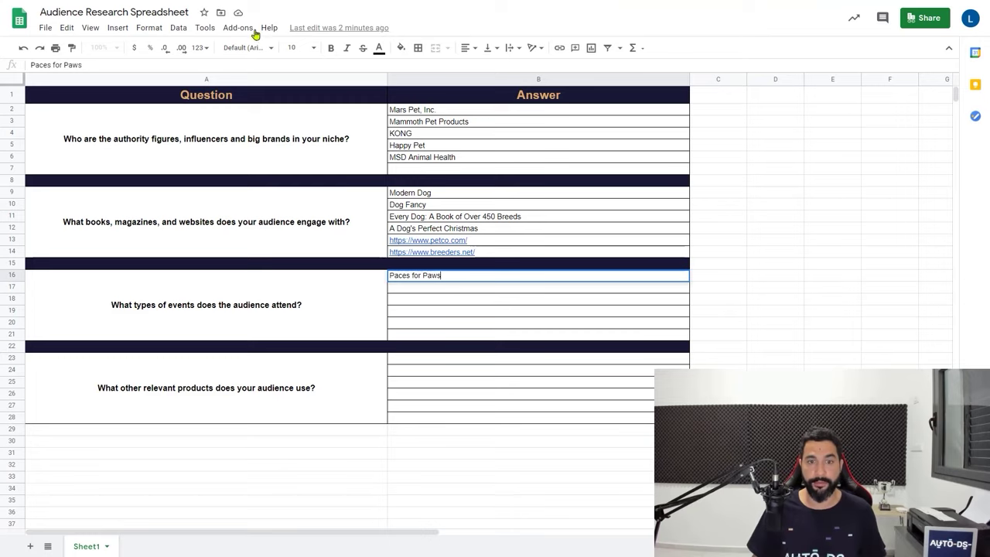
key("Return")
key("ctrl+Tab")
Add 'Puppies & Patriots 5K Run' to B17
scroll(346, 138, "down", 3)
scroll(345, 137, "down", 5)
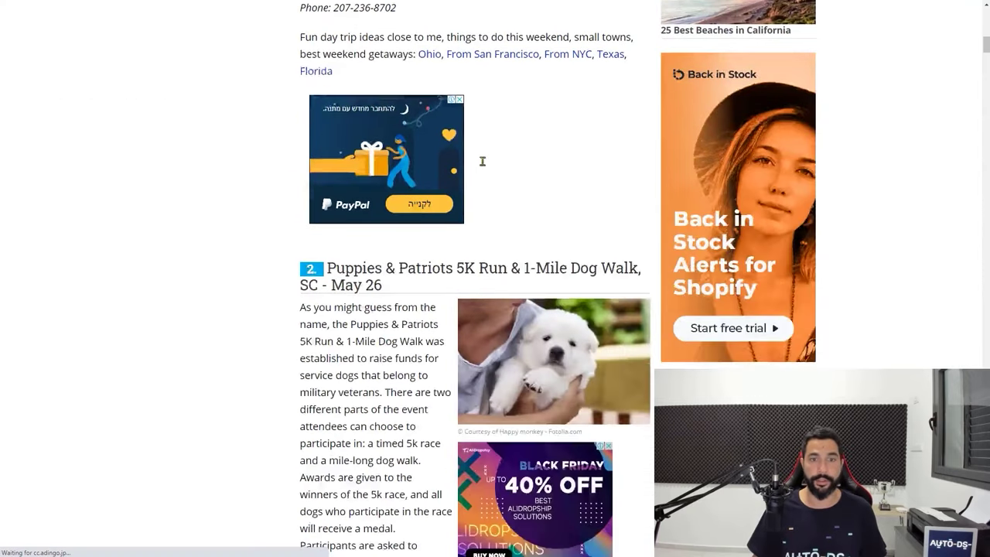
double_click(345, 109)
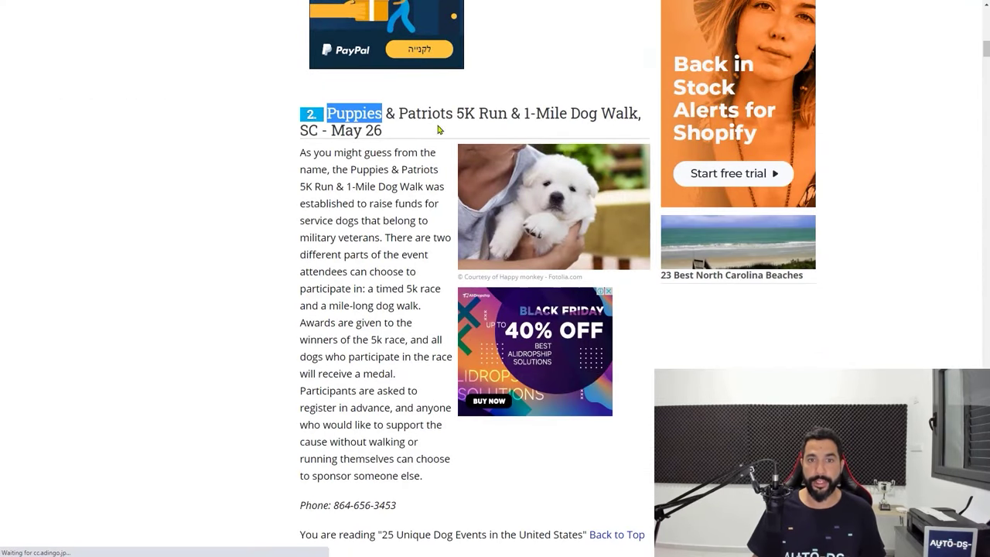
left_click(482, 113, "shift")
key("ctrl+c")
key("ctrl+Tab")
key("ctrl+v")
key("ctrl+Tab")
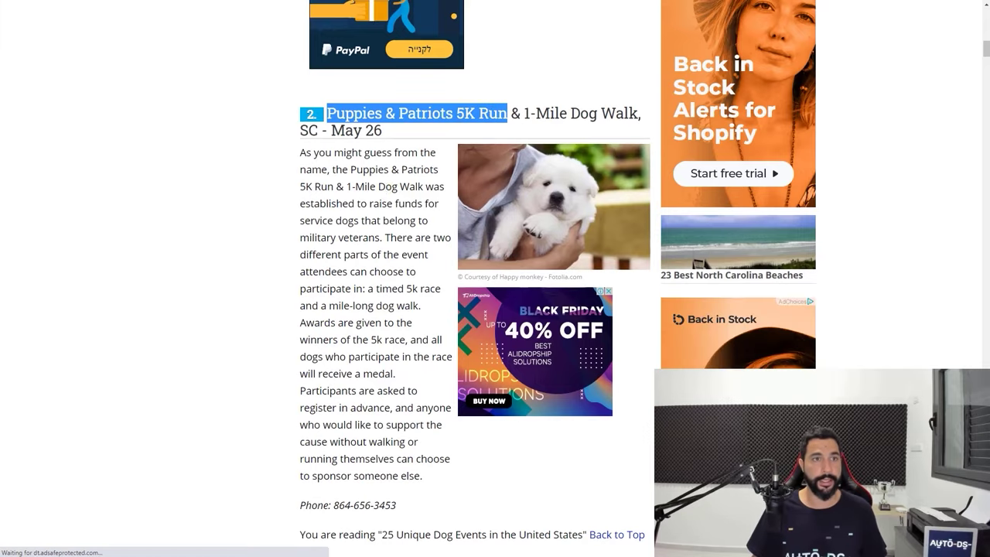
Add 'Clarence Bark in the Park' to B18
scroll(382, 189, "down", 6)
scroll(382, 189, "down", 3)
left_click_drag(327, 115, 501, 116)
right_click(495, 118)
left_click(515, 126)
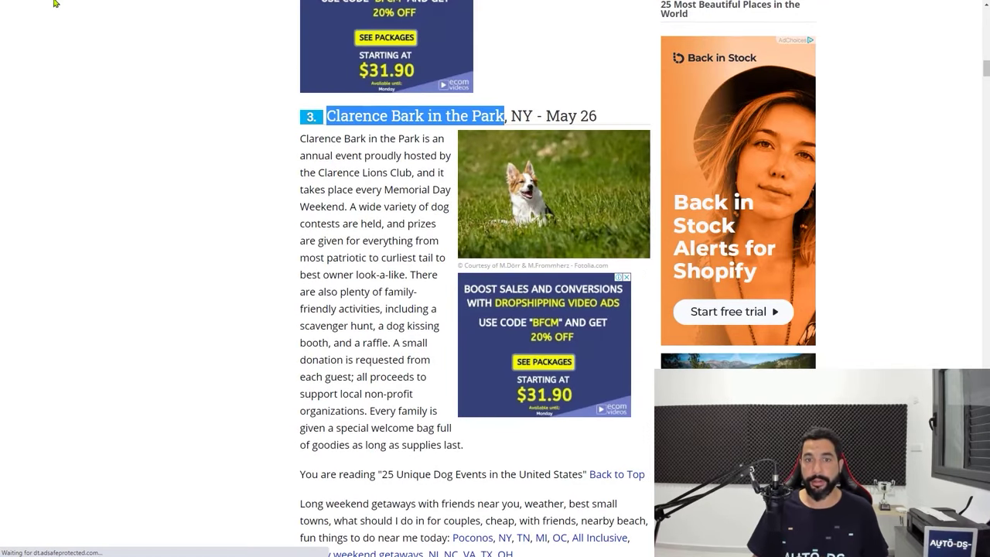
key("ctrl+Tab")
key("ctrl+v")
key("Down")
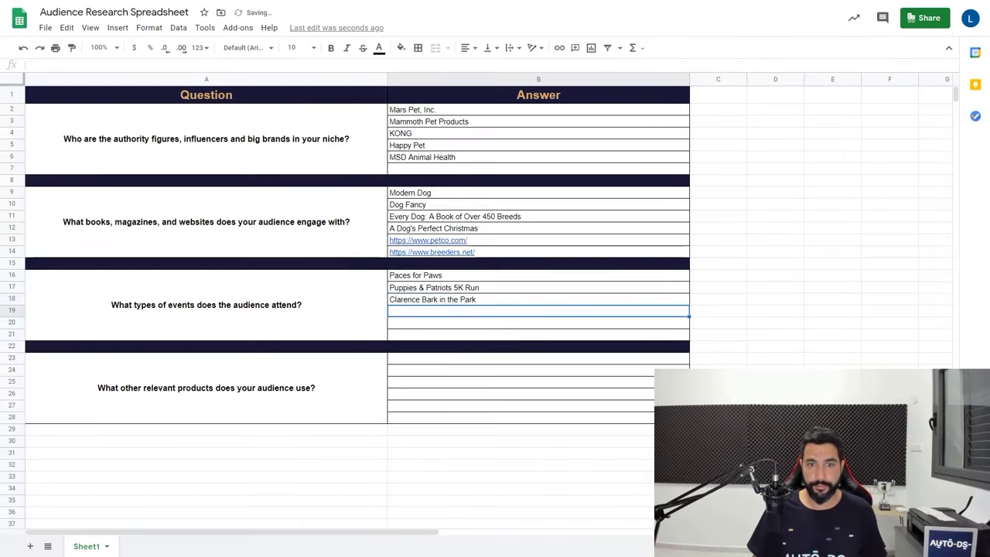
key("ctrl+Tab")
Add 'Rescue Run' to B19
scroll(380, 210, "down", 5)
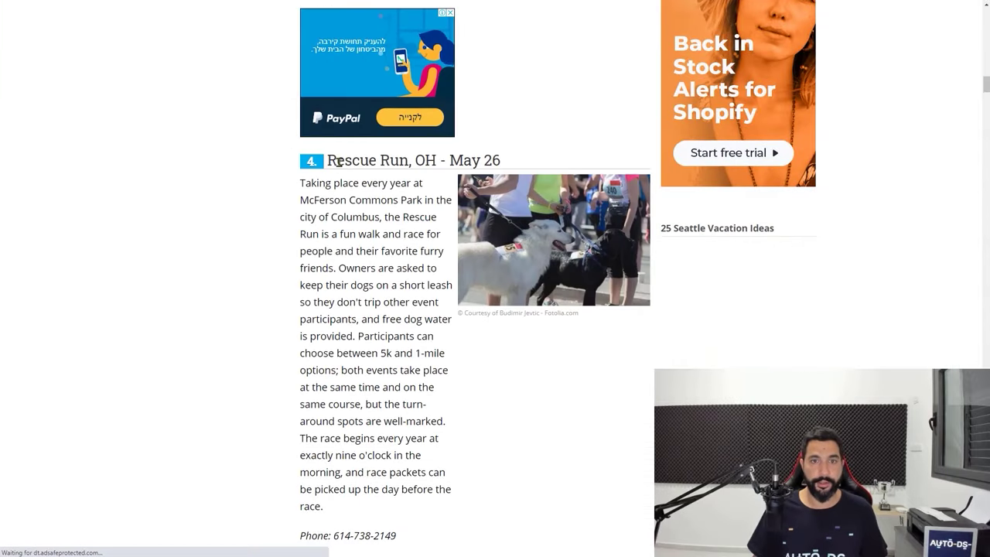
left_click_drag(327, 160, 392, 163)
right_click(392, 163)
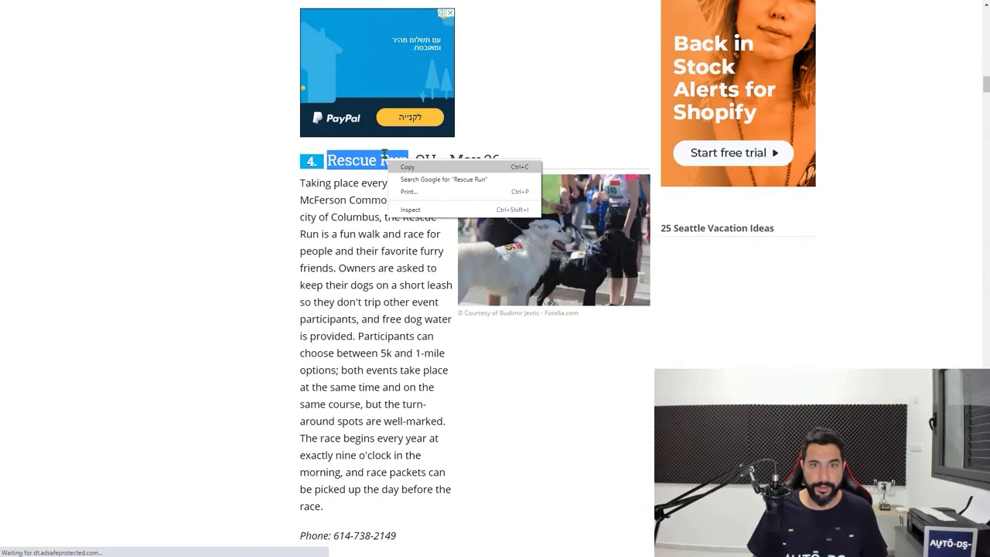
left_click(404, 172)
key("ctrl+Tab")
key("ctrl+v")
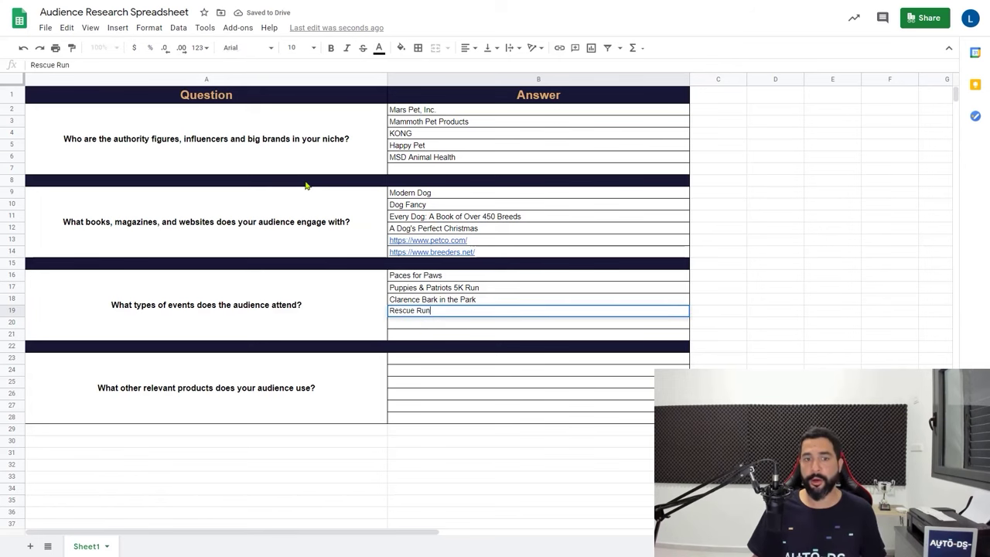
key("Return")
key("ctrl+Tab")
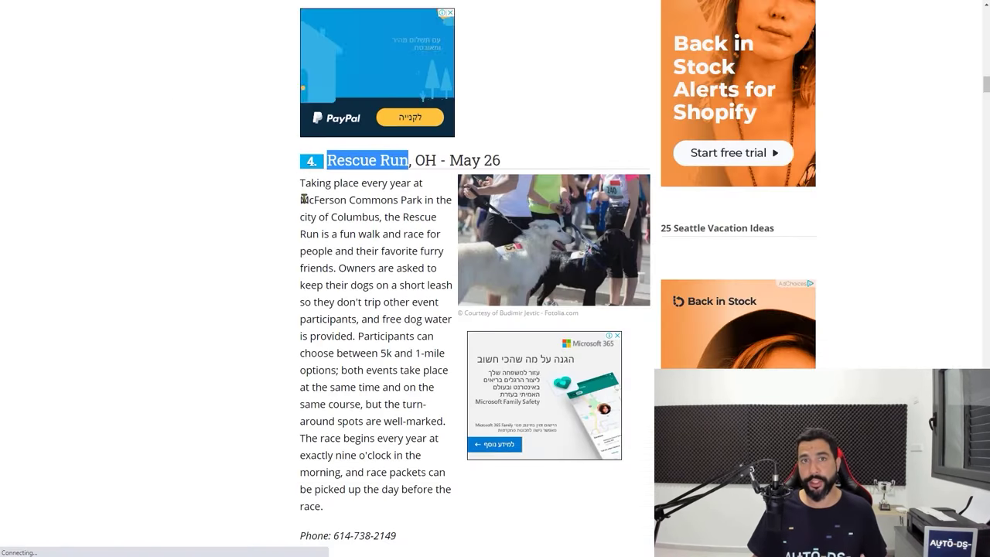
Add 'Furry Skurry' to B20
scroll(303, 178, "down", 5)
scroll(298, 219, "down", 3)
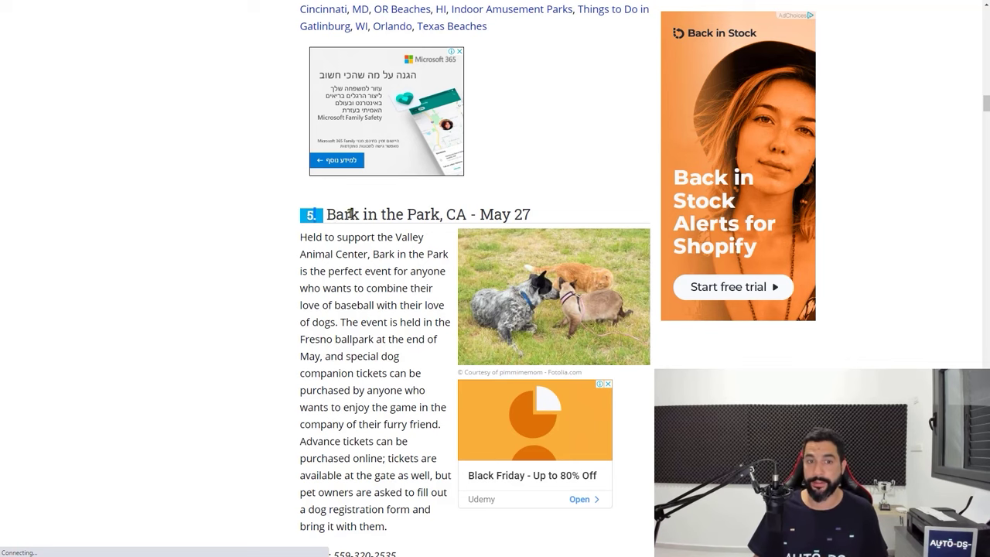
double_click(347, 215)
scroll(364, 194, "down", 8)
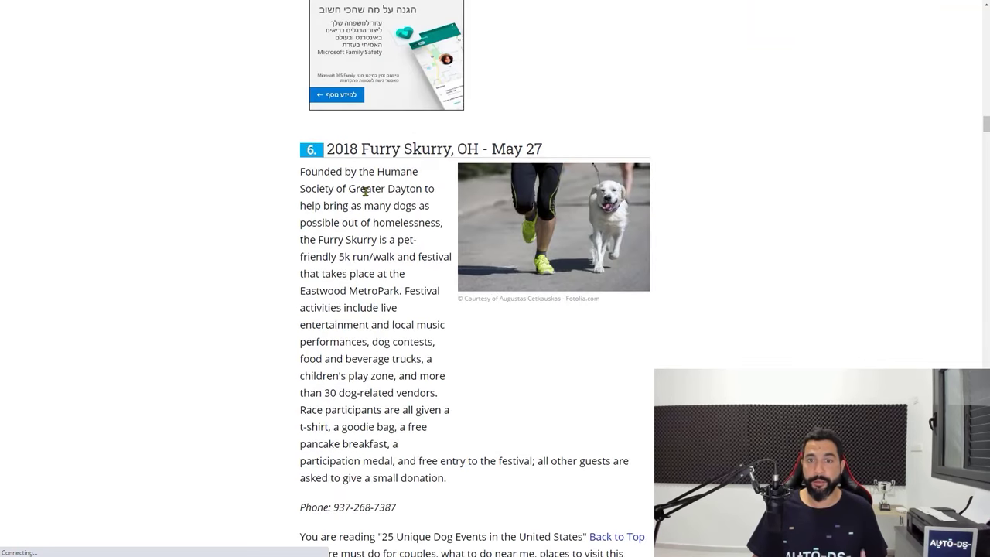
scroll(387, 167, "down", 3)
scroll(377, 160, "up", 1)
scroll(377, 160, "up", 2)
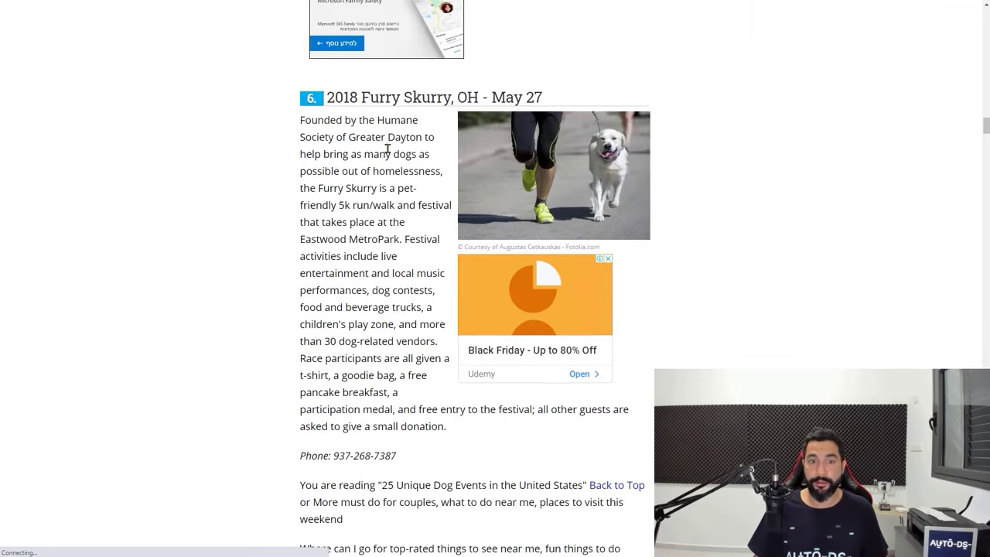
double_click(384, 98)
left_click_drag(384, 98, 420, 96)
right_click(421, 96)
key("Escape")
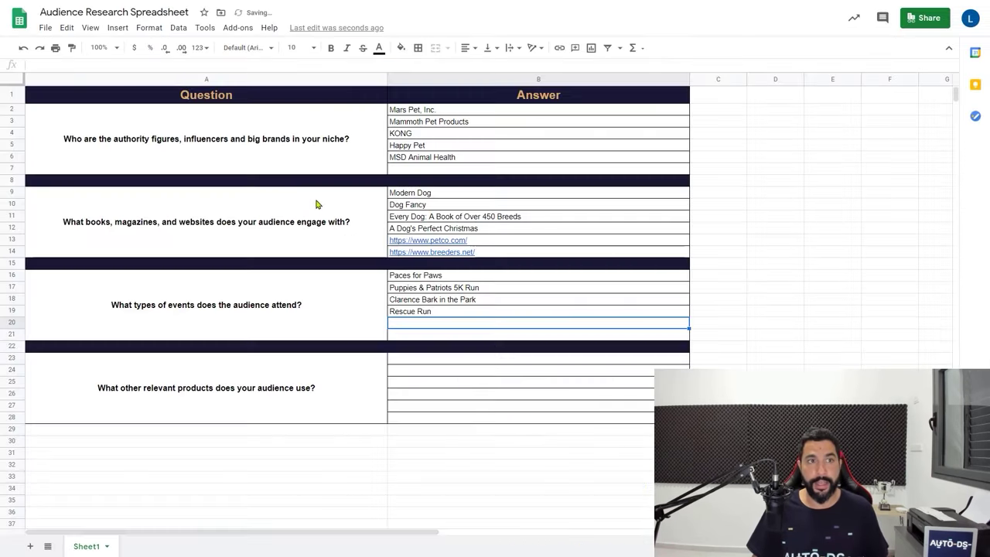
double_click(406, 322)
key("ctrl+v")
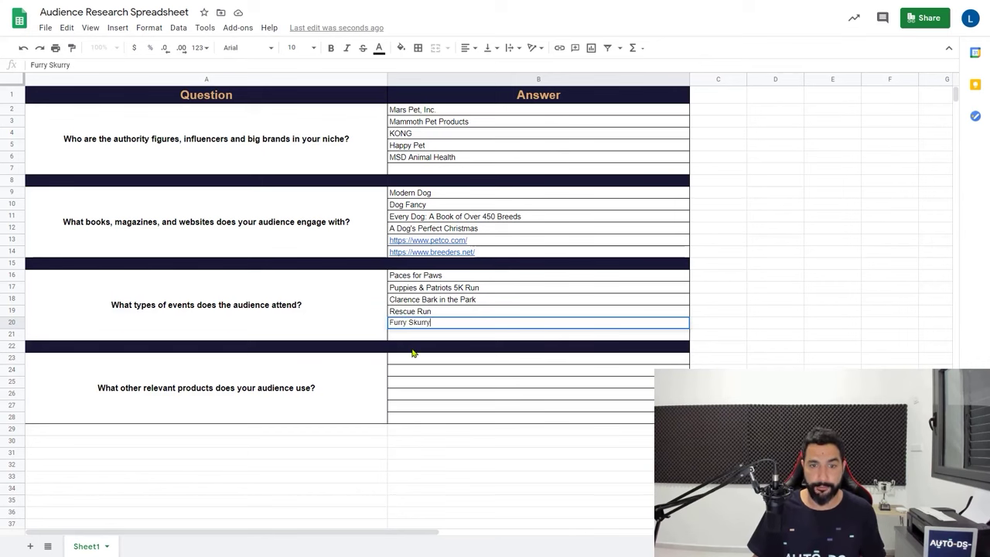
key("Return")
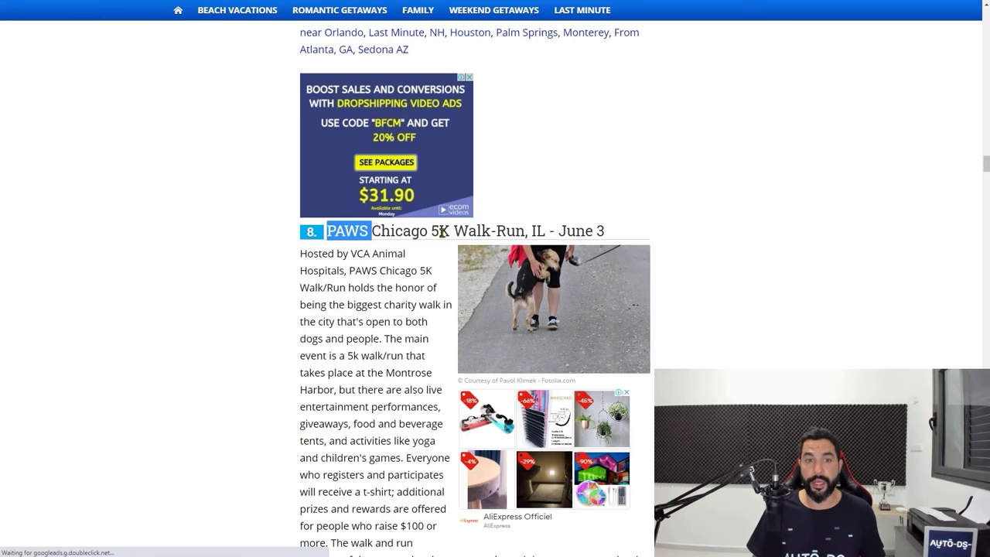
Copy 'PAWS Chicago 5K Walk-Run' as the sixth event answer
left_click_drag(441, 230, 513, 236)
right_click(513, 236)
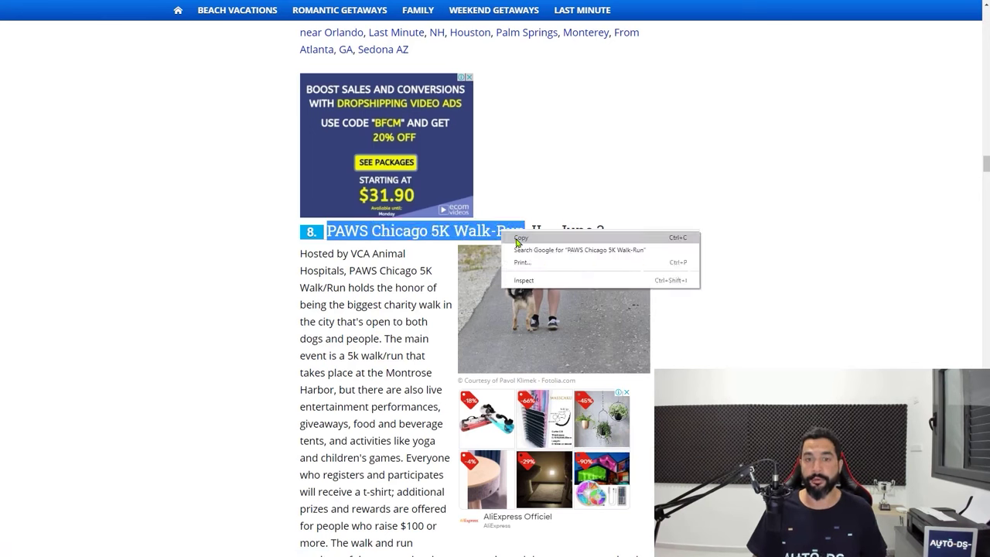
left_click(520, 239)
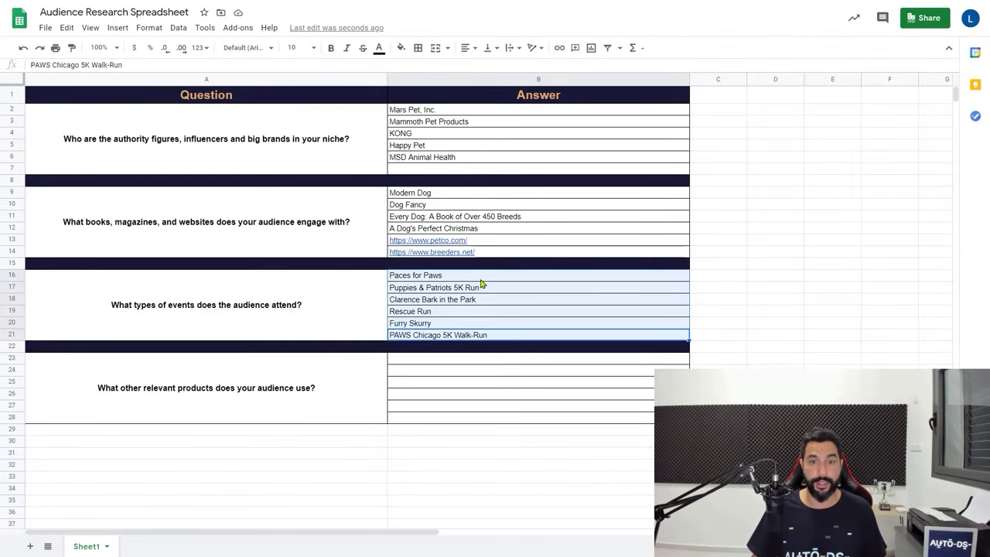
left_click(356, 392)
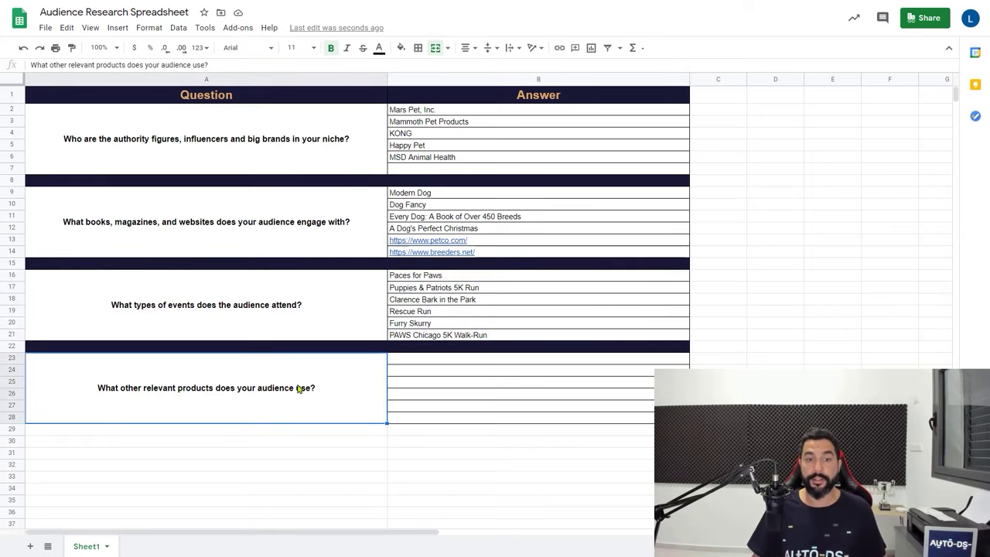
left_click(432, 278)
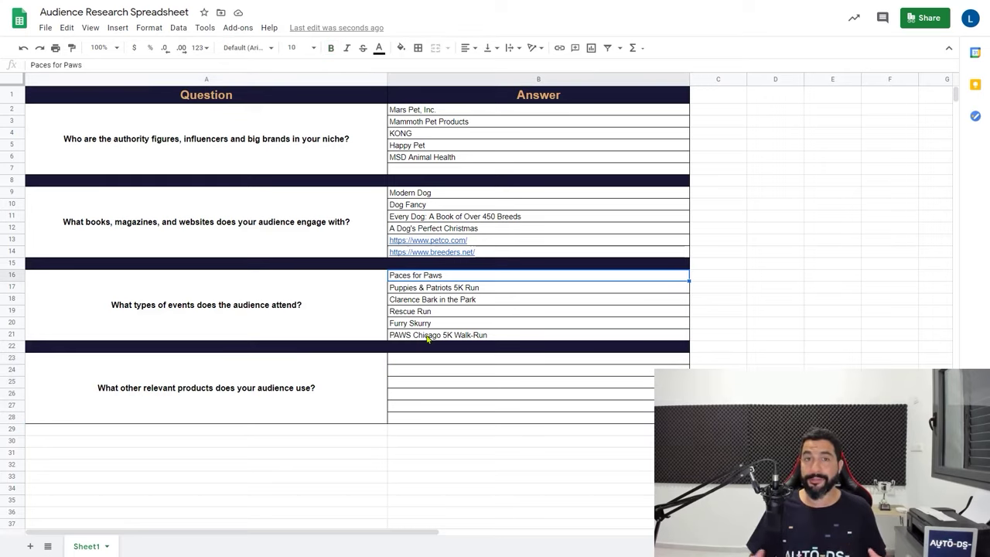
left_click(448, 302)
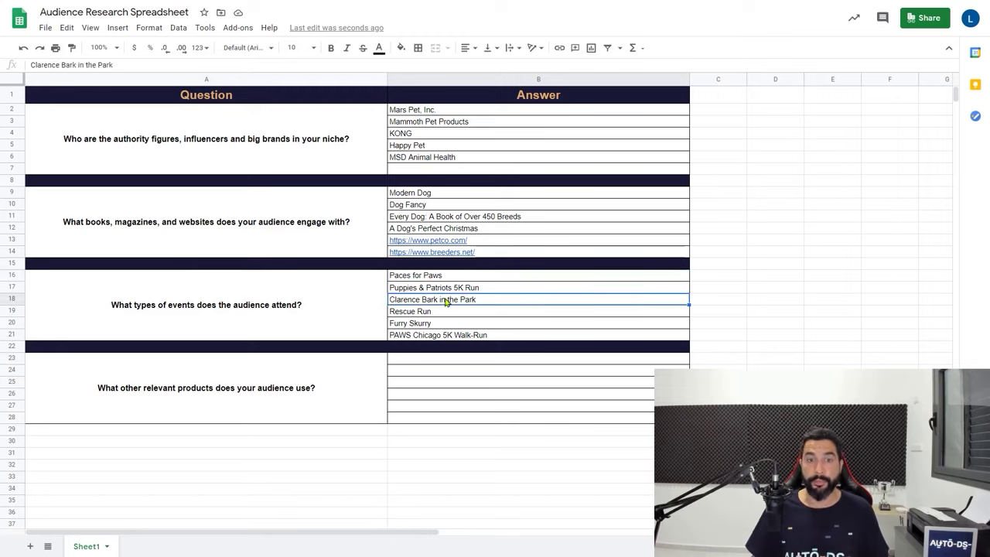
left_click(453, 290)
left_click(453, 278)
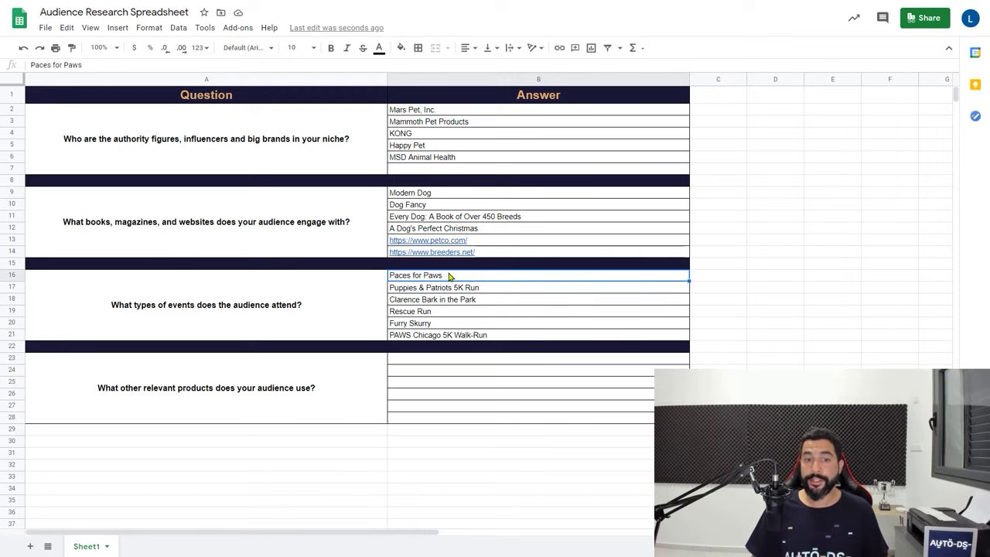
left_click(453, 194)
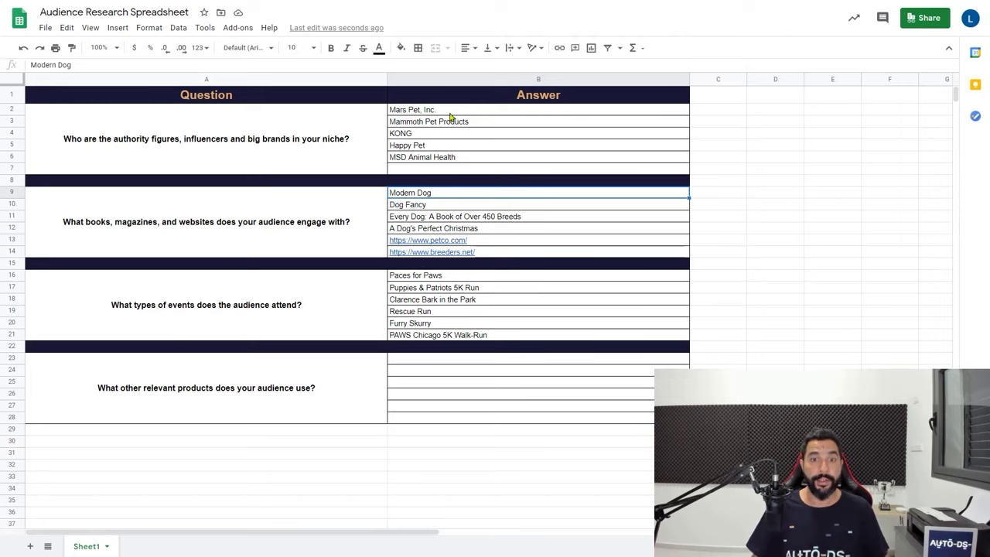
left_click_drag(460, 282, 460, 333)
left_click(425, 359)
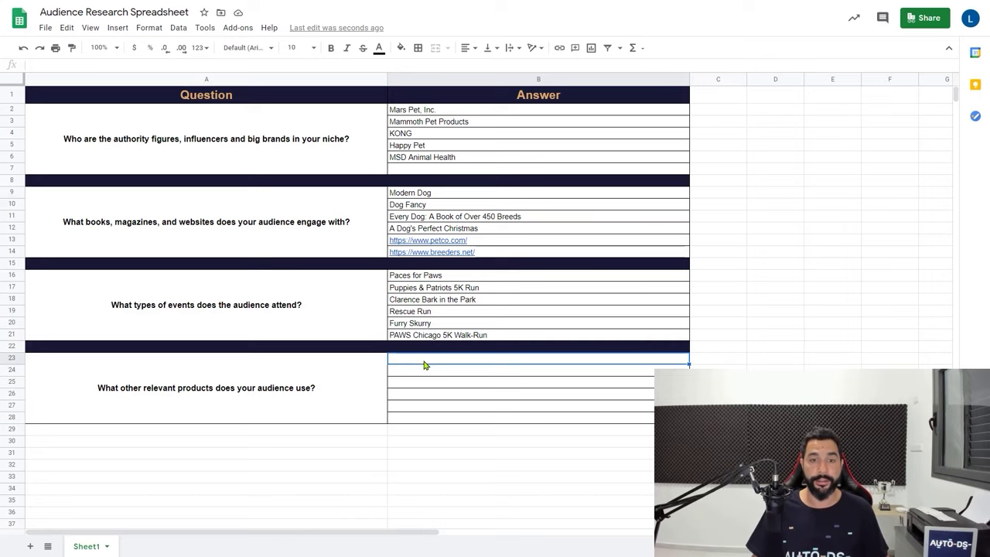
left_click(433, 205)
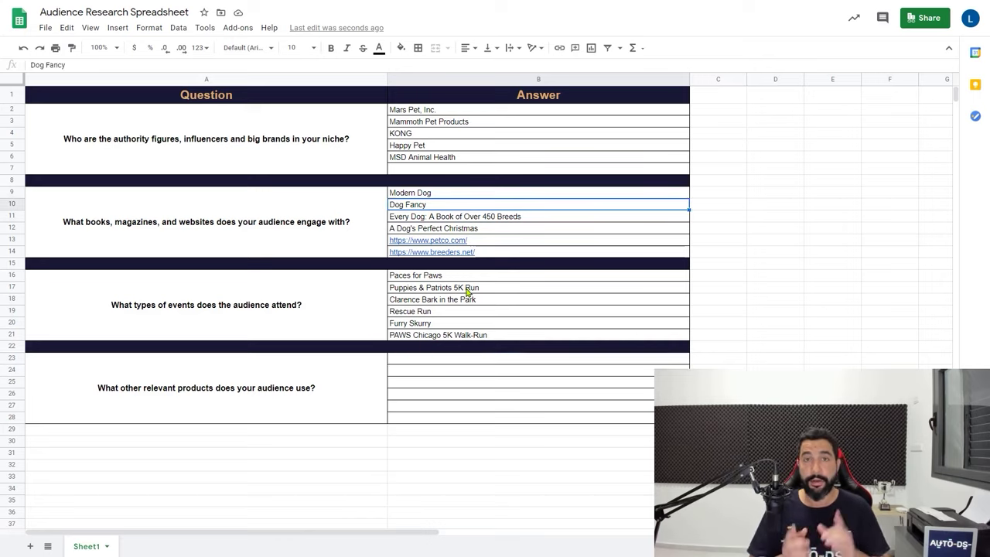
left_click(155, 406)
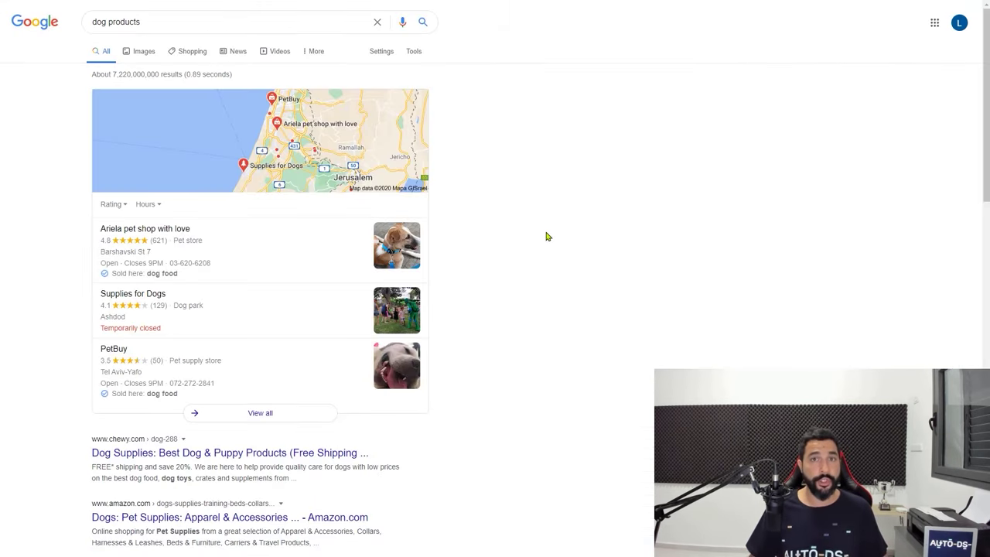
Enter Dog food, Dog Toys and Dog Vet as product answers in B23:B25
scroll(546, 236, "down", 2)
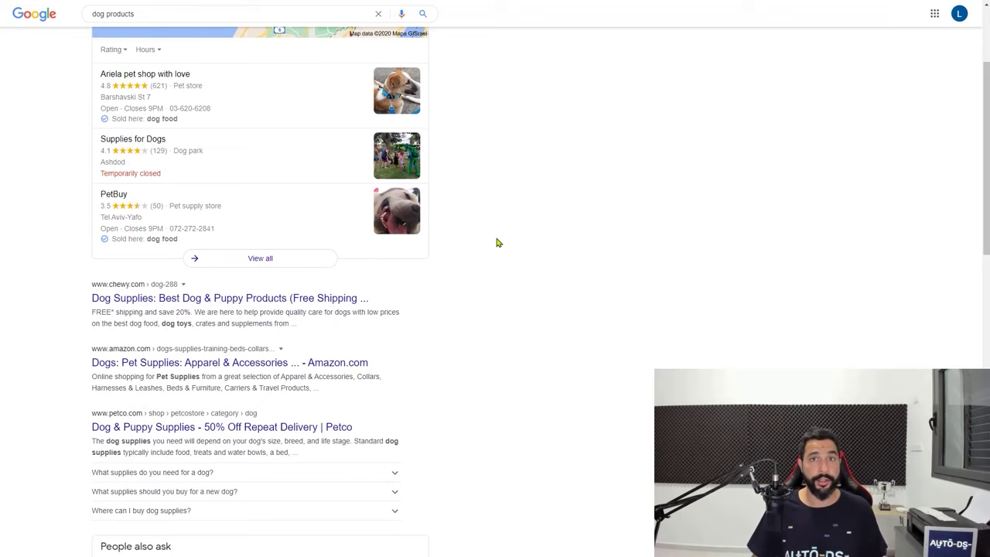
scroll(497, 242, "down", 2)
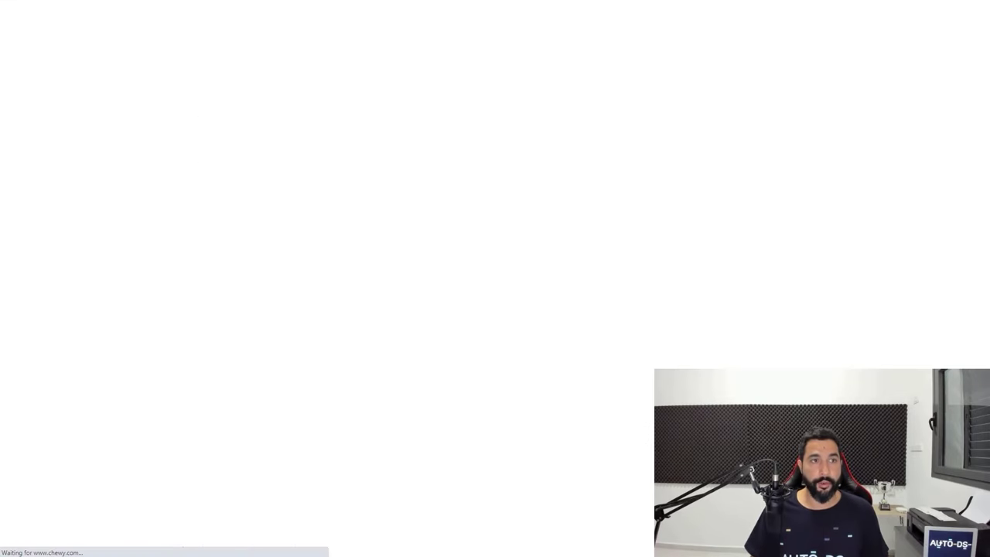
scroll(488, 139, "down", 3)
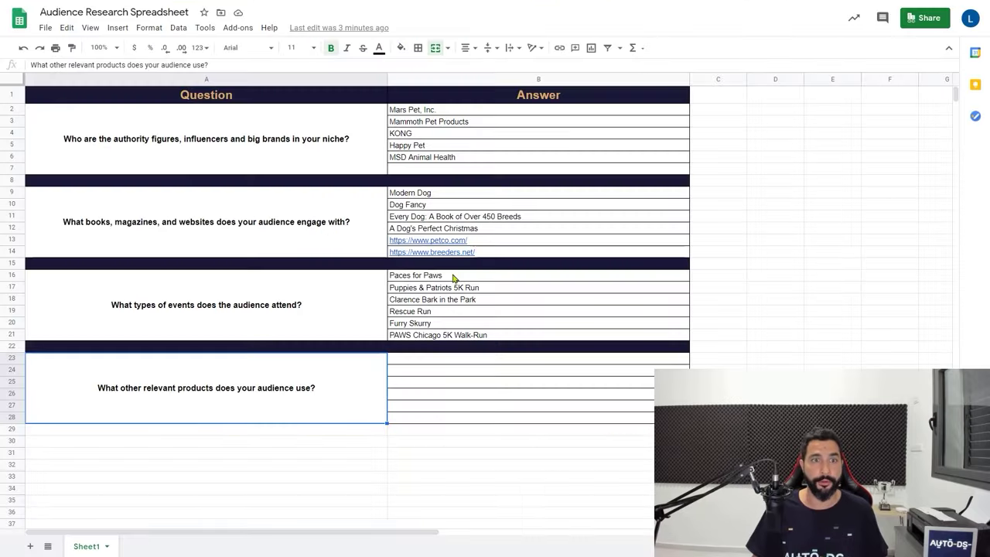
left_click(400, 358)
type("Dog food")
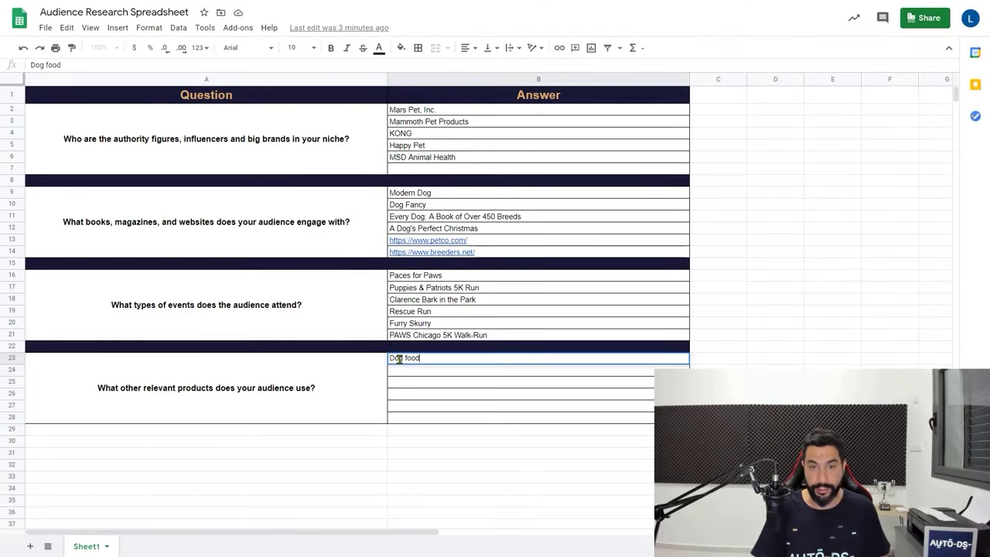
key("Return")
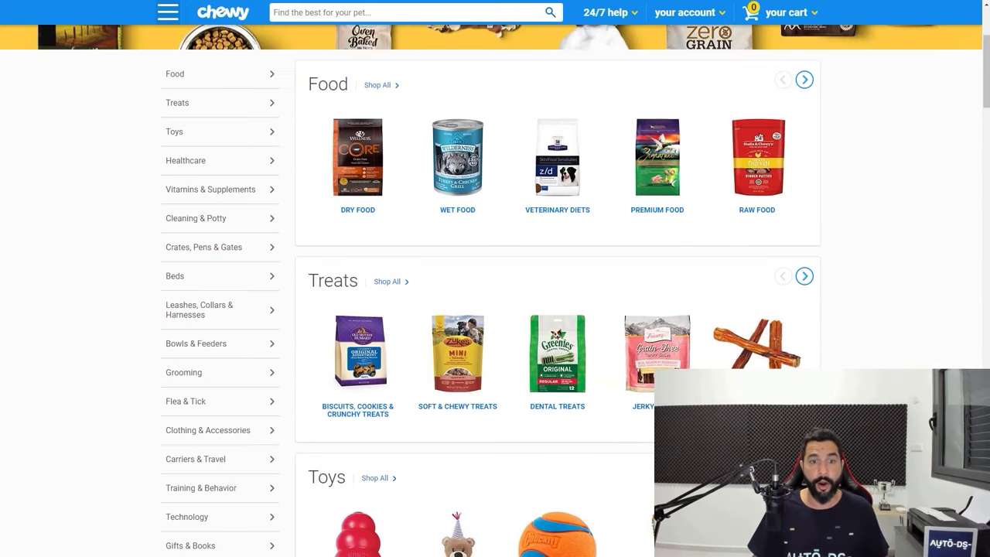
scroll(400, 219, "down", 2)
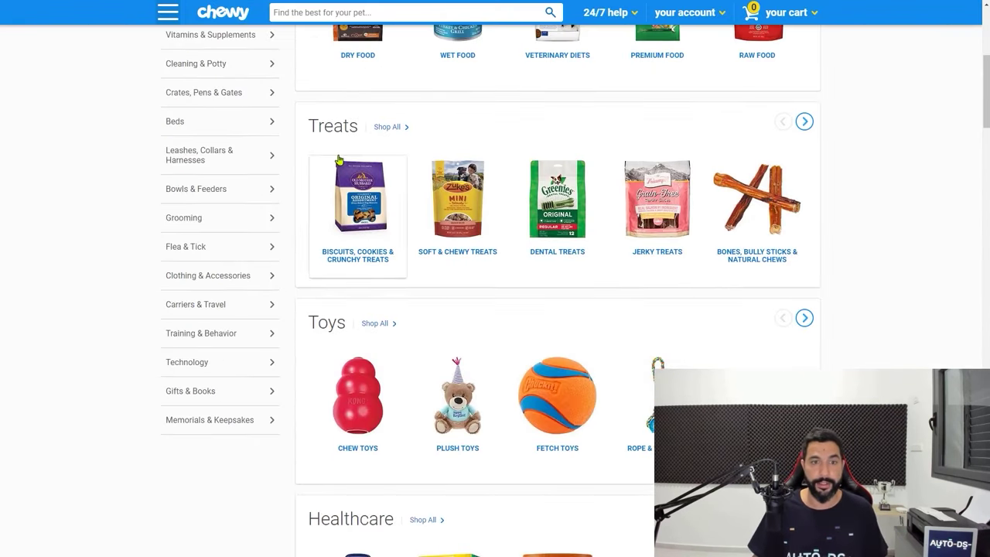
scroll(328, 126, "up", 1)
scroll(375, 197, "down", 1)
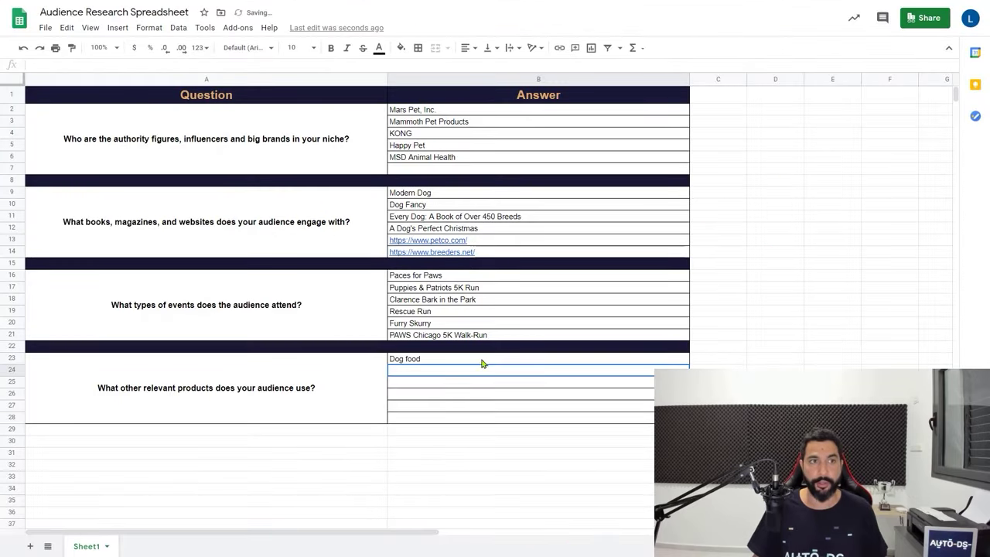
type("Dog Toys")
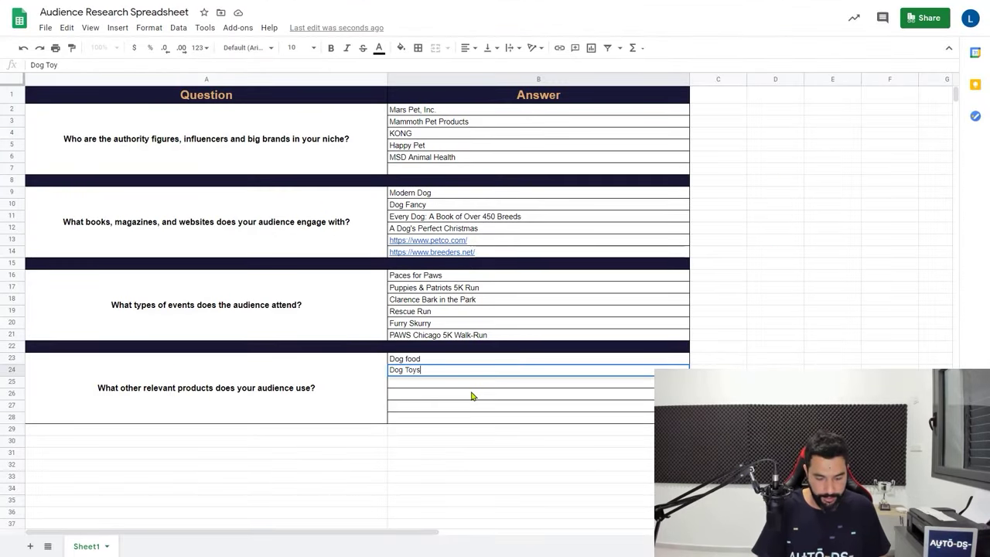
key("Return")
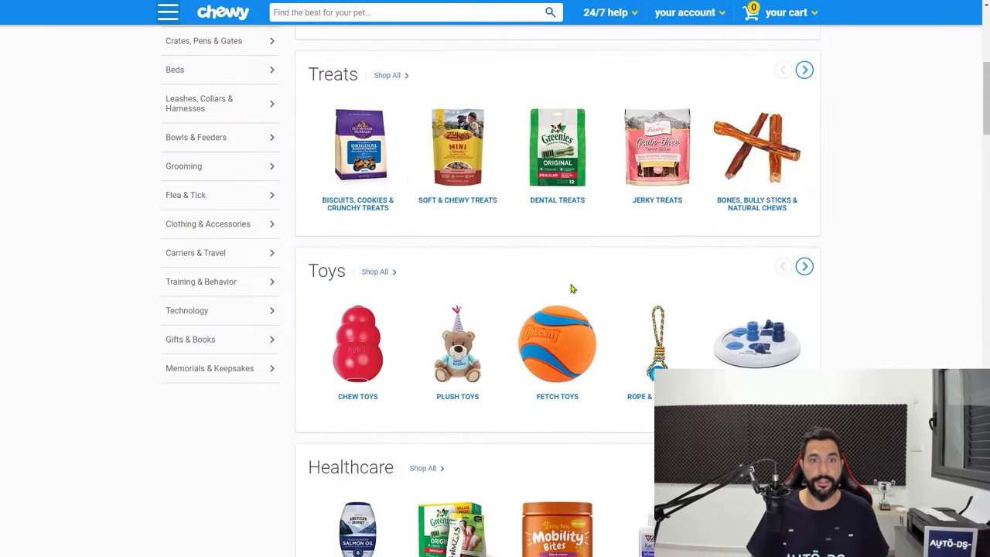
scroll(570, 287, "down", 3)
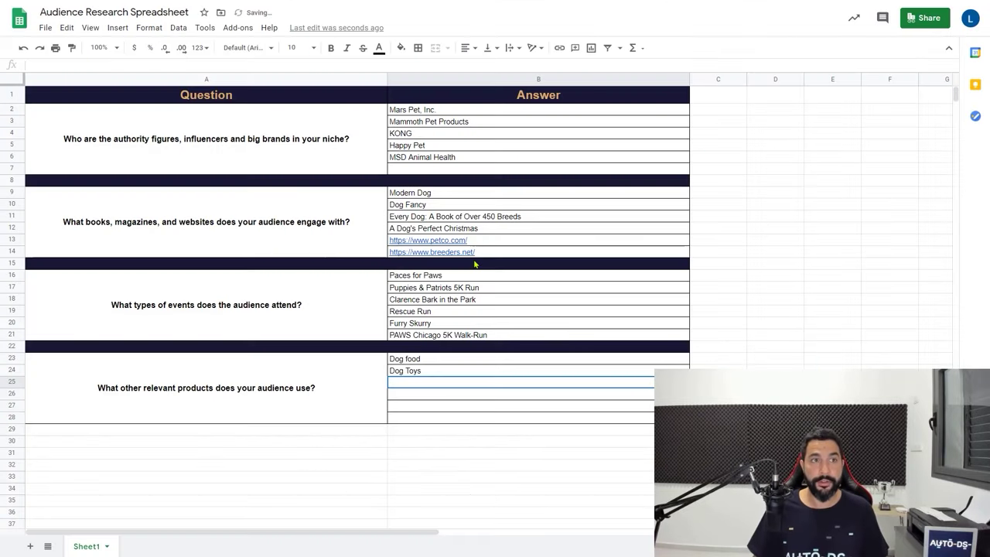
type("Dog ")
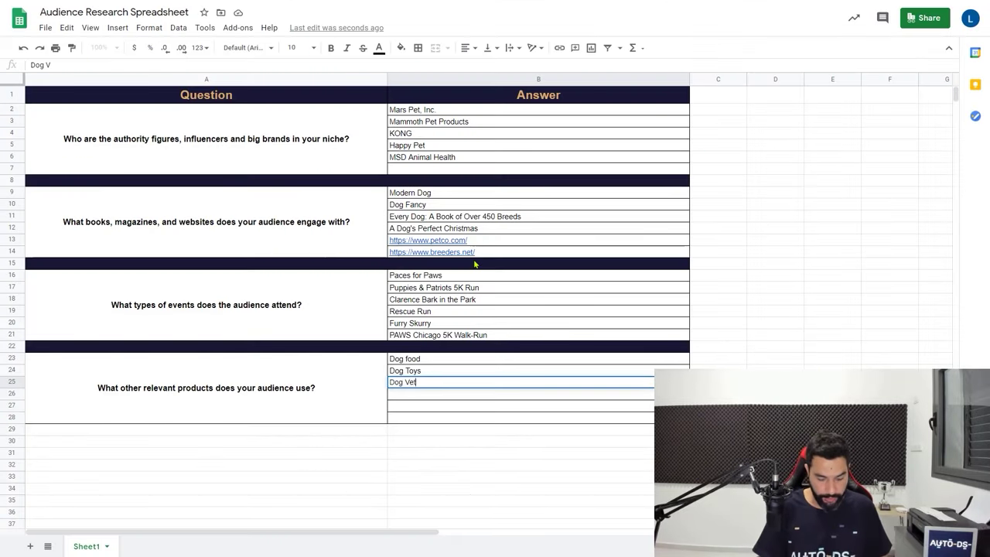
type("Vet")
key("Return")
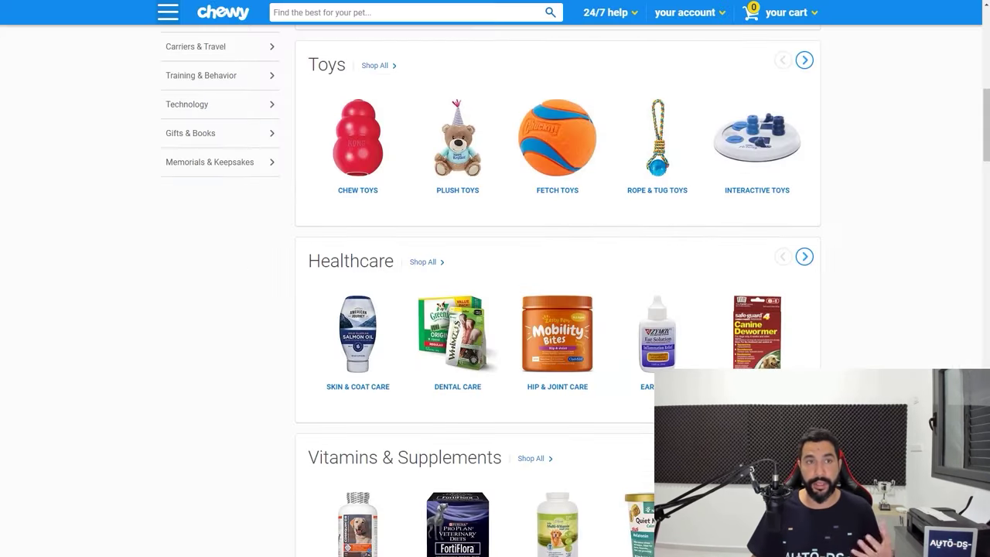
Add Dog Beds, Dog Leashes and Dog Clothes in B26:B28, then select A2:B28
scroll(394, 266, "down", 8)
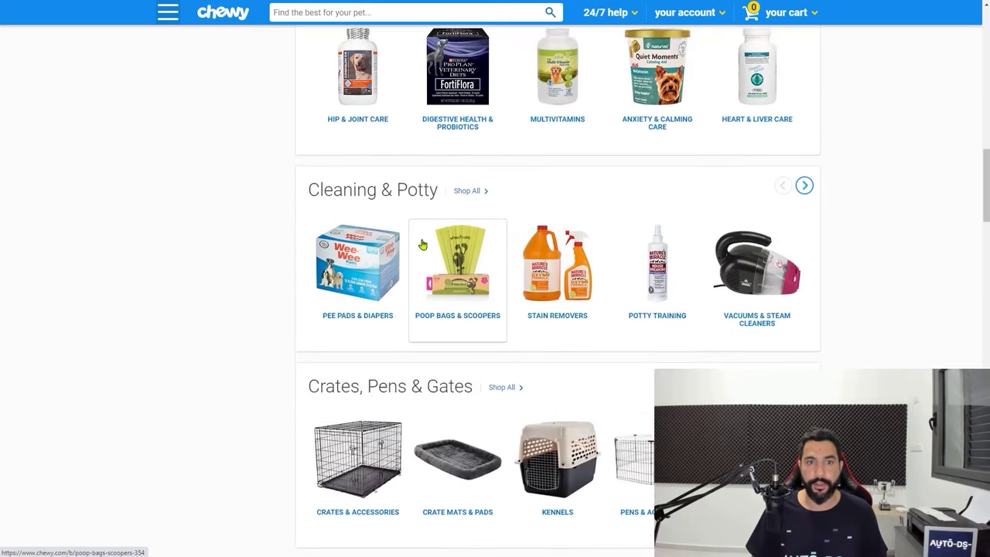
scroll(503, 186, "down", 1)
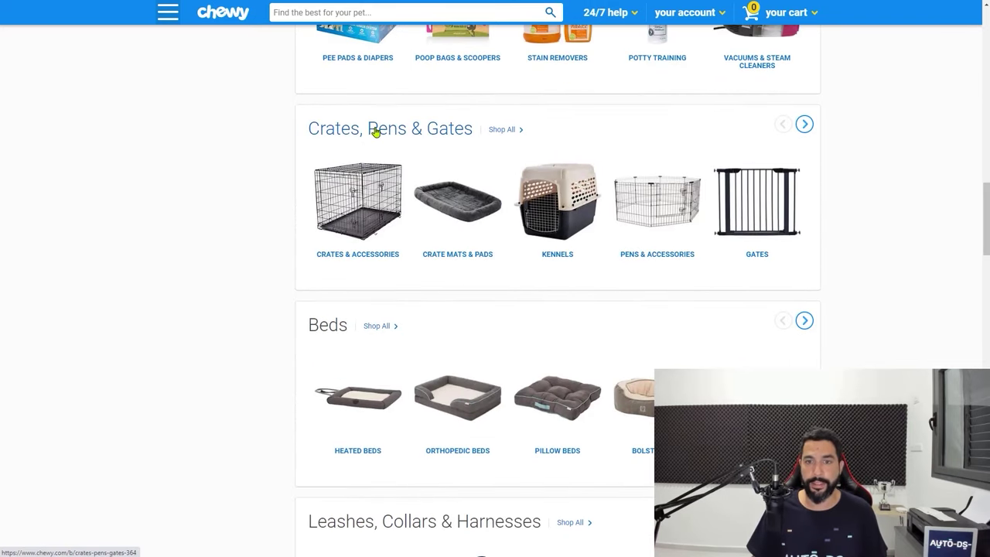
scroll(376, 132, "down", 1)
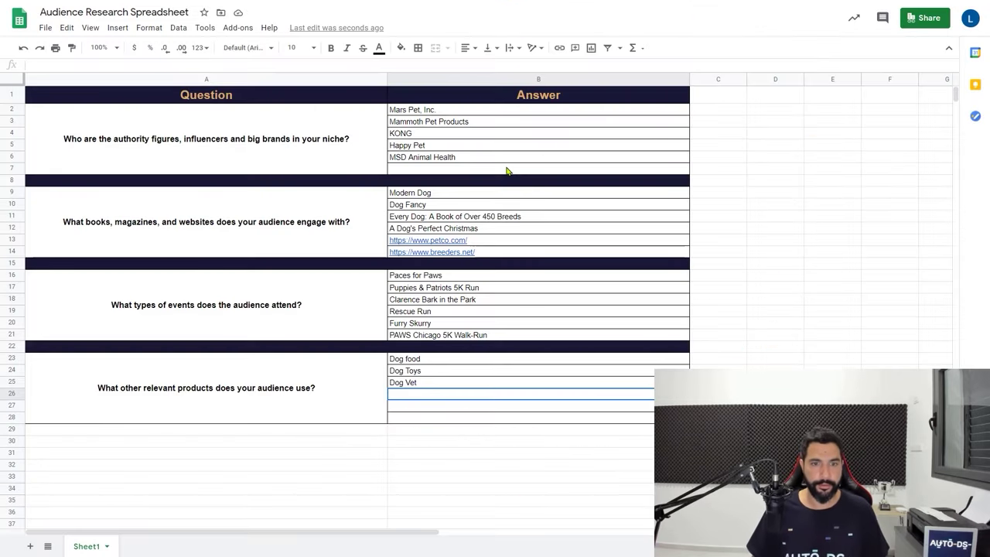
type("Dog Beds")
key("Return")
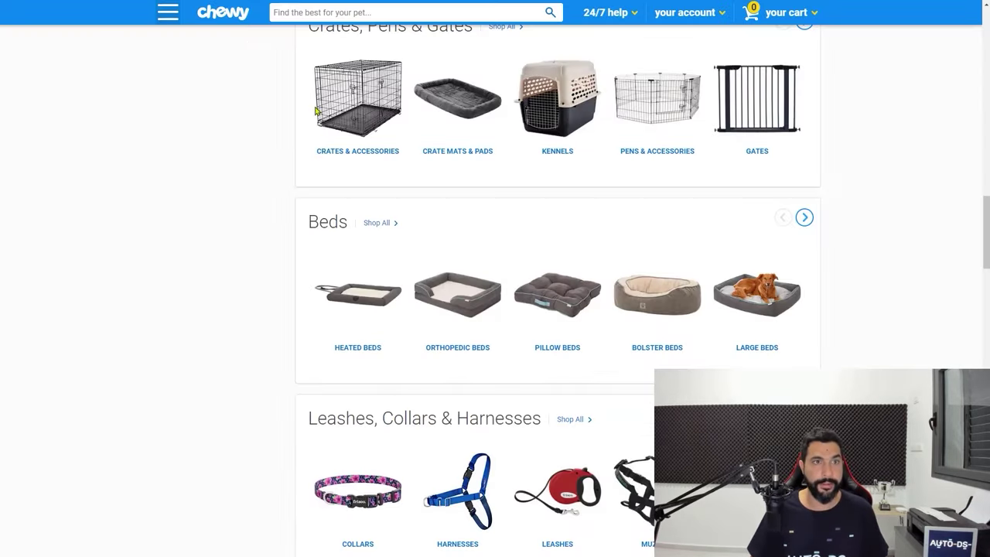
scroll(557, 310, "down", 3)
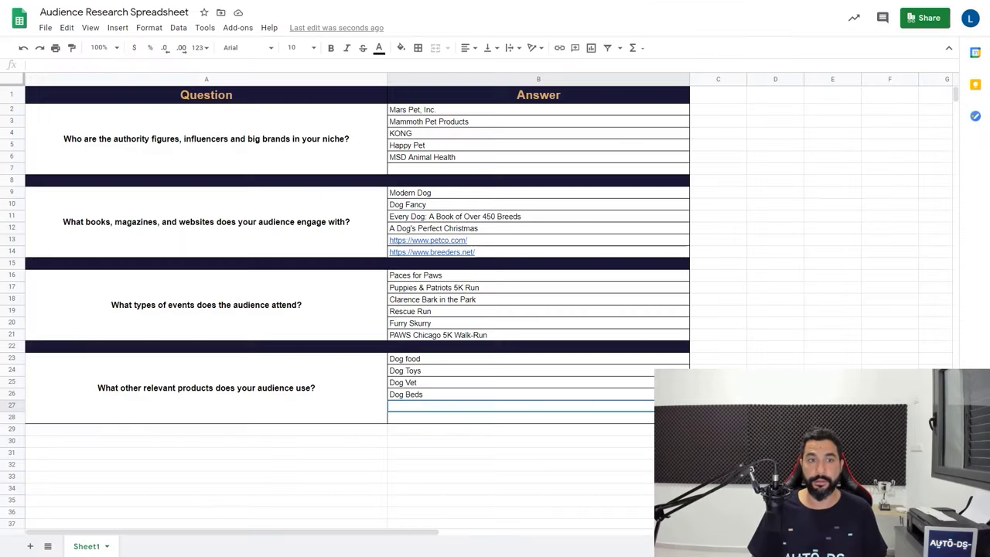
key("Return")
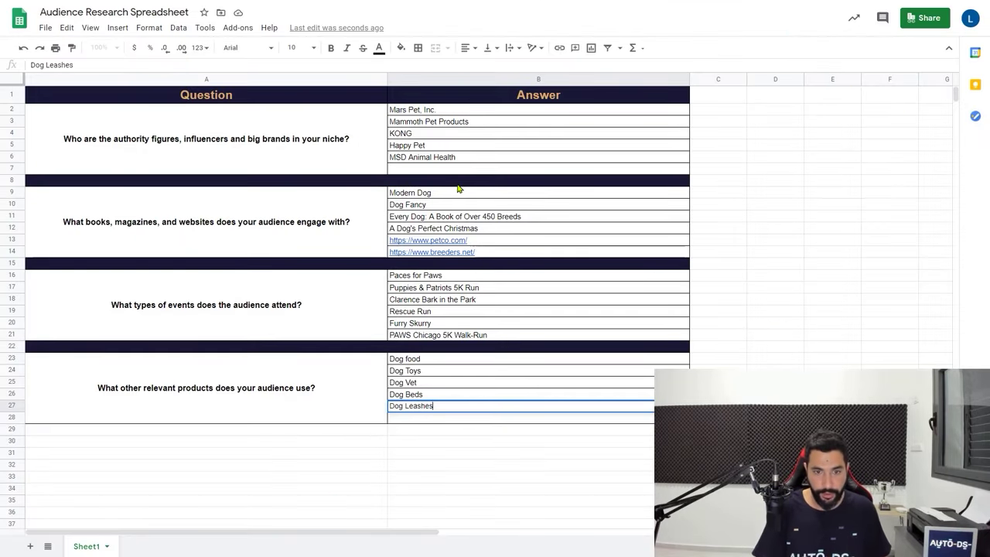
key("Return")
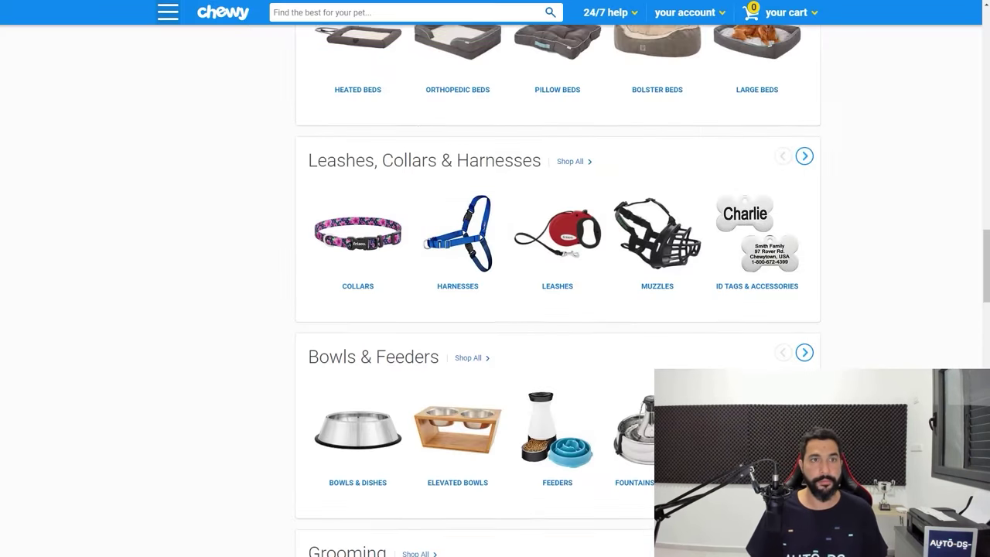
scroll(442, 231, "down", 3)
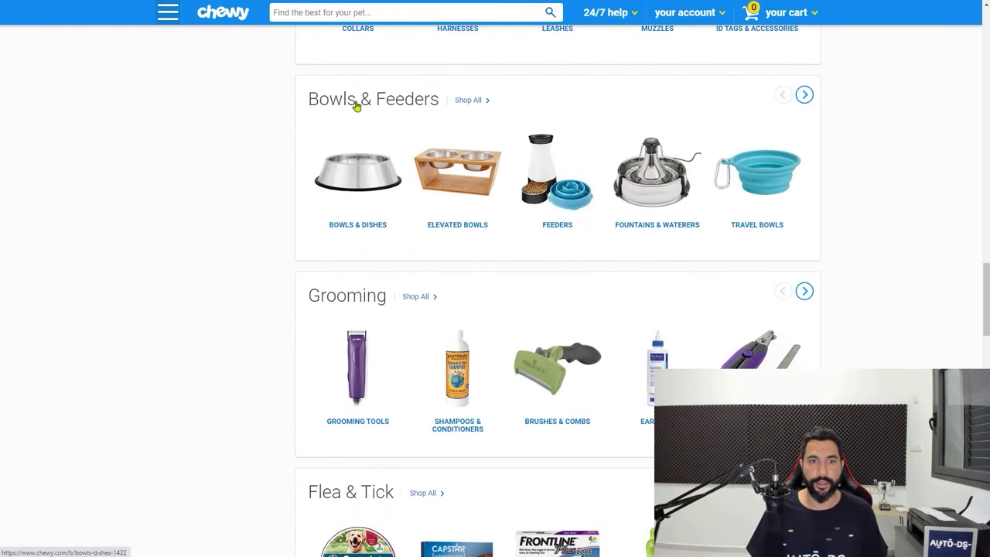
scroll(438, 151, "down", 7)
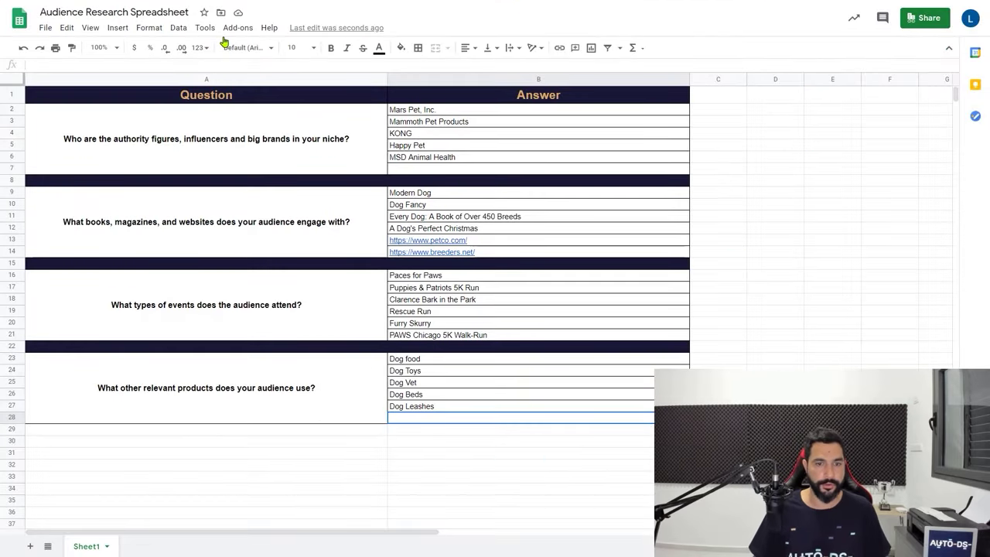
type("Dog Clot")
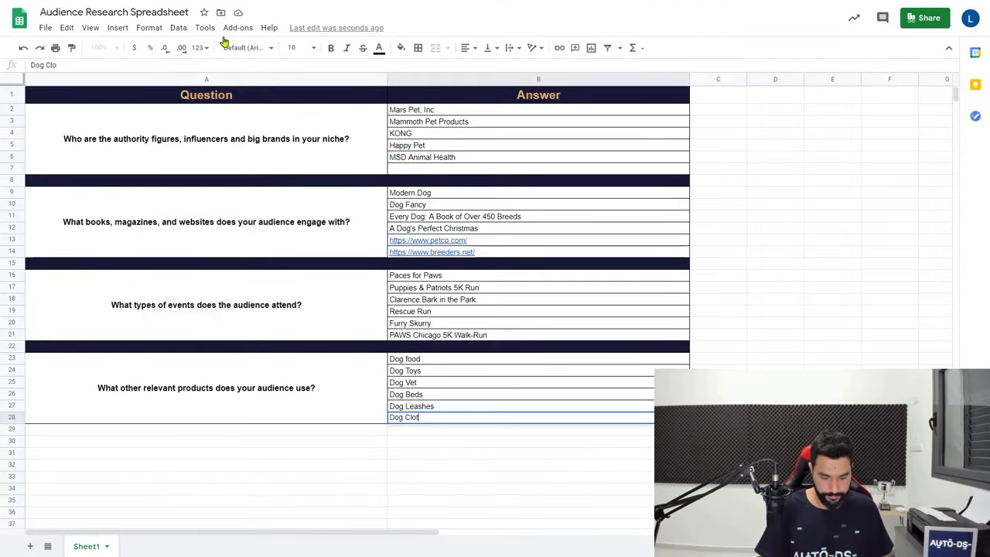
type("hes")
left_click_drag(541, 417, 581, 126)
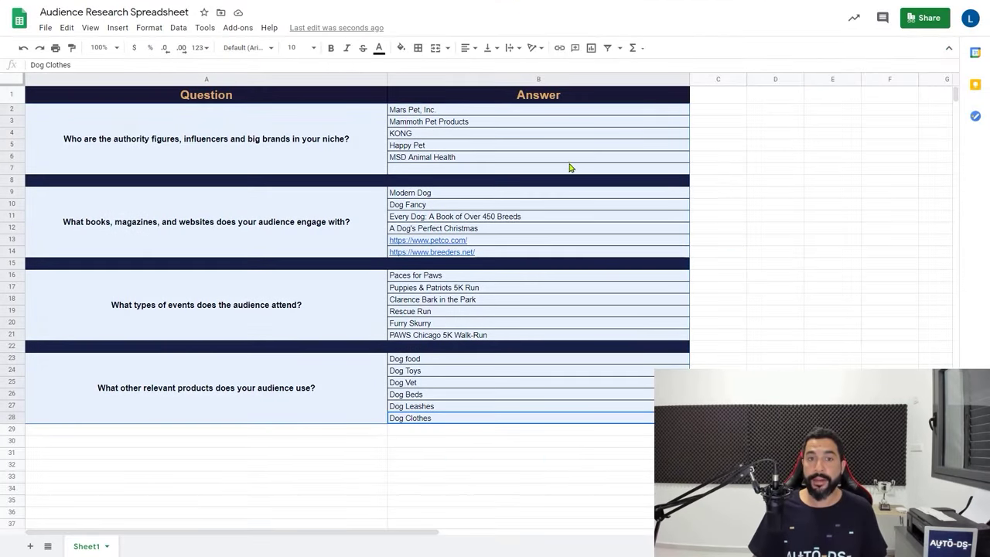
left_click(745, 180)
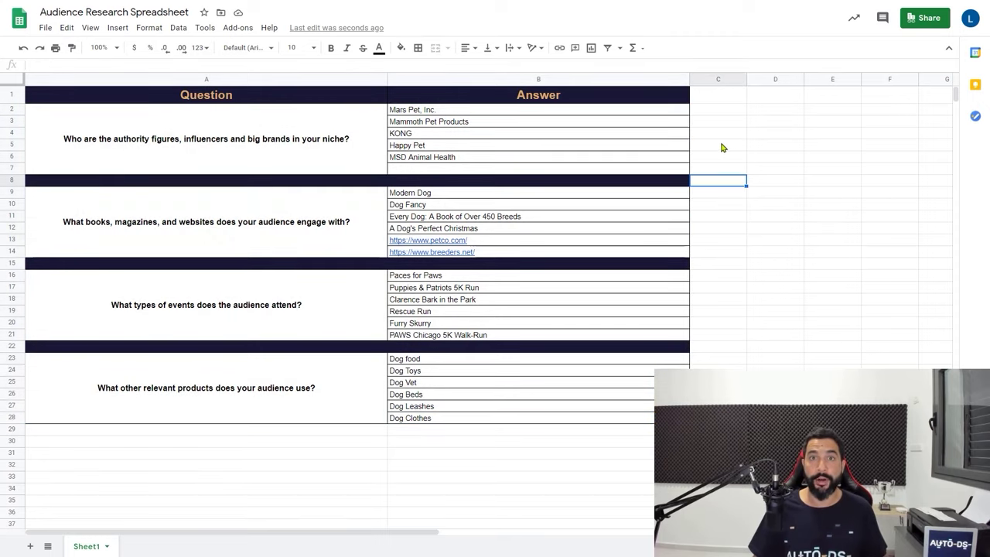
left_click(720, 147)
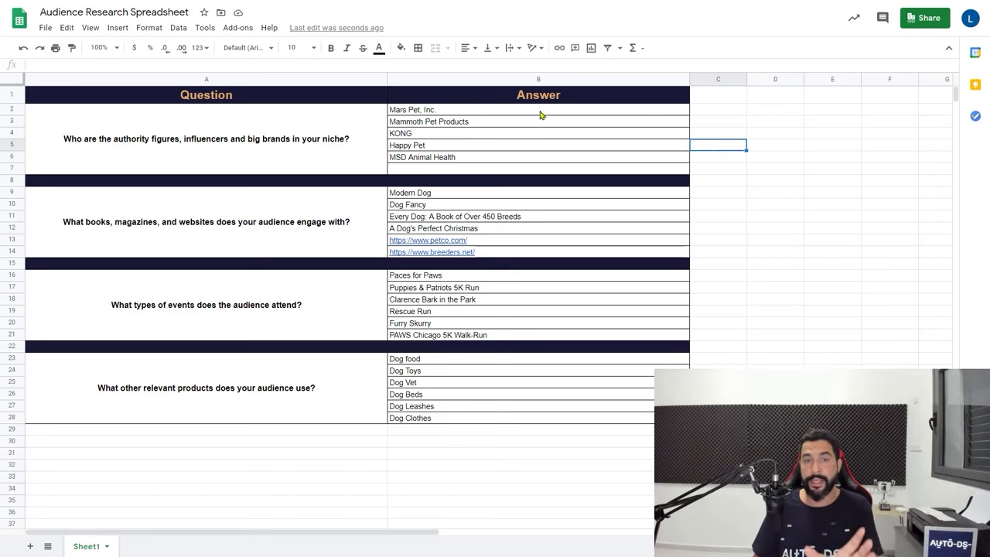
left_click_drag(539, 113, 505, 414)
key("ctrl+Home")
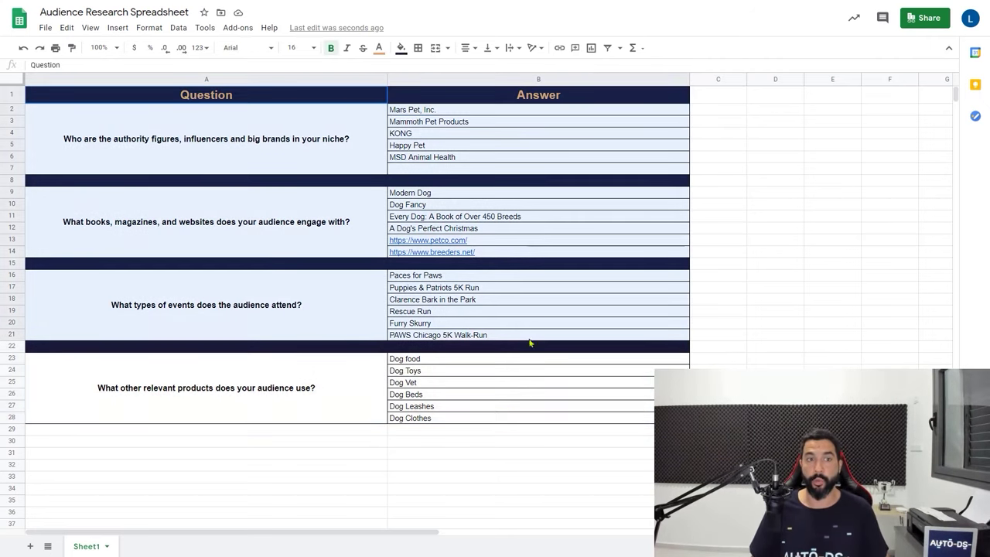
left_click(775, 448)
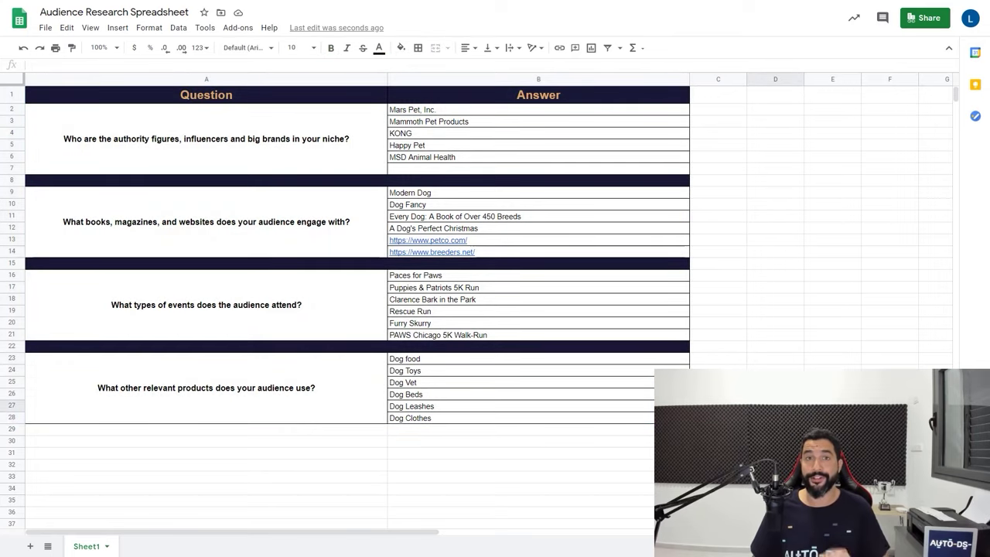
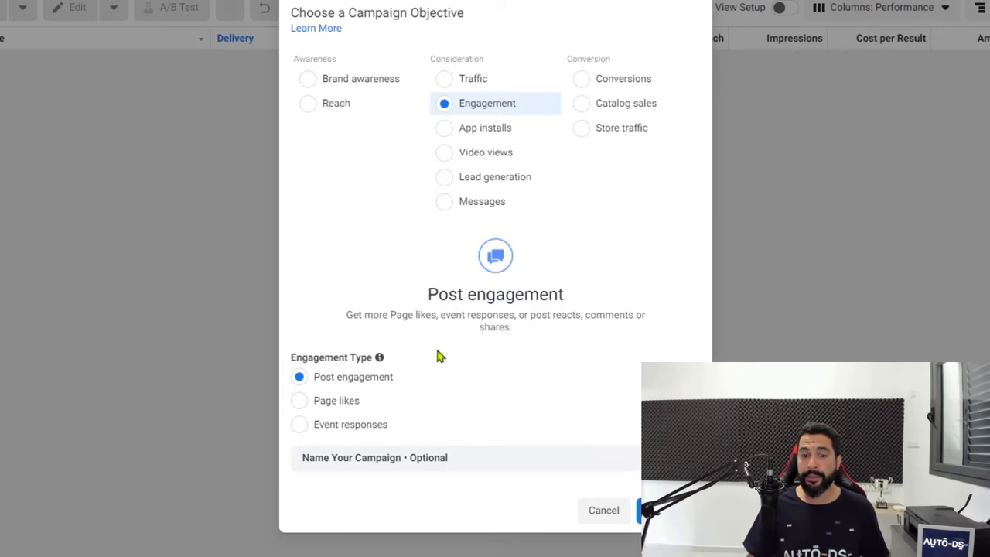
Name the campaign 'Doggy Dog Club Campaign', the ad set 'Doggy Dog Club Ad Set' and the ad 'Doggy Dog Club Ad', then create the draft
left_click(400, 463)
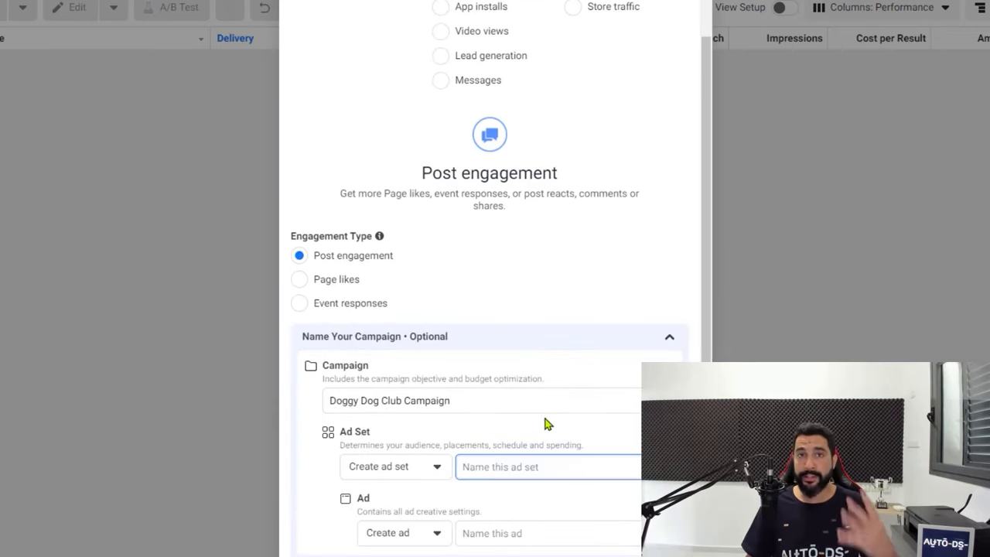
left_click(539, 402)
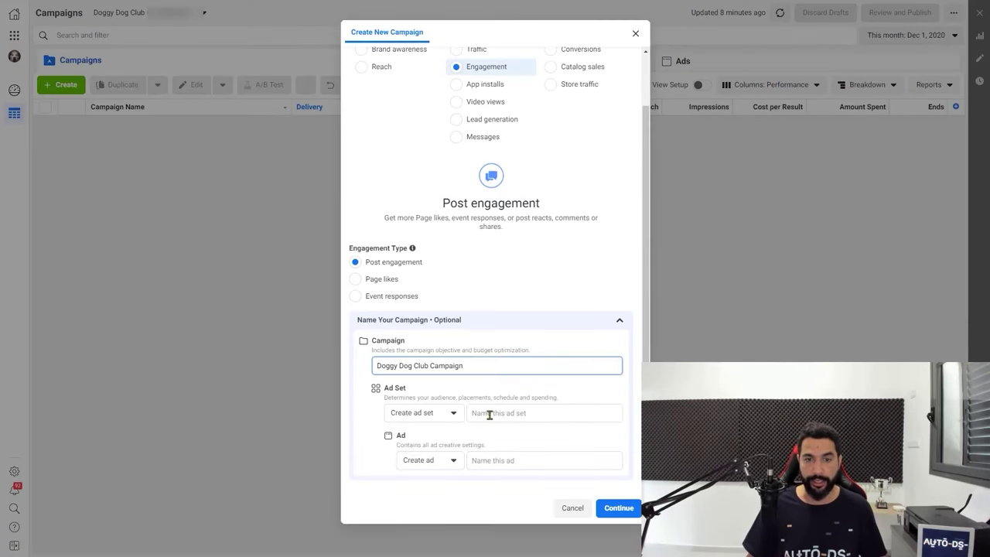
left_click(519, 412)
double_click(540, 416)
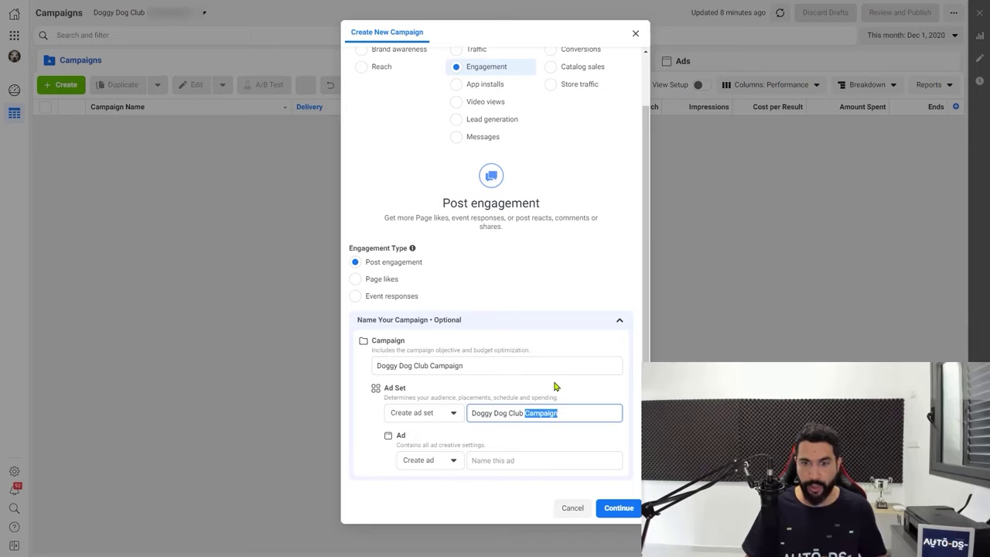
type("Ad Set")
key("ctrl+a")
key("ctrl+c")
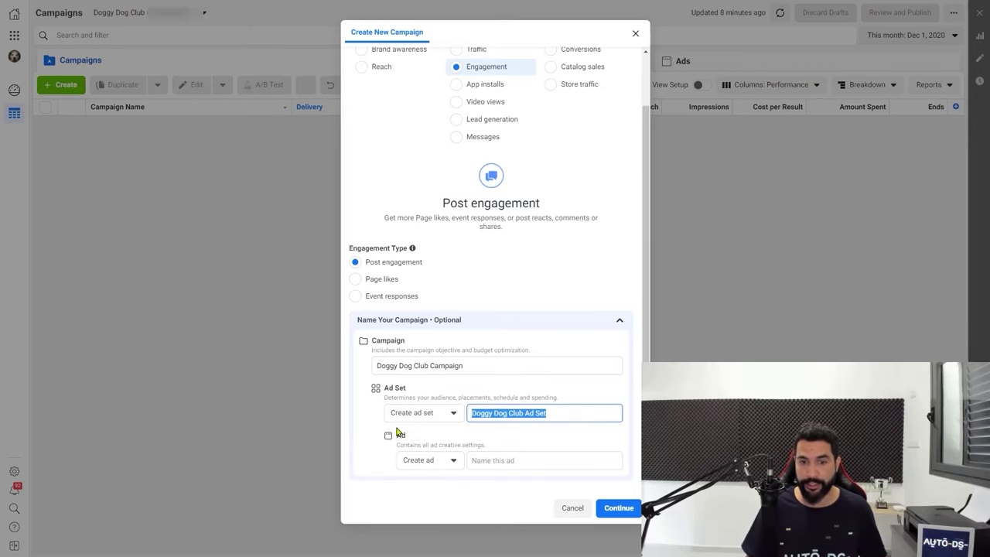
left_click(503, 462)
key("ctrl+v")
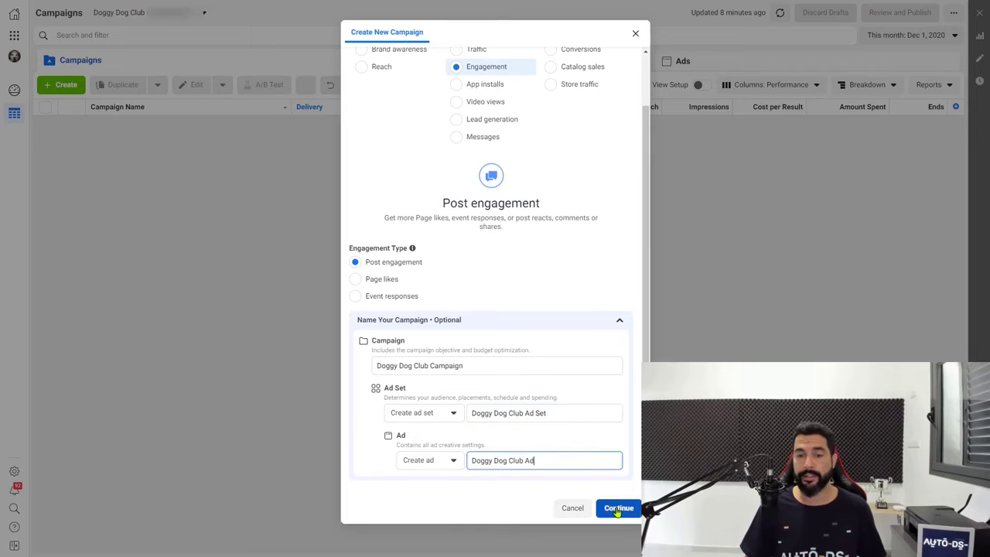
left_click(616, 503)
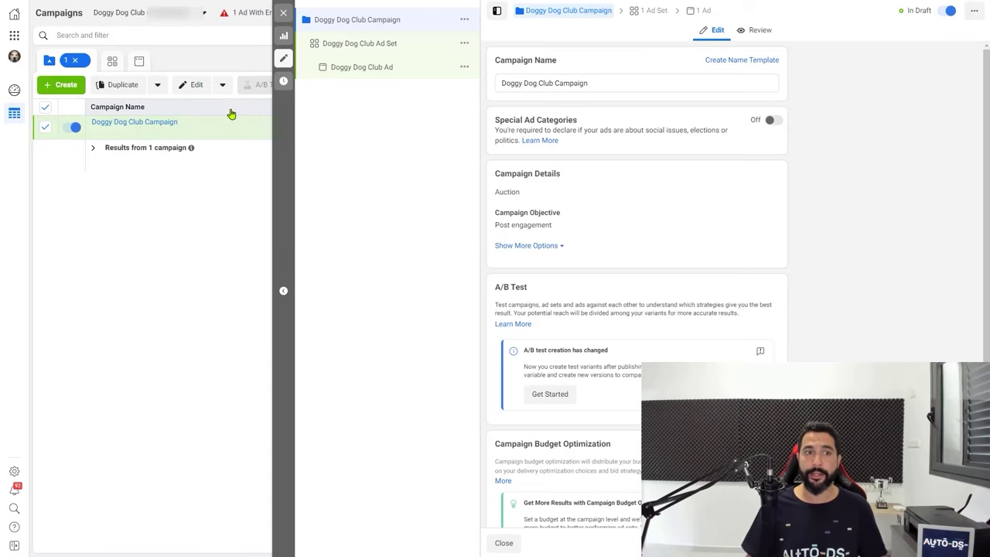
Review the campaign settings, leaving Campaign Budget Optimization off, and advance to the ad set page
mouse_move(140, 124)
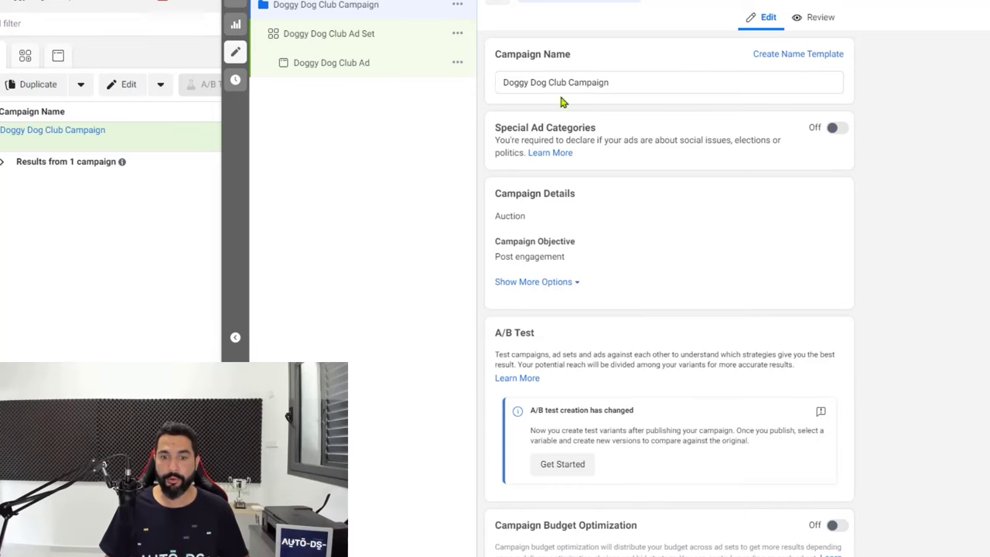
scroll(683, 162, "down", 1)
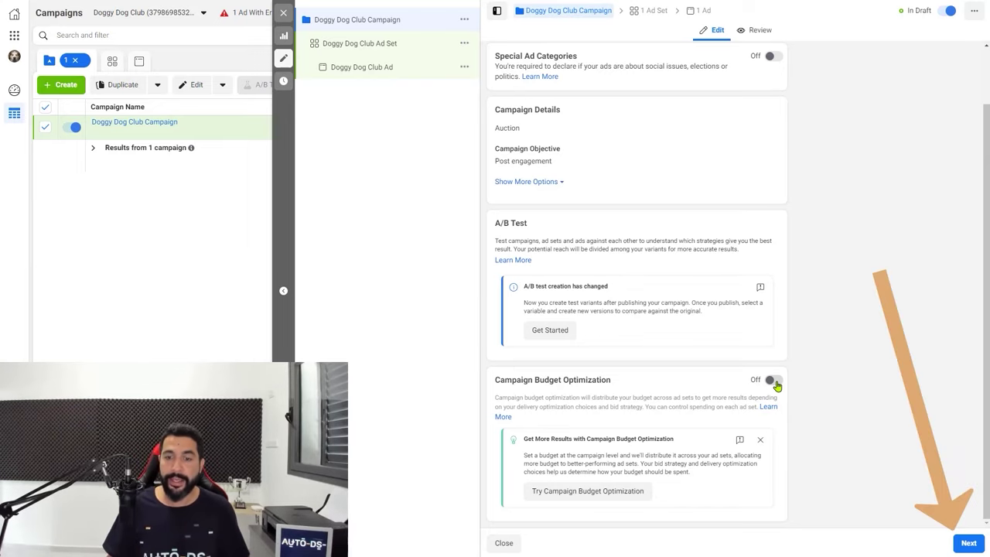
left_click(969, 543)
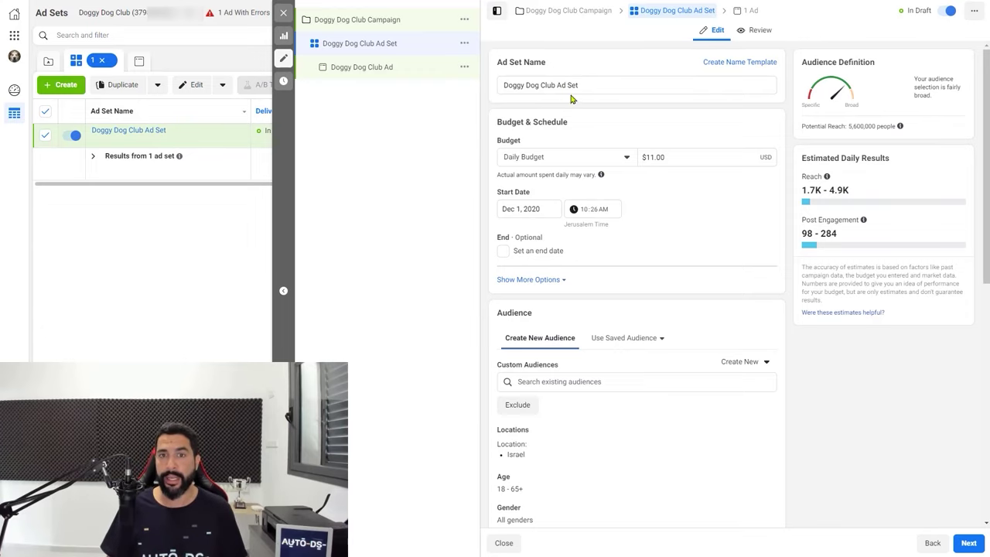
Change the Daily Budget amount from 11 to 10, bringing estimated reach to 1.6K–4.5K
scroll(601, 103, "down", 1)
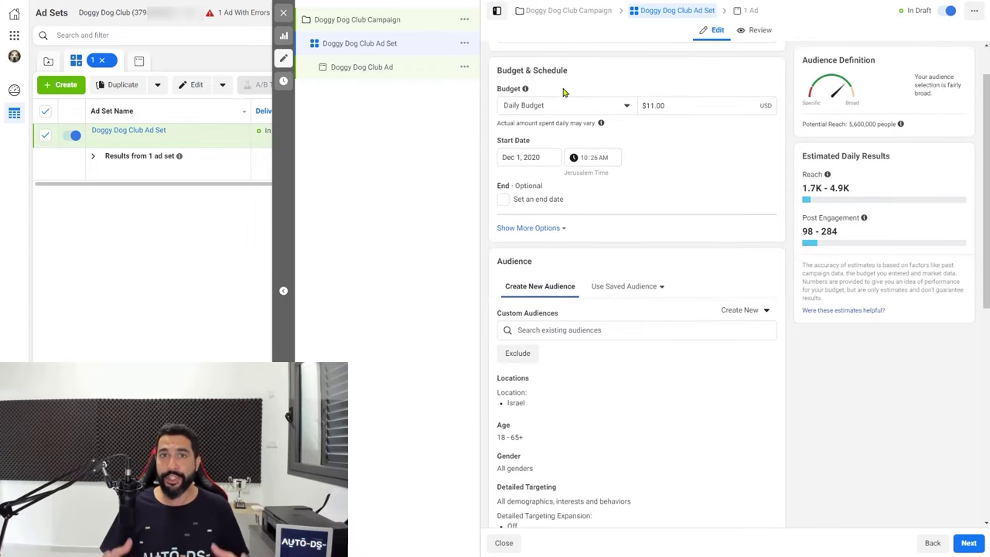
scroll(564, 90, "up", 1)
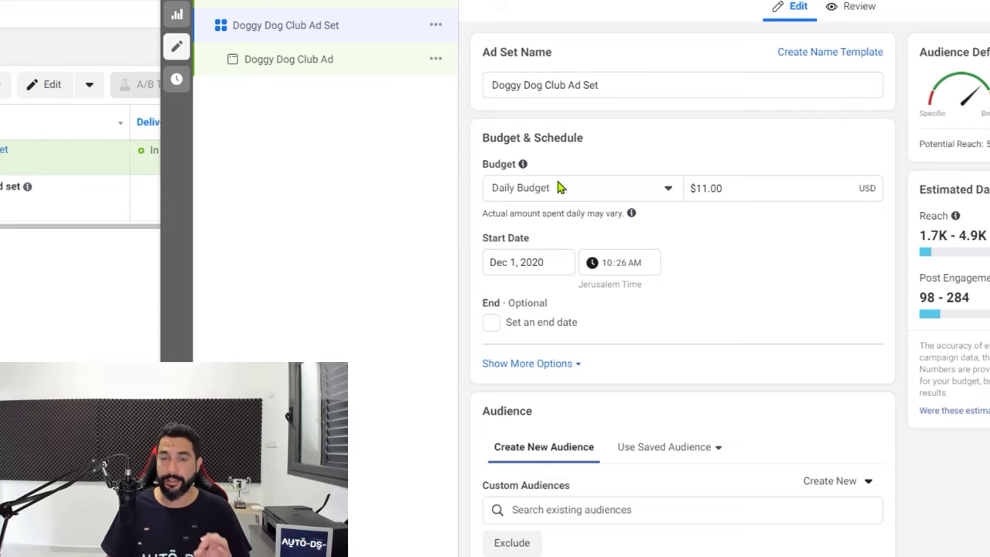
scroll(557, 186, "down", 1)
scroll(548, 181, "up", 1)
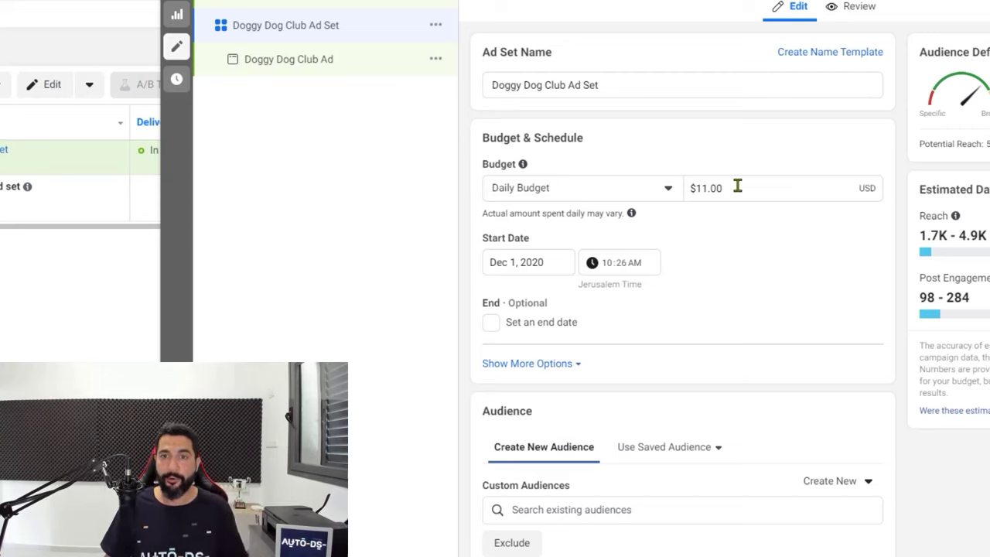
left_click(738, 185)
type("10")
left_click(696, 243)
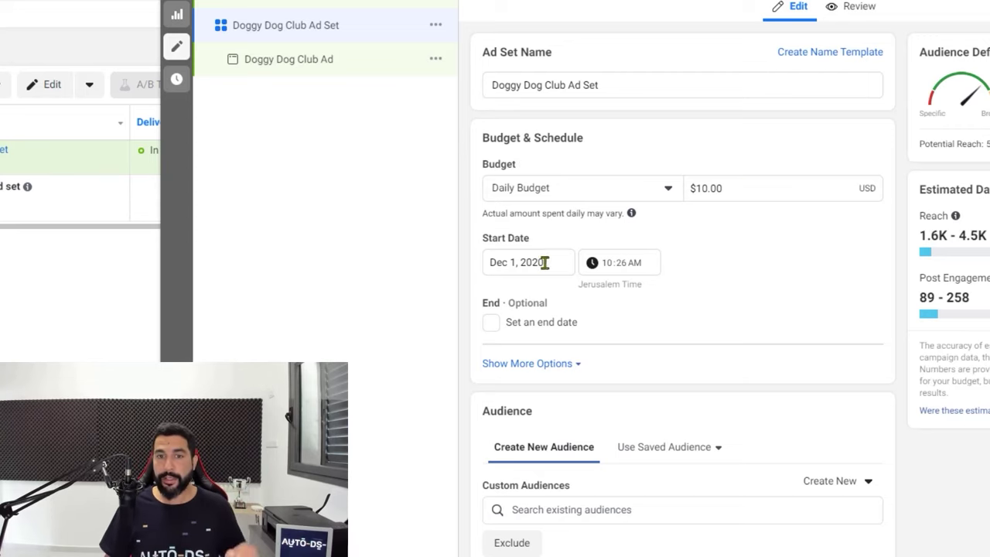
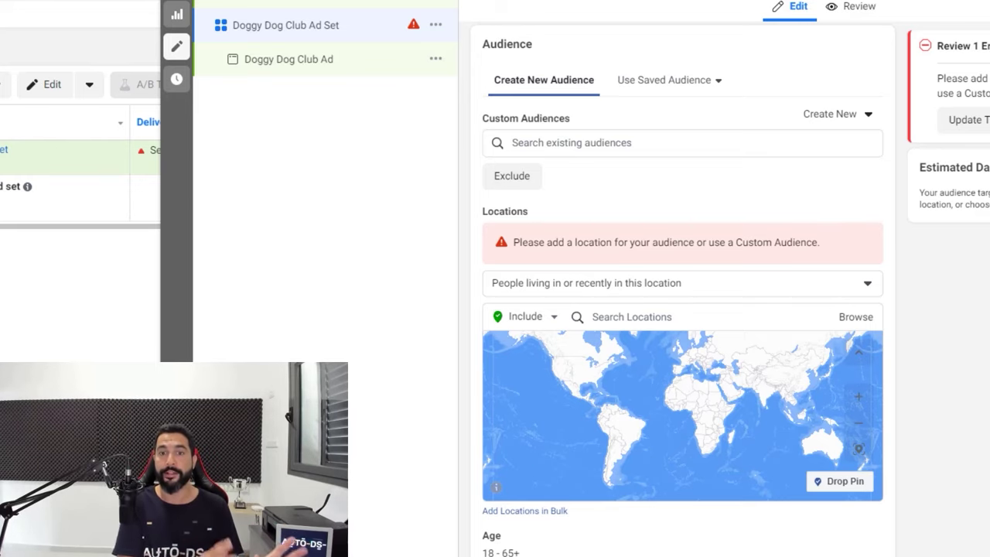
Search 'worldwide' and add the Worldwide region as the ad set's included location
type("worldwide")
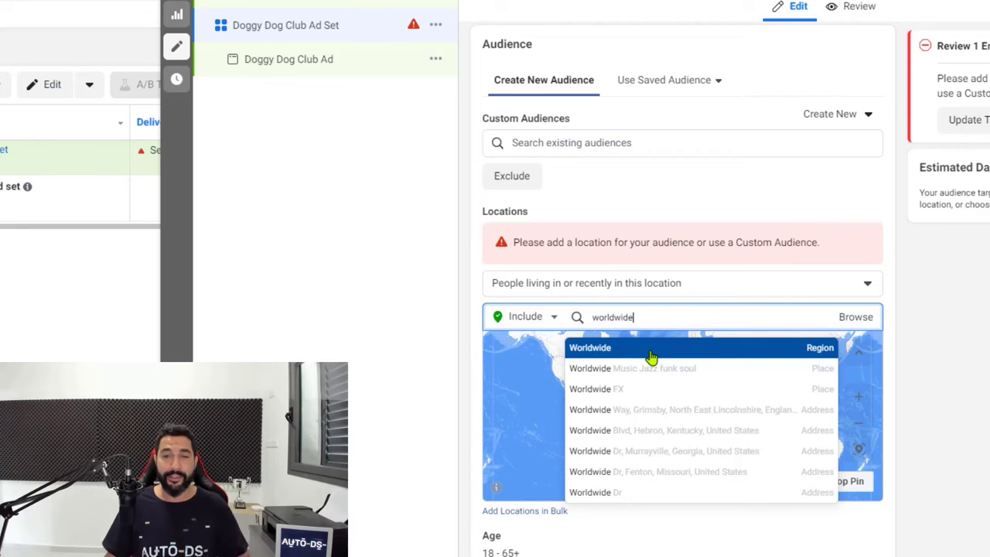
left_click(650, 355)
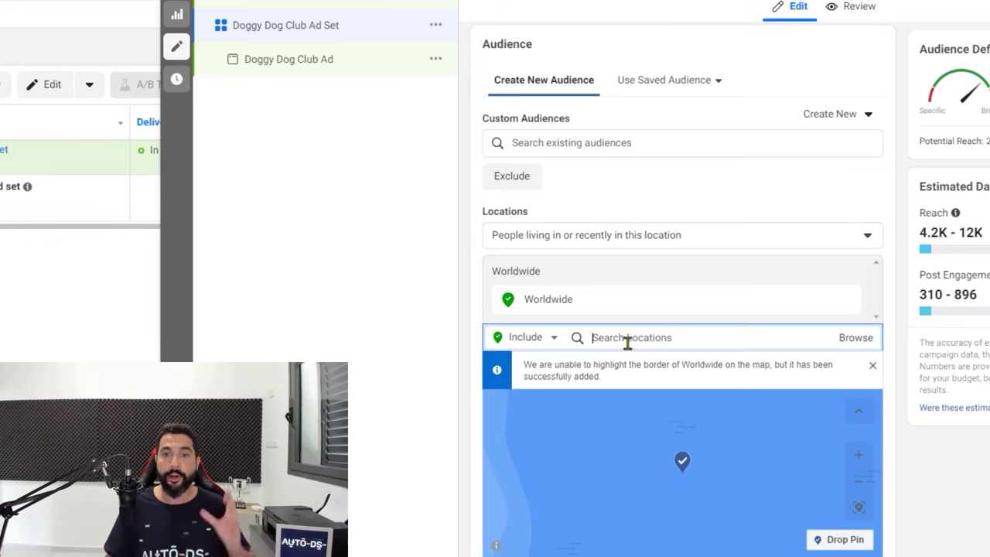
mouse_move(548, 302)
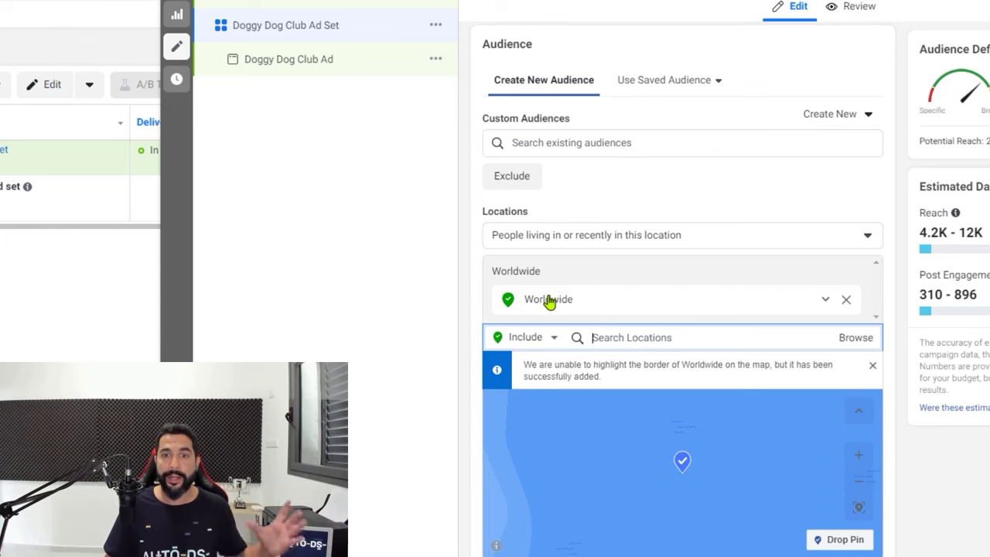
scroll(549, 301, "down", 4)
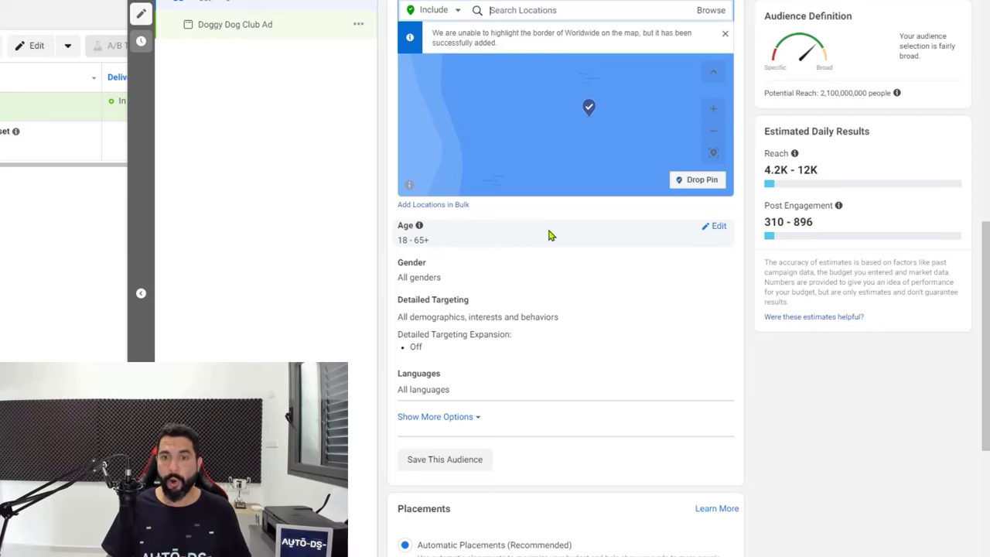
Narrow the audience age range from 18–65+ to 20–60
left_click(720, 228)
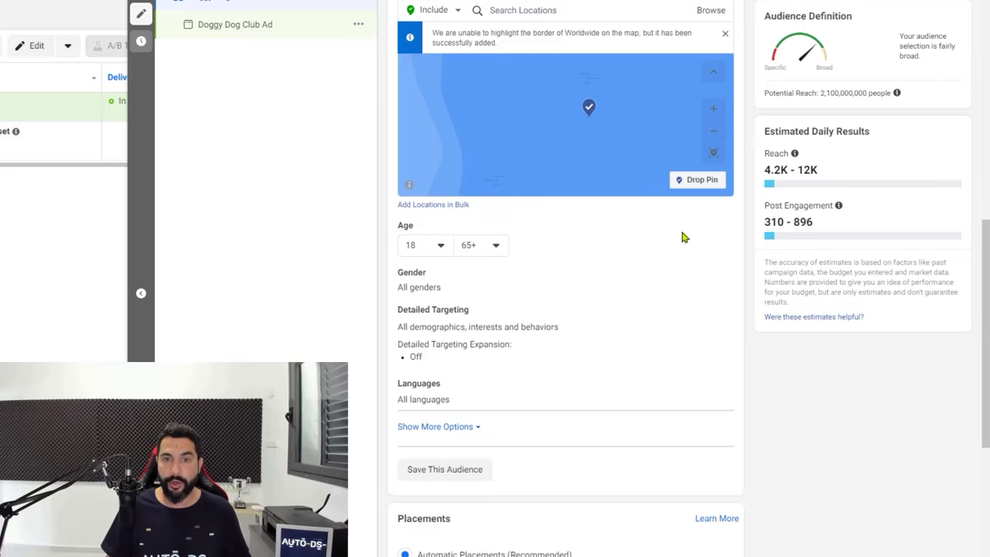
left_click(434, 247)
left_click(430, 420)
left_click(480, 246)
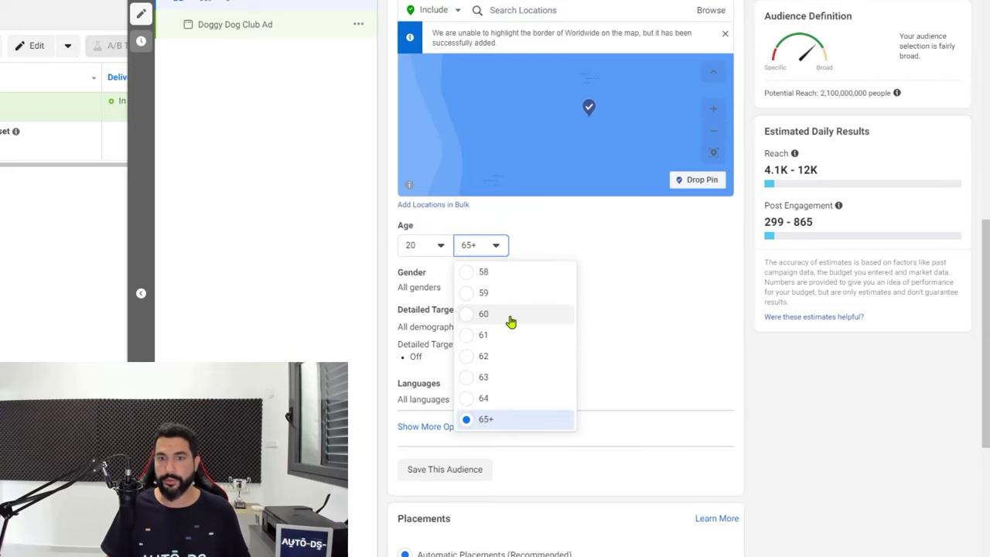
left_click(484, 314)
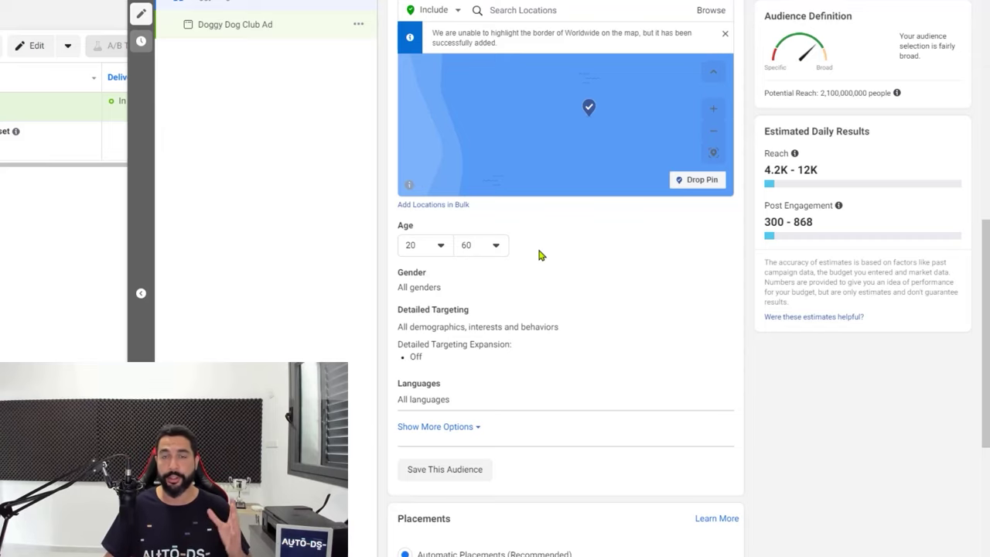
scroll(510, 223, "down", 1)
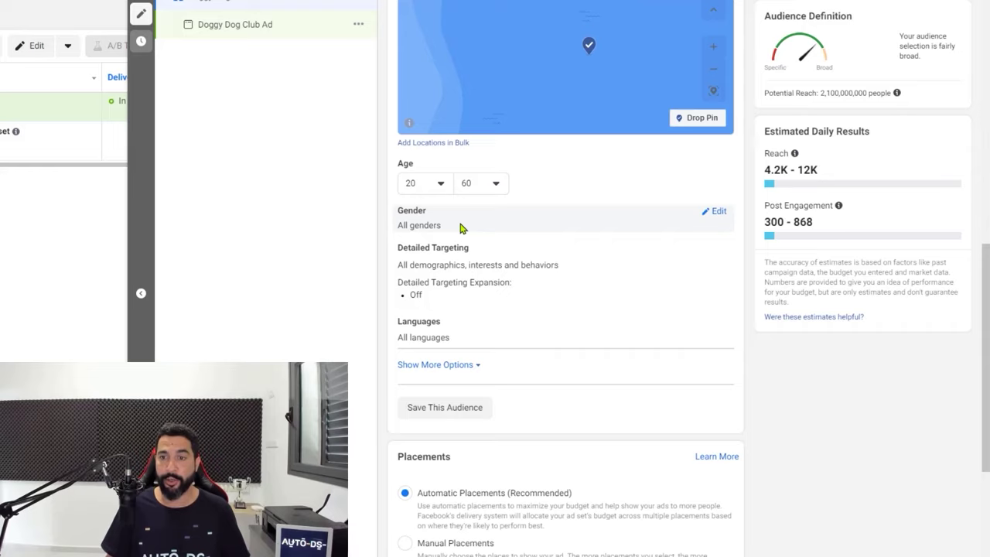
Leave gender set to All and open Detailed Targeting for editing
left_click(719, 212)
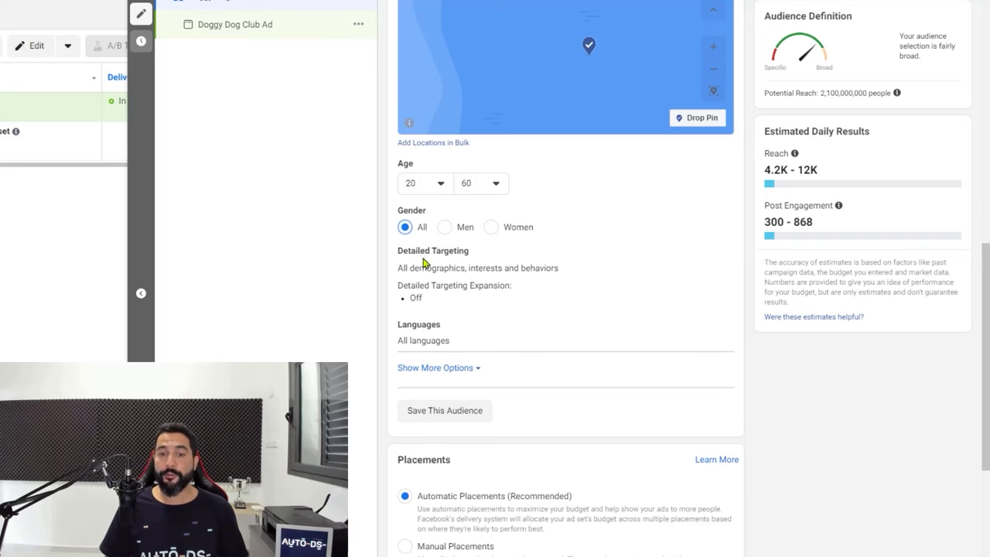
scroll(434, 232, "down", 1)
left_click(439, 204)
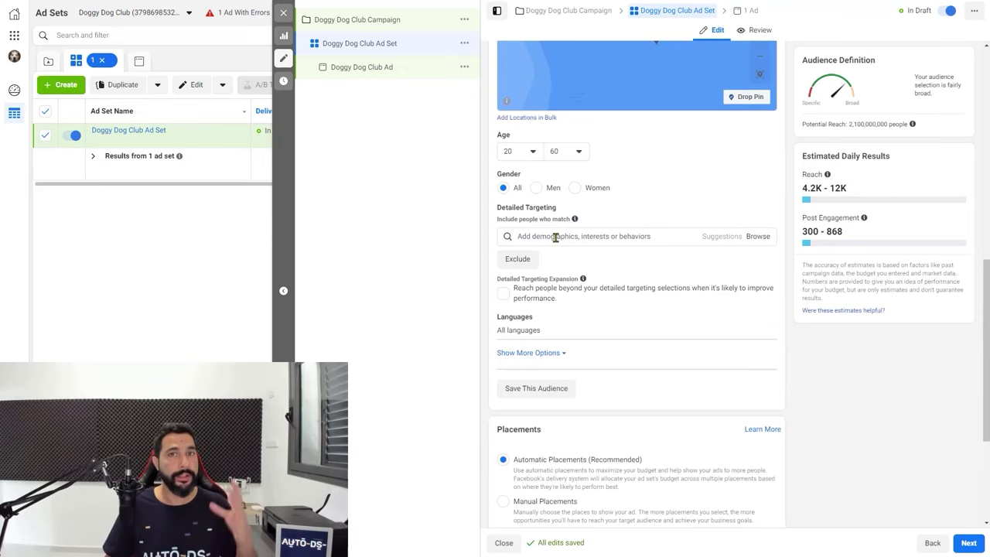
Add the Dog breeding, Dog food, Happy Pets, Modern Dog and Petco interests to Detailed Targeting
left_click(555, 237)
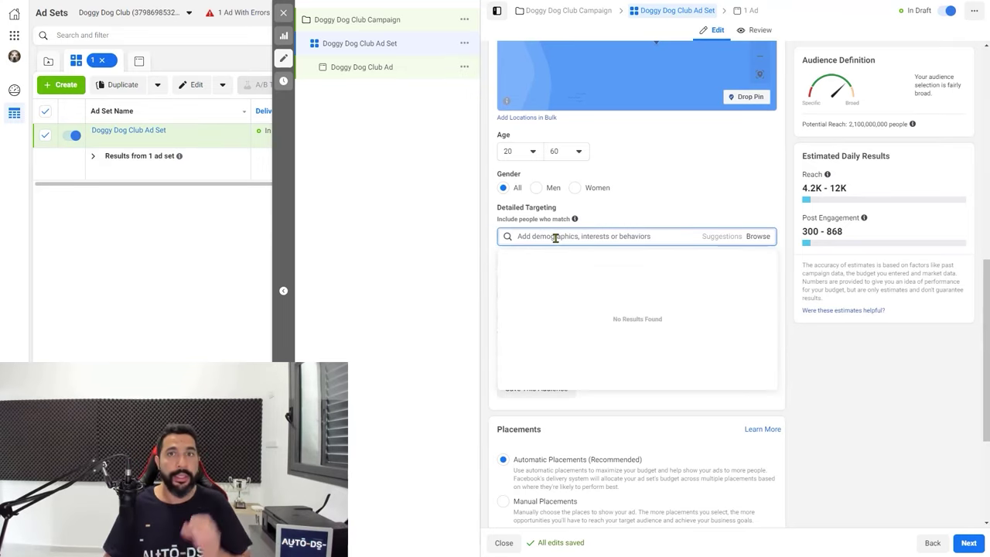
left_click(618, 224)
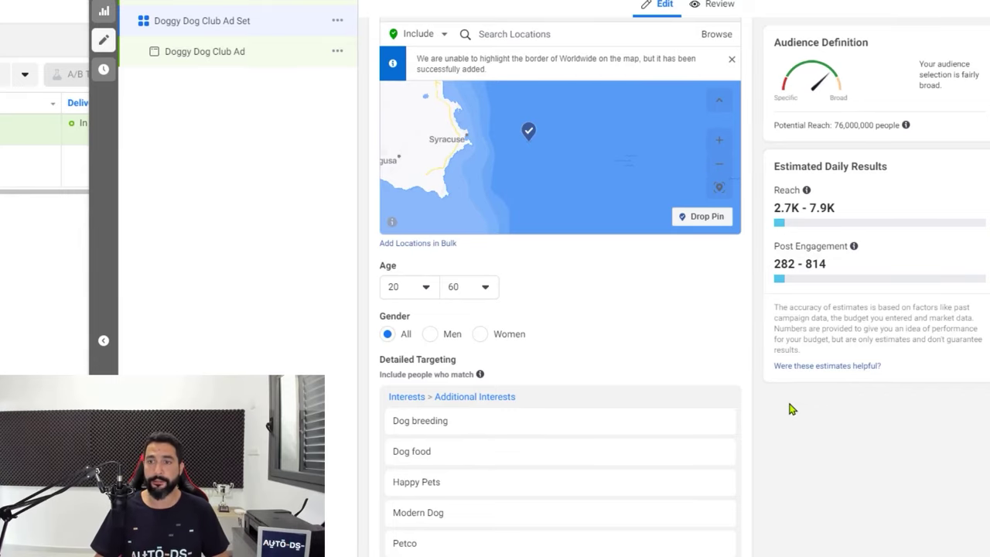
scroll(743, 333, "up", 2)
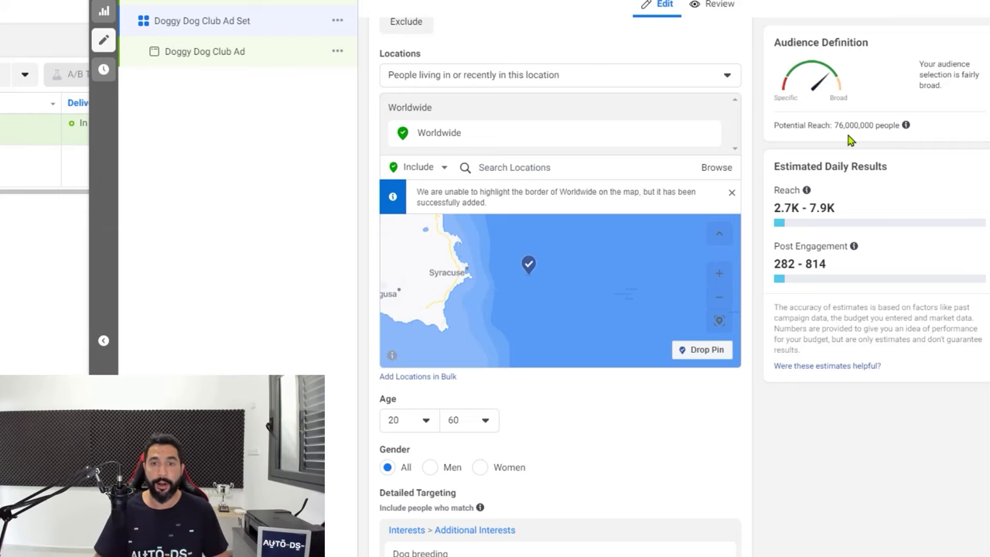
scroll(640, 392, "down", 4)
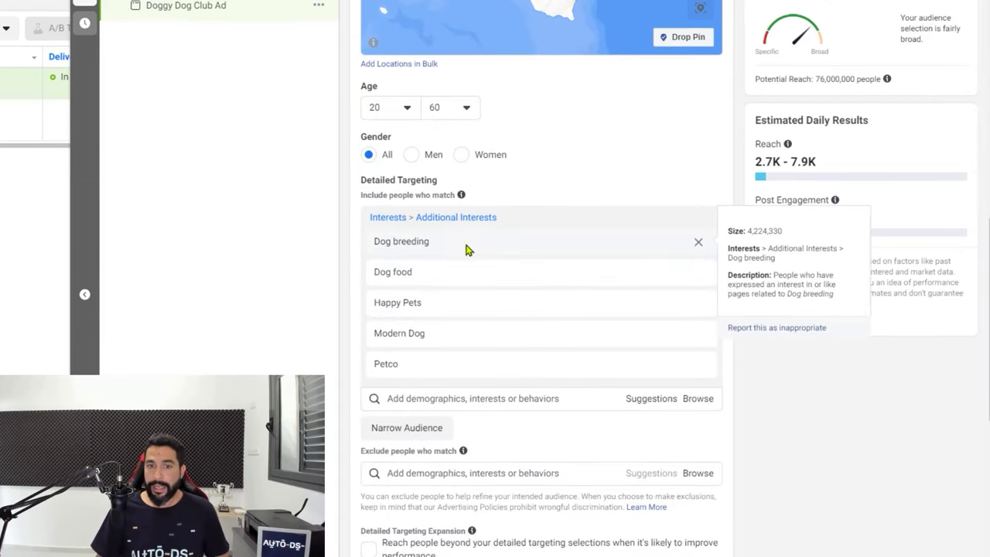
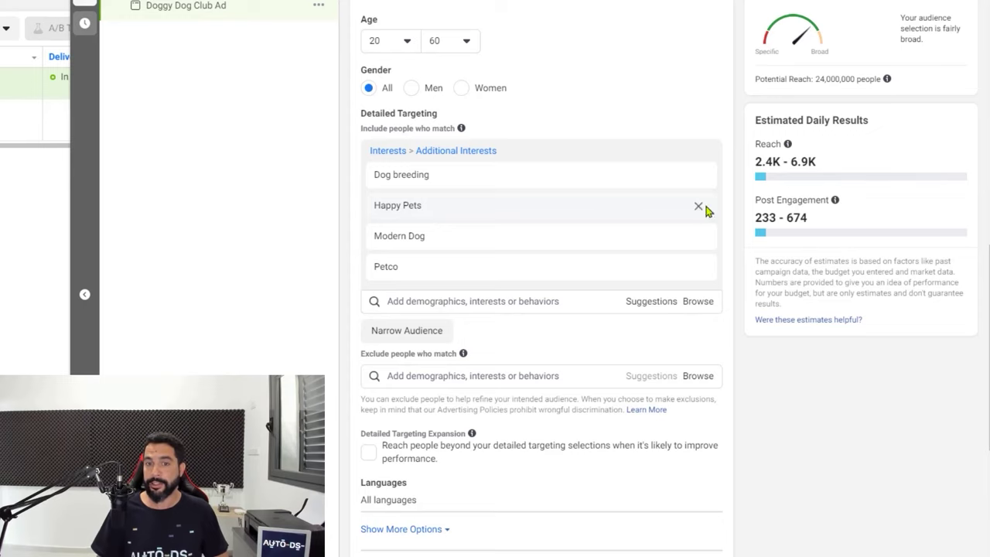
Review the audience targeting ages 20–60 with Dog breeding, Happy Pets, Modern Dog and Petco interests
mouse_move(701, 209)
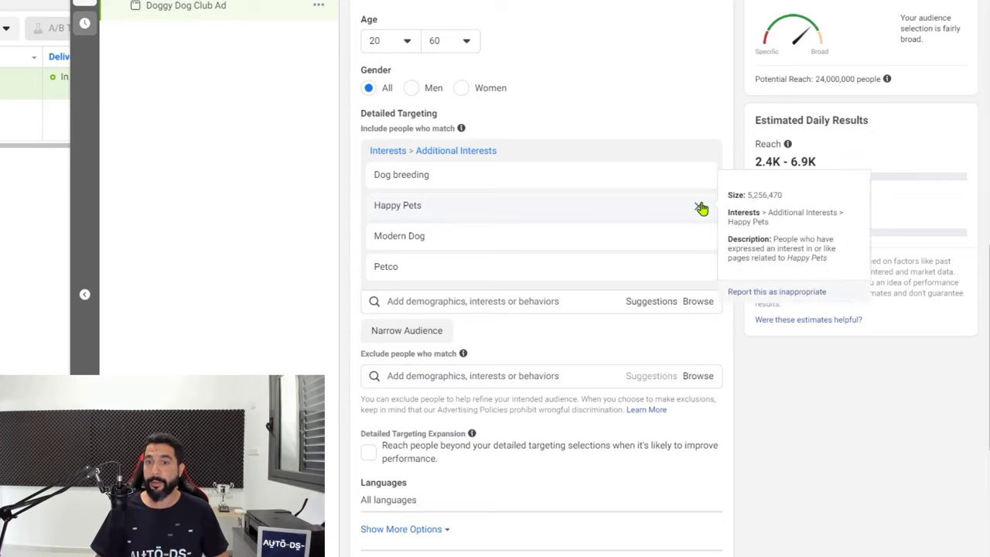
Add a Narrow Audience condition below the four dog-related interests
left_click_drag(817, 78, 839, 78)
left_click(830, 78)
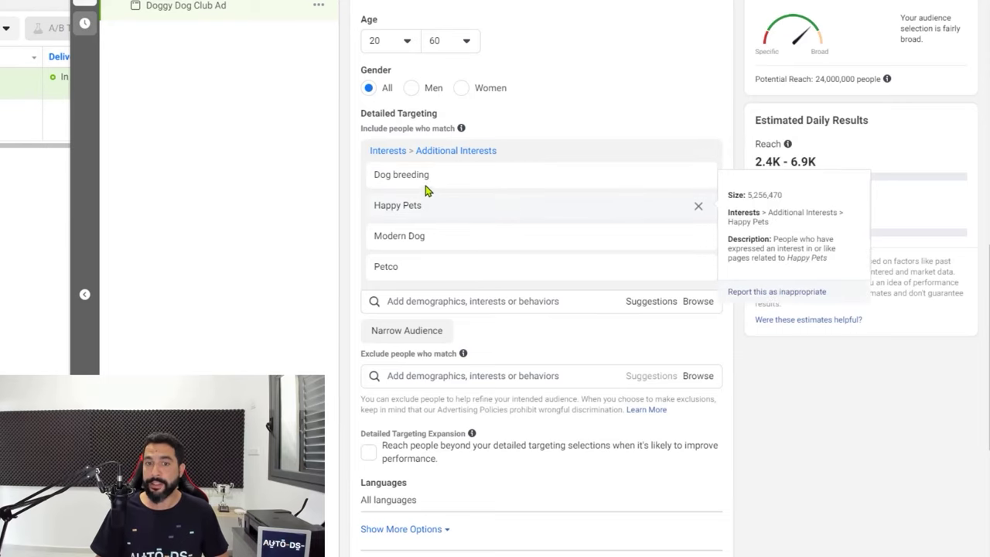
mouse_move(424, 282)
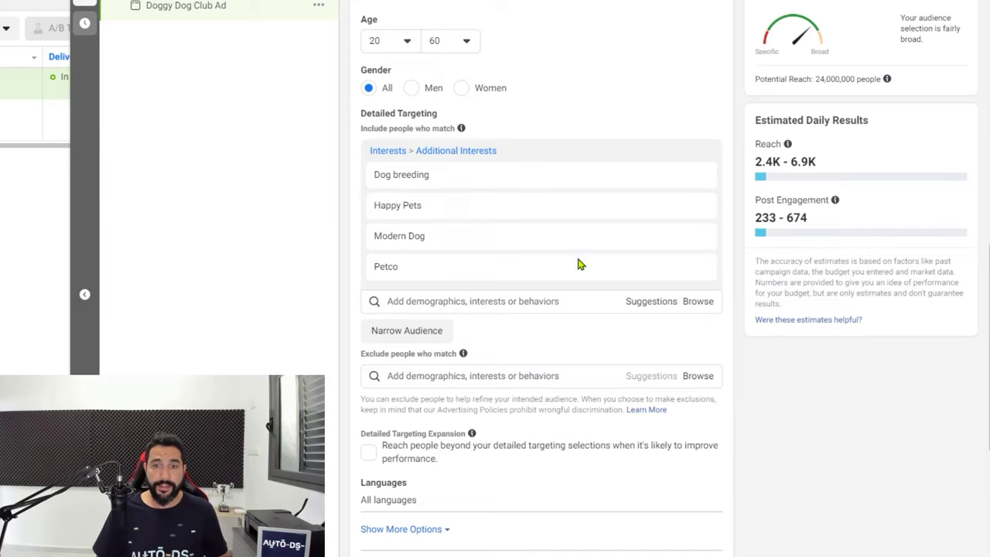
left_click(414, 339)
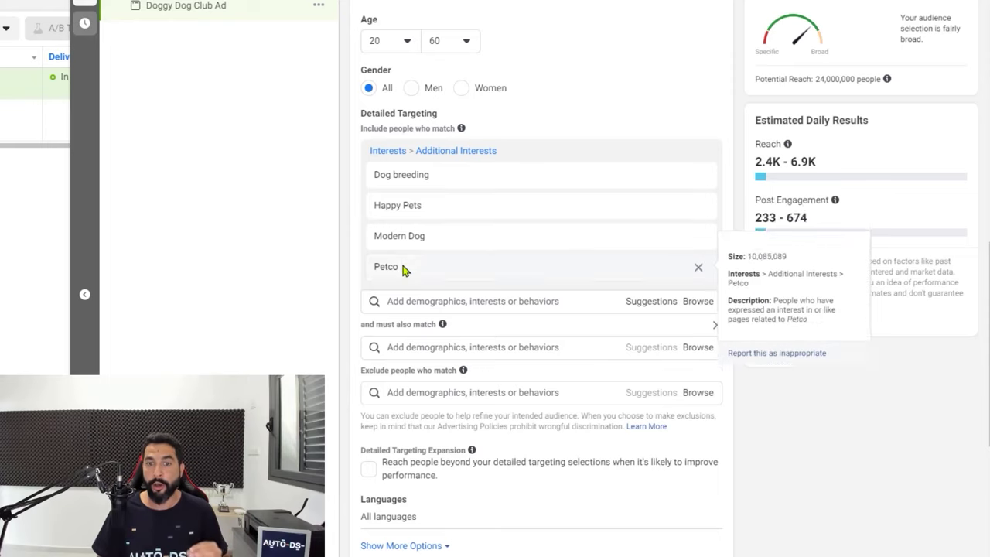
Browse the suggested interests for the included list without adding any
mouse_move(425, 186)
left_click(413, 309)
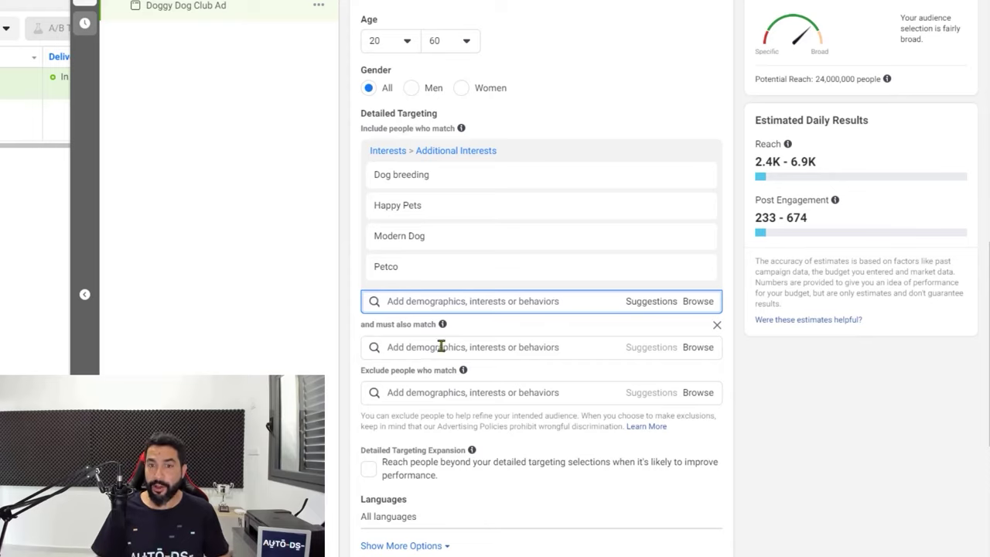
left_click(652, 303)
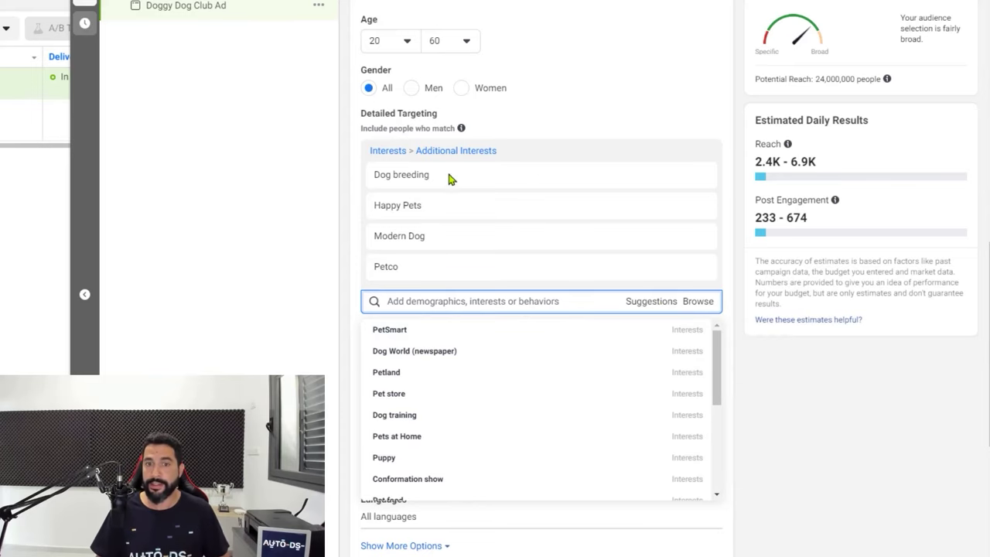
scroll(465, 371, "down", 5)
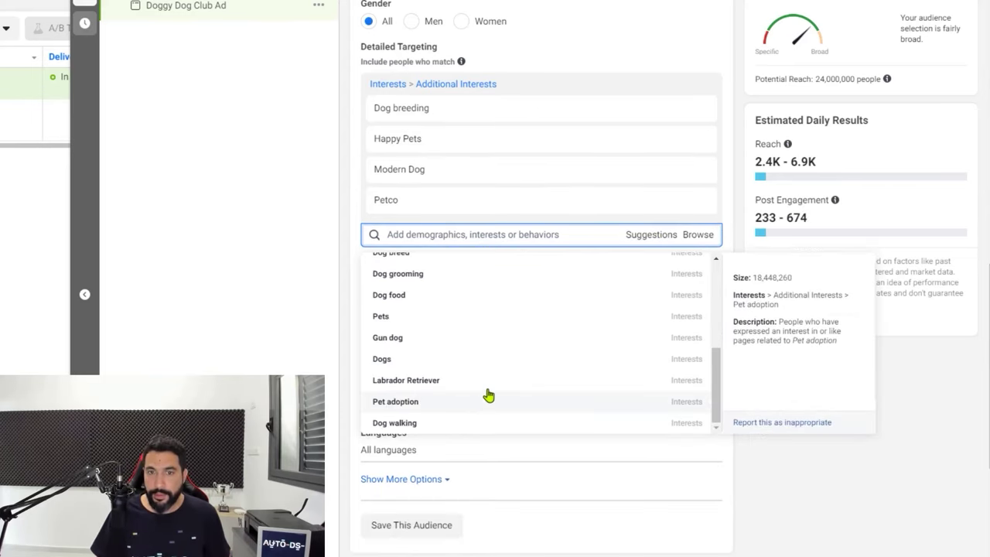
scroll(494, 387, "up", 5)
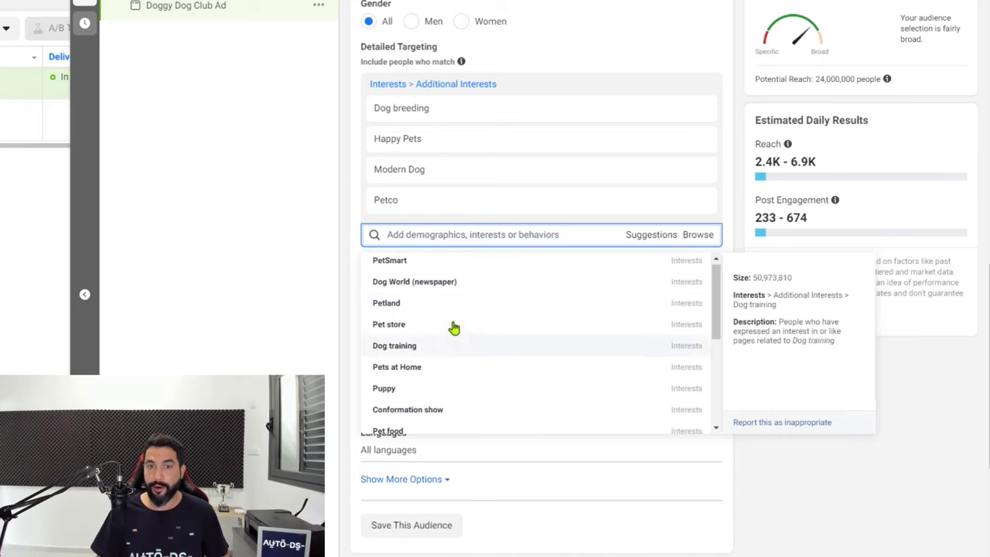
left_click(284, 272)
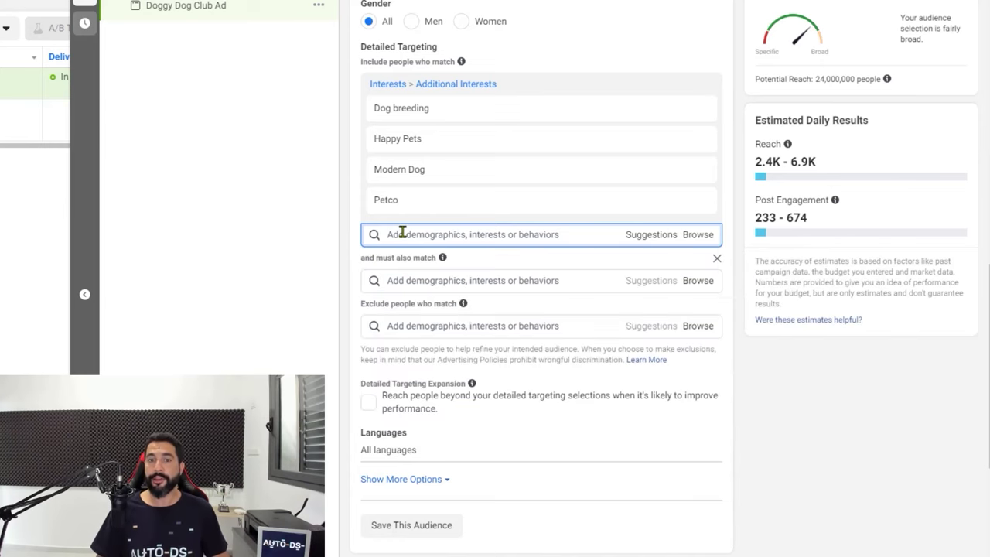
Add Dog Lovers to the 'must also match' condition by searching 'dog lovers'
left_click(420, 281)
type("dog")
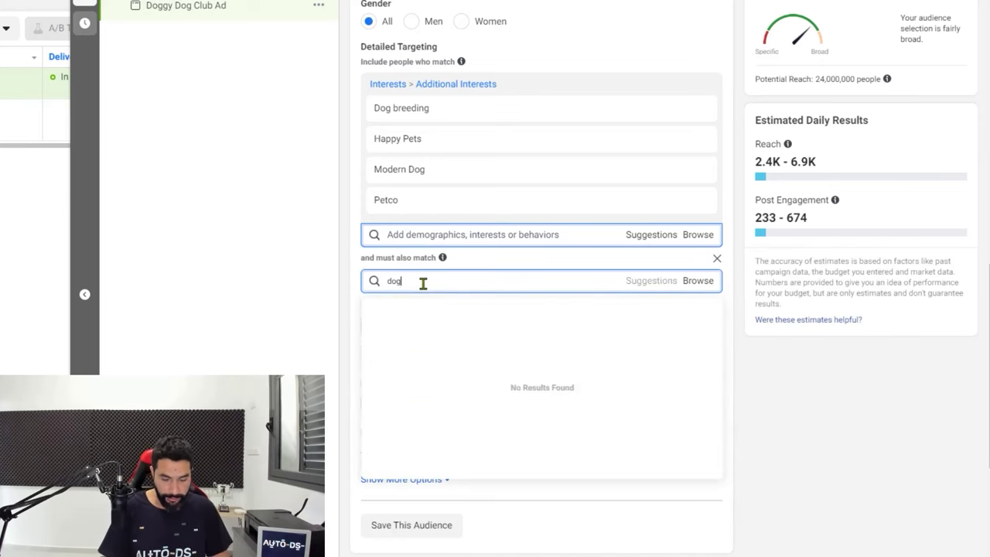
type(" lovers")
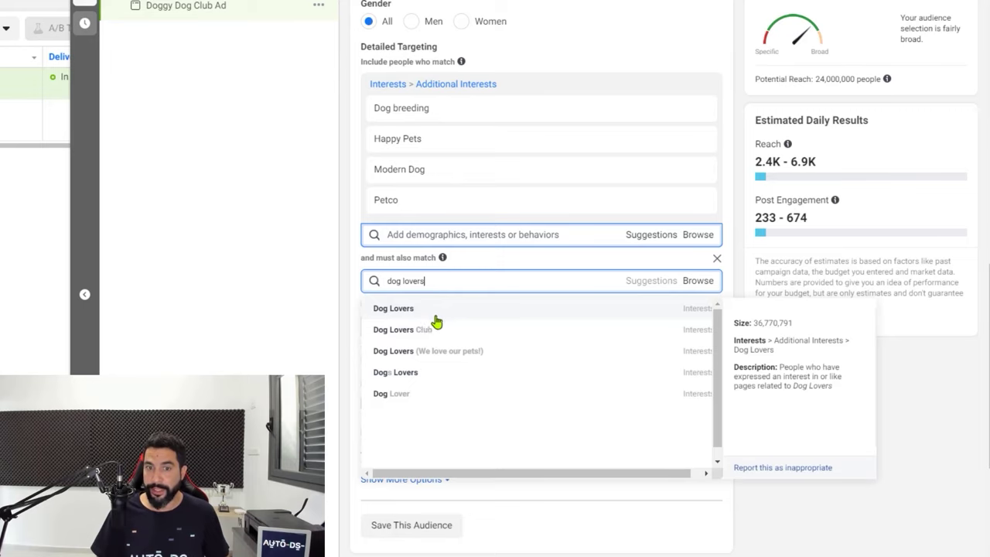
left_click(434, 314)
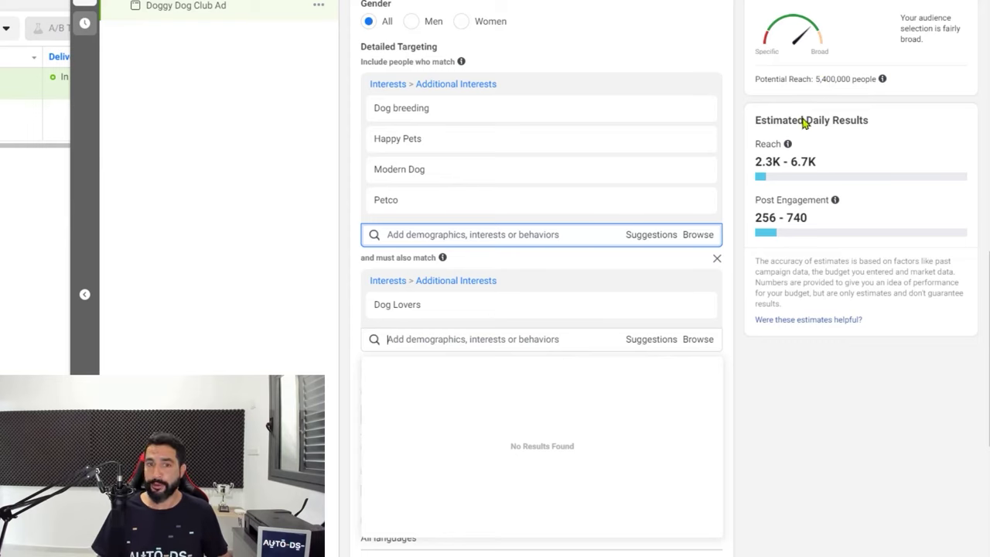
left_click(315, 334)
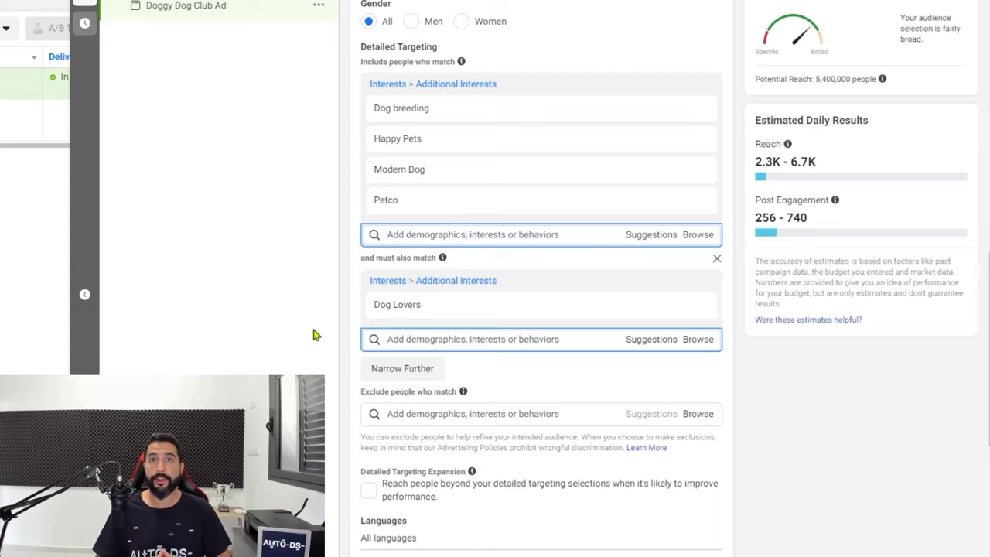
Add the Engaged Shoppers purchase behaviour to the 'must also match' condition
left_click(424, 341)
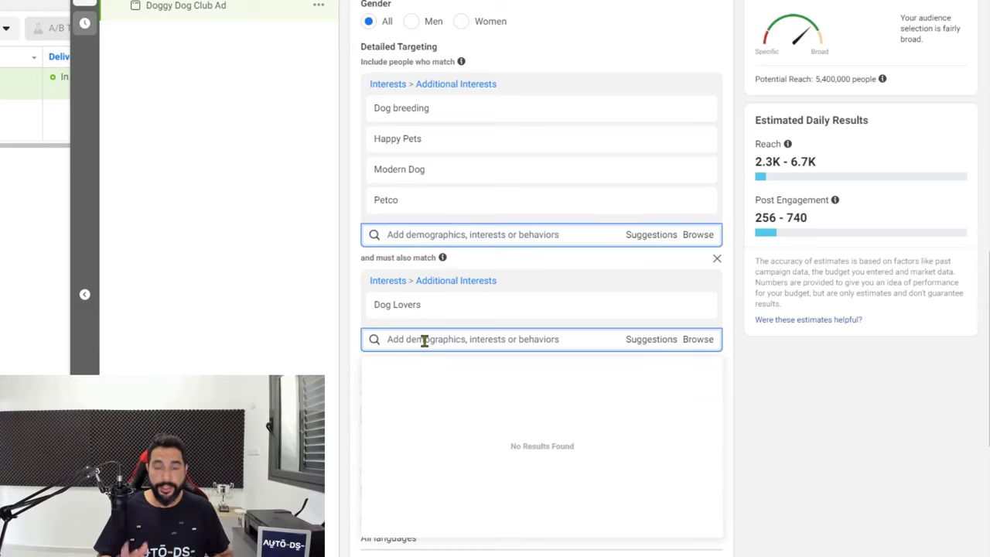
type("engaged")
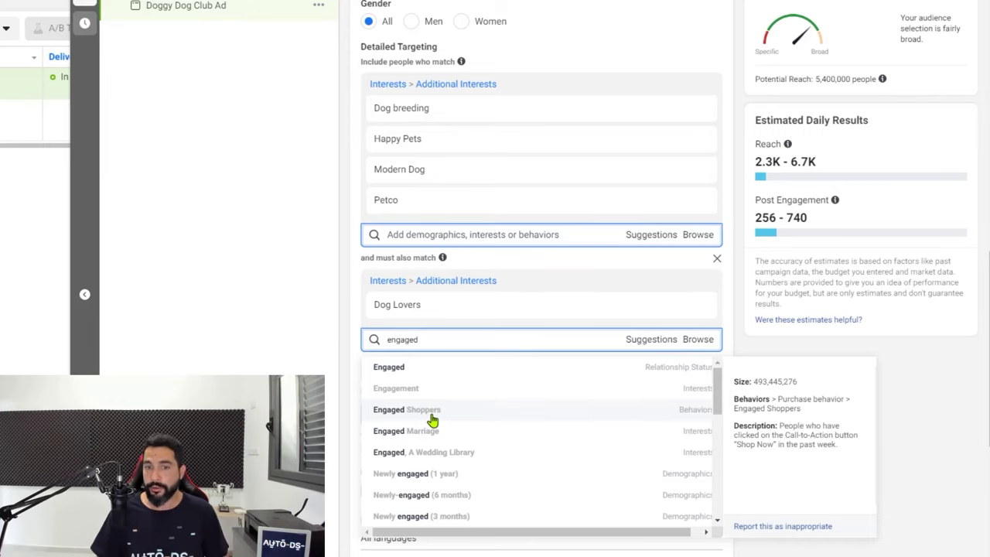
left_click(431, 417)
left_click(241, 308)
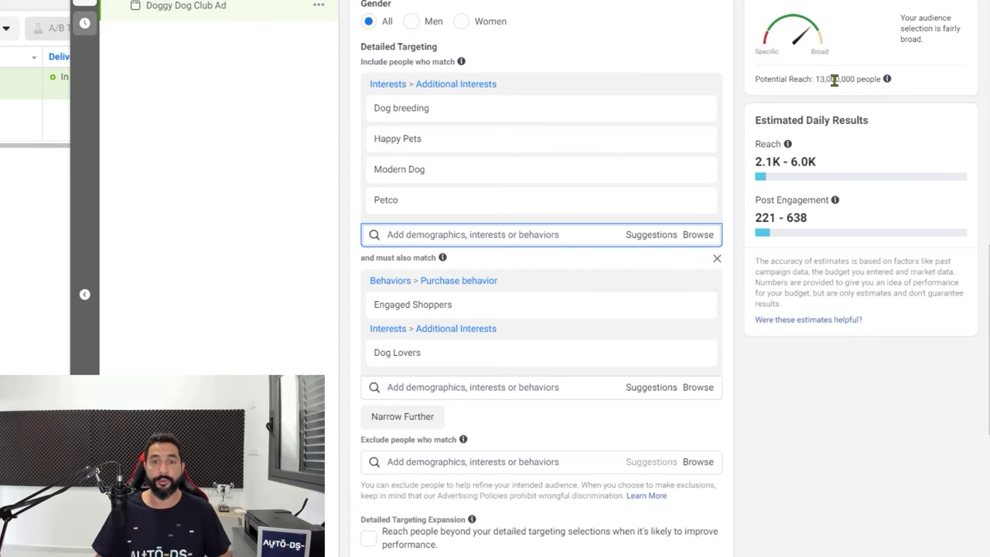
scroll(513, 246, "up", 1)
Set the Languages targeting to English (All) via the 'english' language search
scroll(488, 240, "down", 3)
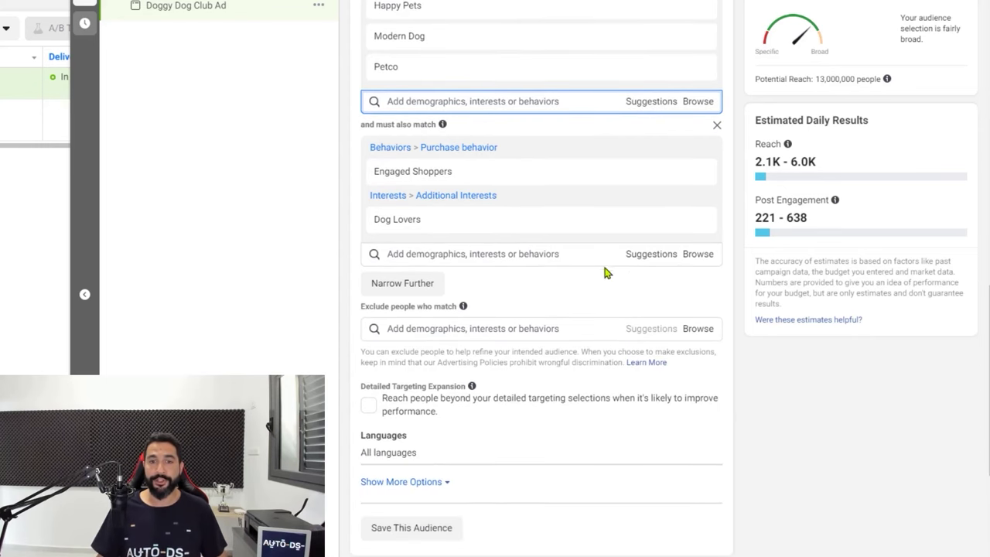
scroll(612, 271, "down", 1)
scroll(526, 224, "up", 1)
scroll(503, 186, "down", 2)
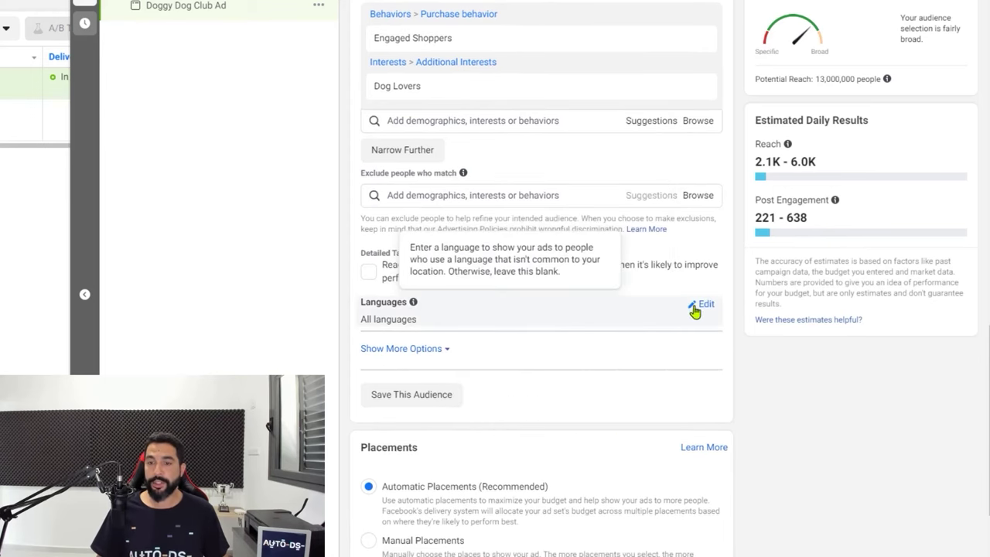
left_click(703, 305)
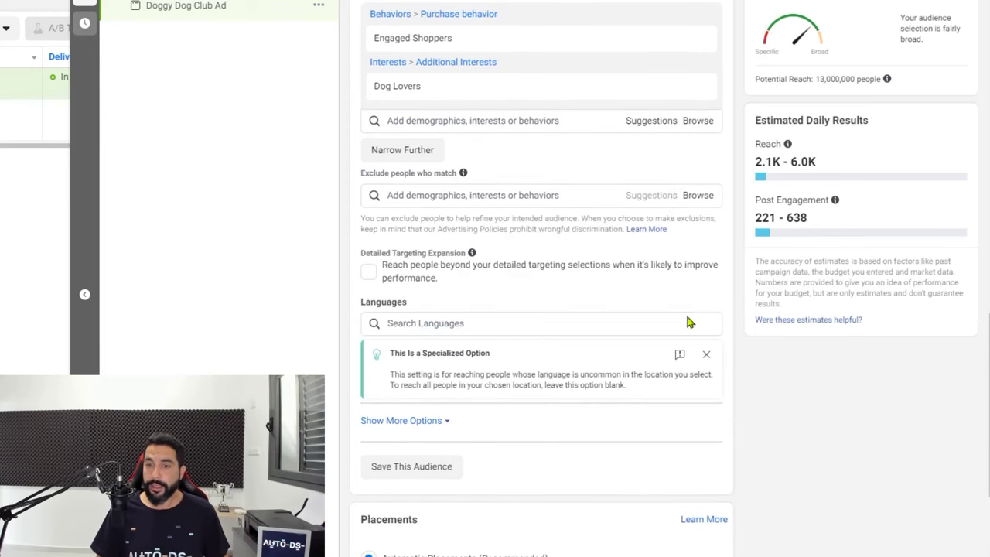
left_click(463, 323)
type("english")
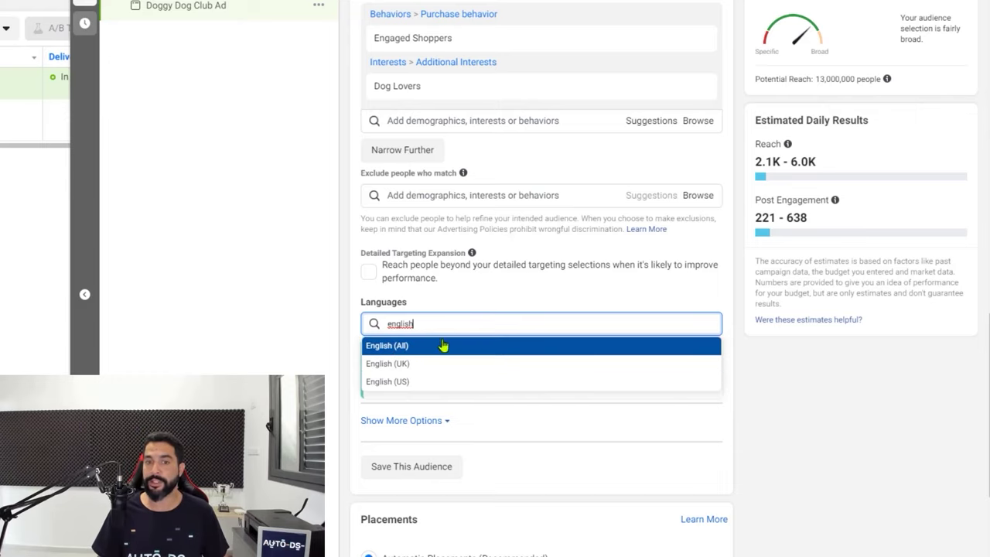
left_click(409, 345)
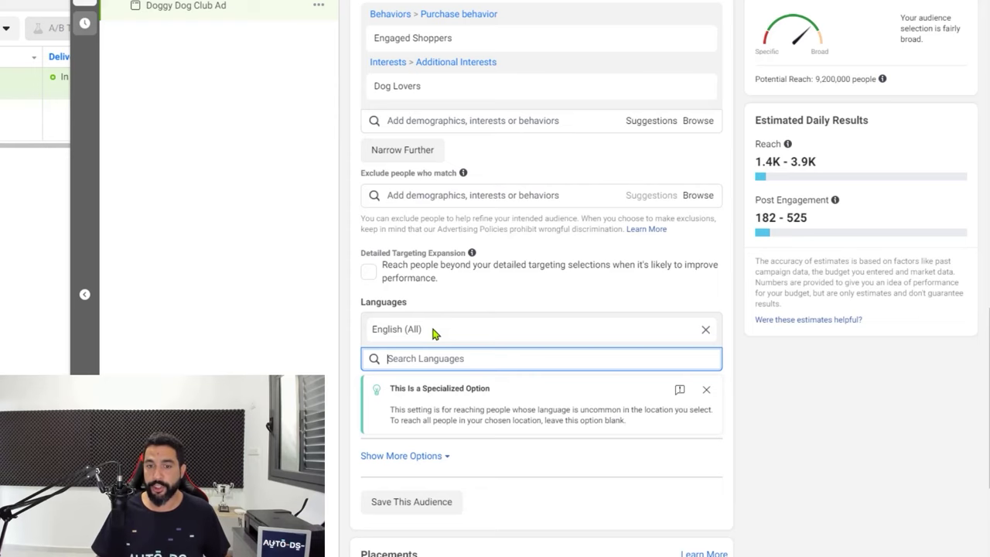
scroll(432, 333, "down", 1)
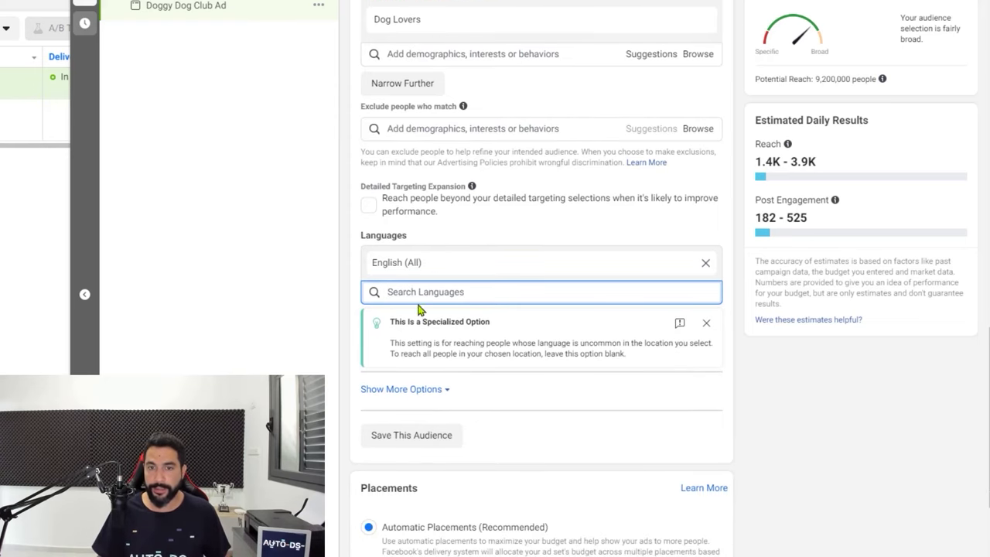
left_click(419, 307)
scroll(451, 348, "down", 1)
scroll(425, 283, "down", 2)
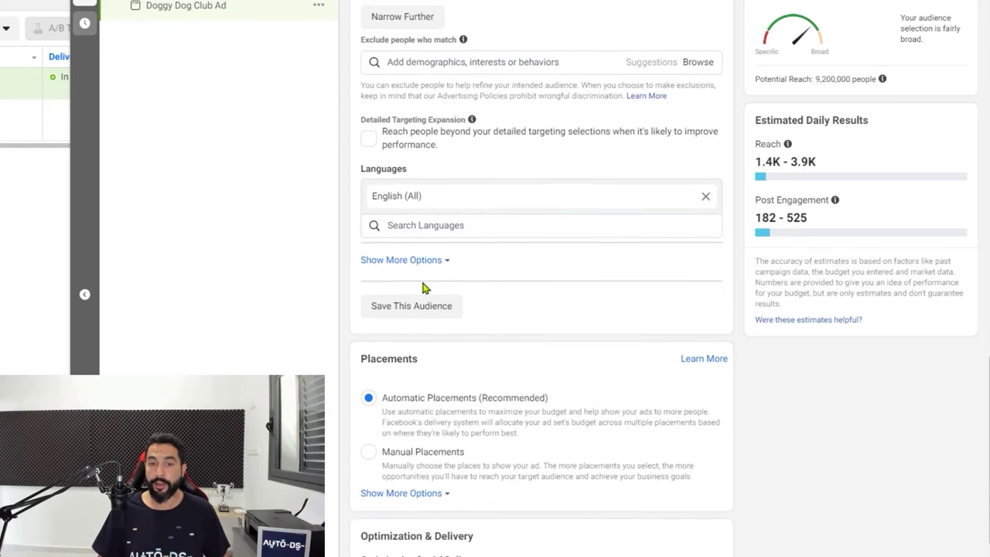
scroll(410, 310, "down", 1)
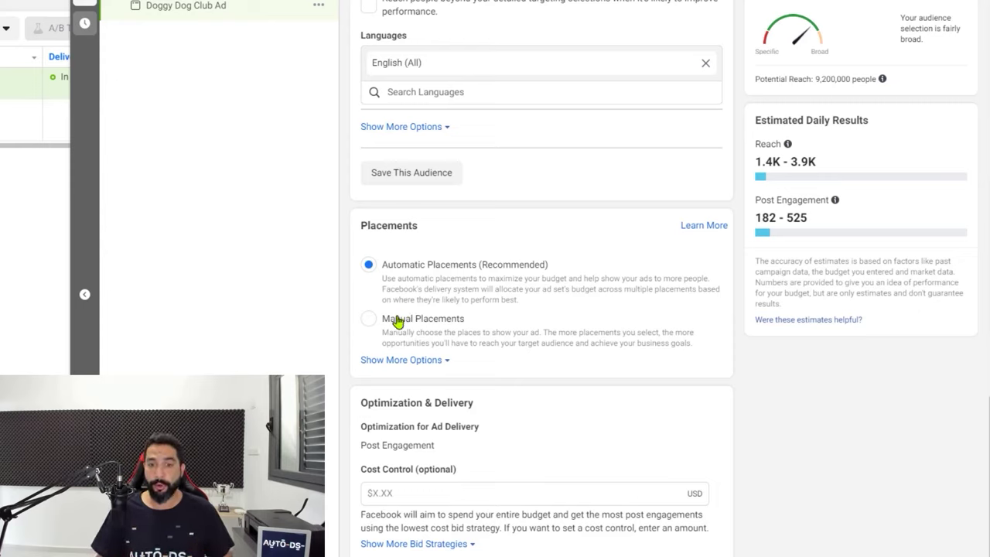
Use Manual Placements without Instagram, Audience Network and Marketplace, keeping Facebook News Feed and Video Feeds
left_click(397, 320)
scroll(504, 126, "down", 3)
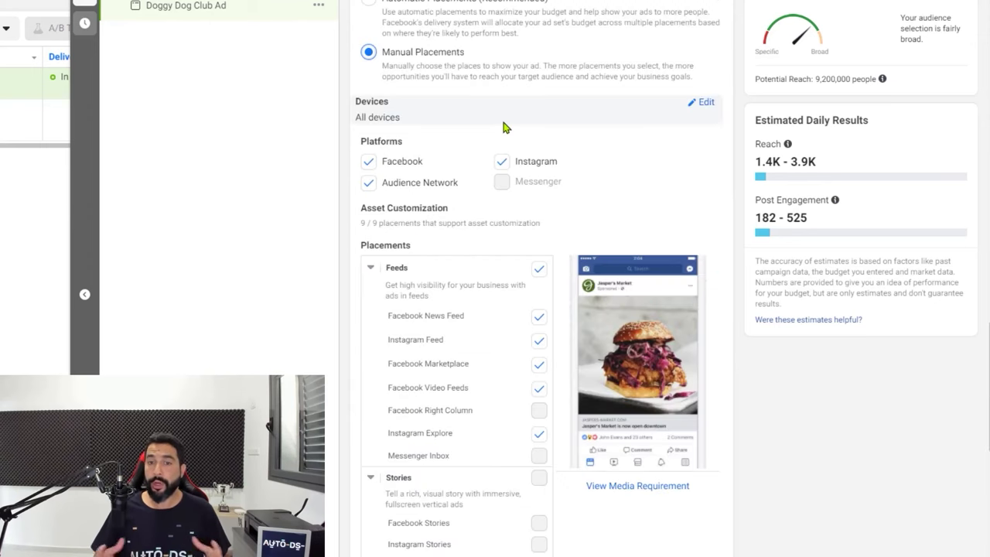
left_click(503, 164)
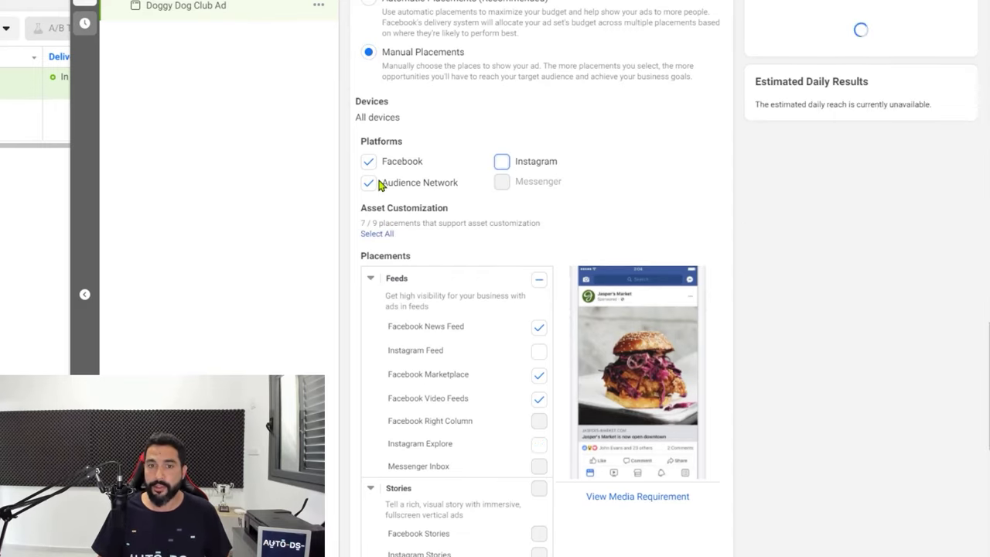
left_click(377, 191)
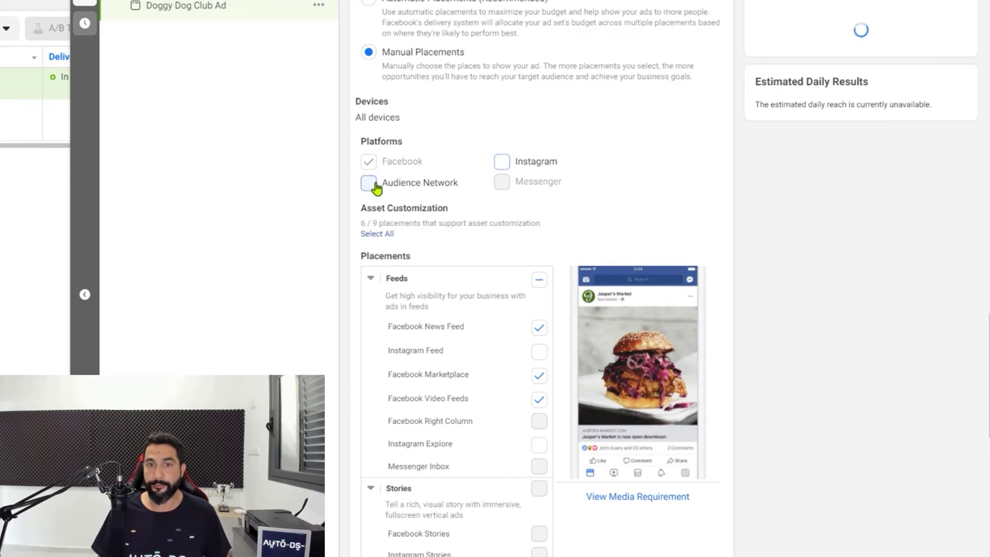
scroll(433, 170, "down", 2)
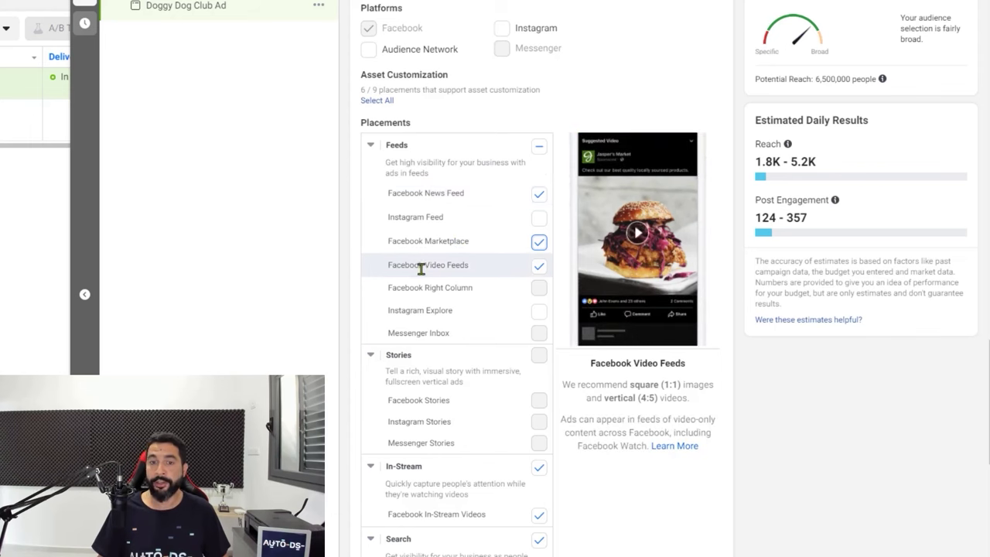
left_click(538, 242)
scroll(437, 247, "down", 7)
scroll(435, 252, "up", 8)
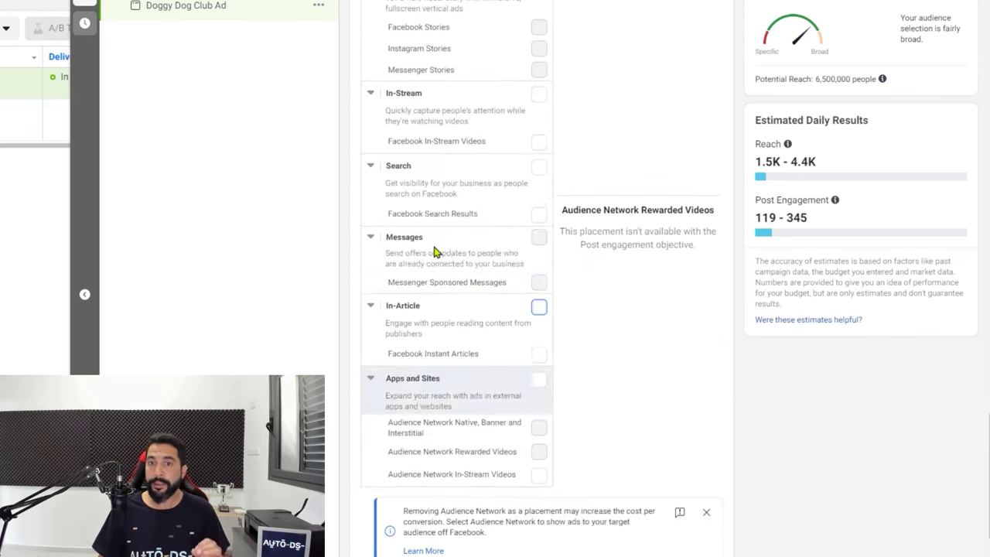
scroll(433, 257, "up", 1)
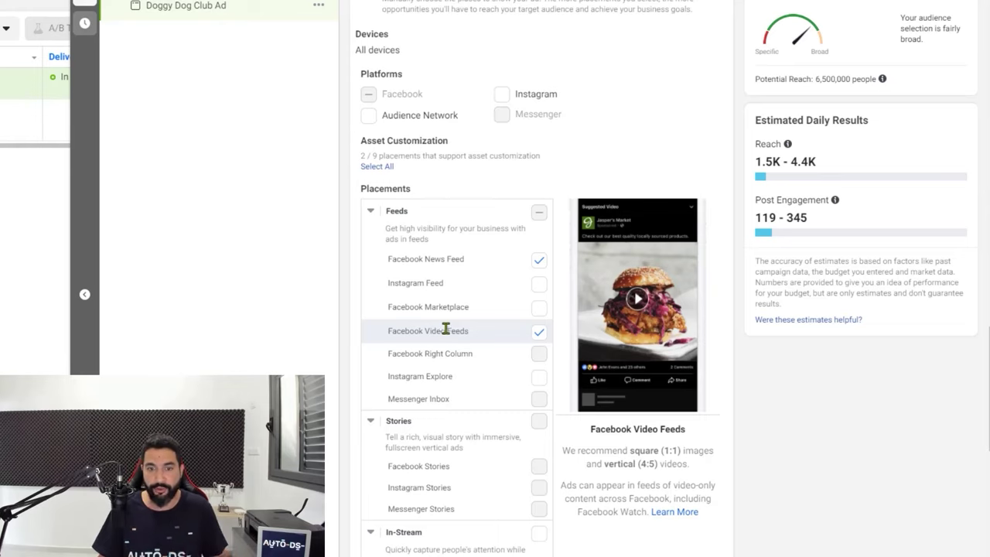
scroll(444, 329, "down", 5)
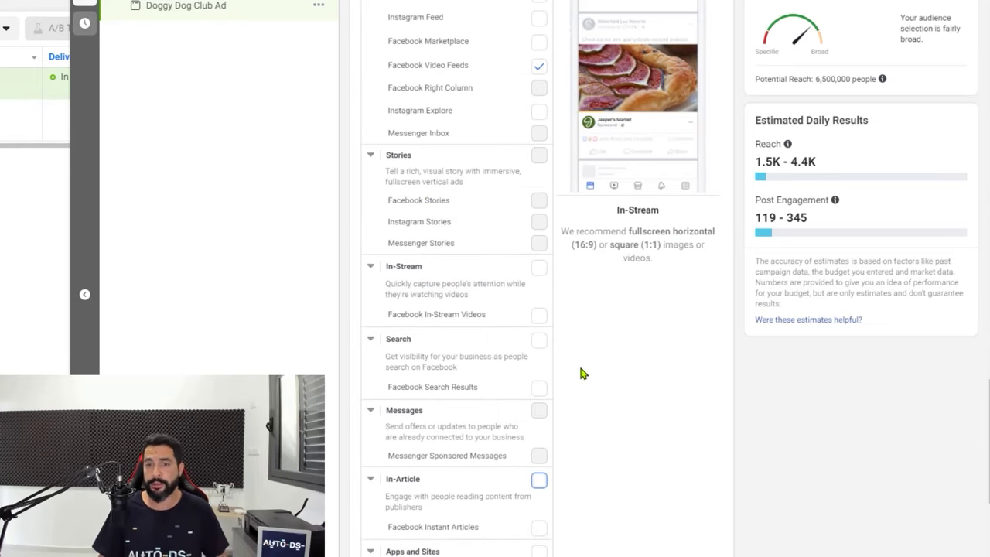
scroll(573, 380, "down", 2)
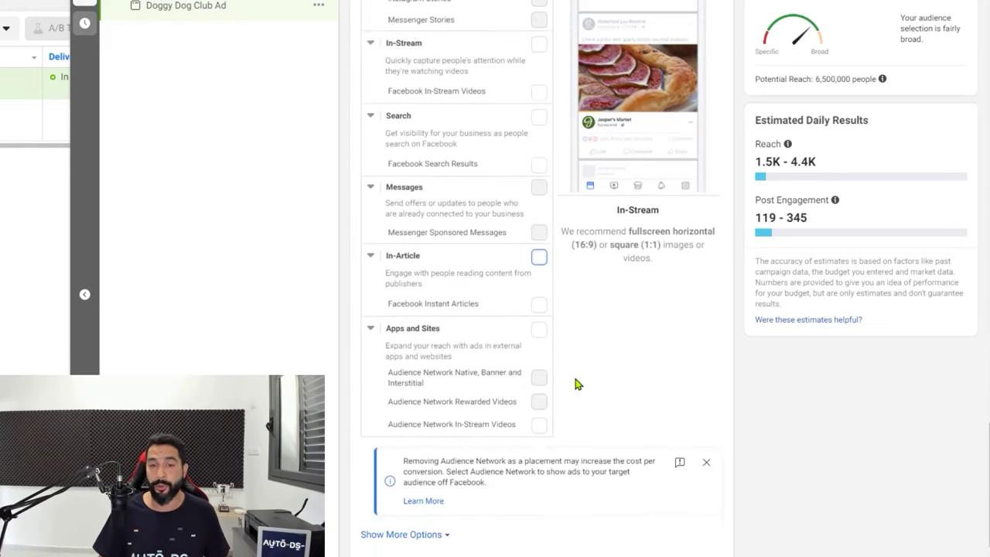
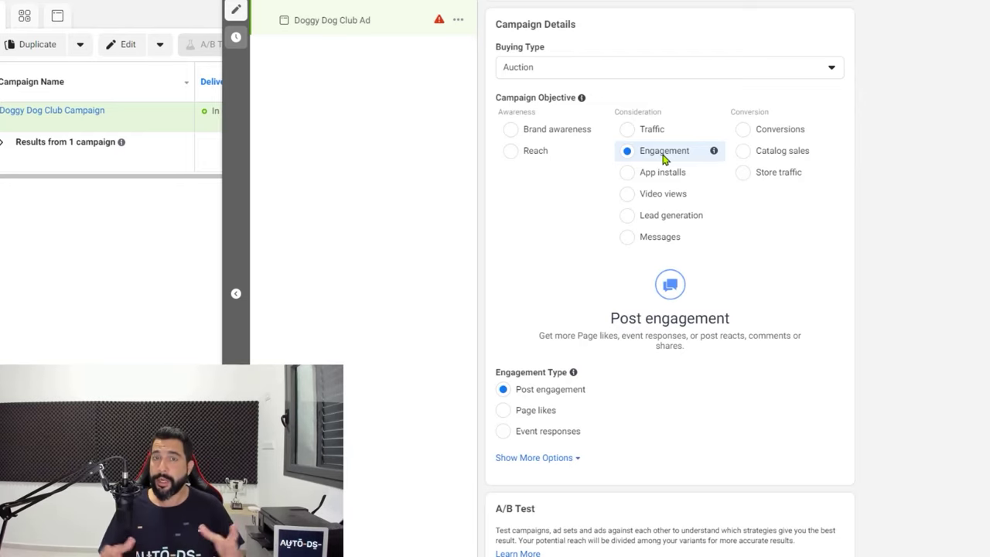
Review the campaign settings, then open the Doggy Dog Club Ad Set with its $10.00 daily budget
scroll(654, 171, "down", 1)
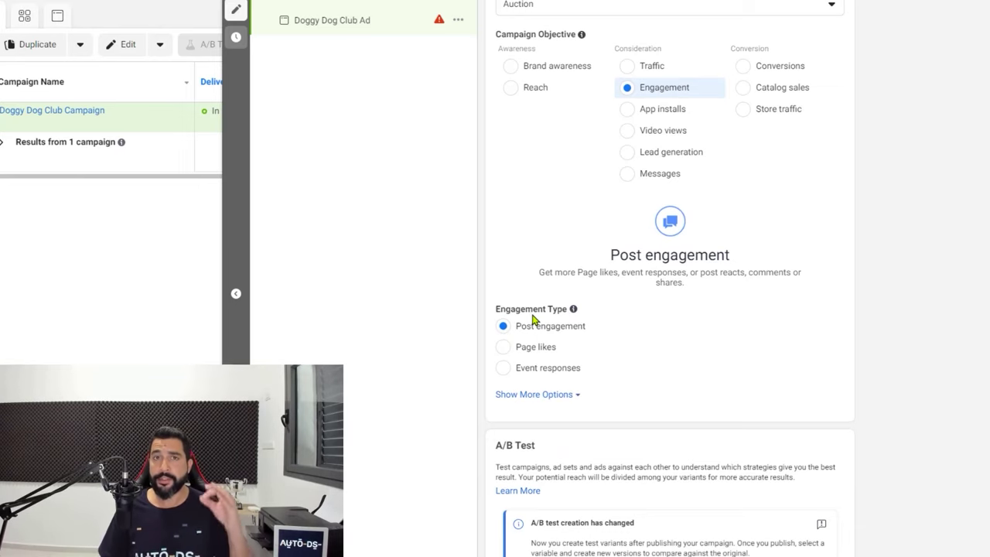
scroll(532, 314, "down", 2)
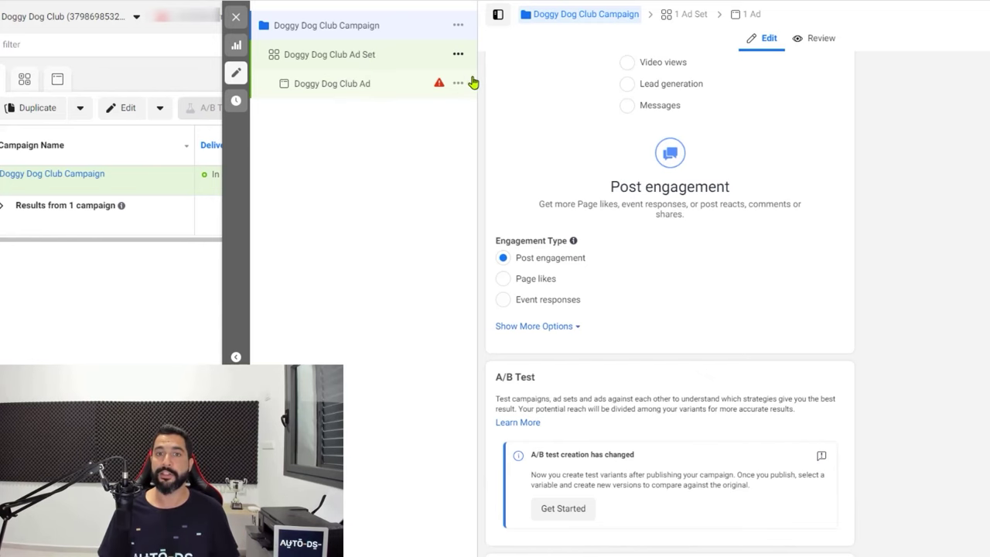
left_click(389, 61)
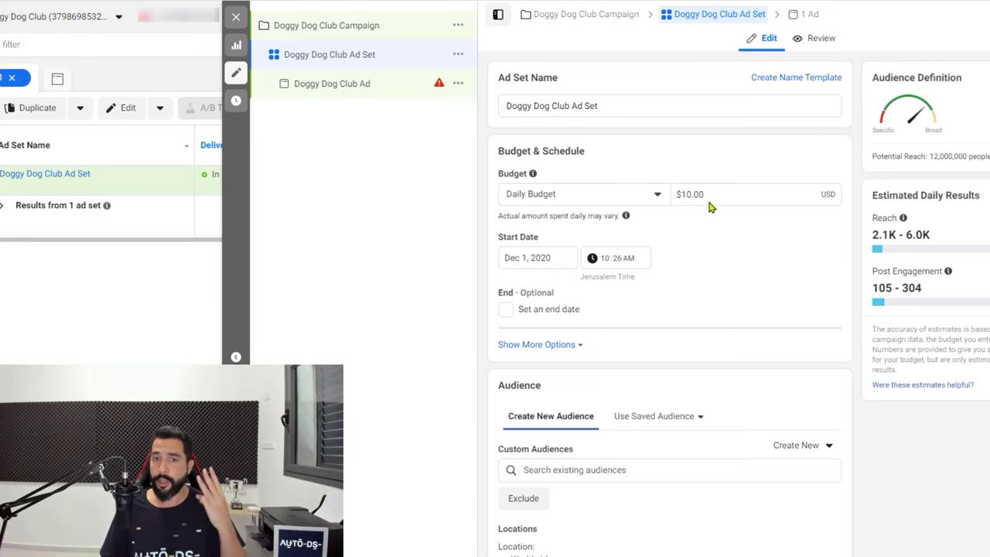
scroll(698, 214, "down", 2)
scroll(691, 248, "down", 1)
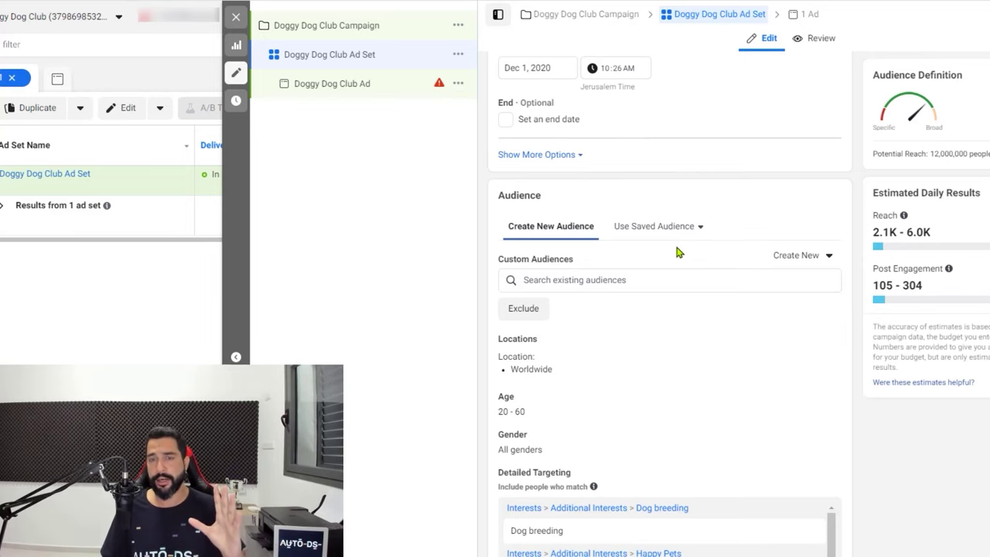
scroll(674, 248, "down", 1)
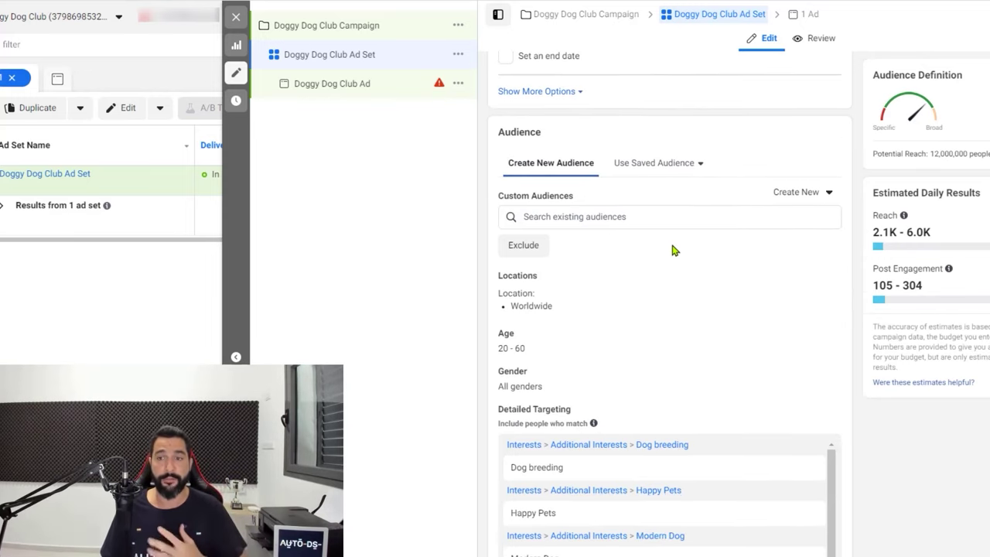
scroll(634, 239, "down", 1)
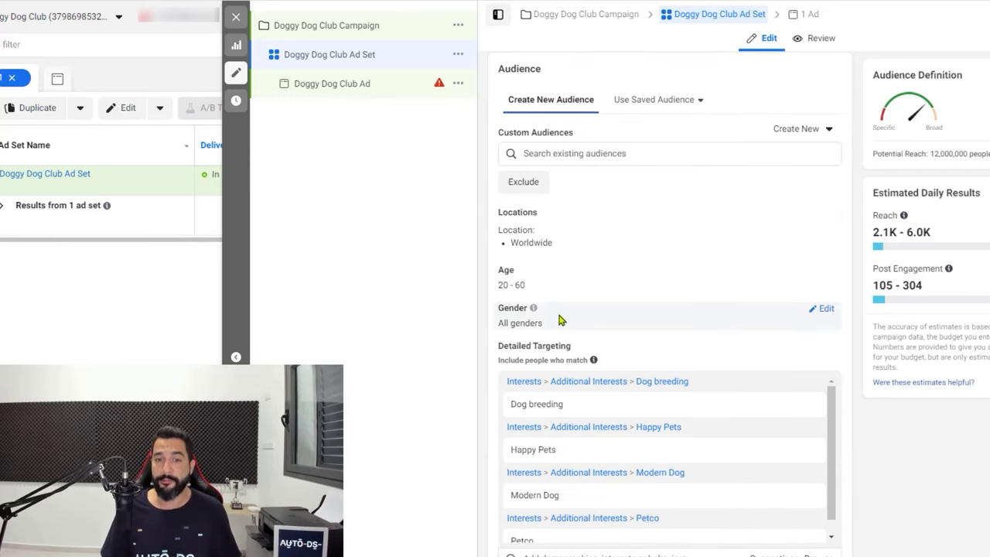
scroll(557, 278, "down", 2)
scroll(561, 206, "down", 1)
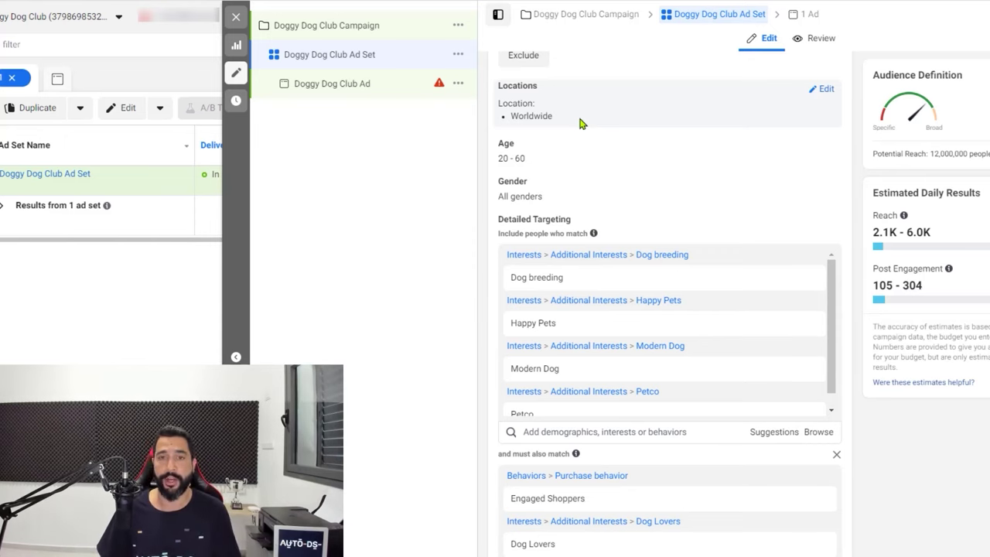
scroll(576, 130, "up", 2)
scroll(586, 260, "down", 2)
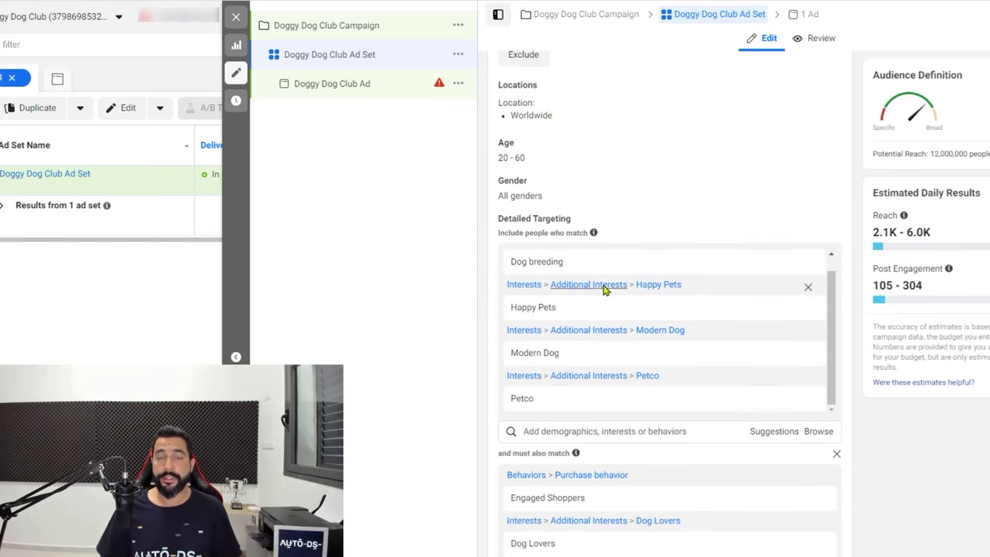
scroll(603, 275, "down", 2)
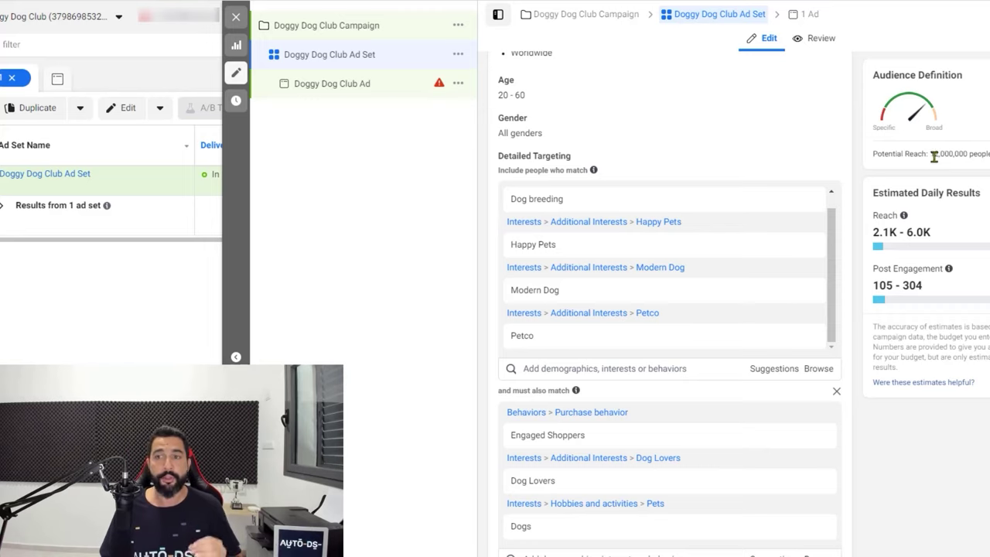
left_click_drag(930, 154, 965, 155)
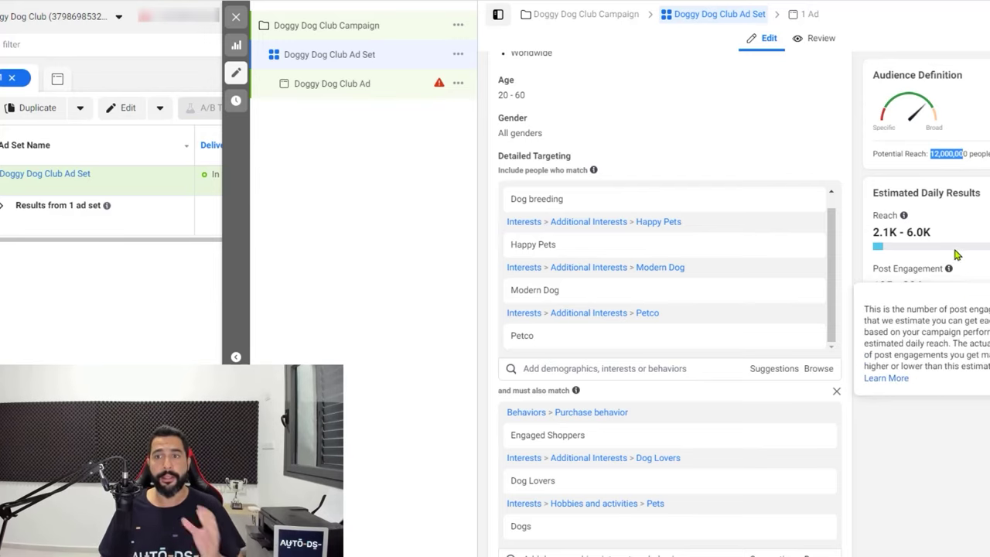
left_click_drag(963, 153, 949, 166)
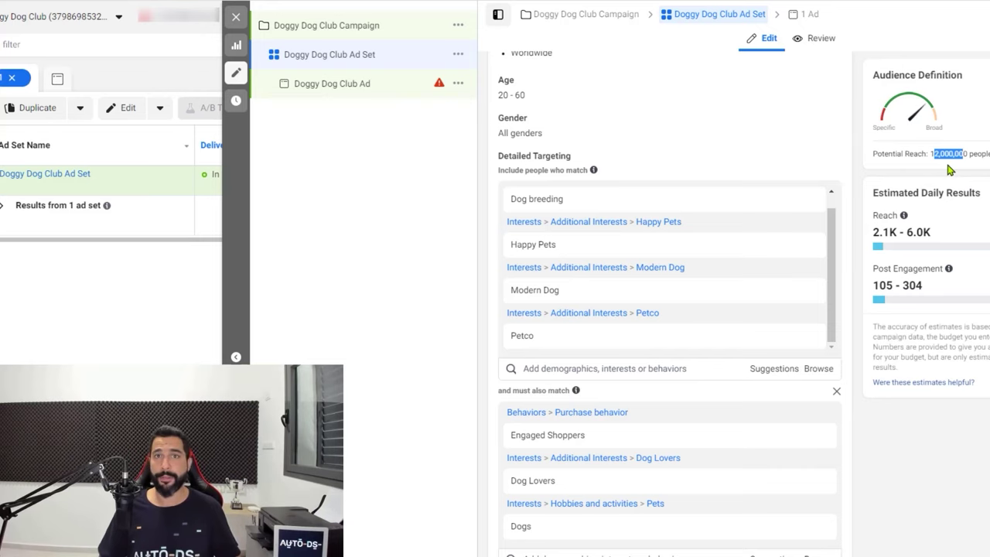
scroll(958, 178, "down", 1)
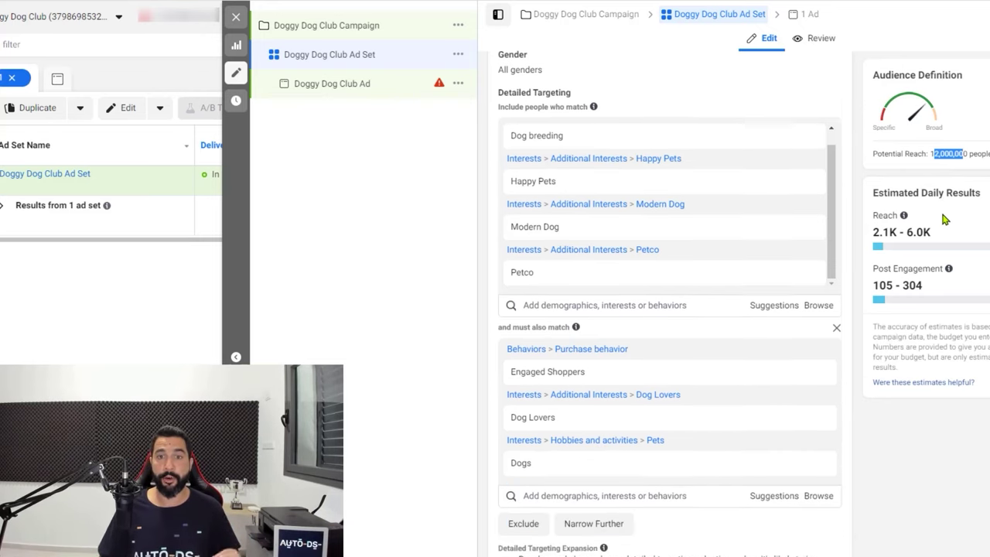
scroll(924, 225, "up", 1)
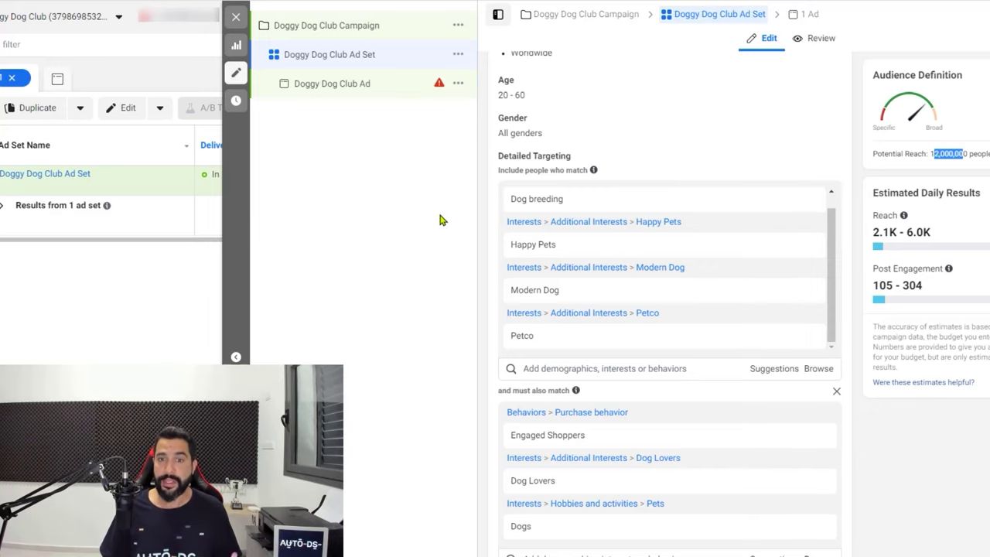
mouse_move(540, 209)
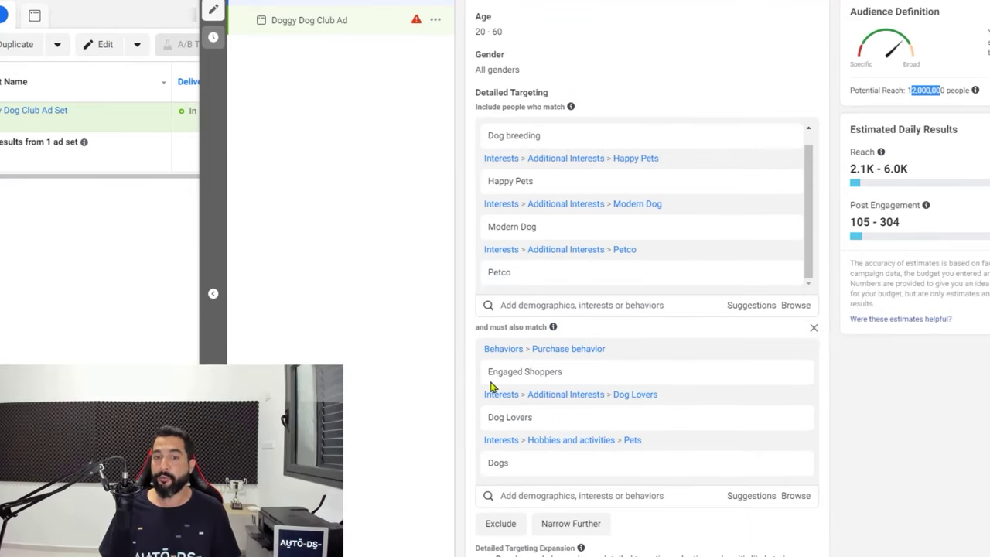
mouse_move(497, 226)
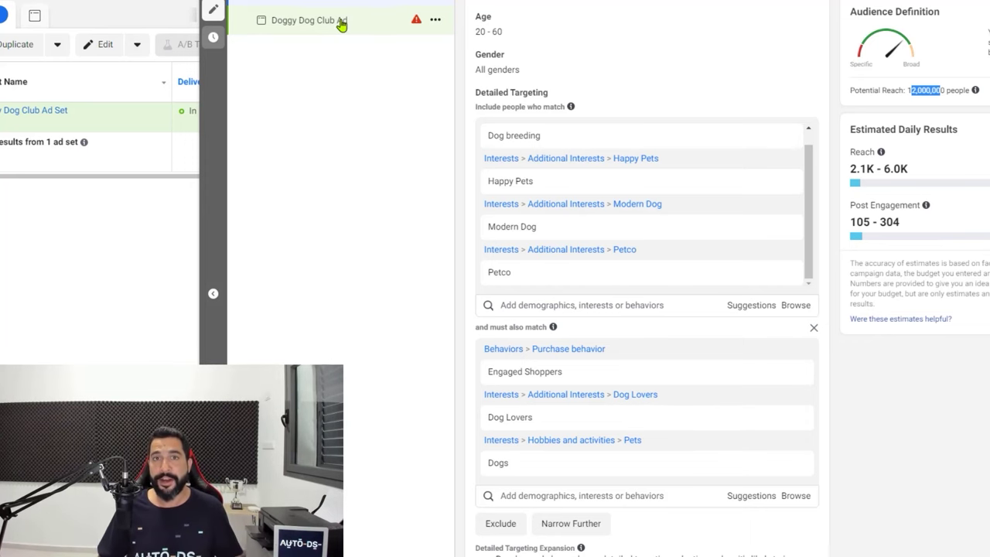
Open the Doggy Dog Club Ad and inspect its Ad Setup options without changing them
left_click(341, 26)
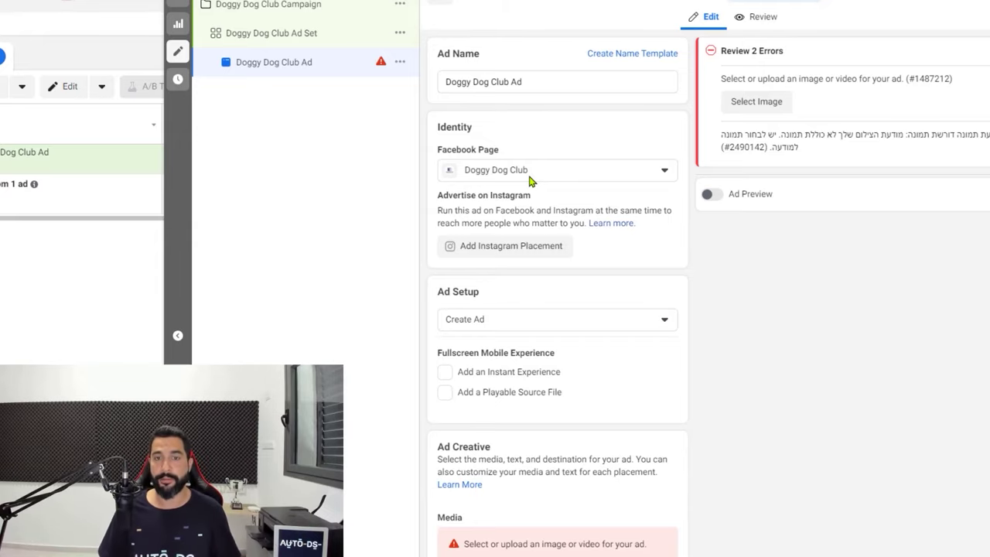
scroll(531, 178, "down", 4)
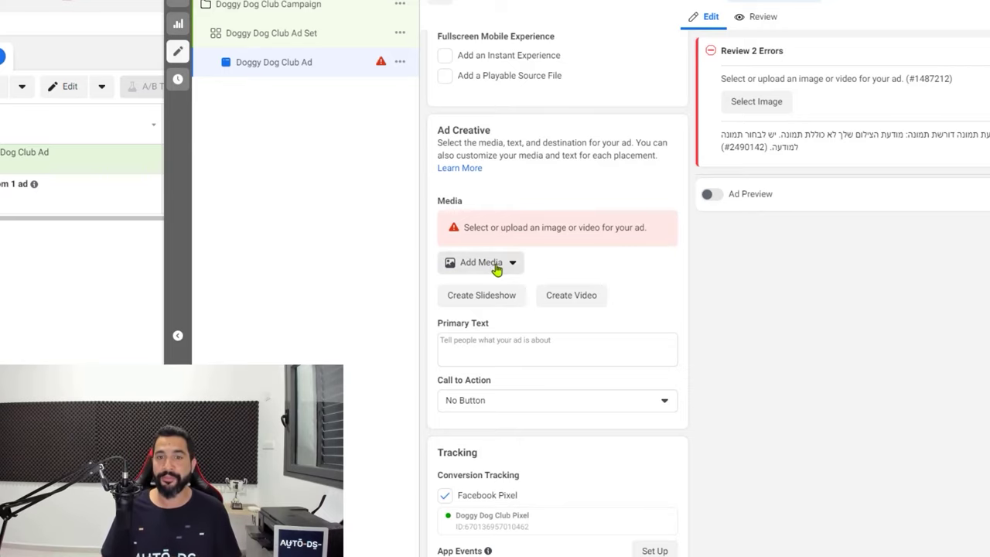
scroll(478, 169, "up", 1)
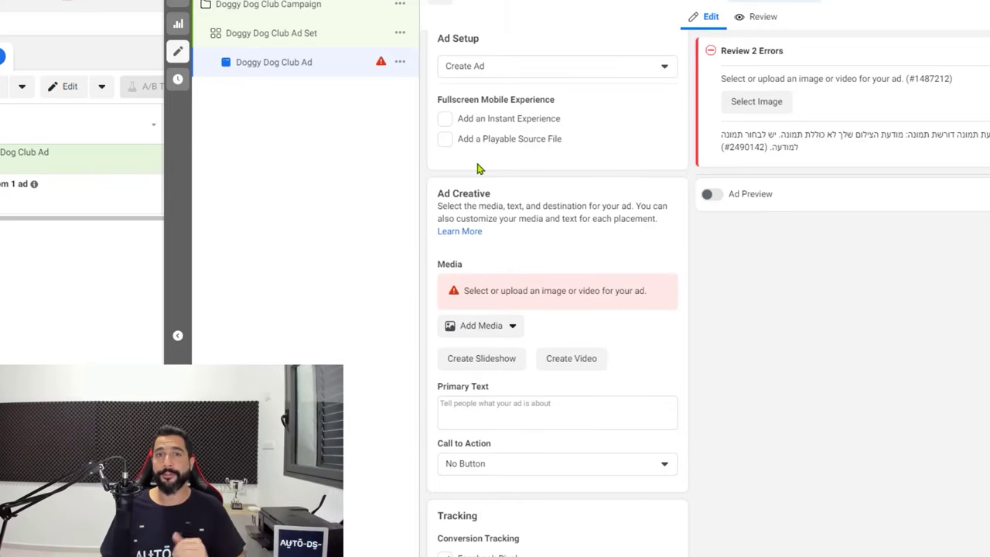
left_click(474, 68)
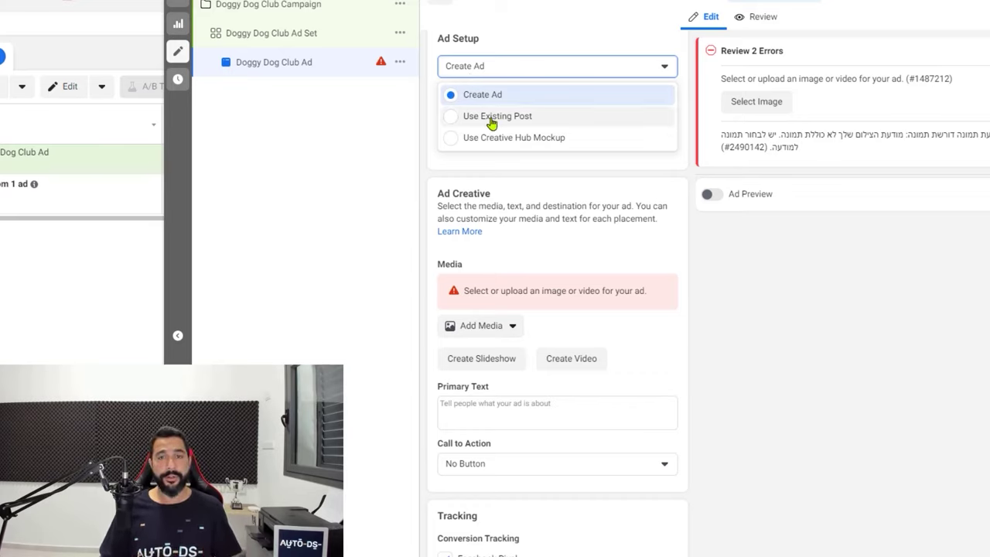
left_click(685, 257)
Start Create Video from the ad's Ad Creative section
scroll(611, 243, "up", 1)
scroll(572, 236, "down", 3)
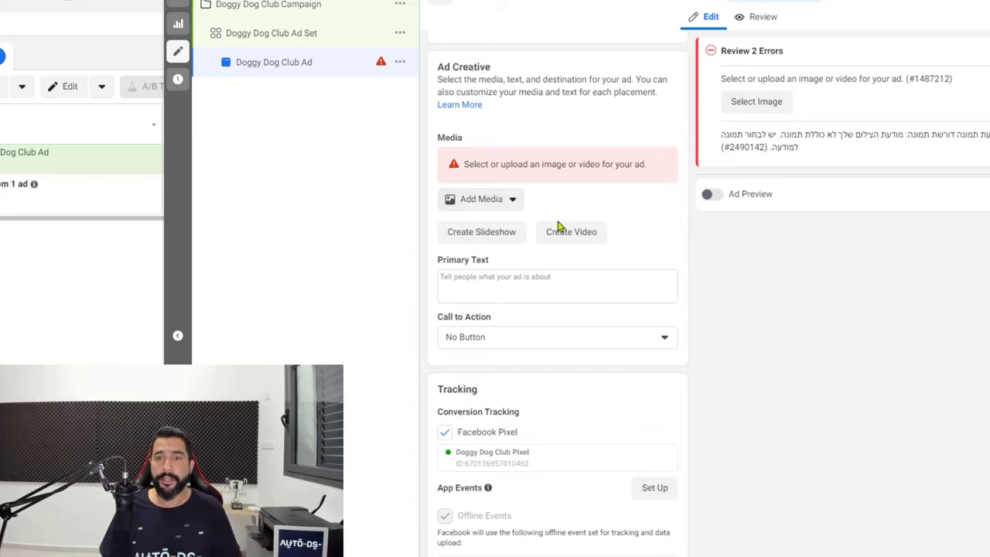
left_click(568, 242)
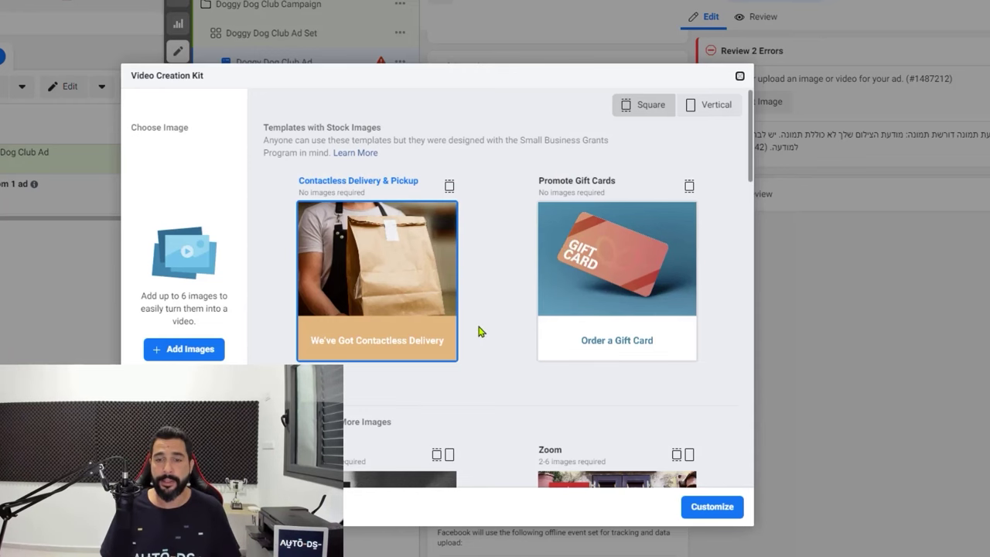
Browse the Video Creation Kit templates, then close the kit without choosing one
scroll(477, 321, "down", 3)
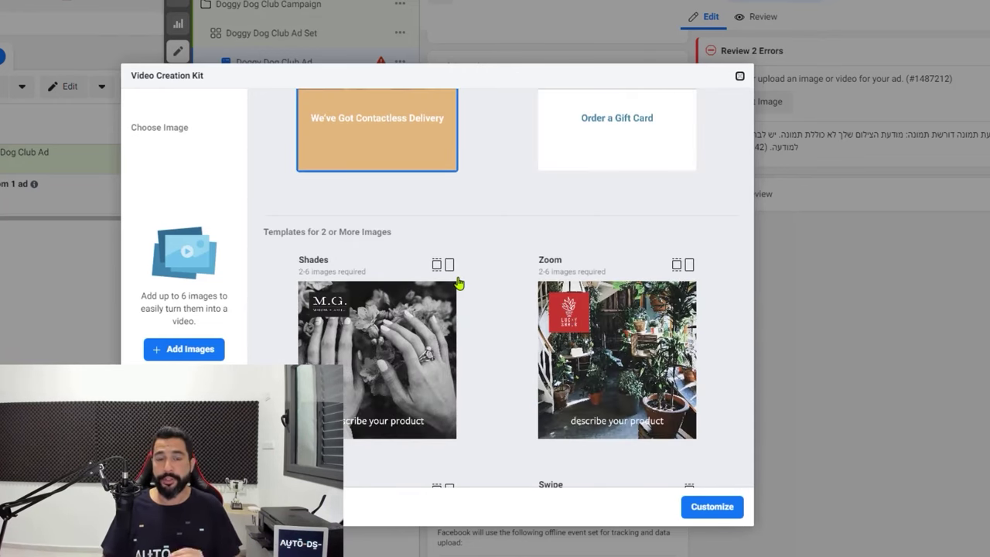
scroll(451, 277, "down", 2)
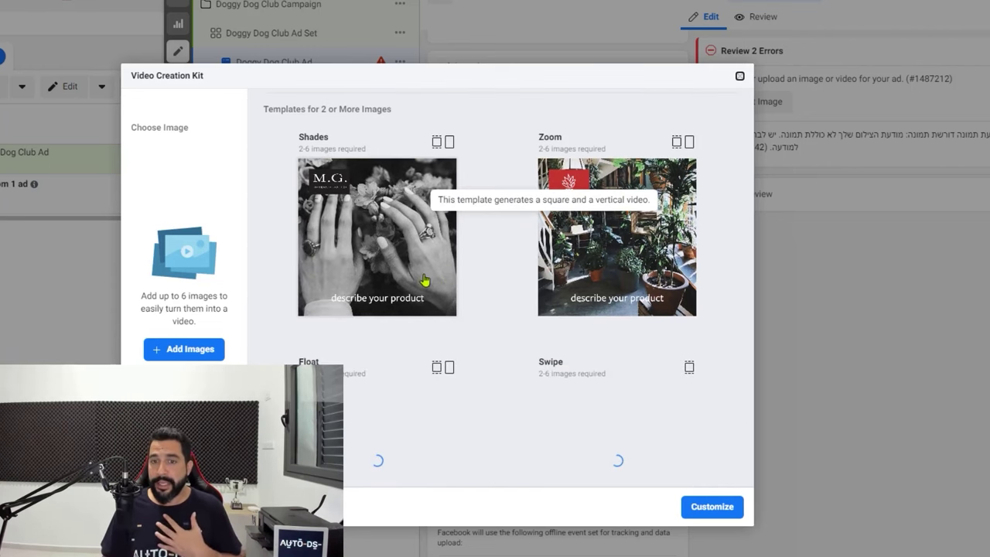
scroll(474, 263, "down", 1)
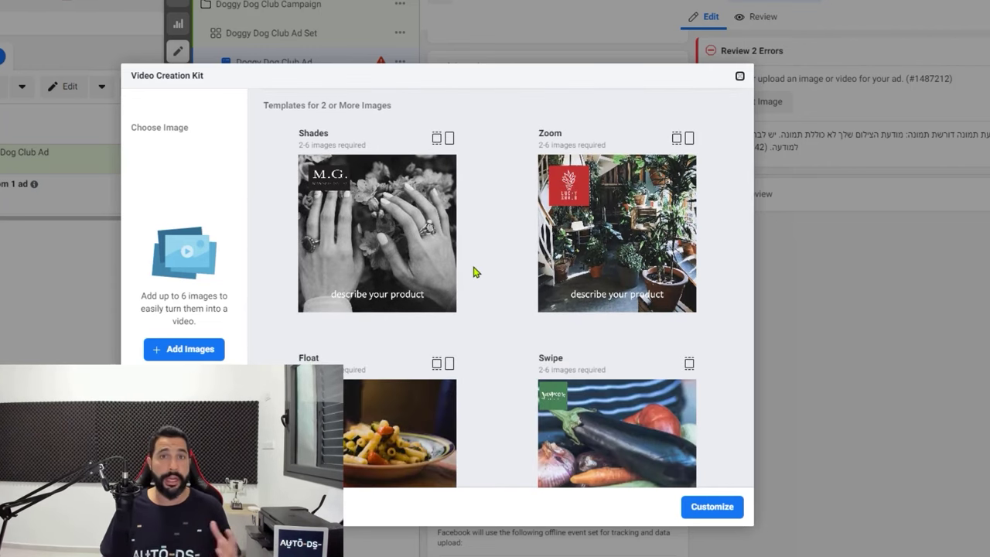
scroll(476, 270, "down", 1)
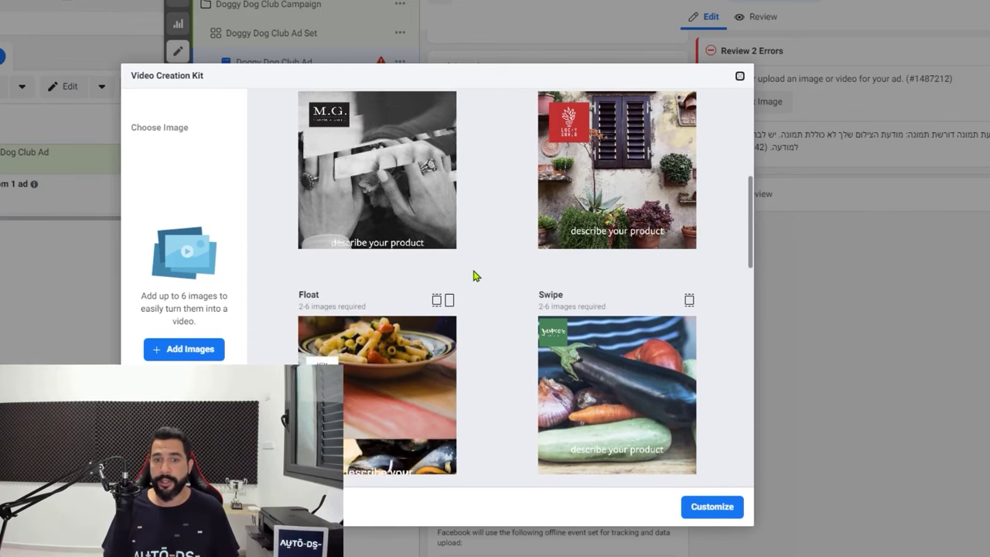
scroll(474, 273, "down", 1)
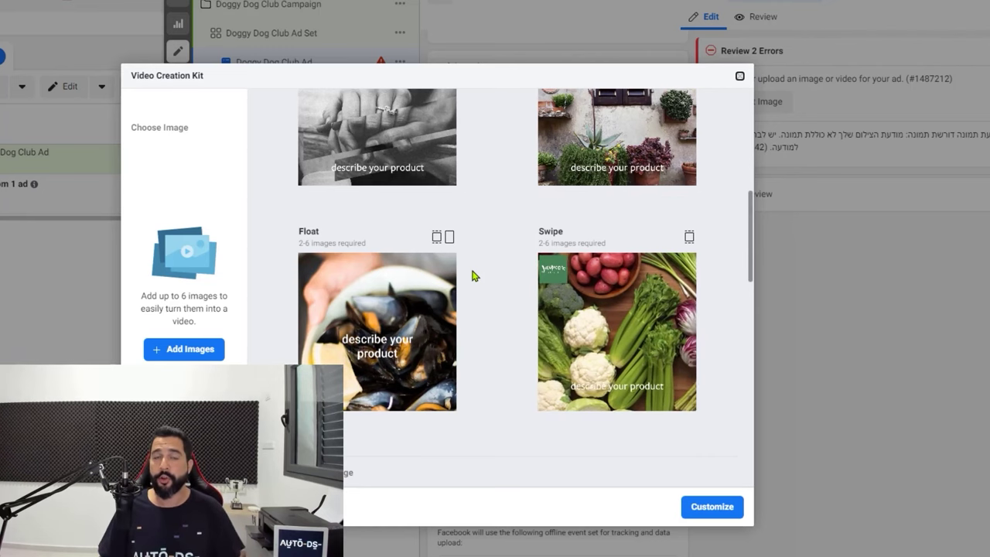
scroll(441, 268, "down", 2)
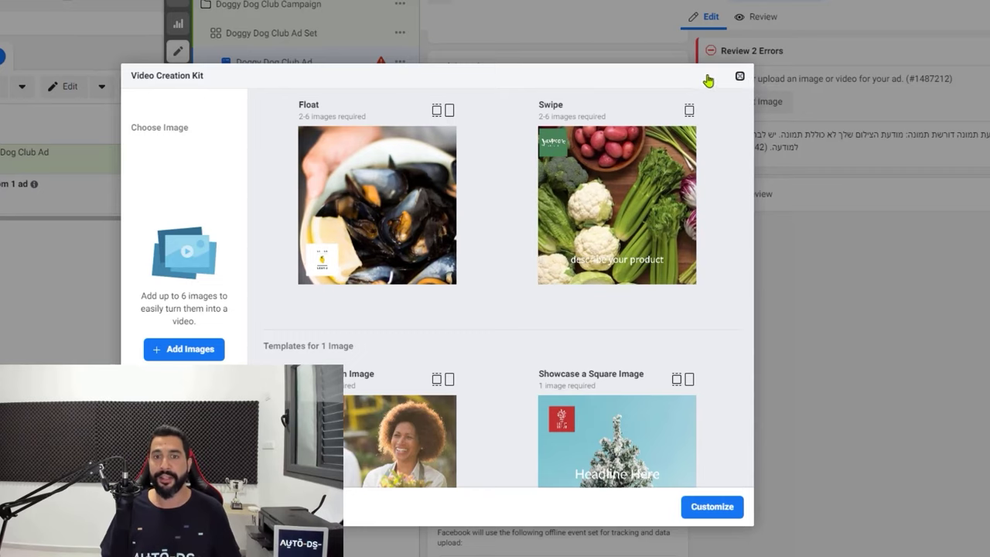
left_click(741, 77)
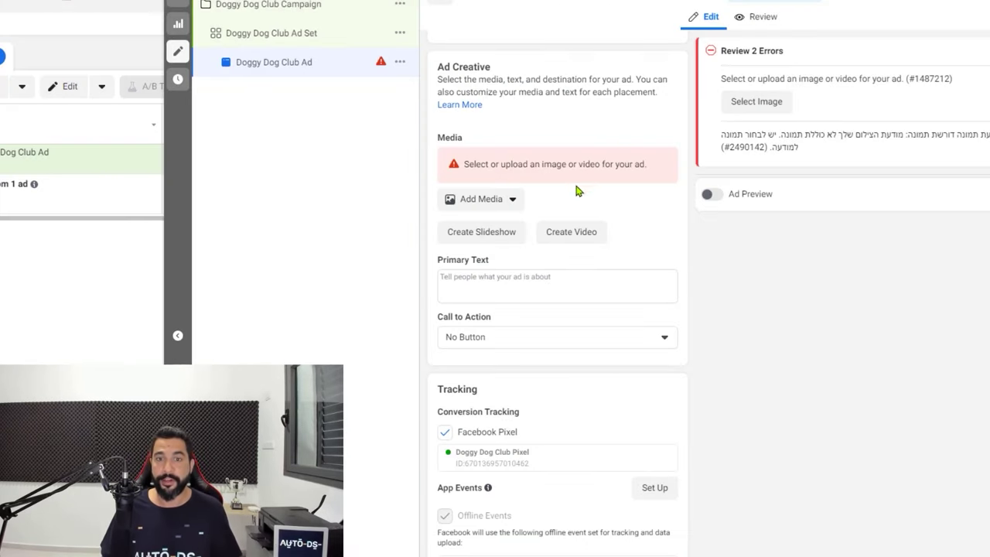
Upload duoleash 20s.mp4 as the Doggy Dog Club Ad's video media
left_click(480, 200)
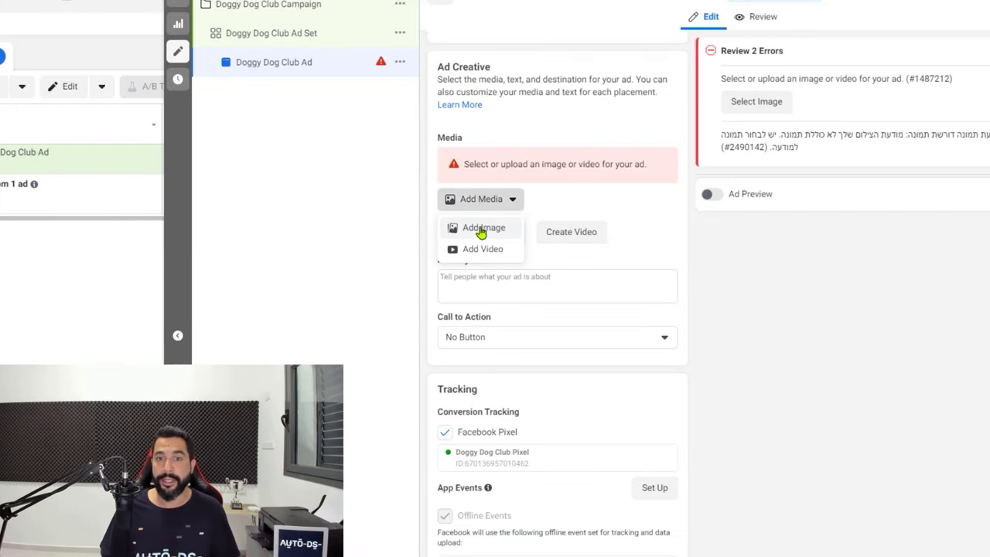
left_click(481, 249)
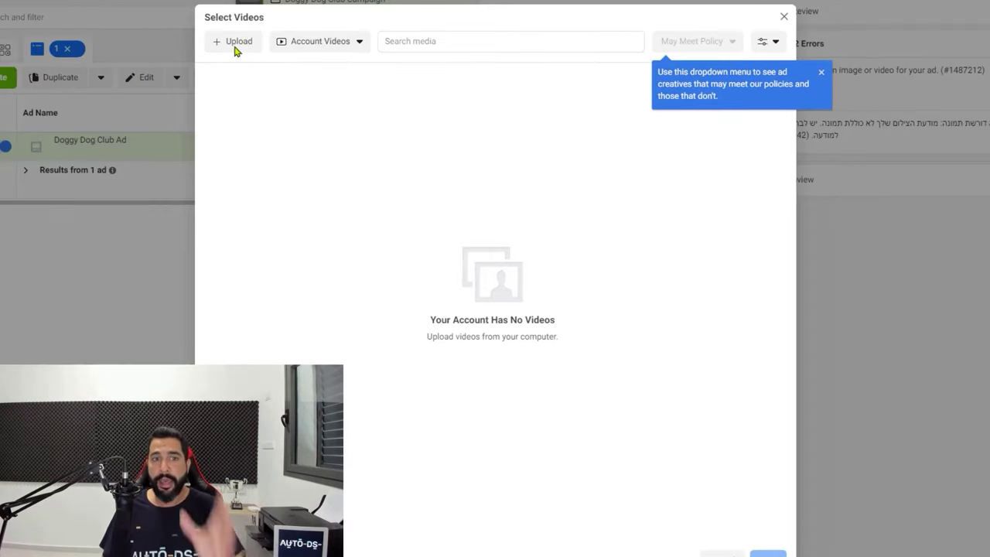
left_click(165, 52)
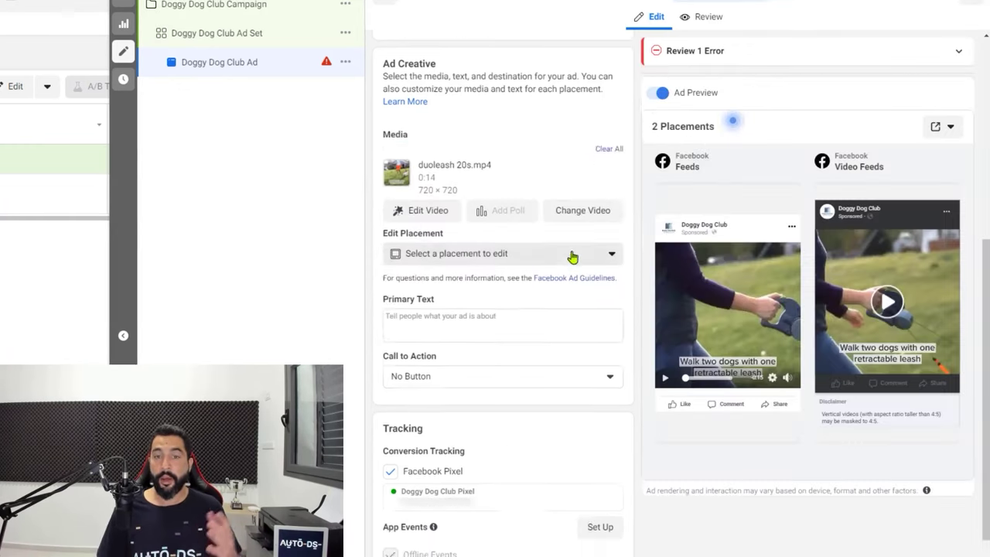
scroll(567, 235, "up", 3)
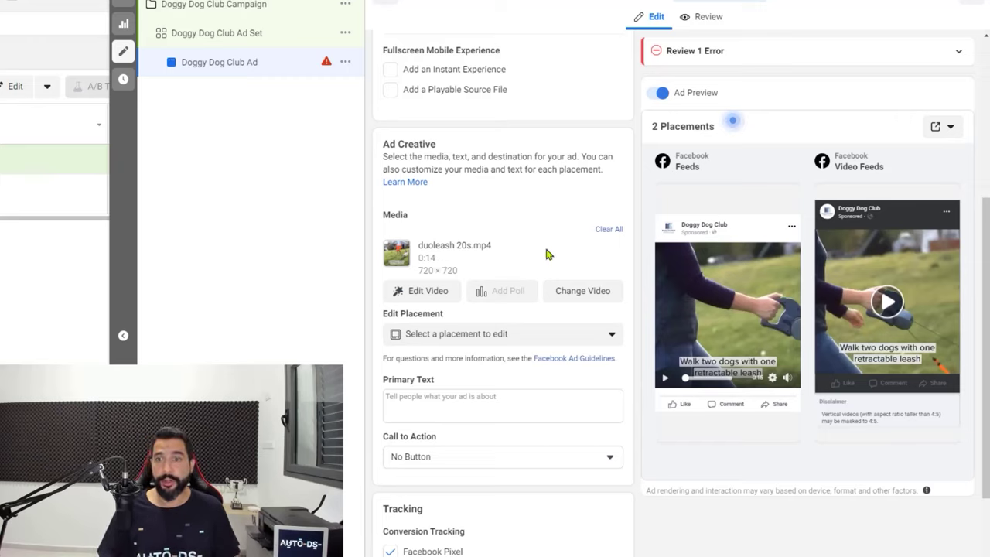
left_click(887, 305)
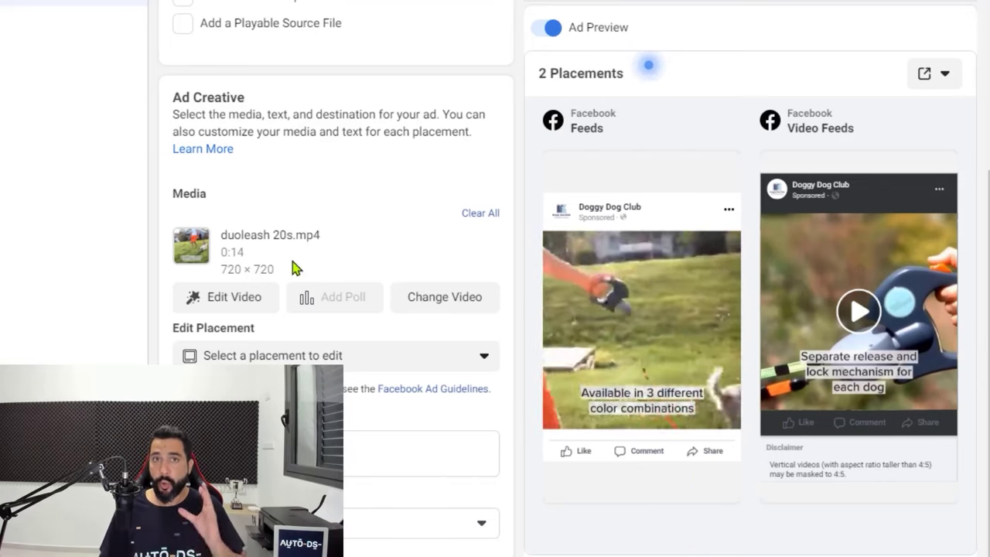
scroll(305, 250, "down", 2)
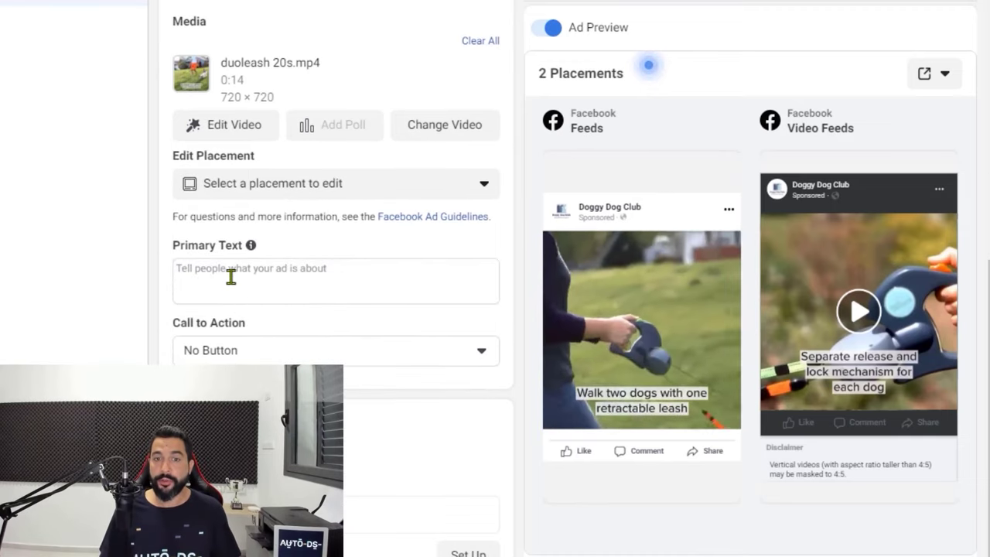
Paste the five-line emoji ad copy starting 'Dual Dog Retractable Leash' into Primary Text
left_click(235, 276)
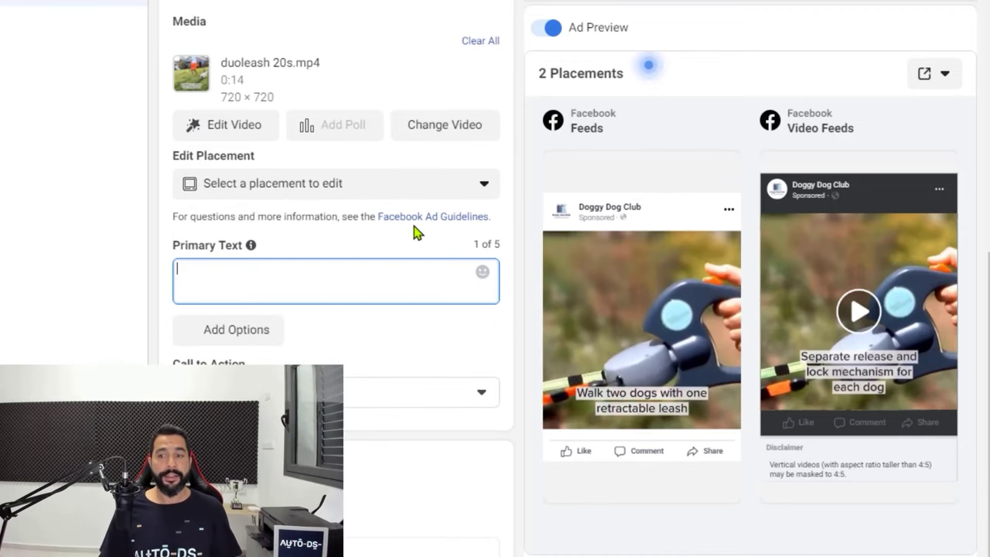
mouse_move(678, 431)
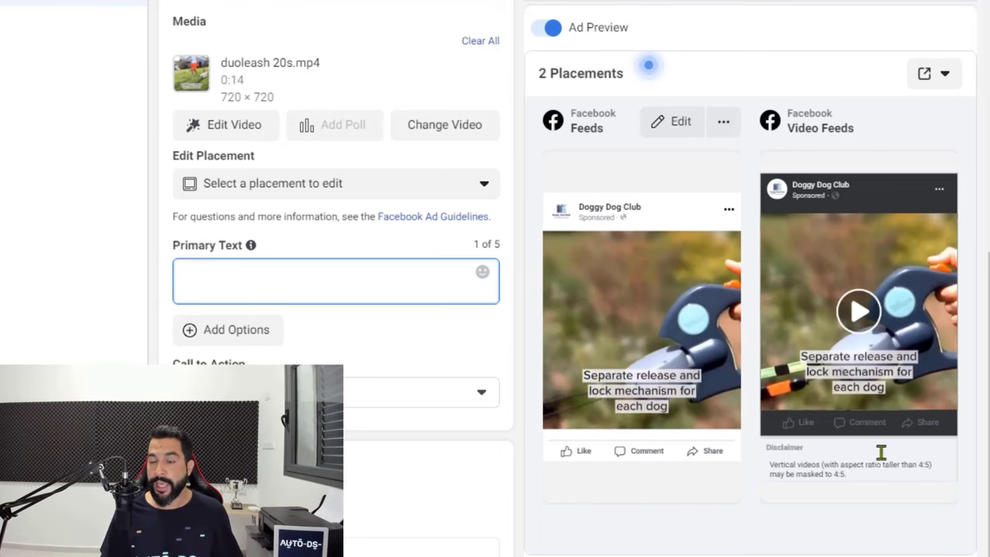
left_click(345, 273)
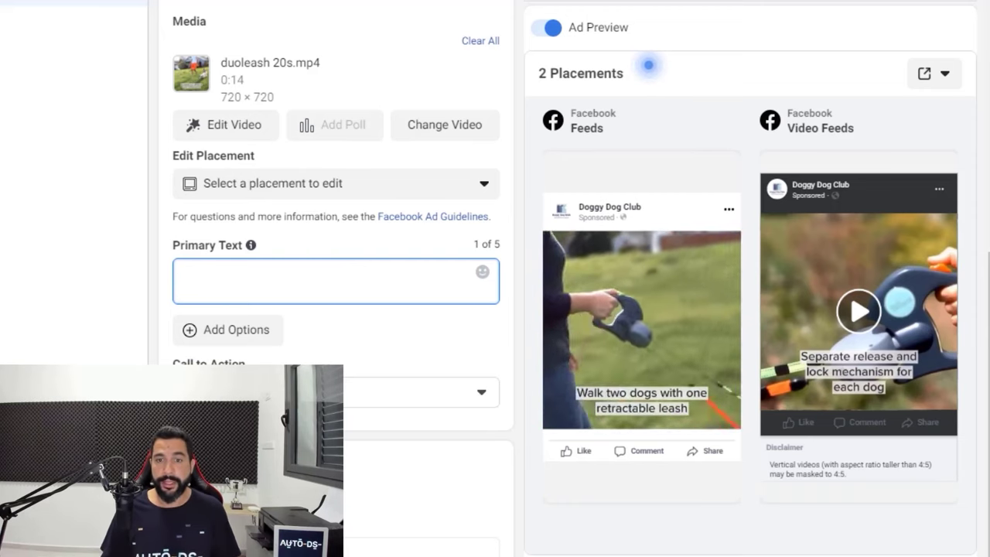
left_click(297, 276)
type("🐕 Dual Dog Retractable Leash 🐕 ❤ For Dog Lovers with 2 Dogs ❤ ⚪ Control Each Leash Separately ⚪ 🐕 Tangle-Free Mechanism 🐕 🚚 Shipping Is On Us! 🚚")
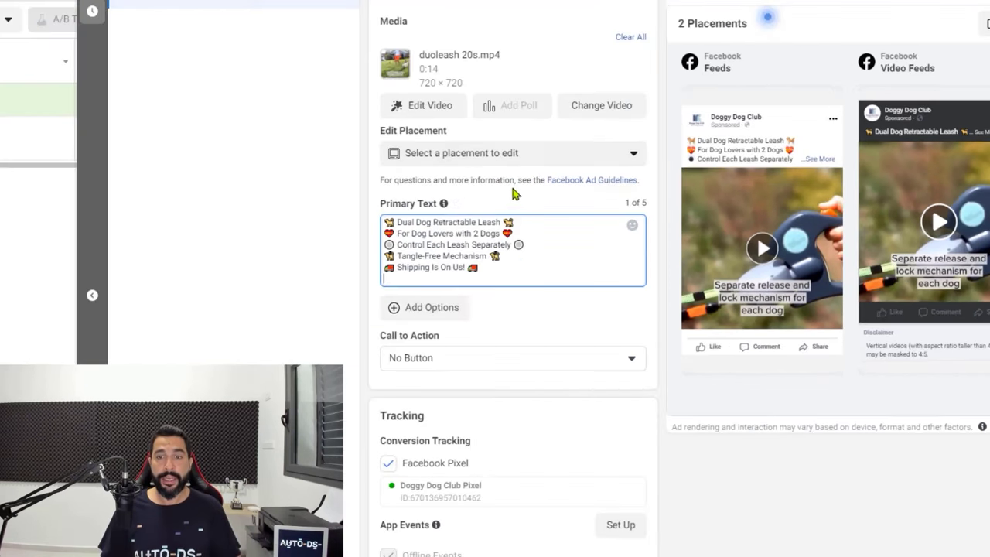
Delete the empty last line of Primary Text so it ends at 'Shipping Is On Us!'
scroll(341, 232, "up", 5)
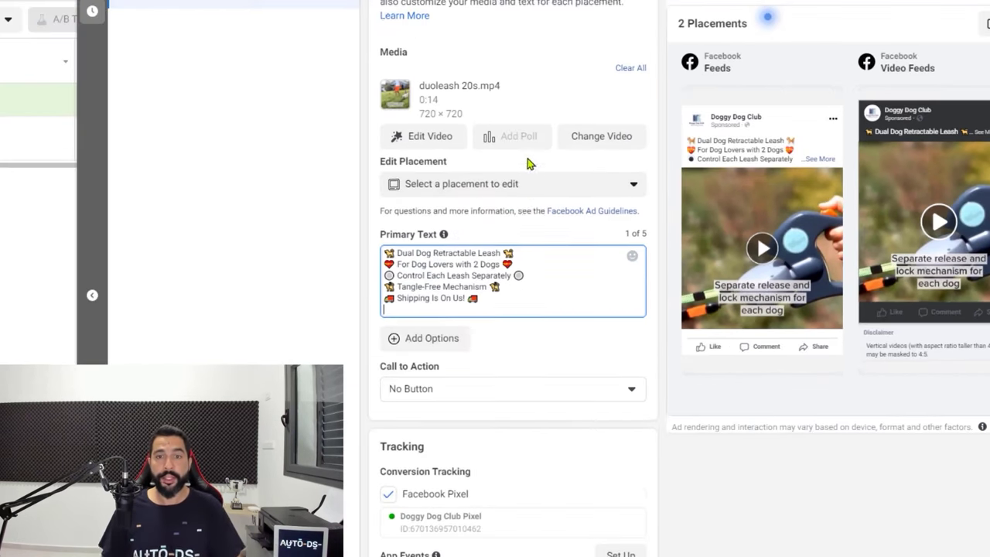
scroll(553, 165, "up", 2)
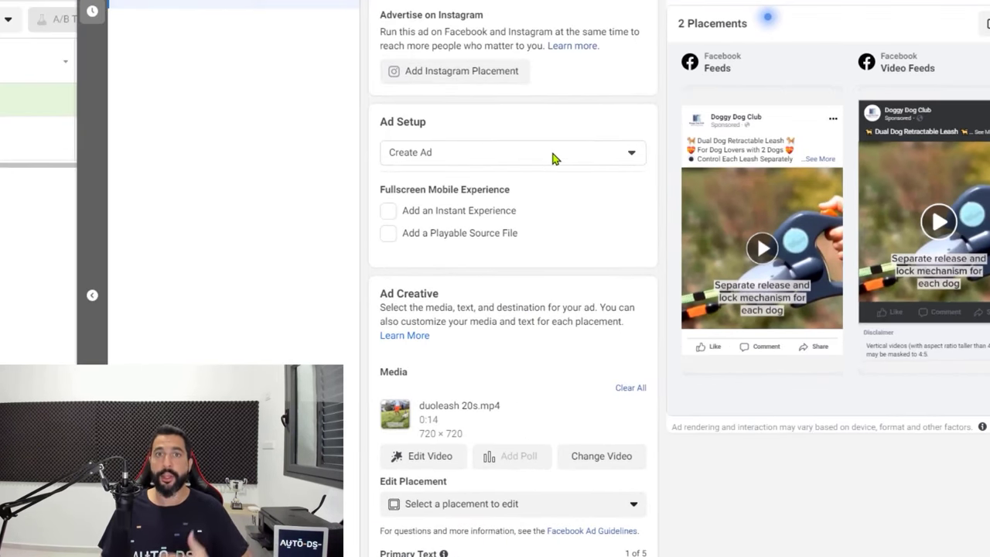
scroll(548, 159, "down", 4)
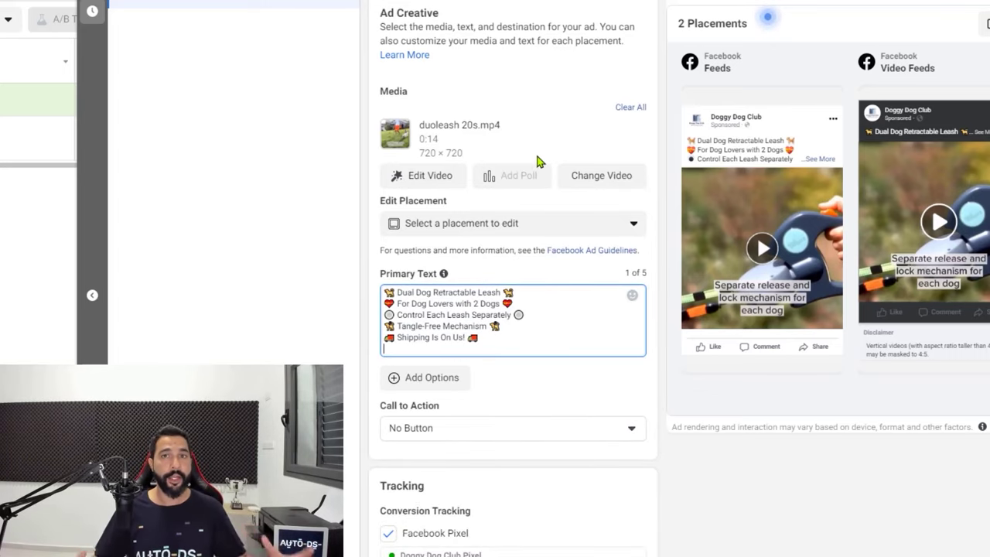
scroll(553, 198, "down", 1)
scroll(554, 204, "down", 1)
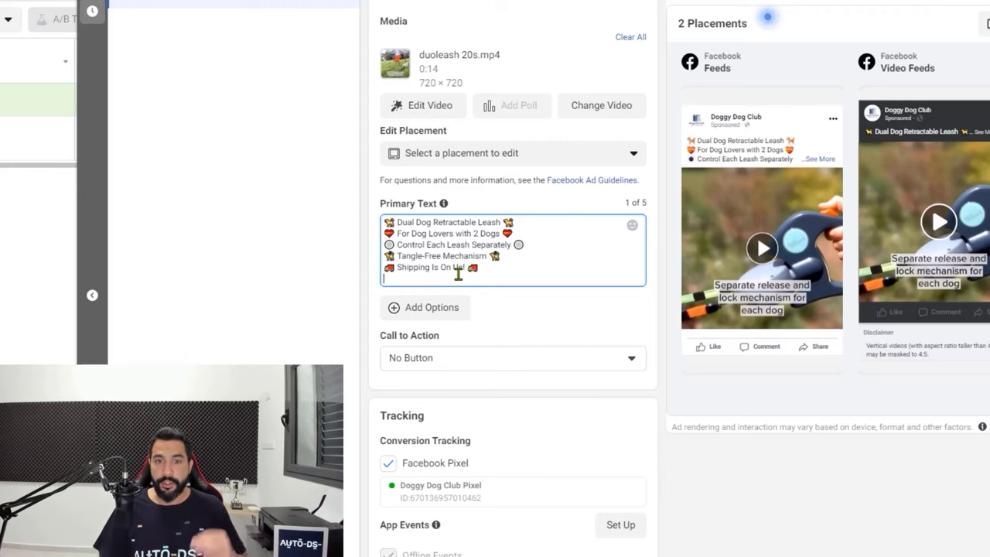
key("BackSpace")
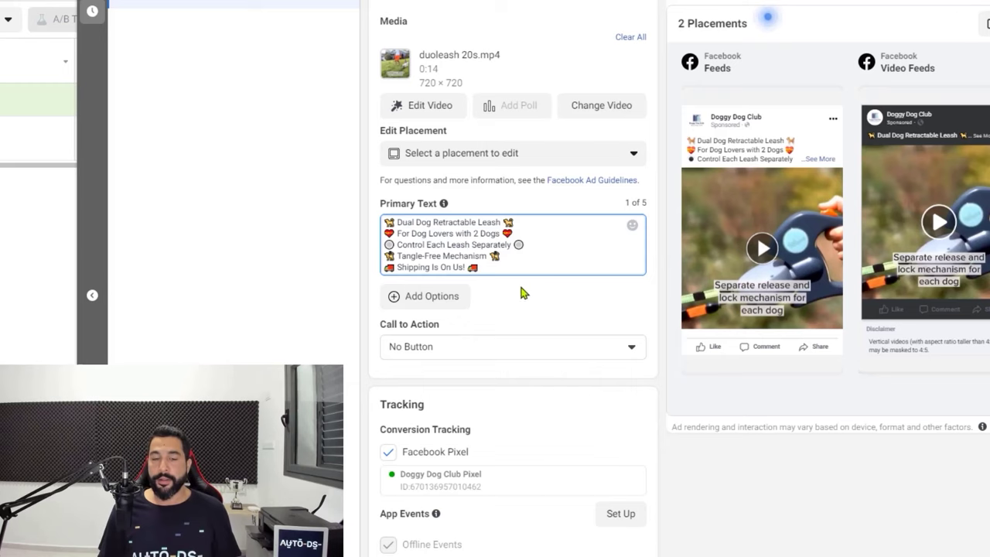
left_click(514, 288)
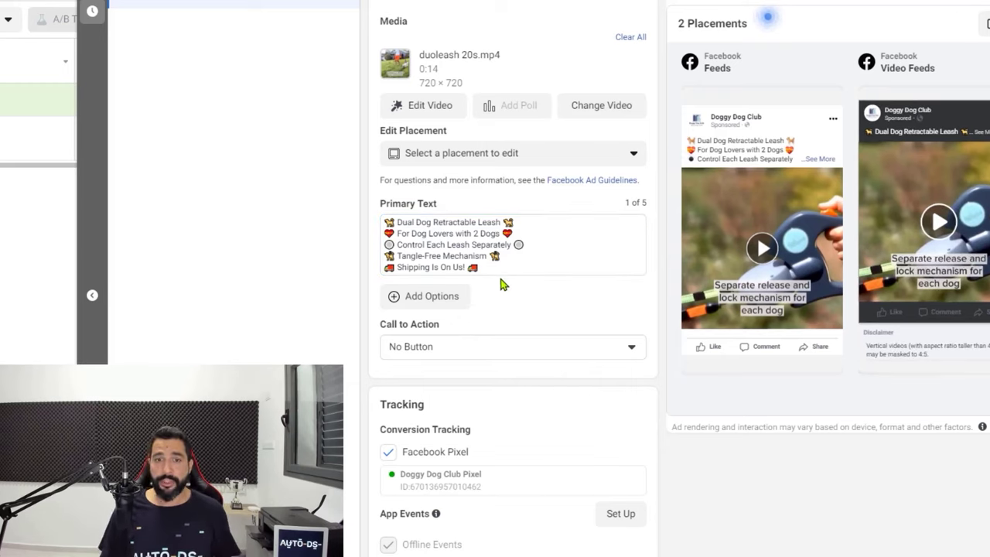
left_click_drag(418, 245, 541, 294)
left_click(541, 294)
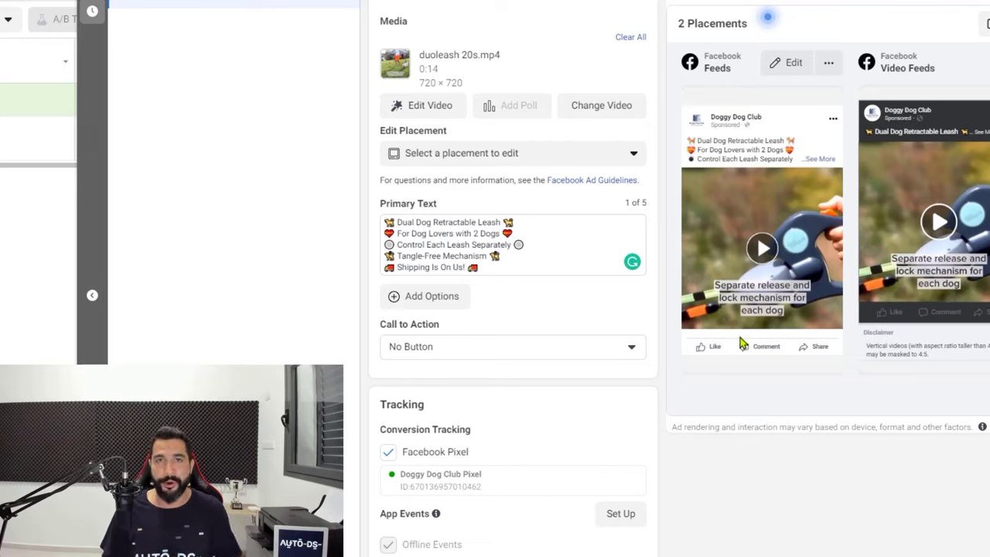
Set the call to action to Shop Now and link the doggydogclub.com leash product page
left_click(495, 352)
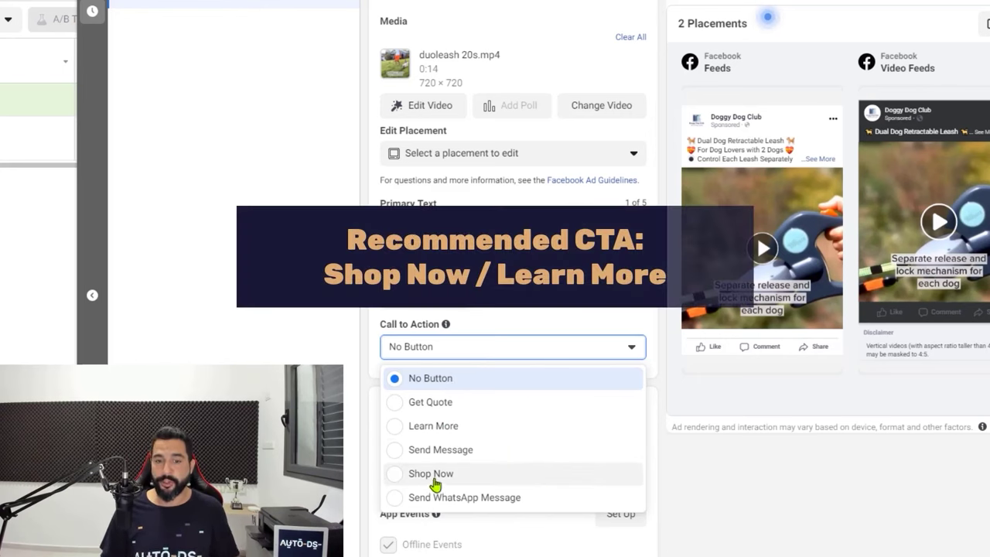
left_click(391, 475)
left_click(437, 350)
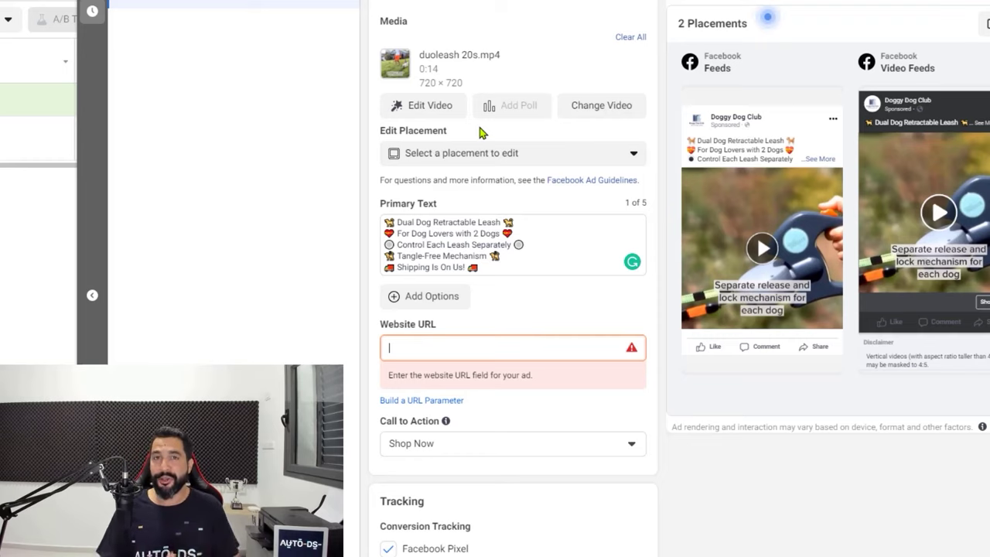
mouse_move(785, 229)
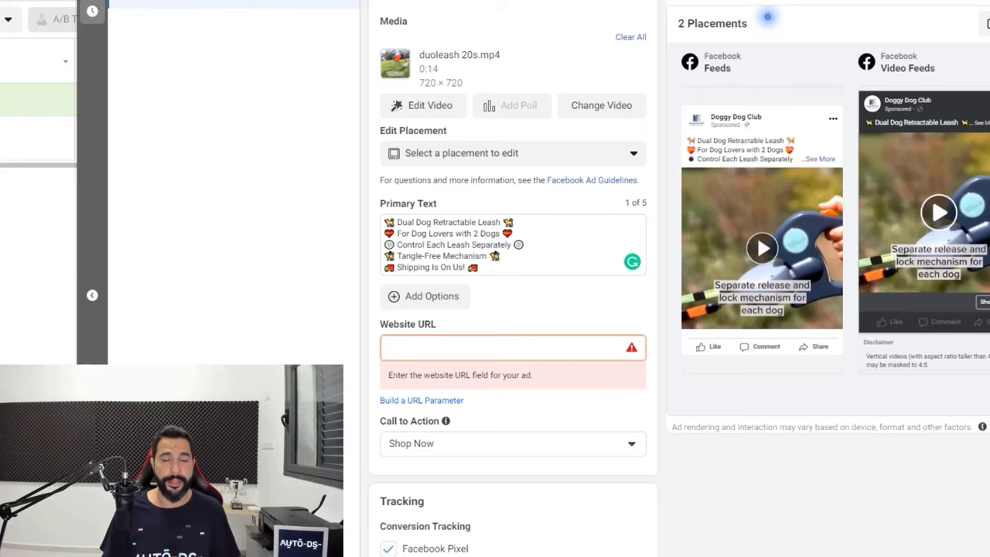
type("https://doggydogclub.com/collections/frontpage/products/two-dog-reflective-retractable-pet-leash-two-dogs-reflective-orange-green-leads-dual-lock-tangle-free")
left_click_drag(485, 395, 459, 380)
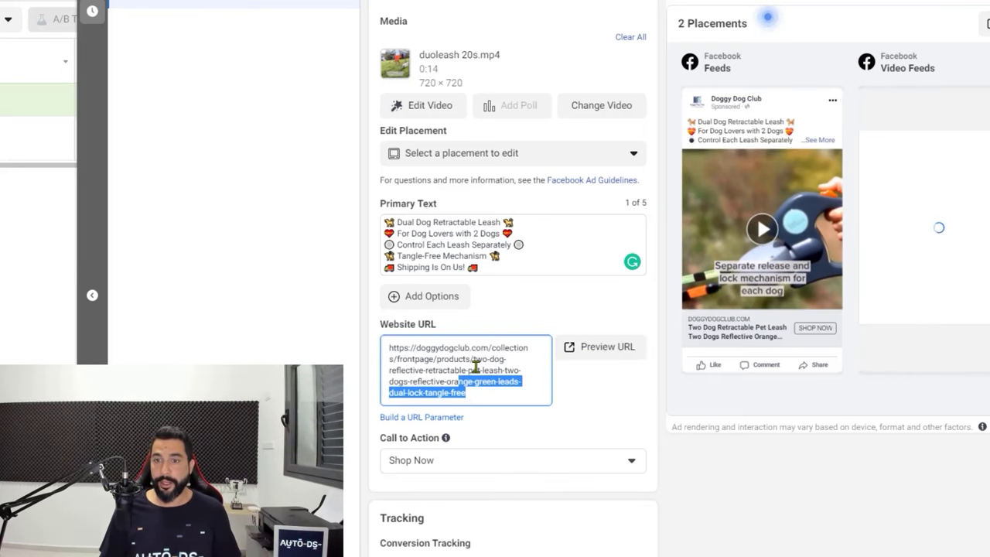
left_click(602, 352)
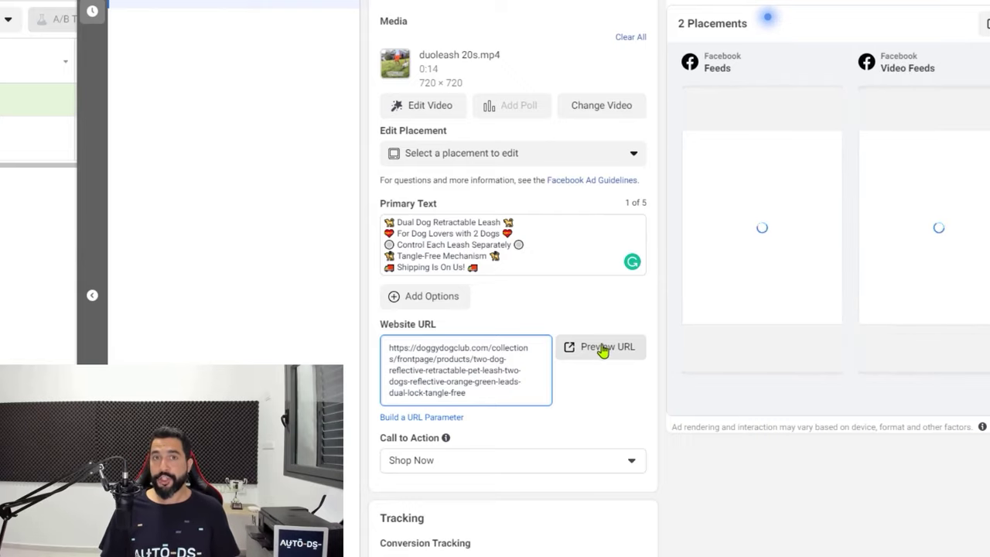
left_click(602, 350)
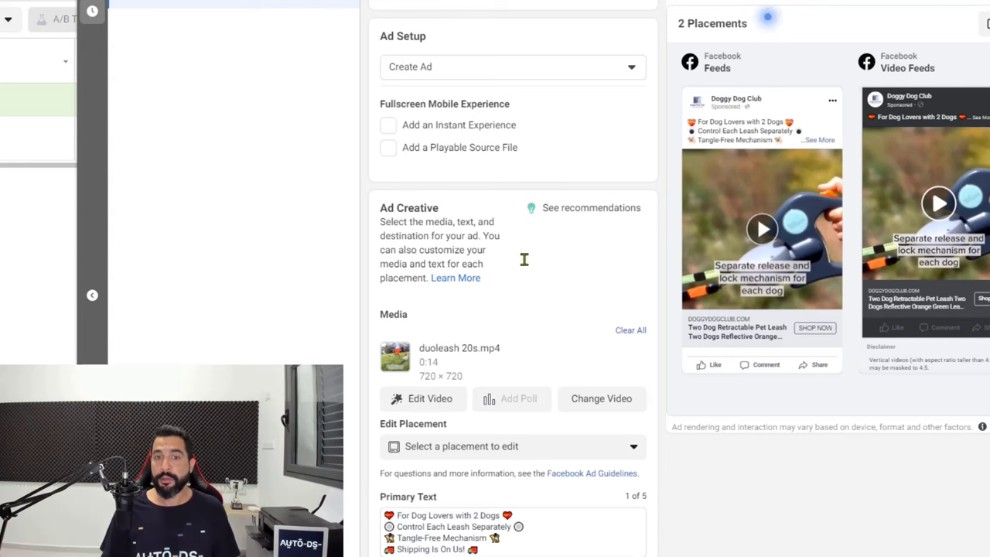
scroll(441, 312, "down", 3)
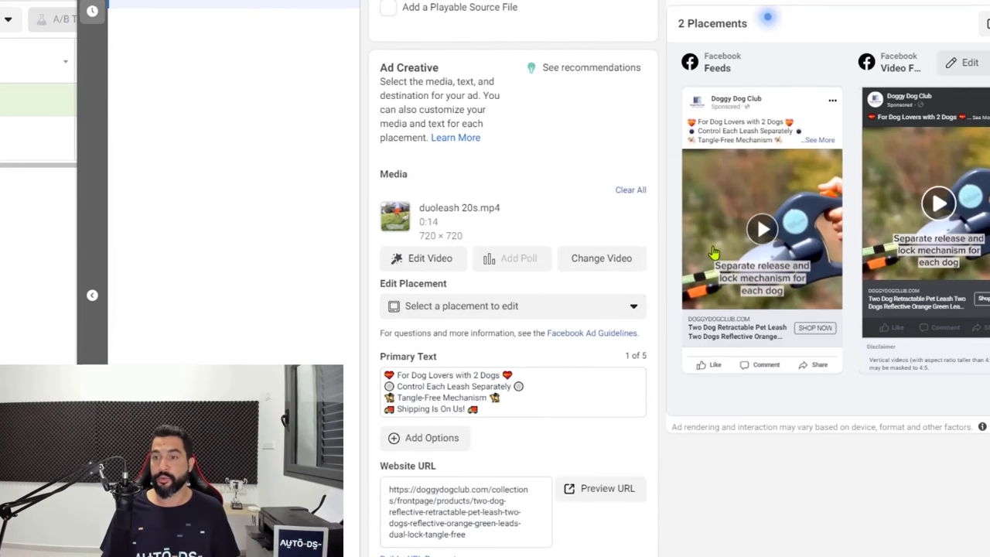
scroll(433, 310, "down", 1)
scroll(472, 302, "down", 1)
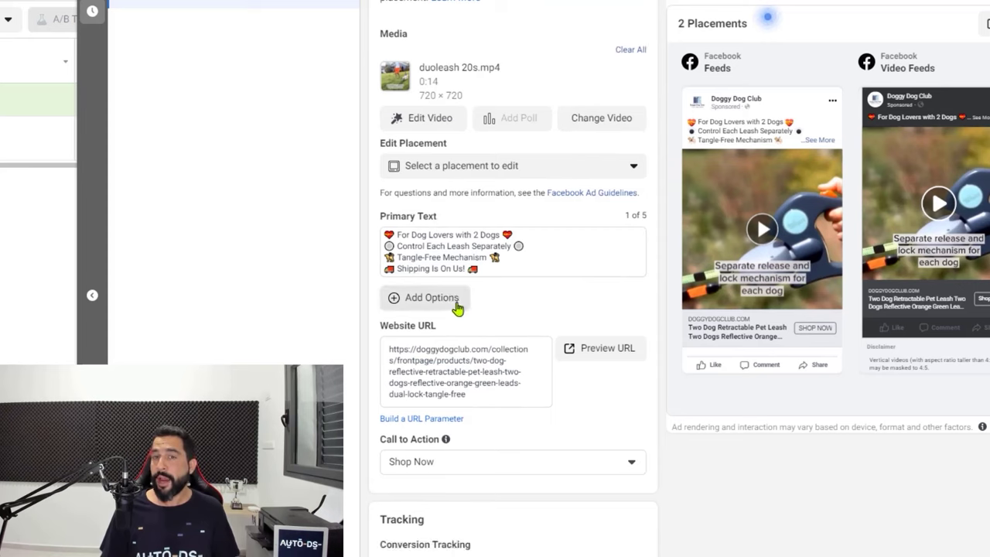
left_click(828, 141)
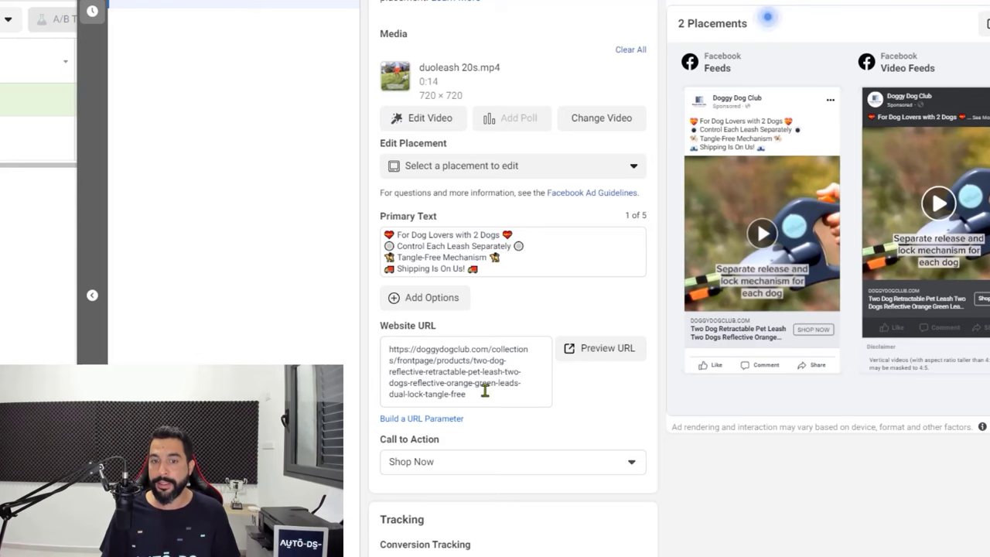
left_click_drag(486, 391, 379, 358)
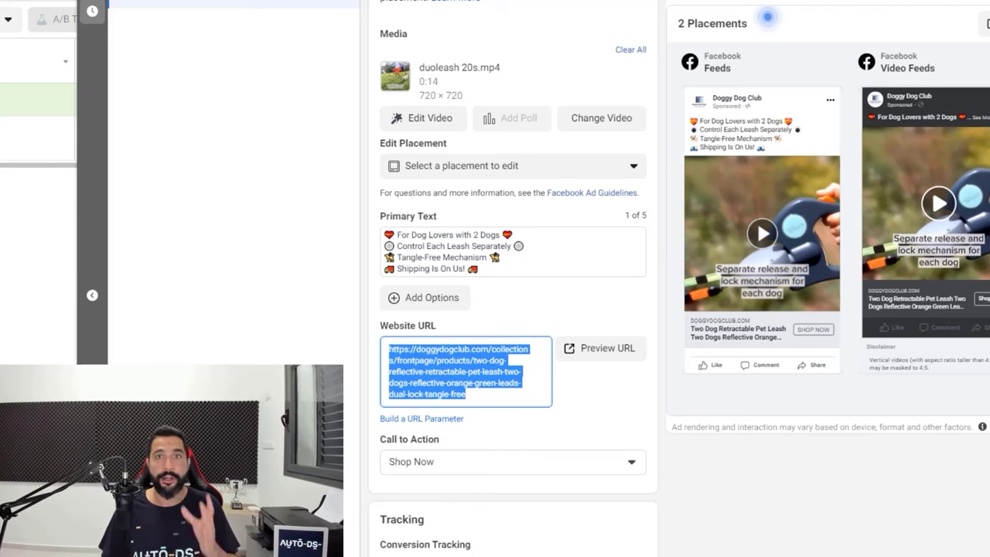
scroll(533, 394, "up", 1)
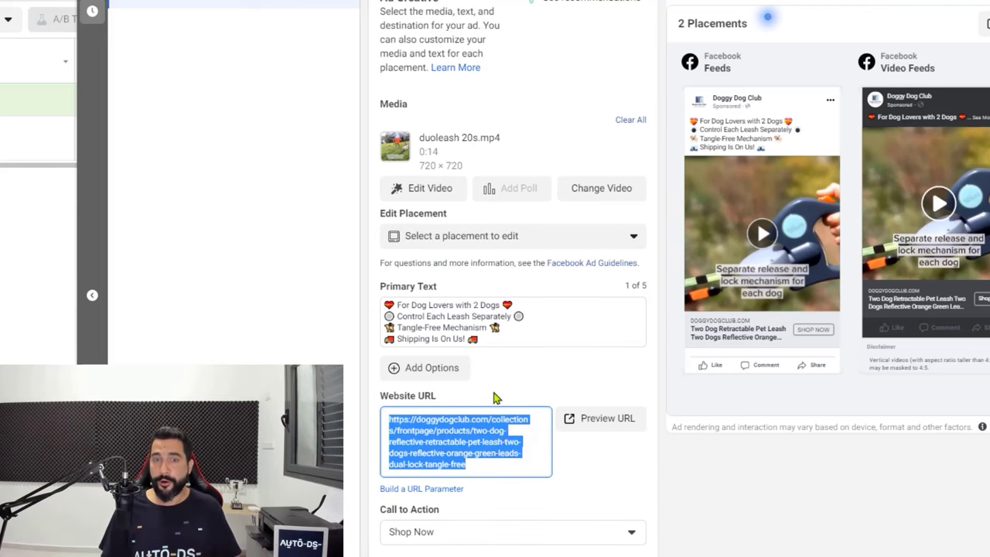
left_click(497, 396)
scroll(497, 396, "down", 3)
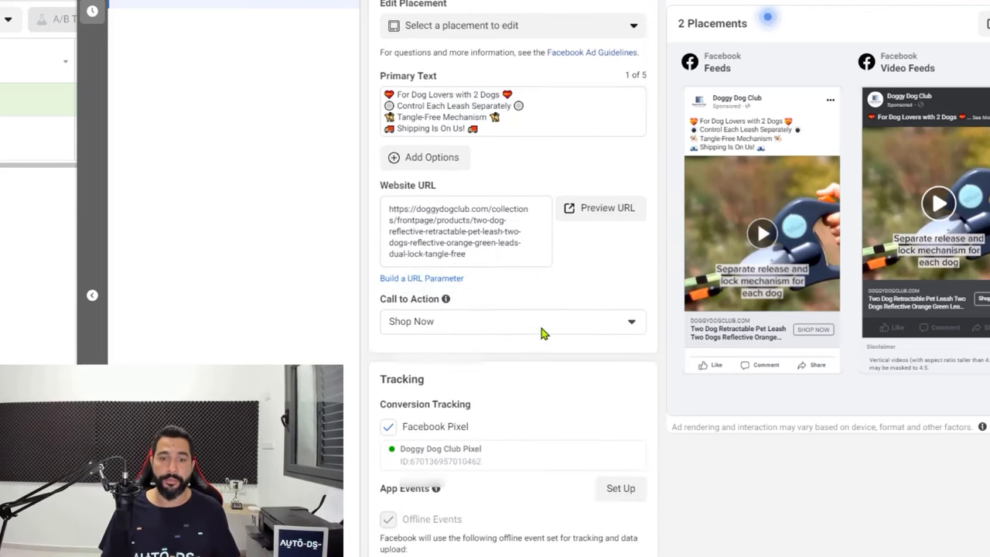
scroll(520, 308, "down", 2)
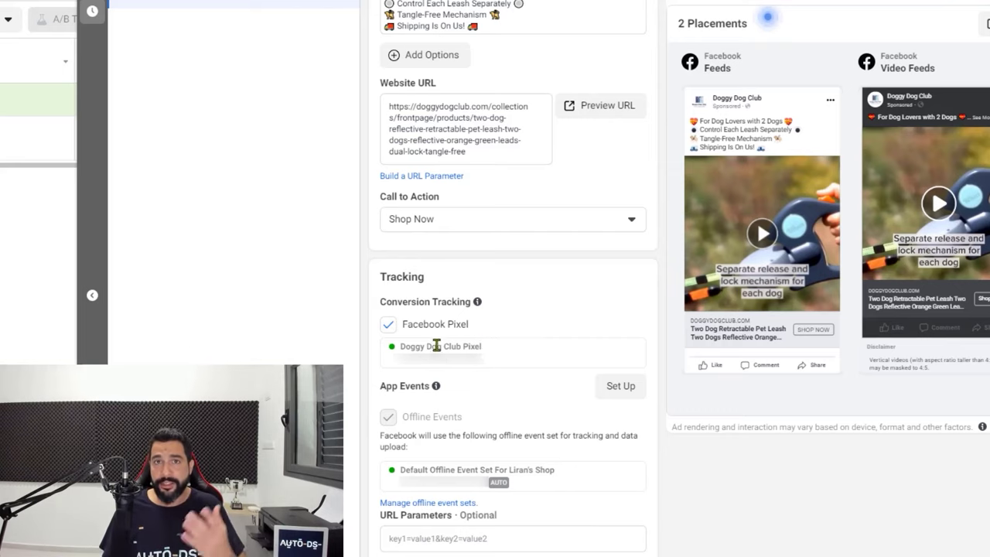
left_click_drag(404, 347, 464, 348)
left_click(457, 360)
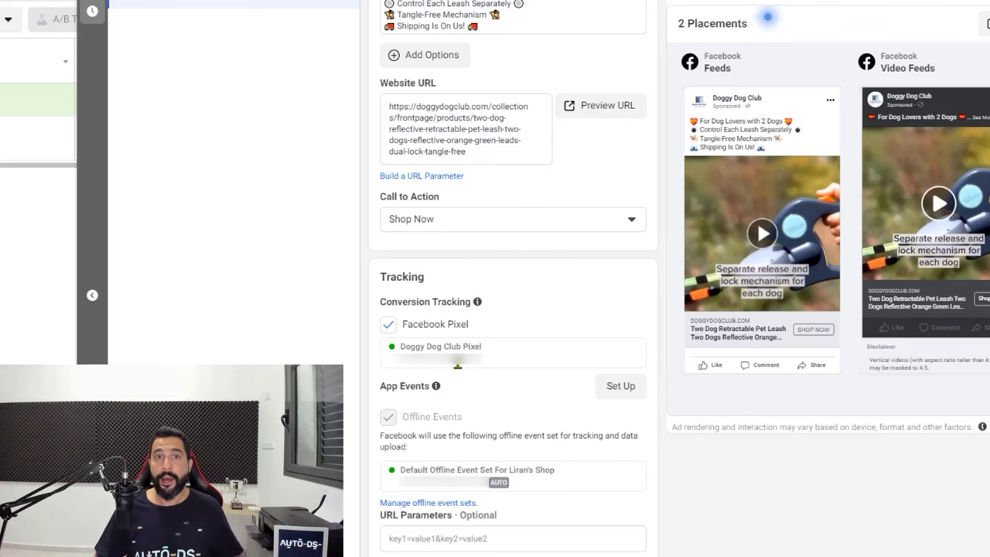
scroll(550, 347, "up", 10)
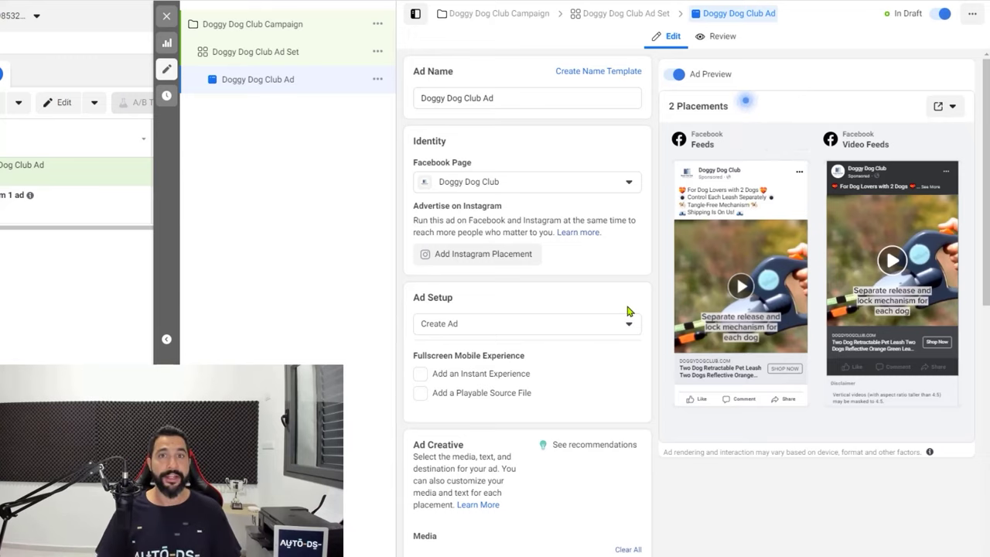
Publish the campaign, ad set and ad, then close the editor to see it In Review
scroll(629, 324, "down", 8)
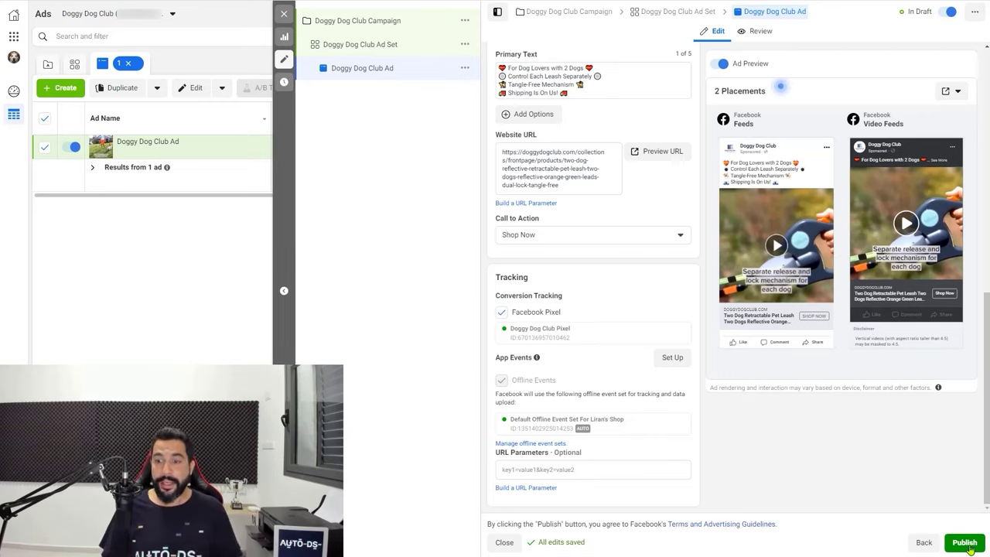
left_click(967, 544)
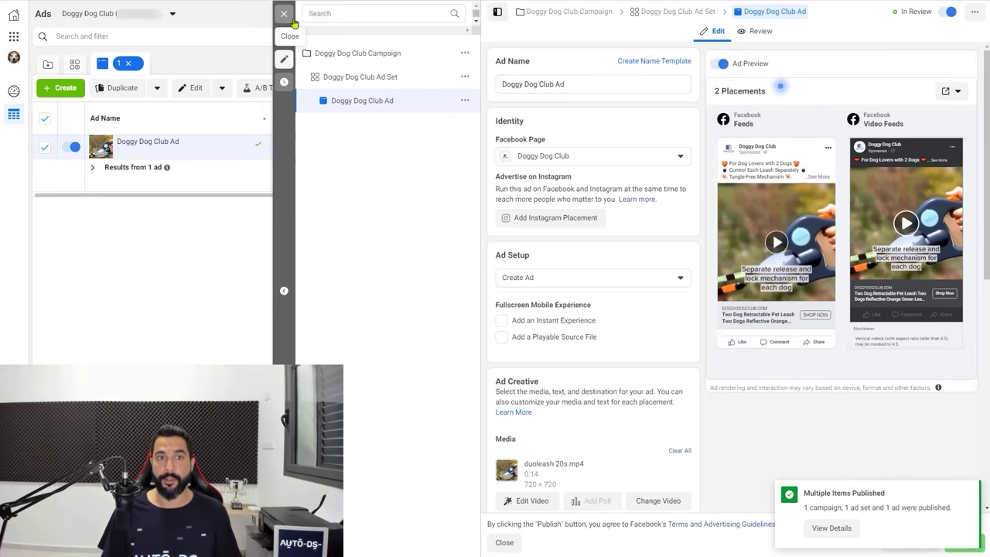
left_click(284, 17)
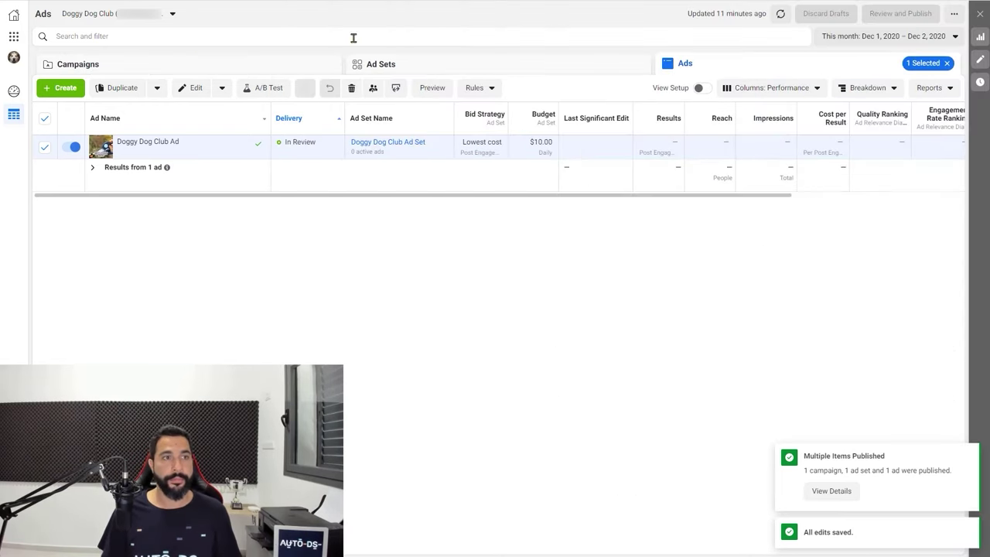
left_click(115, 71)
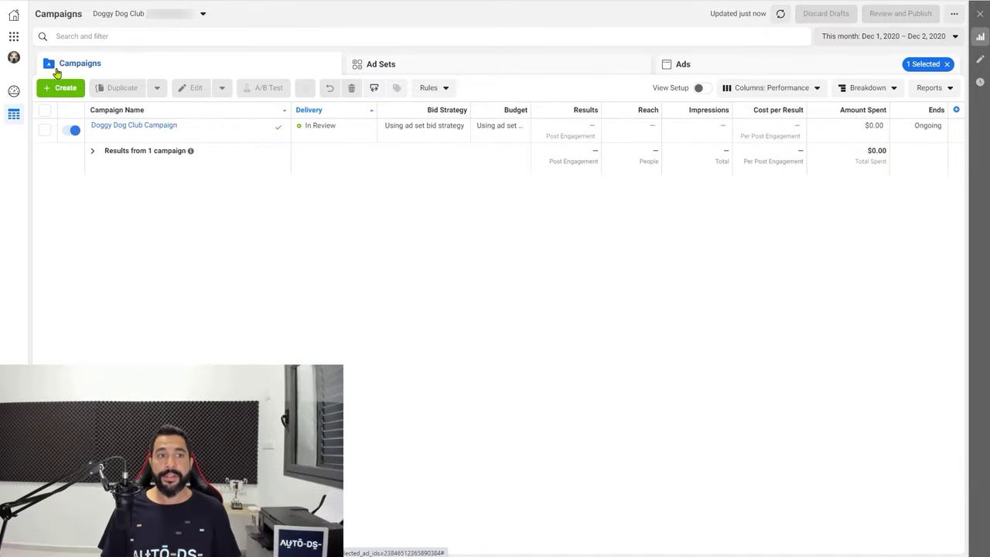
left_click(394, 71)
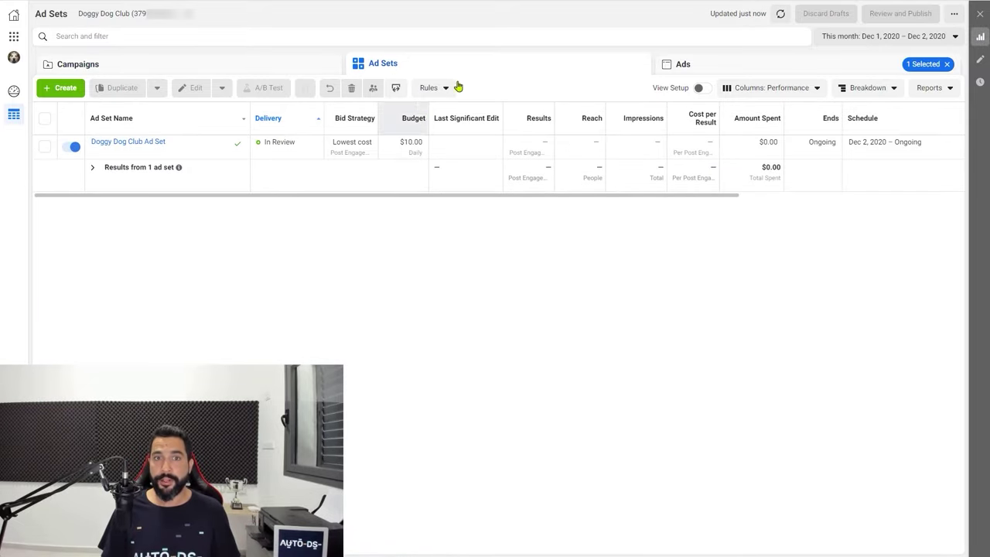
left_click(683, 66)
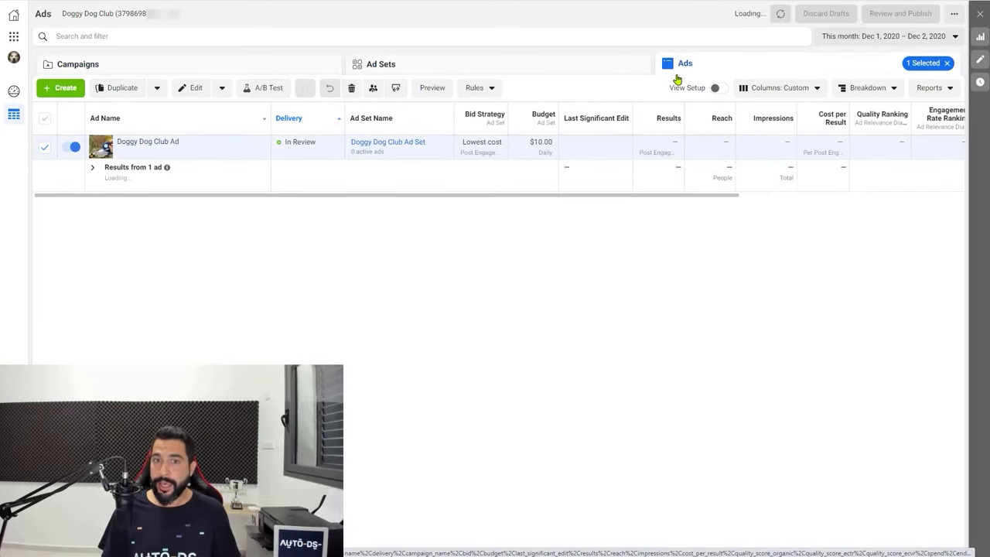
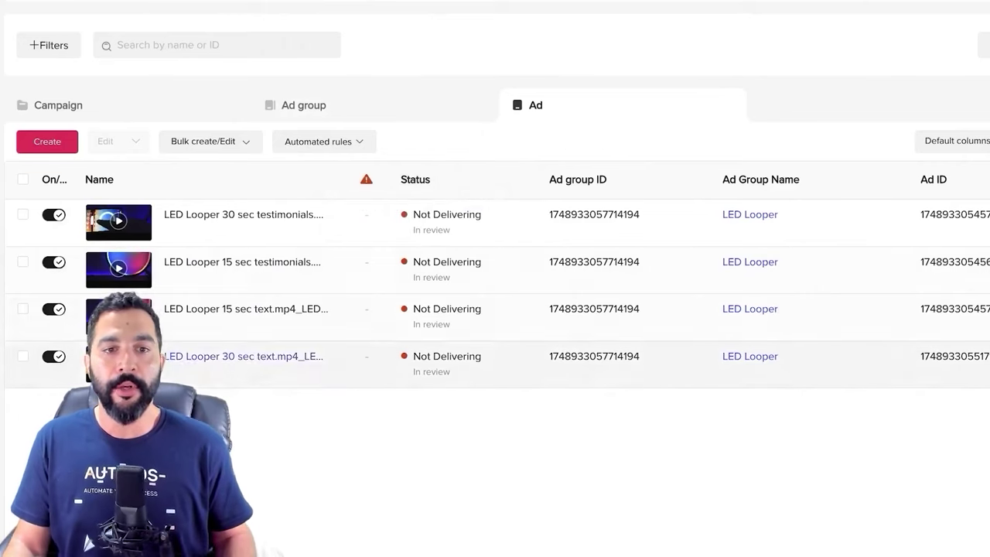
Open the LED Looper 30 sec testimonials ad's settings and review its identity section
mouse_move(325, 357)
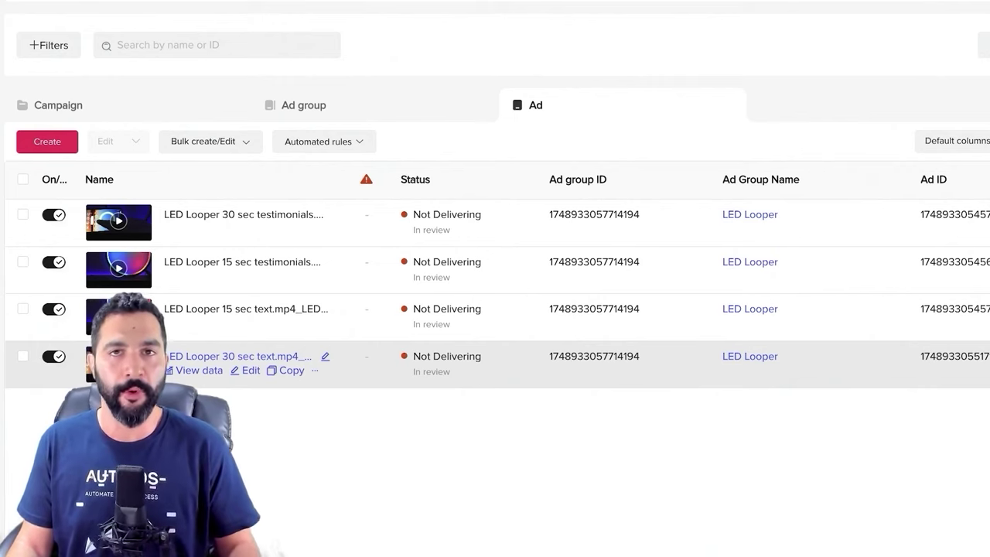
left_click(248, 228)
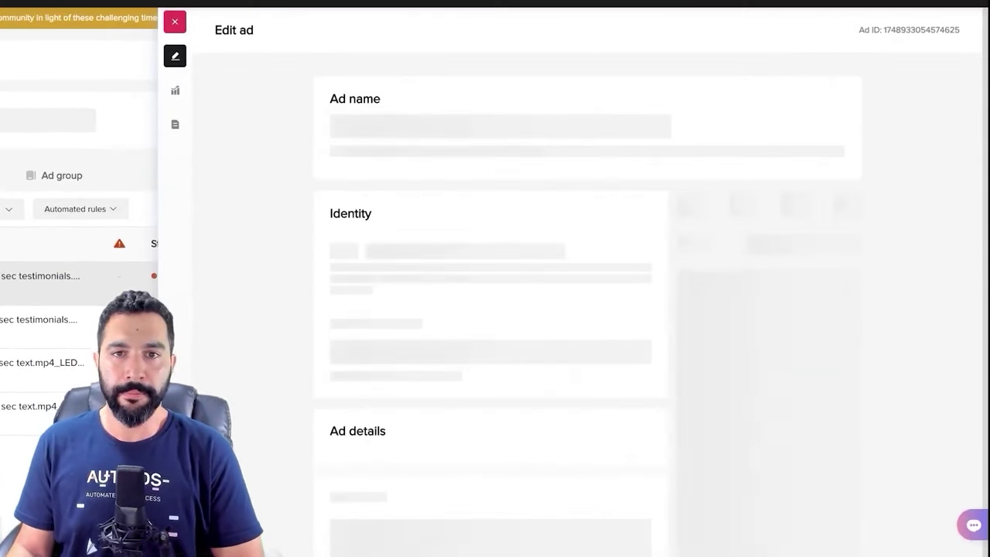
scroll(488, 201, "down", 3)
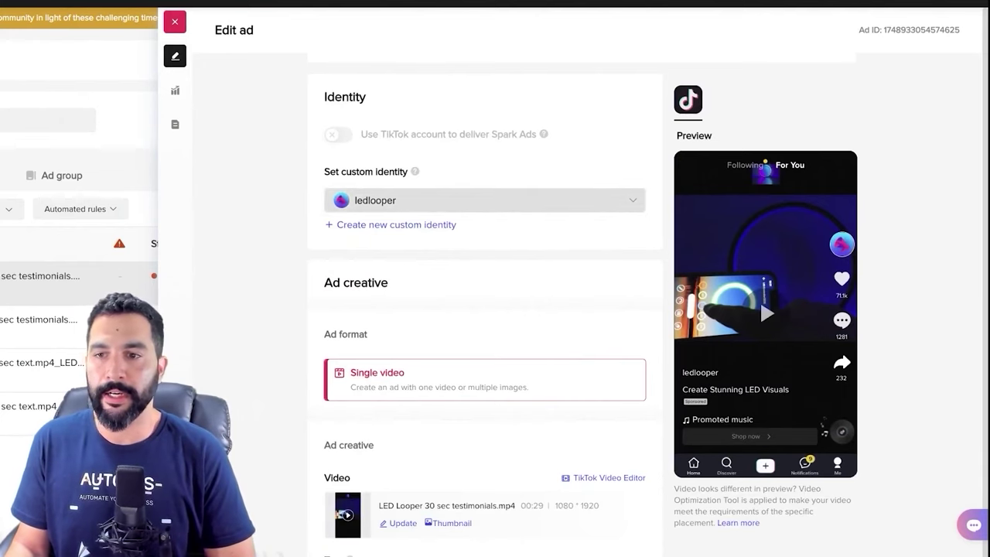
scroll(488, 309, "down", 2)
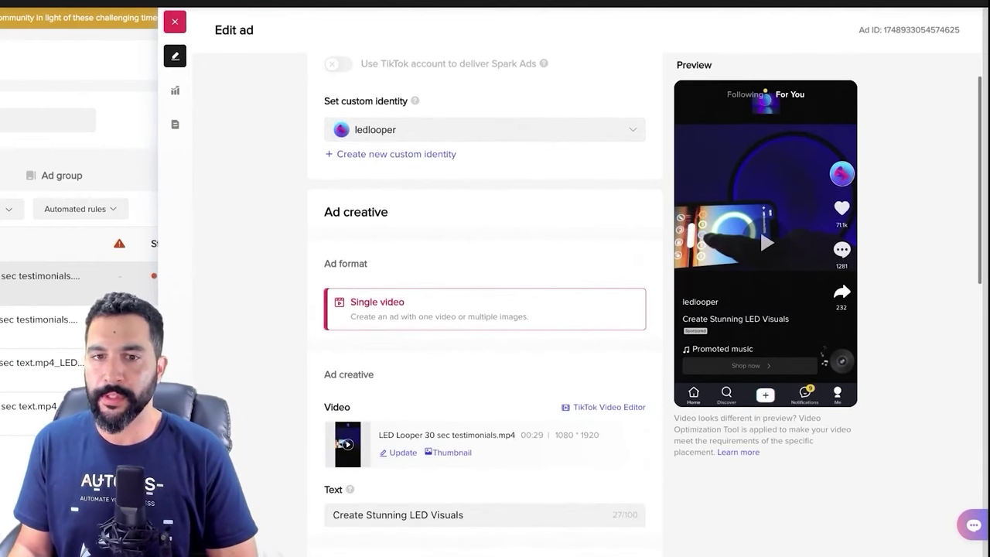
scroll(488, 310, "down", 5)
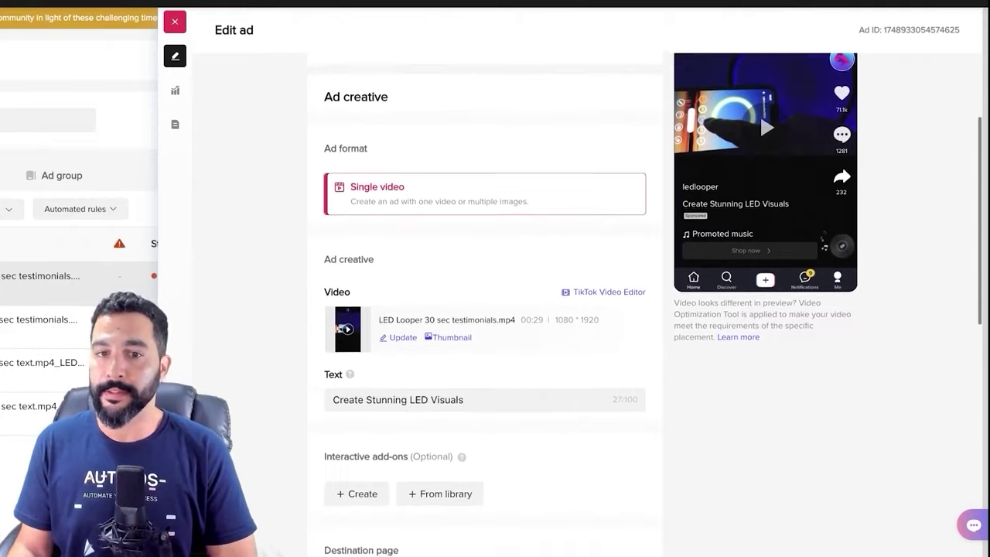
scroll(447, 202, "down", 1)
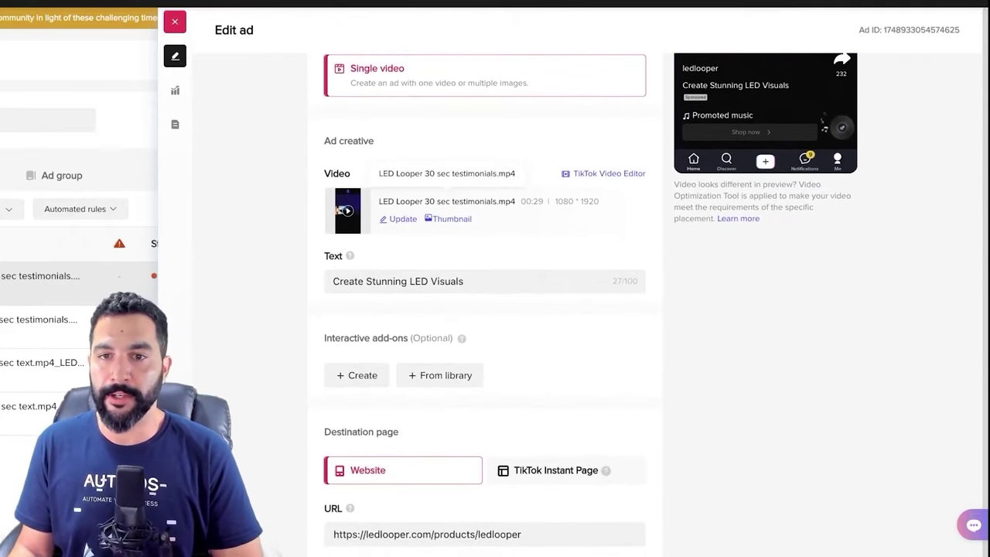
scroll(447, 202, "down", 3)
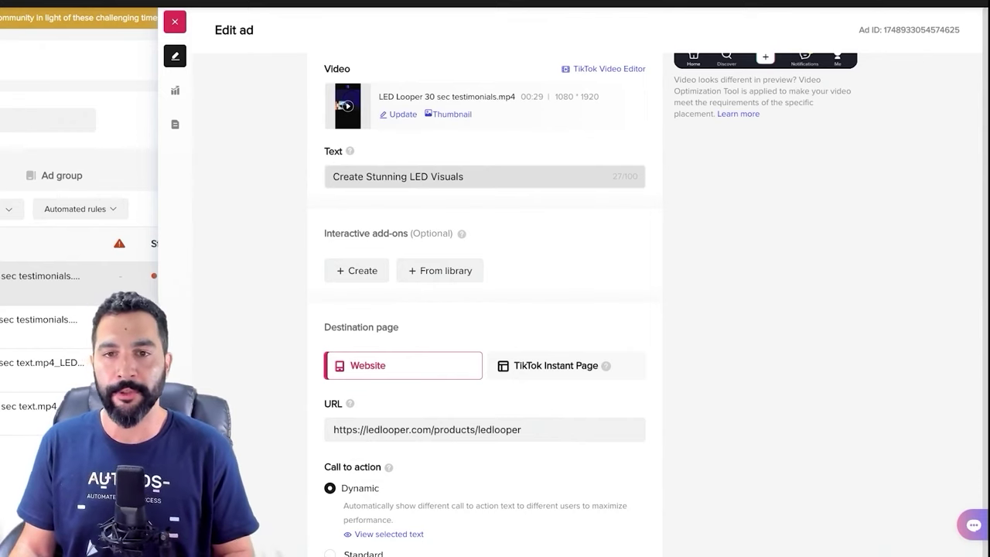
Review the ad's creative, destination URL and tracking settings
scroll(485, 233, "down", 5)
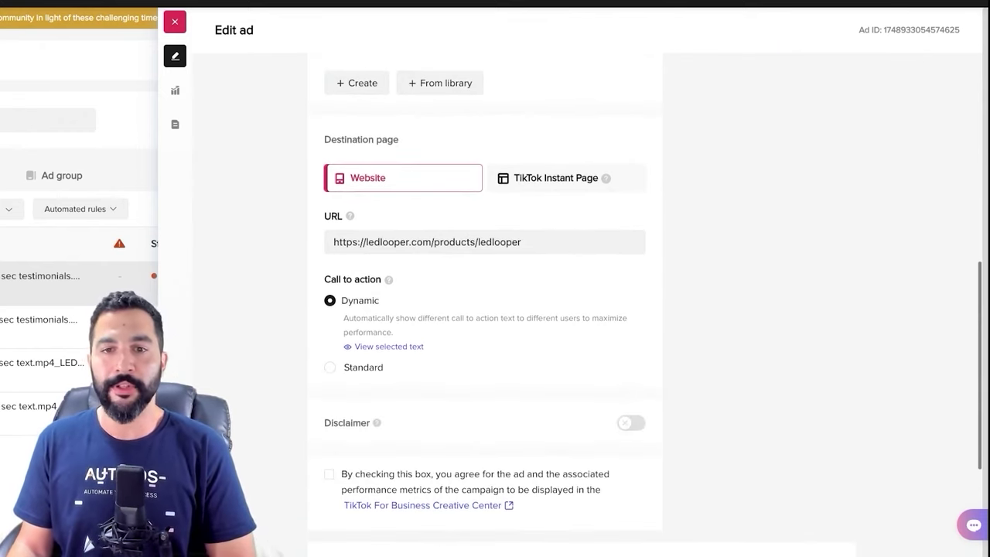
scroll(484, 232, "down", 3)
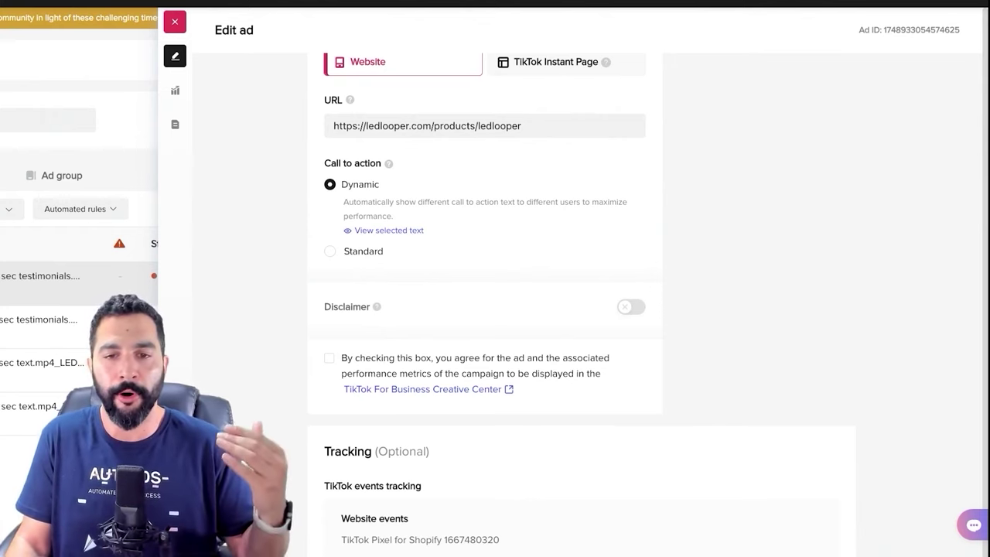
scroll(581, 310, "down", 3)
scroll(580, 309, "down", 3)
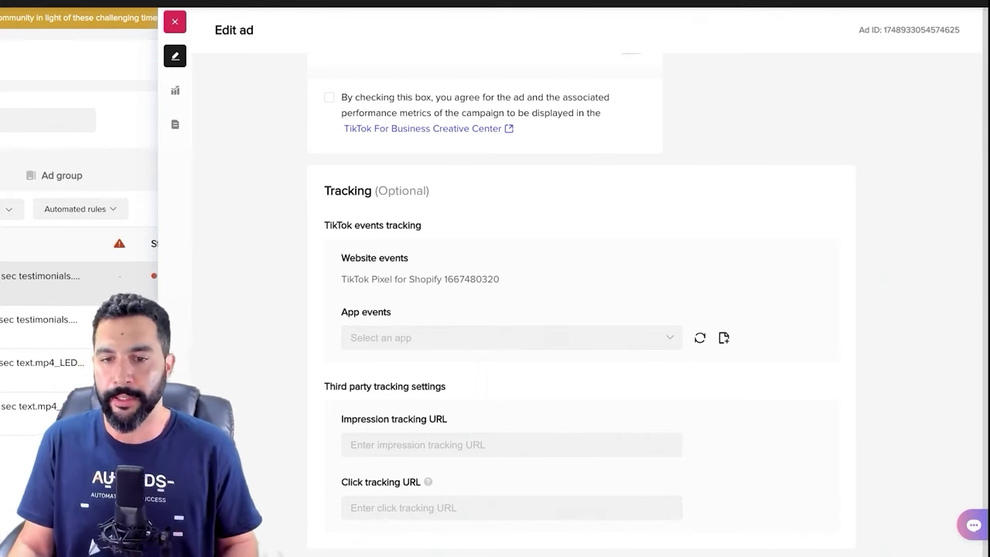
scroll(511, 464, "down", 1)
scroll(580, 310, "up", 15)
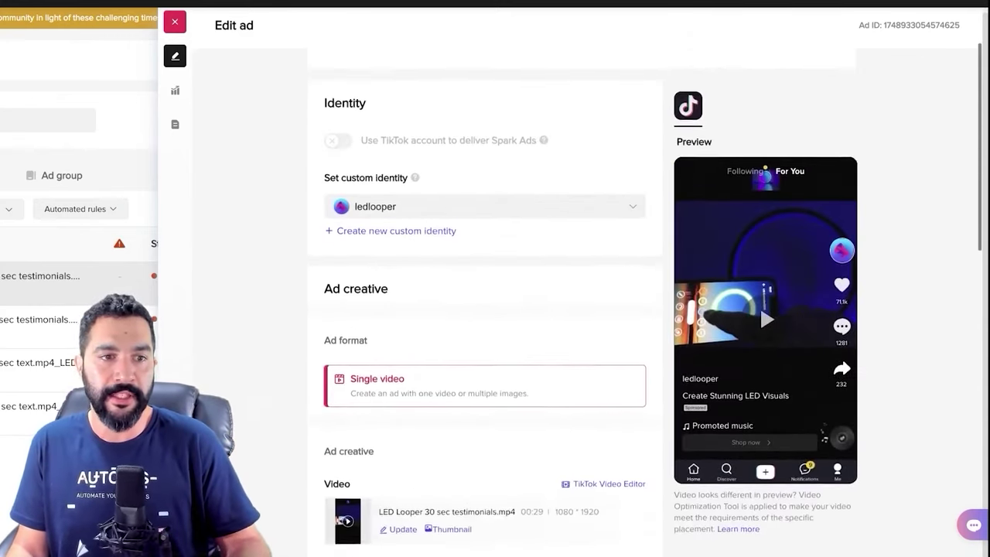
scroll(495, 310, "down", 5)
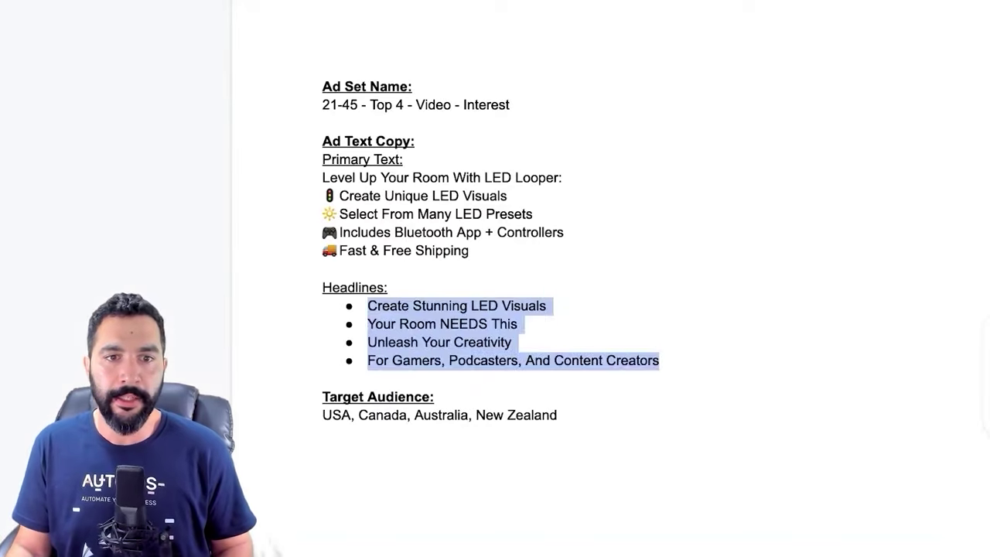
Select the four headlines, from Create Stunning LED Visuals to For Gamers, Podcasters, And Content Creators
left_click_drag(404, 159, 468, 250)
left_click_drag(323, 178, 323, 159)
left_click(392, 287)
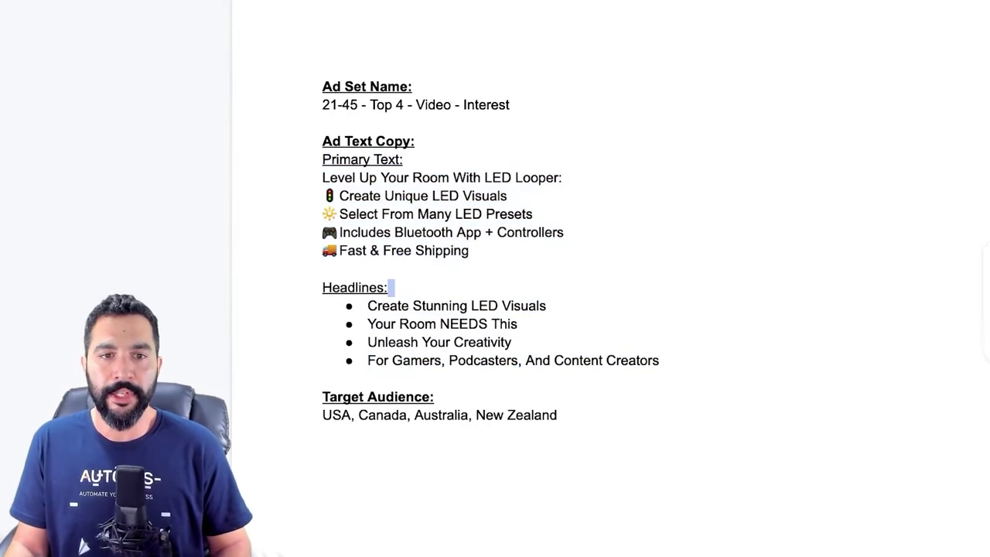
left_click_drag(368, 306, 546, 306)
left_click(434, 323)
left_click_drag(368, 305, 666, 360)
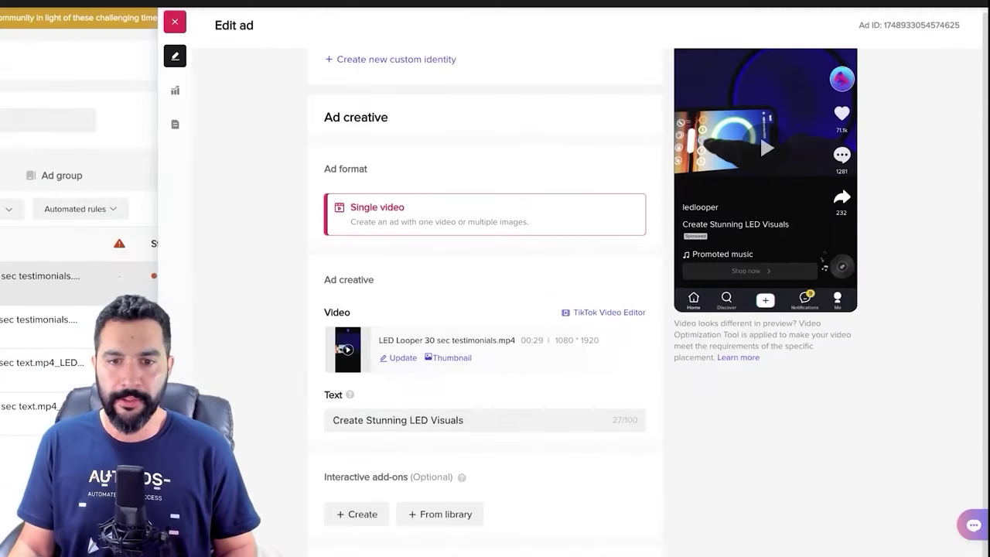
scroll(495, 309, "down", 5)
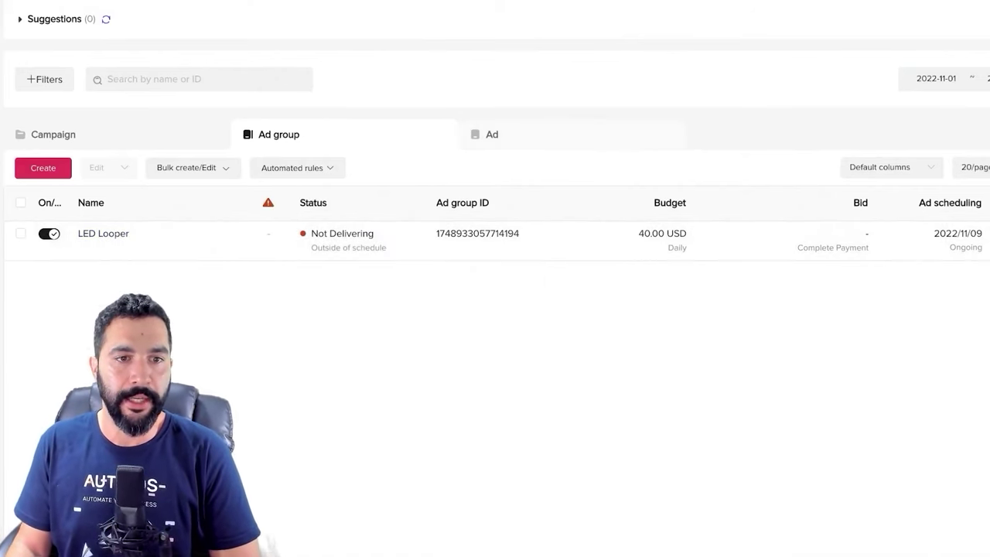
Review the Ad, Ad group and Campaign lists in turn, ending on the campaign list
left_click(492, 134)
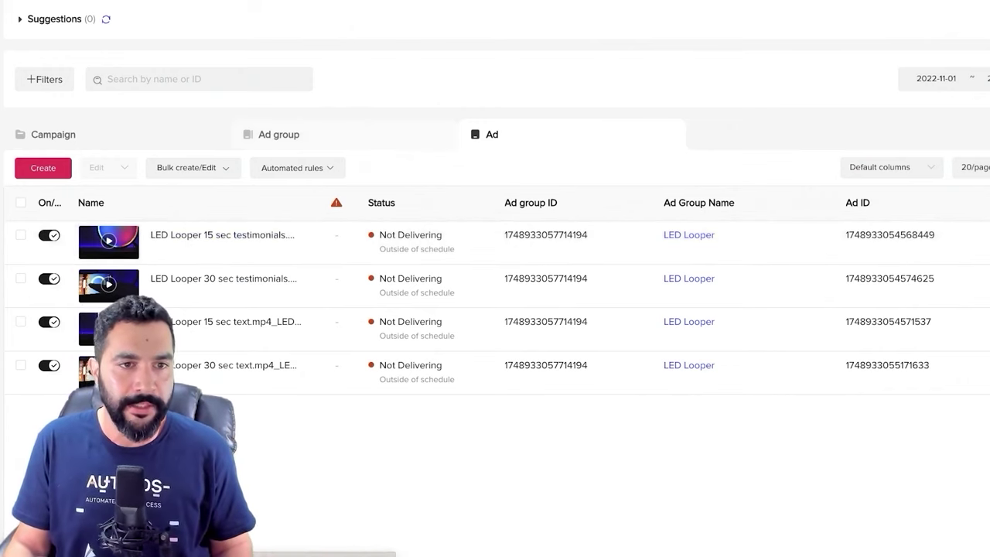
left_click(279, 133)
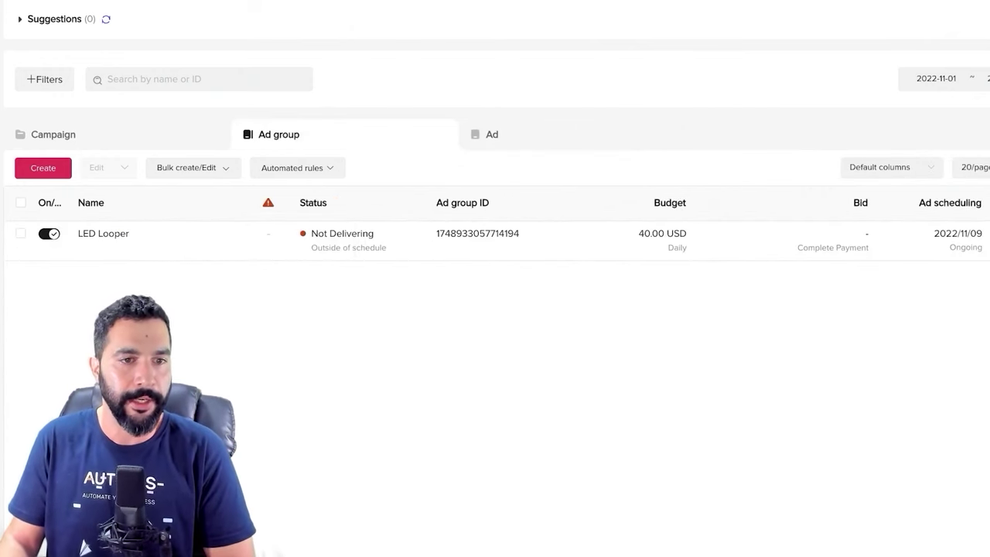
left_click(53, 133)
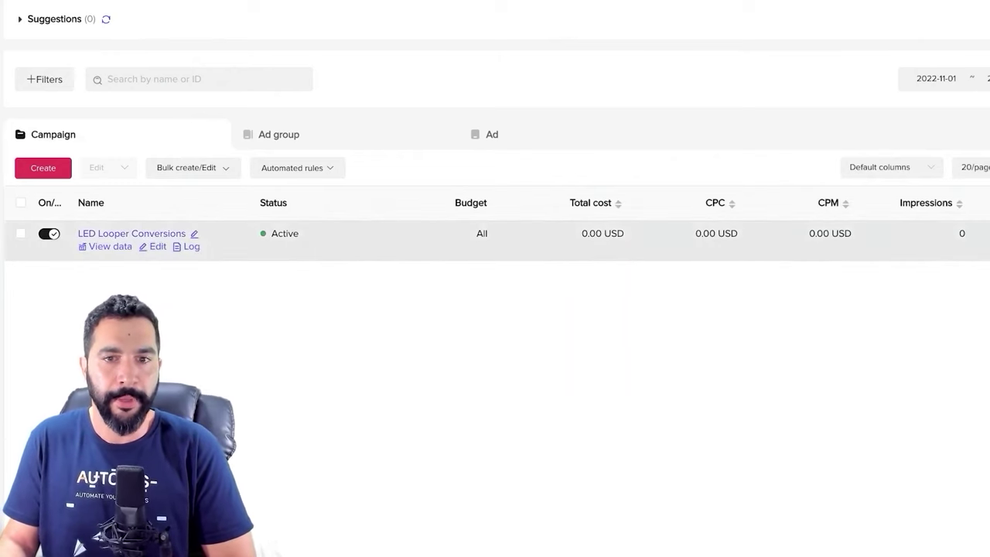
left_click(279, 133)
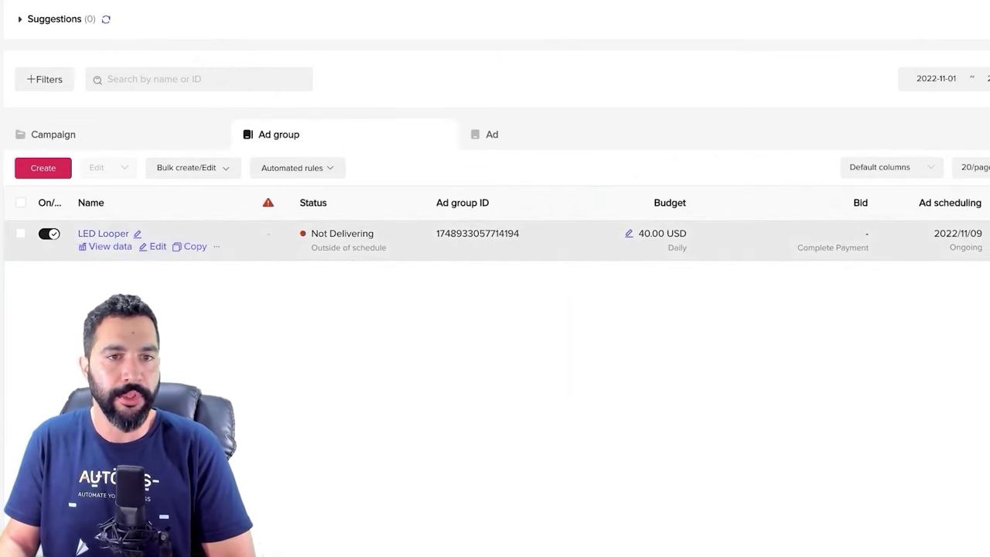
left_click(492, 134)
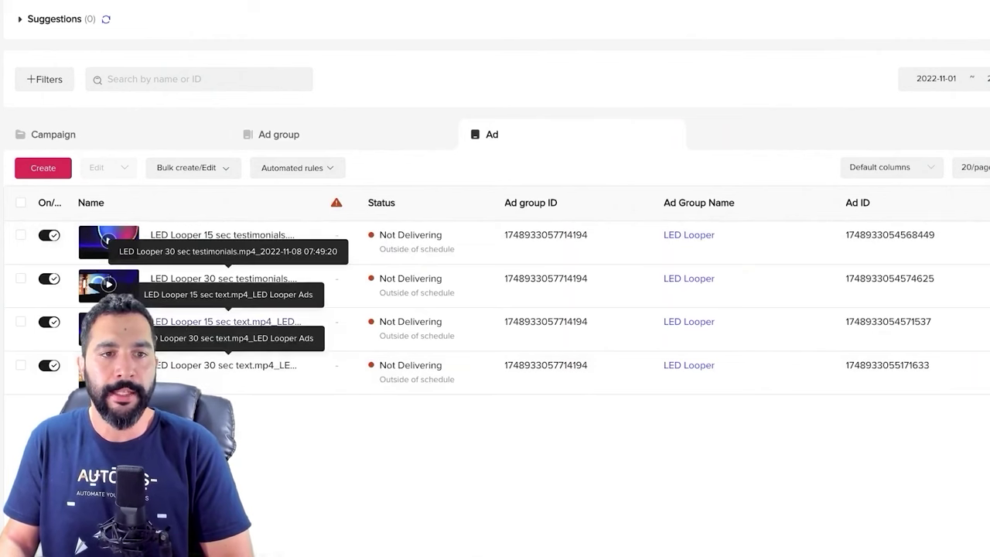
left_click(279, 134)
left_click(52, 134)
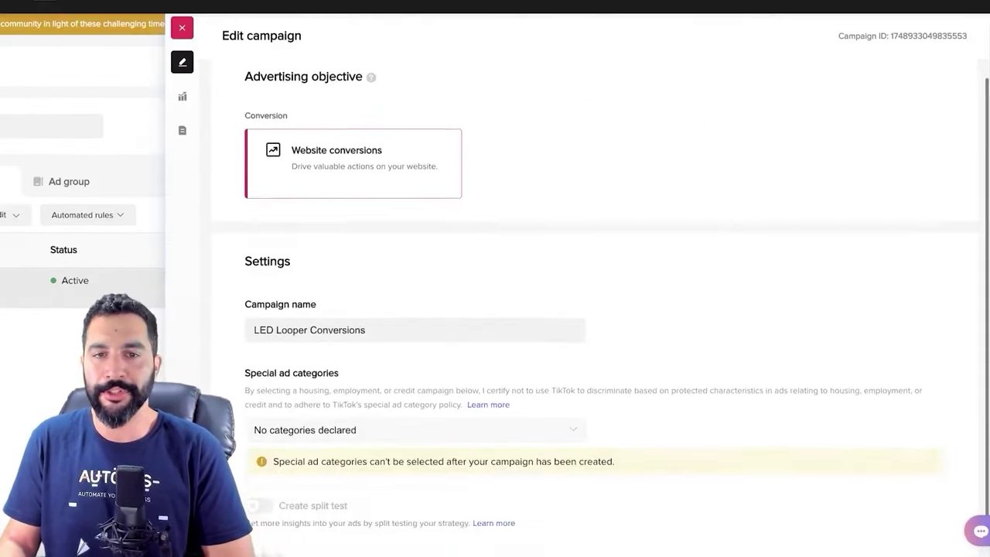
Look through the LED Looper Conversions campaign's Website conversions settings
scroll(594, 309, "up", 1)
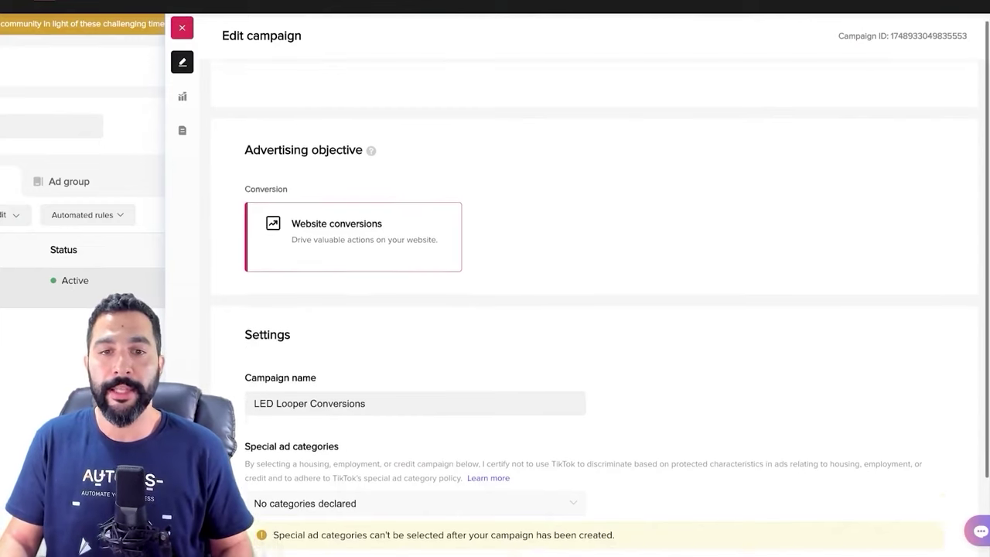
scroll(594, 310, "down", 2)
scroll(594, 310, "down", 3)
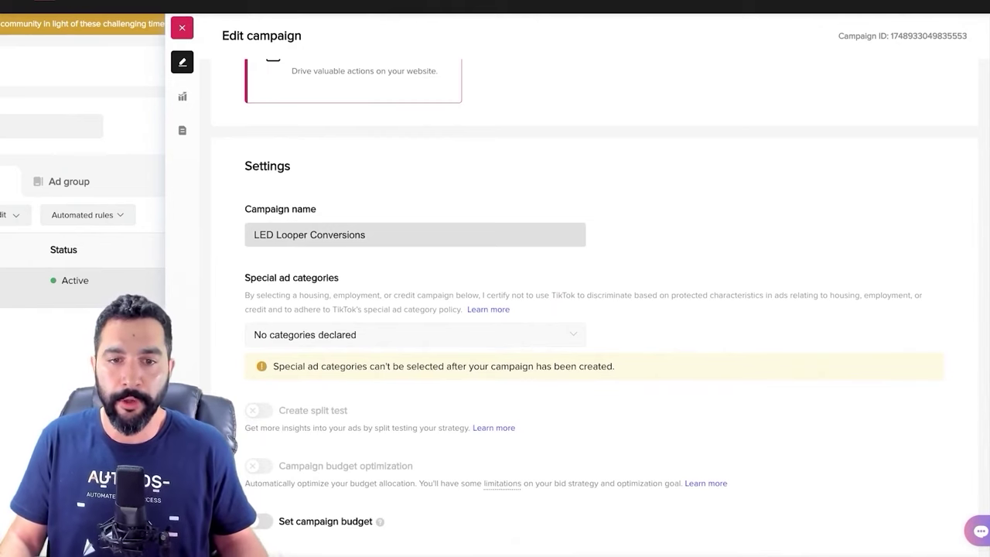
mouse_move(380, 517)
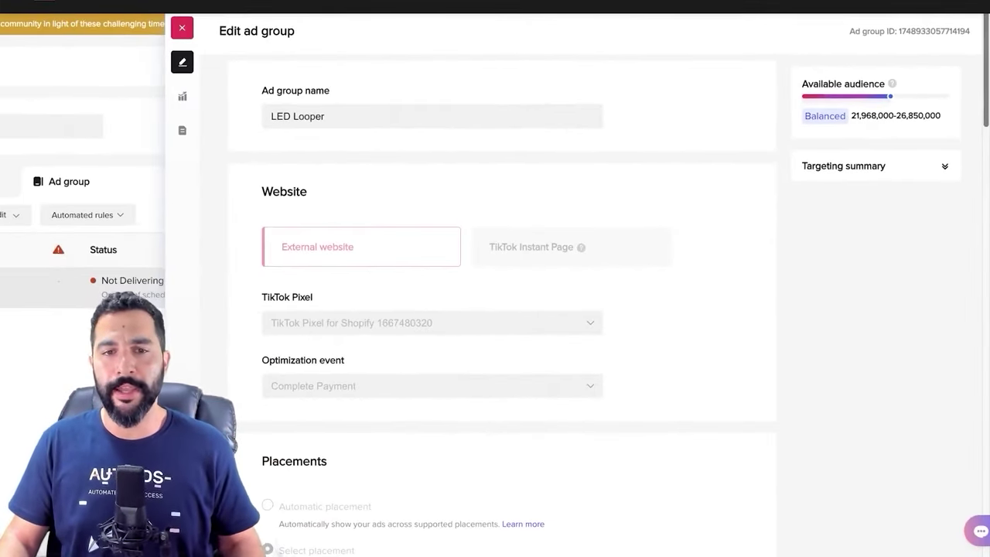
scroll(502, 309, "down", 3)
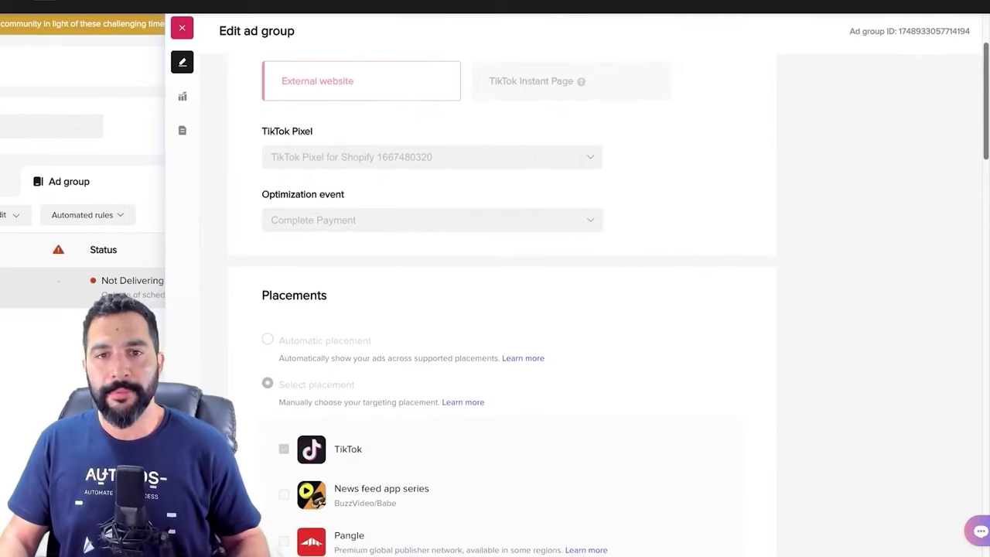
scroll(503, 310, "down", 2)
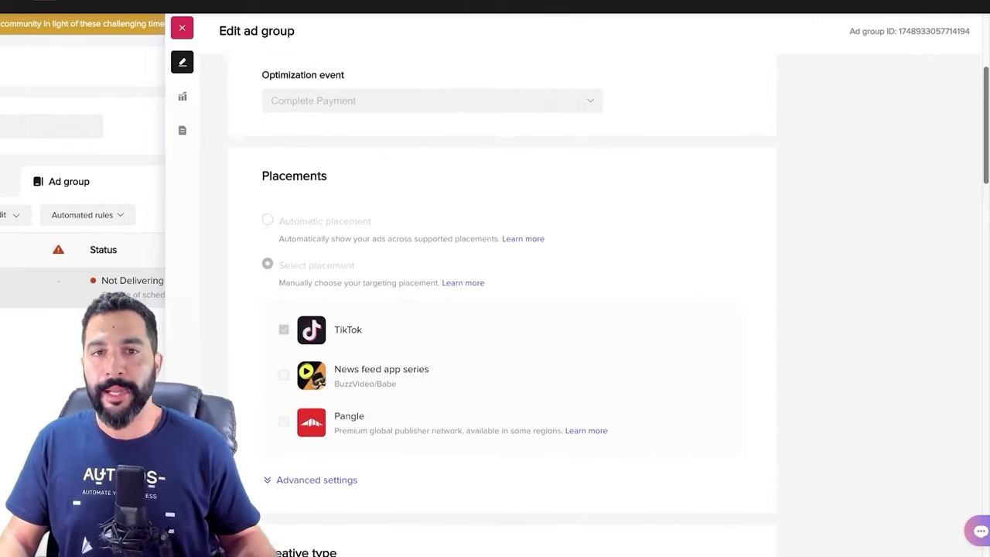
scroll(503, 310, "down", 1)
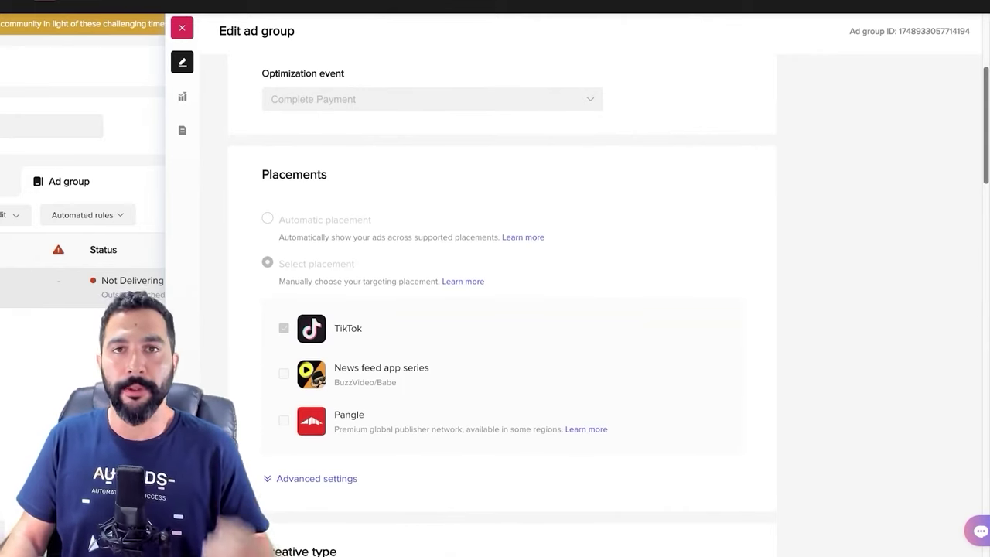
scroll(503, 201, "down", 3)
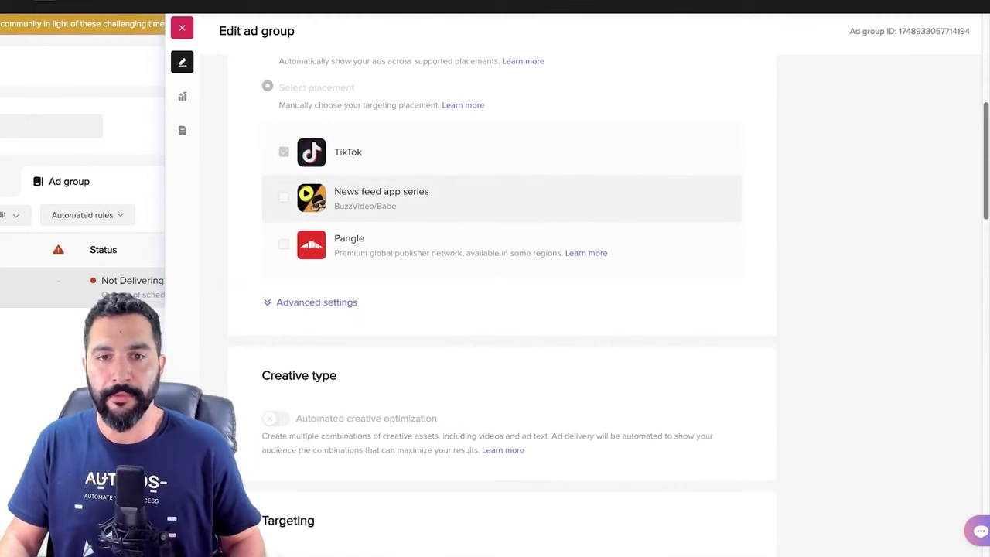
scroll(503, 301, "down", 2)
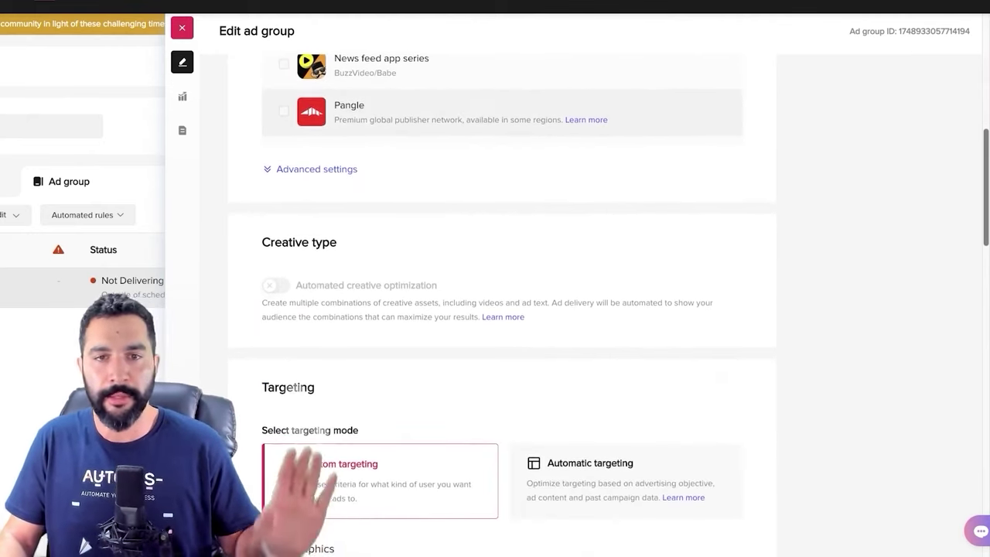
scroll(503, 309, "down", 2)
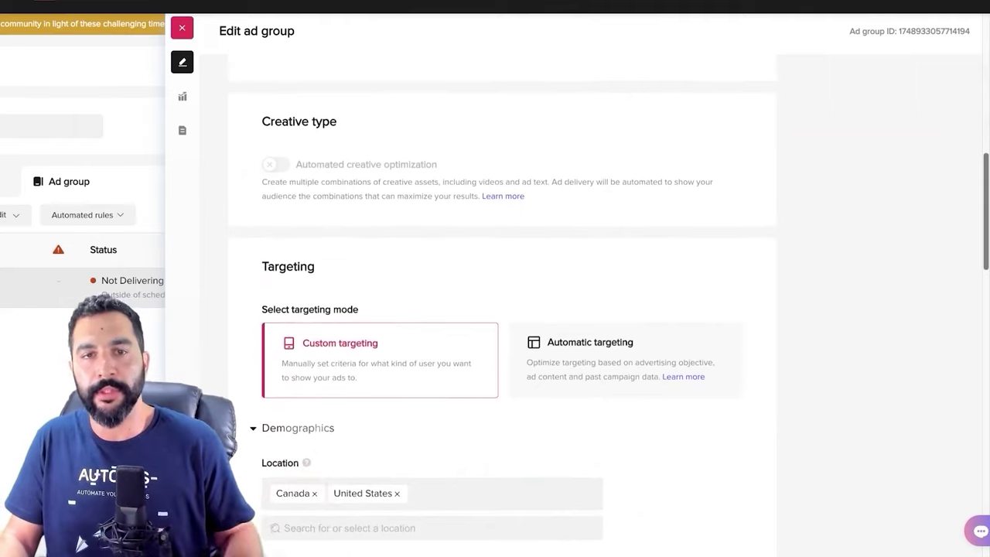
scroll(503, 309, "down", 3)
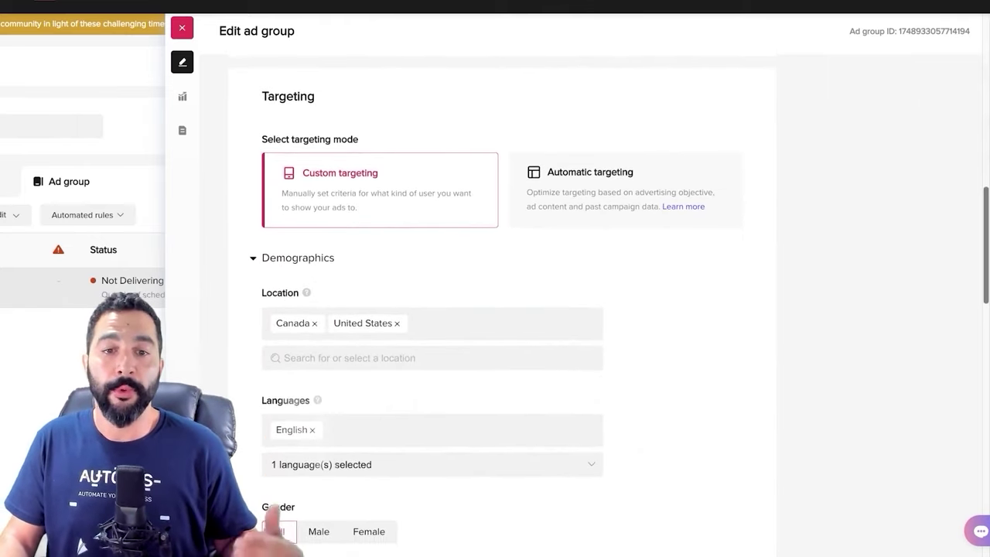
scroll(503, 310, "down", 2)
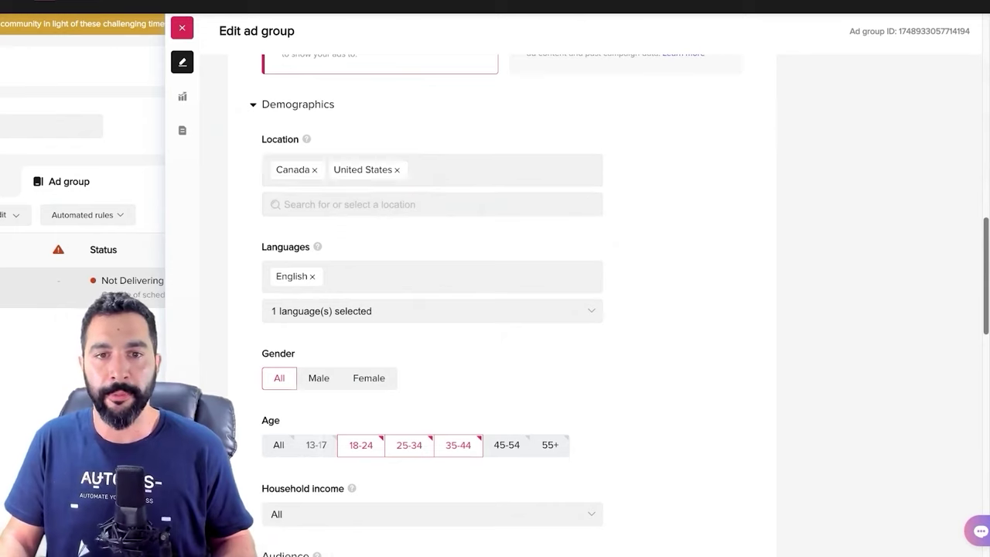
scroll(434, 310, "down", 1)
scroll(434, 309, "down", 3)
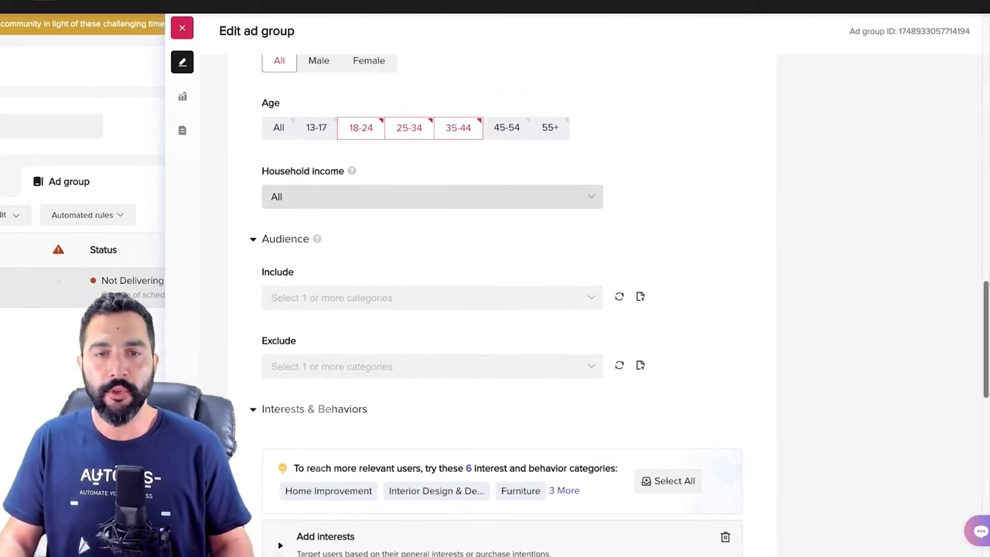
scroll(433, 309, "down", 4)
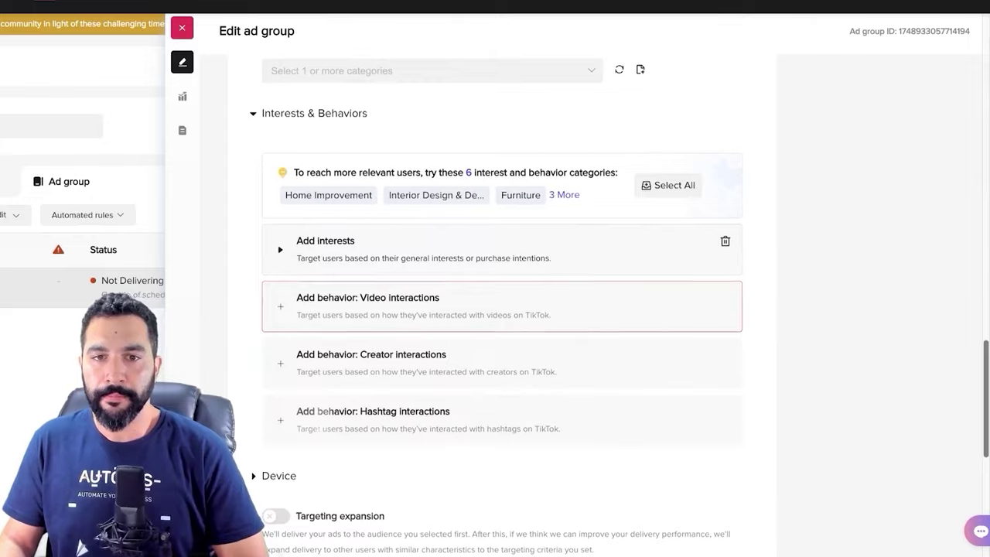
Expand the ad group's Purchase intention interests and scroll on toward Budget & Schedule
left_click(325, 246)
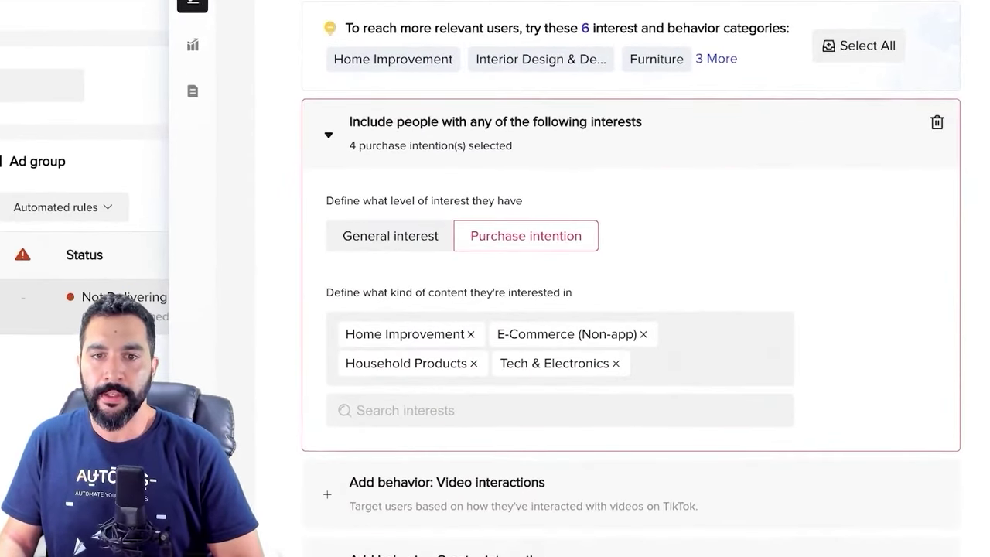
scroll(542, 233, "down", 1)
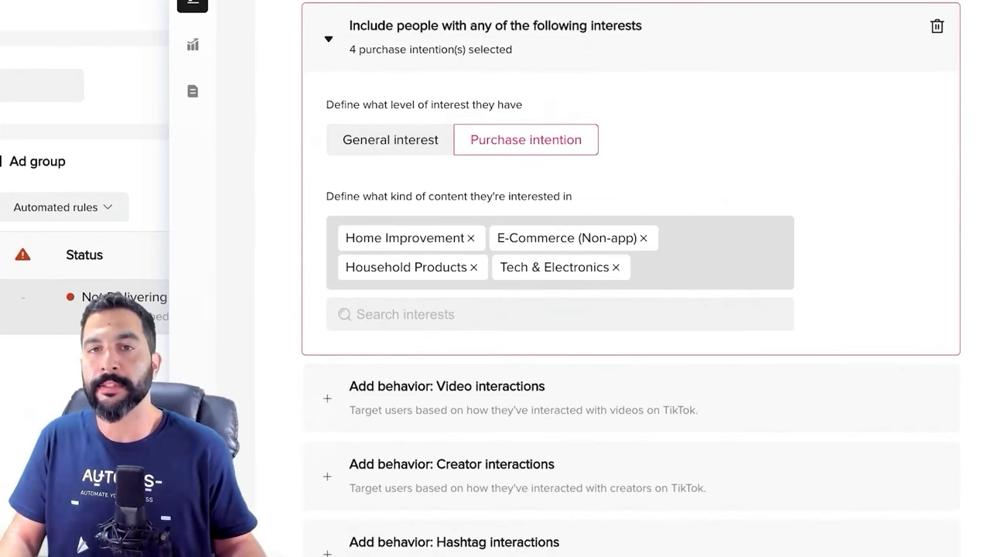
scroll(622, 278, "down", 7)
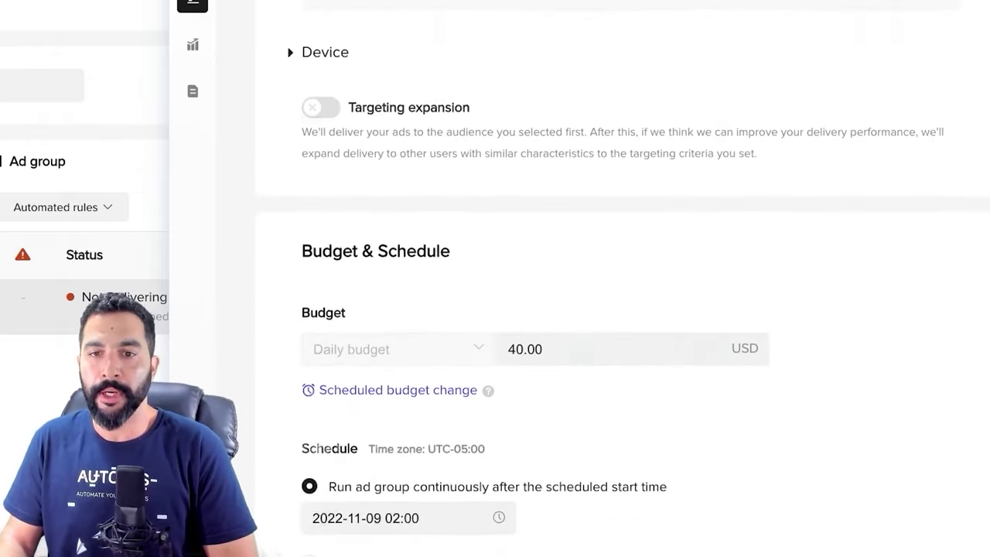
scroll(609, 230, "down", 2)
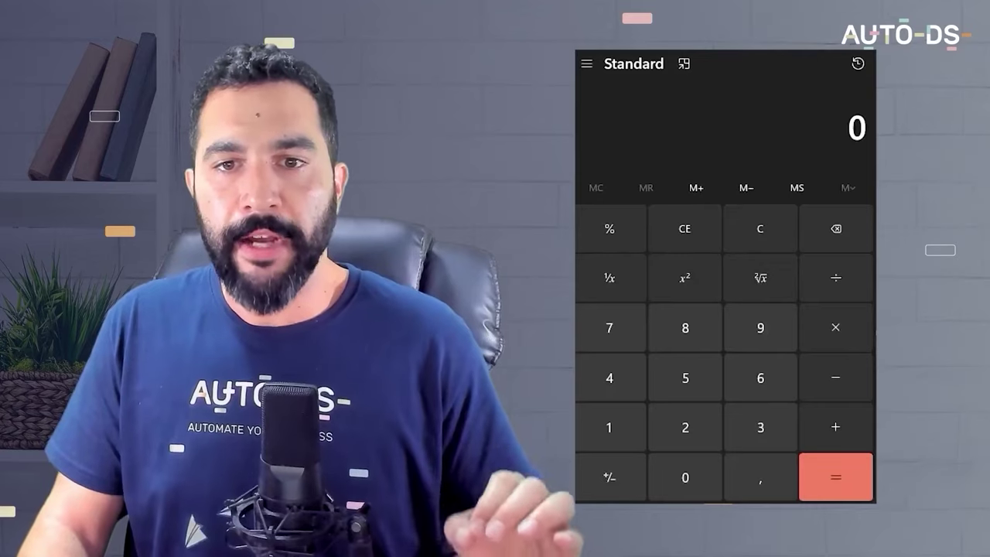
Divide 40 by 4 to get 10, then check that 10 × 4 = 40
left_click(611, 378)
left_click(660, 470)
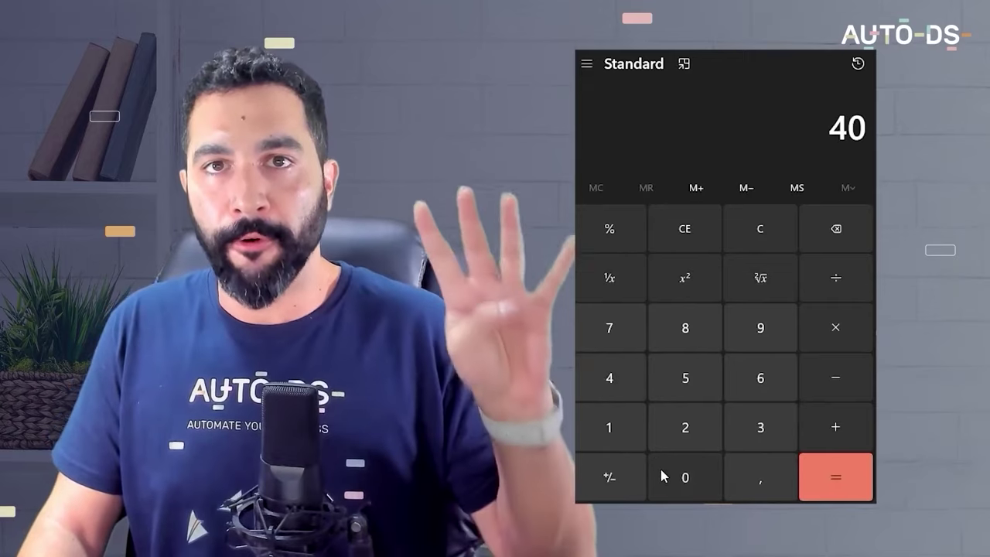
left_click(632, 384)
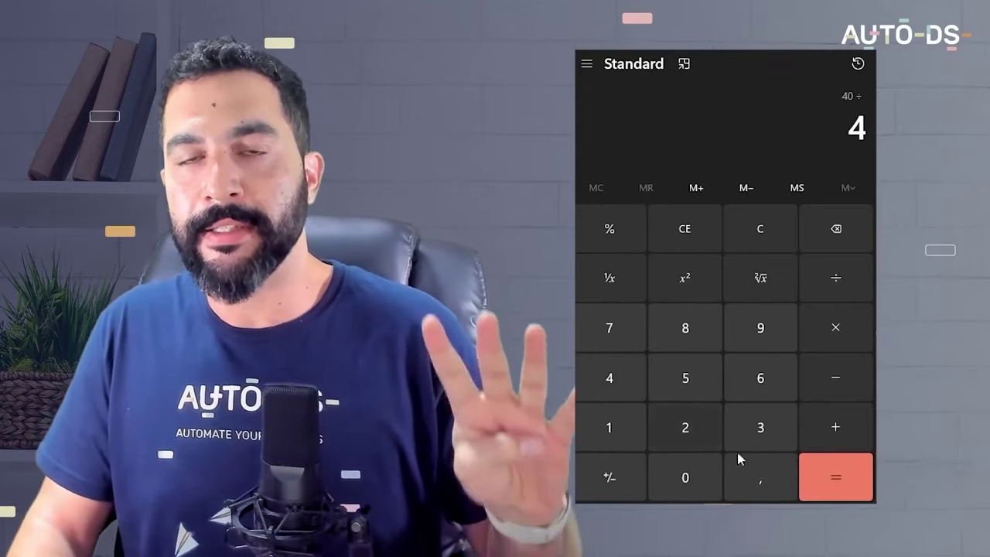
left_click(823, 475)
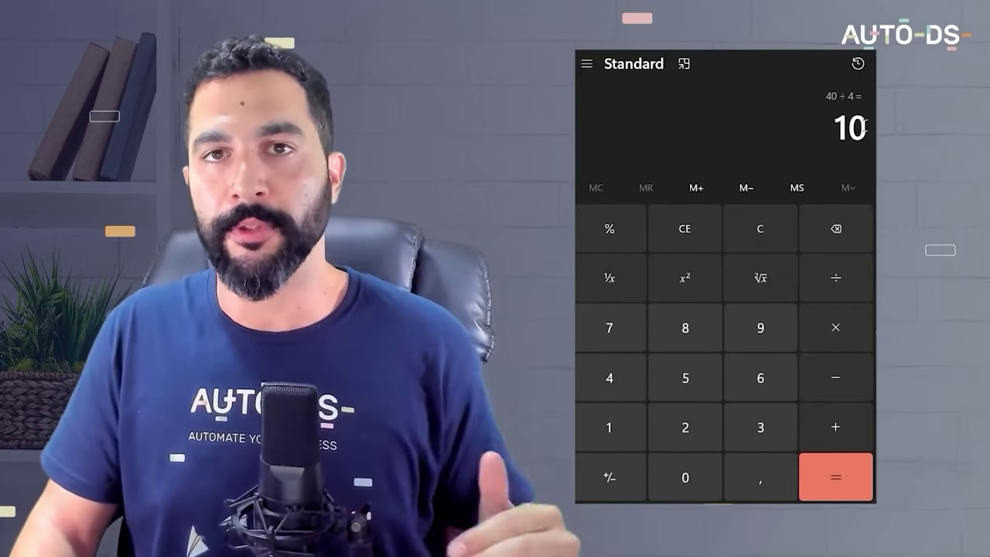
left_click(854, 344)
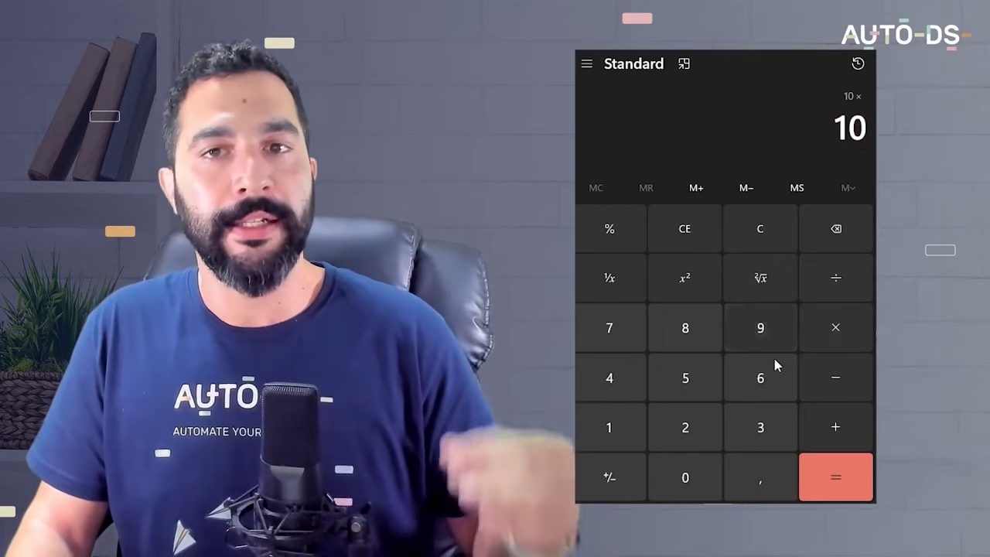
left_click(611, 387)
left_click(822, 478)
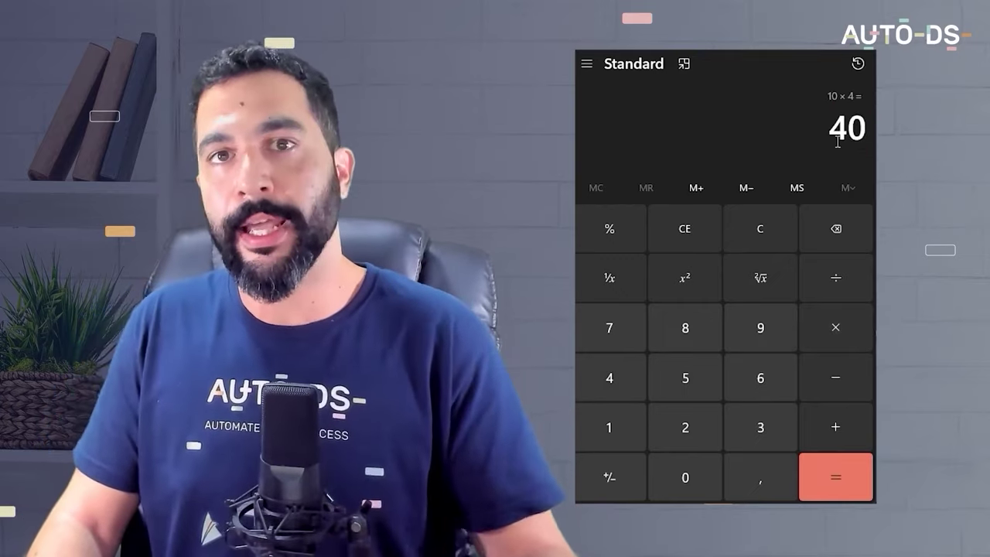
Multiply 40 by 3 to get 120 and highlight the result
left_click(834, 328)
left_click(761, 429)
left_click(838, 478)
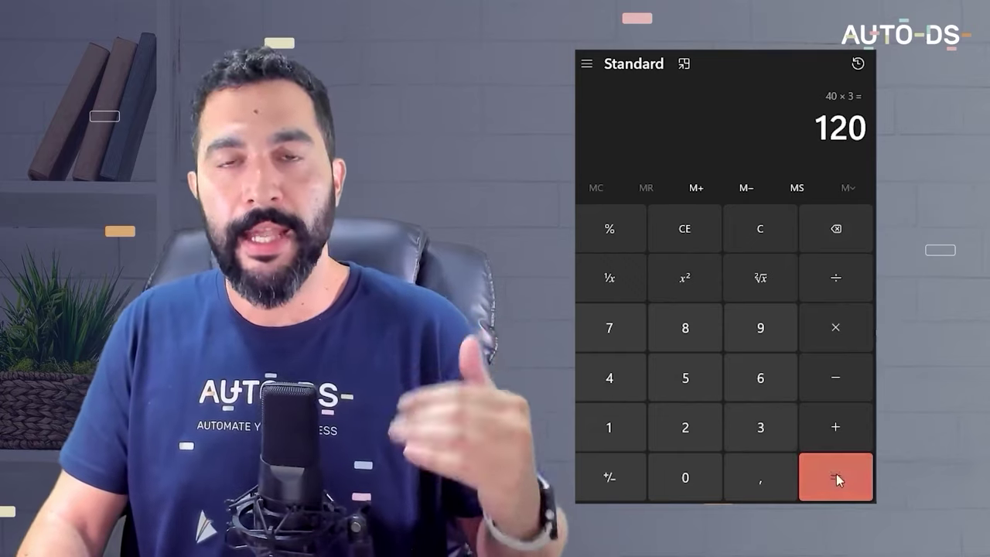
left_click_drag(818, 127, 874, 126)
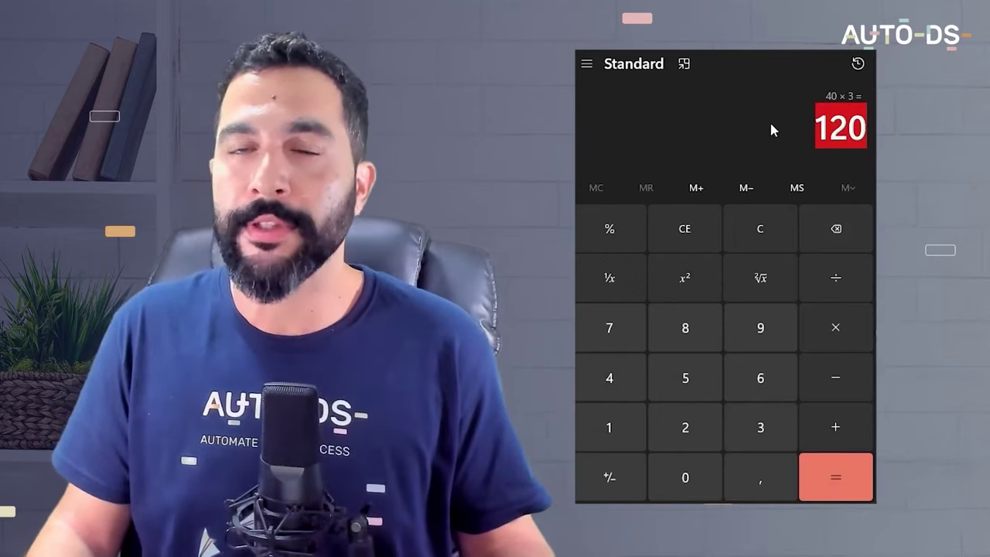
left_click(772, 124)
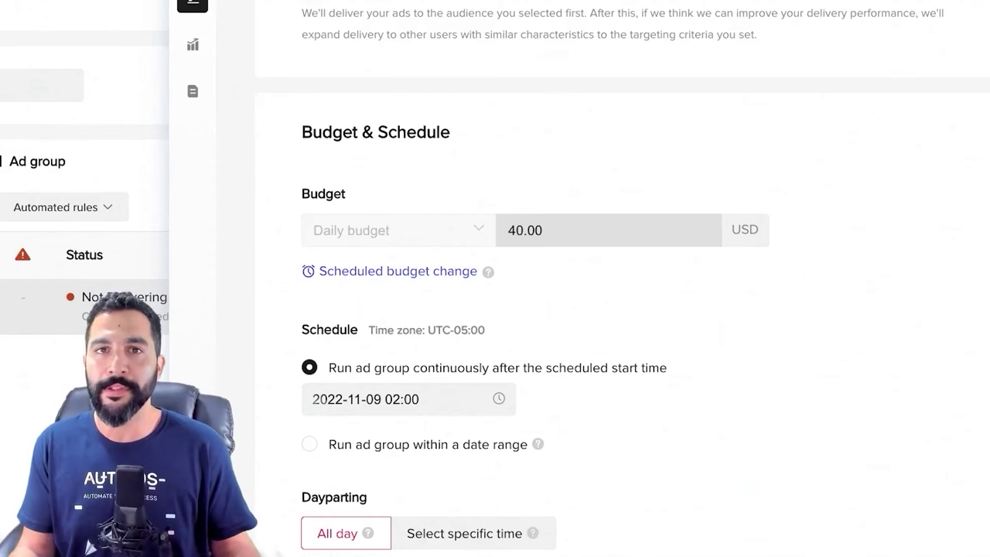
Review Budget & Schedule and Bidding & Optimization, then show the list of four LED Looper ads
scroll(623, 309, "down", 5)
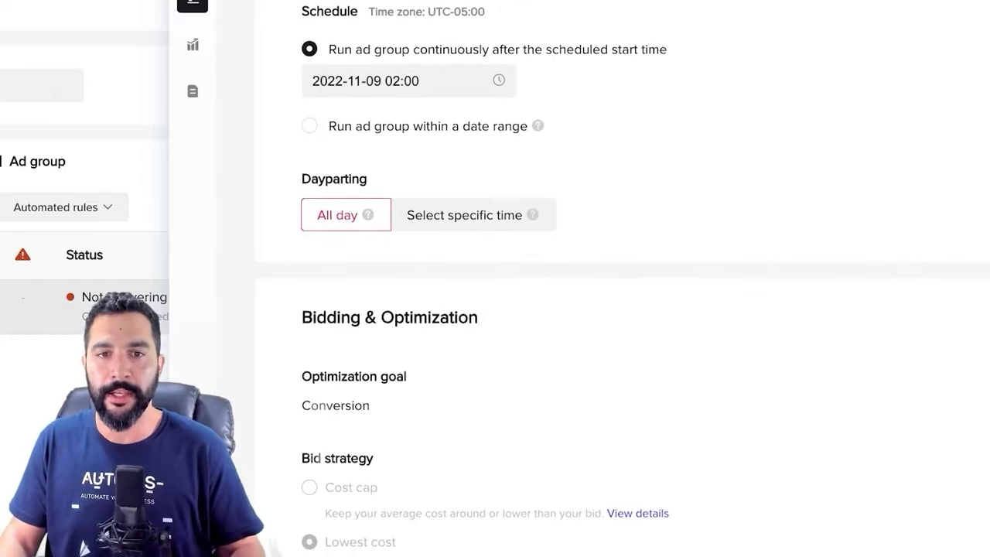
scroll(356, 161, "up", 3)
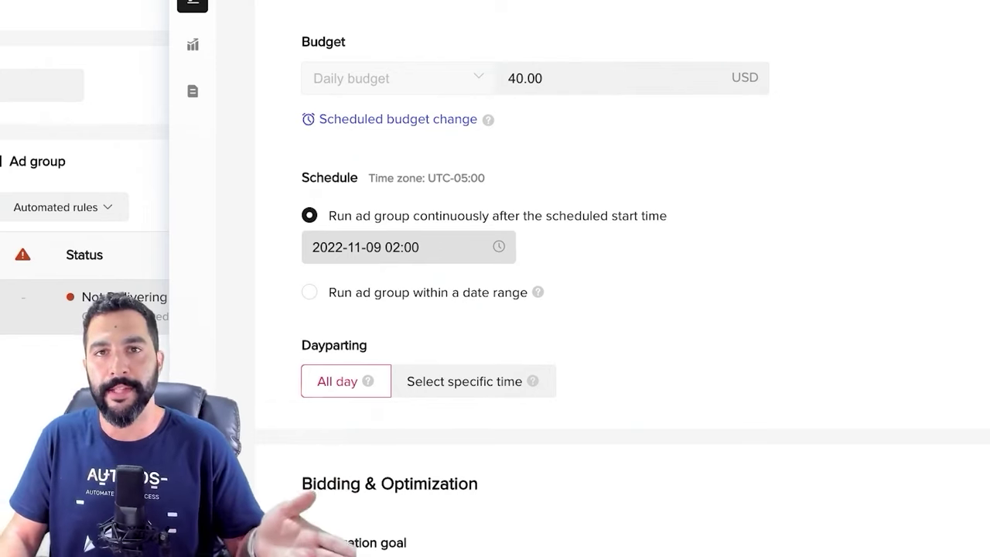
scroll(619, 309, "down", 2)
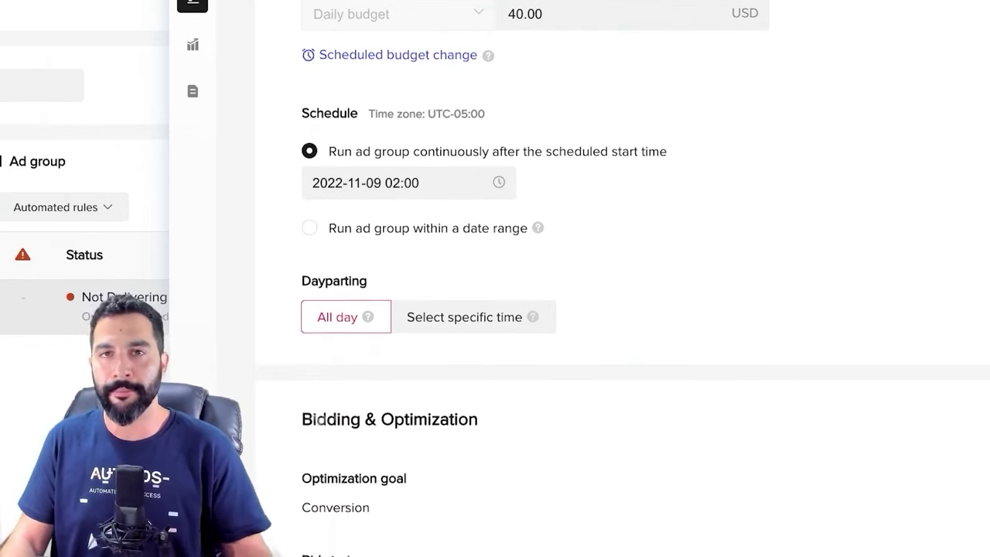
scroll(619, 310, "down", 1)
scroll(619, 310, "down", 2)
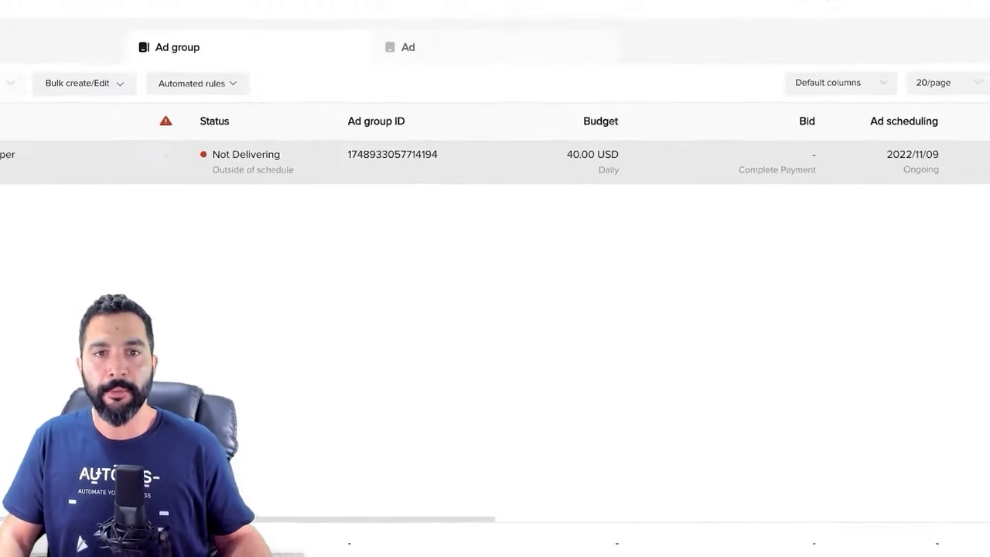
left_click(408, 47)
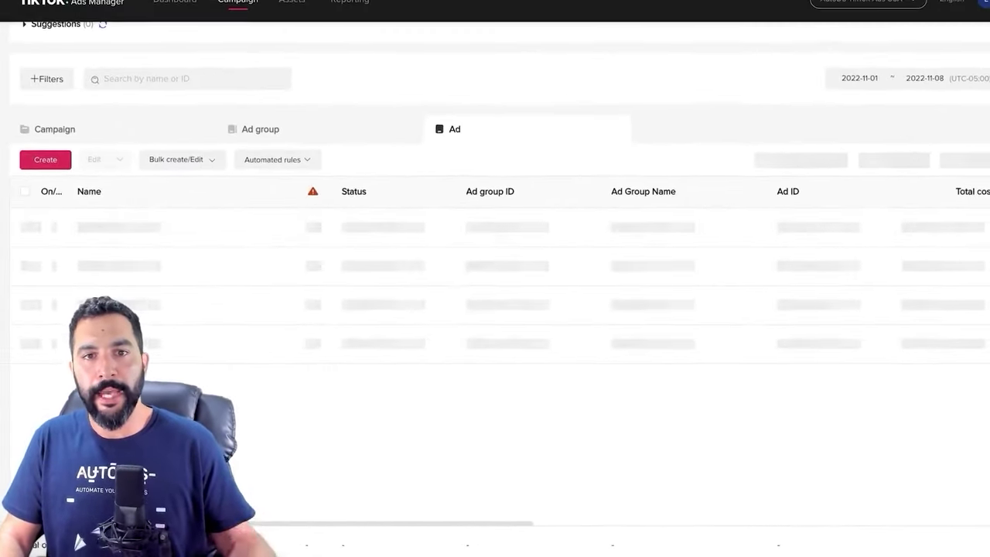
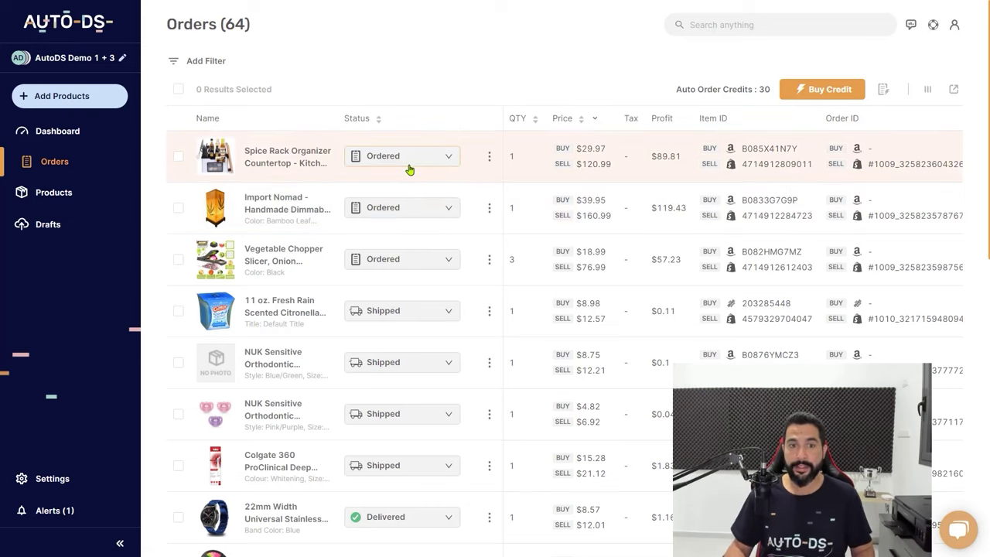
left_click(410, 165)
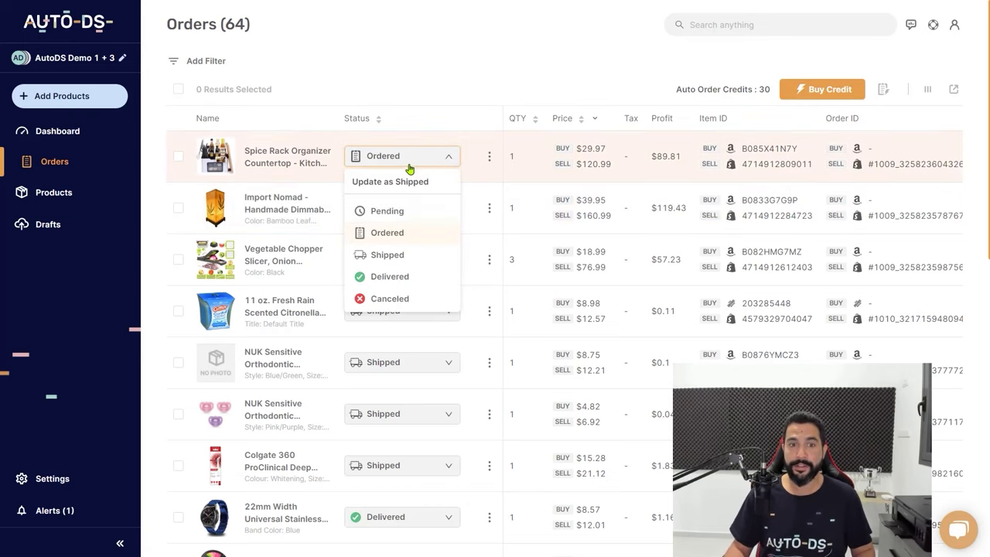
left_click(400, 232)
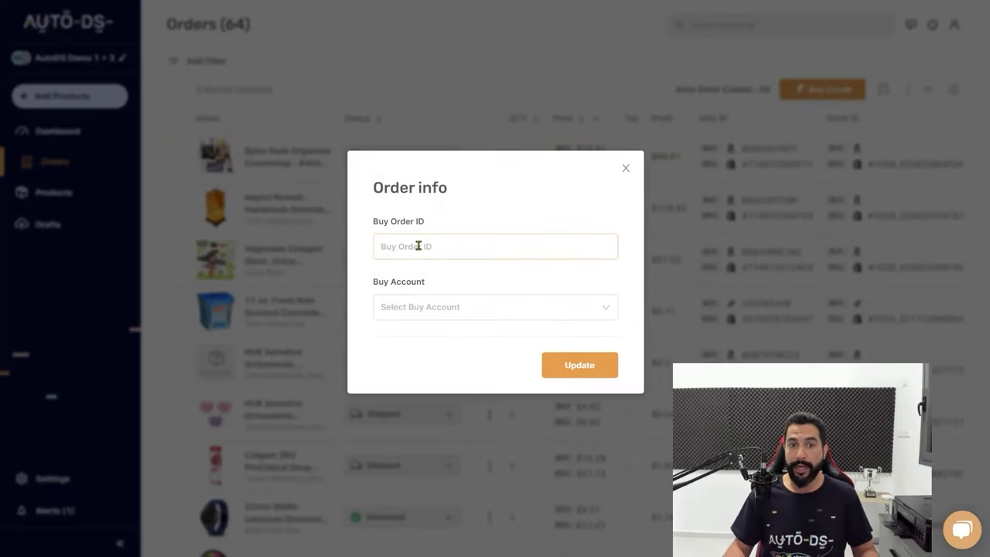
left_click(611, 372)
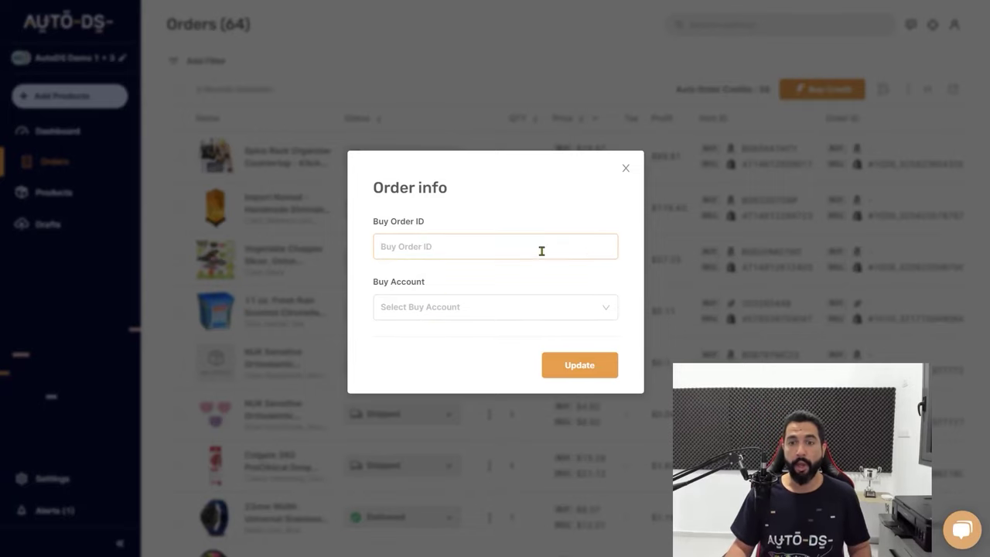
left_click(579, 375)
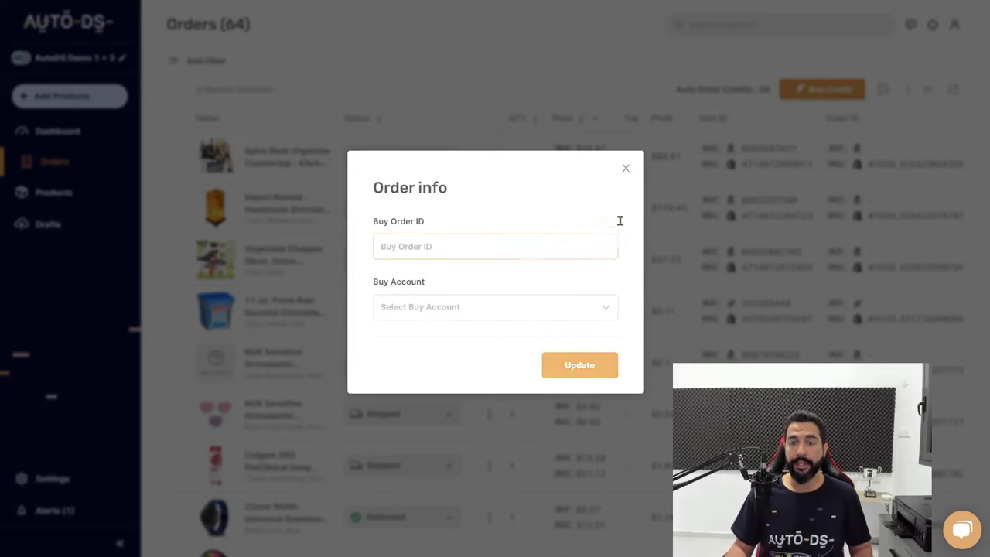
left_click(625, 167)
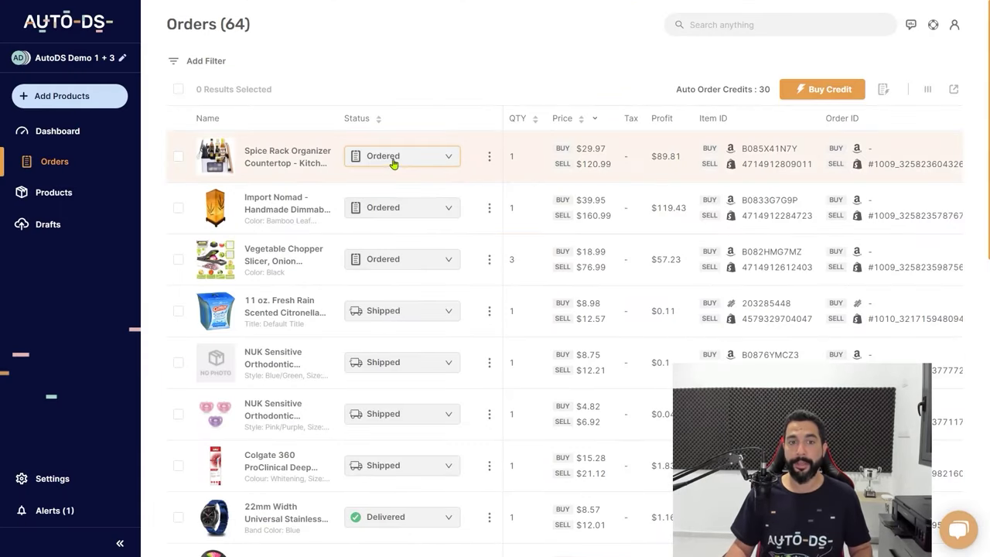
left_click(393, 159)
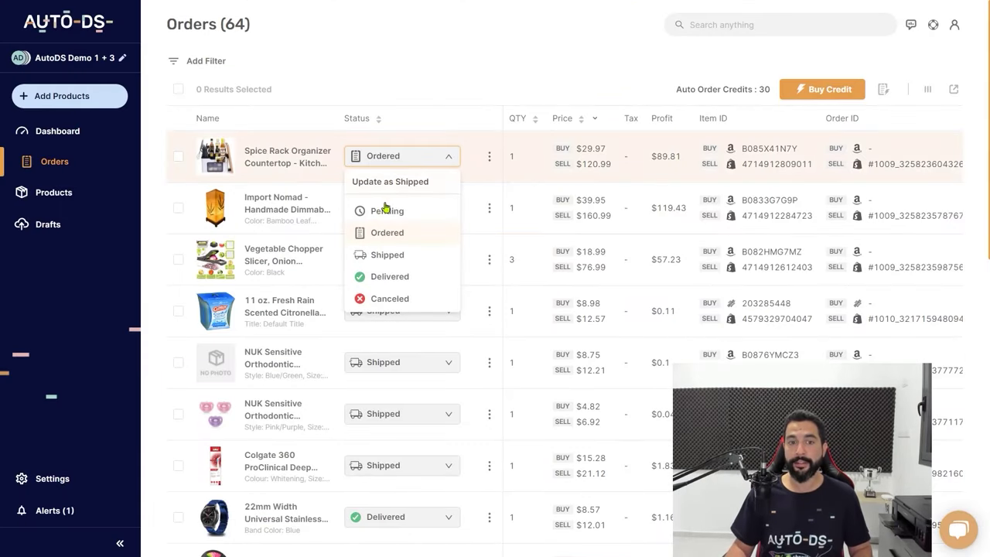
left_click(390, 255)
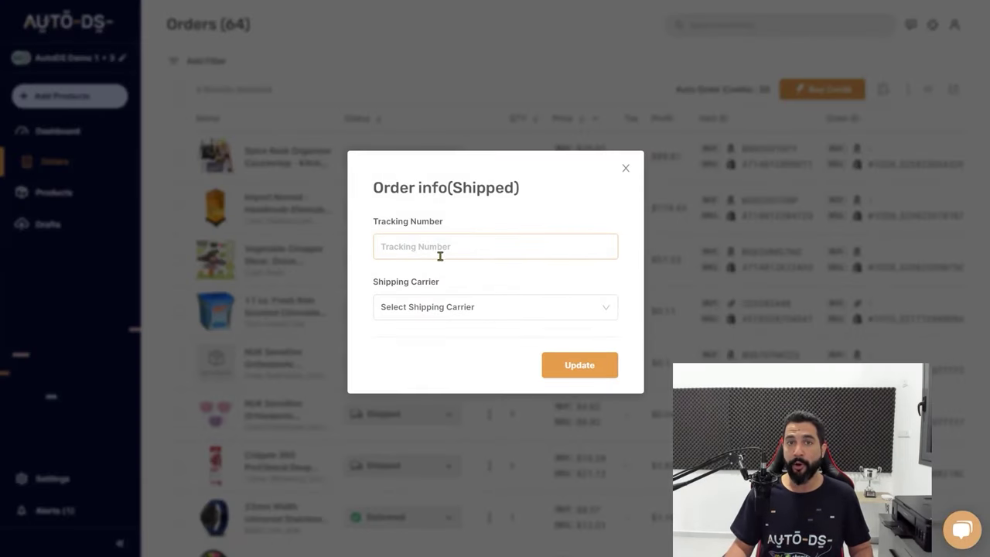
left_click(507, 309)
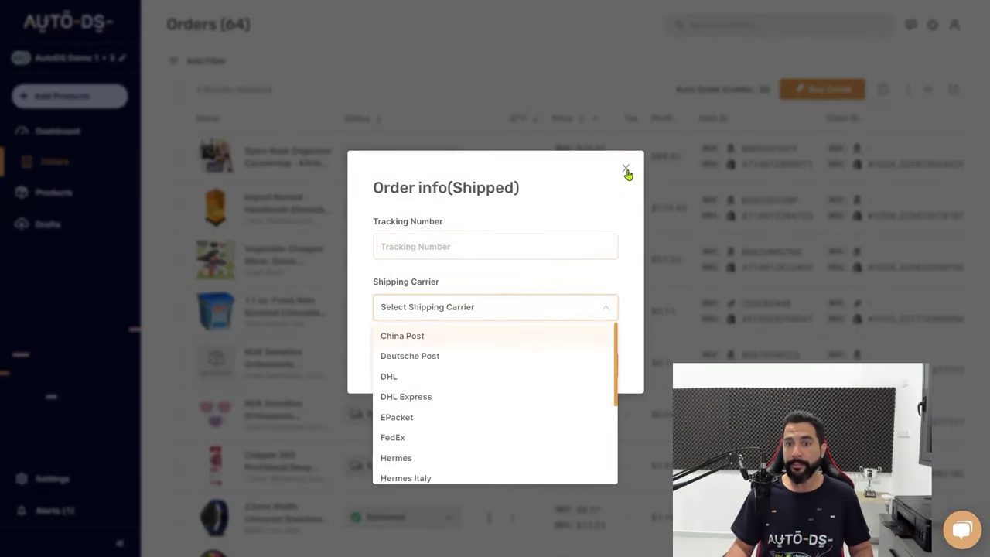
key("Escape")
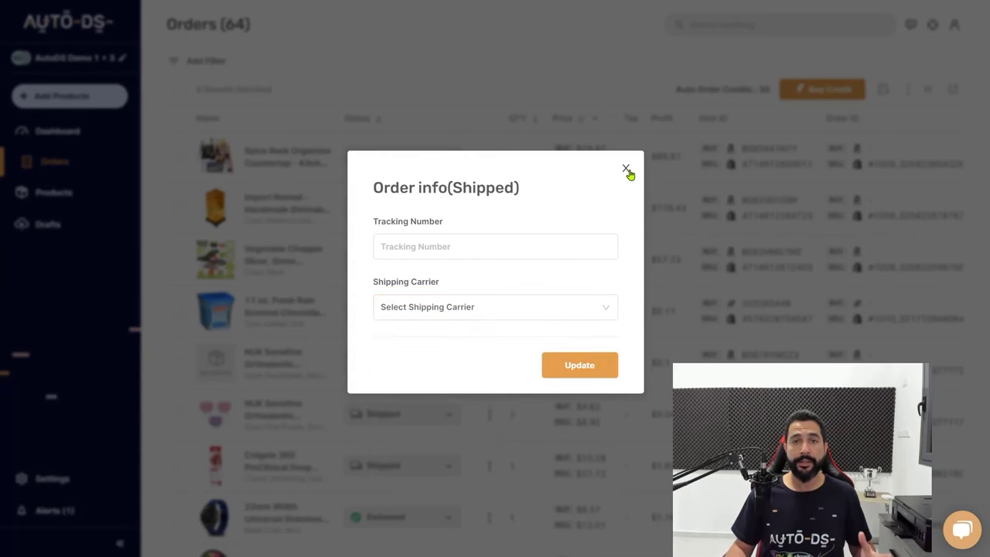
left_click(626, 170)
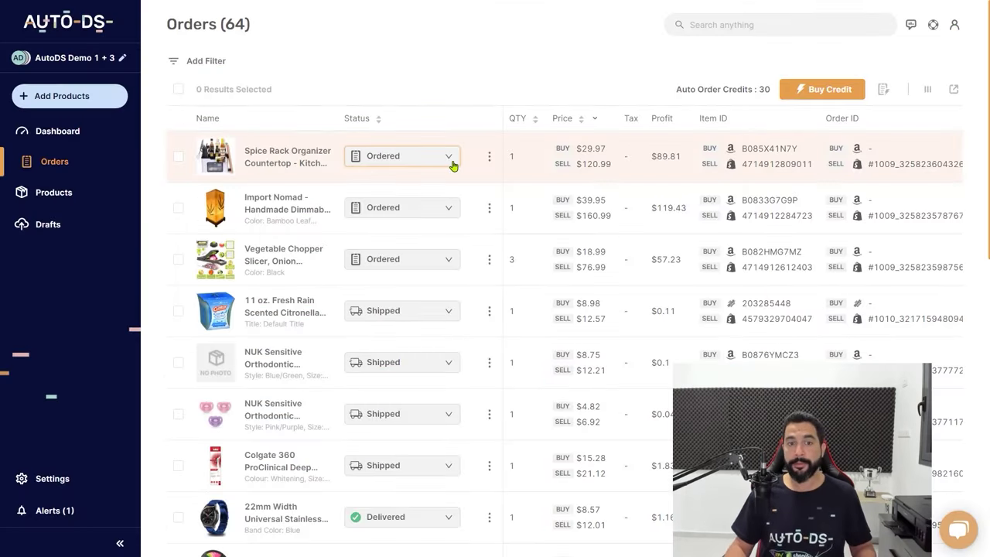
left_click(451, 161)
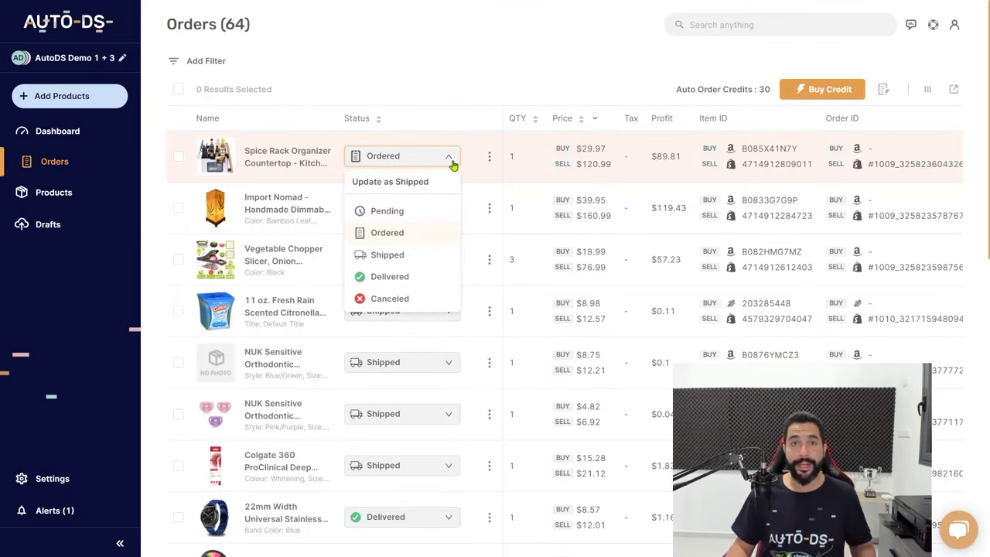
left_click(434, 83)
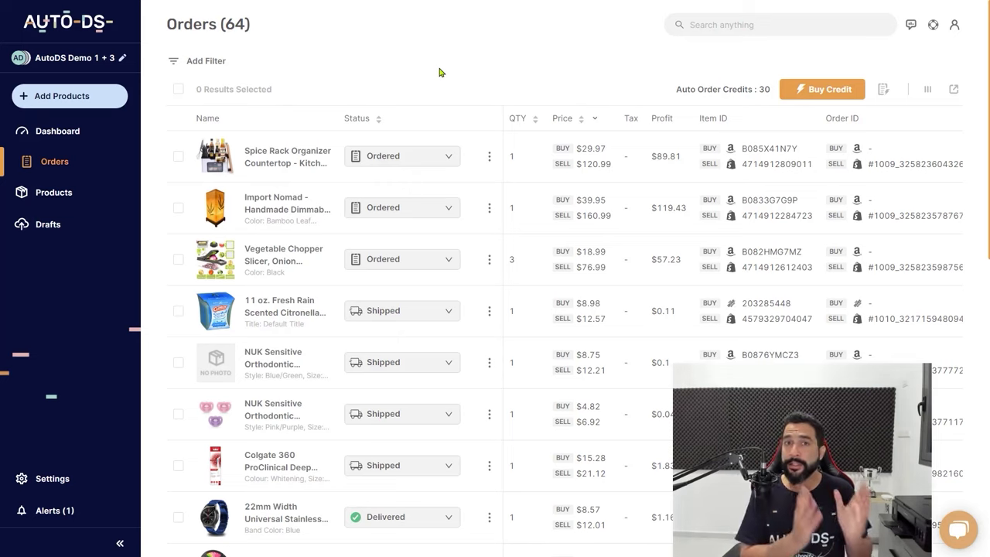
left_click(394, 154)
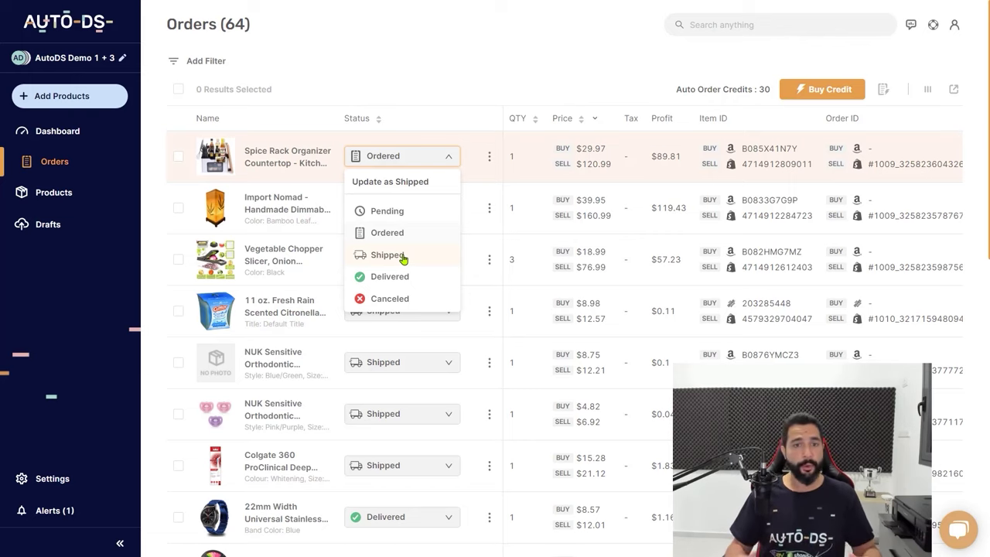
left_click(462, 82)
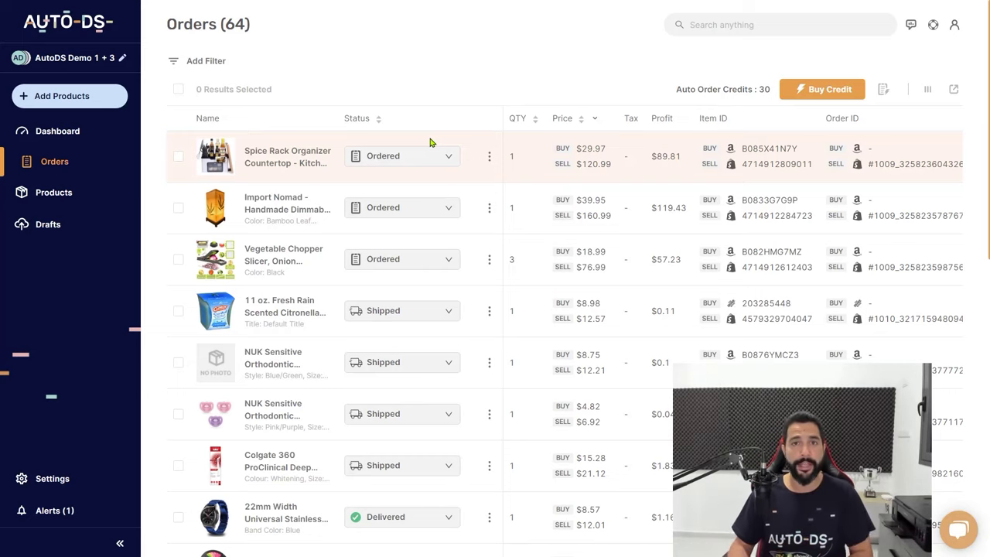
In account settings, view the subscribed plans and add-ons, then the buy accounts list
left_click(77, 481)
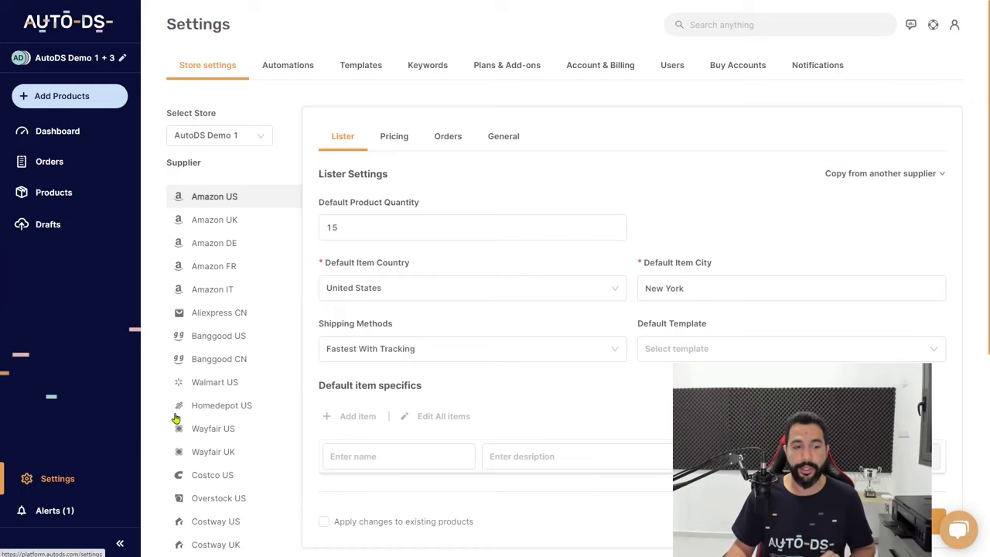
left_click(507, 66)
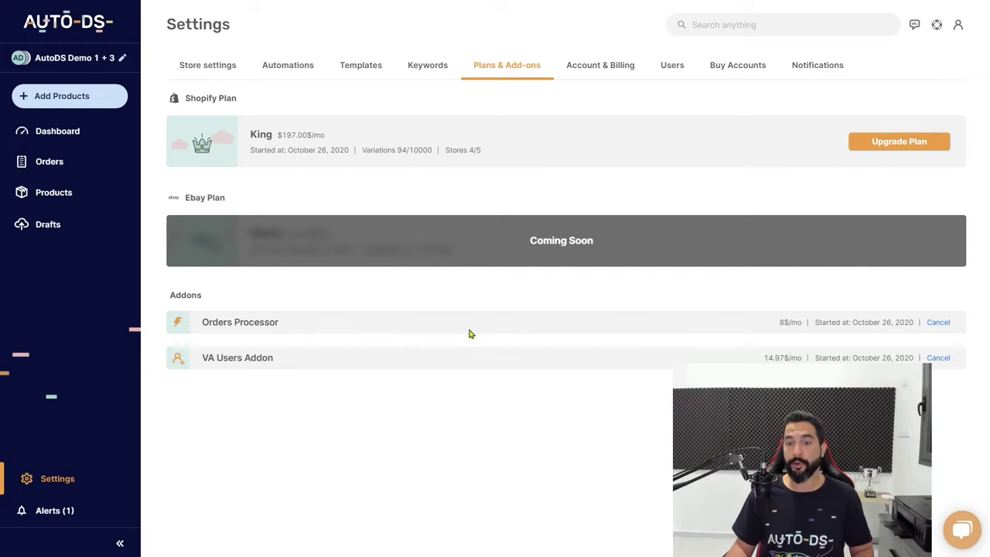
left_click(737, 68)
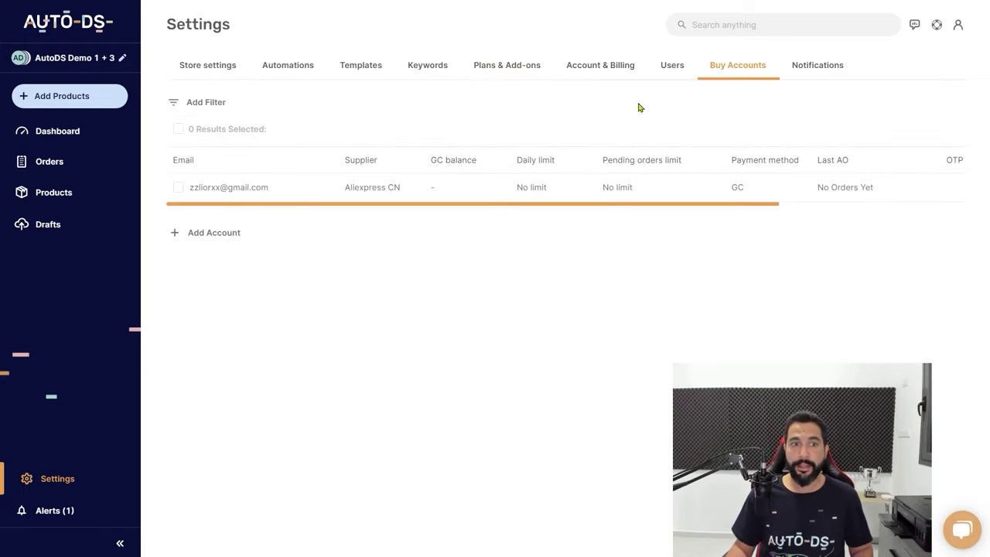
Open the Add Buy Account form, review the Supplier list and Zip code field, and close it unsaved
left_click(214, 235)
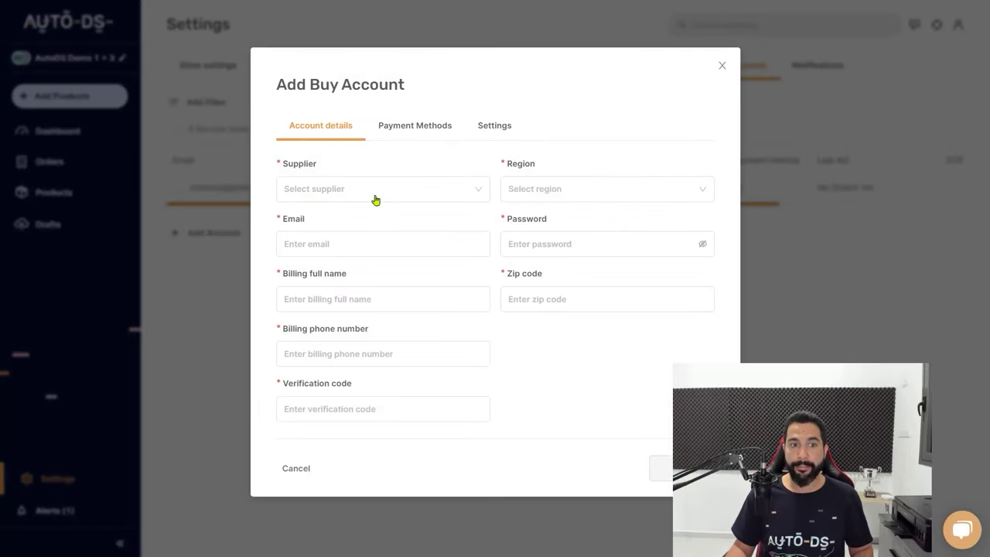
left_click(349, 196)
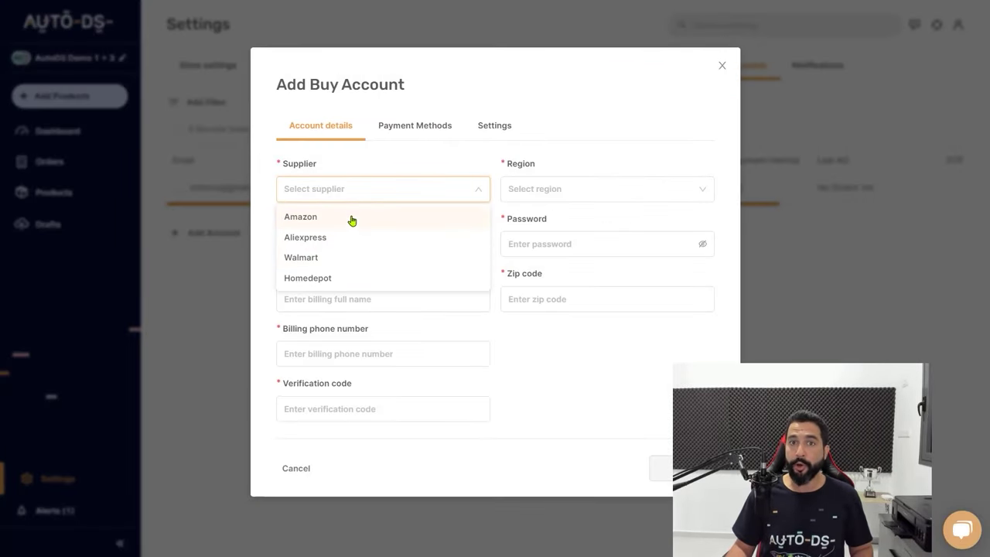
left_click(541, 194)
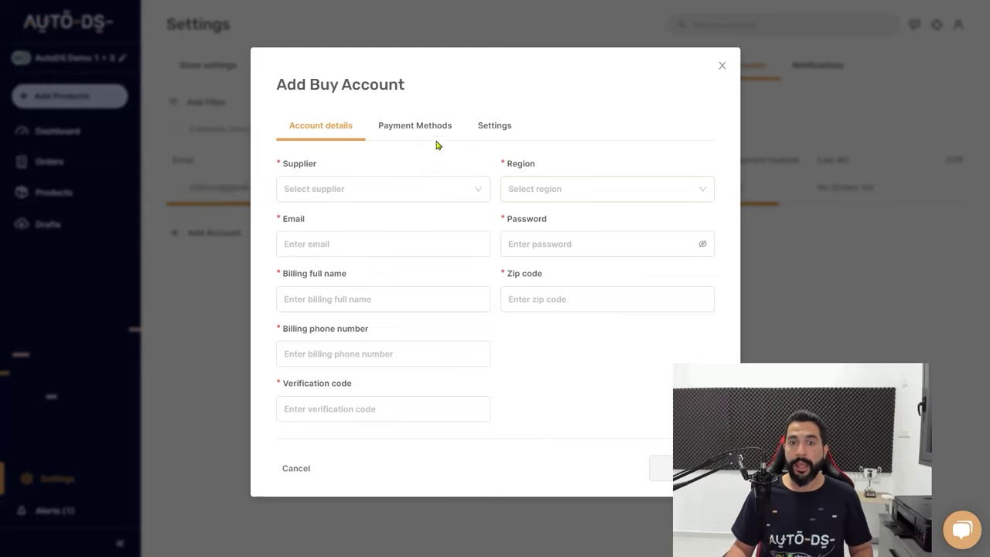
left_click(558, 276)
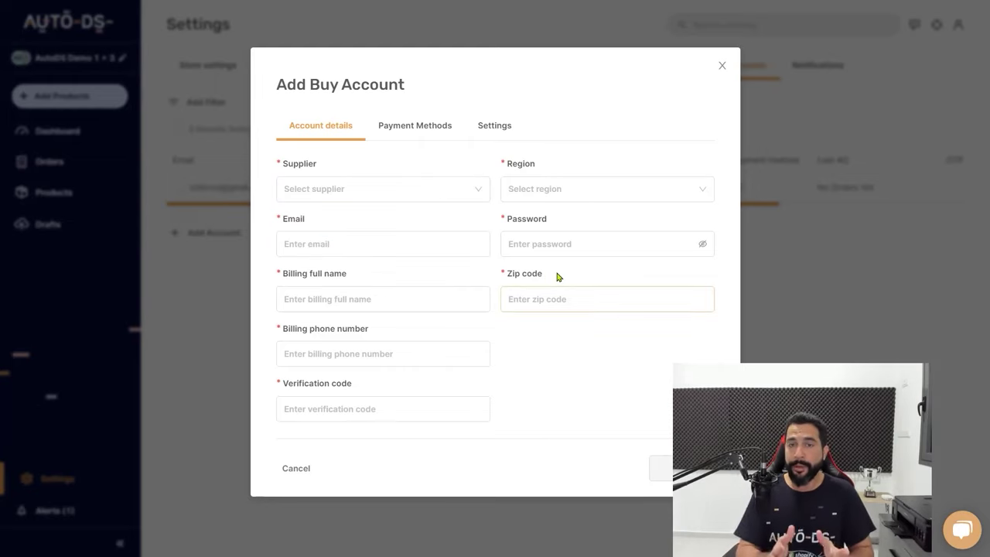
left_click(726, 68)
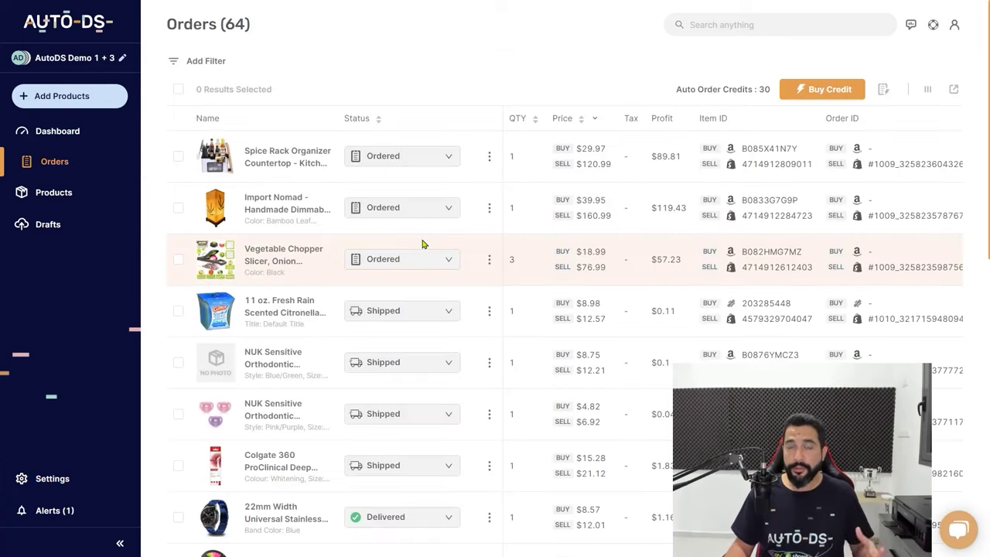
Jump to page 4 of the orders list to see the final four of 64 orders
scroll(421, 248, "down", 10)
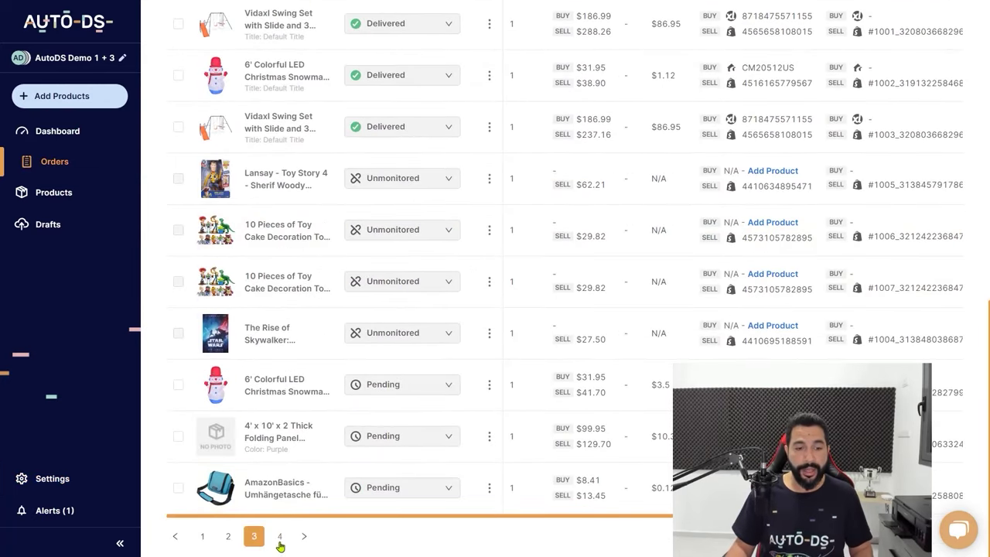
left_click(279, 536)
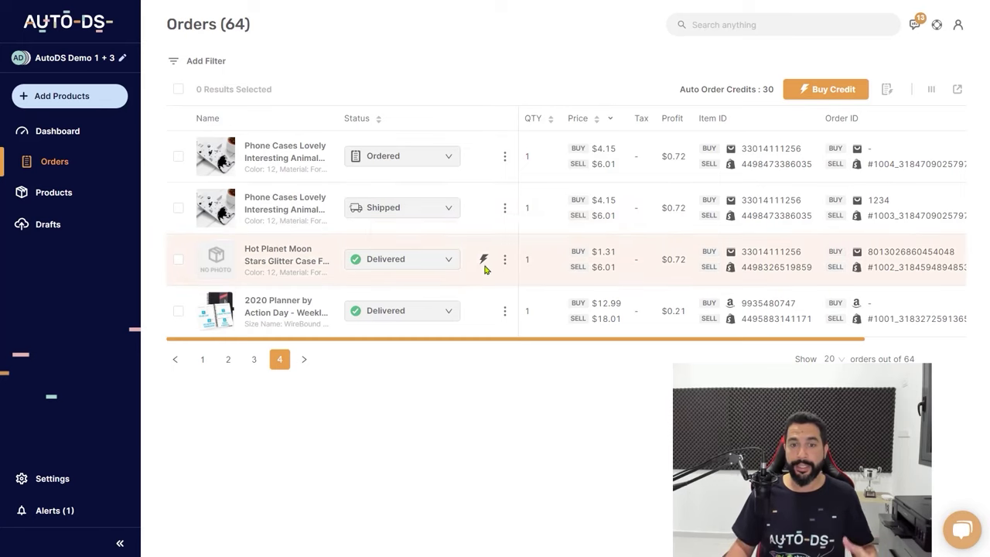
mouse_move(483, 265)
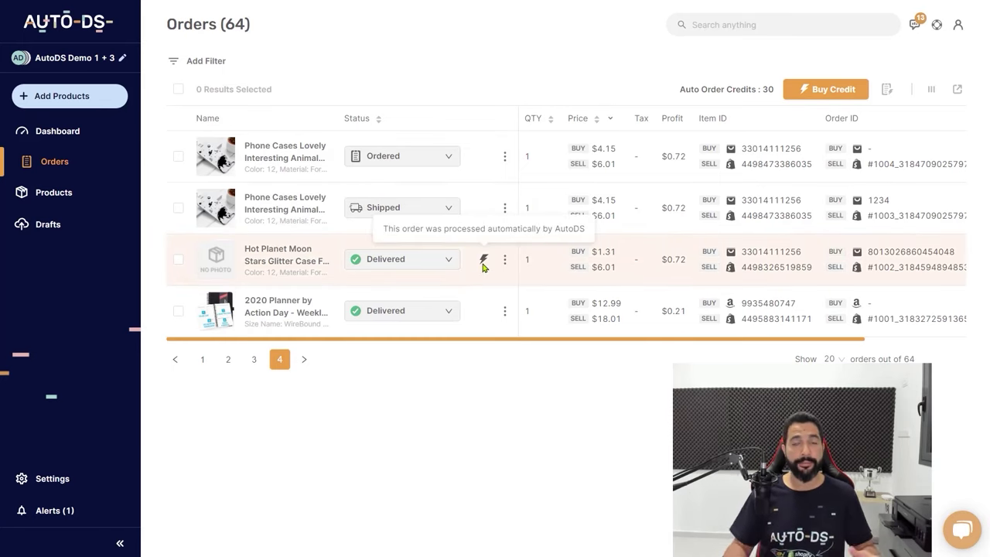
left_click(105, 147)
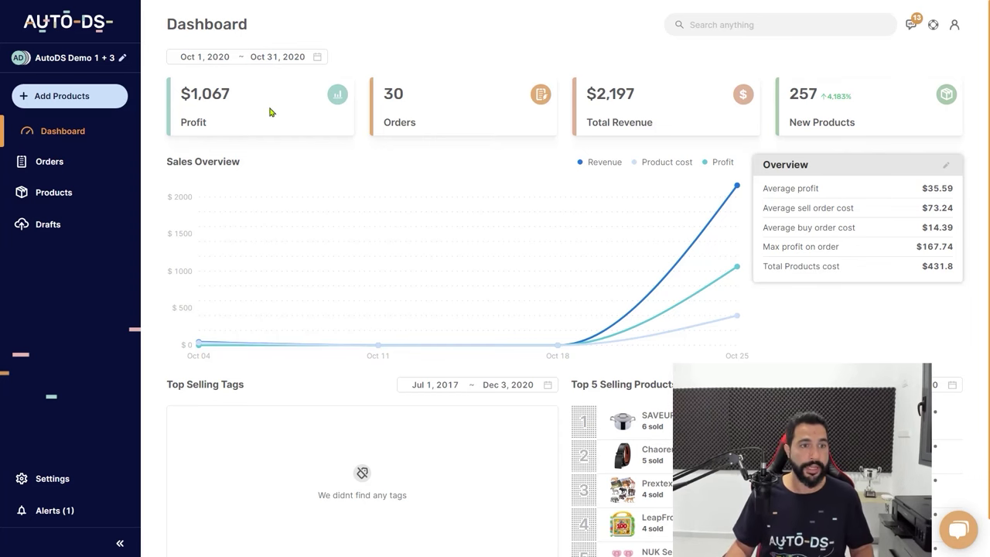
left_click(75, 168)
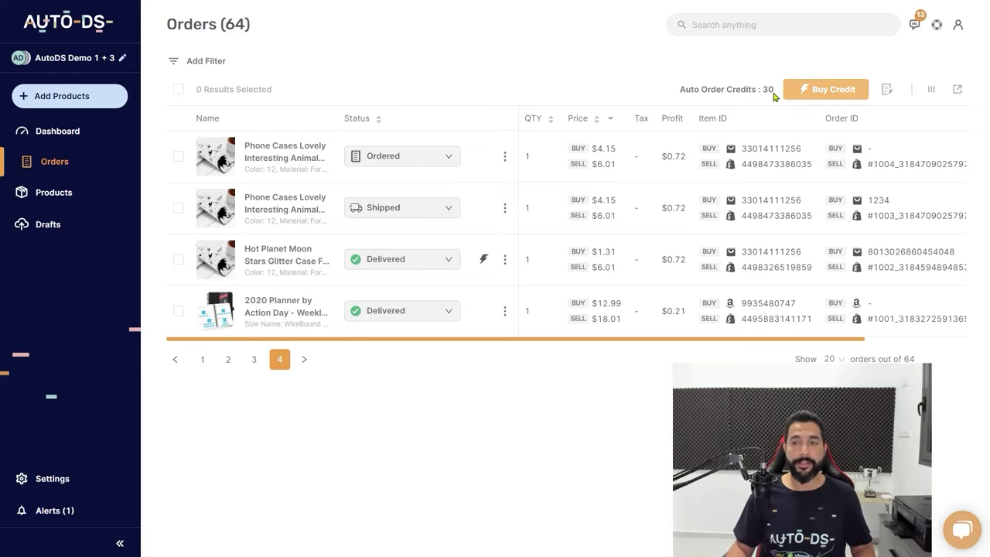
left_click(812, 97)
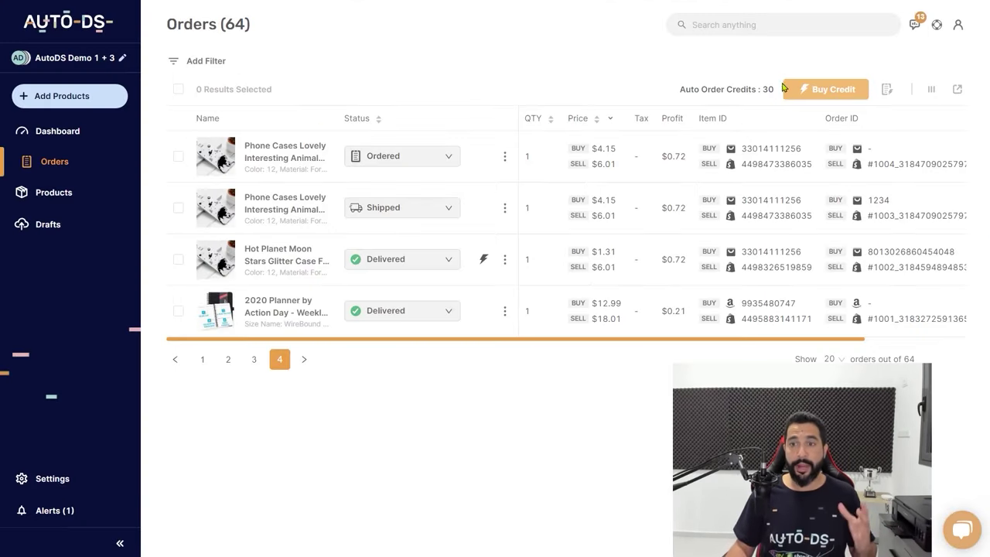
left_click(799, 144)
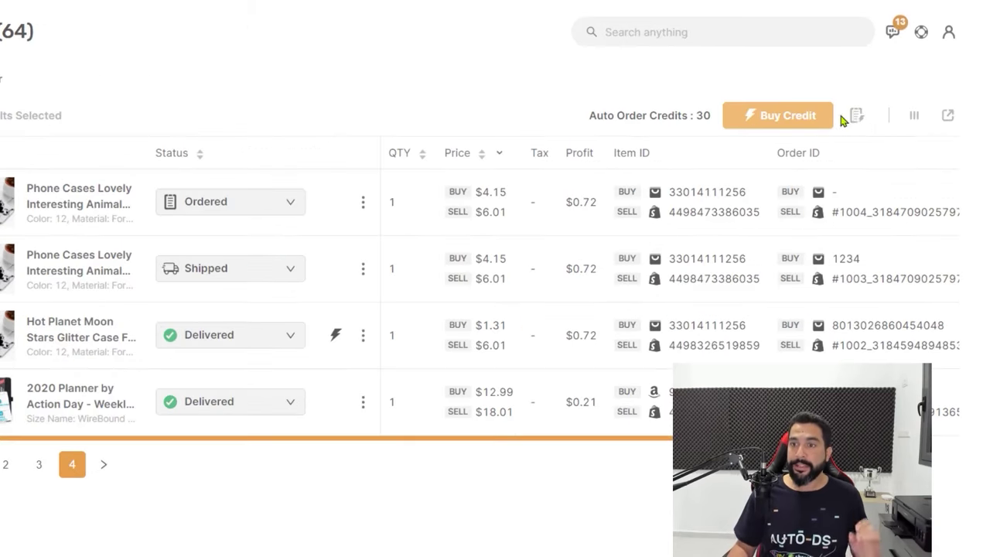
left_click(888, 90)
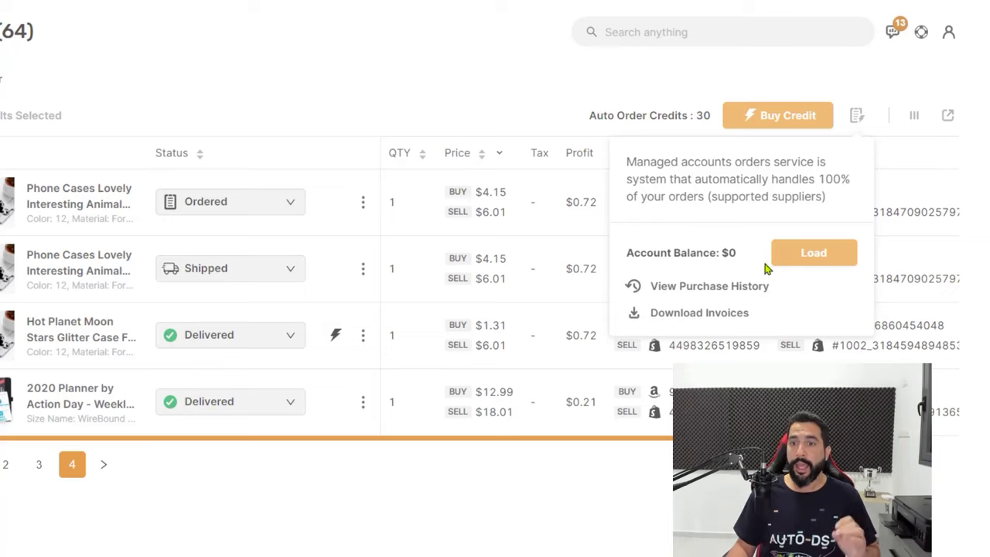
left_click_drag(738, 254, 655, 254)
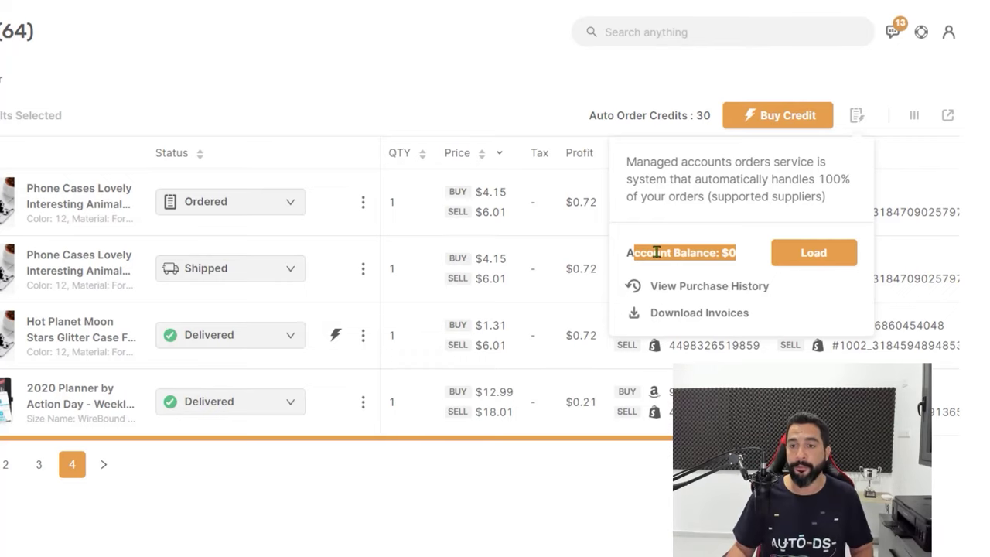
left_click_drag(656, 252, 693, 246)
left_click(700, 239)
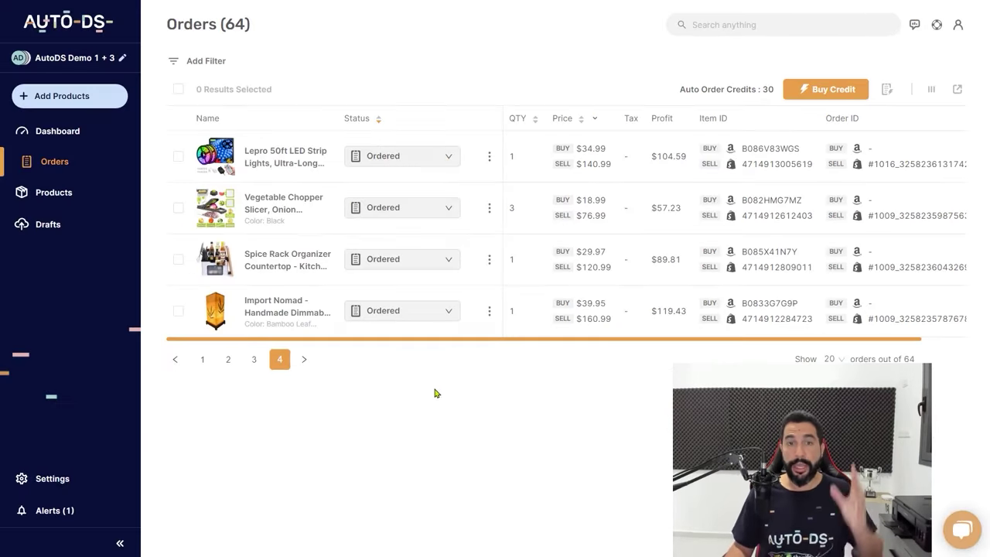
Go to page 3 of the orders and bring the Shipped and return rows into view
left_click(250, 367)
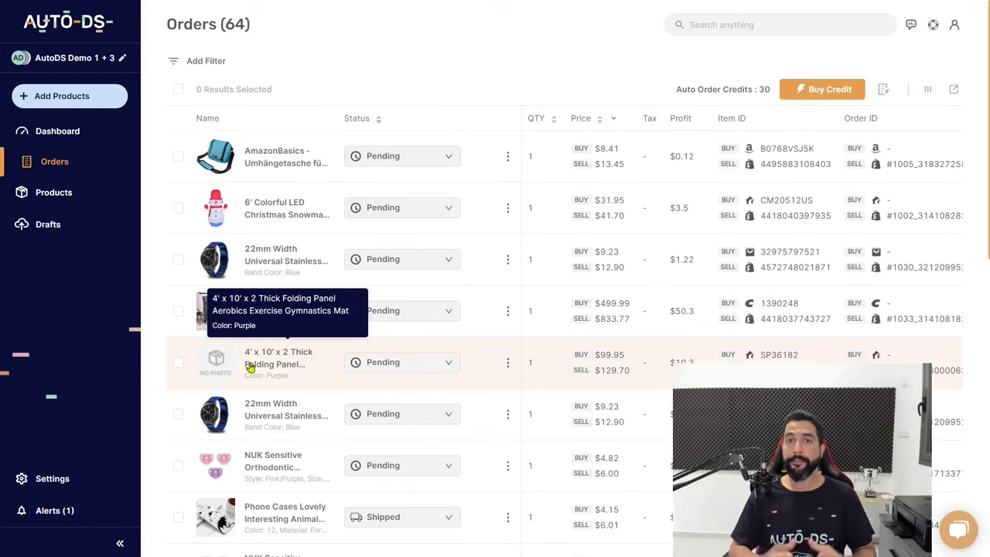
scroll(501, 254, "down", 8)
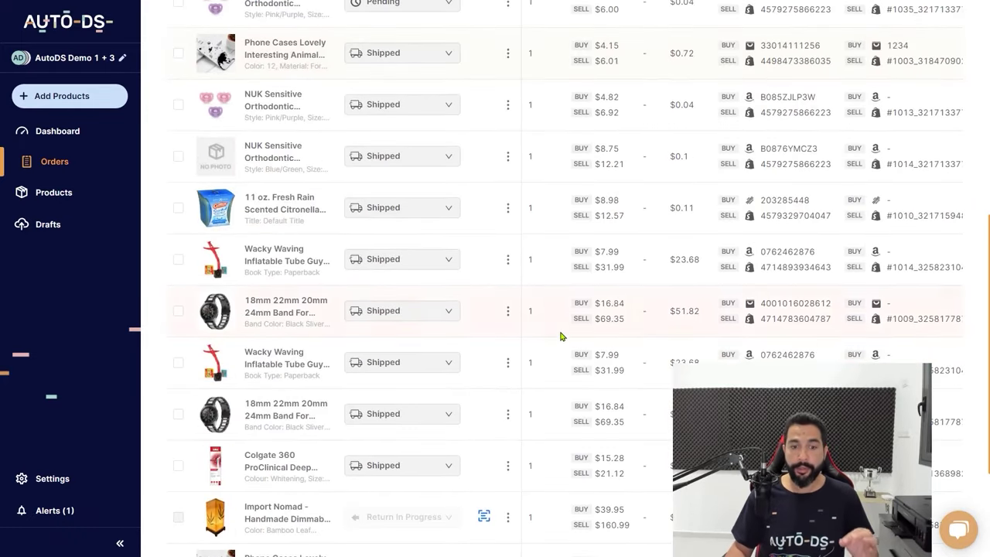
scroll(499, 248, "up", 1)
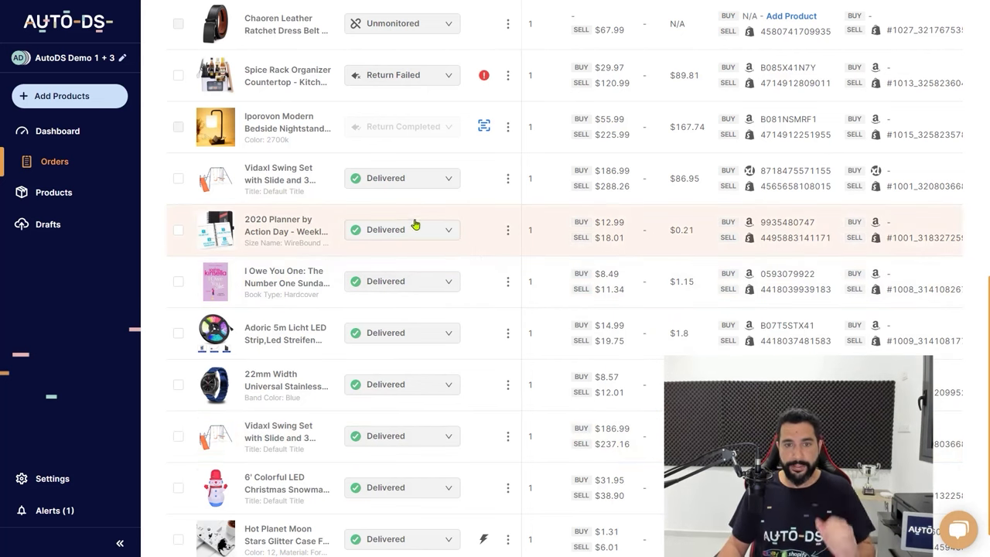
scroll(412, 220, "up", 1)
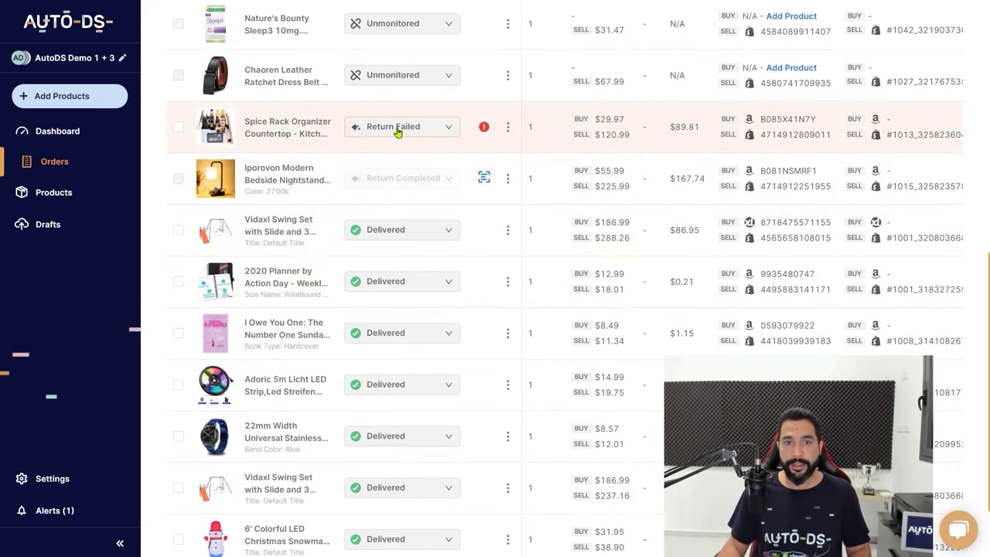
left_click(396, 132)
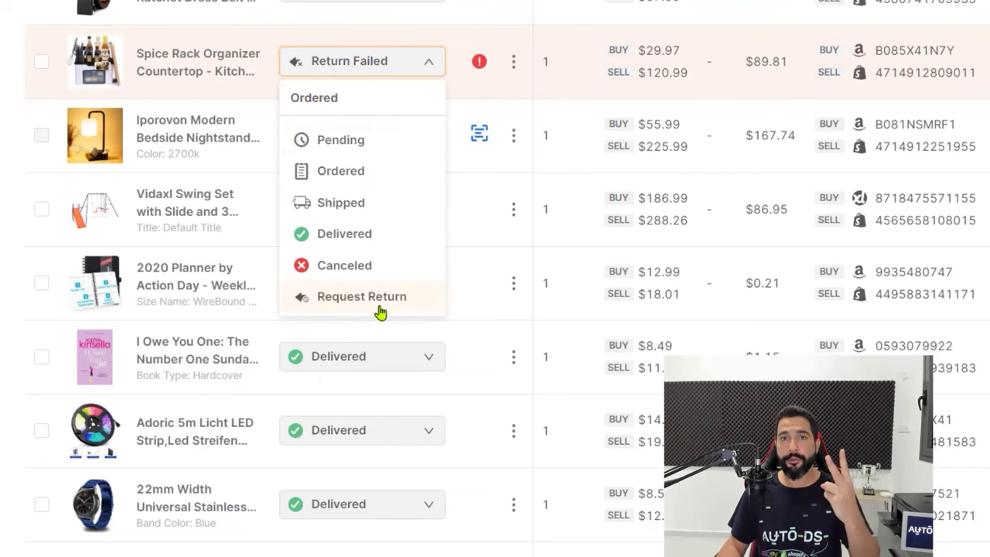
left_click(478, 243)
mouse_move(482, 67)
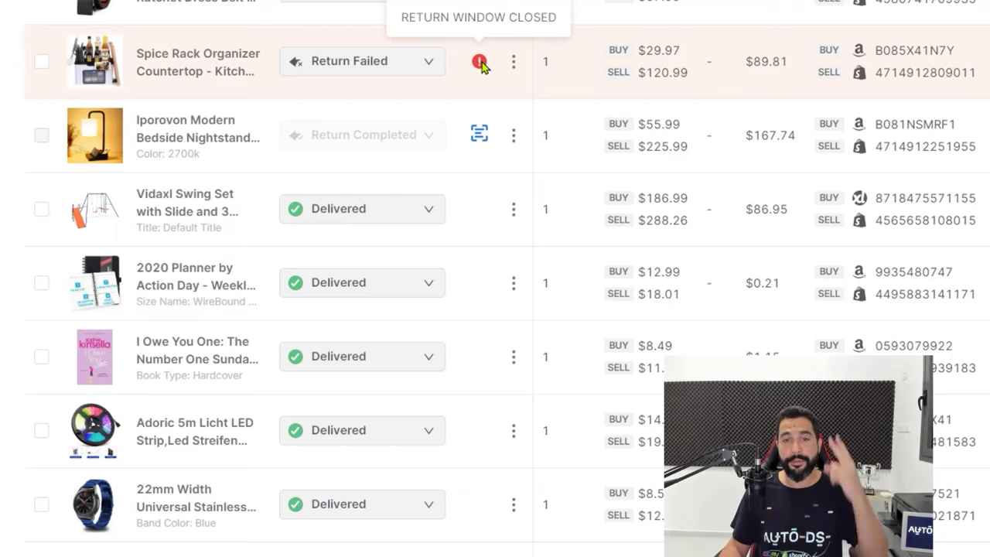
left_click(402, 71)
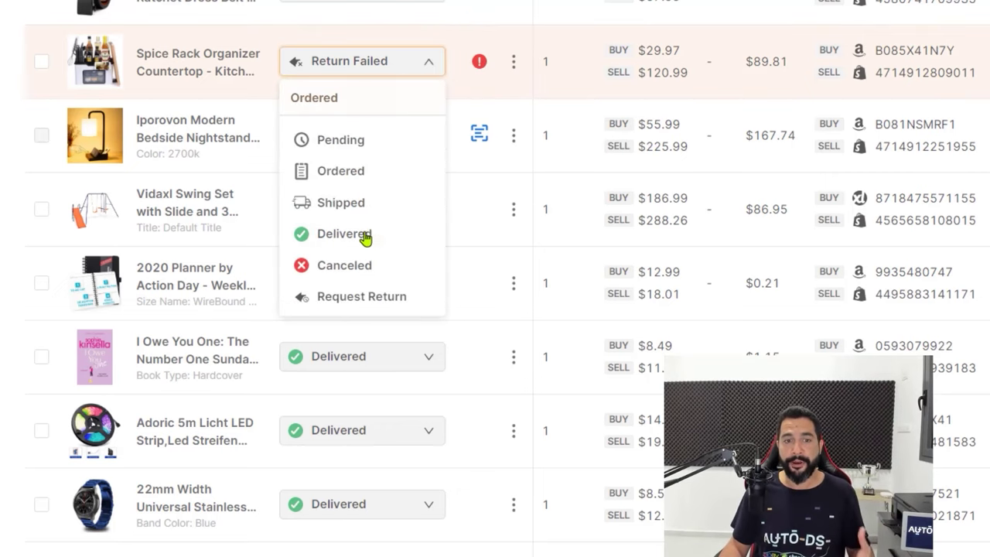
left_click(494, 164)
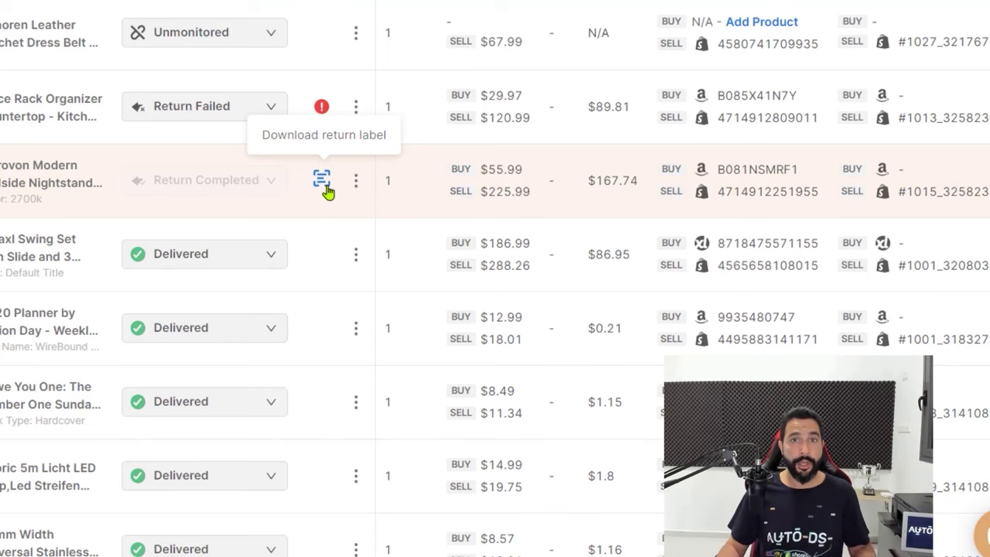
left_click(322, 180)
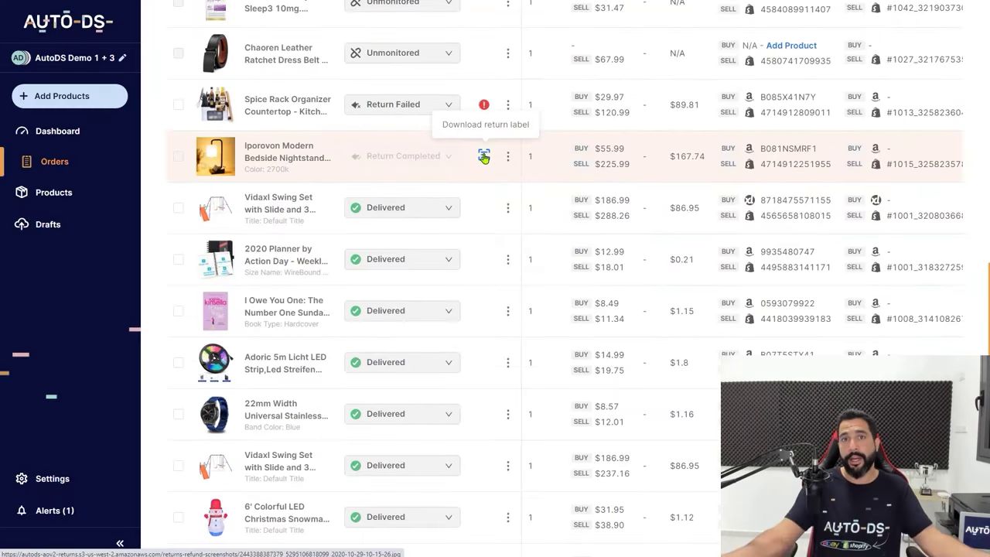
scroll(483, 159, "up", 1)
scroll(484, 158, "up", 6)
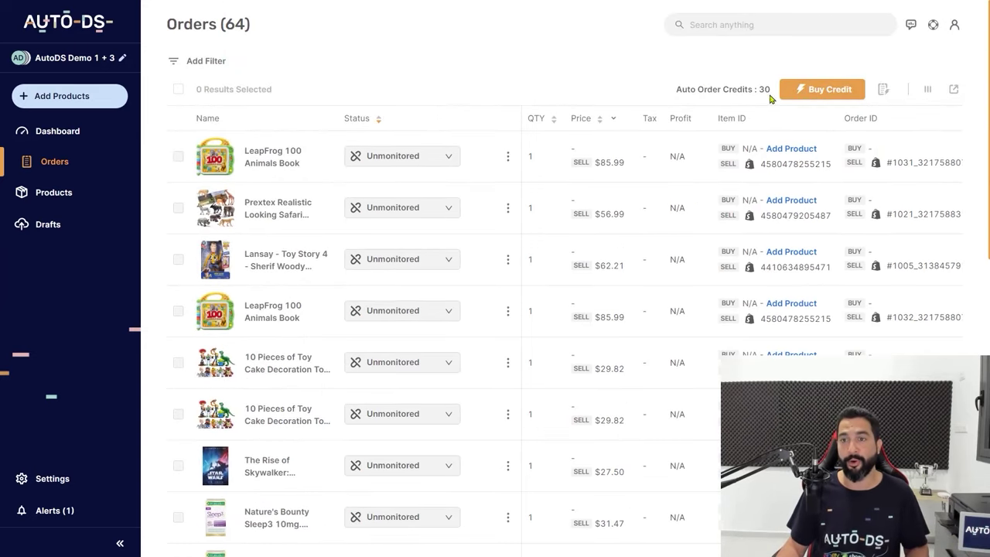
left_click(883, 90)
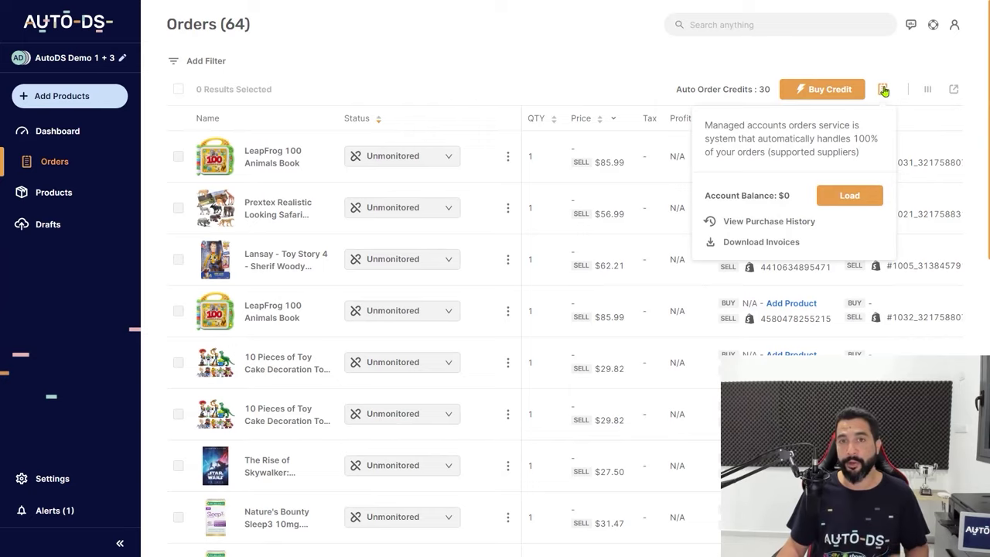
scroll(552, 137, "down", 3)
scroll(761, 98, "up", 3)
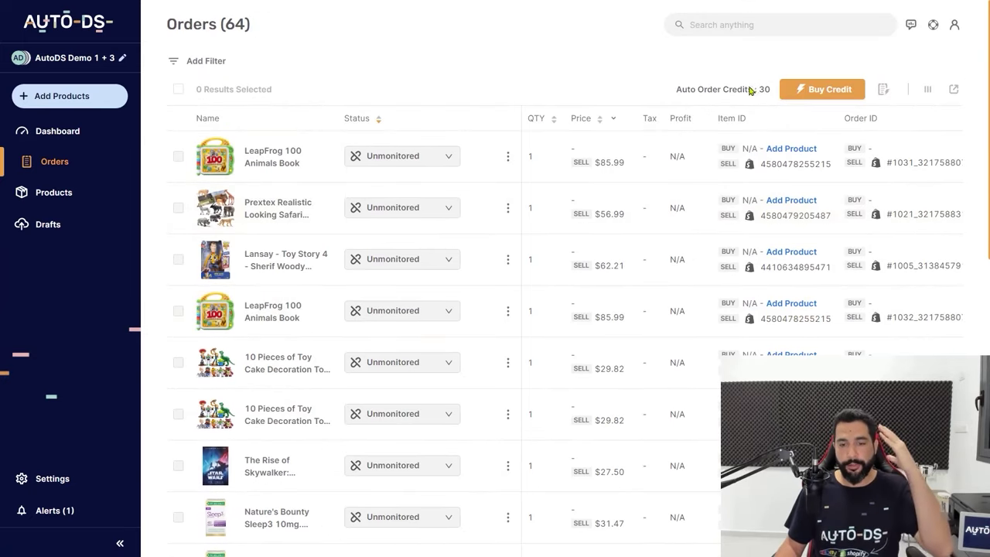
scroll(746, 93, "down", 4)
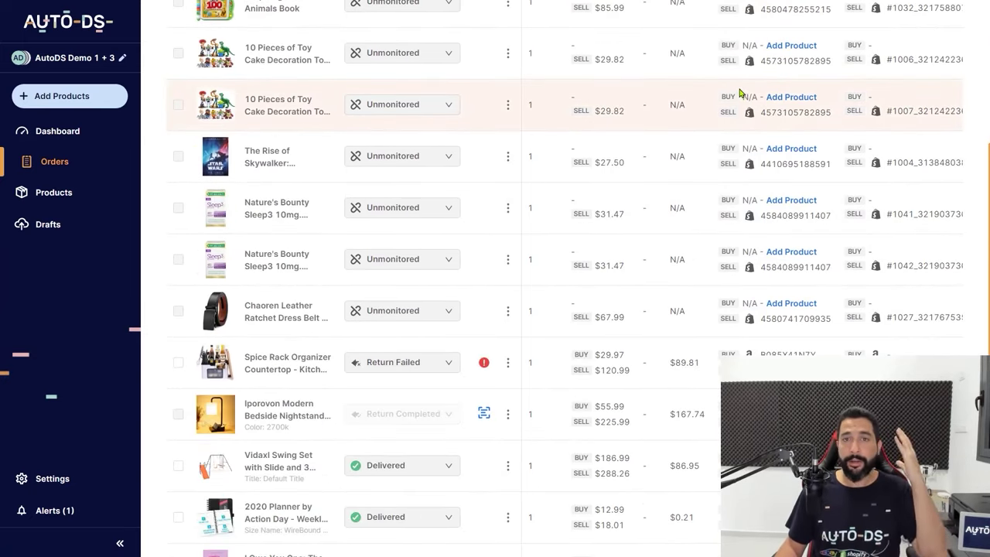
scroll(743, 94, "down", 2)
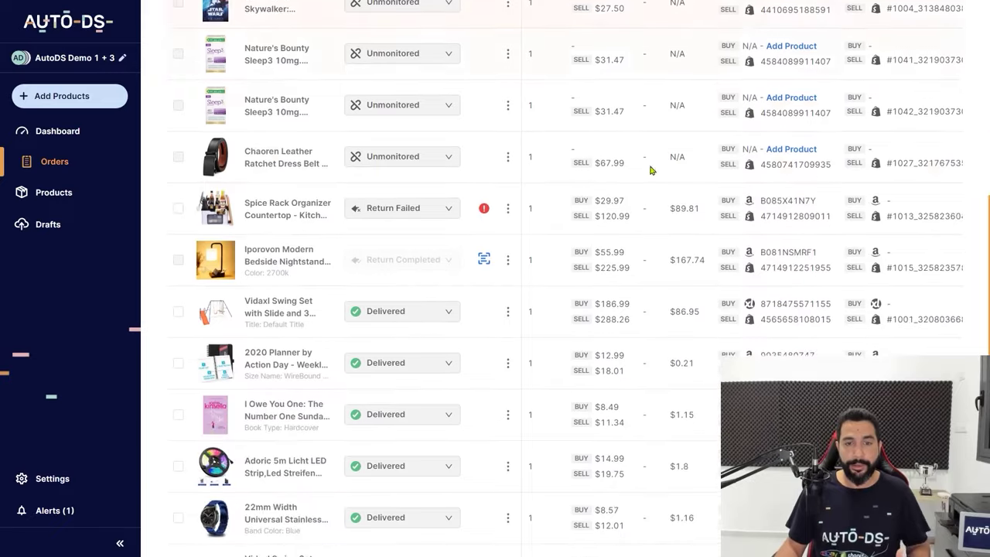
left_click(427, 211)
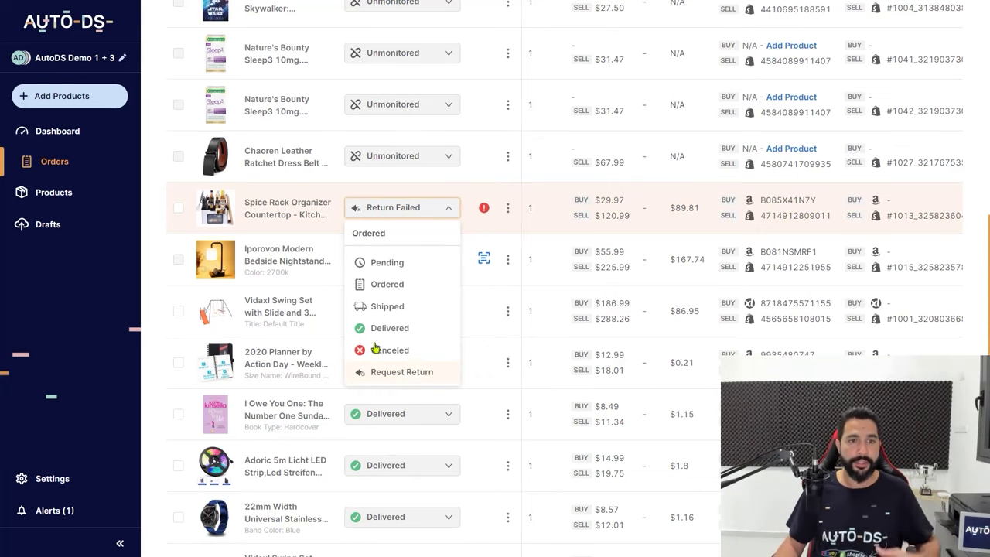
left_click(160, 191)
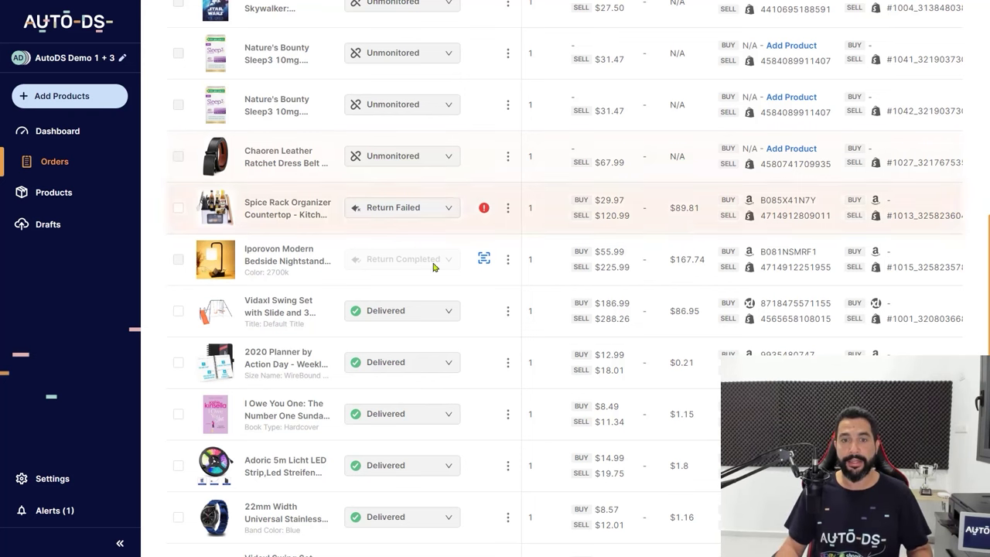
scroll(538, 312, "up", 2)
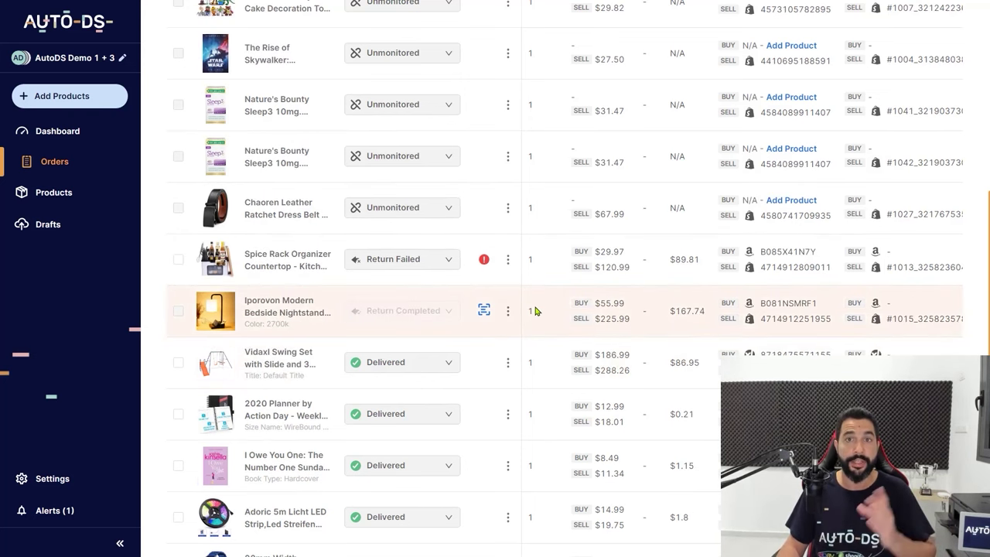
scroll(537, 309, "down", 4)
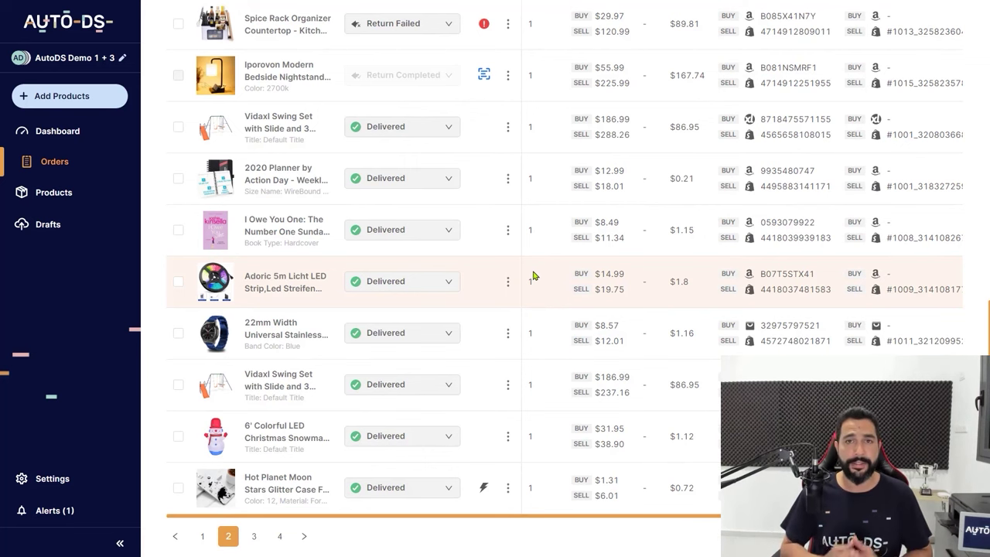
scroll(542, 271, "up", 3)
scroll(642, 214, "down", 3)
scroll(639, 215, "up", 6)
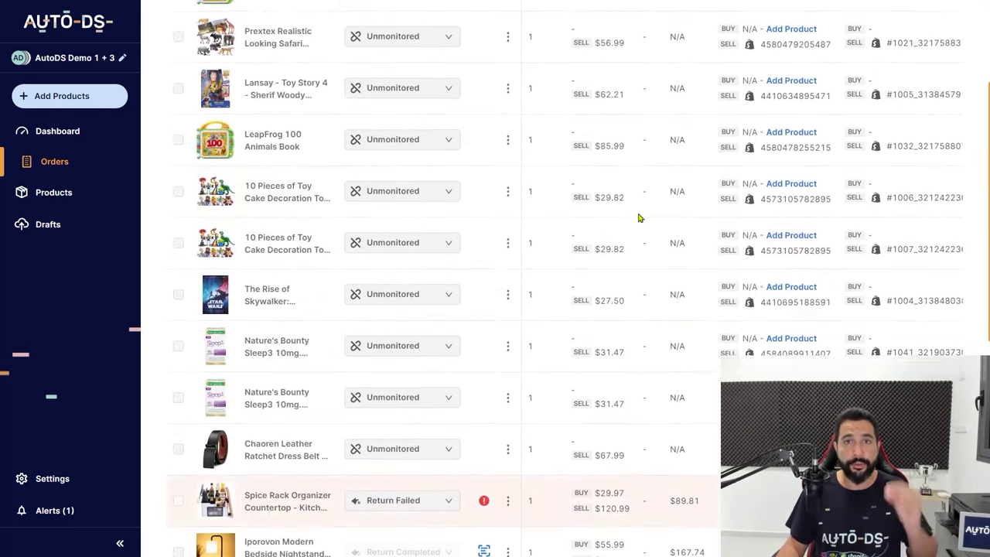
scroll(634, 216, "up", 3)
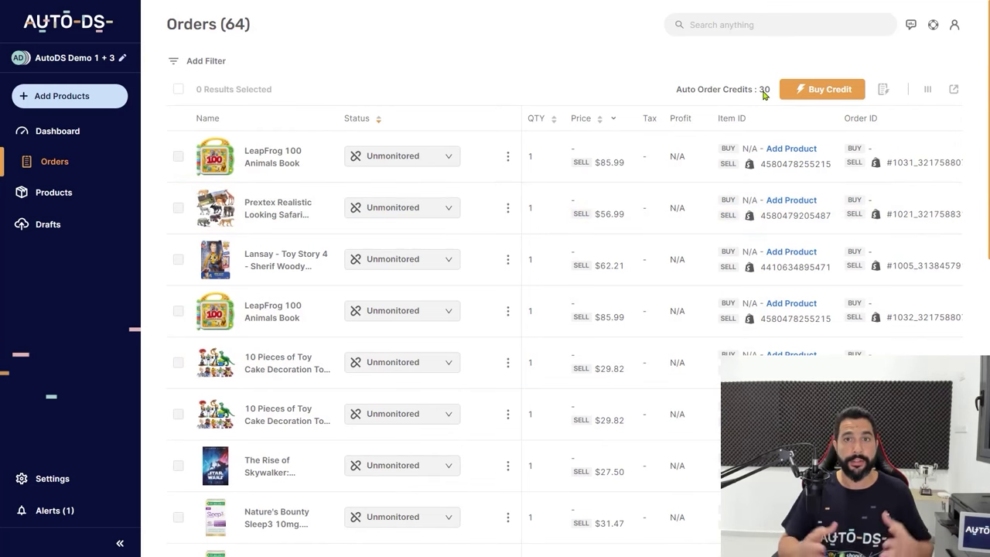
scroll(551, 125, "down", 10)
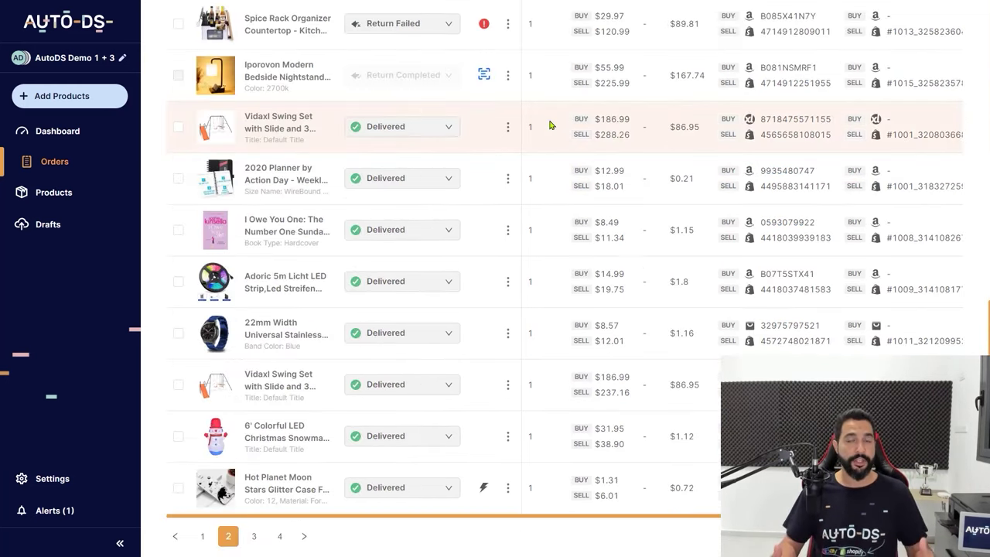
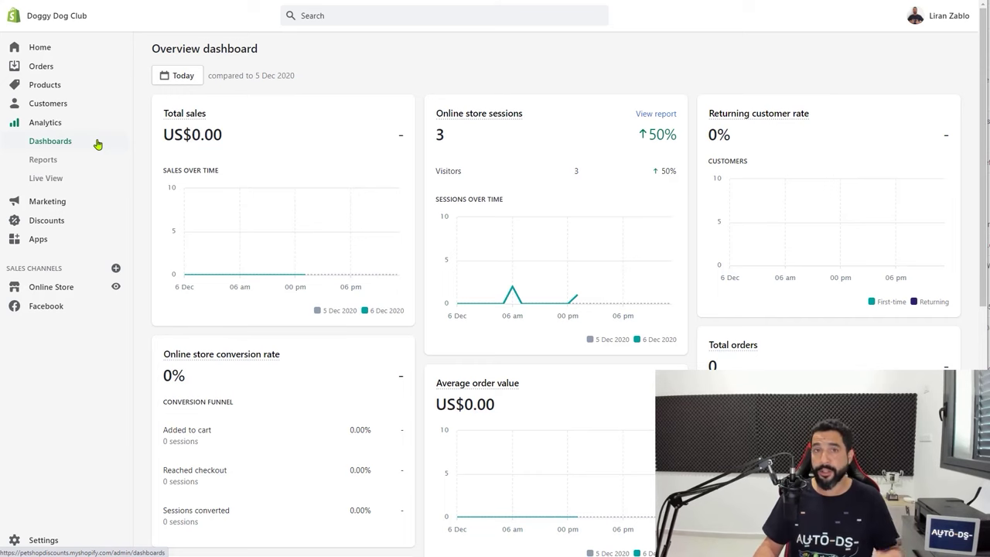
scroll(260, 202, "down", 1)
scroll(100, 166, "up", 1)
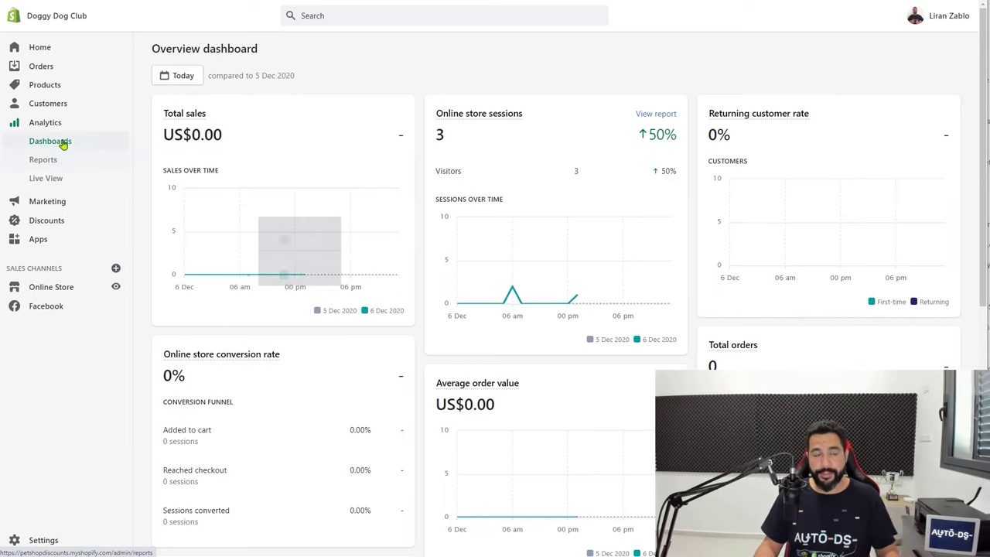
scroll(627, 163, "down", 3)
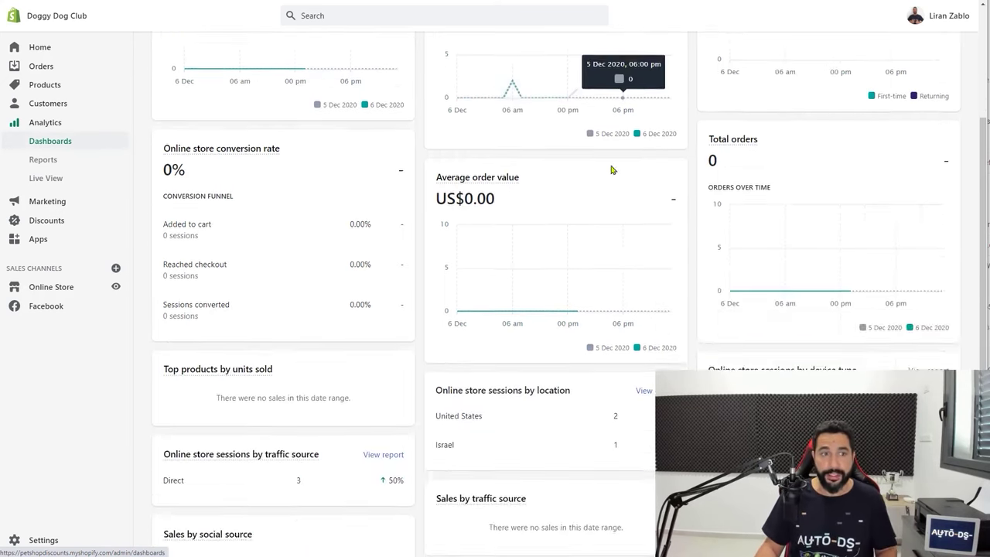
scroll(209, 175, "up", 3)
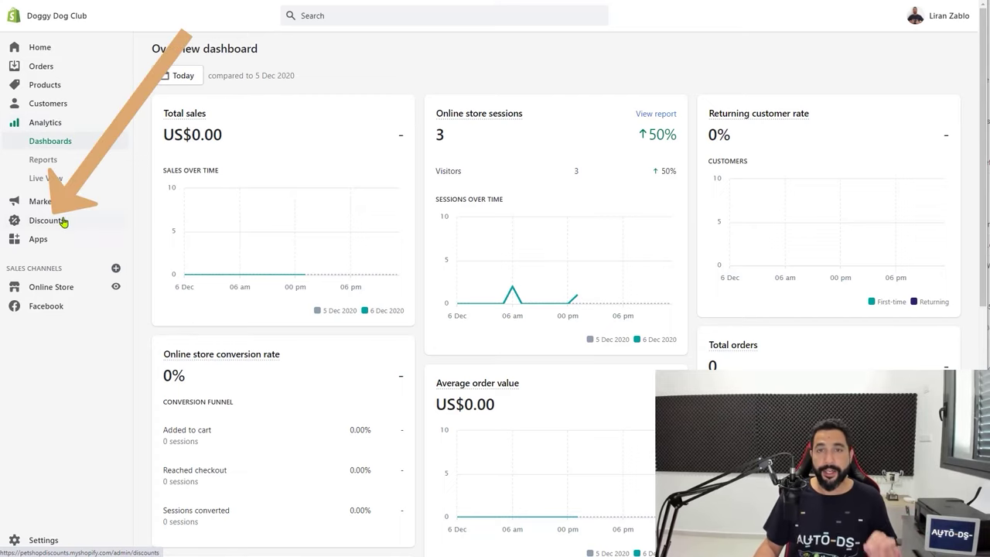
Go to Discounts and start a new, blank discount code
left_click(65, 222)
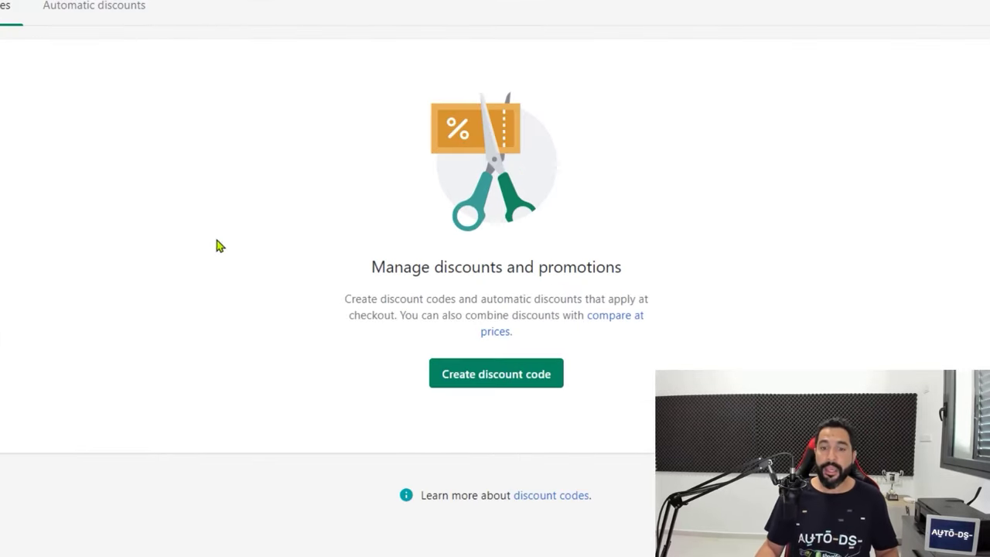
left_click(487, 382)
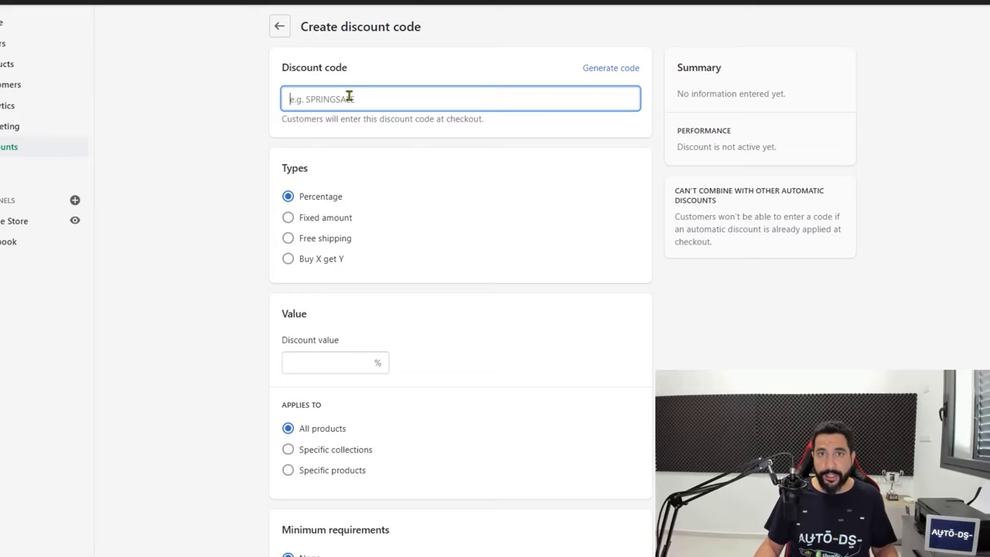
Enter xmasdogs10 as the discount code
scroll(276, 104, "down", 1)
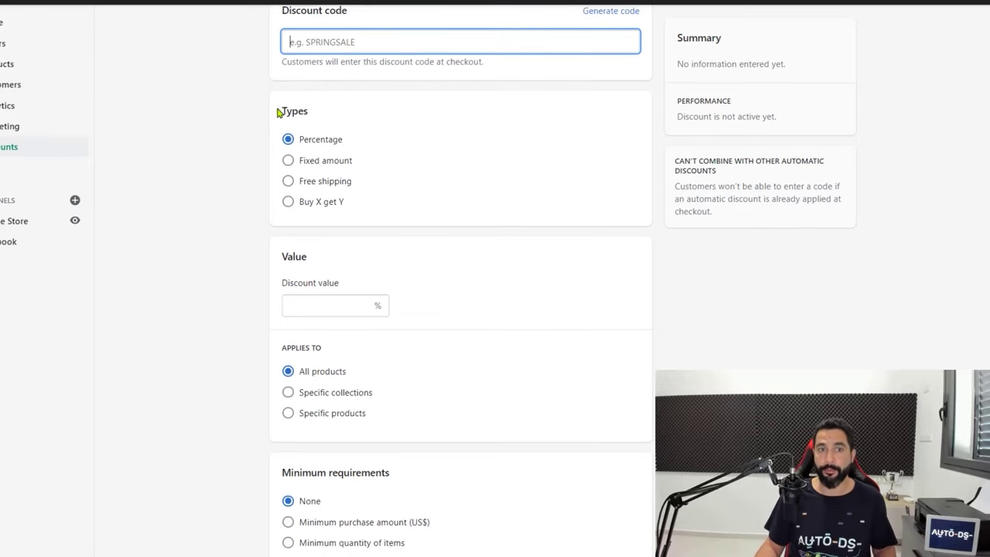
scroll(278, 111, "up", 1)
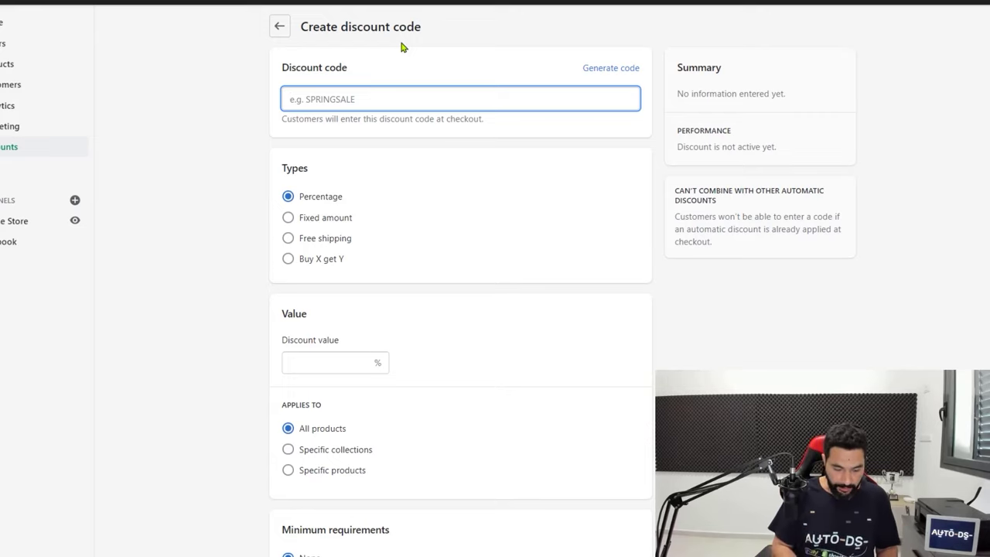
type("xmasd")
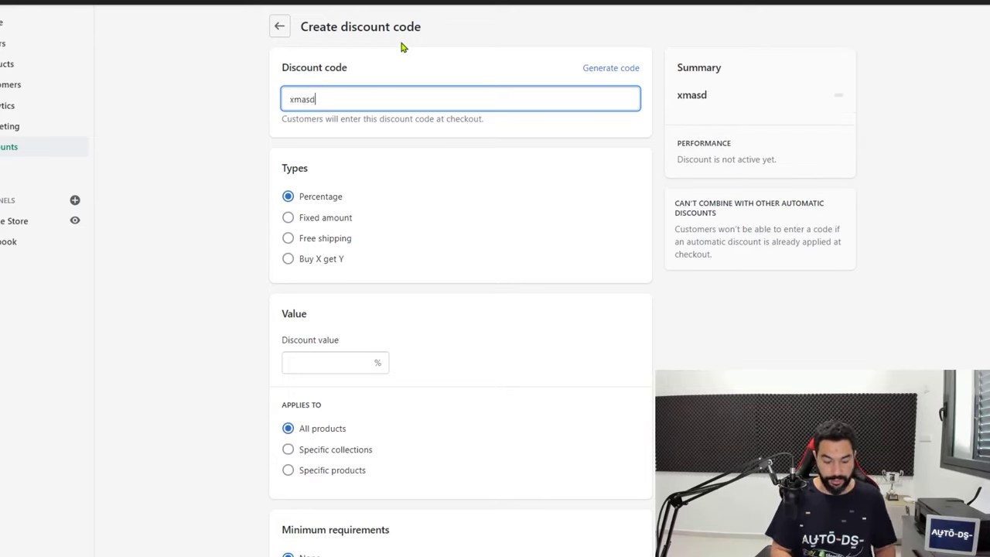
type("ogs")
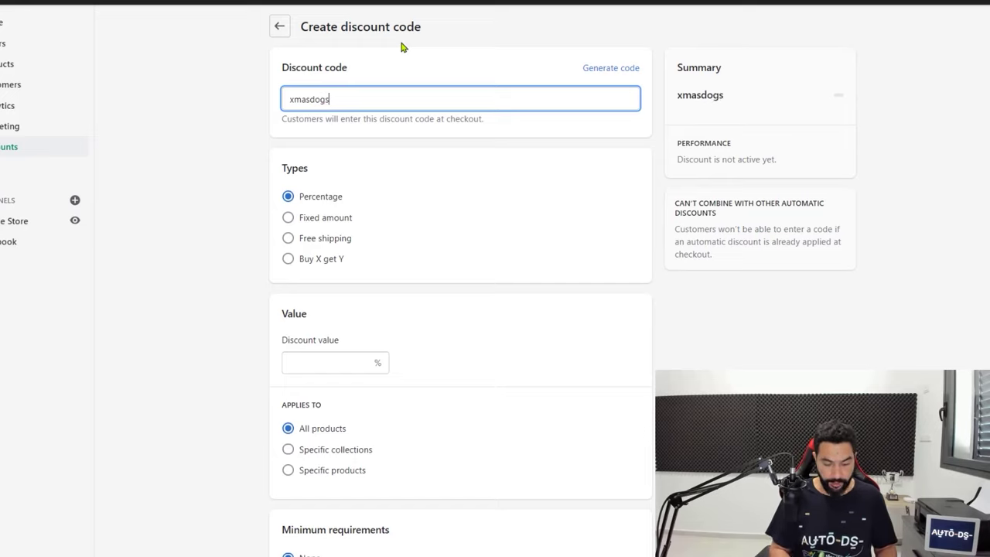
type("10")
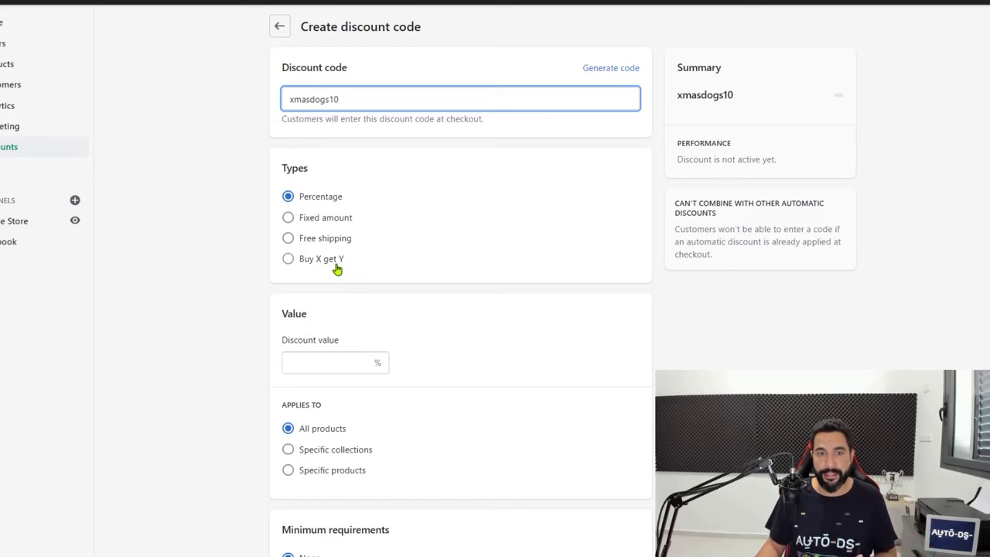
Set the percentage discount value to 10 and review the remaining discount options
scroll(336, 260, "down", 1)
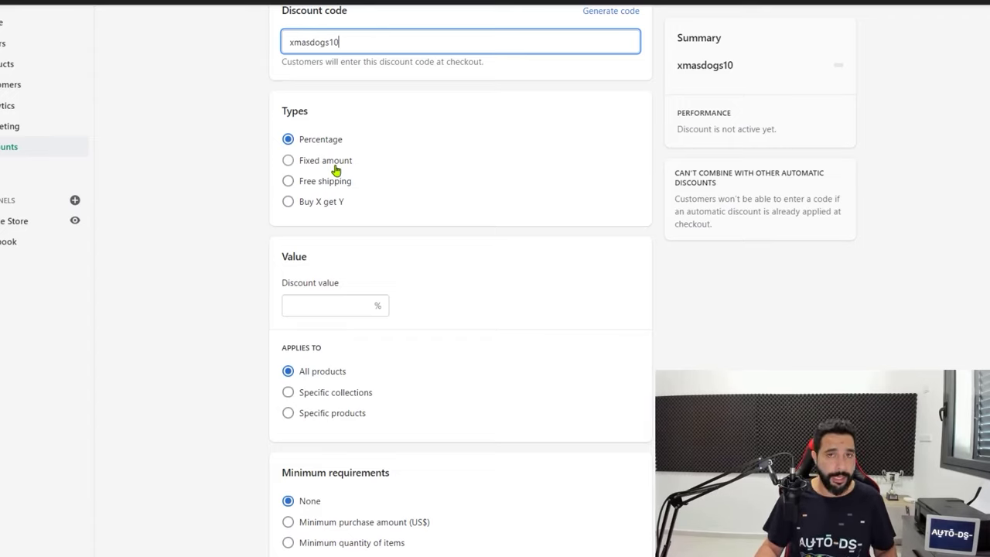
left_click(305, 297)
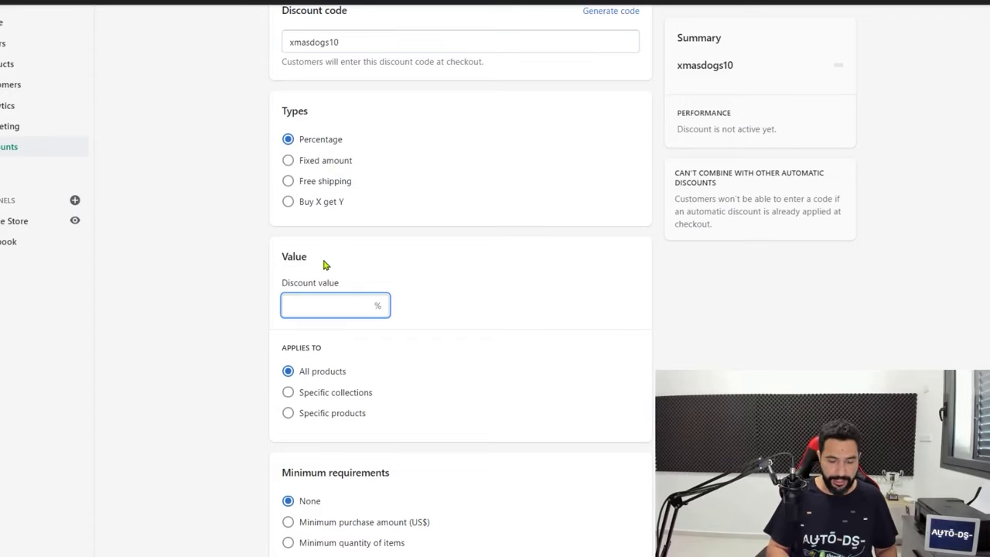
type("10")
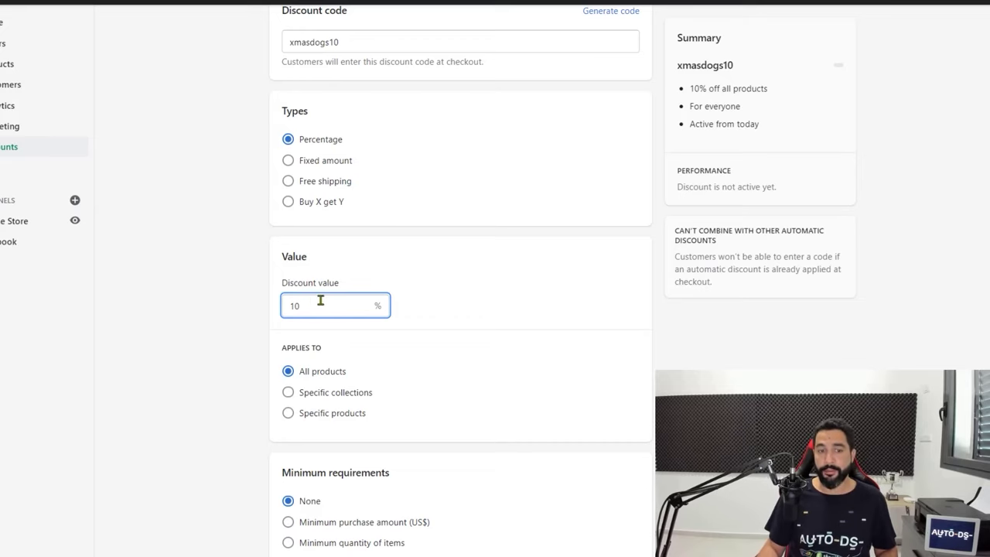
scroll(320, 302, "down", 1)
scroll(316, 319, "down", 2)
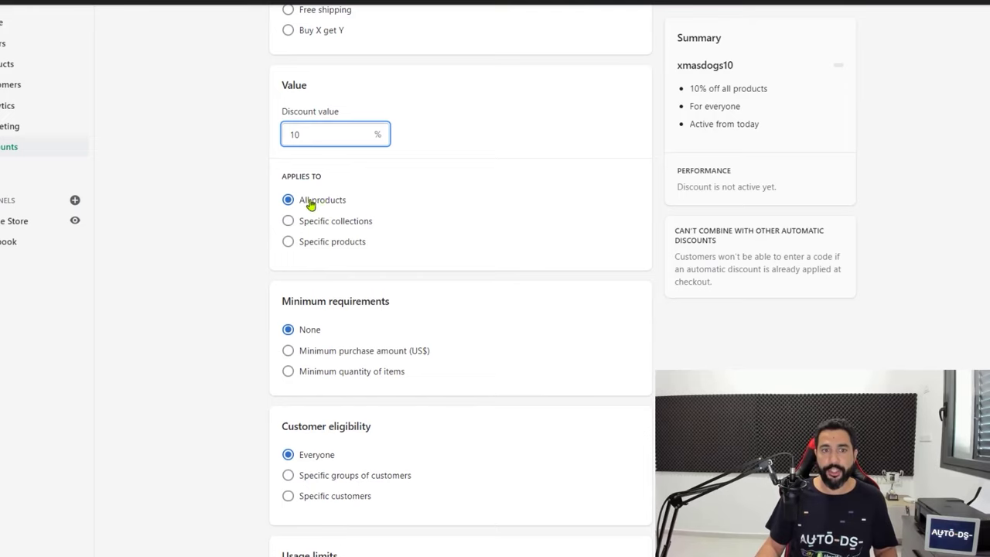
scroll(325, 214, "down", 2)
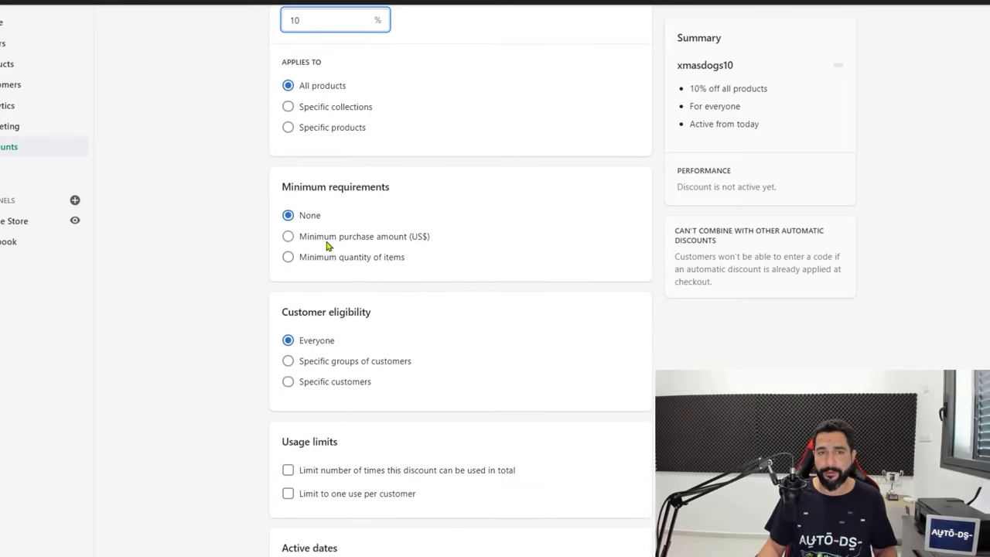
scroll(349, 247, "up", 1)
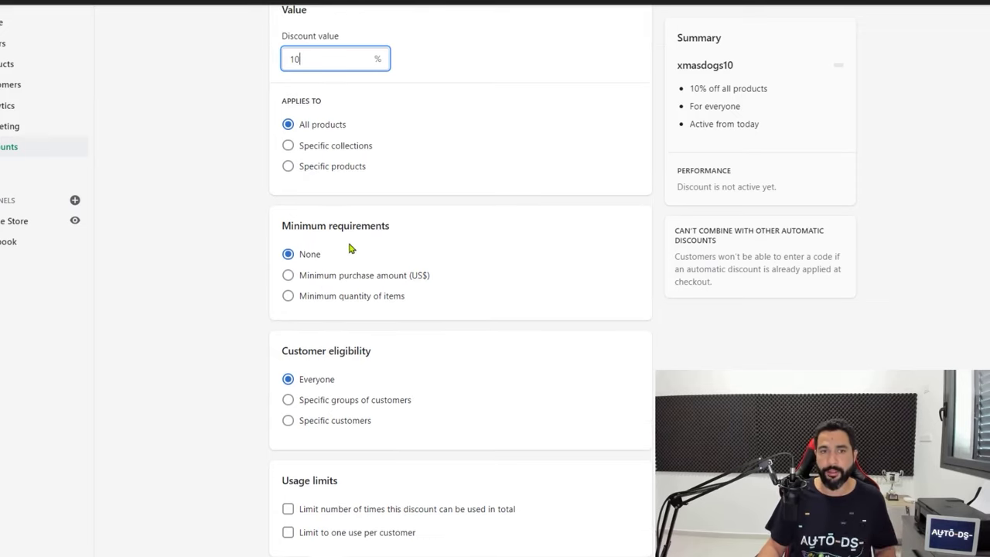
scroll(343, 253, "down", 3)
scroll(332, 201, "up", 1)
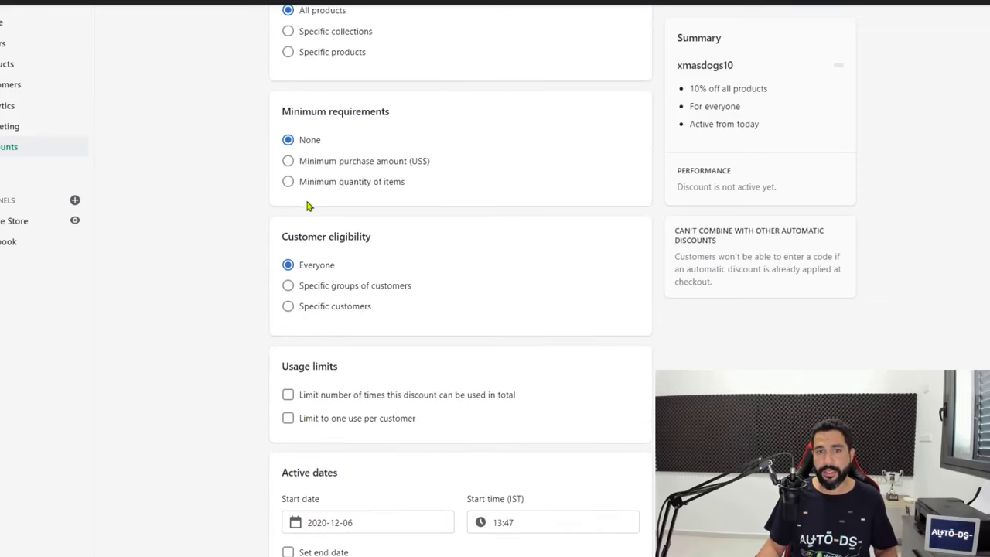
scroll(349, 224, "down", 1)
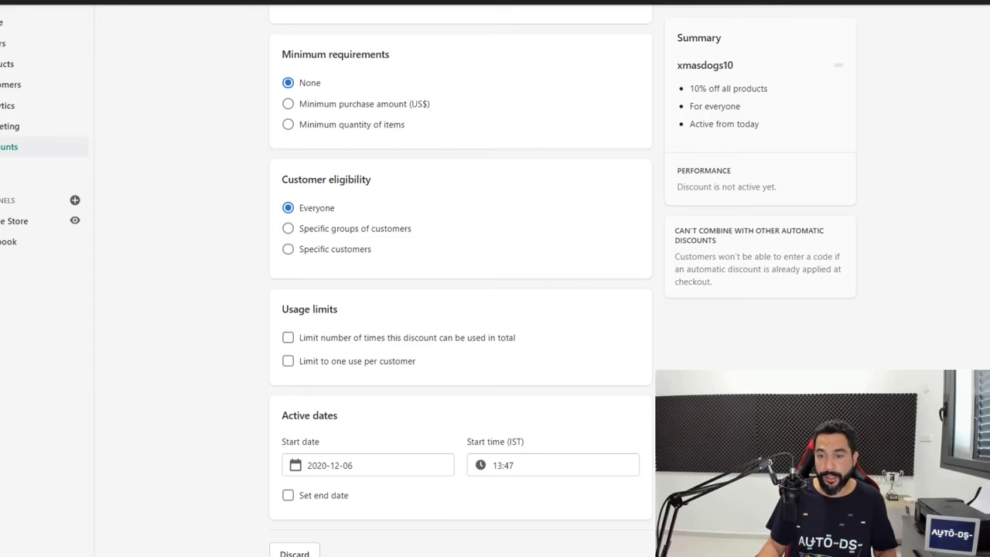
scroll(479, 292, "up", 1)
scroll(410, 202, "up", 10)
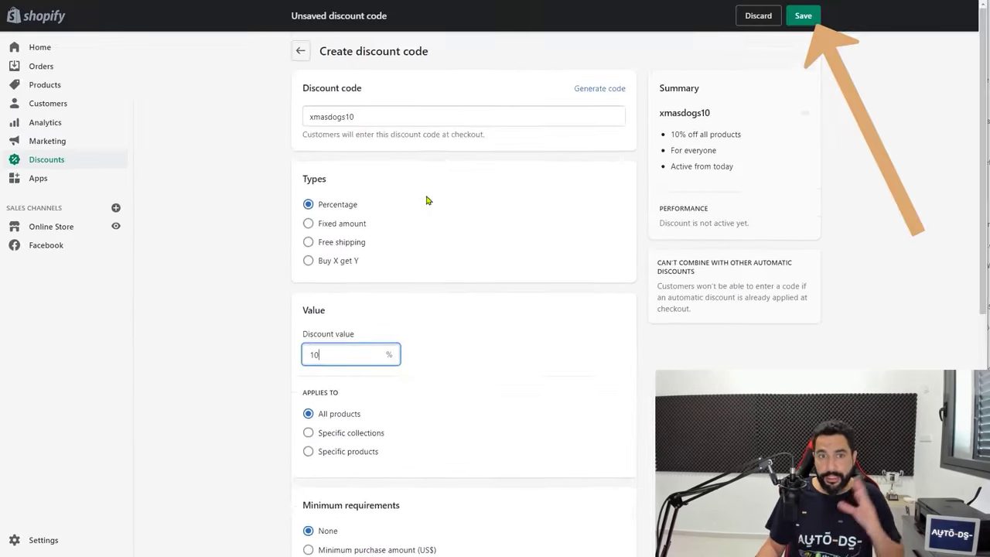
scroll(433, 202, "down", 3)
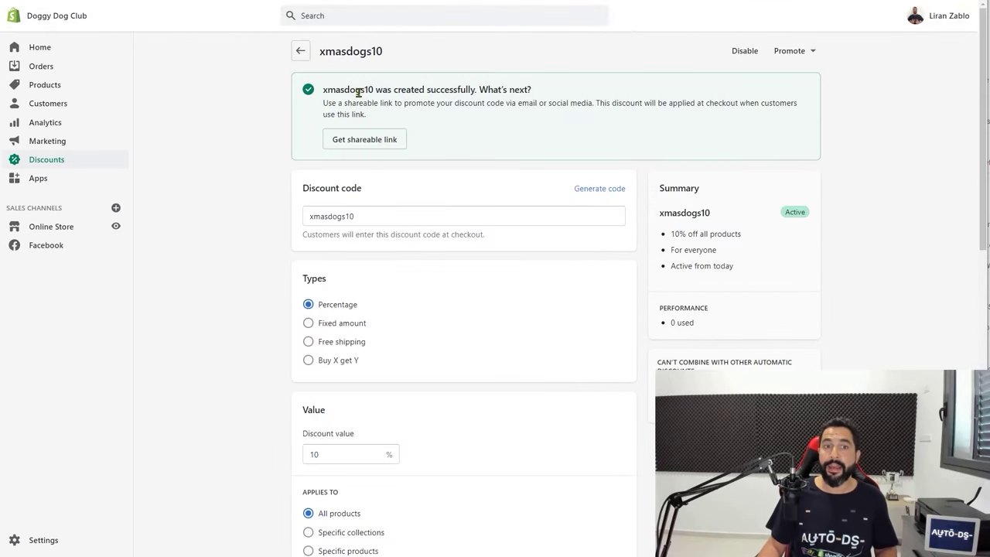
double_click(360, 91)
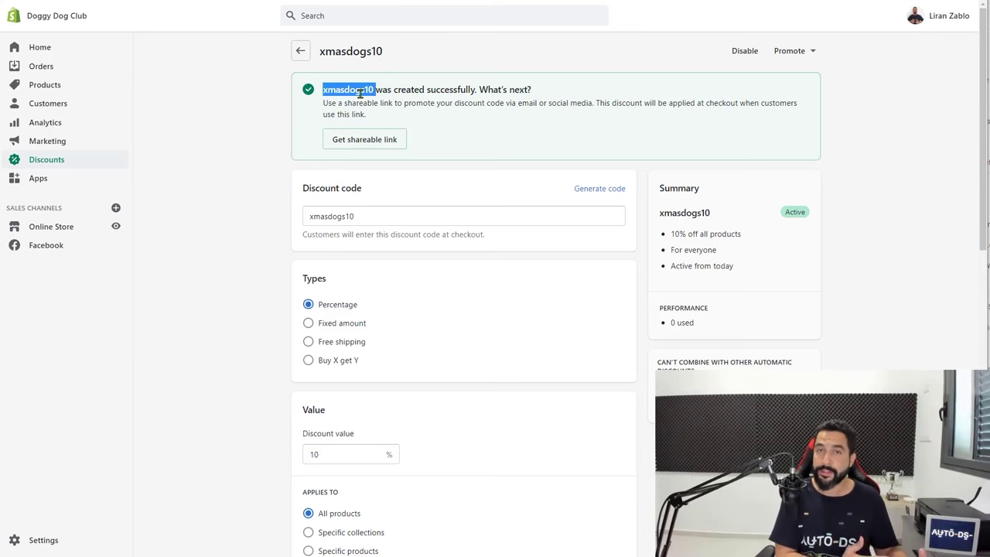
left_click(802, 4)
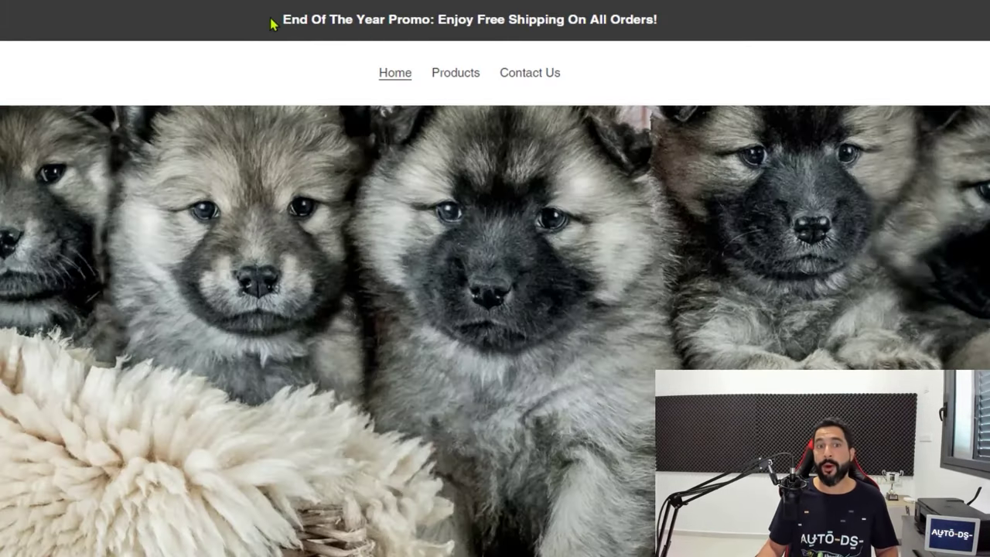
left_click_drag(271, 24, 650, 18)
left_click(650, 17)
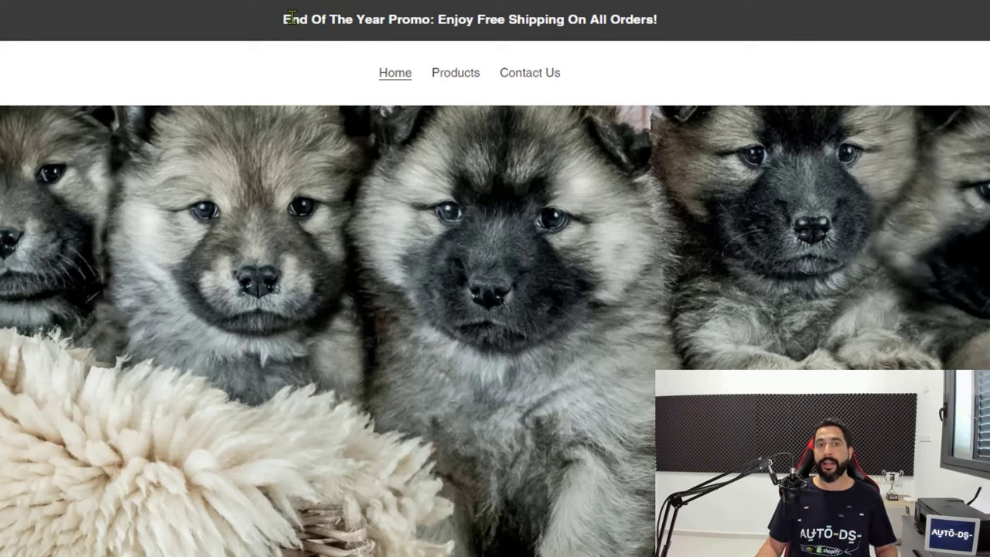
left_click_drag(288, 20, 398, 19)
left_click(449, 19)
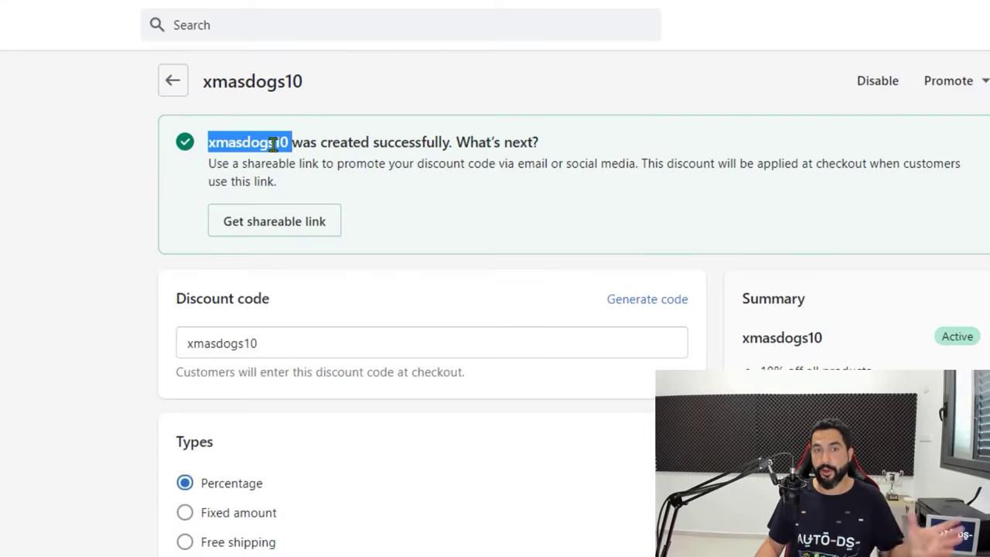
left_click(332, 159)
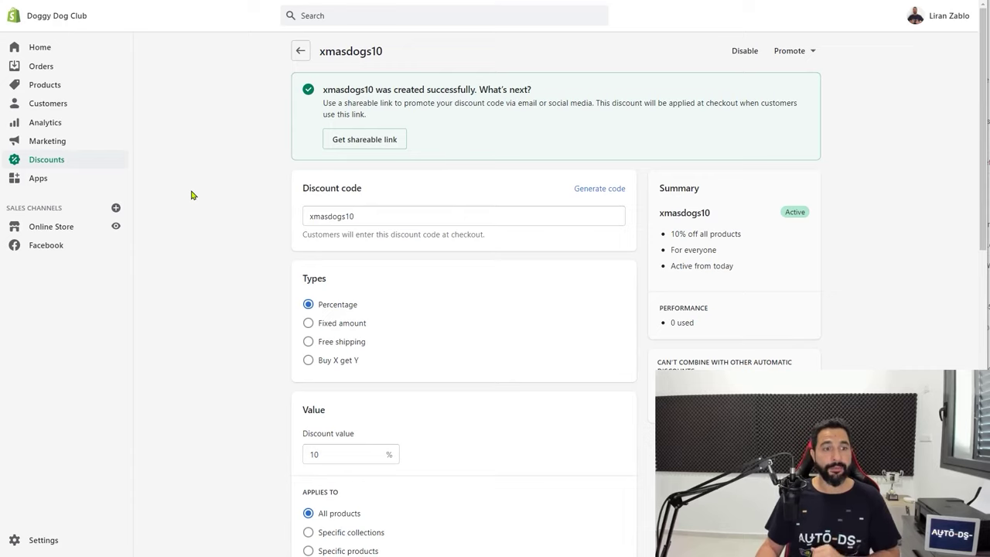
Go to Online Store > Preferences to reach the empty homepage title and meta description
left_click(75, 232)
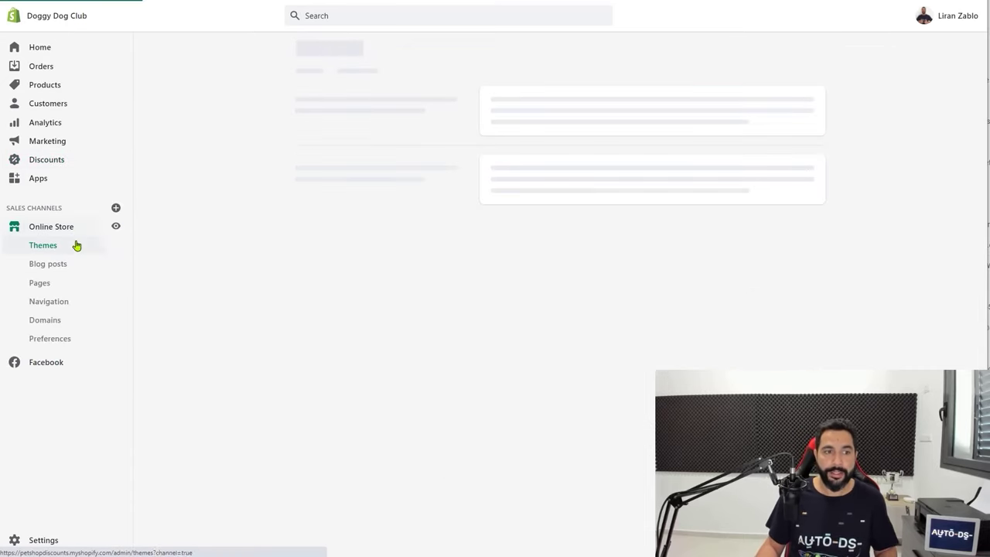
left_click(63, 344)
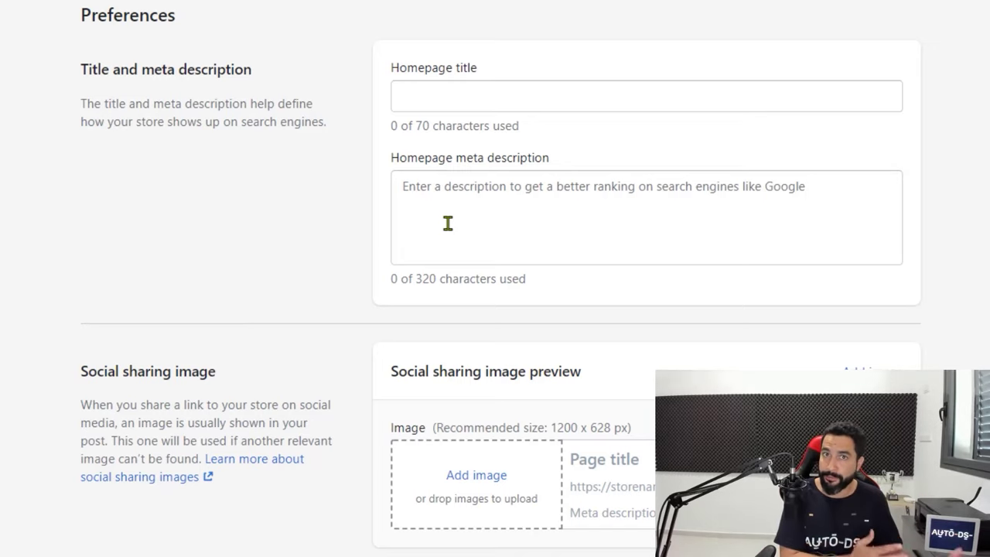
Paste 'Doggy Dog Club' as the homepage title
left_click(472, 86)
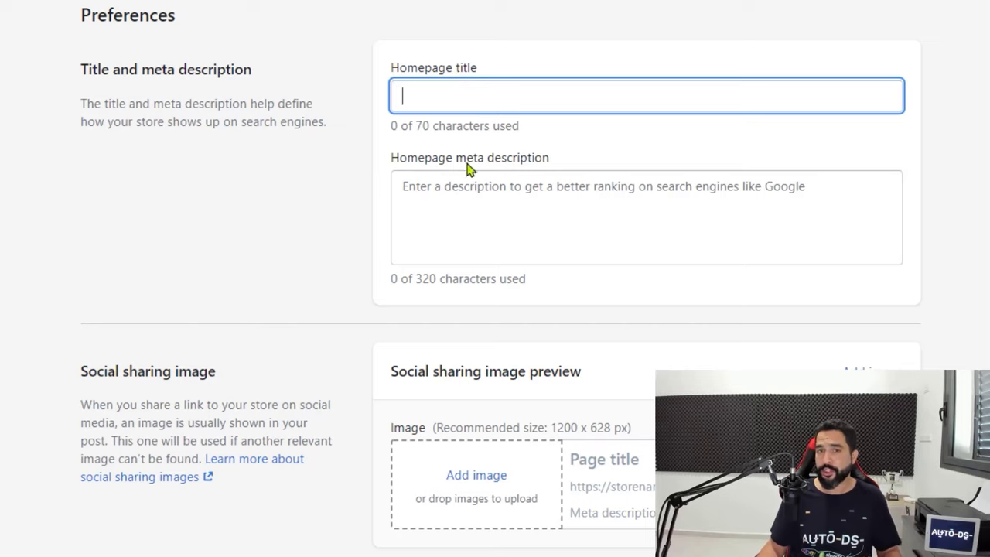
left_click(478, 160)
left_click(479, 102)
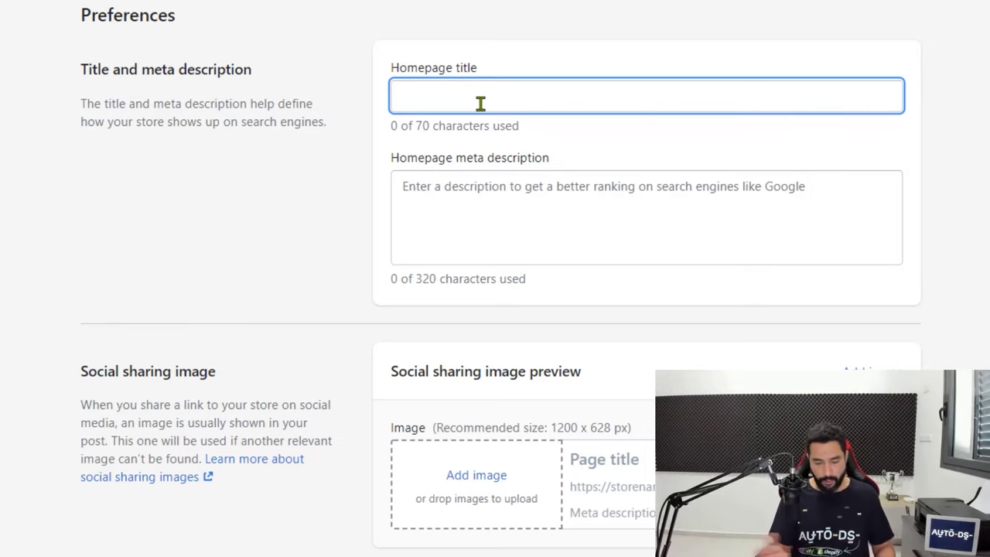
type("Doggy Dog Club")
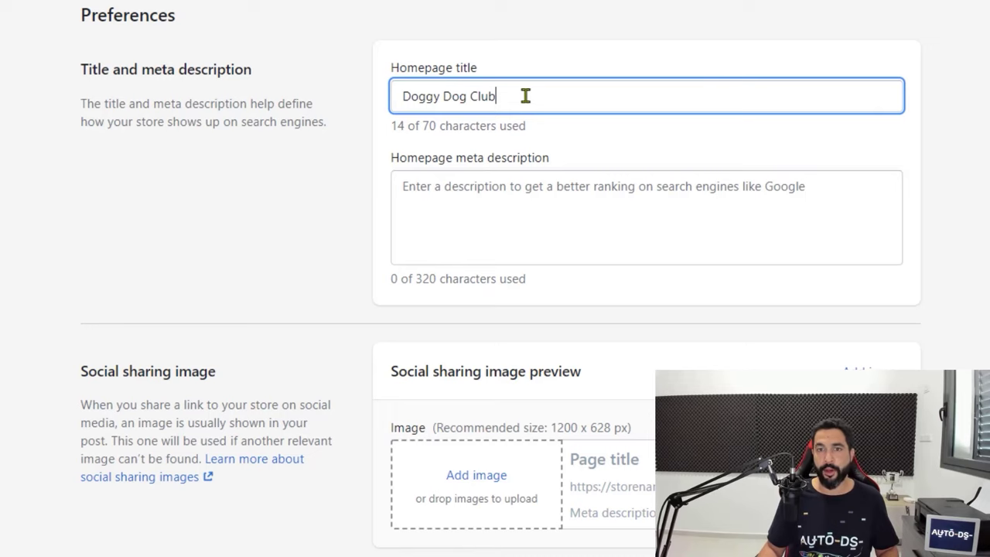
left_click(517, 139)
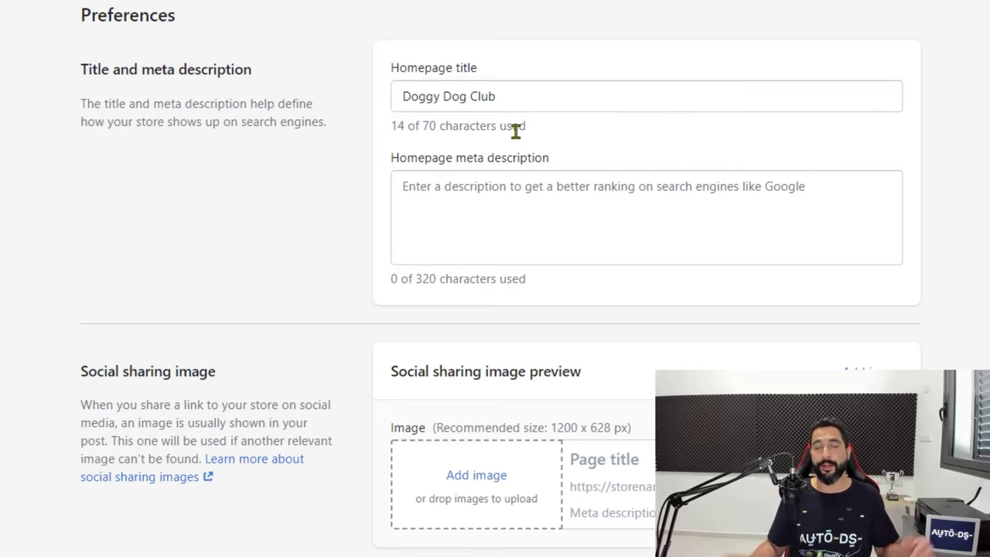
Write a meta description: 'Your one-stop shop for all dog lovers!' plus high-quality pet products for your dog
left_click(529, 177)
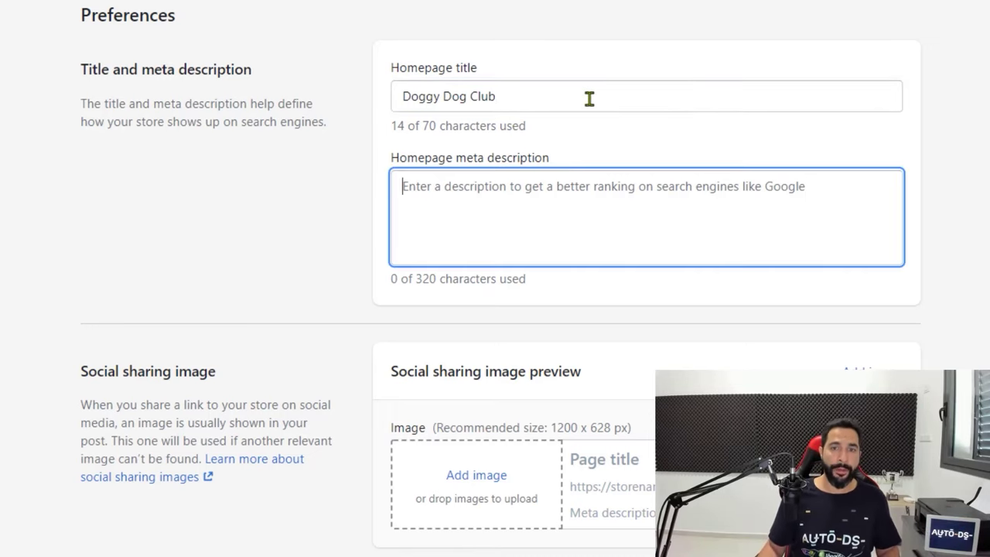
type("Your on")
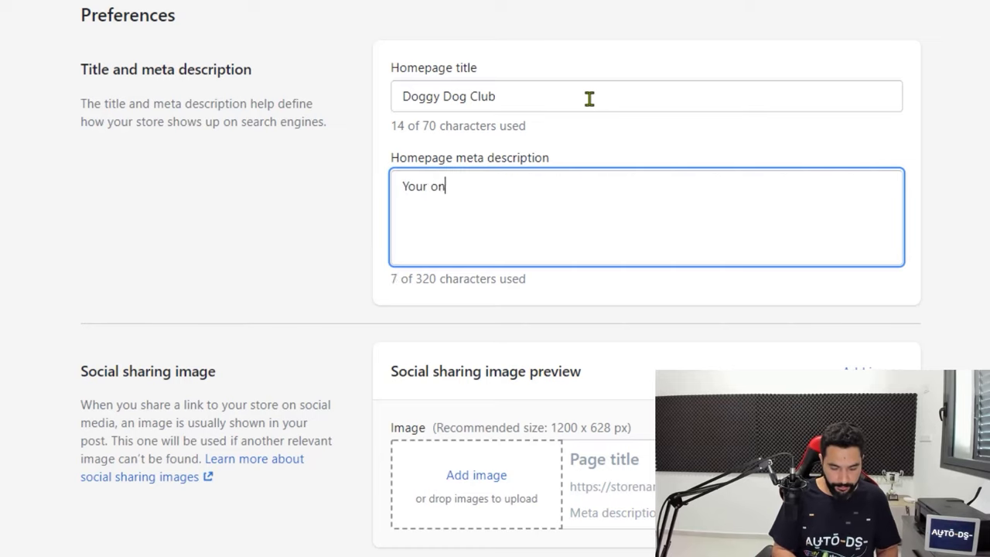
type("e-stop shop fort")
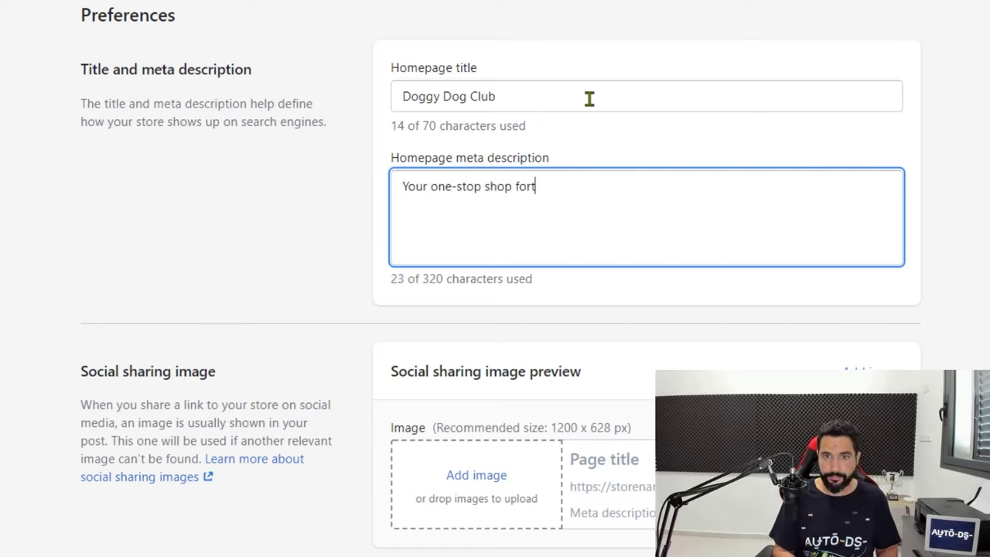
key("BackSpace")
type("all dof")
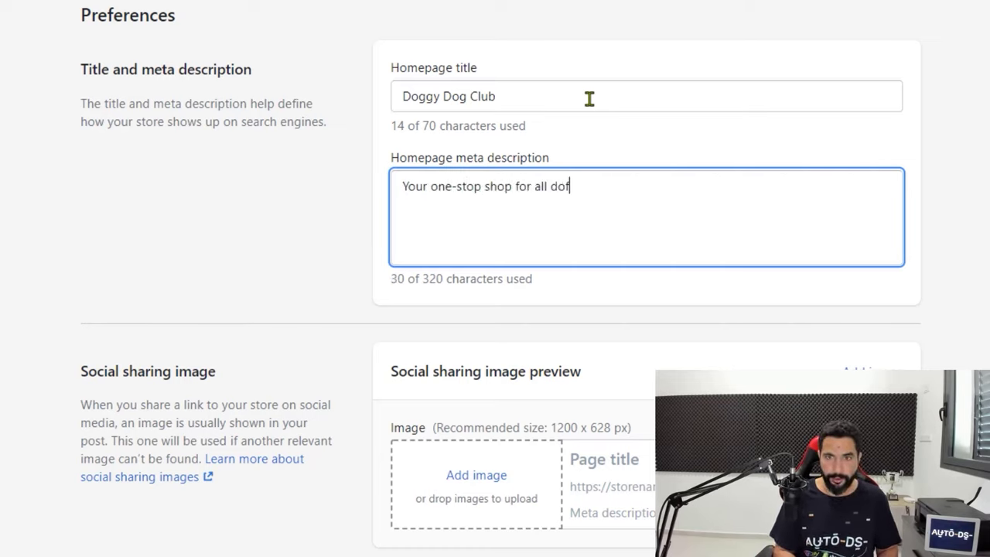
key("BackSpace")
key("BackSpace")
type("g lover")
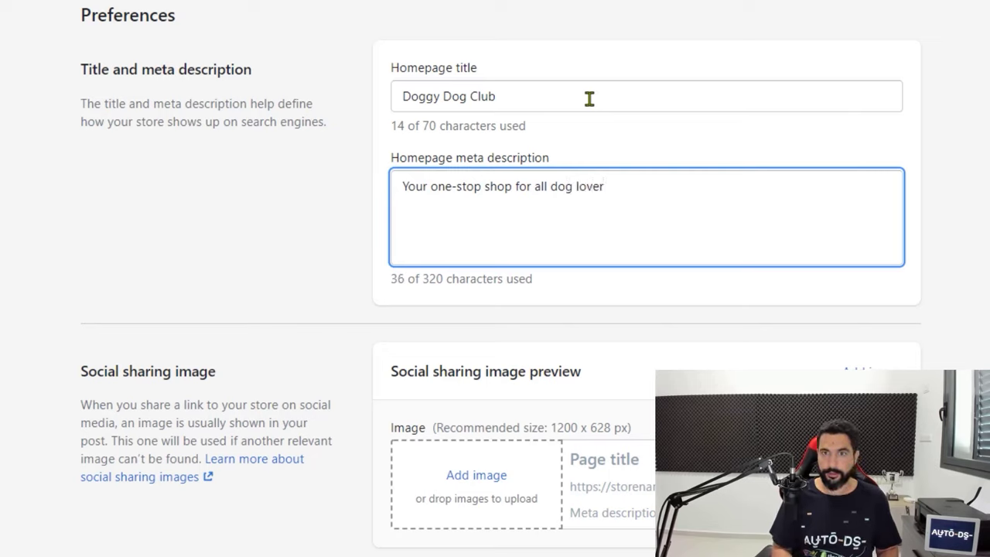
type("s")
type("! Spoil ")
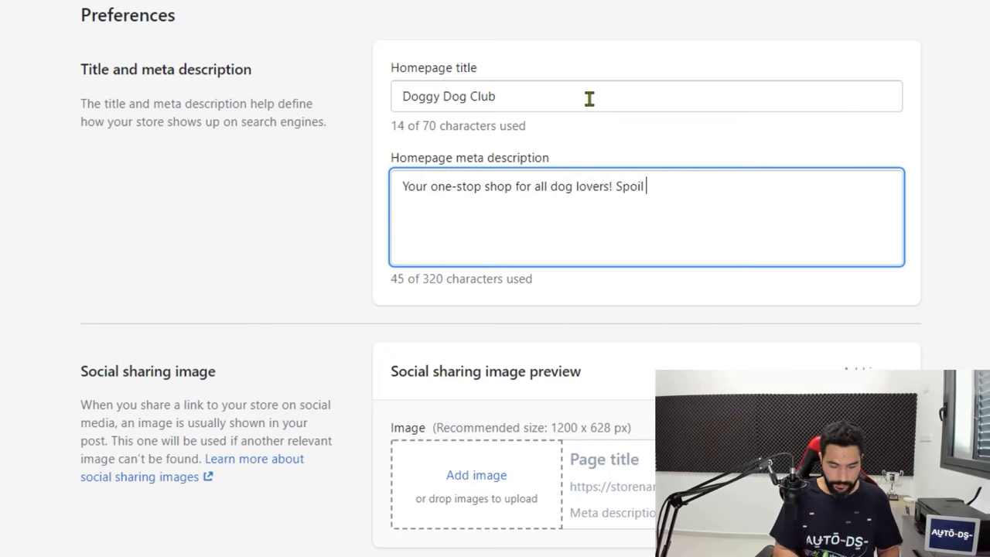
type("your dogs with o")
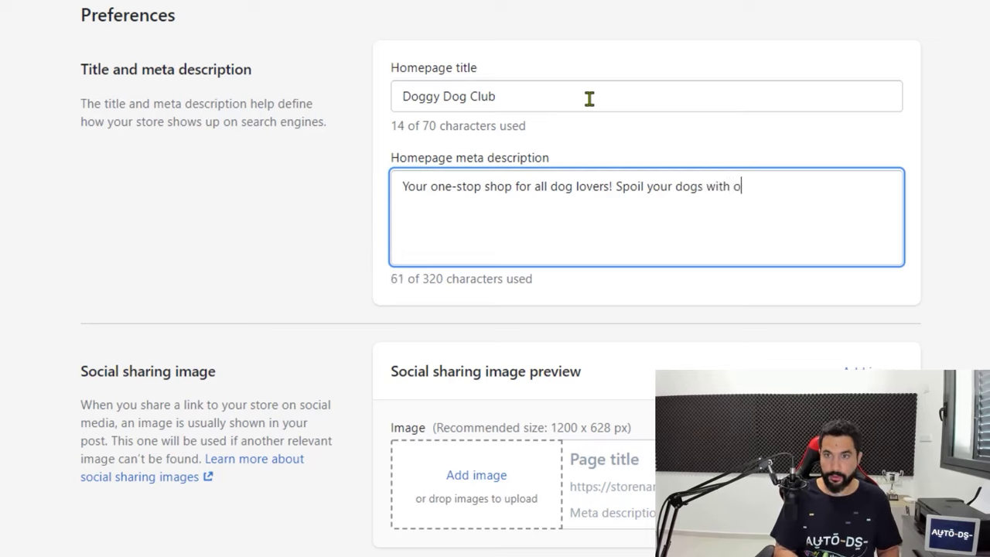
type("urspecia")
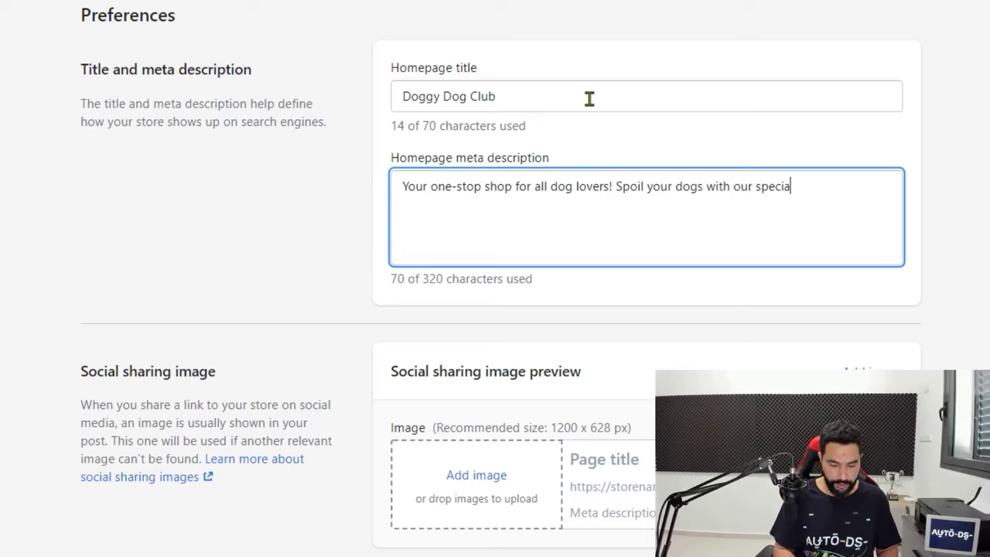
type("l high-quality co")
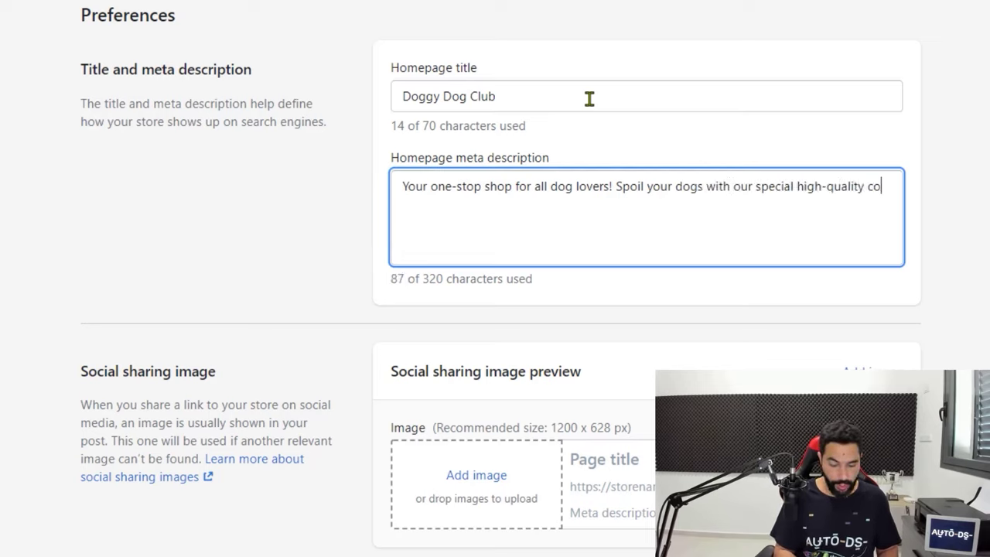
type("llection of ")
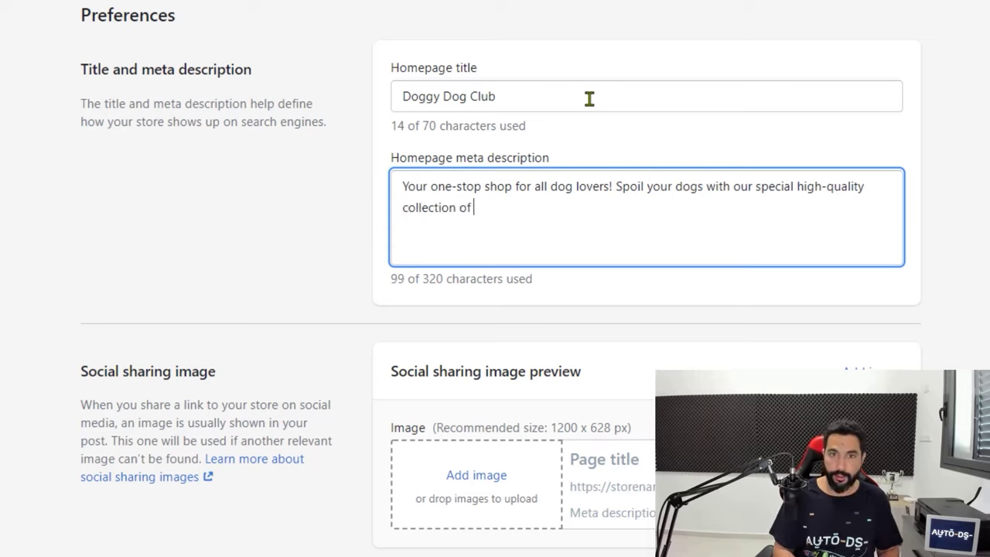
type("pet-products")
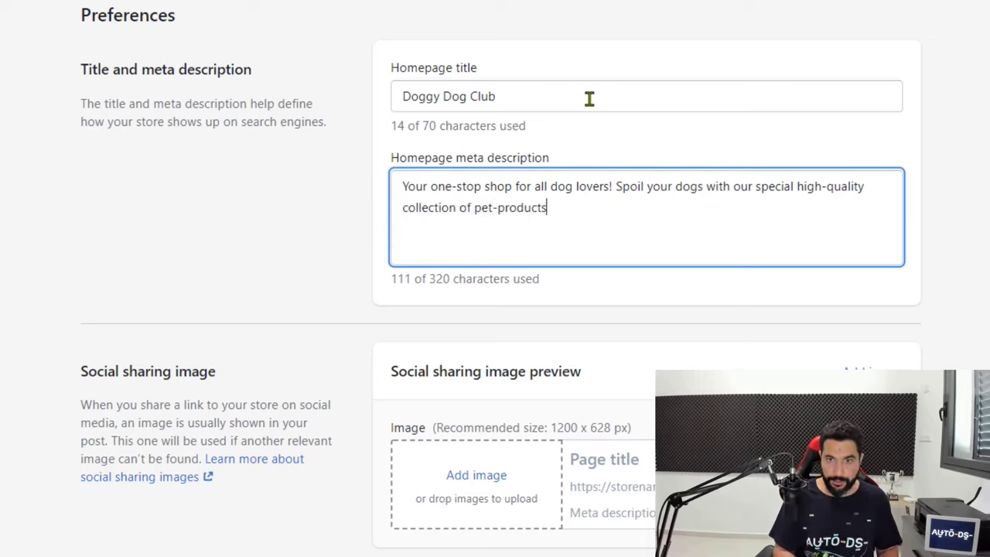
type(" made specif")
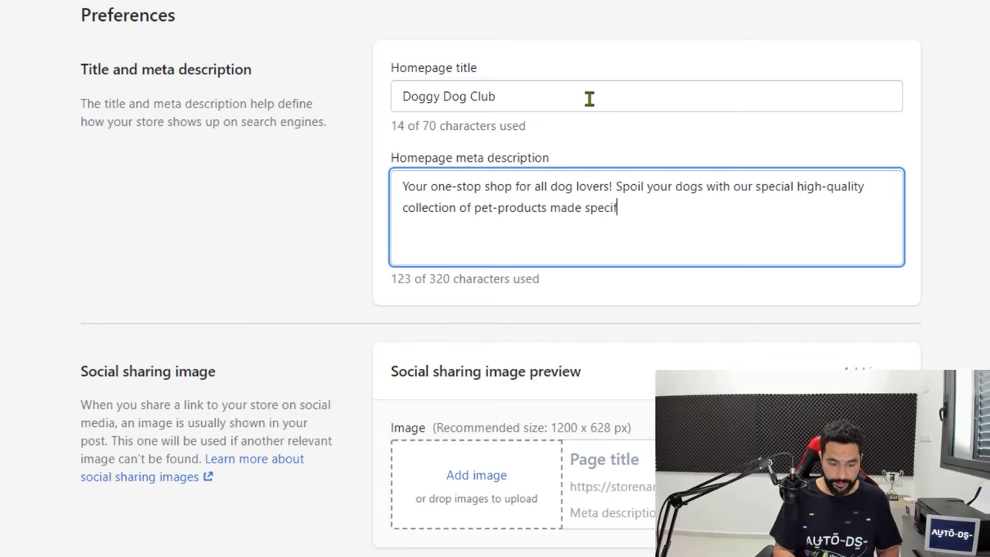
type("ically for yuou")
key("BackSpace")
key("BackSpace")
key("BackSpace")
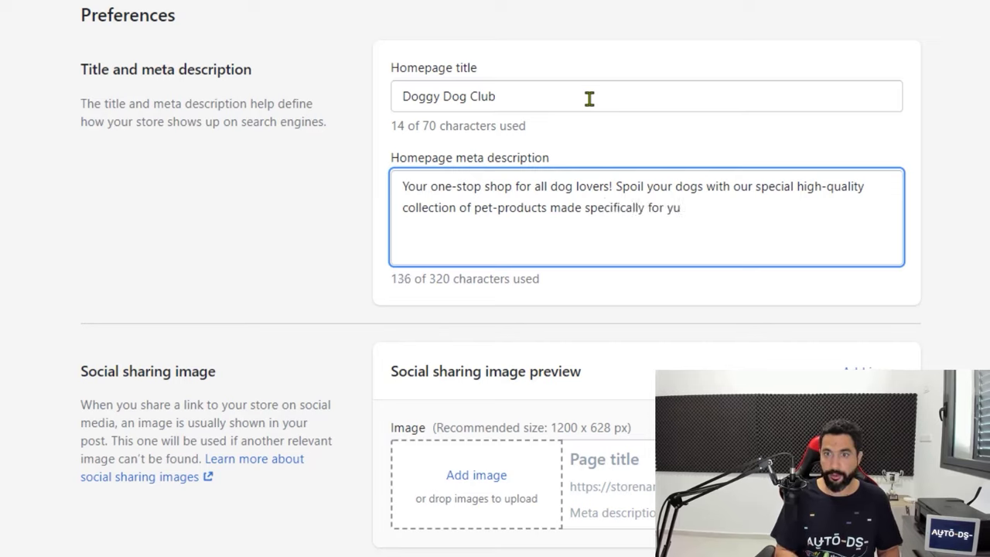
type("our ")
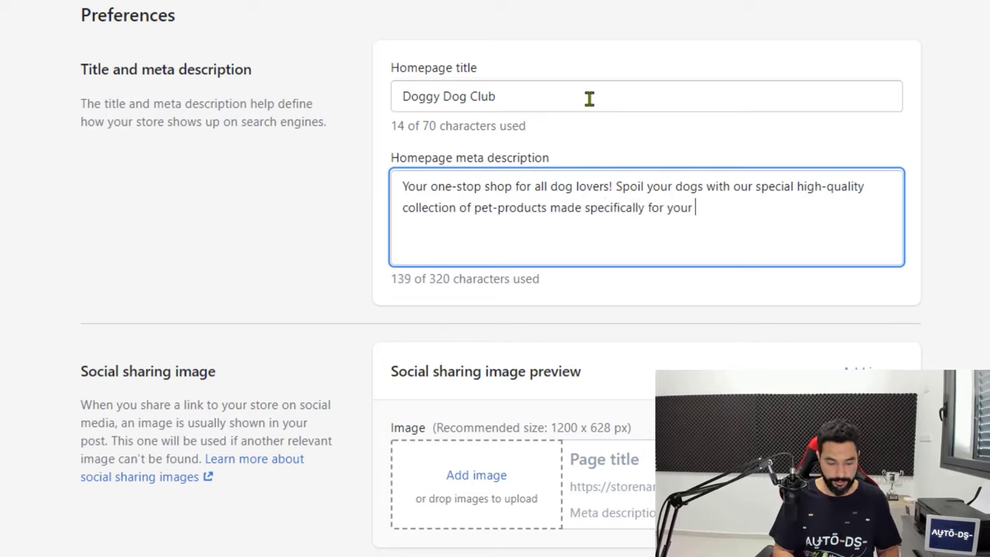
type("dog!")
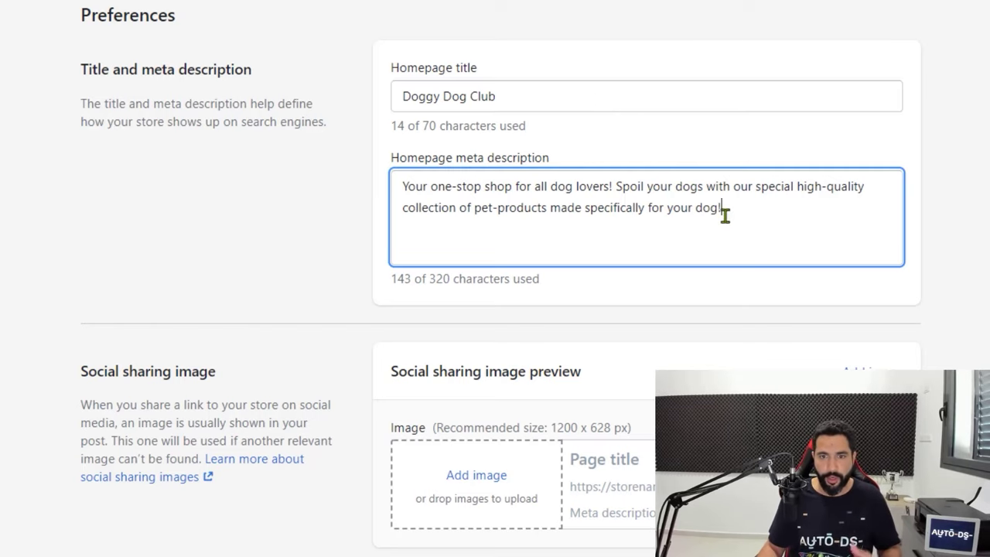
scroll(728, 213, "down", 1)
scroll(730, 209, "down", 1)
scroll(722, 215, "up", 2)
scroll(566, 122, "down", 2)
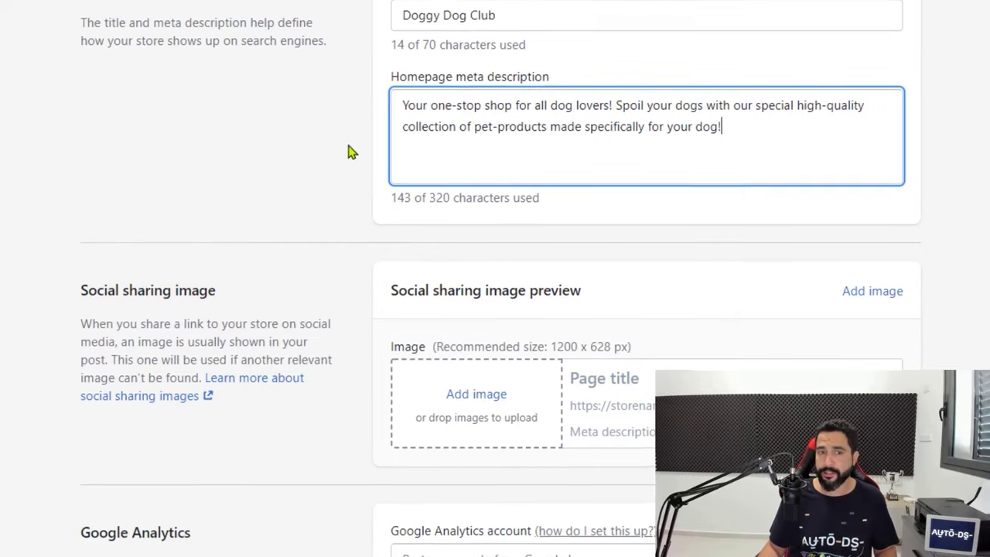
scroll(170, 263, "down", 3)
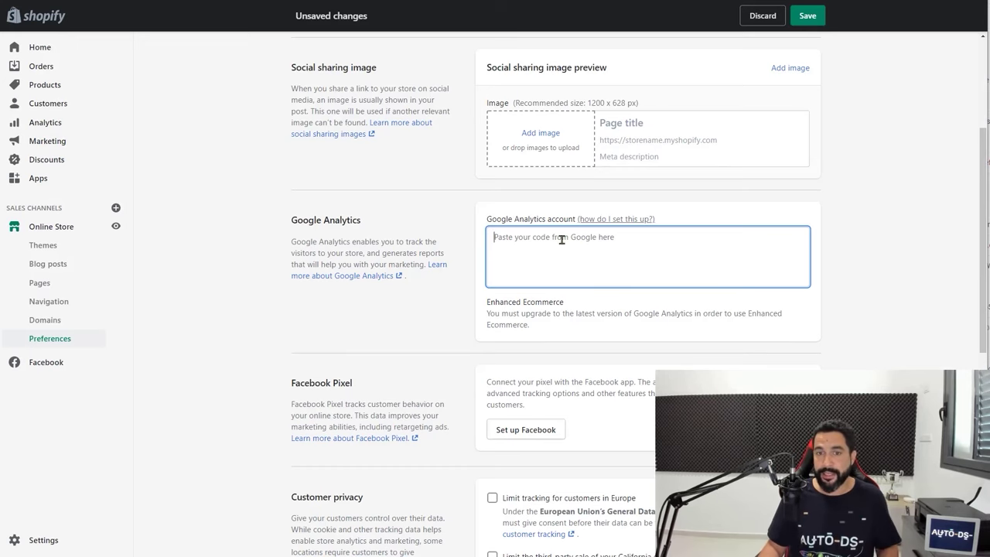
scroll(658, 262, "up", 1)
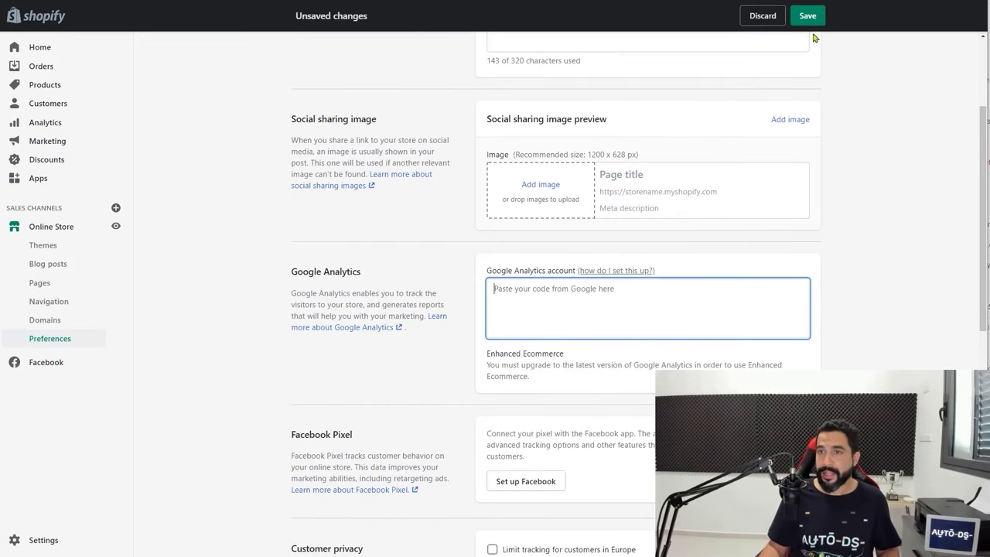
left_click(447, 259)
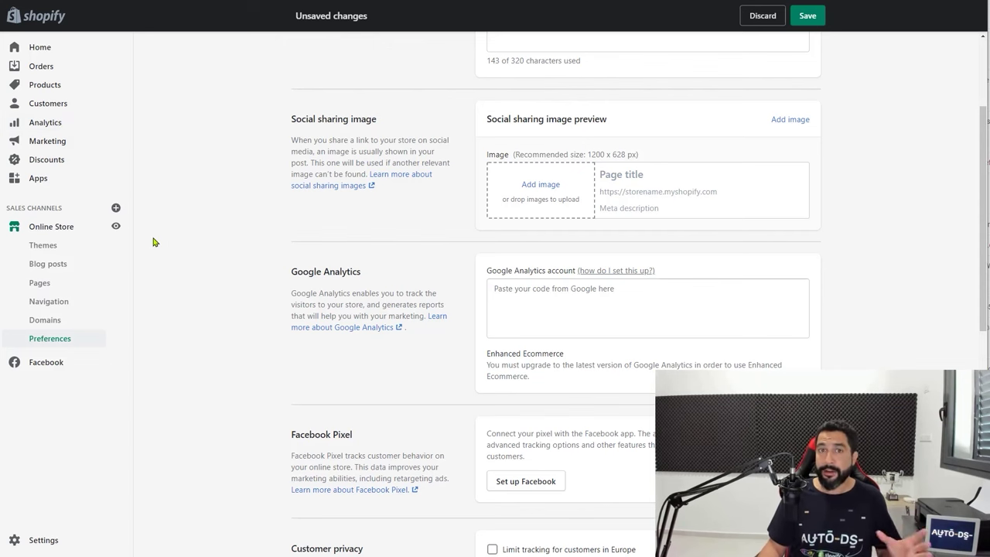
scroll(309, 255, "down", 2)
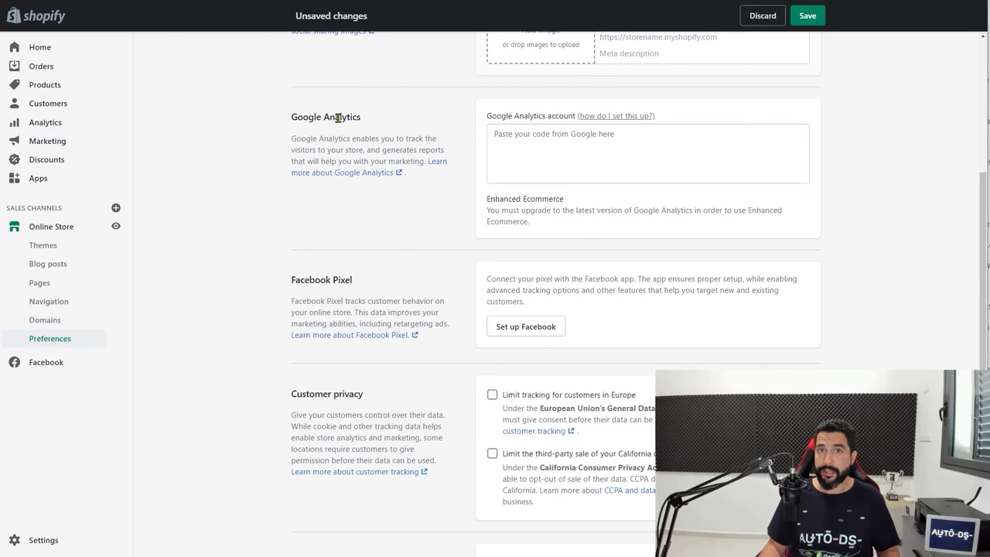
scroll(341, 126, "down", 1)
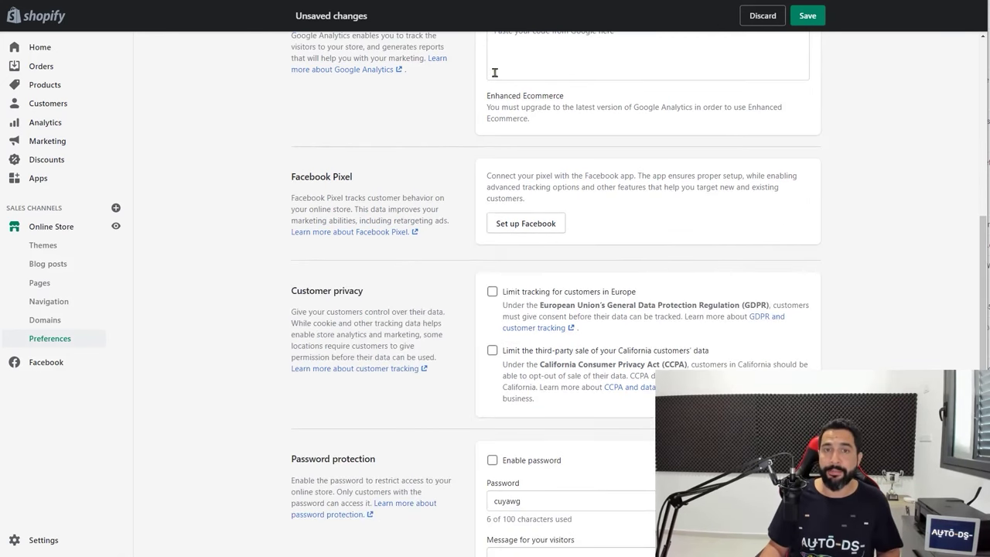
scroll(539, 103, "up", 1)
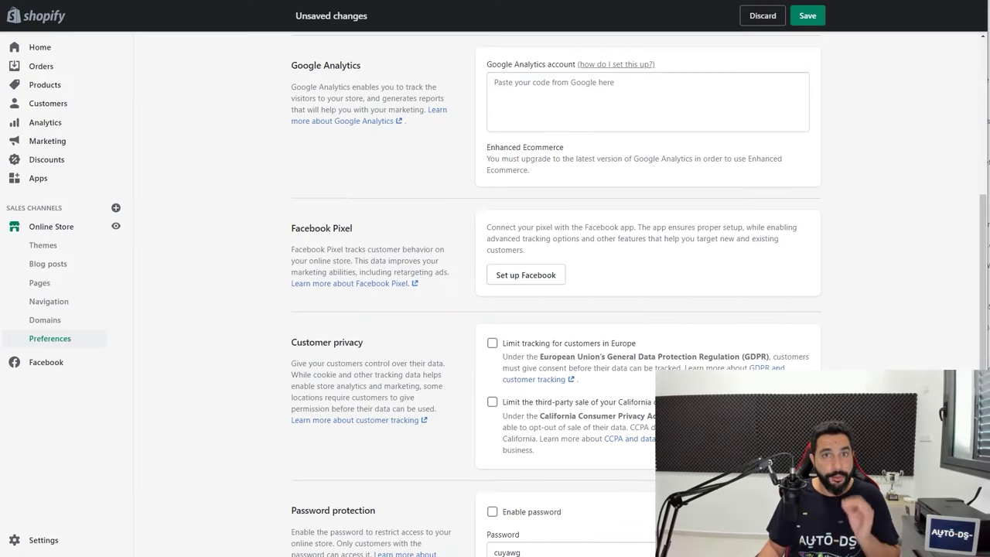
left_click(566, 91)
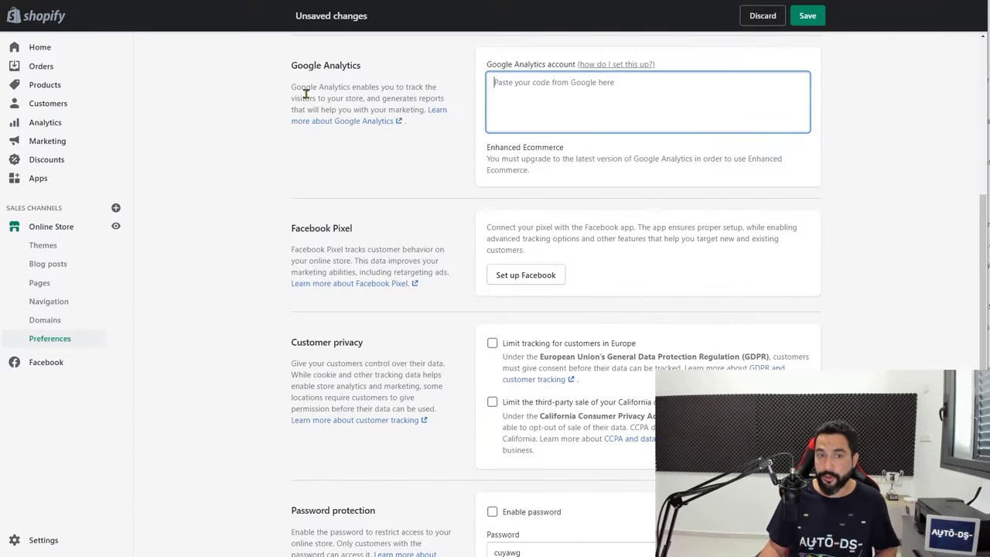
scroll(515, 151, "down", 2)
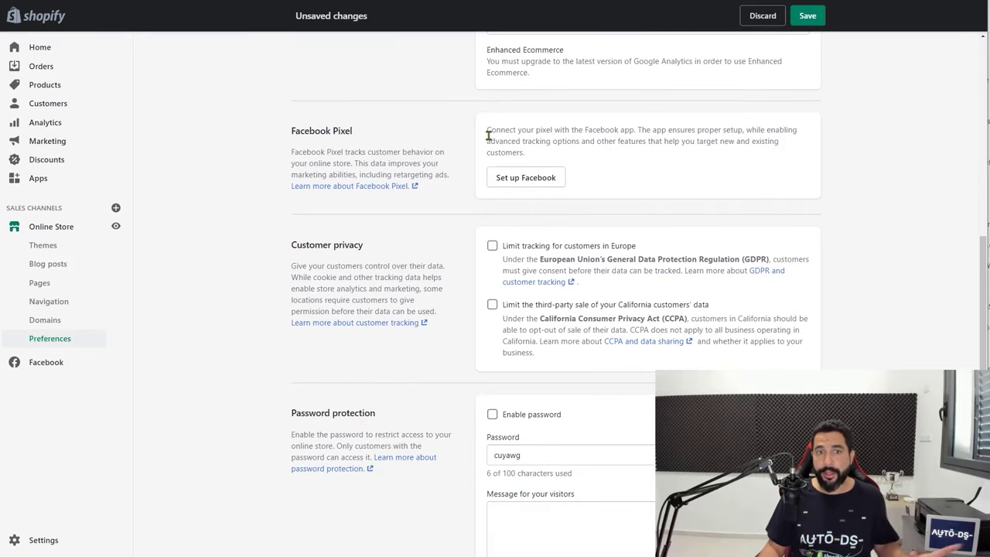
scroll(442, 292, "up", 9)
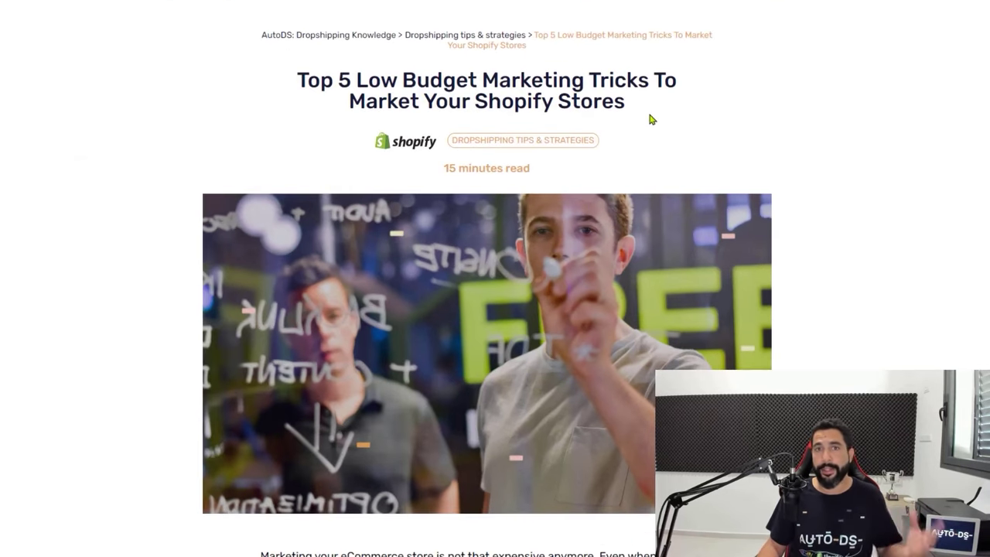
Skim the budget marketing, American suppliers and product page conversion articles on the AutoDS blog
left_click_drag(607, 129, 312, 80)
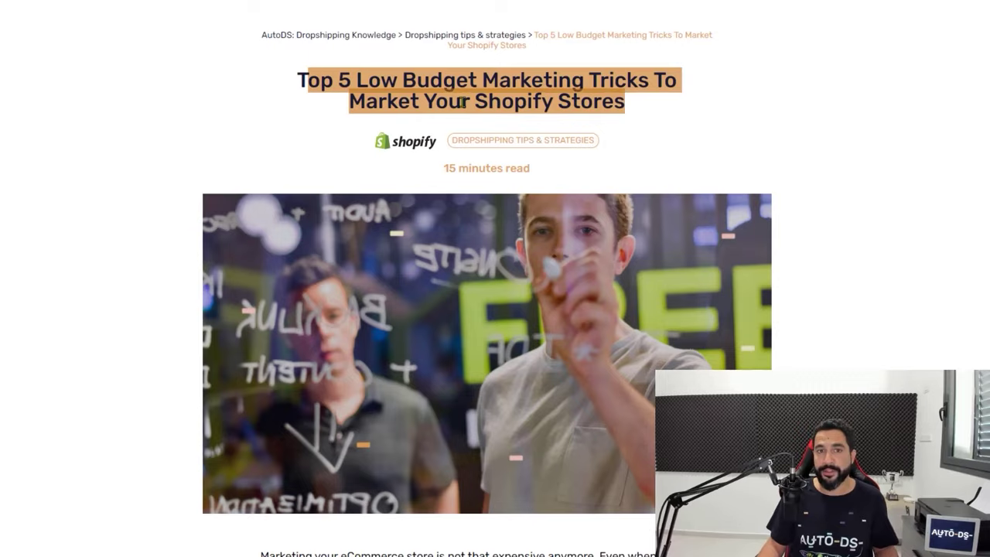
scroll(813, 124, "down", 8)
scroll(877, 122, "down", 20)
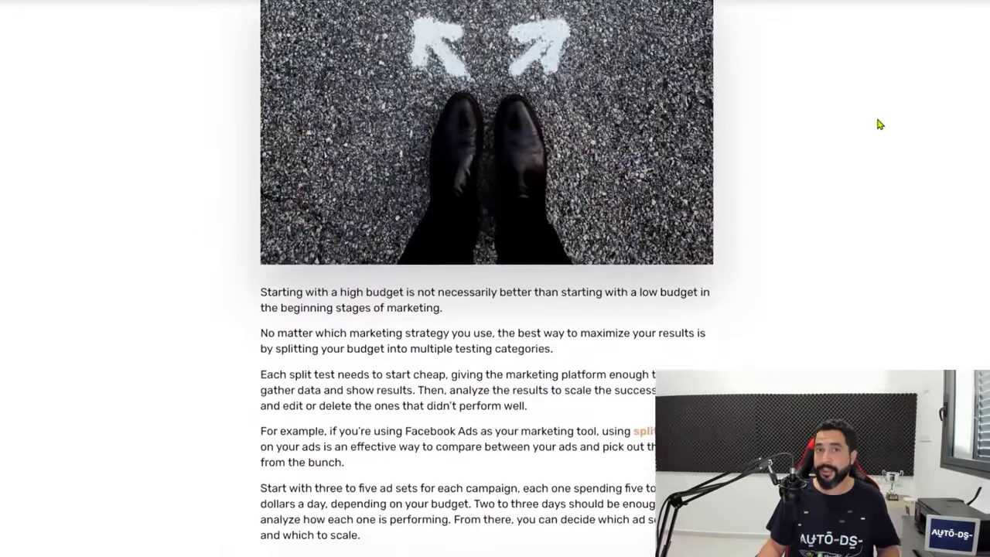
scroll(854, 116, "down", 15)
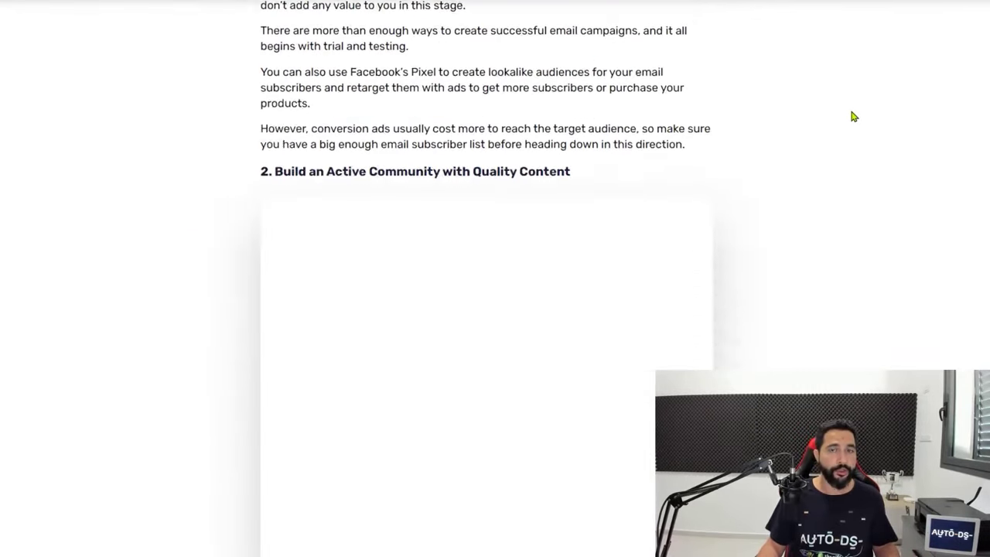
scroll(658, 106, "up", 3)
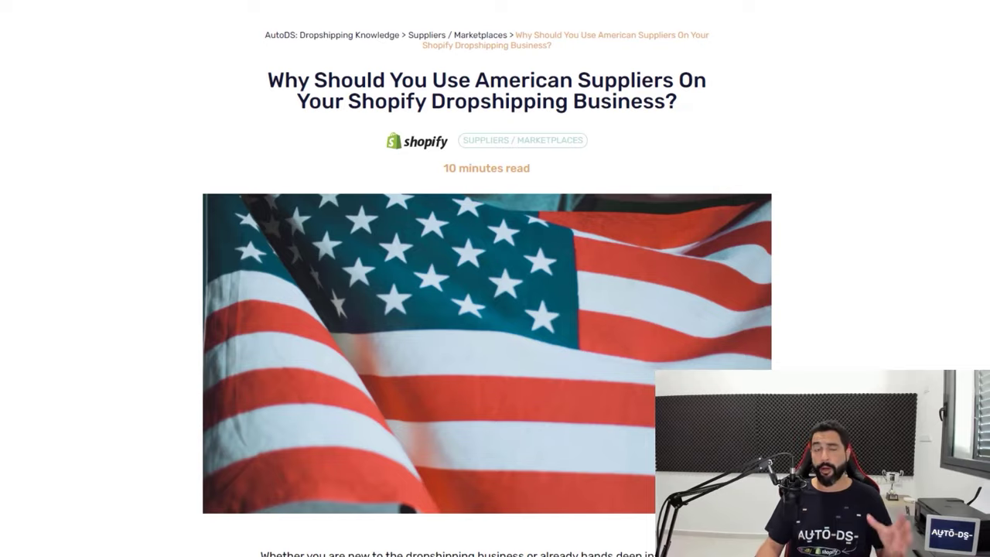
scroll(458, 160, "down", 20)
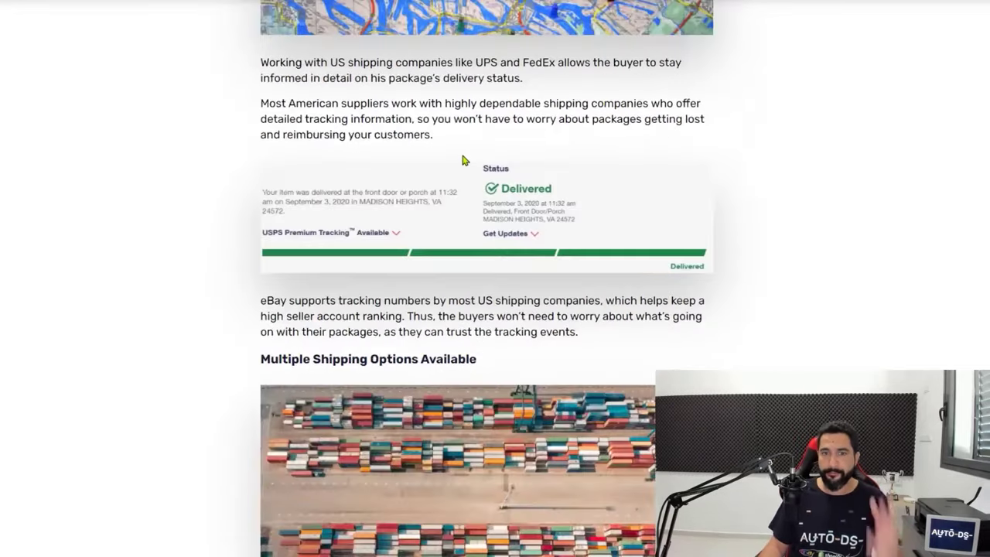
scroll(464, 160, "down", 20)
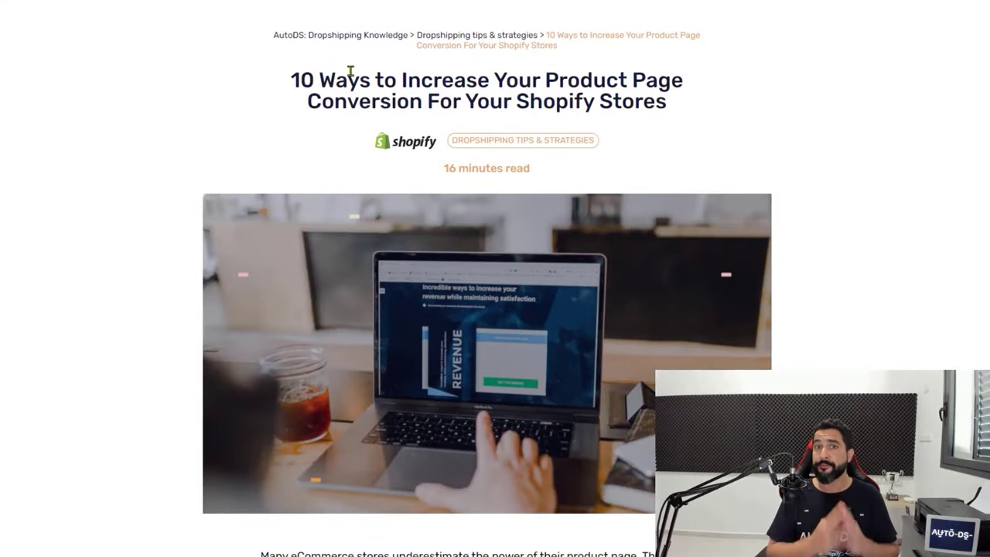
scroll(423, 180, "down", 20)
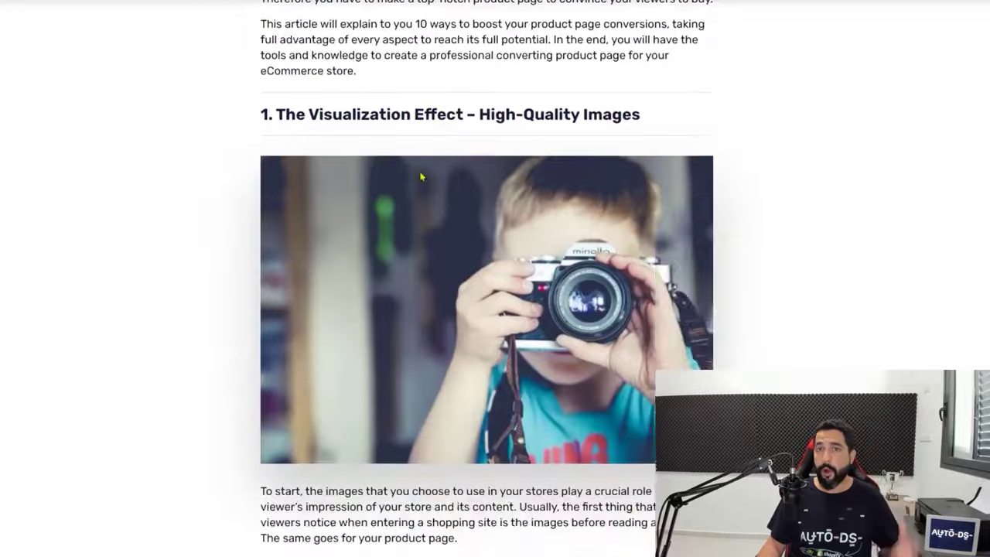
scroll(411, 178, "down", 20)
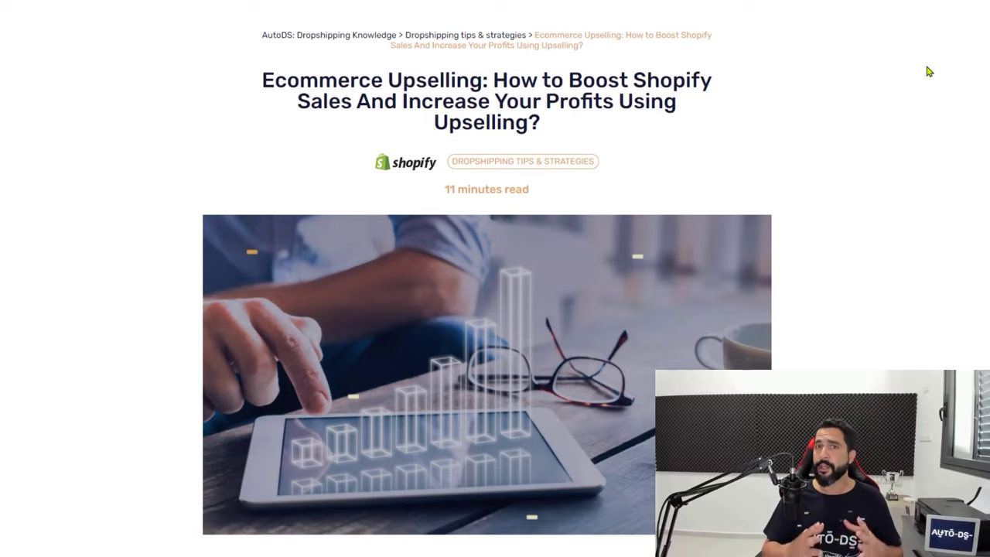
Read through the Ecommerce Upselling article from top to bottom
scroll(927, 67, "down", 20)
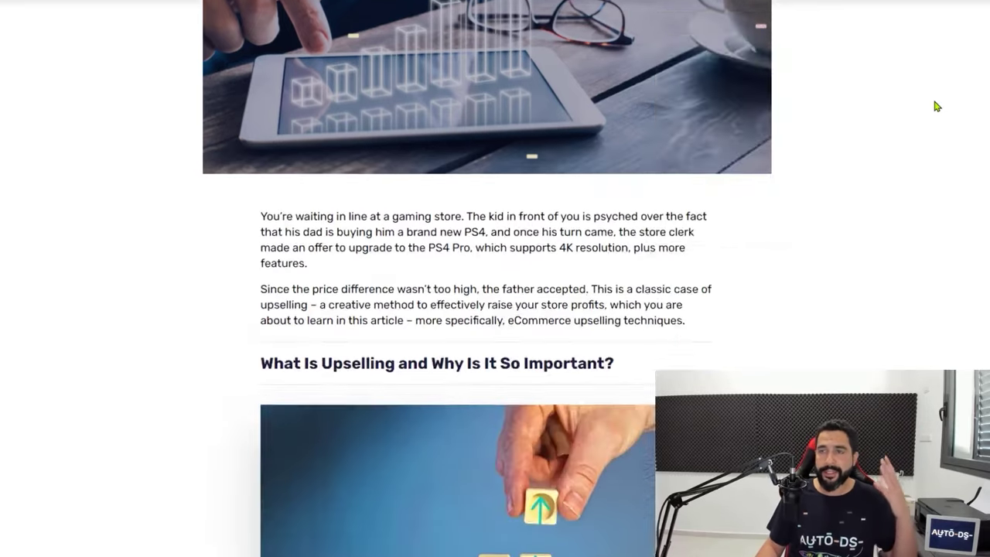
scroll(904, 108, "down", 20)
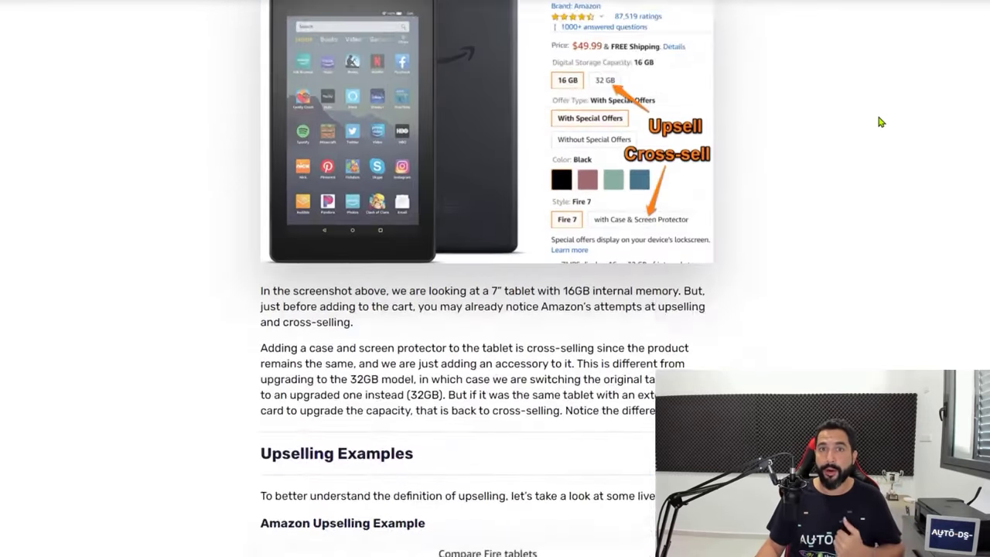
scroll(864, 133, "down", 8)
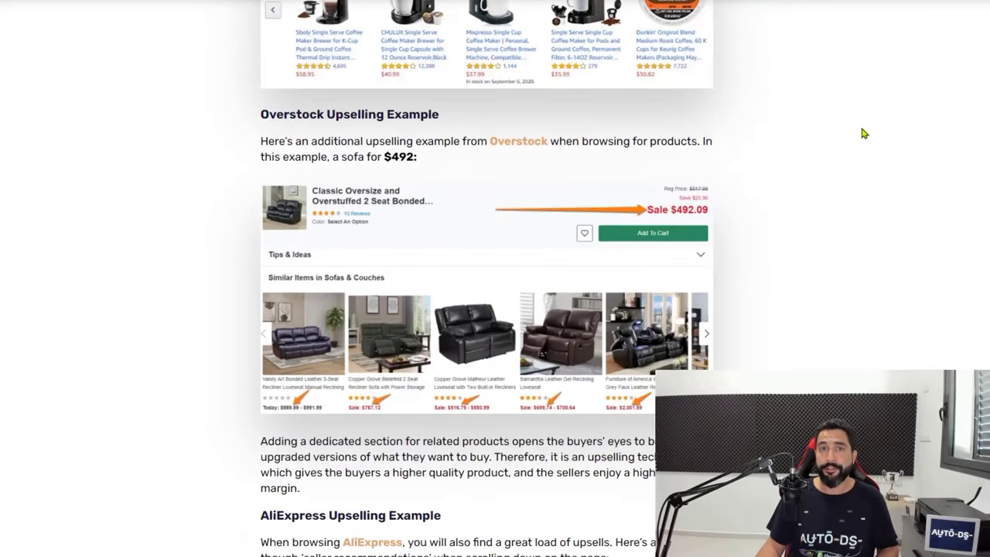
scroll(858, 135, "down", 12)
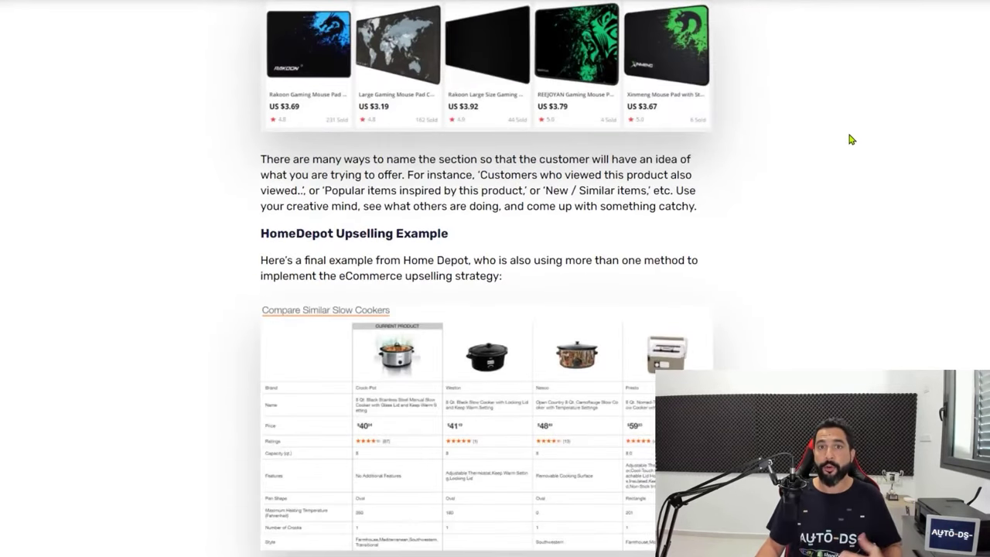
scroll(848, 141, "down", 15)
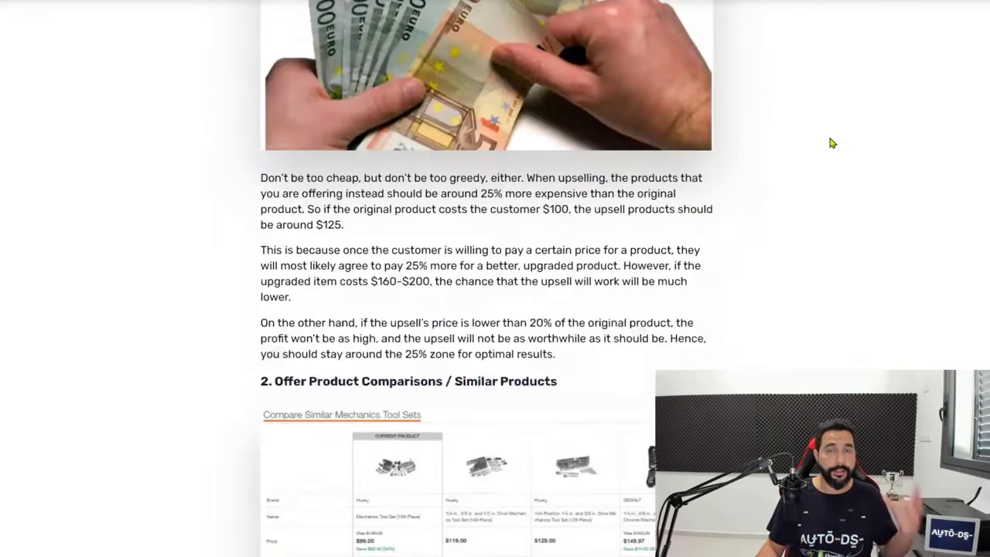
scroll(824, 140, "down", 15)
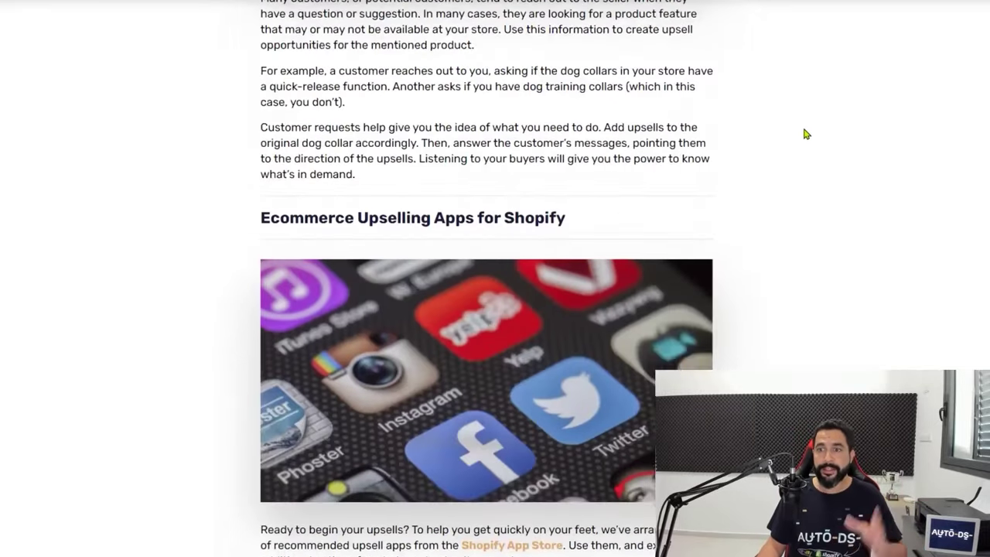
scroll(798, 144, "down", 14)
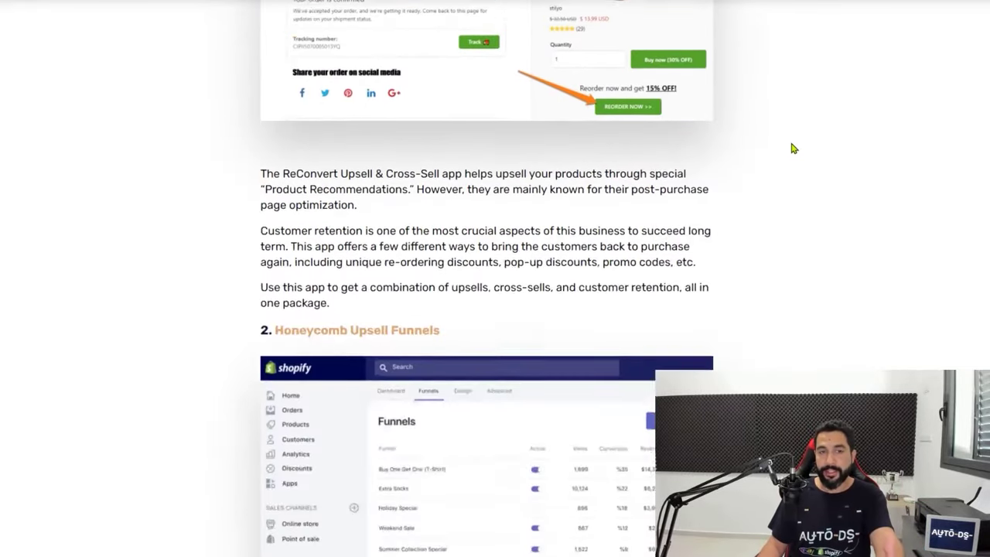
scroll(360, 203, "up", 4)
scroll(360, 203, "down", 2)
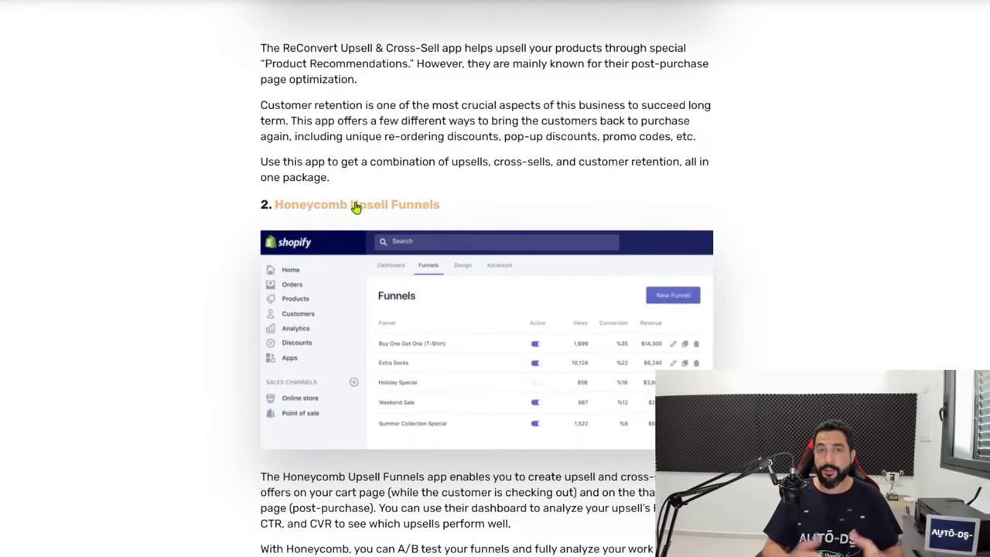
scroll(355, 208, "down", 9)
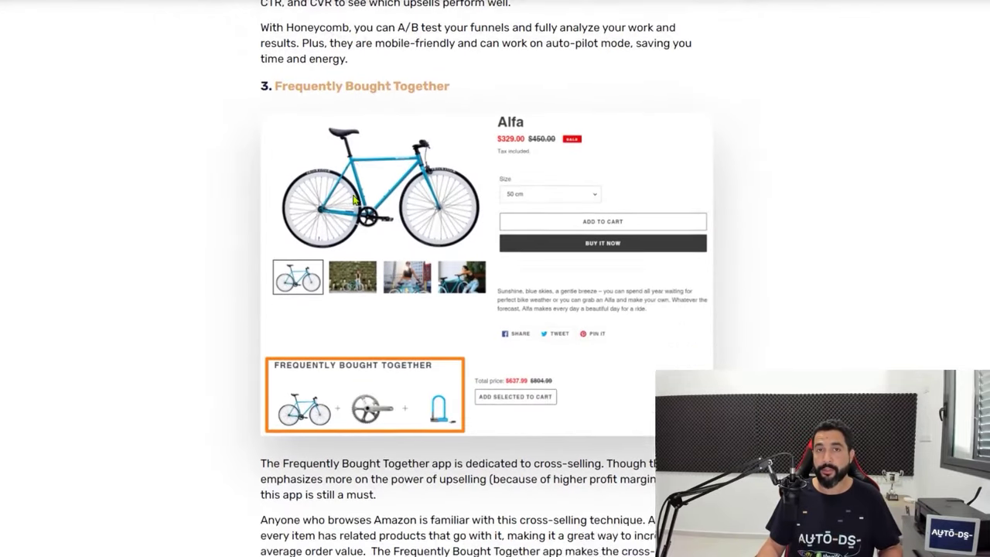
scroll(352, 185, "up", 4)
scroll(353, 185, "down", 8)
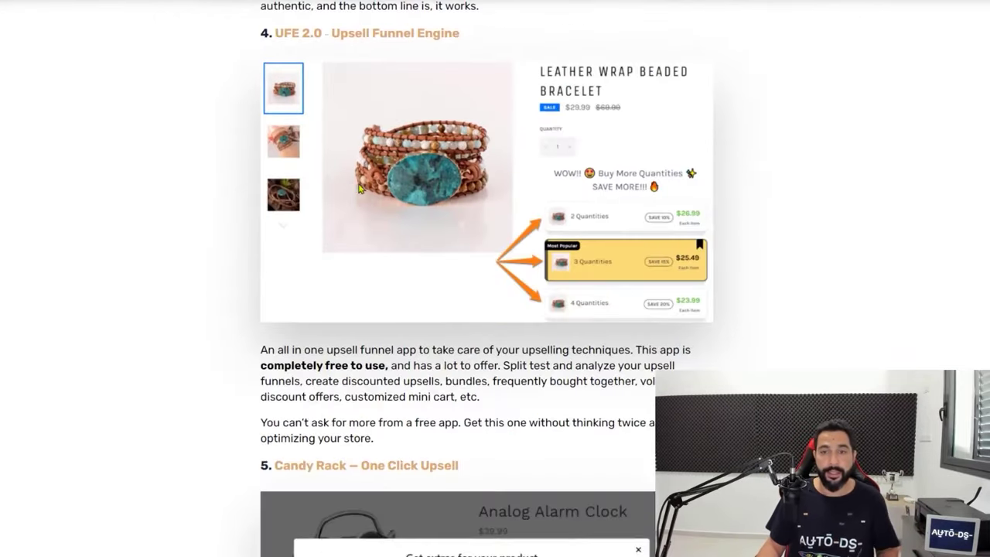
scroll(784, 205, "up", 2)
scroll(781, 206, "down", 15)
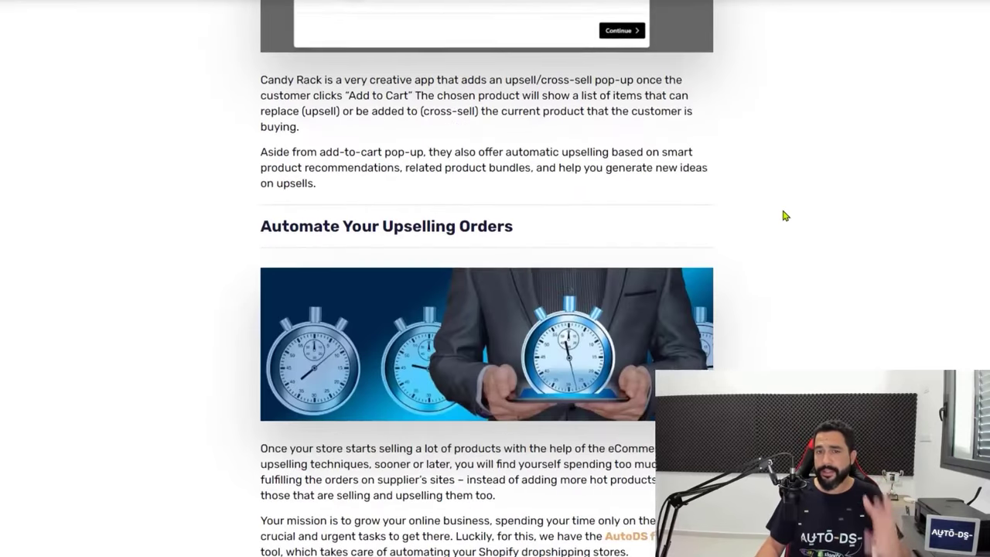
scroll(779, 218, "down", 2)
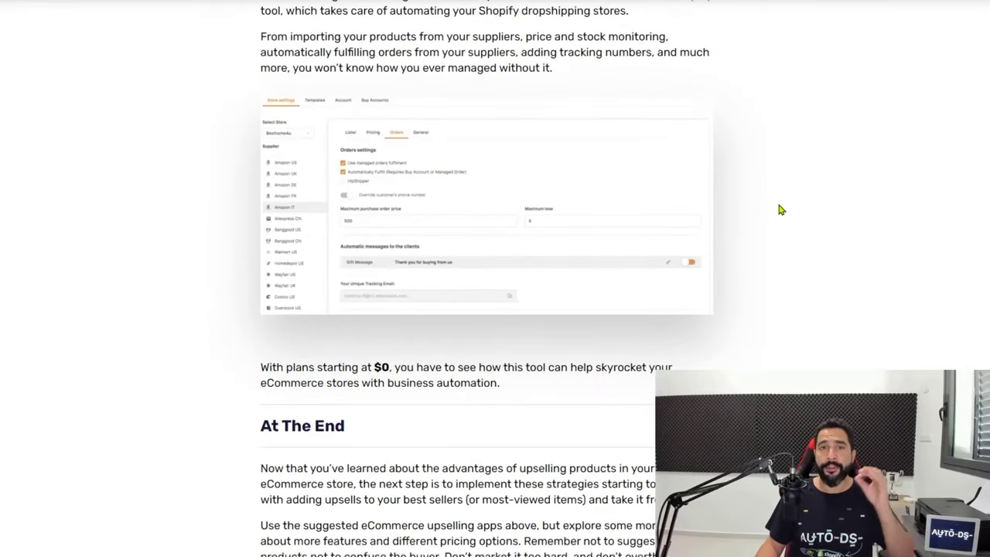
scroll(780, 124, "down", 2)
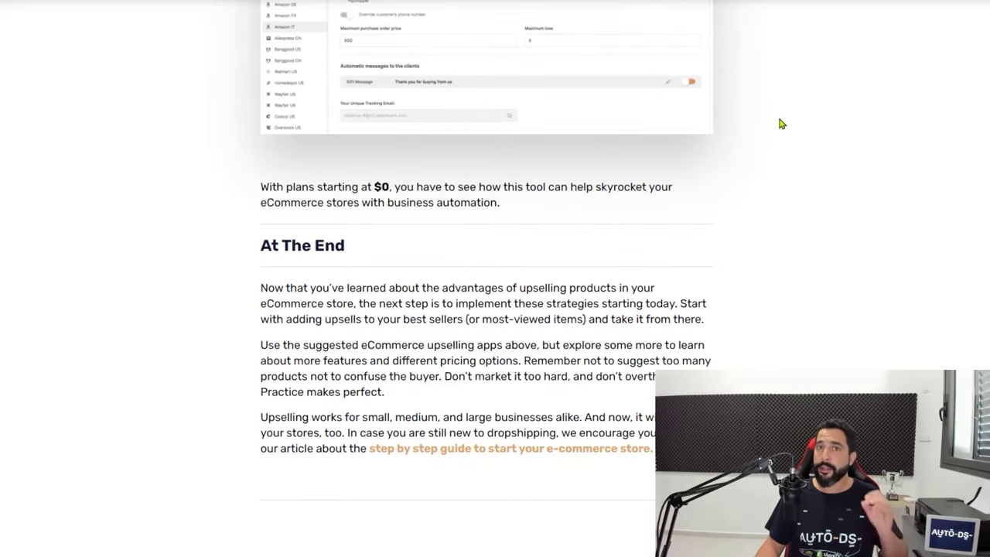
scroll(737, 31, "up", 20)
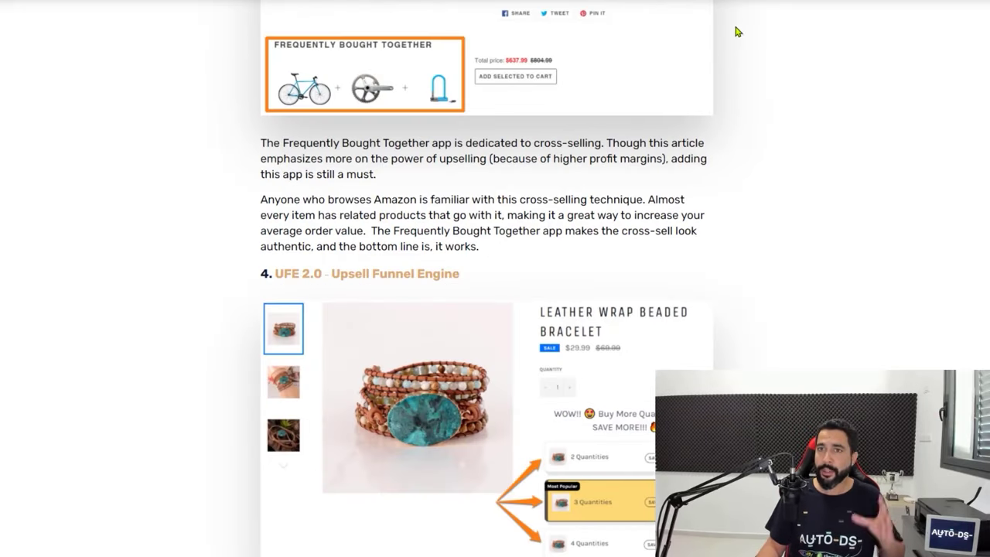
scroll(627, 6, "up", 15)
mouse_move(627, 6)
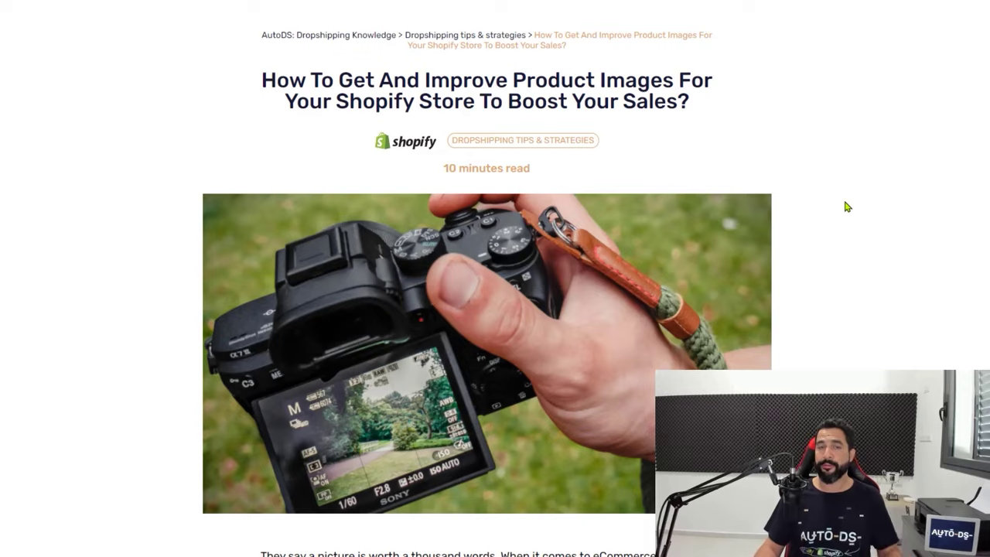
Scroll the product images article down to its 'How To Get Free Images' section
scroll(848, 207, "down", 20)
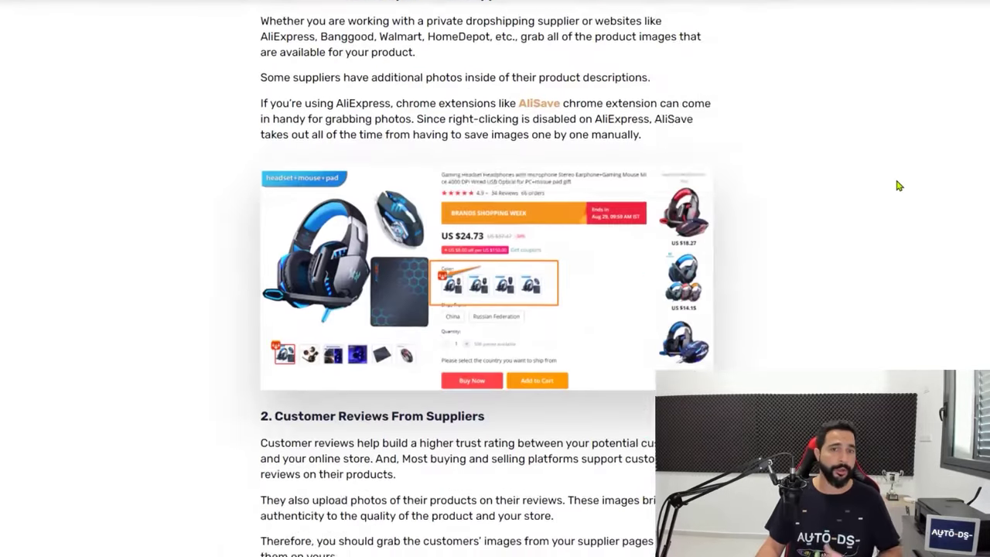
scroll(882, 178, "down", 20)
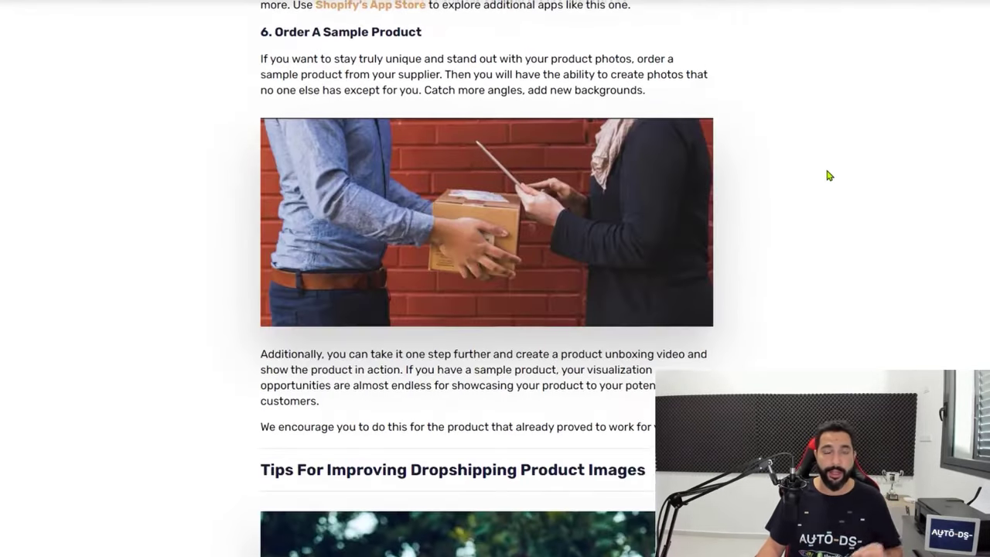
scroll(828, 176, "down", 15)
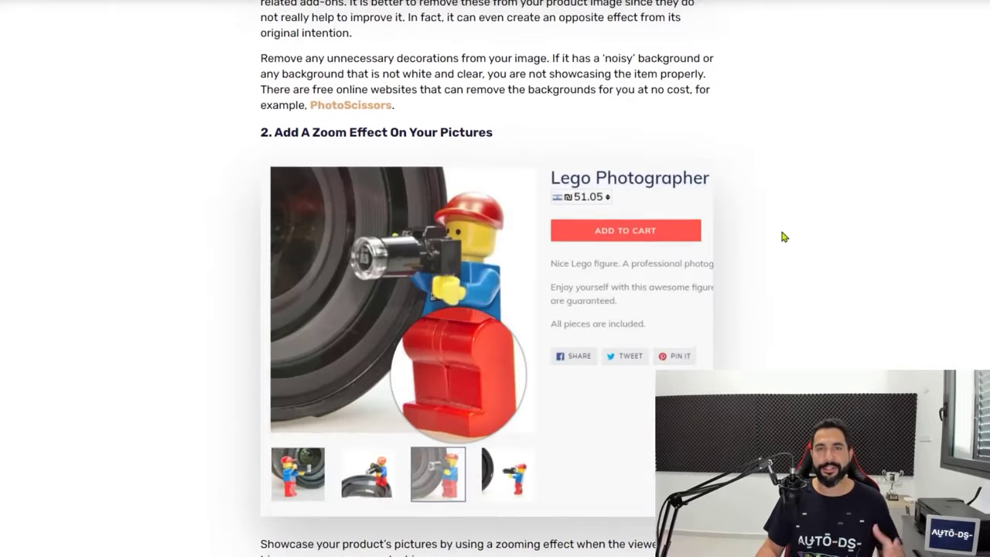
scroll(781, 235, "down", 15)
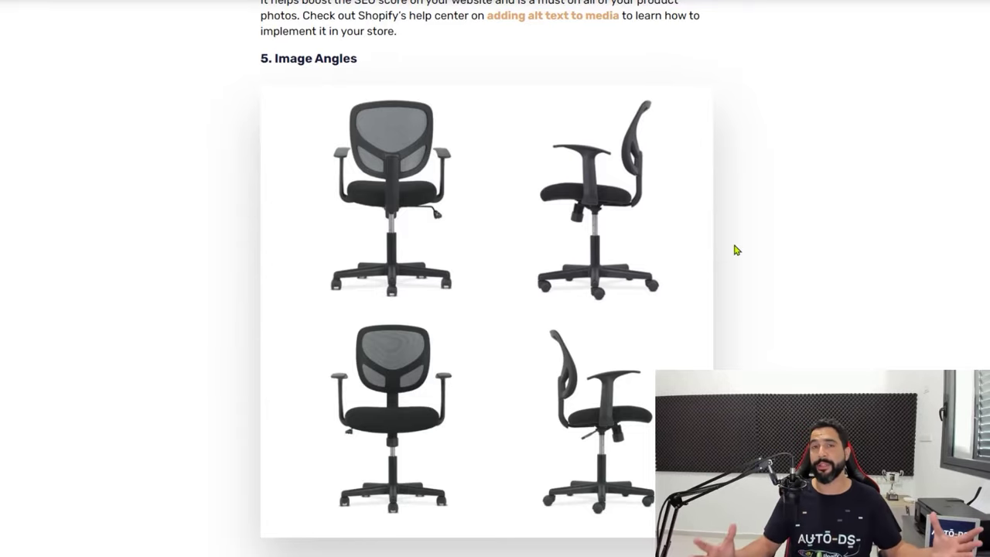
scroll(736, 250, "up", 12)
scroll(776, 214, "down", 5)
scroll(761, 221, "down", 20)
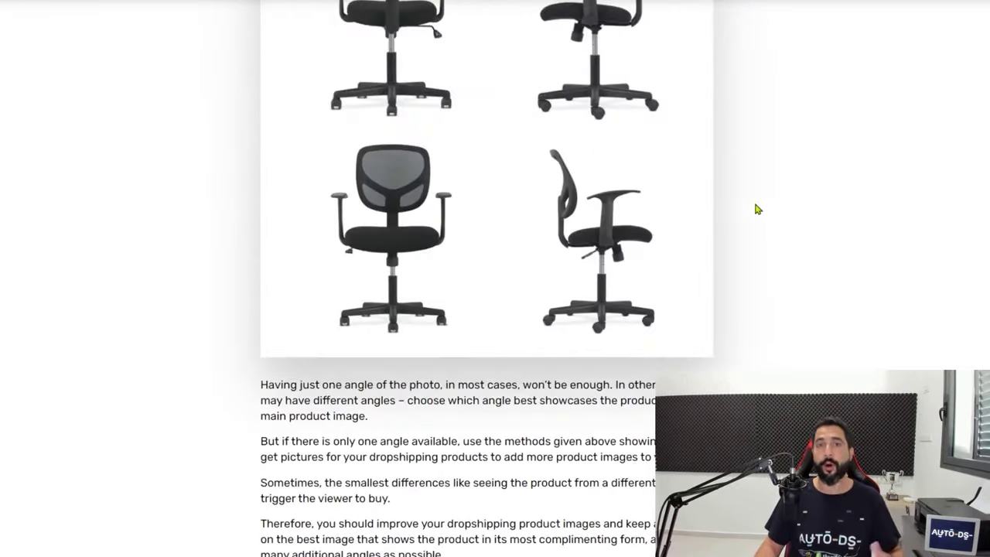